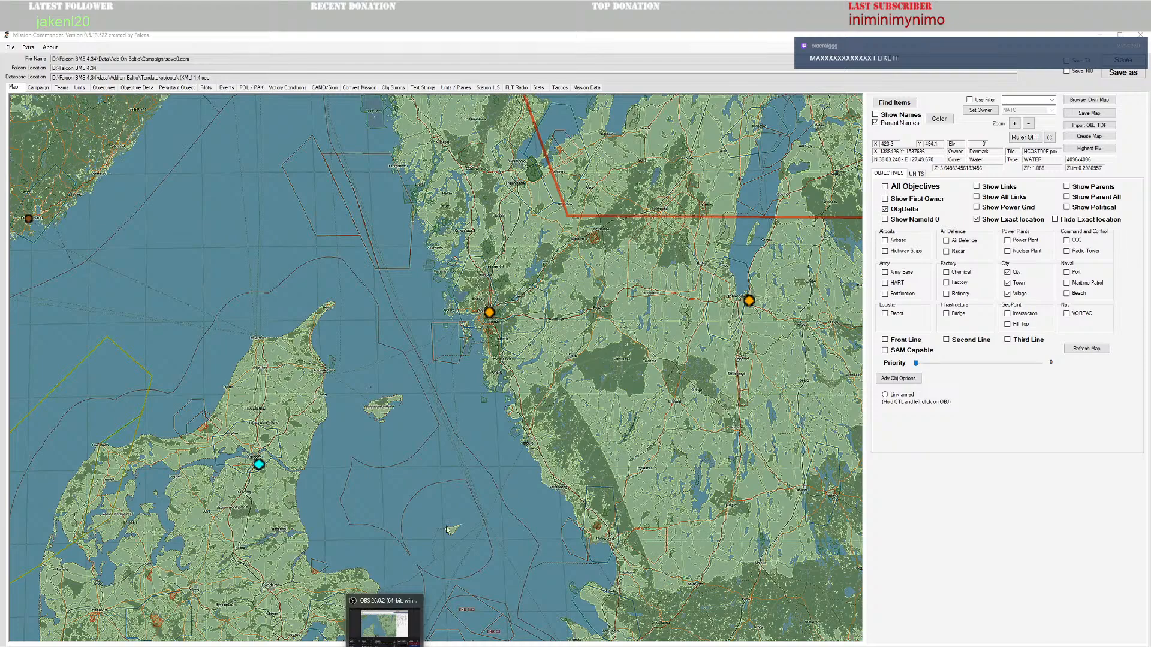
Step: Display all objective types on the Baltic theater map
drag(452, 511, 627, 556)
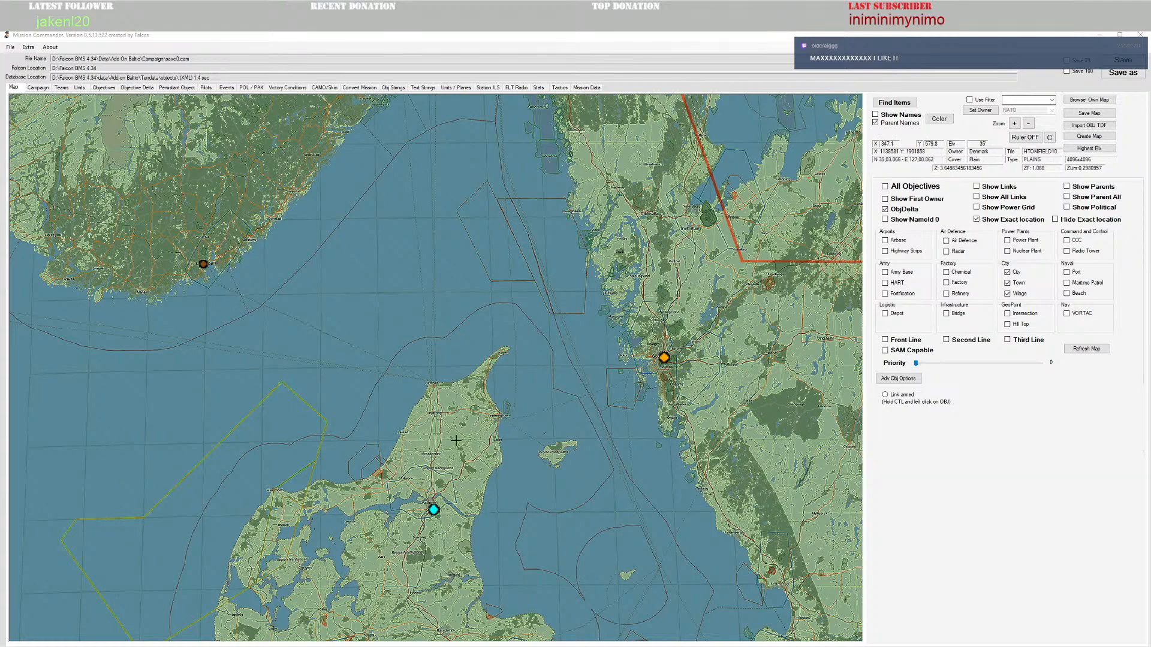
scroll(475, 416, down, 2)
scroll(475, 416, down, 1)
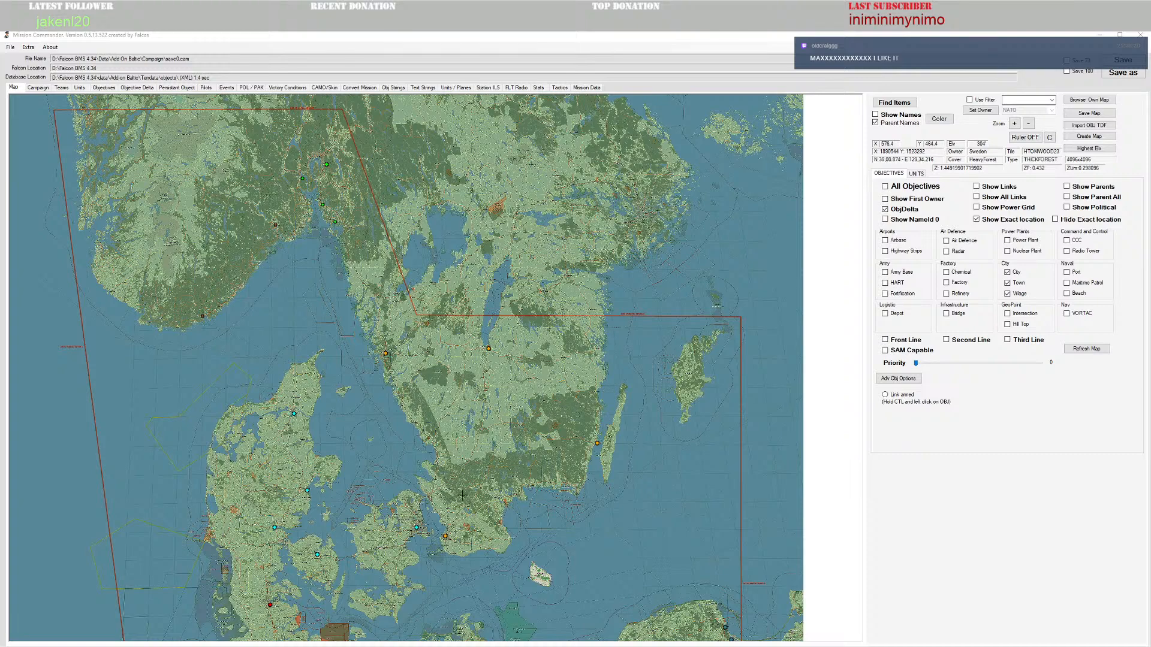
scroll(513, 506, down, 3)
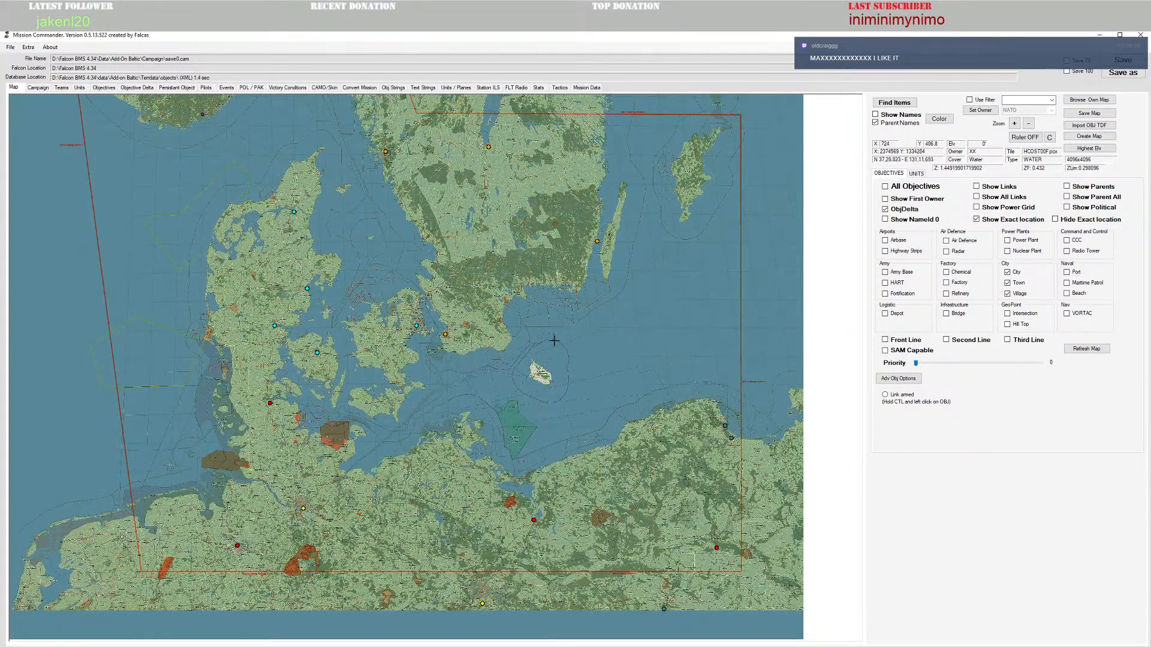
scroll(552, 403, up, 1)
click(885, 186)
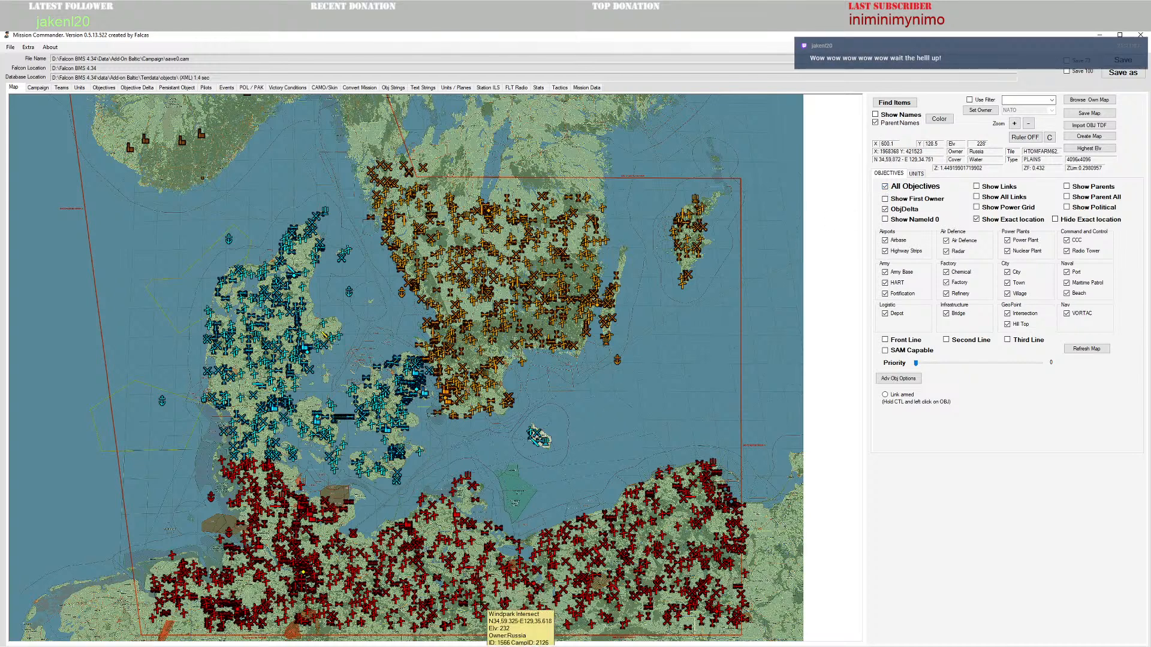
Step: Examine how the objectives are distributed across Denmark, Sweden, southern Norway and the southern Baltic coast
scroll(657, 377, down, 3)
scroll(725, 329, up, 2)
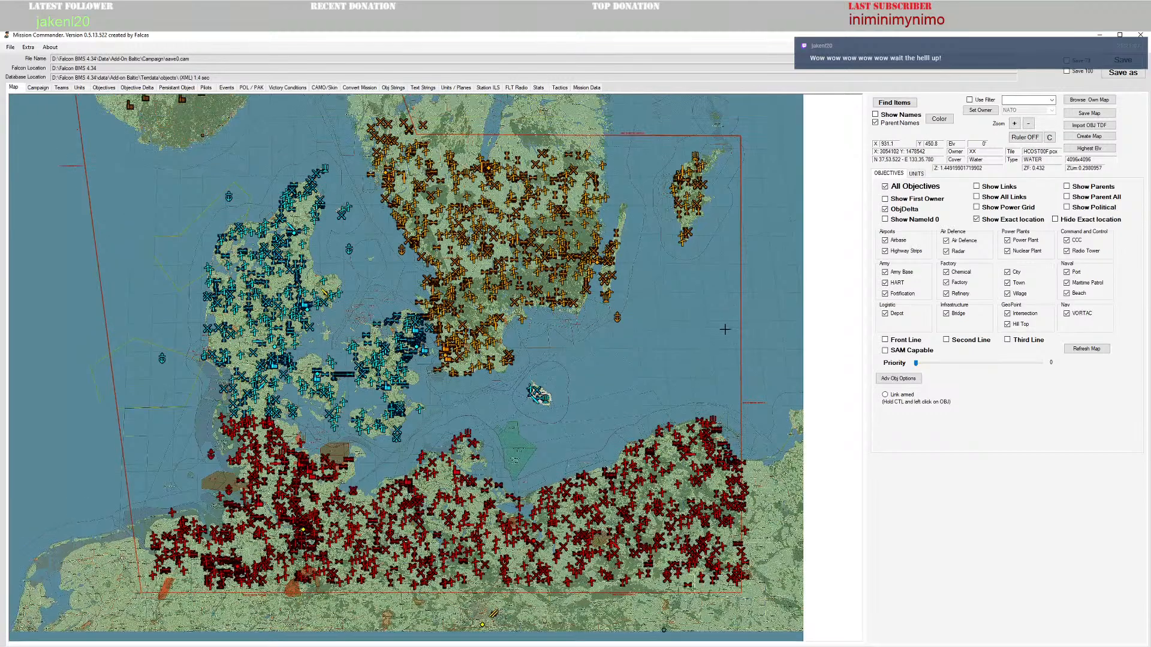
scroll(384, 385, up, 1)
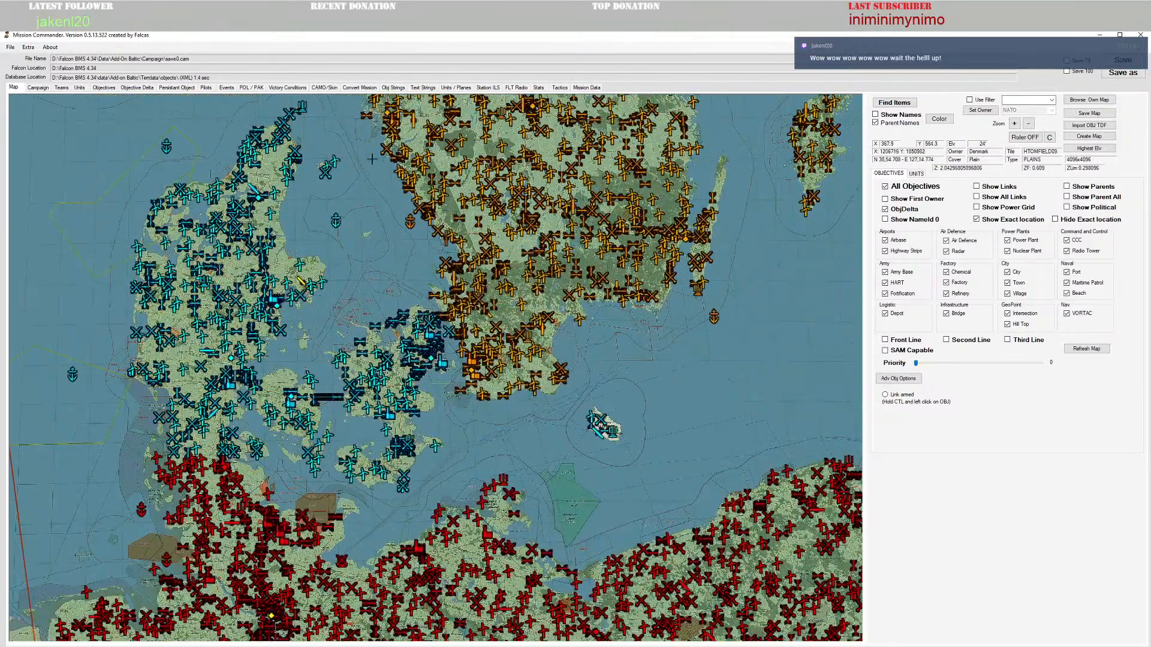
drag(368, 244, 517, 446)
scroll(497, 405, down, 2)
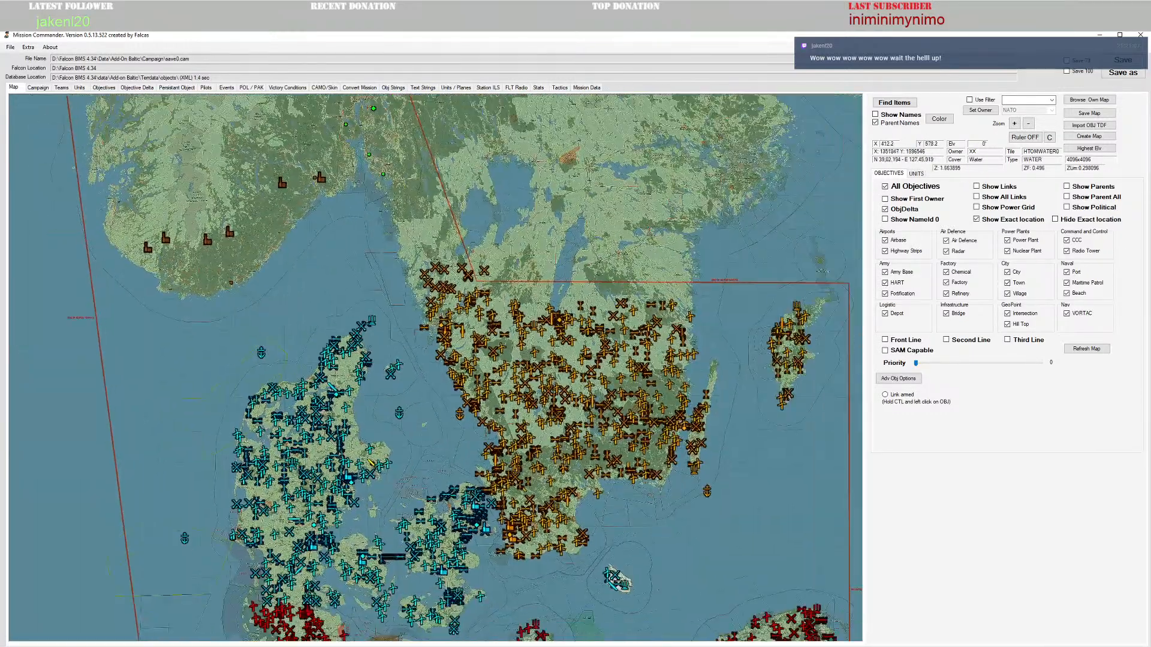
scroll(308, 270, up, 2)
drag(231, 220, 318, 294)
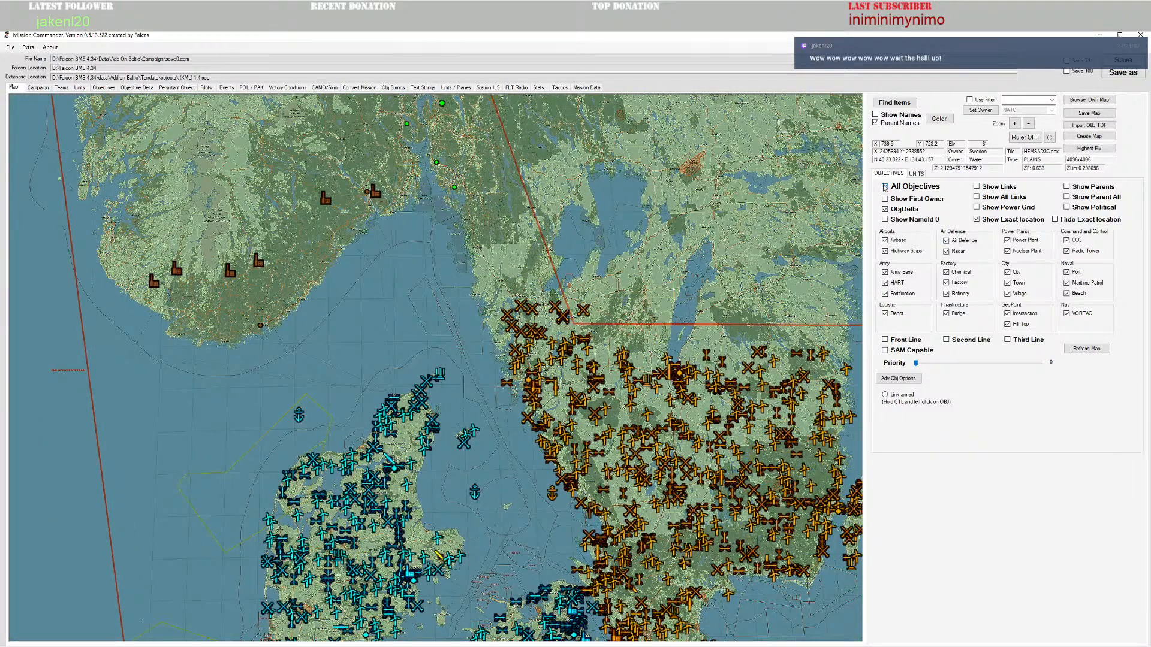
Step: Hide all objectives on the map and display only the City, Town and Village types
click(887, 188)
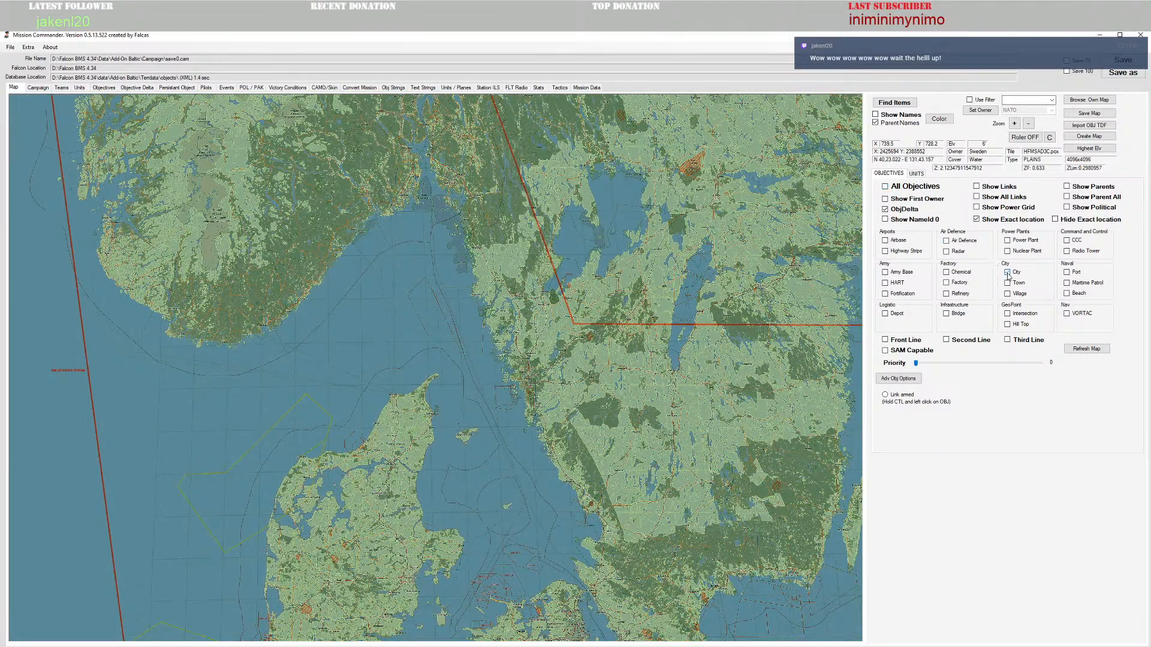
click(1007, 272)
click(1008, 283)
click(1008, 293)
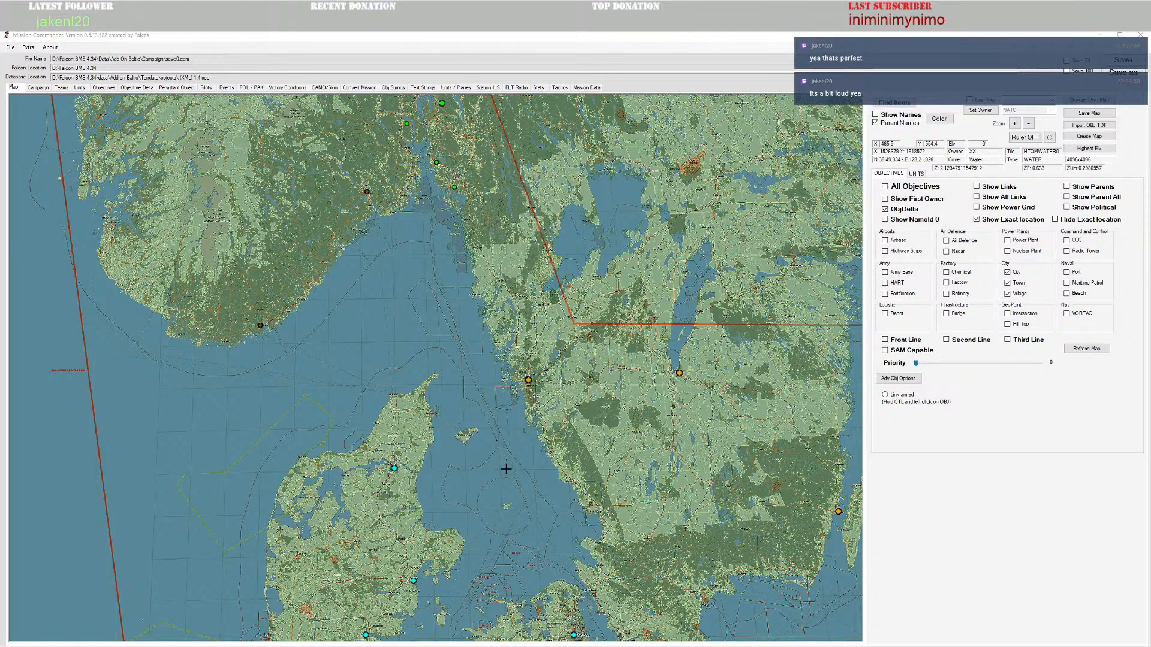
Step: Examine the cities of Denmark and southern Sweden and the red border lines enclosing the Baltic theater
drag(551, 409, 563, 381)
scroll(566, 381, down, 3)
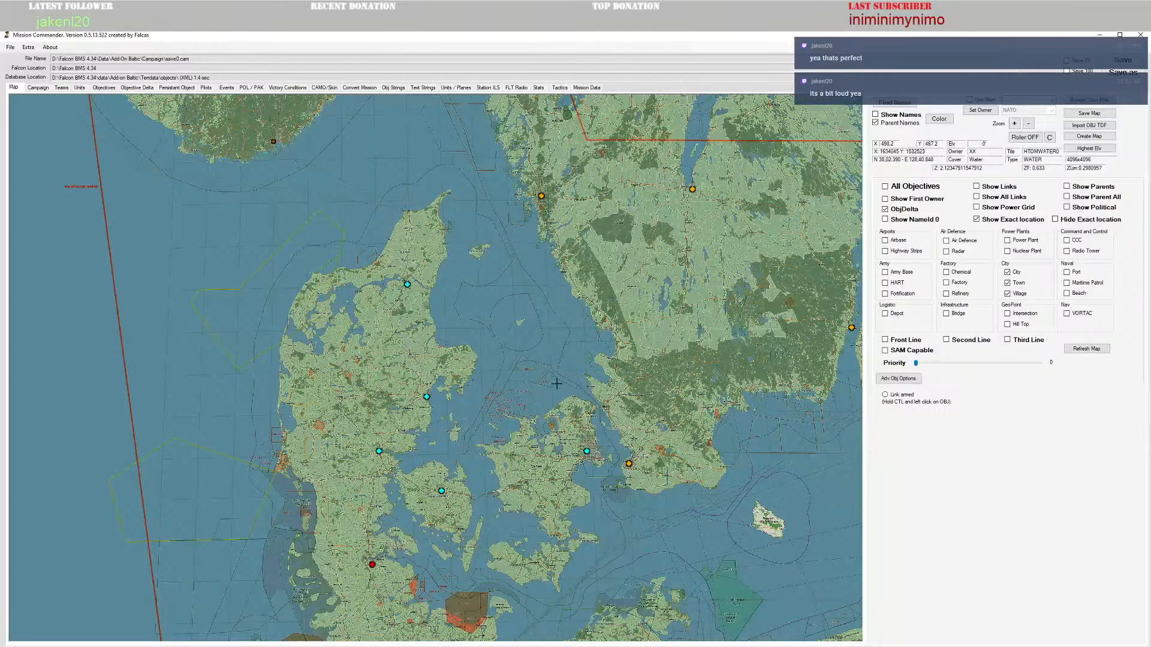
scroll(590, 396, up, 4)
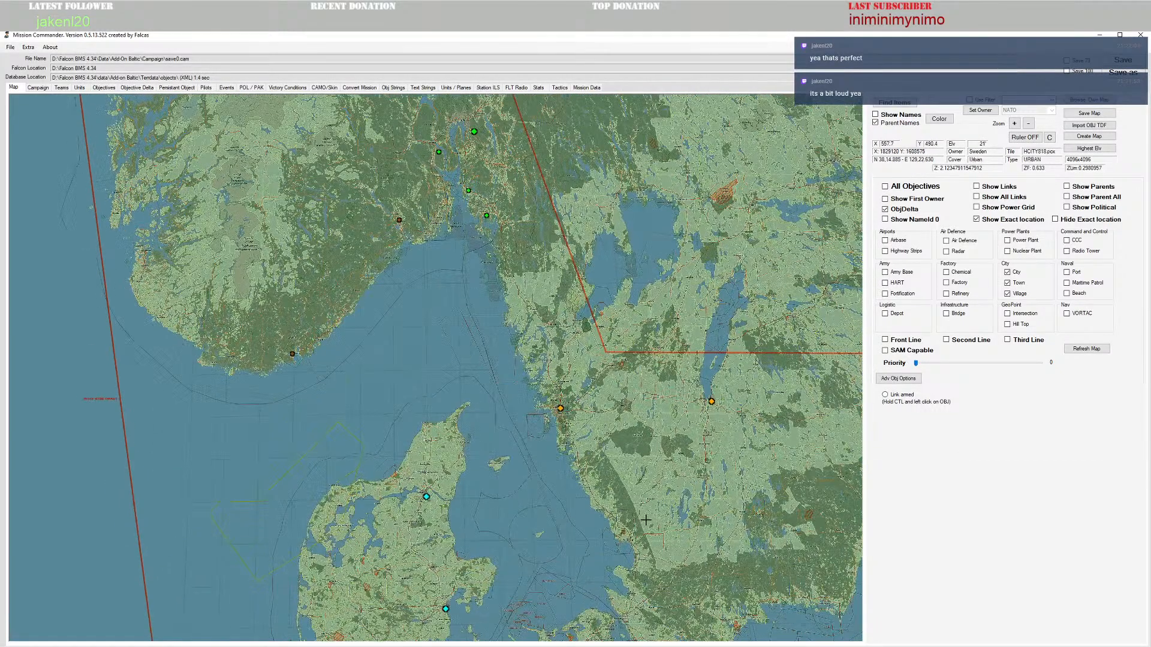
scroll(600, 418, down, 3)
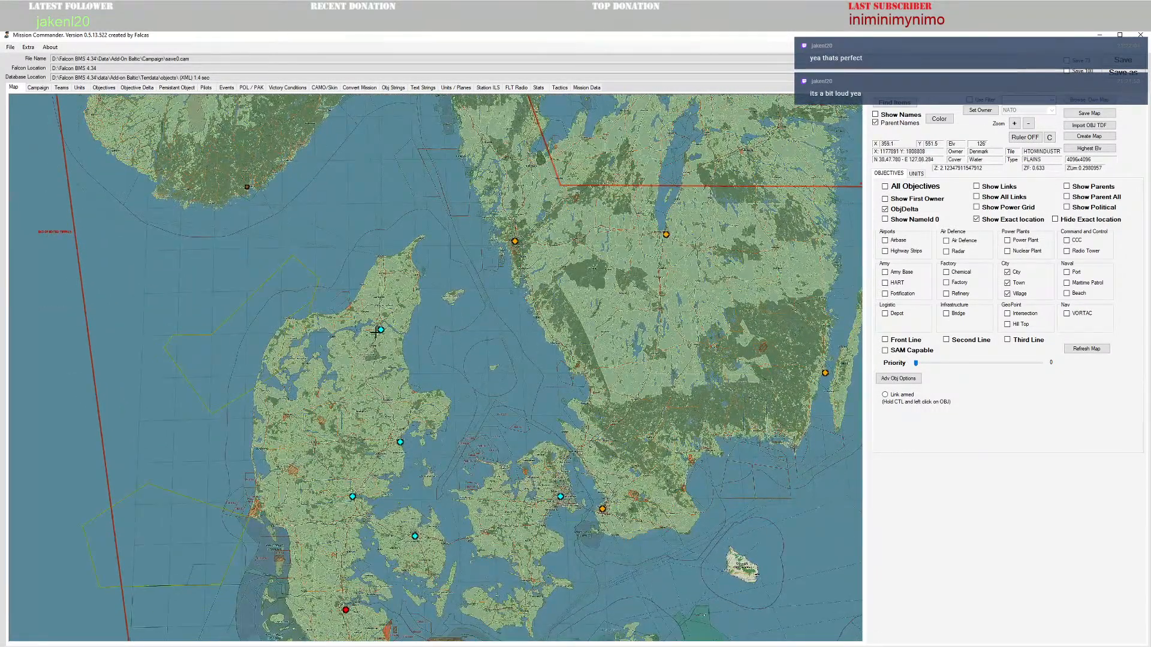
mouse_move(380, 329)
scroll(371, 590, down, 1)
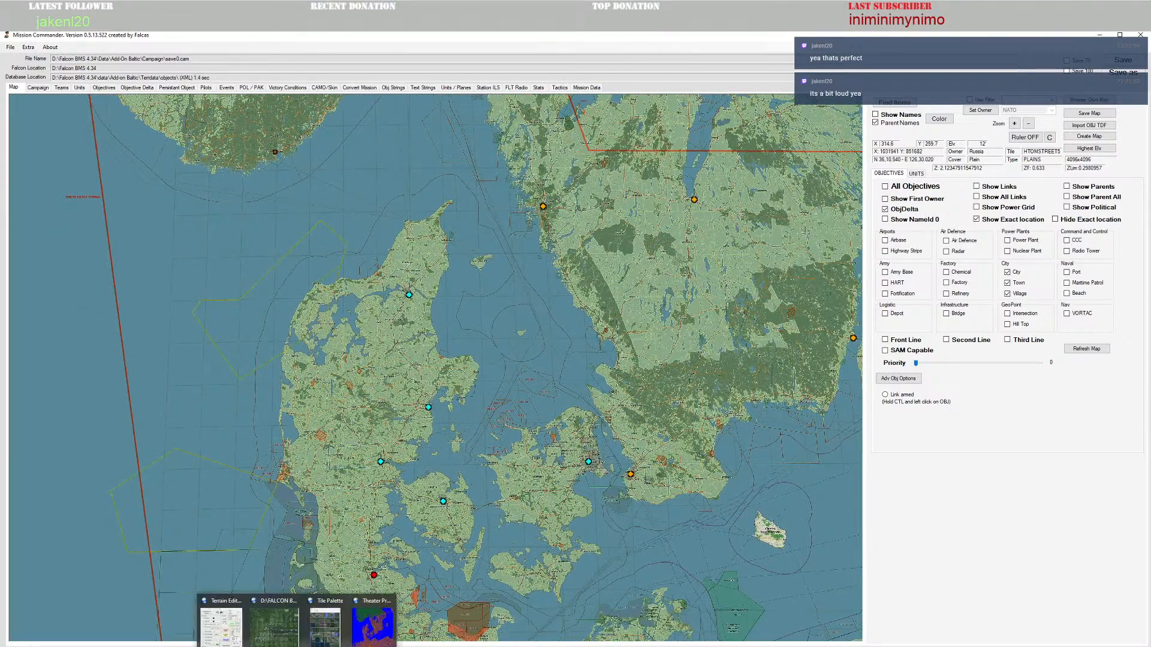
scroll(522, 406, down, 1)
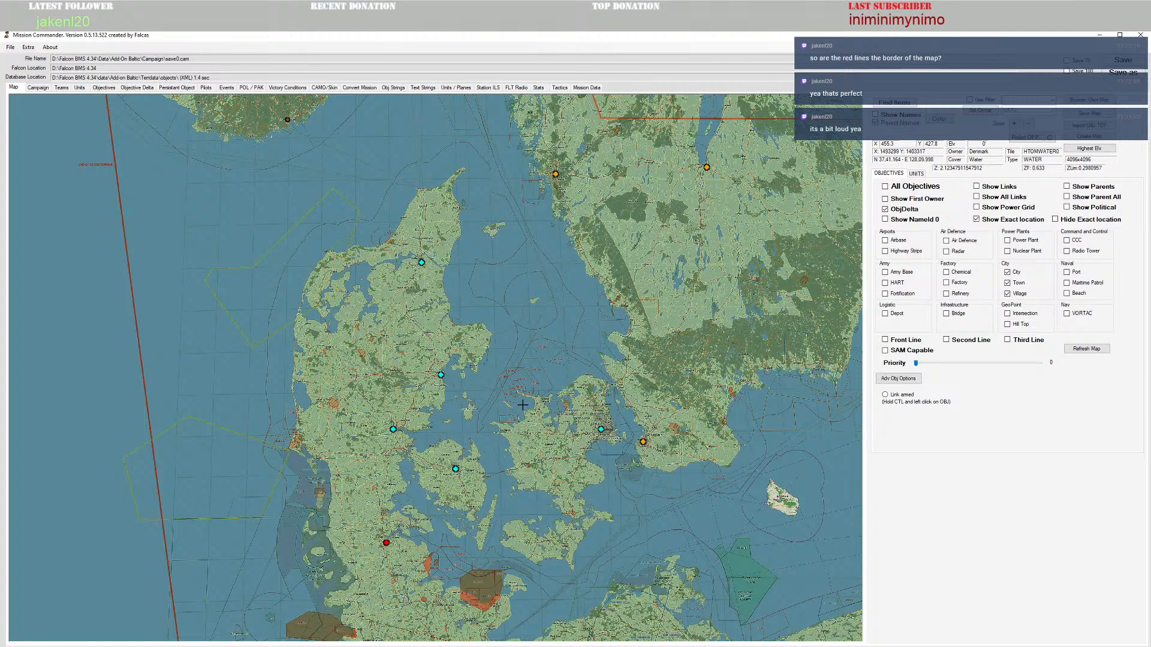
scroll(286, 388, down, 1)
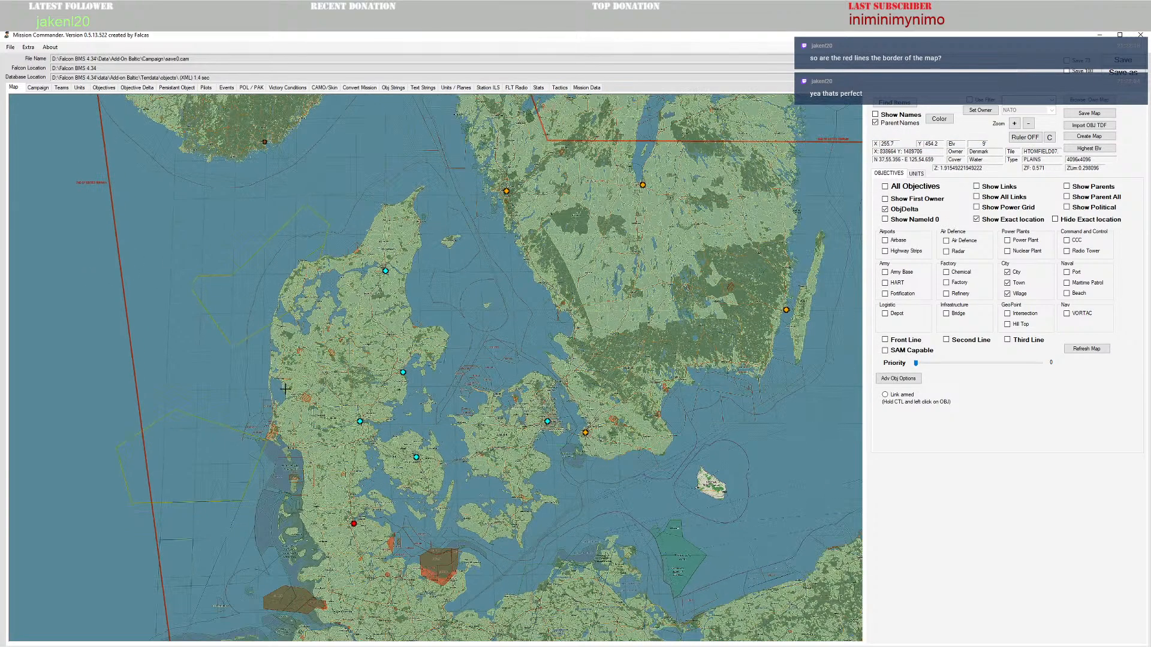
scroll(286, 388, down, 3)
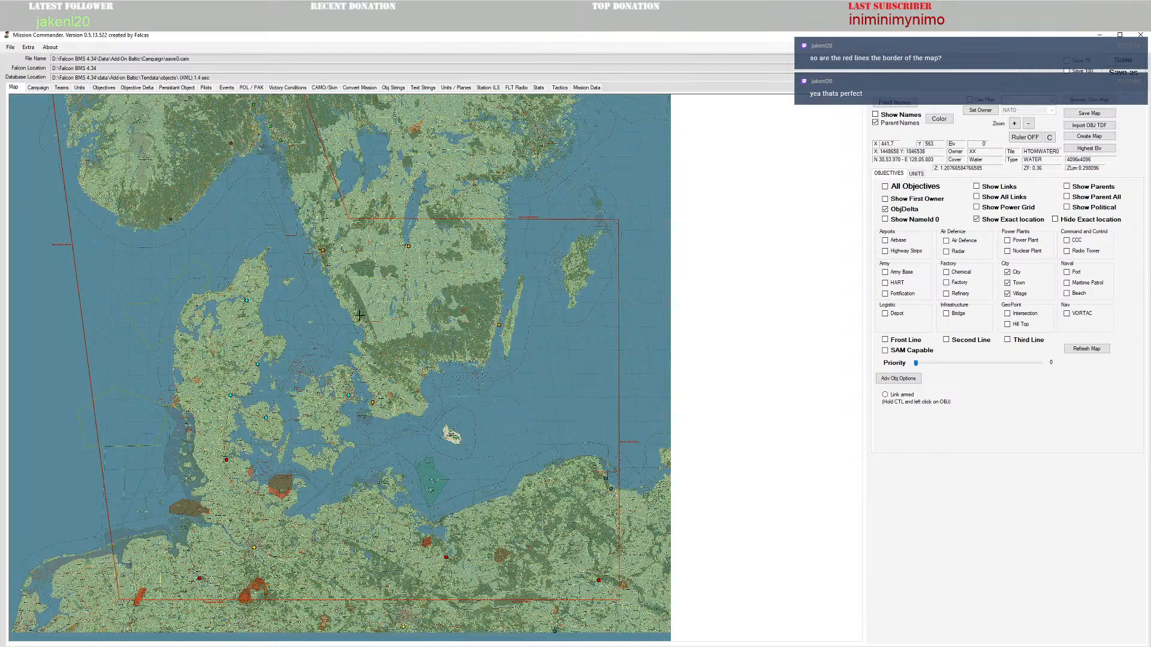
scroll(366, 390, up, 1)
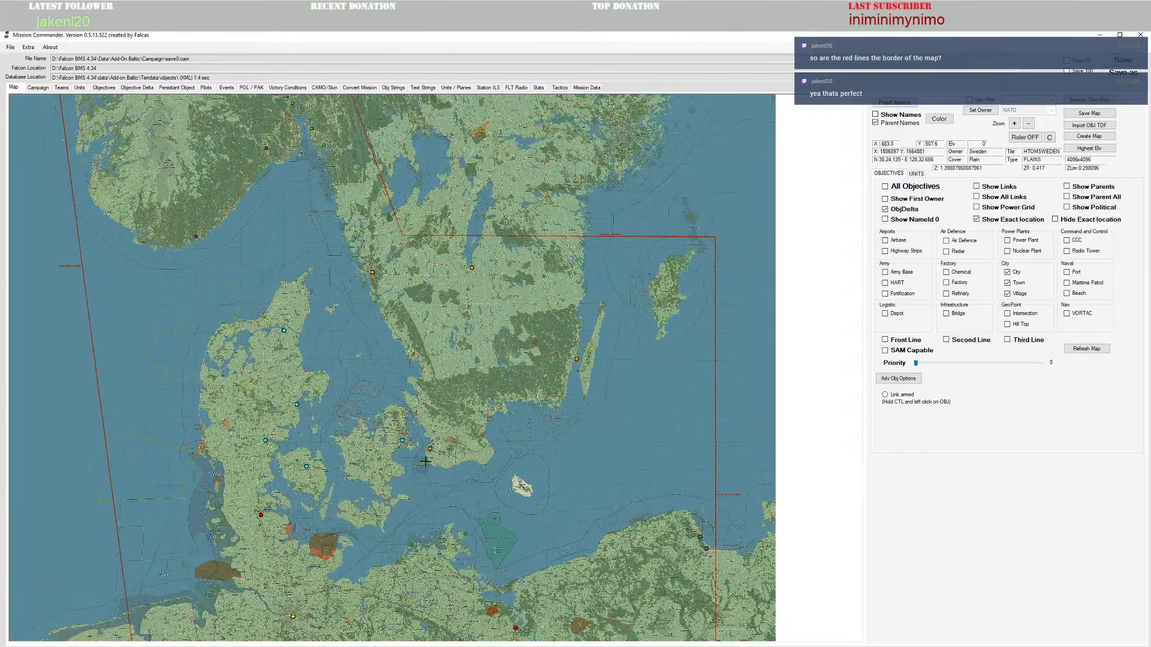
Step: Open a new File Explorer window and browse to D:\Falcon BMS 4.34\Data\Add-On Baltic\Campaign
click(66, 646)
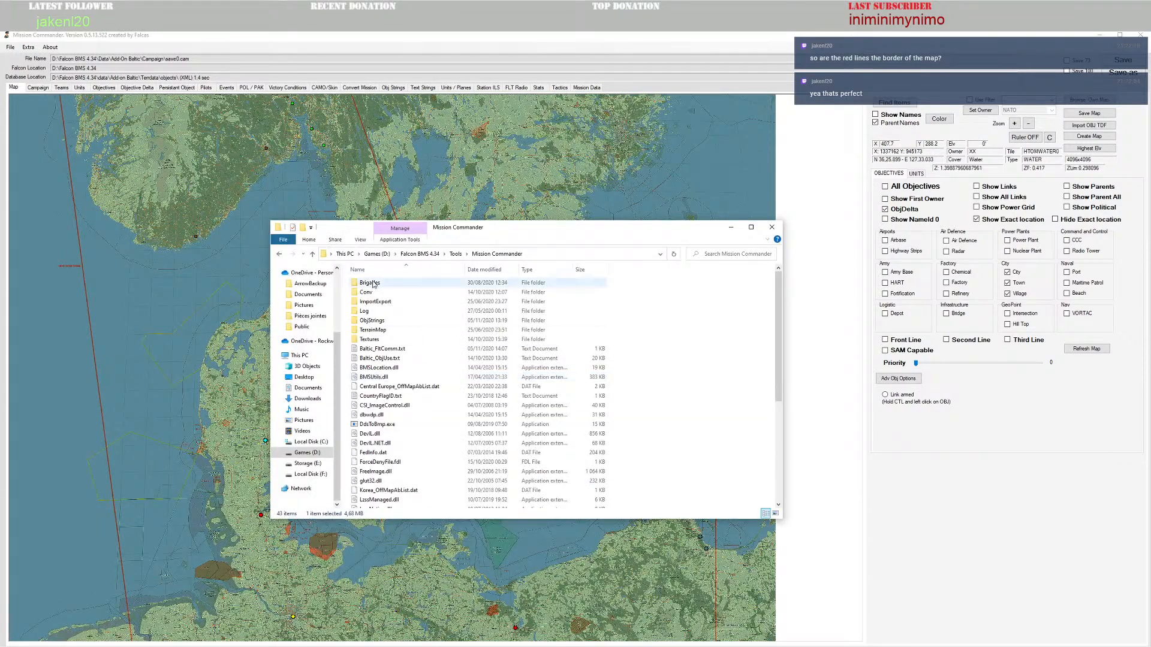
key(super+e)
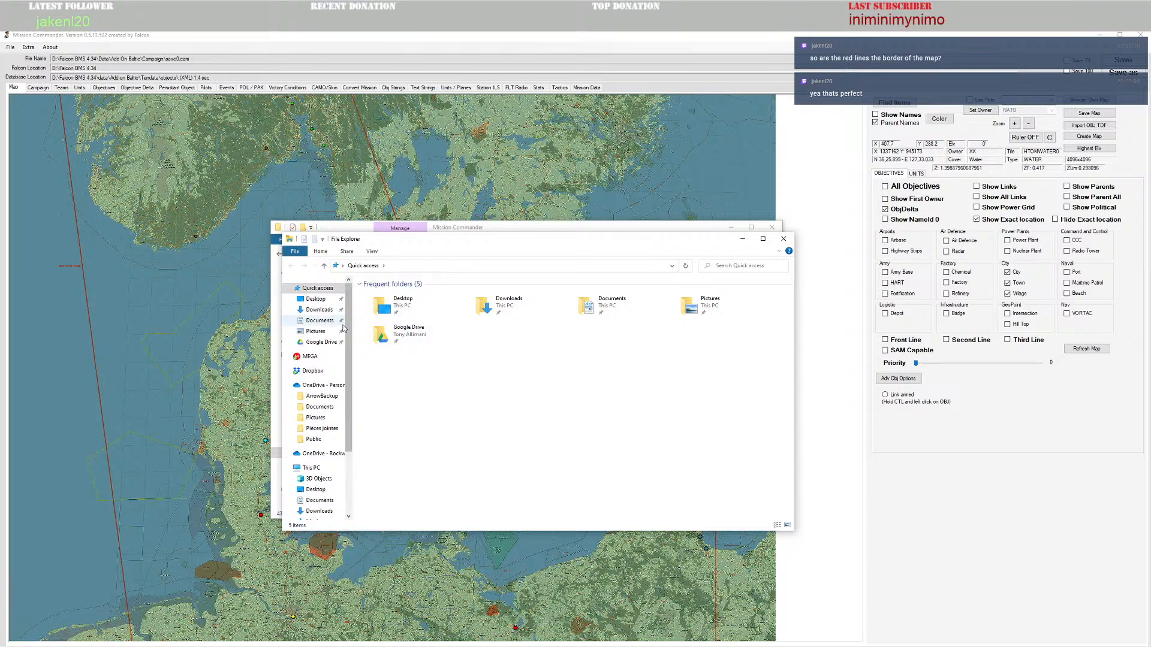
scroll(319, 460, down, 3)
click(319, 478)
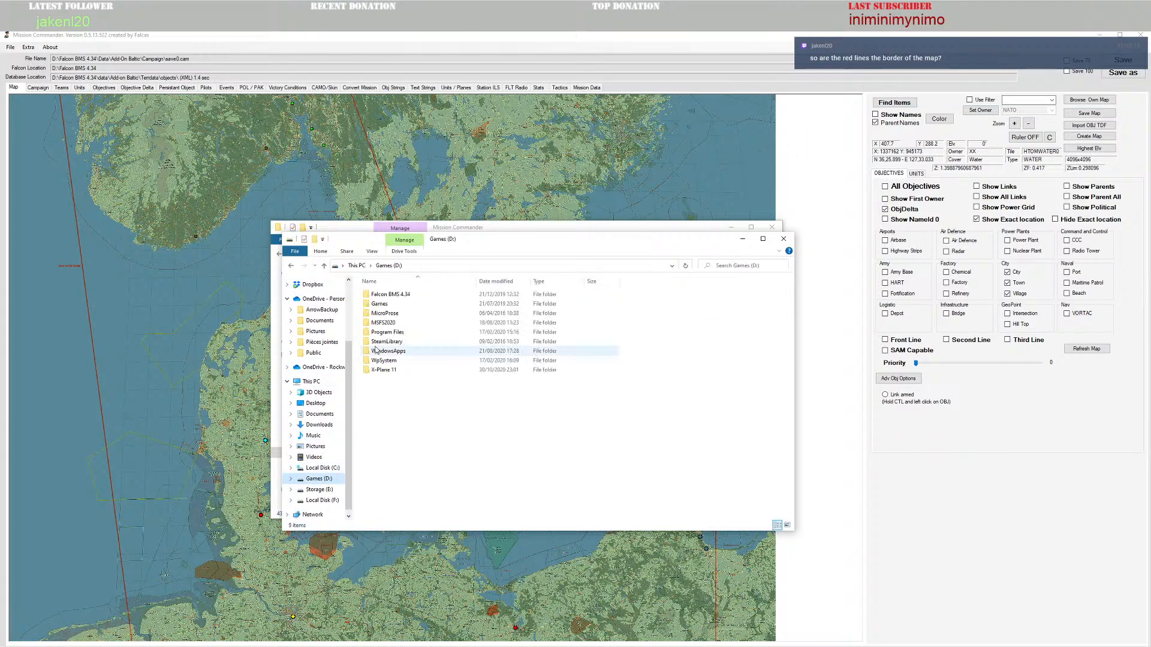
double_click(392, 295)
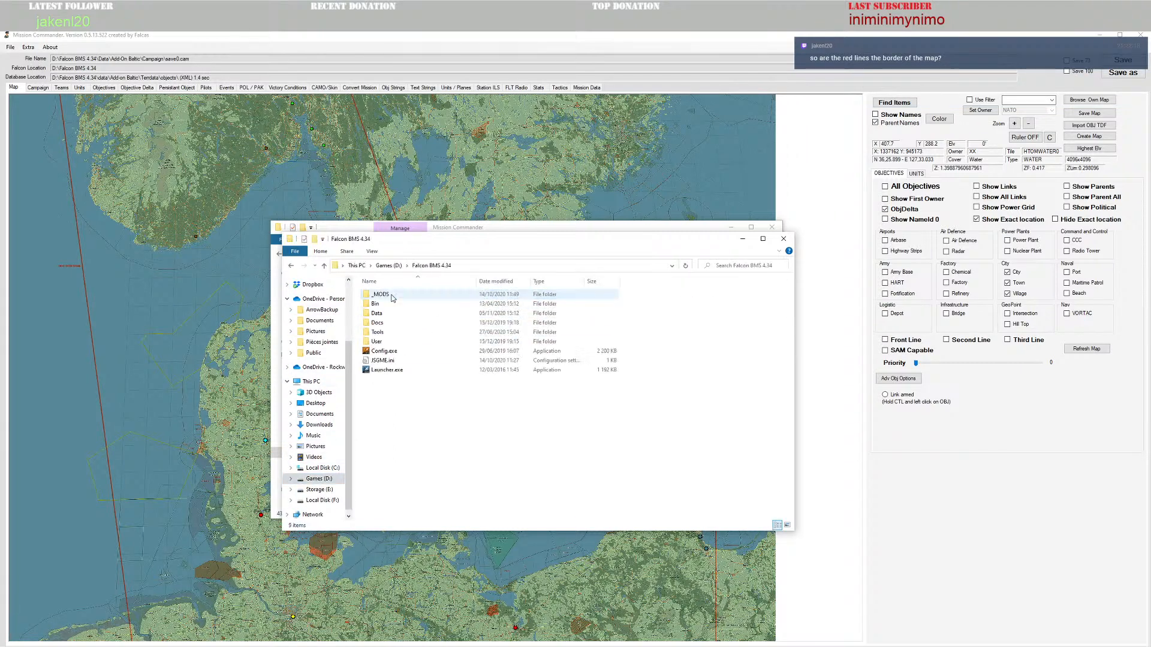
double_click(378, 312)
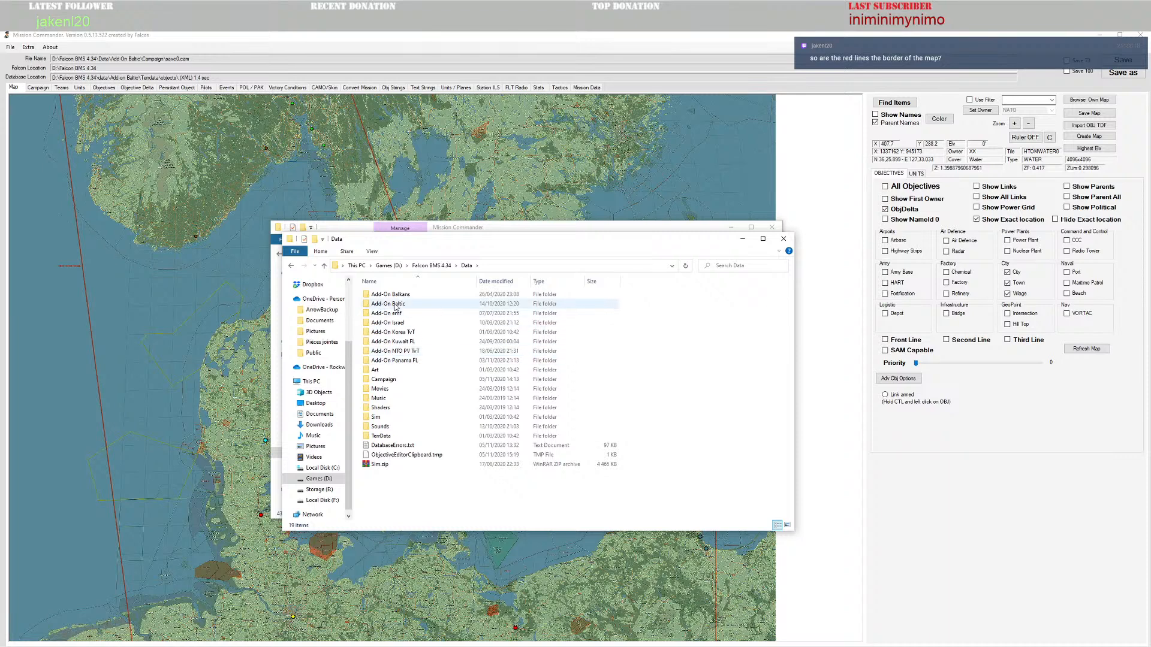
click(395, 303)
double_click(395, 304)
double_click(396, 305)
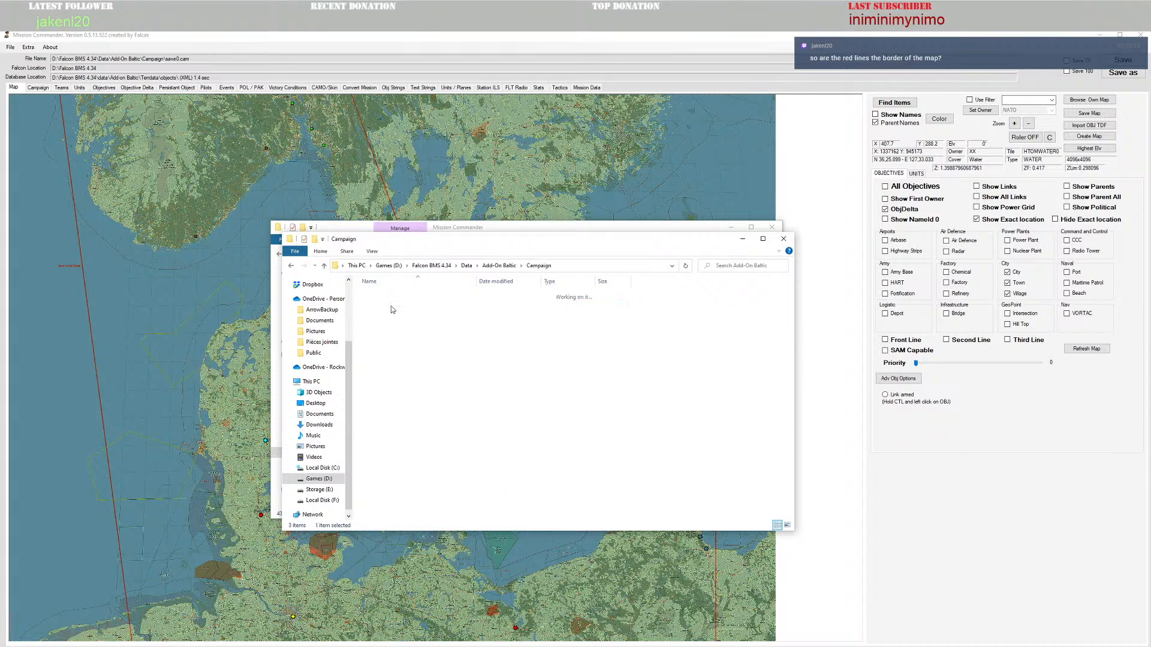
Step: Look through the Campaign folder for the Baltic theater files and select Baltic.THR
scroll(444, 420, down, 1)
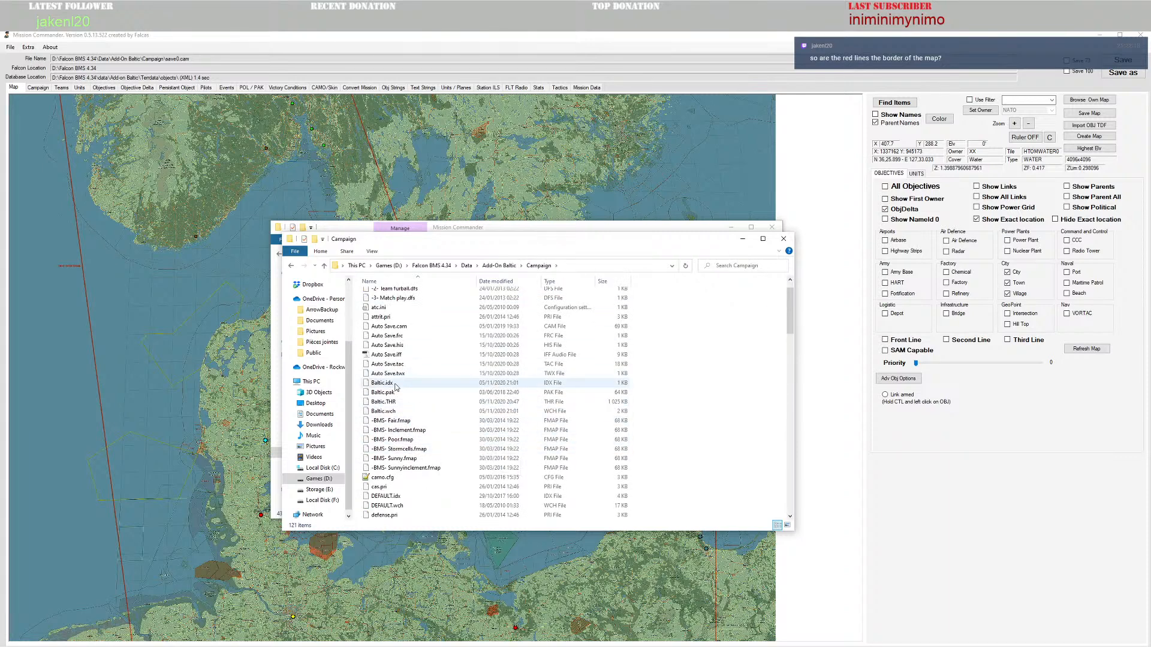
click(393, 383)
click(392, 401)
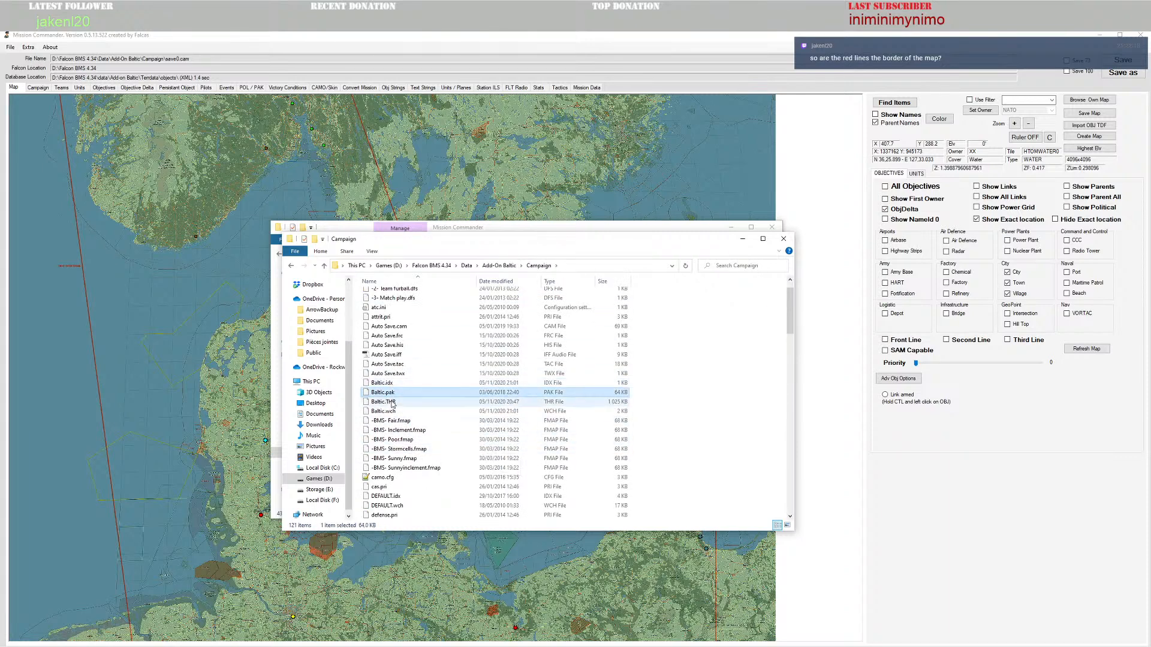
click(391, 384)
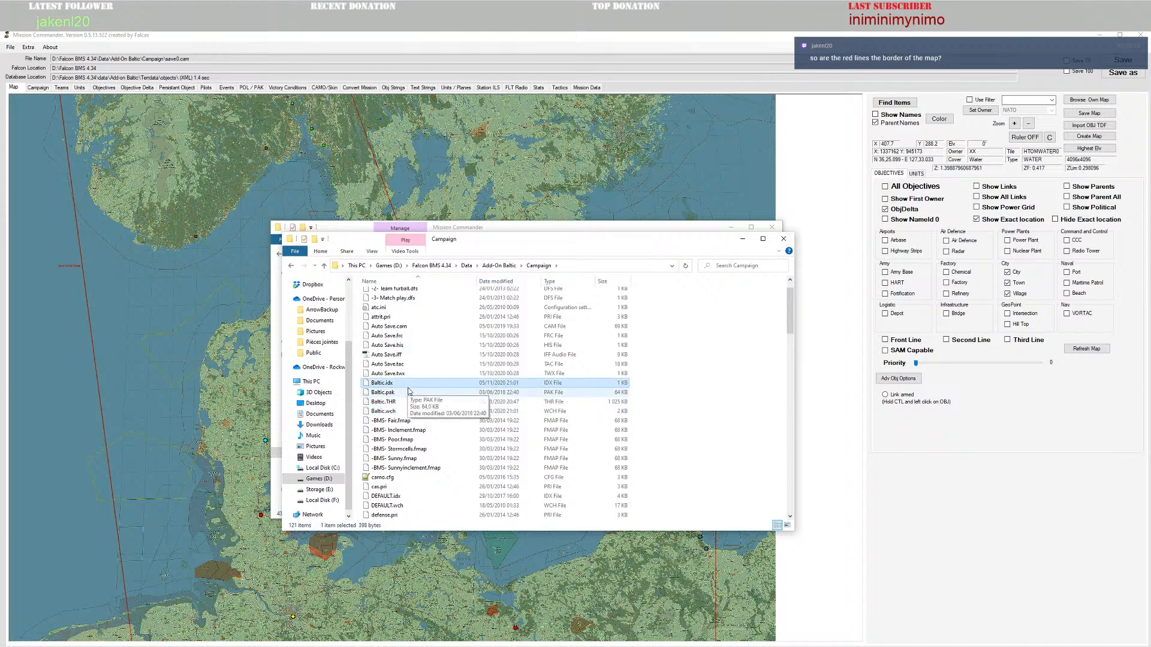
scroll(409, 391, down, 3)
scroll(409, 391, down, 15)
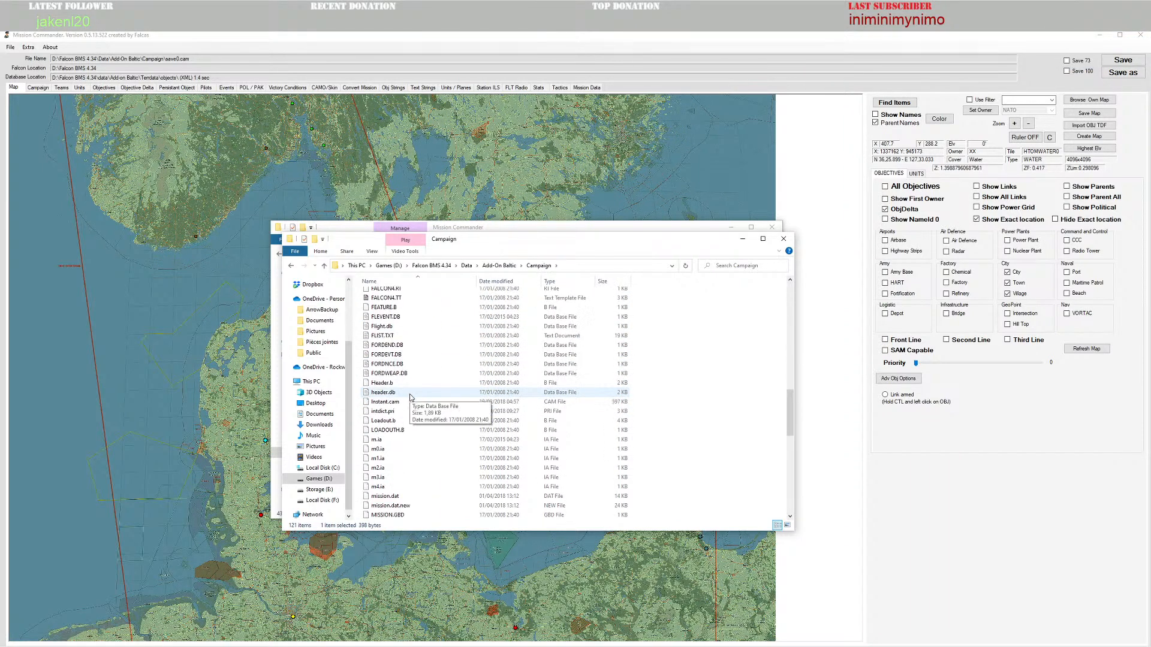
scroll(480, 408, up, 12)
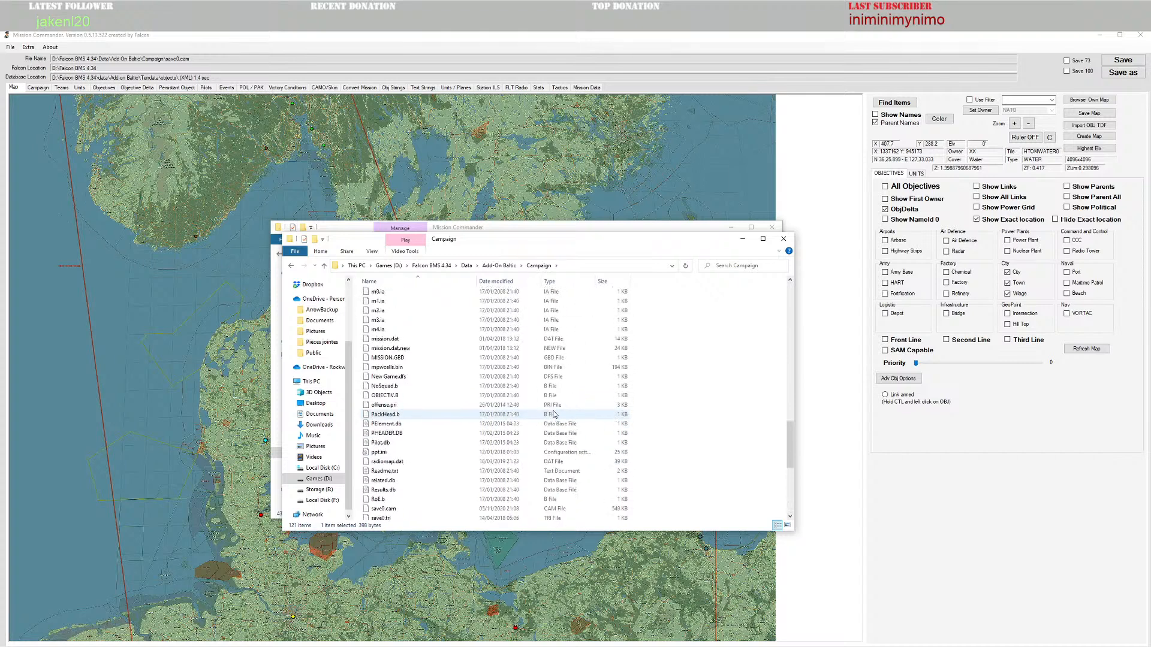
scroll(555, 413, up, 14)
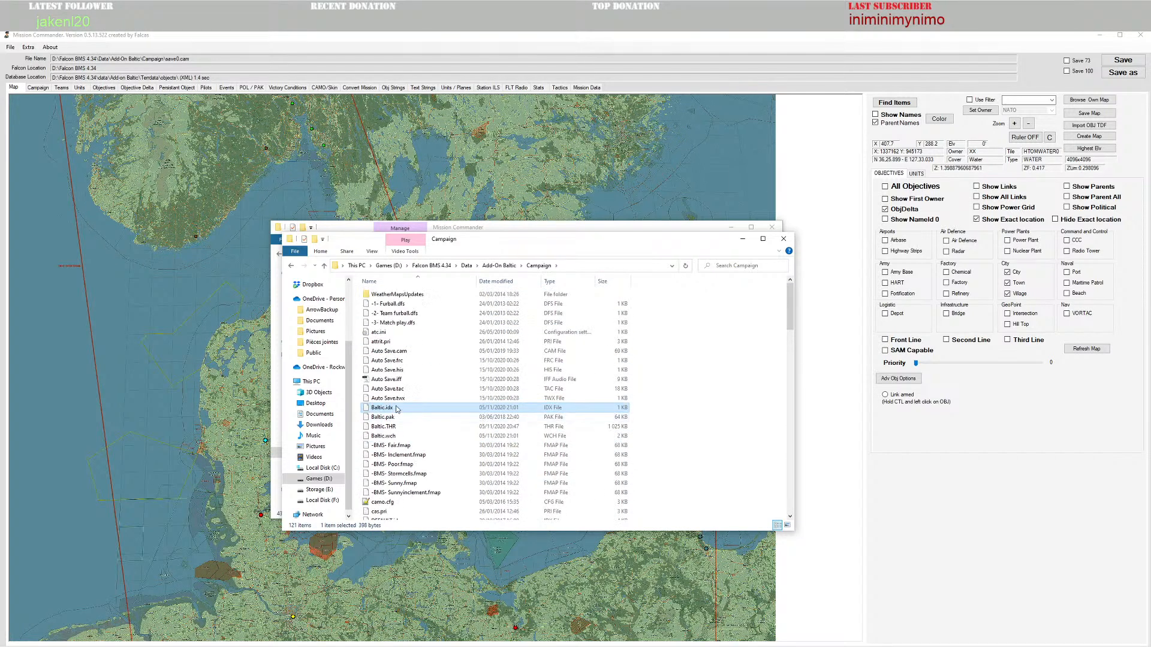
click(390, 419)
click(393, 427)
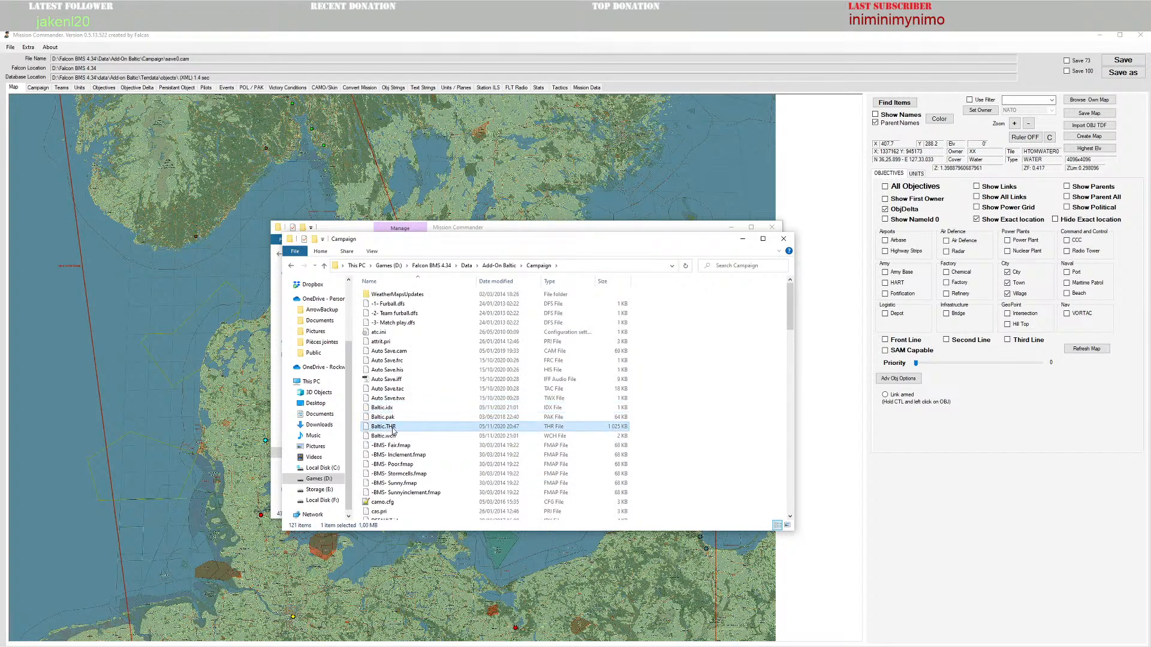
click(391, 437)
click(392, 428)
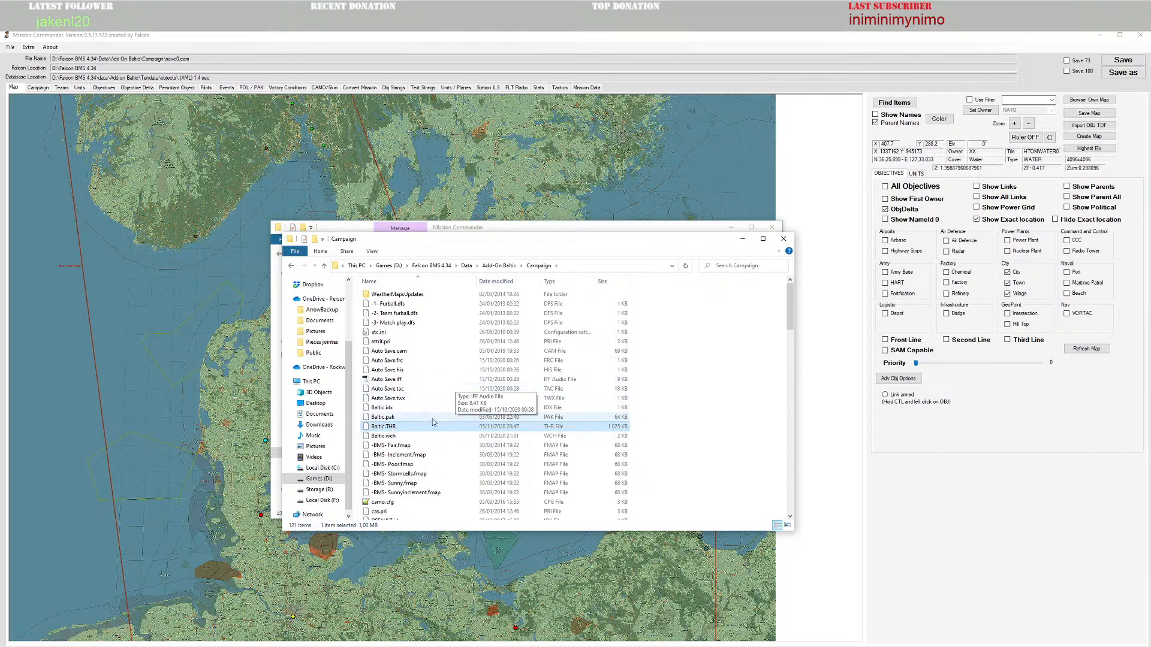
key(Up)
click(390, 427)
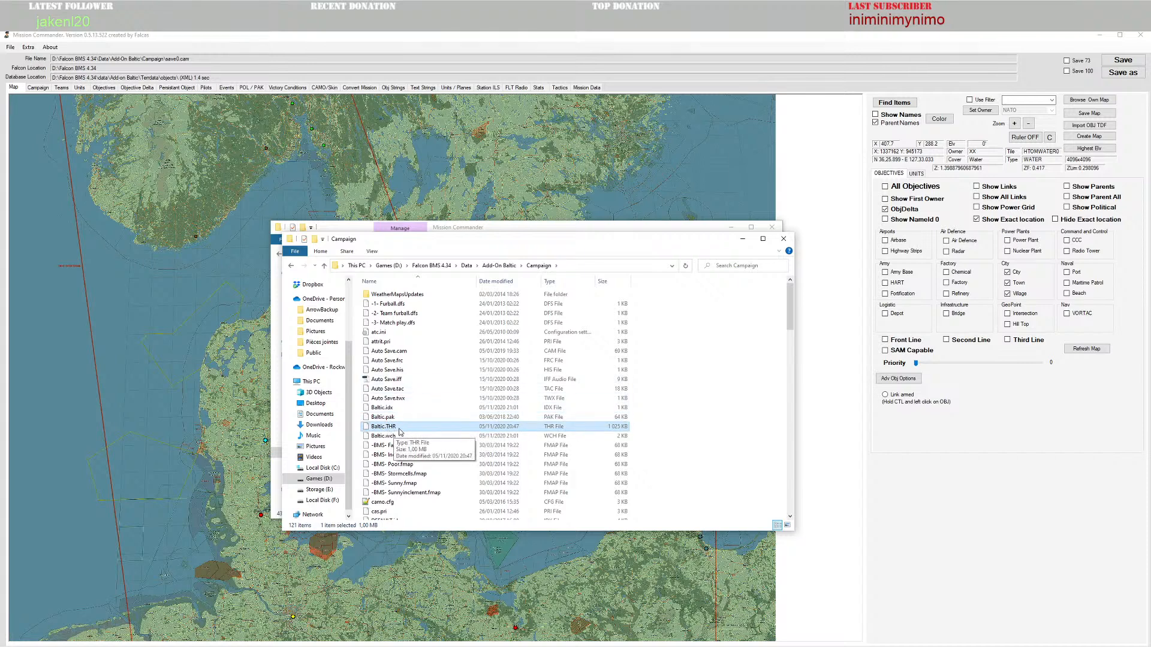
Step: Switch back to Mission Commander and examine the theater's northern red border across Norway and Sweden
click(168, 254)
drag(413, 358, 461, 332)
scroll(461, 332, up, 4)
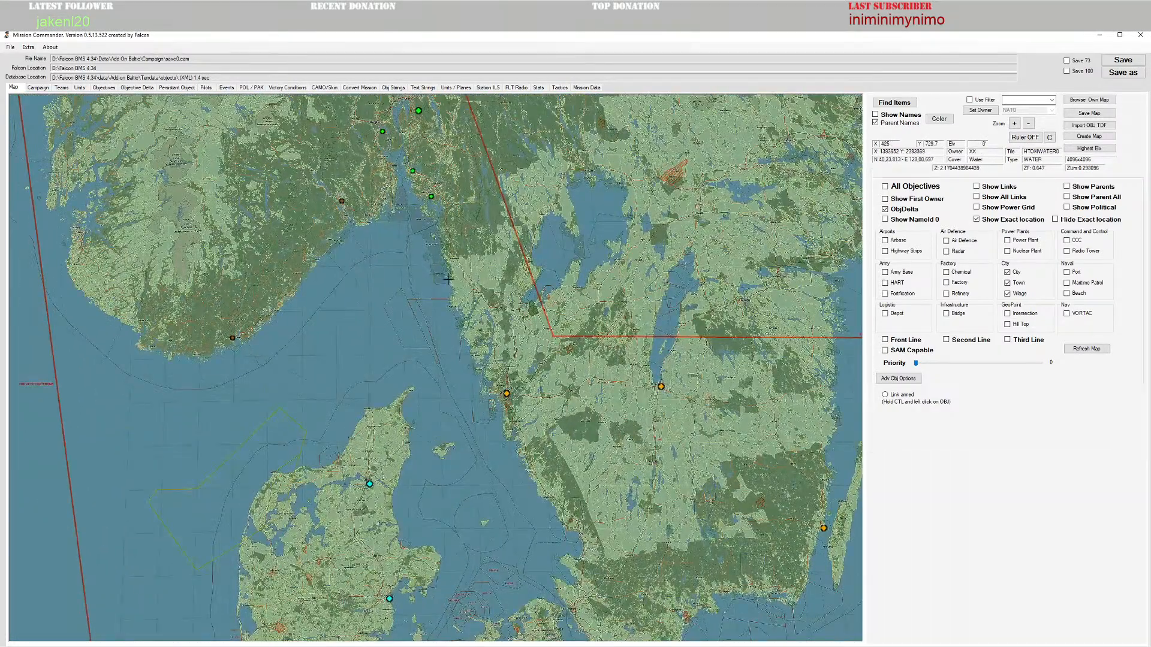
drag(449, 279, 456, 436)
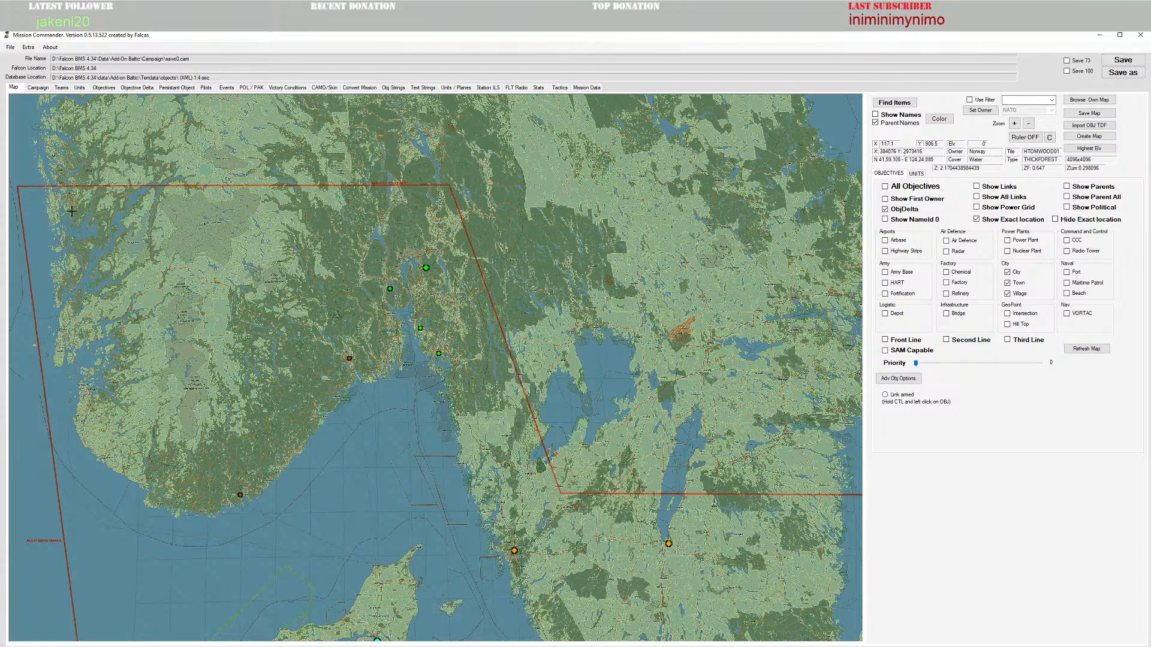
Step: Examine the northern part of the theater, from the border across Norway and Sweden to the eastern border over the Baltic Sea
scroll(341, 365, down, 2)
scroll(340, 365, down, 1)
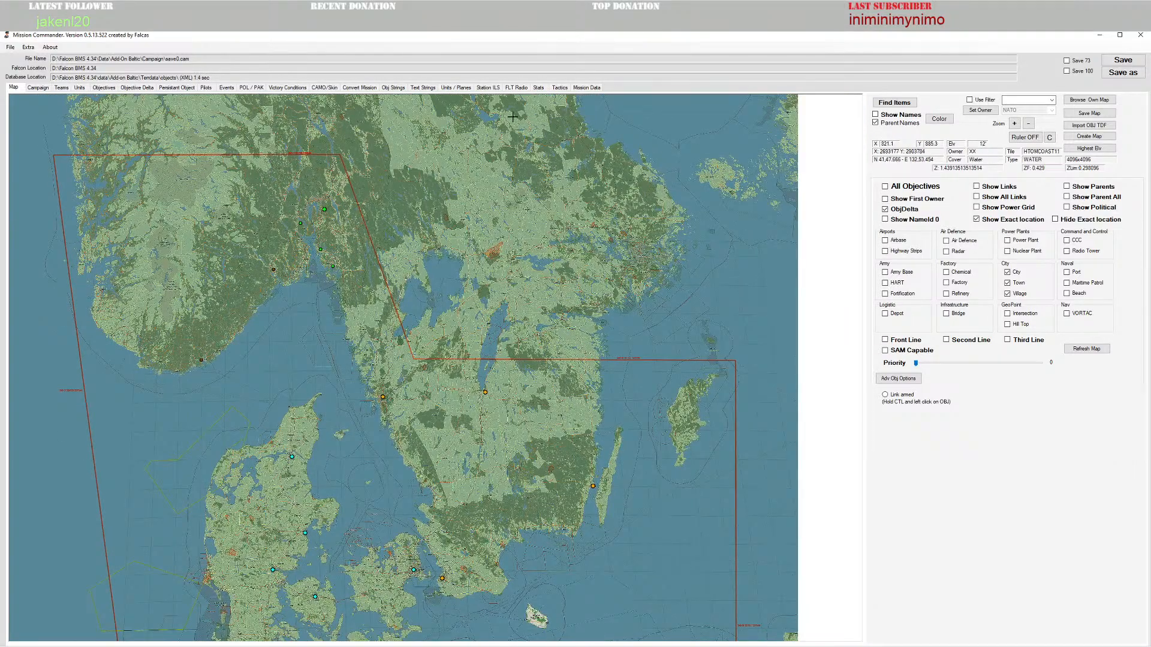
scroll(352, 318, up, 2)
scroll(352, 322, up, 3)
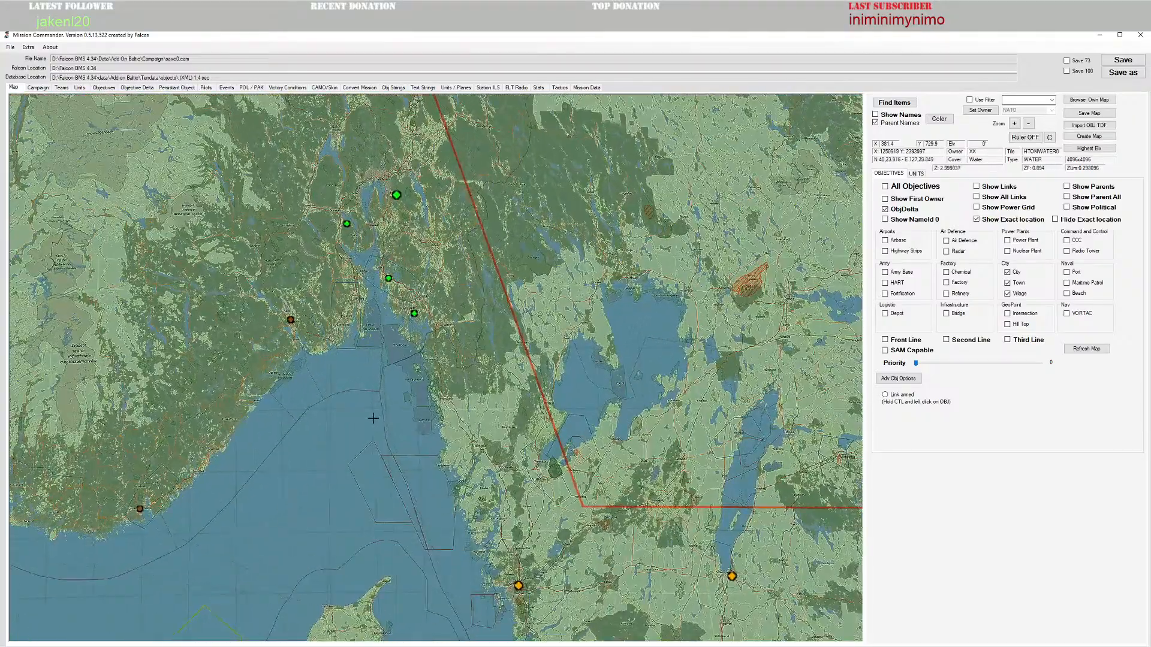
scroll(213, 327, down, 1)
scroll(213, 326, down, 5)
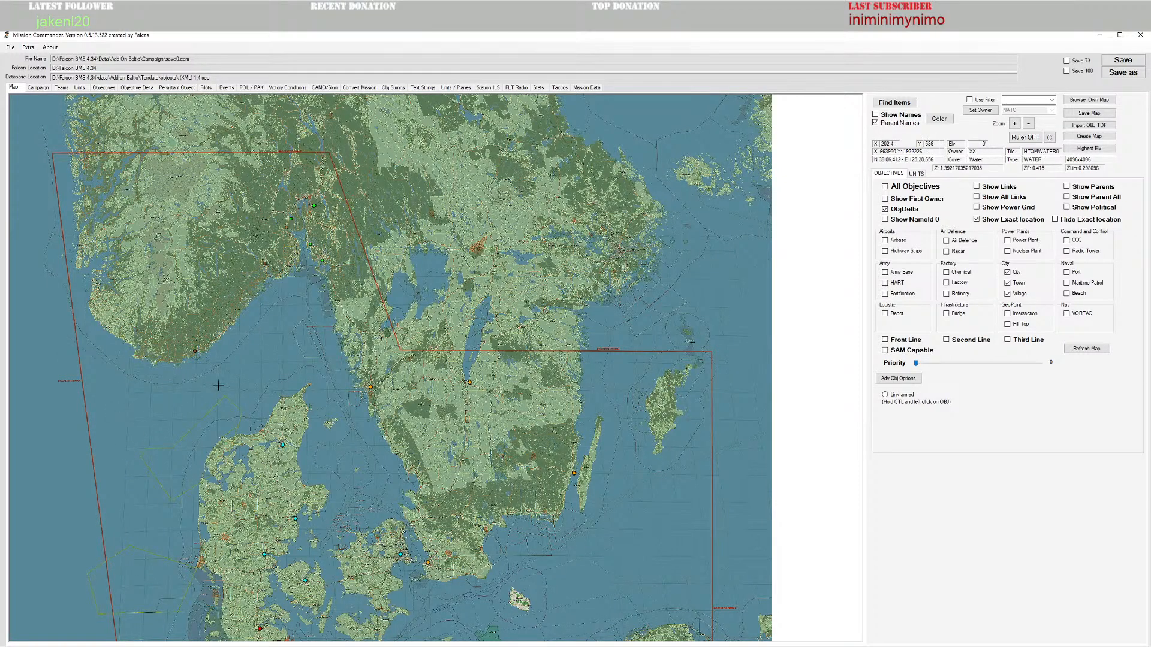
scroll(655, 538, down, 1)
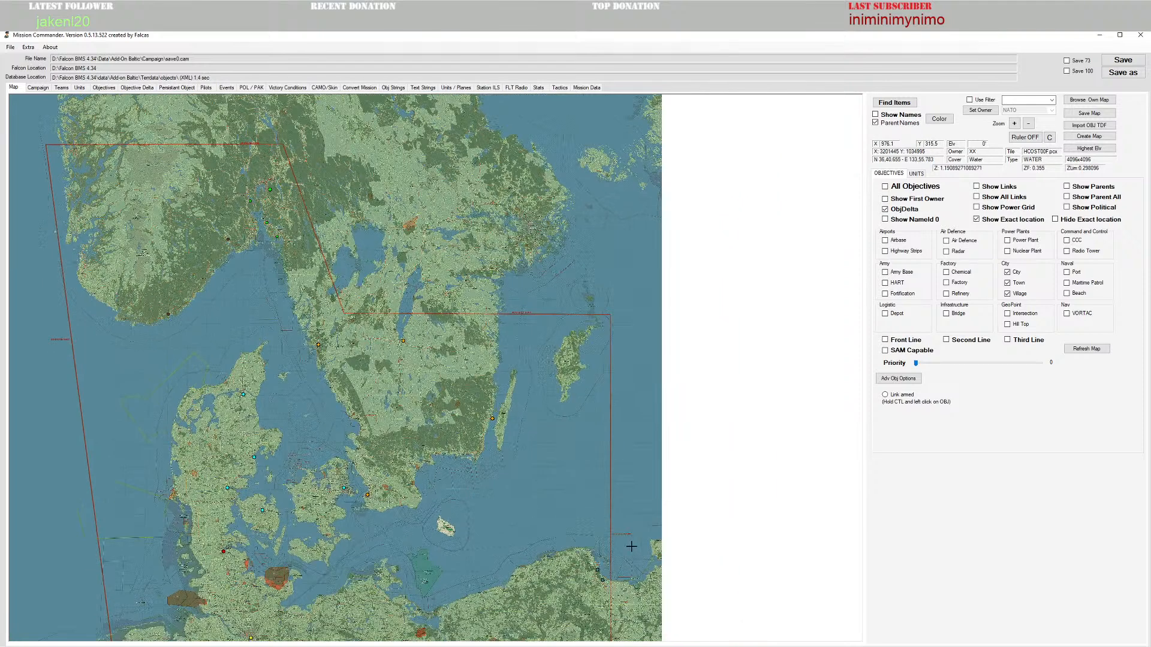
Step: Trace the theater's southern red border across Germany and Poland to its southeast corner near Bydgoszcz
drag(523, 575, 538, 467)
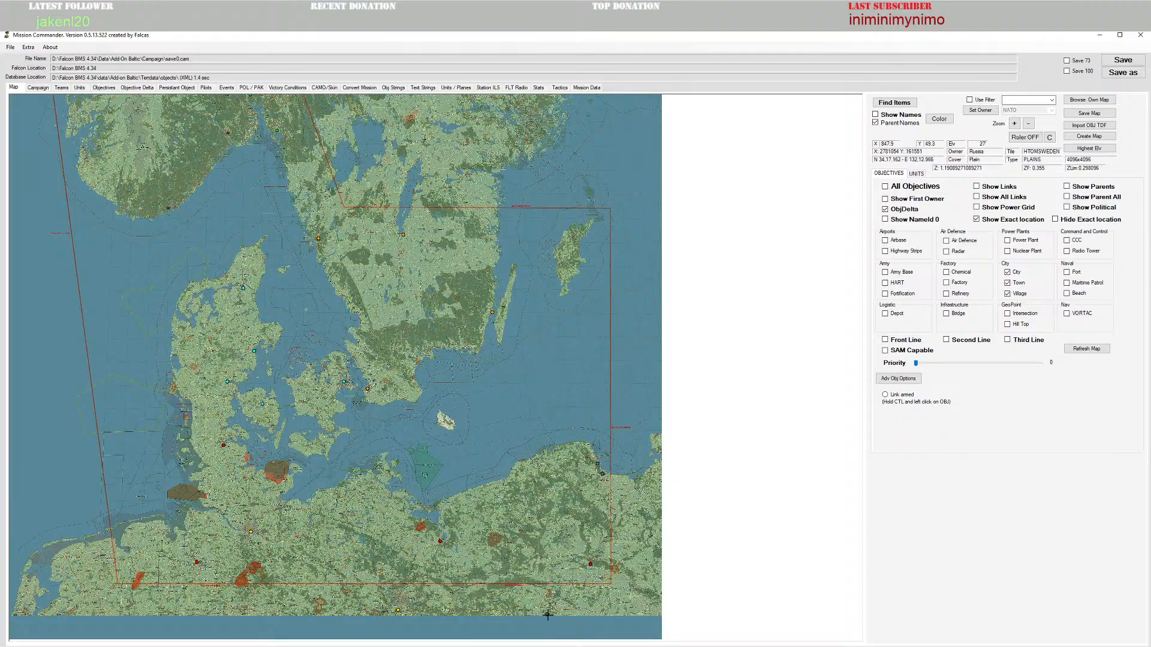
scroll(547, 615, up, 1)
drag(555, 510, 554, 470)
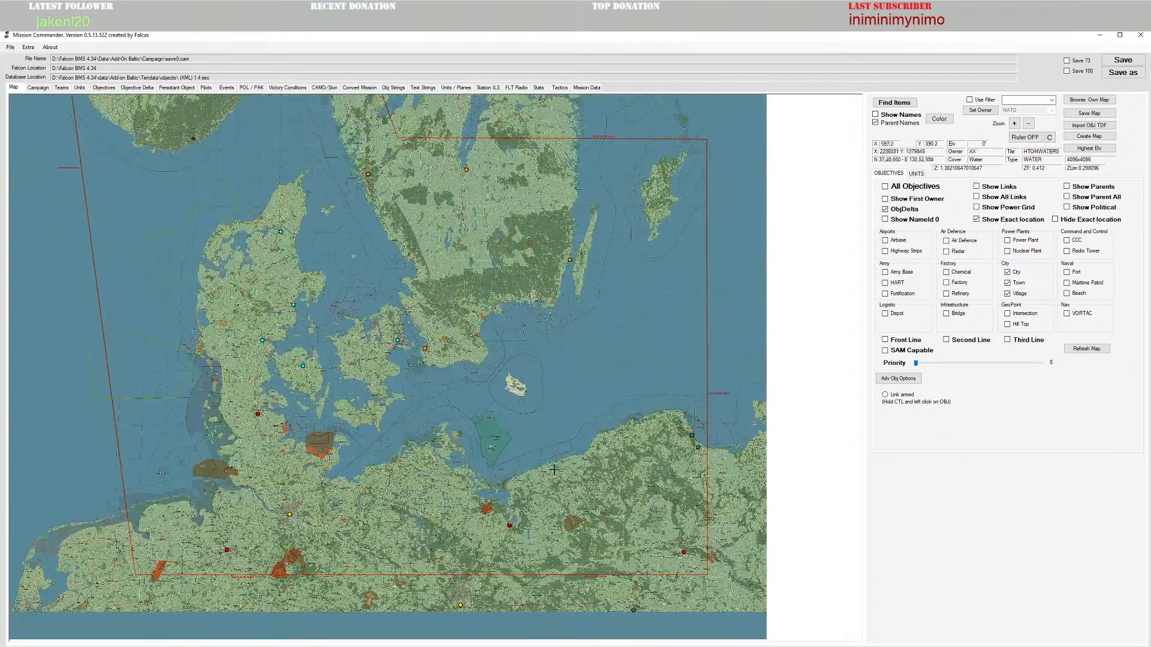
scroll(555, 470, up, 4)
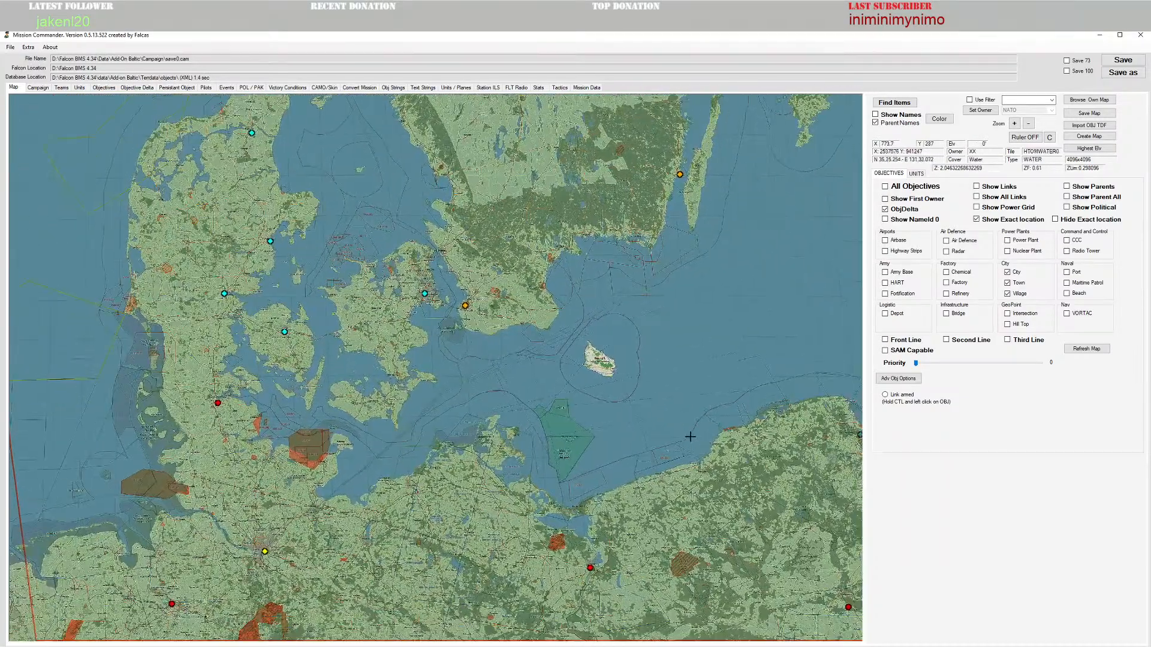
drag(691, 436, 595, 377)
scroll(518, 257, up, 1)
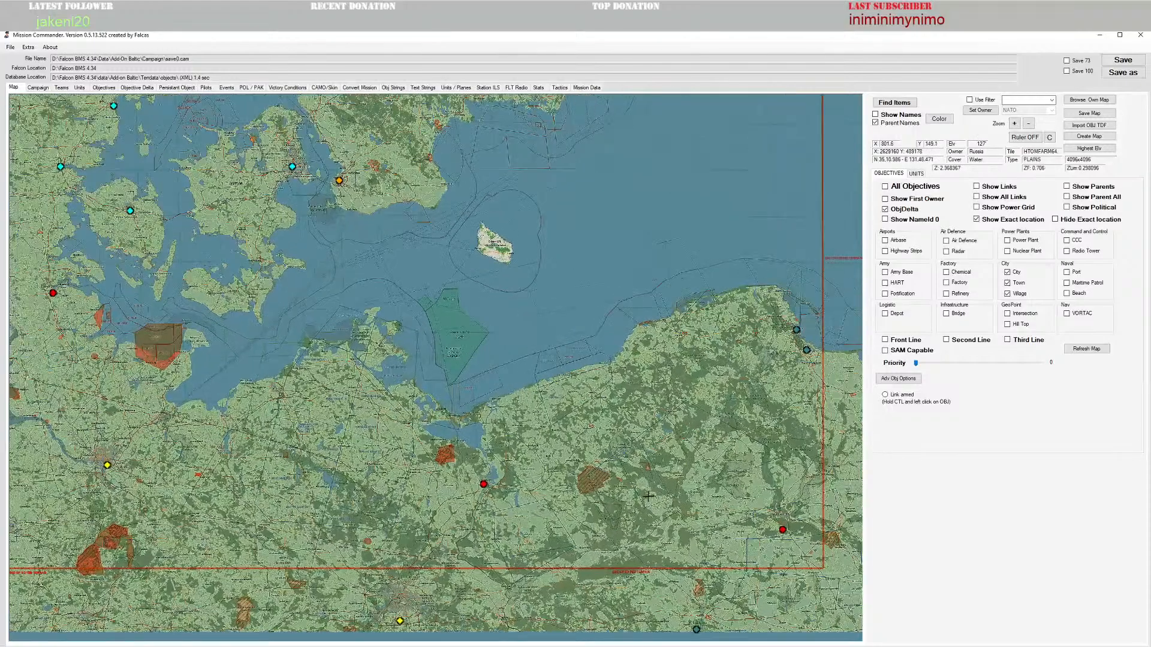
scroll(713, 555, up, 2)
drag(730, 538, 474, 382)
scroll(601, 436, up, 1)
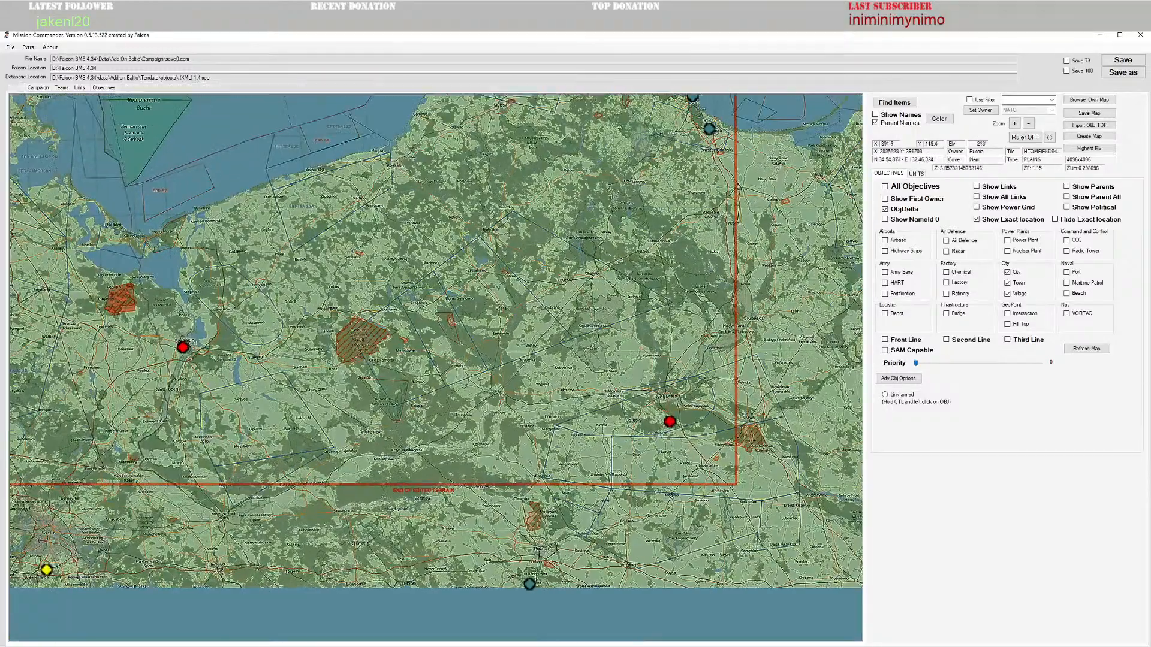
Step: View the feature layout of the Bydgoszcz city objective, leaving it without changes
mouse_move(665, 413)
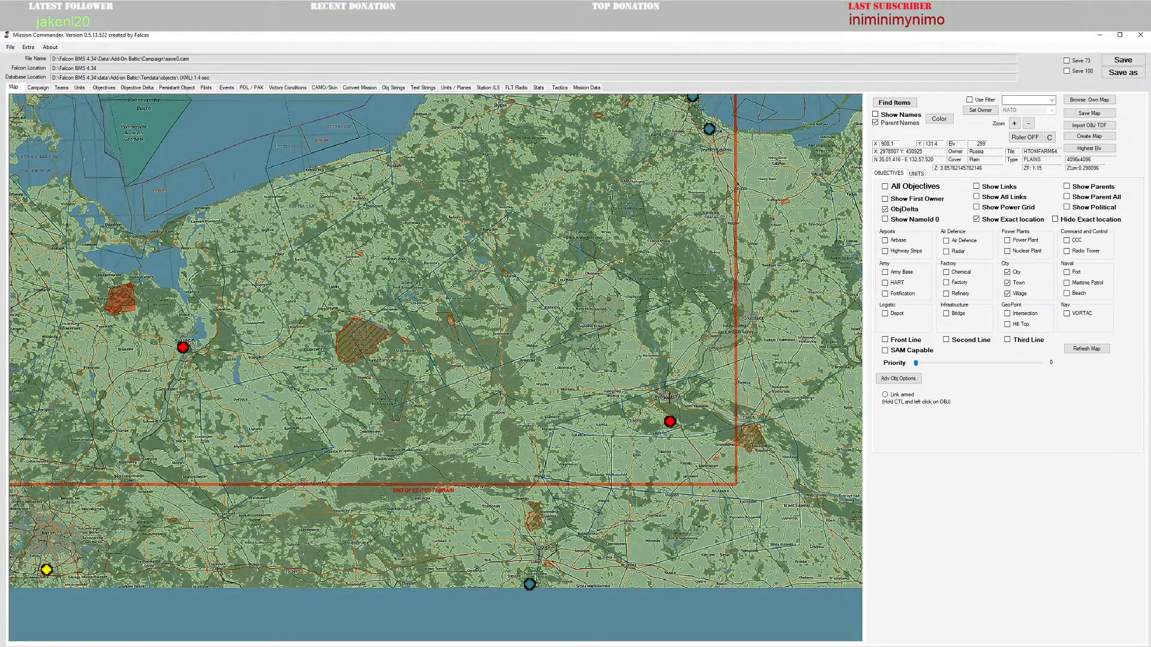
right_click(671, 423)
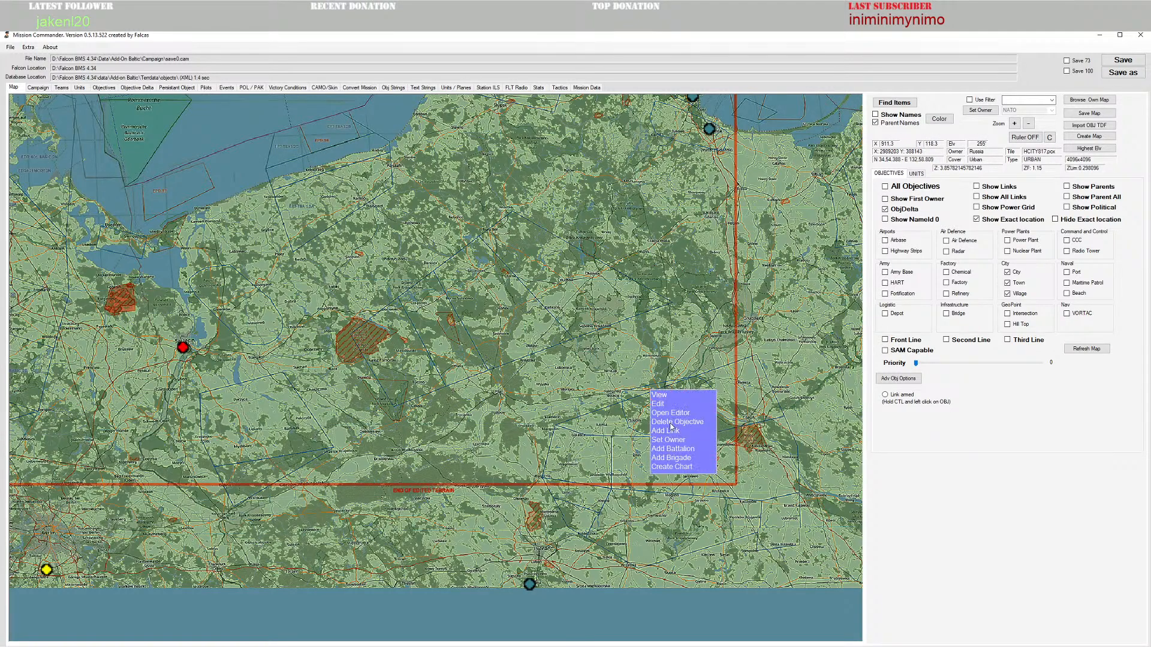
click(662, 397)
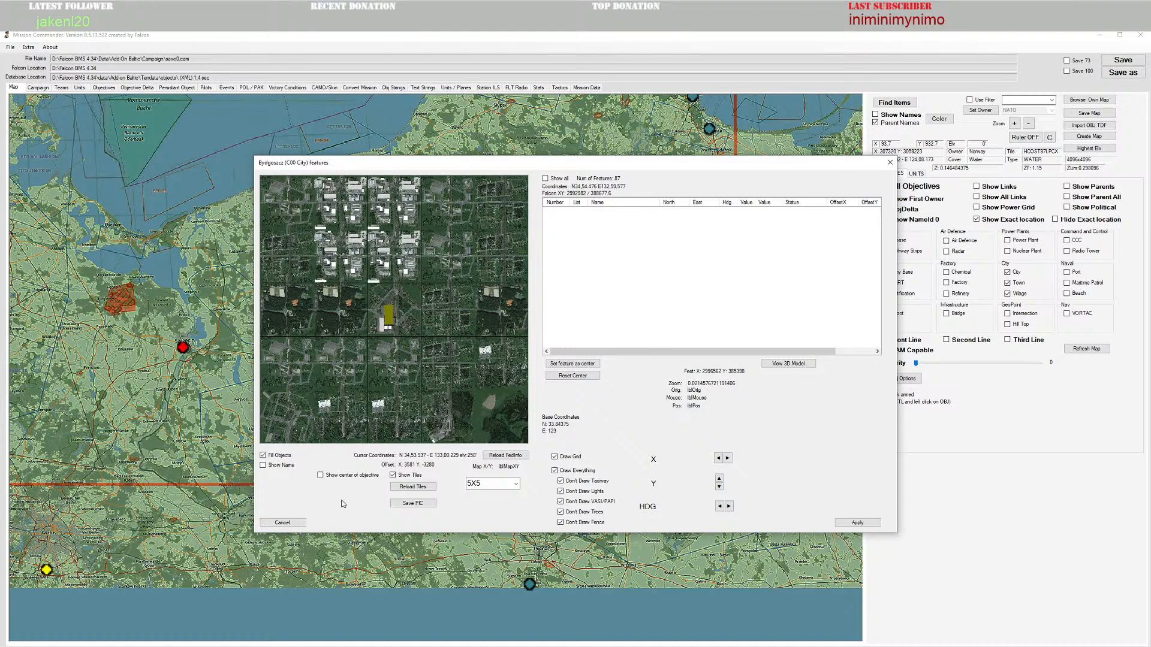
click(282, 523)
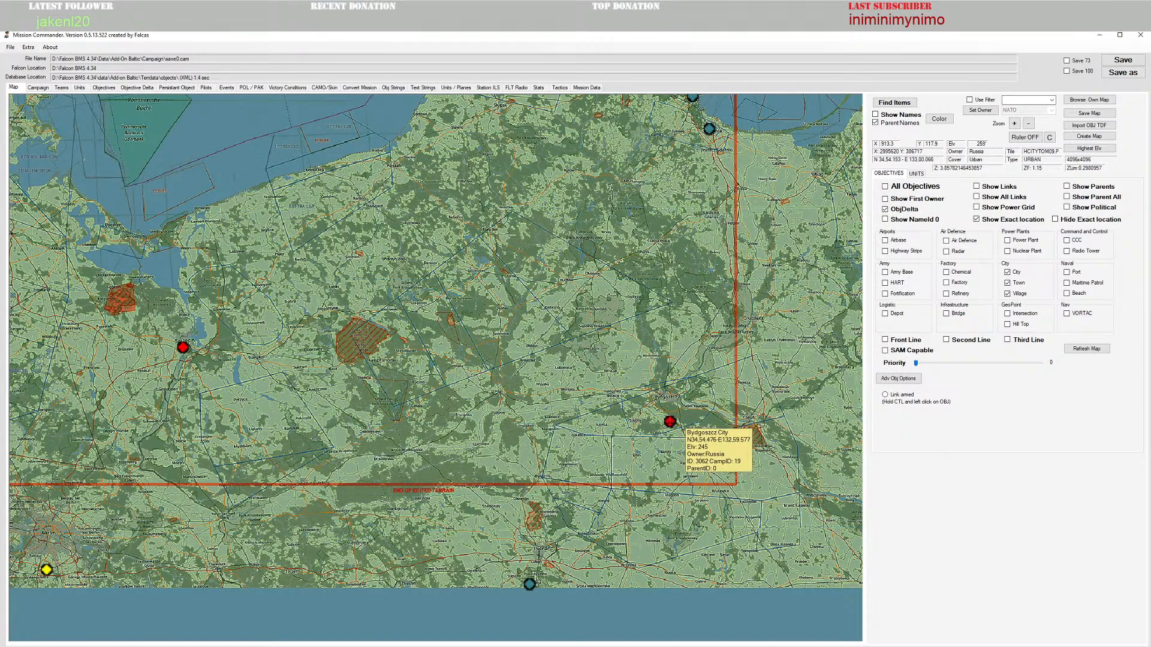
Step: Open the Bydgoszcz city objective in the Objective Editor and look through its full list of features
right_click(672, 425)
click(667, 415)
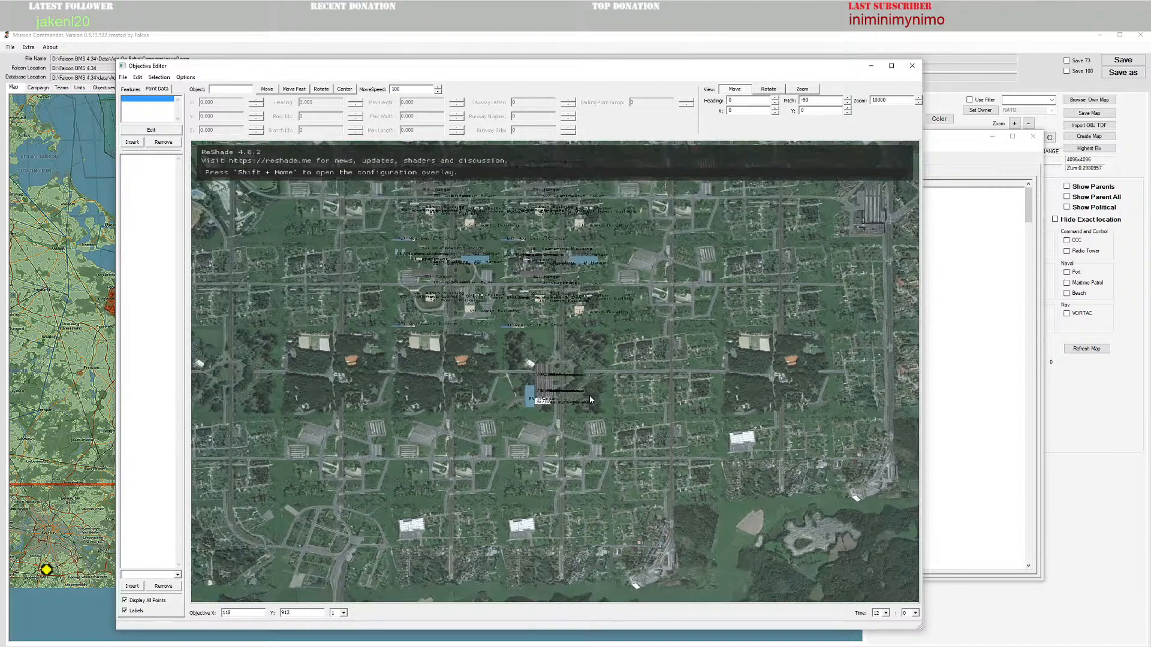
click(130, 90)
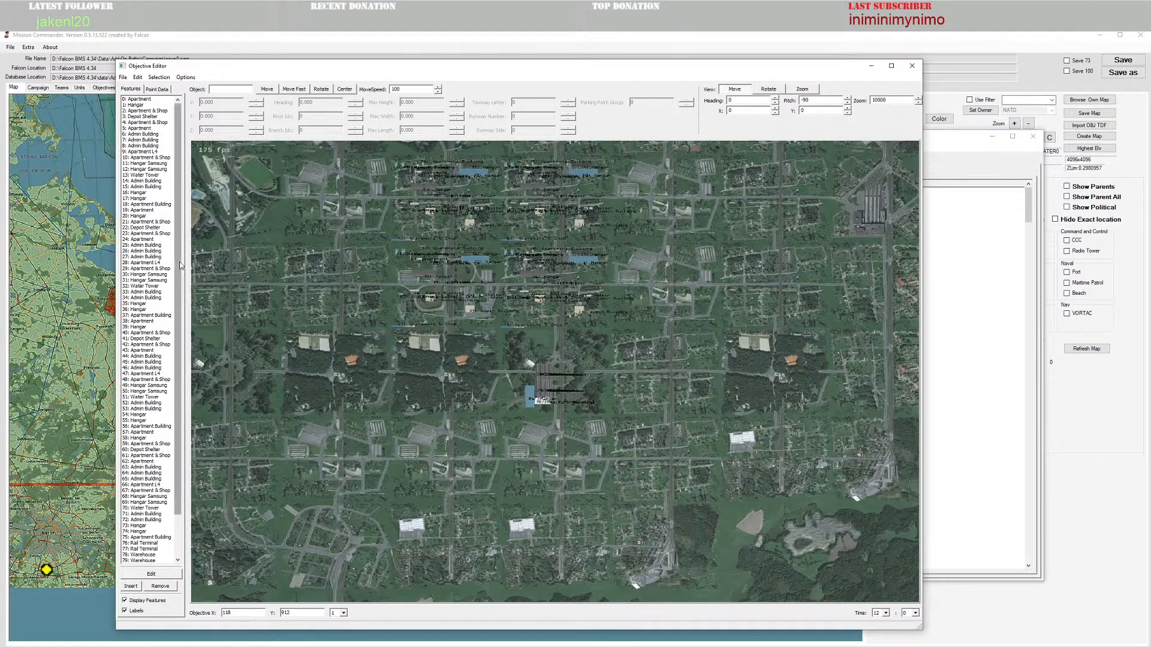
scroll(179, 261, down, 3)
Step: Inspect how Bydgoszcz's buildings sit on the surrounding city tiles, then close the Objective Editor and the Falcon Editor
drag(672, 288, 693, 405)
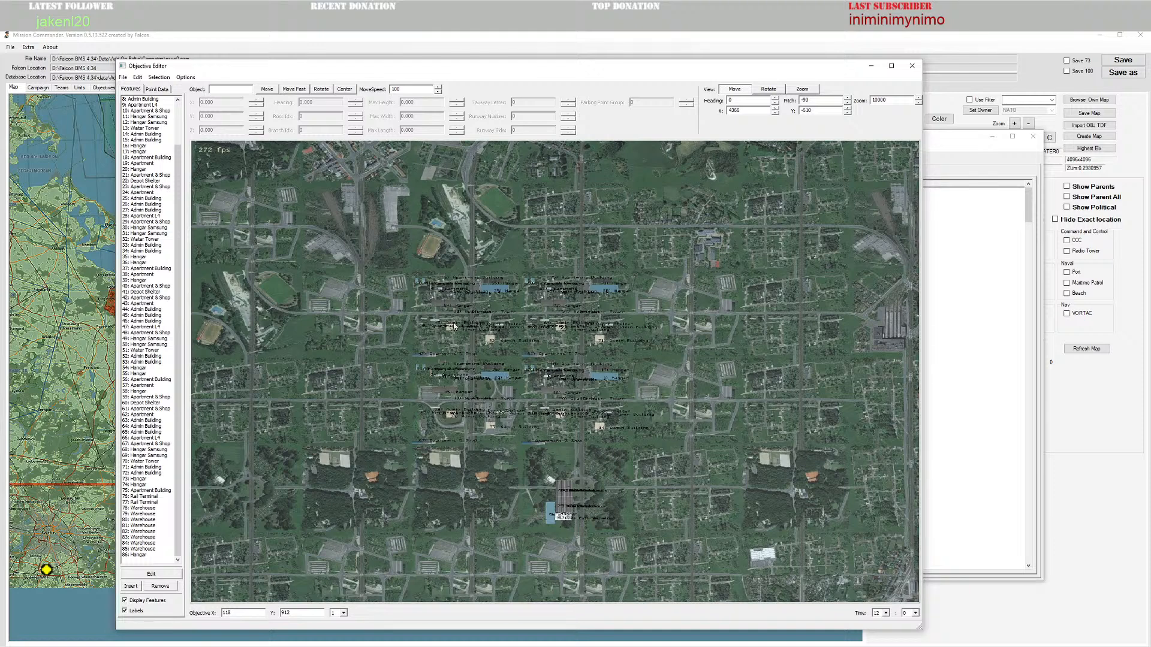
scroll(457, 328, down, 5)
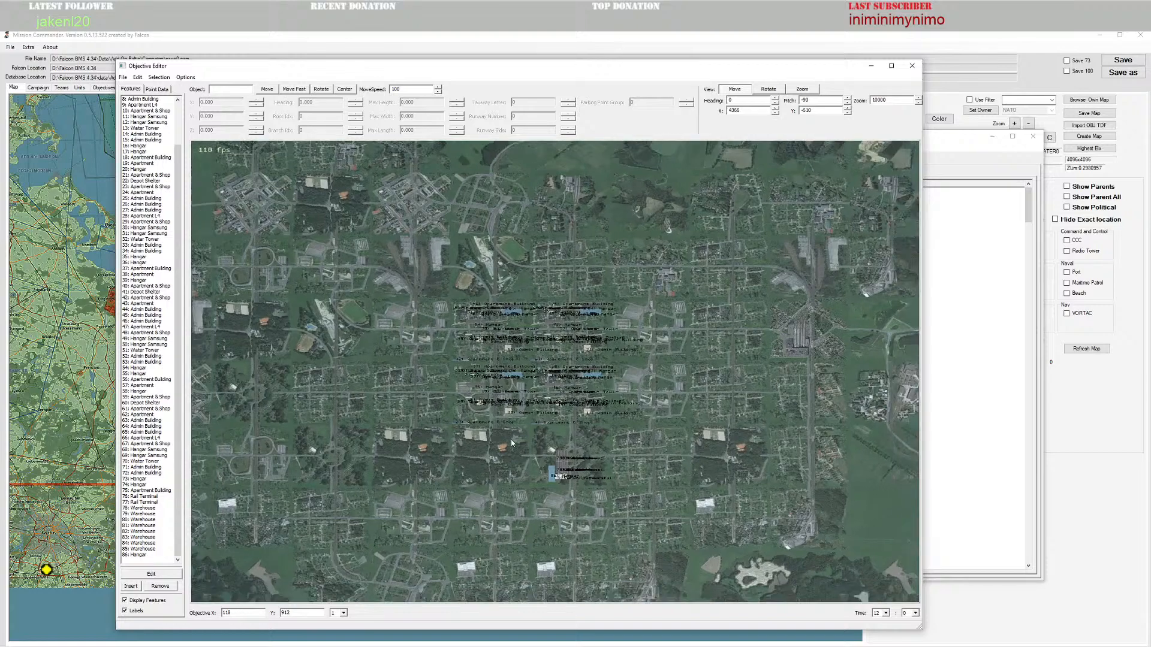
scroll(503, 371, down, 1)
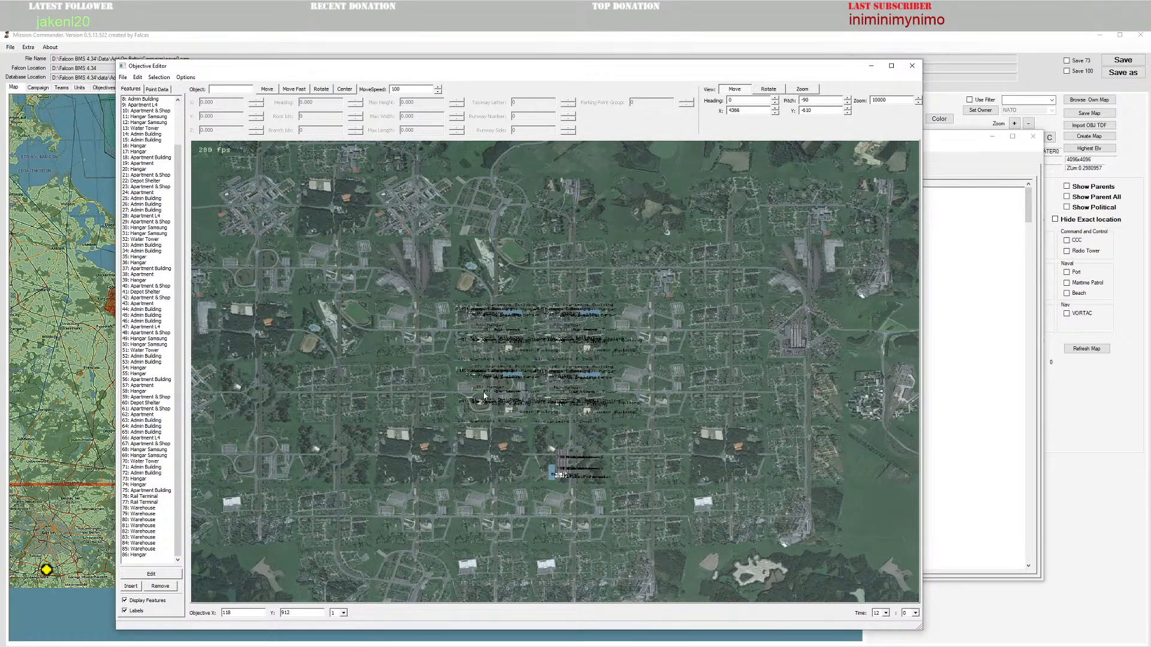
scroll(556, 445, up, 4)
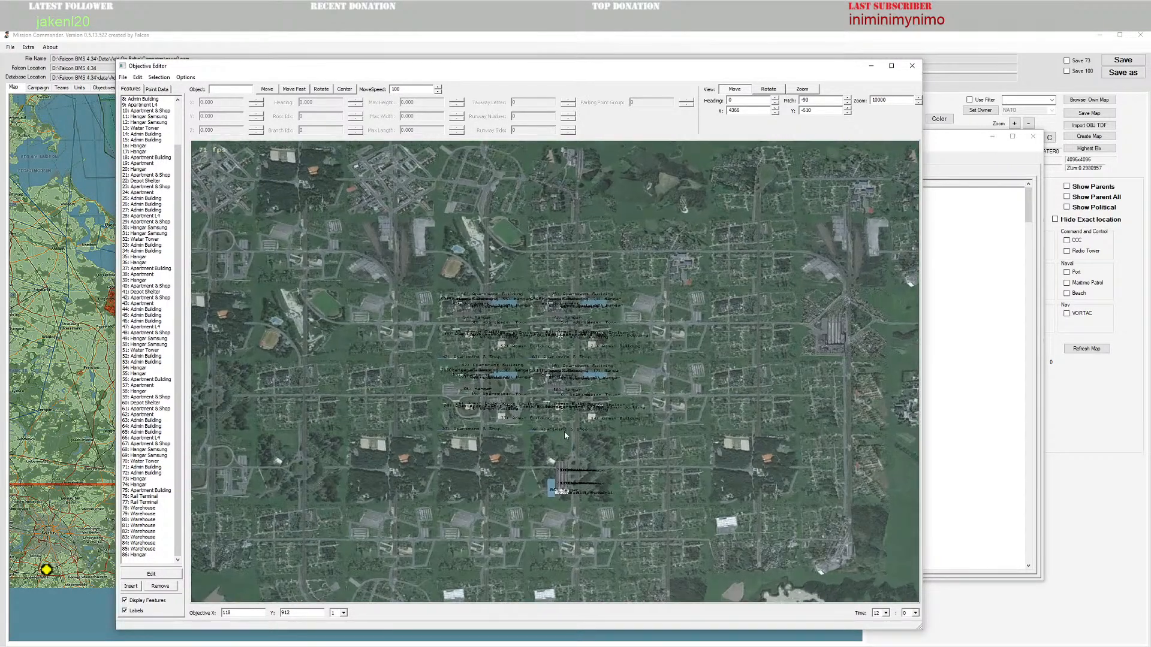
scroll(567, 412, up, 3)
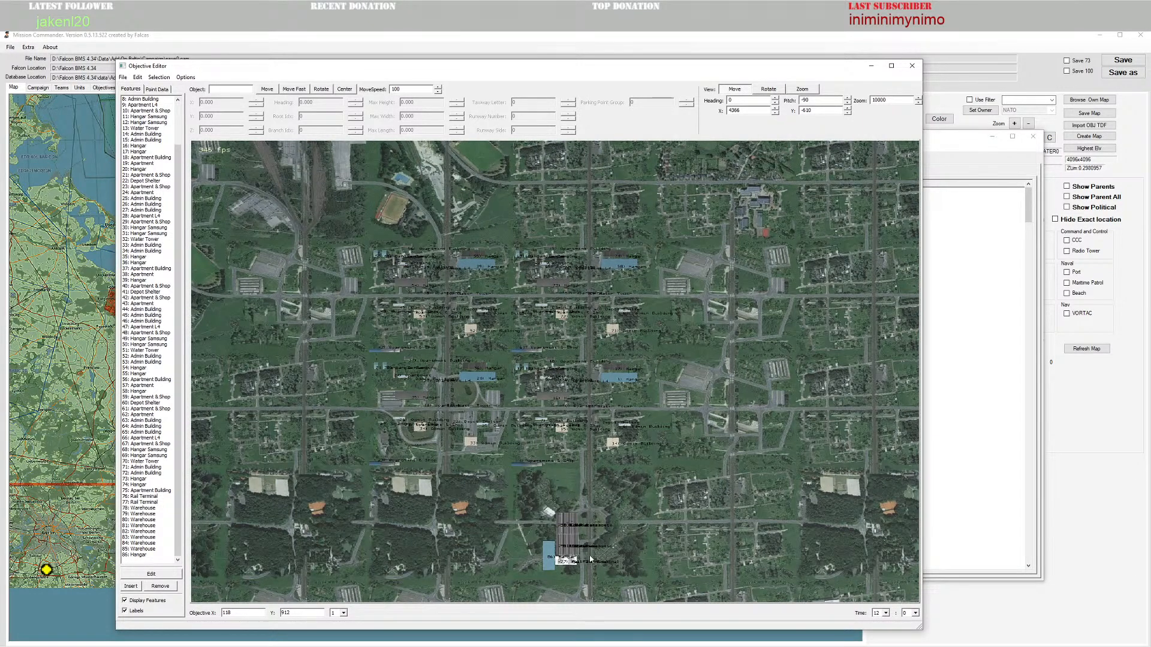
scroll(569, 480, down, 3)
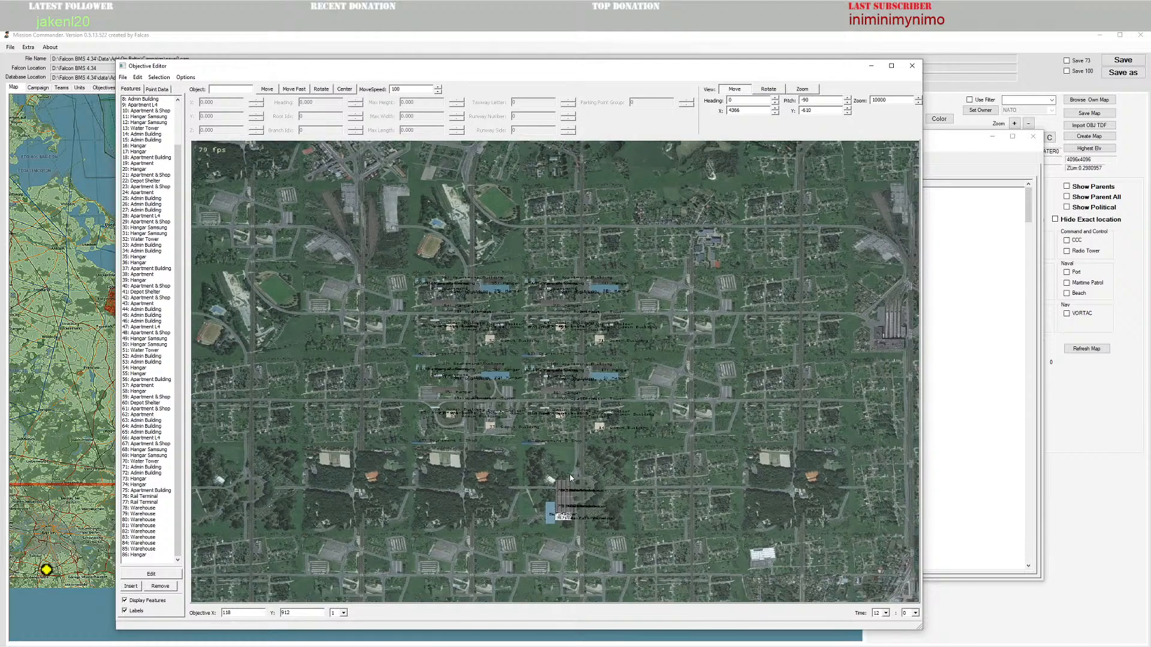
scroll(570, 475, up, 2)
drag(605, 493, 588, 379)
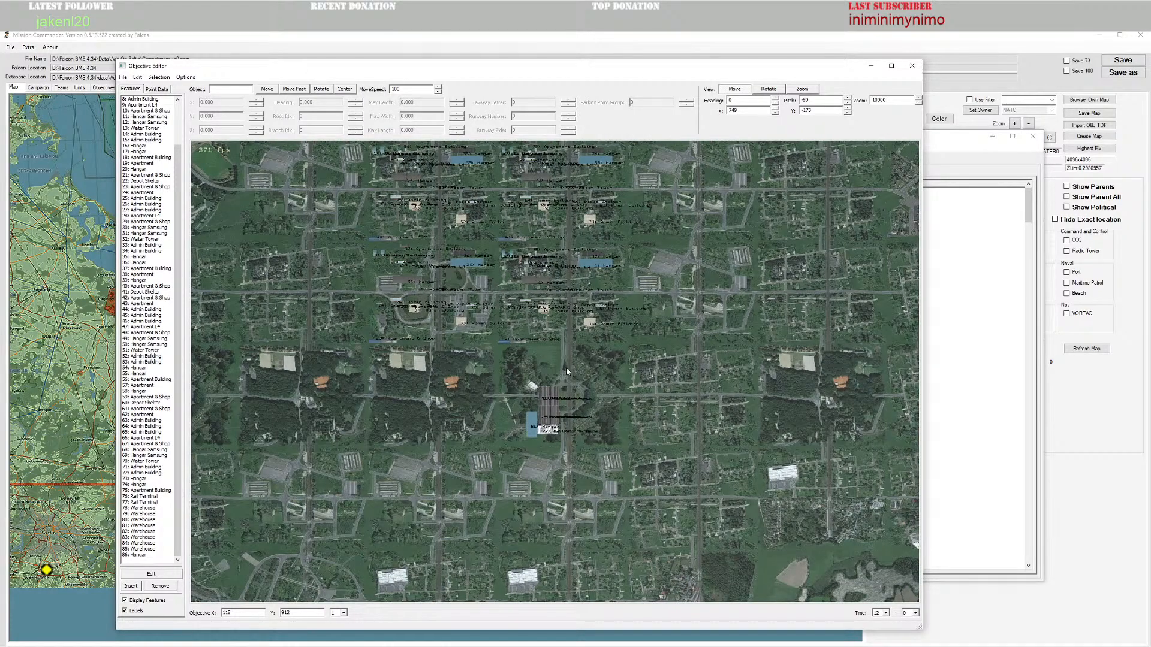
scroll(567, 372, down, 1)
drag(616, 171, 634, 282)
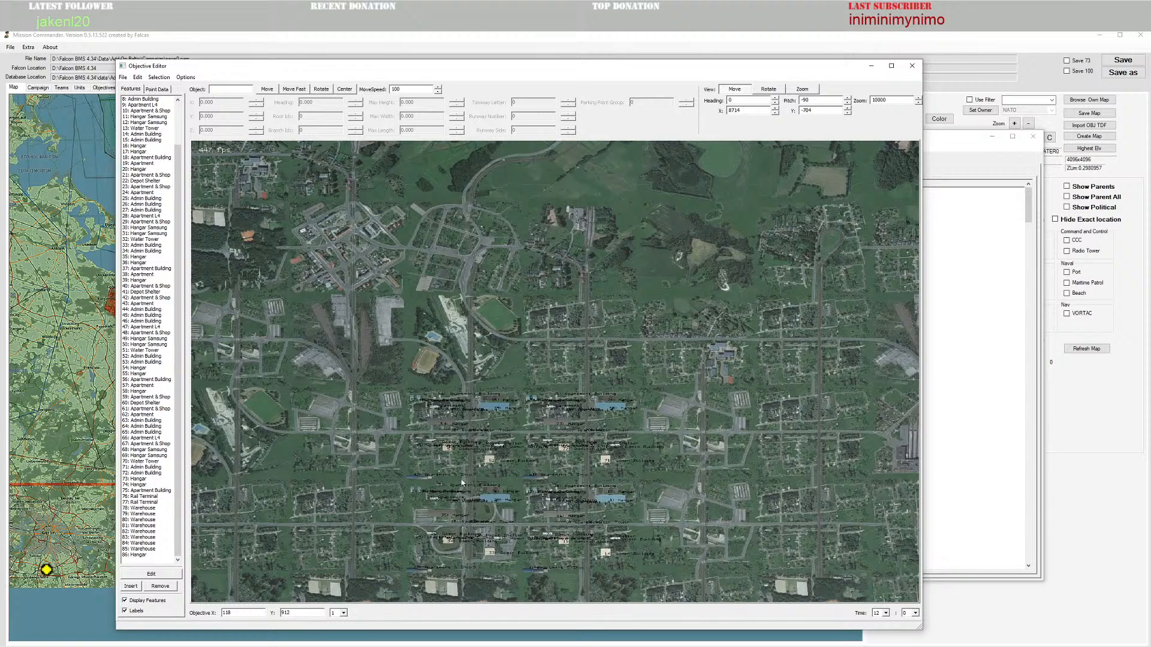
drag(535, 547, 706, 489)
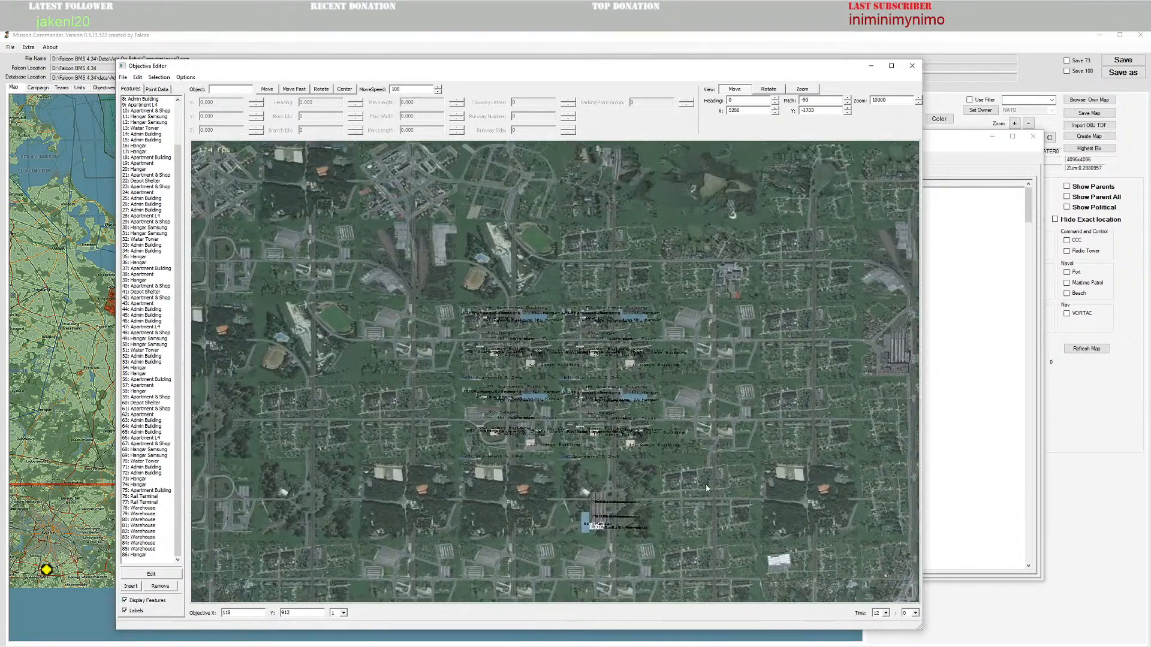
scroll(684, 436, down, 1)
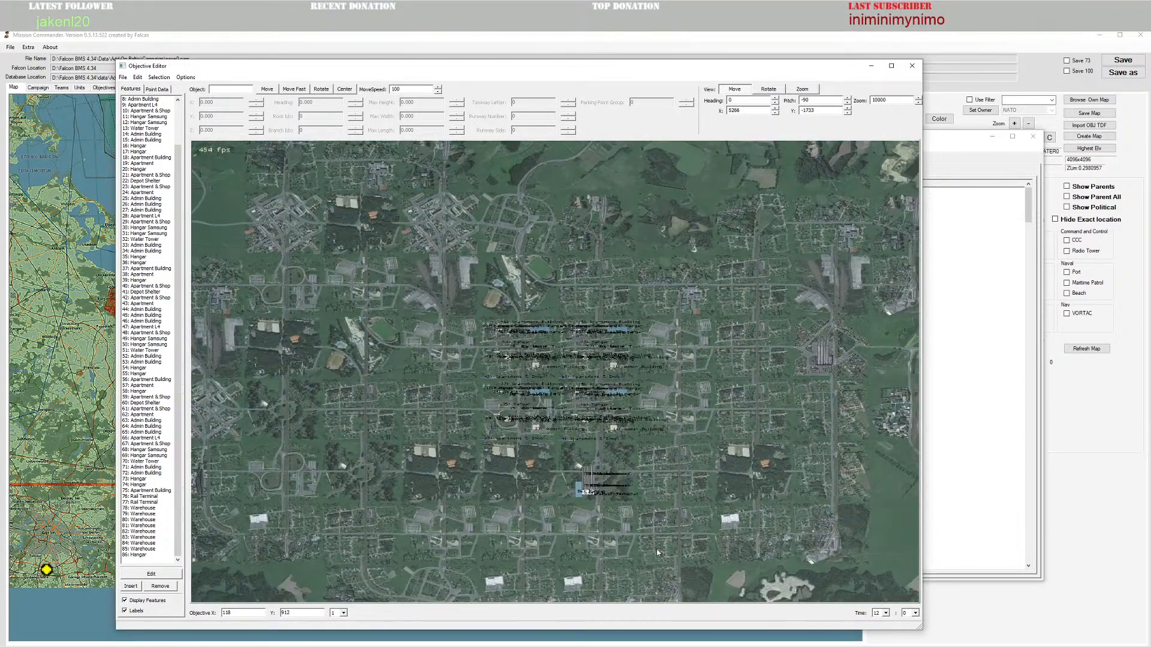
scroll(686, 356, down, 3)
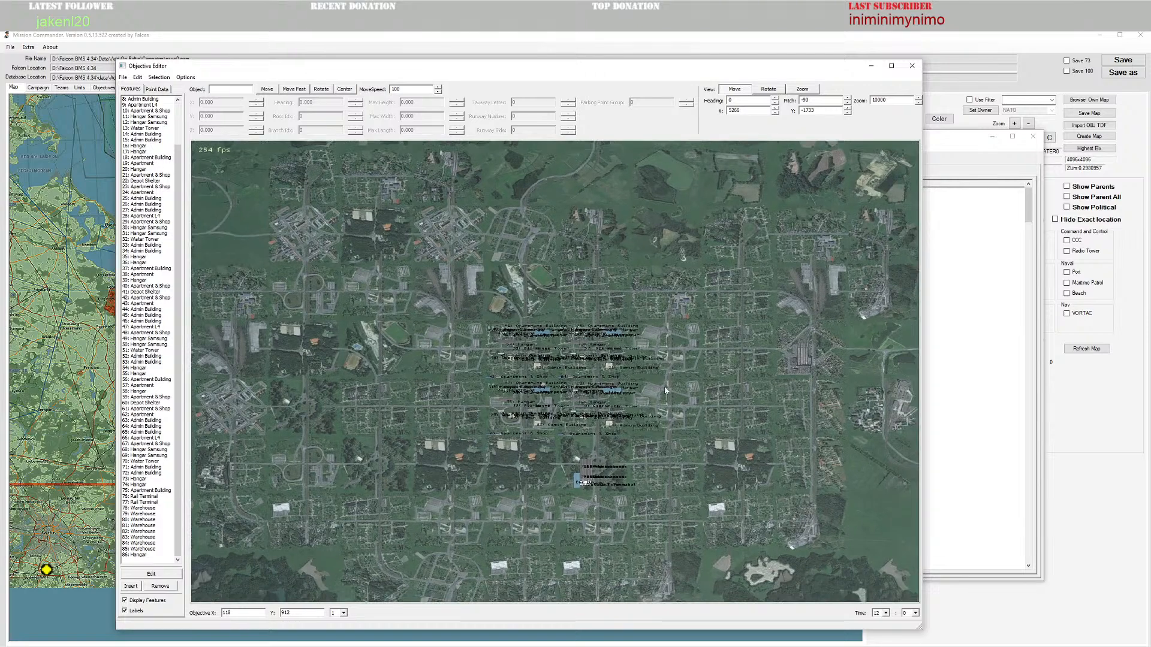
drag(434, 371, 491, 386)
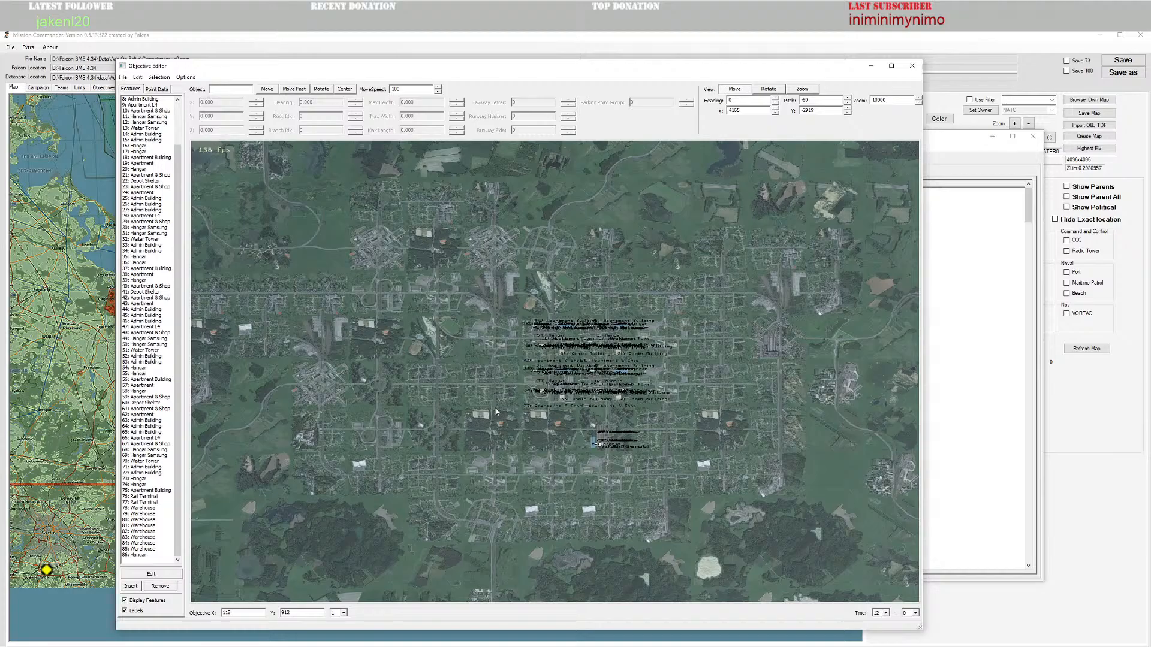
click(912, 66)
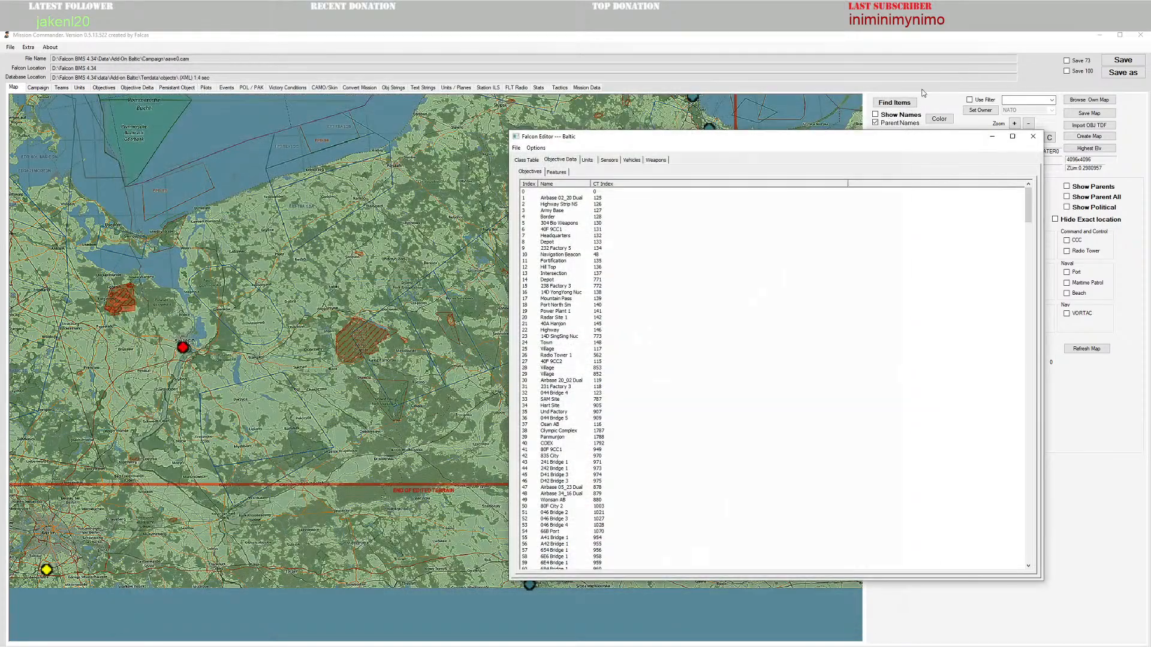
click(1033, 136)
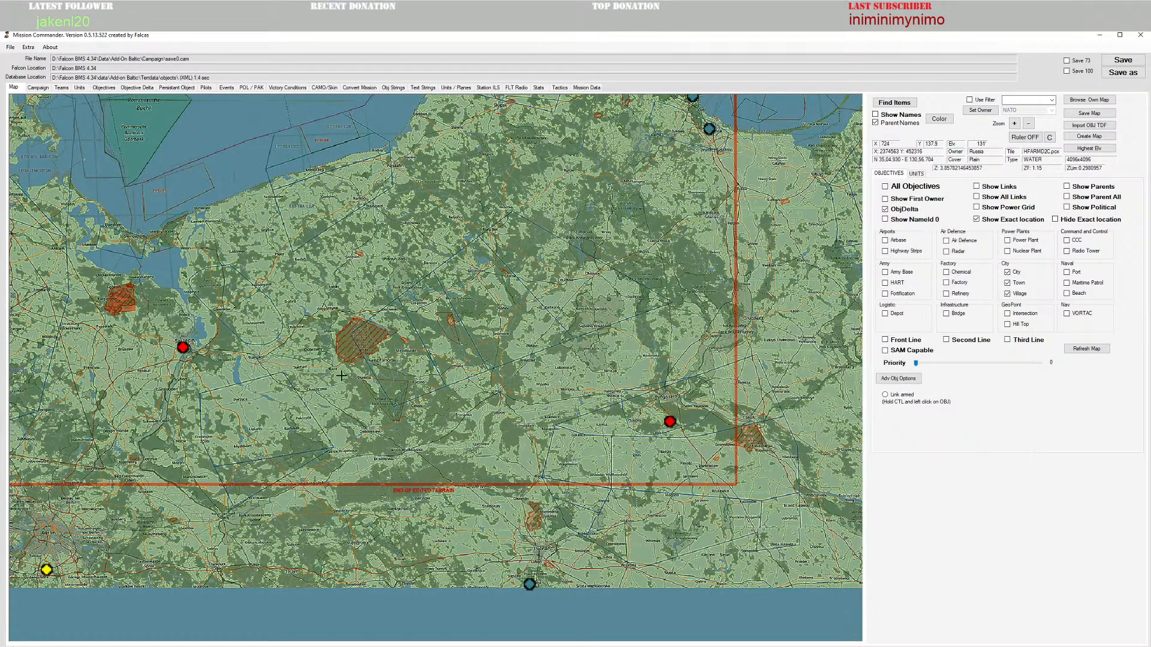
Step: View the feature layout of the Szczecin city objective in northwestern Poland and close it without changes
mouse_move(290, 386)
mouse_down()
mouse_move(423, 383)
mouse_move(462, 422)
mouse_move(525, 425)
mouse_up()
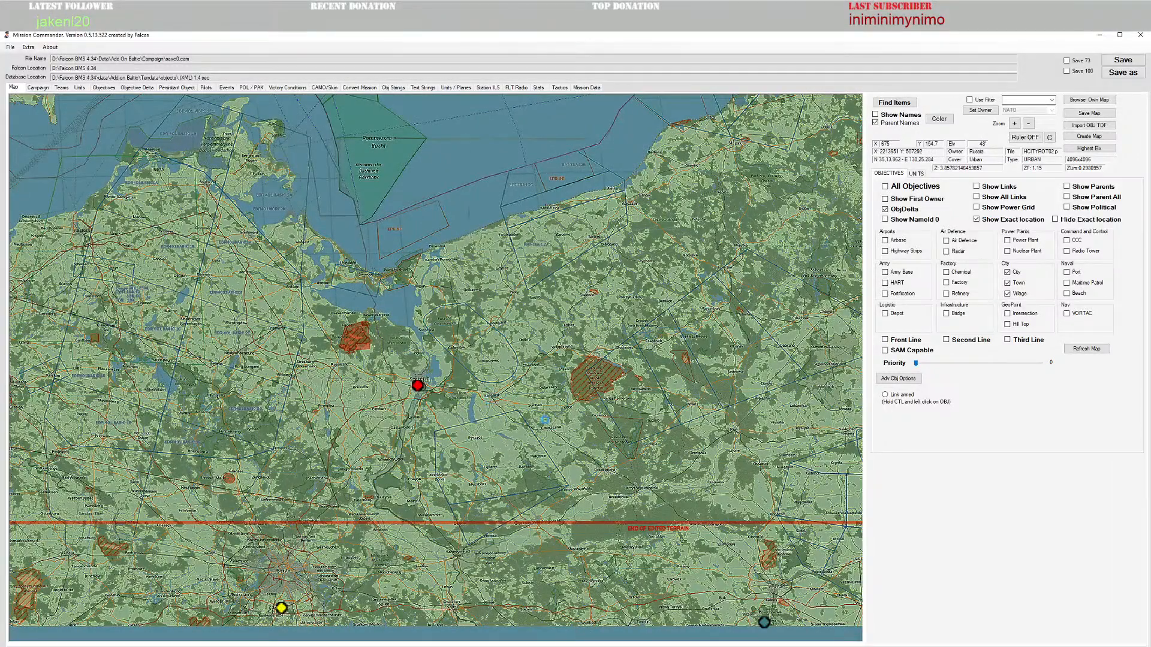
double_click(418, 385)
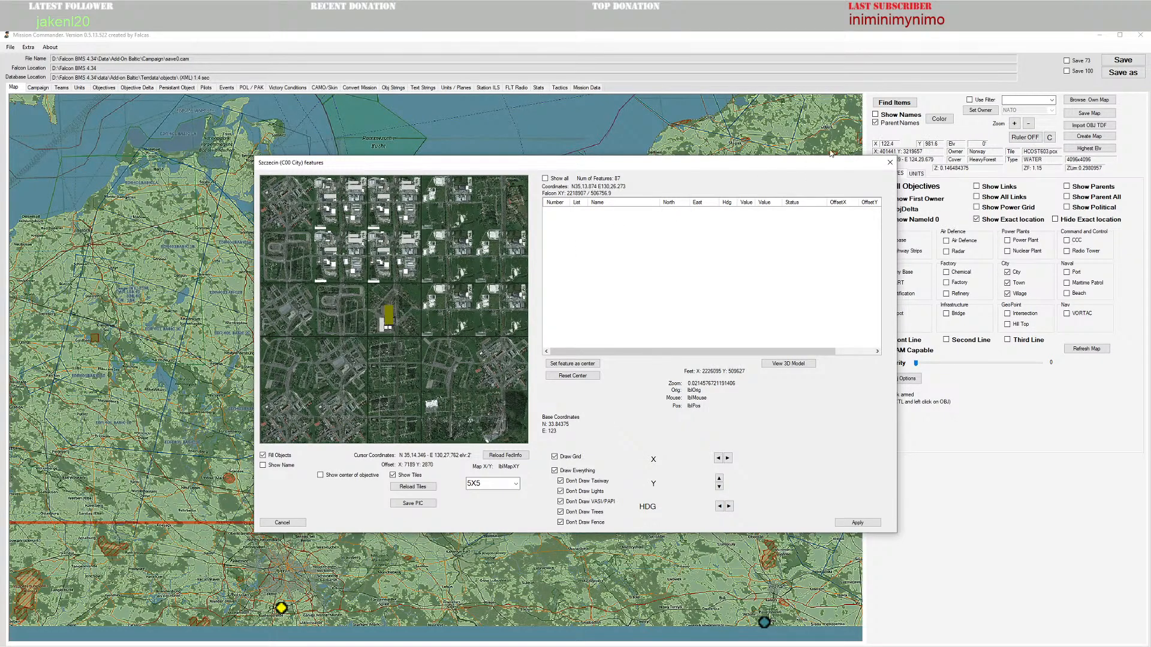
click(890, 163)
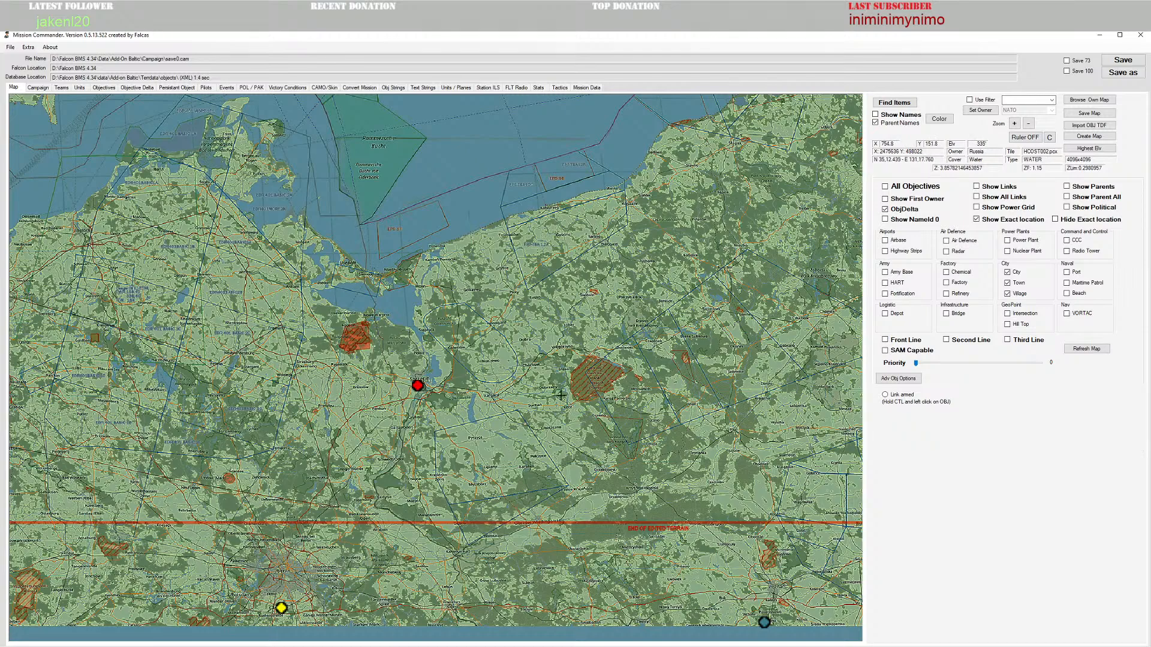
Step: Examine the city objectives along the southern border from western Poland to Hamburg and Bremen in northern Germany
scroll(513, 438, down, 3)
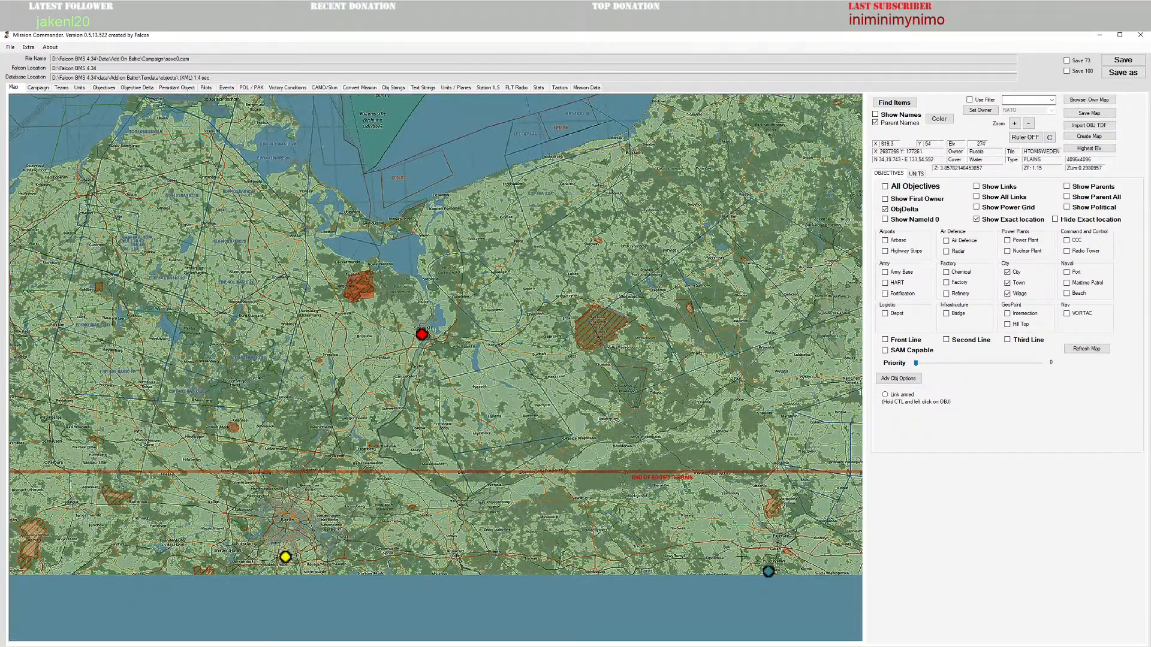
mouse_move(772, 570)
drag(169, 329, 471, 478)
drag(337, 453, 575, 351)
drag(420, 329, 498, 367)
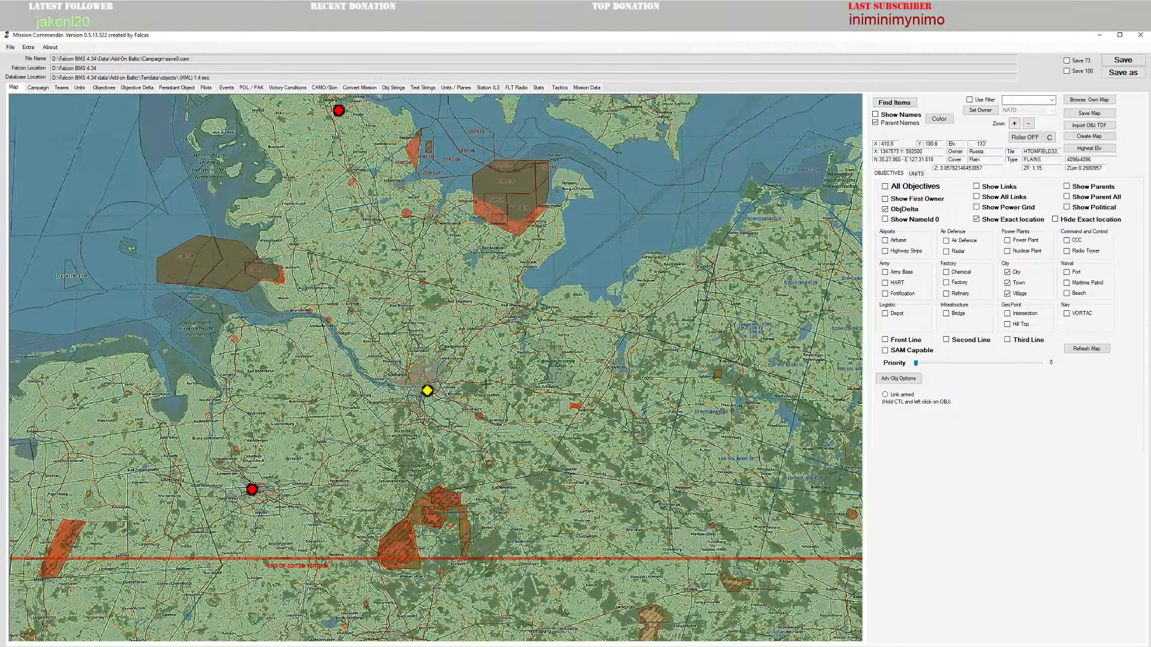
scroll(487, 384, up, 1)
scroll(424, 383, down, 4)
mouse_move(423, 384)
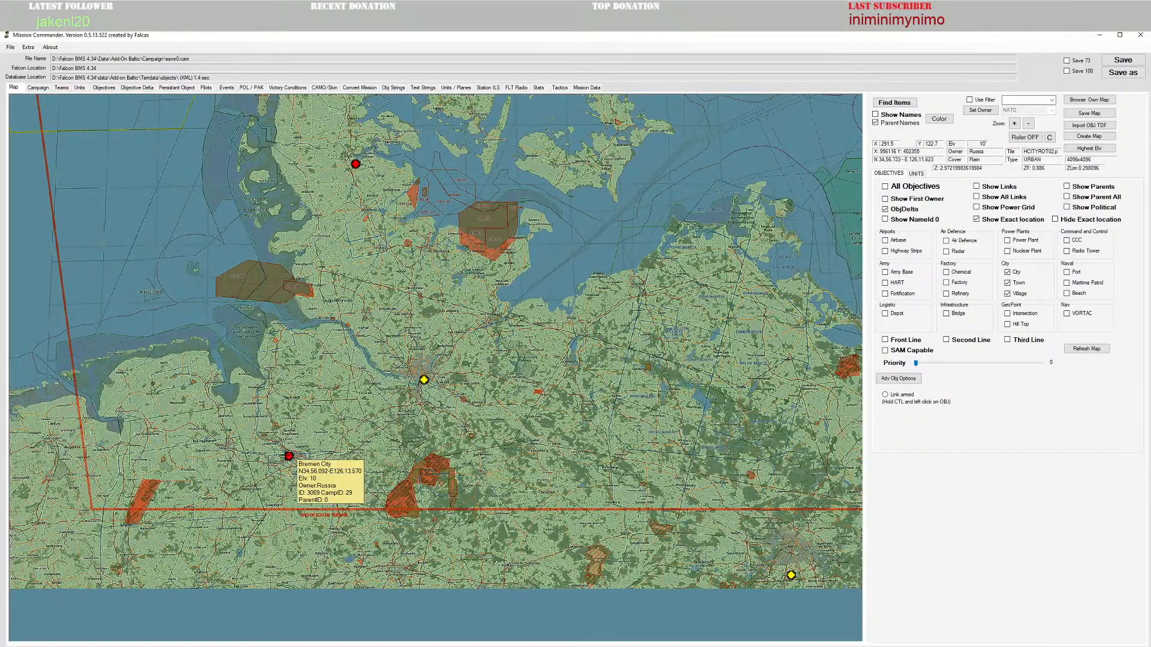
Step: Examine the city objectives from Hamburg and Bremen up through Denmark to the northern border corner in western Sweden
drag(395, 315, 428, 379)
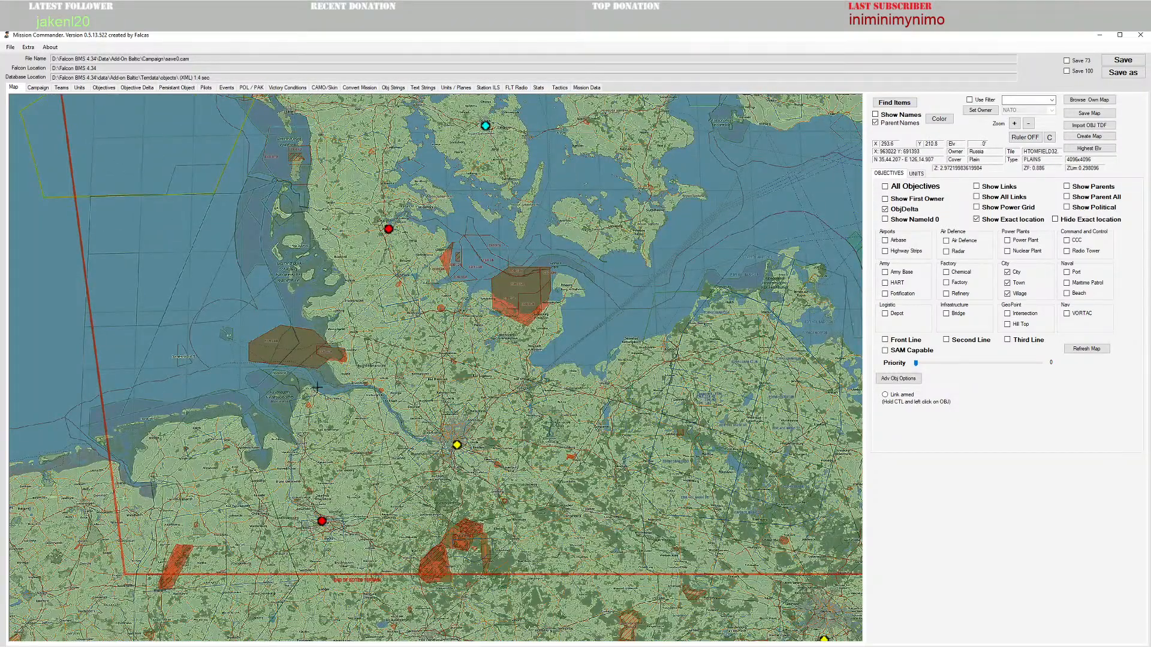
scroll(445, 444, up, 3)
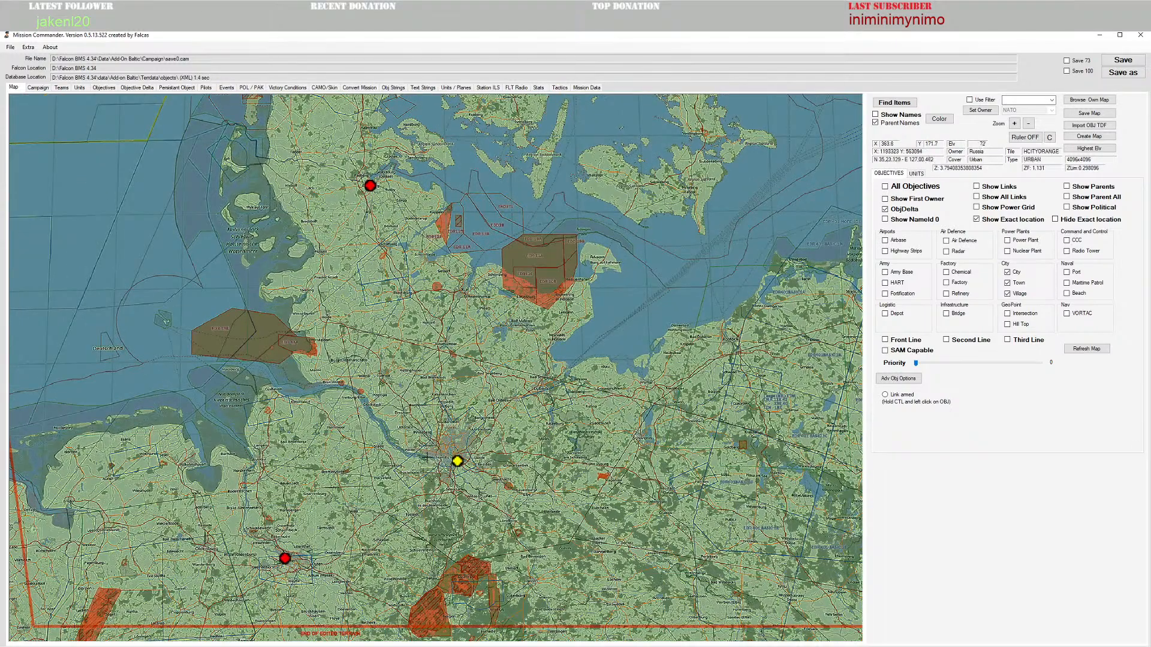
scroll(426, 457, down, 2)
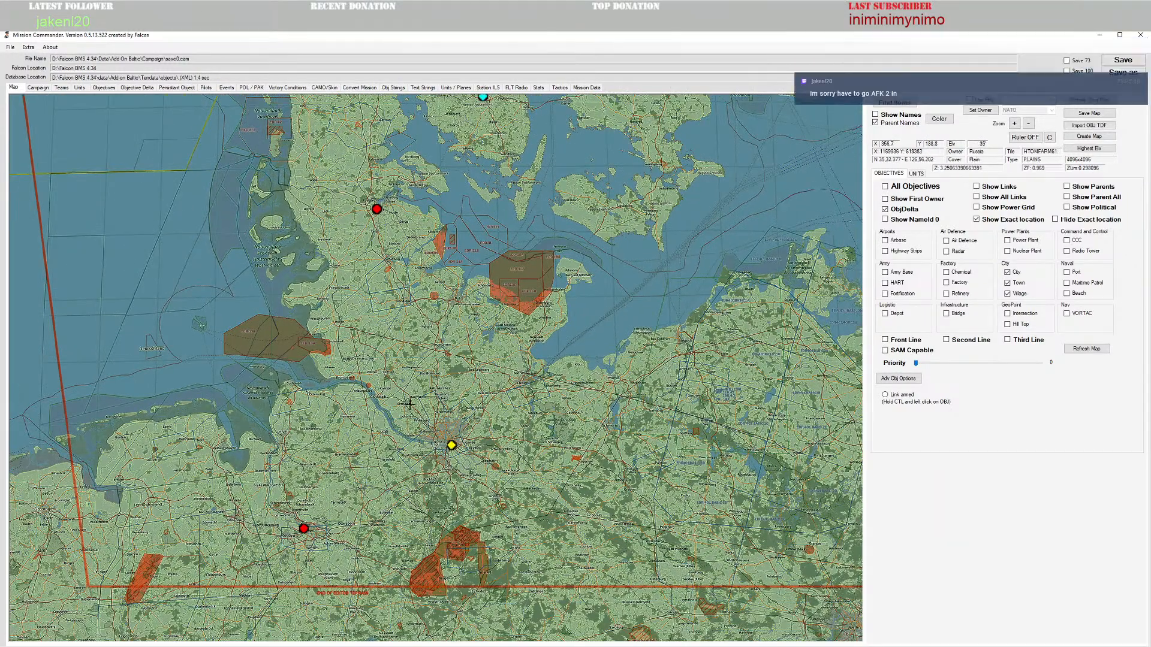
drag(474, 316, 415, 627)
drag(547, 126, 460, 498)
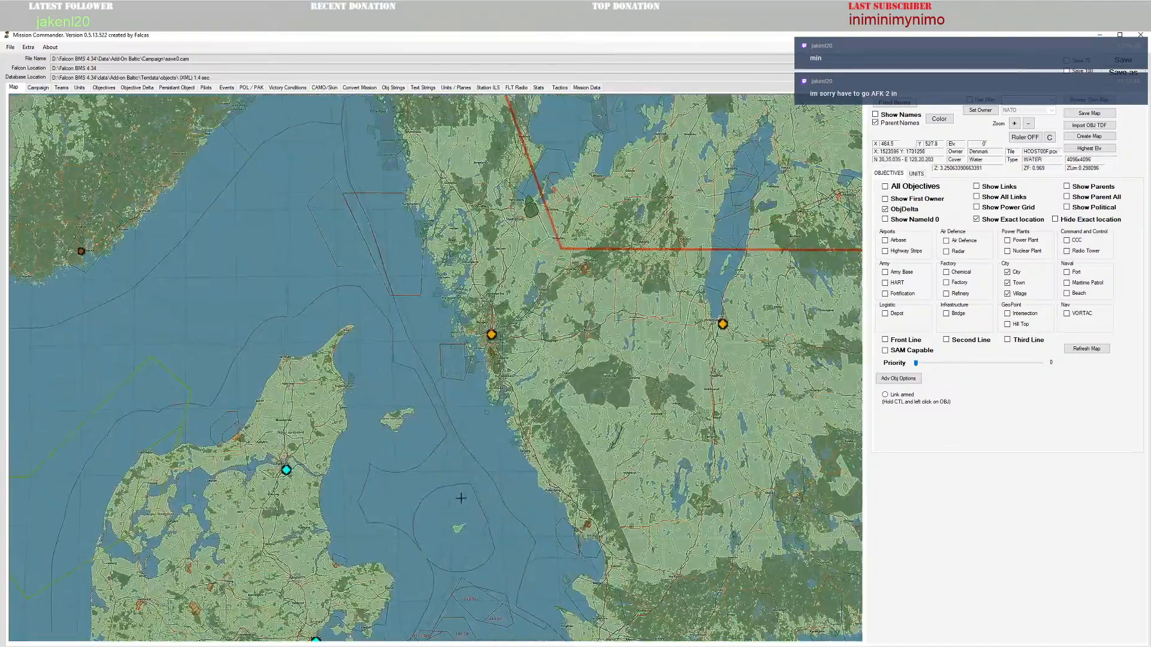
drag(473, 242, 489, 411)
drag(457, 320, 449, 285)
scroll(451, 320, up, 1)
scroll(456, 317, up, 2)
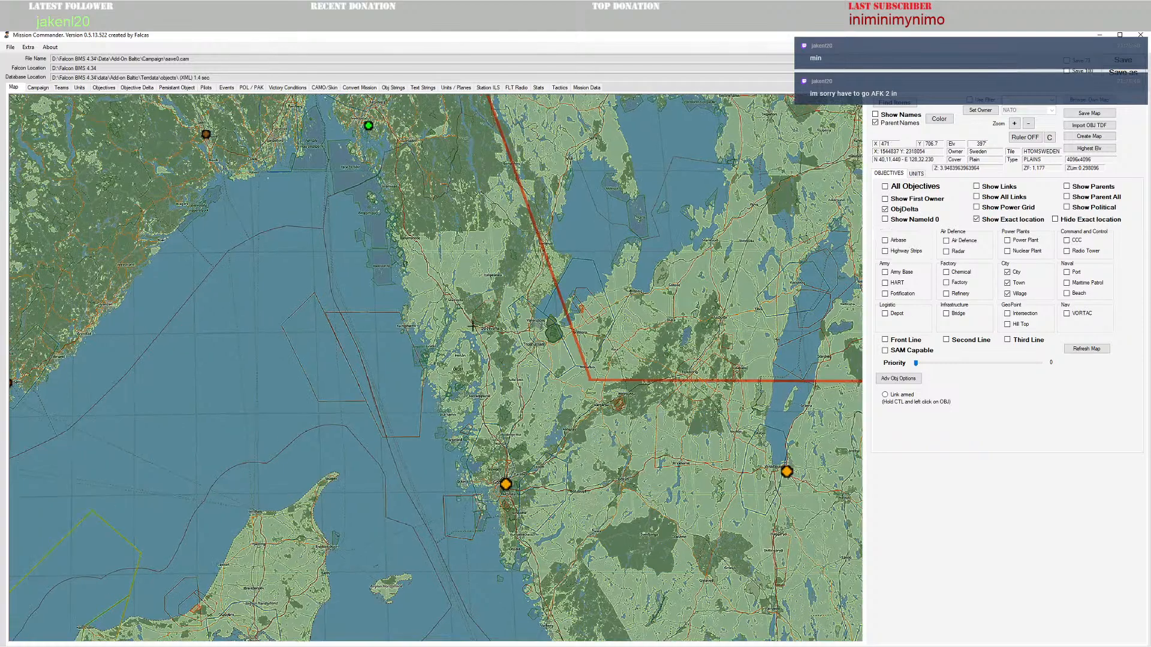
Step: Examine the city objectives along Norway's southern coast and across southern Sweden and Denmark
drag(498, 357, 481, 409)
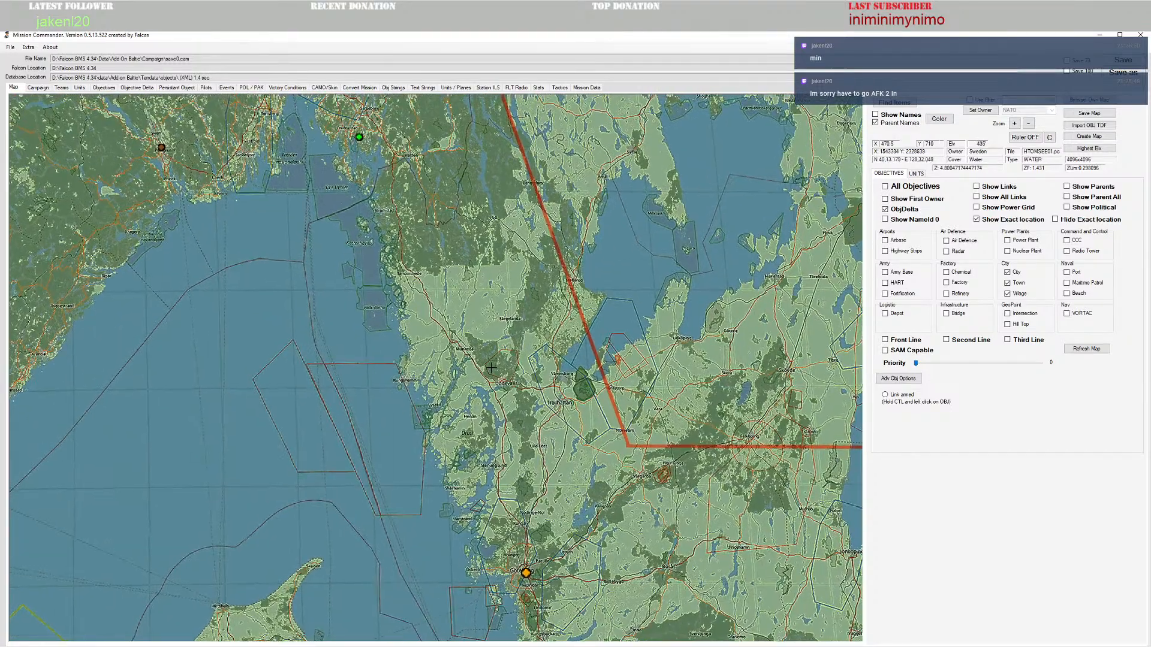
scroll(443, 375, down, 2)
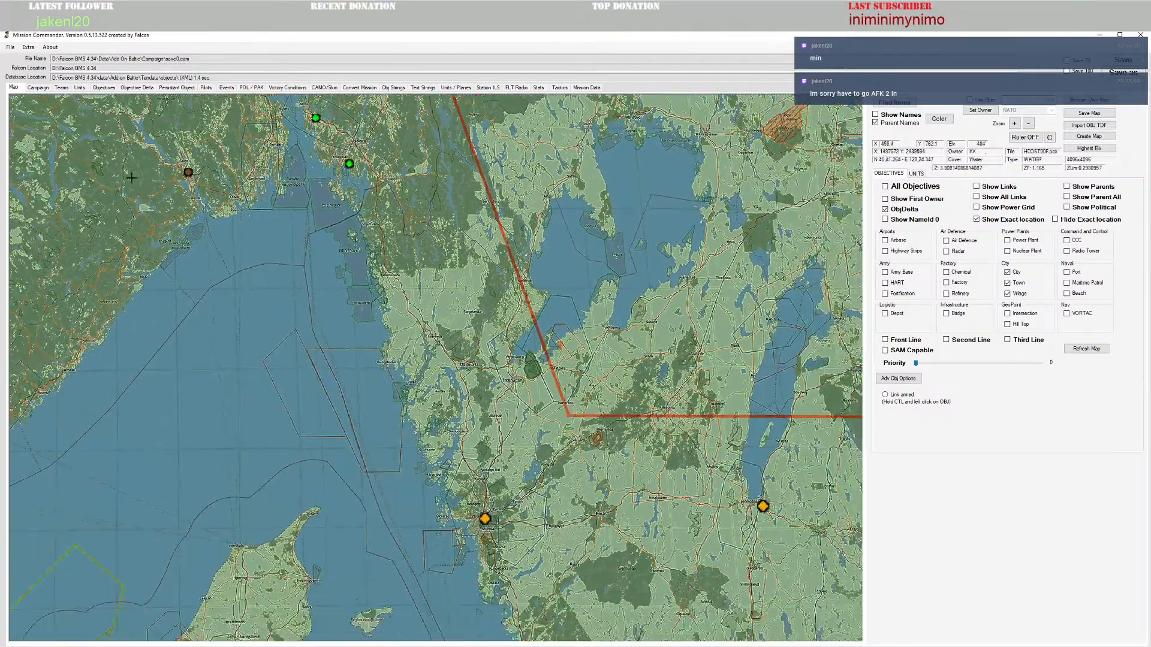
drag(354, 338, 528, 336)
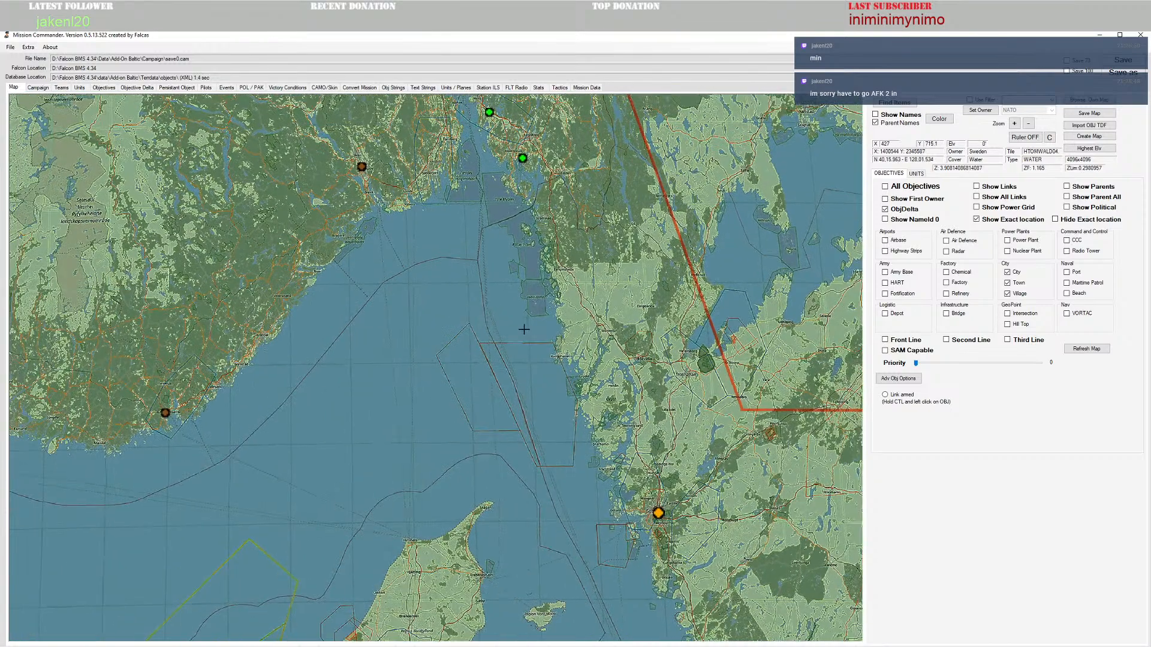
scroll(465, 379, down, 2)
scroll(388, 373, down, 1)
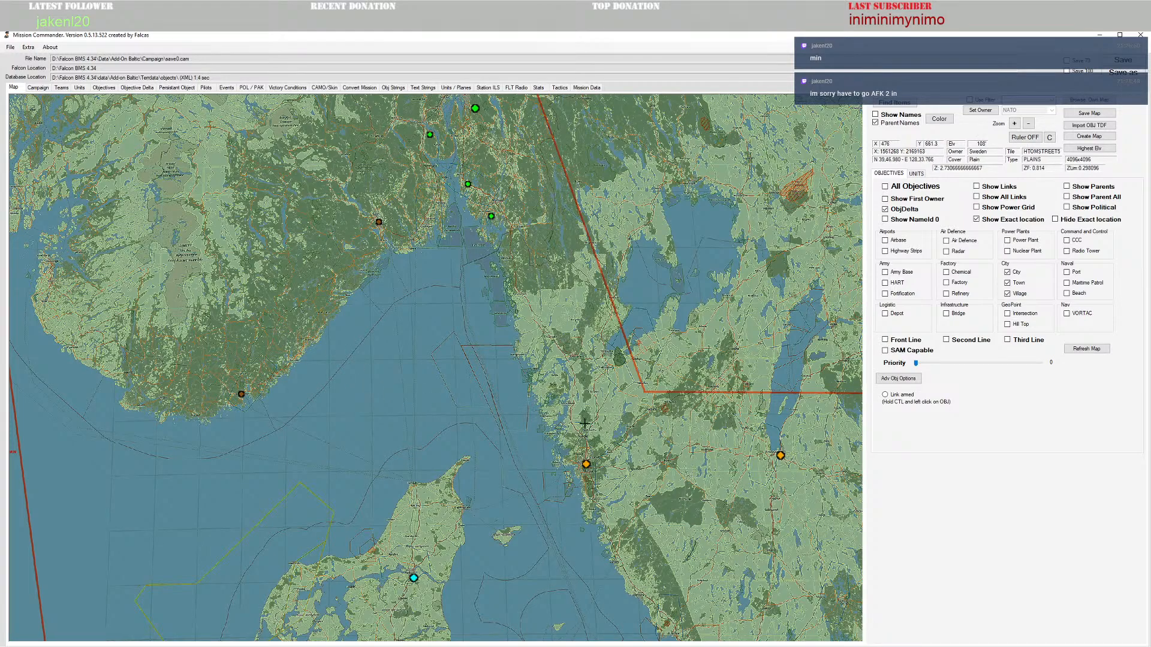
drag(588, 425, 276, 241)
scroll(489, 335, down, 1)
scroll(488, 336, down, 2)
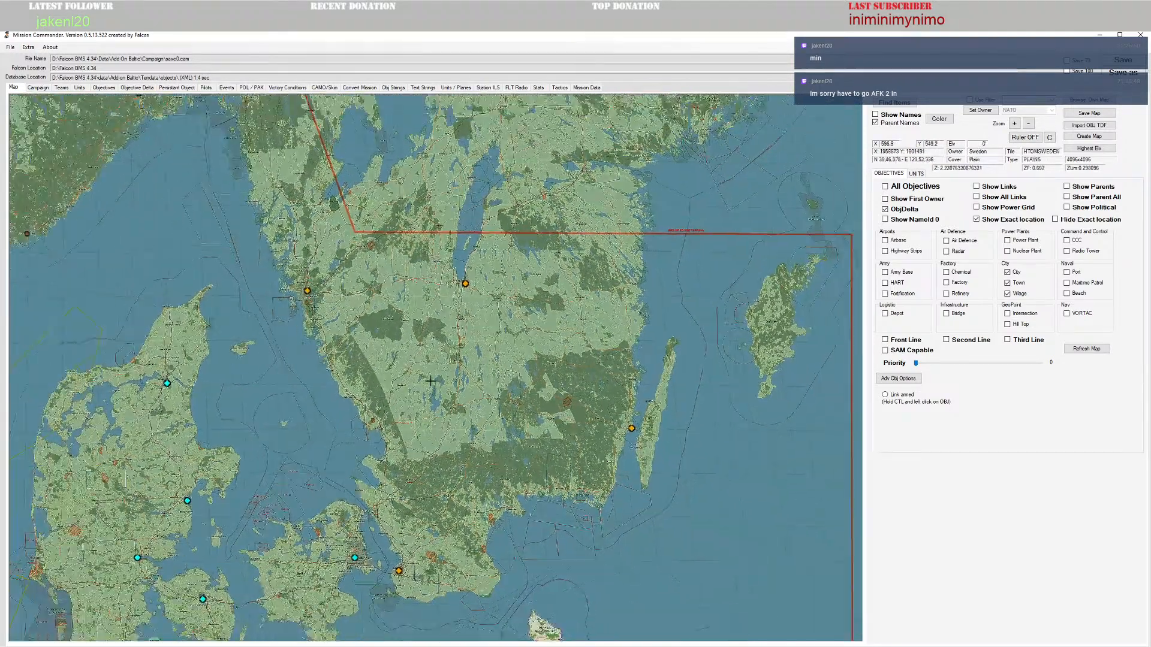
drag(468, 414, 522, 359)
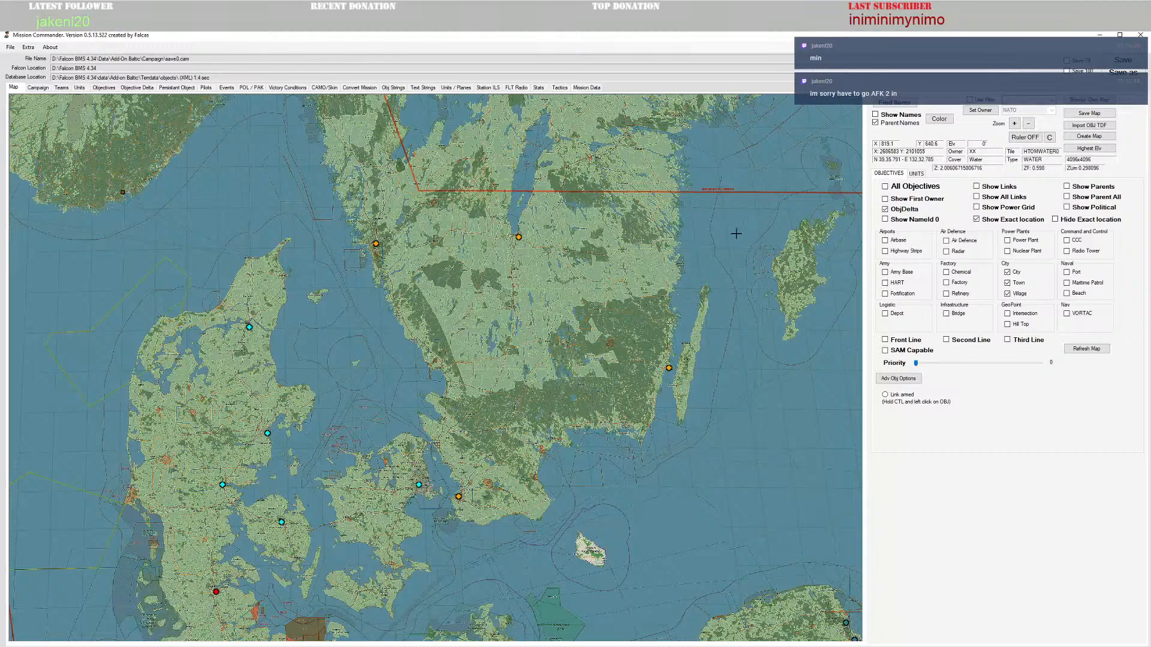
Step: Display all objectives on the map and examine their coverage in Denmark, southern Sweden and southern Norway
click(884, 187)
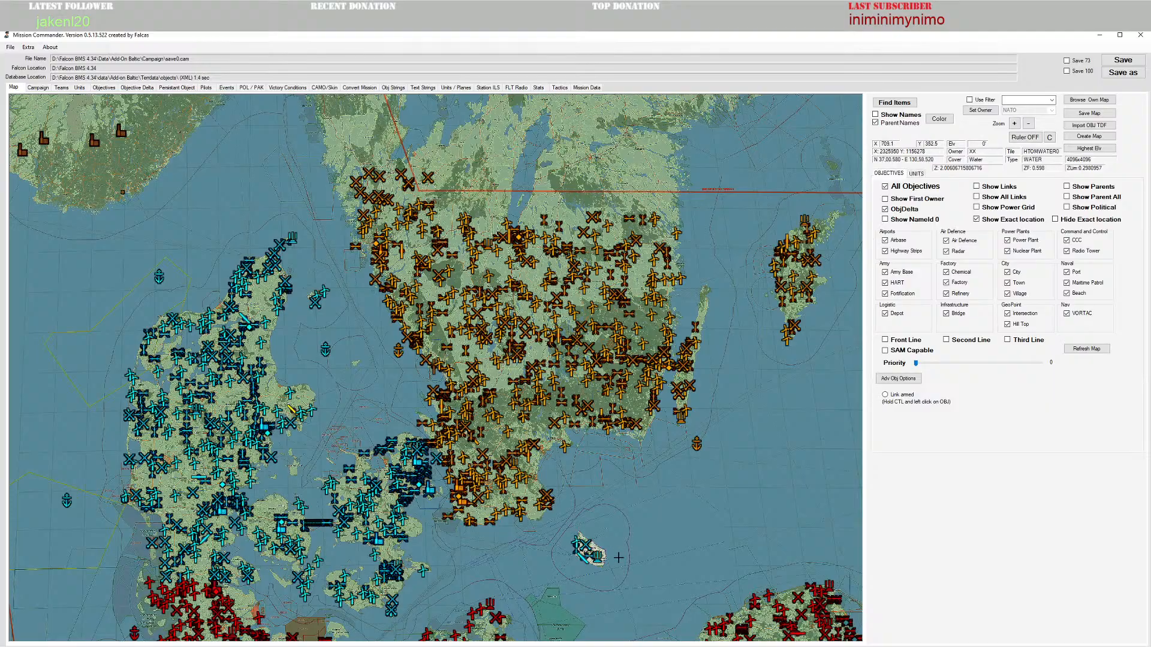
drag(618, 558, 606, 259)
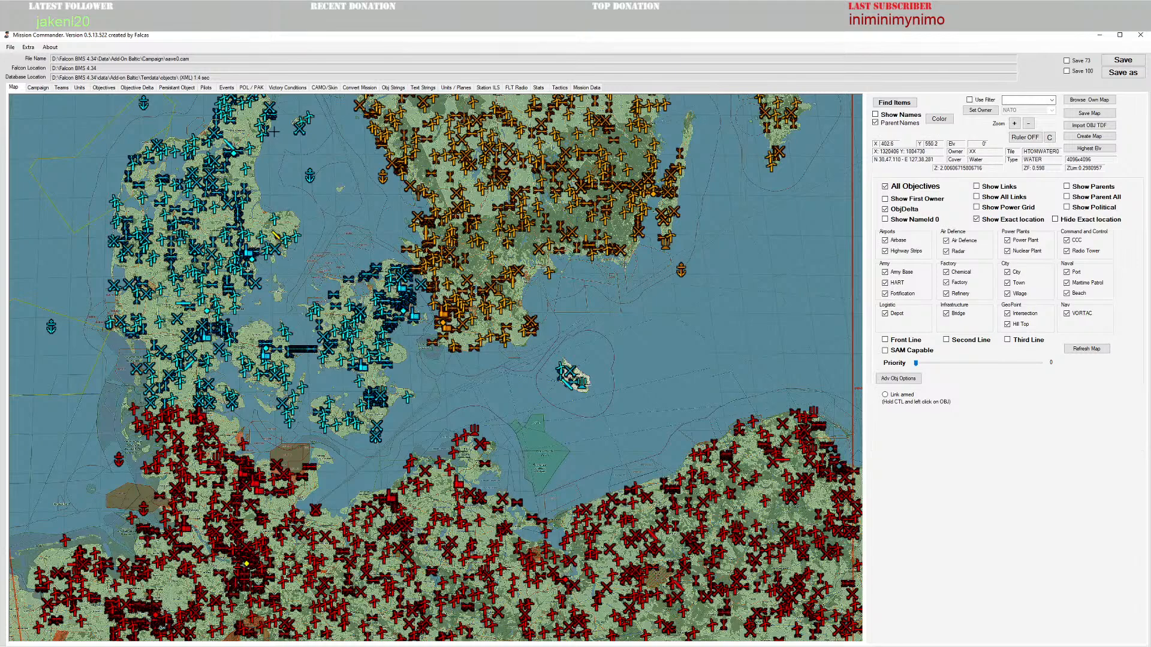
drag(310, 163, 455, 408)
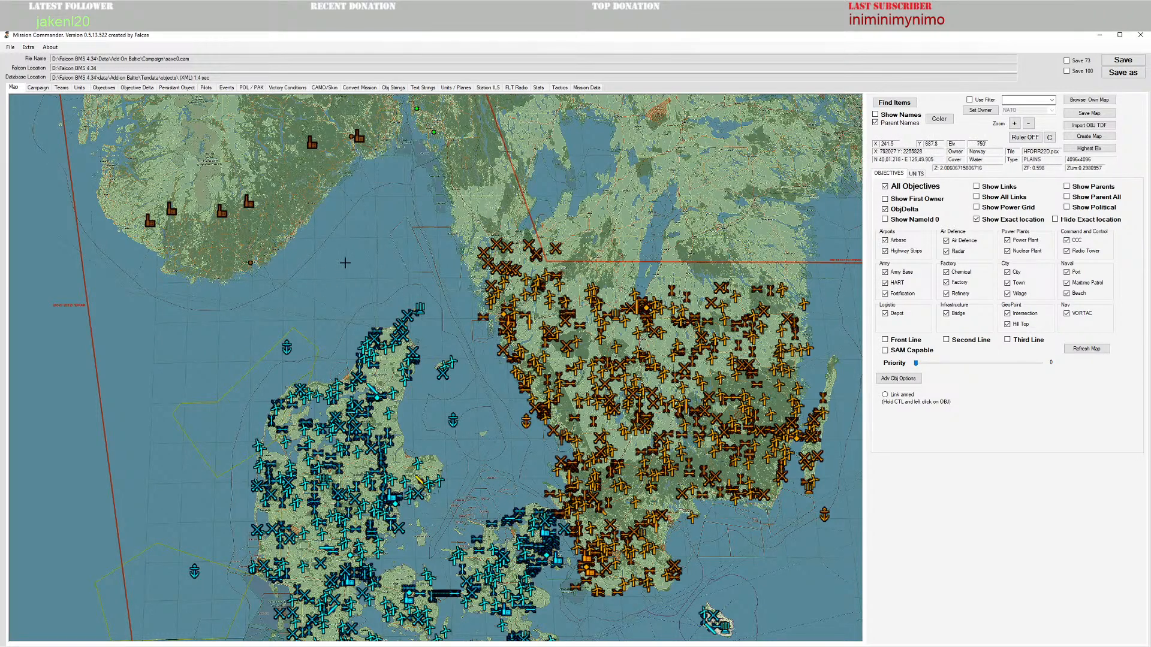
drag(425, 286, 351, 280)
drag(696, 142, 644, 202)
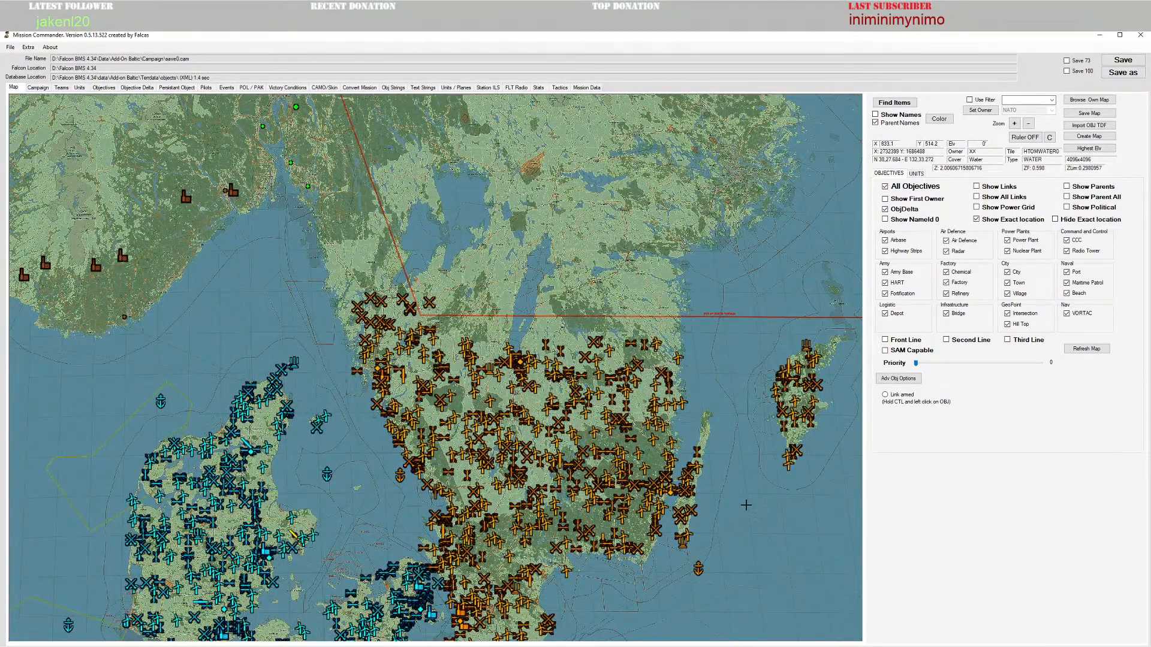
drag(697, 333, 678, 206)
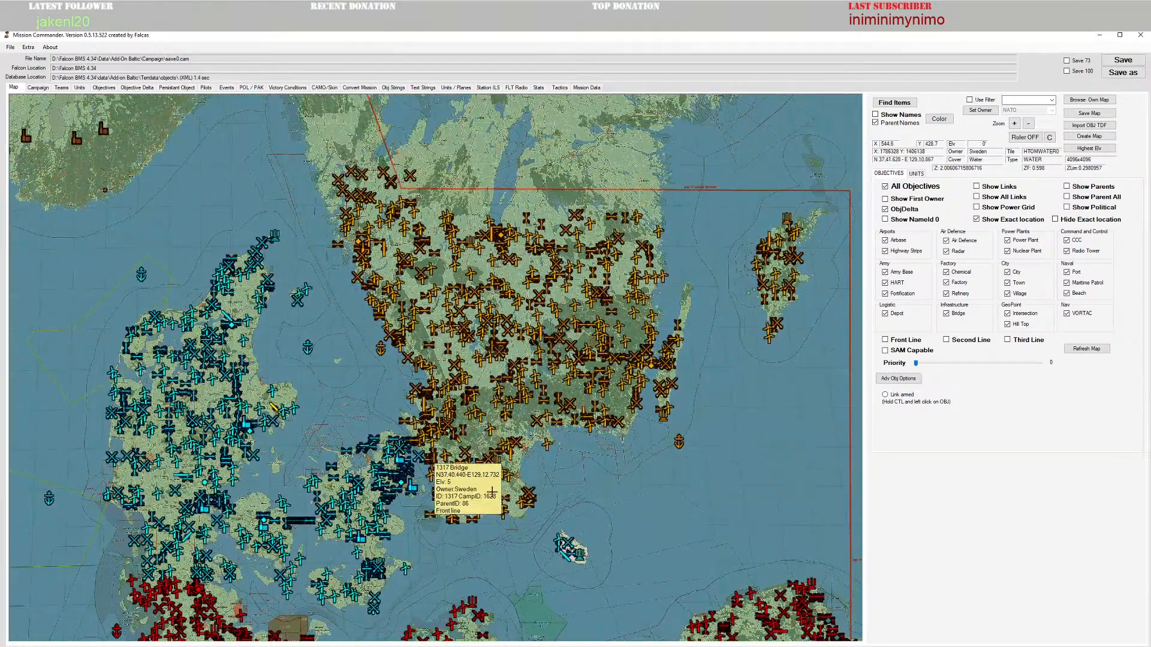
mouse_move(486, 450)
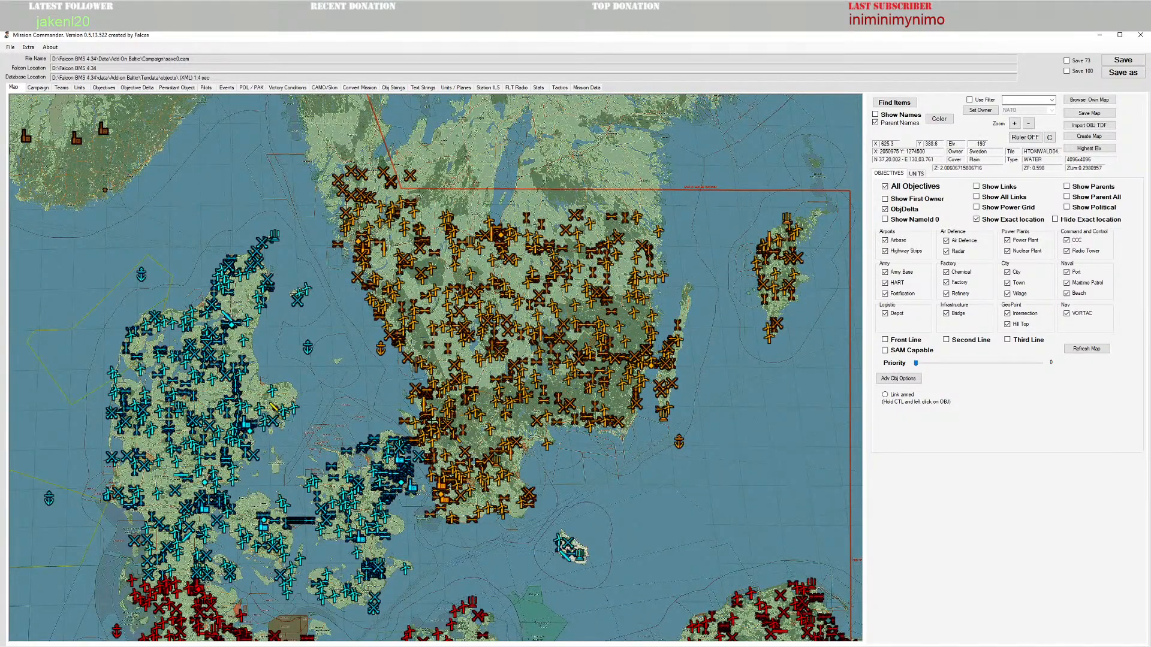
drag(601, 513, 585, 442)
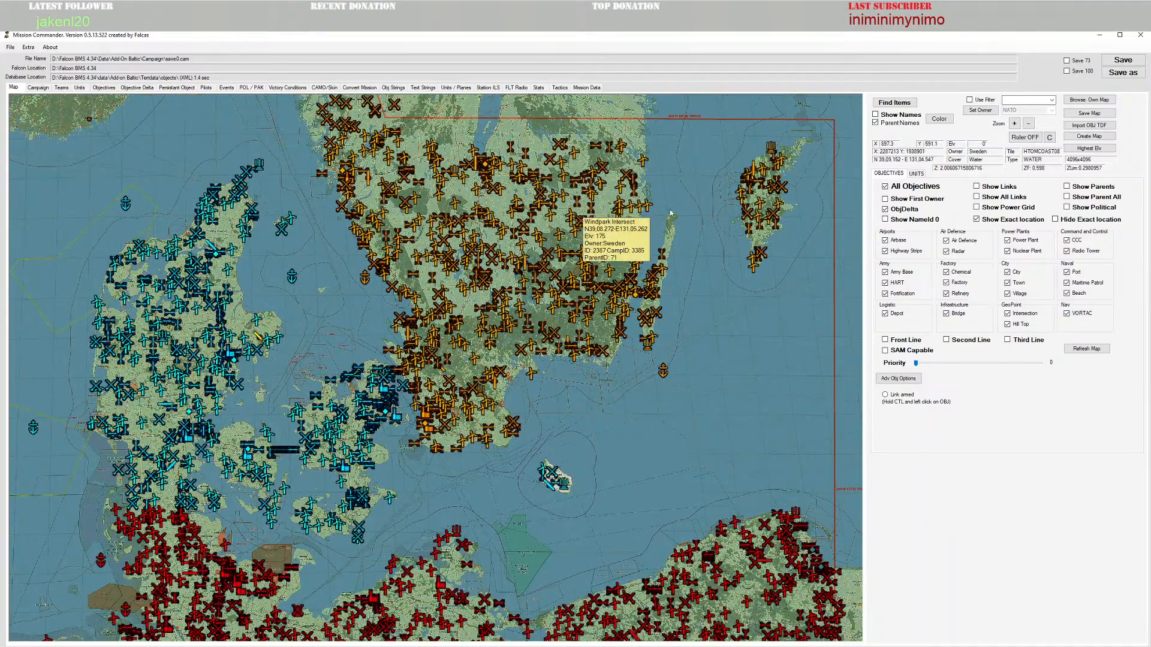
Step: Compare the objective coverage between the northern border in Sweden, the southern border in Germany and Poland, and southern Norway
drag(599, 251, 540, 506)
scroll(603, 300, up, 2)
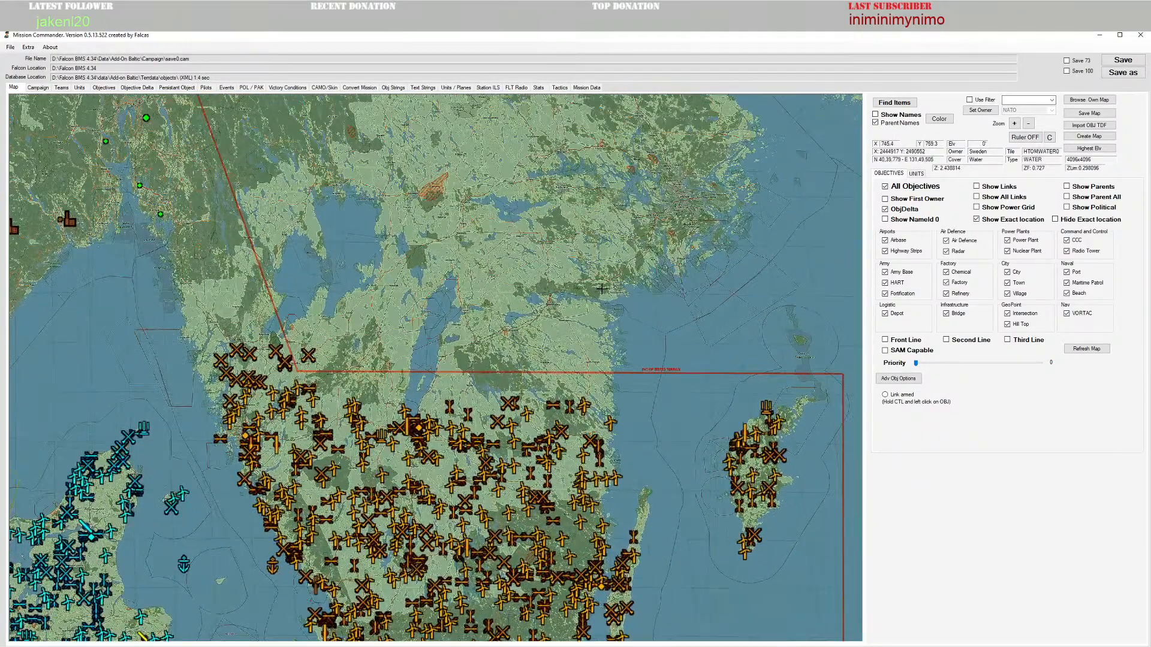
scroll(616, 324, down, 2)
drag(624, 418, 658, 66)
drag(562, 374, 587, 254)
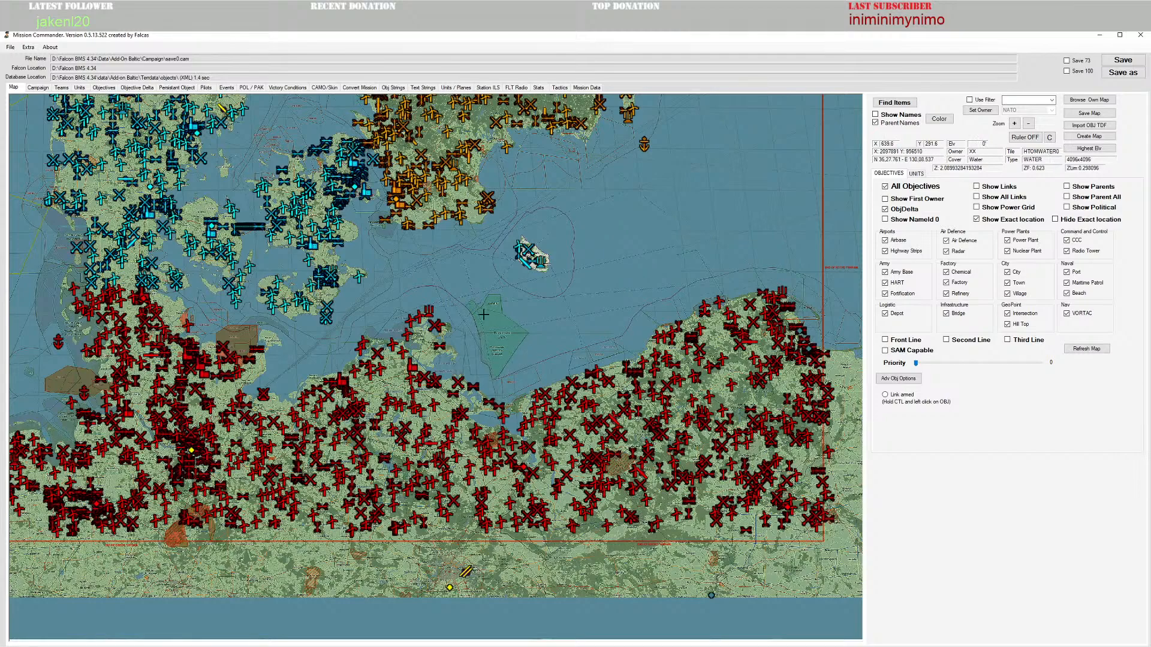
drag(483, 314, 559, 427)
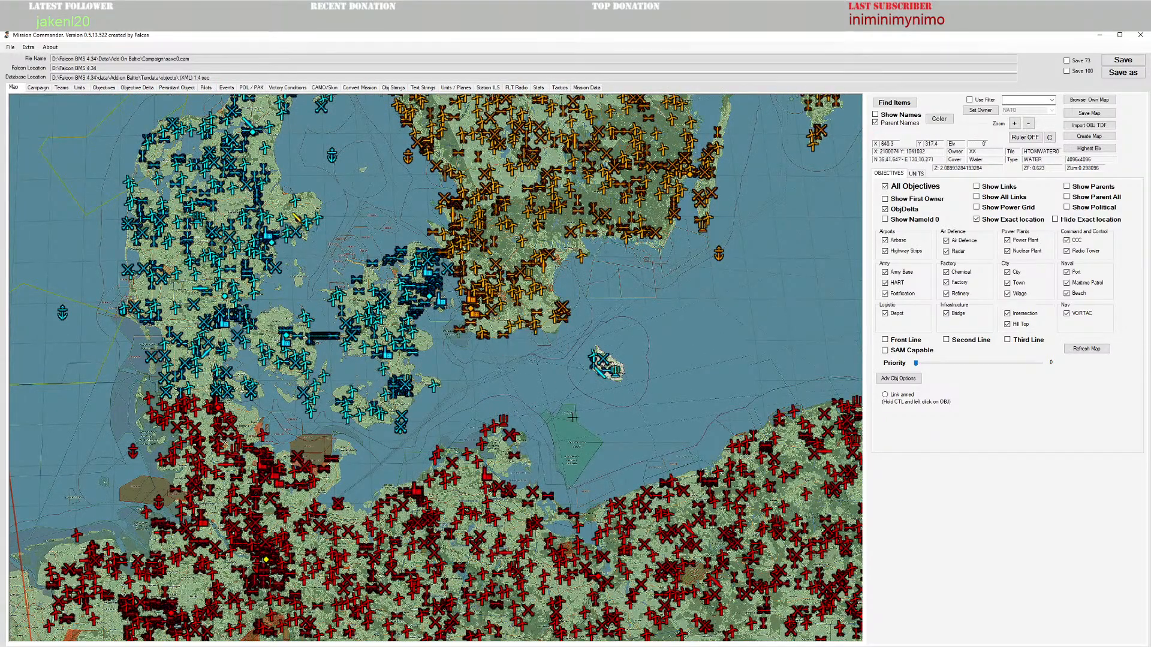
drag(578, 412, 568, 307)
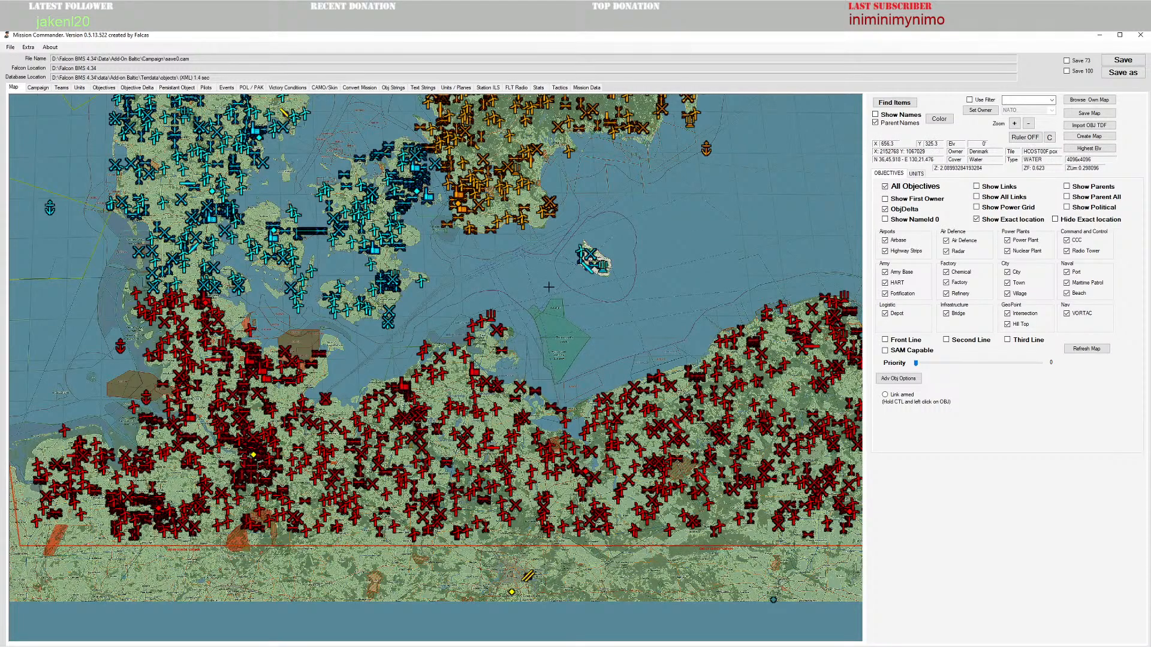
drag(520, 279, 432, 275)
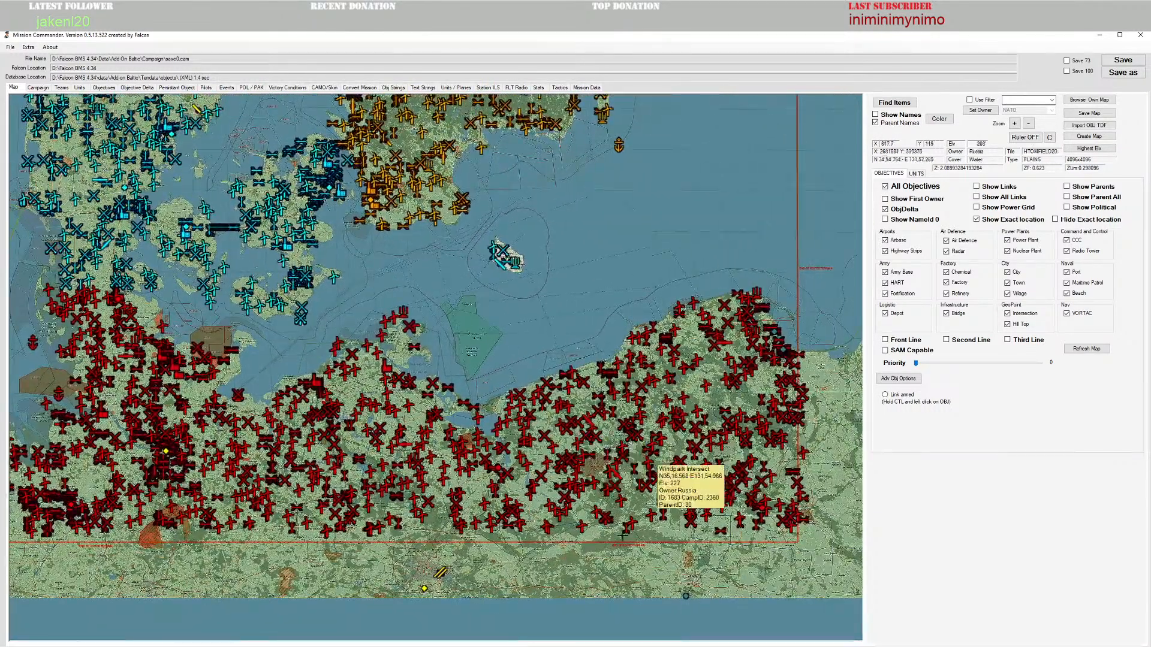
scroll(660, 272, up, 3)
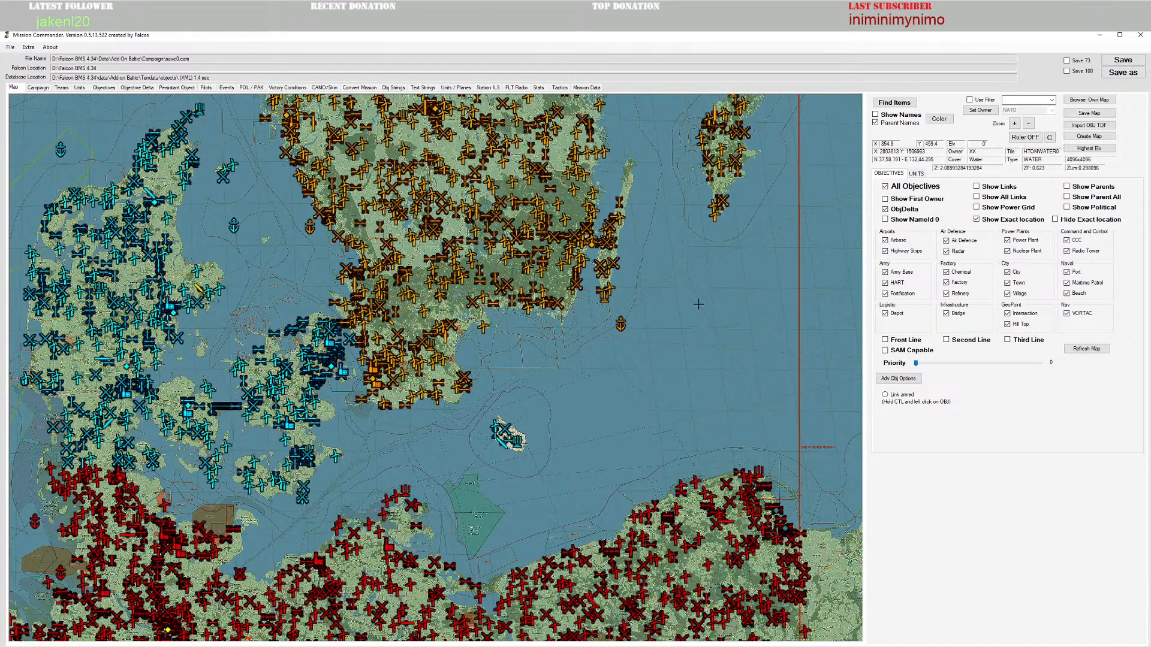
scroll(294, 262, up, 3)
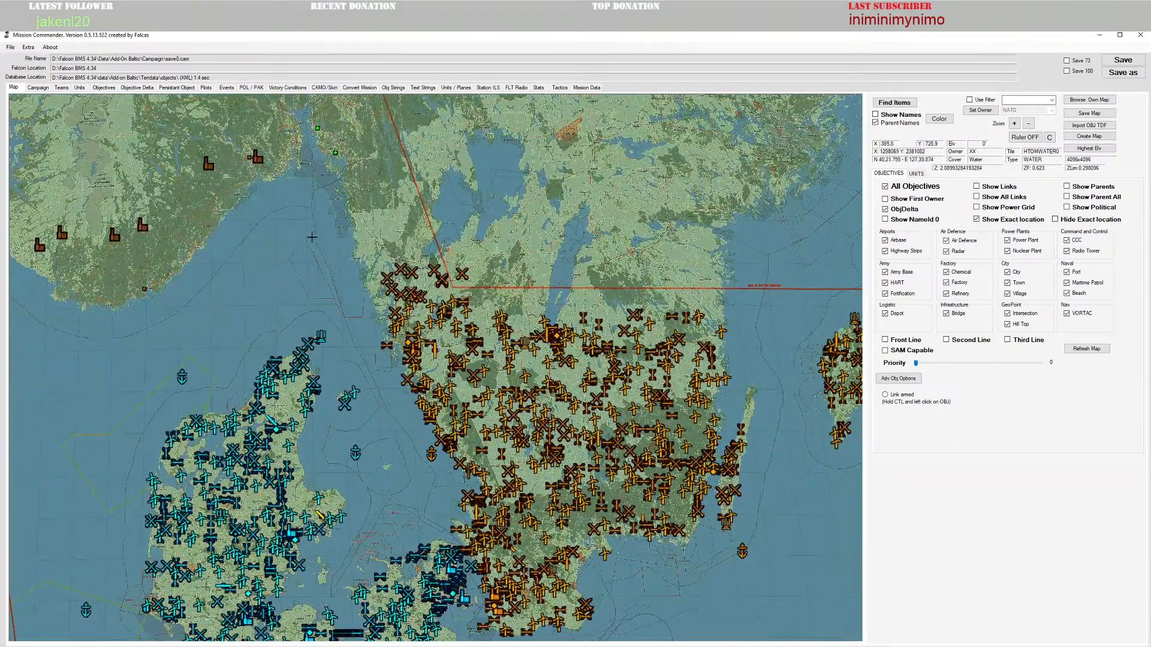
drag(362, 306, 381, 340)
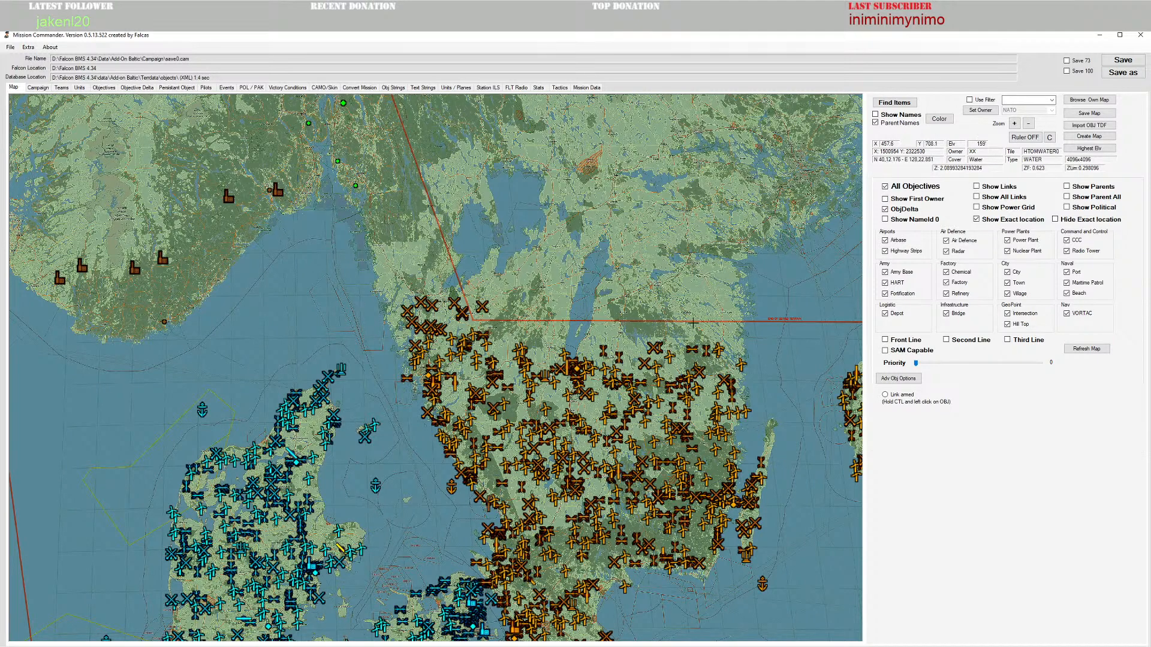
Step: Turn off the display of all objectives and show only the City, Town and Village types
click(886, 187)
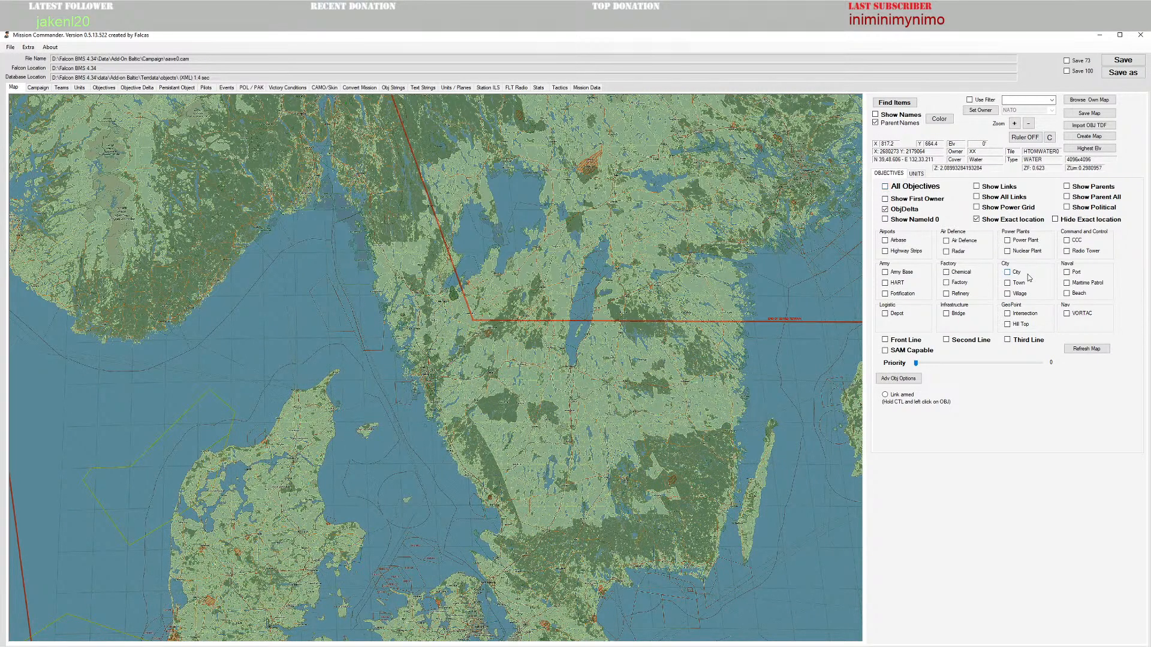
click(1013, 274)
click(1010, 283)
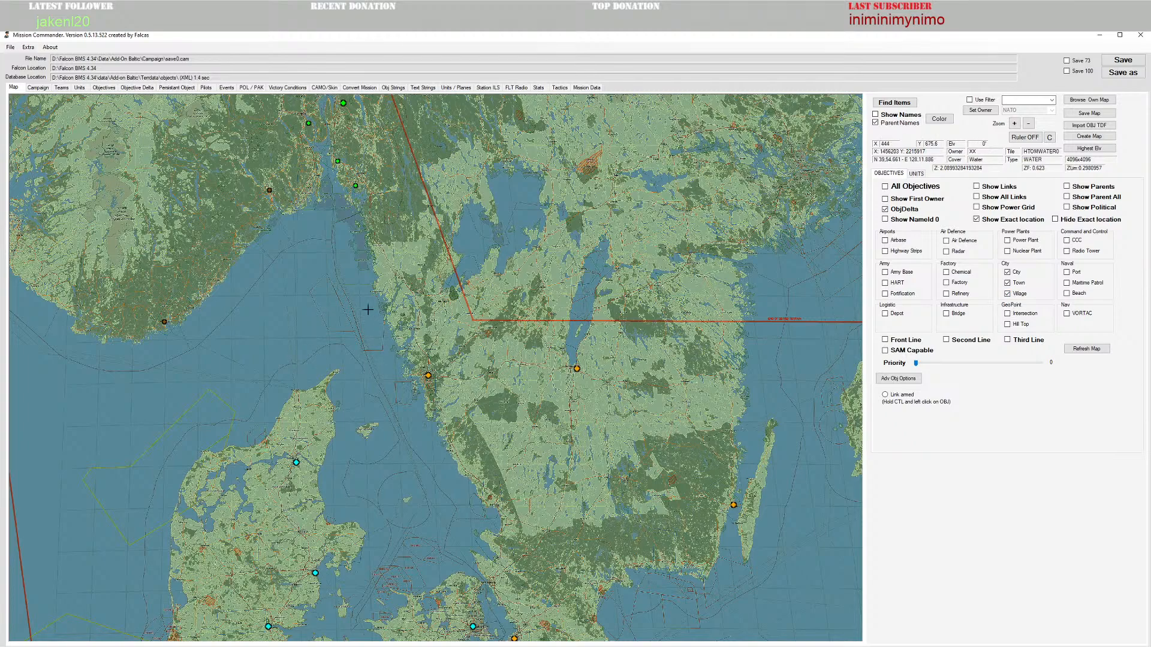
Step: Review the distribution of city, town and village objectives across Sweden, Poland, Germany, Denmark and southern Norway
drag(609, 456, 438, 307)
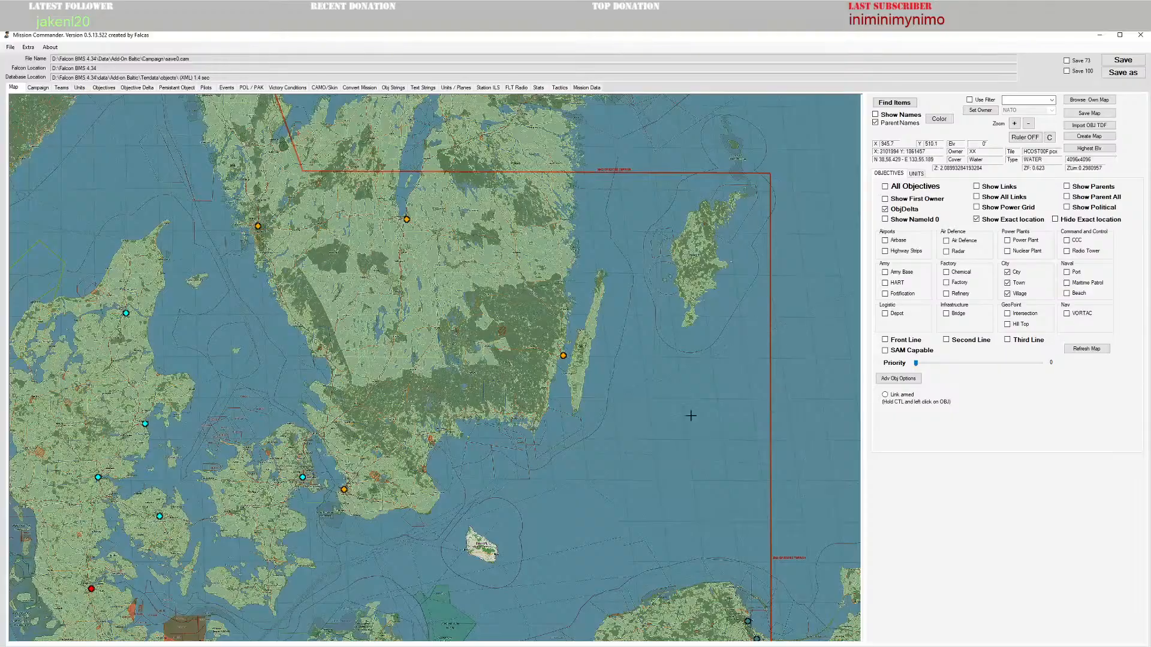
drag(612, 472, 574, 238)
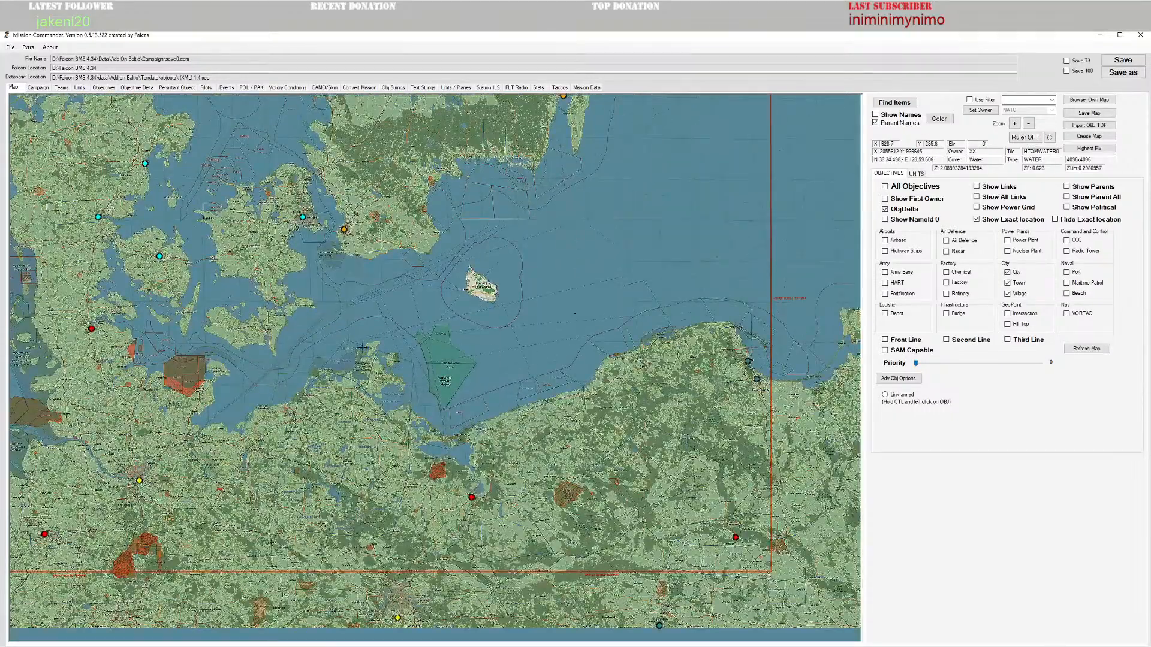
drag(199, 220, 481, 485)
drag(411, 238, 396, 395)
drag(396, 328, 383, 405)
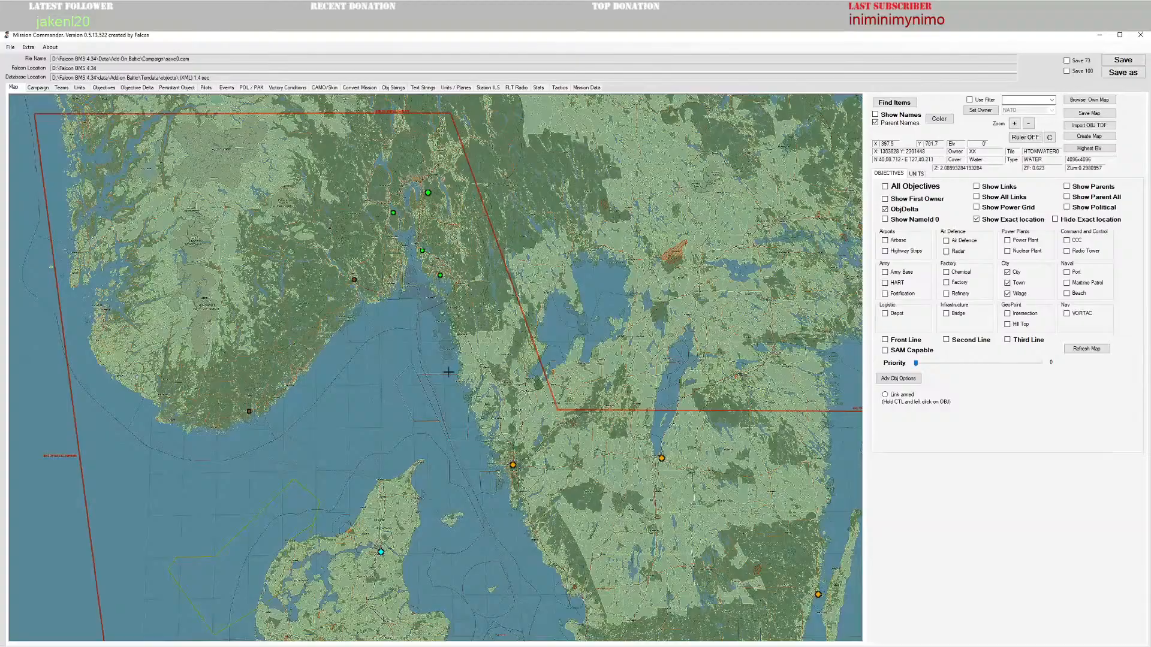
drag(485, 366, 389, 280)
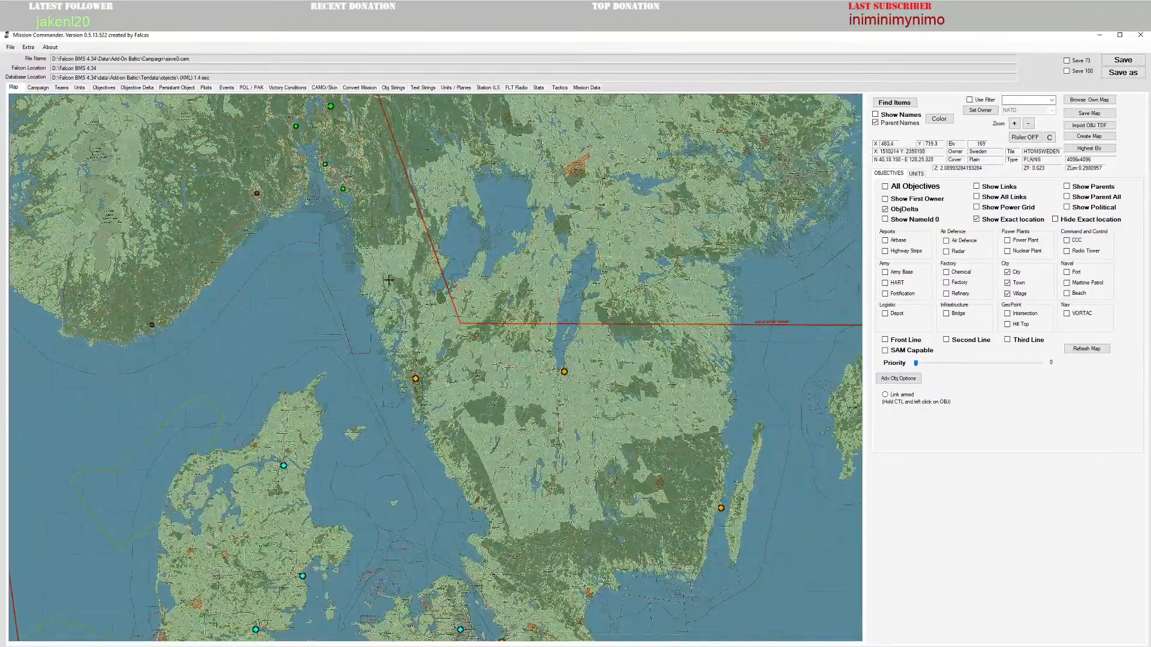
Step: Inspect the cities in southwestern Sweden and the terrain around the northern border corner at close range
drag(530, 447, 483, 401)
scroll(487, 403, up, 3)
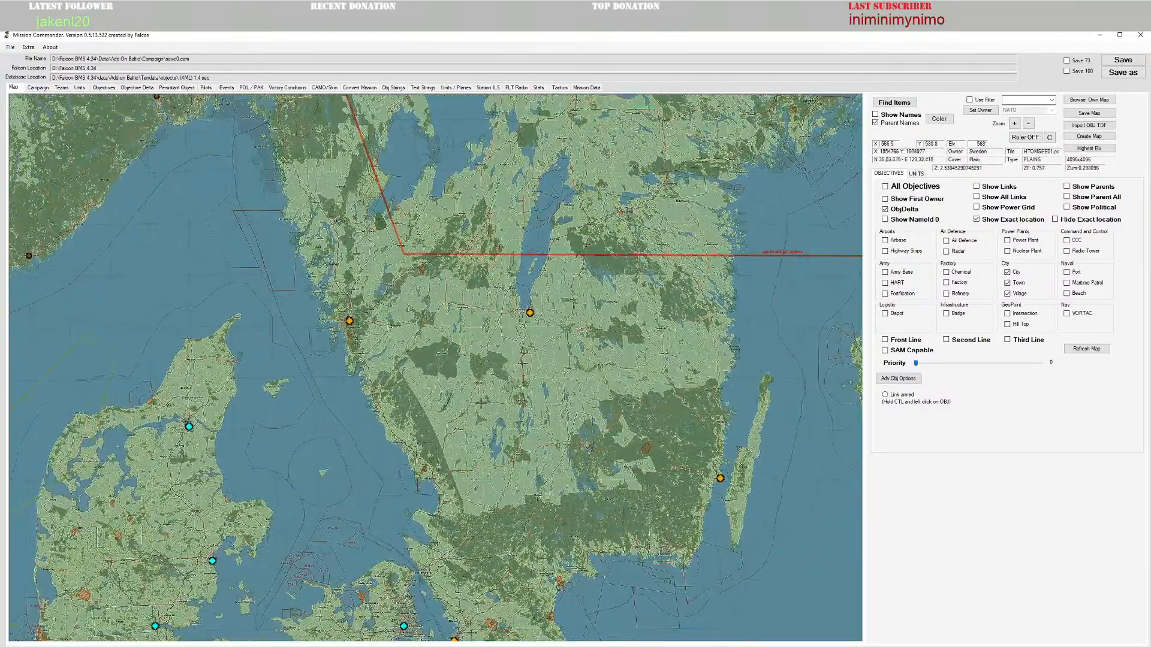
scroll(490, 406, up, 4)
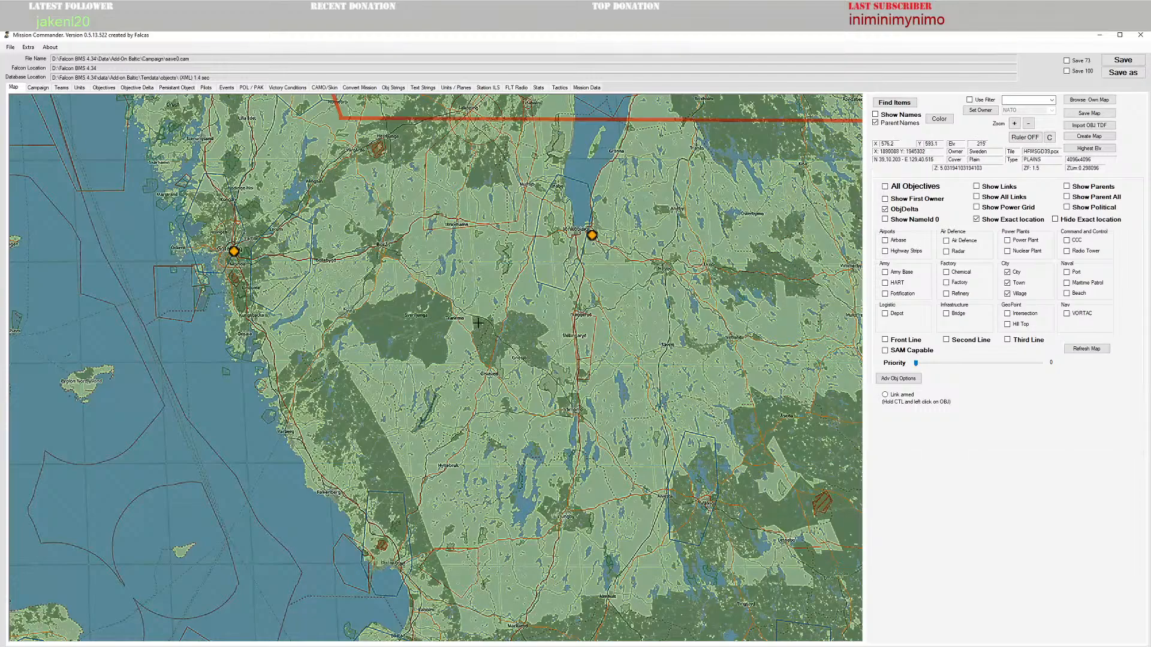
drag(474, 330, 468, 392)
mouse_move(372, 316)
mouse_down()
mouse_move(396, 340)
mouse_move(426, 412)
mouse_move(503, 346)
mouse_up()
drag(490, 411, 364, 263)
mouse_move(339, 114)
mouse_down()
mouse_move(477, 360)
mouse_move(491, 414)
mouse_up()
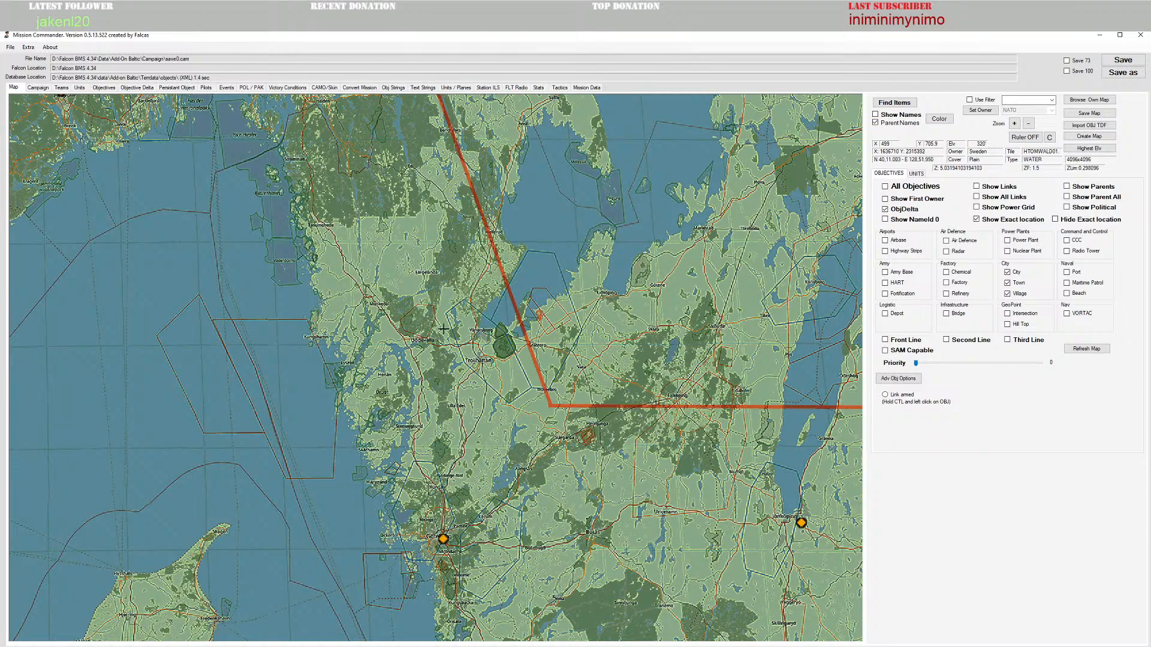
Step: Examine the city, town and village coverage from southwestern Sweden along the northern border to the Stockholm area
mouse_move(443, 329)
mouse_down()
mouse_move(472, 405)
mouse_move(456, 367)
mouse_up()
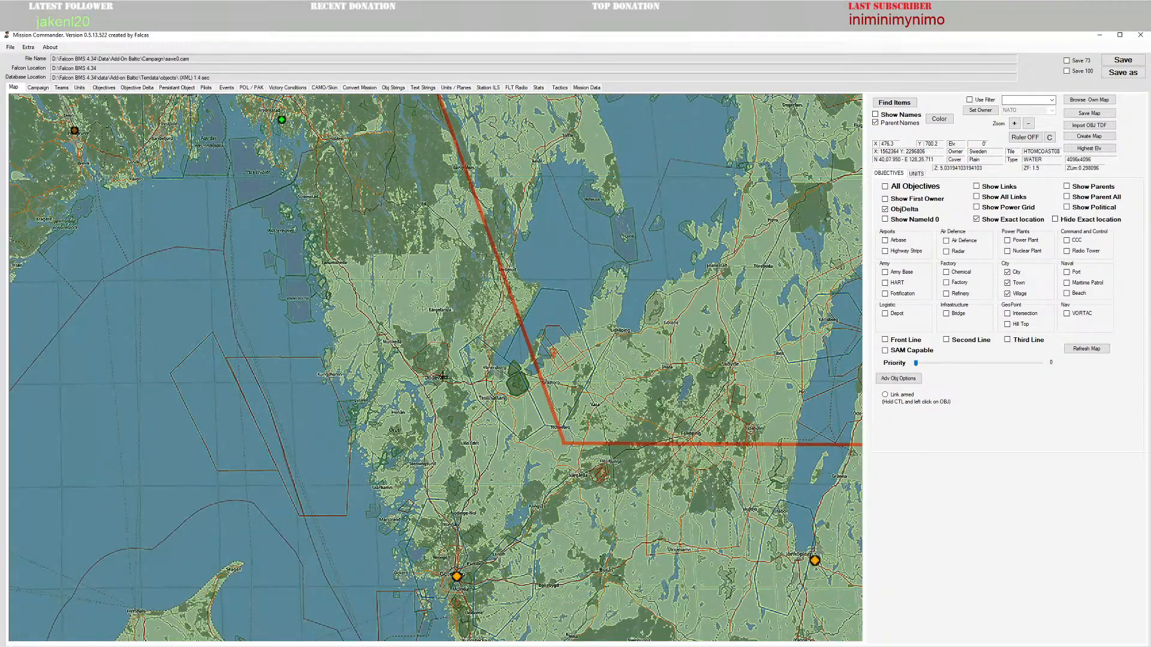
drag(561, 457, 524, 368)
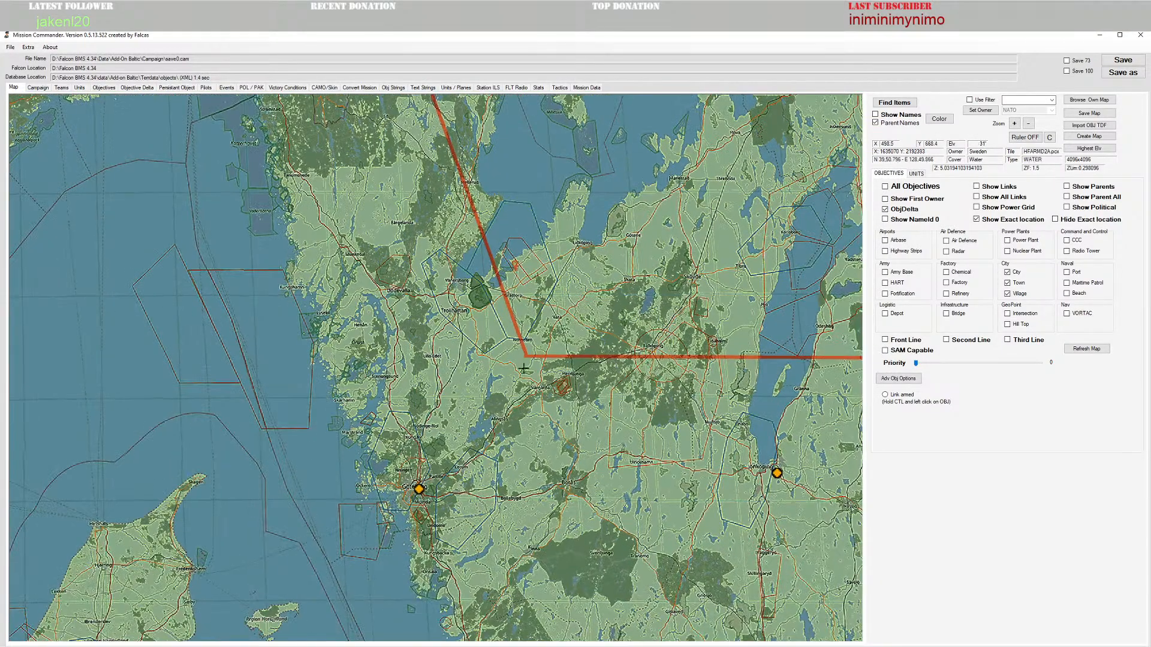
drag(439, 350, 556, 498)
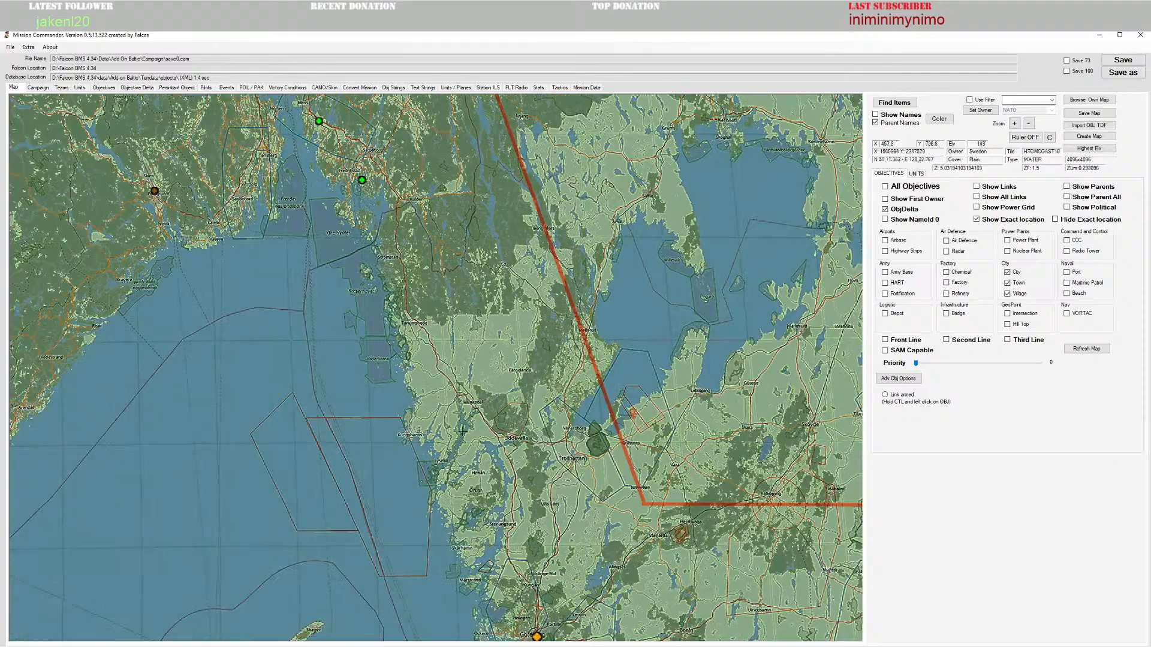
scroll(462, 430, down, 3)
scroll(465, 431, down, 2)
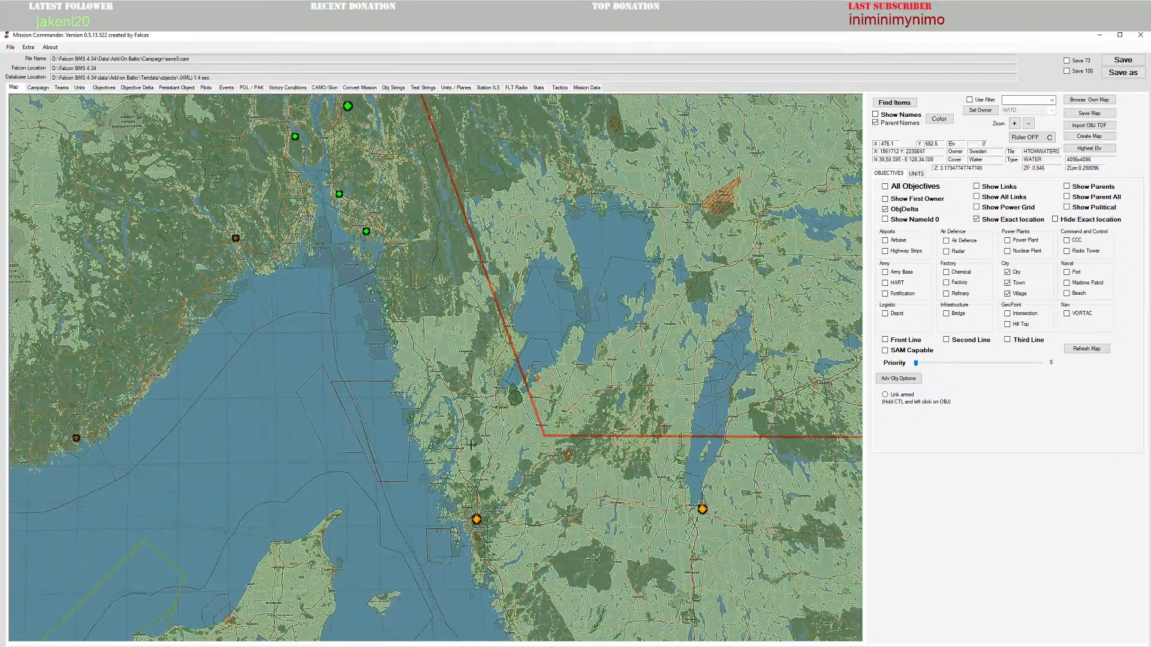
mouse_move(524, 504)
mouse_down()
mouse_move(484, 360)
mouse_move(606, 509)
mouse_move(470, 391)
mouse_move(236, 497)
mouse_up()
drag(629, 274, 424, 406)
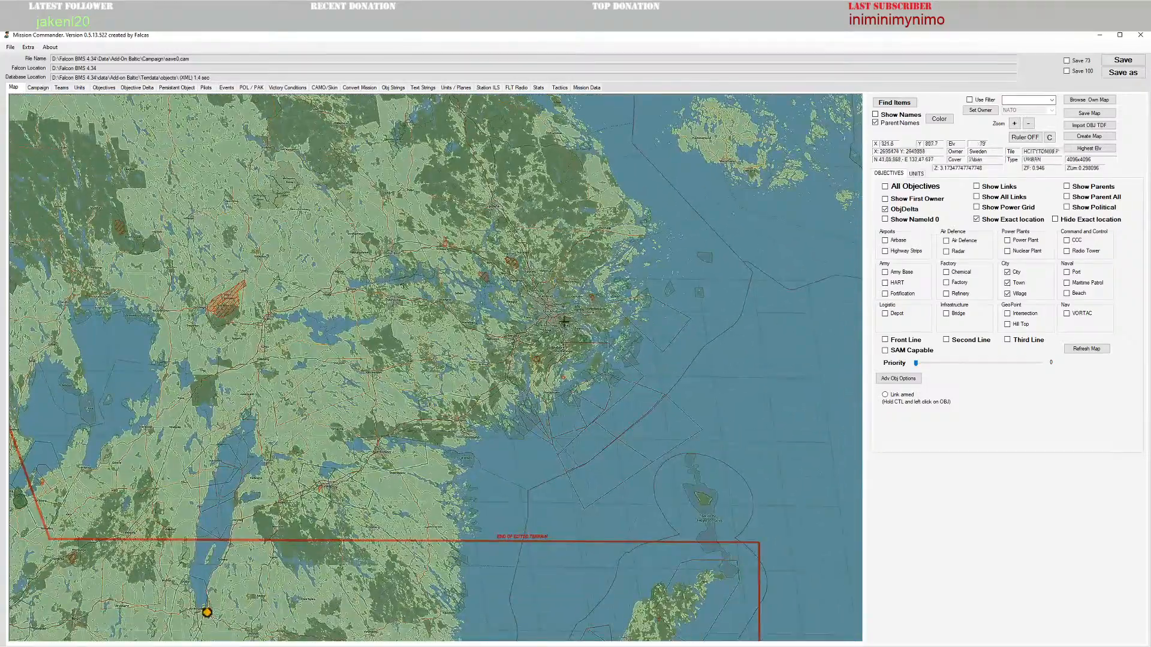
scroll(564, 322, up, 3)
scroll(597, 312, down, 6)
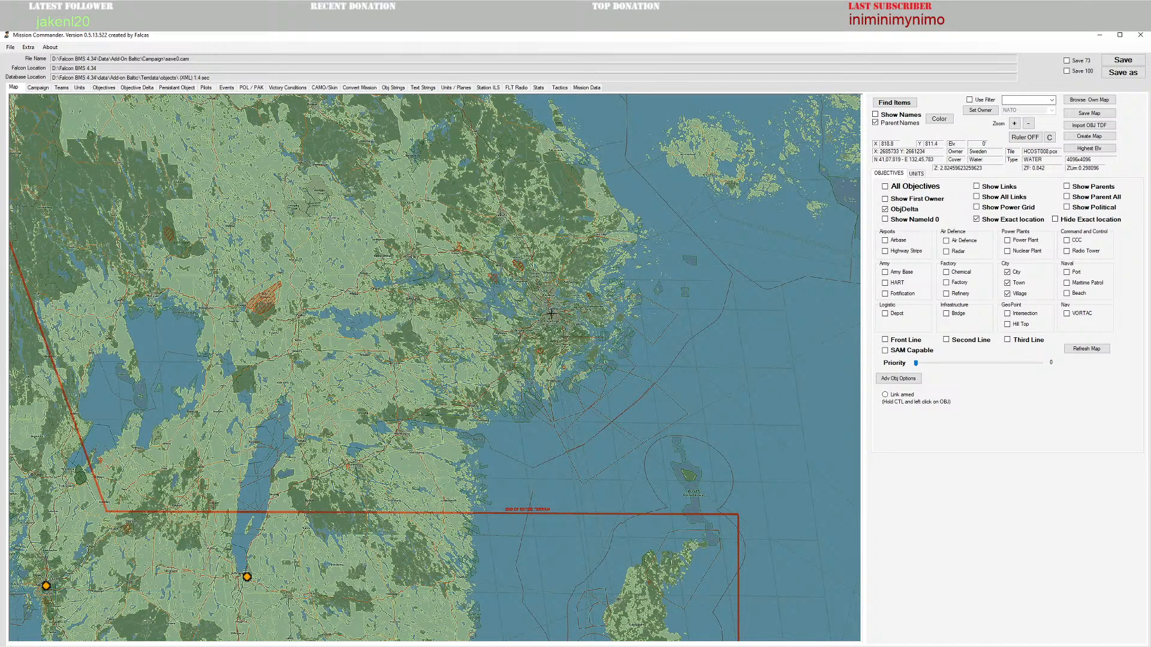
drag(461, 361, 472, 350)
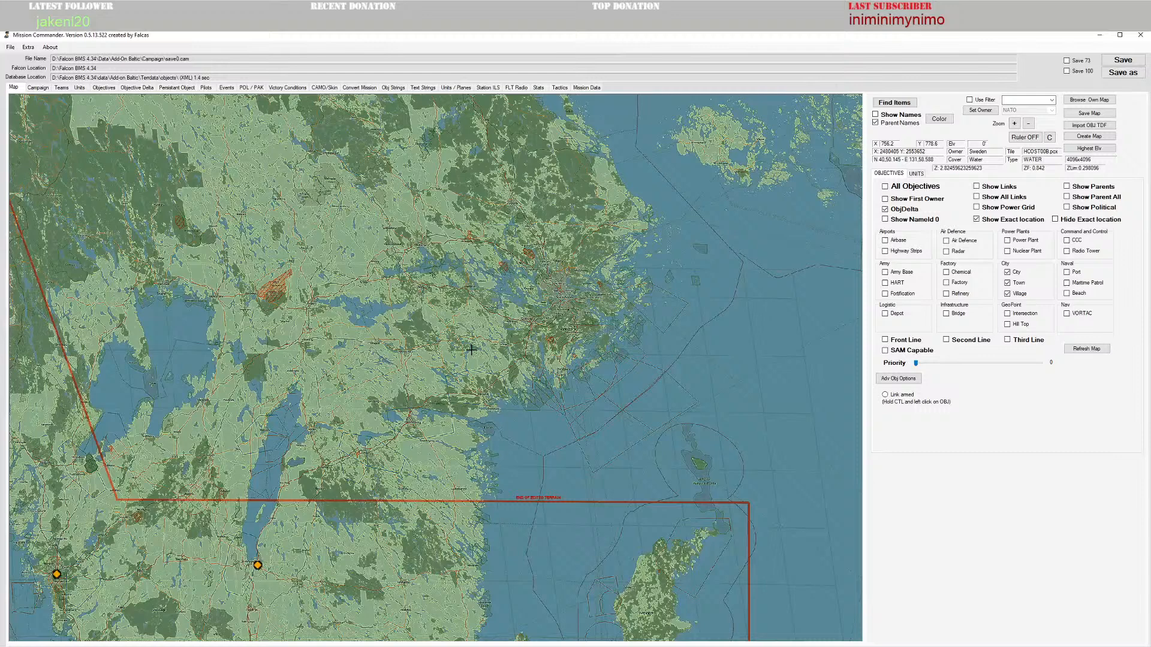
right_click(564, 300)
click(569, 297)
click(587, 192)
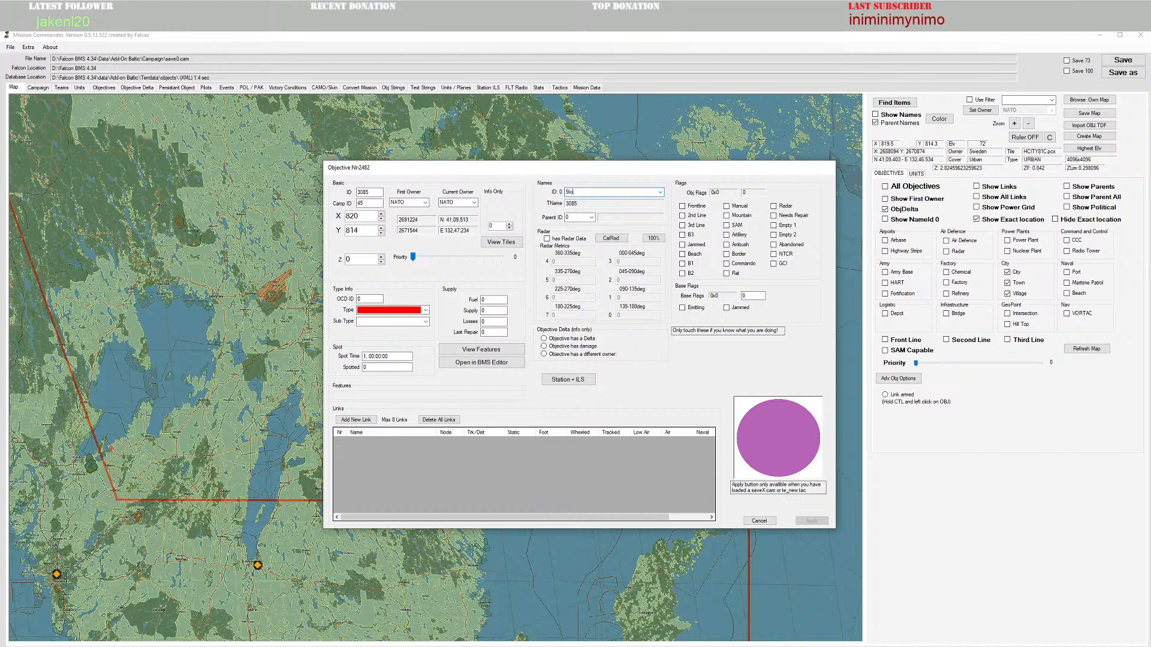
click(661, 193)
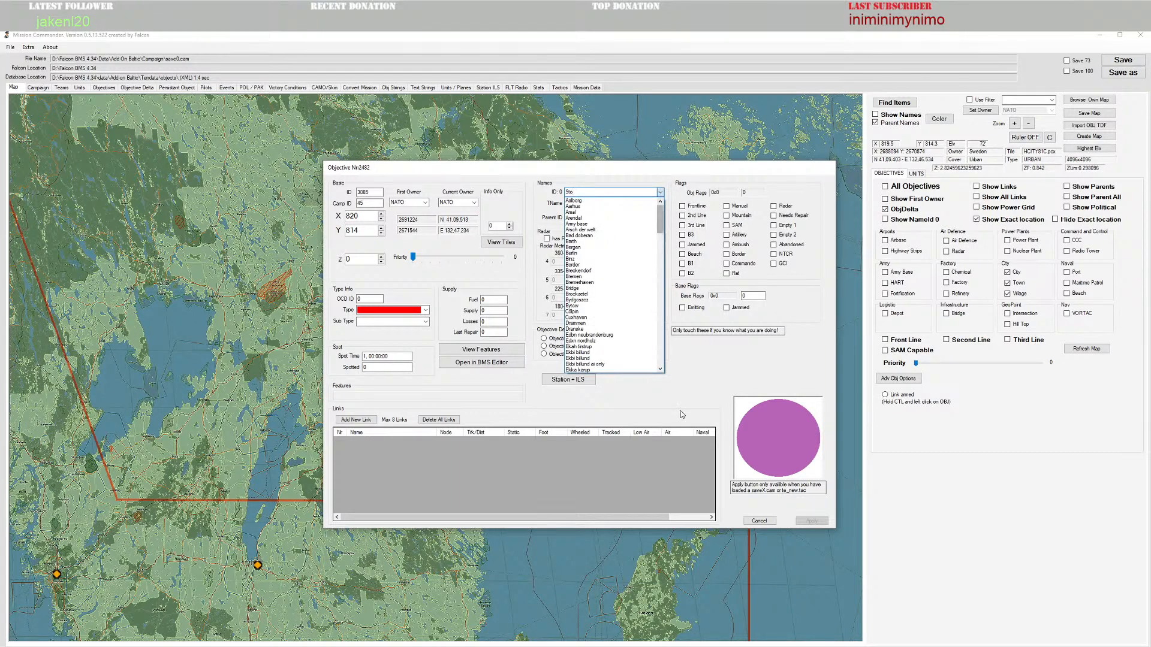
click(704, 393)
click(746, 518)
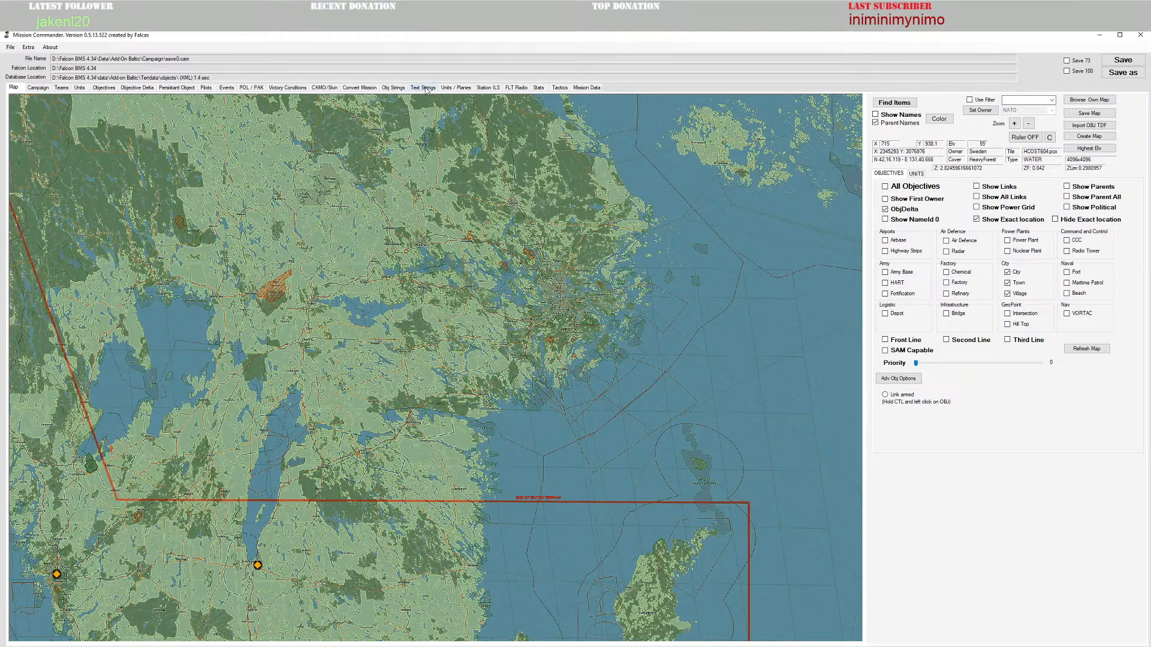
Step: Save the current list of objective name strings to the Baltic campaign's WCH and IDX files
click(393, 88)
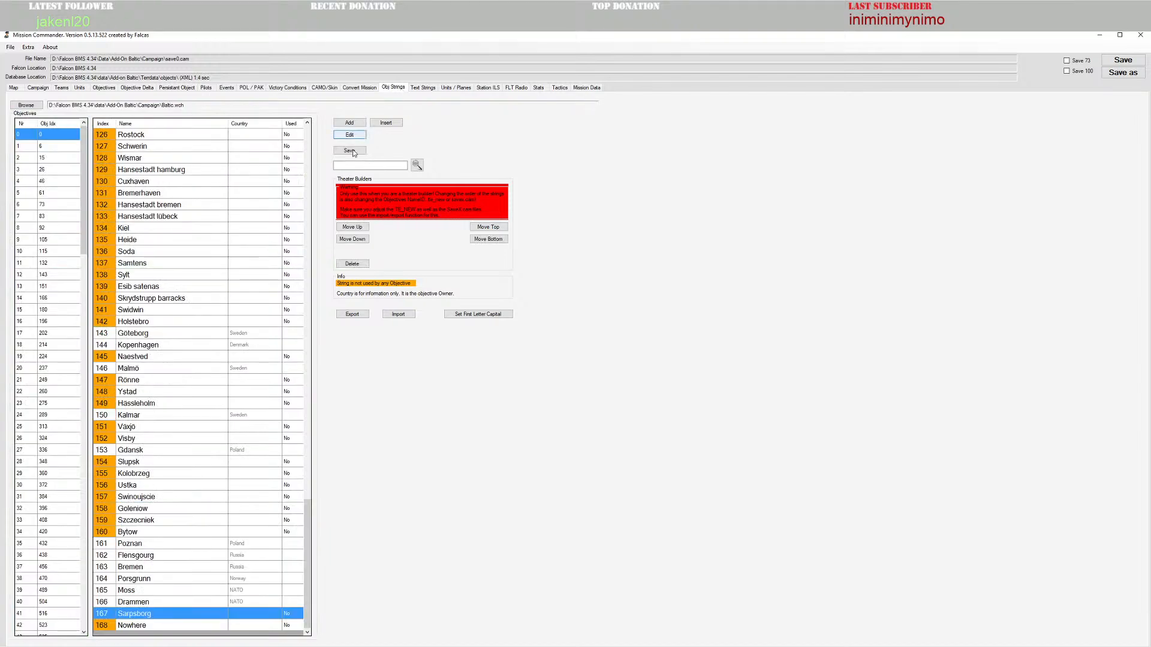
click(350, 150)
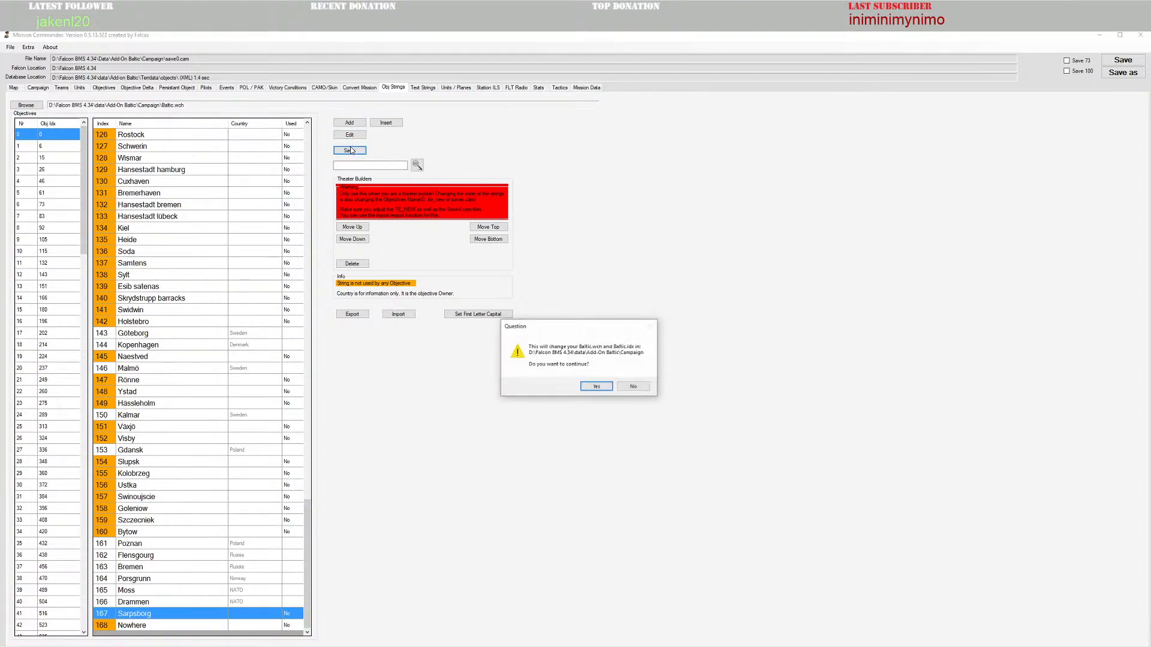
click(596, 388)
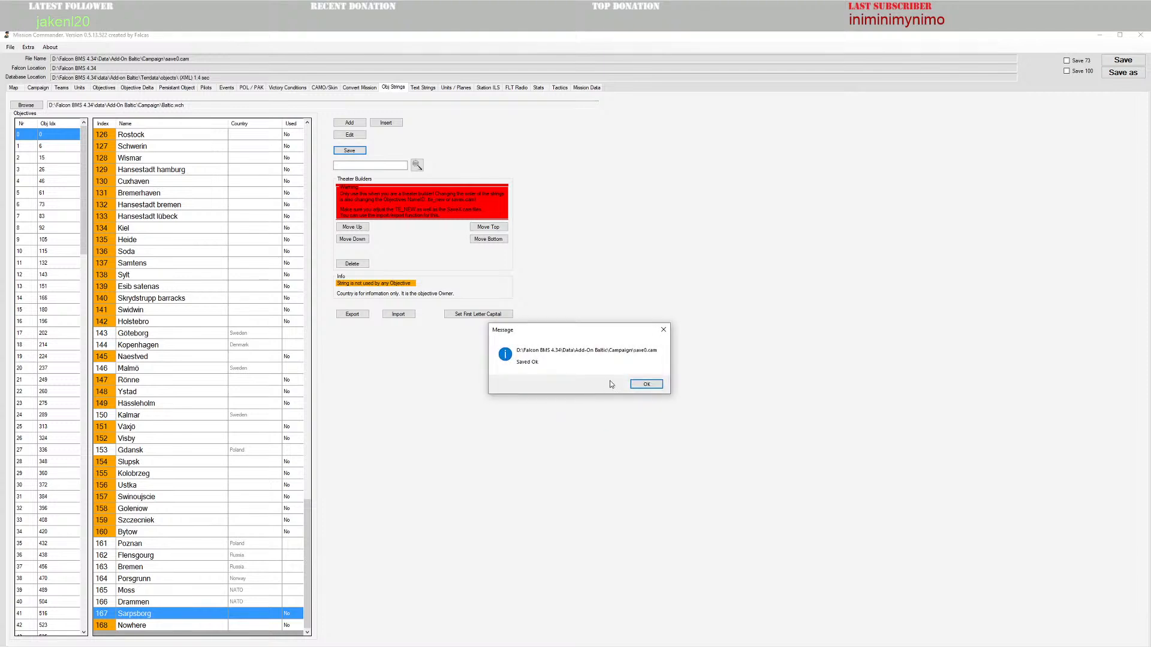
click(602, 383)
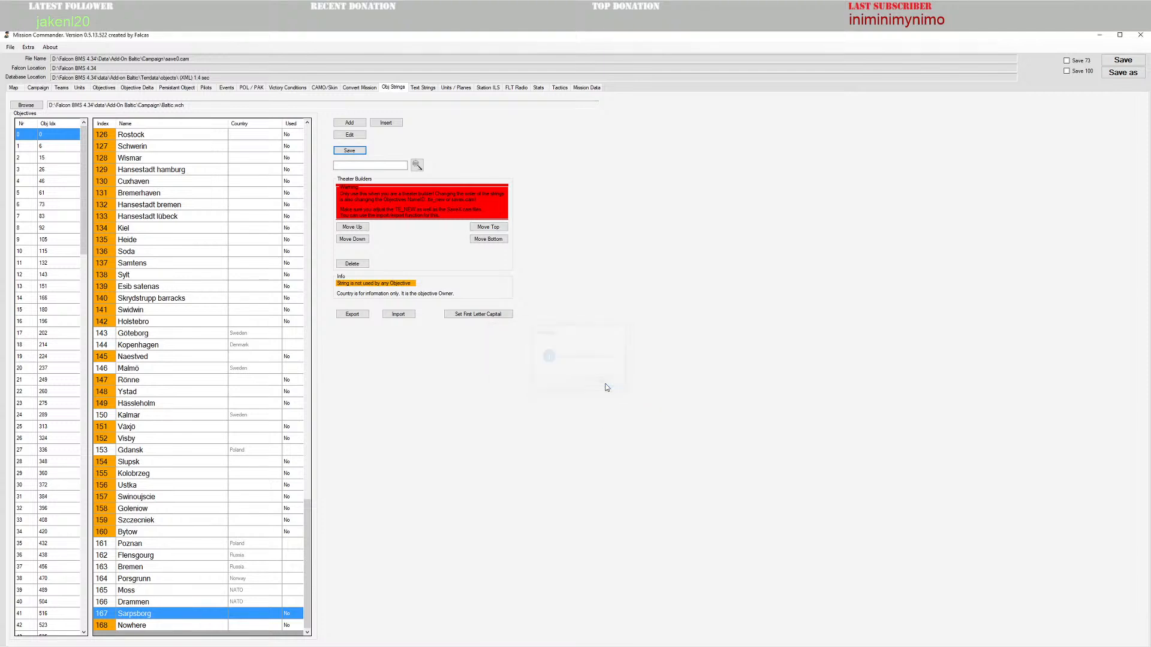
Step: Add the objective name string Stockholm and move it up one place, ahead of Nowhere
click(353, 123)
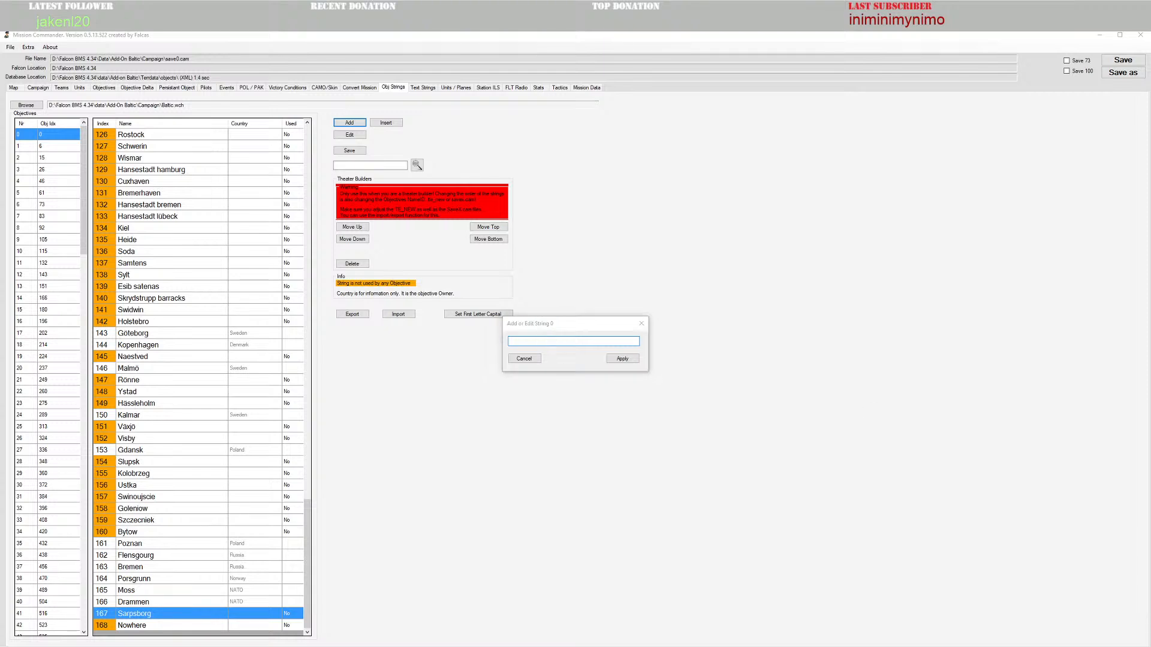
click(538, 340)
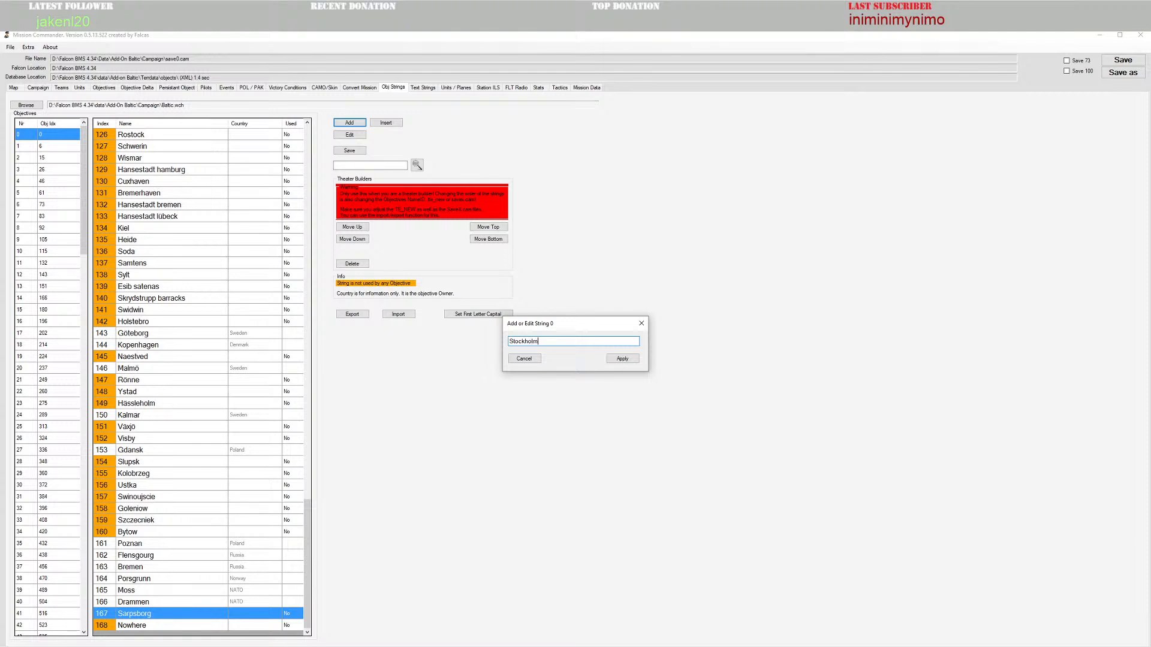
click(624, 360)
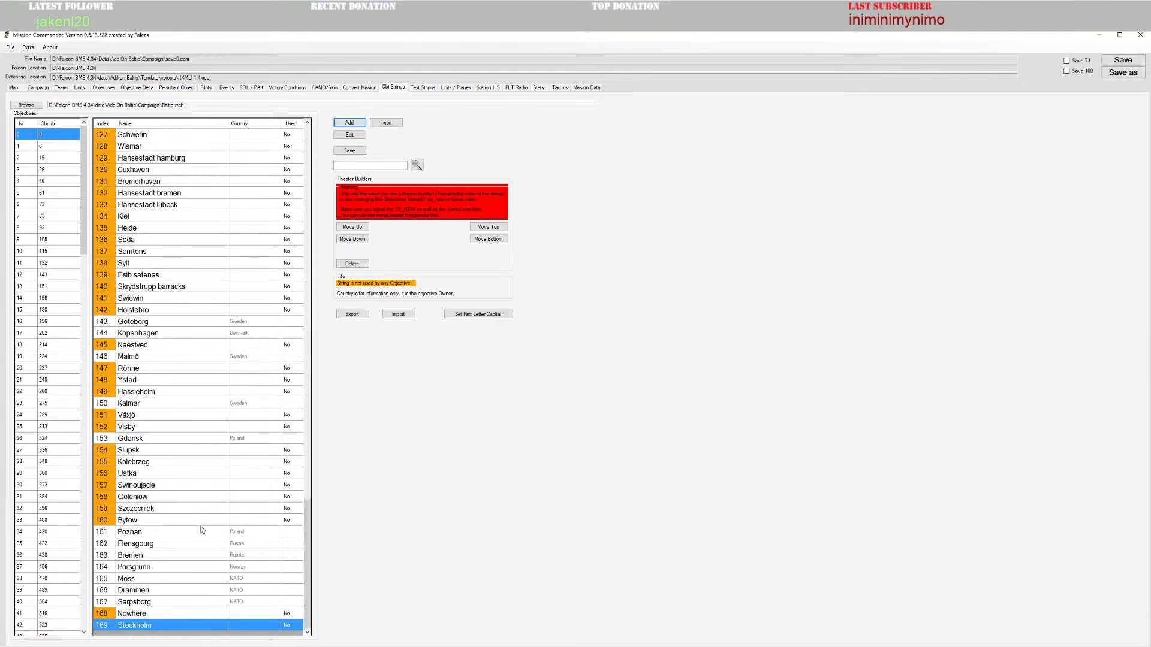
click(358, 226)
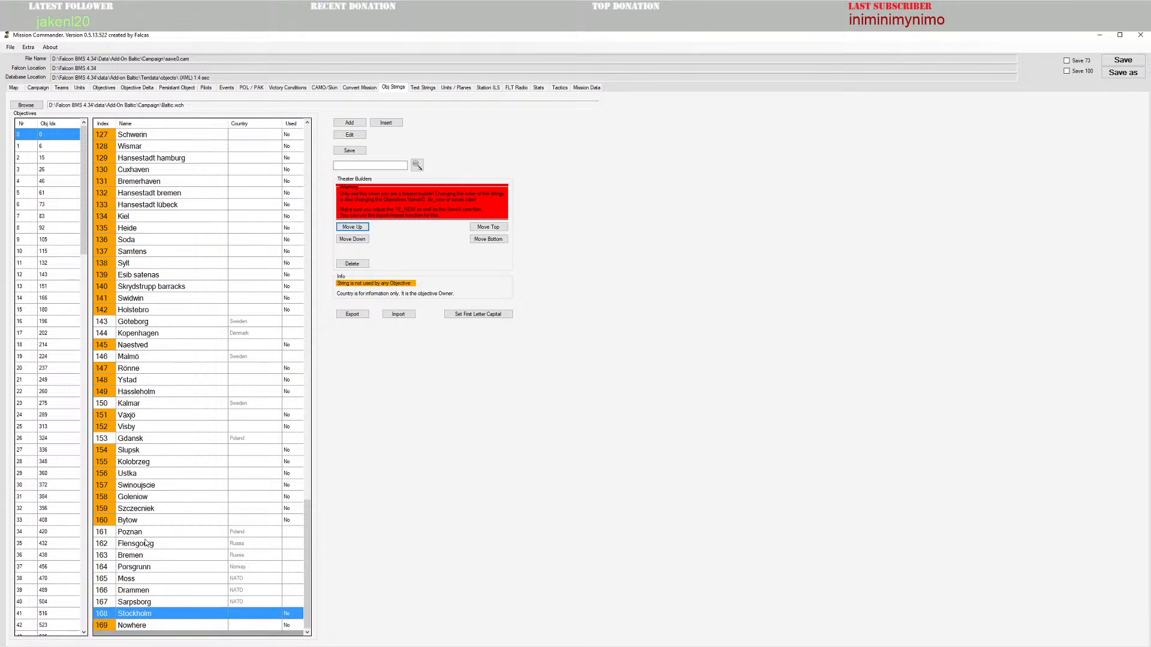
click(158, 612)
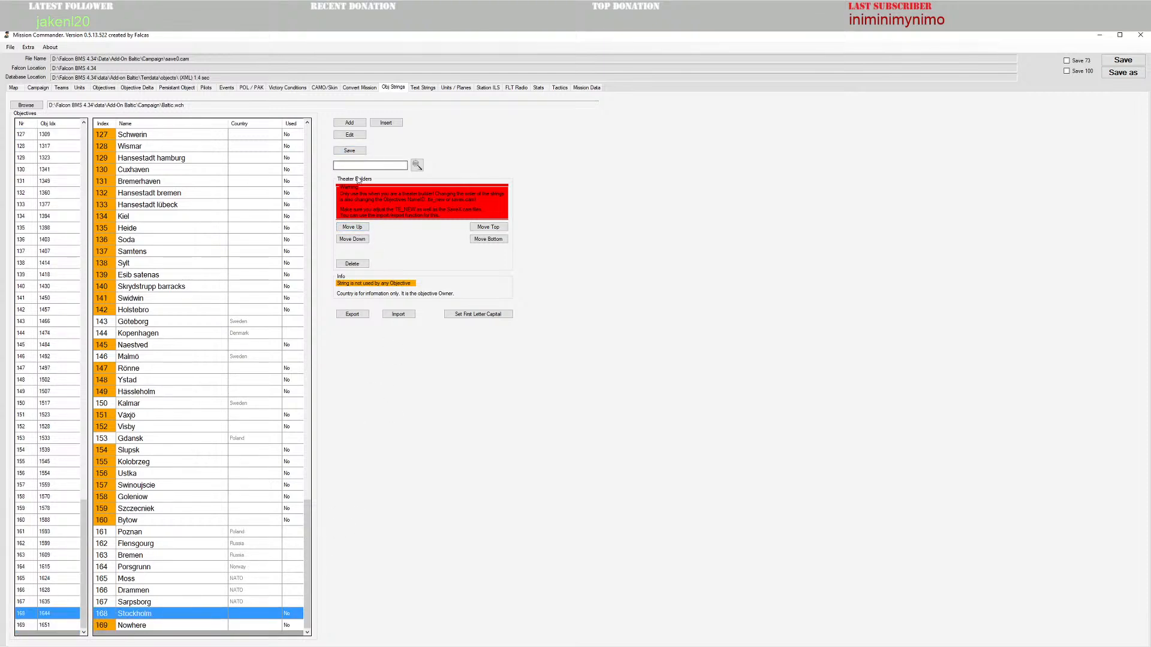
Step: Save the objective strings with the new Stockholm entry to the Baltic WCH and IDX files
click(351, 150)
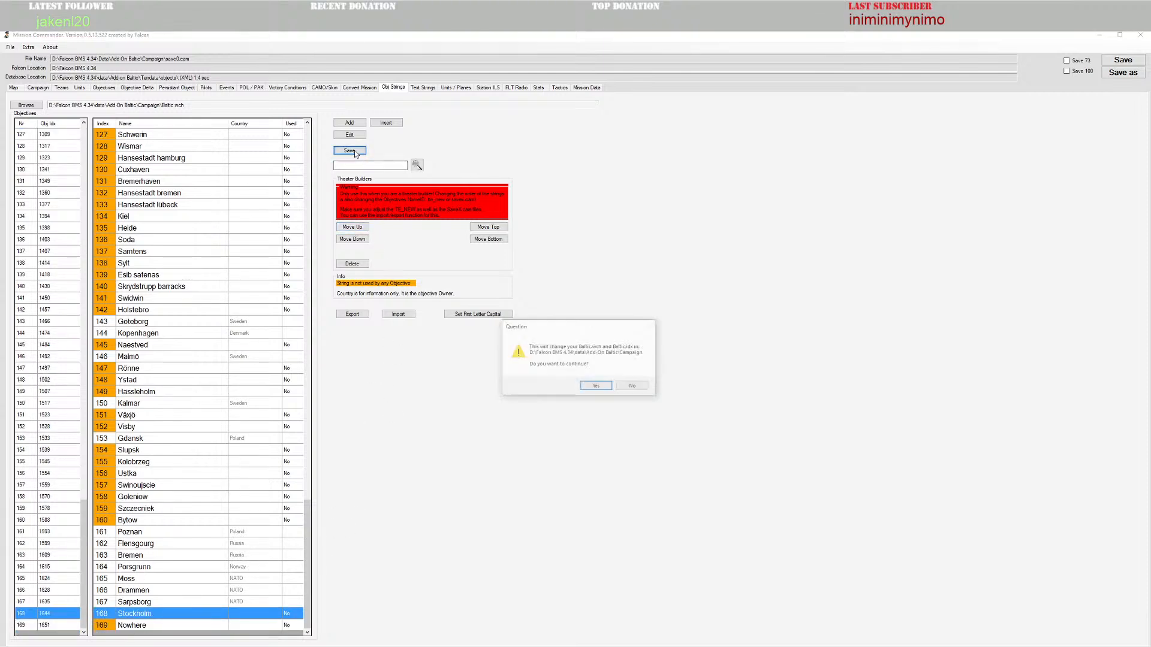
click(610, 387)
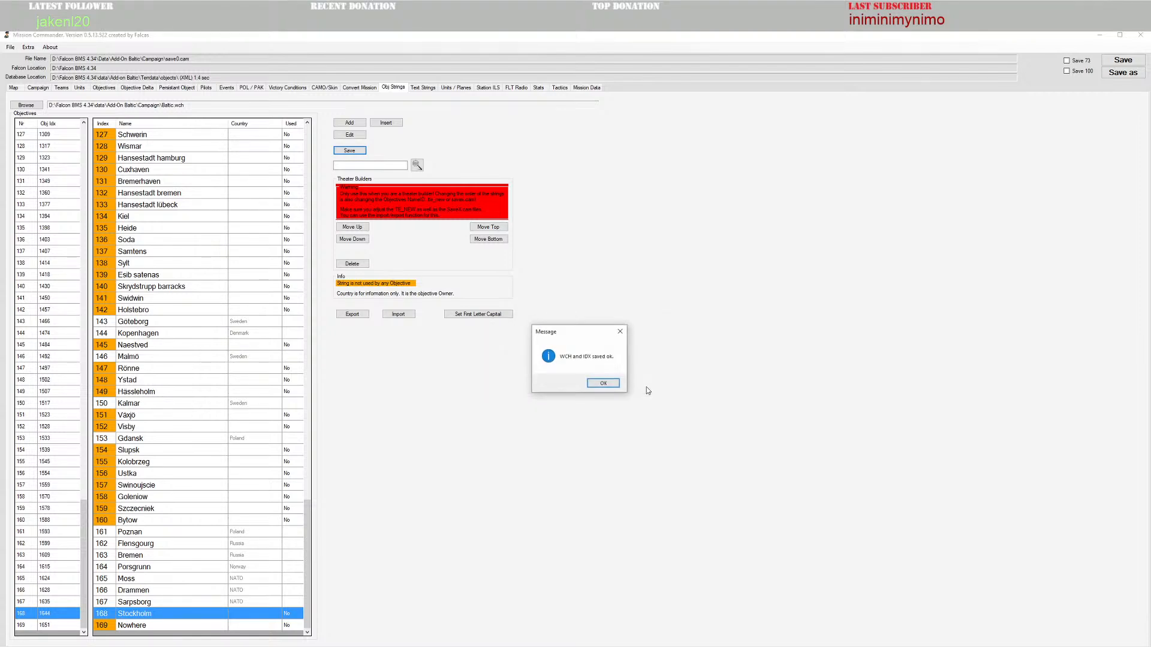
click(647, 385)
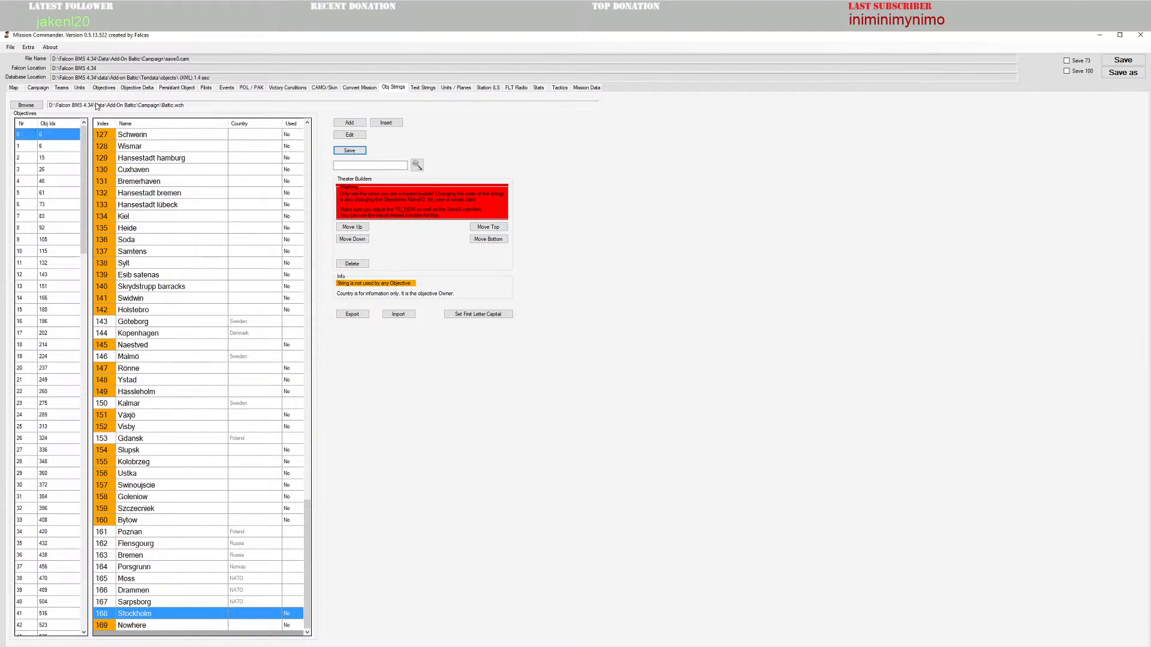
Step: Add a new objective on the Stockholm urban area of the map, with Sweden as both first and current owner
click(13, 88)
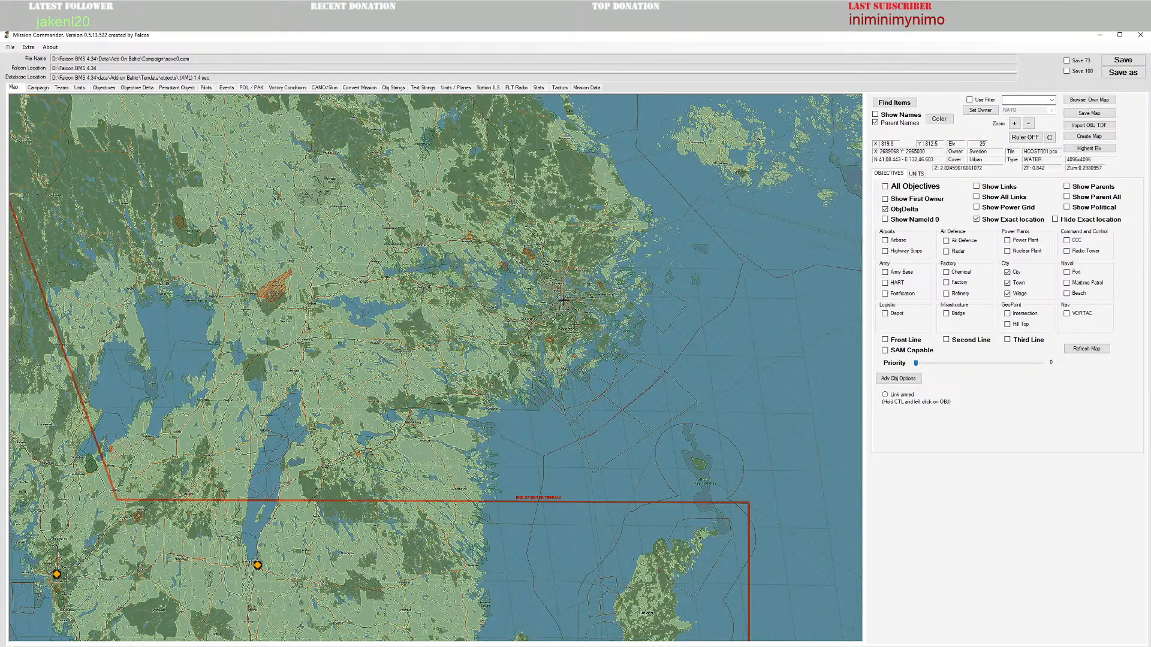
right_click(562, 299)
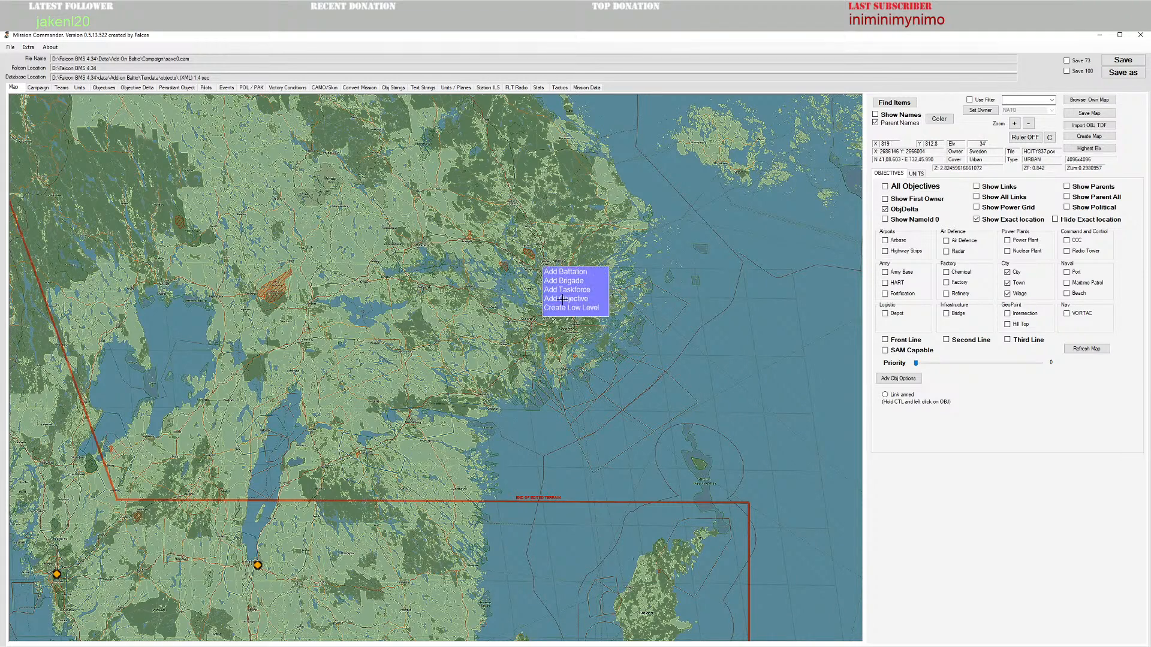
click(567, 298)
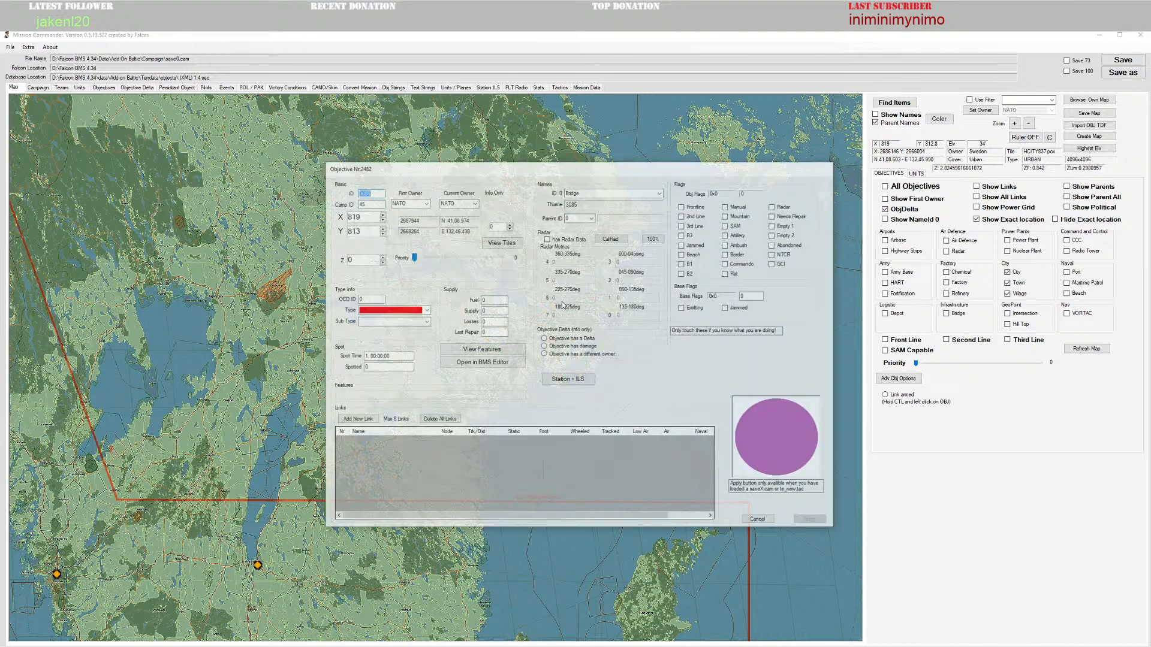
click(426, 204)
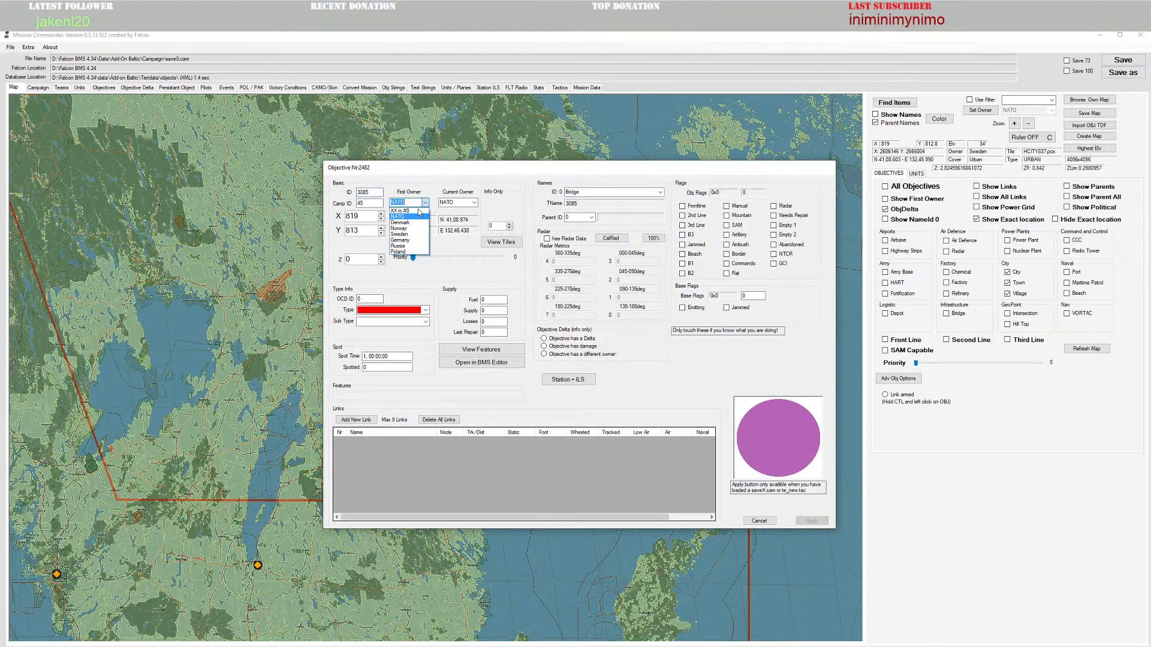
click(400, 234)
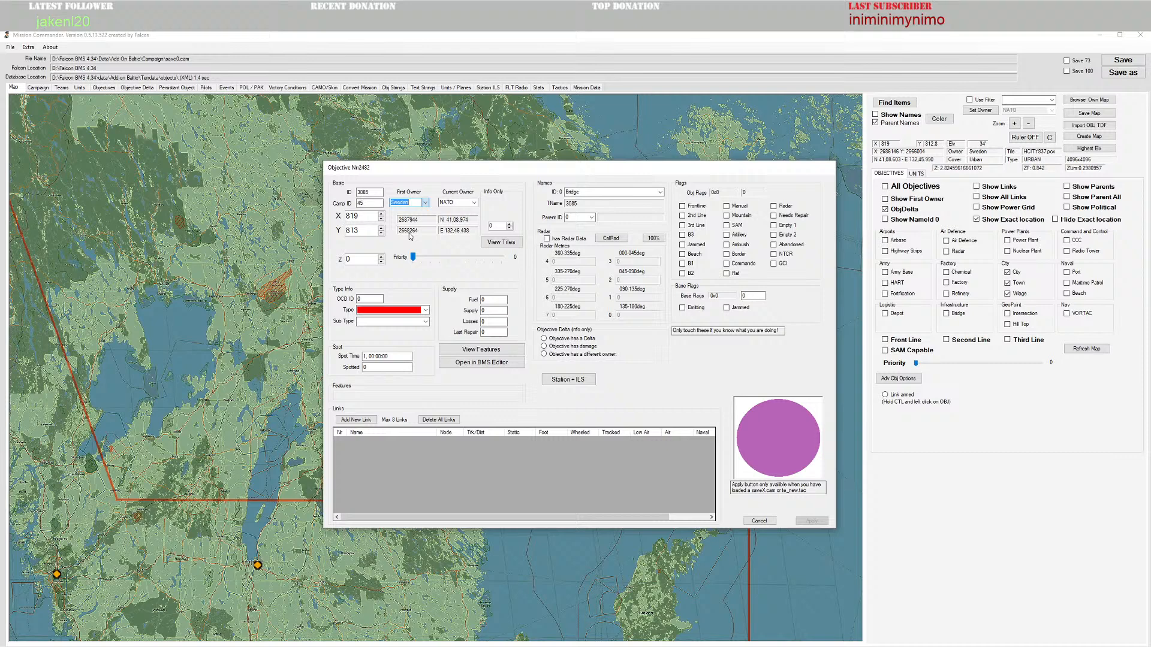
click(474, 202)
click(453, 234)
Step: Assign the name string Stockholm to the new objective
click(623, 192)
click(662, 193)
click(585, 263)
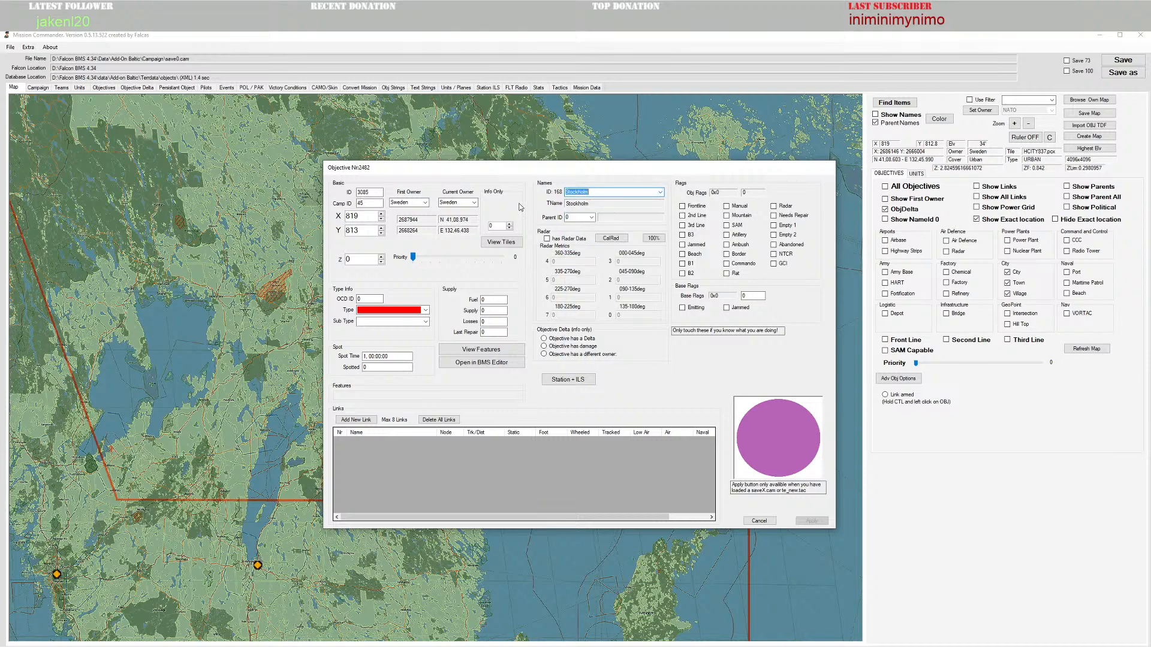
Step: Set the Stockholm objective's type to City with sub type C00 City, and apply it to the map
click(425, 310)
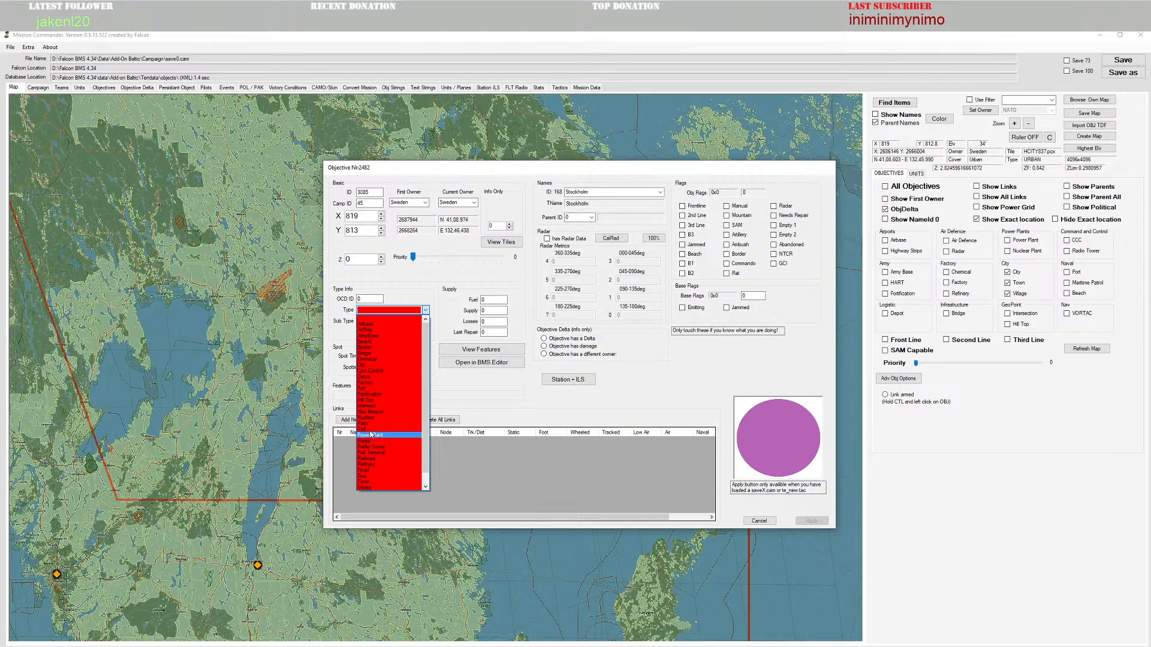
click(373, 366)
click(425, 322)
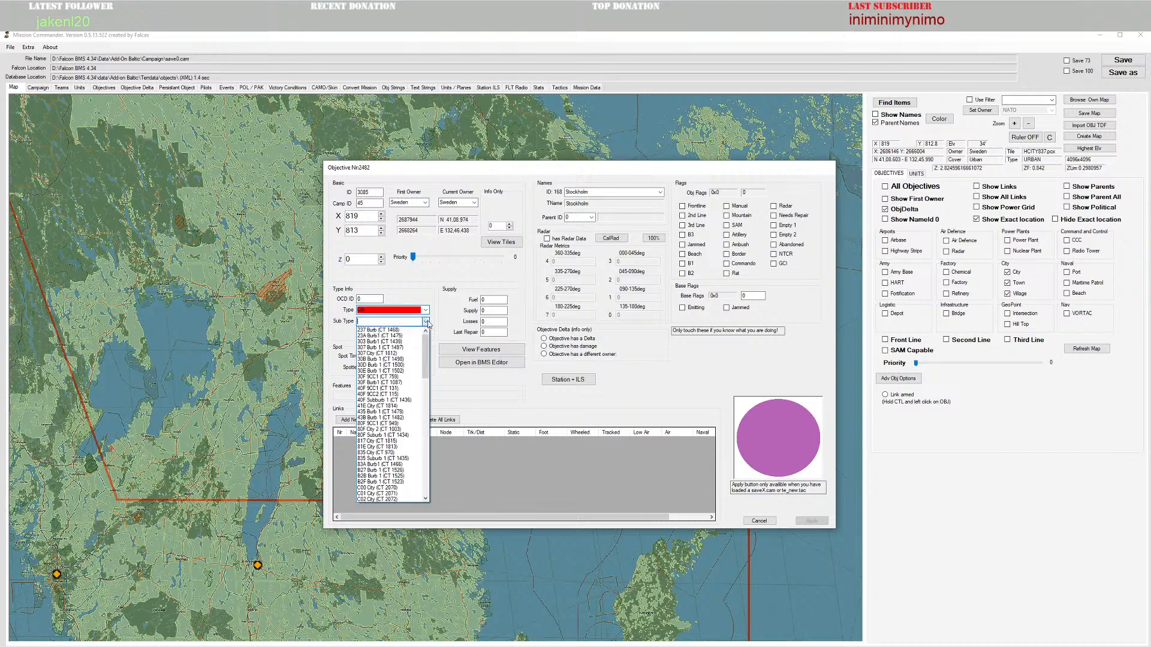
click(373, 488)
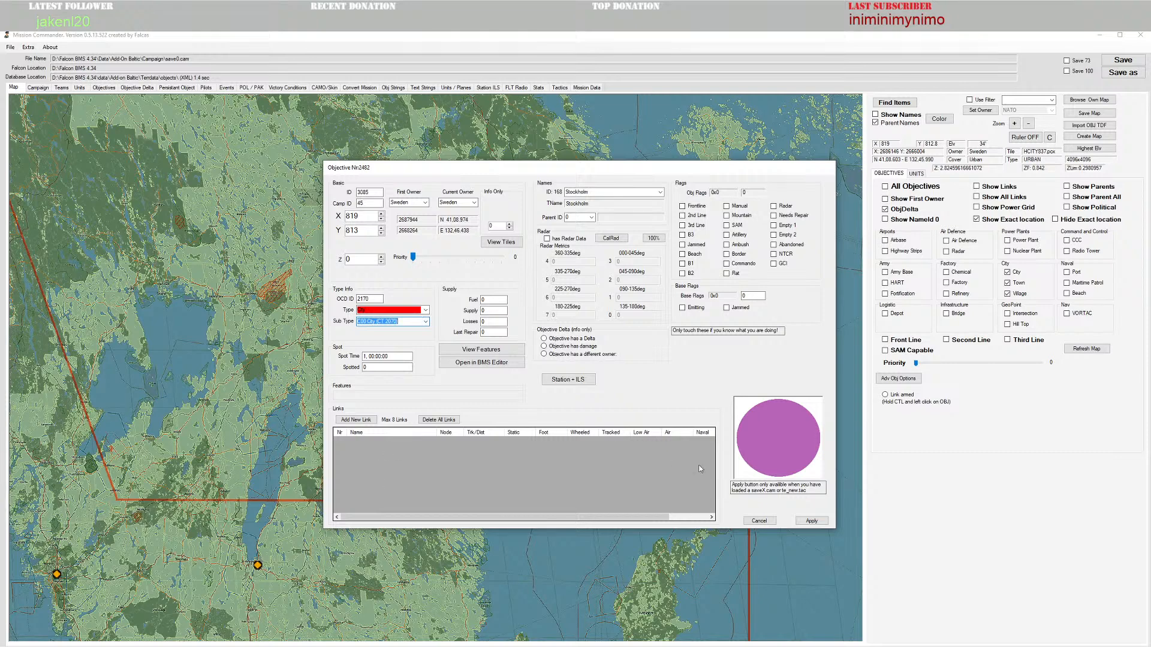
click(815, 521)
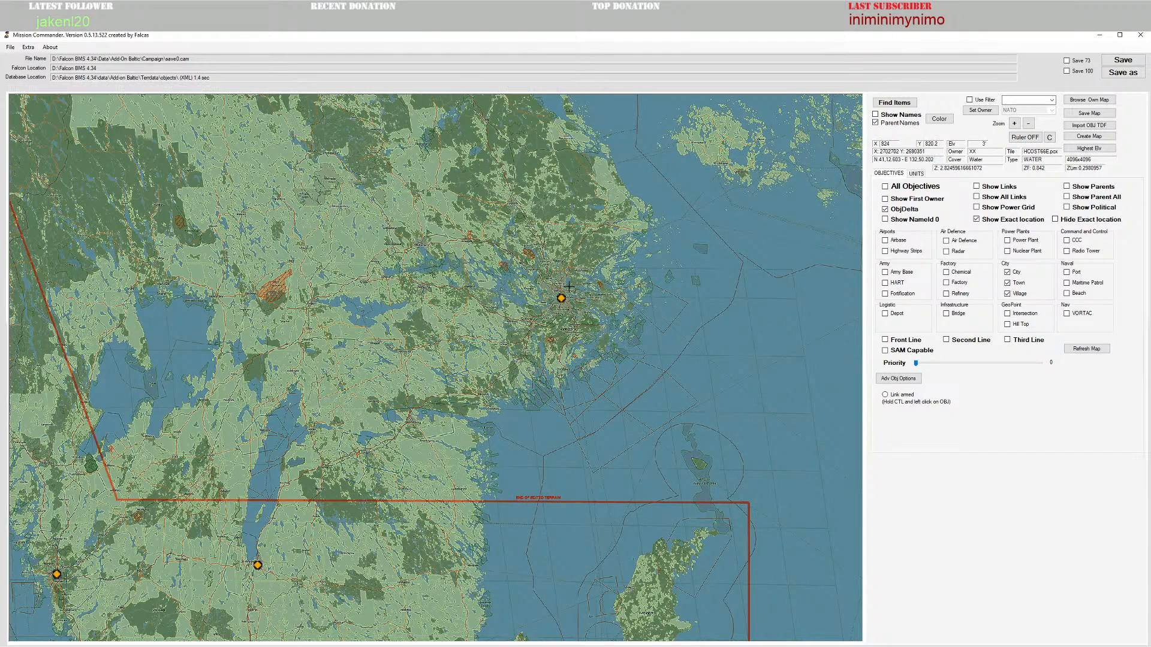
Step: Open the Stockholm objective in the Objective Editor and inspect its features and the surrounding terrain tiles
right_click(562, 300)
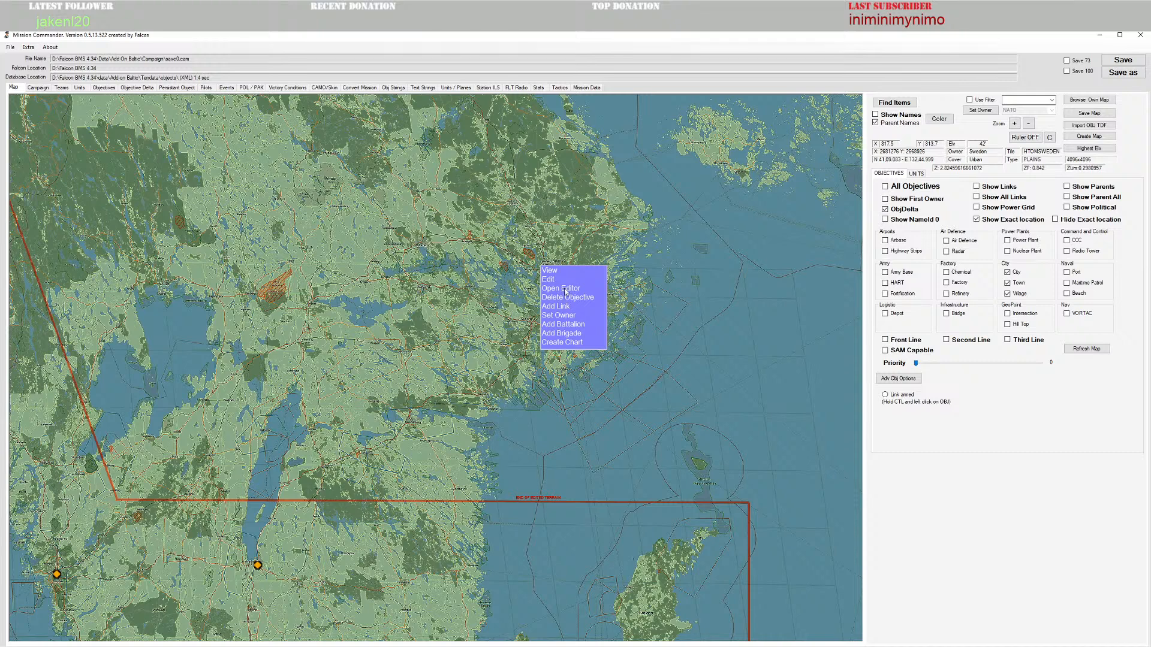
click(562, 287)
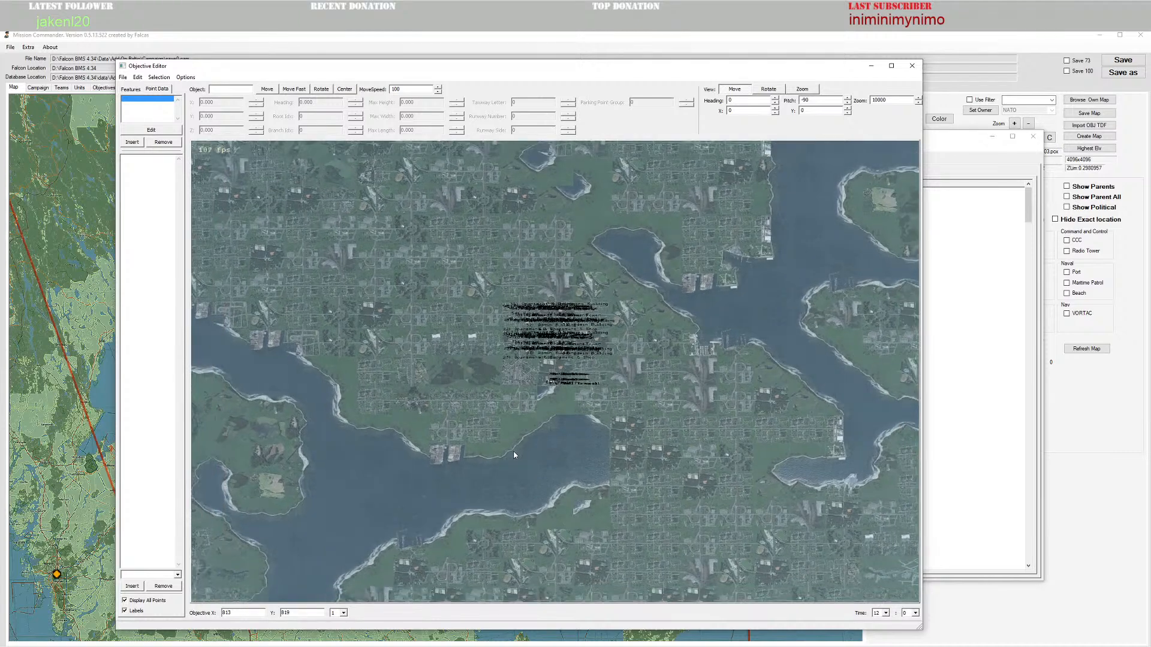
drag(549, 469, 549, 470)
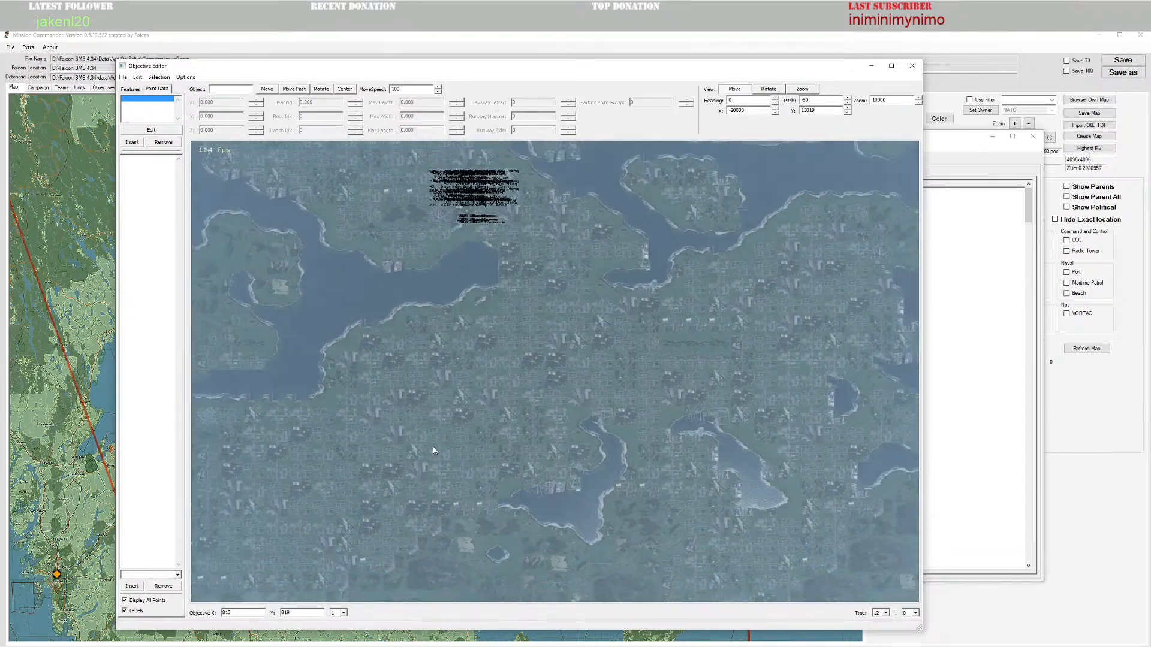
Step: Examine how the Stockholm features sit over the surrounding terrain tiles and shoreline in the Objective Editor
drag(427, 294, 425, 293)
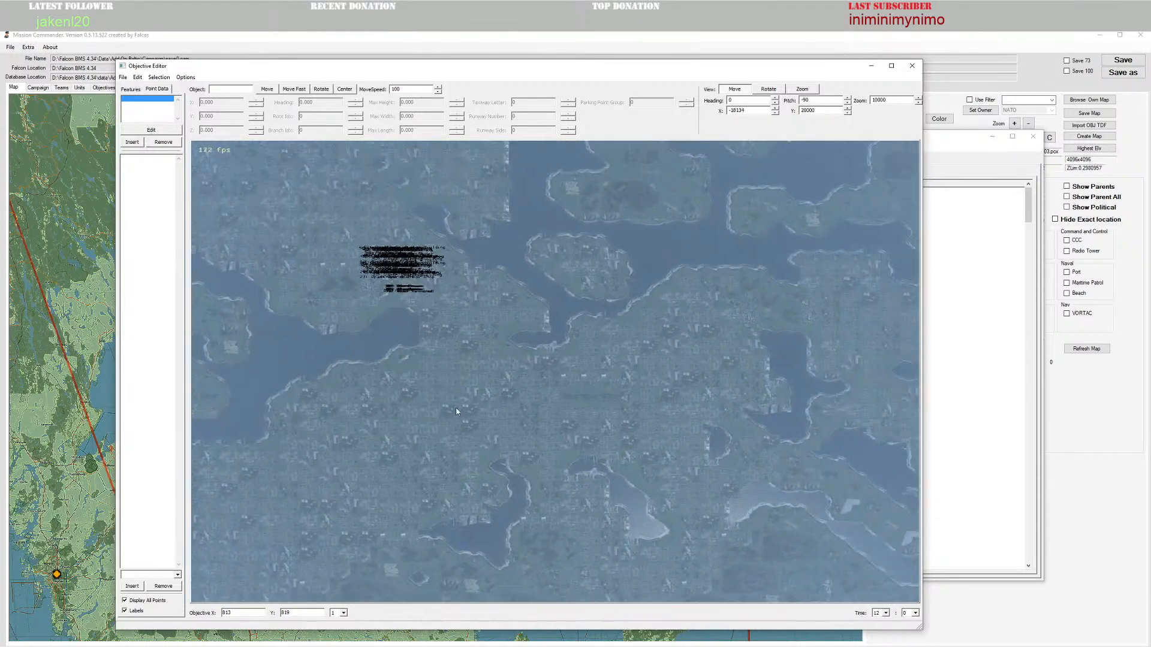
drag(436, 432, 487, 416)
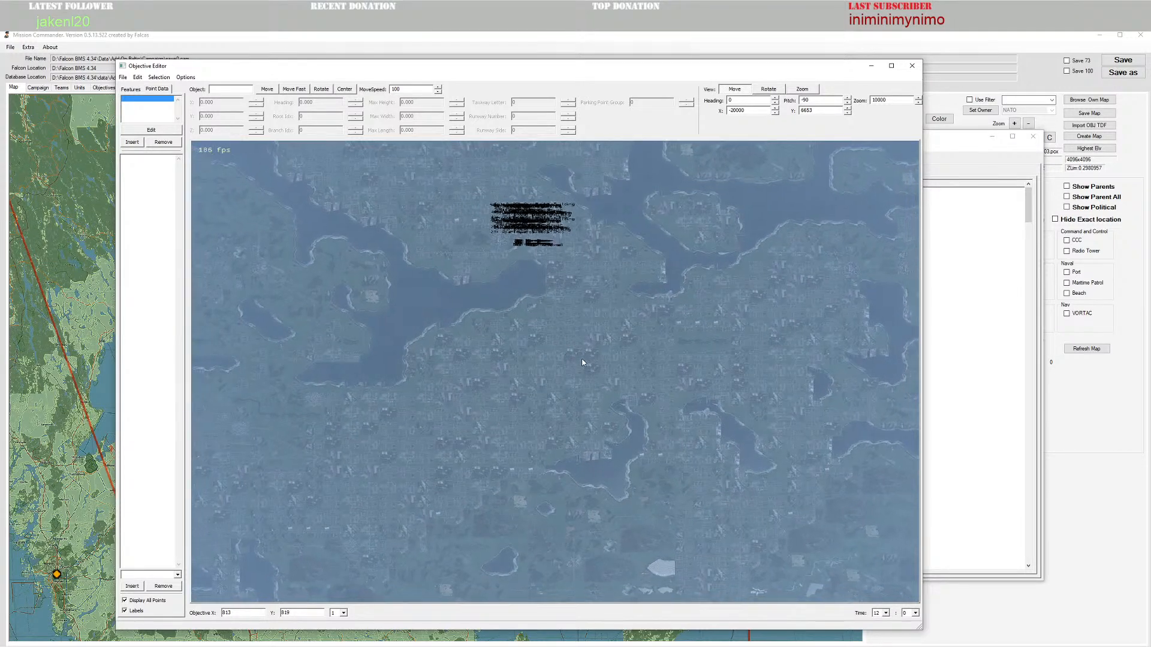
drag(605, 376, 613, 372)
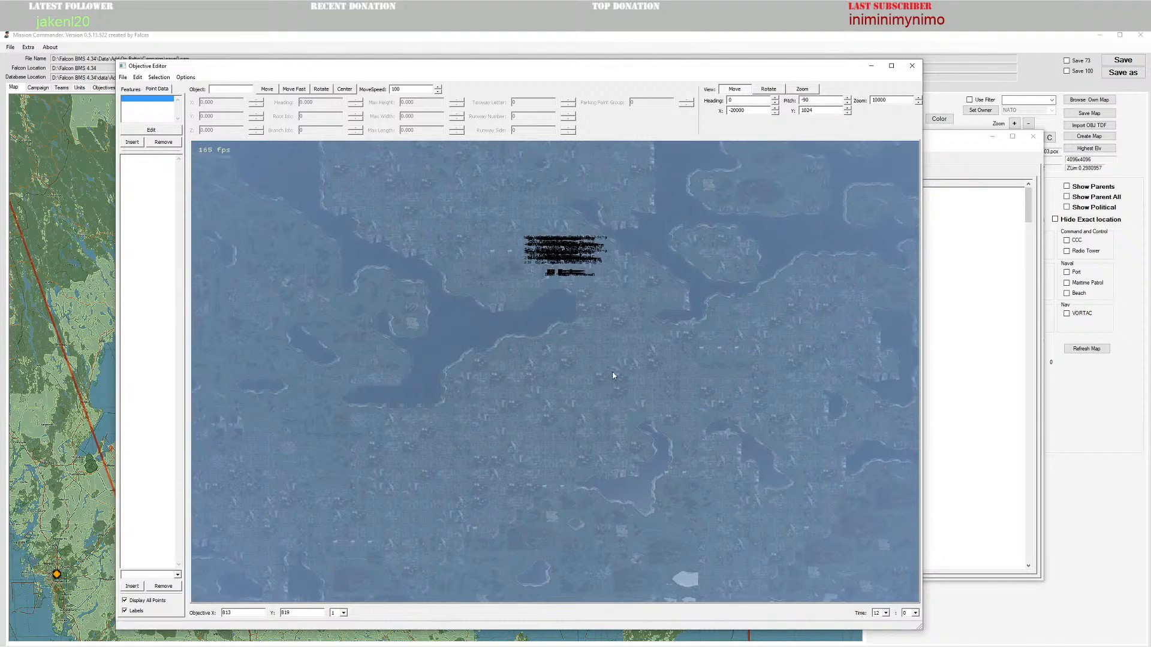
scroll(602, 377, up, 8)
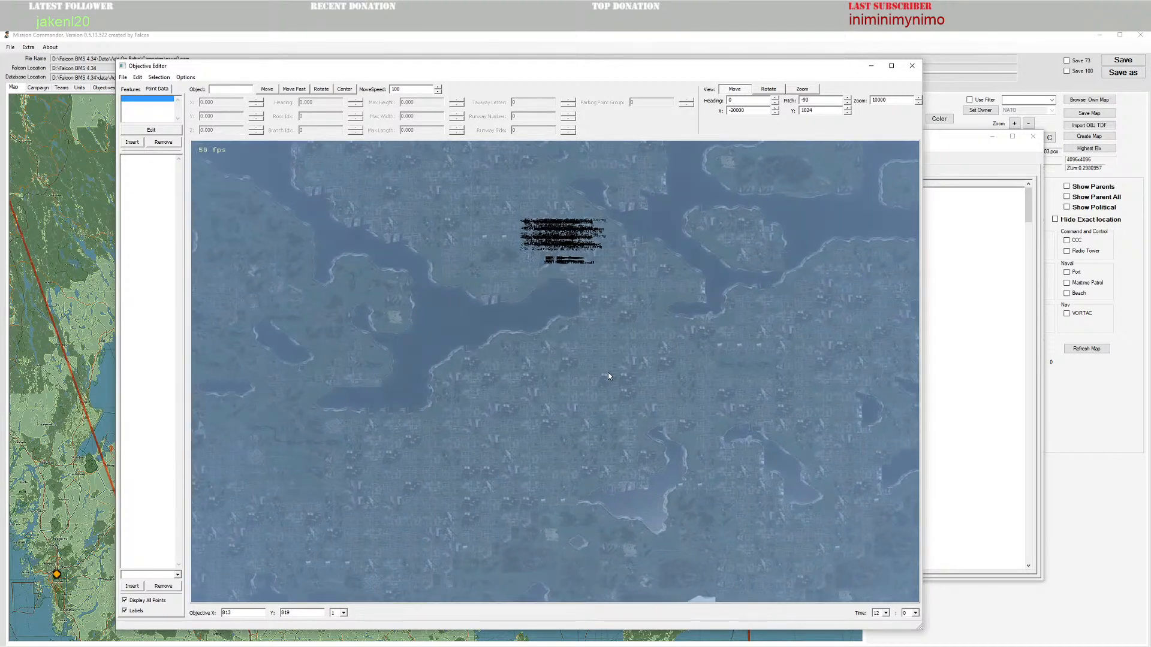
scroll(607, 374, up, 8)
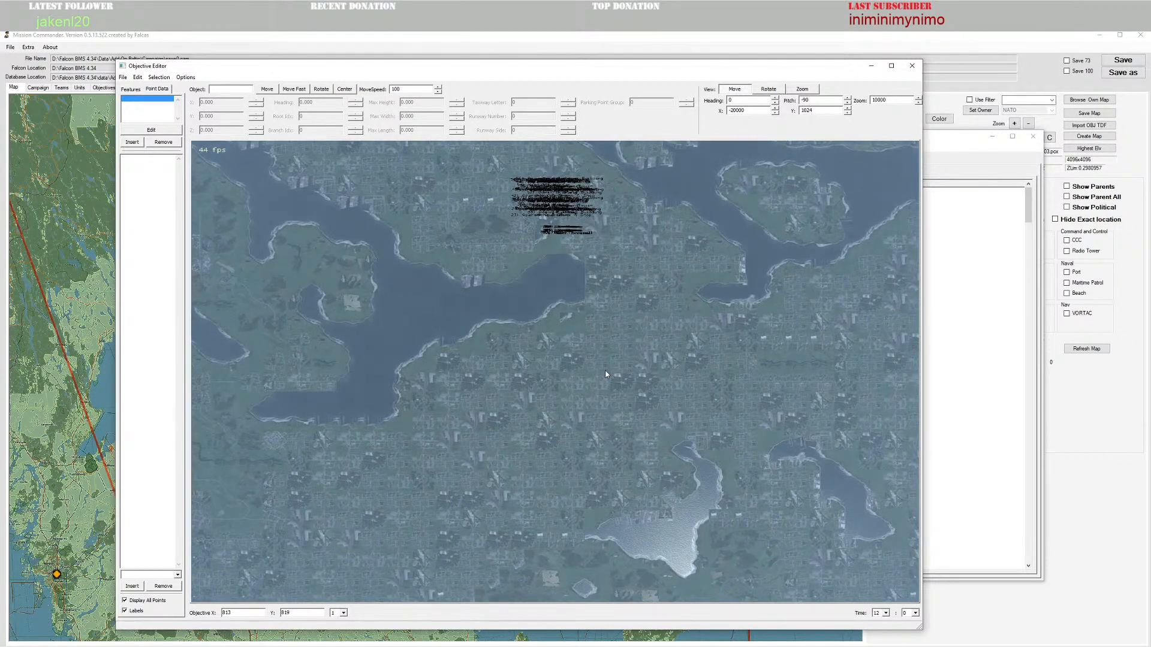
drag(697, 306, 685, 308)
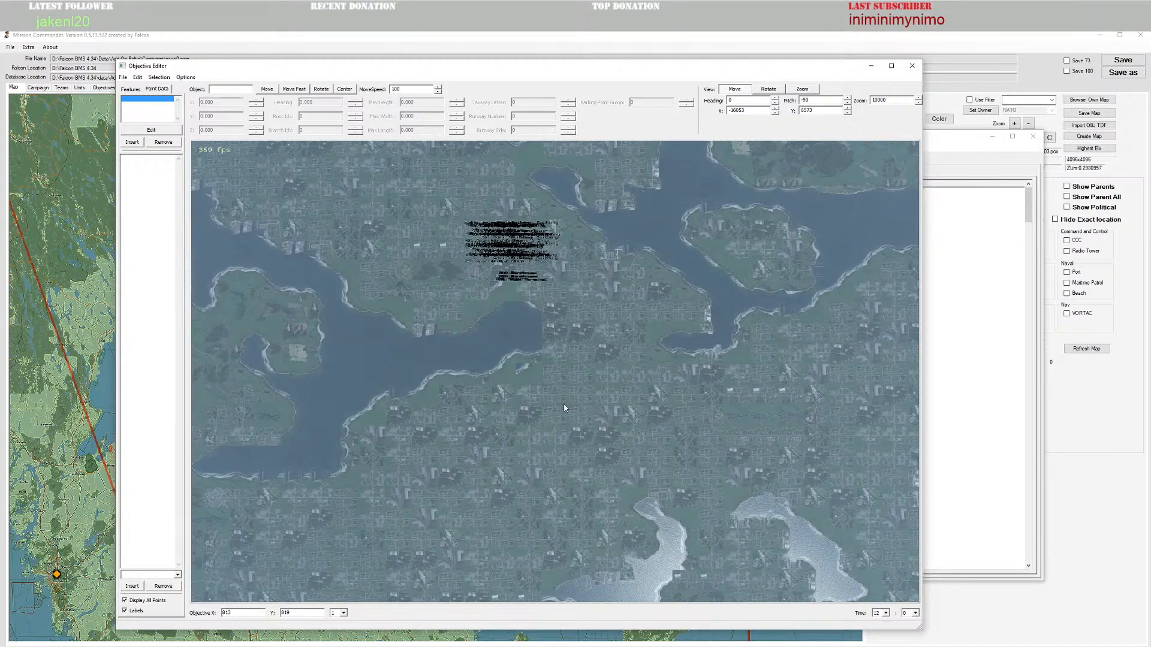
Step: Lower the objective's X coordinate in stages through 810, 809, 807 and 806 to 805, shifting the terrain beneath the features
click(233, 612)
key(BackSpace)
text(0)
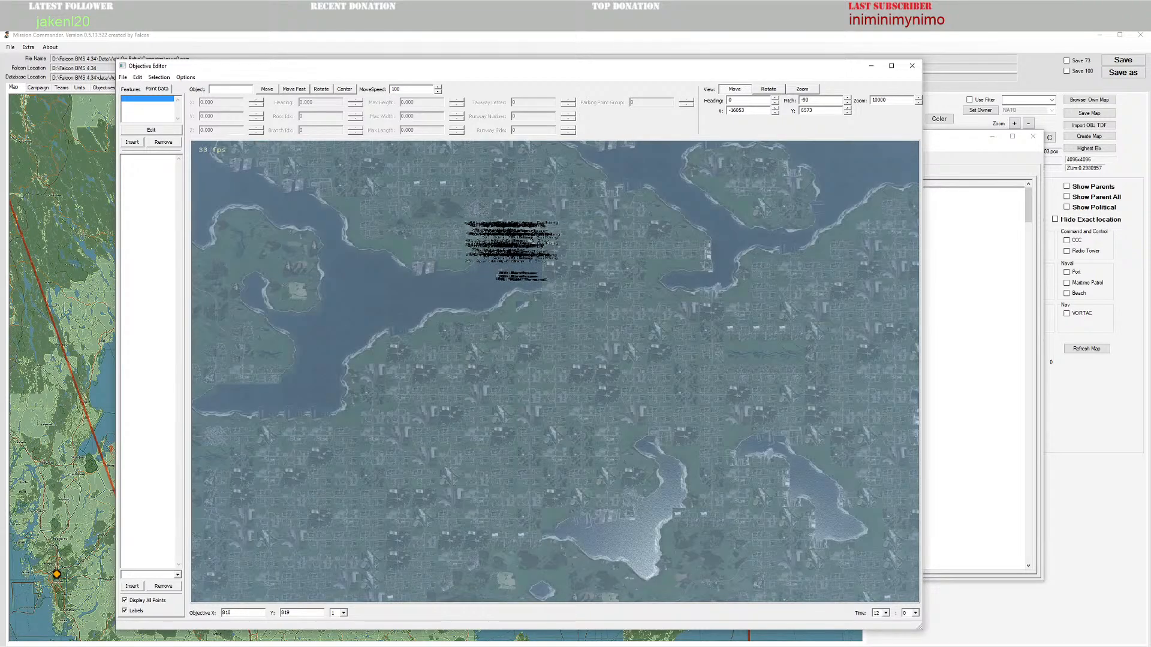
key(BackSpace)
key(BackSpace)
text(09)
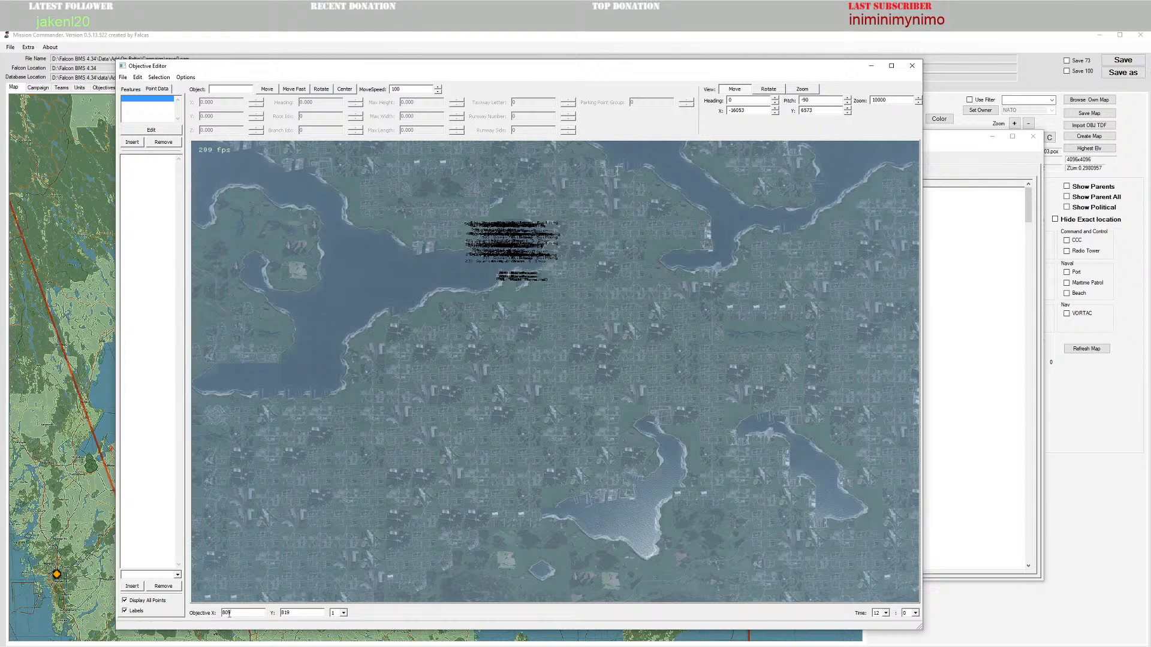
key(BackSpace)
text(7)
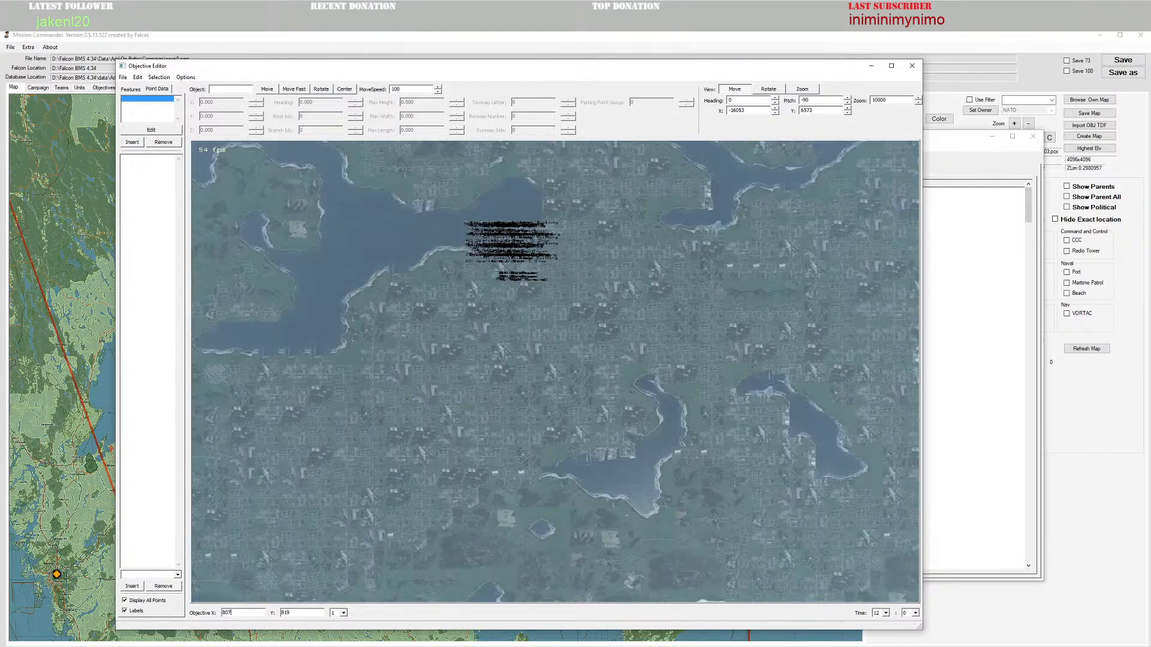
key(BackSpace)
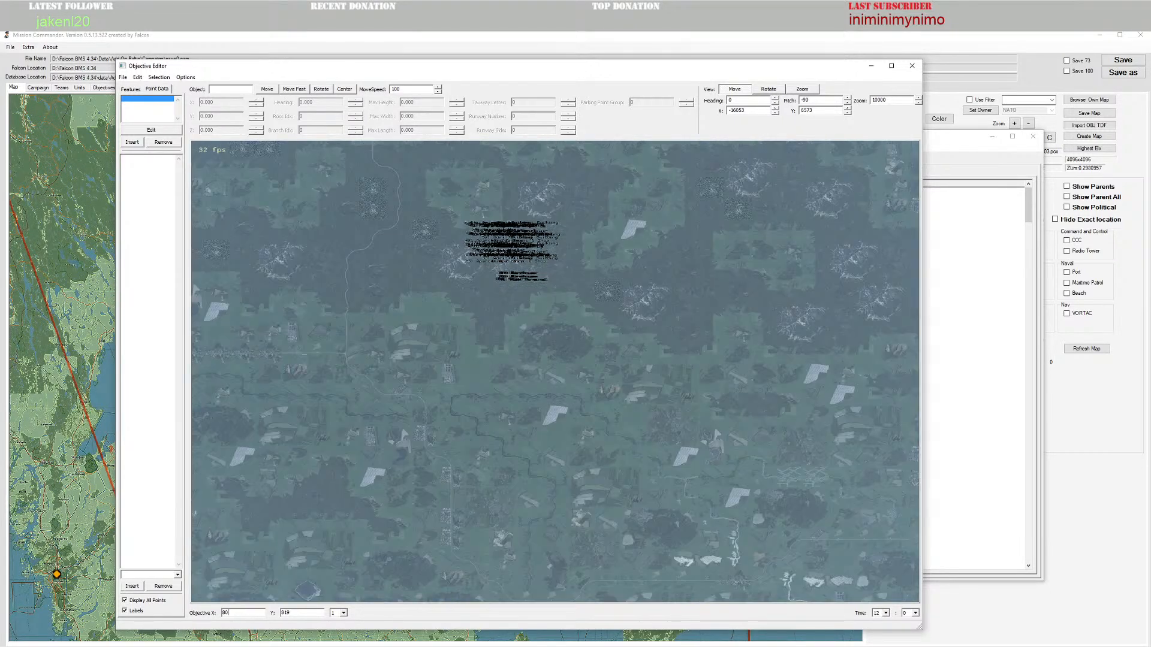
text(6)
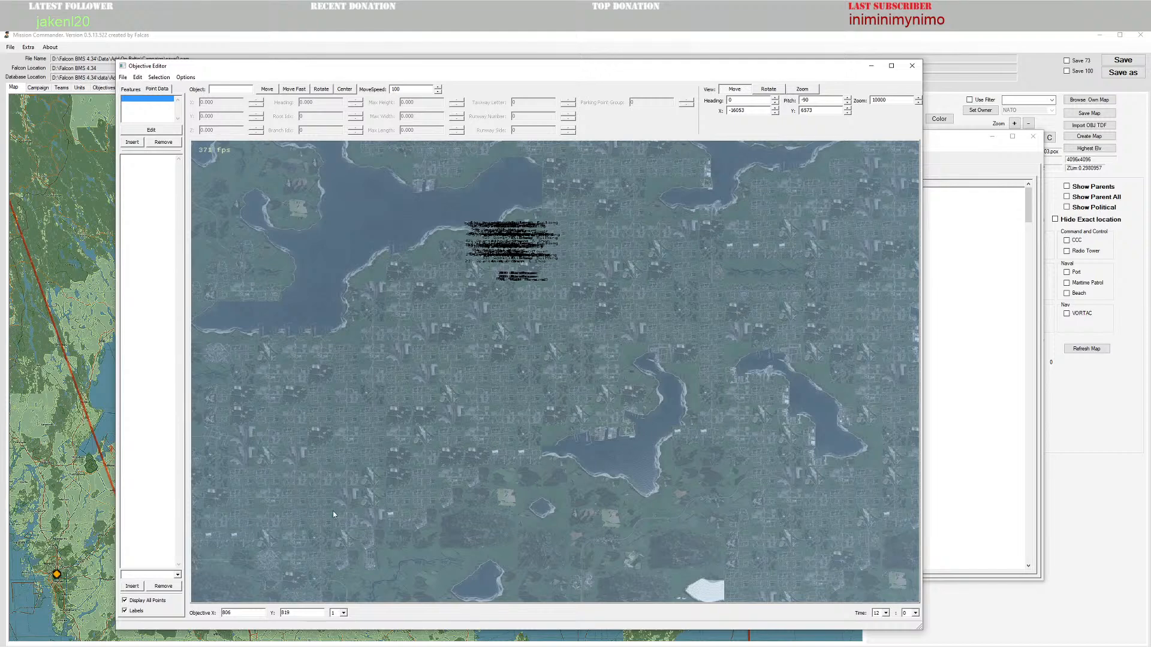
key(BackSpace)
text(5)
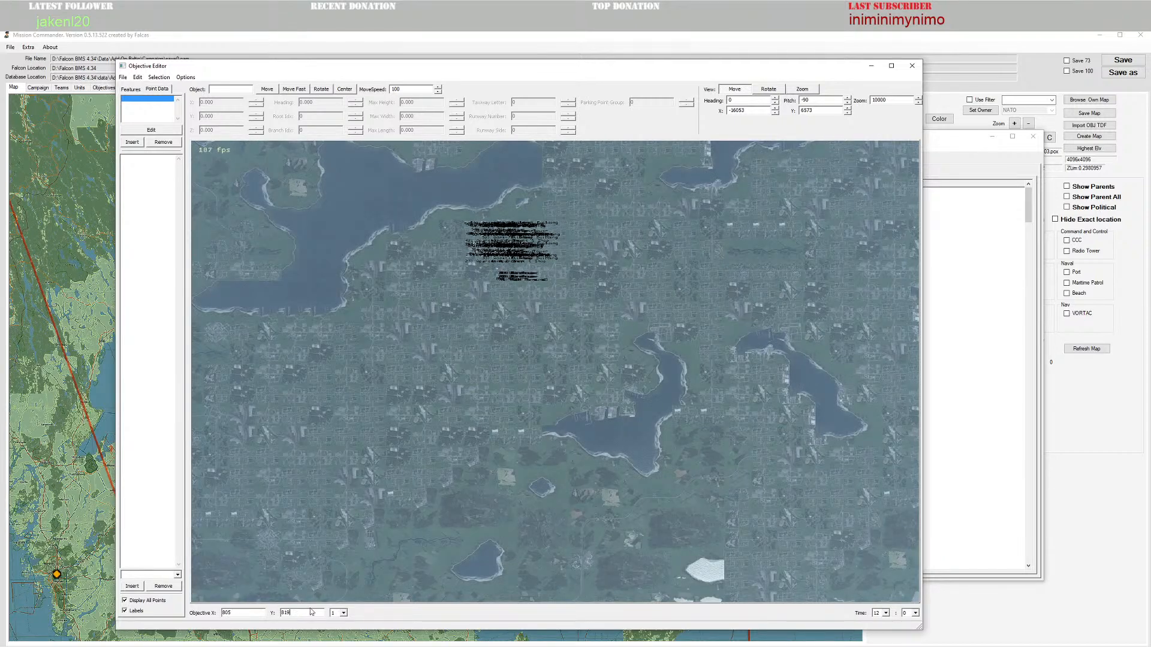
Step: Set the objective's Y coordinate to 822 and check the city tiles around the features up close
key(BackSpace)
key(BackSpace)
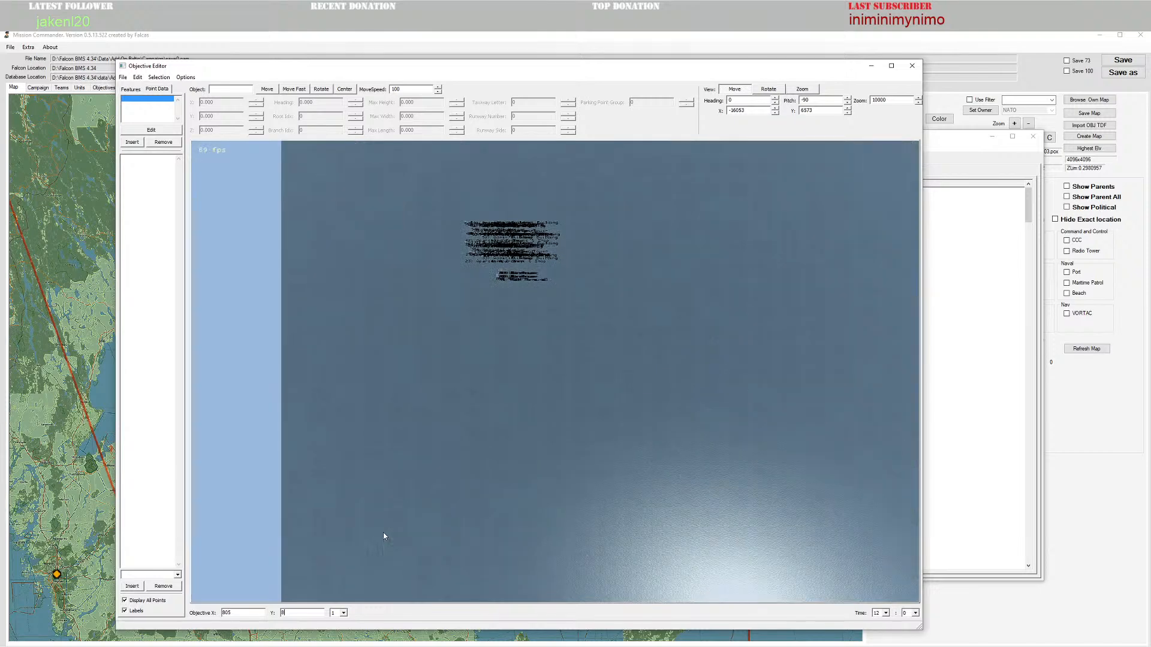
text(22)
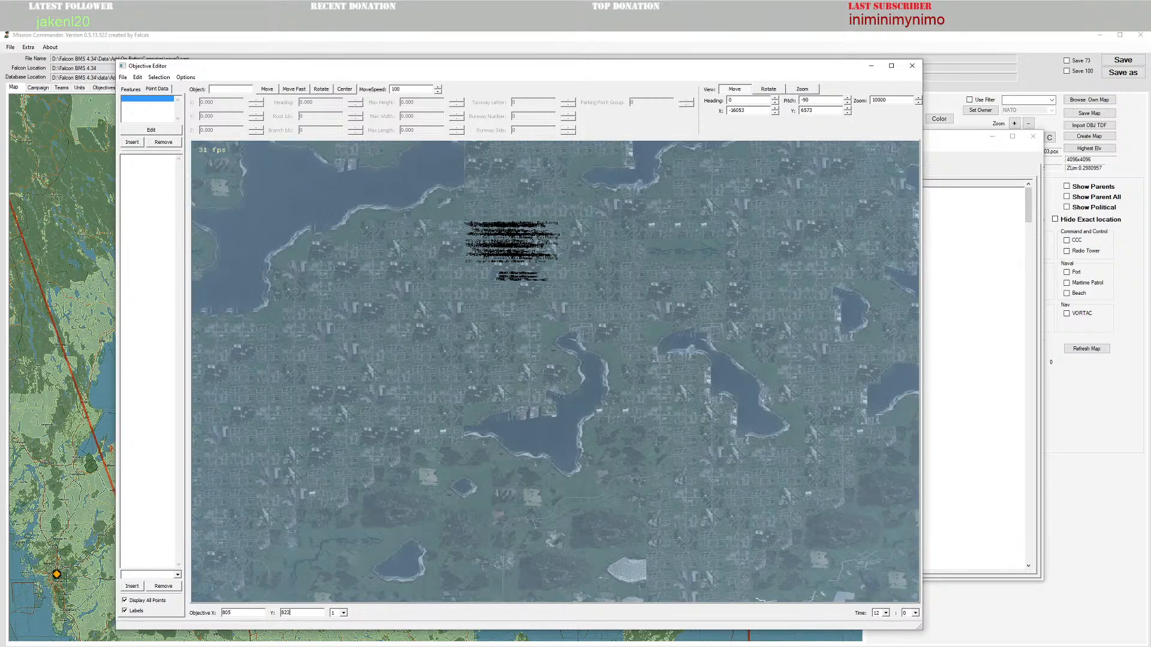
scroll(569, 279, up, 5)
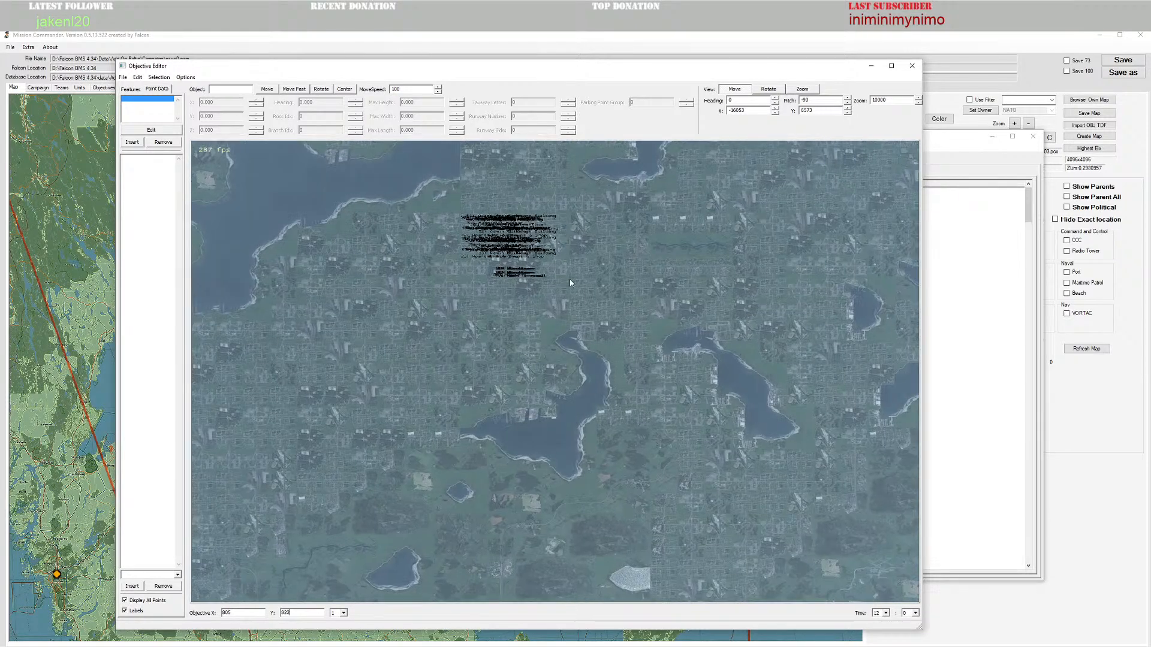
scroll(578, 294, up, 5)
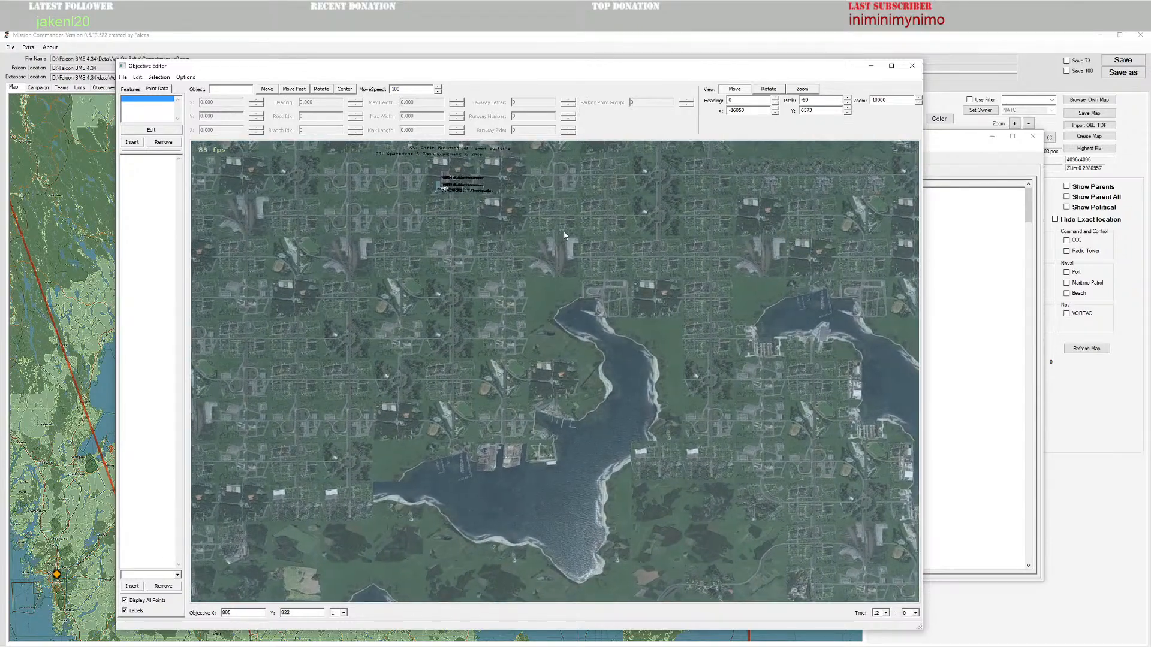
drag(577, 174, 669, 389)
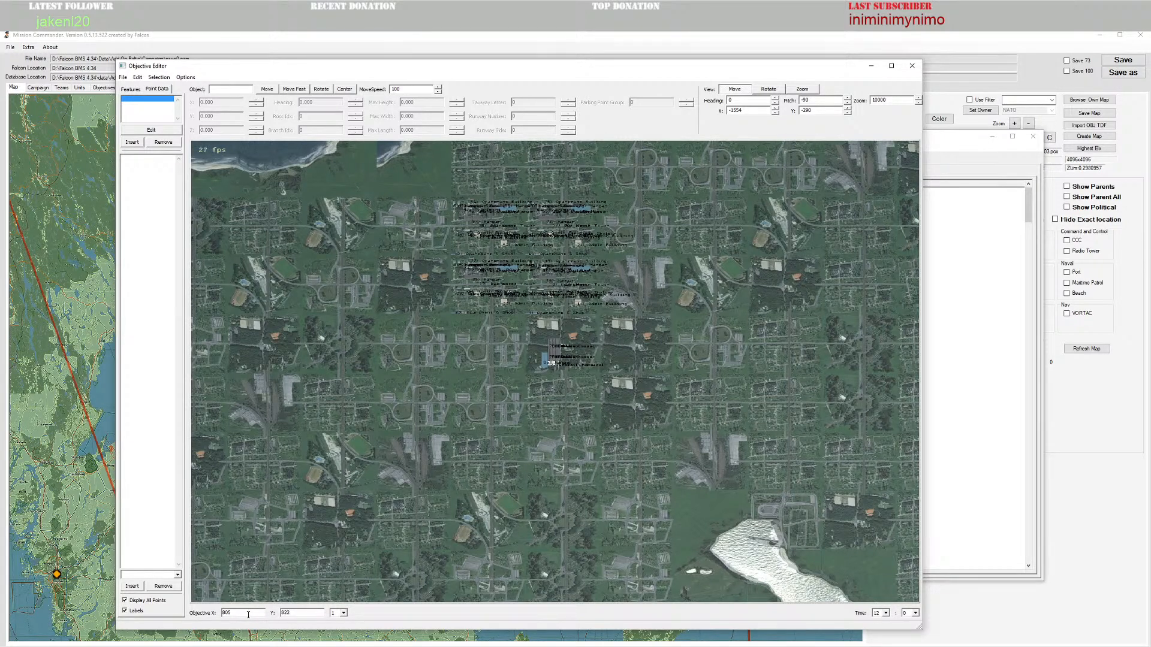
Step: Set the objective's X coordinate to 804, check the feature placement on the tiles, and close the Objective Editor
key(BackSpace)
text(4)
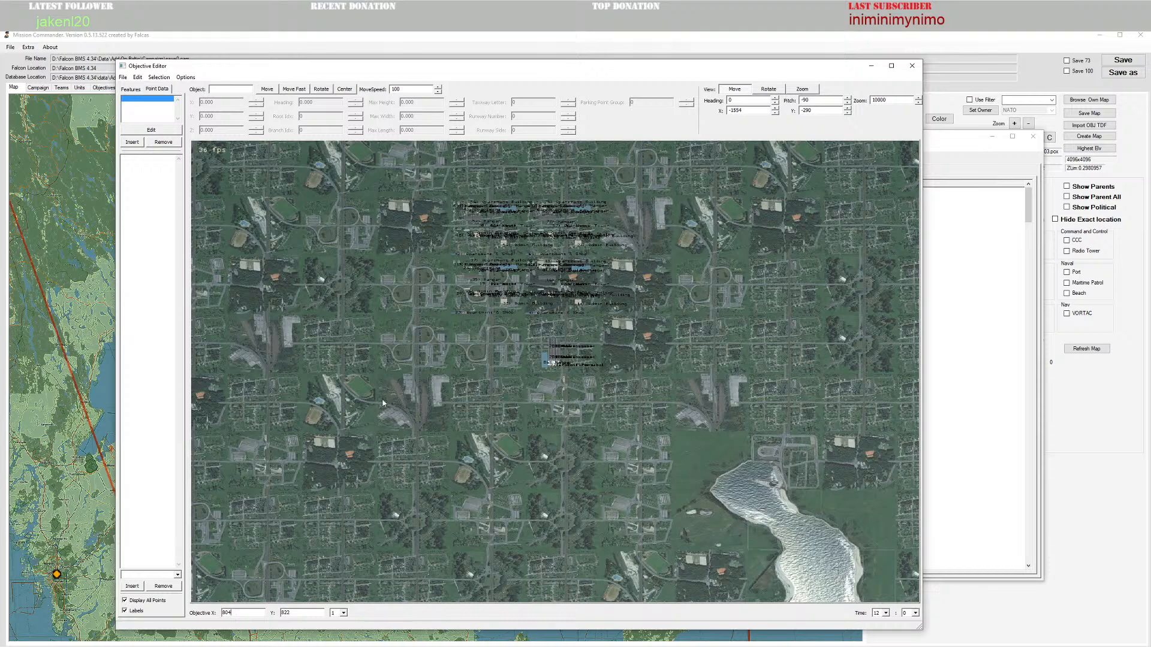
scroll(666, 278, down, 1)
drag(686, 302, 687, 290)
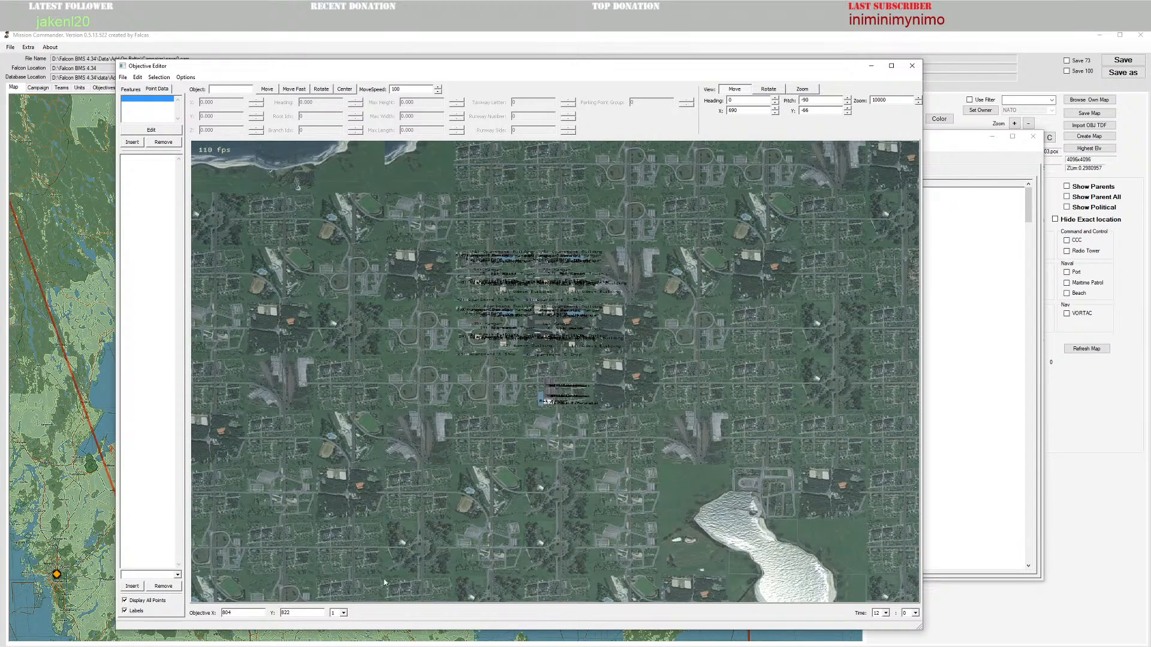
click(912, 66)
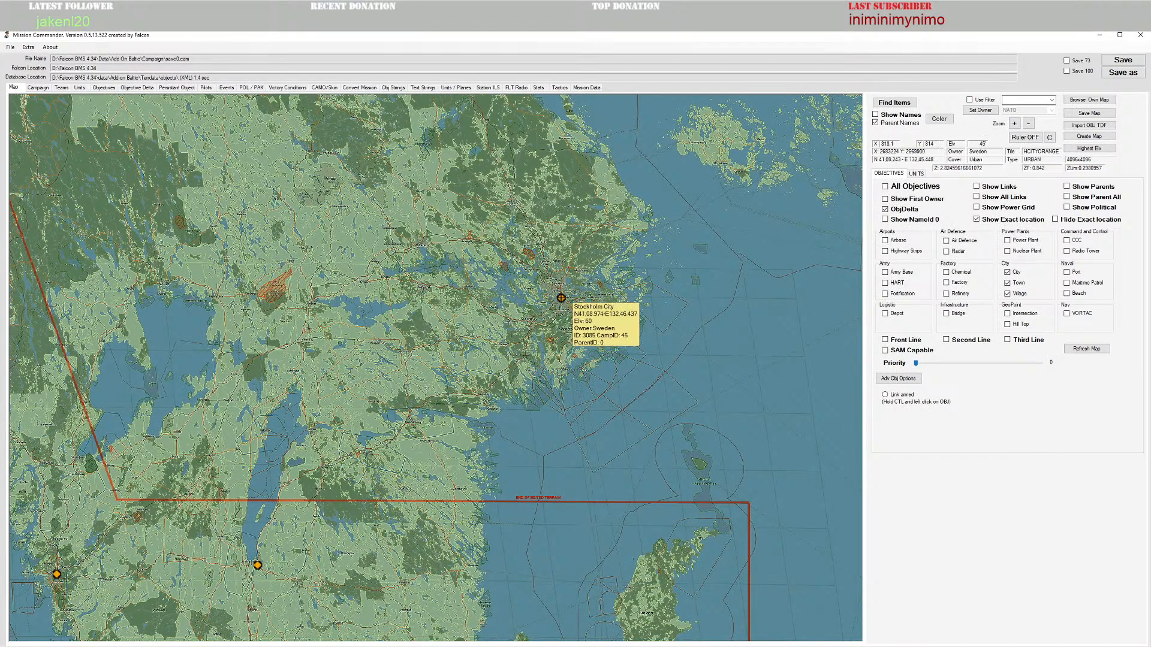
Step: Edit the Stockholm objective on the map, move it to X 822, Y 804, and apply the new position
right_click(552, 294)
click(554, 280)
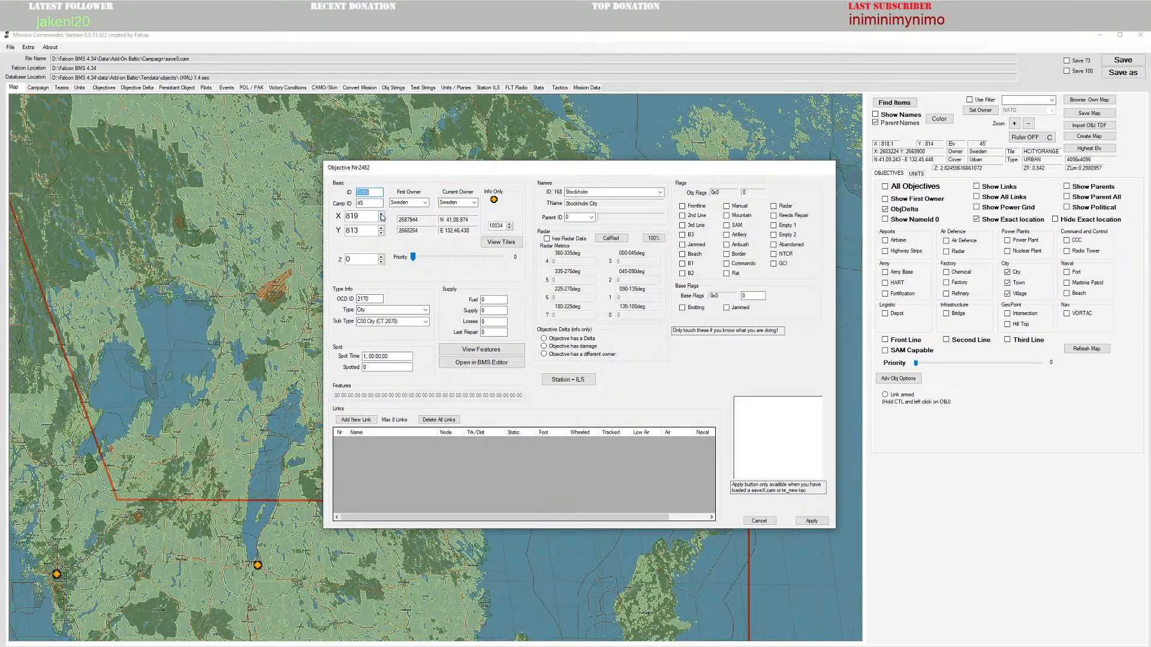
click(382, 214)
click(381, 233)
click(381, 233)
click(812, 520)
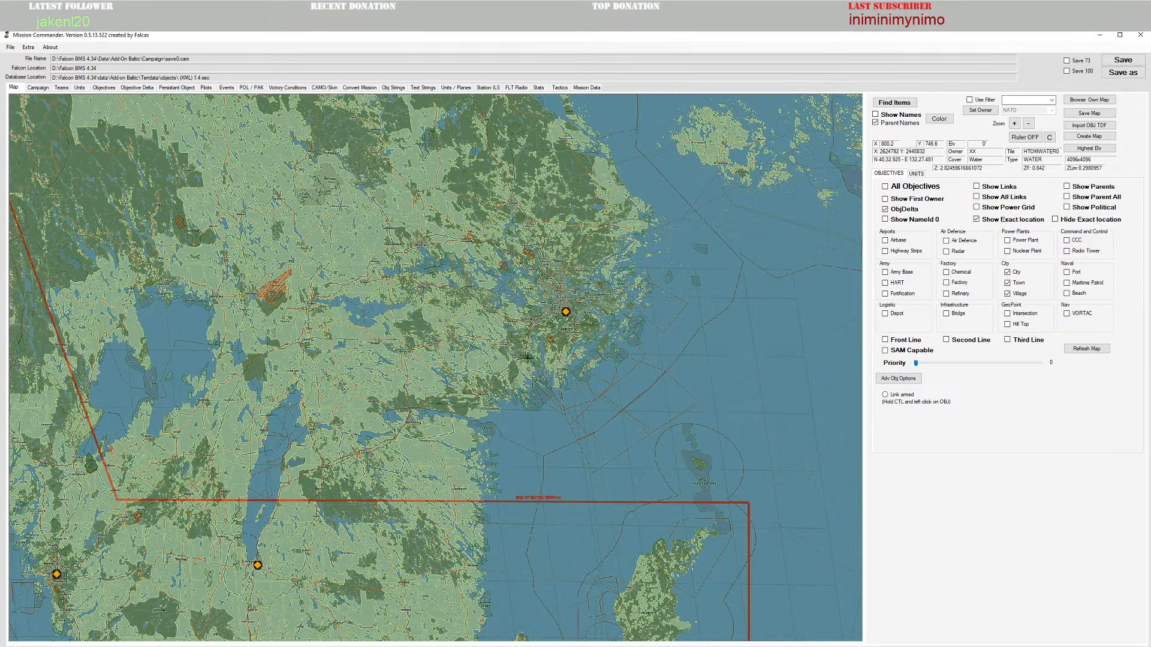
Step: View the Stockholm objective's features over the 5X5 tile image, briefly list all of them, and close the view
right_click(566, 312)
click(560, 289)
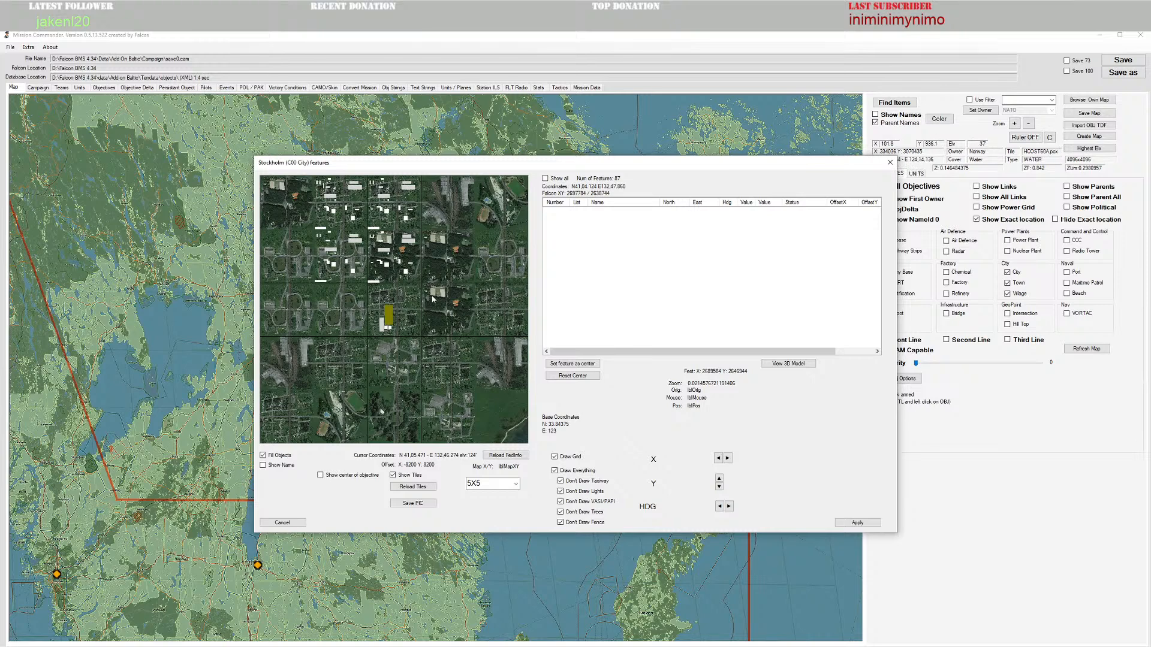
scroll(438, 293, up, 3)
scroll(438, 293, down, 2)
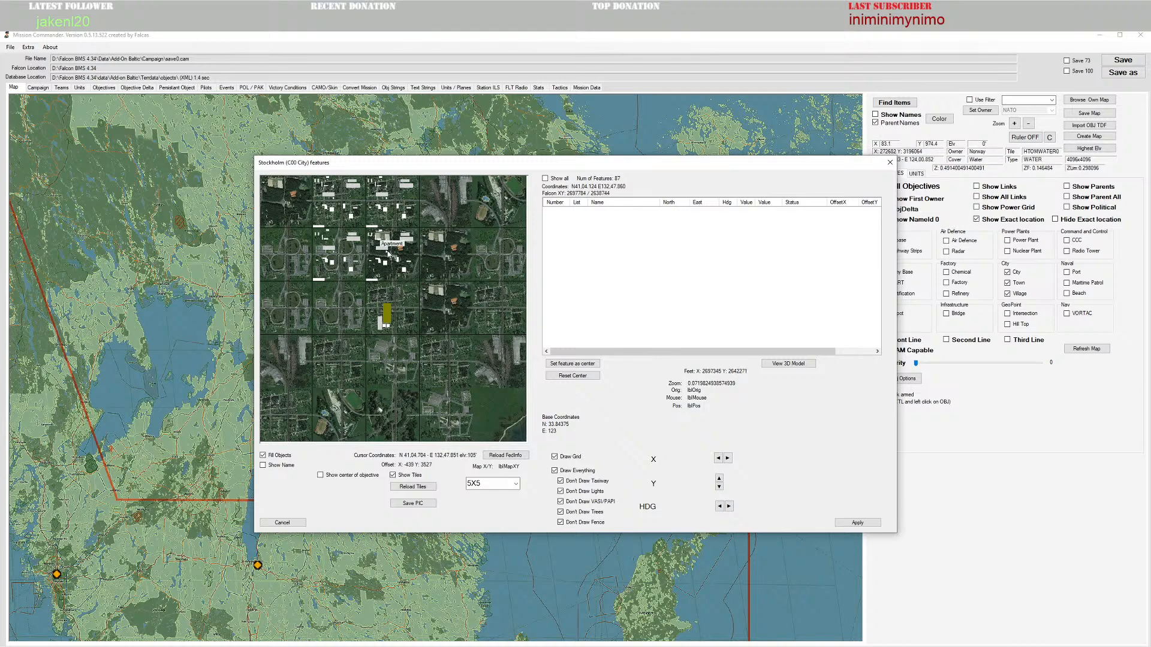
click(545, 178)
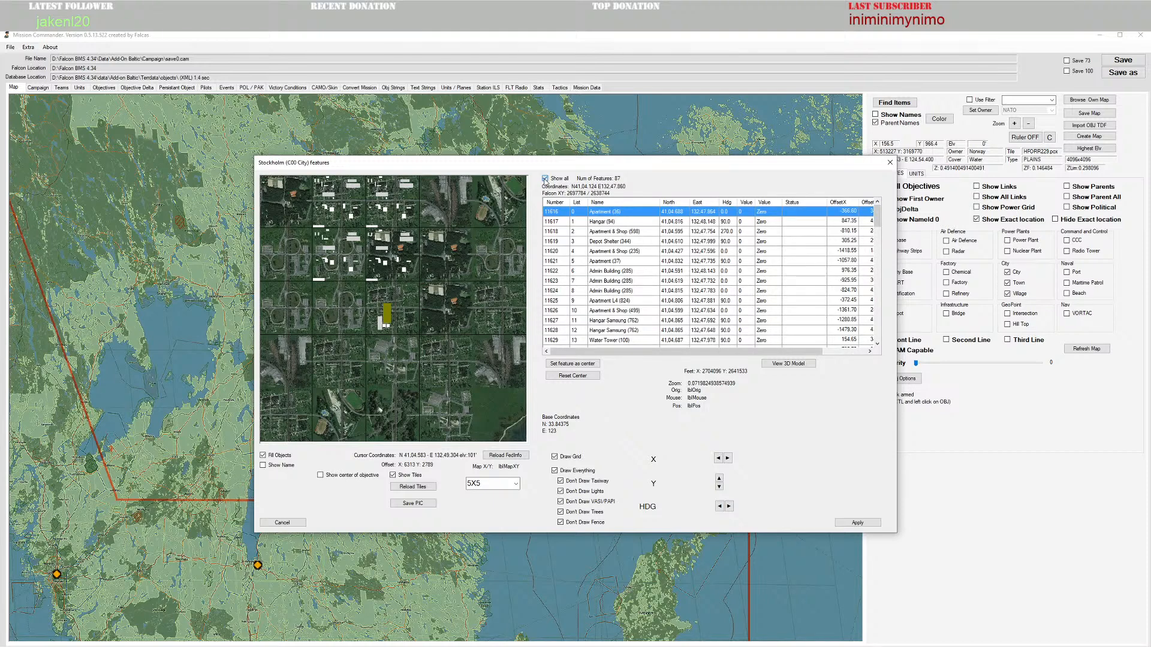
click(545, 178)
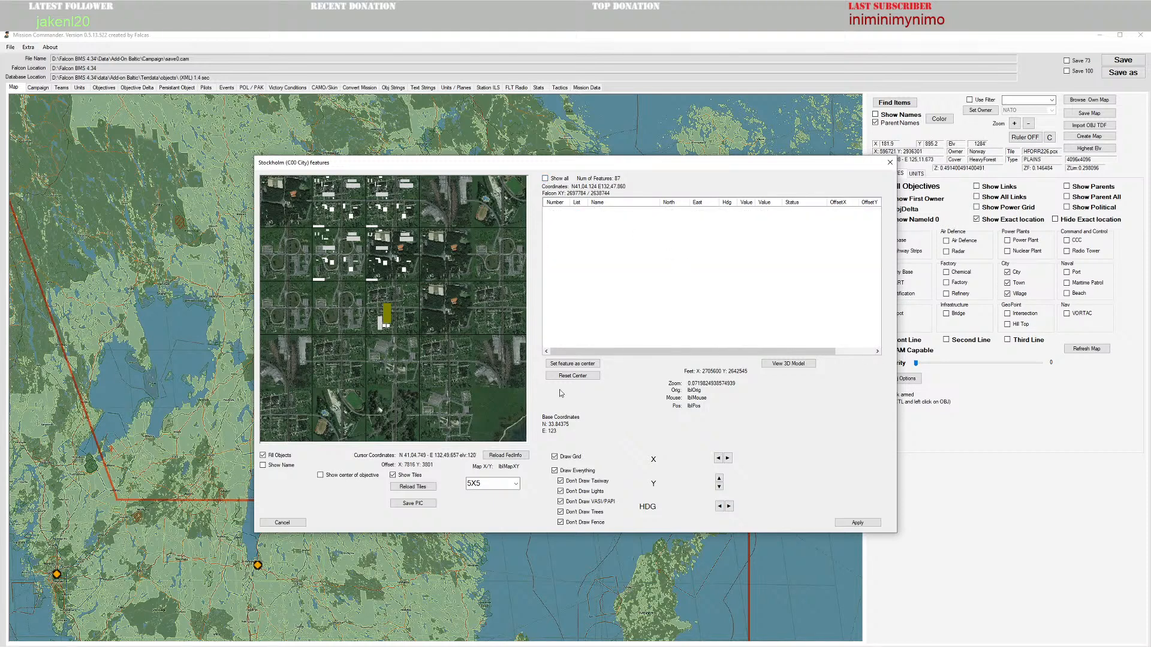
click(889, 162)
drag(603, 400, 592, 417)
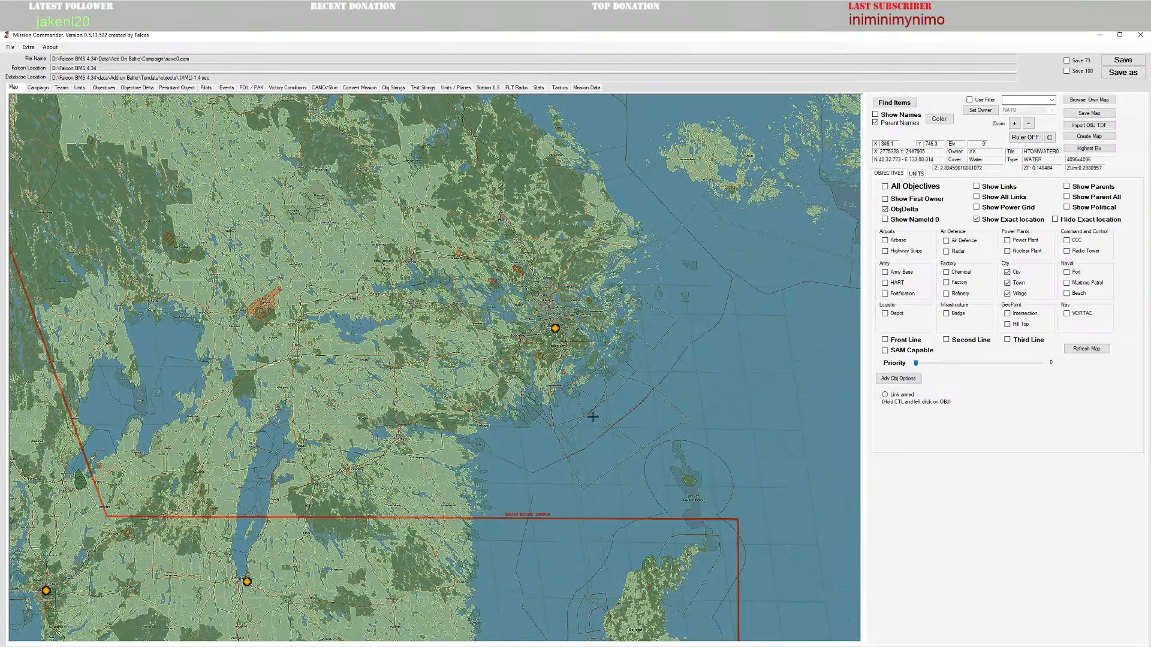
scroll(592, 417, up, 1)
mouse_move(567, 322)
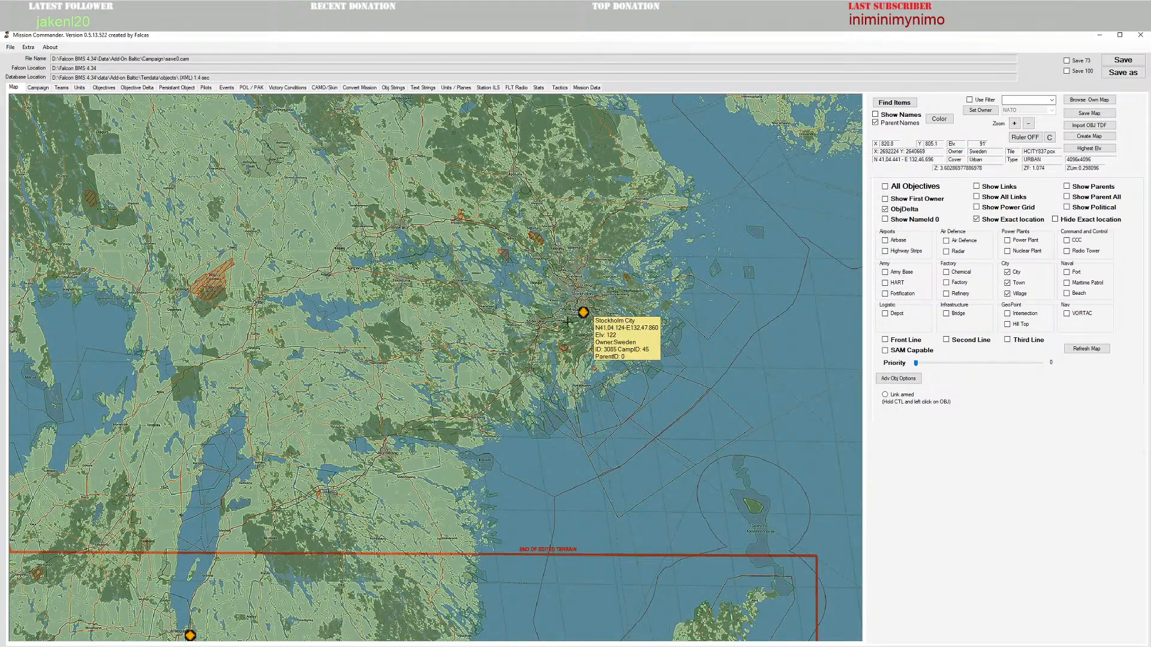
right_click(585, 316)
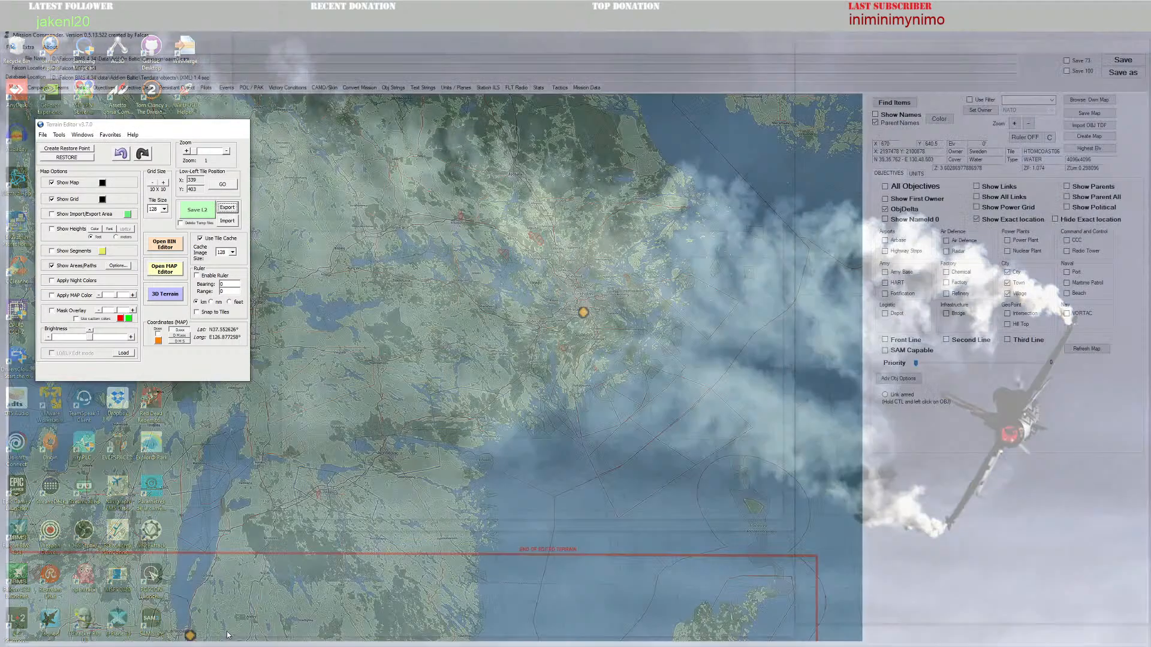
Step: Switch to the Terrain Editor and arrange its main and Theater Preview windows so both are reachable
click(229, 634)
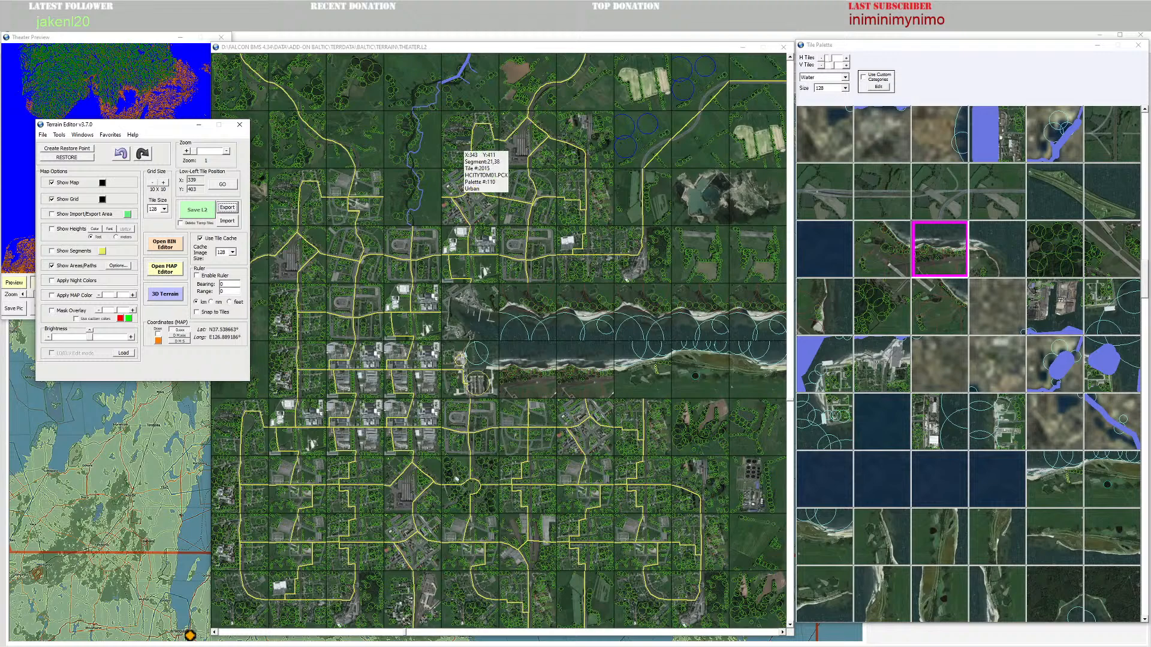
drag(160, 42, 162, 61)
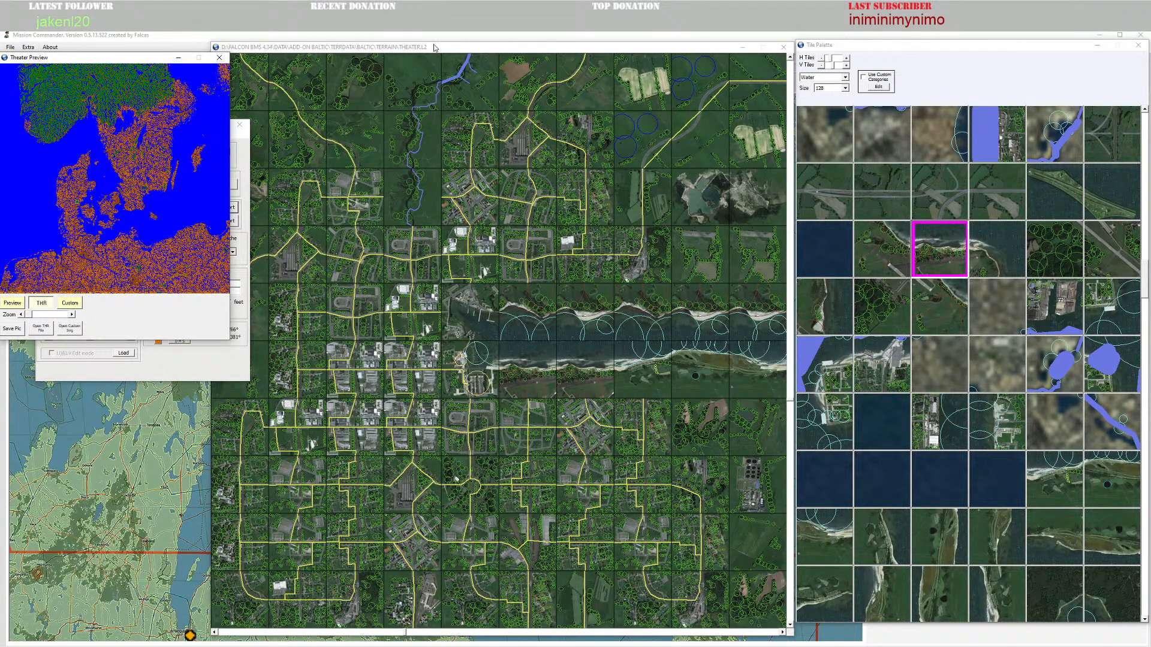
click(165, 375)
drag(161, 122, 130, 142)
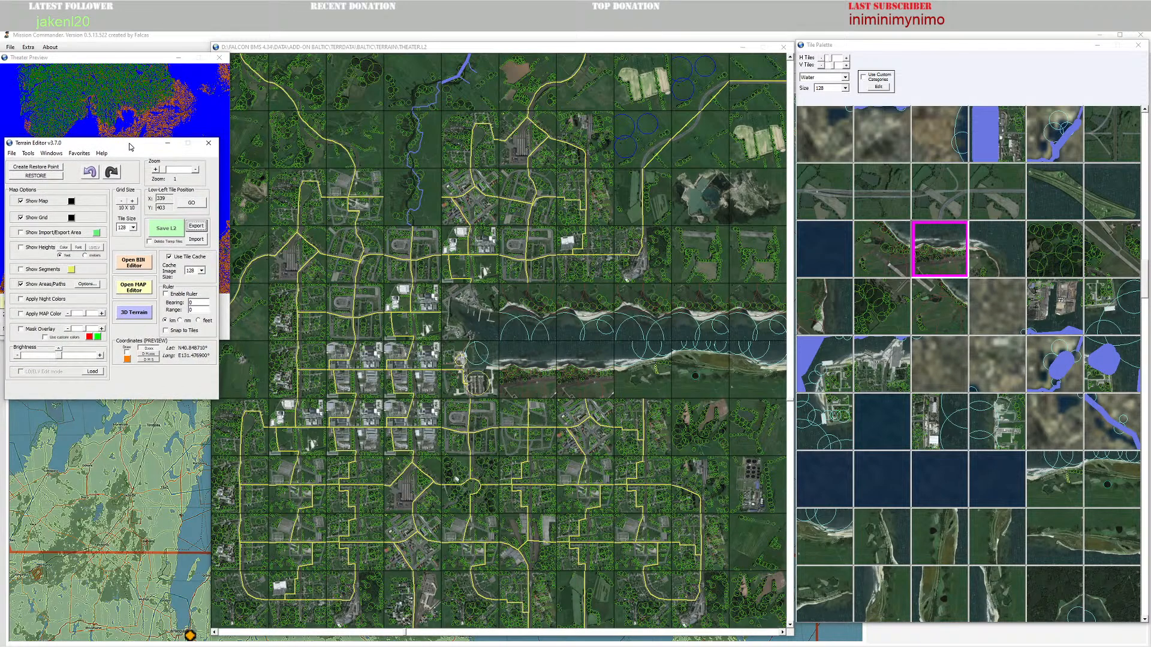
click(124, 65)
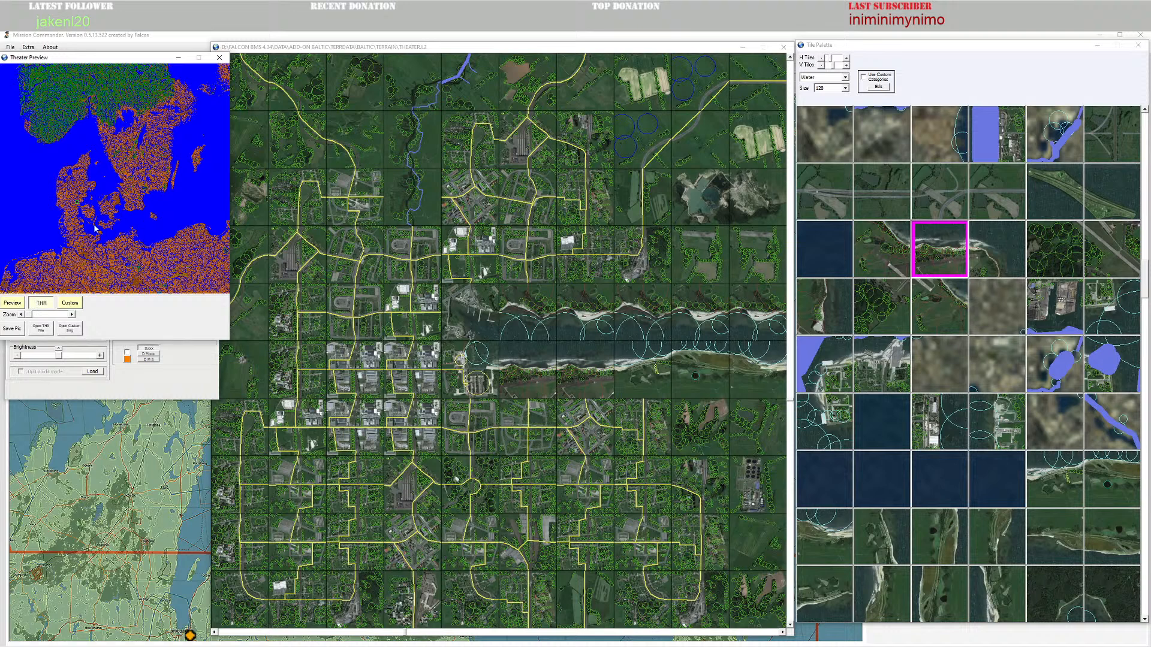
click(177, 380)
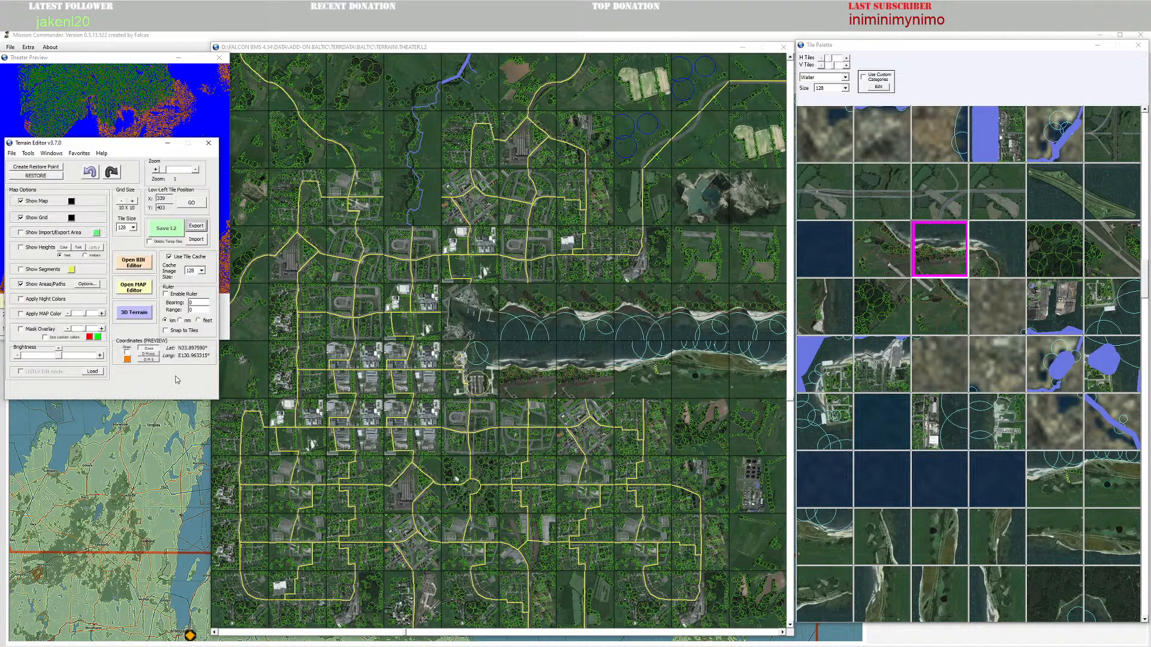
Step: Go to the low-left tile position X 804, Y 822 in the terrain map
double_click(162, 199)
text(822)
click(198, 204)
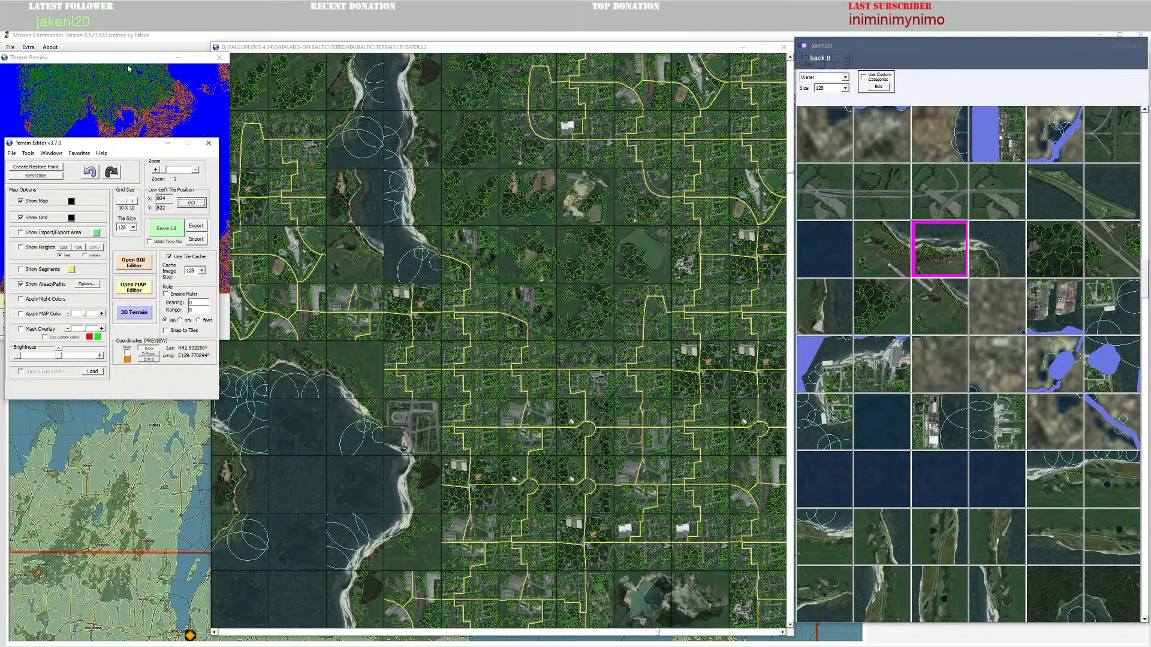
Step: Go to tile position X 822, Y 804 and shift the terrain map so that tile lies inside the visible grid
double_click(166, 199)
text(822)
click(191, 202)
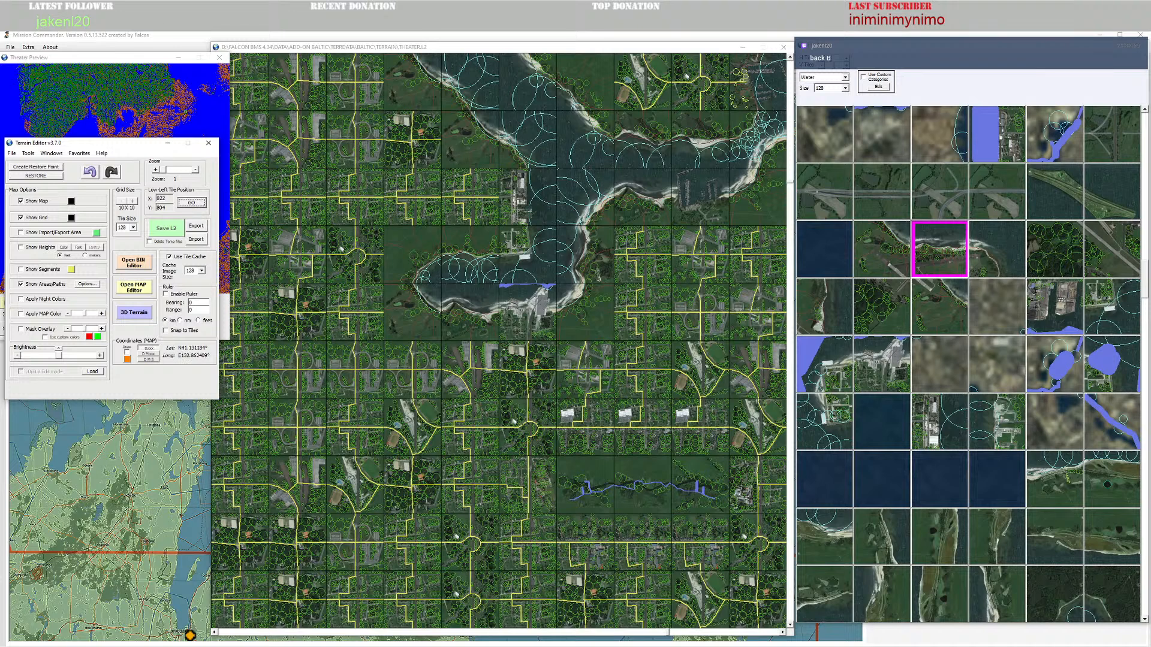
mouse_move(584, 410)
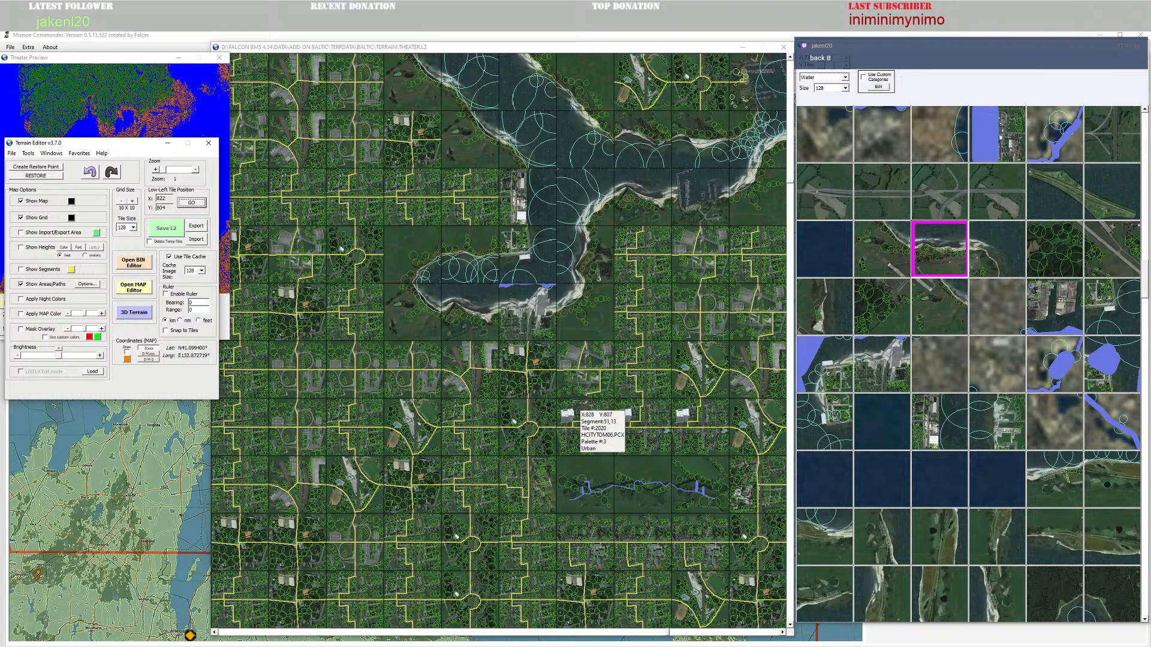
click(214, 634)
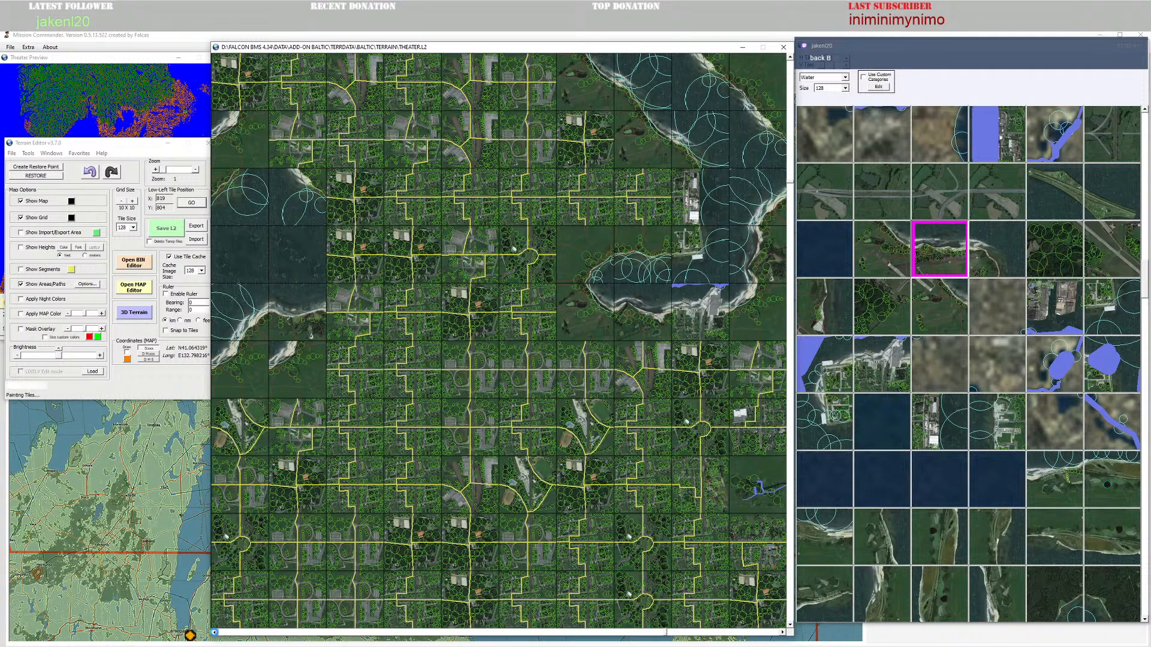
scroll(437, 466, down, 2)
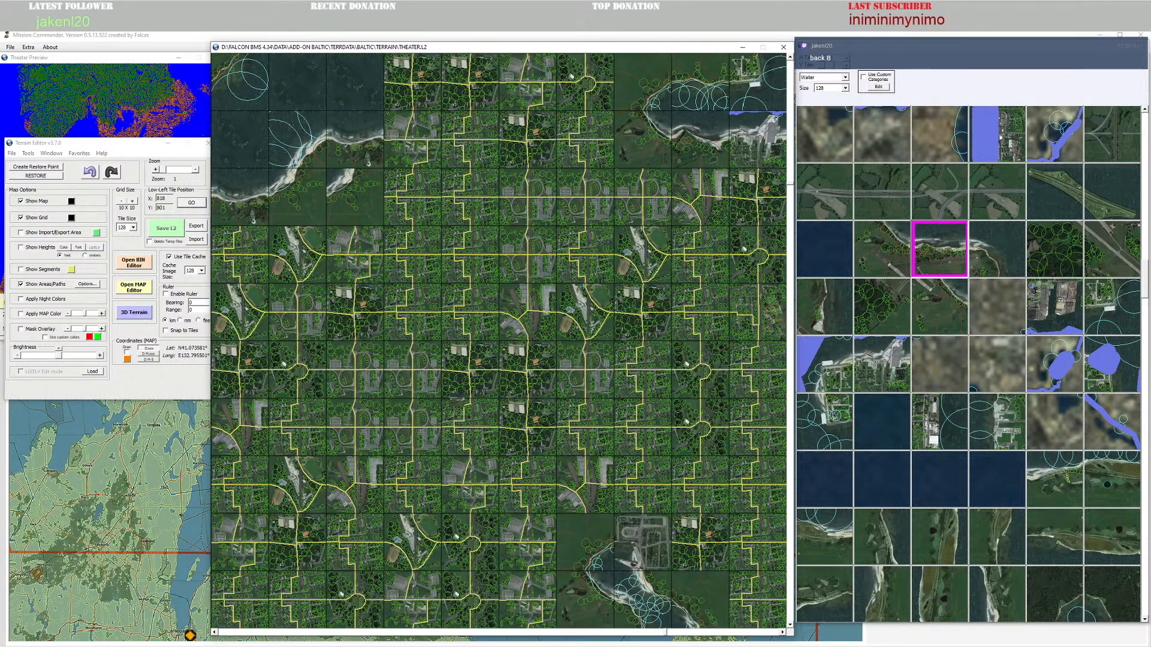
Step: Hide the areas and paths to examine the bare terrain tiles, and show them again
click(21, 285)
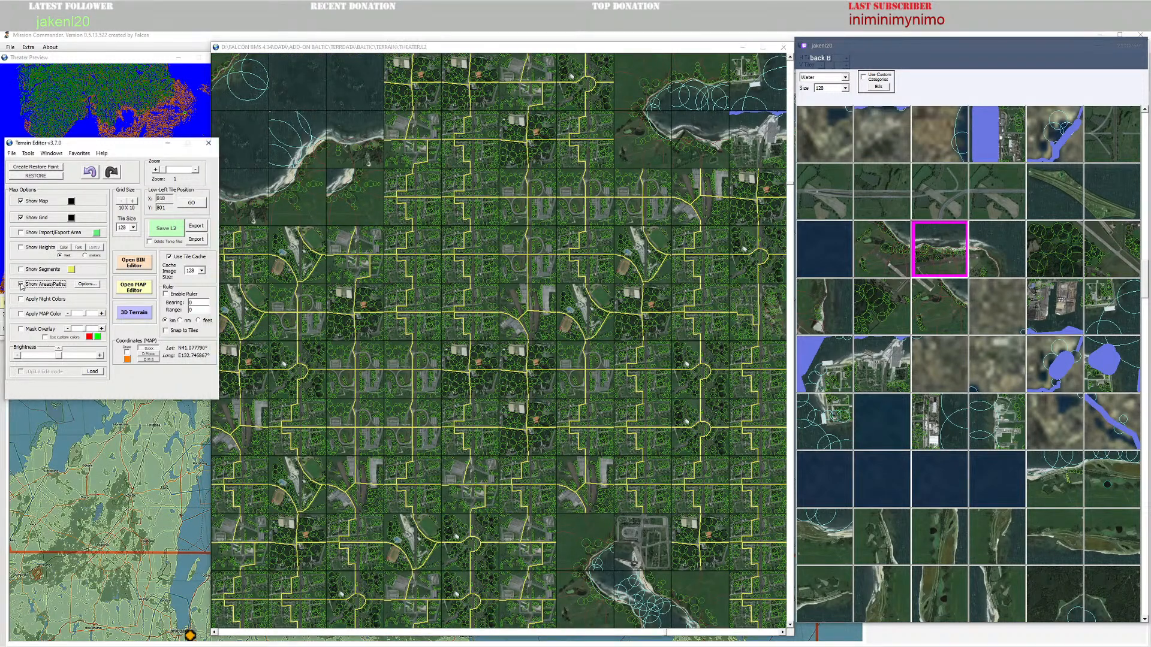
click(21, 285)
click(21, 285)
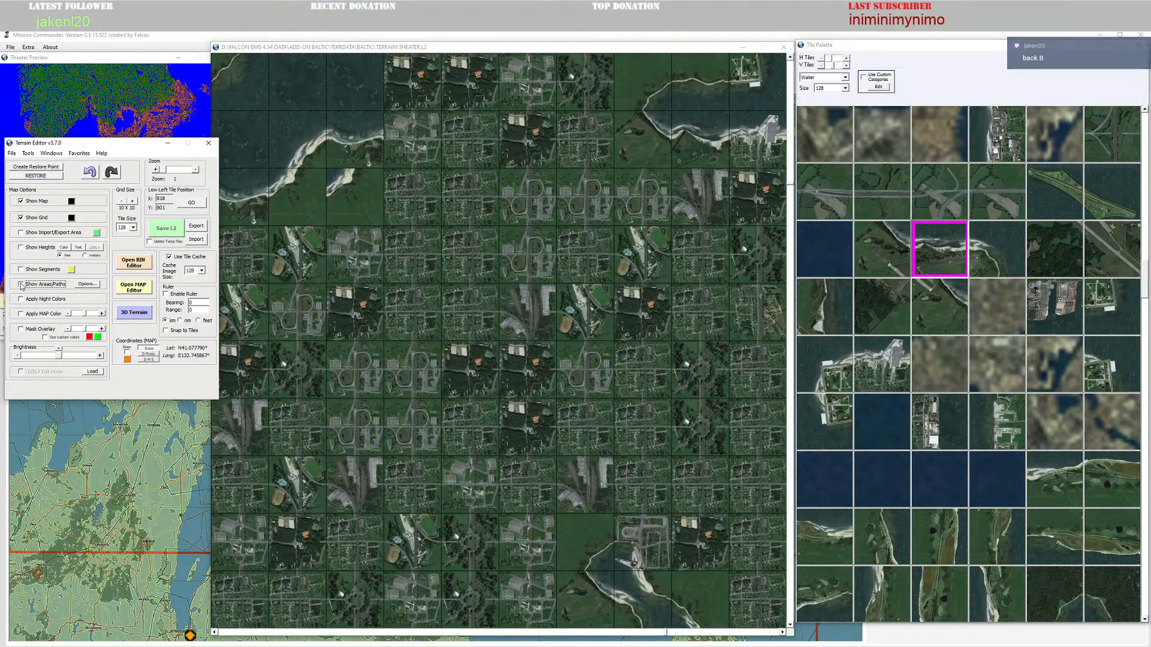
click(21, 285)
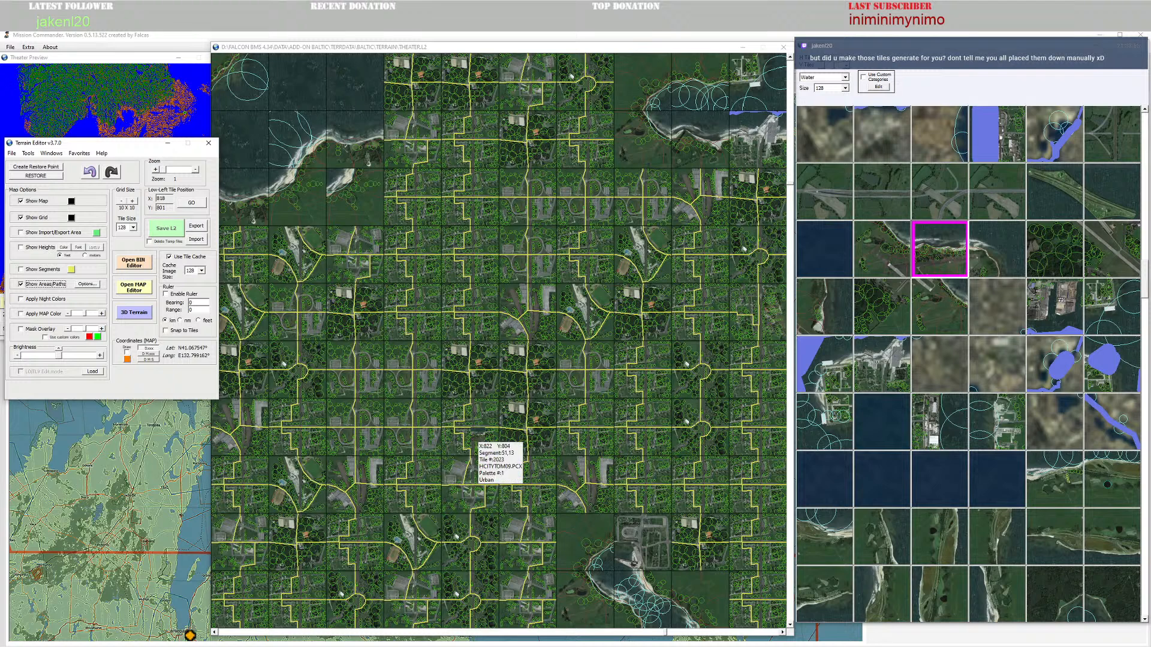
Step: Switch to Mission Commander, examine the Stockholm objective's features over the 5X5 tile image, and close the features view
click(297, 646)
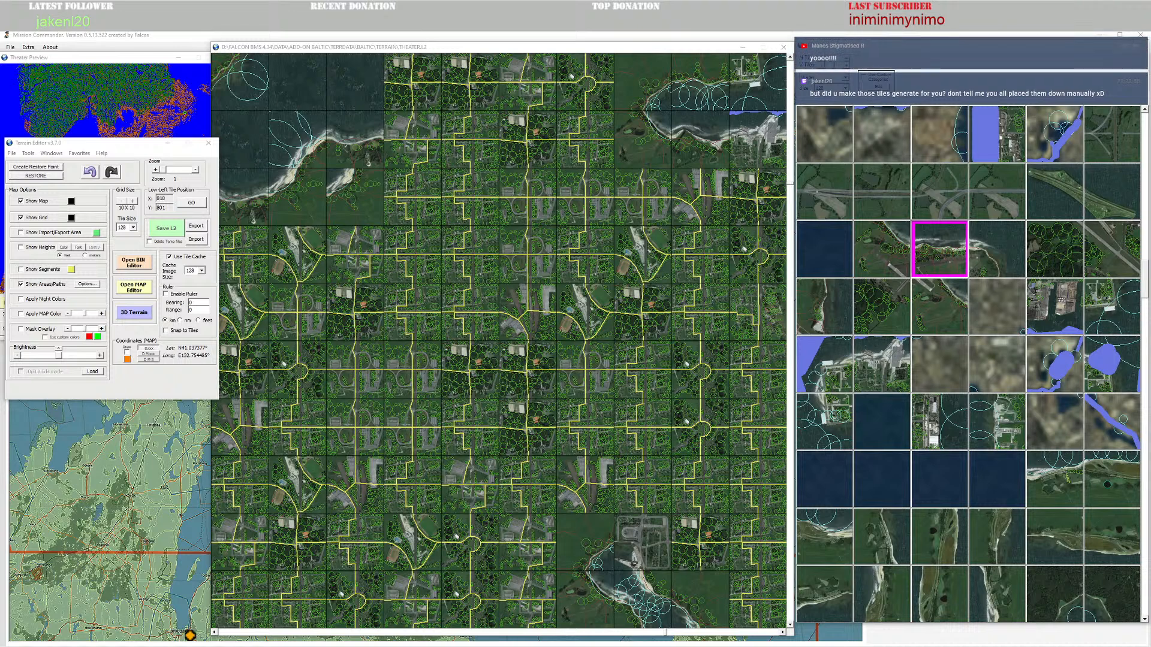
mouse_move(384, 646)
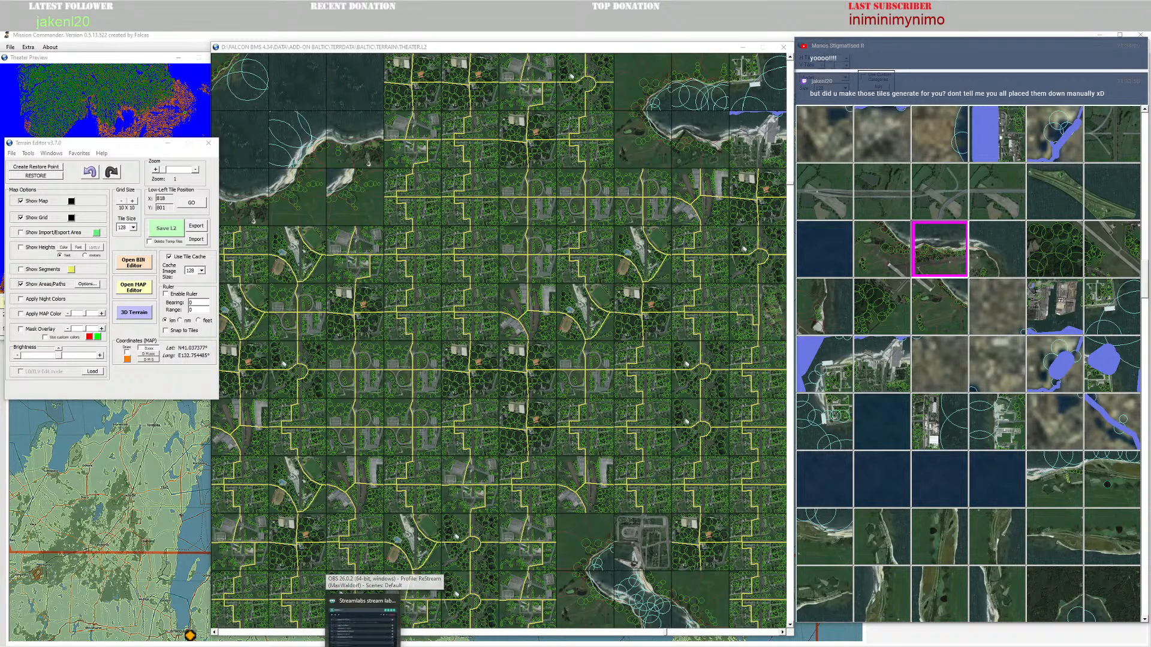
mouse_move(340, 646)
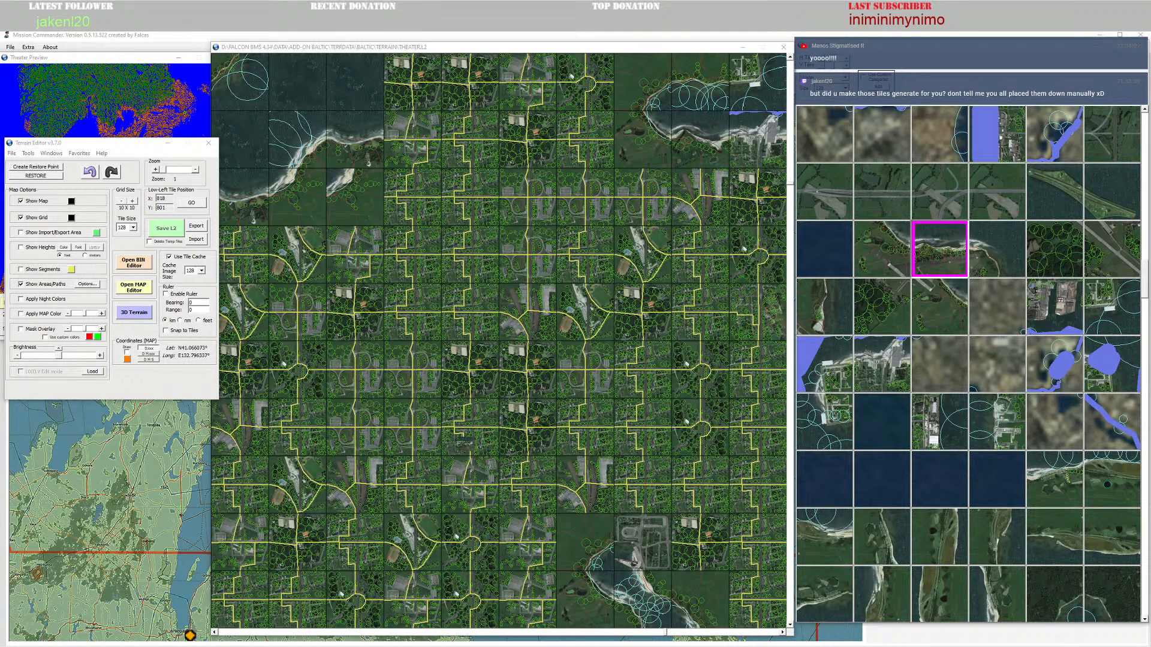
mouse_move(465, 443)
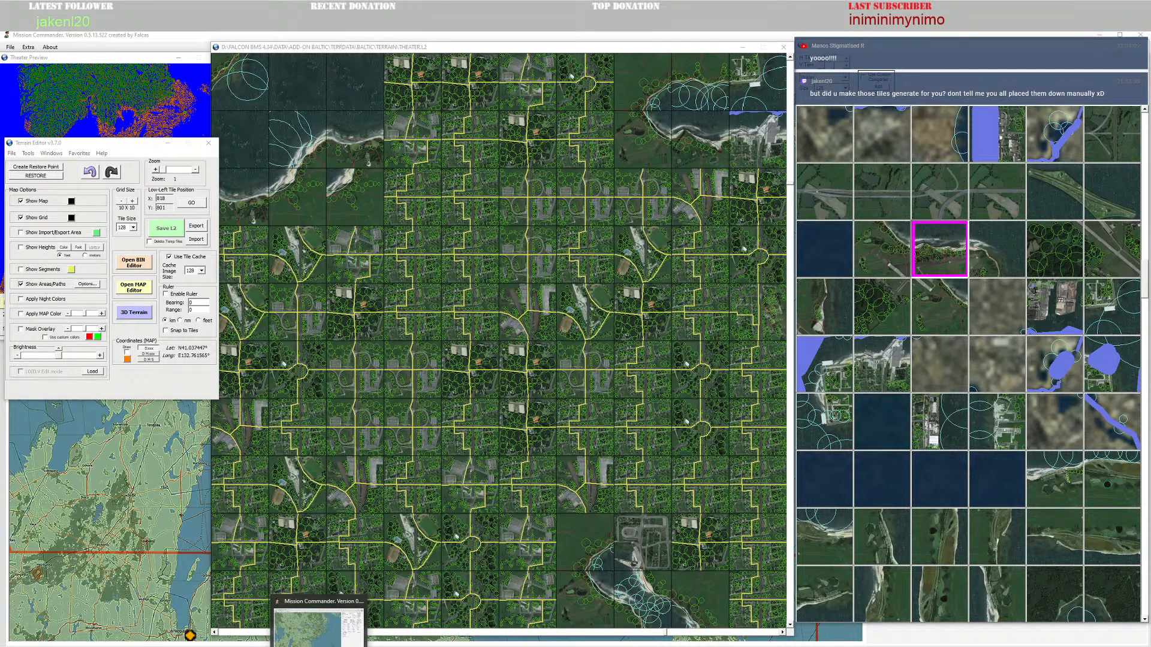
click(324, 645)
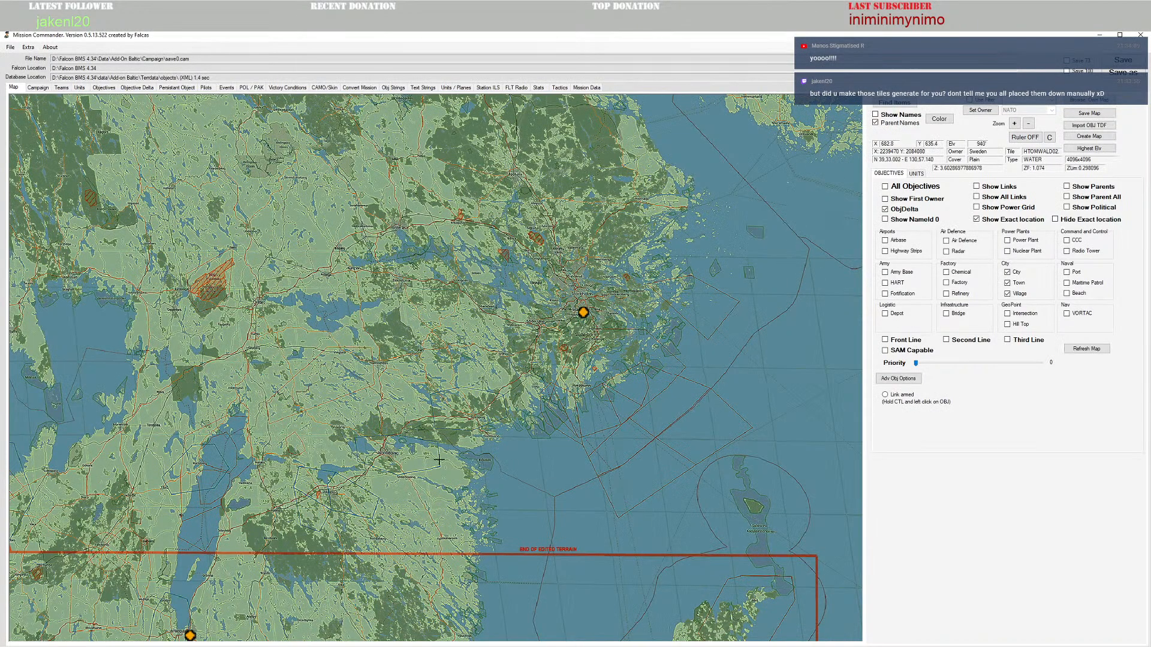
right_click(583, 312)
click(576, 287)
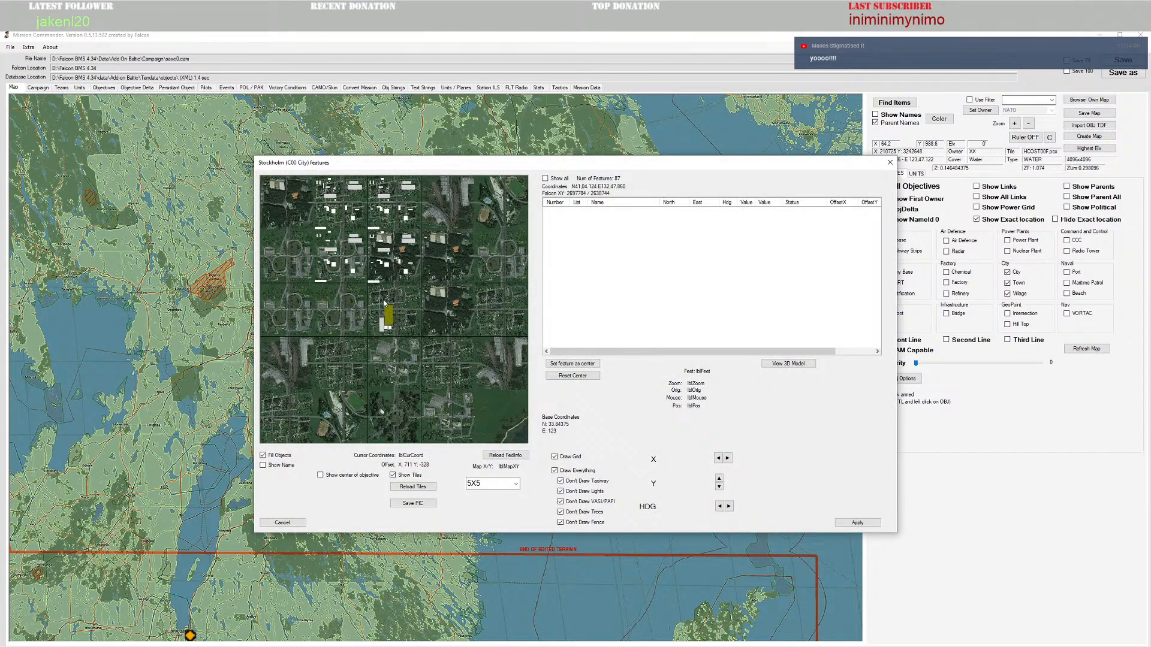
click(857, 523)
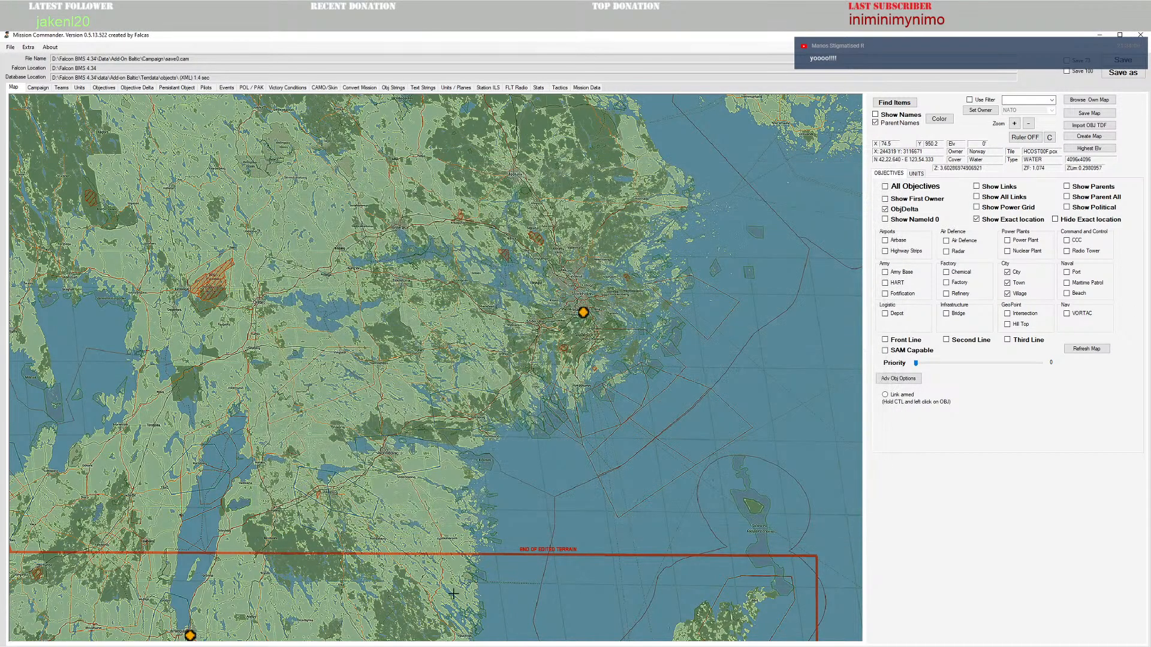
Step: Switch to the Terrain Editor and replace the tile at X 822, Y 804 with the Urban tile HCITYORANGE
mouse_move(297, 646)
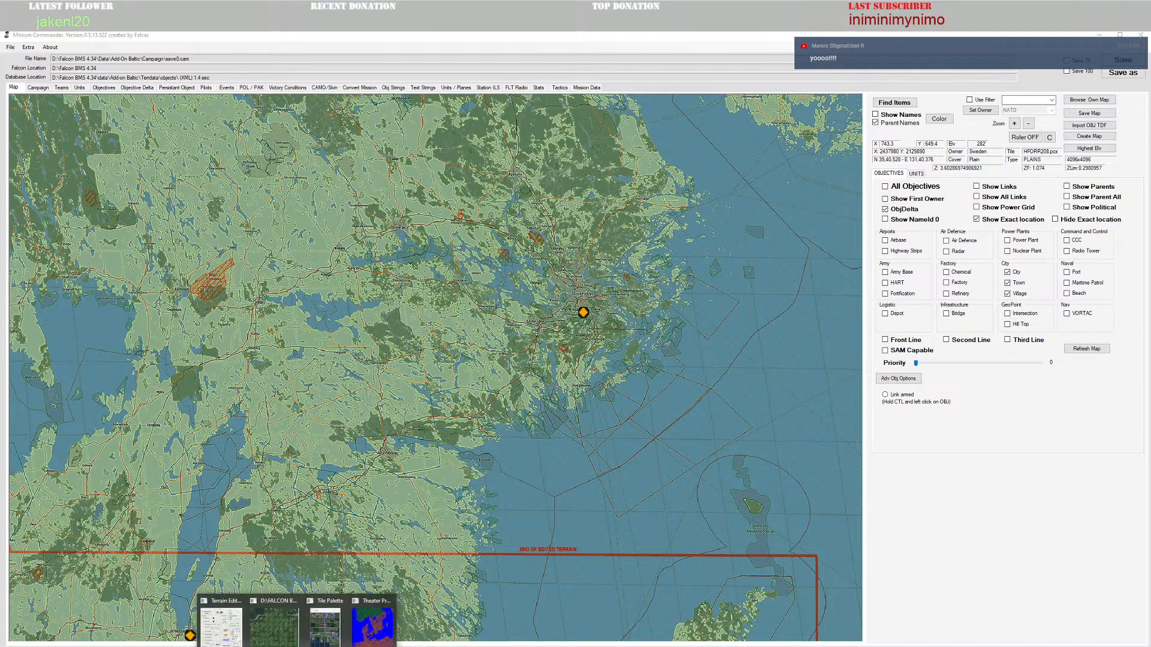
click(240, 621)
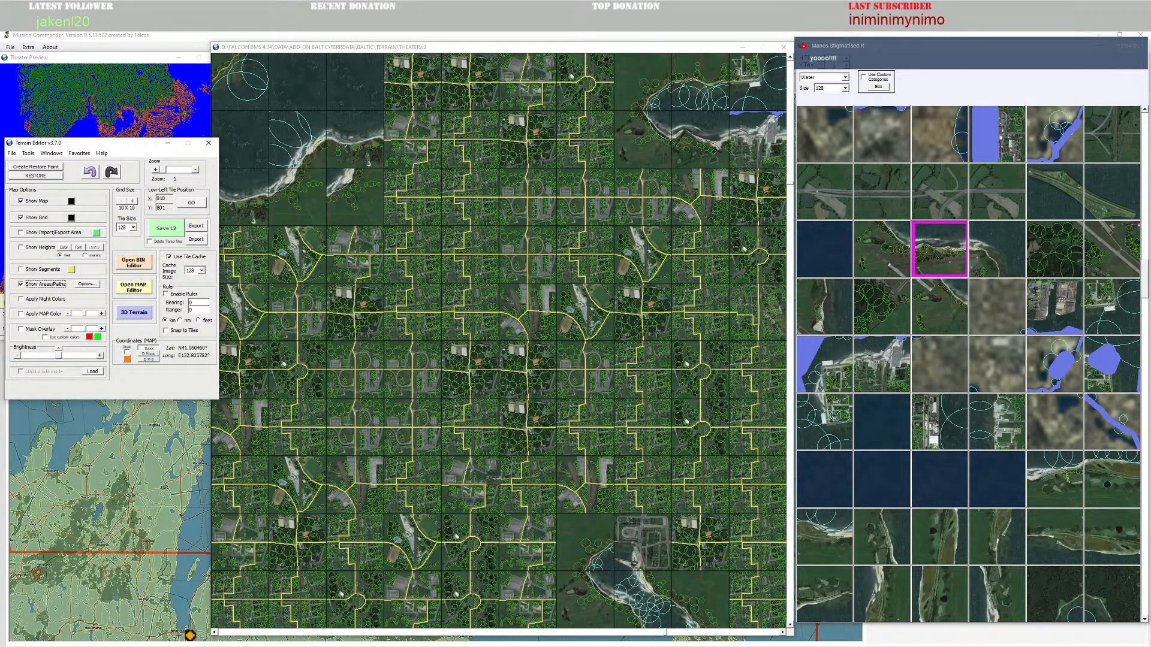
right_click(476, 482)
click(502, 503)
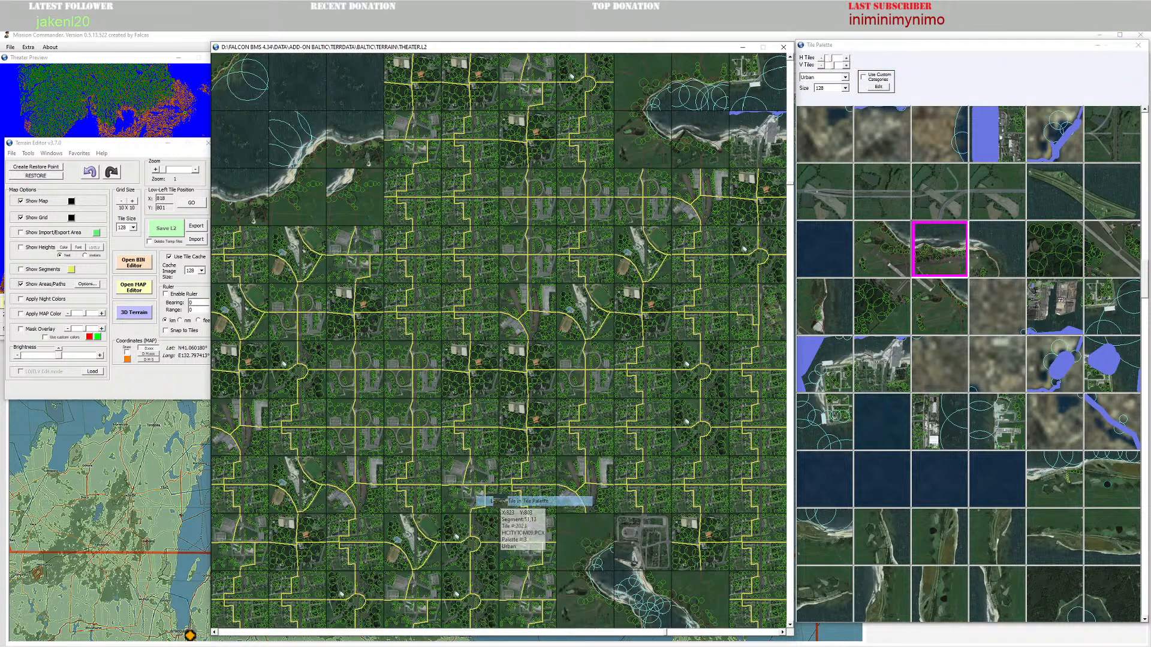
scroll(1125, 278, up, 2)
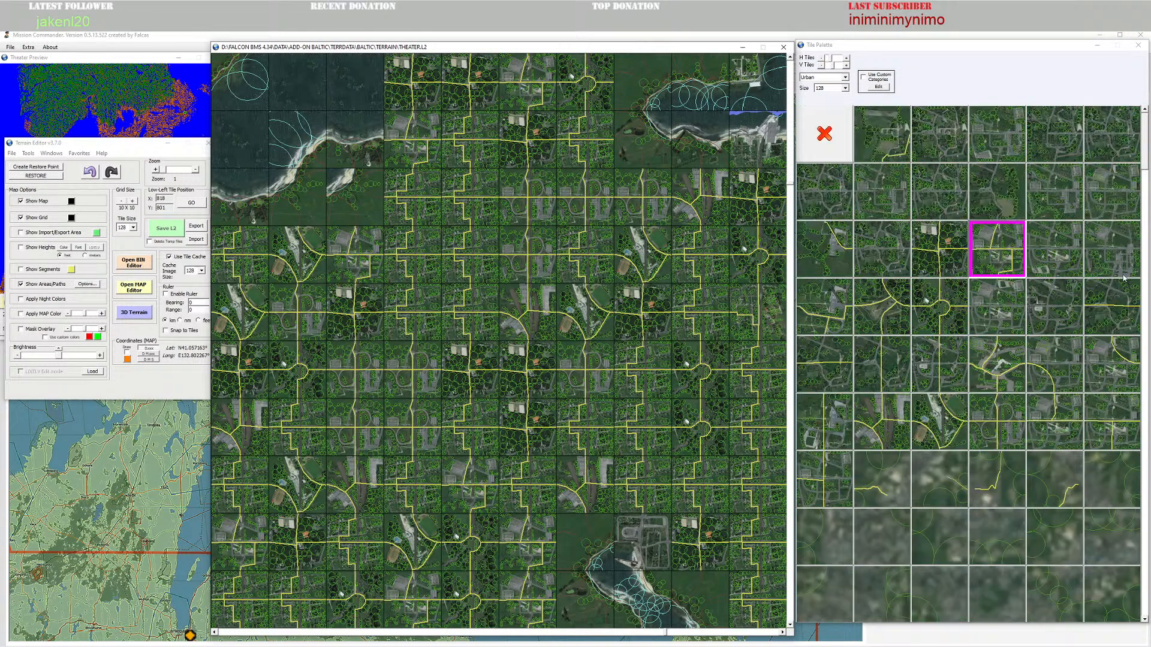
scroll(1109, 336, down, 6)
scroll(1098, 453, down, 5)
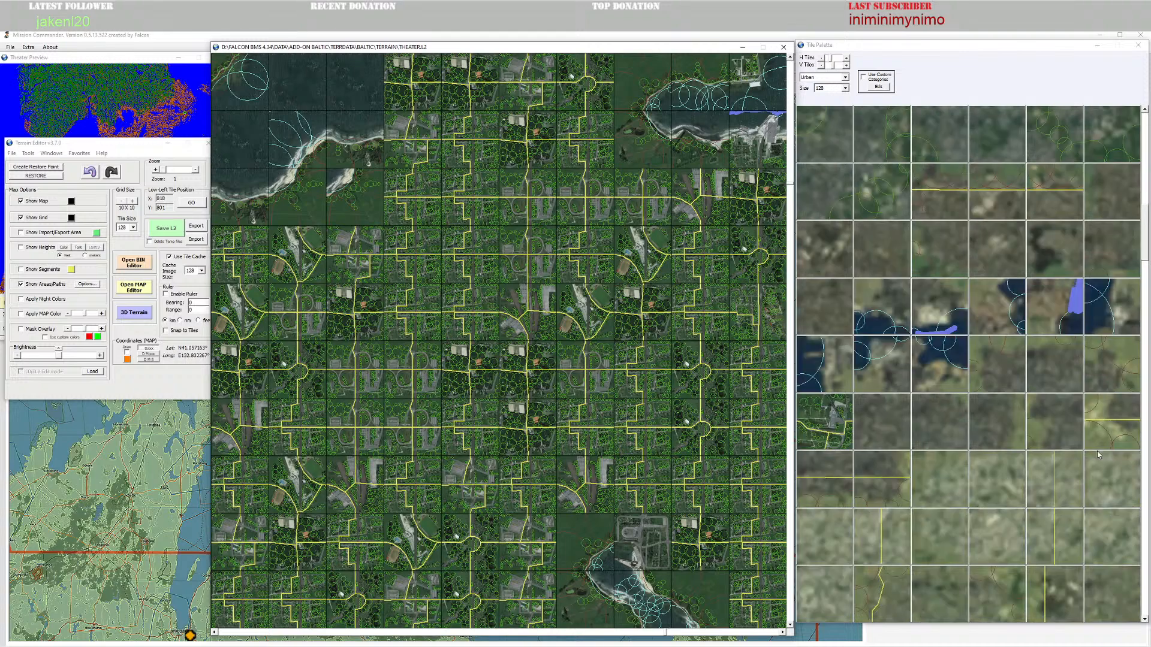
scroll(1096, 455, down, 2)
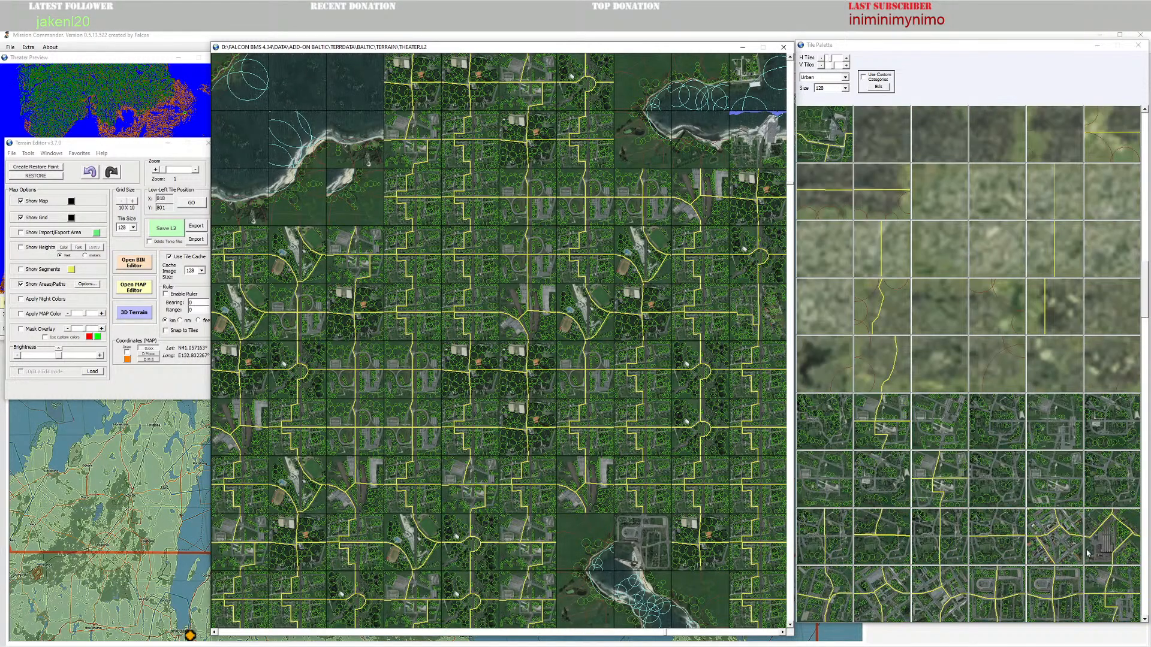
click(1112, 537)
click(474, 444)
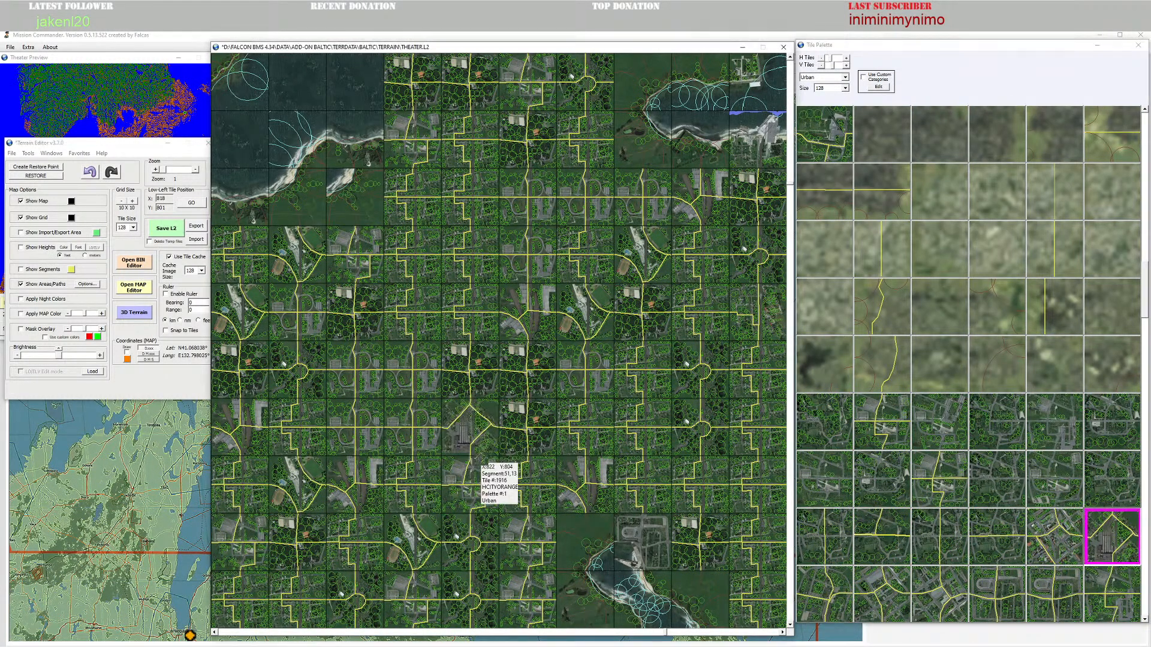
Step: Fill the 2 by 2 block at X 821–822, Y 805–806 with the dense Urban tile of large white buildings
scroll(1071, 534, down, 2)
scroll(1071, 534, down, 10)
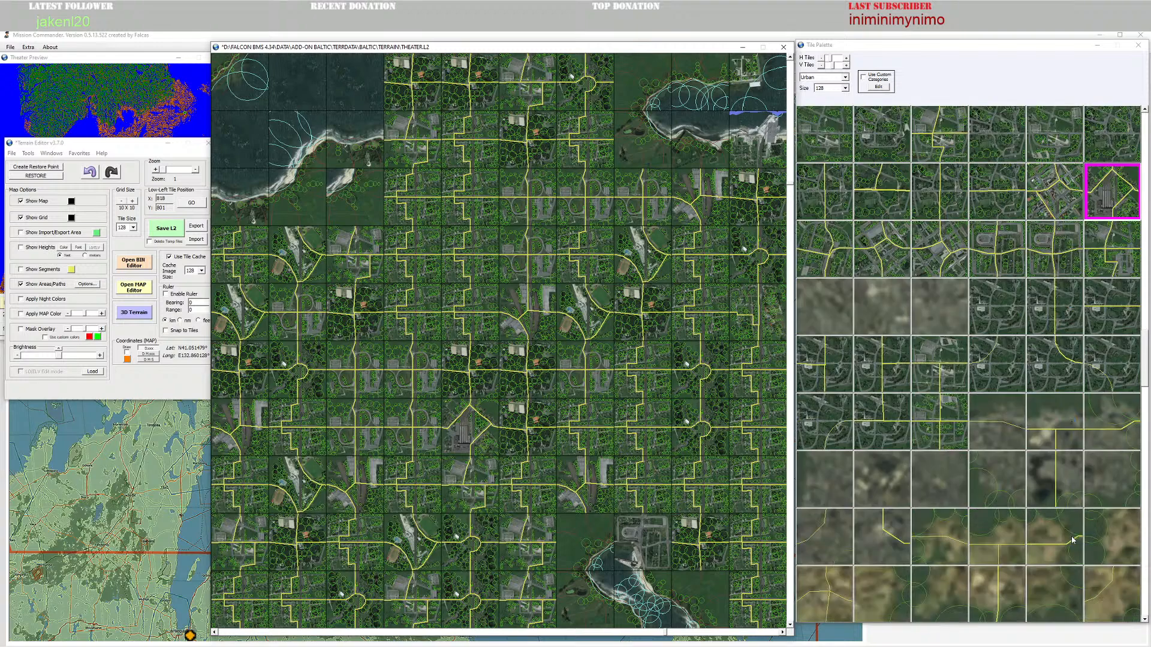
scroll(1073, 542, down, 8)
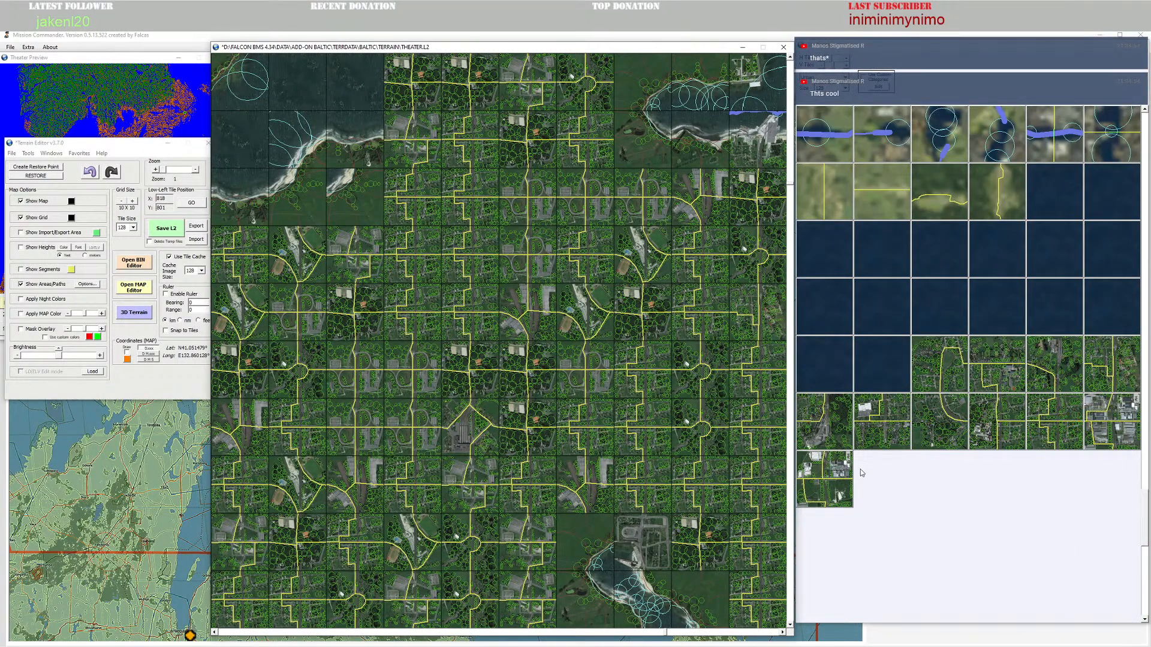
click(1112, 423)
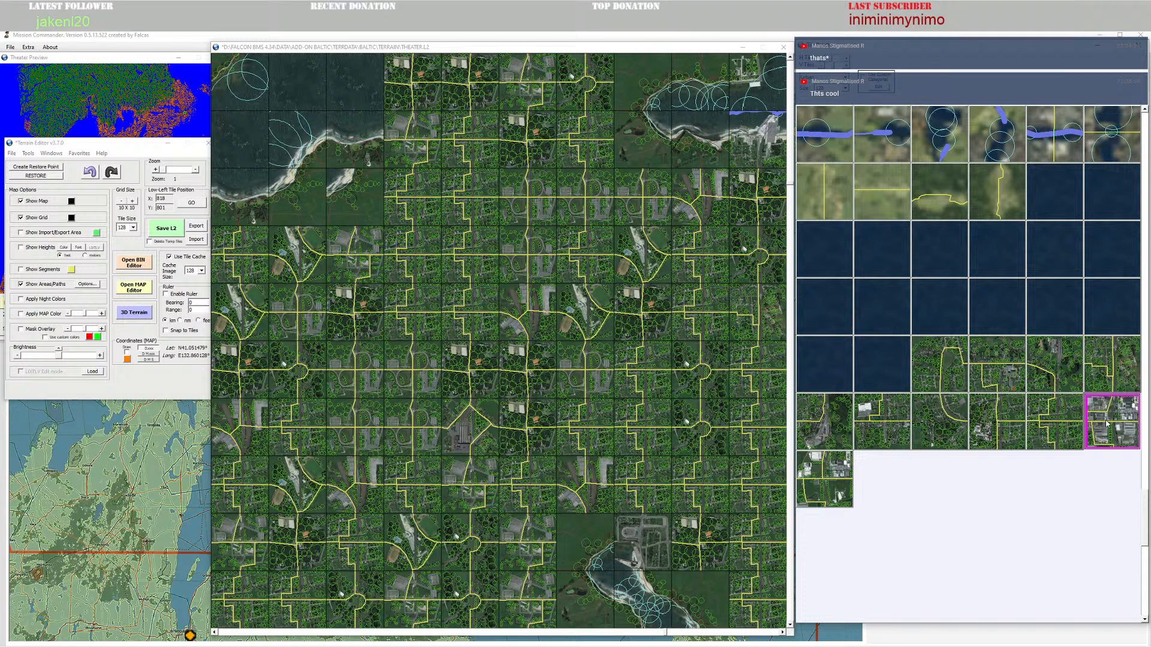
click(478, 369)
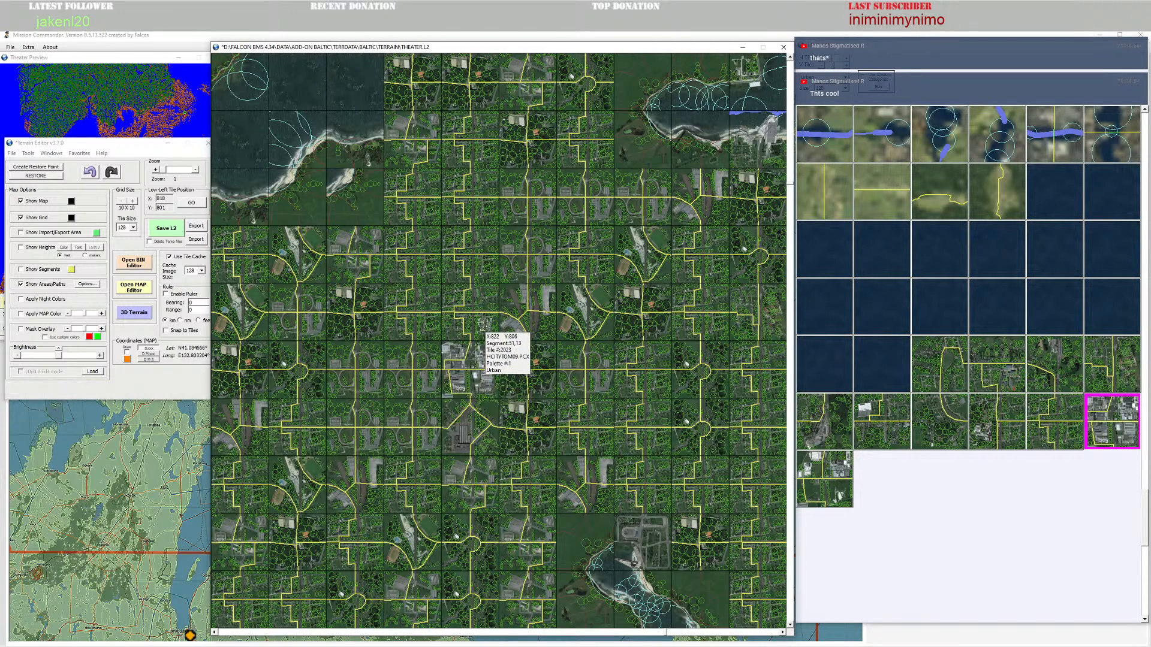
click(482, 324)
click(415, 318)
click(412, 363)
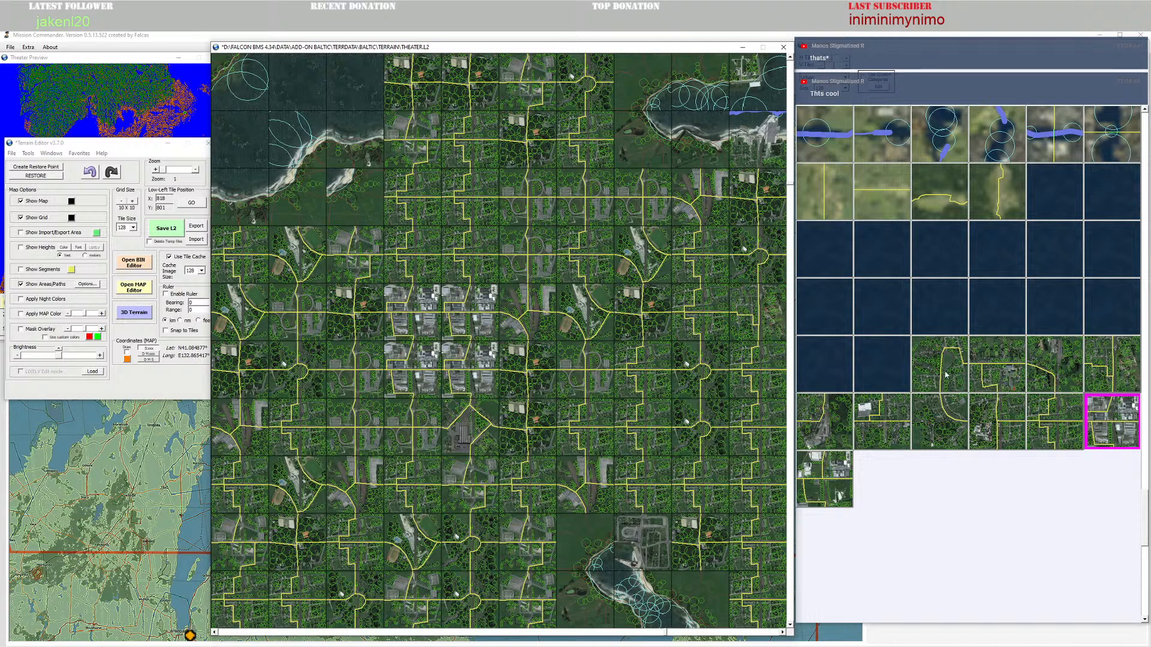
Step: Place the wooded residential Urban tile with crossing roads at X 821, Y 808, beside the coast
click(1006, 422)
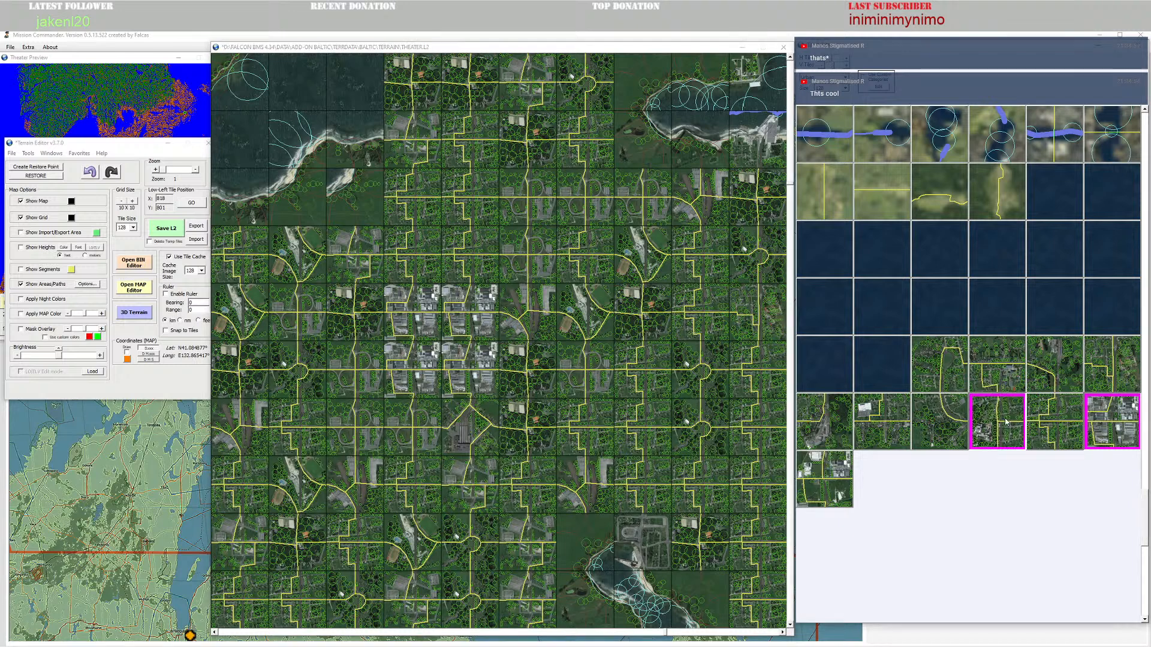
click(410, 201)
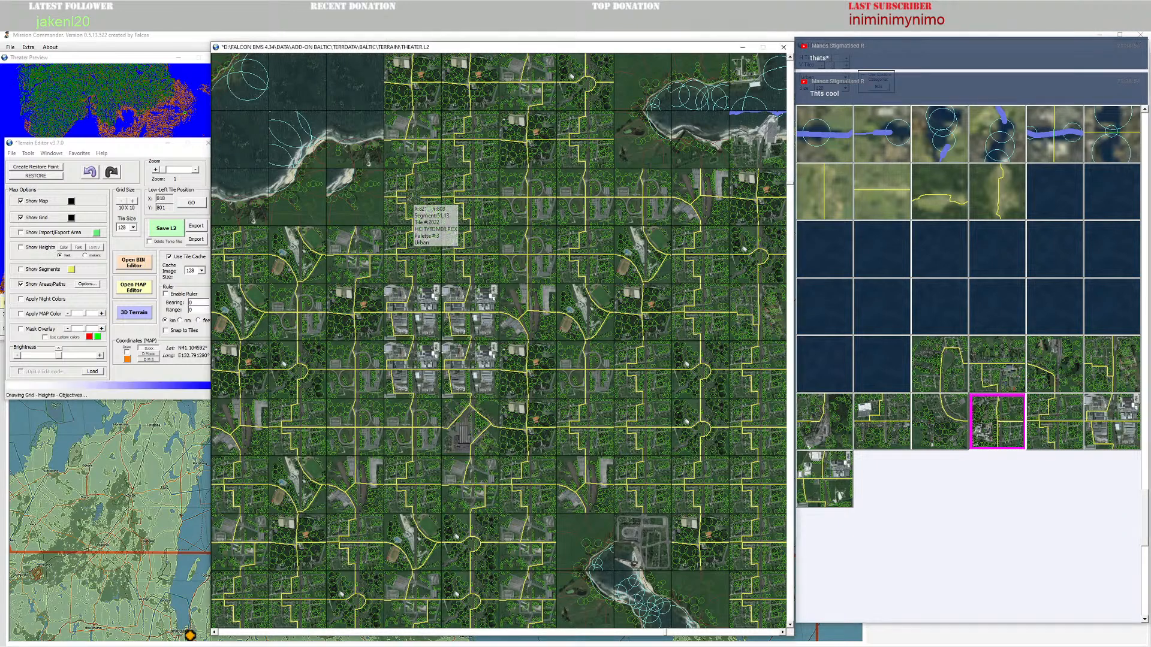
click(413, 197)
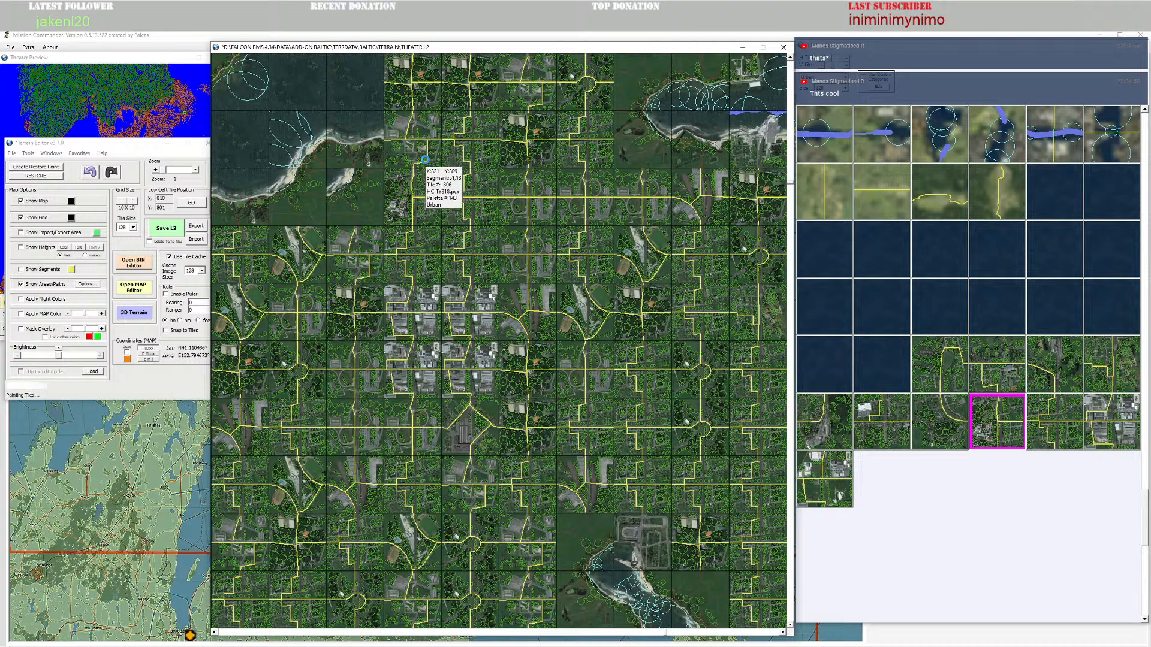
Step: Locate the neighbouring coast tile in the Water category and place coastline-end tile #12 at X 821, Y 809
scroll(425, 159, up, 3)
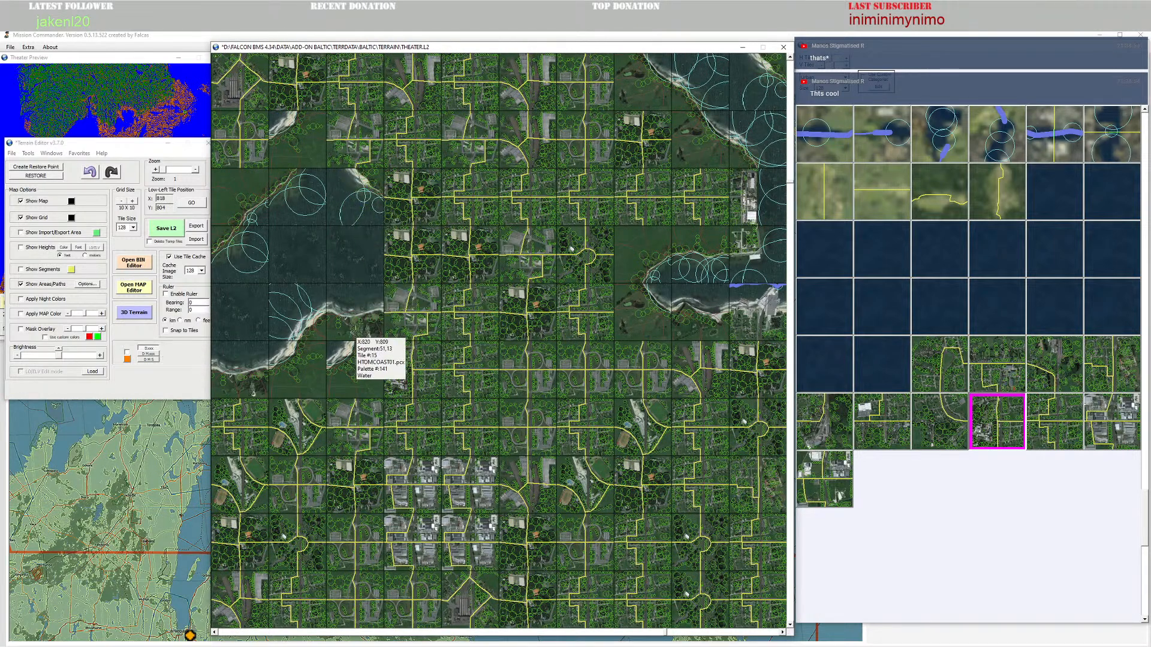
right_click(358, 318)
click(387, 337)
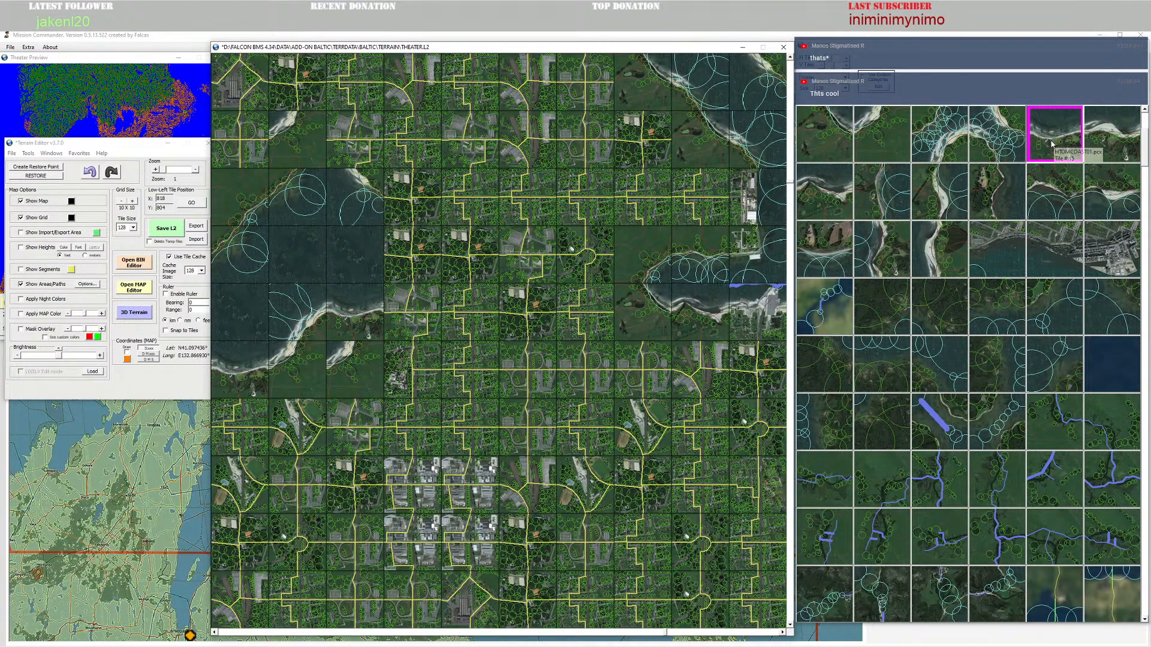
scroll(906, 171, up, 1)
click(889, 202)
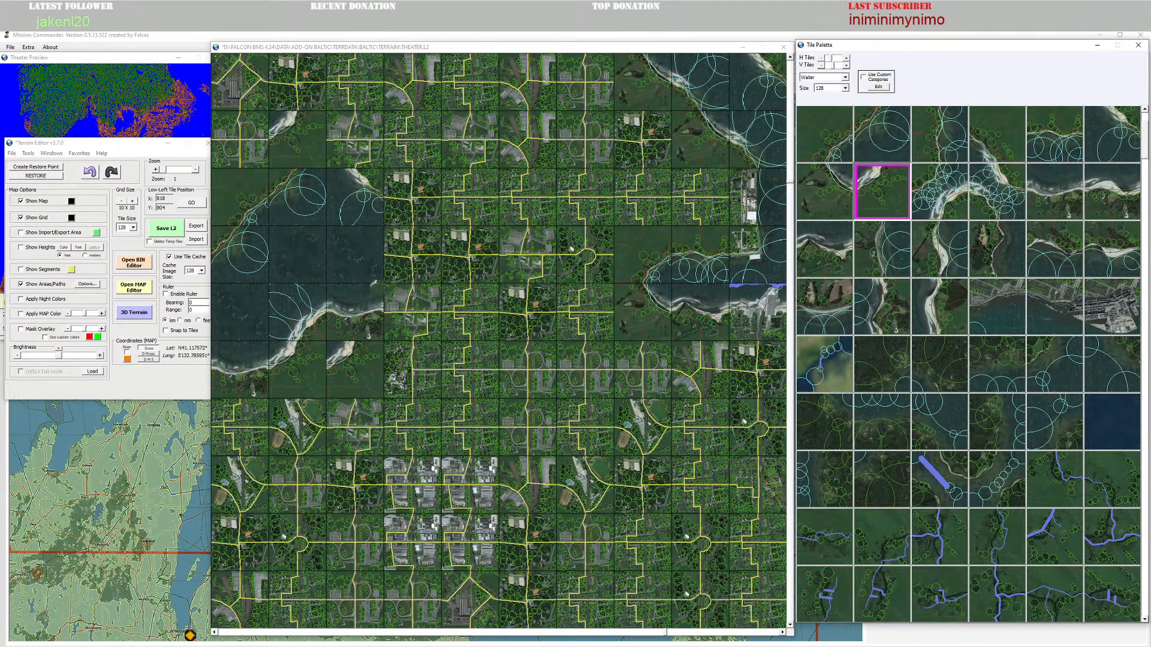
click(400, 296)
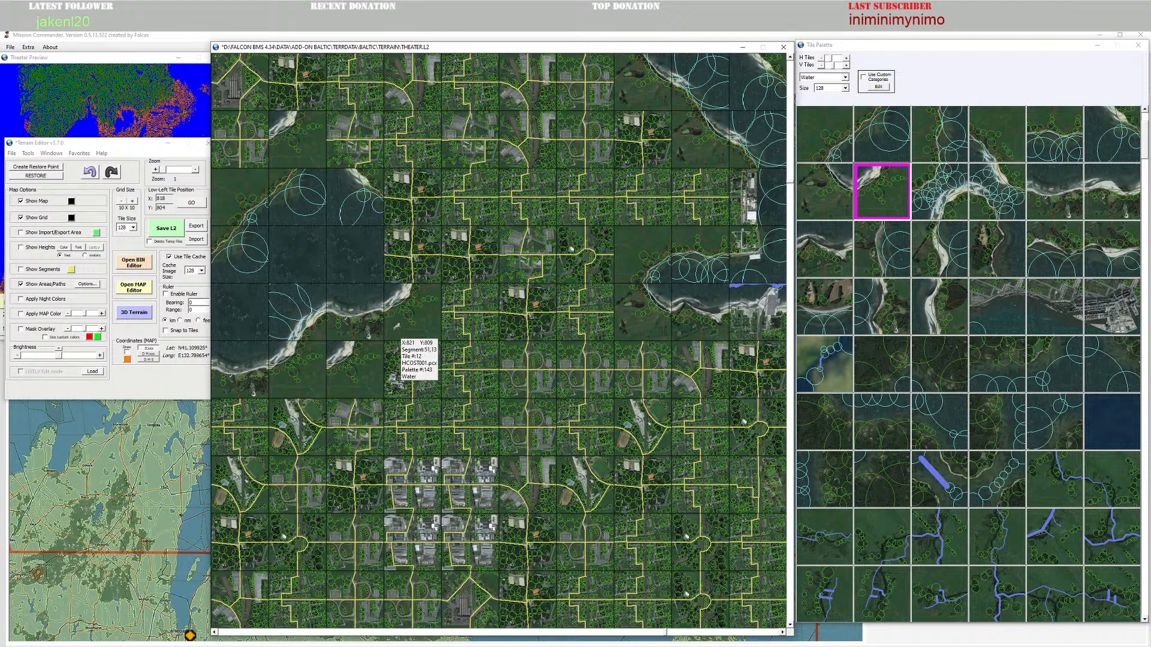
Step: Continue the bay's eastern shore with the west-facing straight coast tile at X 821, Y 810 and the southwest-corner coast tile at X 821, Y 811
scroll(956, 267, up, 1)
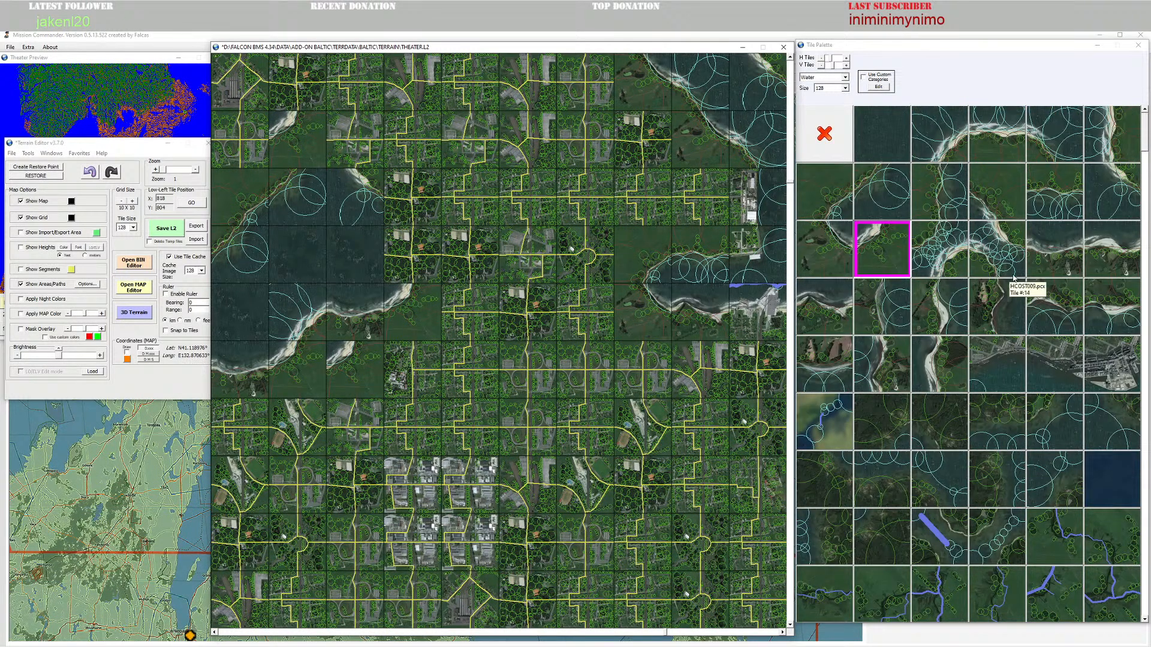
click(1114, 150)
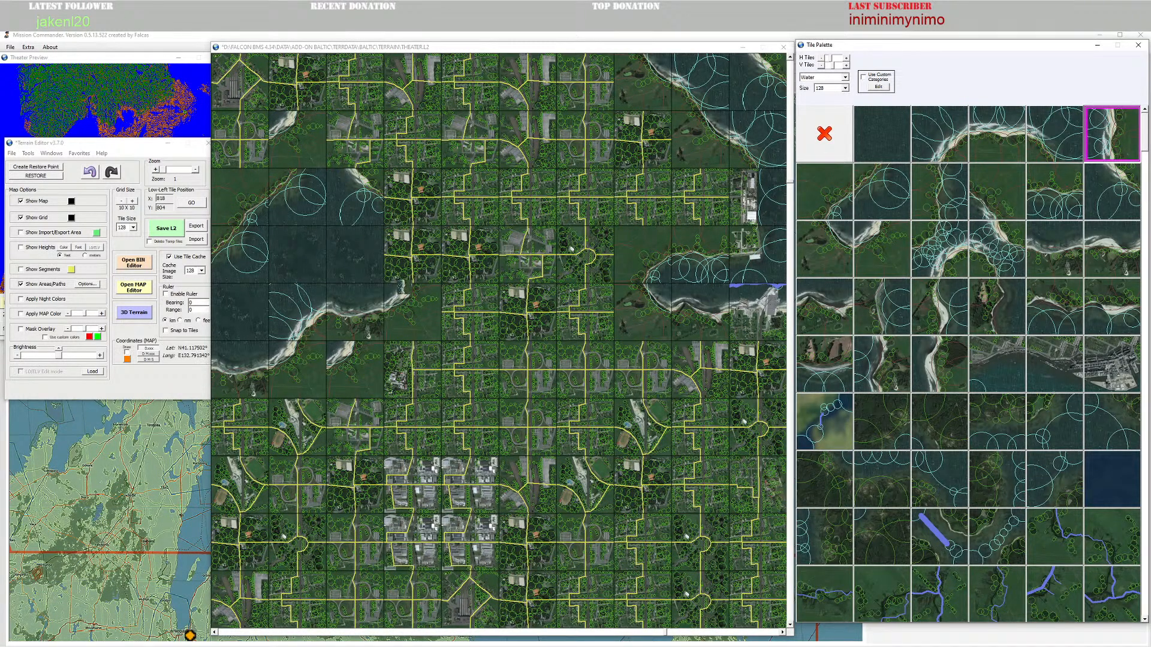
click(418, 260)
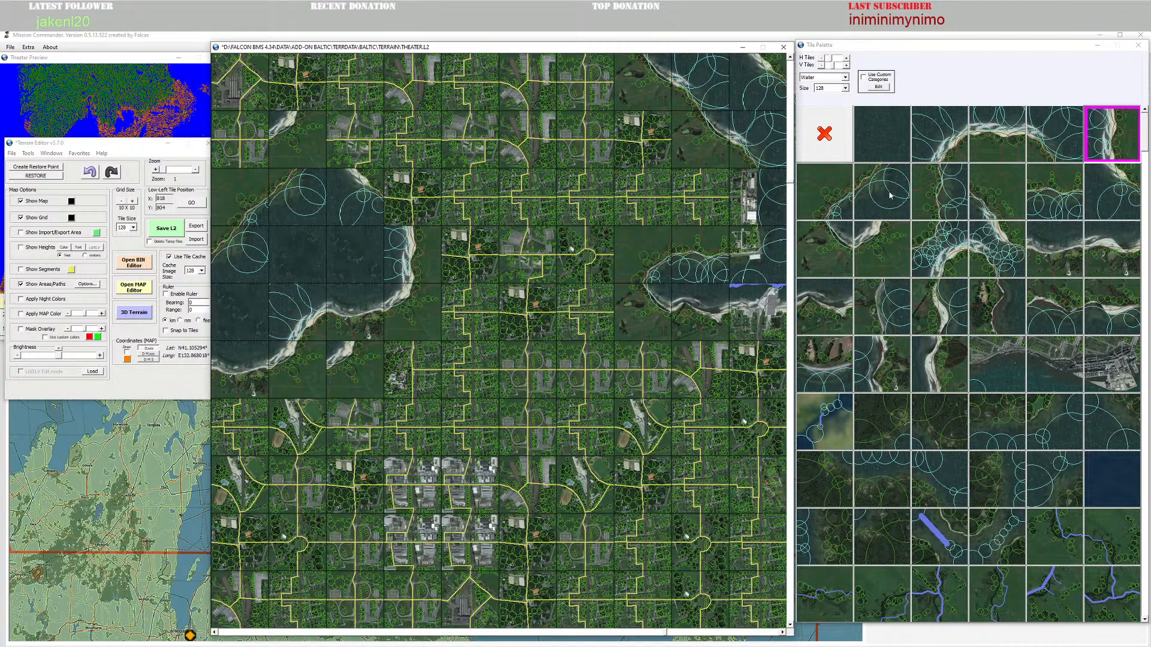
click(995, 205)
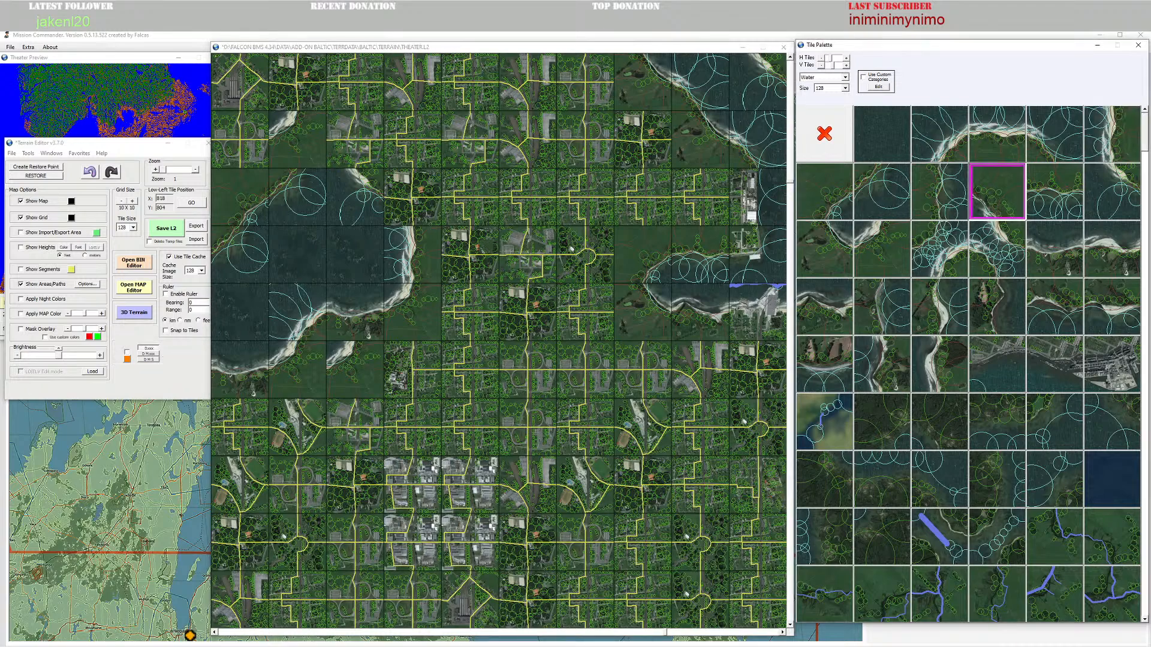
click(396, 210)
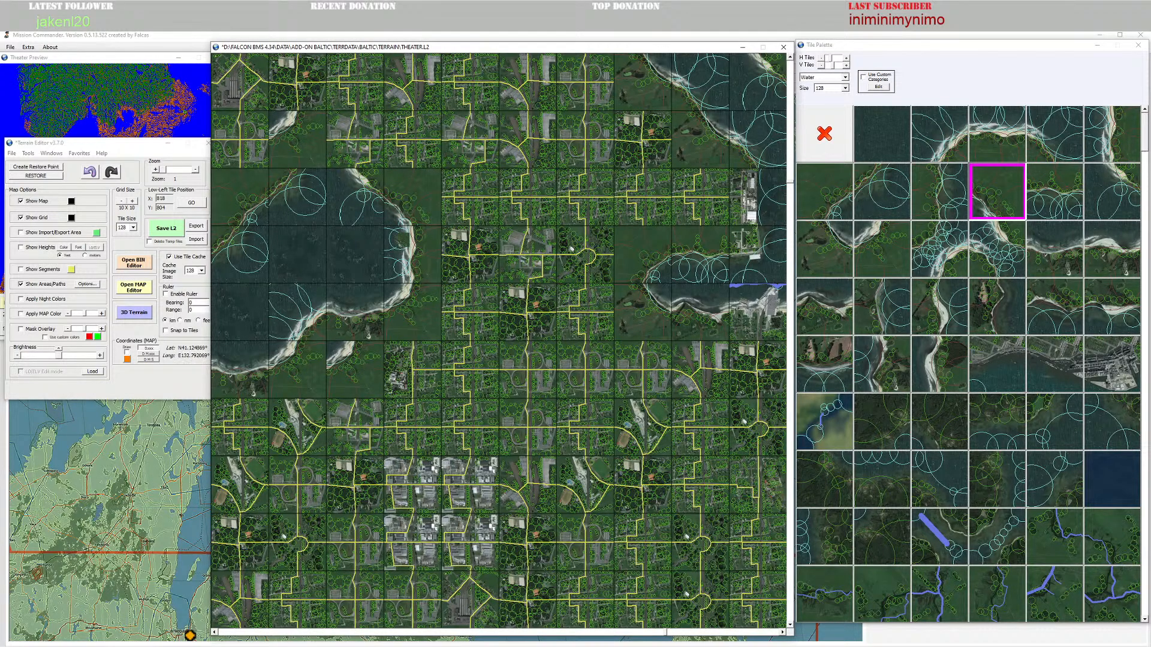
Step: Close the bay's northern shore with the southeast-corner coast tile at X 819, Y 812 and the southwest-corner coast tile at X 820, Y 812
scroll(420, 246, up, 4)
scroll(660, 294, down, 2)
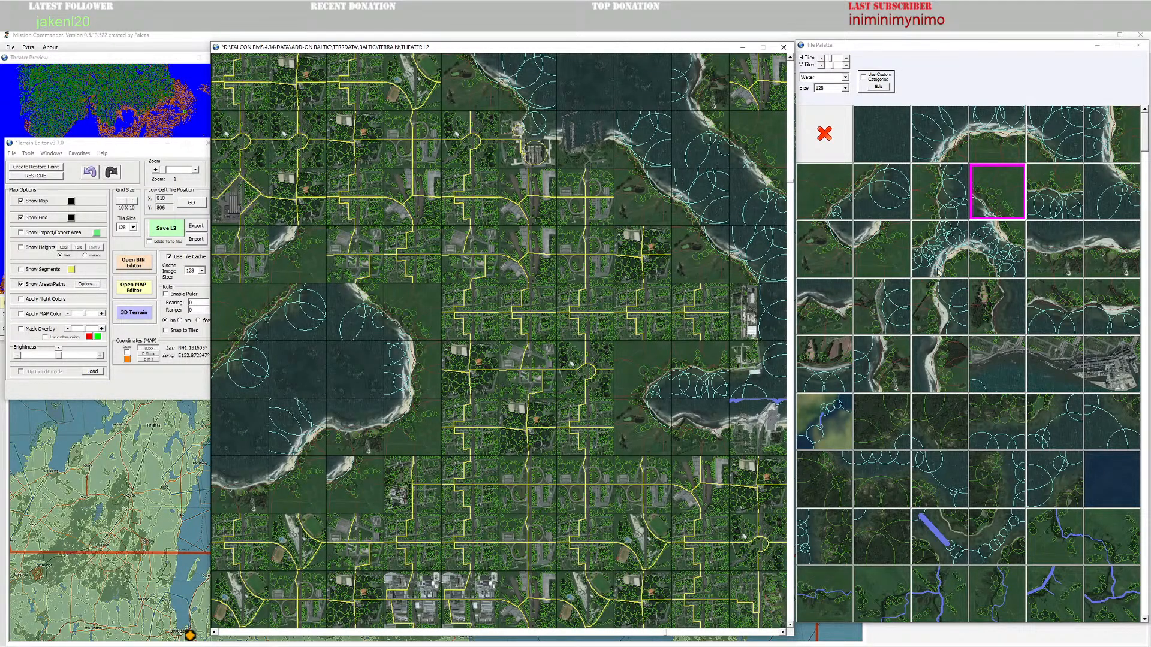
click(831, 212)
click(299, 280)
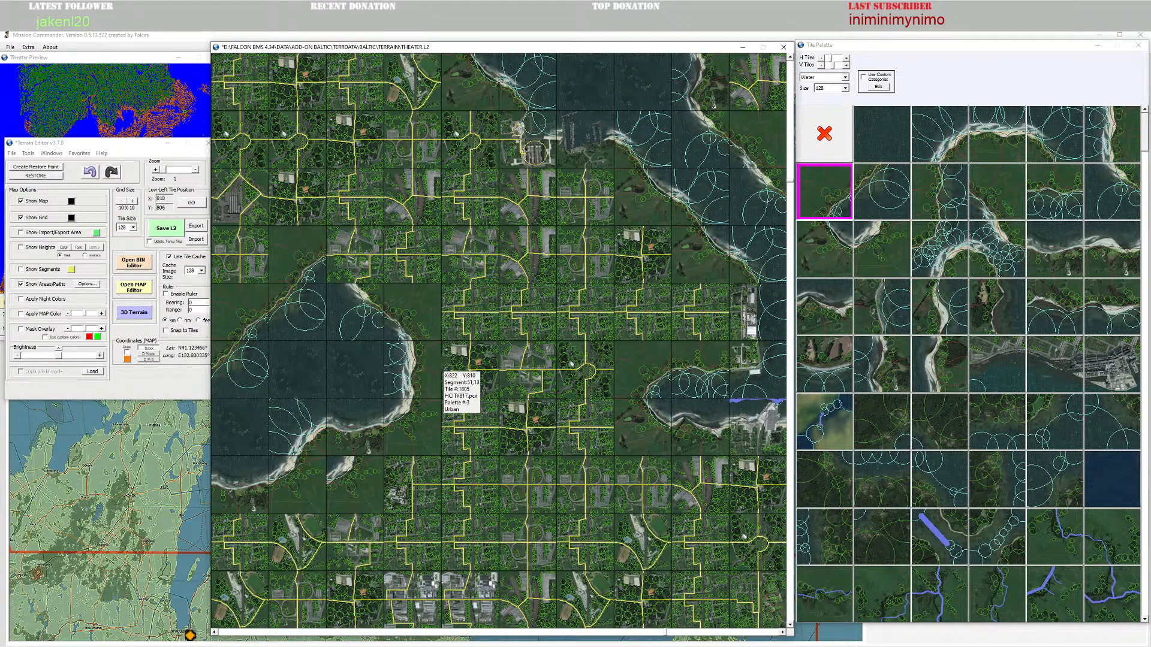
click(997, 191)
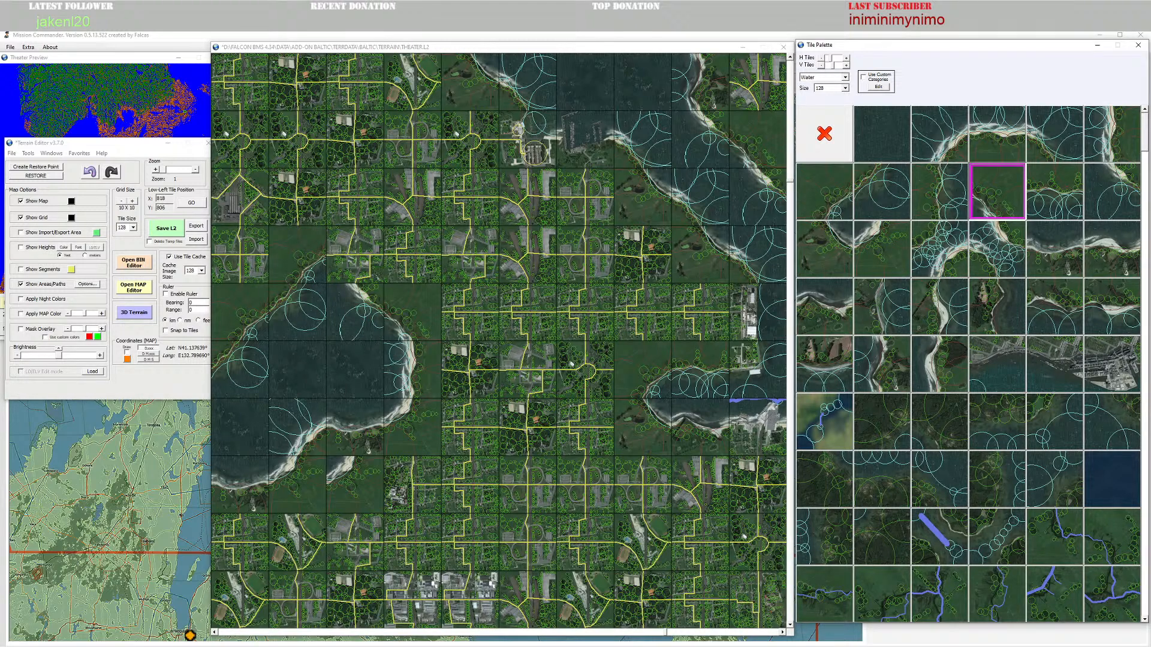
click(357, 256)
Step: Locate the wooded Plains tile from X 819, Y 796 in the palette and place it over the stray coastline-end tile at X 820, Y 808
scroll(360, 344, down, 2)
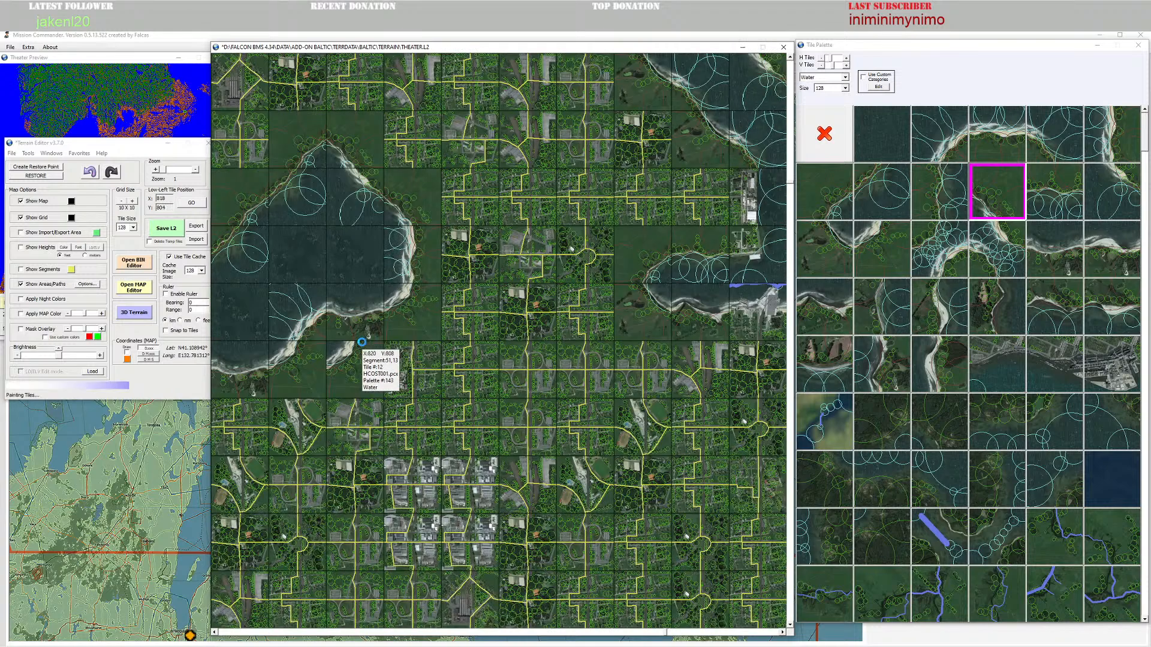
scroll(359, 346, up, 1)
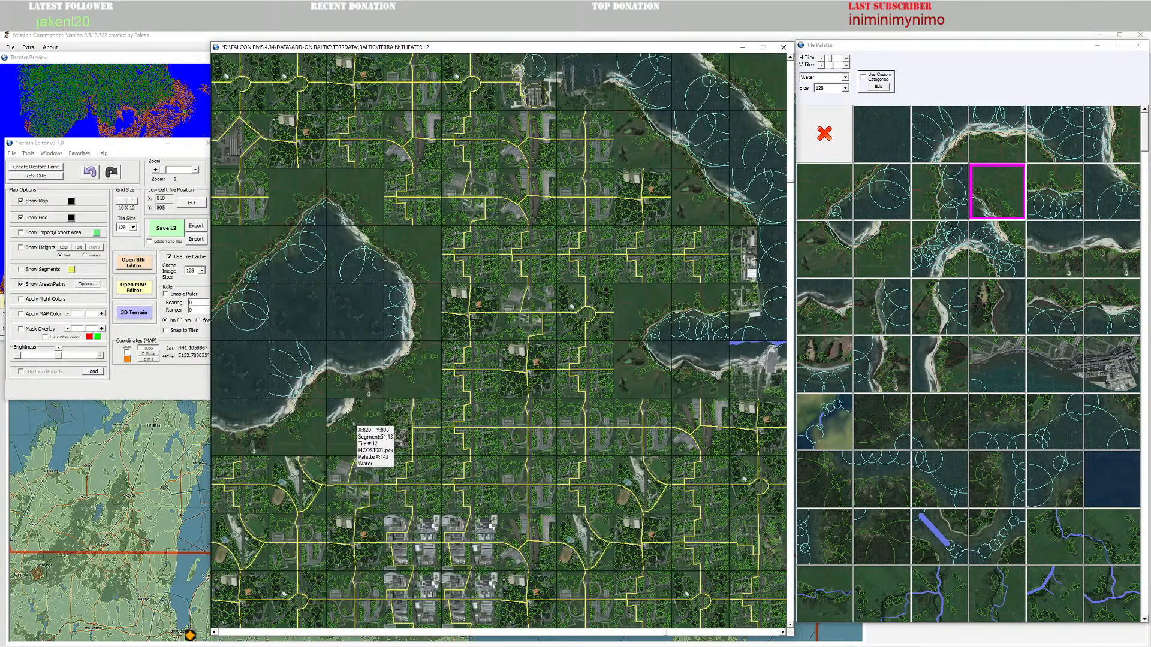
scroll(397, 431, down, 1)
scroll(396, 430, down, 1)
scroll(420, 355, up, 1)
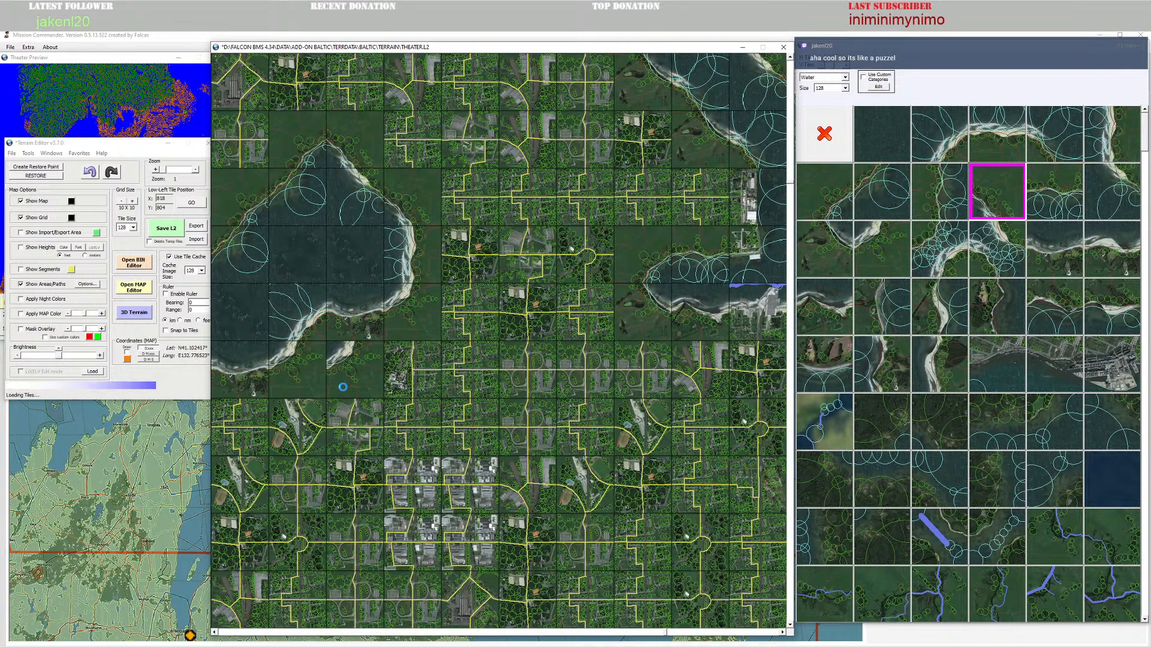
scroll(385, 356, down, 5)
scroll(591, 506, down, 4)
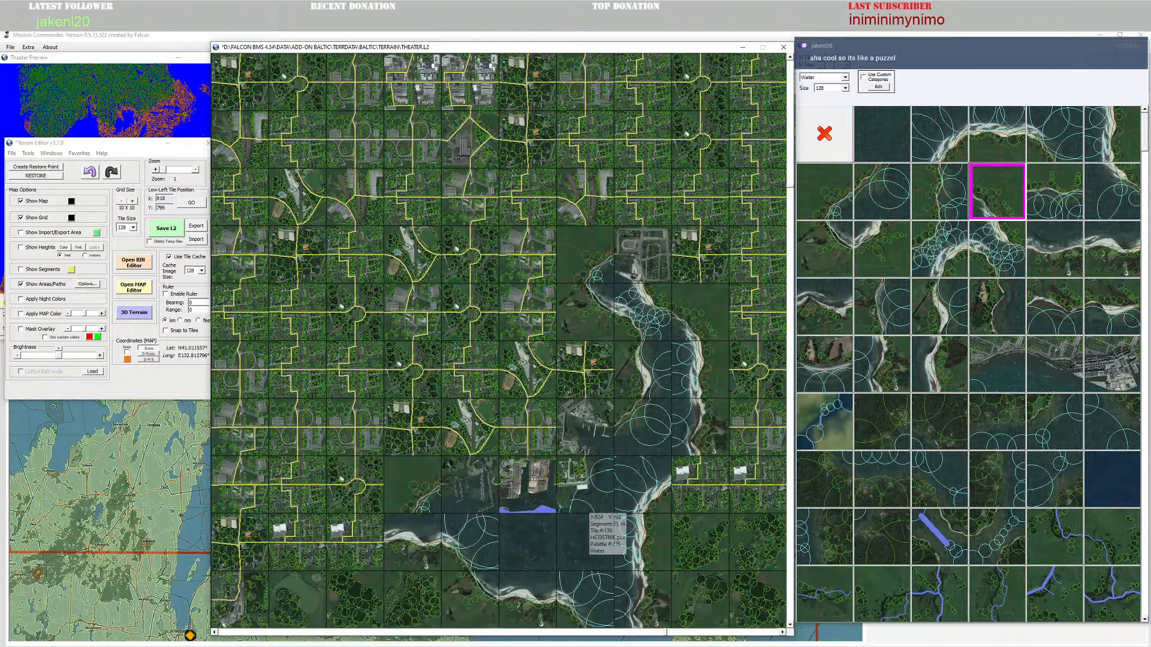
scroll(348, 527, down, 1)
right_click(282, 480)
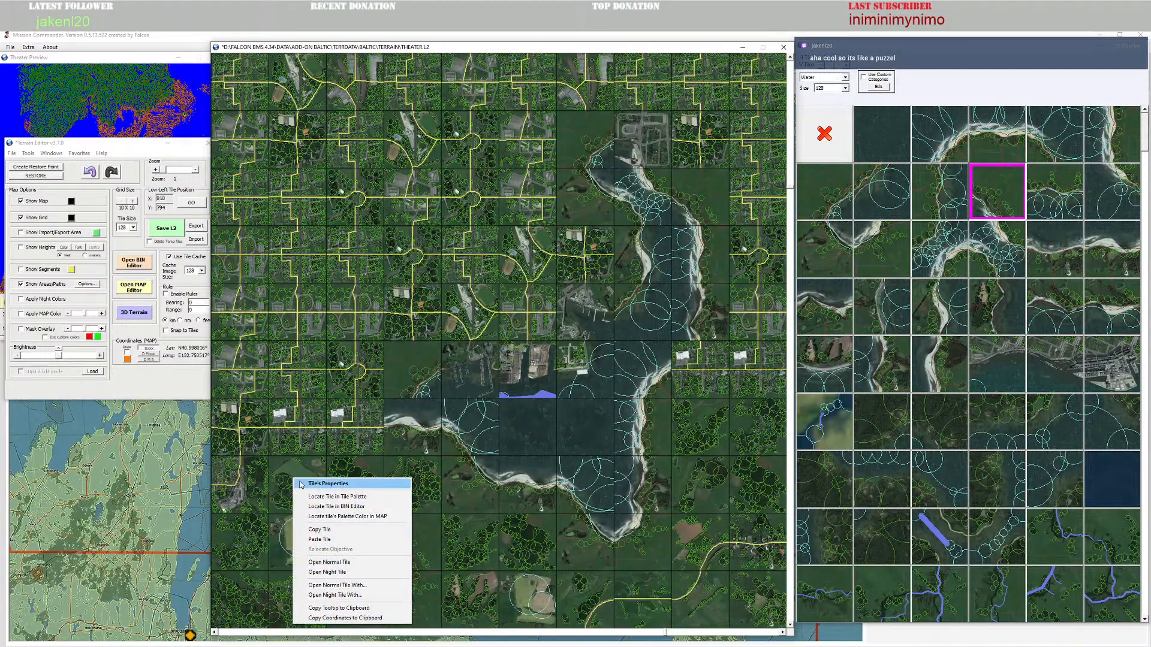
click(333, 499)
scroll(696, 373, up, 10)
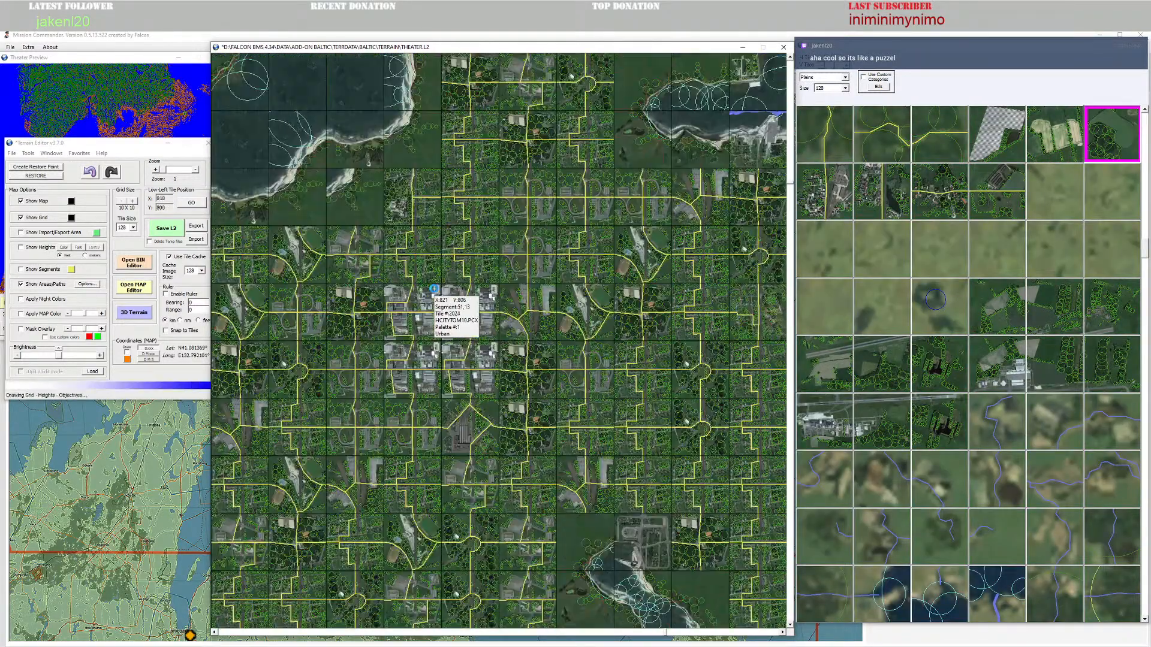
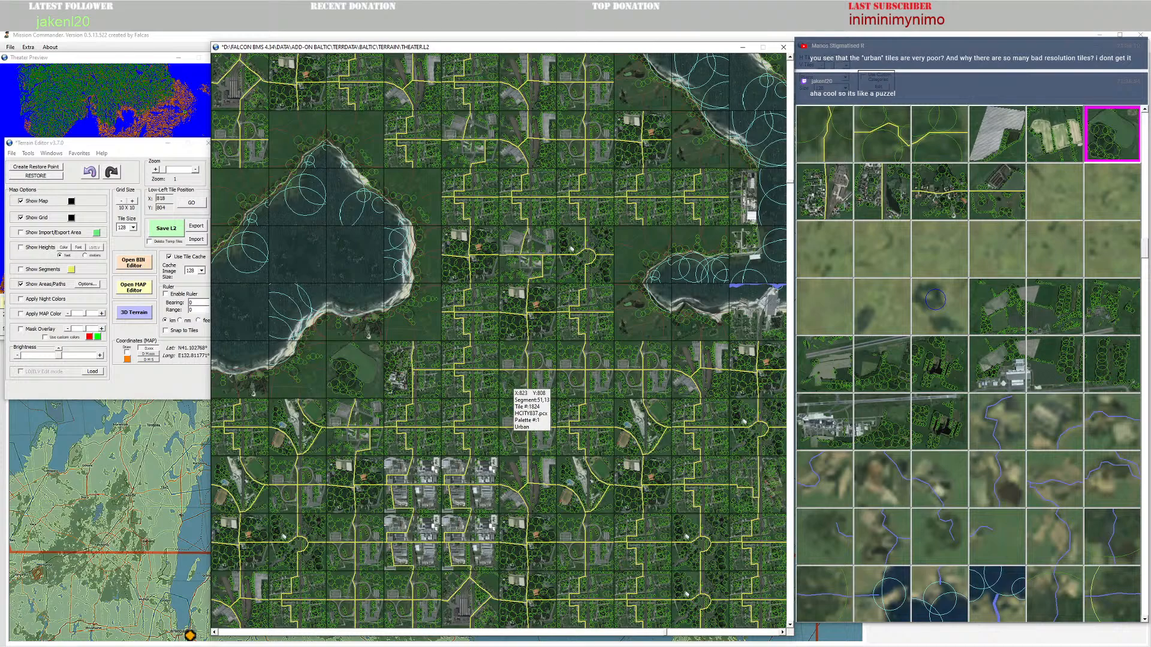
Step: Examine the southern and western city area, and look through the Plains category for low-resolution tiles and tiles with inaccurate road paths
scroll(534, 442, down, 3)
scroll(534, 442, down, 3)
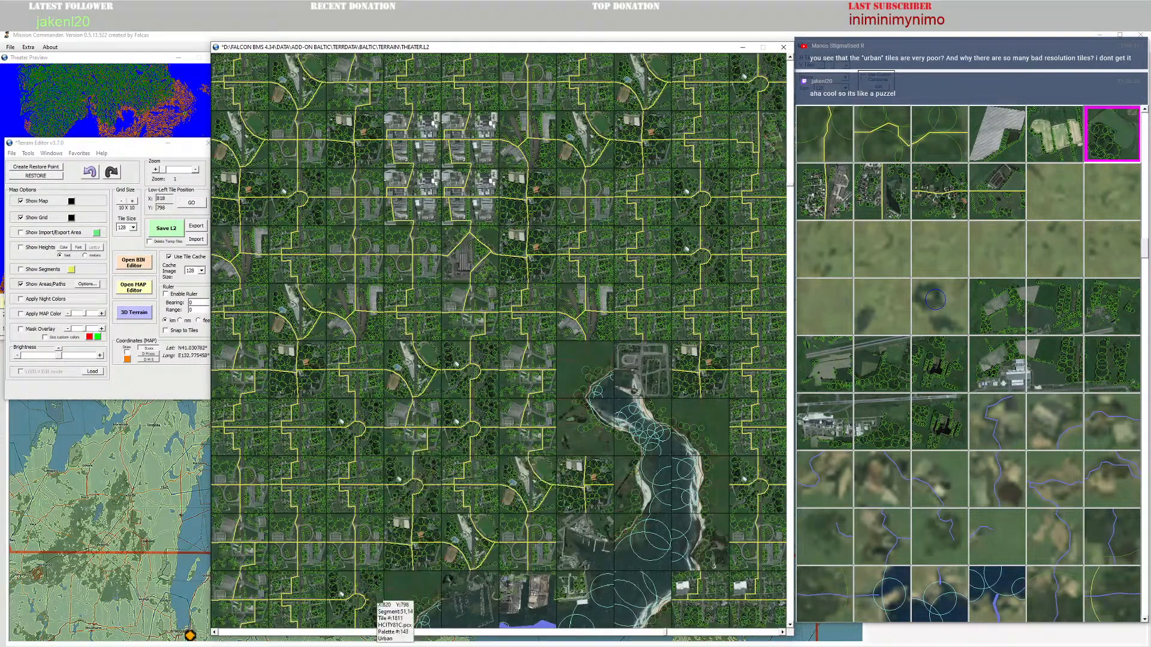
click(216, 633)
click(215, 634)
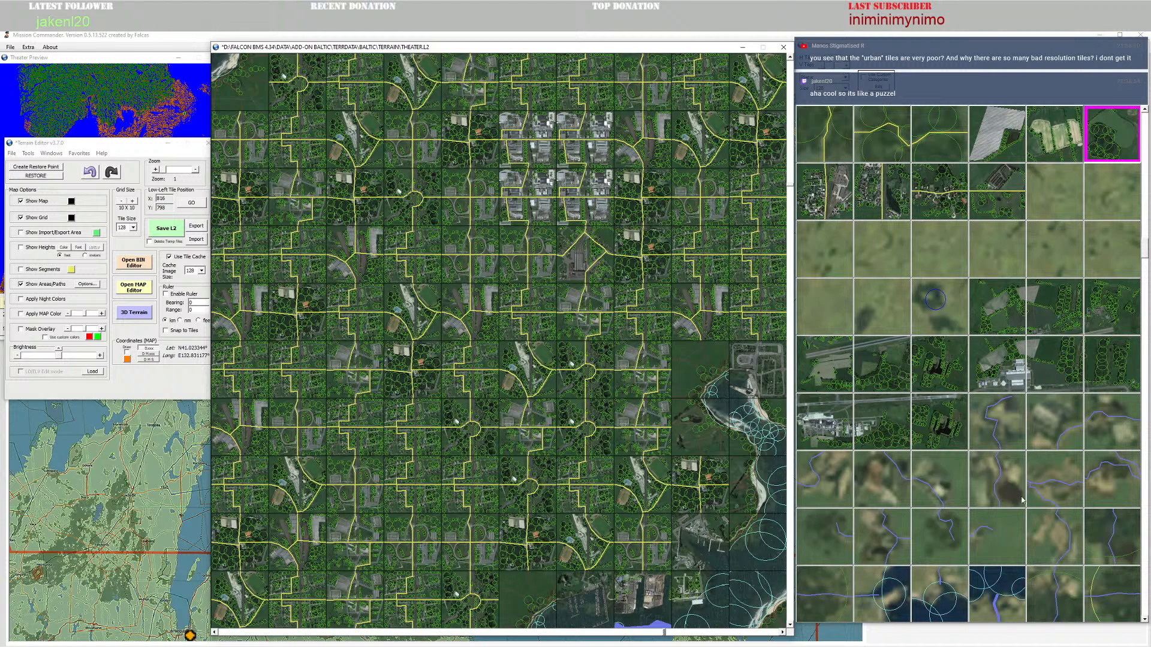
scroll(1007, 510, down, 3)
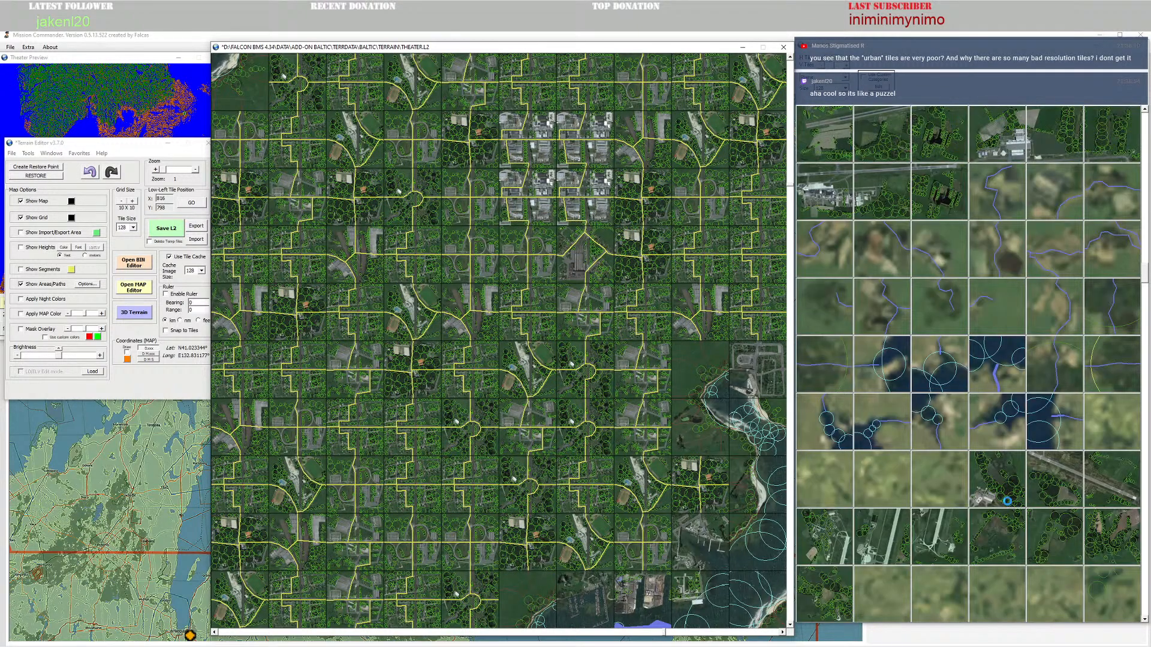
scroll(971, 496, down, 3)
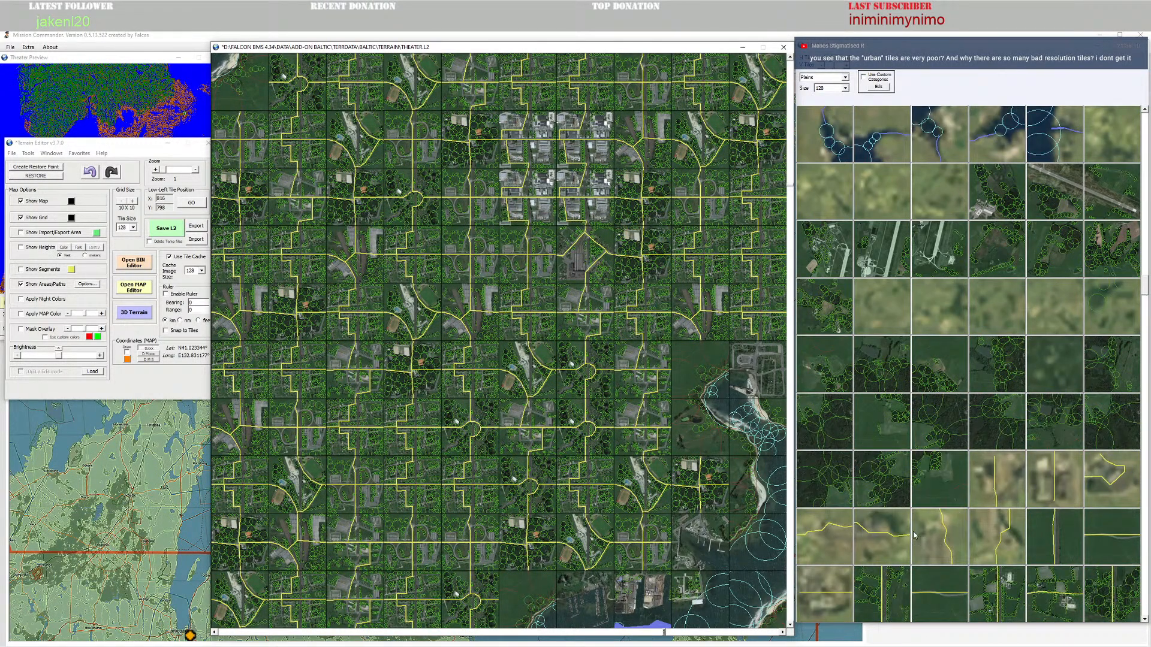
scroll(919, 524, down, 2)
scroll(923, 490, down, 6)
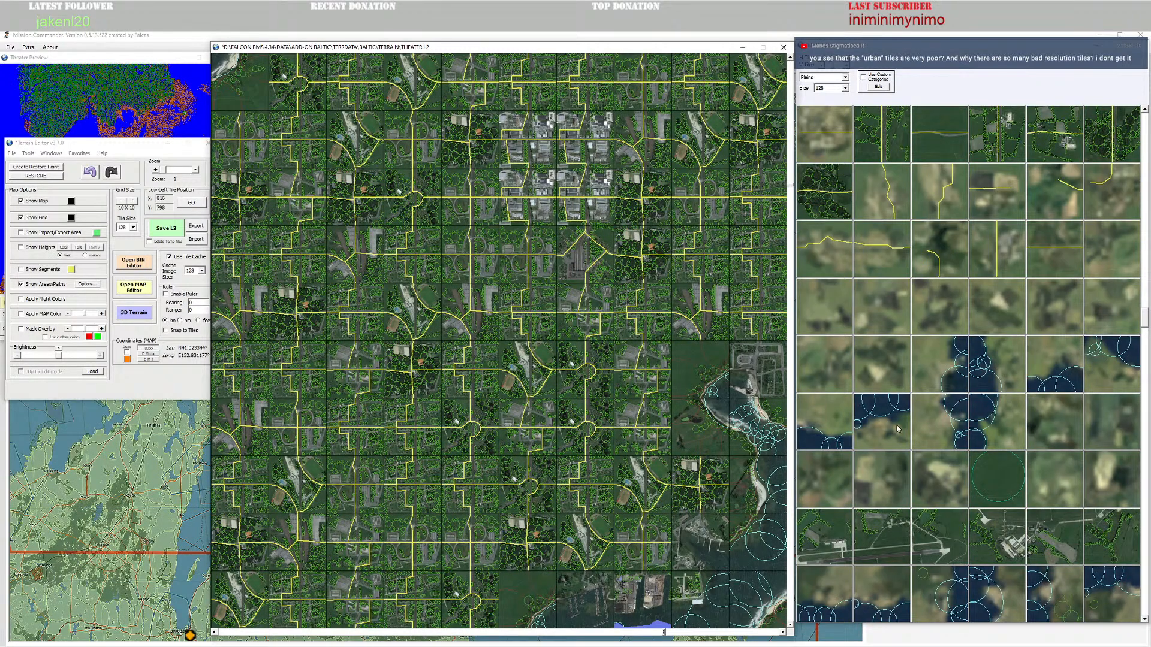
scroll(893, 470, down, 3)
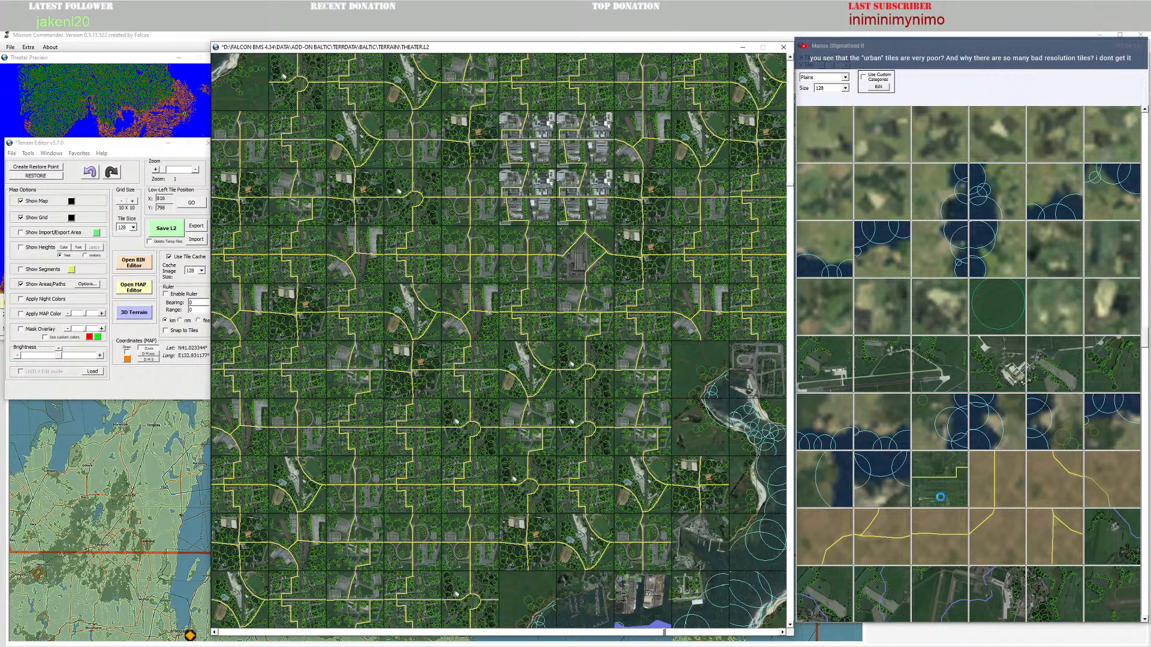
scroll(946, 491, down, 3)
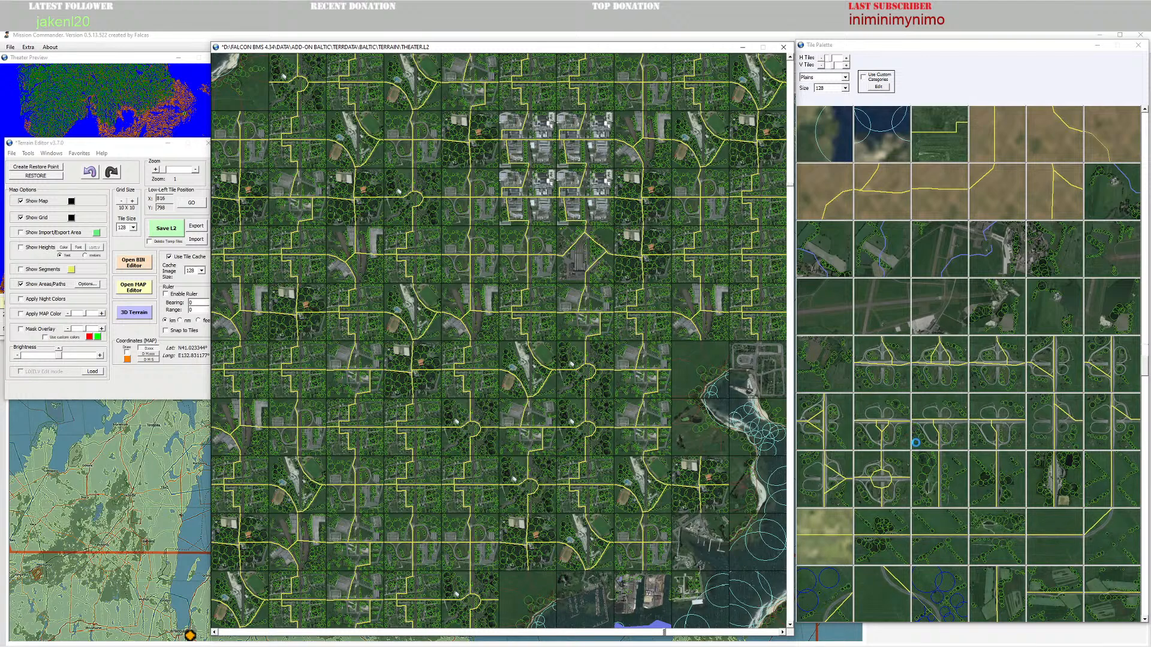
scroll(914, 444, down, 3)
scroll(842, 207, up, 2)
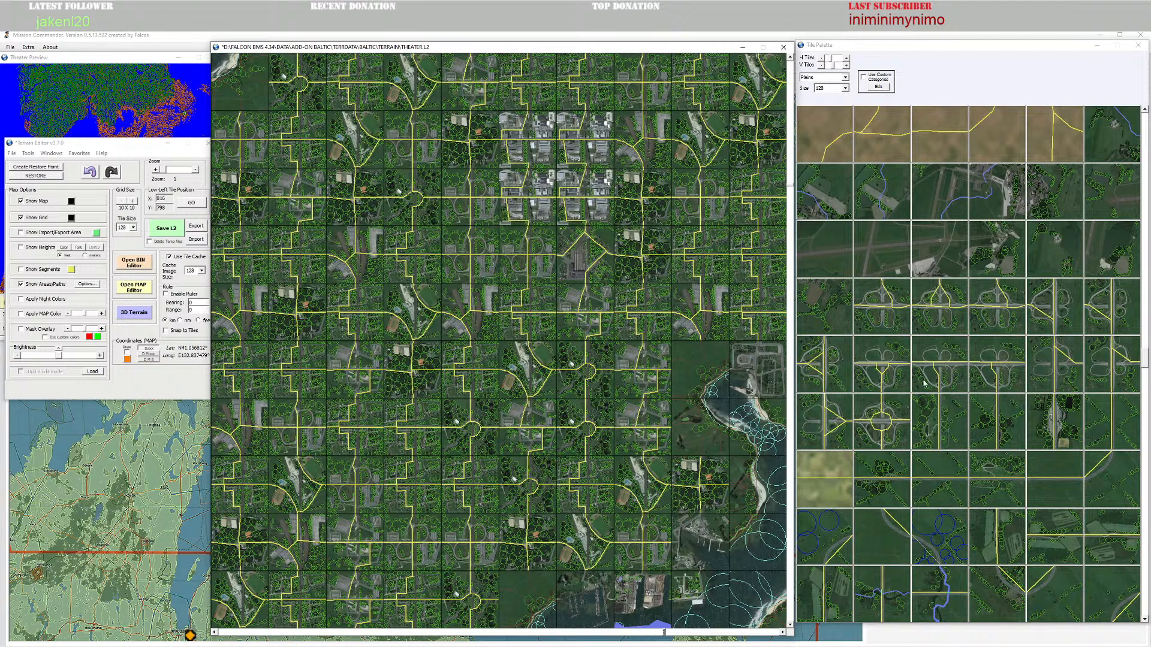
scroll(927, 515, down, 2)
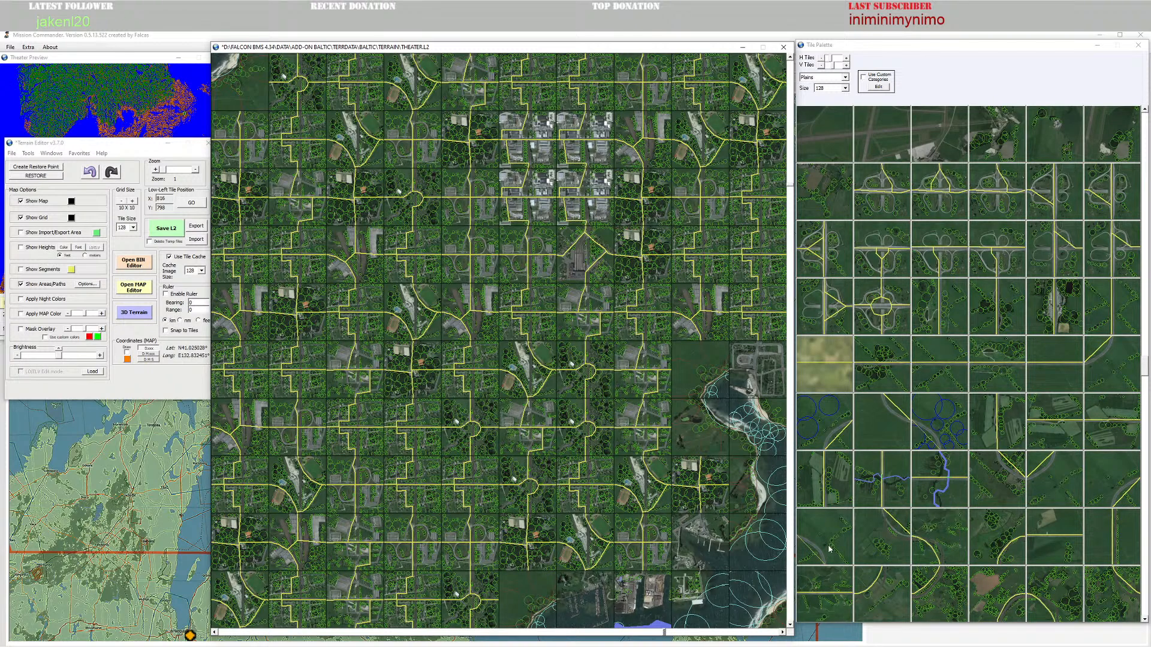
Step: Locate the curved-road Plains tile HFMSAD33 in the BIN Editor and open it for editing
right_click(888, 532)
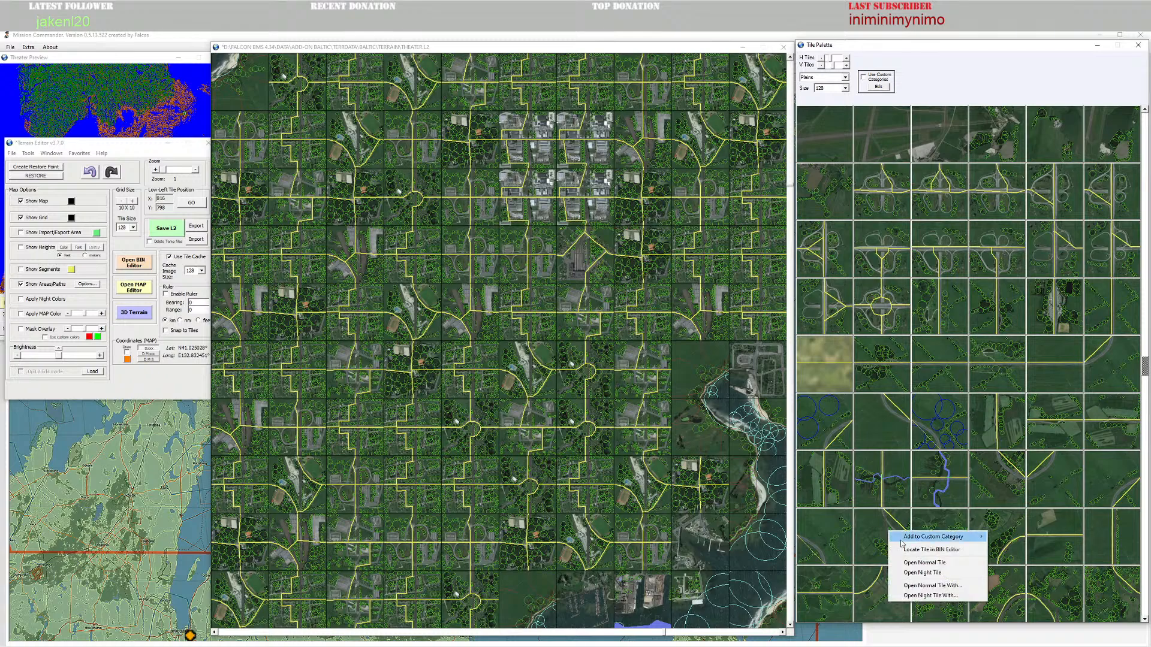
click(923, 550)
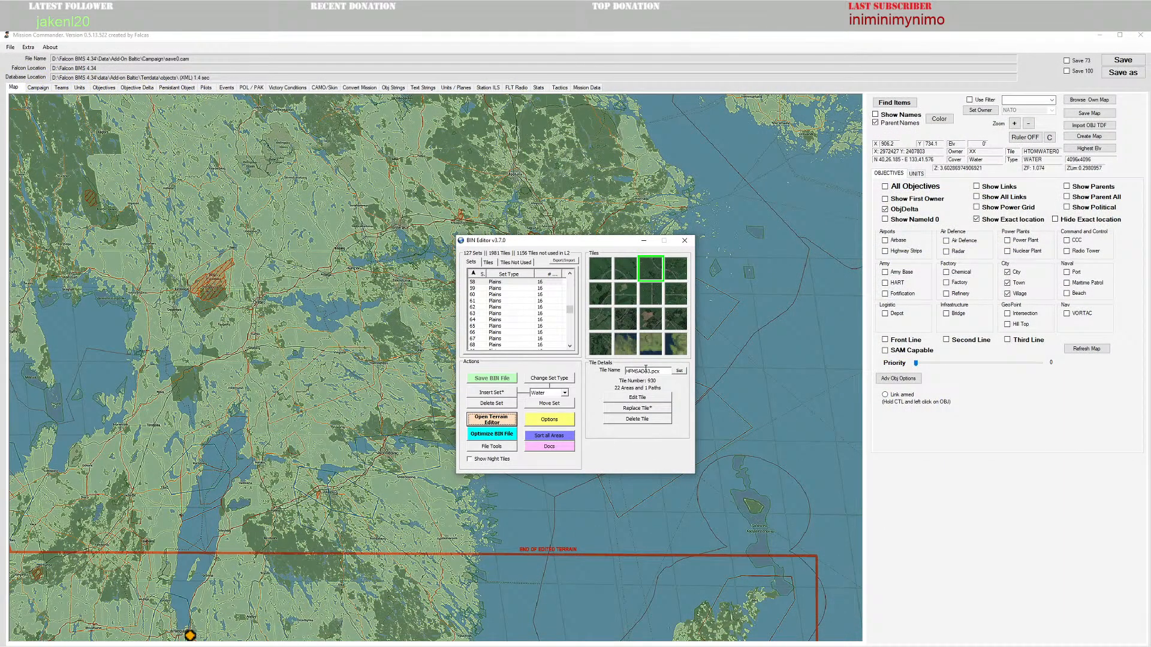
click(639, 398)
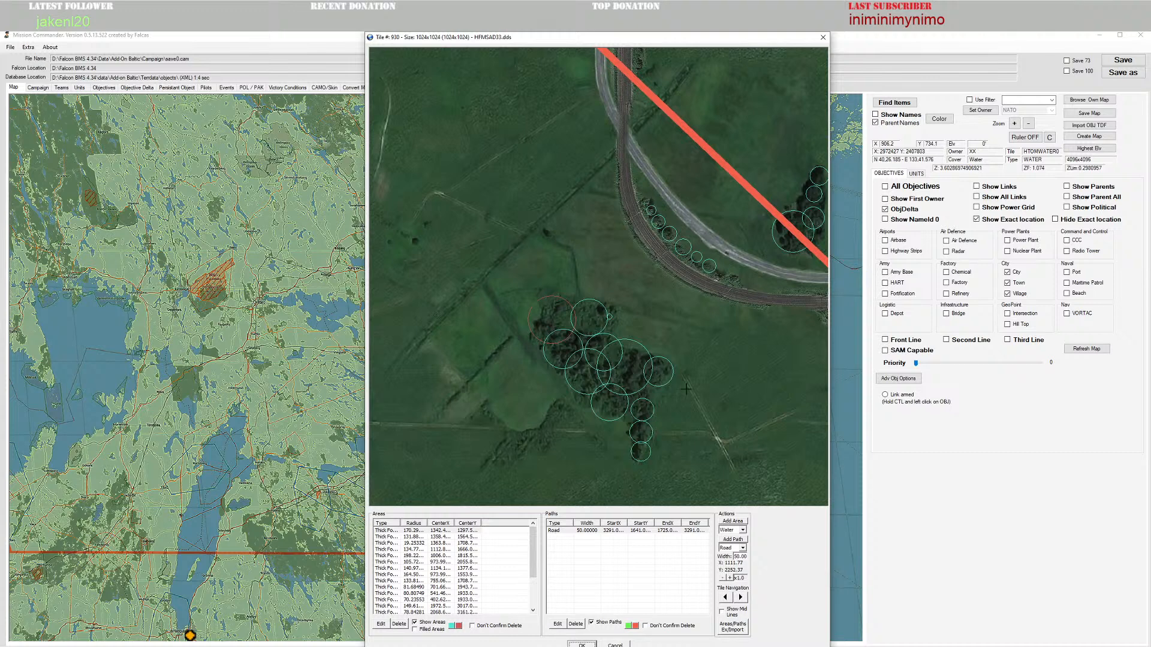
Step: Delete the single diagonal road path that cuts across the tile's curved road
click(598, 531)
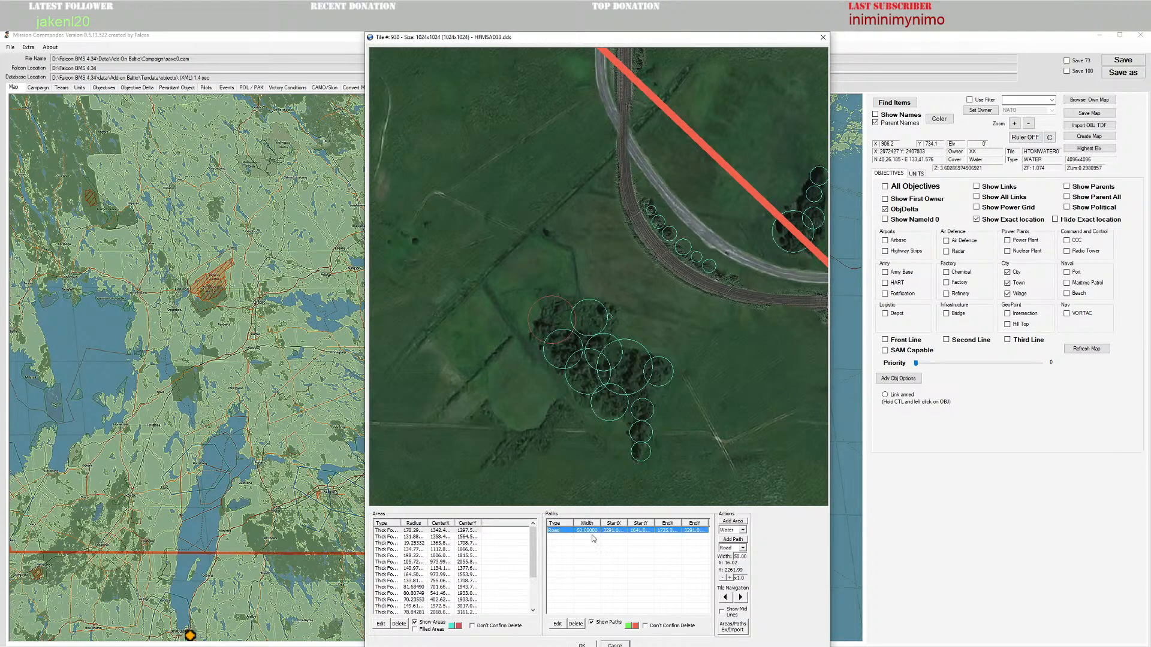
click(576, 624)
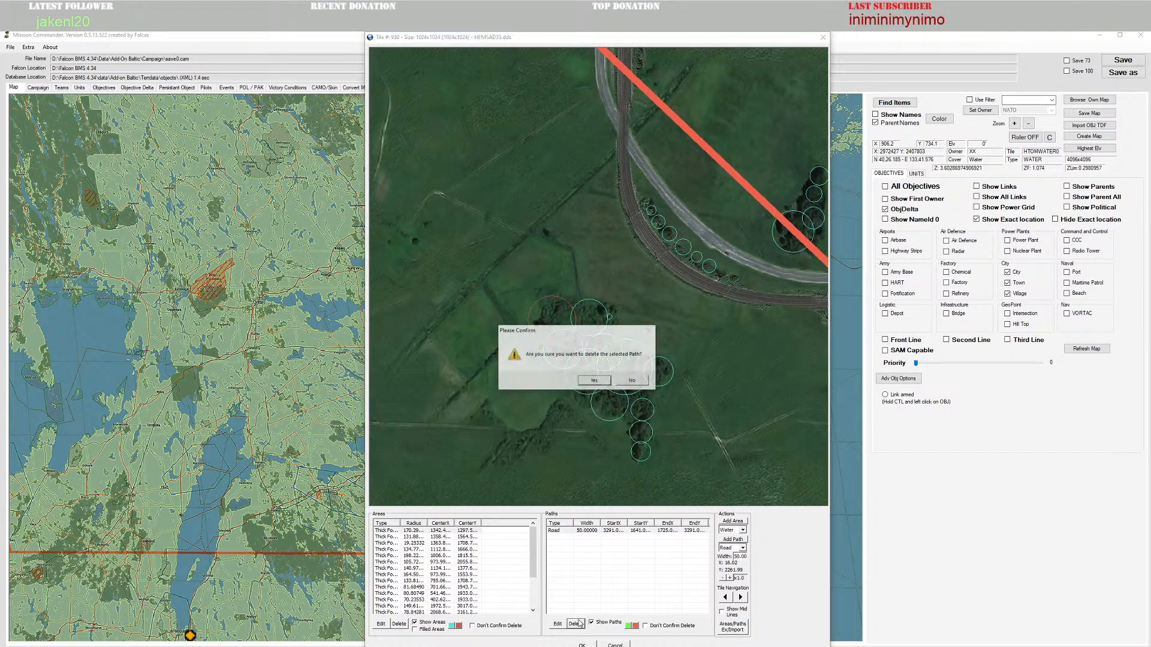
click(596, 381)
Step: Trace the tile's curved road with five connected Road paths of width 50 from its upper edge to its eastern edge, and save the BIN file
click(735, 540)
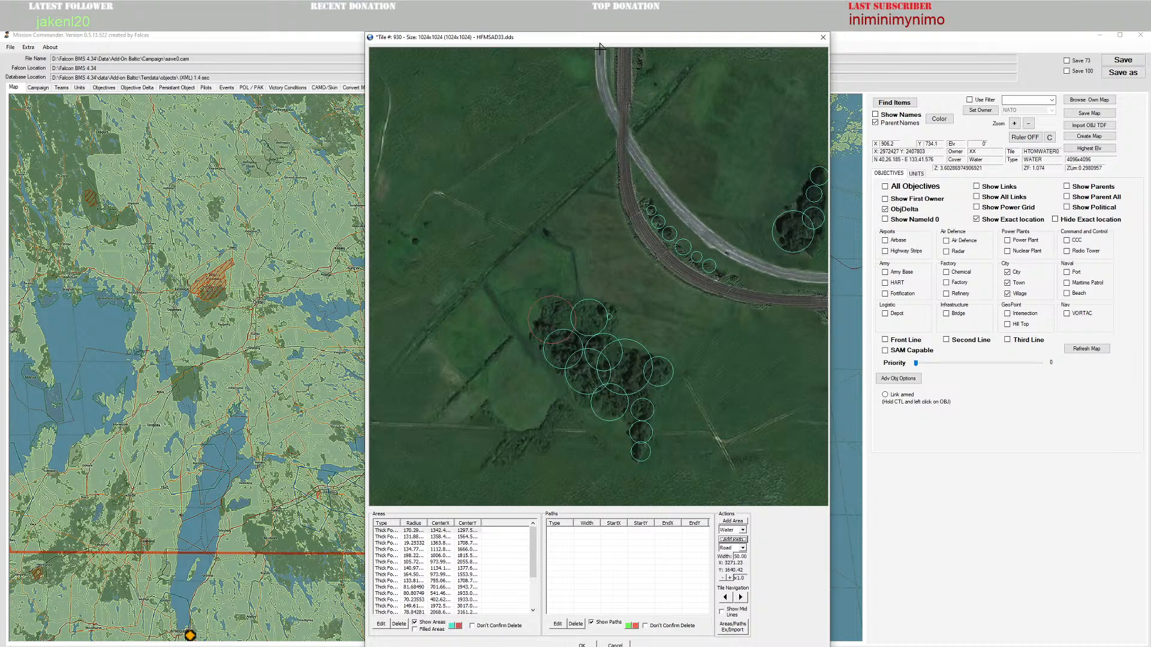
drag(600, 48, 603, 89)
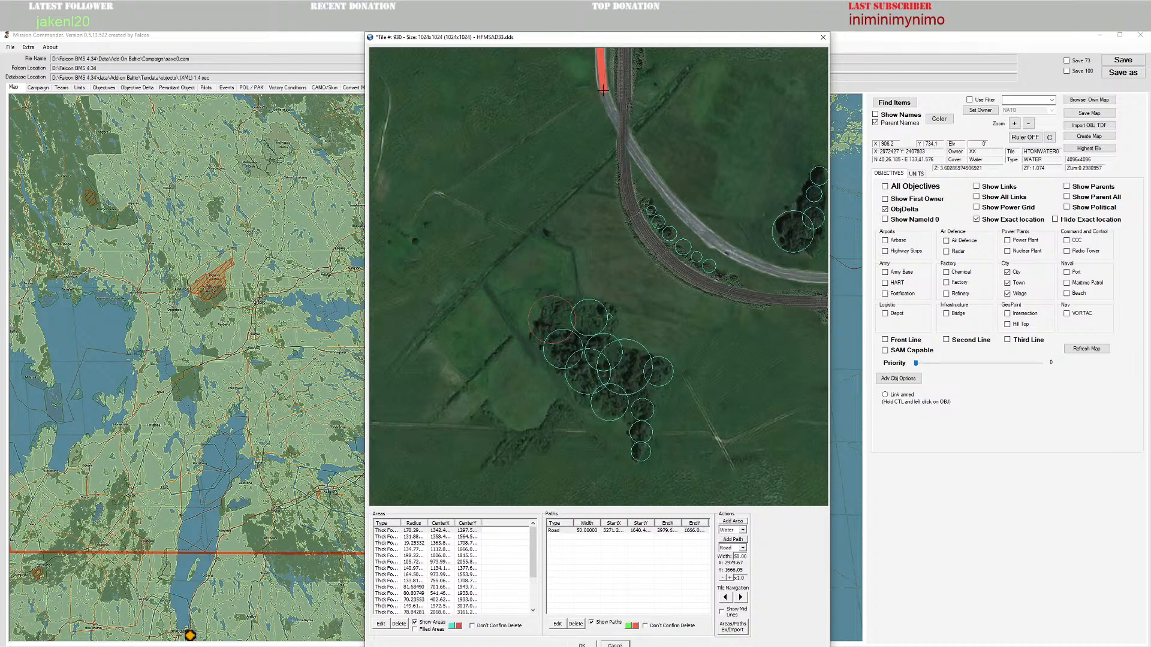
click(735, 540)
drag(604, 90, 653, 179)
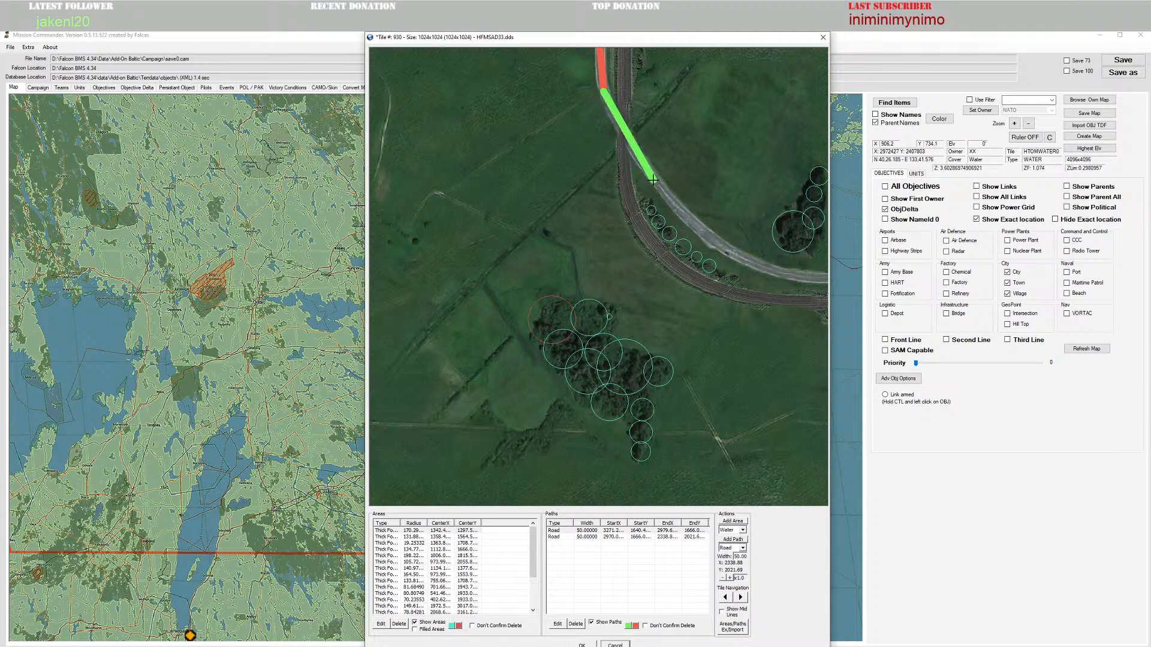
click(737, 542)
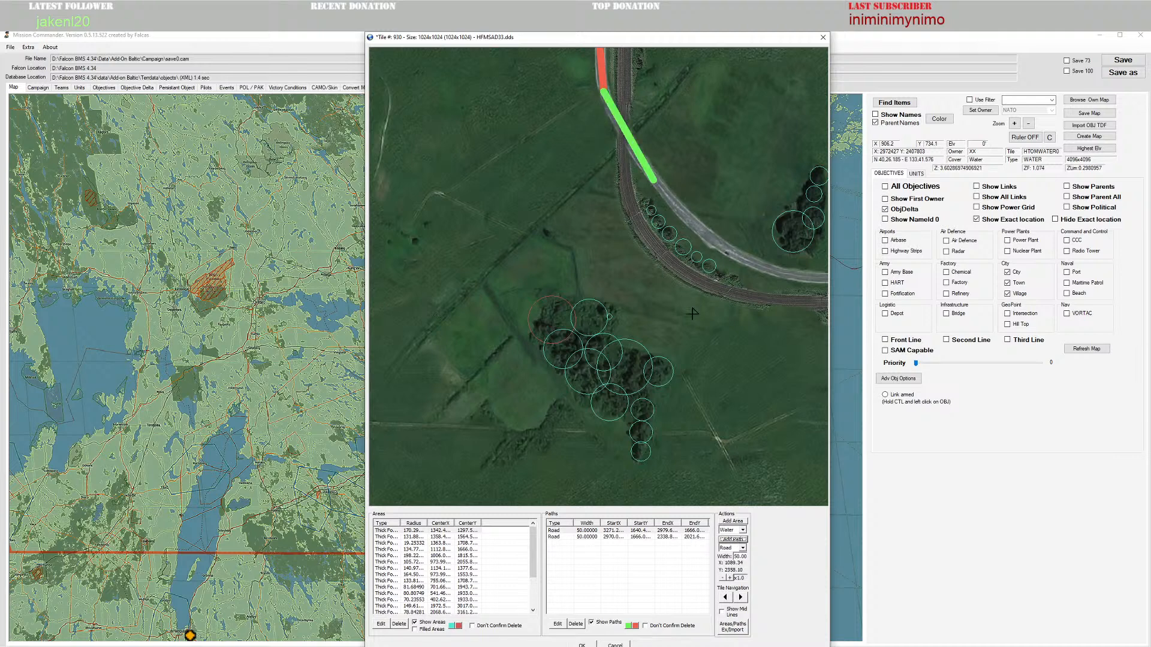
click(727, 253)
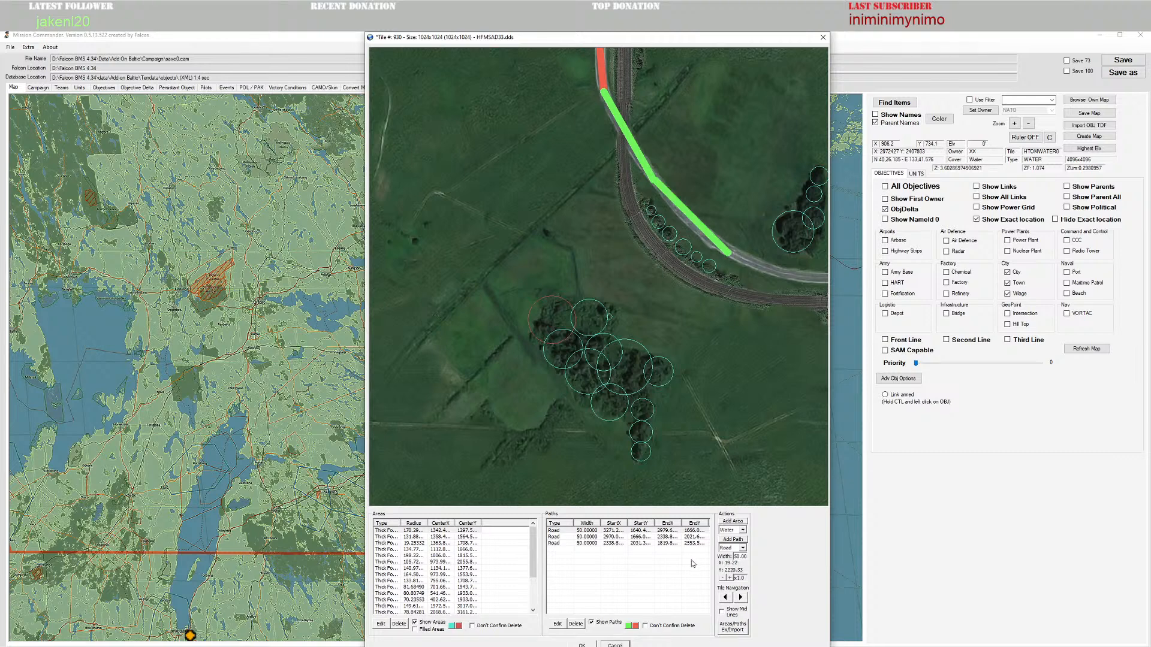
click(732, 542)
click(798, 277)
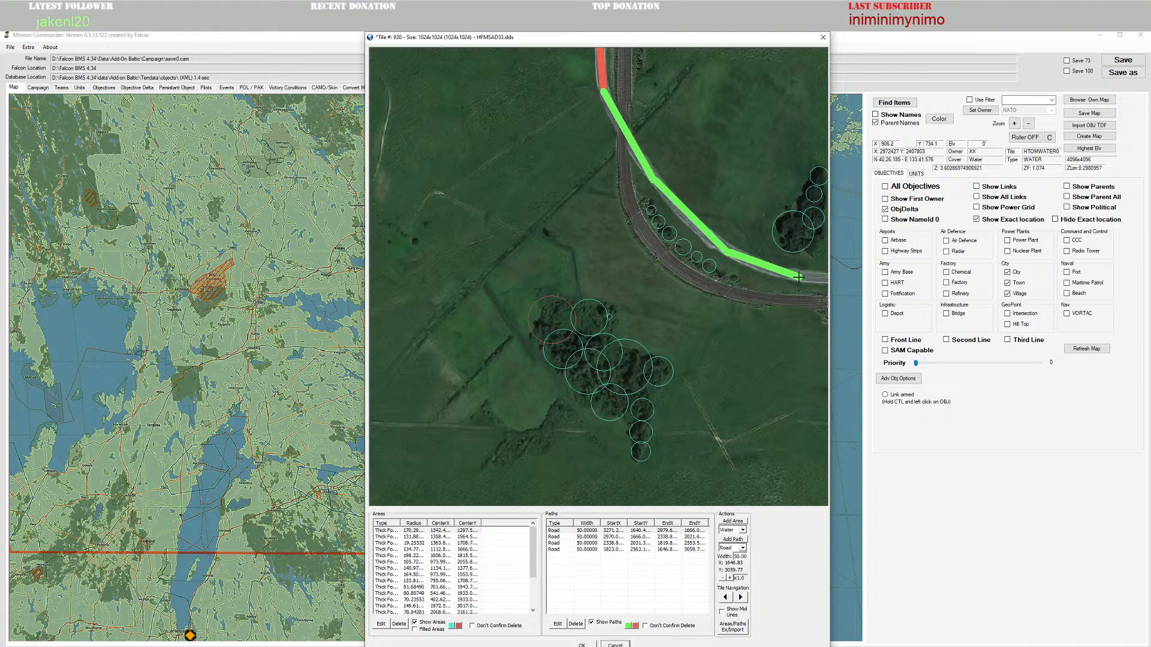
click(728, 540)
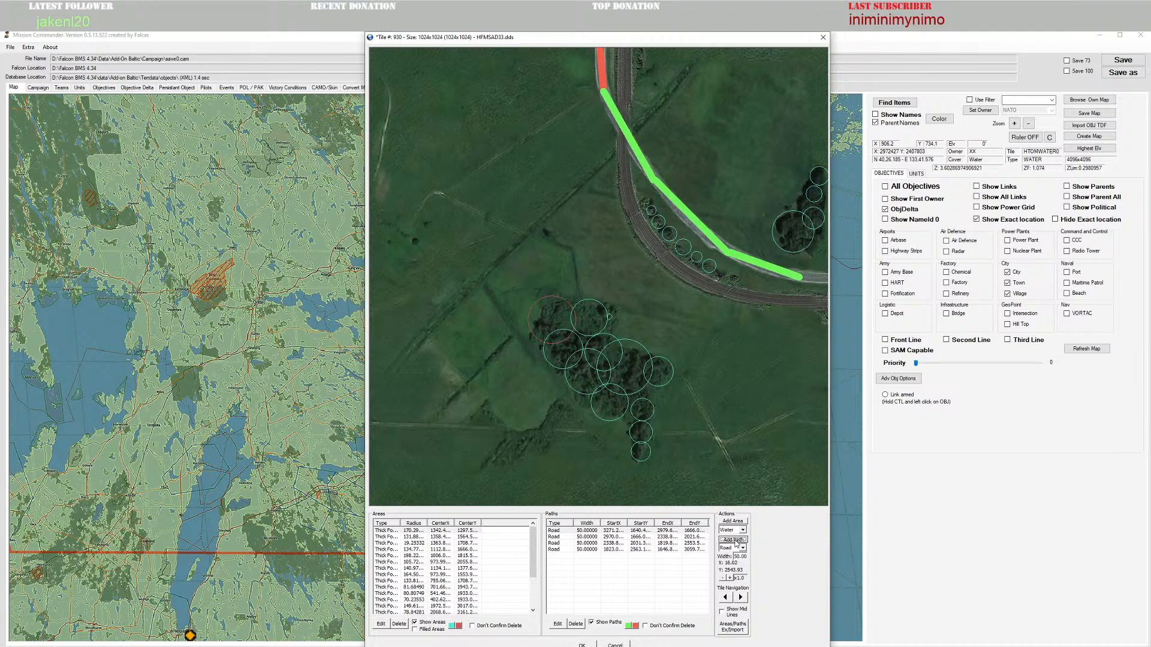
click(827, 277)
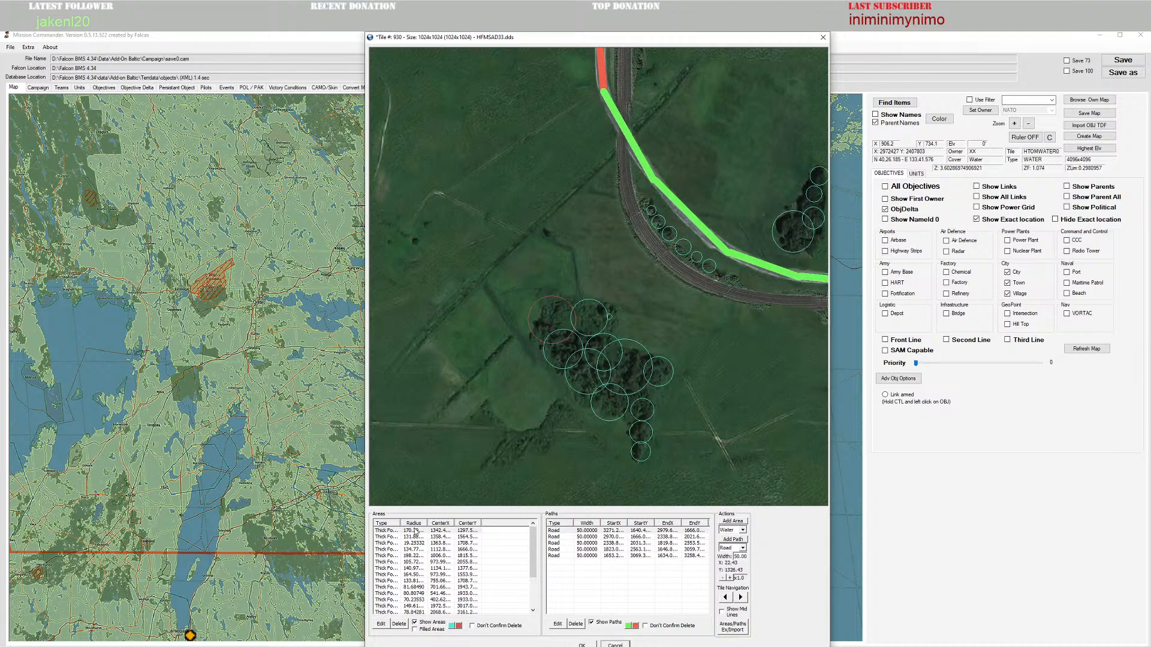
click(582, 644)
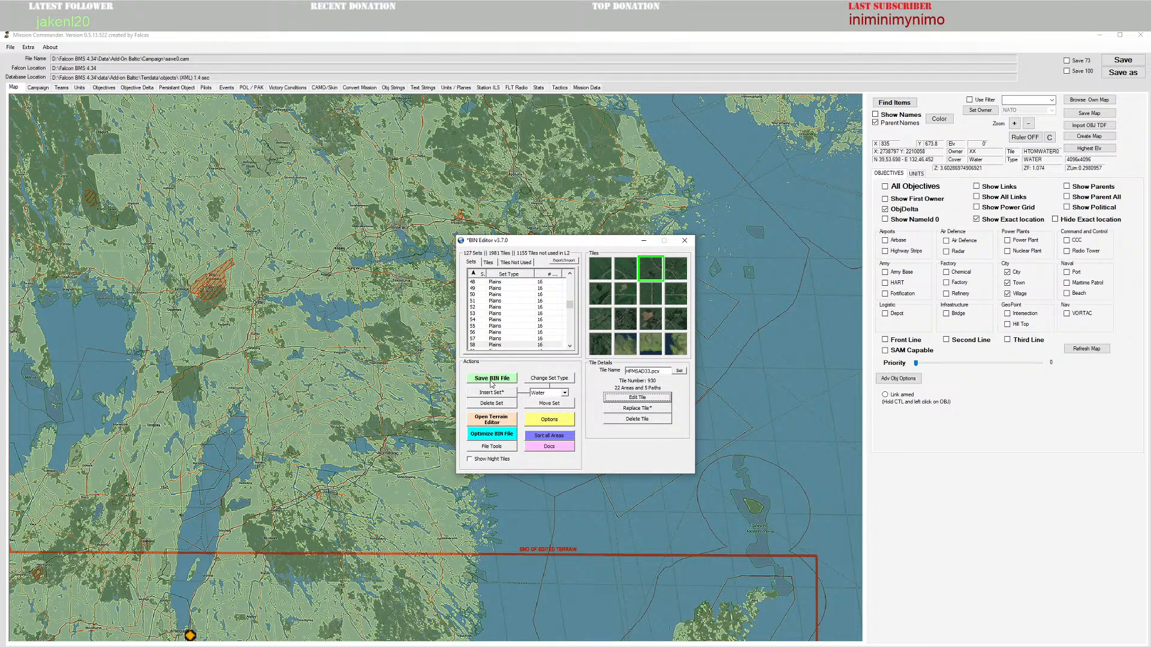
click(492, 379)
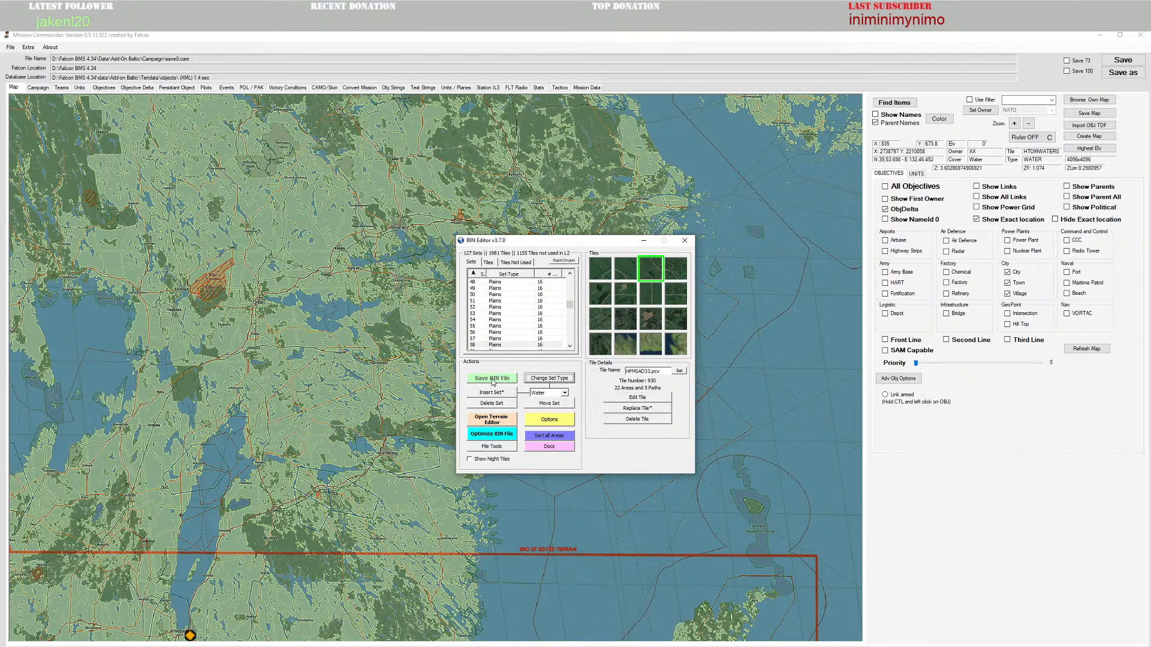
Step: From the terrain map, locate the shoreline tile HTOMCOAST01 south of the bay in the BIN Editor and open it for editing
click(494, 422)
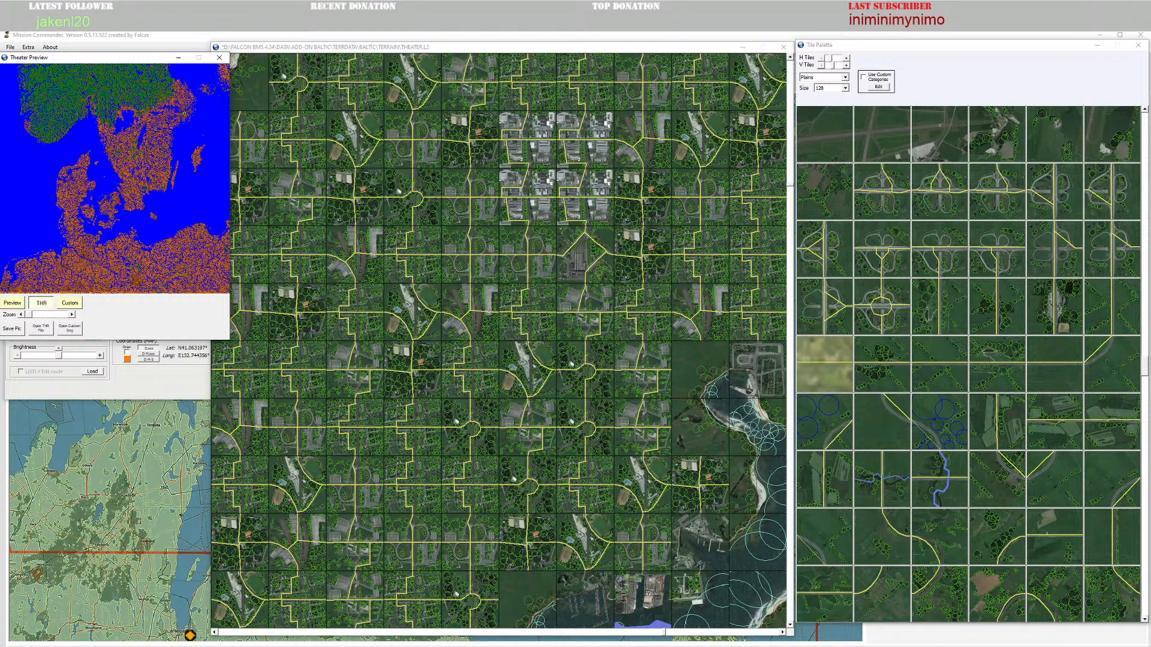
scroll(382, 379, up, 3)
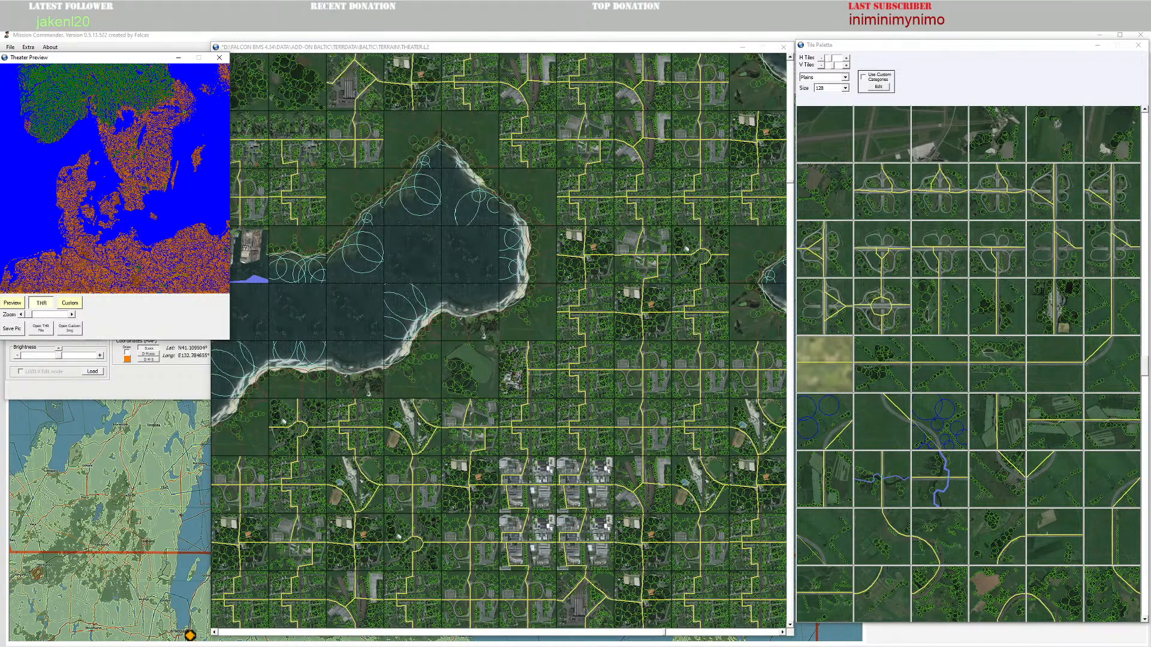
scroll(552, 340, up, 1)
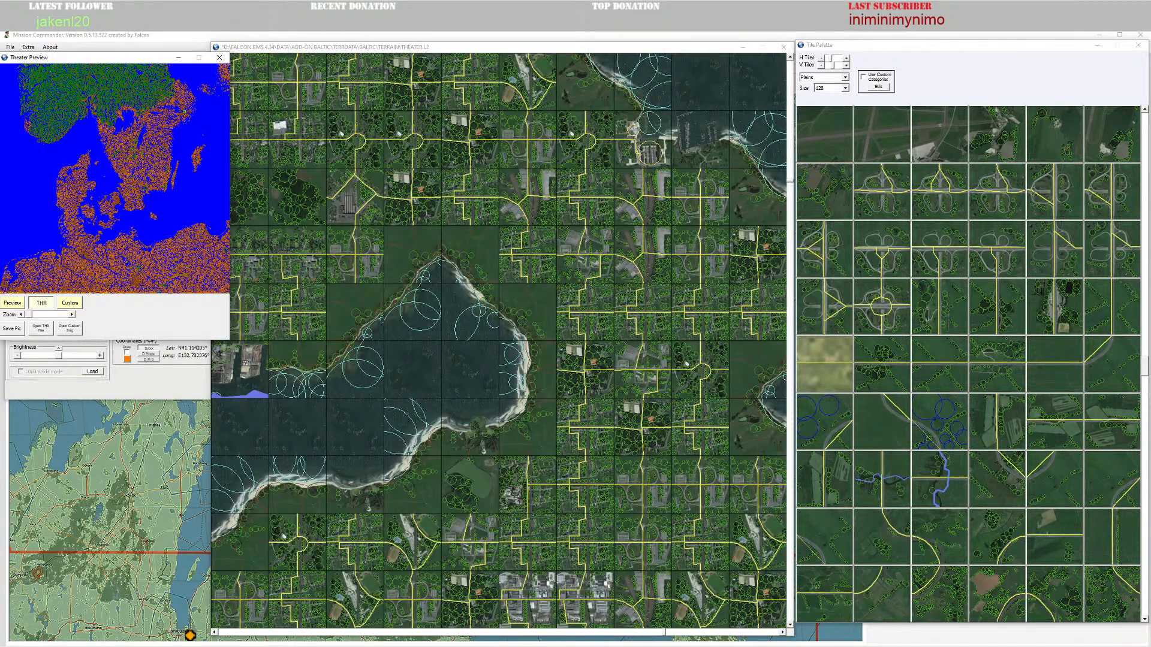
right_click(476, 424)
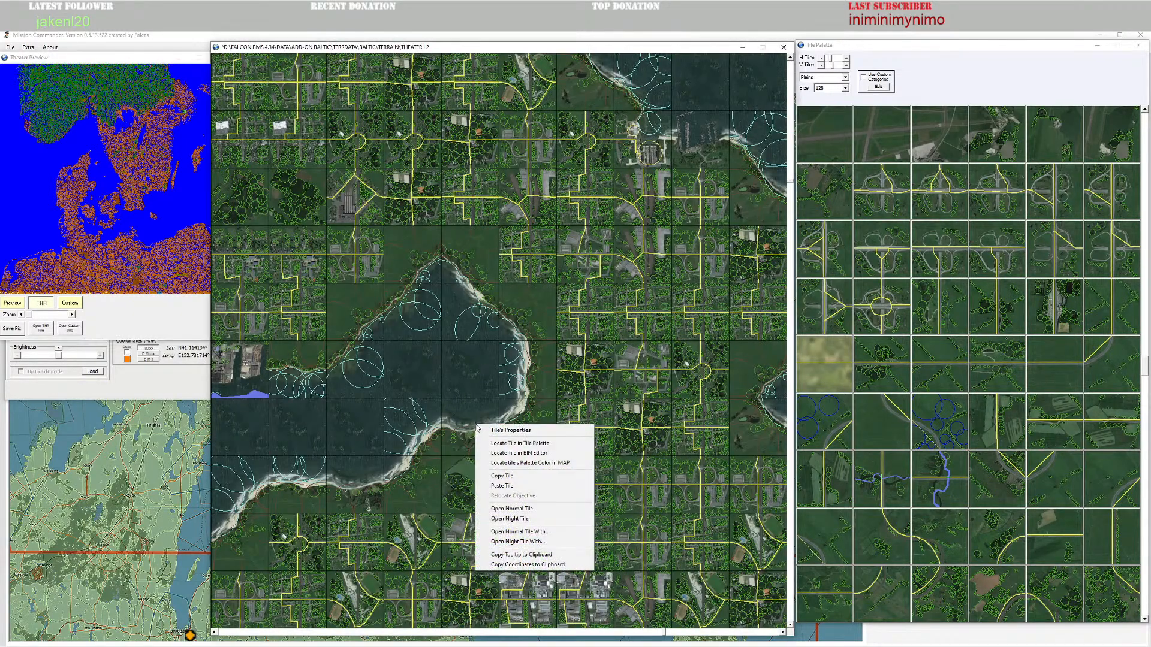
click(497, 453)
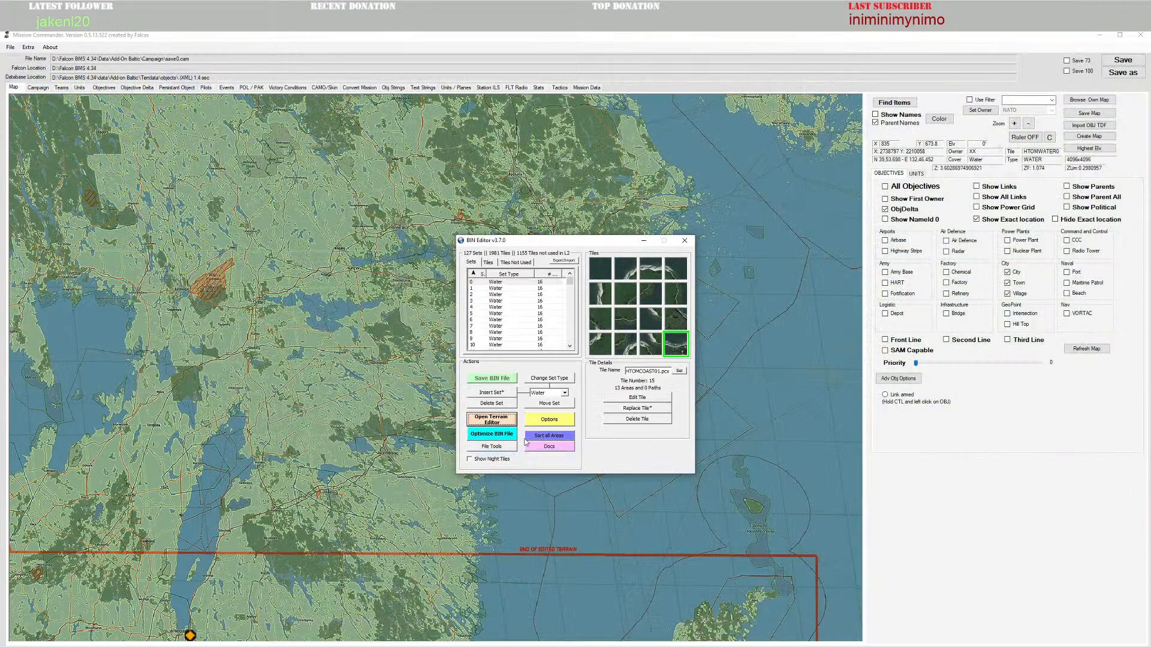
click(639, 398)
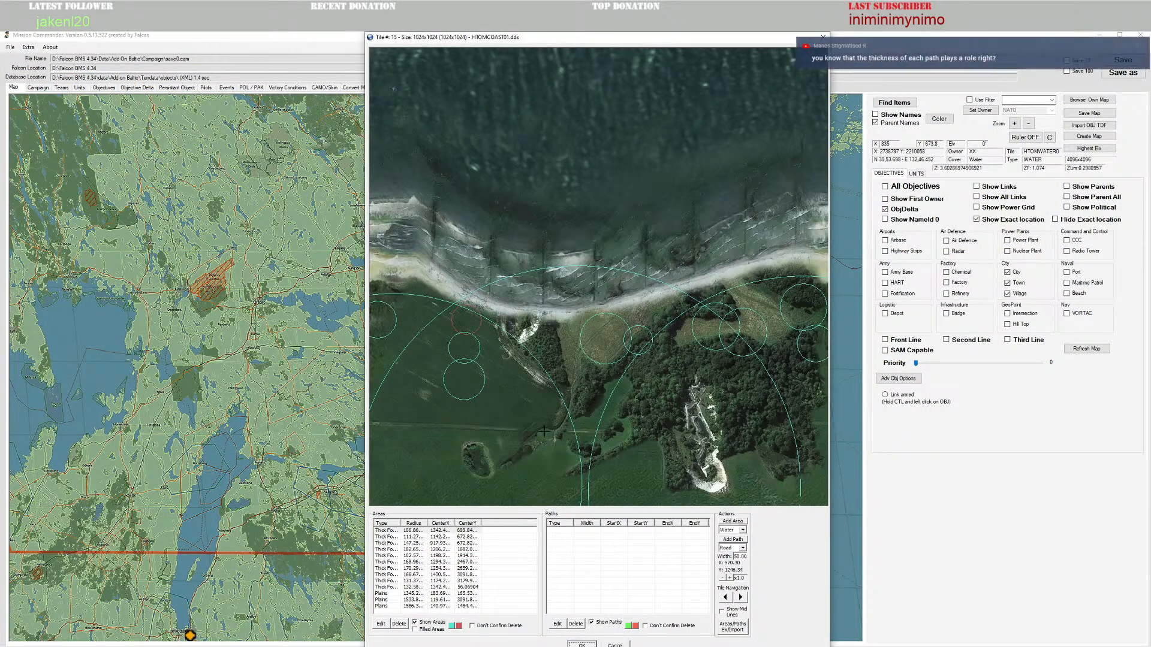
Step: Delete the last Plains area in the coast tile's area list, the oversized circle overlapping the sea
click(401, 531)
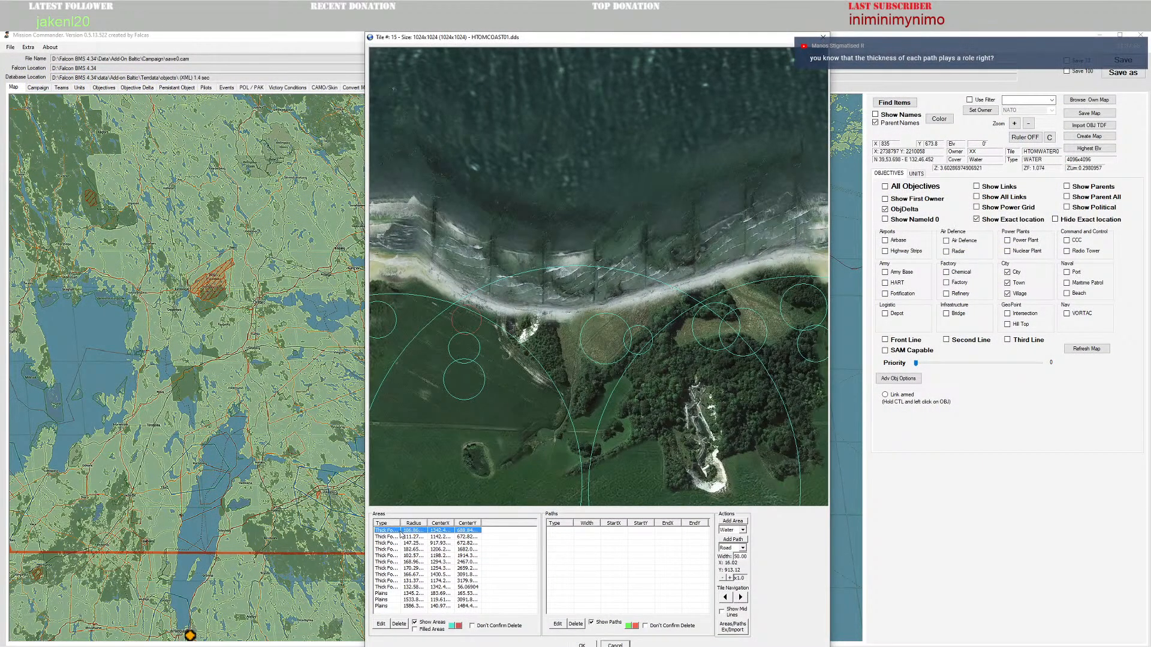
click(399, 601)
click(396, 607)
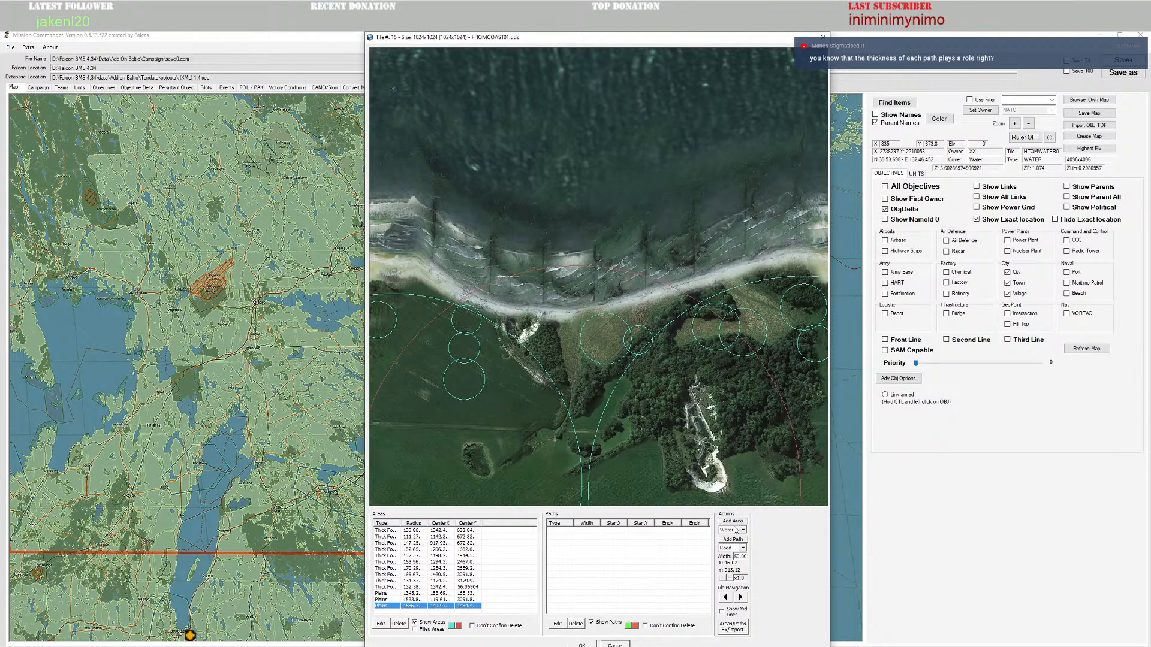
click(398, 624)
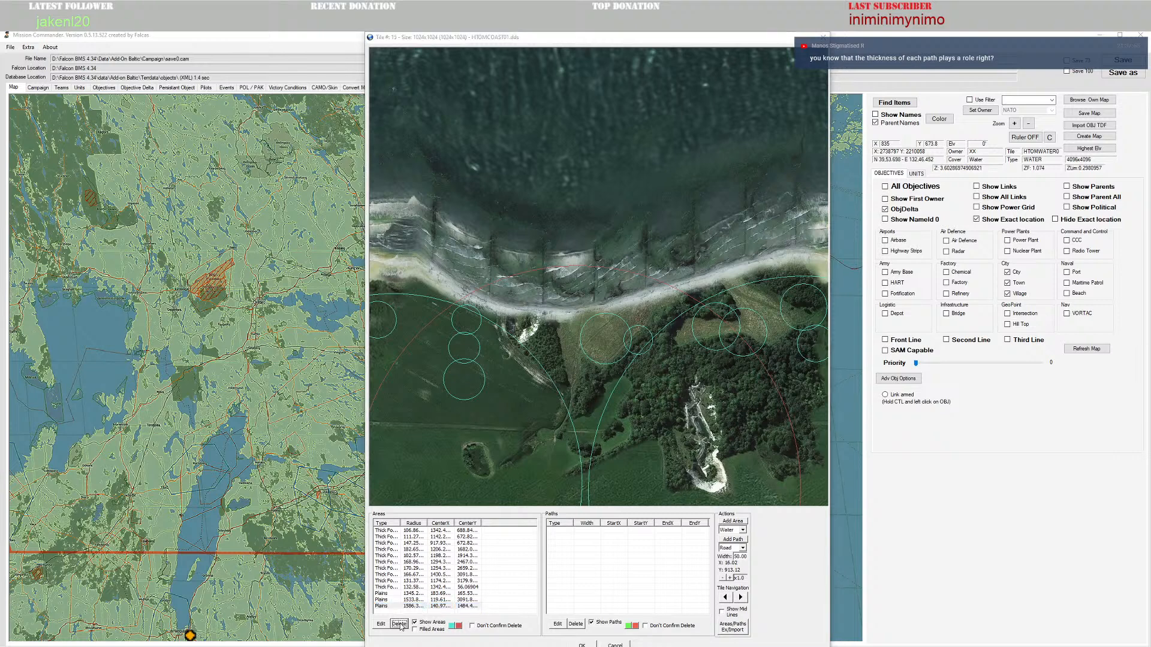
click(604, 383)
Step: Add a Plains area of radius about 1320 centred near the middle of the tile's lower edge, reaching up to the shoreline
click(738, 532)
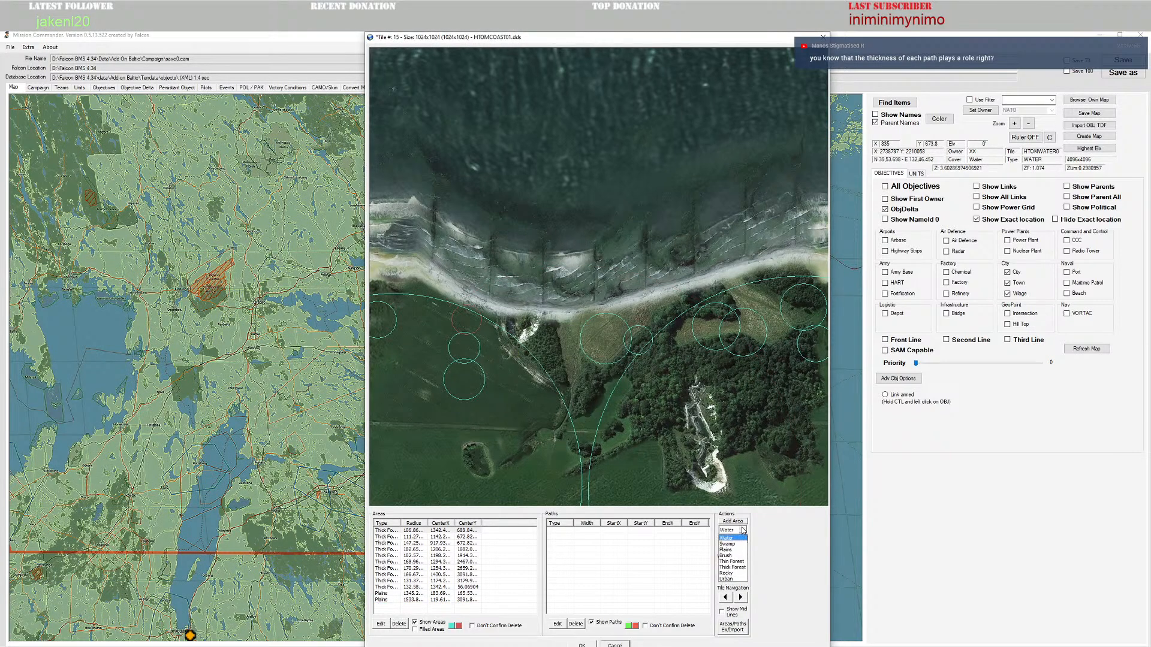
click(728, 550)
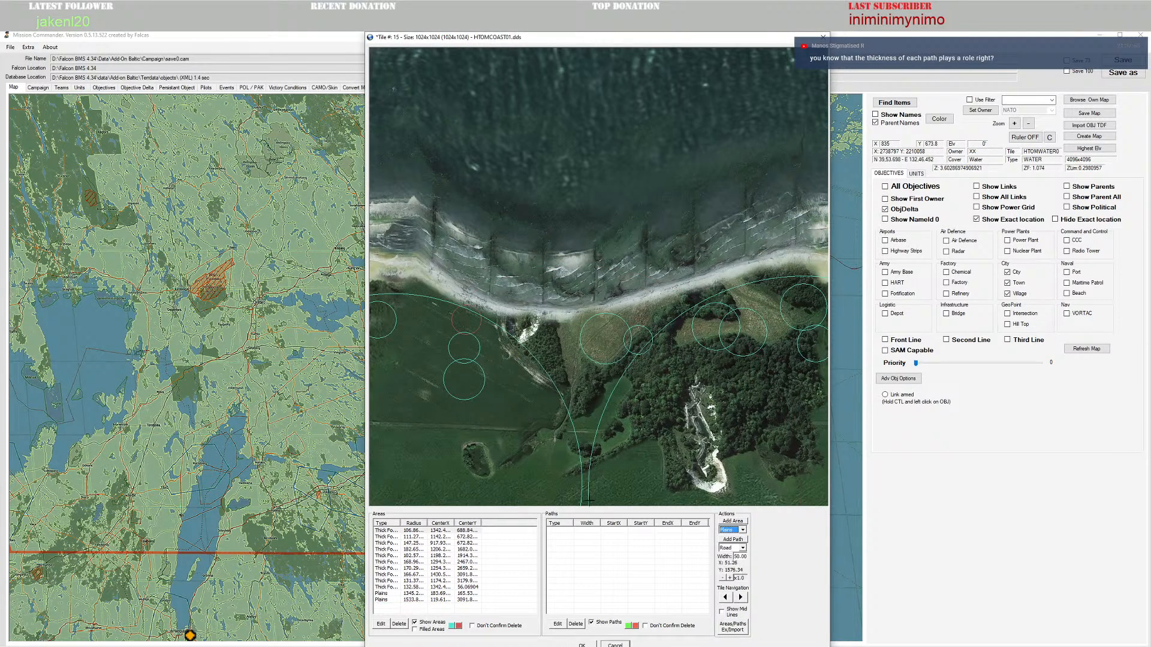
mouse_move(585, 506)
mouse_down()
mouse_move(574, 372)
mouse_move(582, 323)
mouse_up()
click(738, 523)
drag(587, 503, 586, 316)
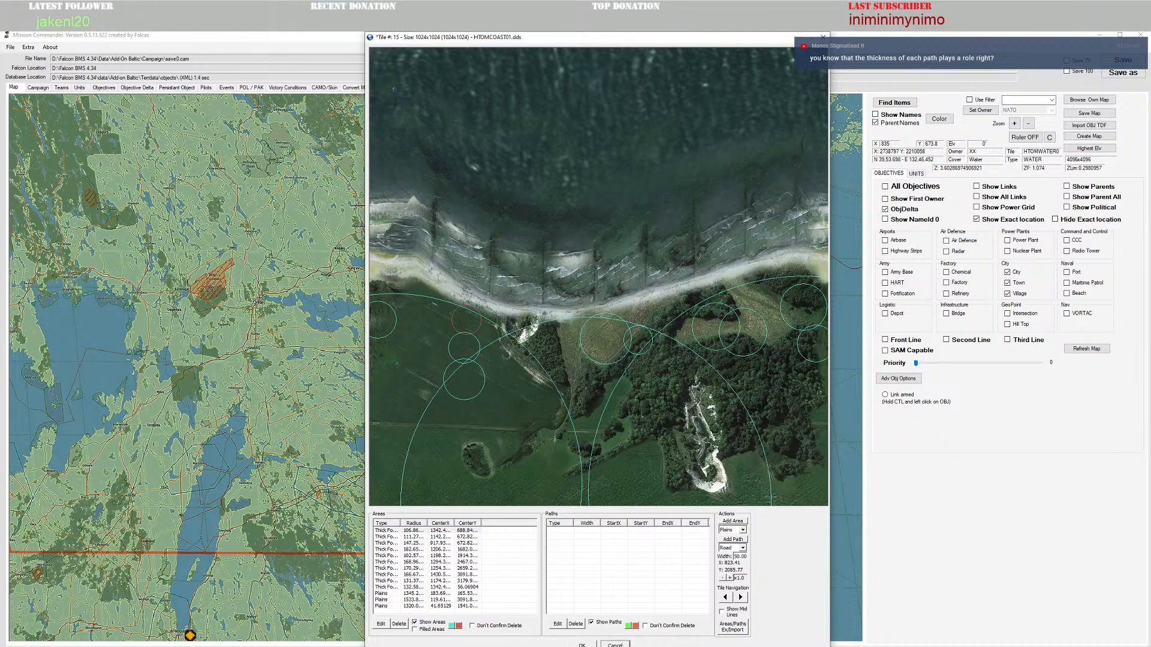
click(743, 530)
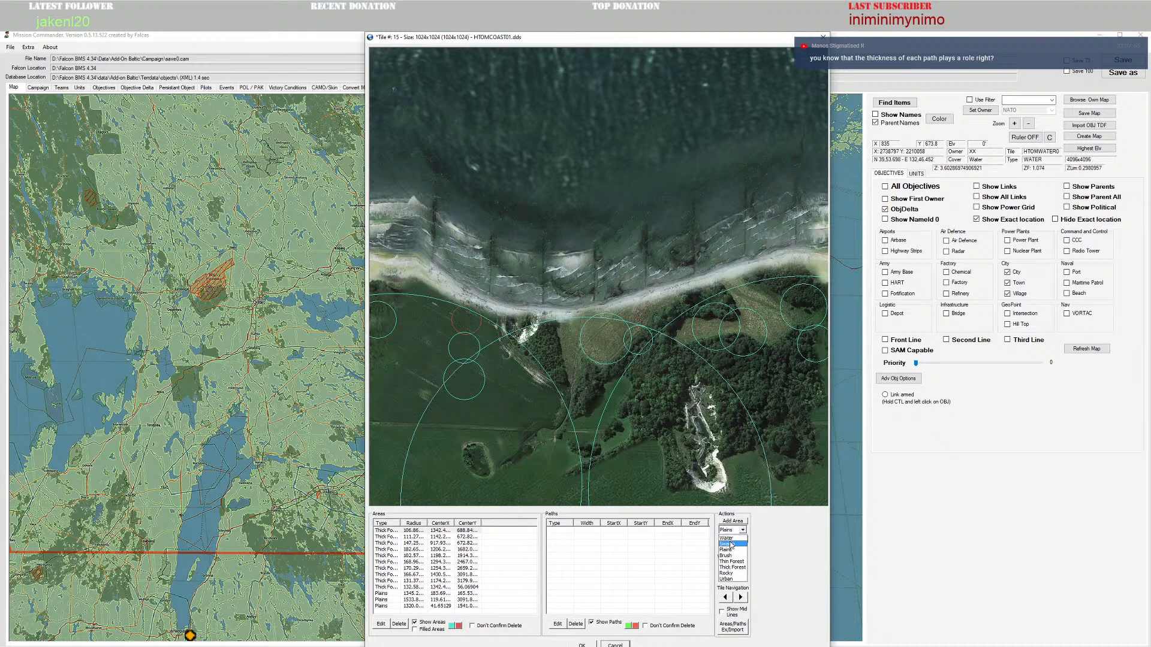
click(733, 541)
click(733, 520)
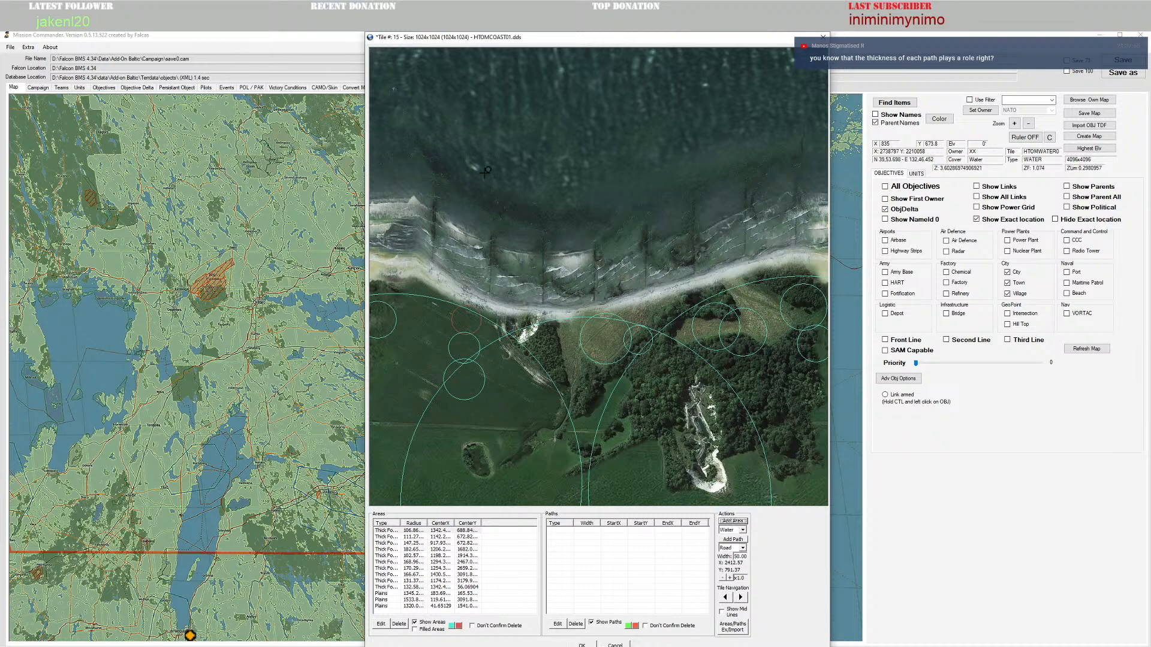
click(507, 186)
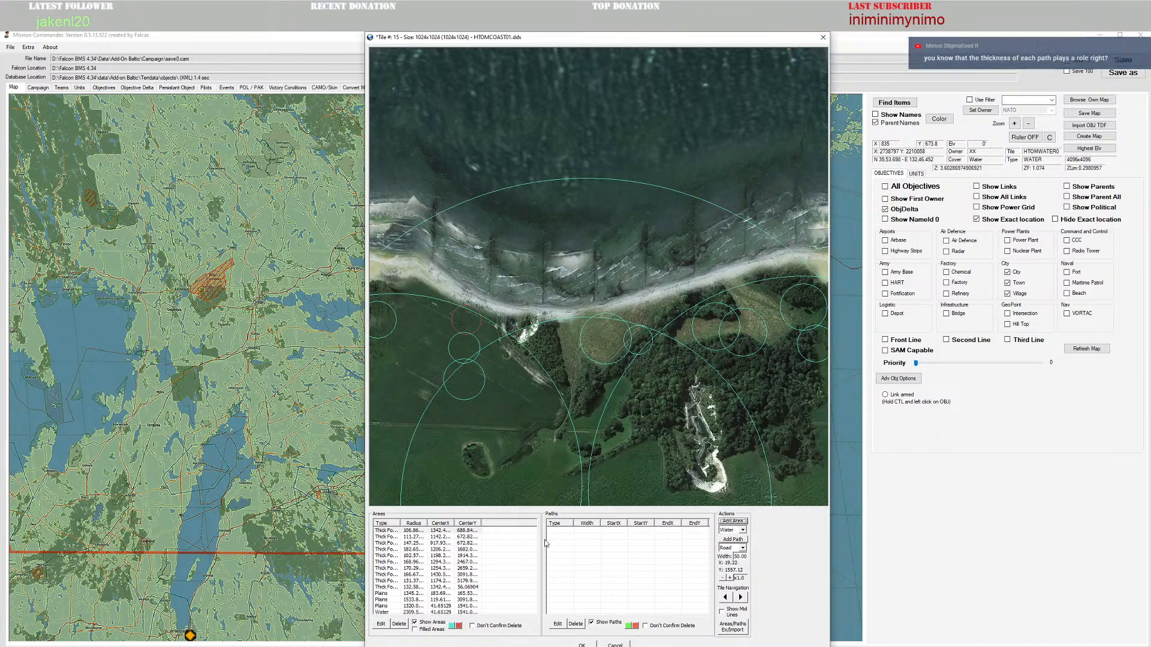
click(422, 612)
click(399, 624)
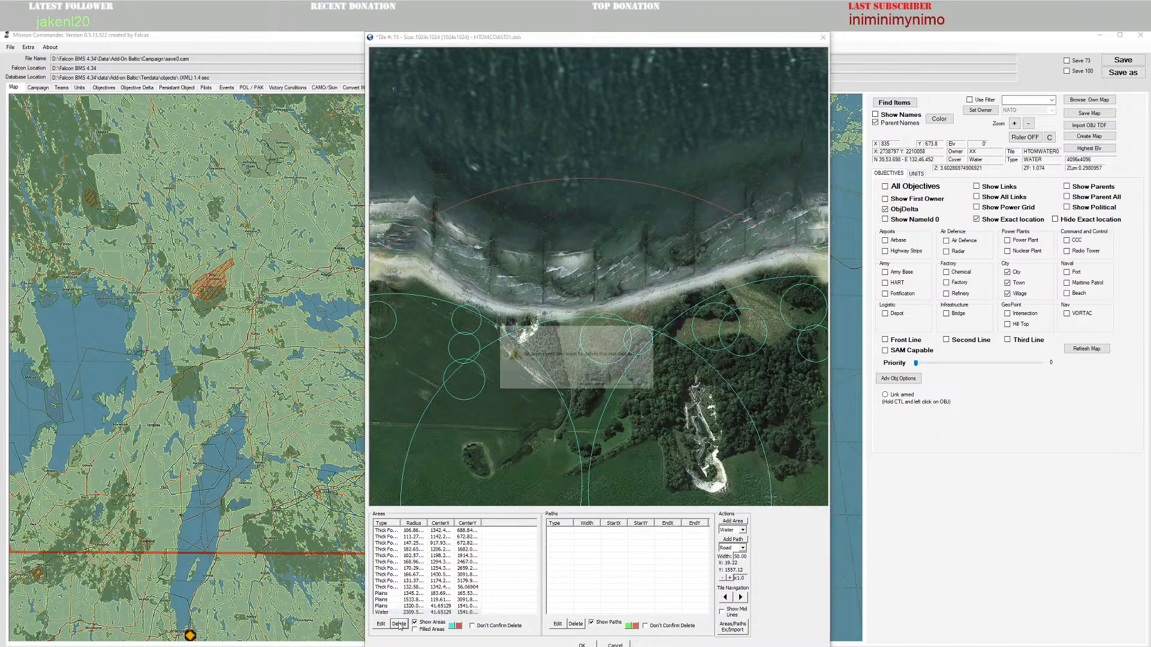
click(592, 381)
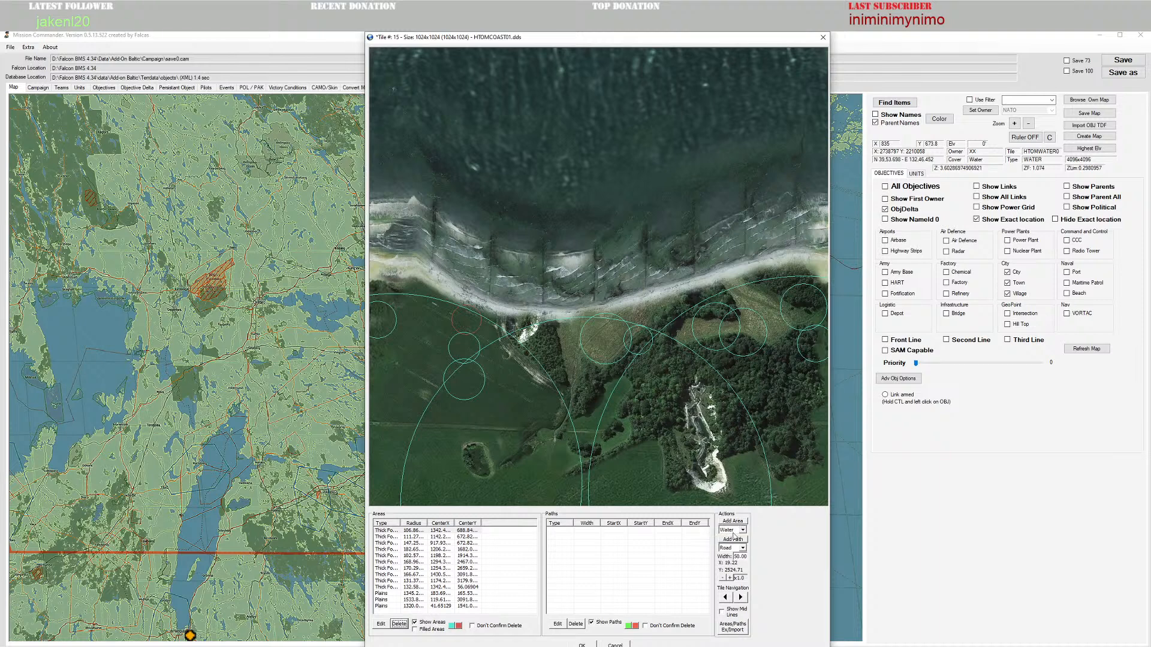
Step: Add three Water areas over the sea: radius about 1459 at the tile's upper-left corner, one at the upper-right corner, one centred near mid-upper edge
click(736, 522)
click(373, 48)
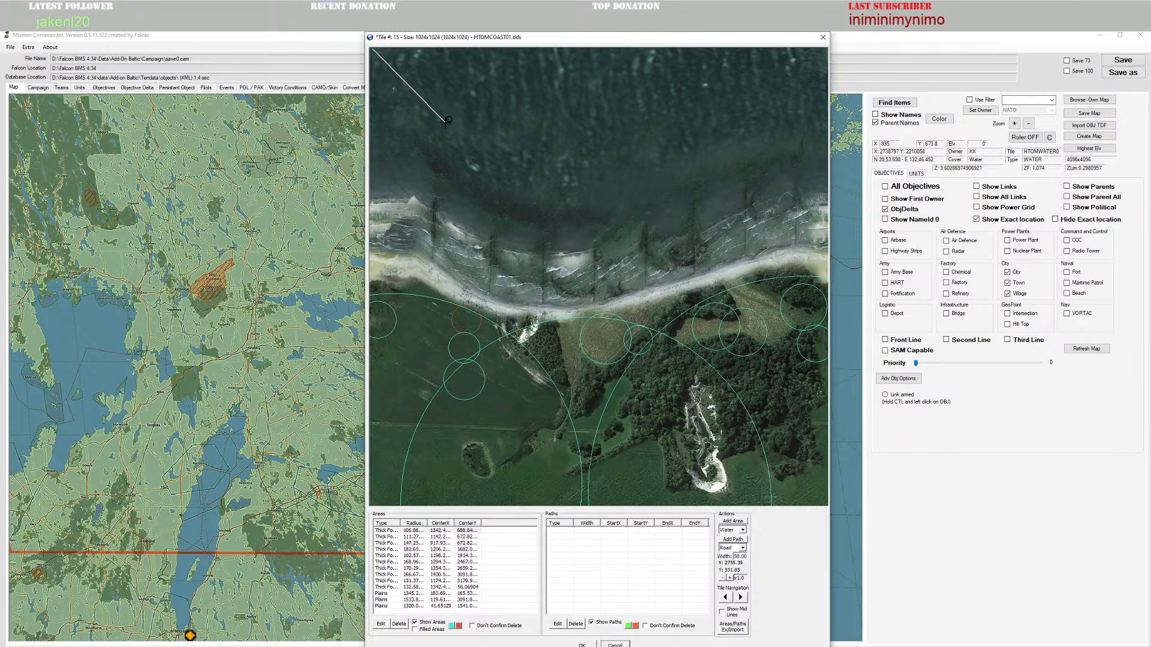
click(519, 190)
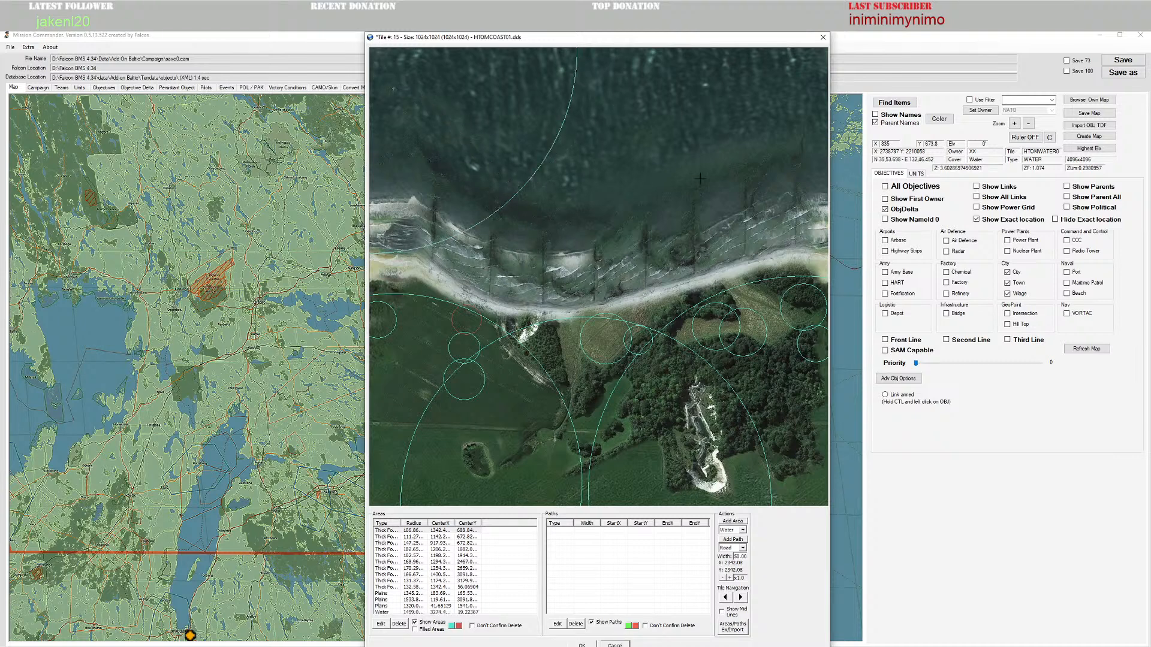
click(737, 522)
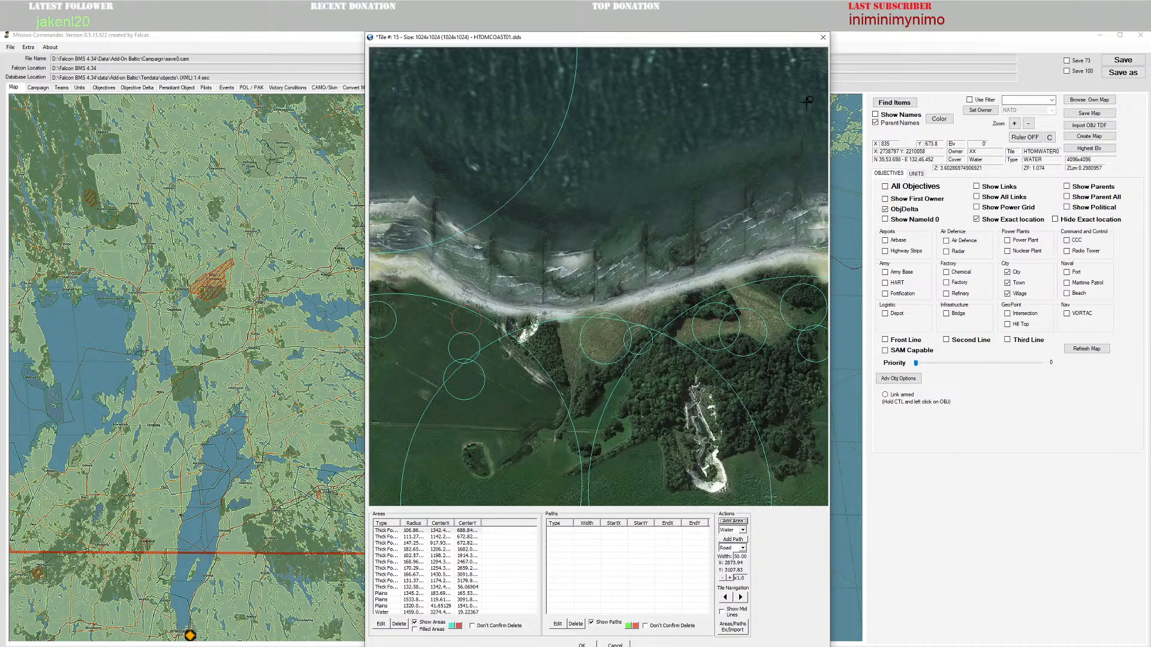
click(826, 51)
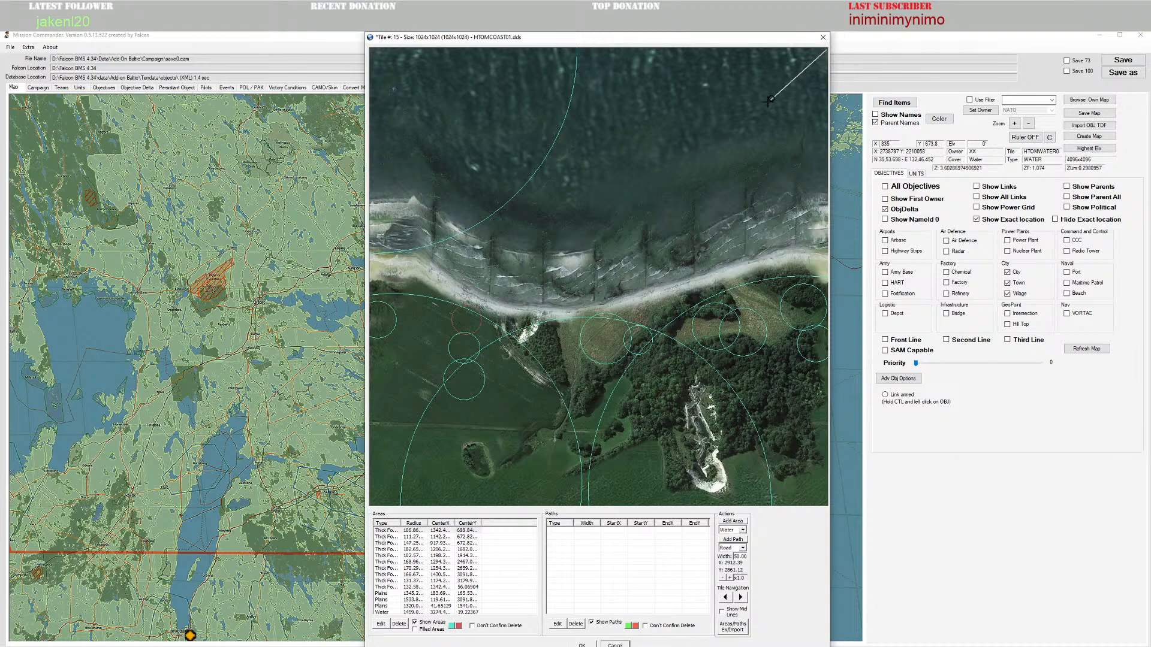
click(693, 170)
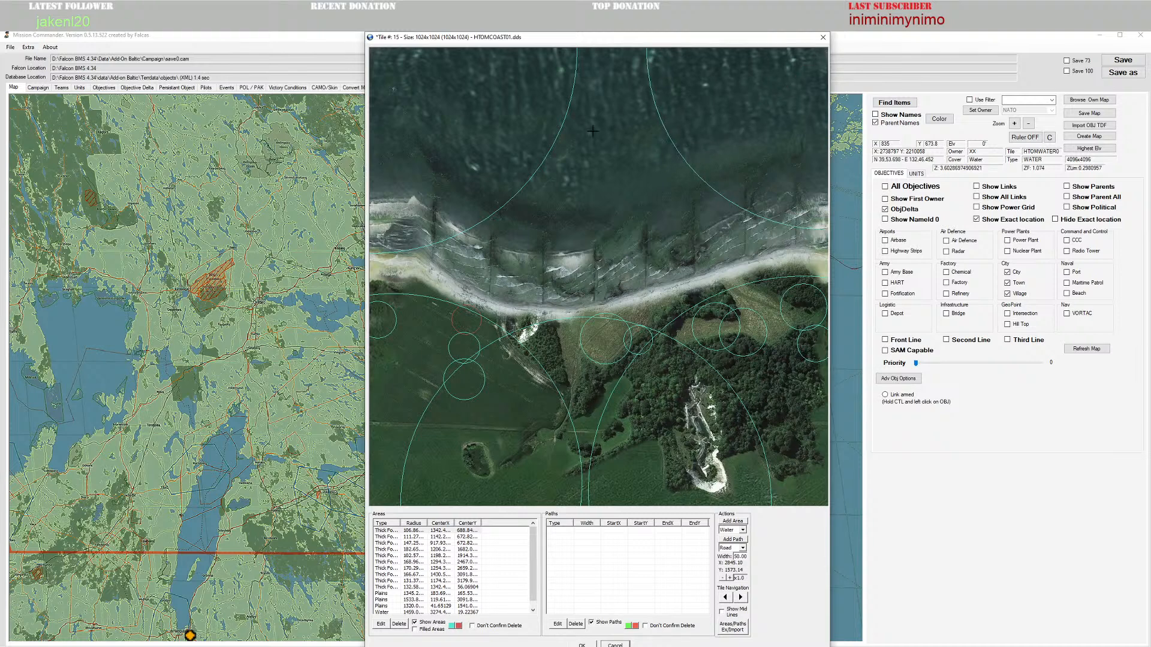
click(733, 521)
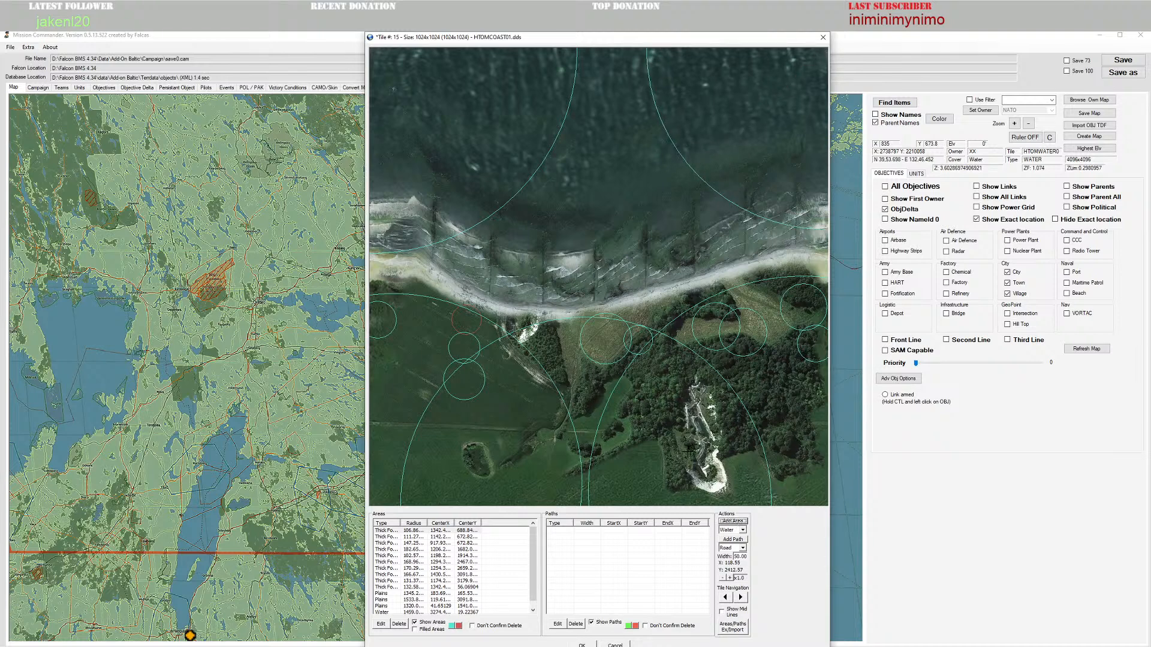
click(614, 47)
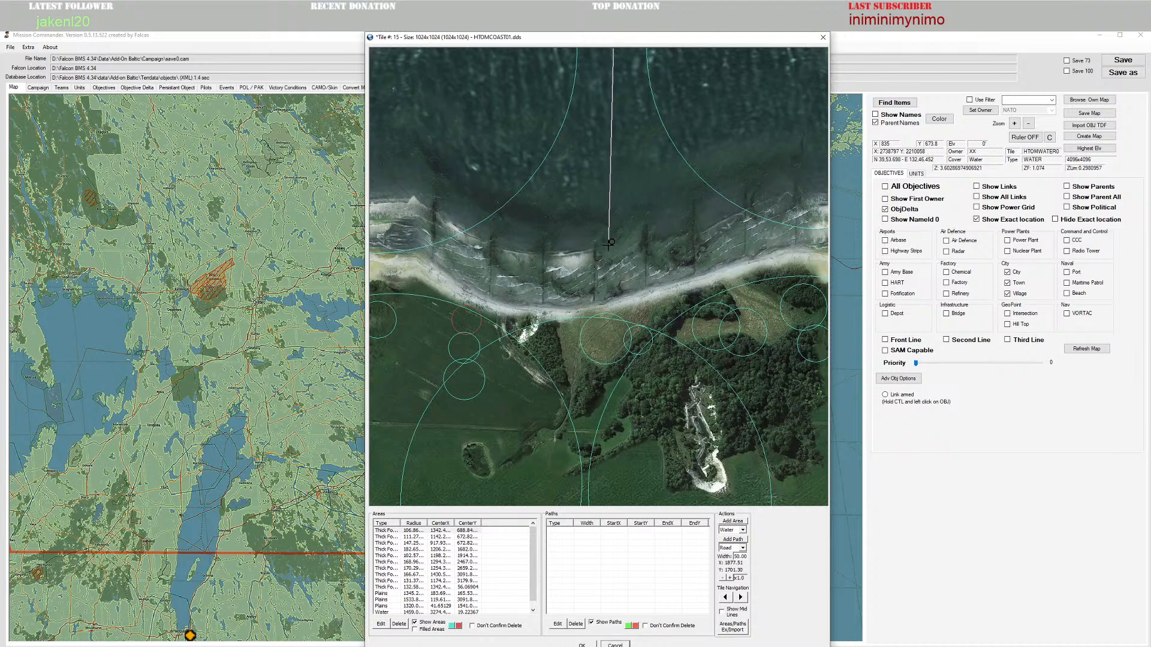
click(609, 238)
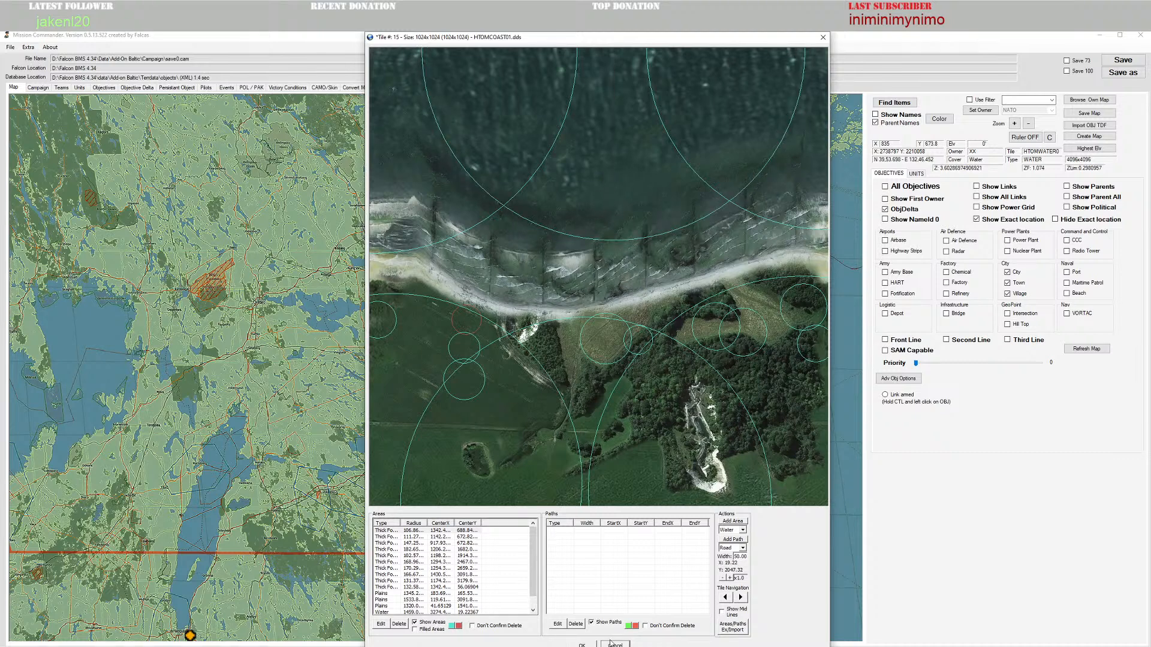
Step: Save the coast tile's edited areas to the BIN file and reopen the terrain editor
click(581, 645)
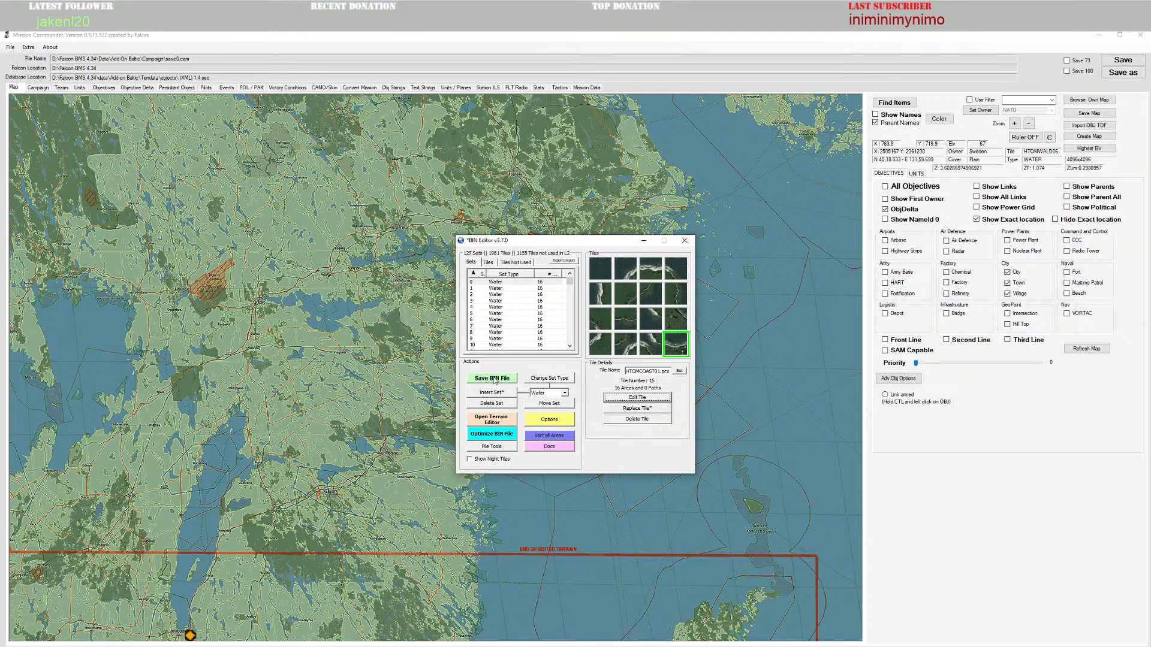
click(494, 381)
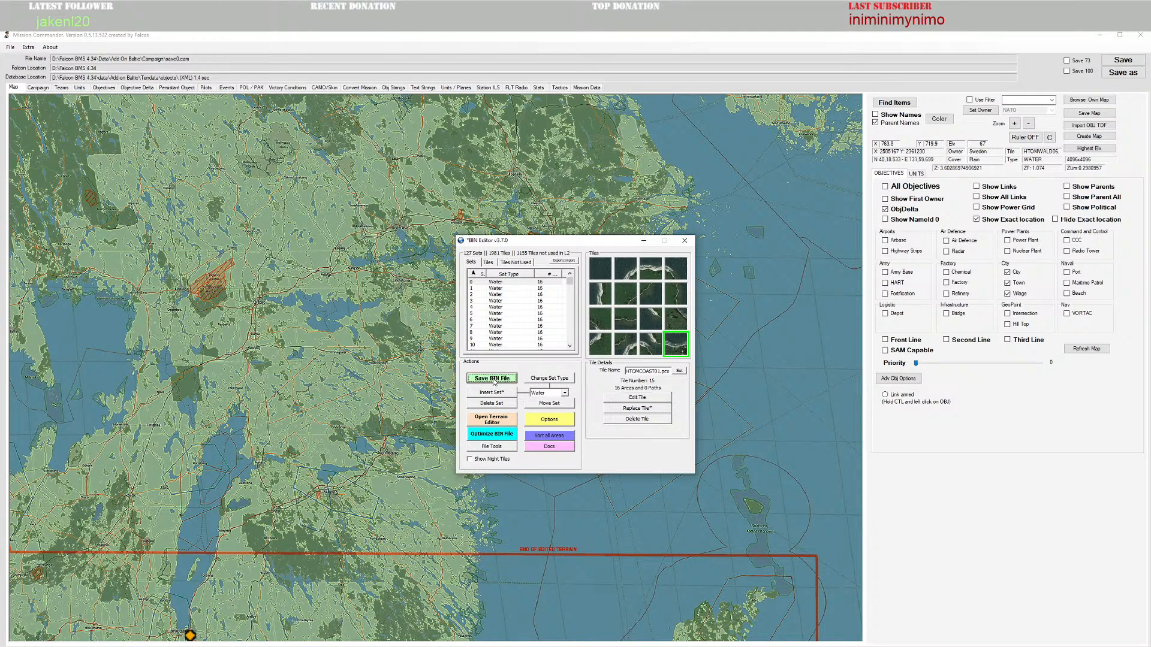
click(497, 421)
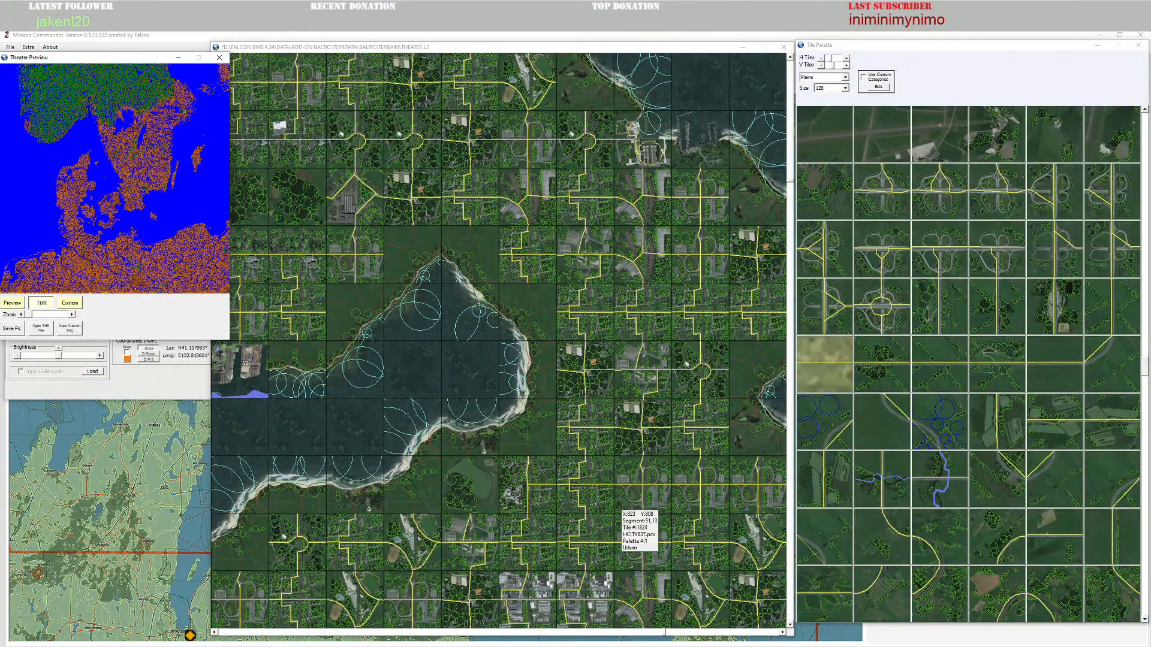
Step: Replace the shoreline tile at the western end of the small bay southeast of the city with a Water coast tile that closes the shore
scroll(462, 407, down, 5)
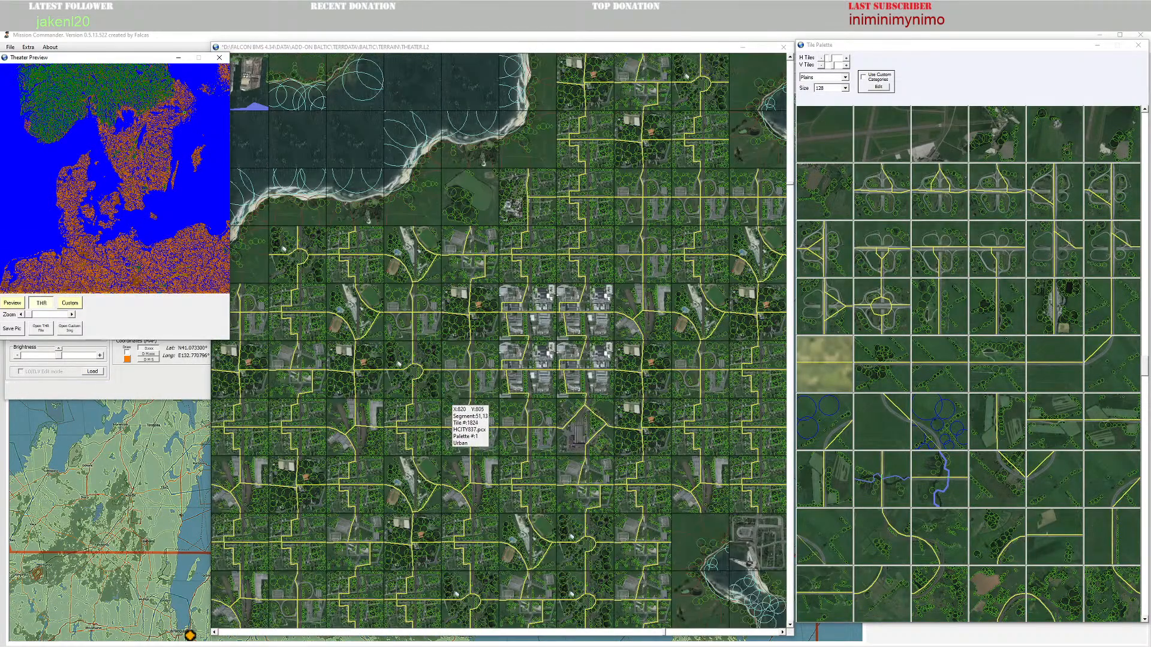
scroll(471, 416, down, 4)
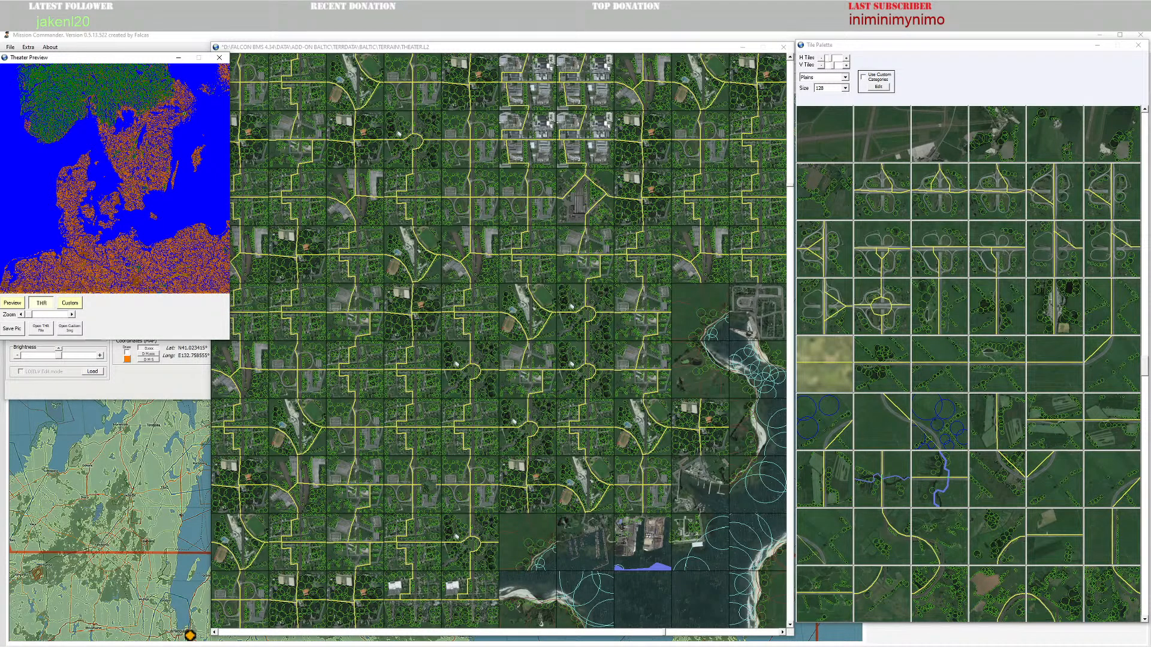
scroll(426, 487, down, 2)
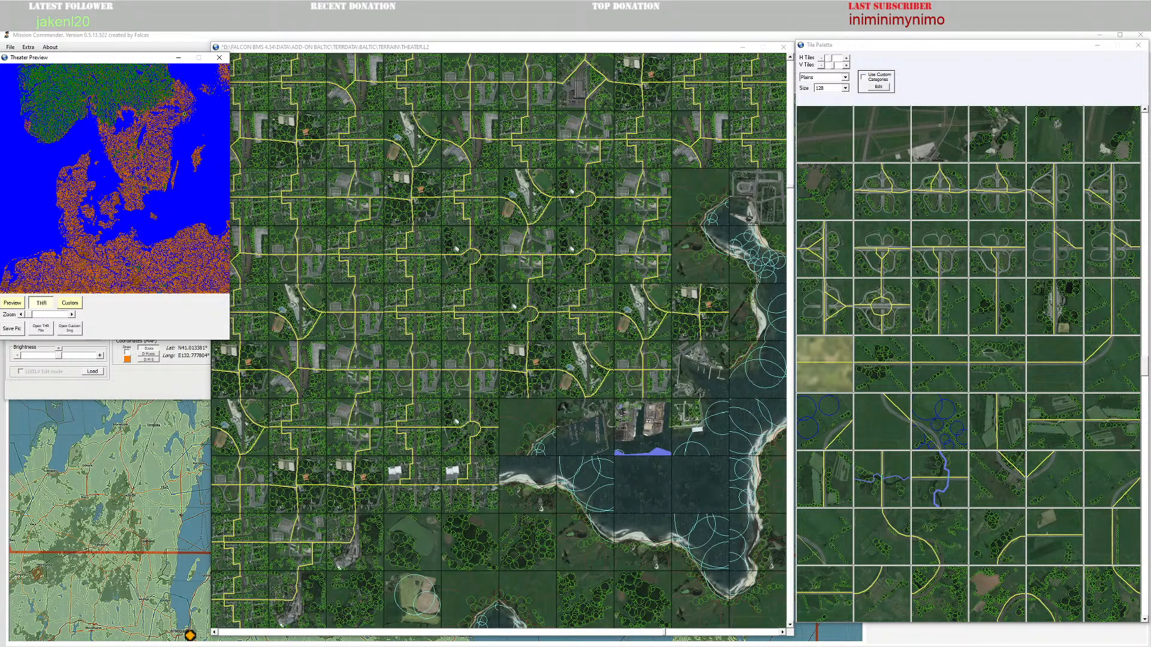
right_click(585, 510)
click(623, 529)
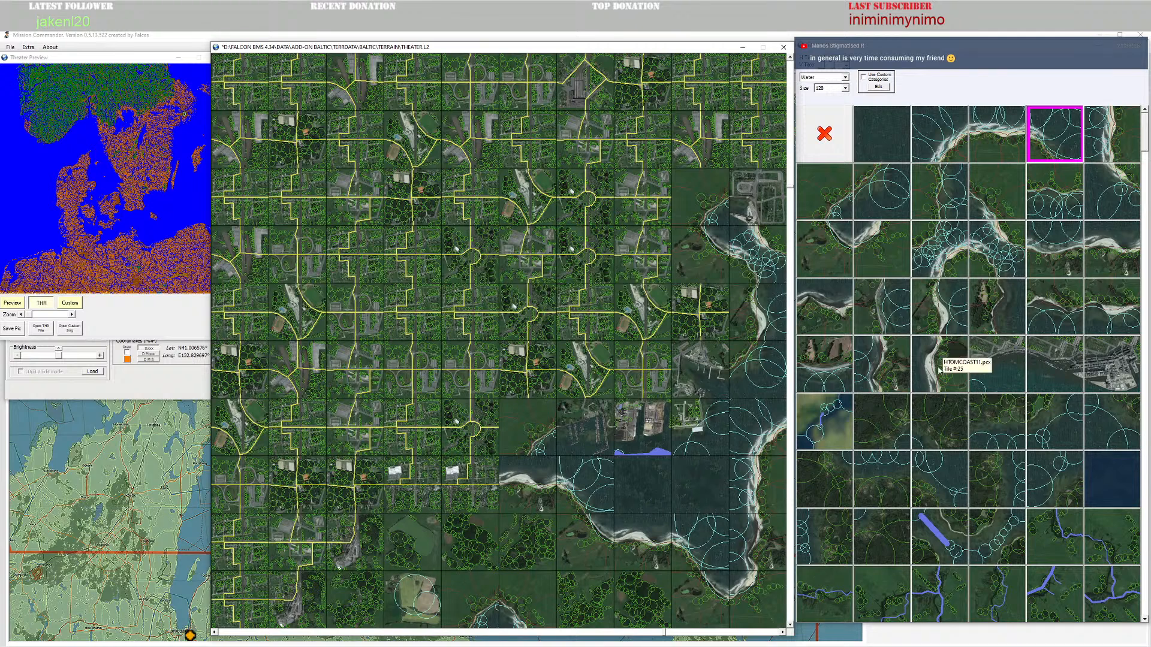
click(826, 249)
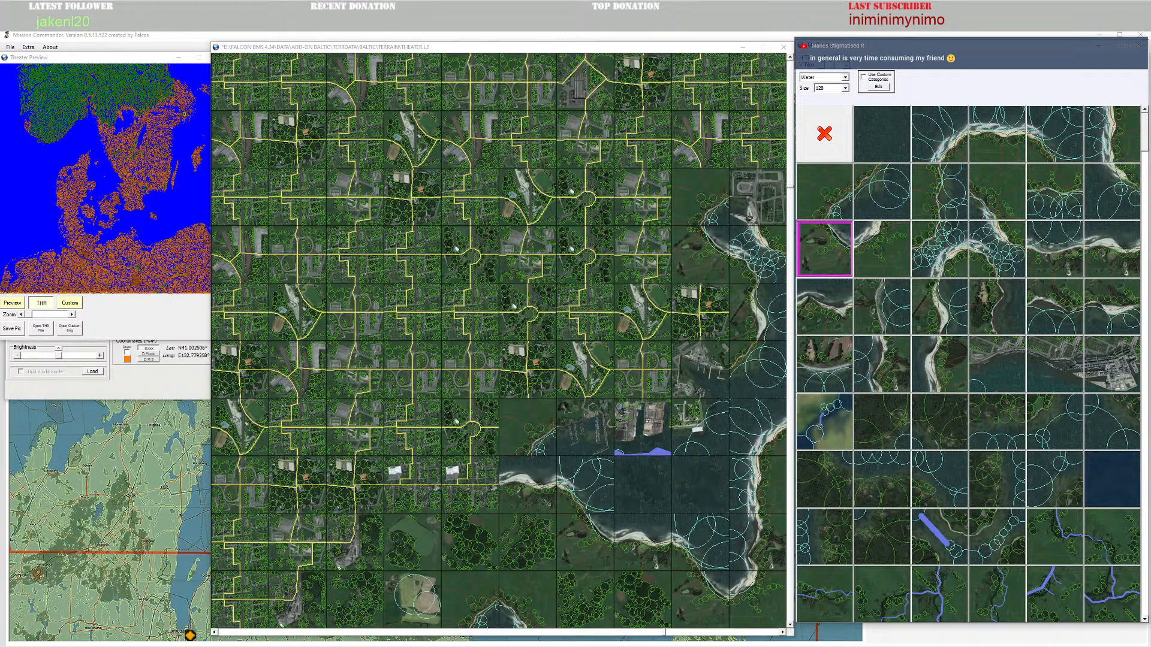
click(539, 504)
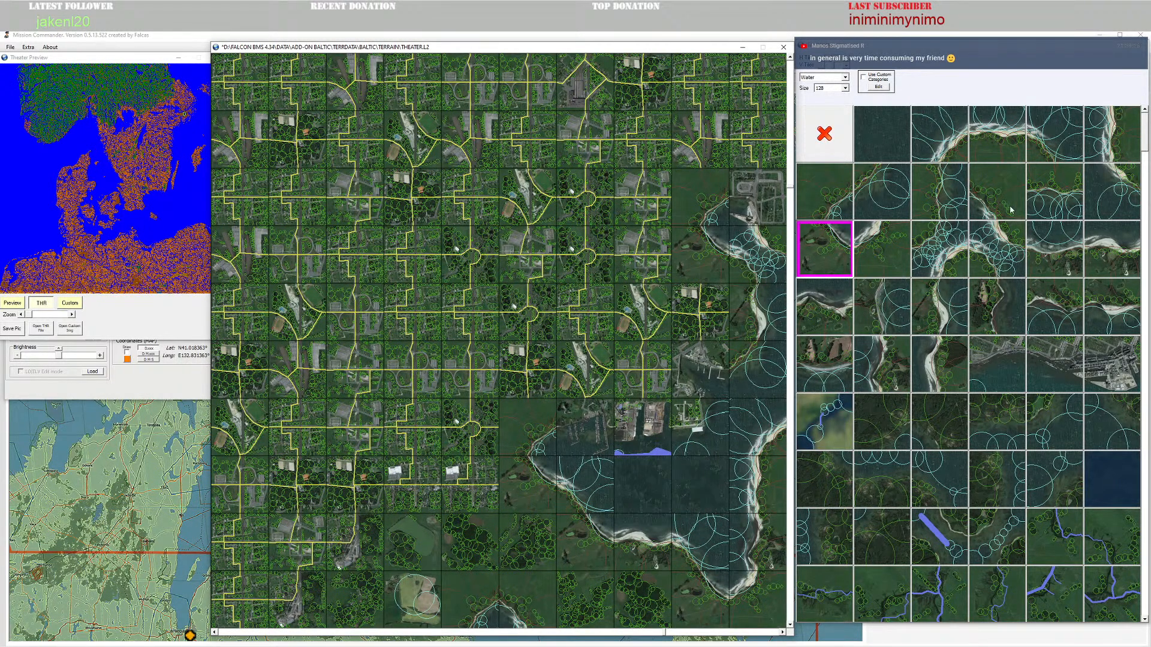
Step: Replace the harbour dock tile on the small bay's northern shore with a Water coast tile whose beach runs along its upper part
click(1055, 306)
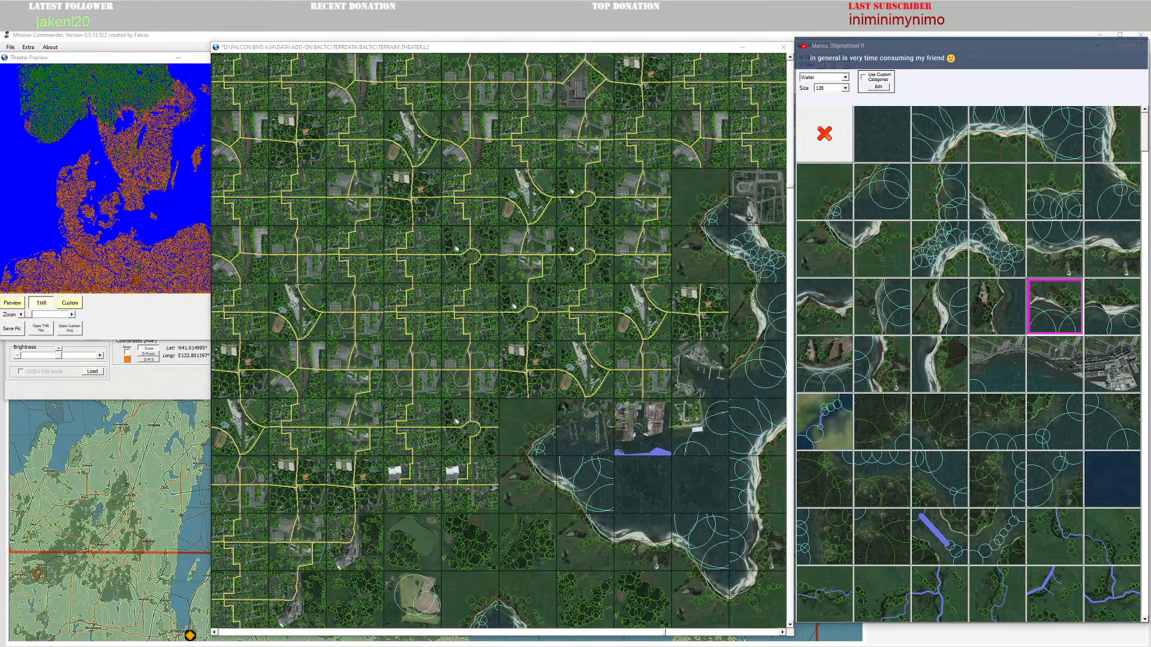
click(647, 433)
click(756, 475)
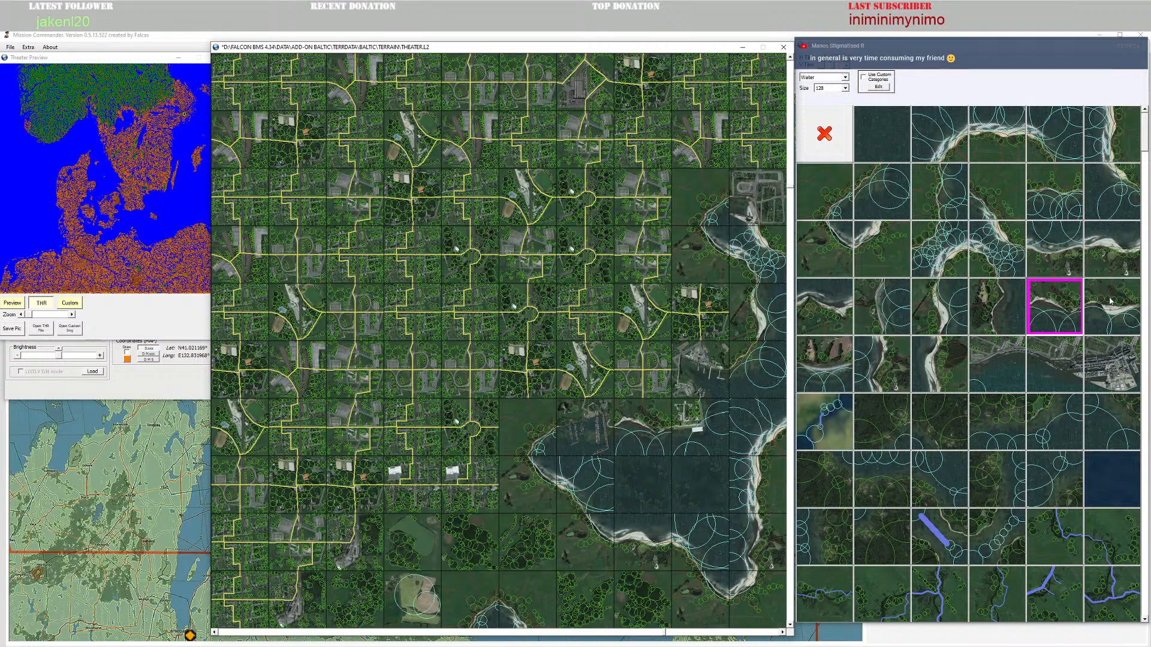
scroll(665, 484, down, 2)
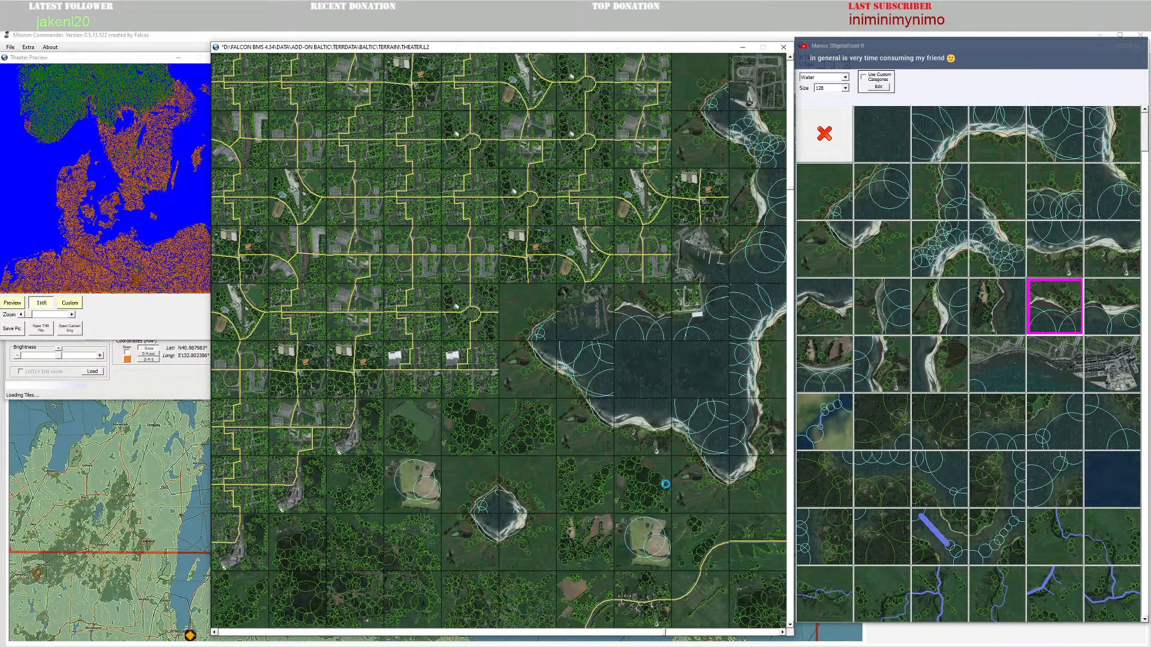
scroll(665, 484, up, 2)
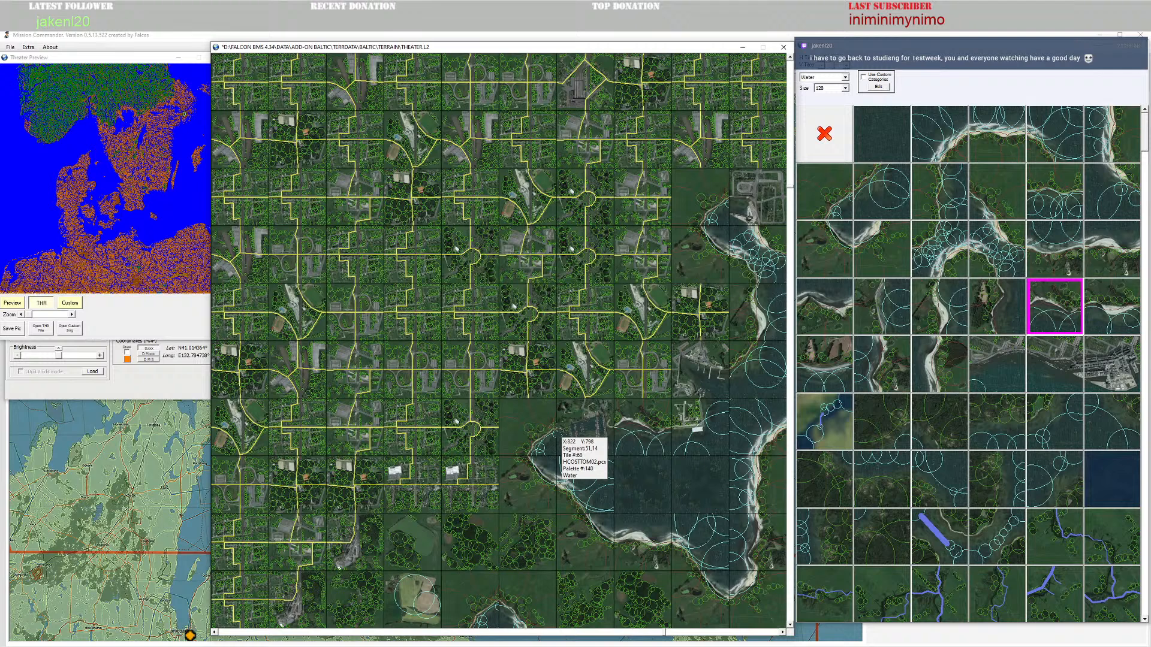
Step: Replace the roundabout tile at the city's edge, west of the small bay, with an Urban tile whose road does not continue east
right_click(484, 435)
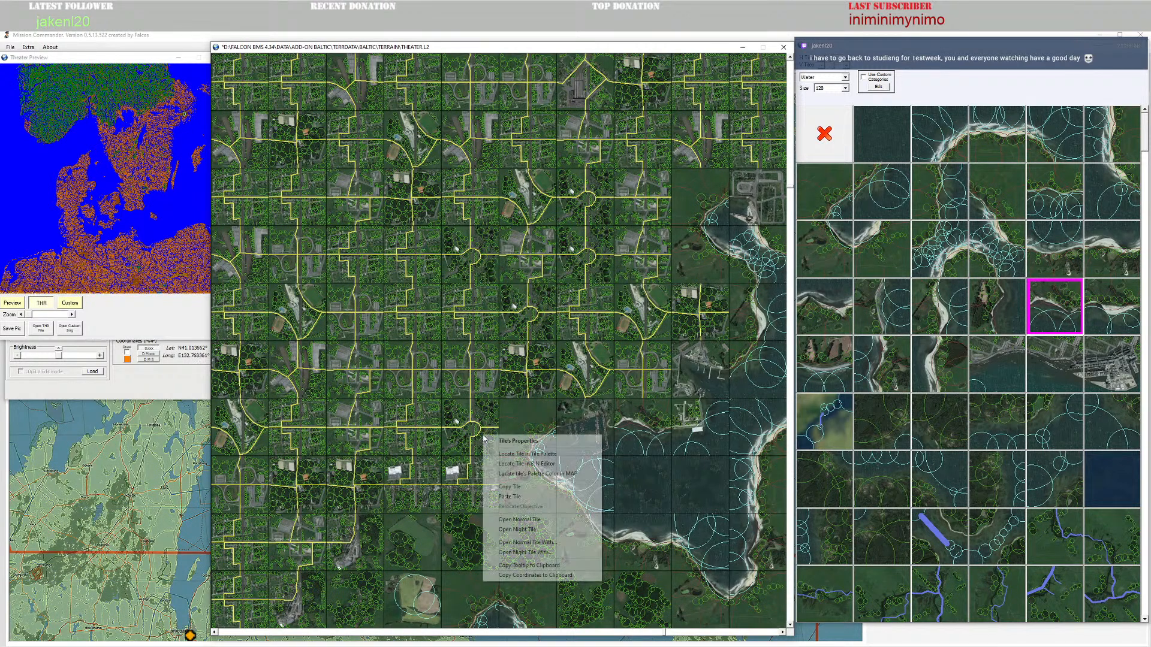
click(514, 455)
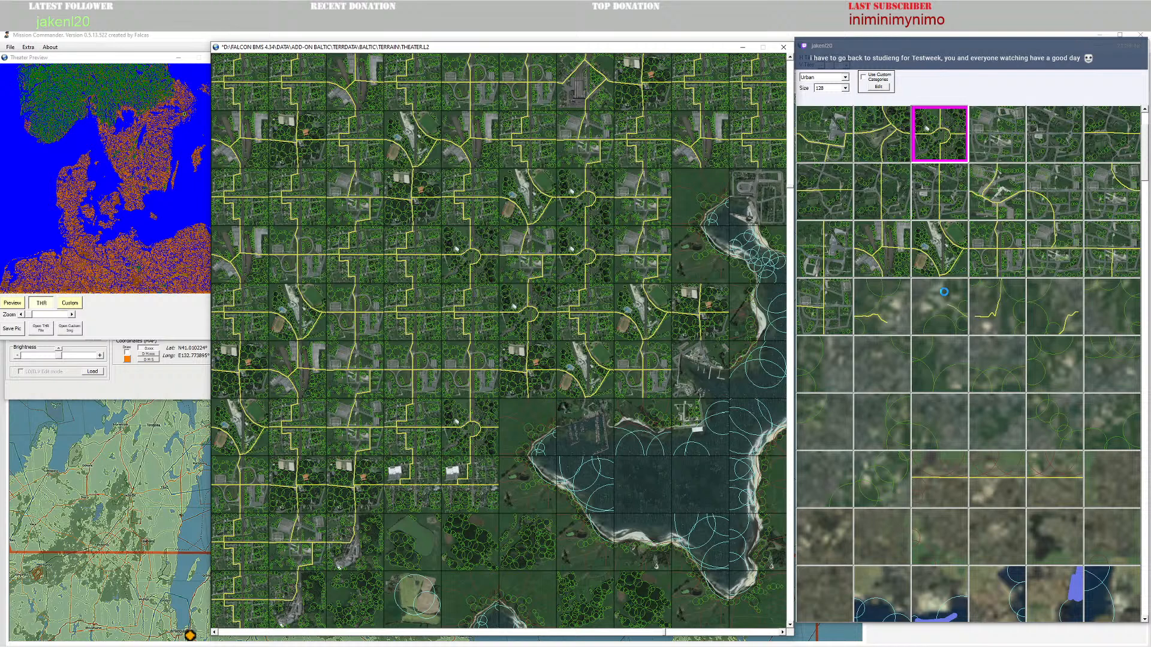
scroll(944, 292, up, 2)
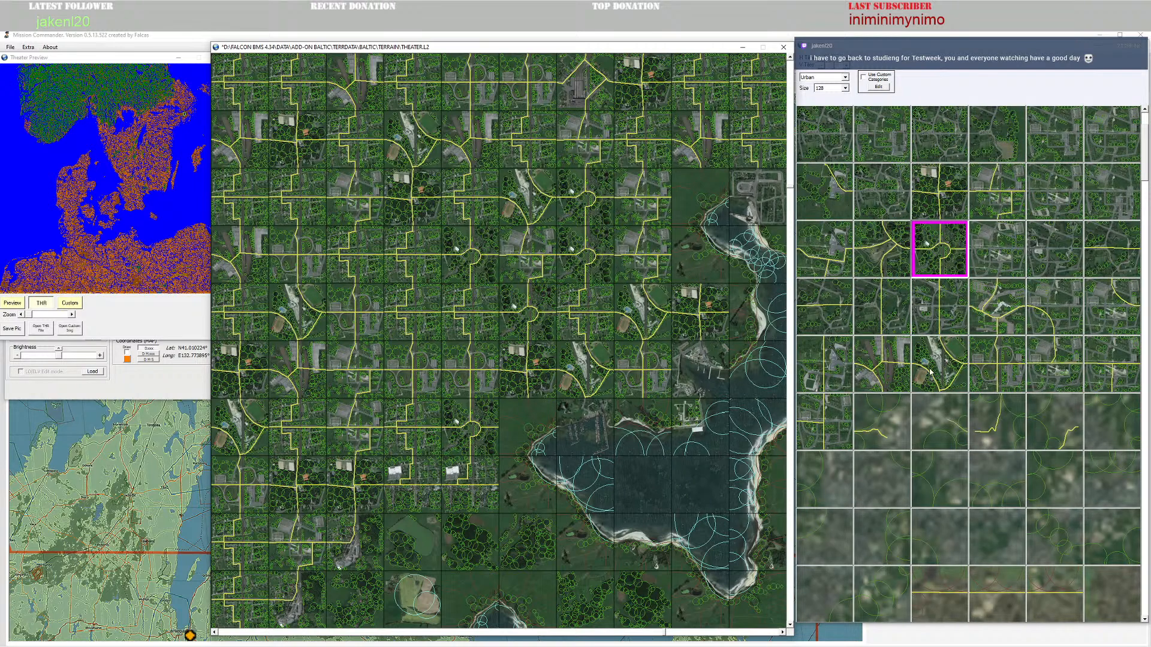
click(825, 421)
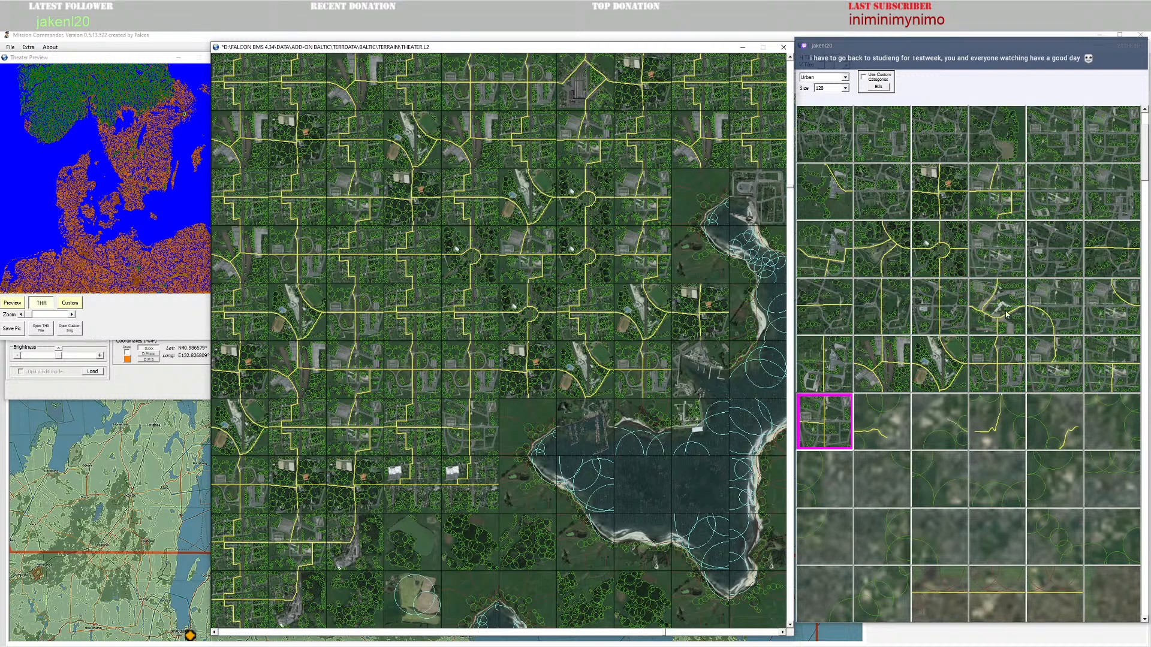
Step: Find the Urban city-edge tile with a road entering from the west and place it on the city's southeastern corner beside the small bay
scroll(999, 318, down, 4)
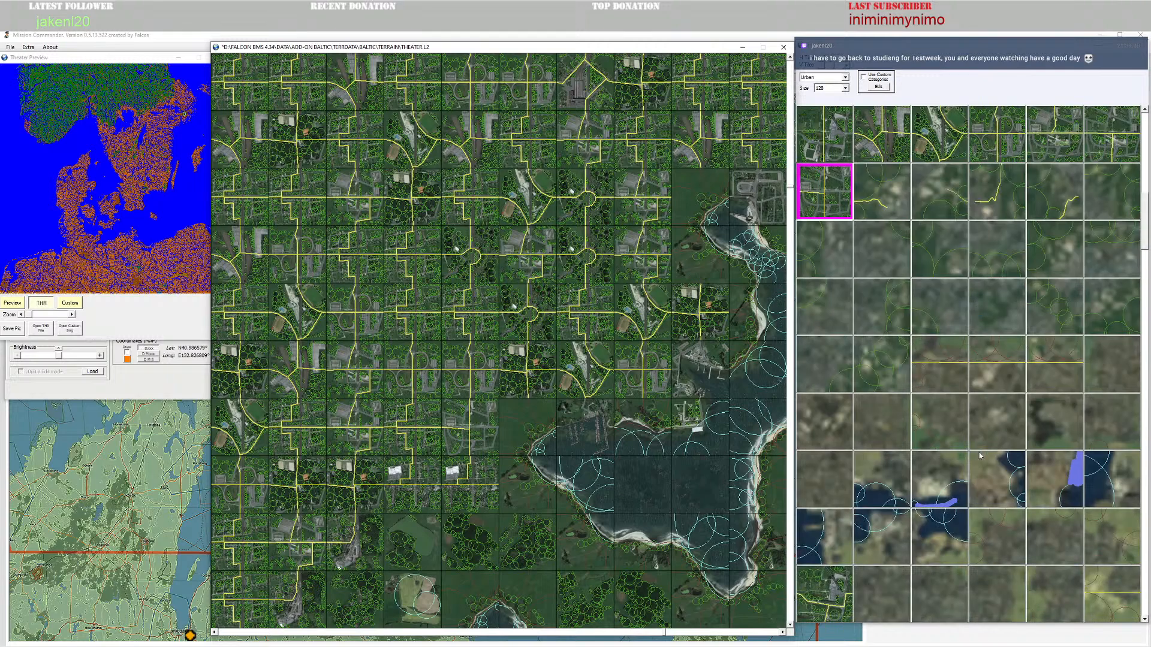
scroll(981, 456, down, 8)
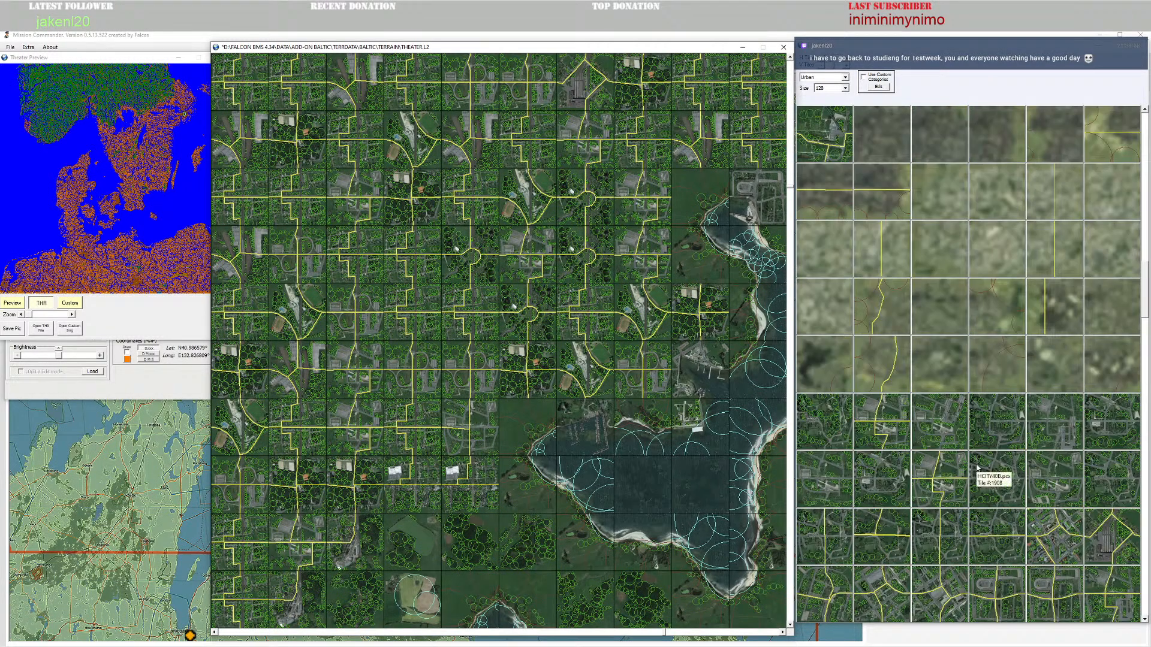
scroll(977, 467, down, 5)
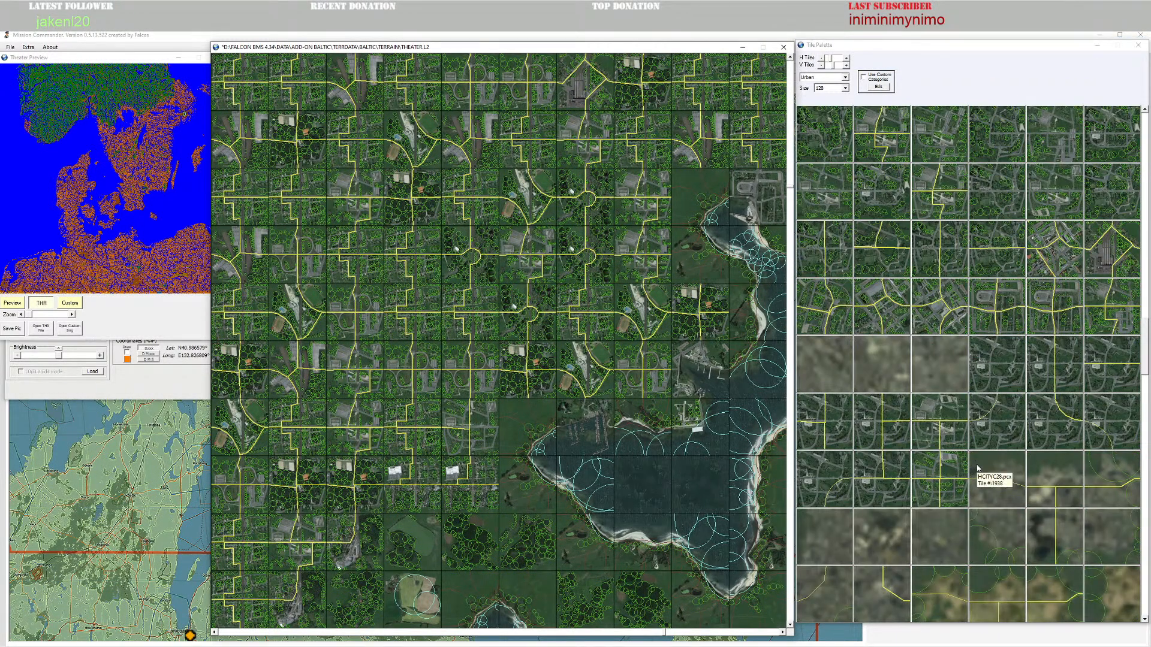
scroll(1019, 432, up, 4)
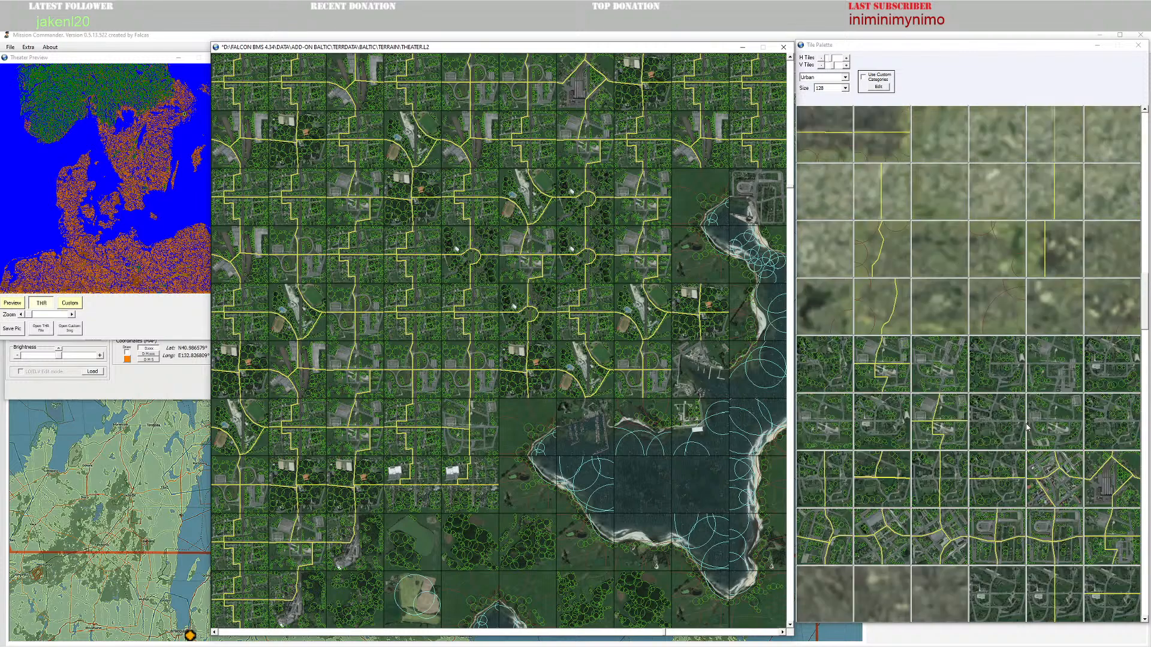
scroll(1027, 427, up, 8)
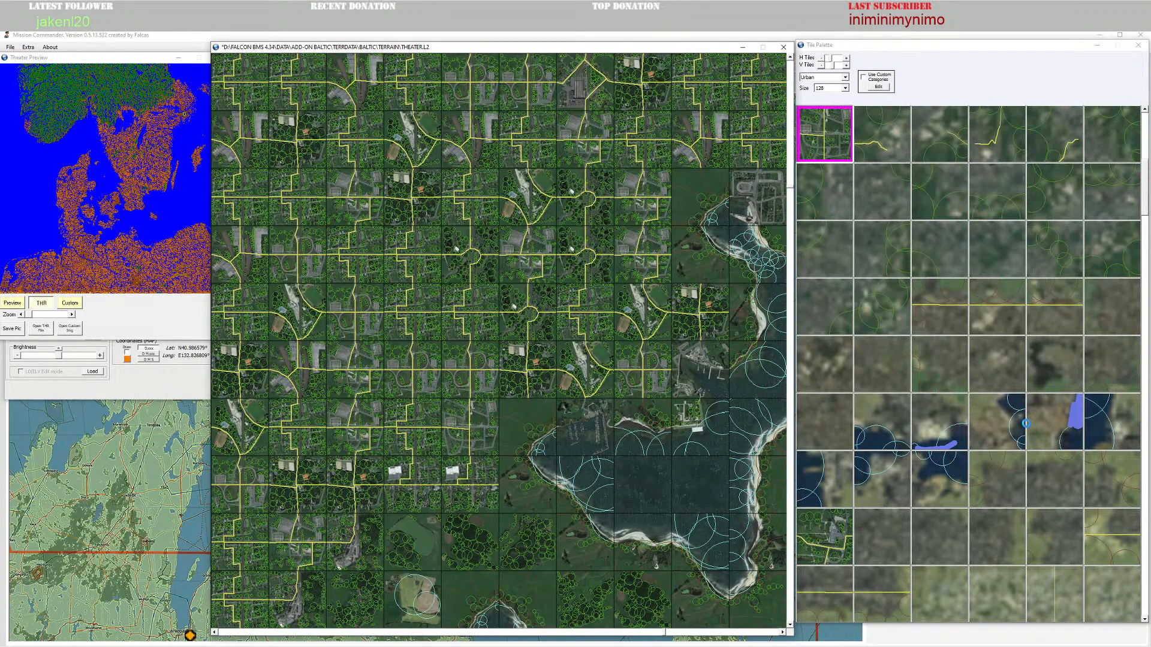
scroll(1027, 427, up, 6)
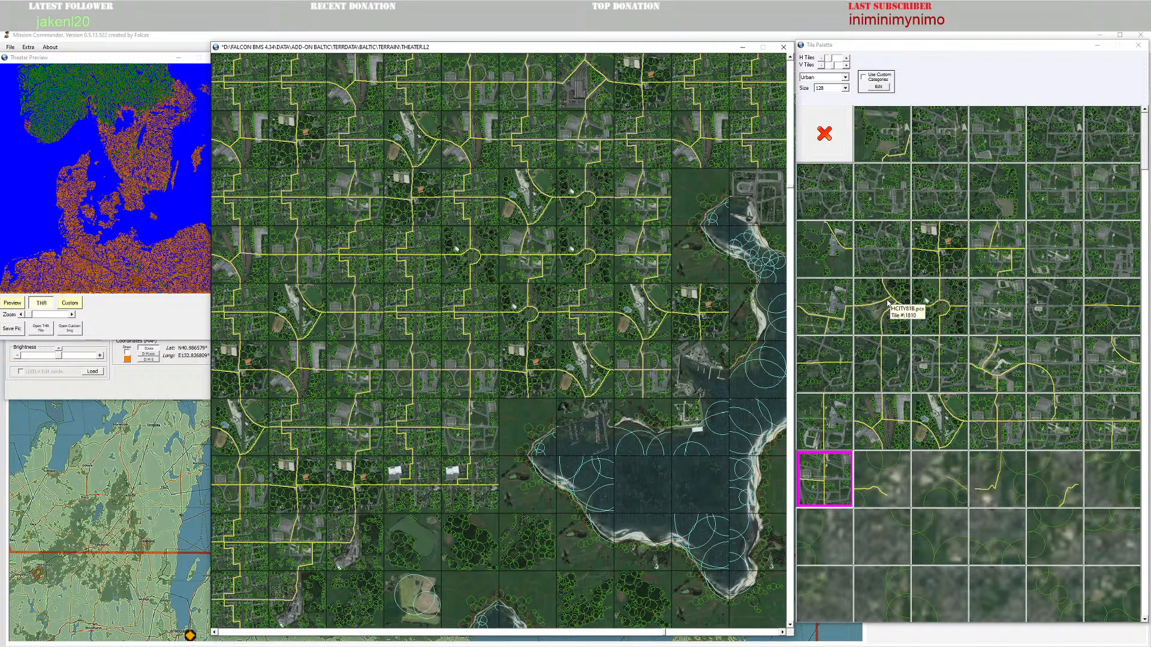
scroll(888, 306, down, 1)
scroll(888, 309, down, 1)
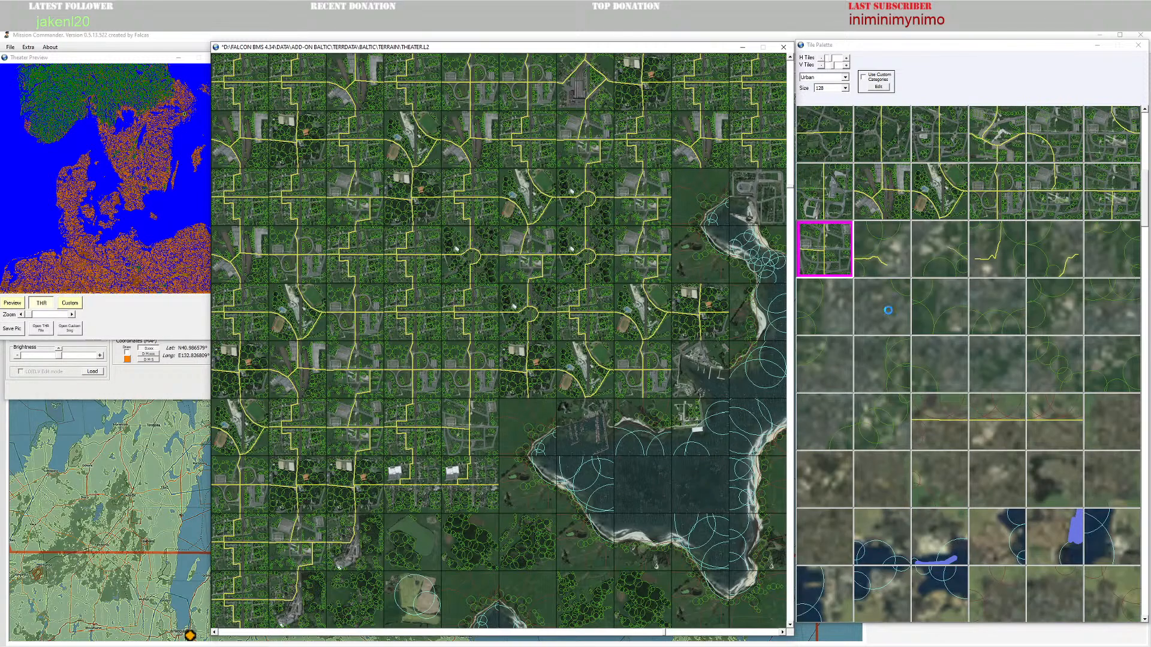
scroll(888, 312, down, 2)
scroll(888, 315, down, 3)
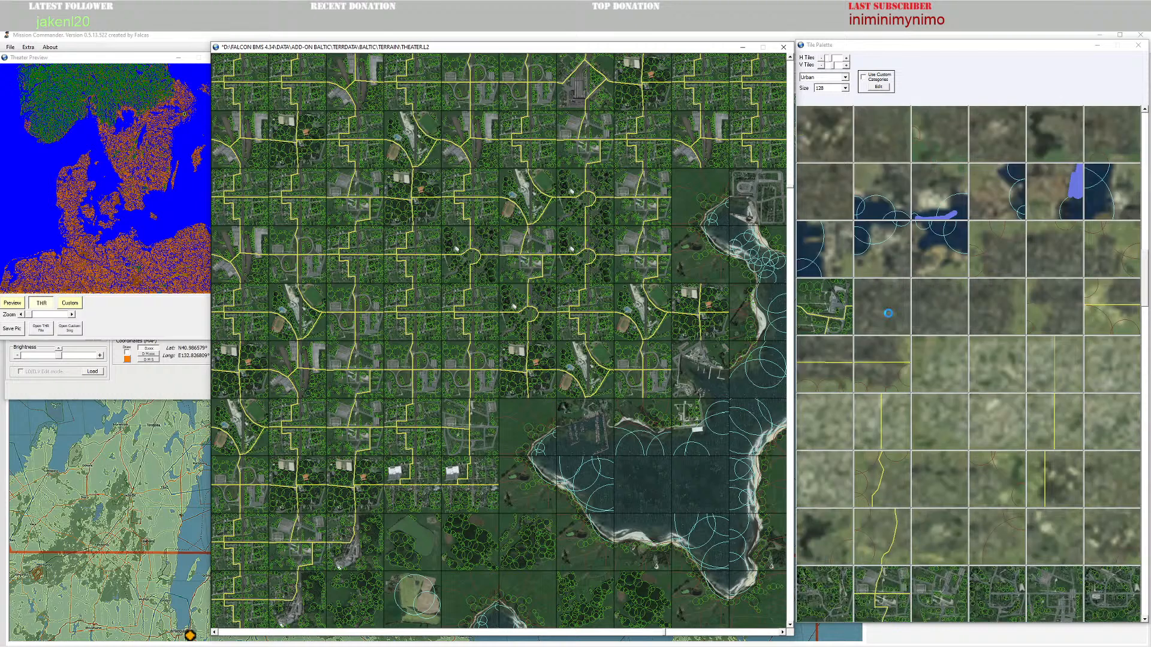
scroll(889, 315, down, 1)
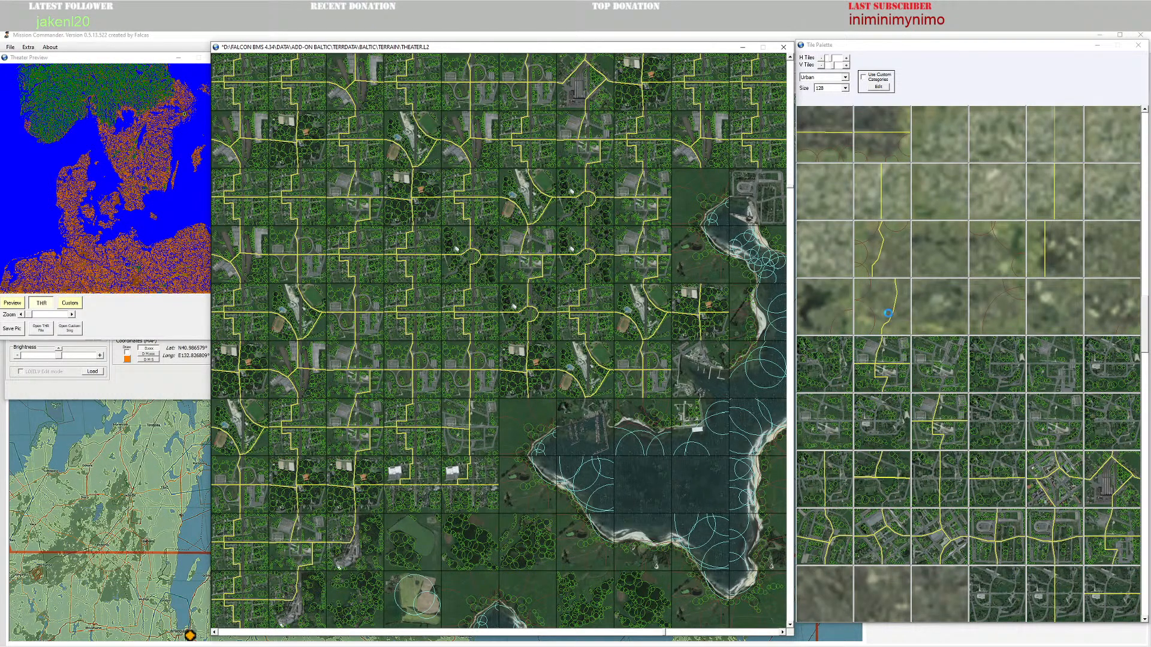
scroll(888, 314, down, 1)
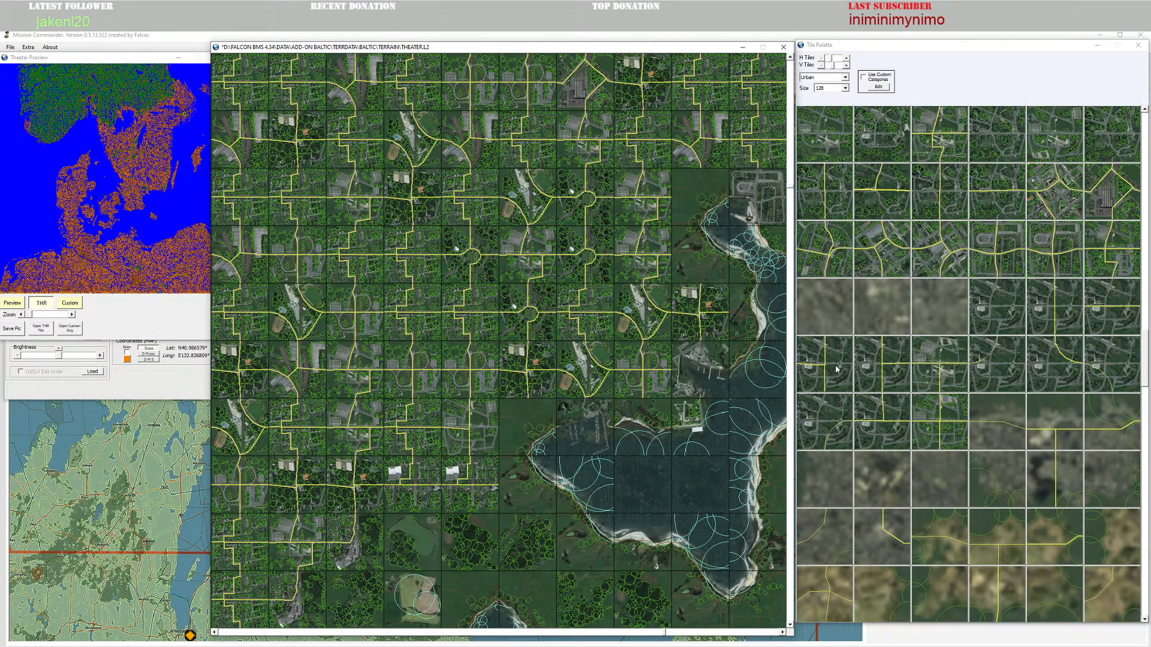
scroll(880, 382, down, 1)
scroll(881, 383, down, 4)
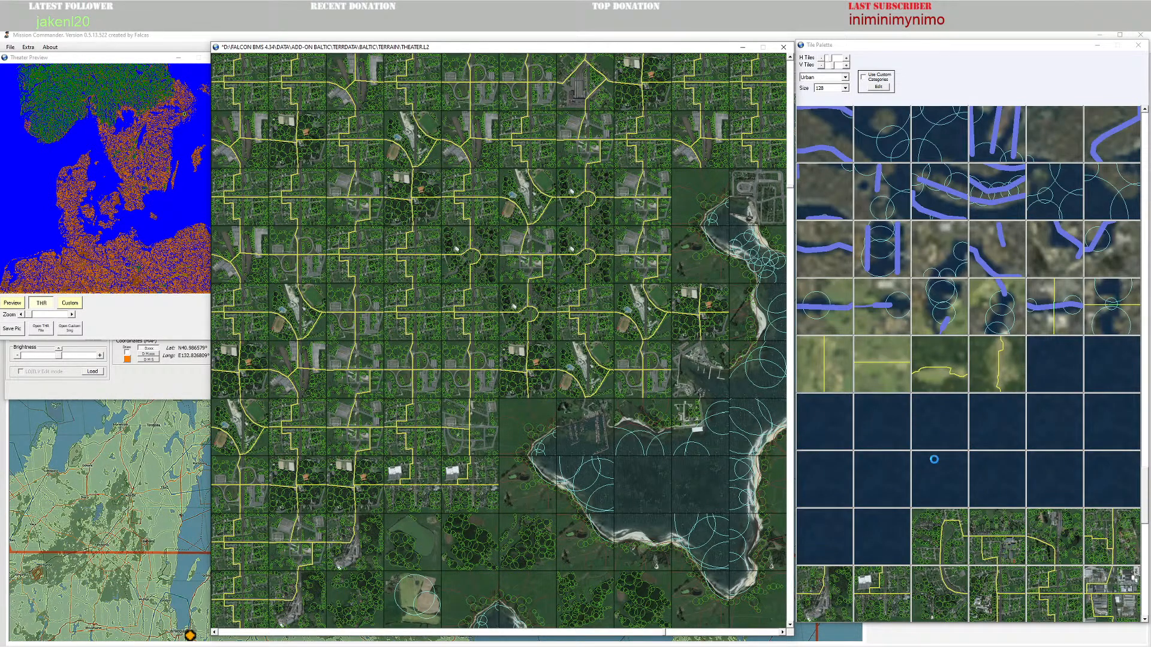
scroll(934, 460, down, 1)
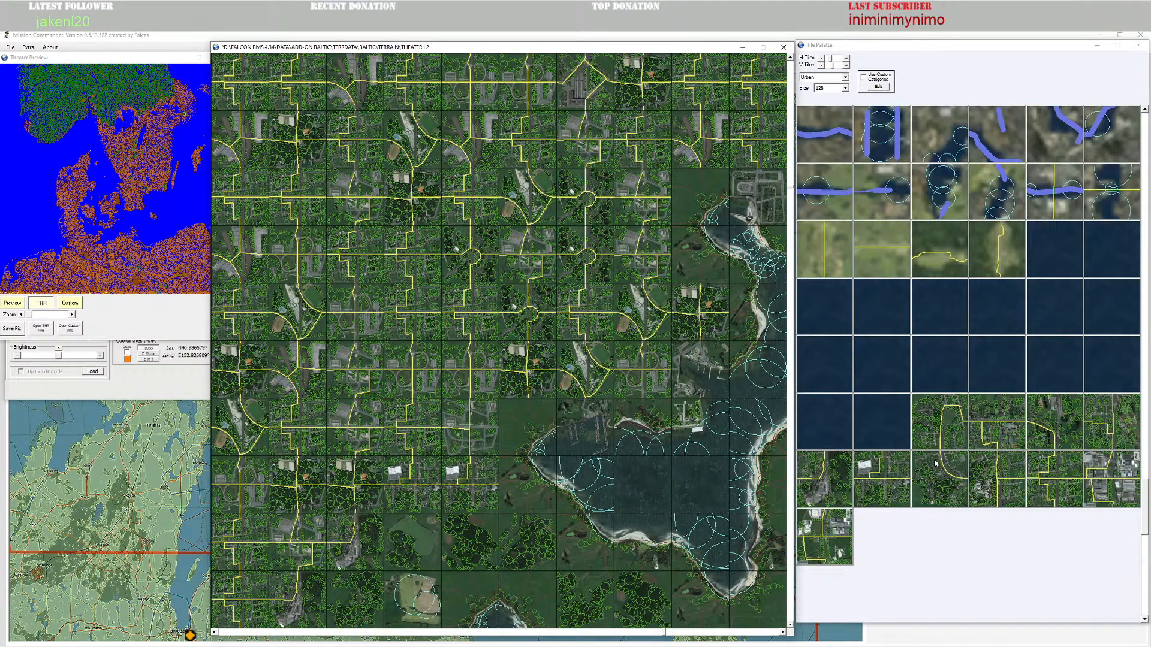
click(824, 480)
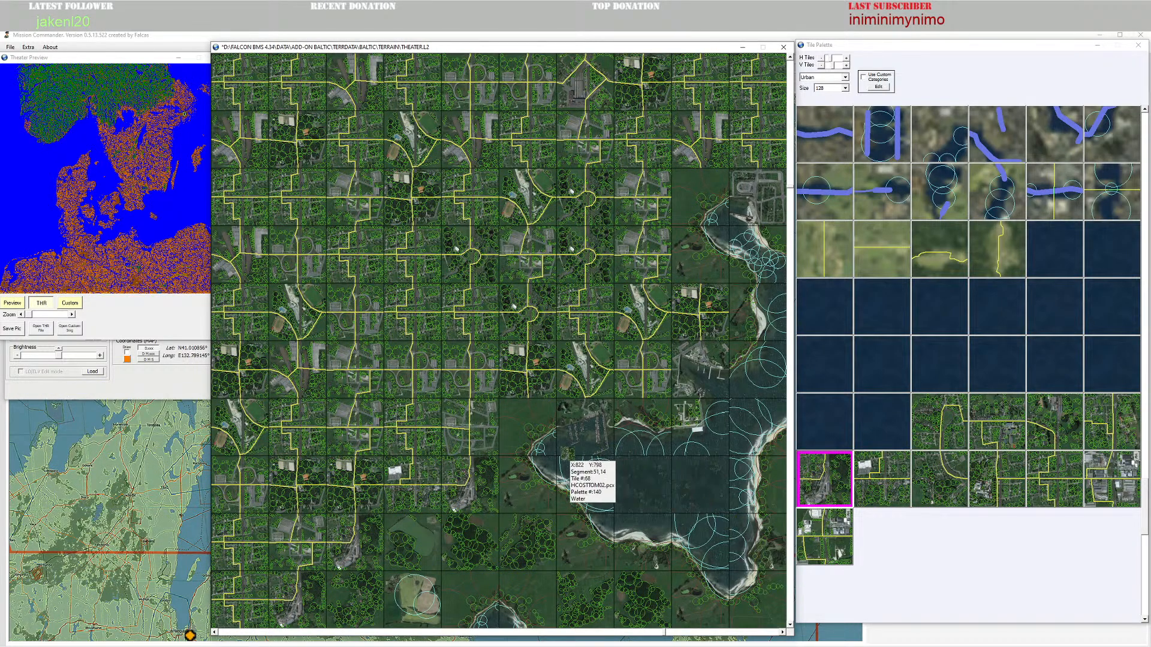
Step: Place the Urban city-edge tile with an unbuilt strip along its east side on the city's eastern border, west of the eastern inlet
scroll(539, 379, down, 1)
scroll(539, 379, down, 2)
scroll(543, 377, up, 8)
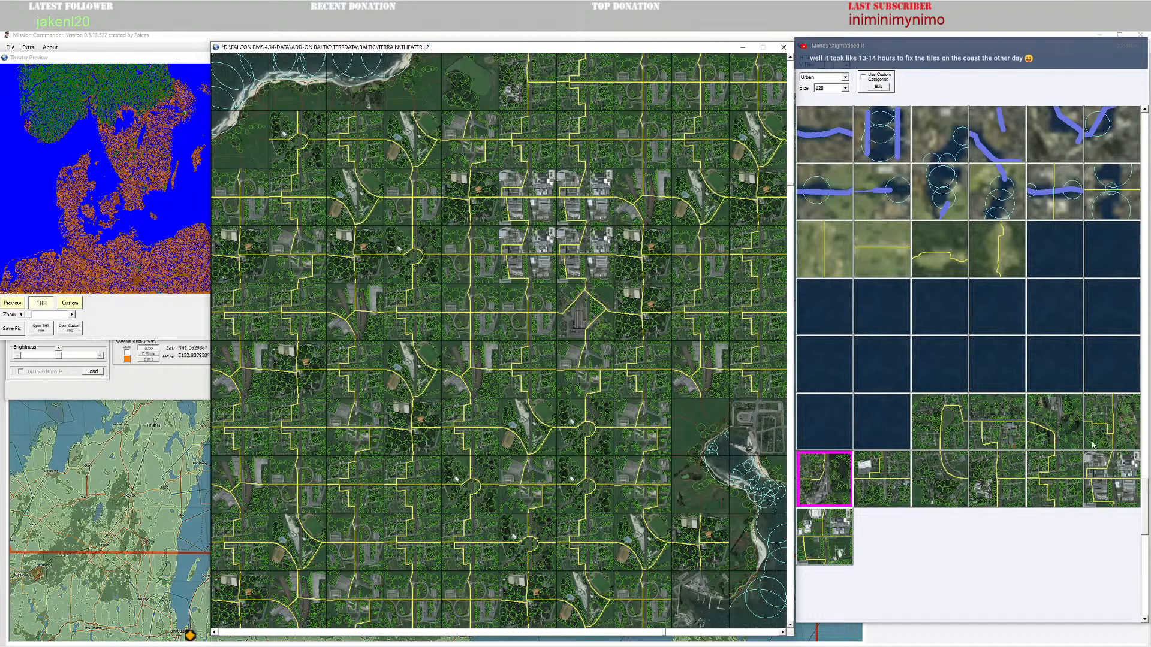
click(1122, 434)
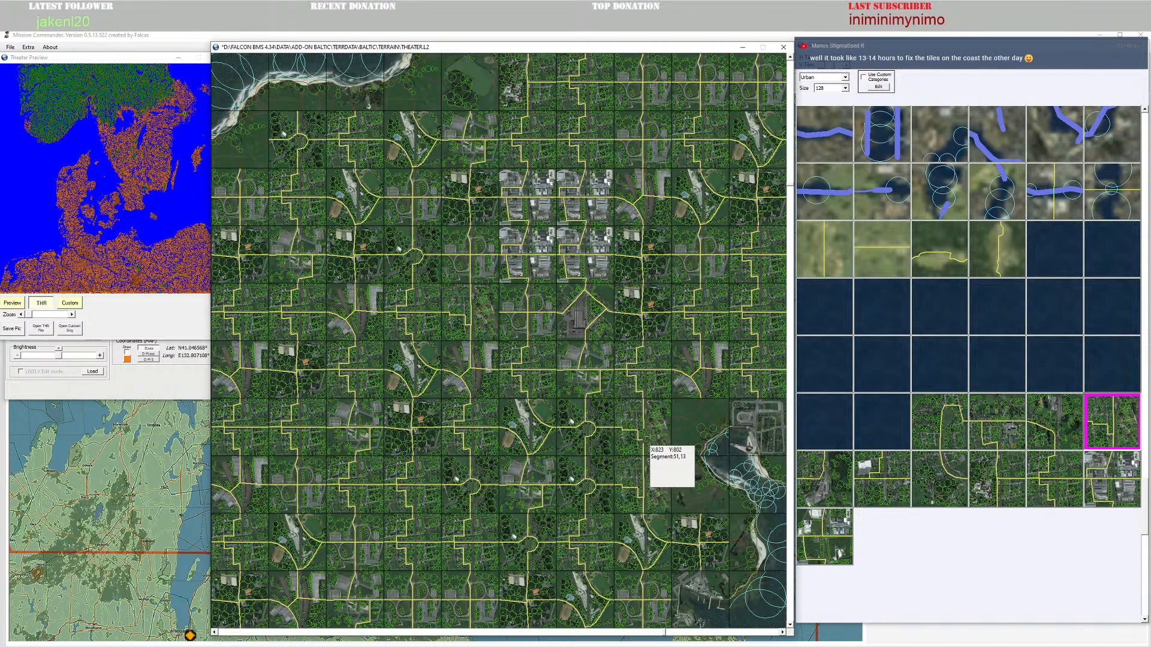
Step: Place two Urban edge tiles southeast of the northern bay: the one with a north-south road, and HCITYTOM01 at X 821, Y 808
scroll(708, 346, up, 5)
scroll(708, 346, up, 1)
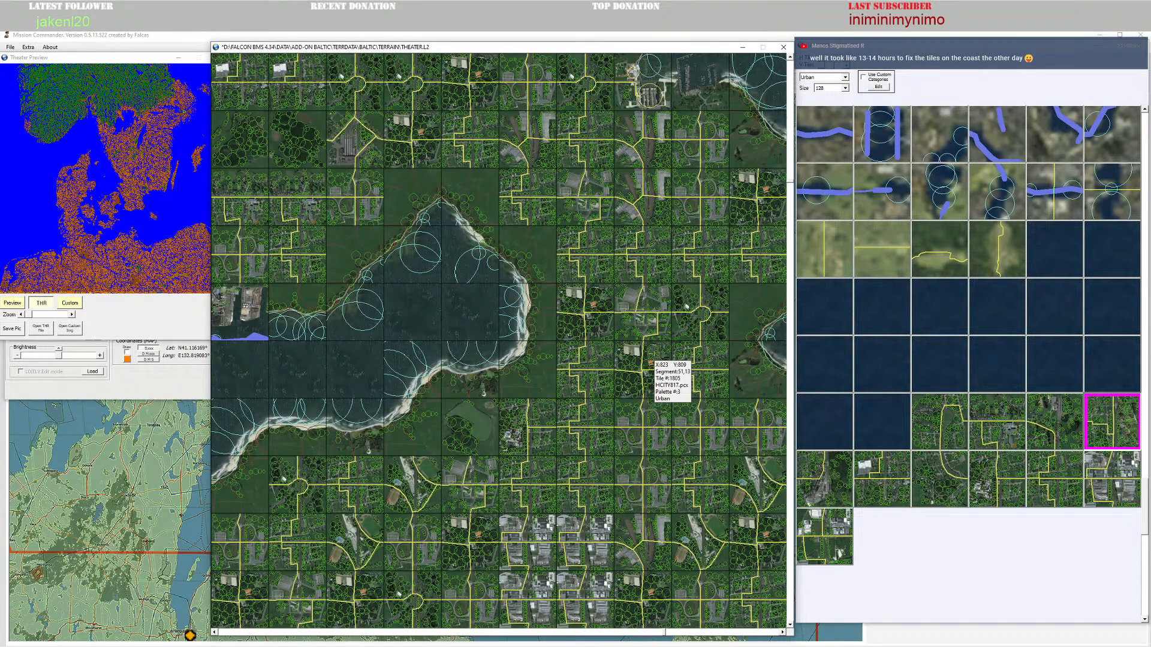
click(1004, 484)
click(583, 371)
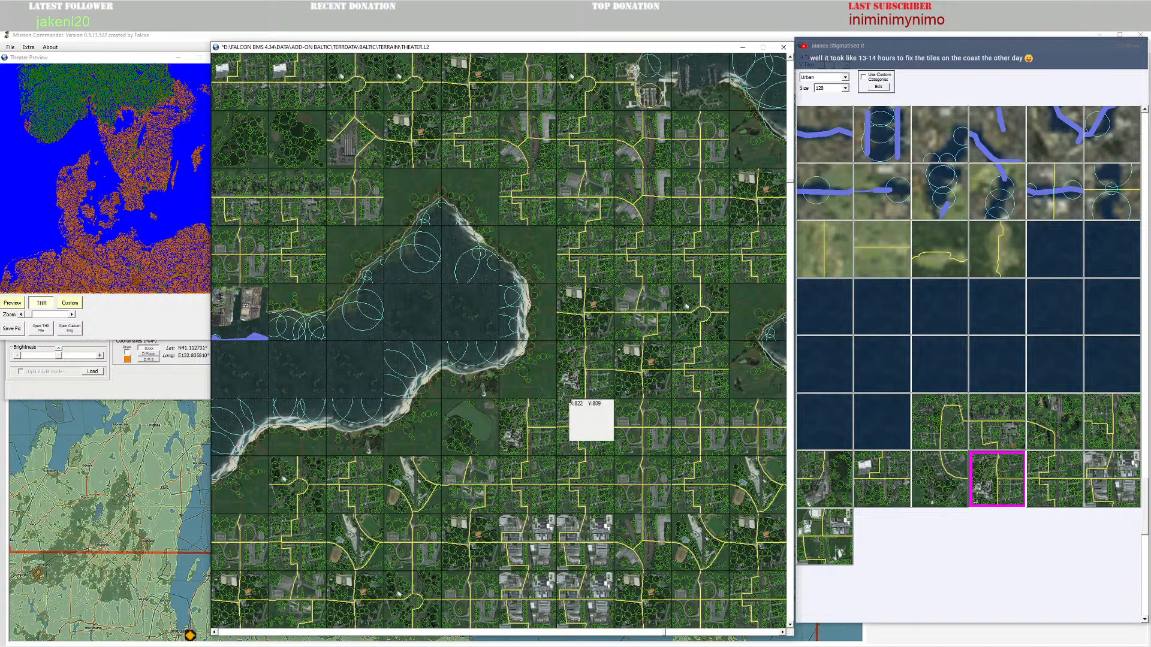
click(961, 427)
click(530, 429)
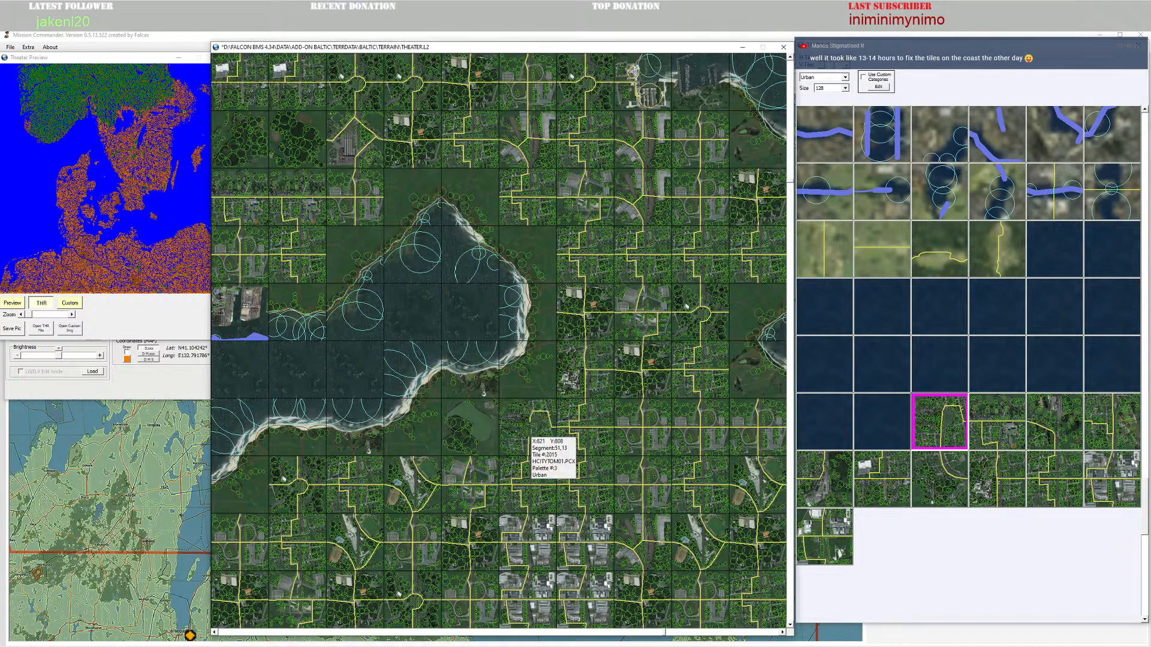
Step: Fit the city edge around the northern bay with three Urban tiles: the north-south-east junction, the north-to-east curve, and the west-to-north corner
scroll(593, 390, up, 3)
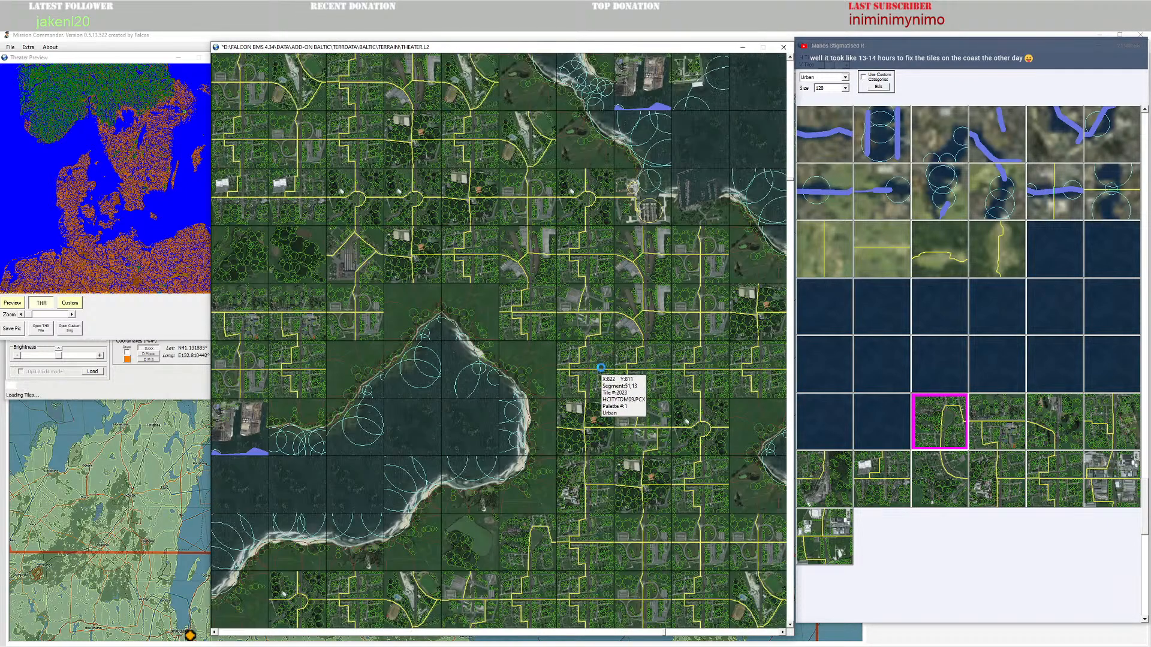
click(998, 487)
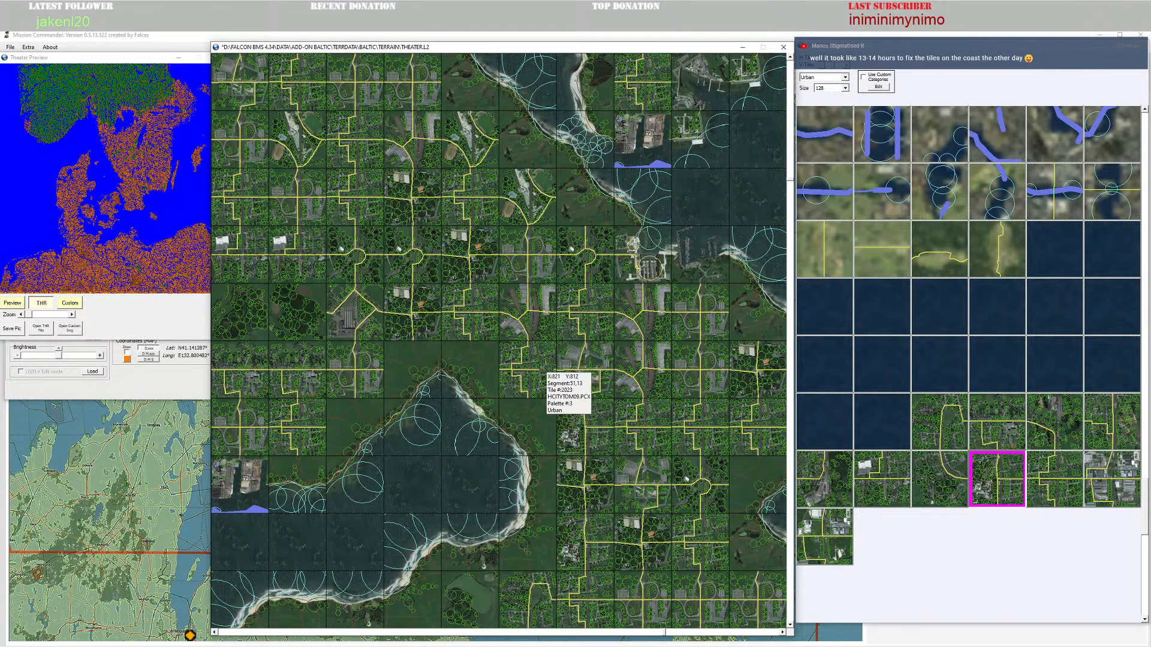
click(933, 469)
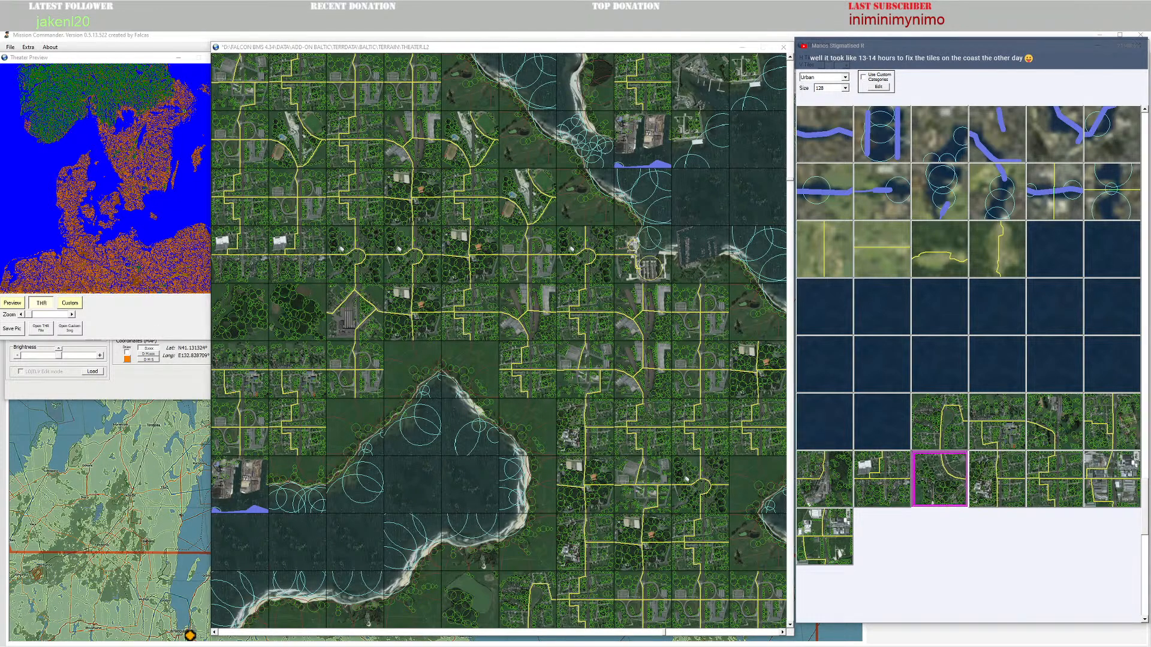
scroll(413, 417, up, 2)
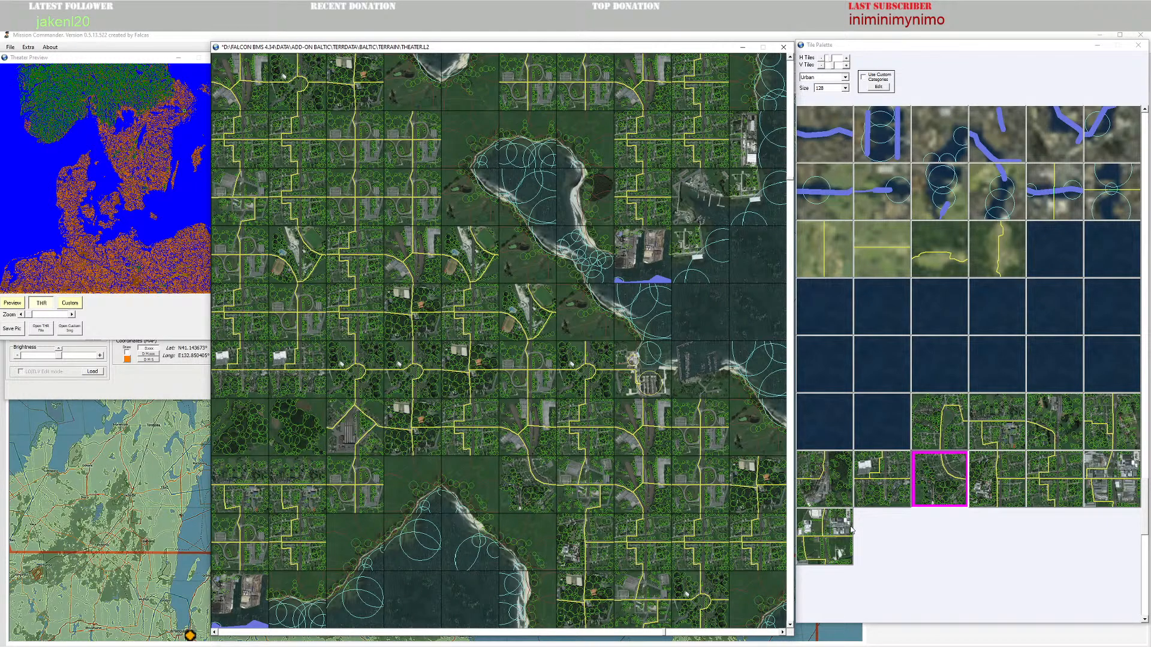
click(810, 485)
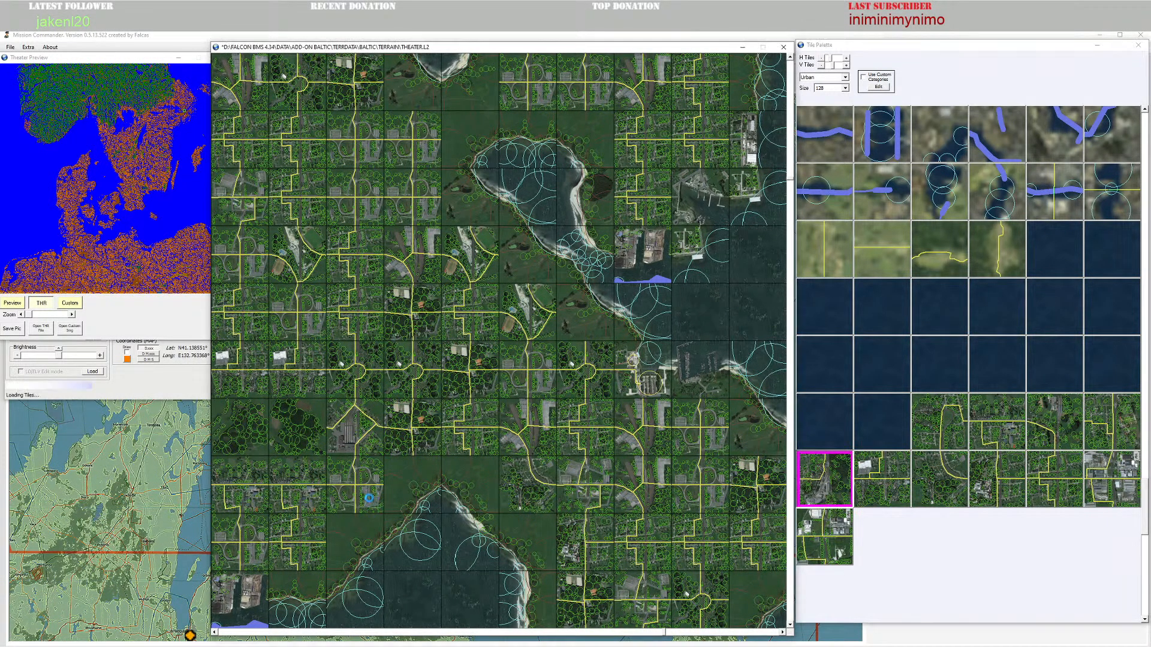
scroll(447, 486, down, 4)
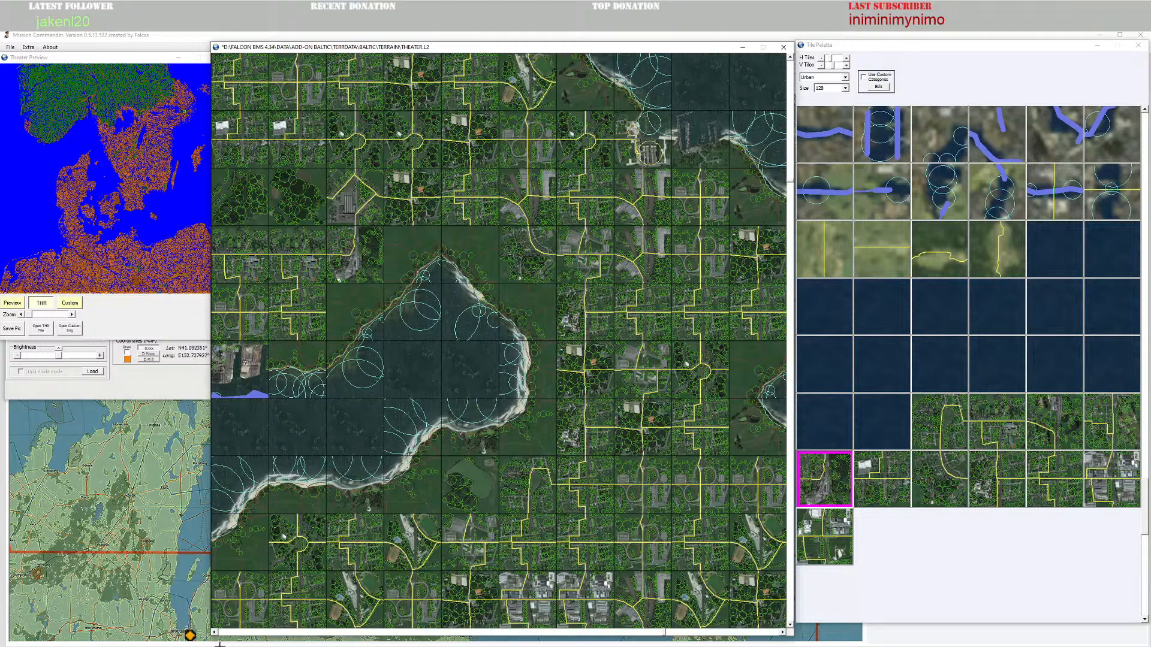
Step: Place the Urban edge tile whose road bends from west to south on the two stepped city corners southwest of the small lakes
click(215, 633)
click(215, 633)
click(214, 633)
click(215, 633)
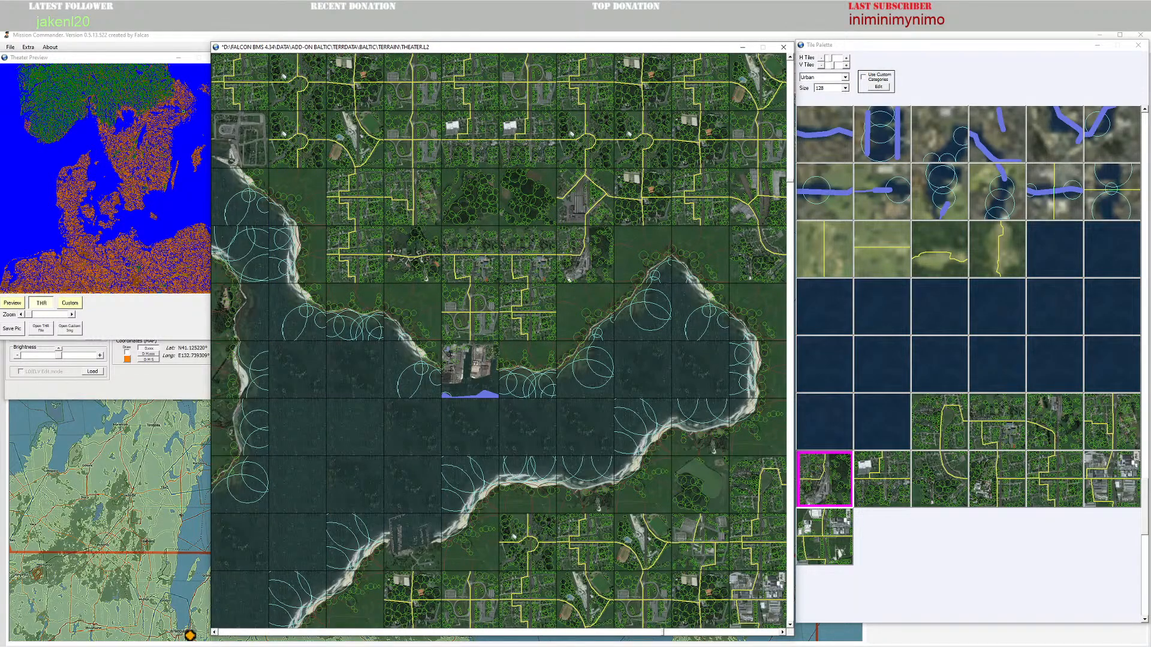
scroll(492, 352, up, 4)
scroll(499, 341, up, 3)
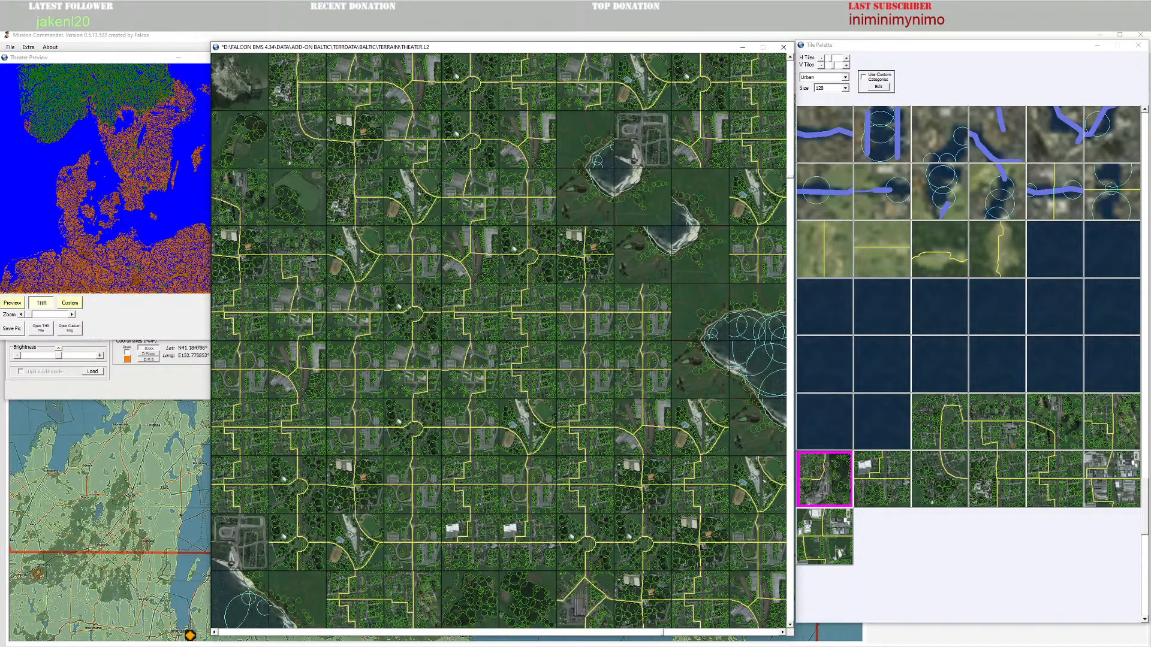
click(1075, 441)
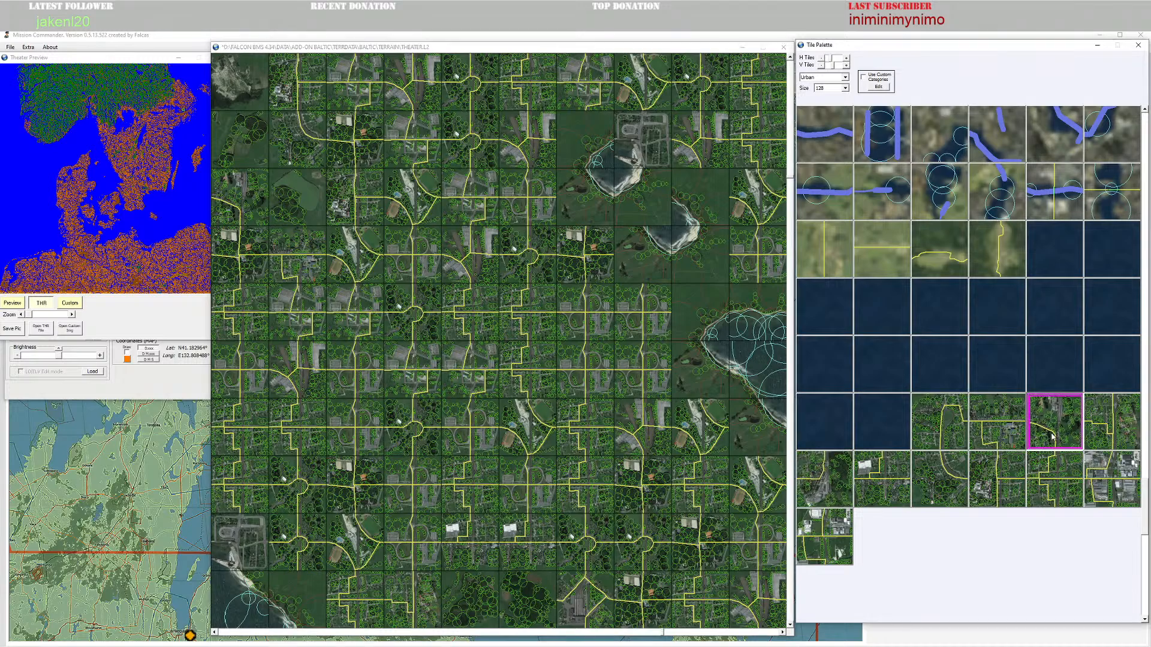
scroll(627, 447, up, 1)
scroll(627, 448, up, 4)
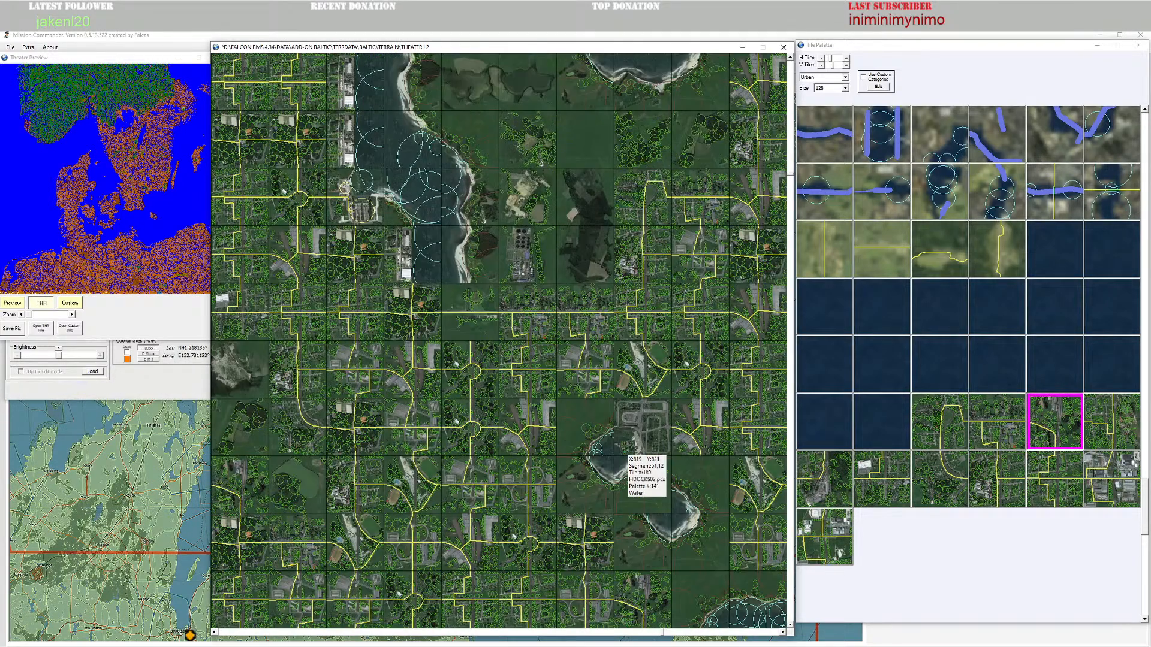
scroll(620, 473, down, 3)
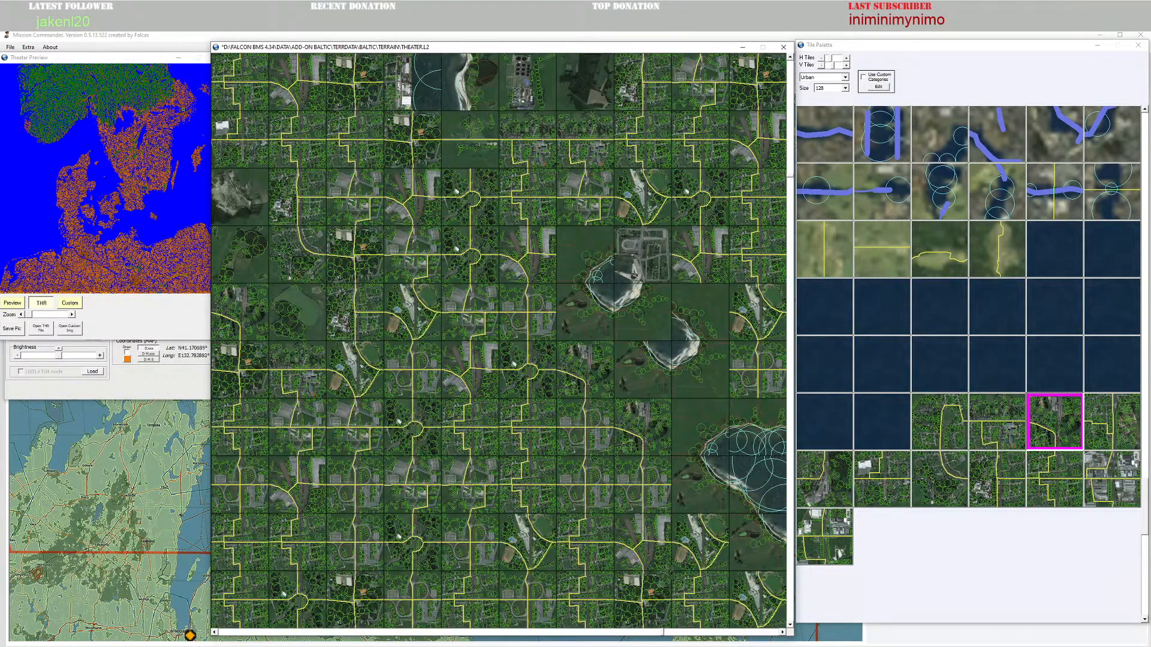
scroll(590, 437, up, 4)
scroll(555, 388, down, 6)
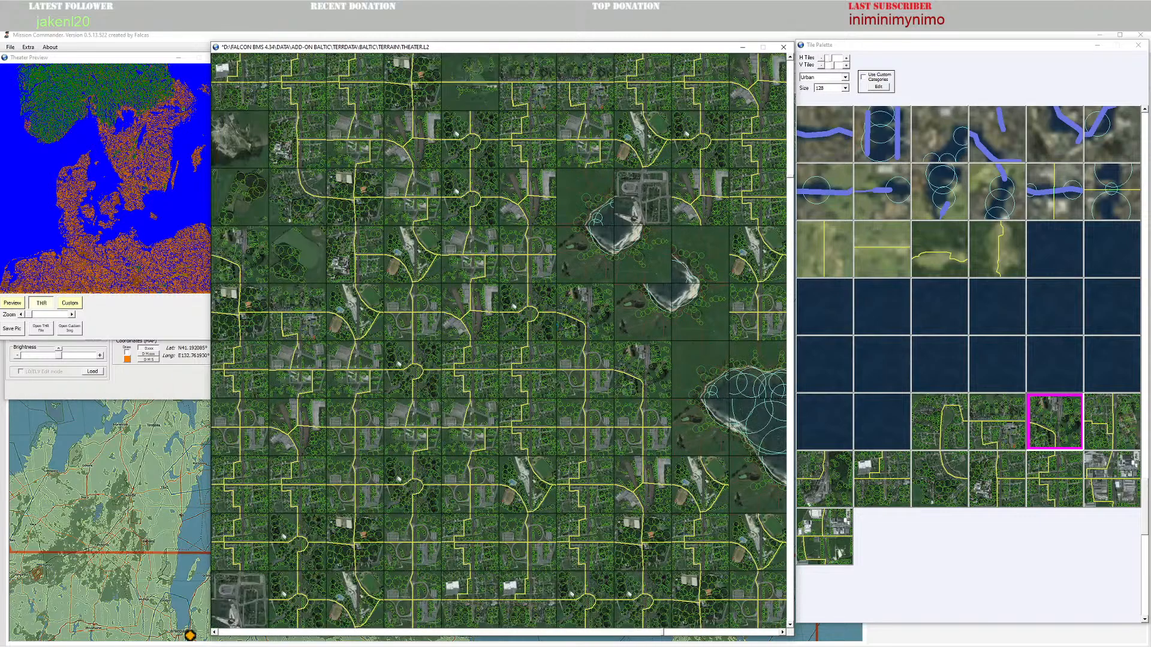
scroll(555, 388, down, 2)
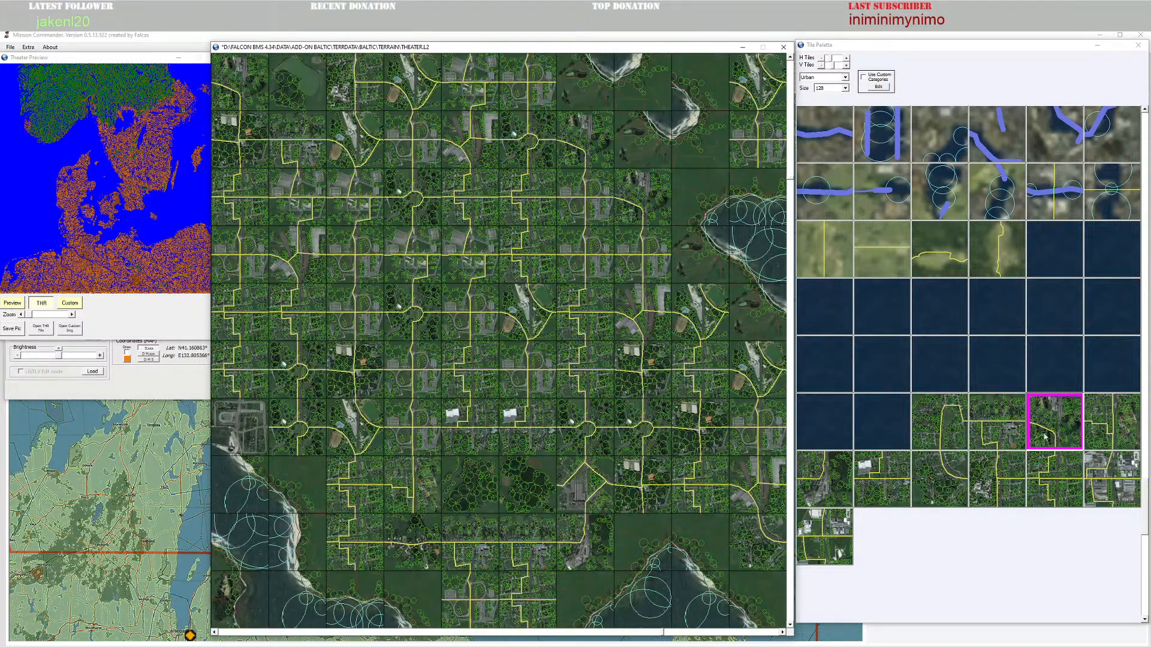
Step: Replace Urban tiles in the city blocks north of the harbour bay with the four-way crossroads tile HCITYTOM09
click(1006, 493)
click(1045, 484)
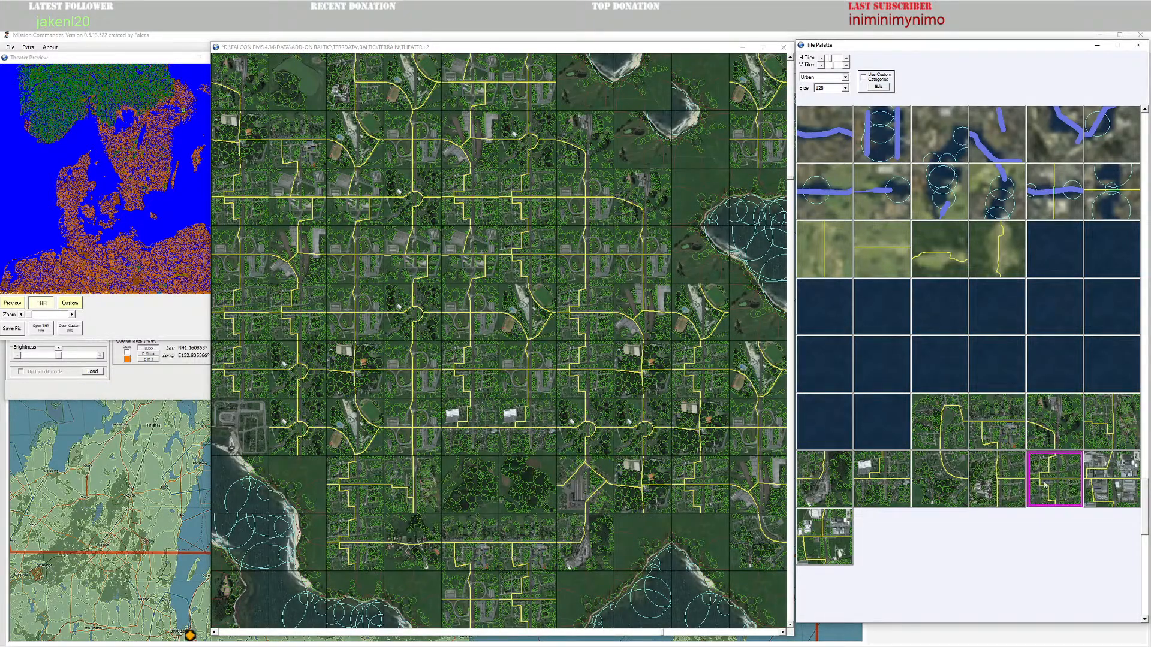
click(360, 315)
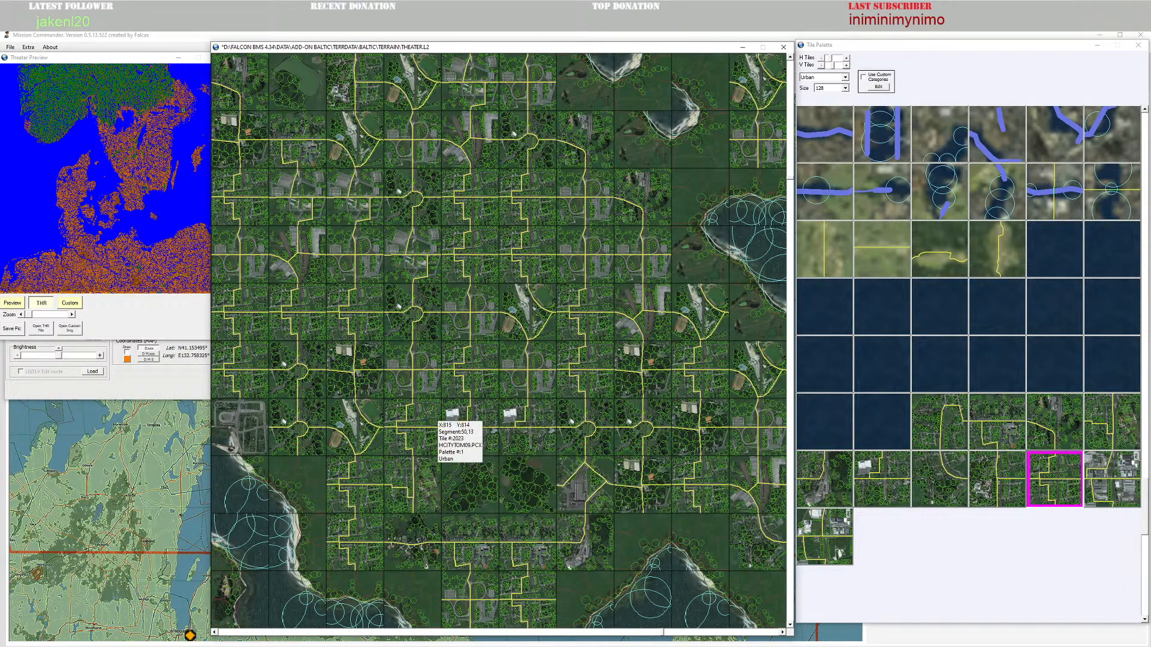
click(295, 251)
click(357, 179)
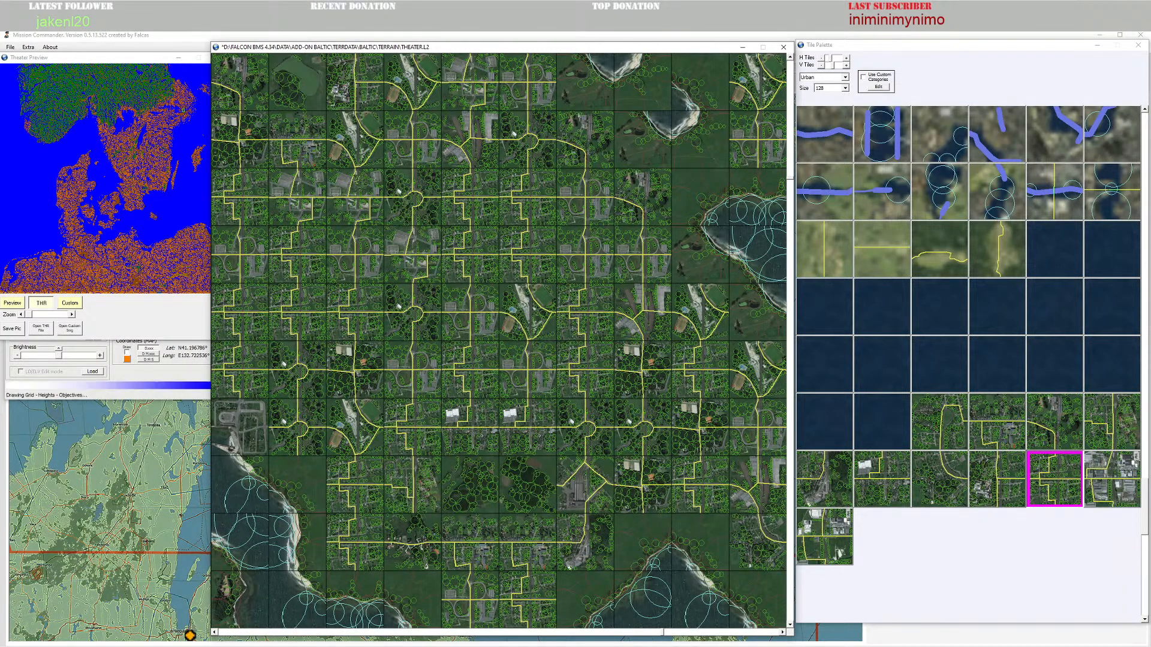
scroll(540, 360, up, 5)
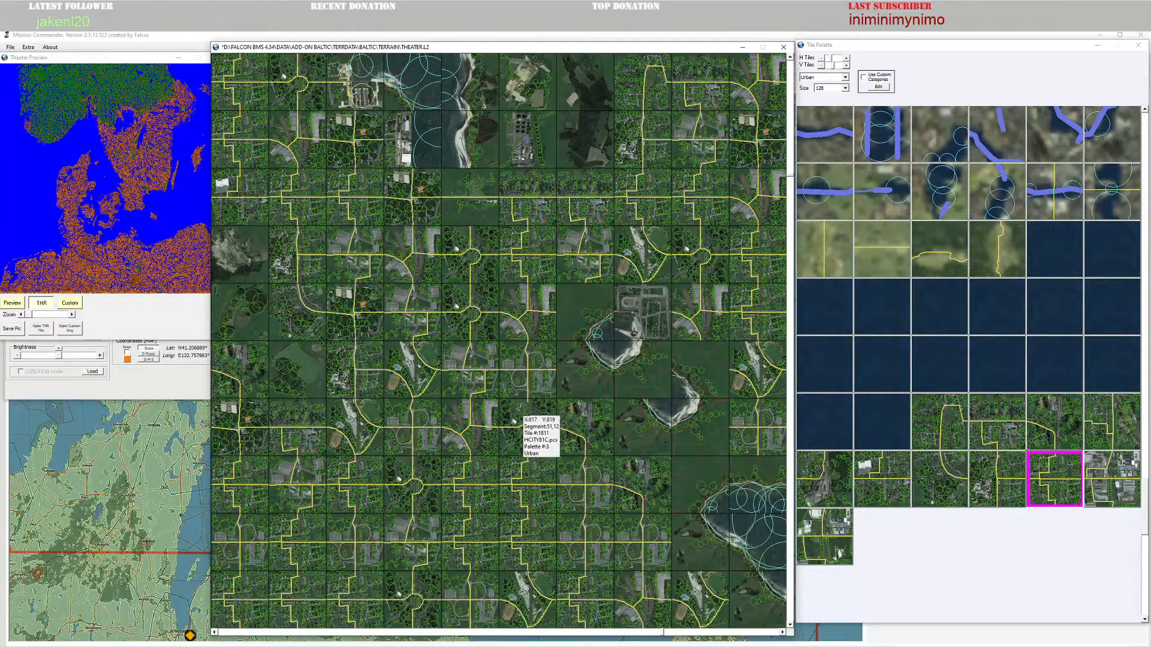
Step: Rebuild the city's western edge beside the coast with Urban north-south-east junction tiles and the looping-road tile at their northern end
scroll(521, 416, down, 12)
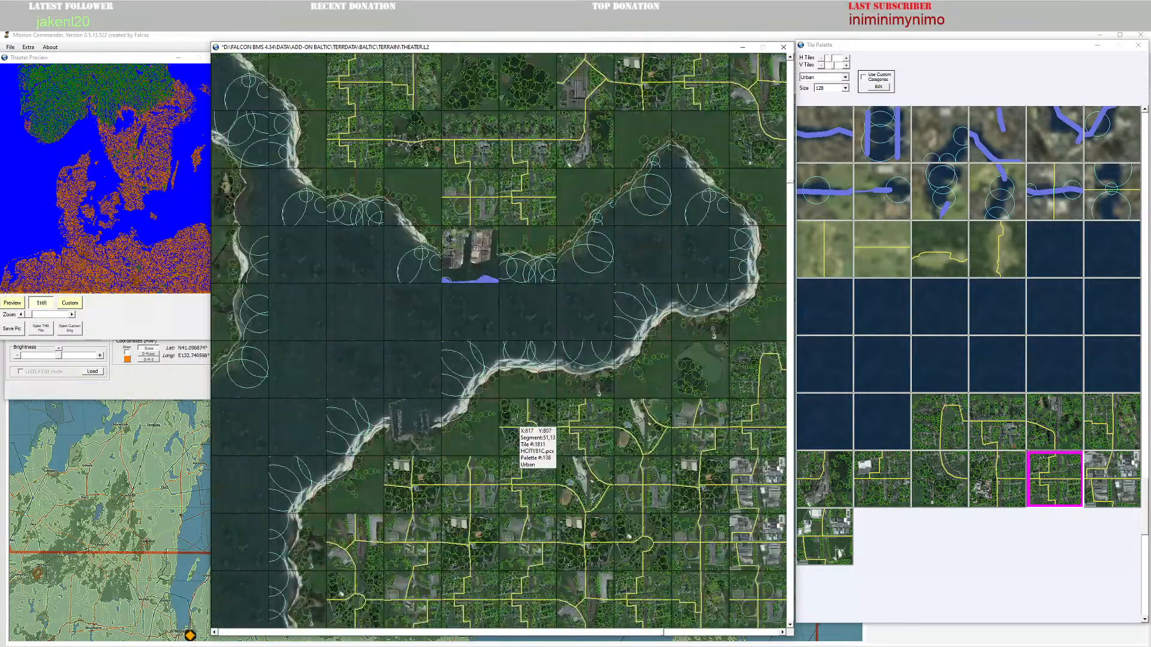
scroll(518, 427, down, 7)
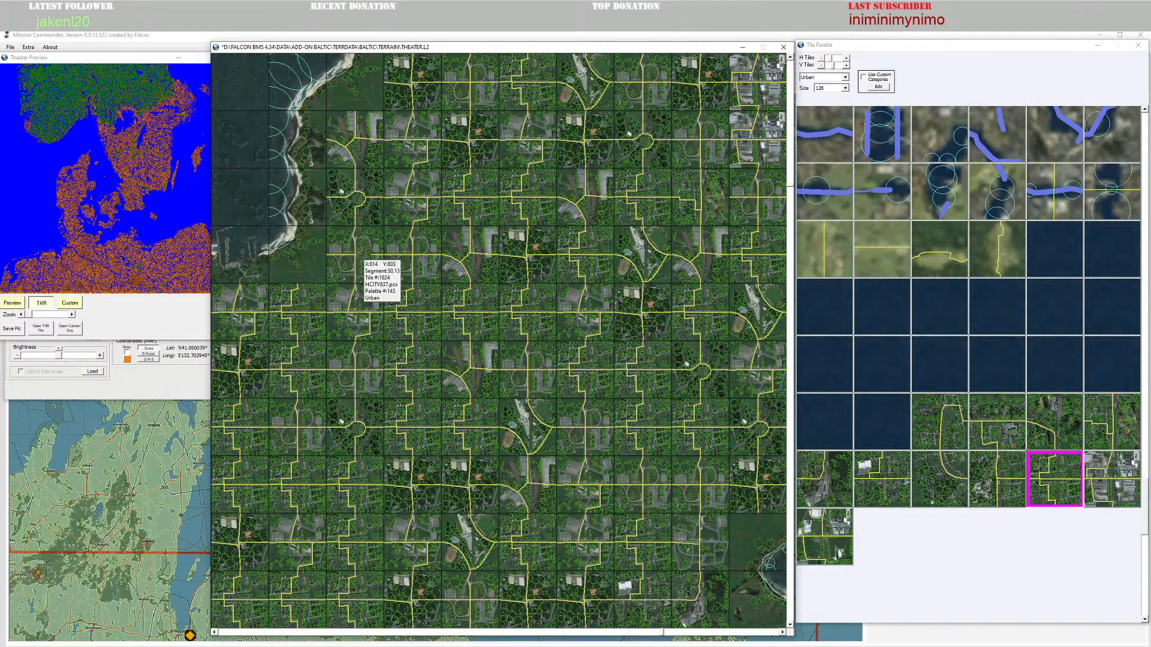
click(1006, 481)
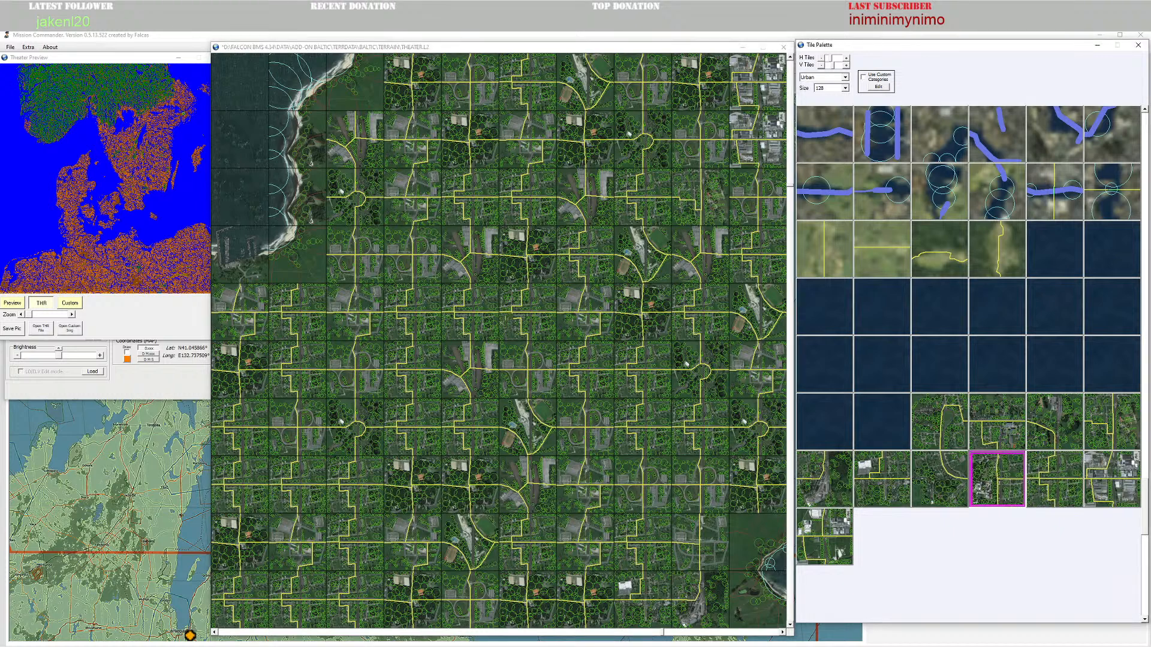
click(366, 174)
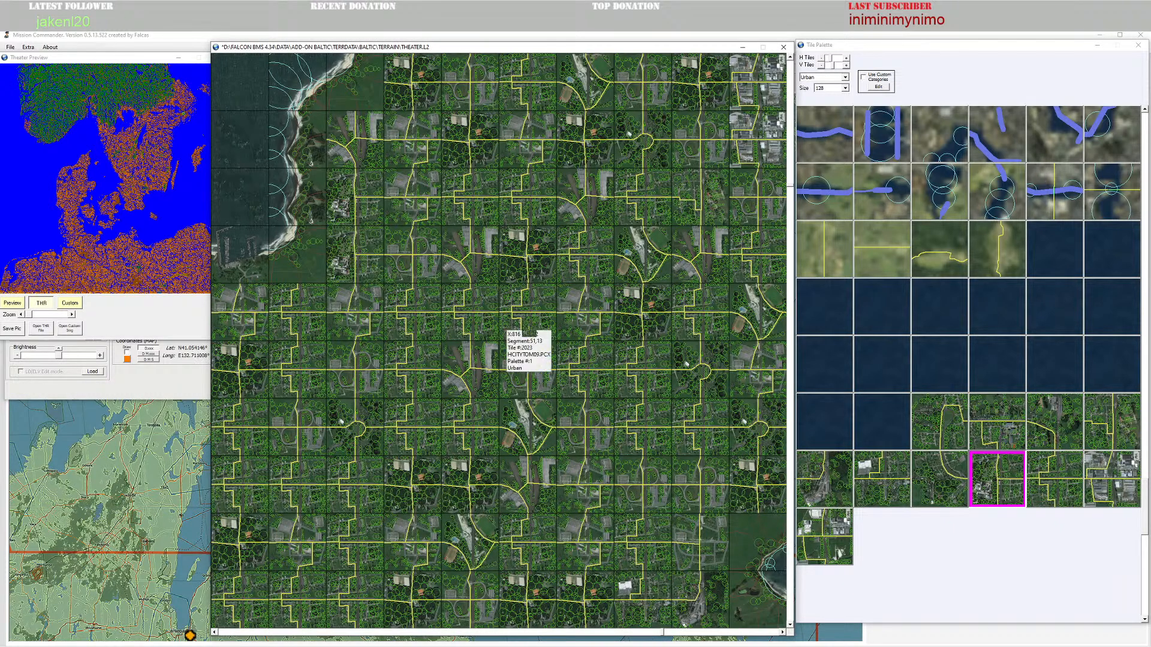
click(940, 421)
click(366, 148)
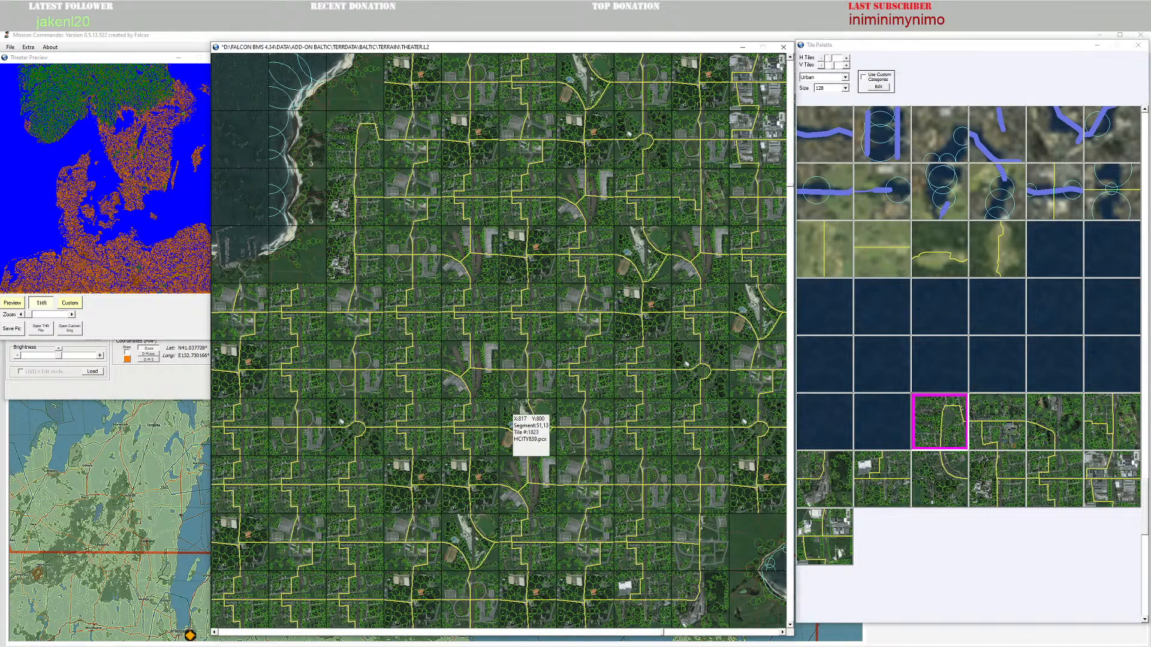
scroll(470, 362, down, 4)
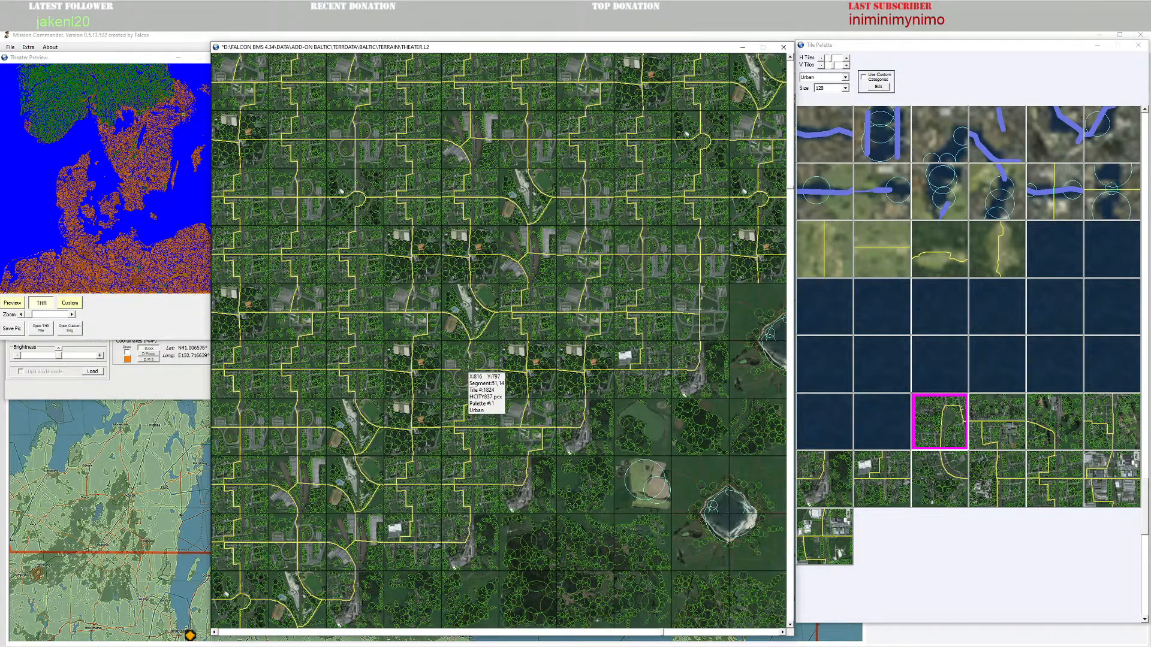
scroll(467, 369, up, 3)
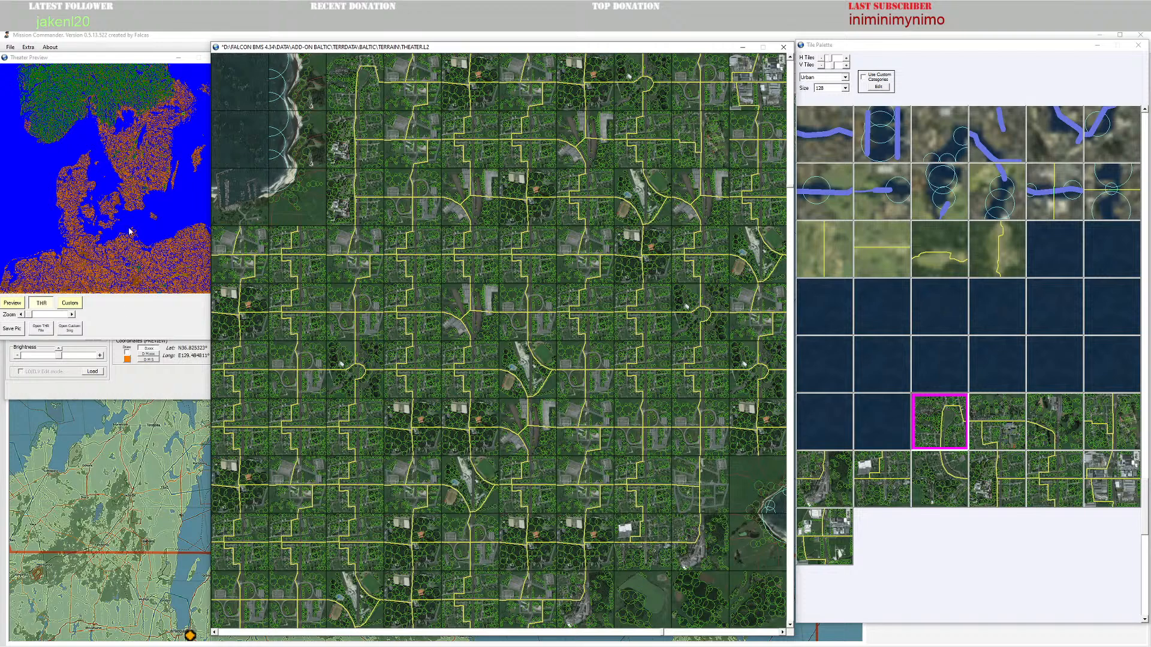
Step: Save the edited L2 terrain and regenerate the MEA file, overwriting theater.mea in the terrain folder
click(159, 380)
click(164, 232)
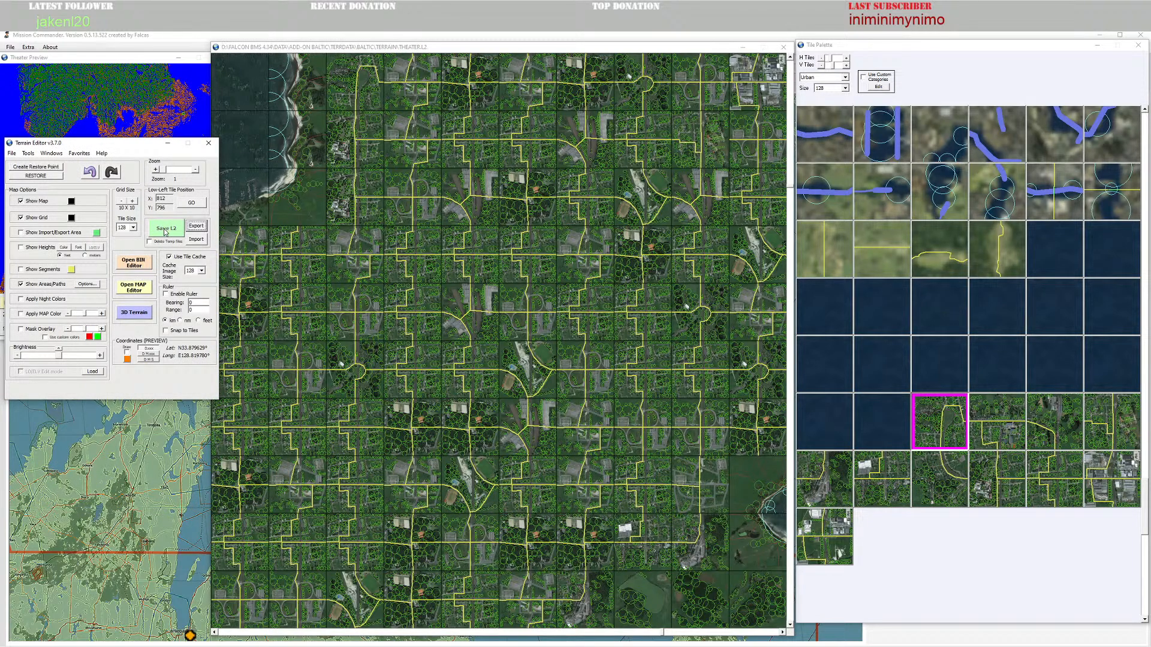
click(29, 154)
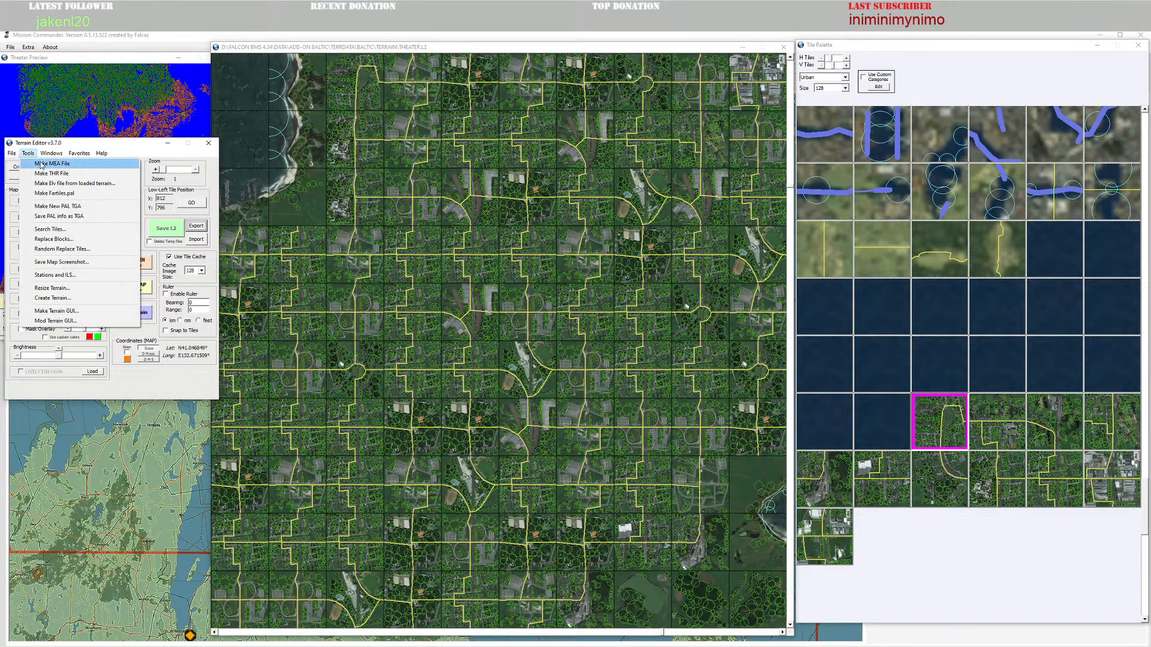
click(39, 162)
click(468, 447)
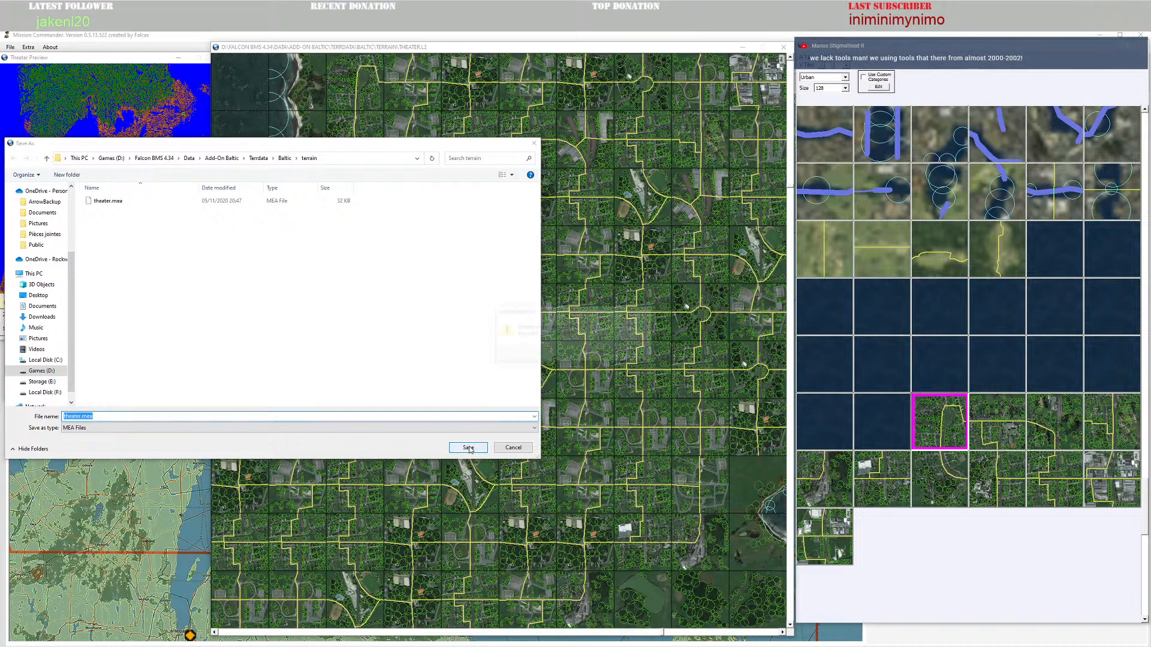
click(607, 355)
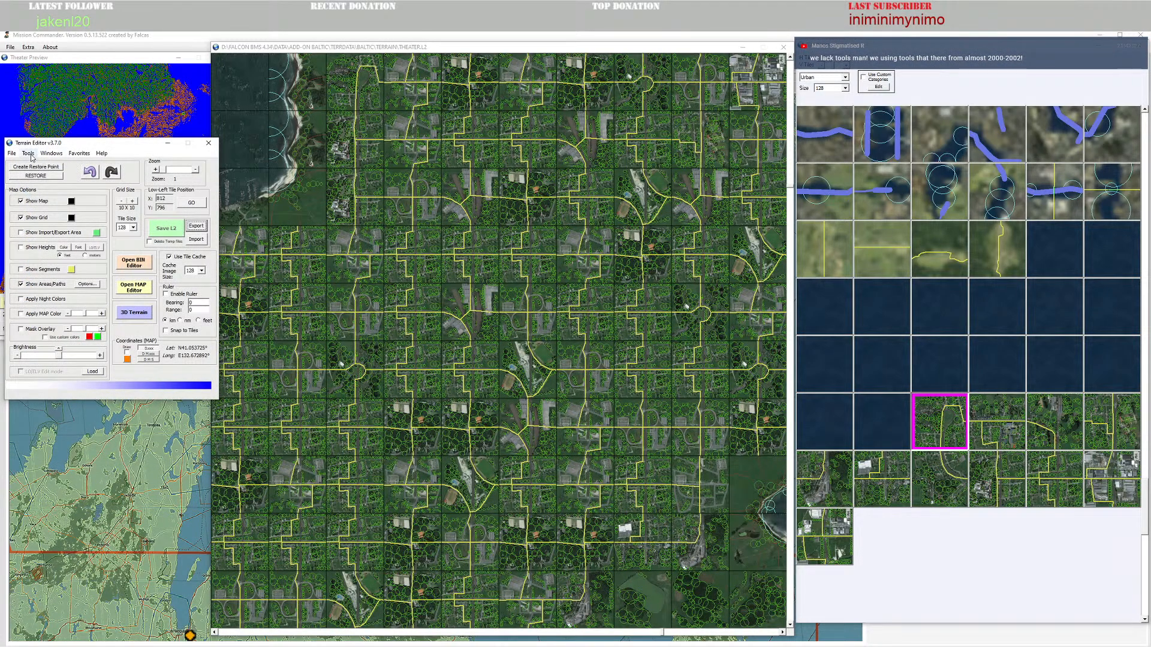
Step: Regenerate the THR file, overwriting Baltic.THR in the Campaign folder
click(29, 154)
click(40, 174)
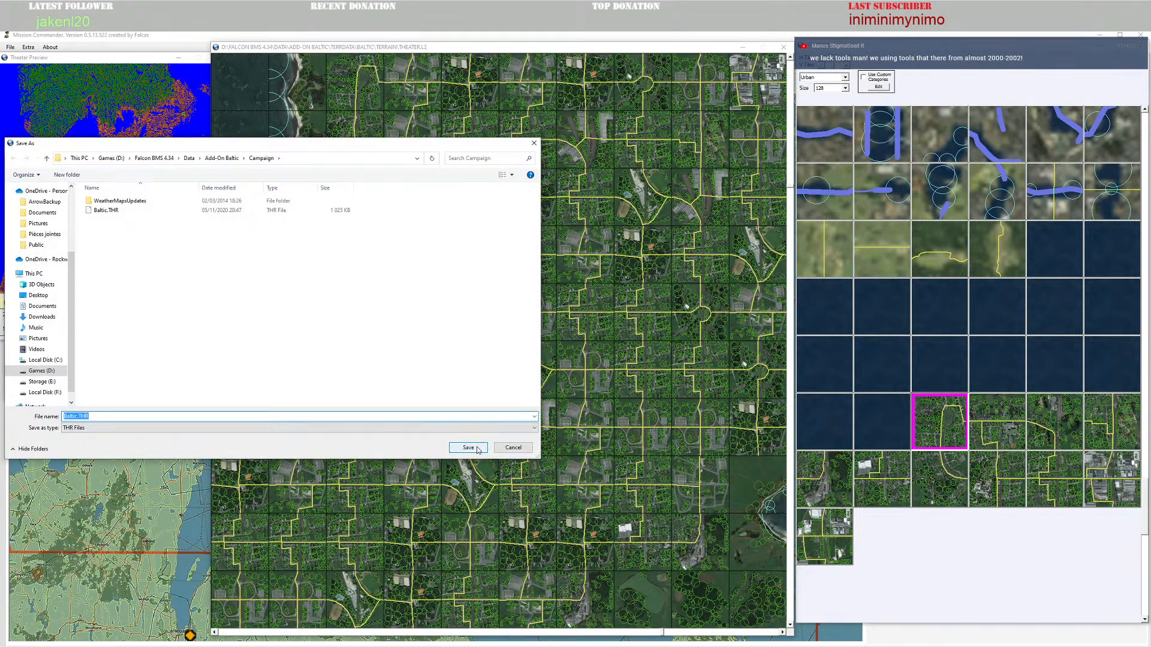
click(478, 449)
click(602, 353)
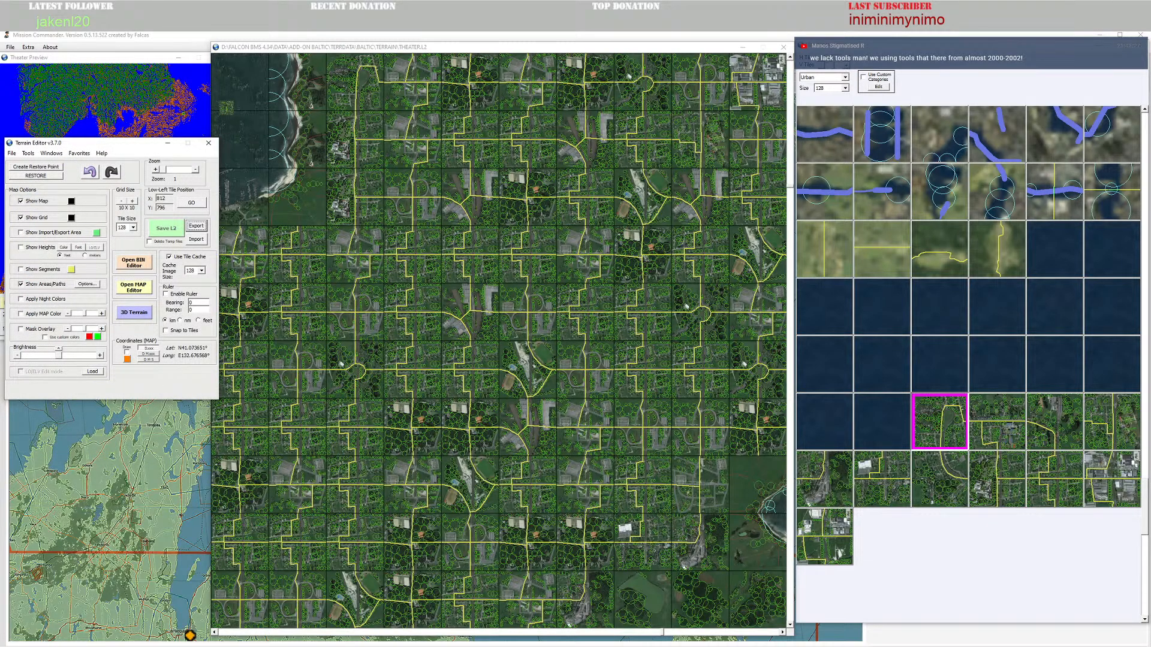
Step: Switch to Mission Commander and survey the city objectives on the map from Stockholm across southern Sweden to northern Denmark
click(339, 35)
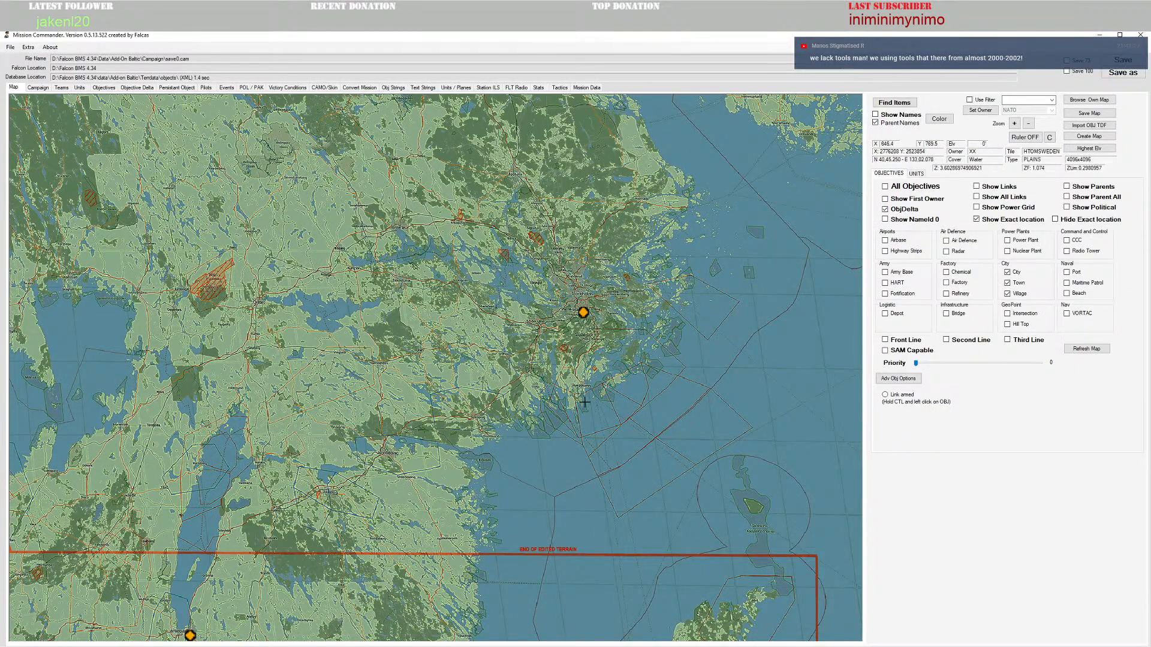
scroll(564, 322, up, 2)
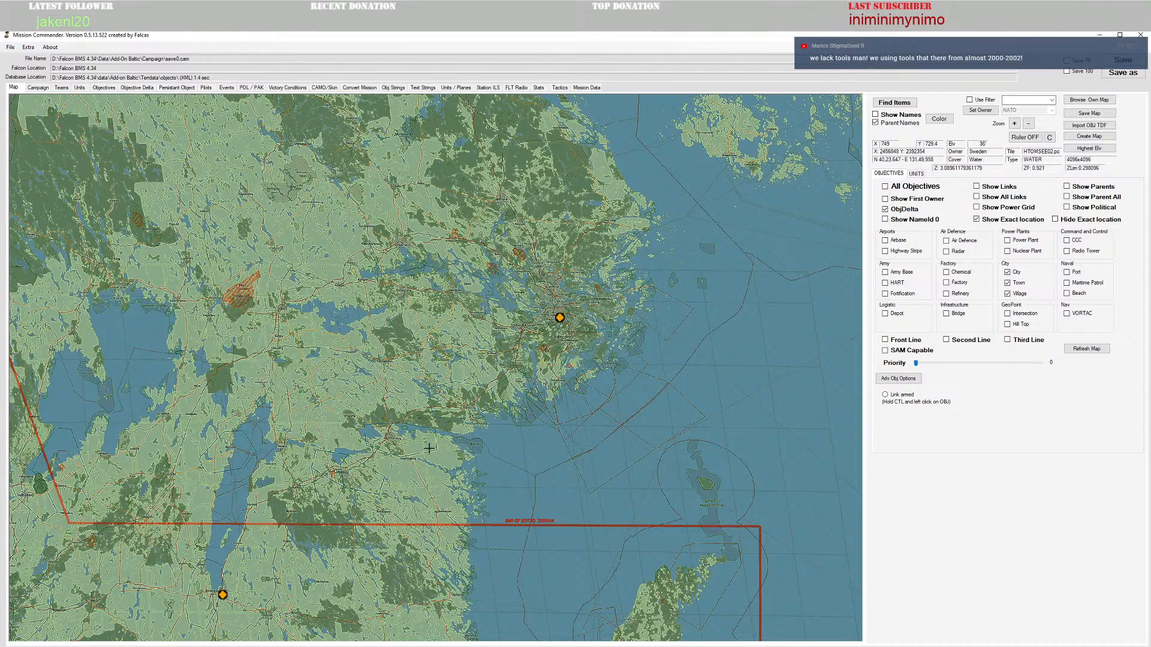
drag(429, 447, 590, 168)
drag(517, 411, 472, 331)
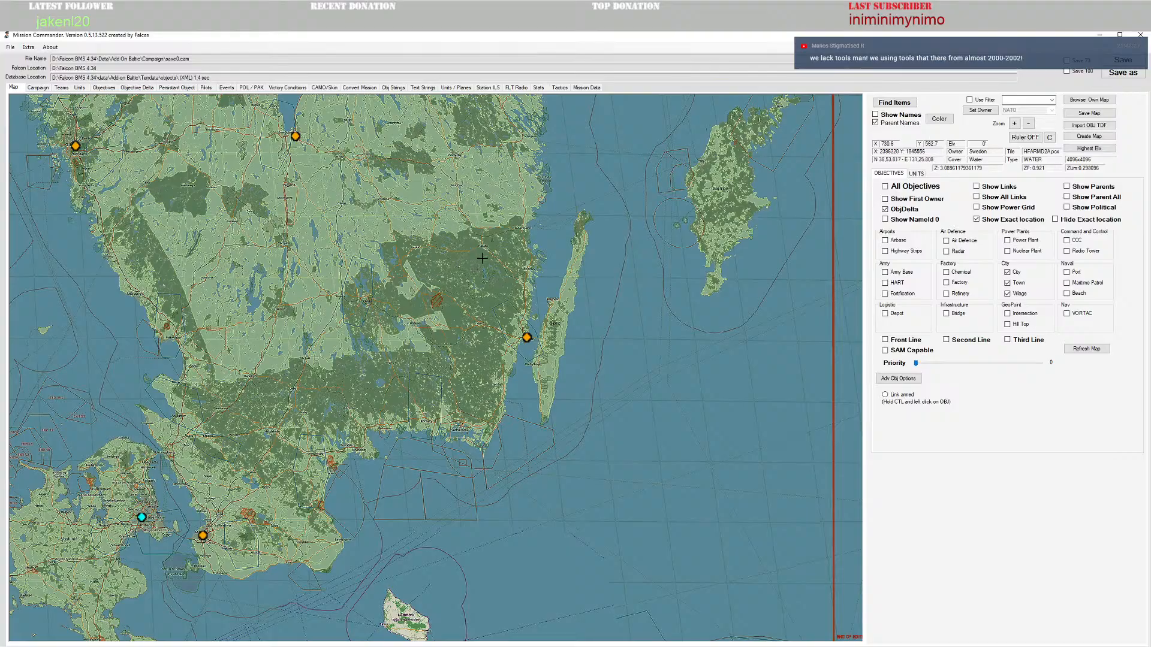
drag(482, 258, 721, 358)
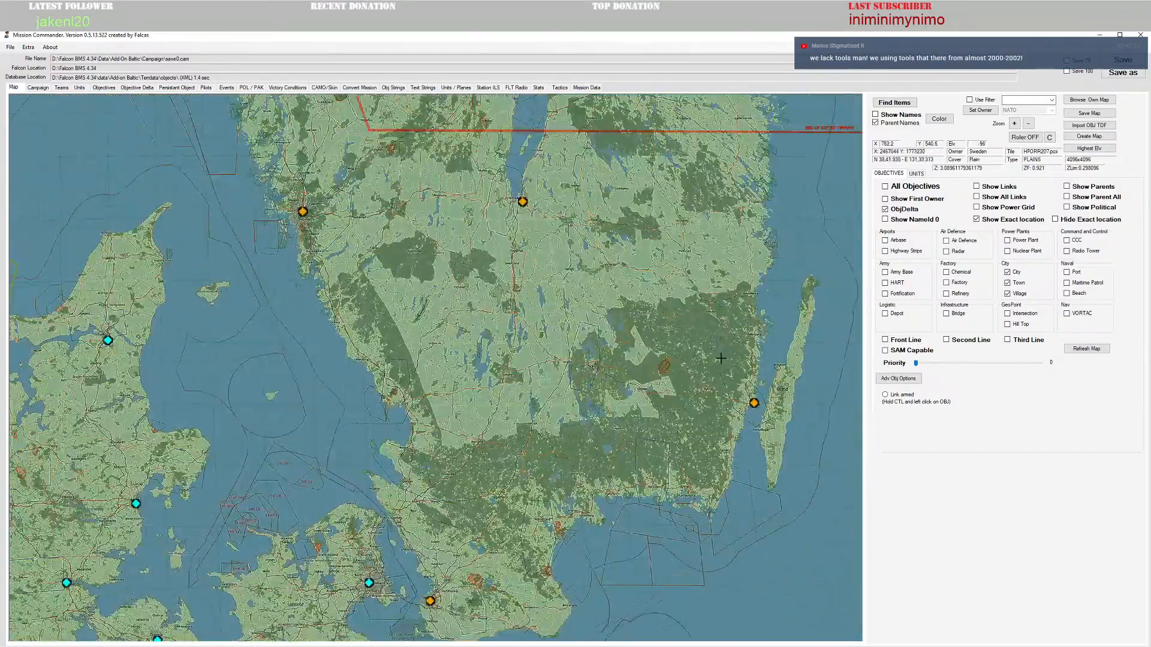
drag(427, 260, 470, 388)
drag(711, 221, 509, 386)
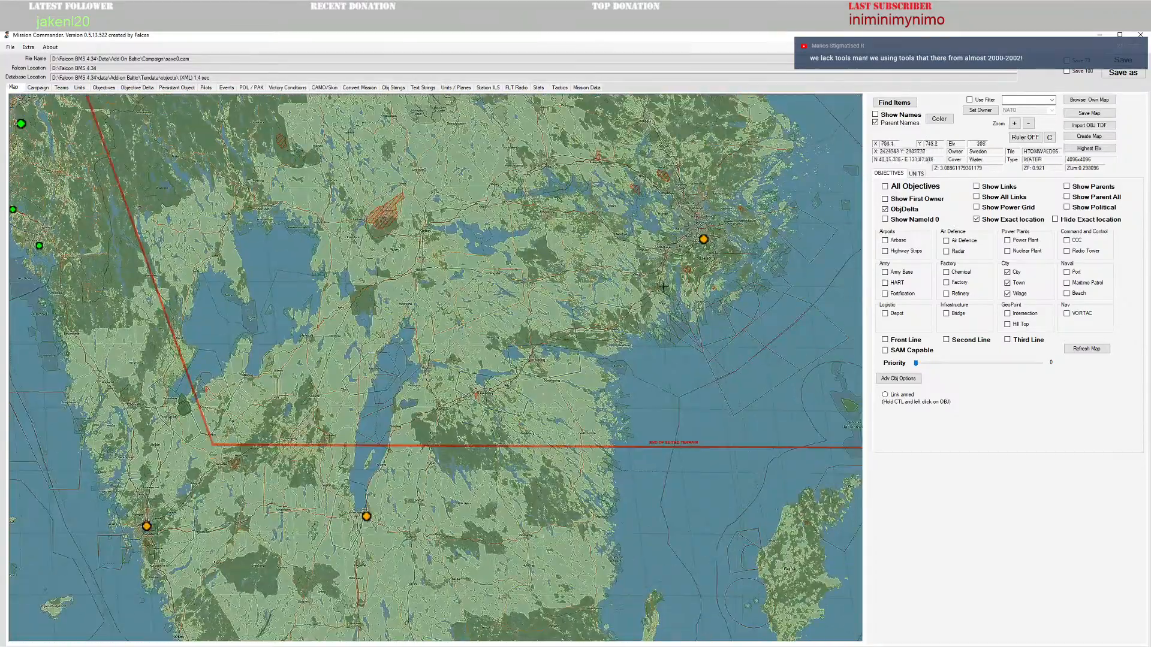
drag(628, 279, 590, 344)
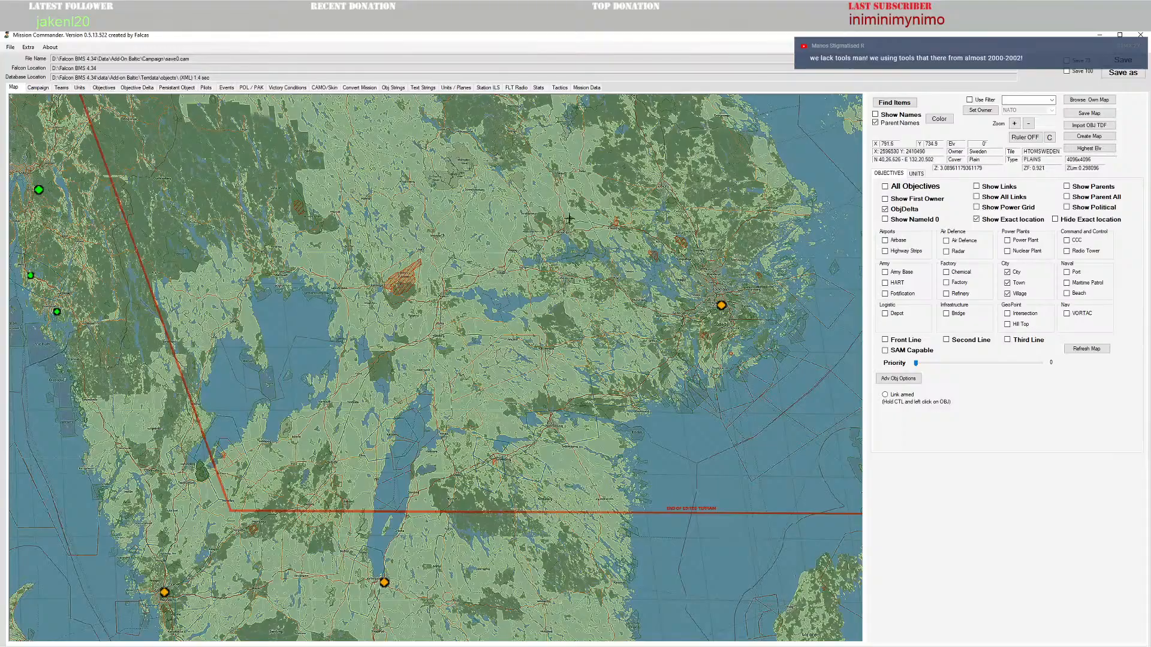
drag(491, 457, 762, 203)
drag(290, 194, 437, 133)
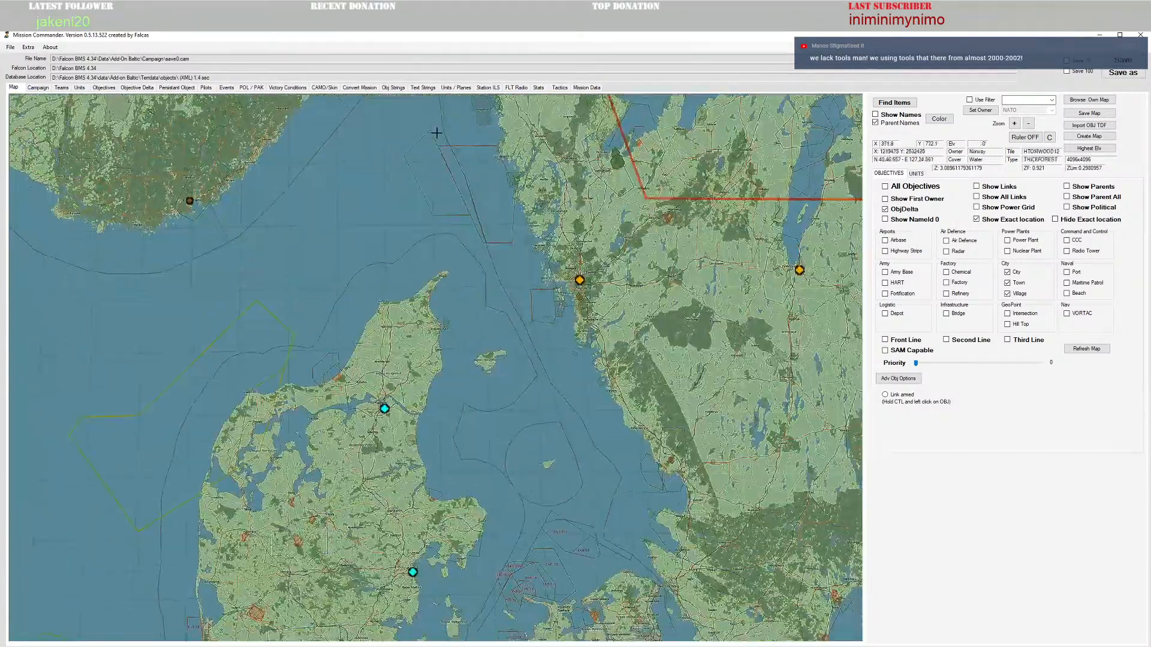
Step: Examine the city objectives along the Polish Baltic coast and inland, from Szczecin to Gdańsk, within the edited terrain boundary
drag(490, 554, 534, 161)
drag(667, 557, 261, 180)
drag(760, 334, 459, 370)
scroll(575, 350, up, 3)
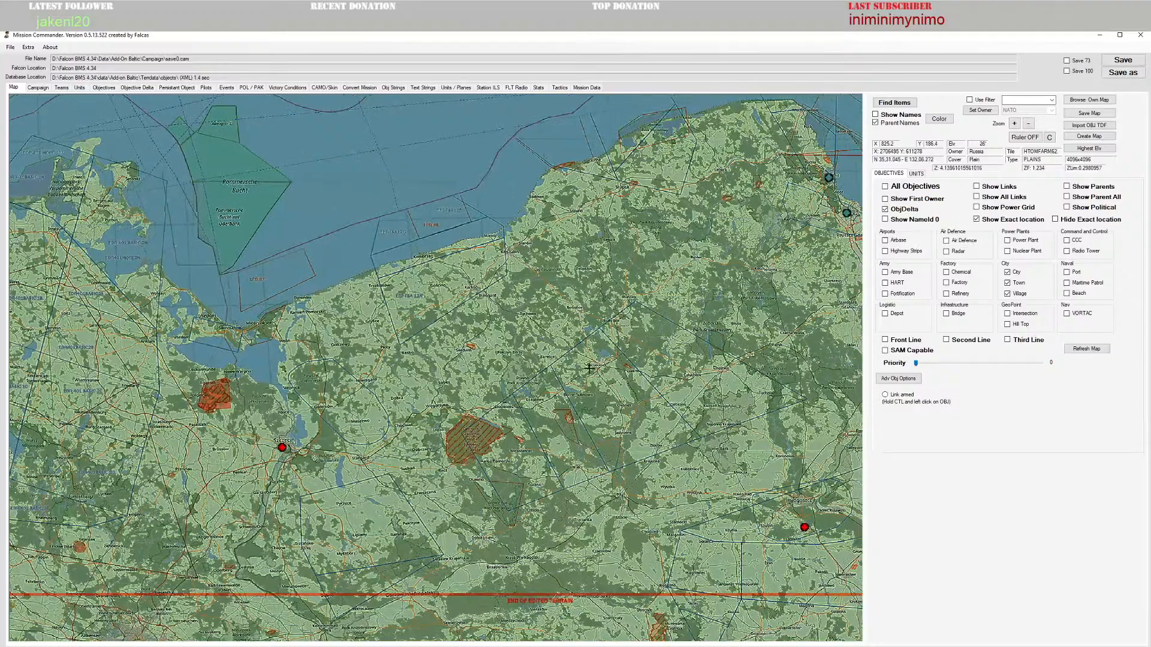
drag(667, 431, 590, 418)
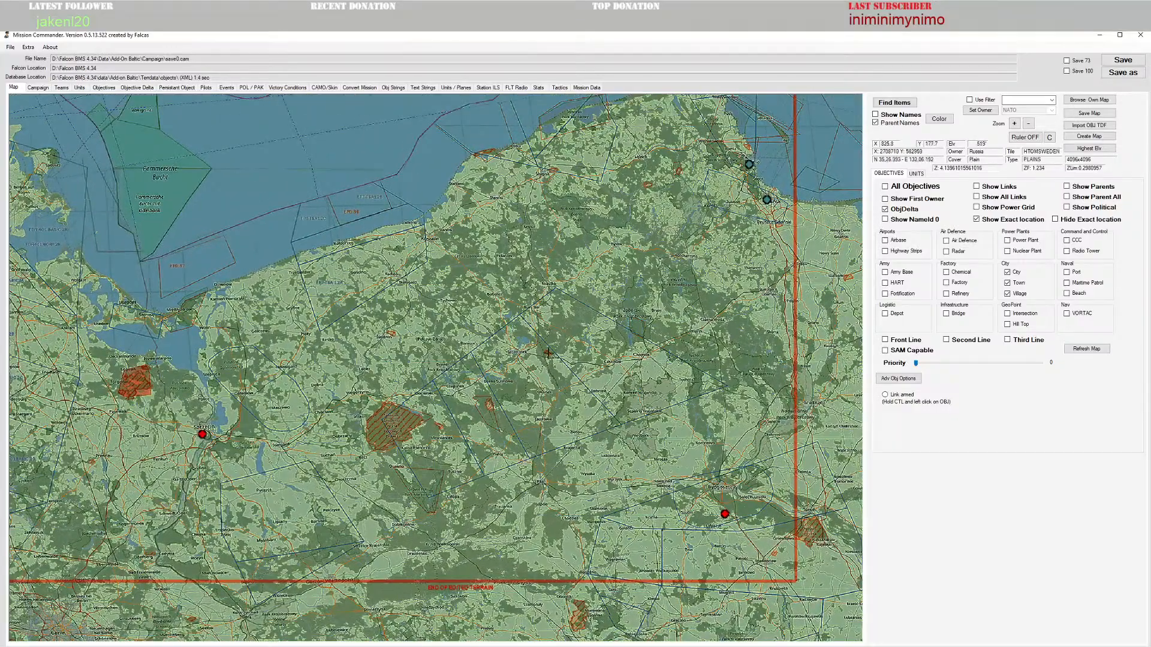
scroll(689, 361, up, 1)
drag(727, 281, 560, 367)
scroll(592, 363, up, 2)
scroll(594, 363, up, 1)
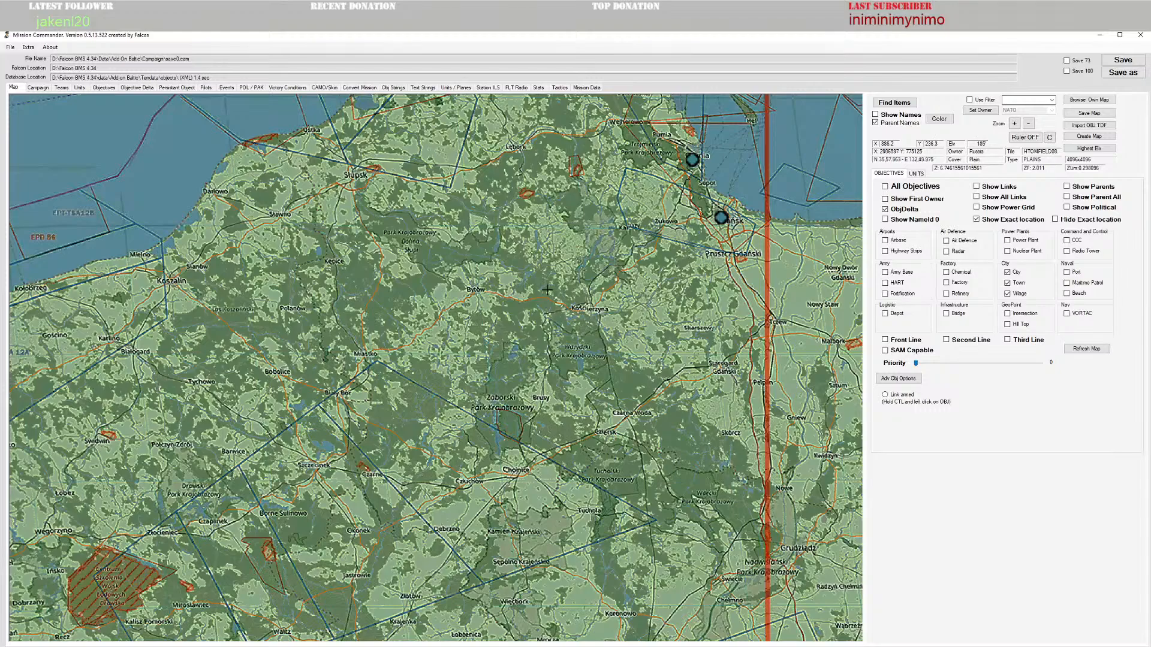
Step: Examine the northern Polish area of the theater map, from Szczecin and Bydgoszcz to Gdansk, for towns without objectives
drag(613, 471, 604, 290)
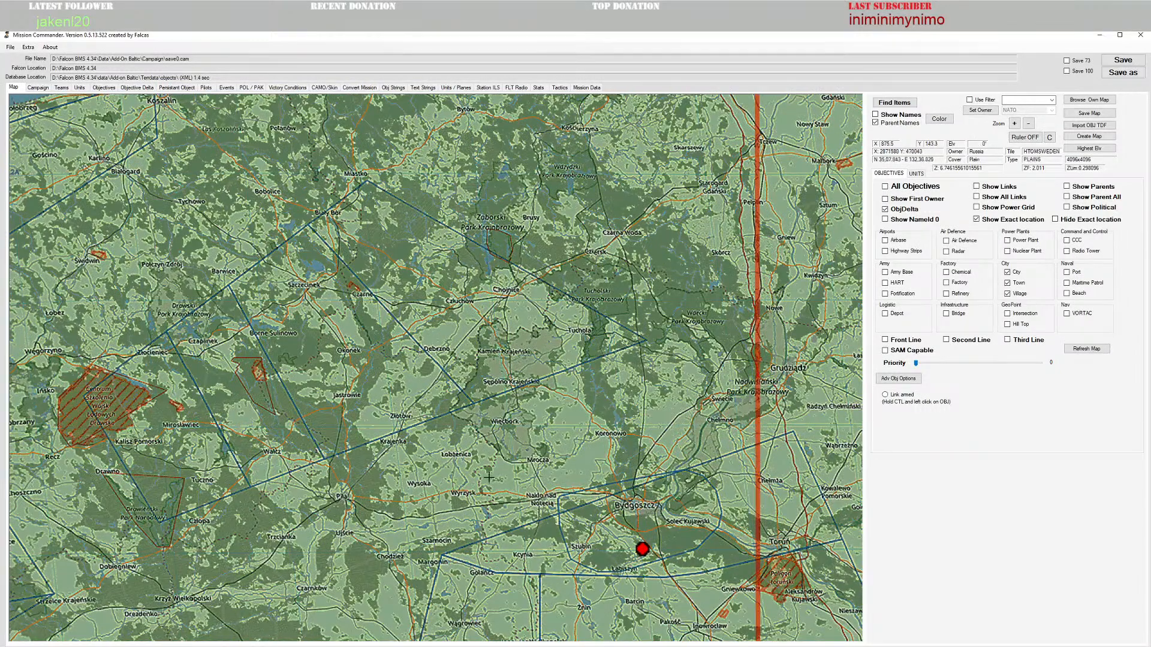
scroll(564, 419, down, 1)
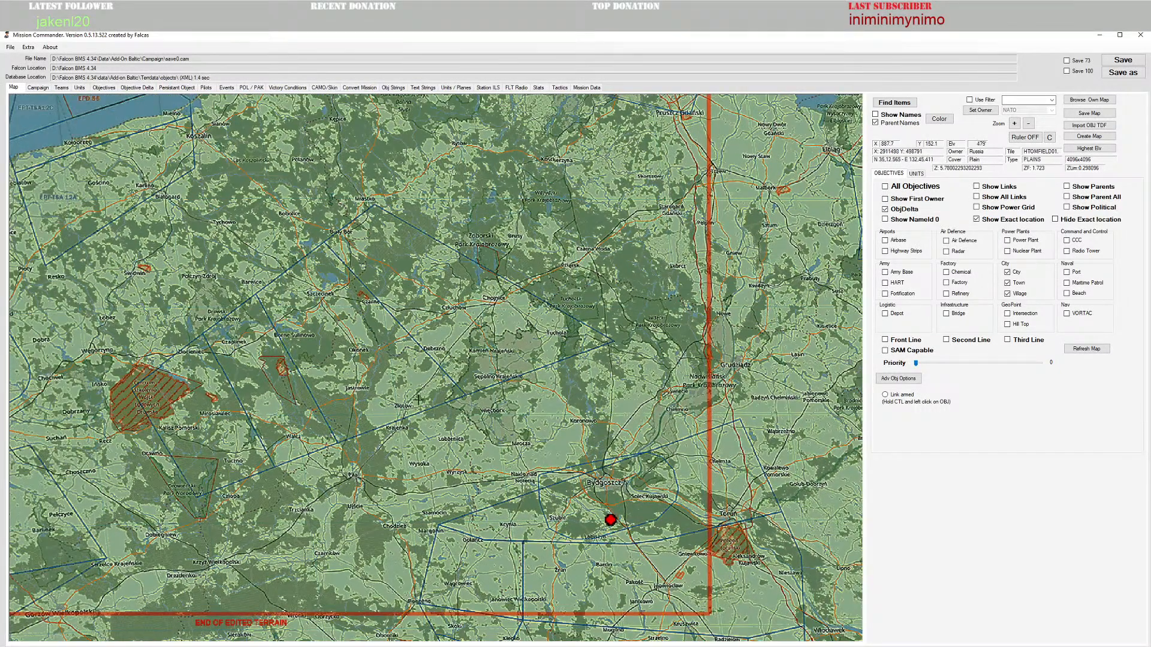
drag(477, 286, 485, 462)
drag(450, 384, 495, 501)
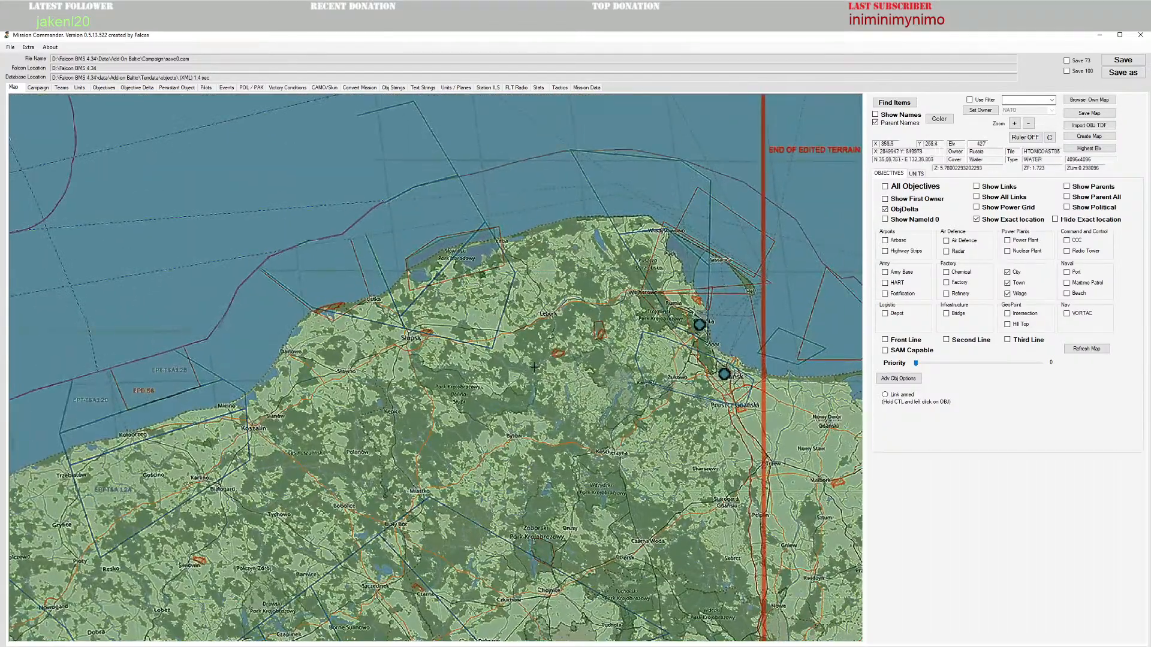
drag(575, 366, 641, 389)
scroll(641, 389, up, 1)
scroll(706, 342, up, 2)
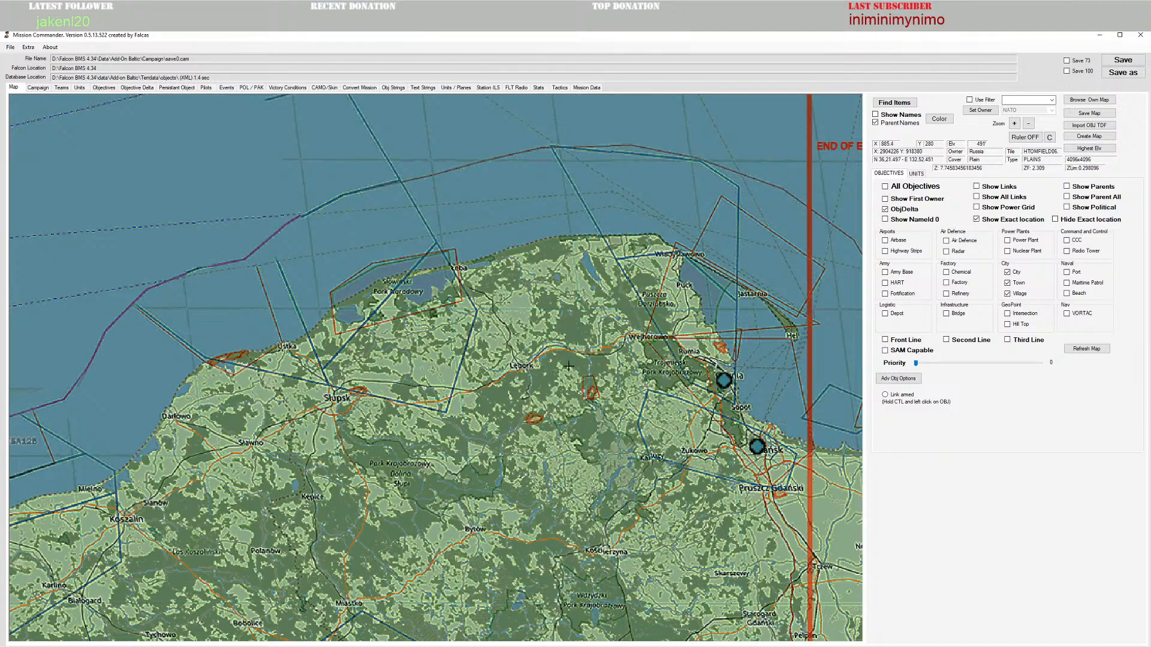
drag(569, 366, 733, 267)
scroll(501, 468, down, 4)
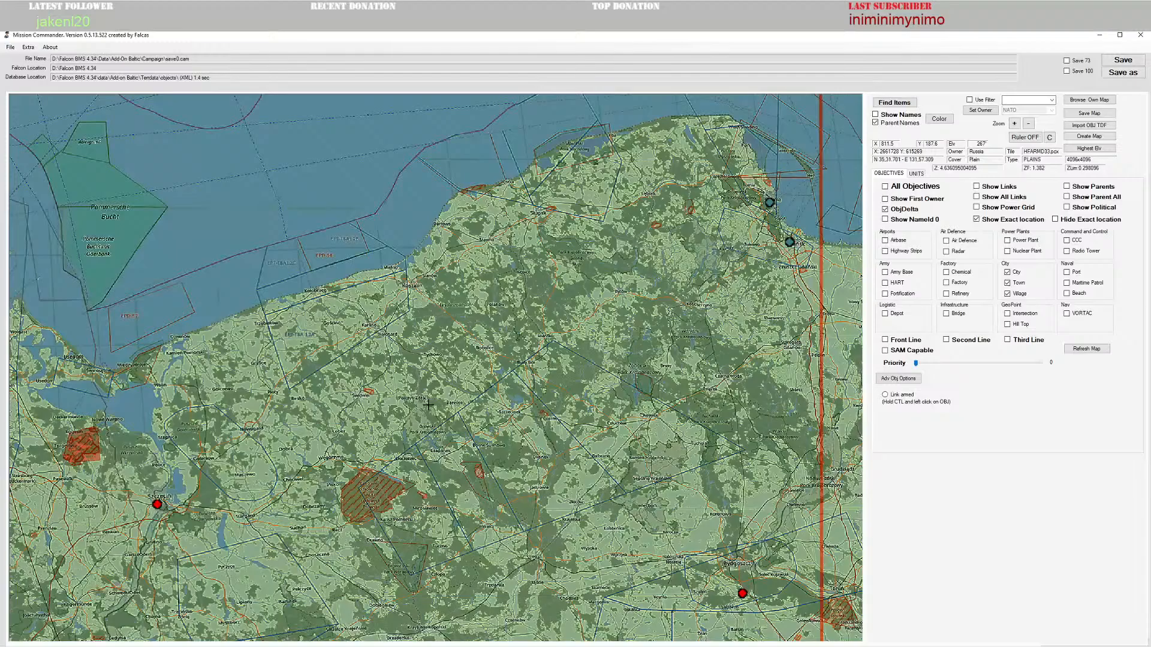
drag(428, 399, 575, 296)
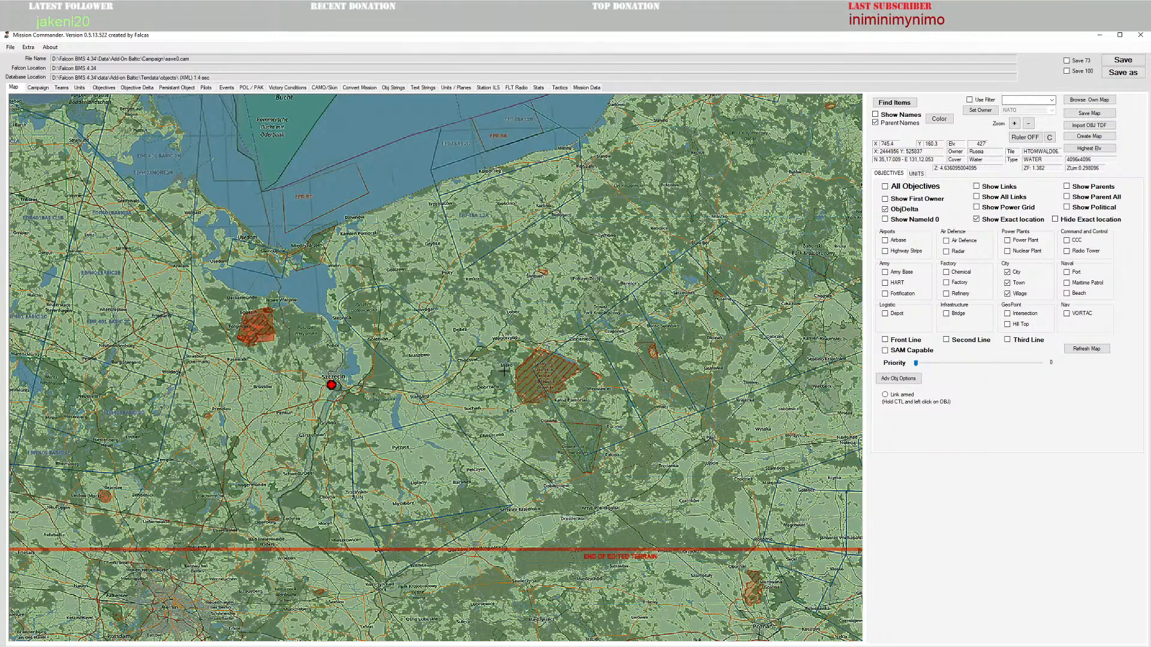
drag(504, 372, 391, 465)
drag(593, 310, 439, 443)
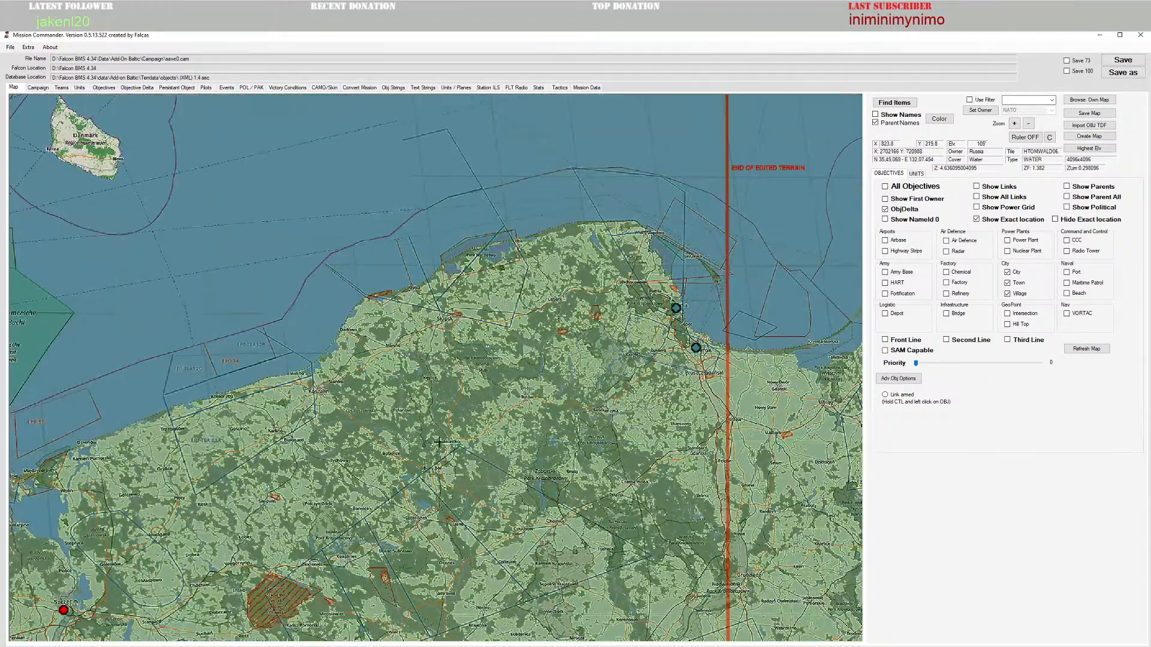
scroll(596, 362, up, 1)
scroll(608, 389, up, 2)
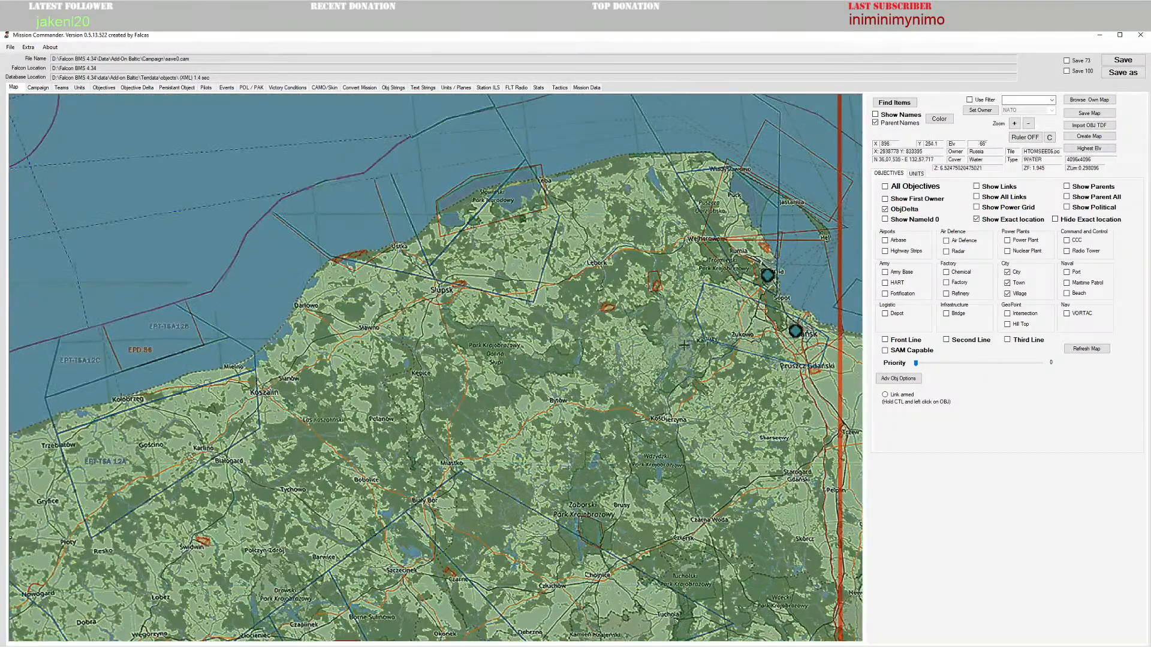
drag(684, 344, 590, 396)
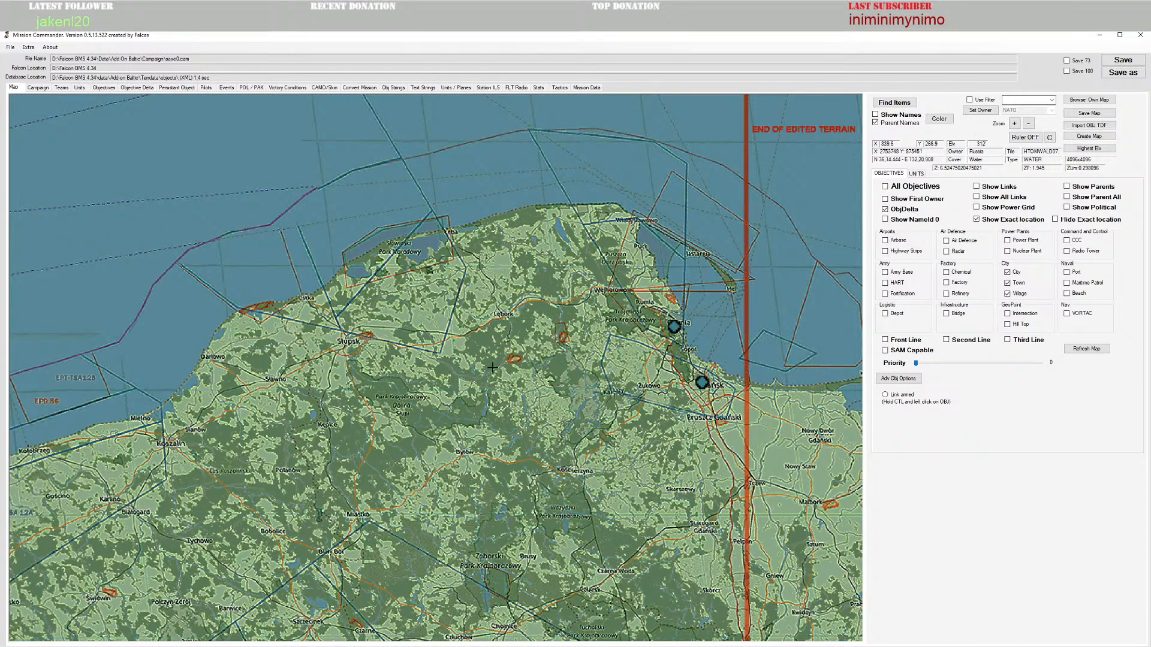
right_click(608, 293)
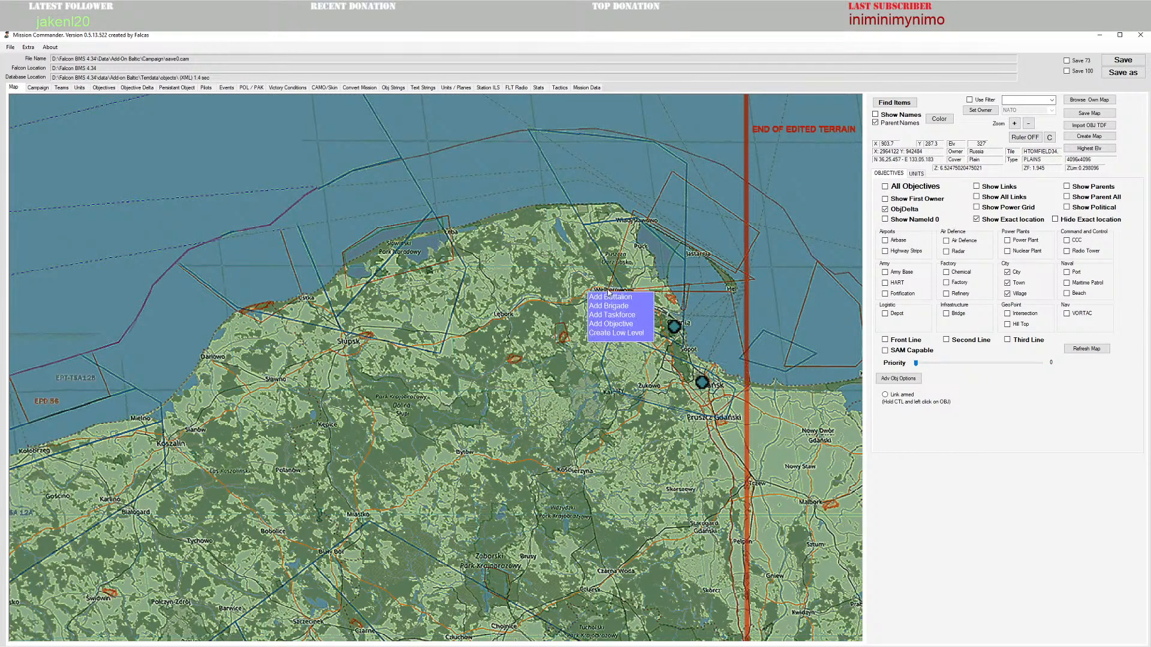
click(608, 324)
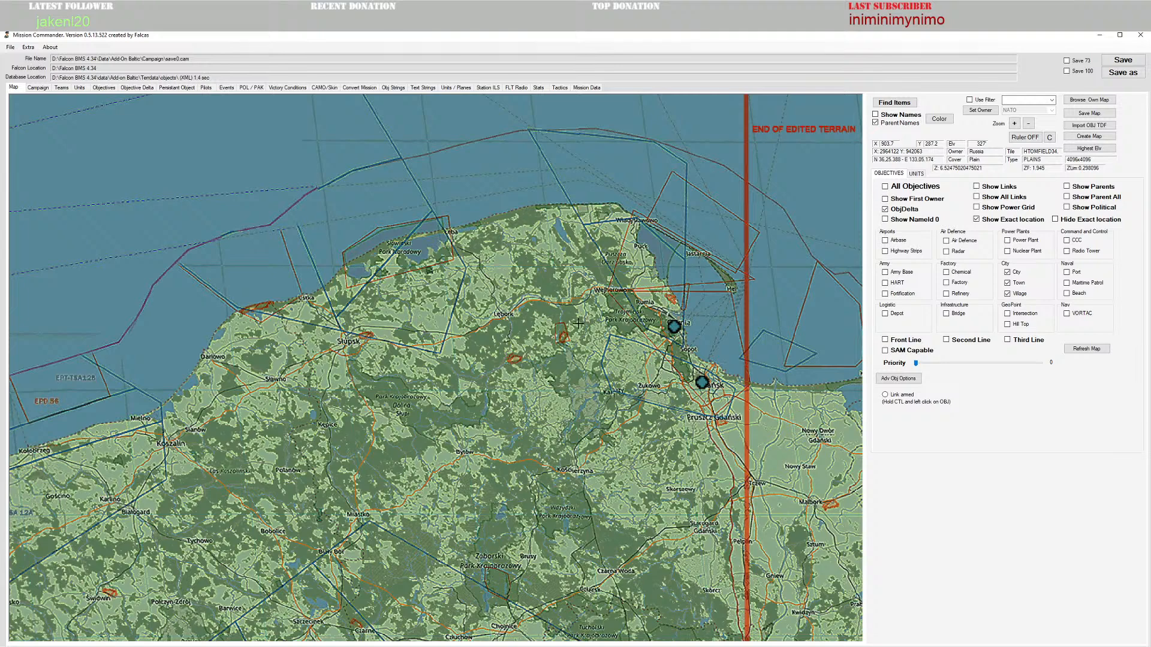
click(612, 192)
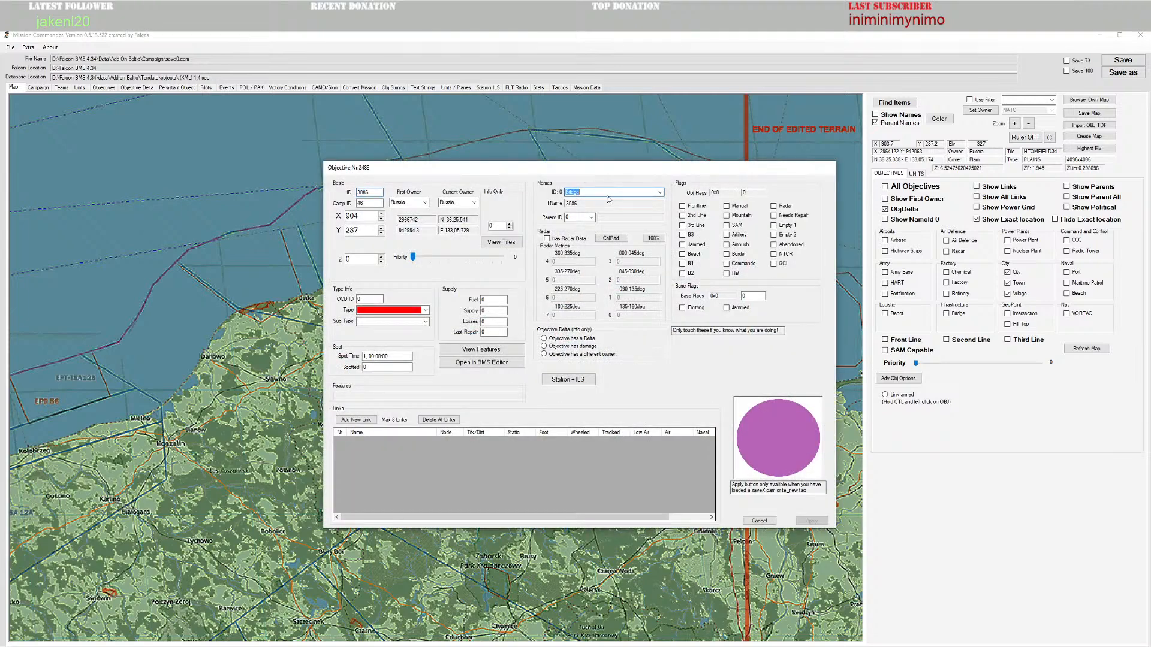
text(wel)
click(663, 192)
click(696, 367)
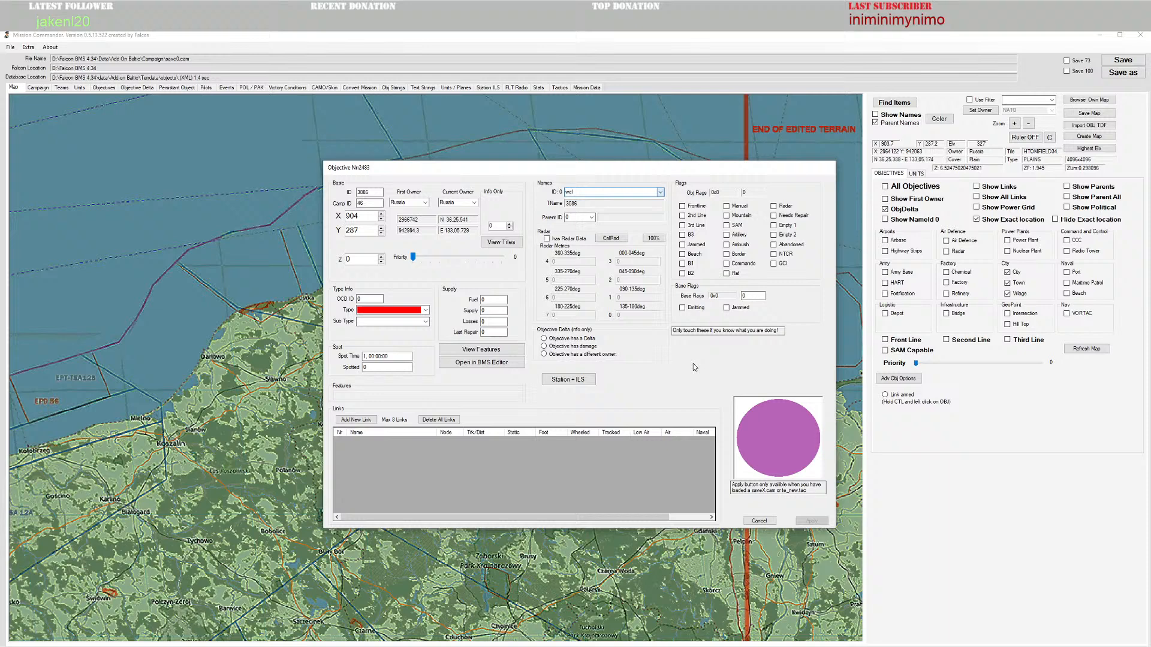
click(759, 522)
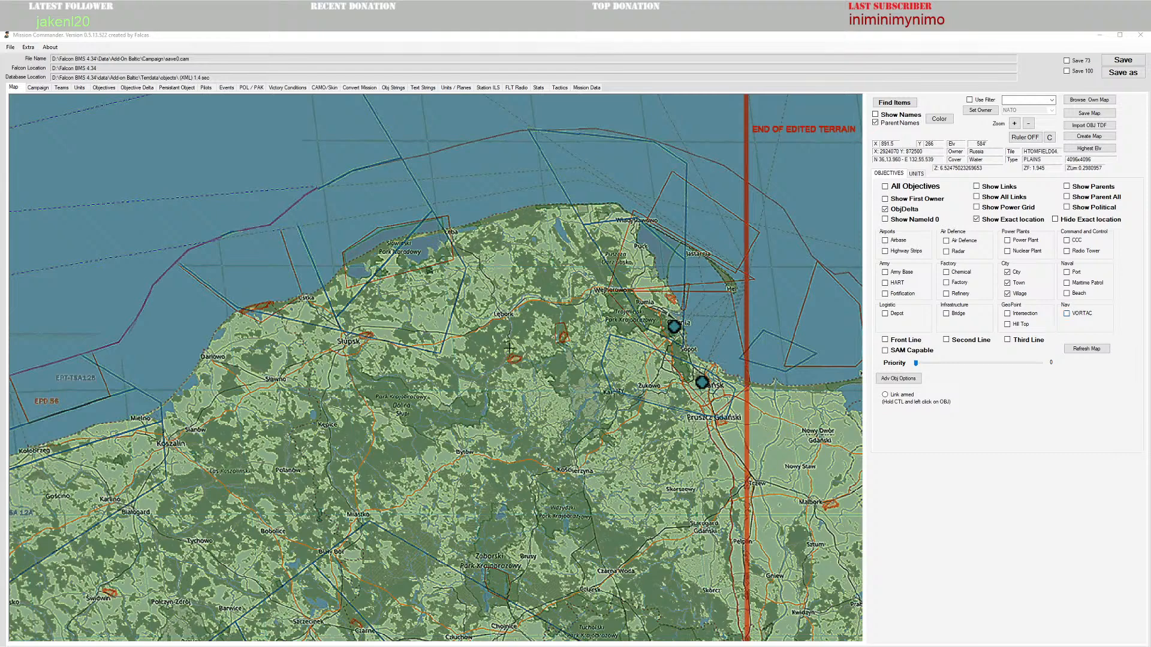
Step: Add the objective name string "Welherowo" and place it above the Nowhere entry
click(394, 88)
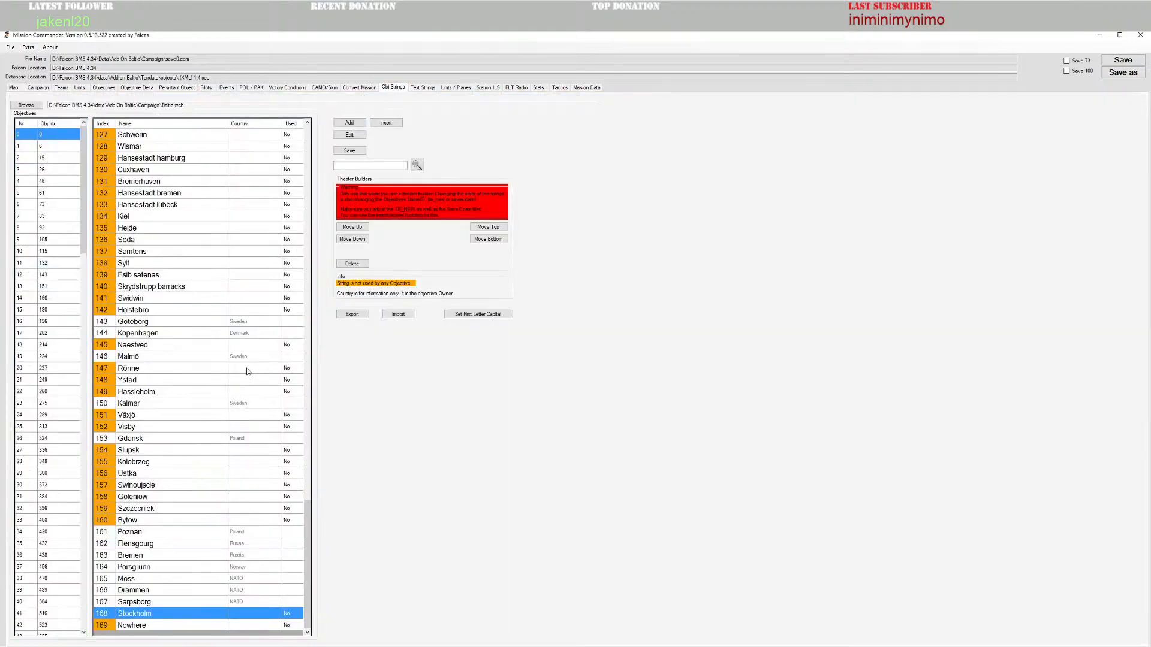
click(350, 122)
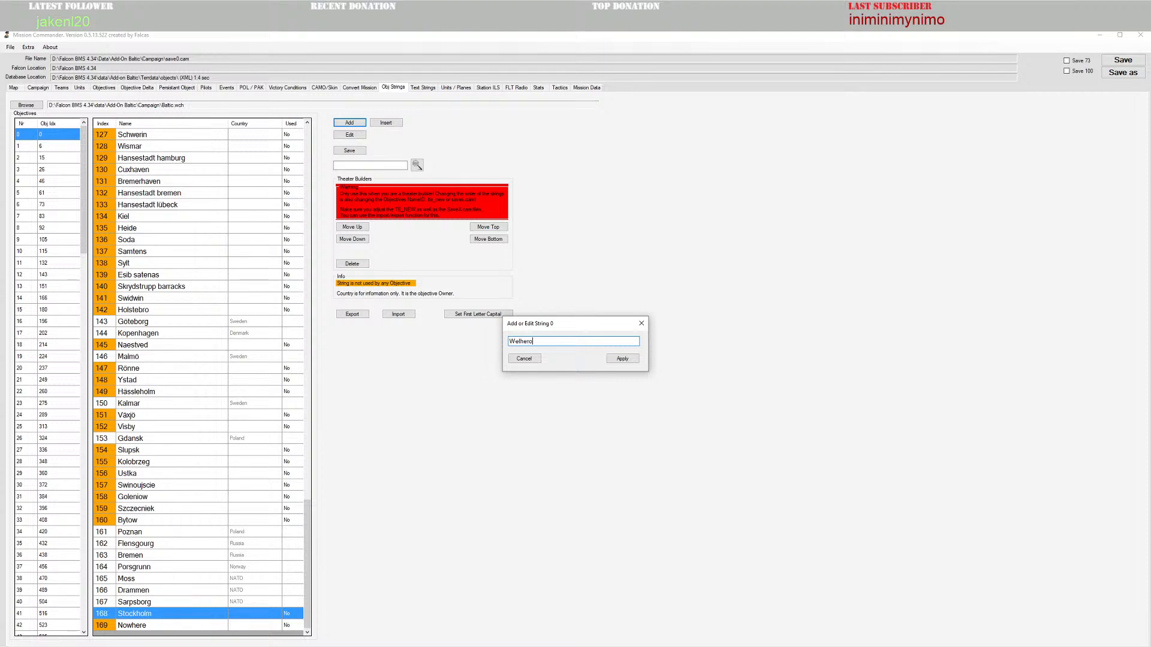
click(622, 359)
click(363, 228)
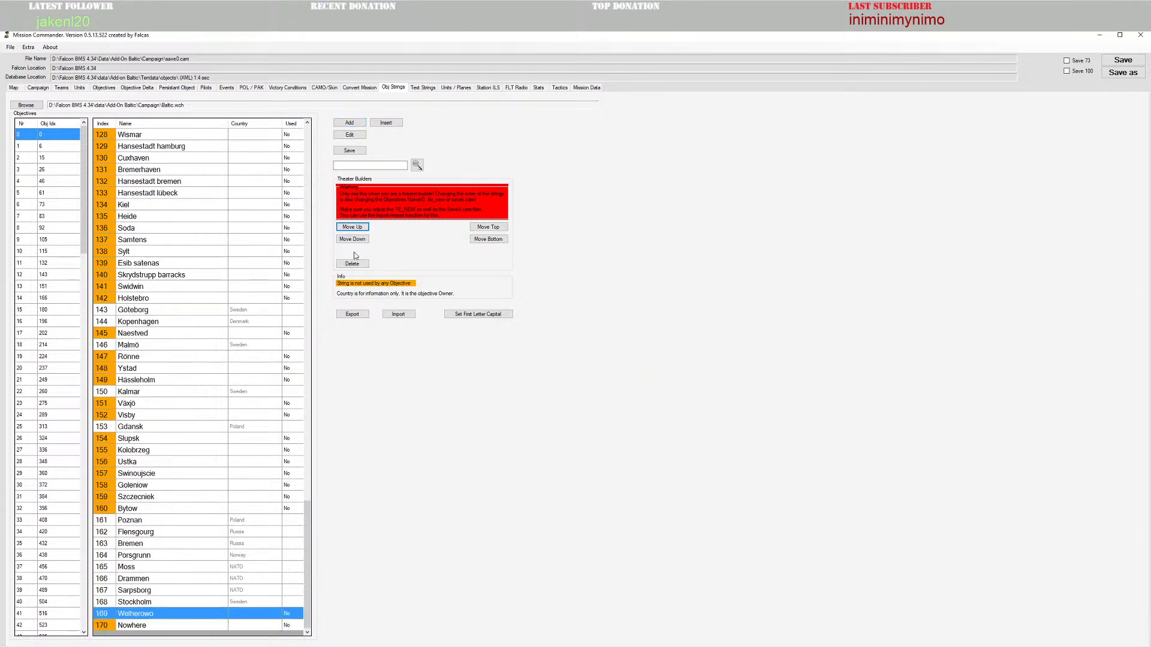
Step: Save the objective strings to the Baltic.wch and Baltic.idx files
click(349, 150)
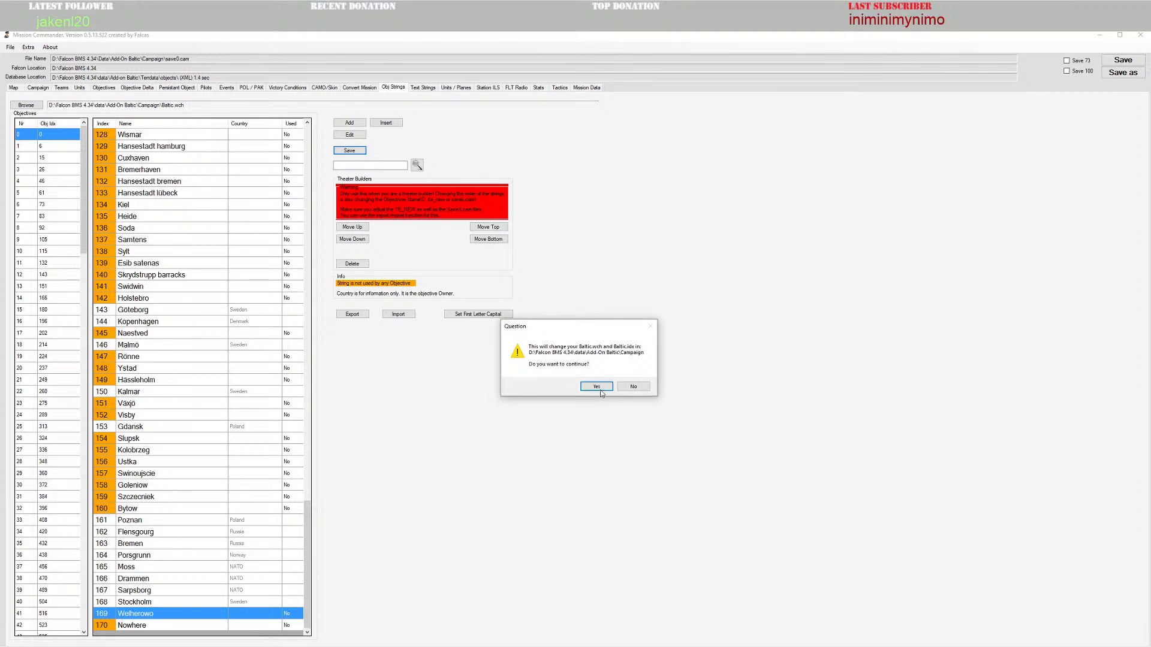
click(597, 386)
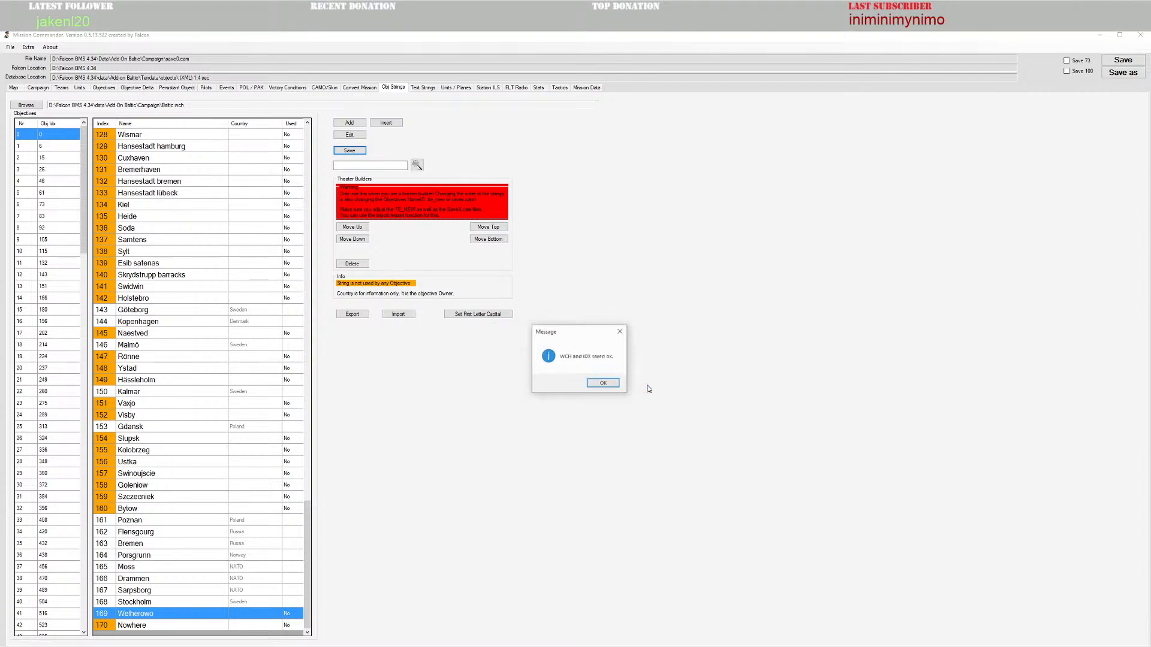
click(603, 383)
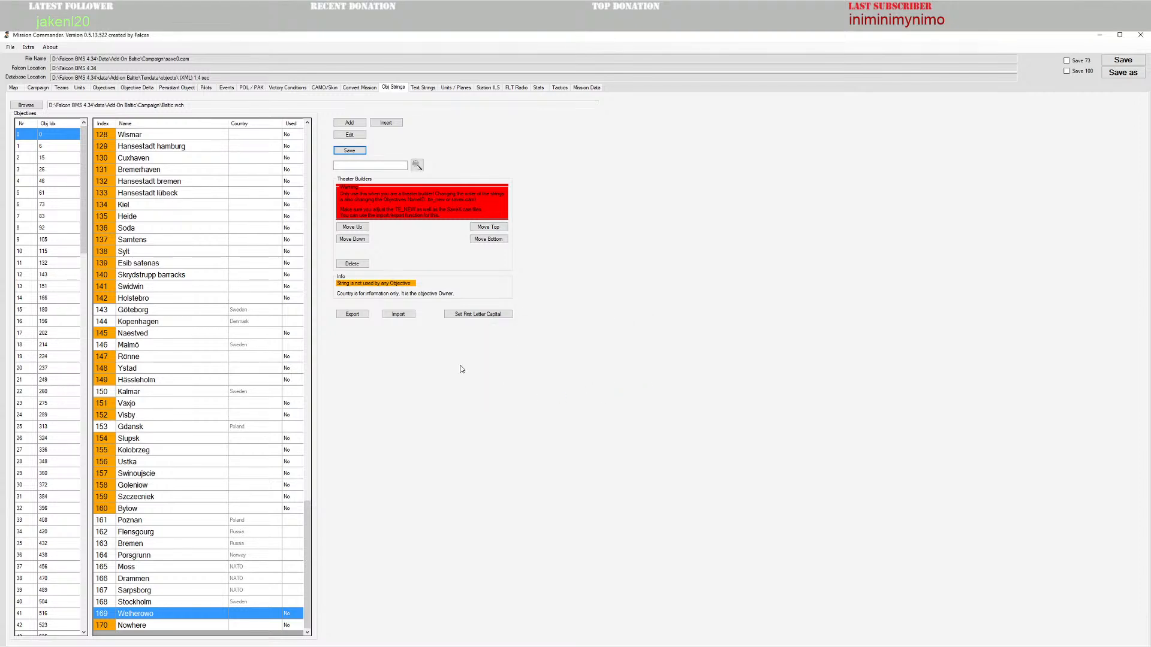
Step: Add an objective at the Wejherowo town label on the map and name it Welherowo
click(14, 89)
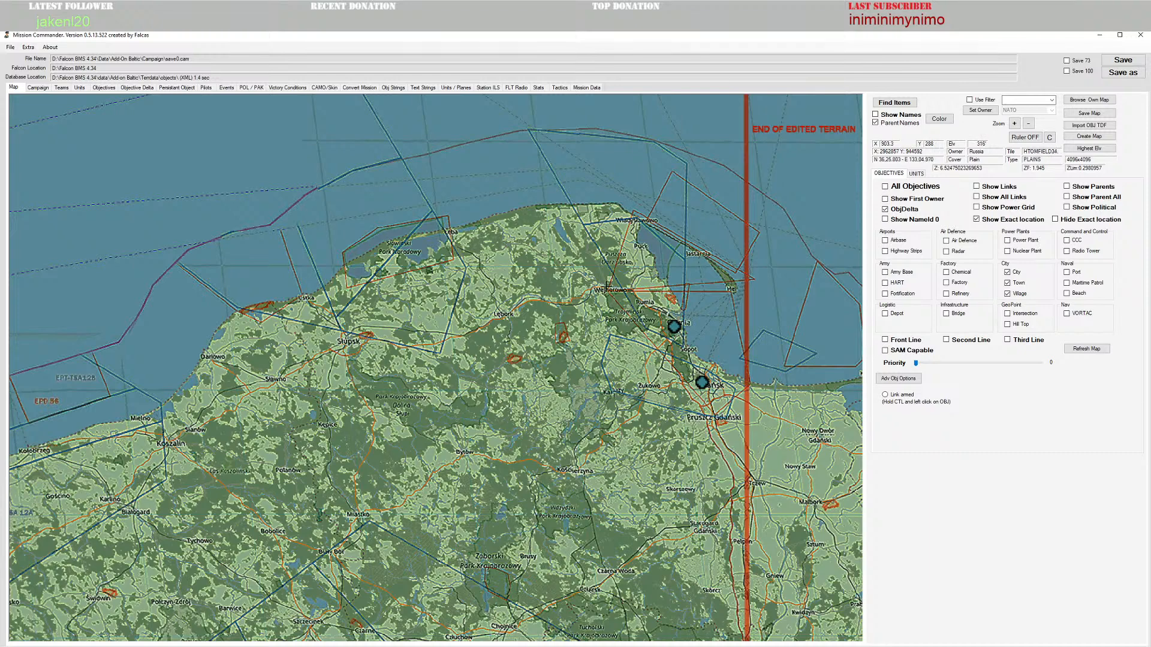
right_click(609, 293)
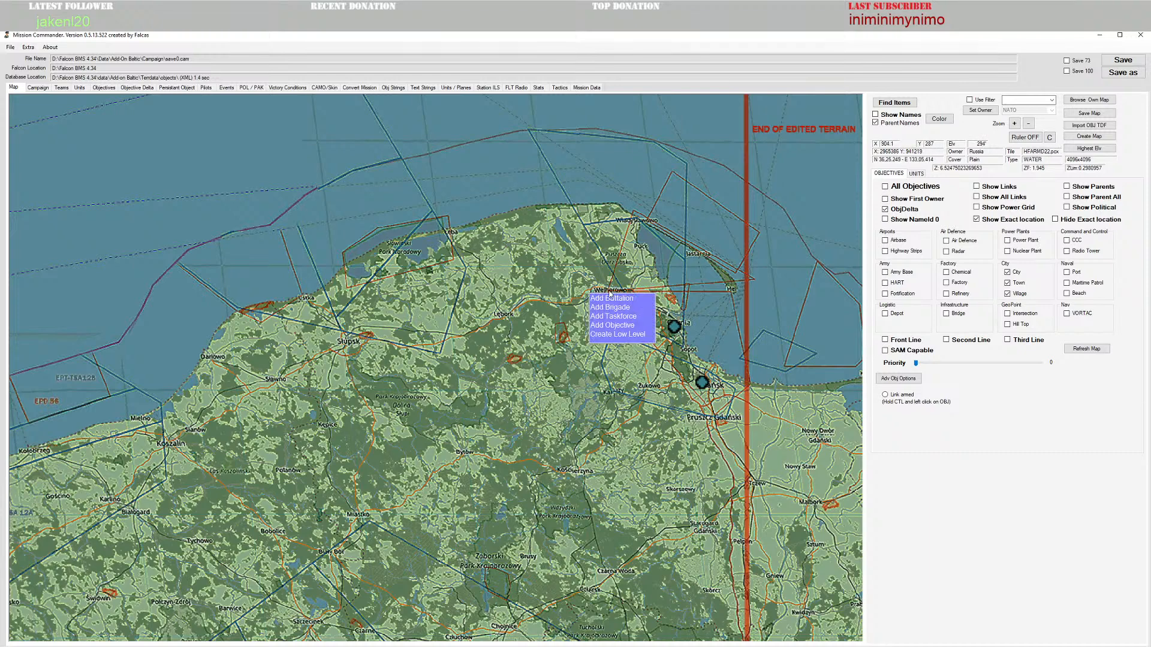
click(612, 327)
click(588, 324)
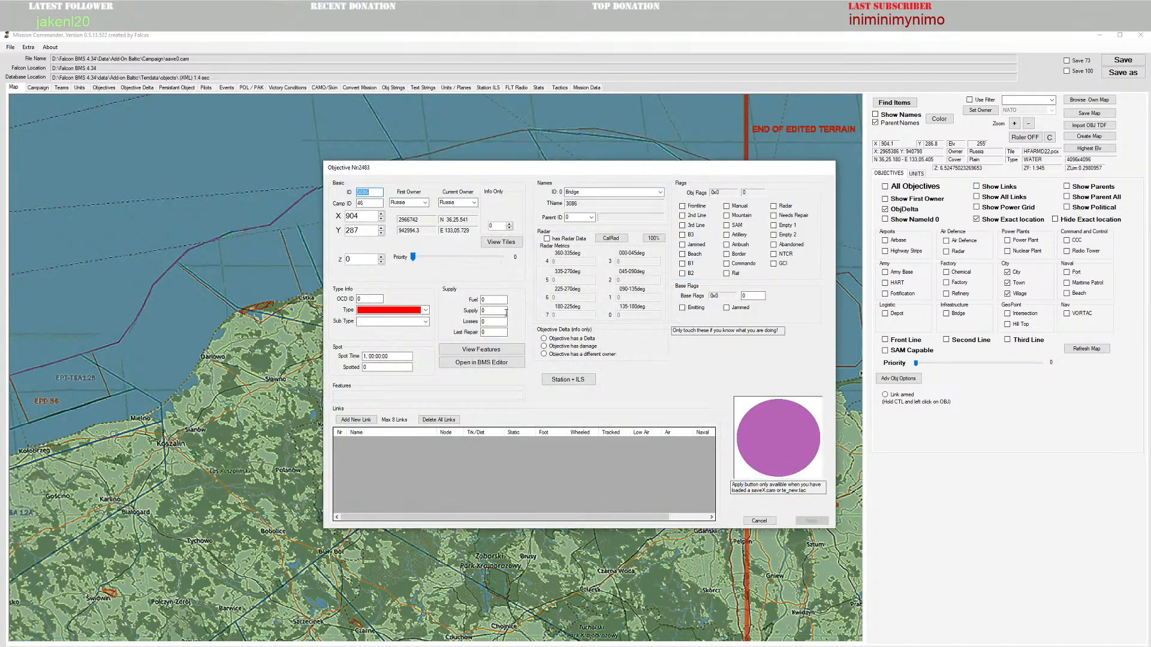
click(636, 191)
text(wel)
click(659, 193)
click(599, 328)
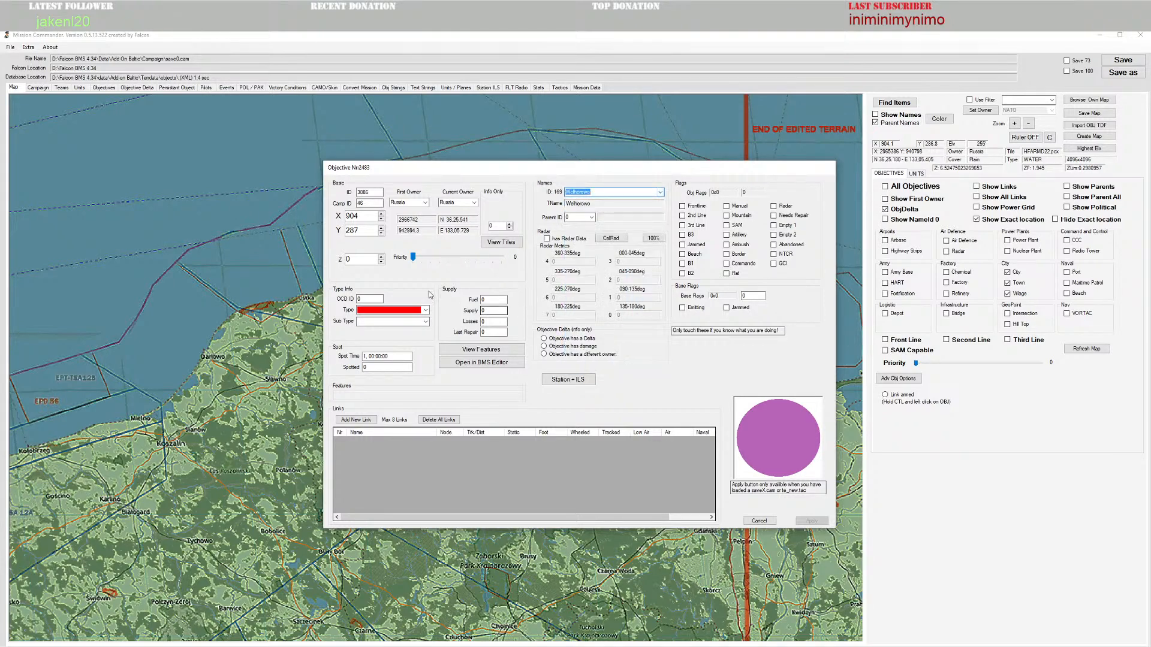
Step: Set the Welherowo objective's type to Town with the 125 Town sub type and apply it to the map
click(424, 310)
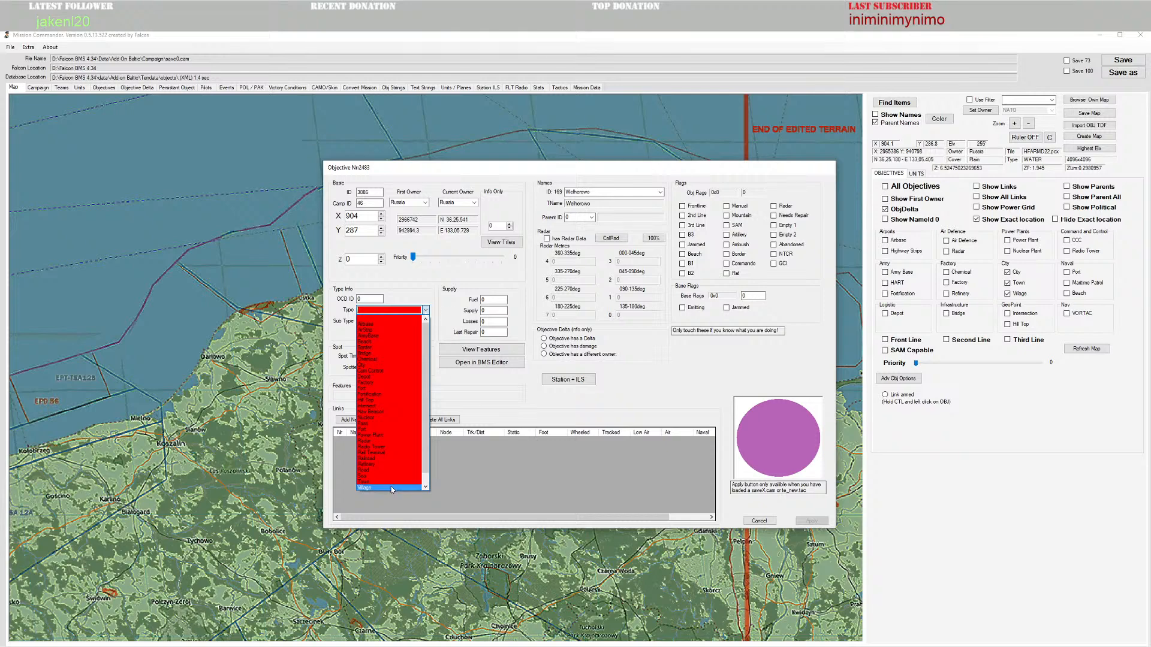
click(384, 483)
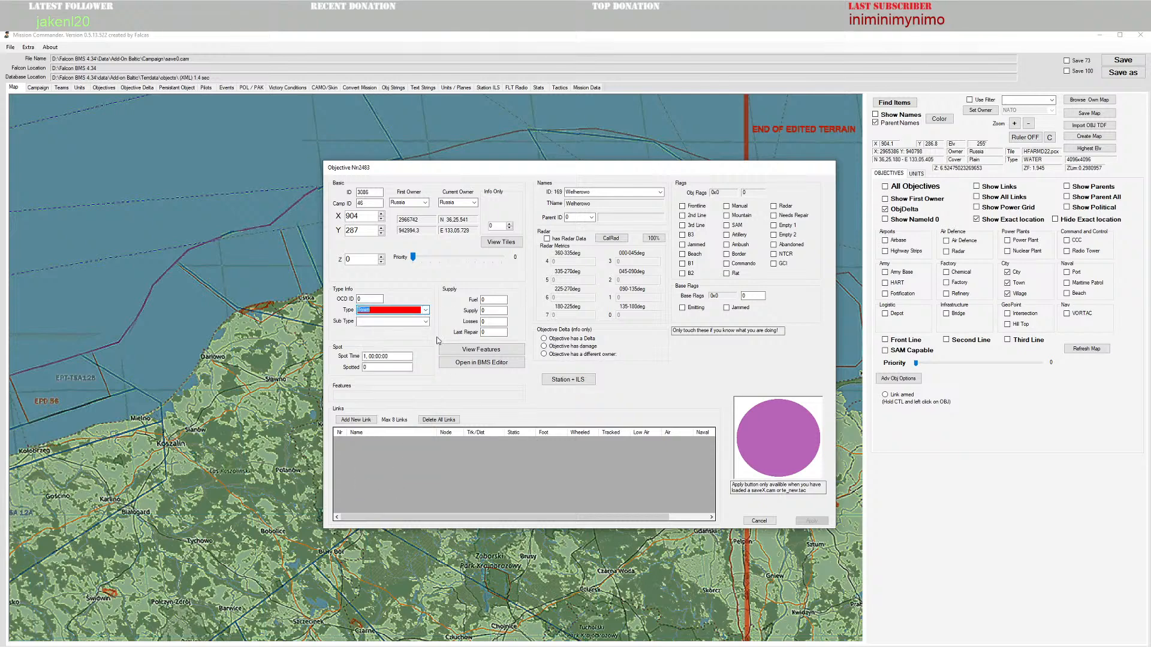
click(425, 322)
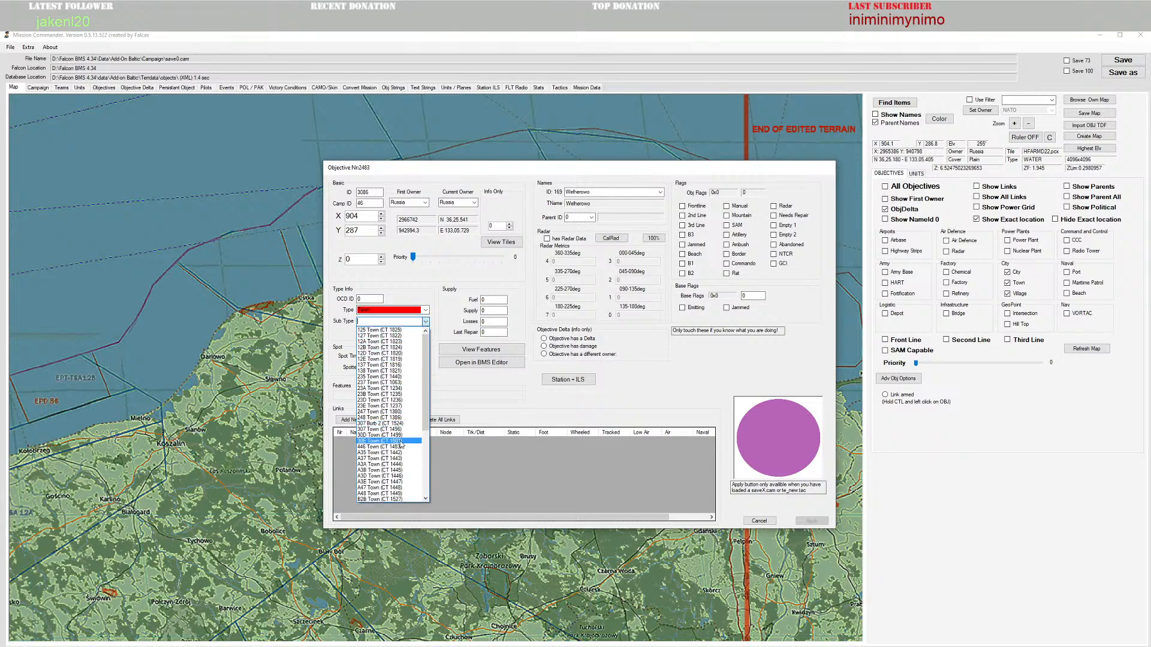
click(385, 330)
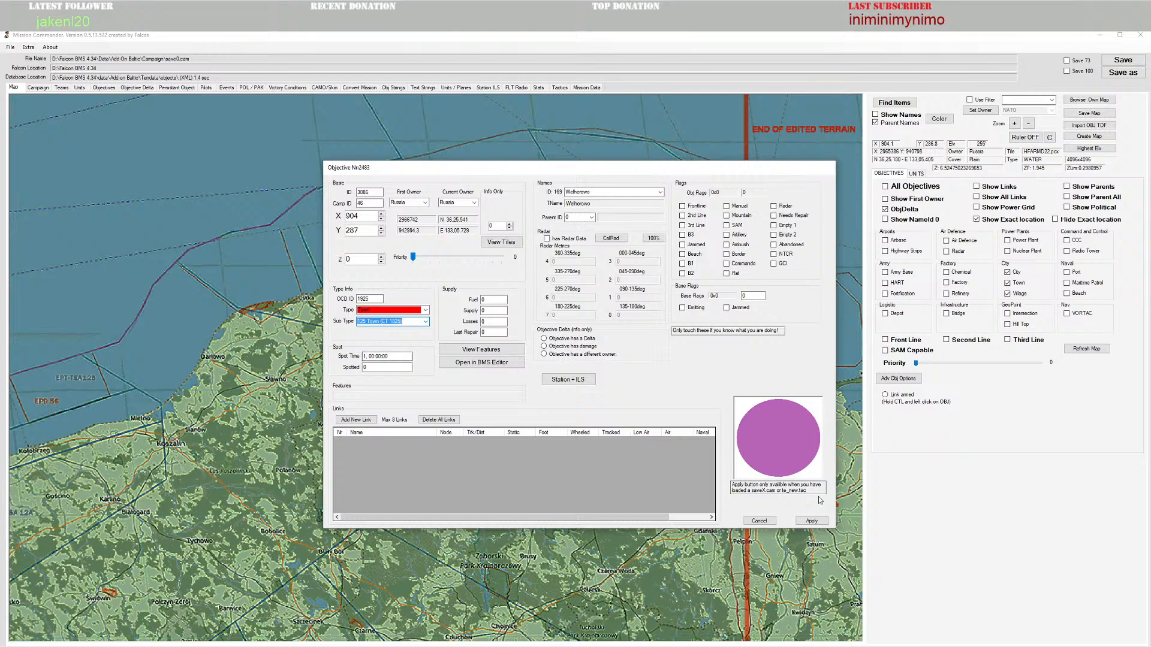
click(811, 521)
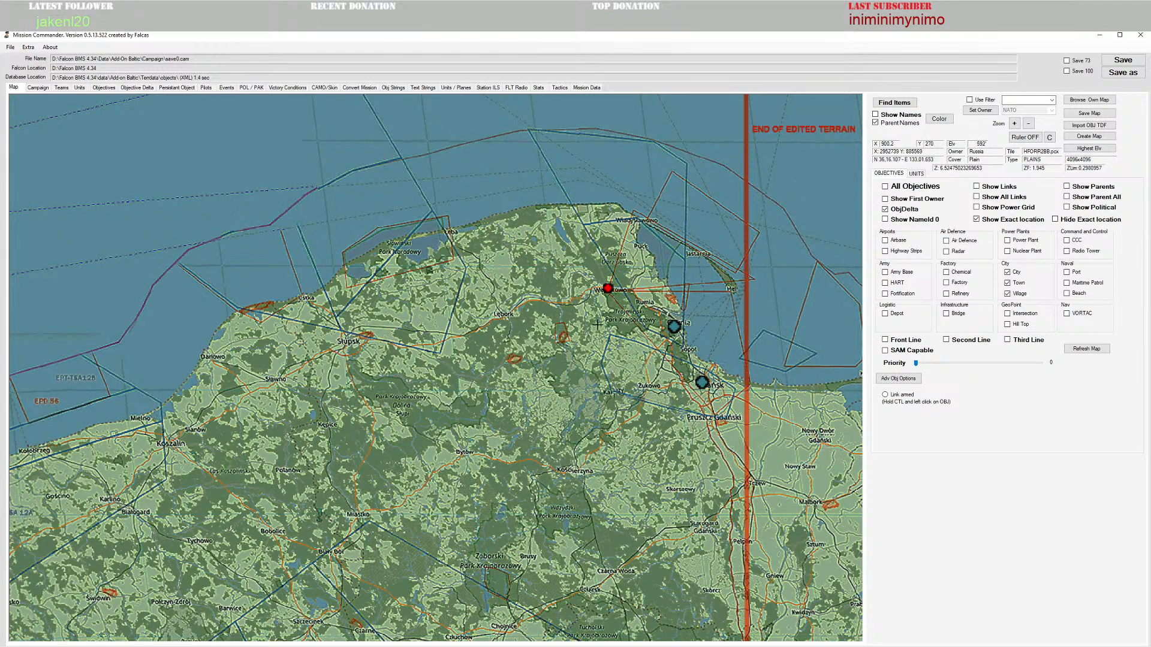
Step: Check the feature layout of the Welherowo objective over its terrain tiles without changing anything
right_click(611, 290)
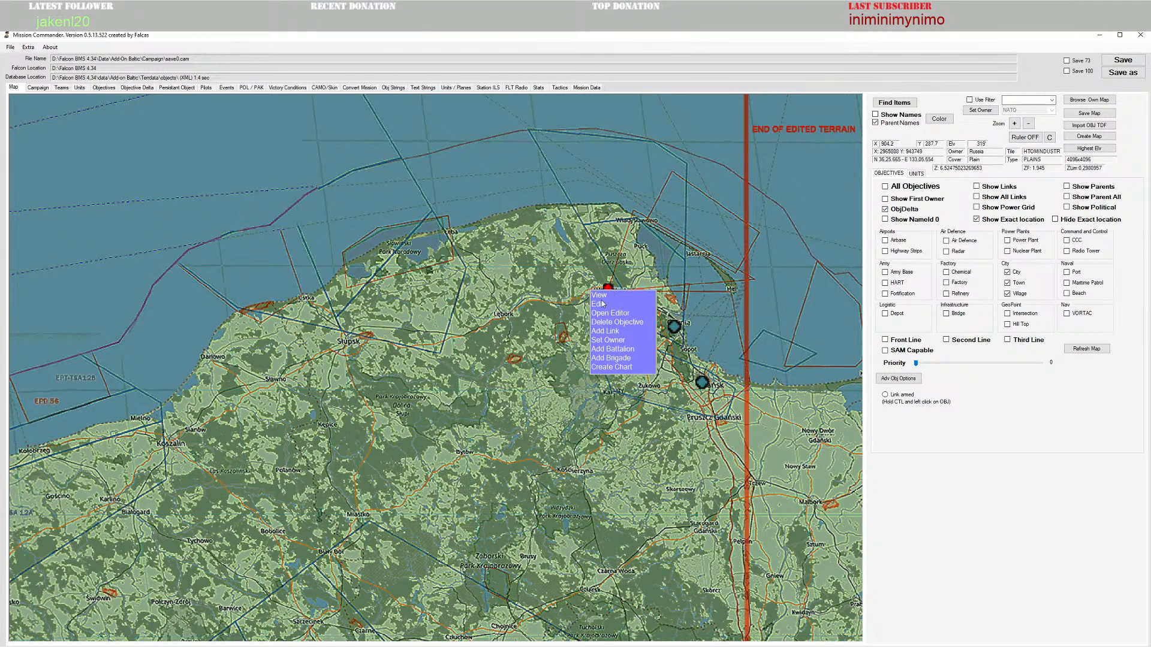
click(600, 304)
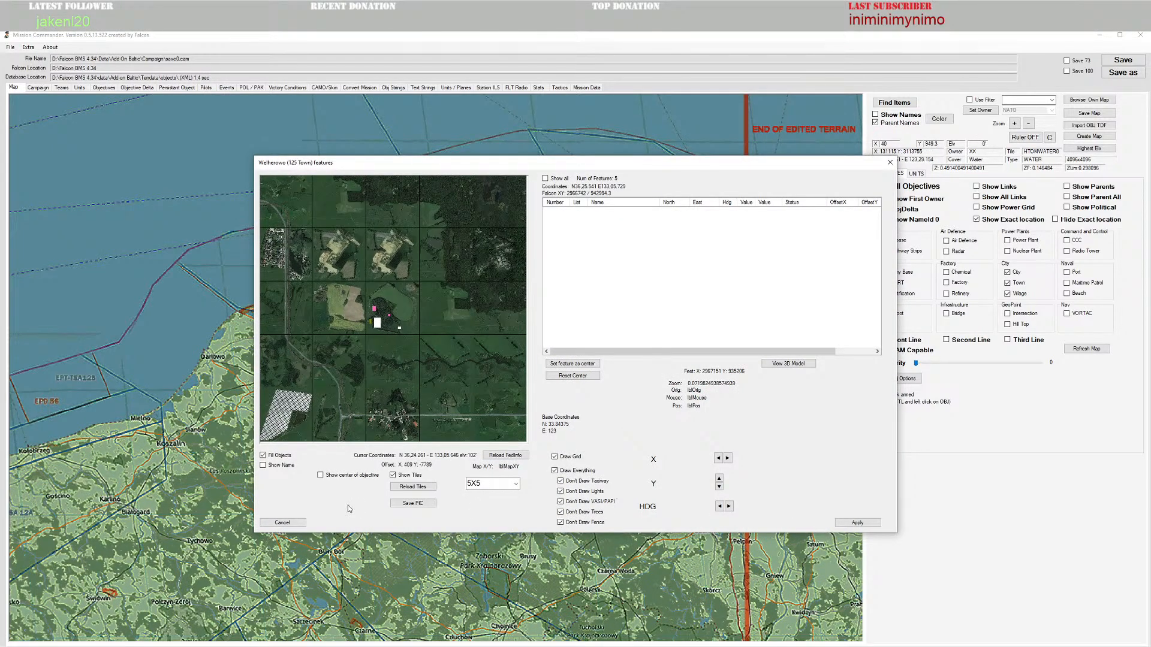
click(282, 522)
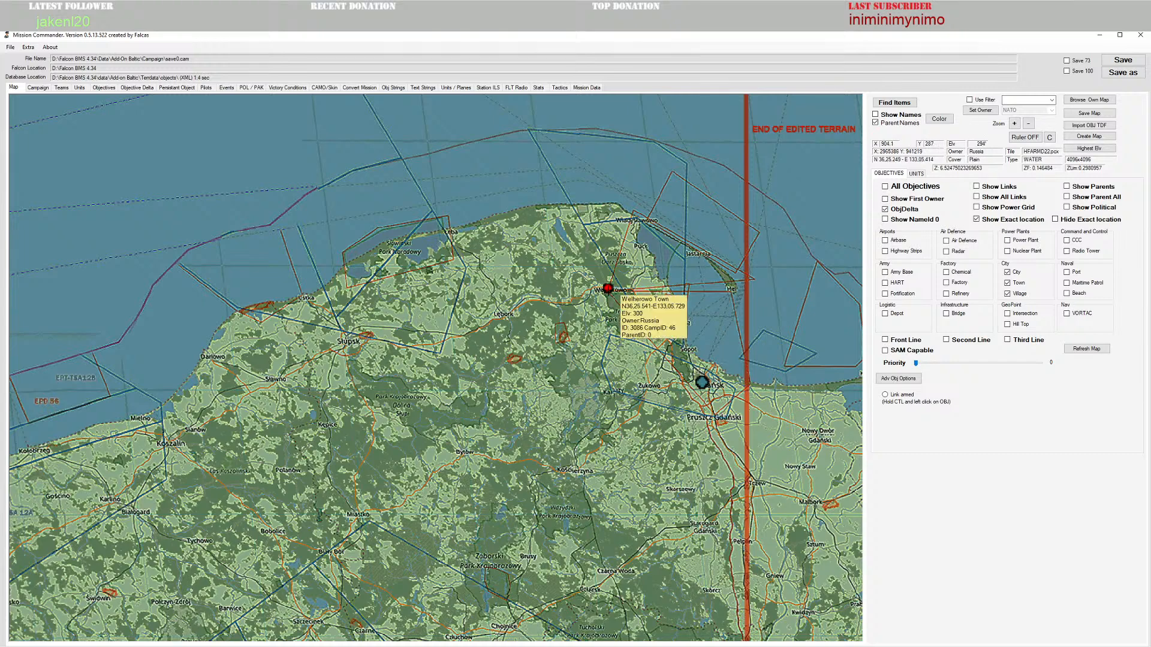
Step: Open the Welherowo objective's feature layout and examine the surrounding terrain tiles for the nearest built-up area
right_click(609, 291)
click(612, 315)
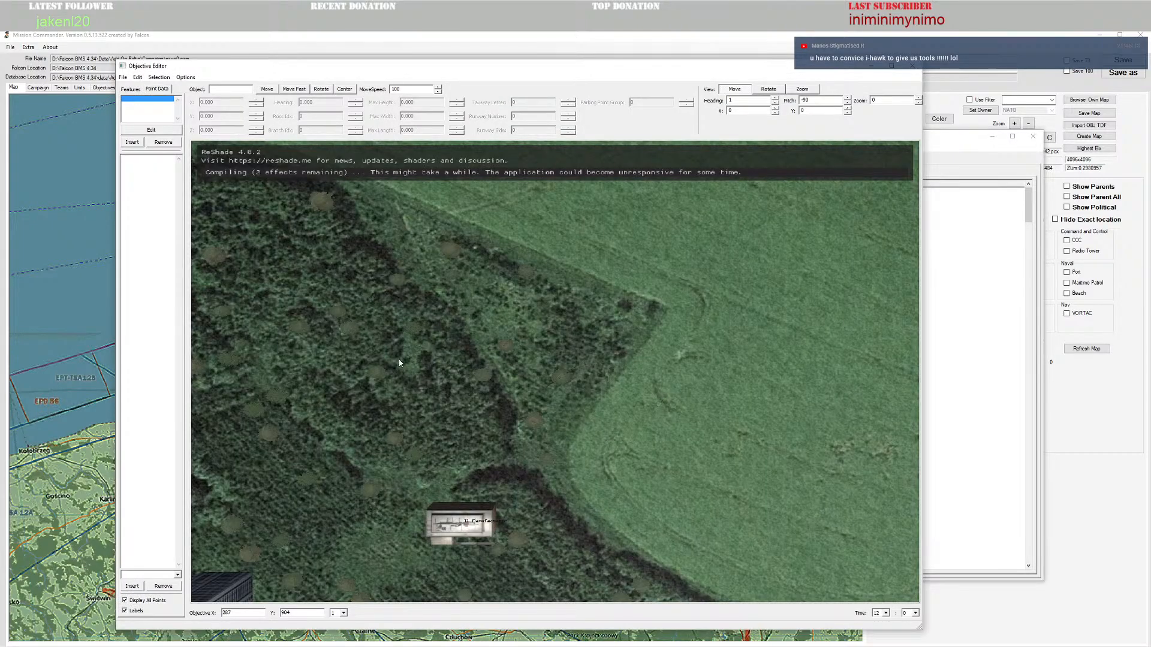
scroll(503, 432, down, 10)
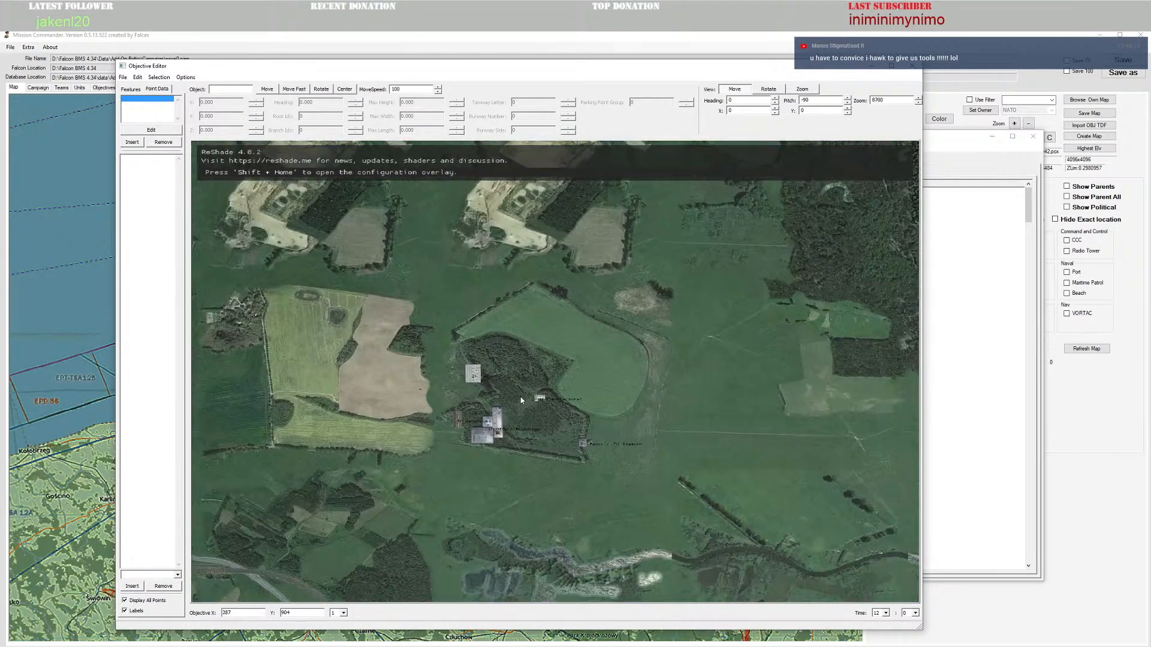
drag(388, 435, 388, 431)
scroll(386, 431, down, 6)
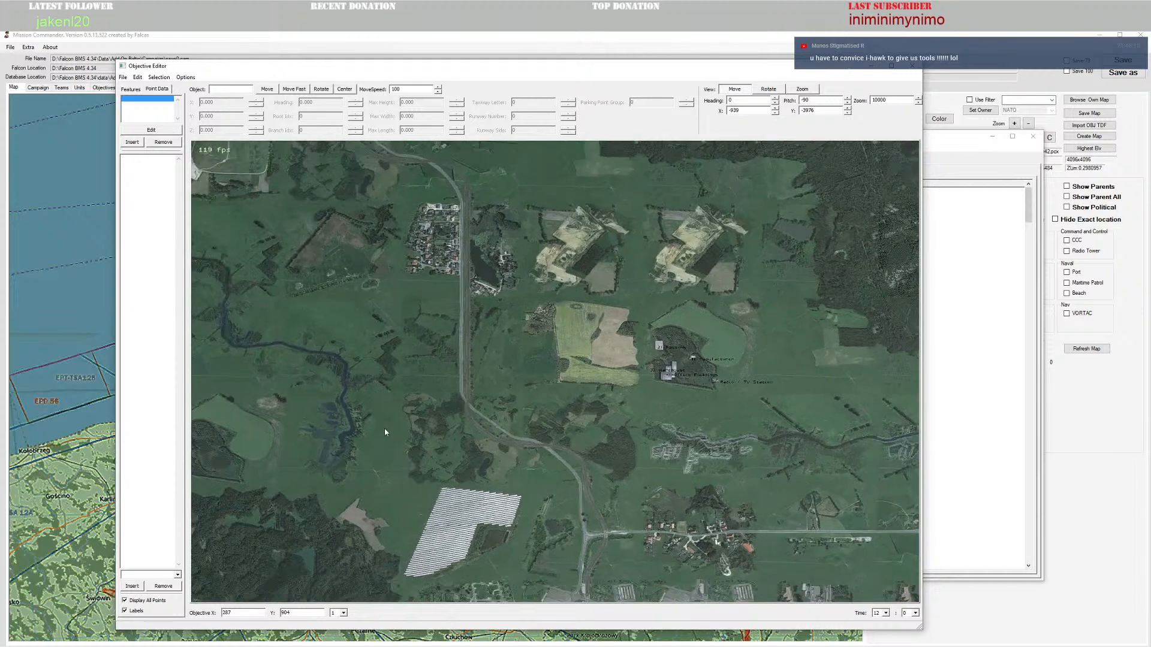
scroll(384, 429, down, 3)
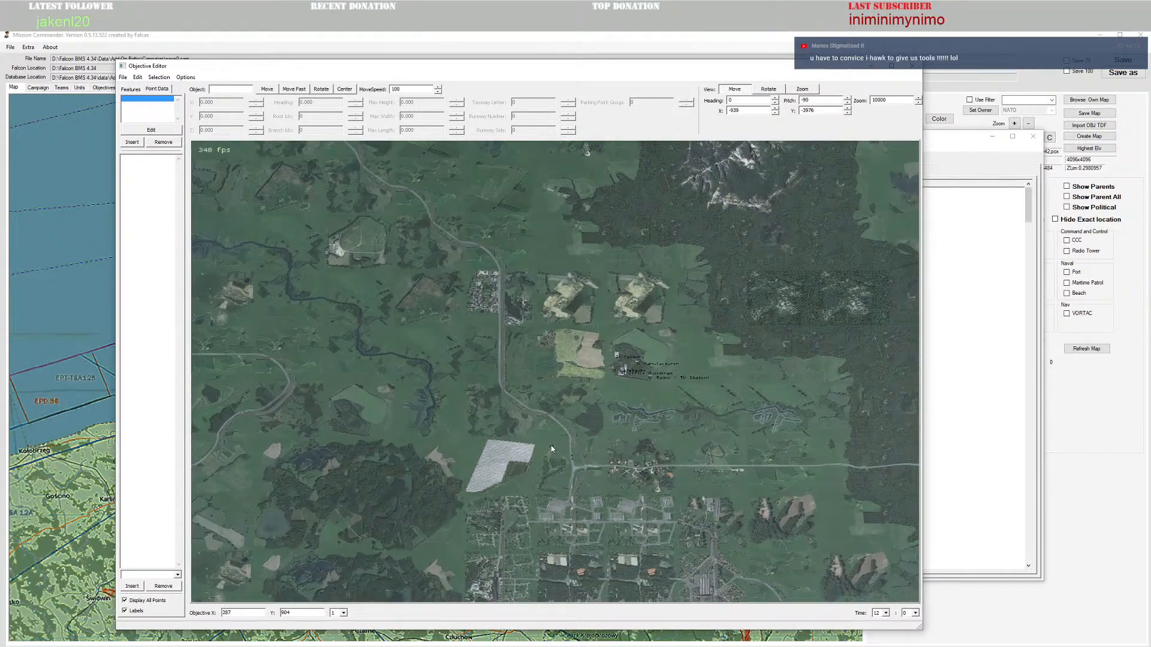
drag(550, 445, 551, 445)
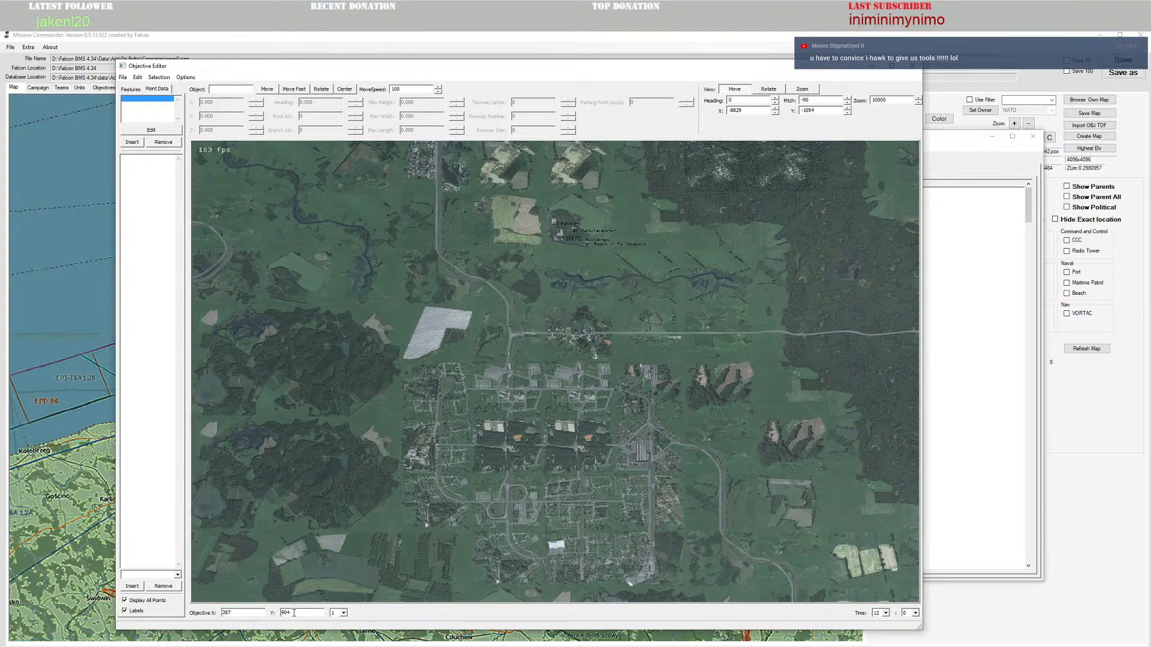
Step: Preview the Welherowo features over the urban tiles by setting Objective X to 282, and close both editor windows
click(241, 613)
key(BackSpace)
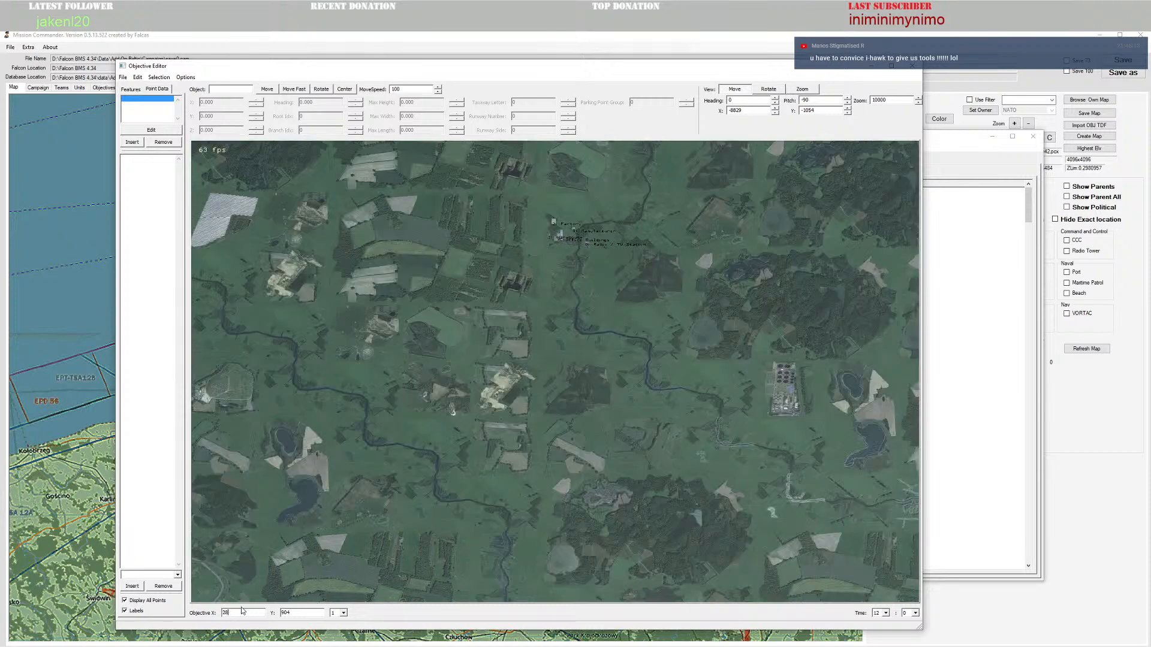
text(2)
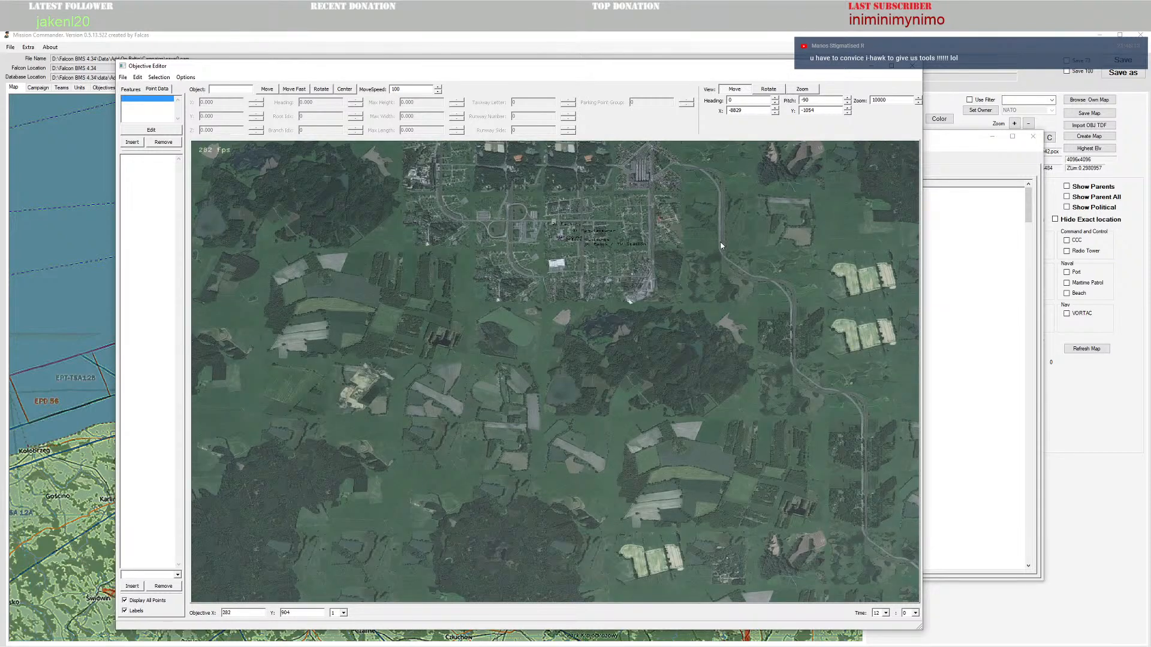
drag(719, 242, 627, 326)
scroll(557, 395, up, 3)
scroll(557, 395, down, 2)
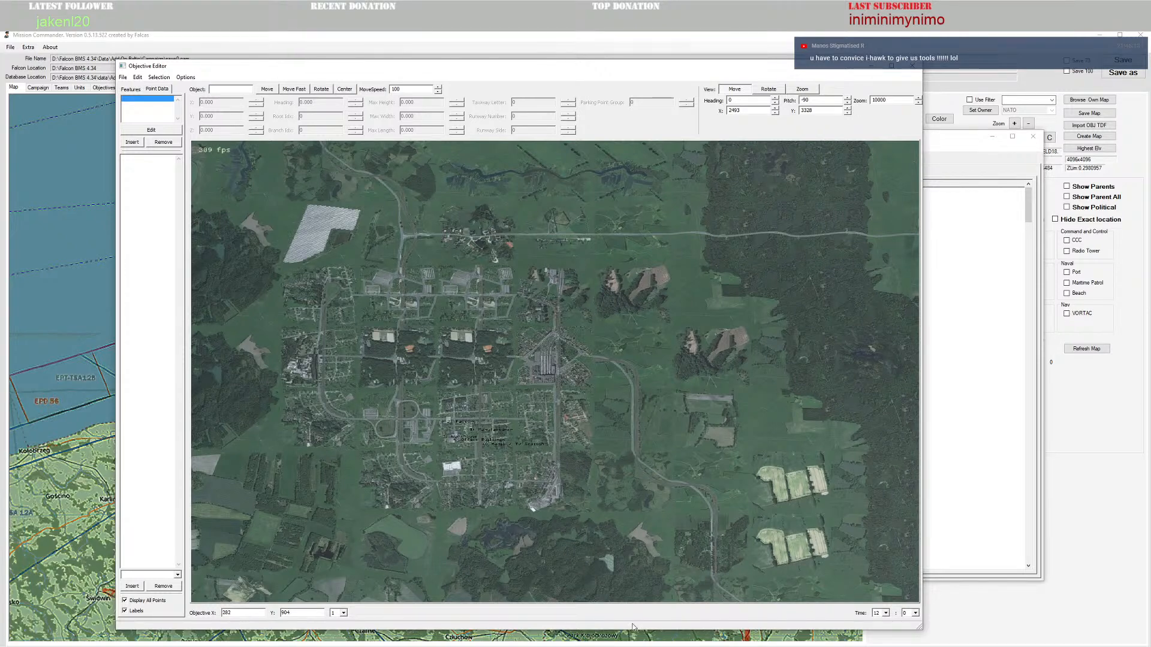
click(913, 66)
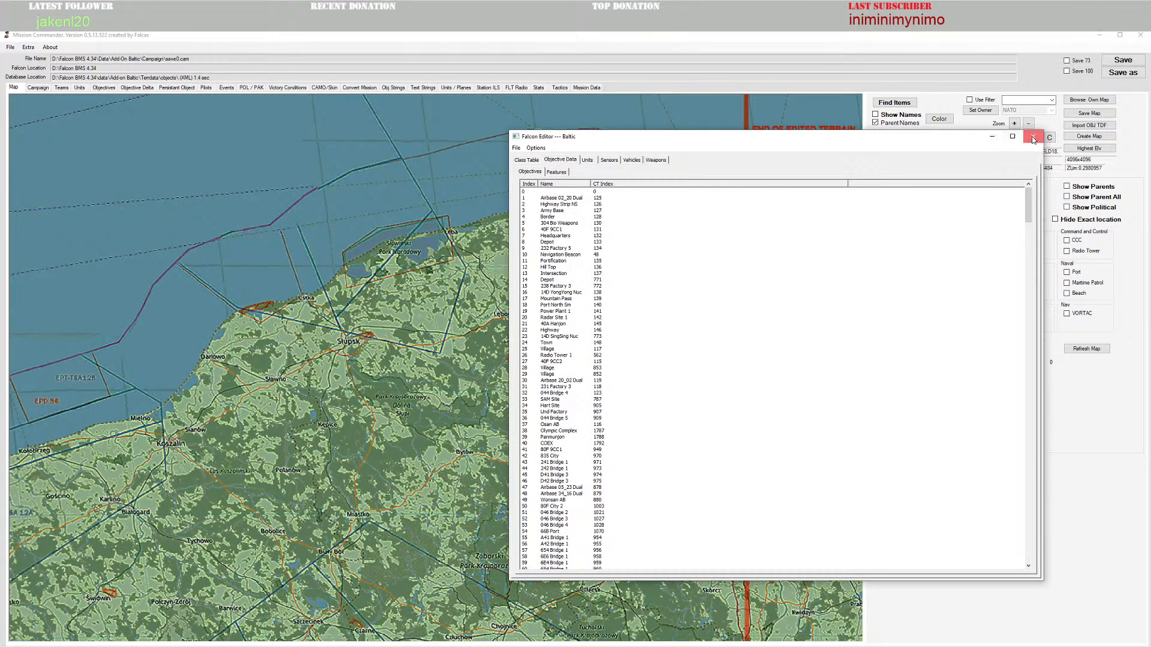
click(493, 339)
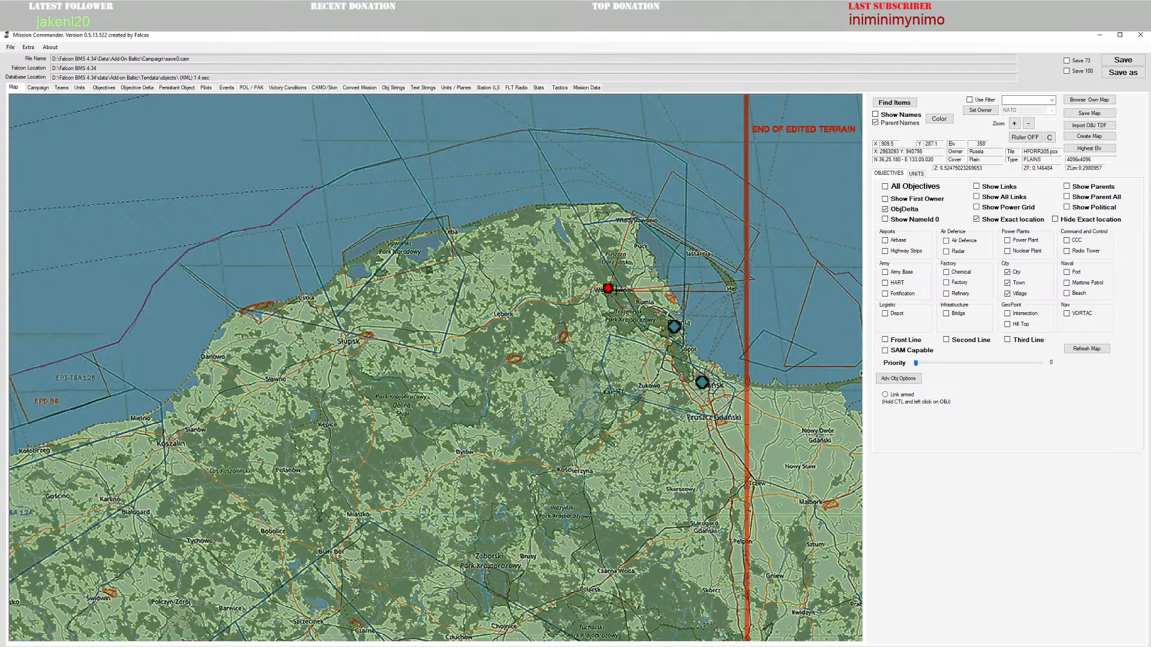
Step: Set the Welherowo objective's Y coordinate to 282 and apply the move to the map
click(608, 289)
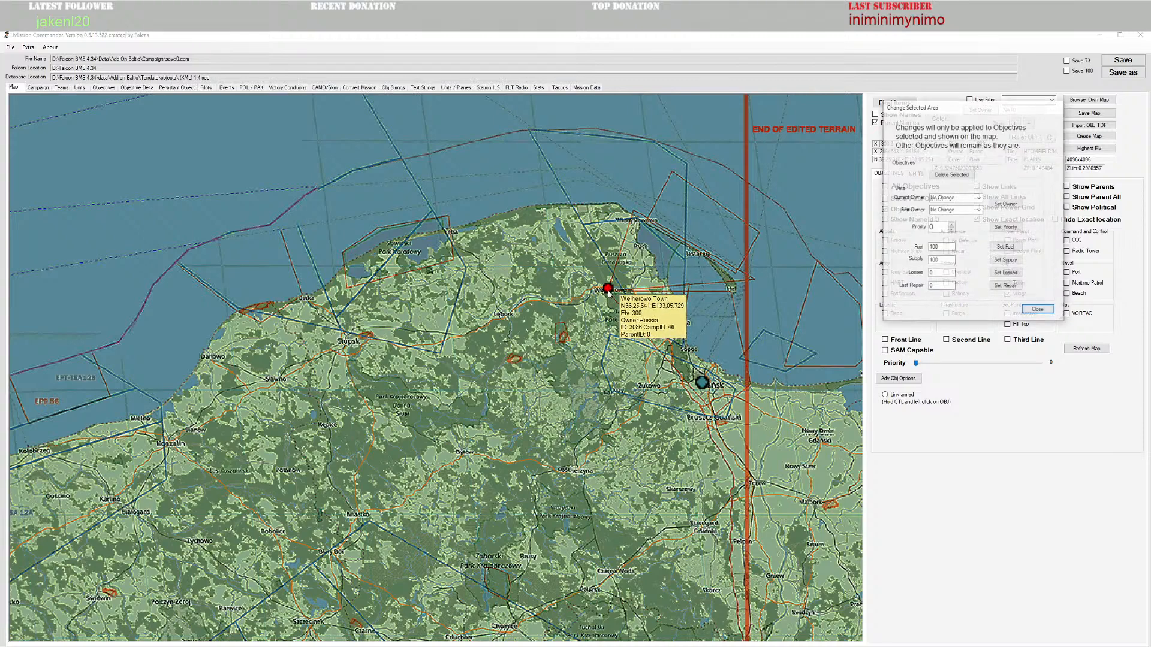
click(1044, 312)
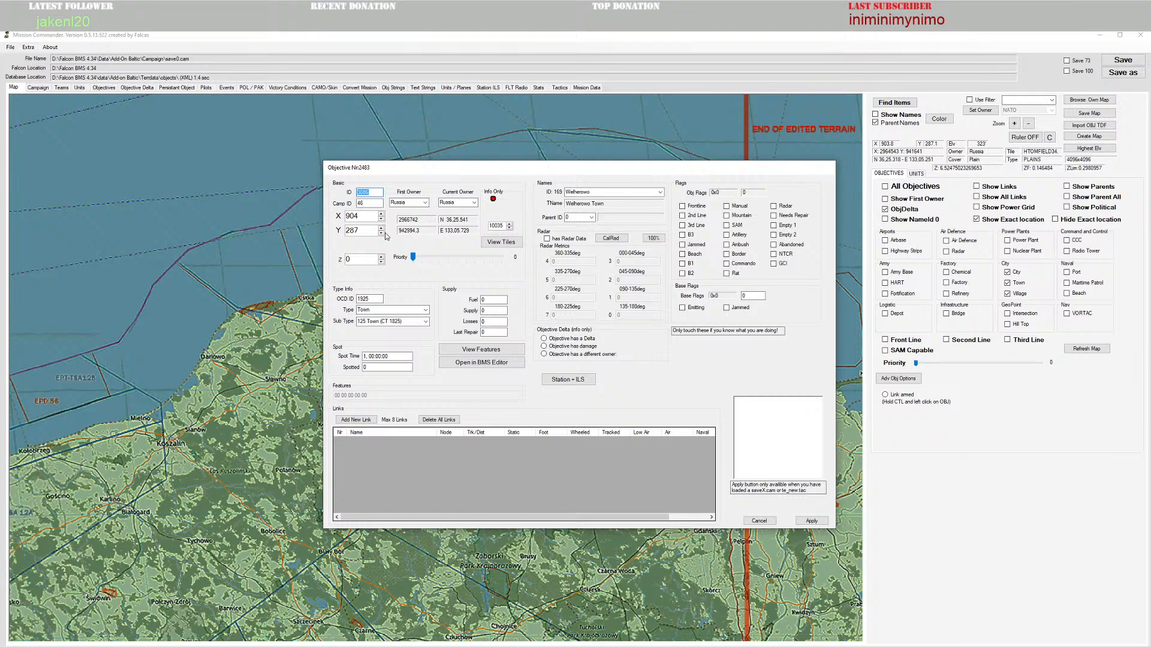
click(381, 234)
click(382, 234)
click(812, 521)
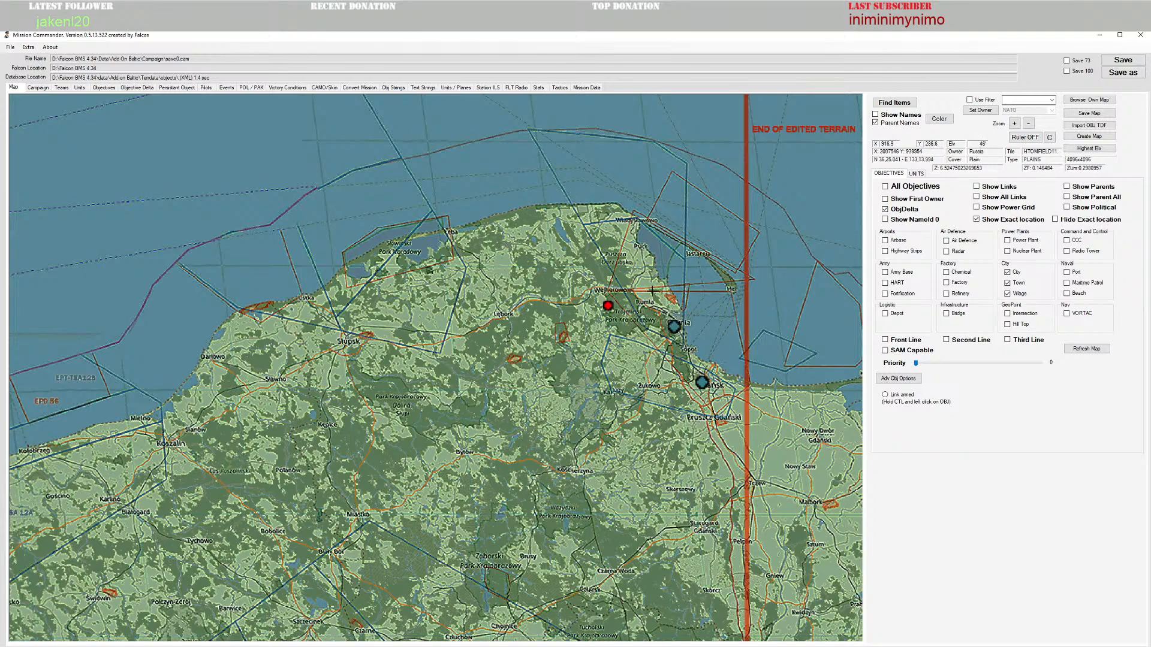
drag(654, 293, 636, 312)
scroll(635, 311, up, 4)
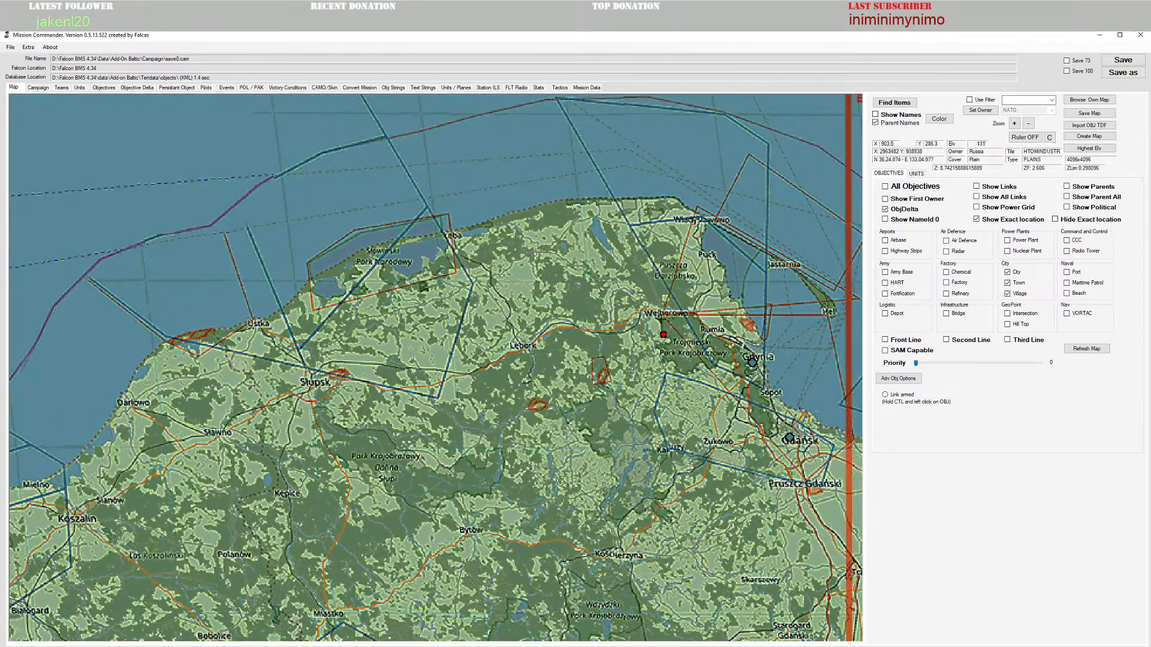
mouse_move(662, 334)
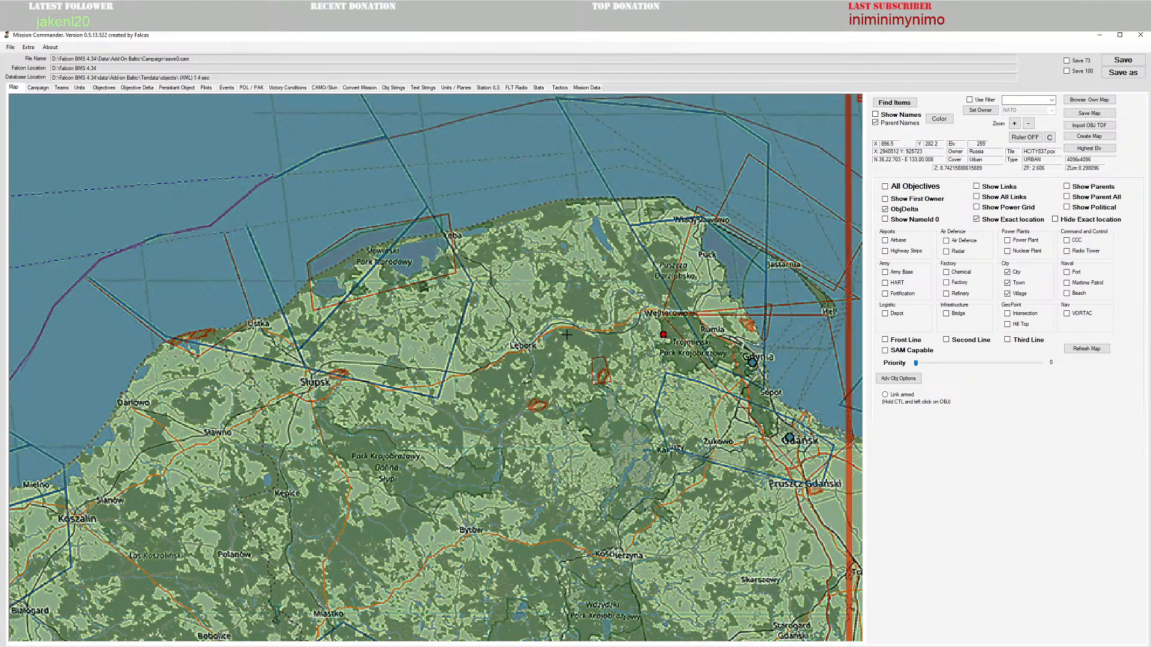
drag(530, 365, 554, 358)
scroll(555, 358, down, 1)
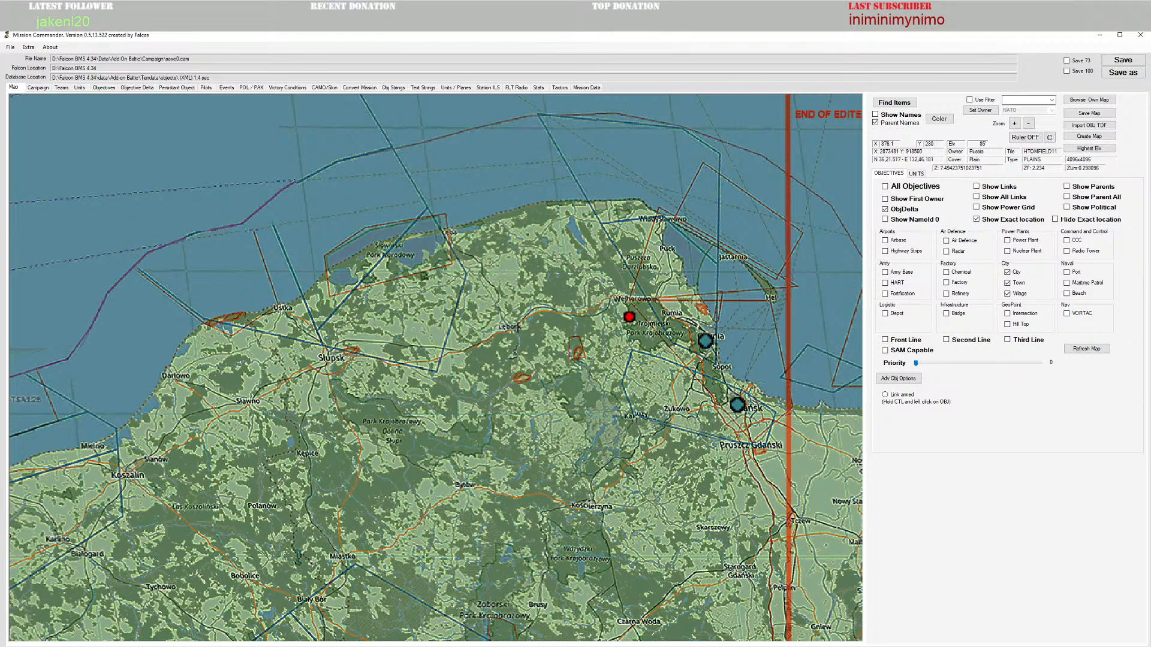
right_click(513, 335)
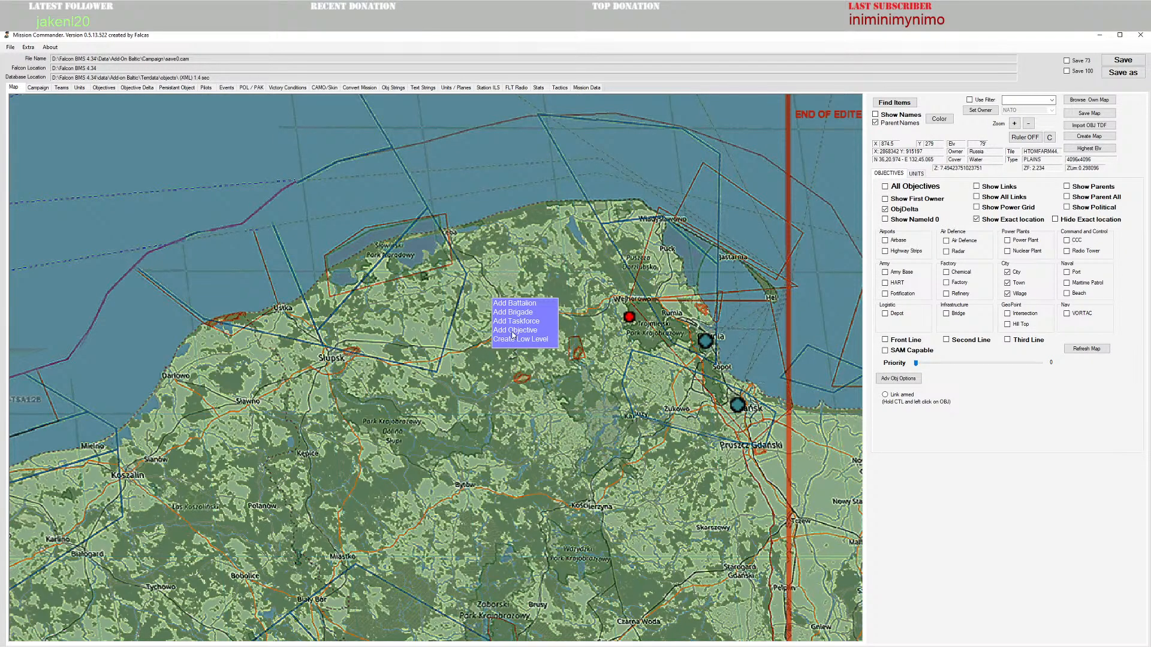
click(513, 332)
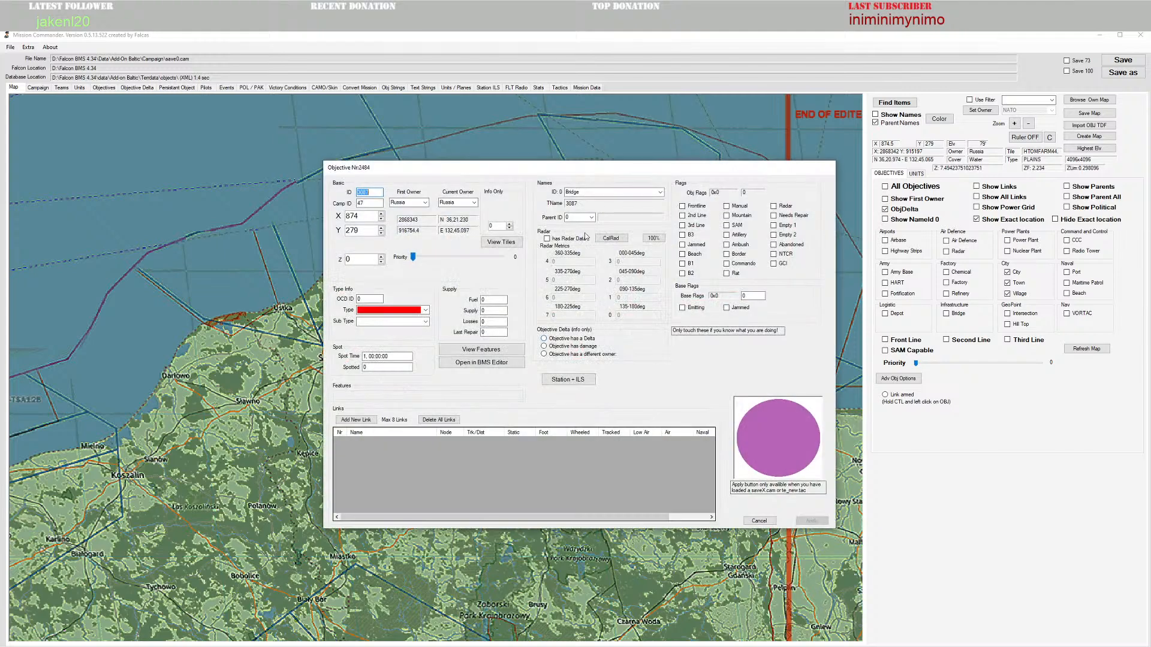
double_click(594, 193)
key(BackSpace)
click(660, 193)
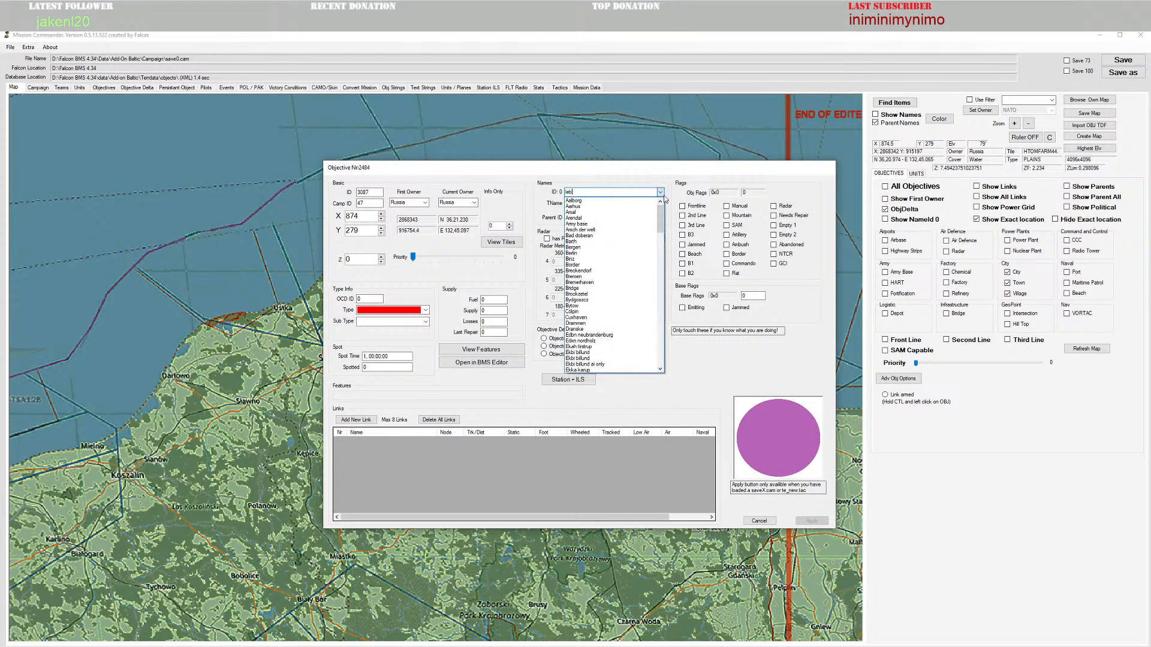
click(766, 508)
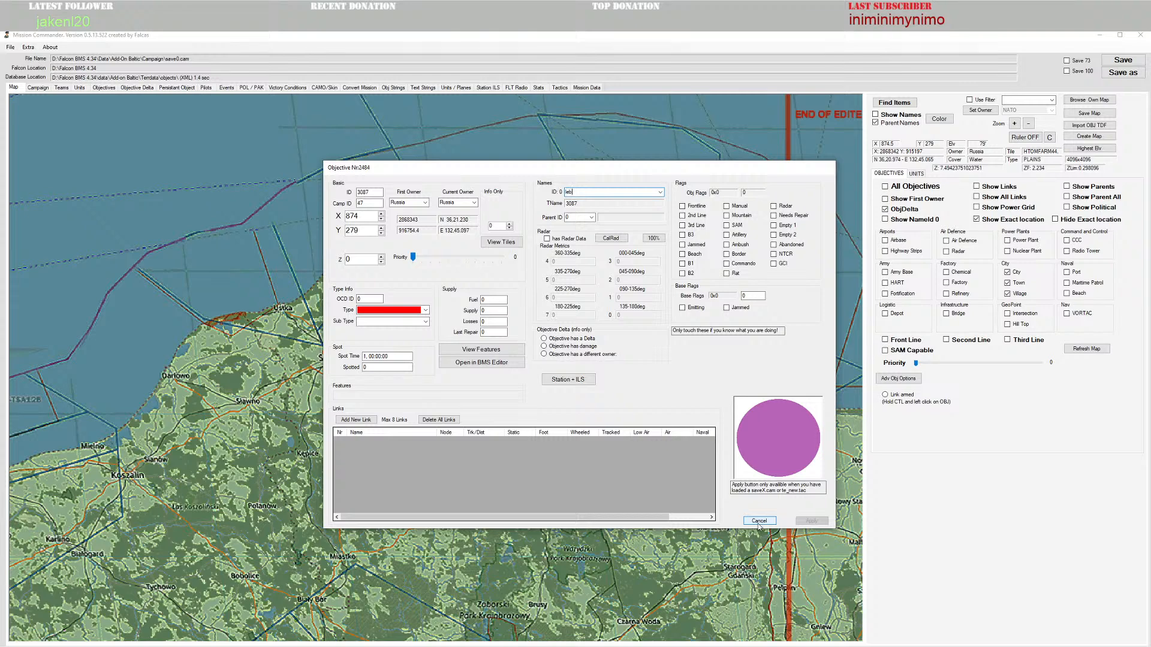
click(759, 521)
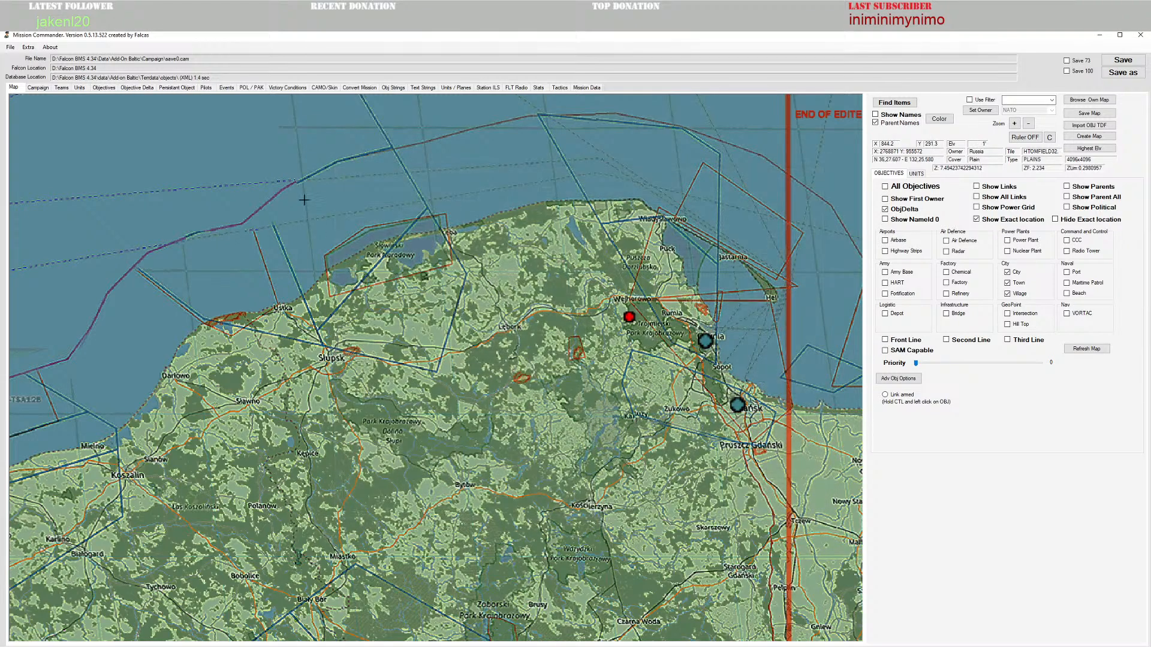
Step: Add the objective string Lebork and move it up one place, above Nowhere
click(394, 87)
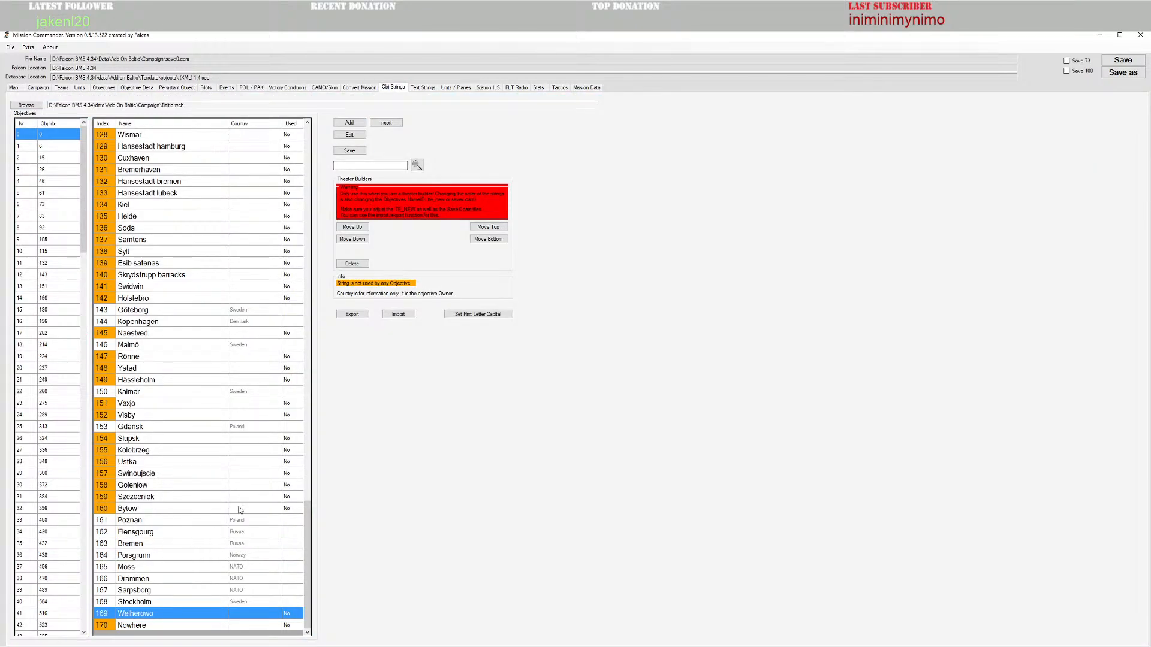
click(349, 122)
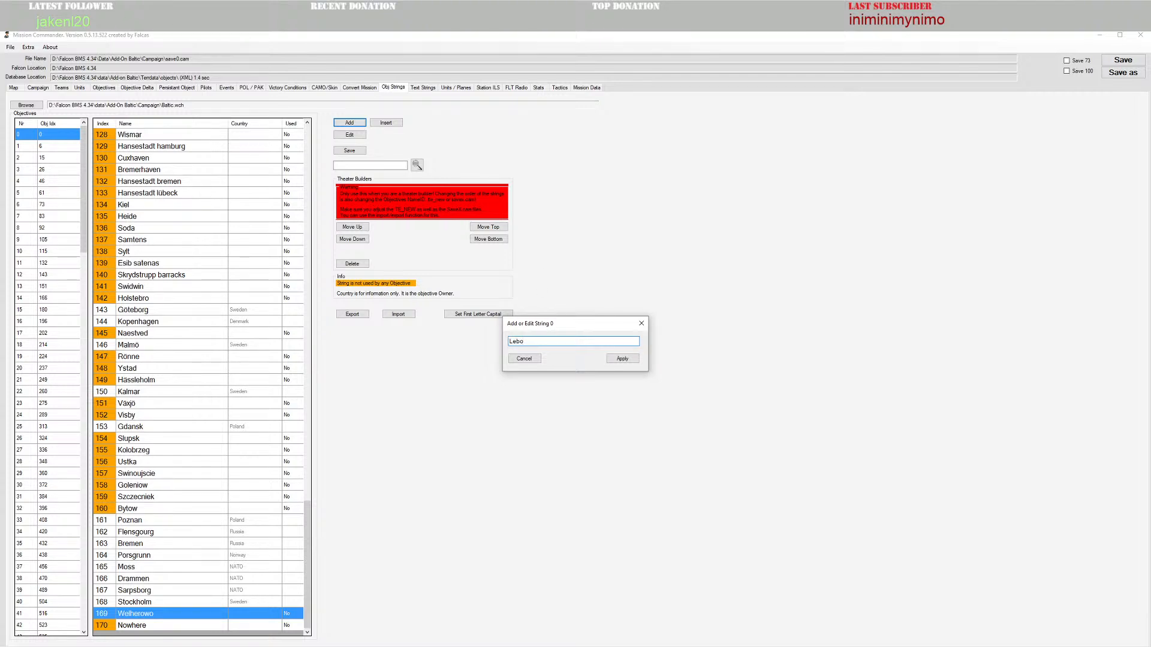
click(622, 358)
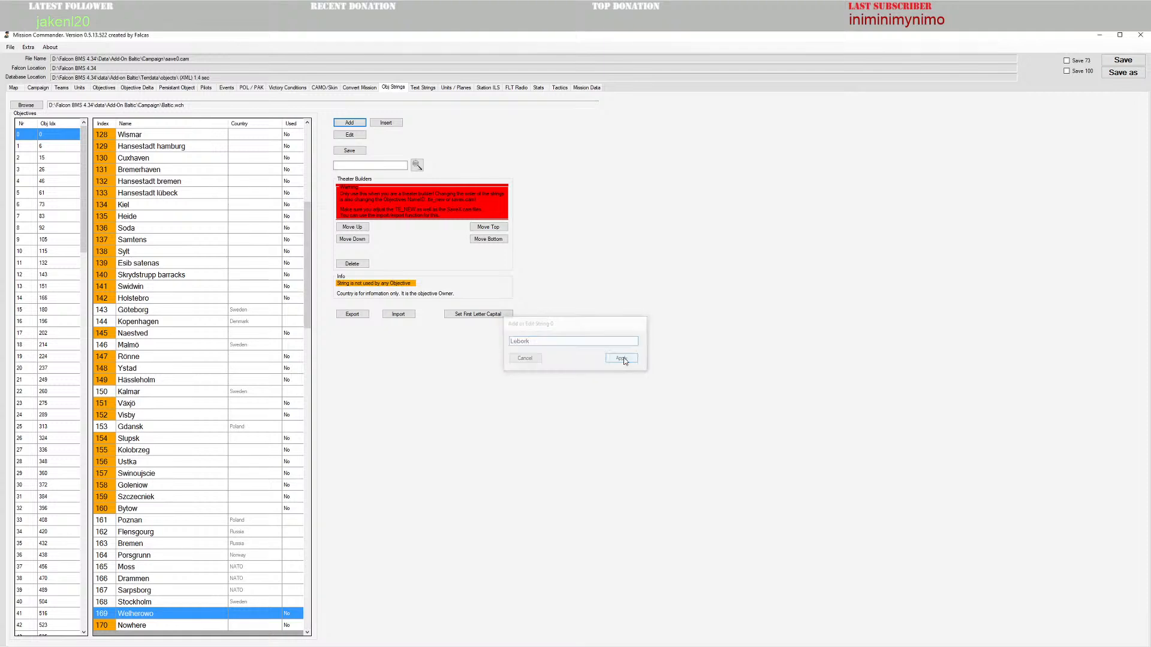
click(352, 227)
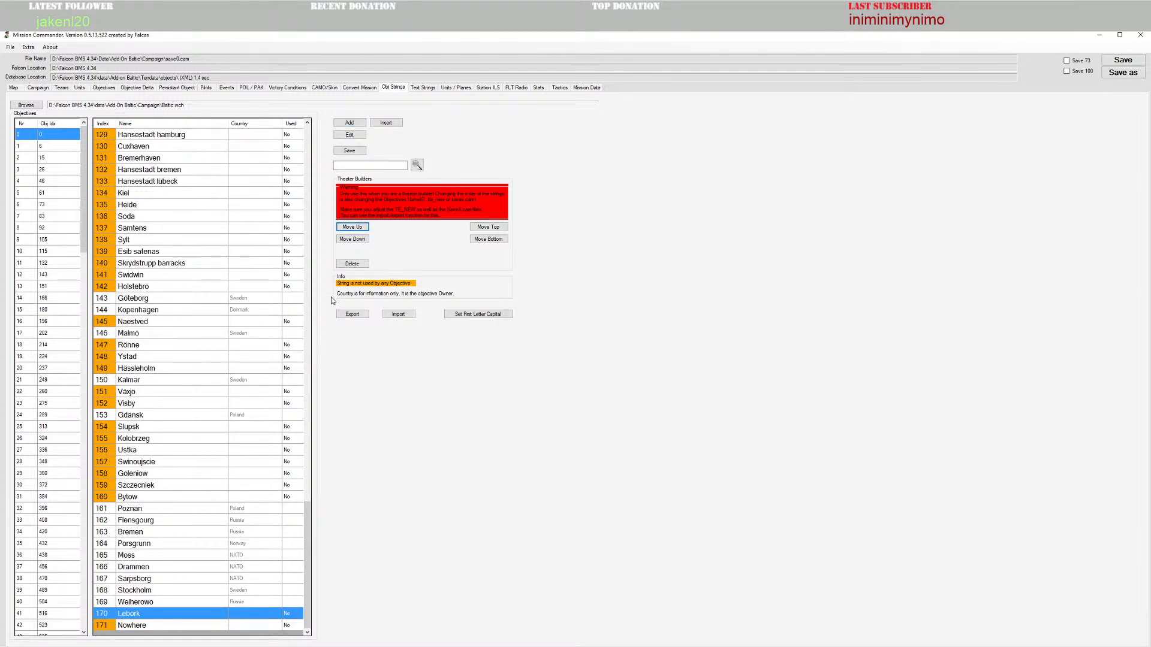
Step: Save the updated objective strings to the Baltic.wch and Baltic.idx files
click(355, 151)
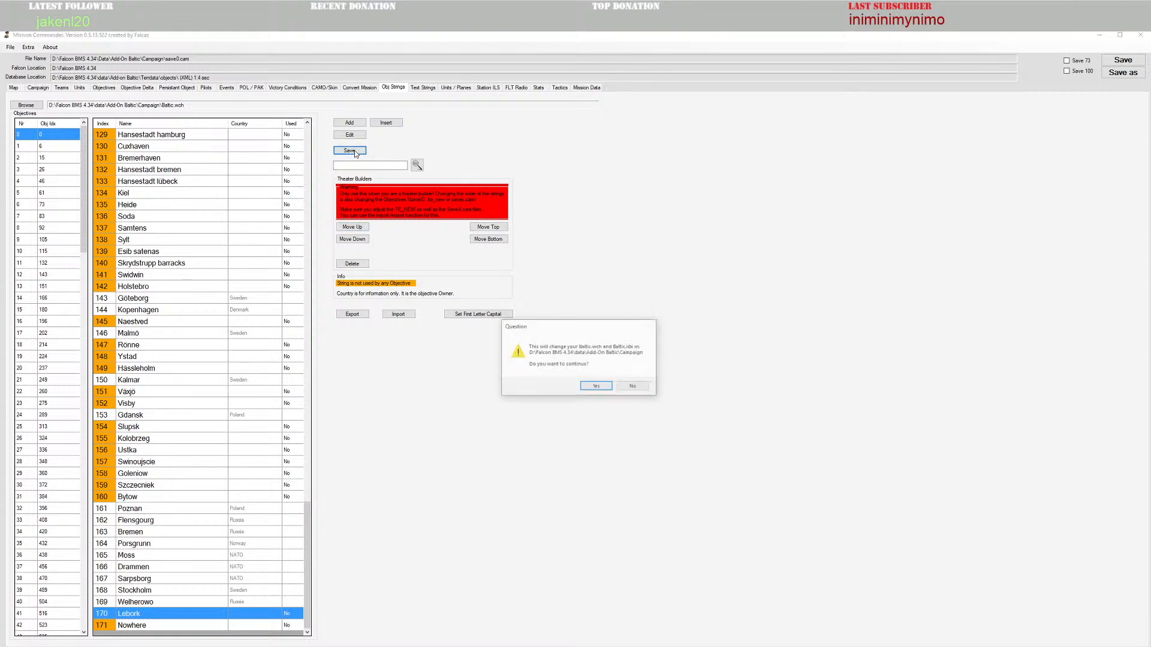
click(599, 388)
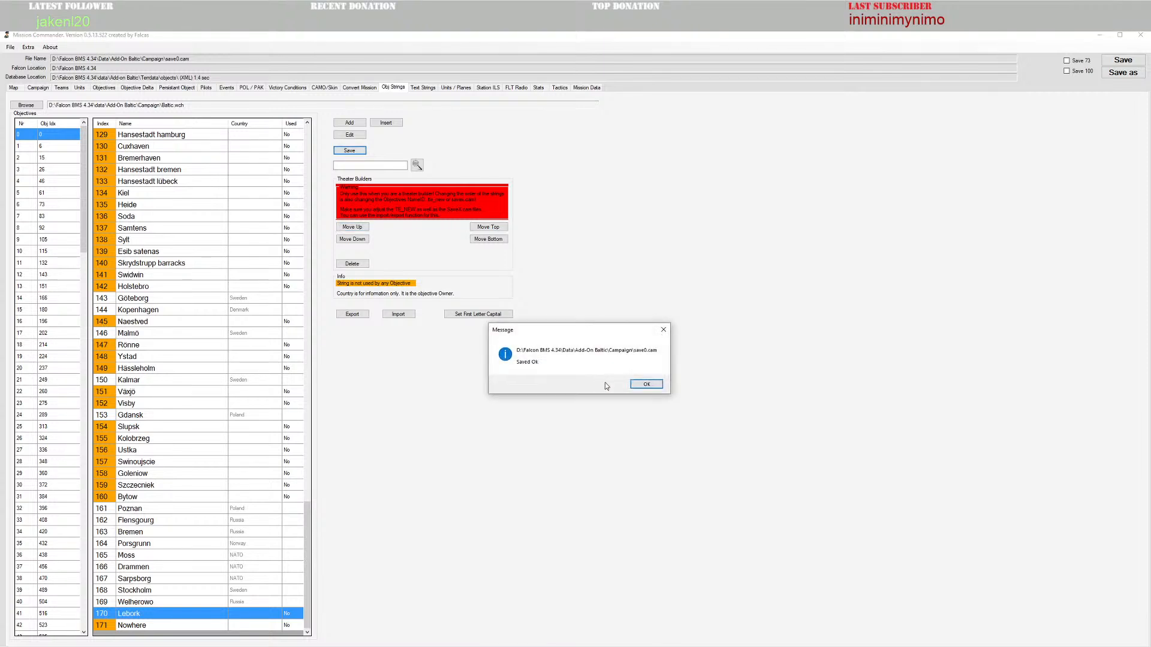
click(605, 384)
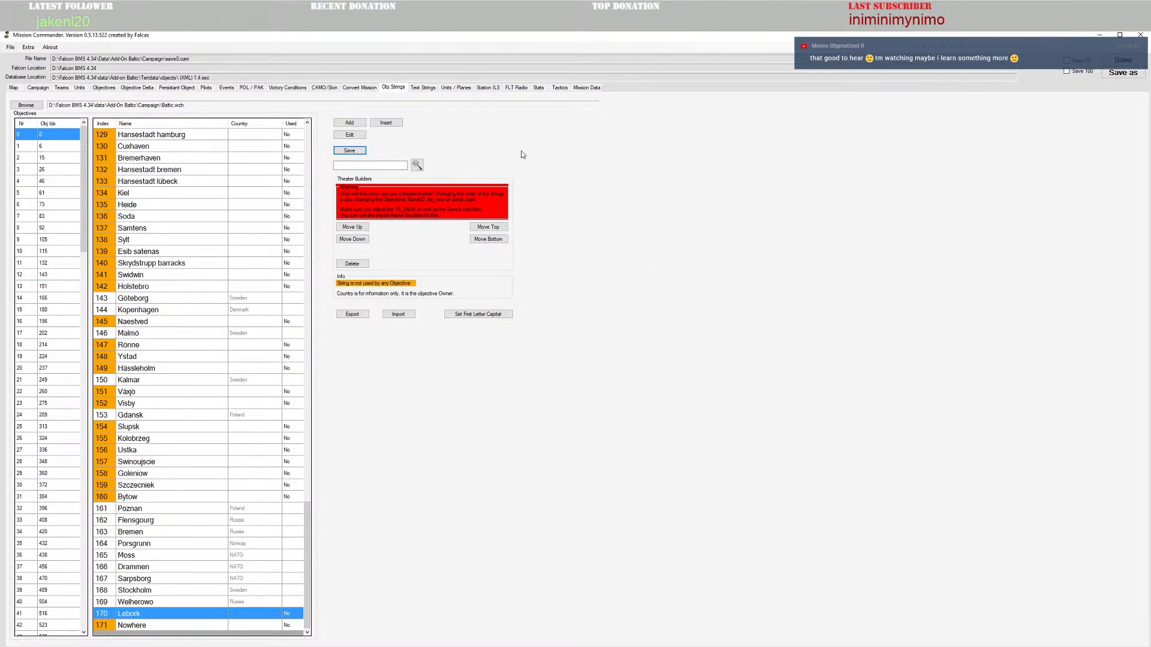
Step: Add an objective at the Lębork town label on the map and name it Lebork
click(14, 88)
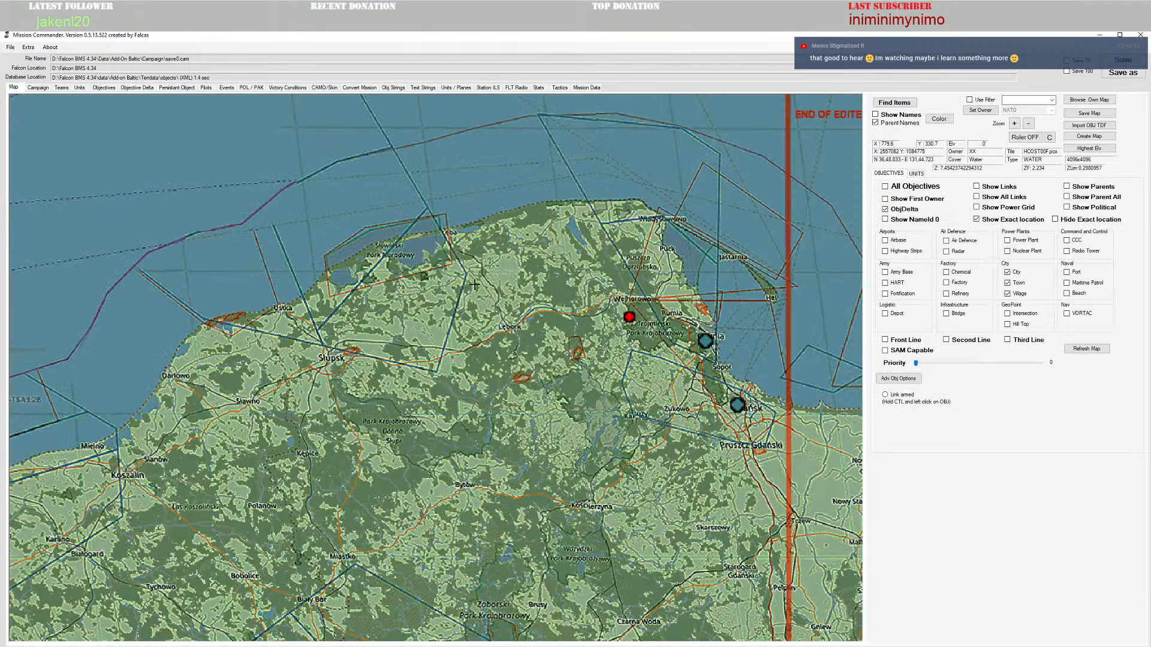
right_click(510, 335)
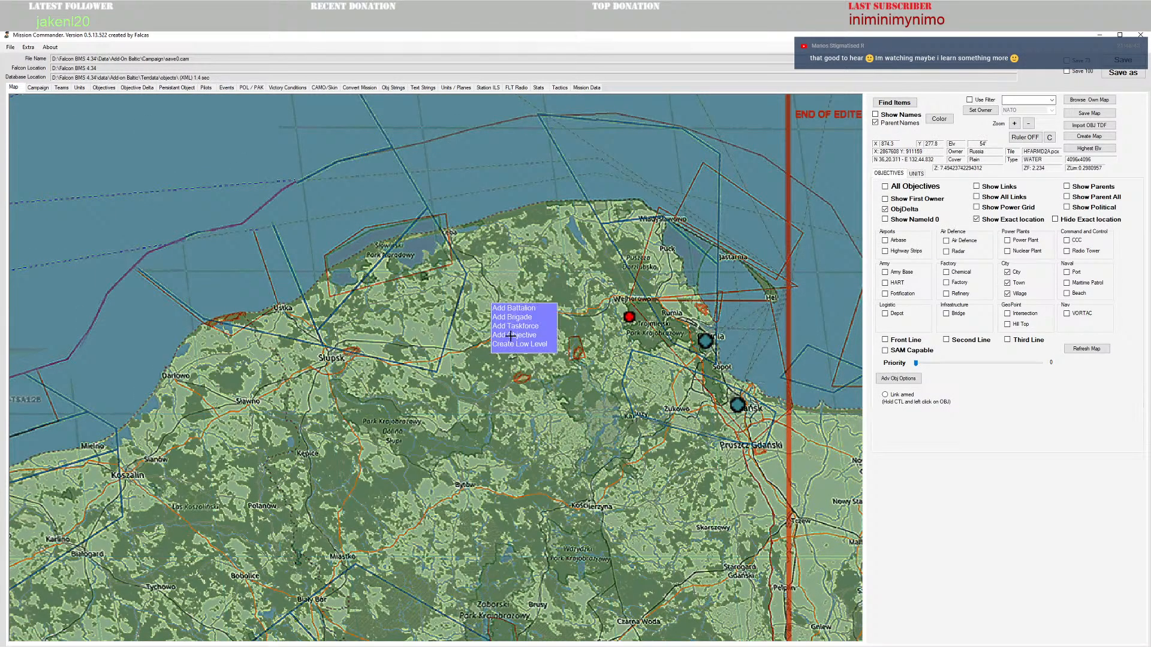
click(515, 336)
click(515, 339)
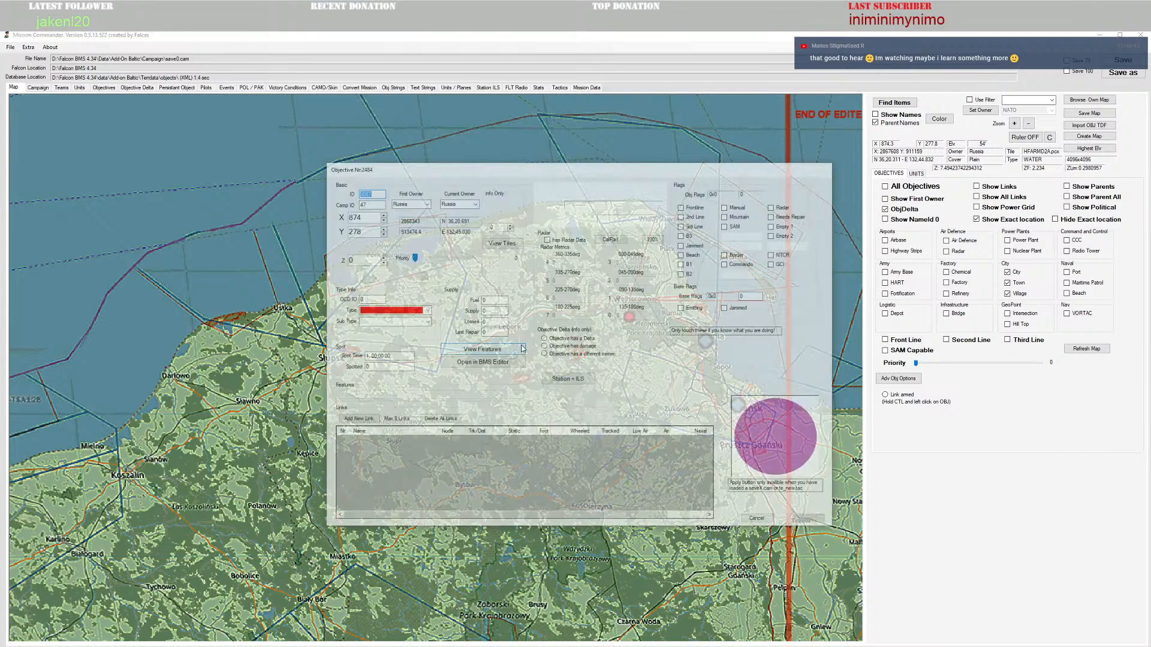
click(425, 312)
click(442, 302)
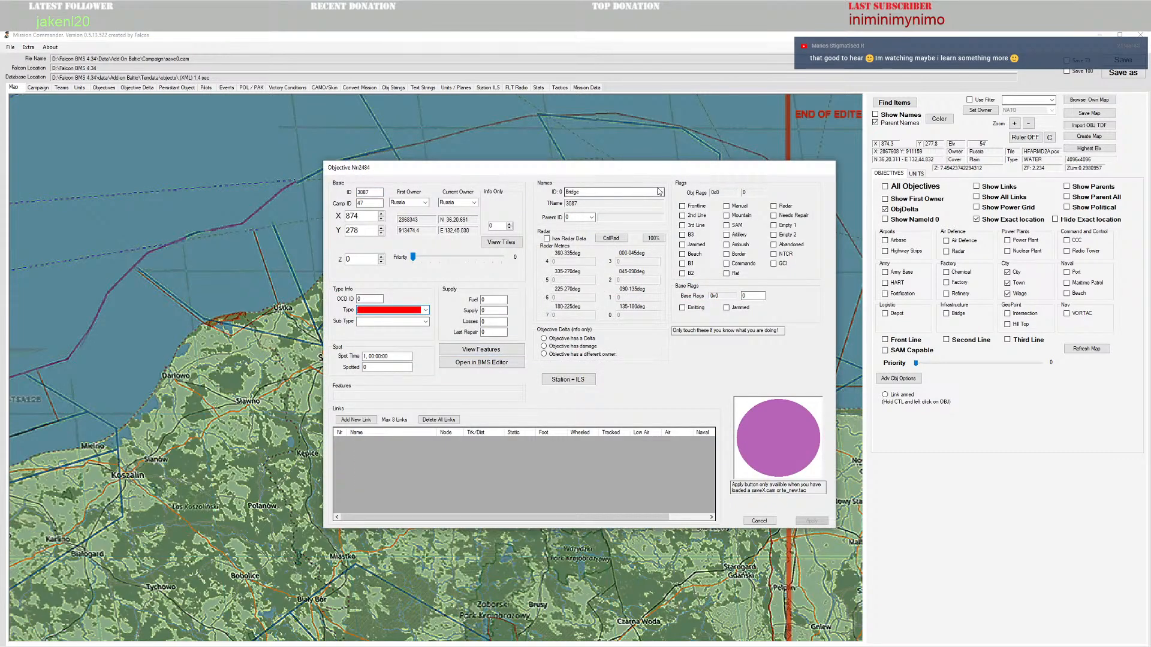
click(660, 192)
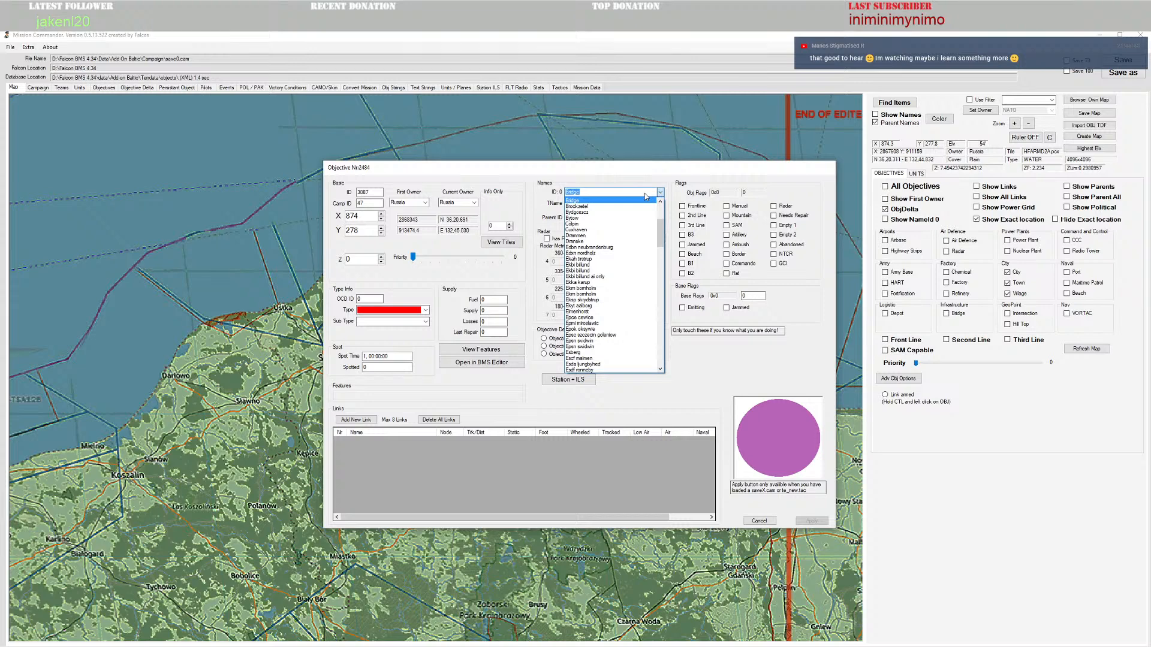
text(leb)
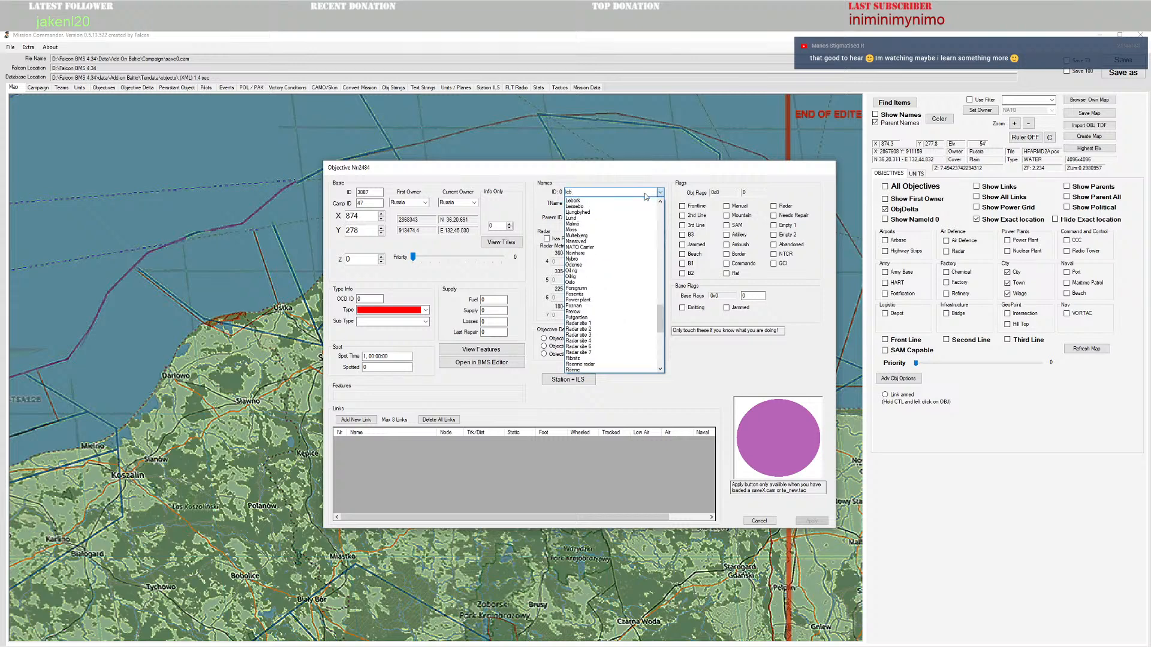
click(572, 200)
Step: Set the Lebork objective's type to Town with sub type 125 Town (CT 1825) and apply it
click(427, 309)
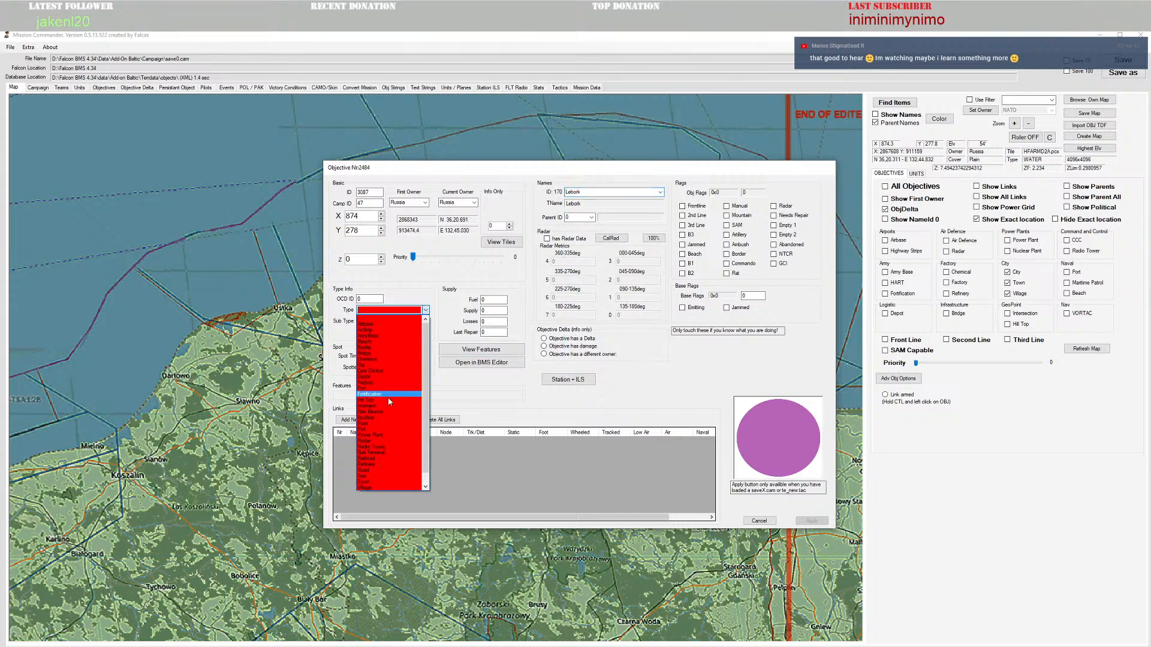
click(383, 484)
click(425, 321)
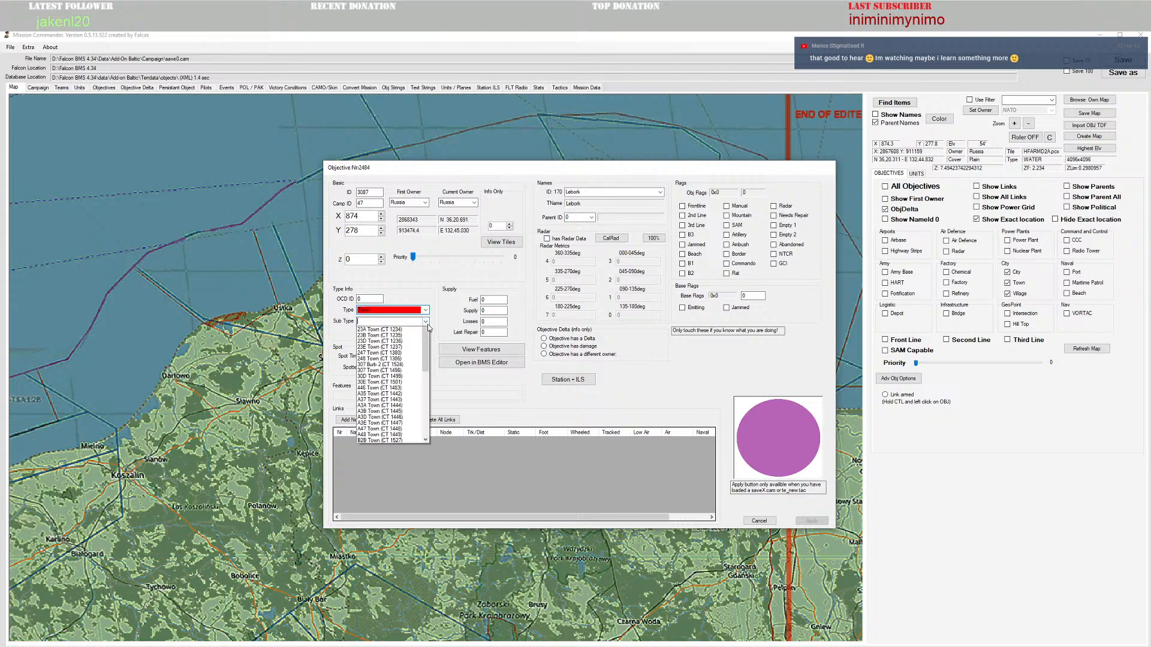
click(402, 330)
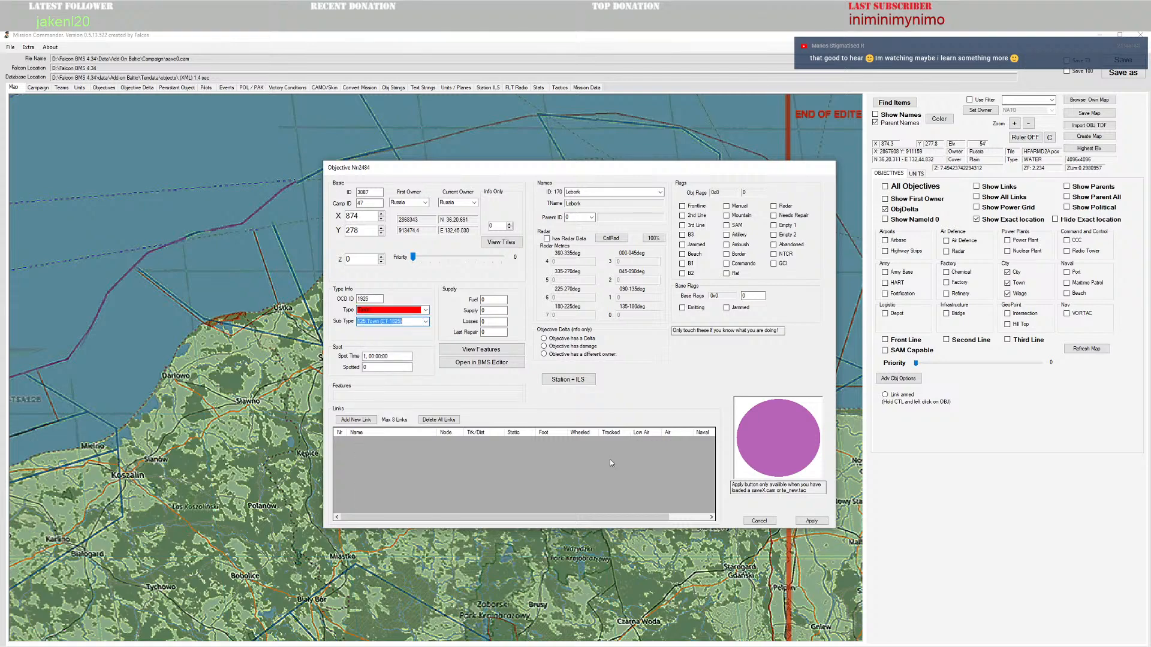
click(807, 520)
Step: Check the Lebork objective against the terrain tiles and move it to X 872, Y 276
scroll(509, 329, up, 4)
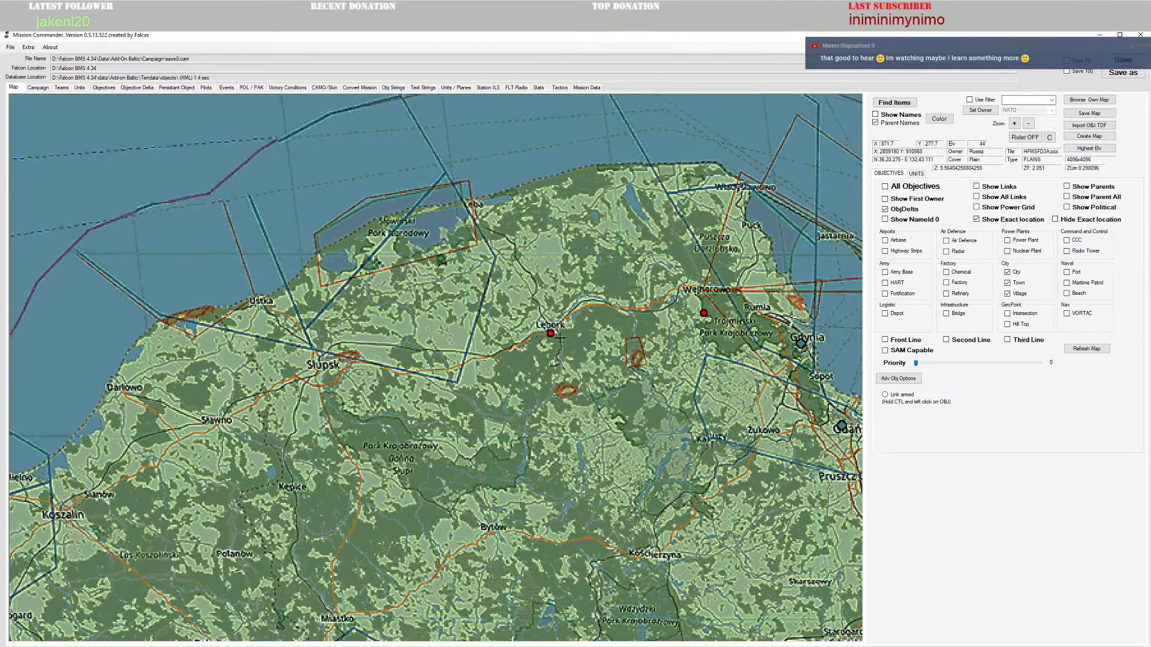
drag(597, 315, 564, 339)
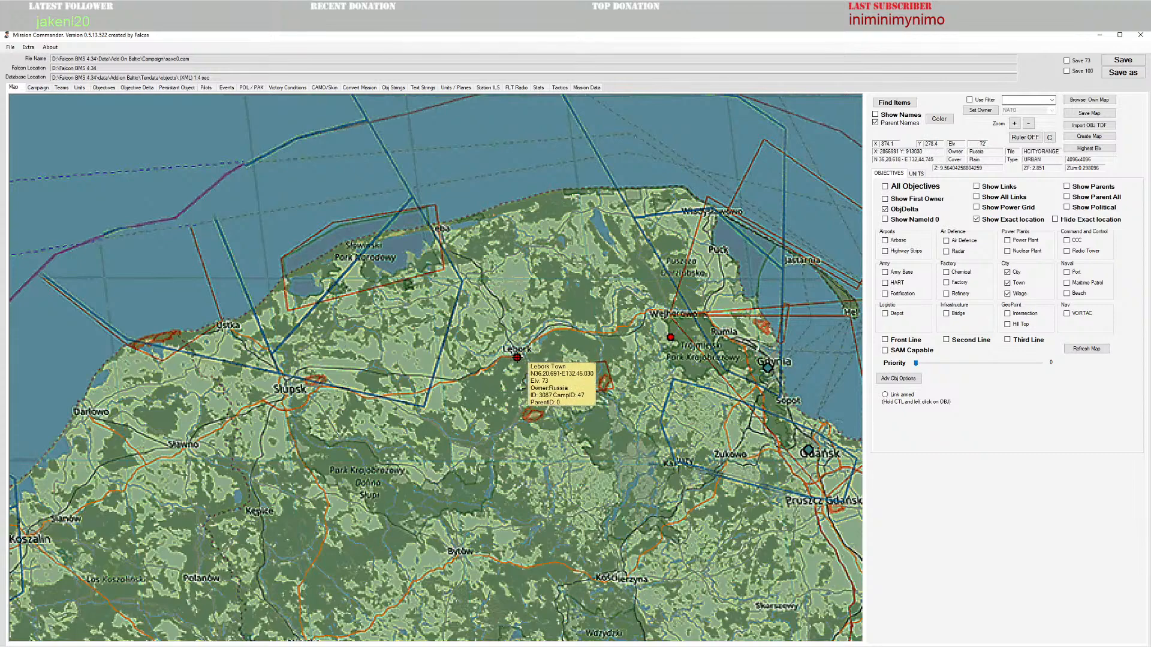
right_click(519, 362)
click(512, 330)
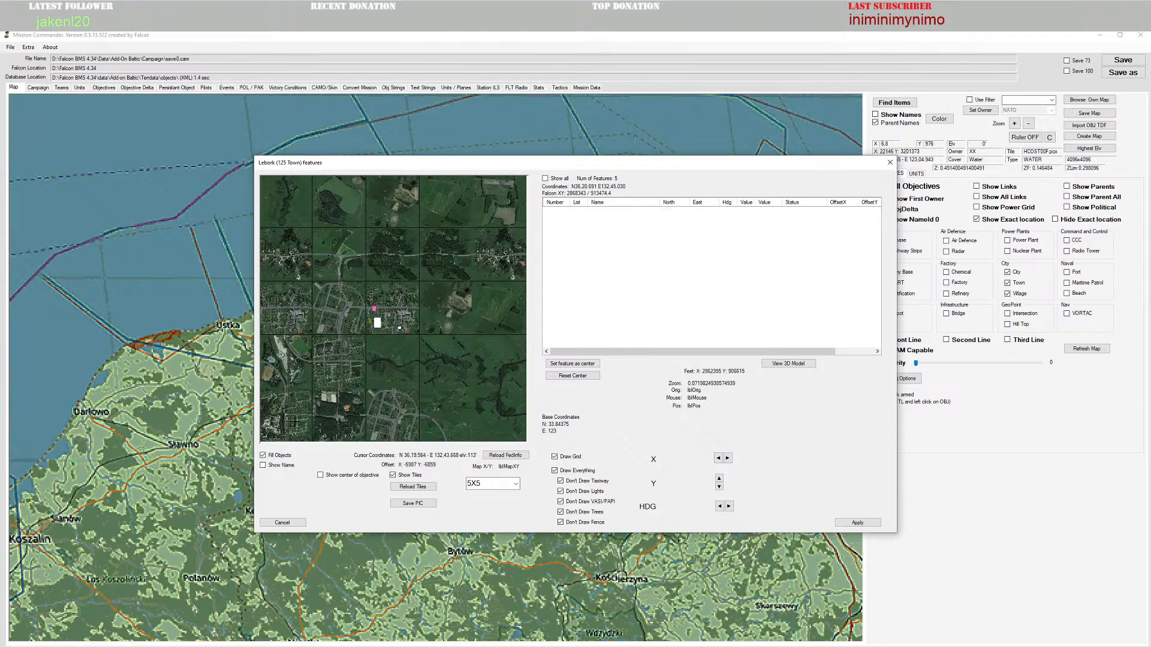
click(286, 521)
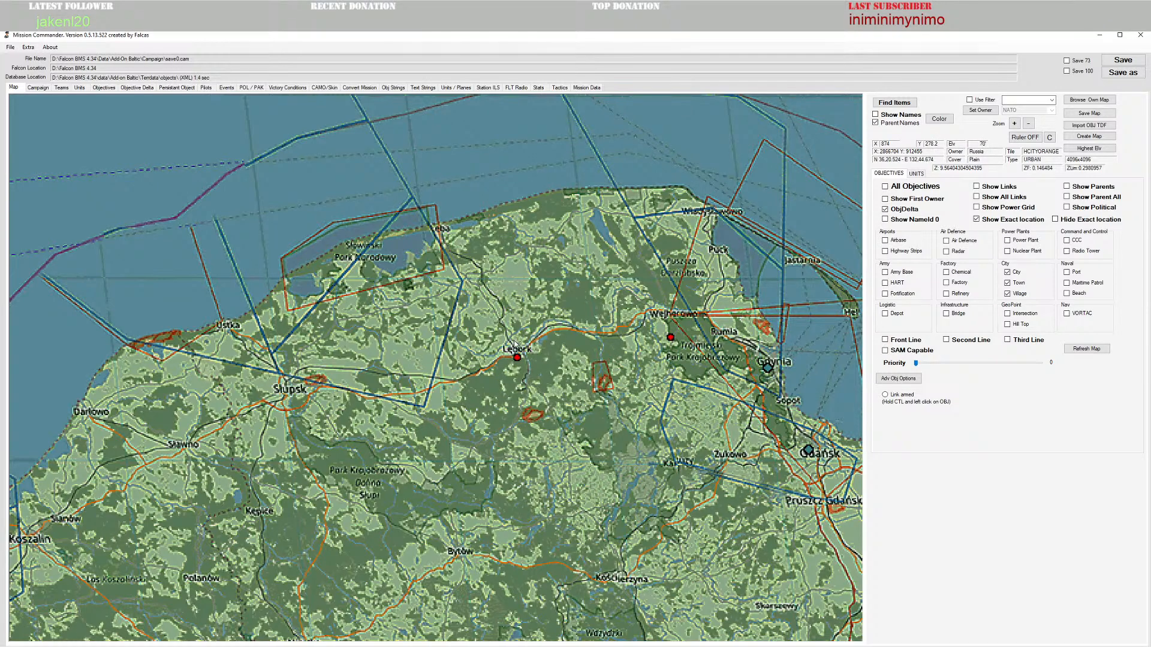
double_click(514, 345)
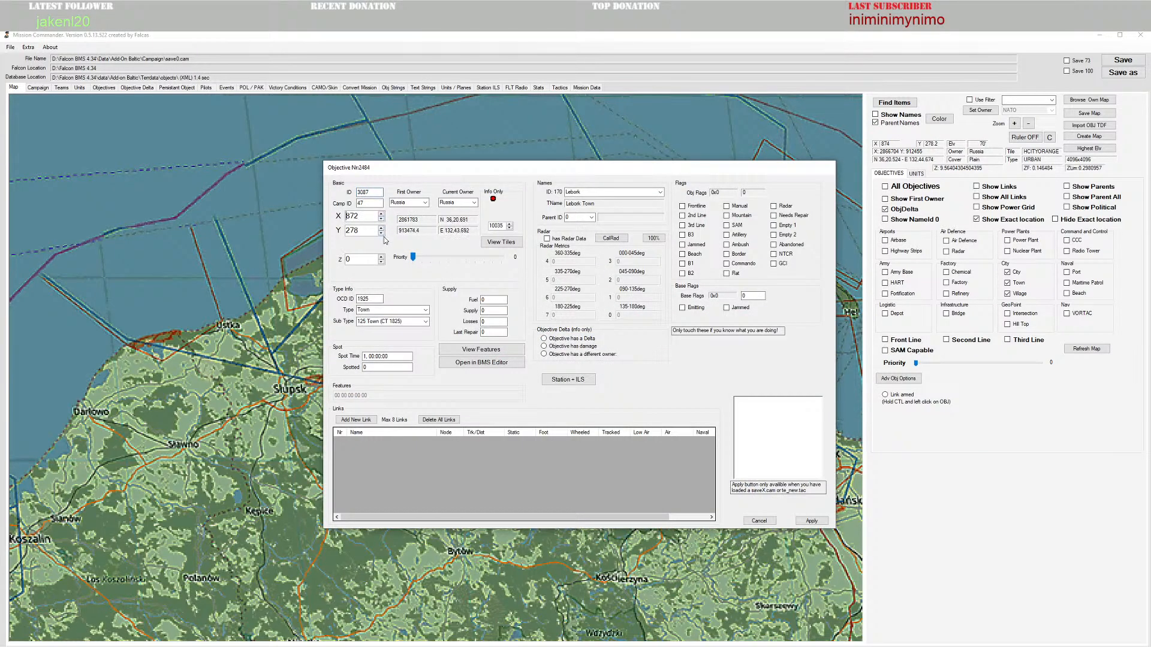
click(806, 523)
Step: Recheck Lebork's placement on the terrain tiles, reopen its objective properties and apply them
right_click(507, 368)
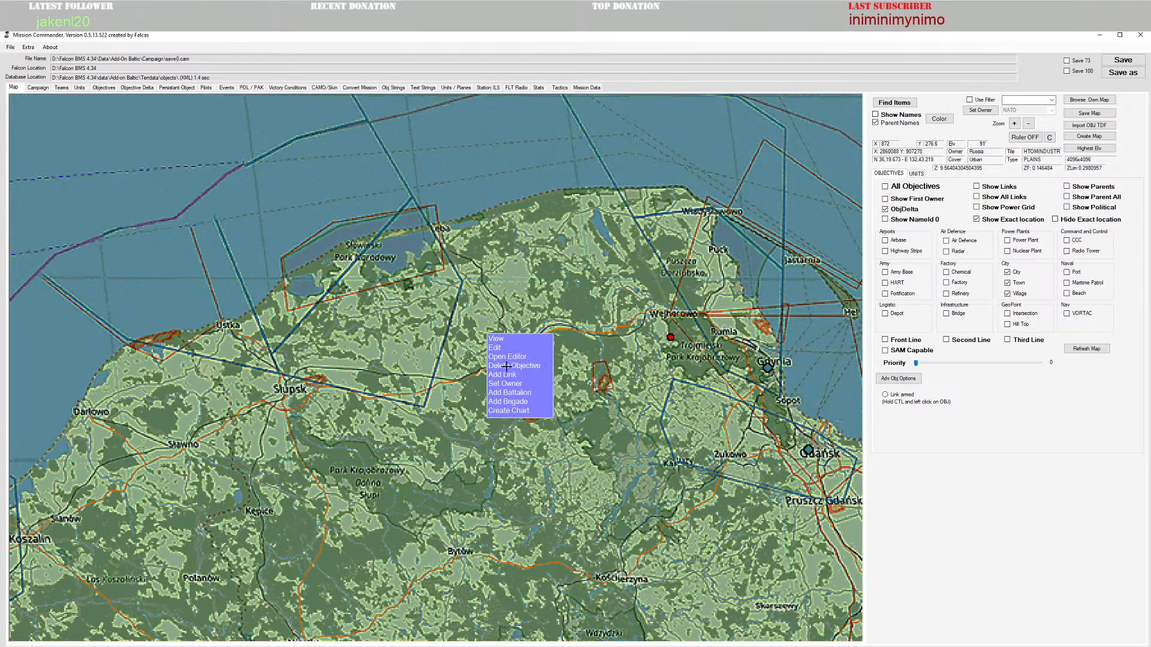
click(501, 349)
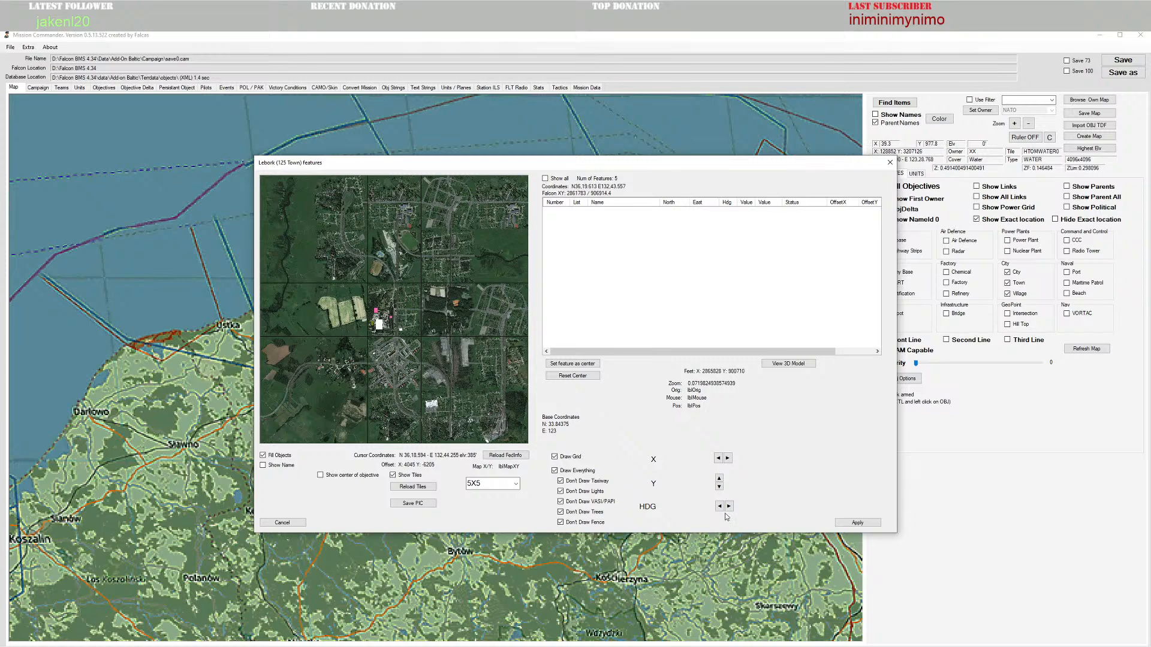
click(282, 522)
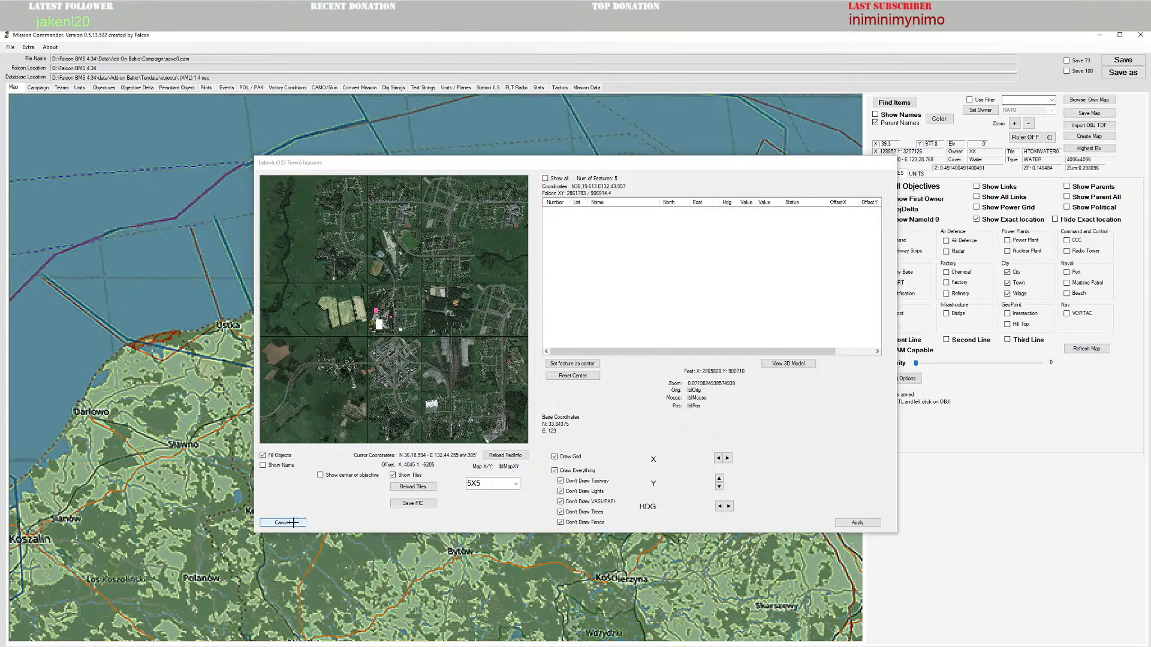
right_click(487, 339)
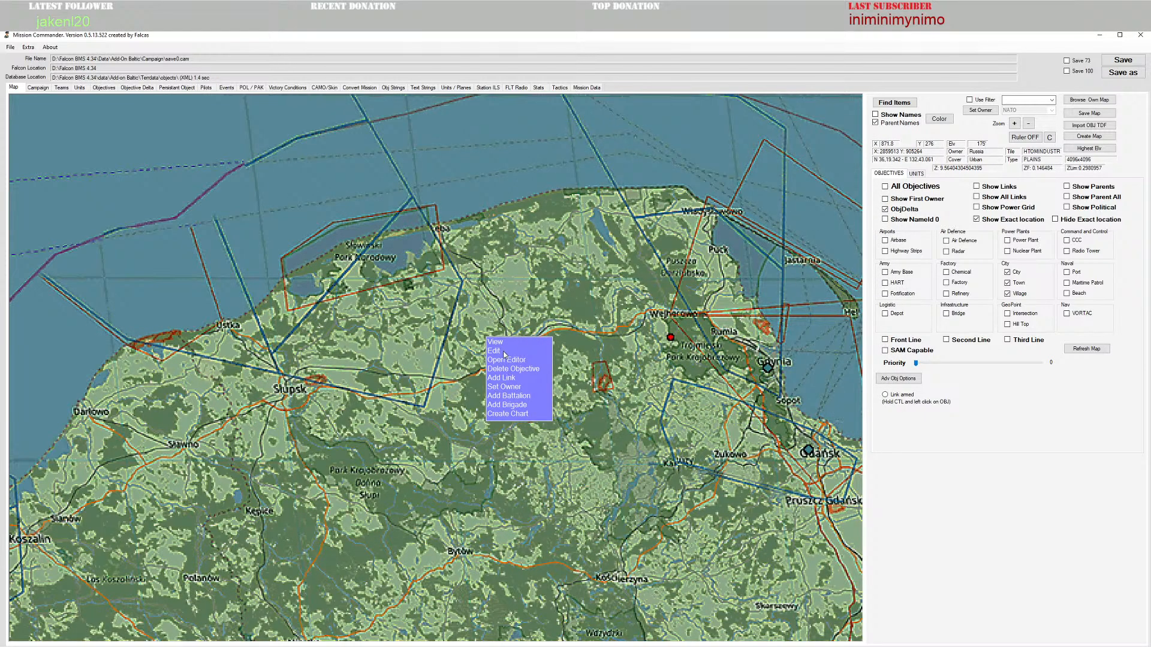
click(504, 352)
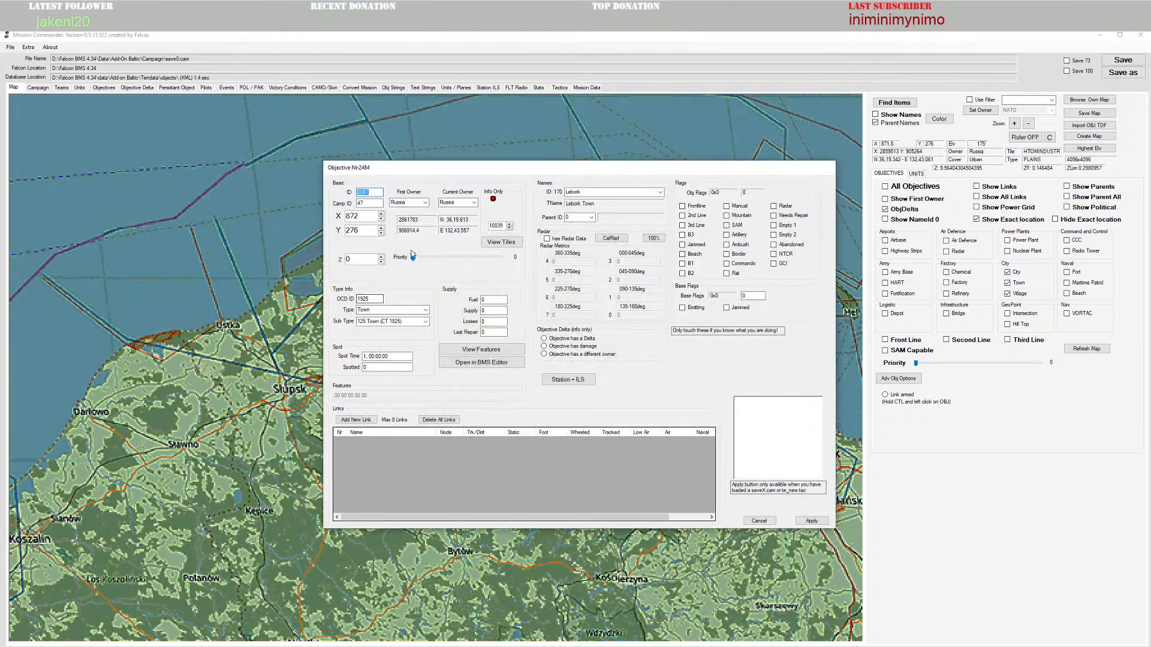
click(811, 520)
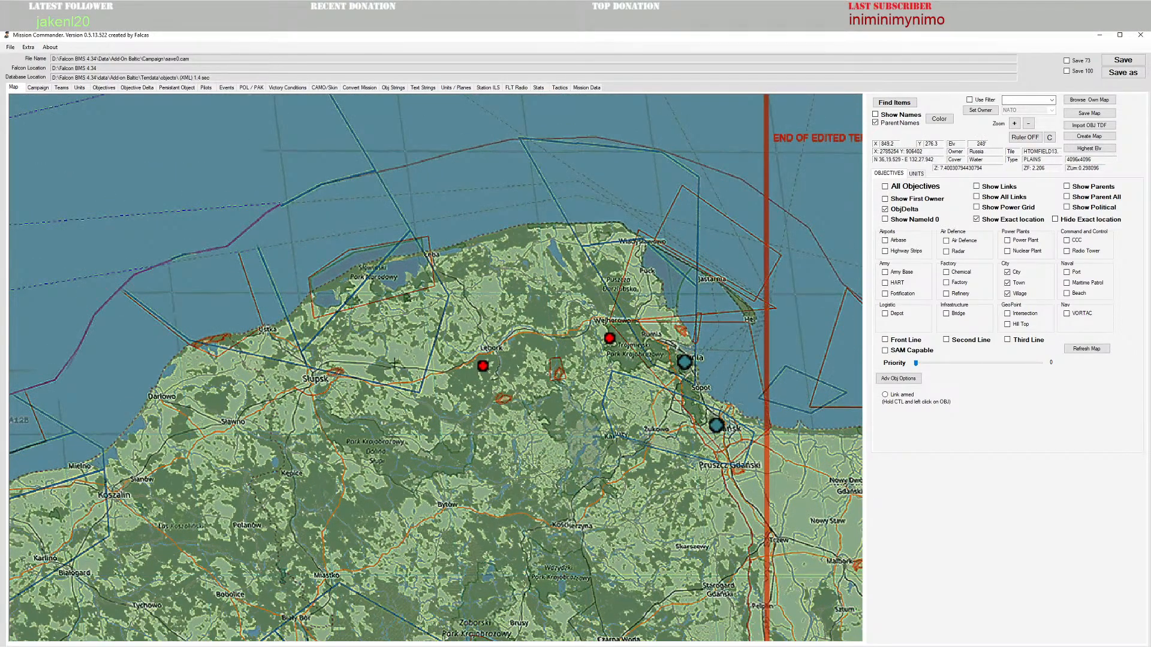
drag(399, 365, 555, 352)
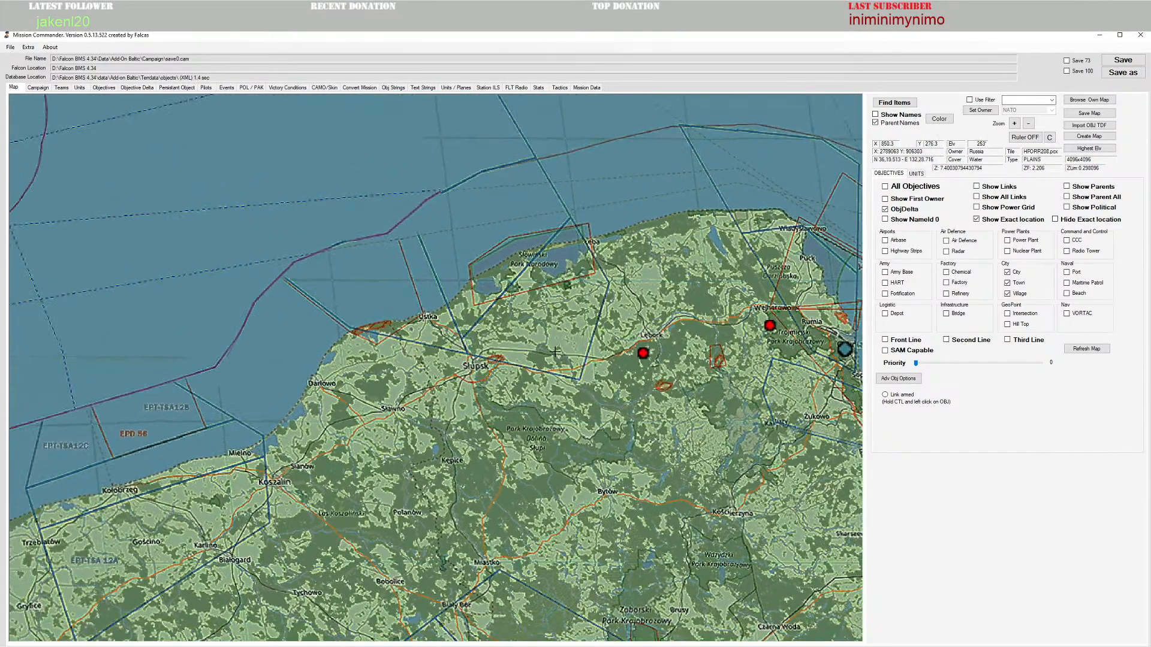
right_click(474, 370)
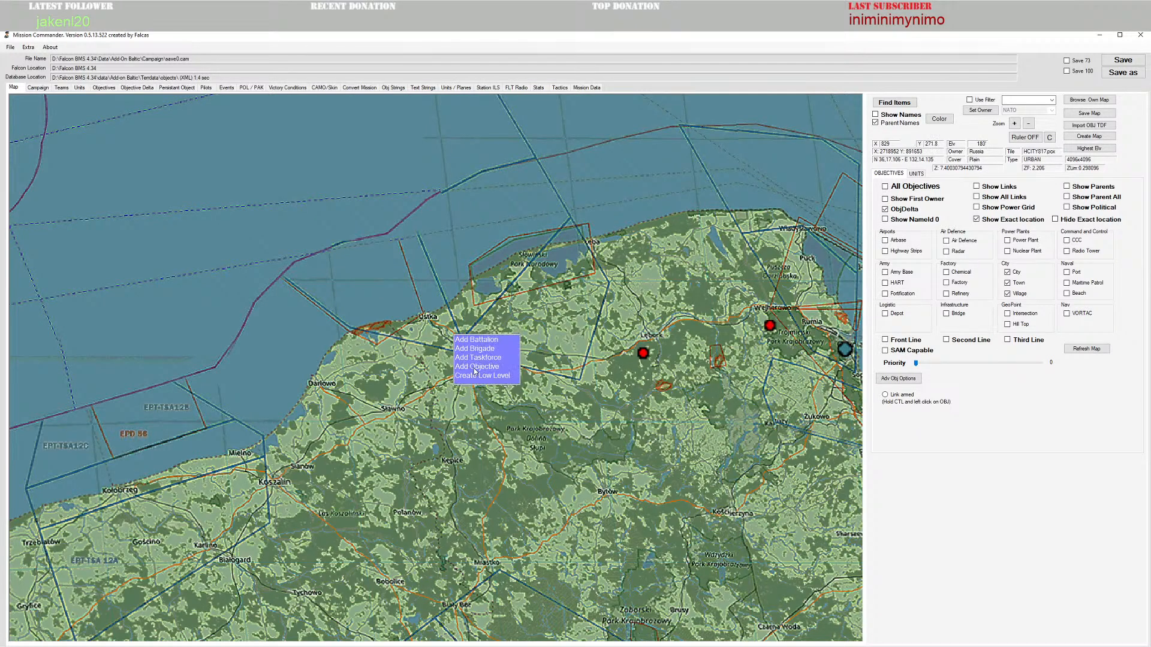
click(479, 366)
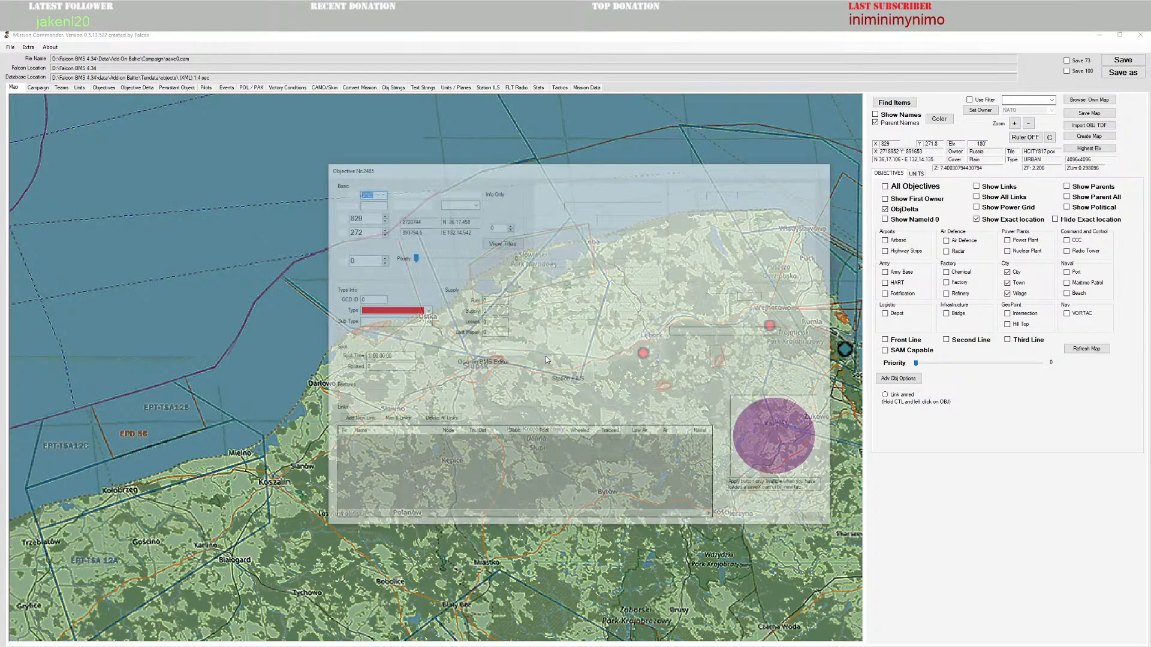
double_click(597, 192)
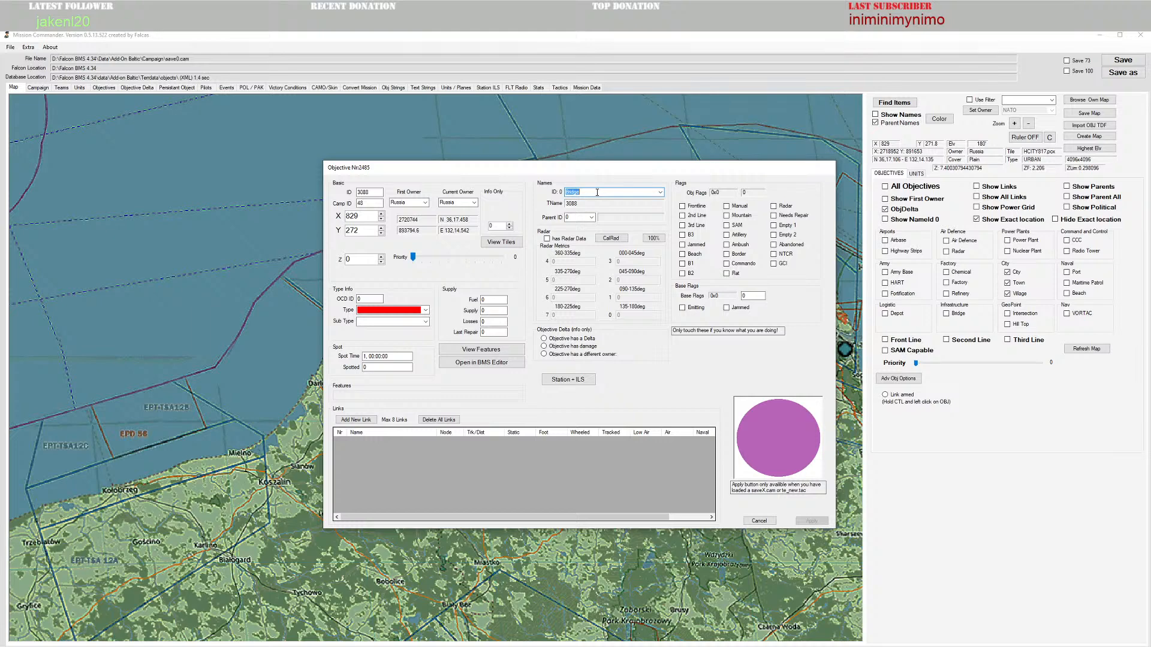
click(660, 192)
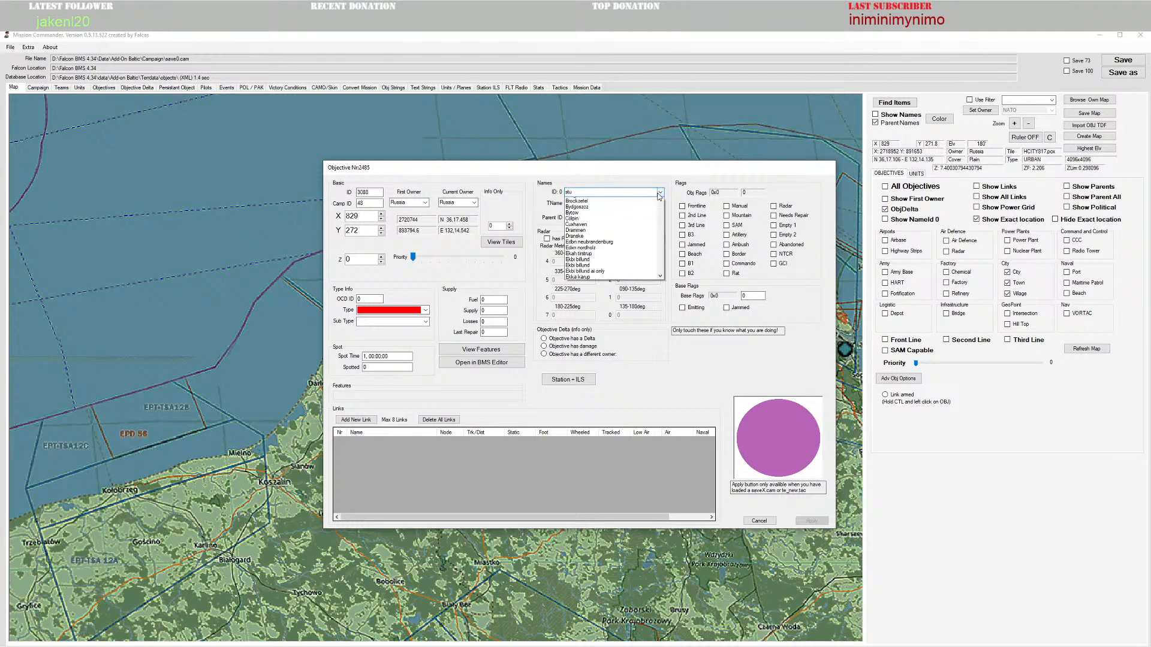
click(667, 182)
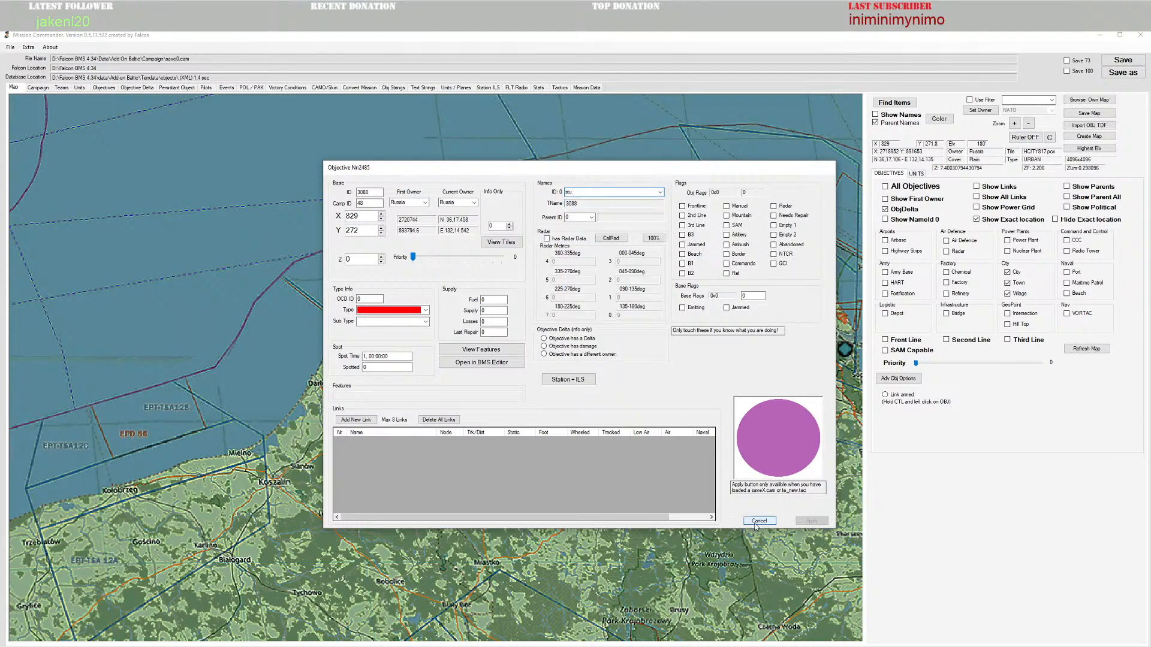
click(759, 520)
Step: Add the objective string Stupsk and move it up one place, above Nowhere
click(394, 88)
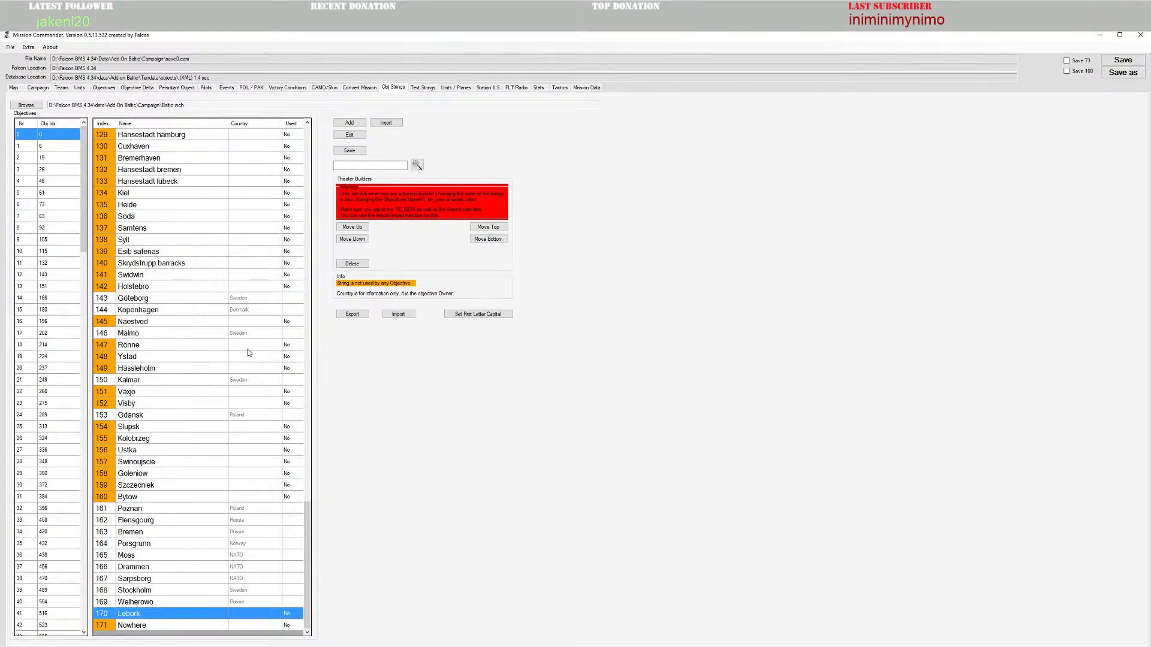
click(349, 122)
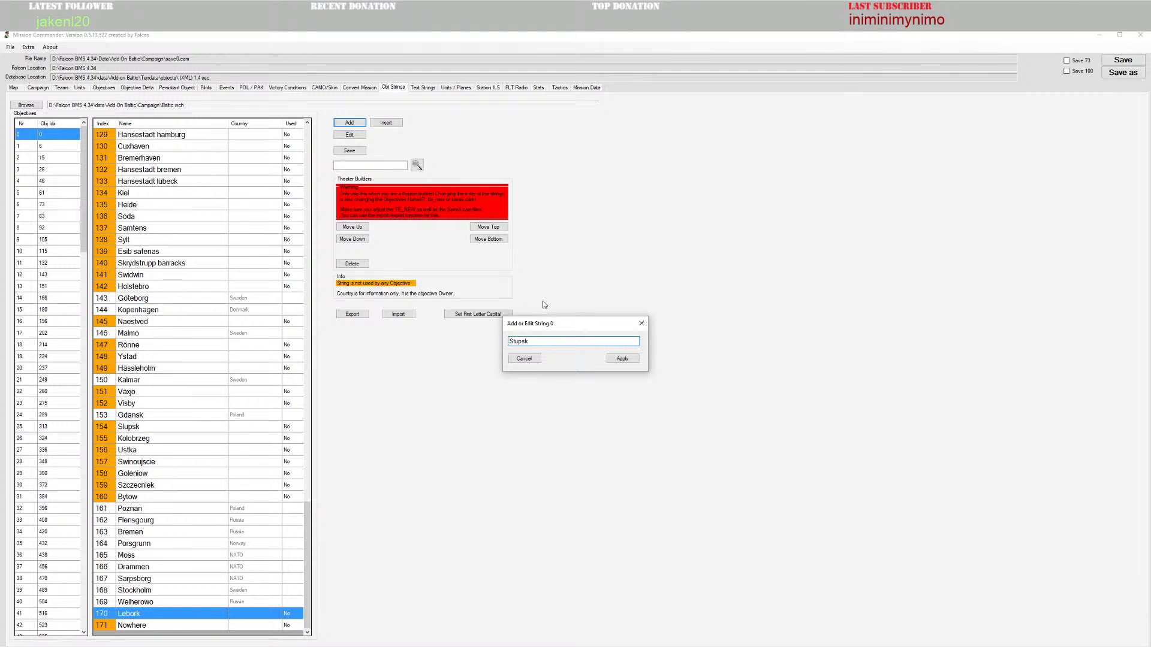
click(623, 359)
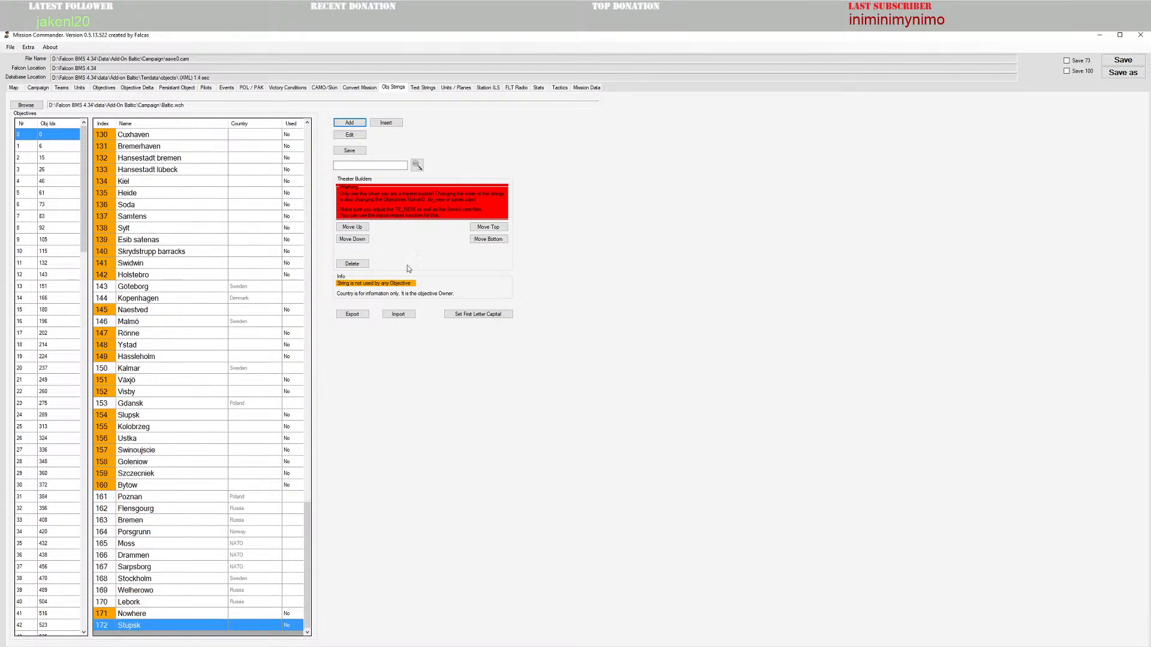
click(358, 227)
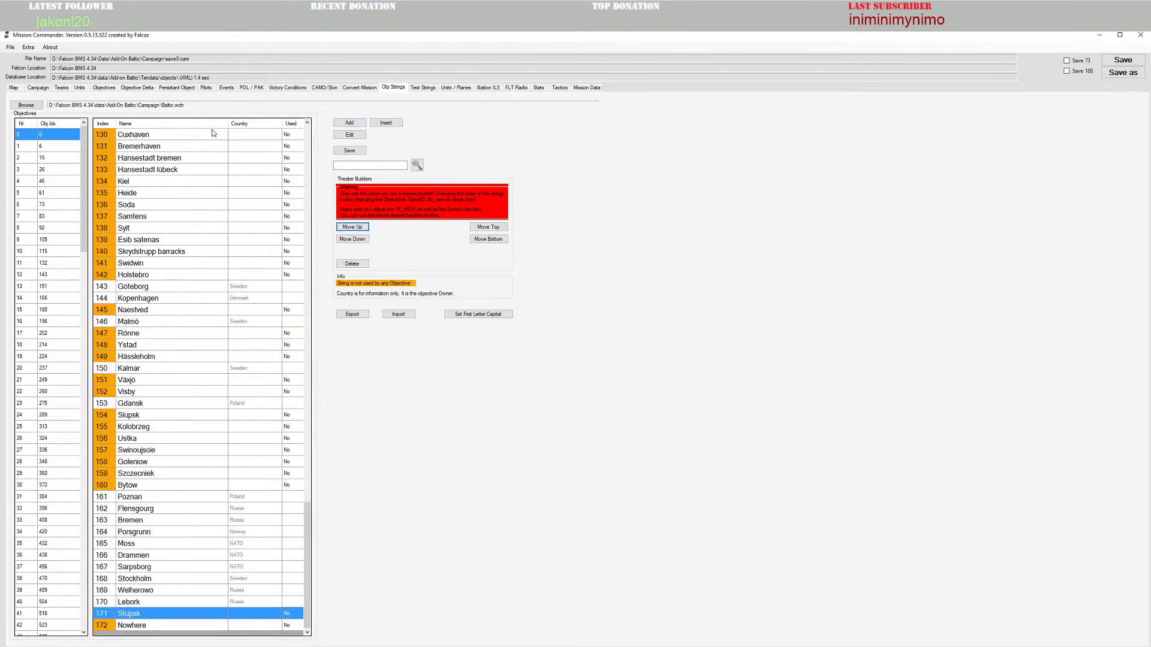
Step: Save the objective strings with the Stupsk entry to Baltic.wch and Baltic.idx
click(350, 150)
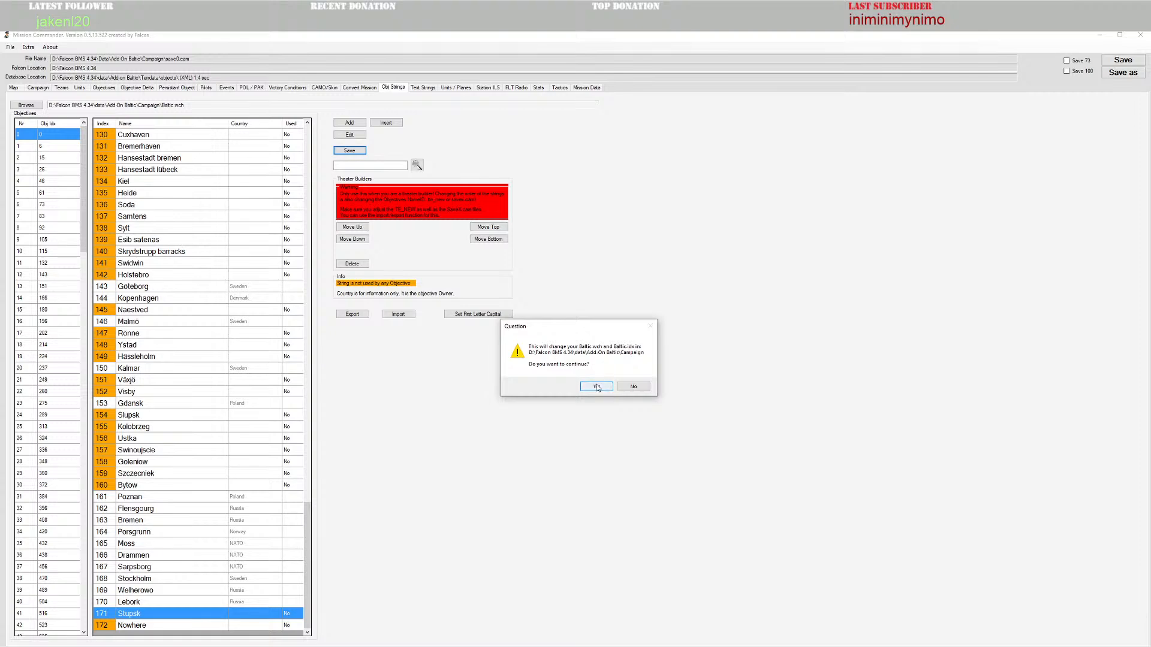
click(597, 388)
click(608, 385)
click(647, 386)
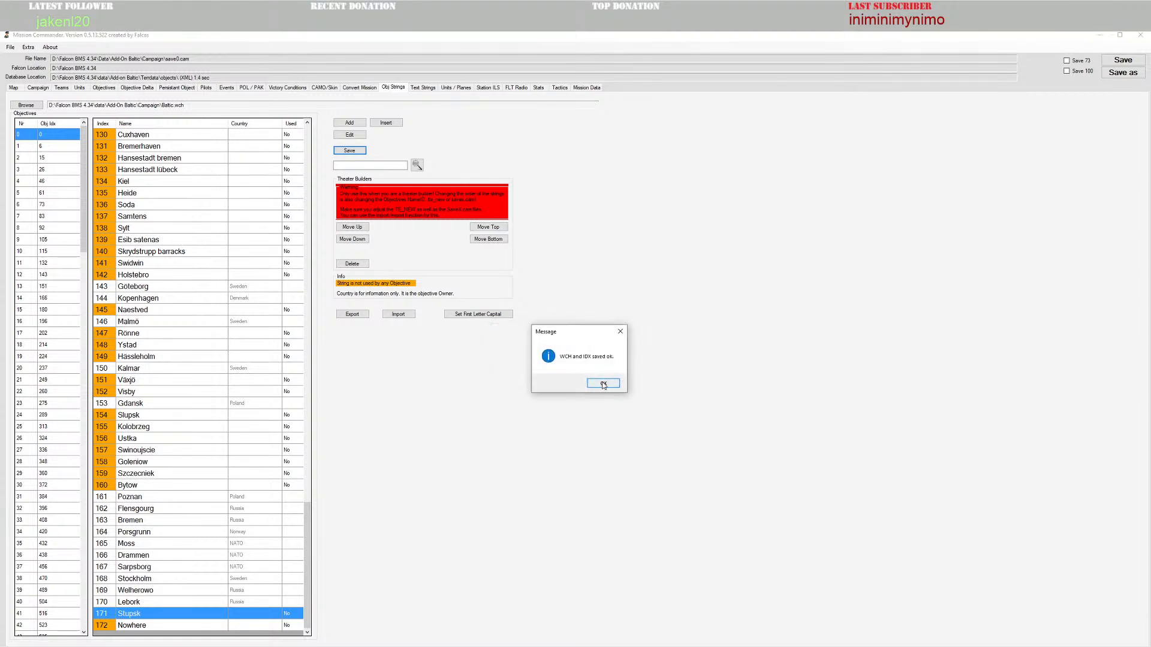
click(603, 384)
Step: Add an objective at the Słupsk town label on the map and name it Stupsk
click(19, 87)
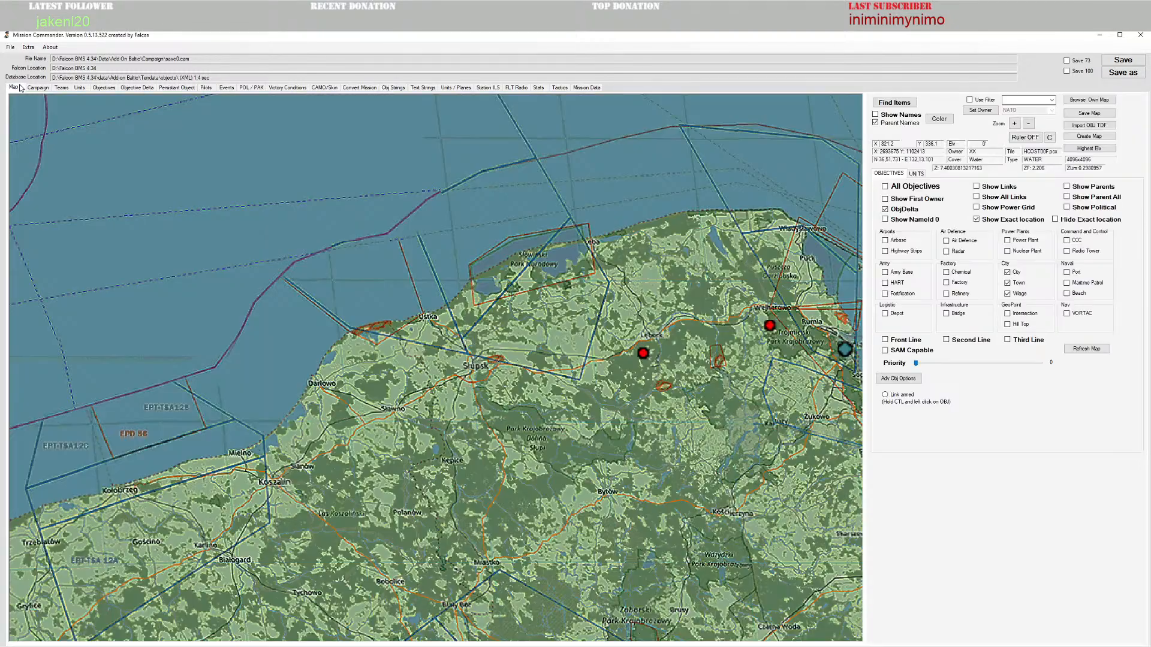
right_click(475, 374)
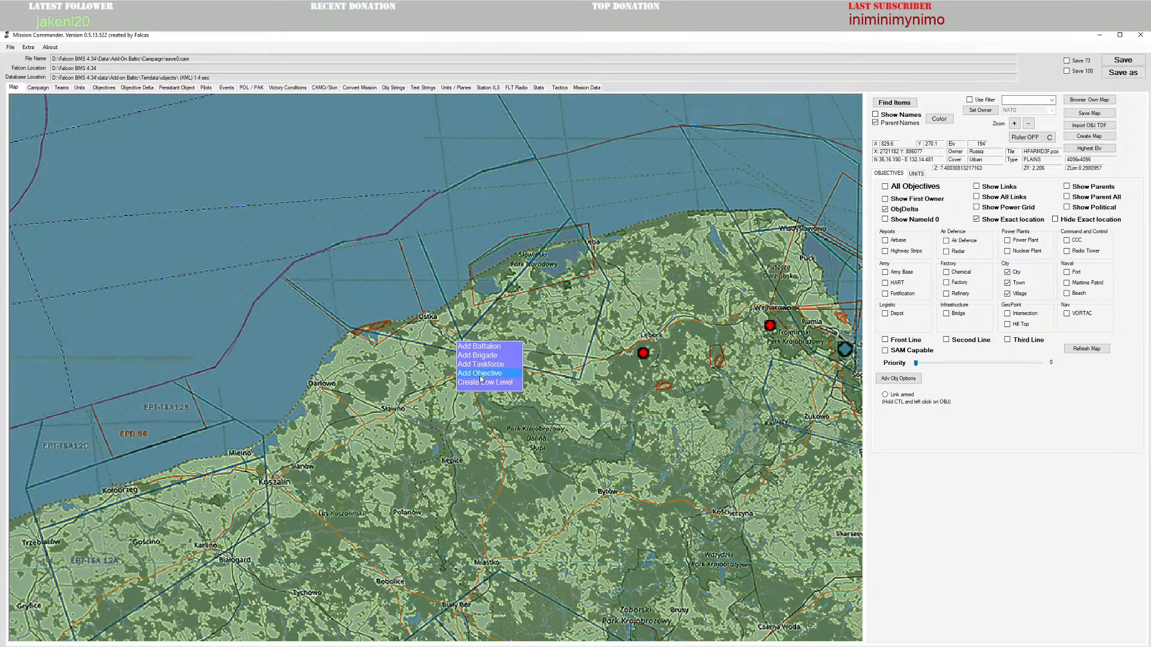
click(481, 374)
click(480, 375)
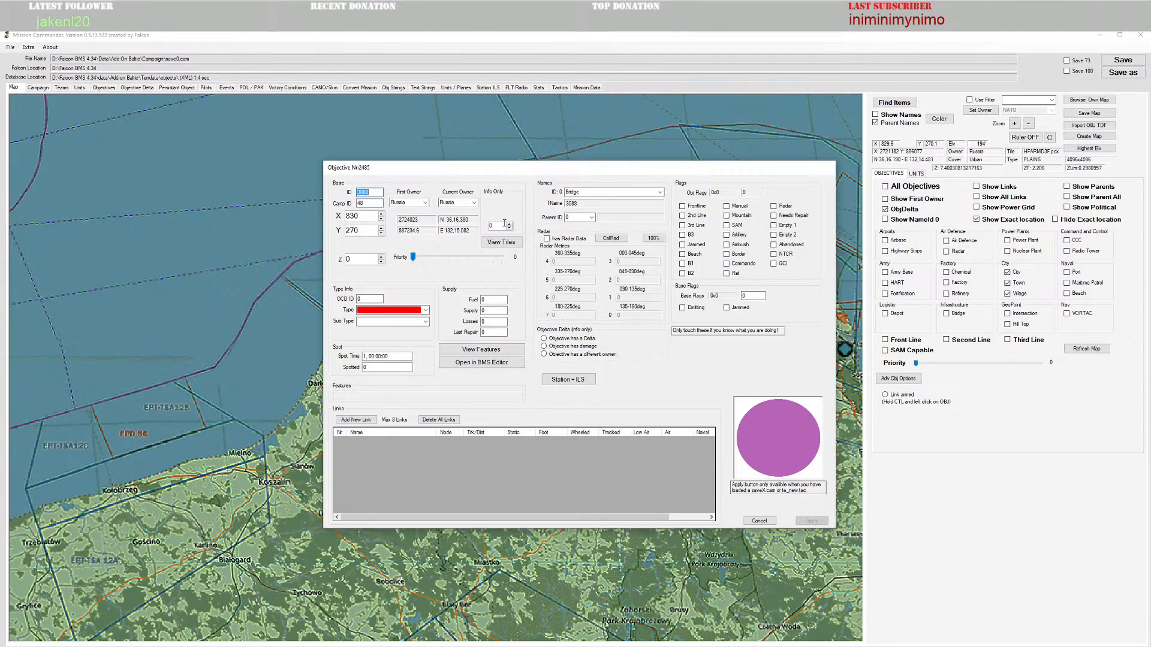
click(602, 191)
text(stup)
click(660, 192)
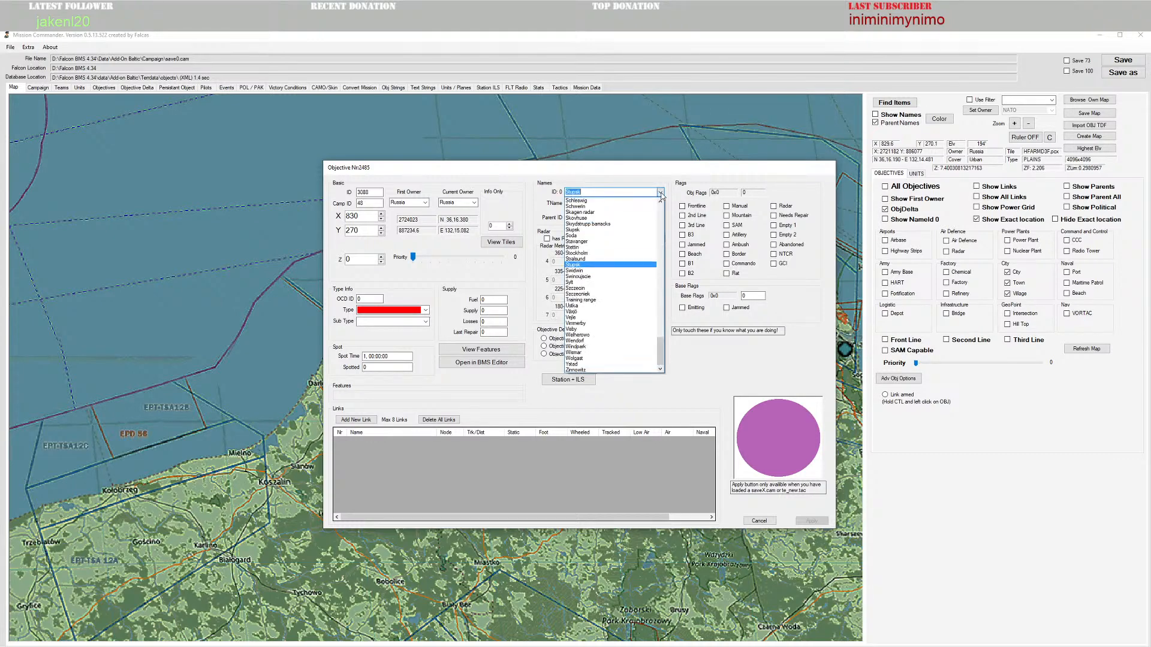
click(579, 267)
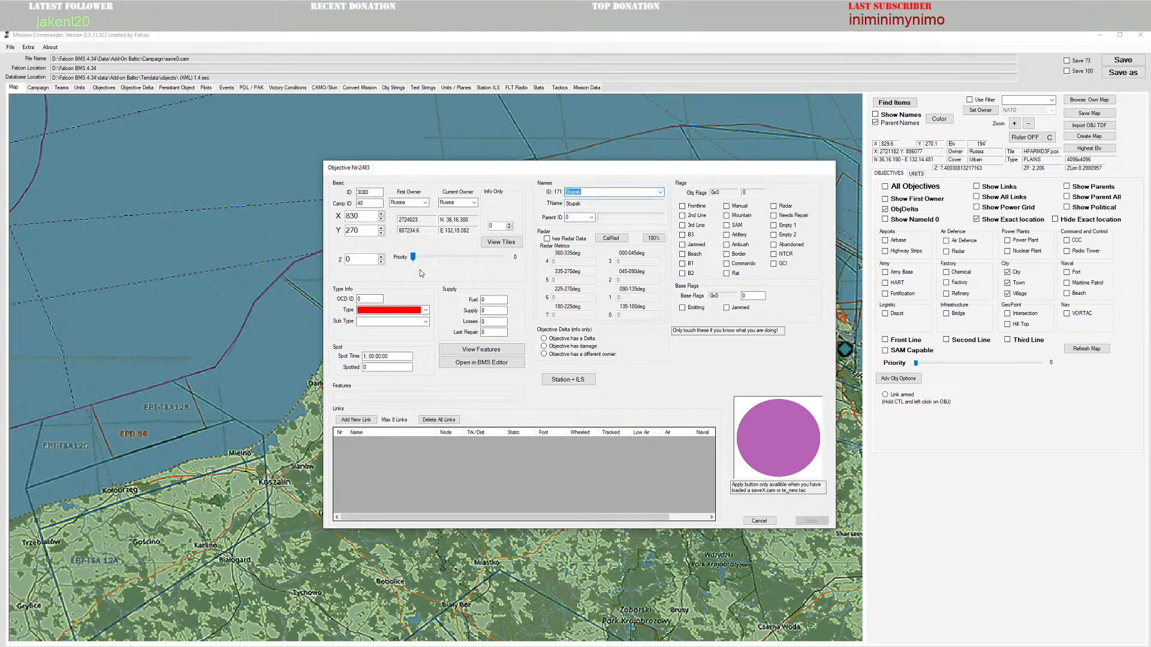
Step: Set the new Stupsk objective's type to Town, choose a town sub type and apply it
click(426, 310)
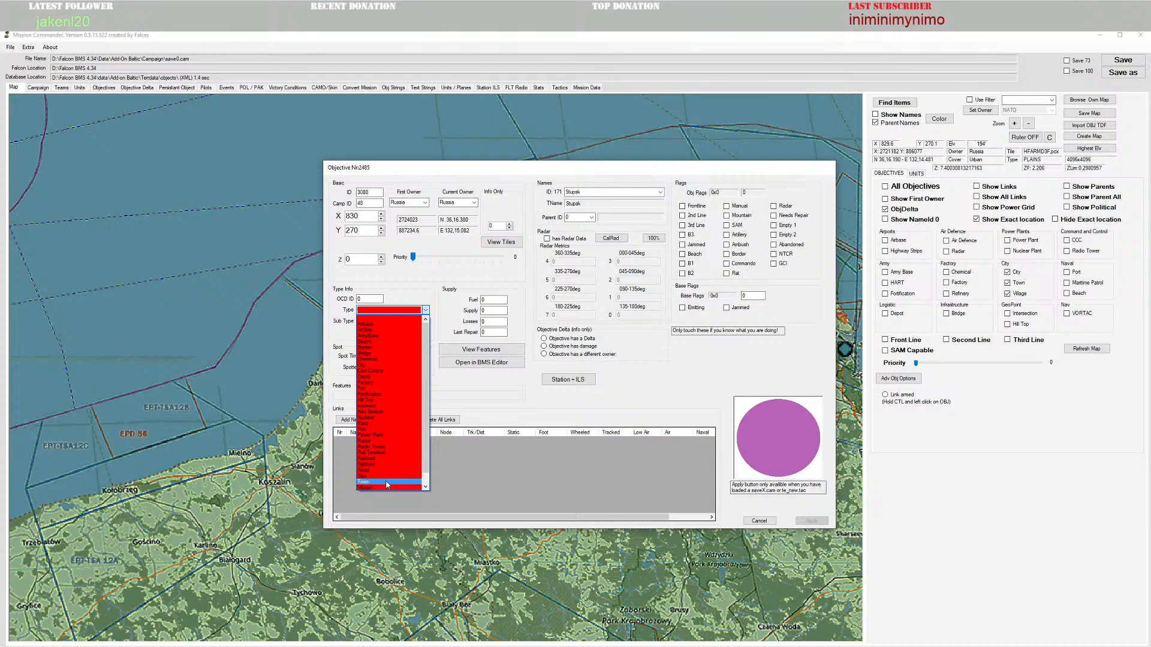
click(414, 483)
click(425, 322)
scroll(426, 324, up, 1)
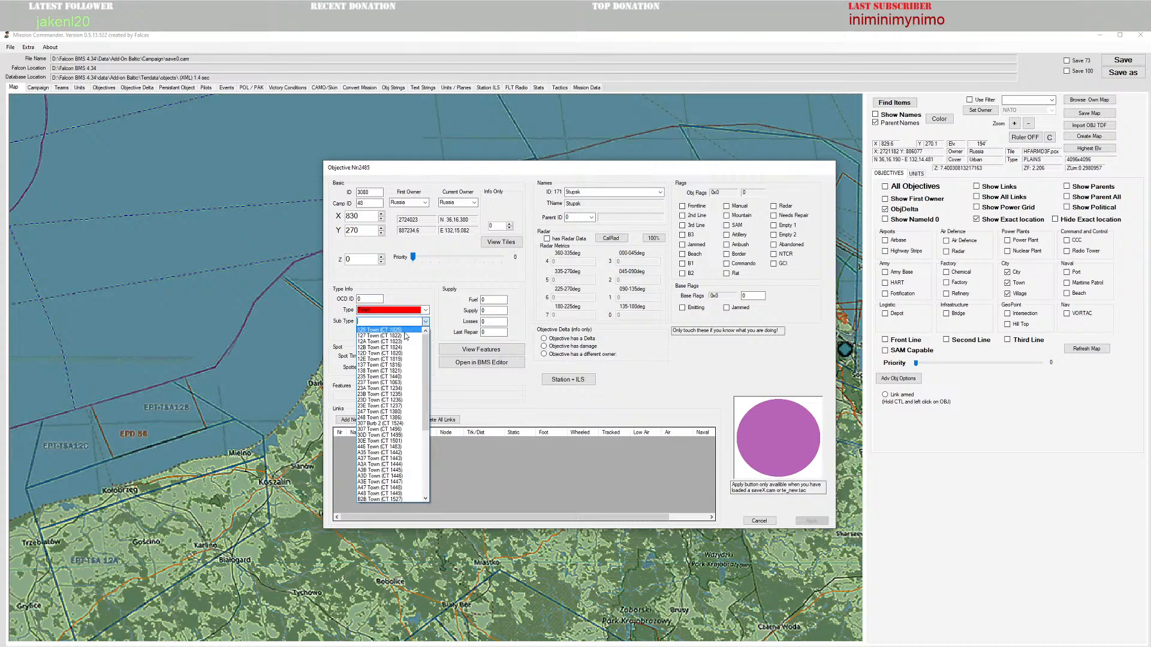
click(418, 344)
click(812, 521)
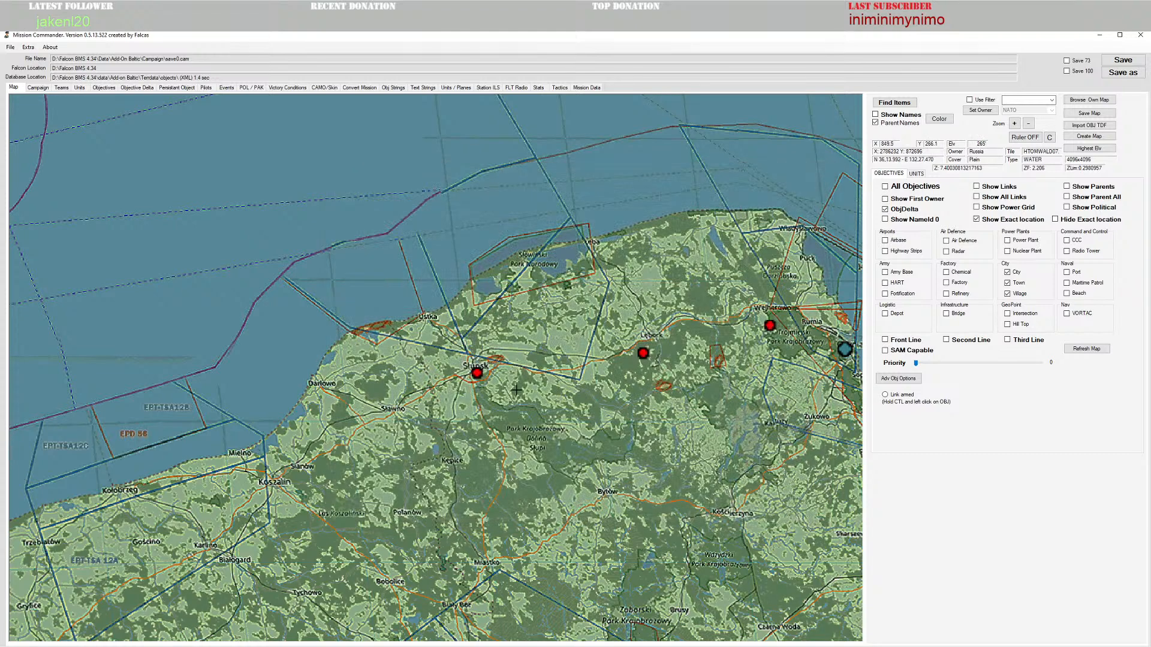
Step: View the Stupsk objective's features on a 9X9 tile grid to check its position against the urban tiles, and close the view
right_click(477, 373)
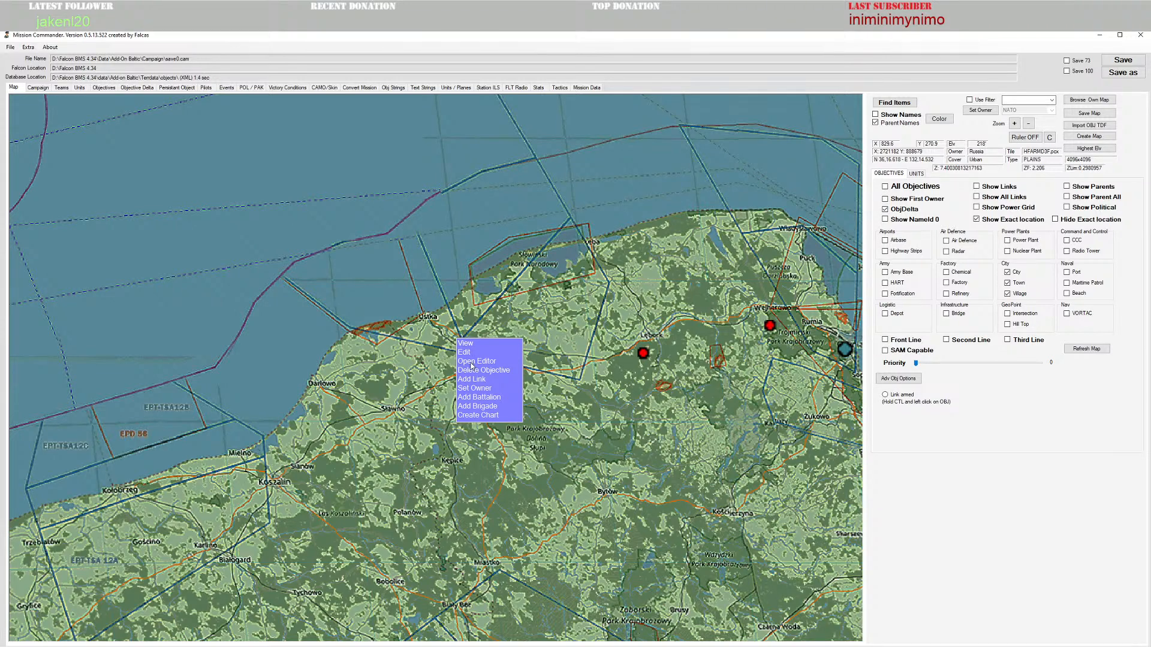
click(471, 344)
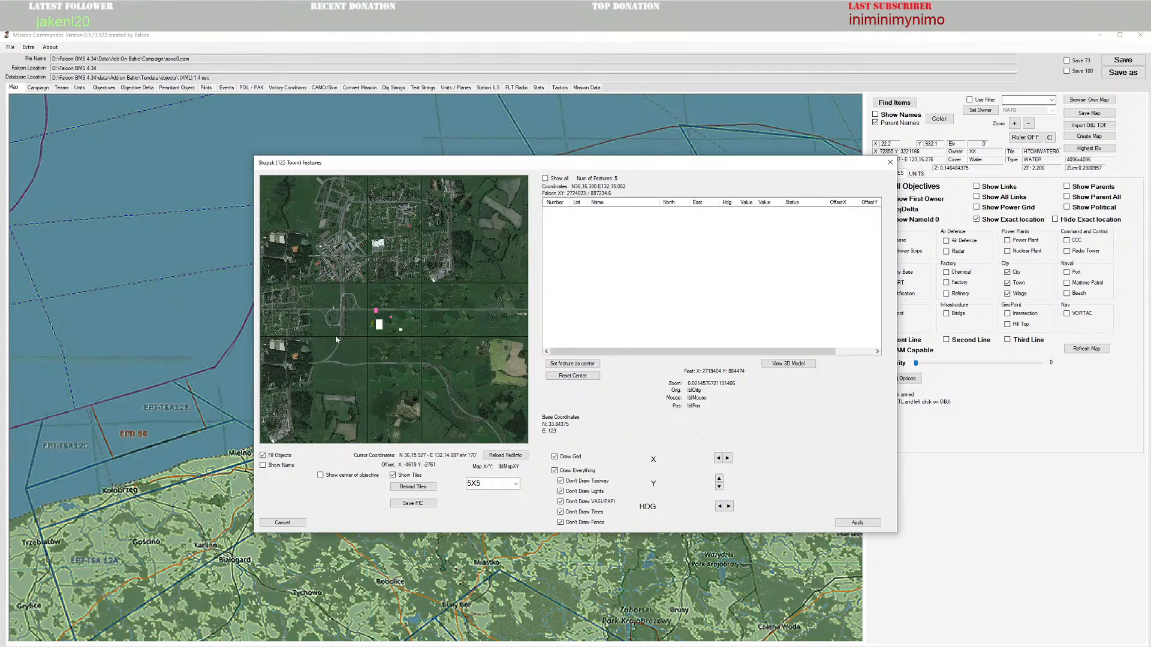
scroll(331, 349, down, 4)
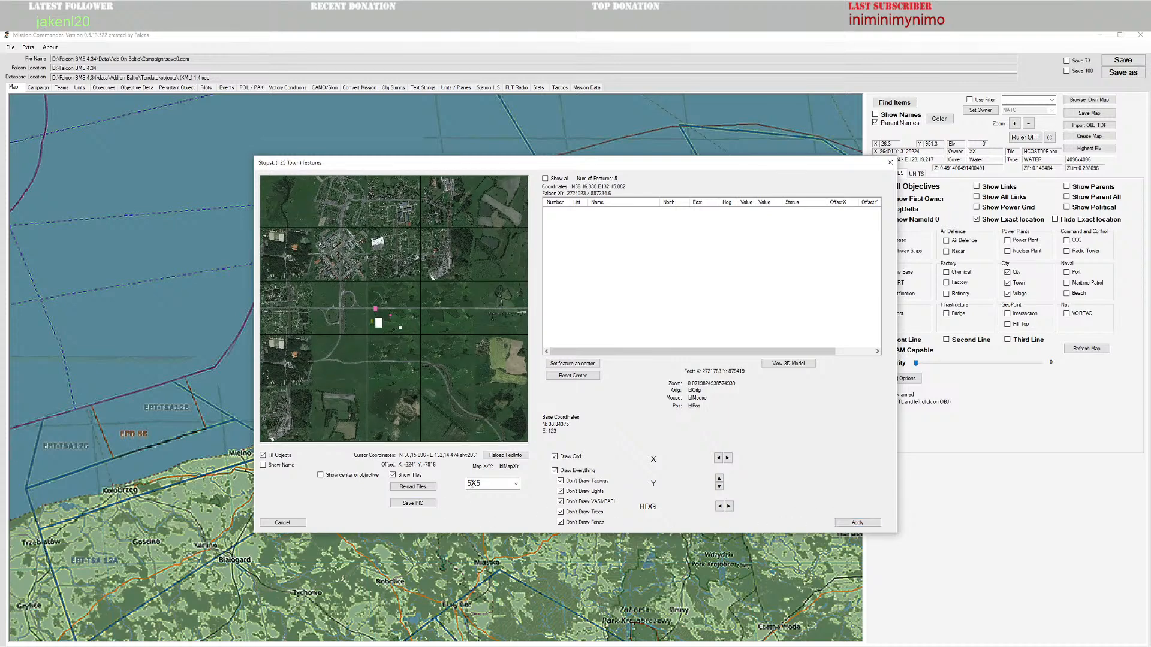
click(516, 483)
click(489, 523)
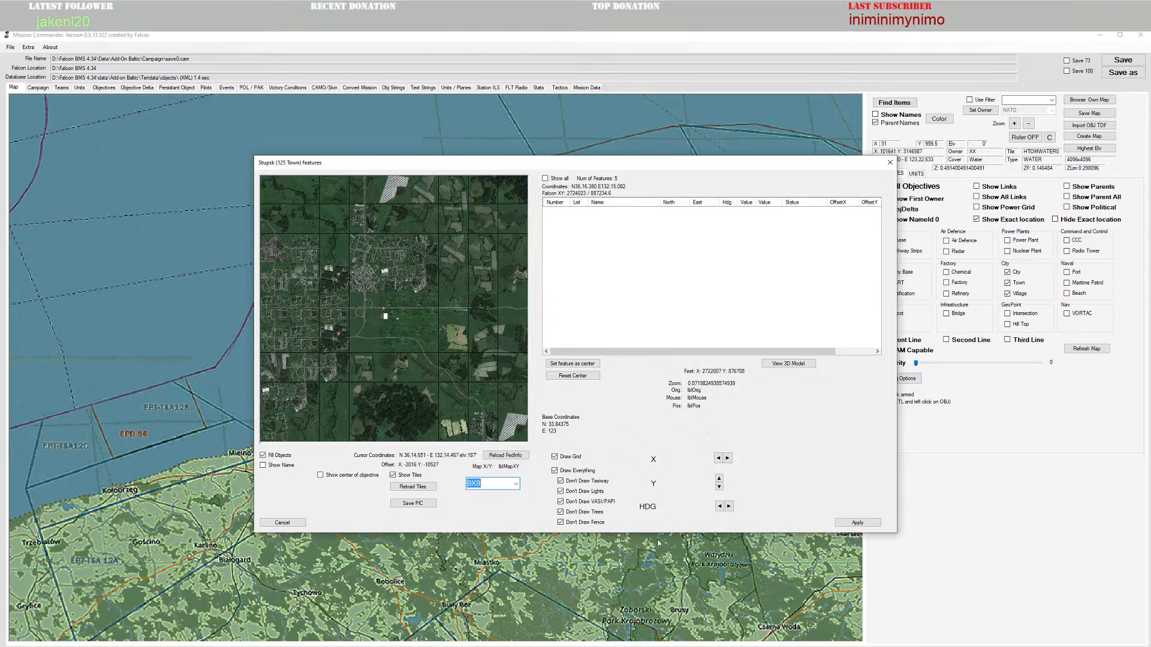
click(844, 522)
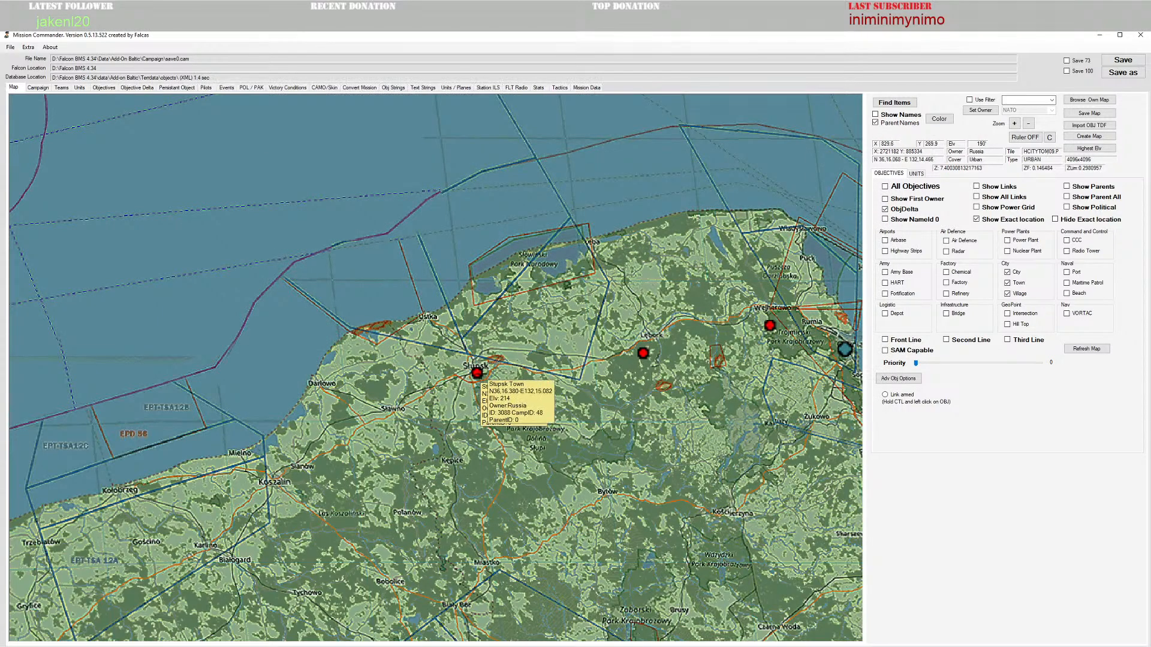
Step: Move the Stupsk objective to X 827, lower its Y coordinate by one, and apply the change
click(477, 373)
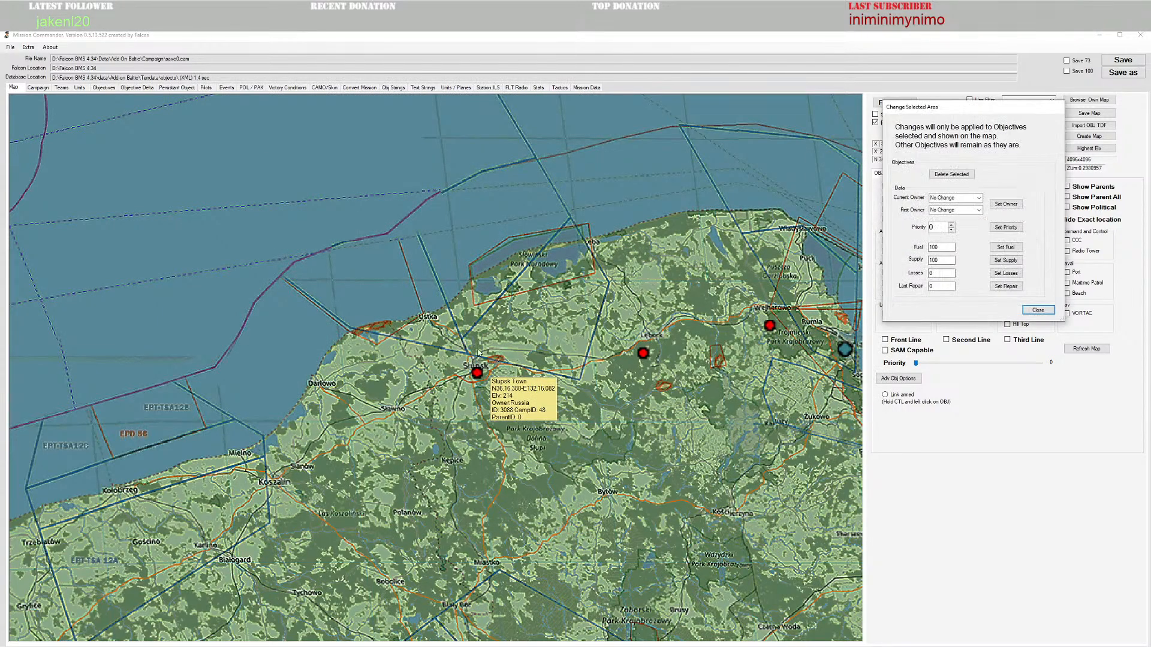
click(1037, 310)
right_click(459, 341)
click(472, 355)
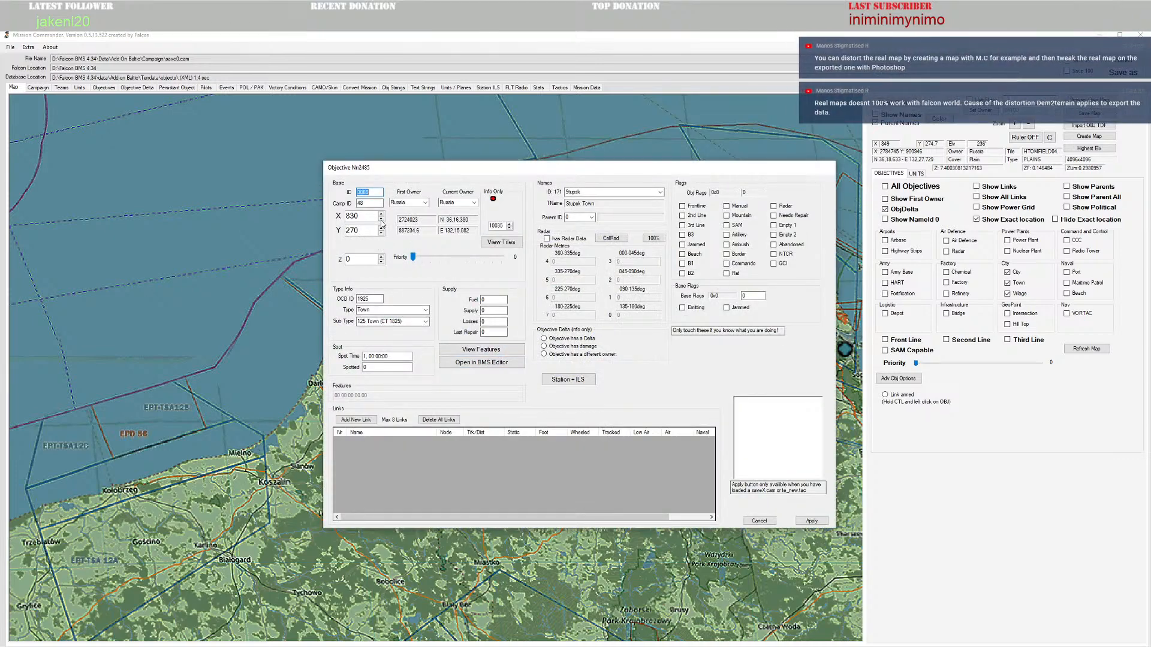
click(381, 220)
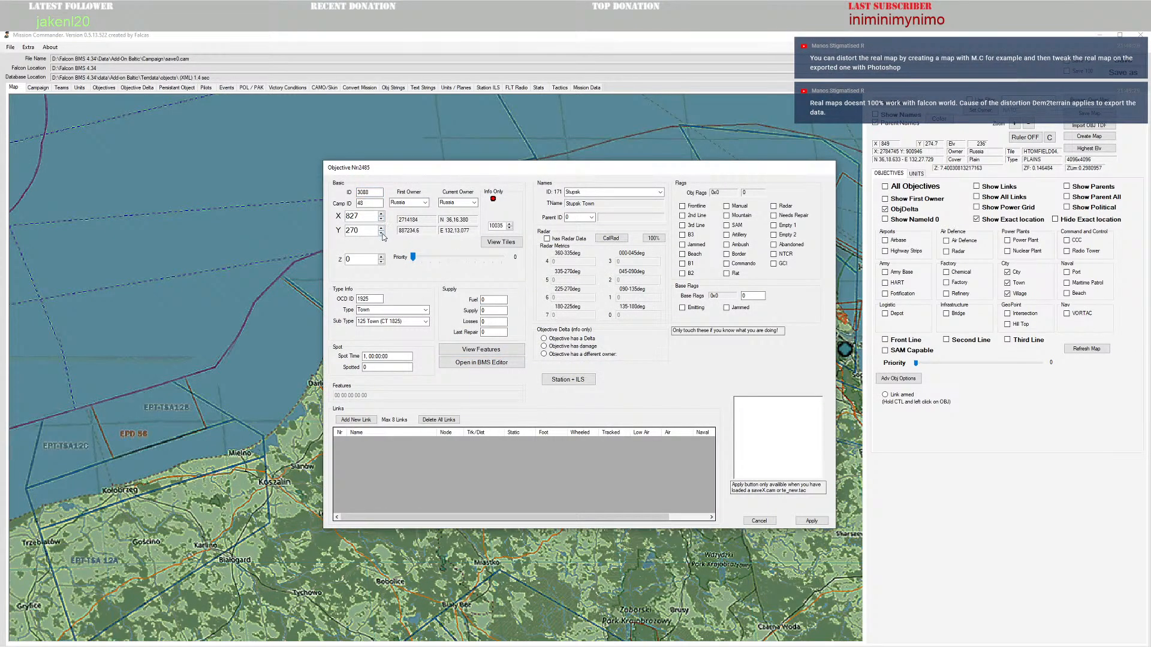
click(812, 521)
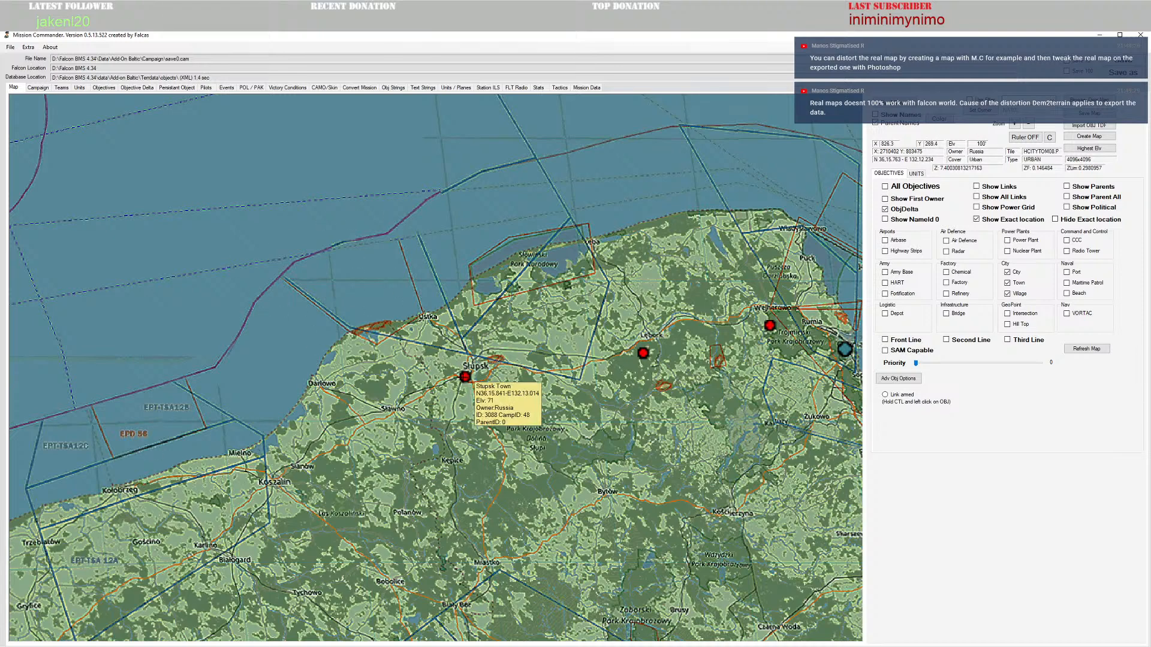
Step: View the moved Stupsk objective on a 9X9 tile grid to check that it sits within the urban tiles
right_click(466, 380)
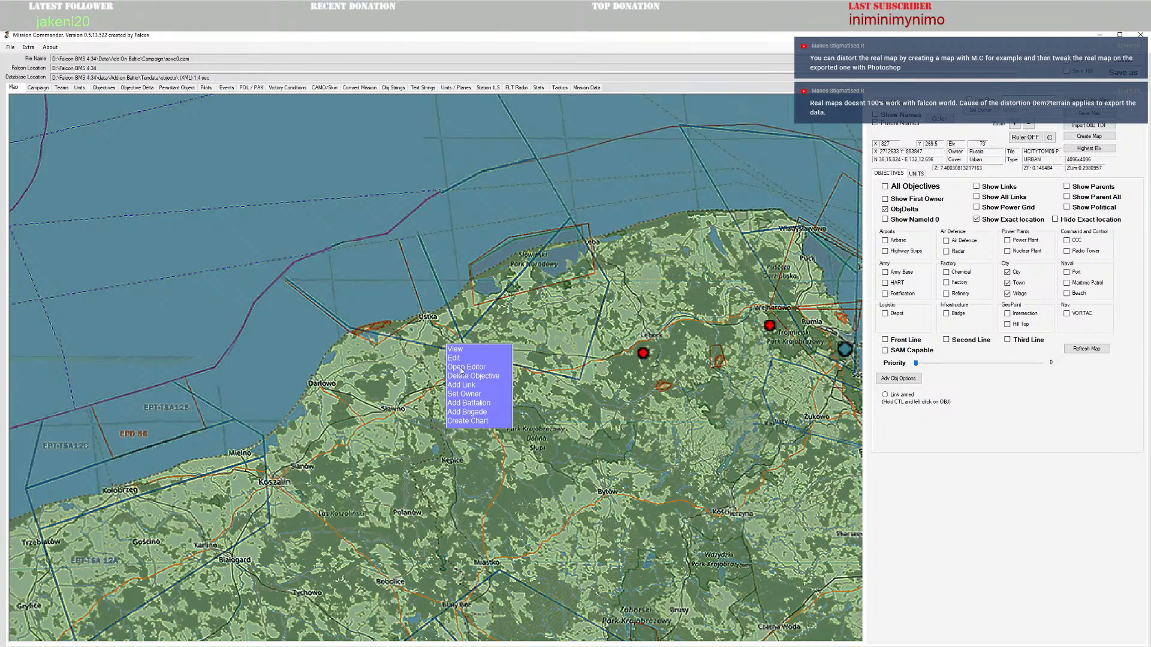
click(458, 349)
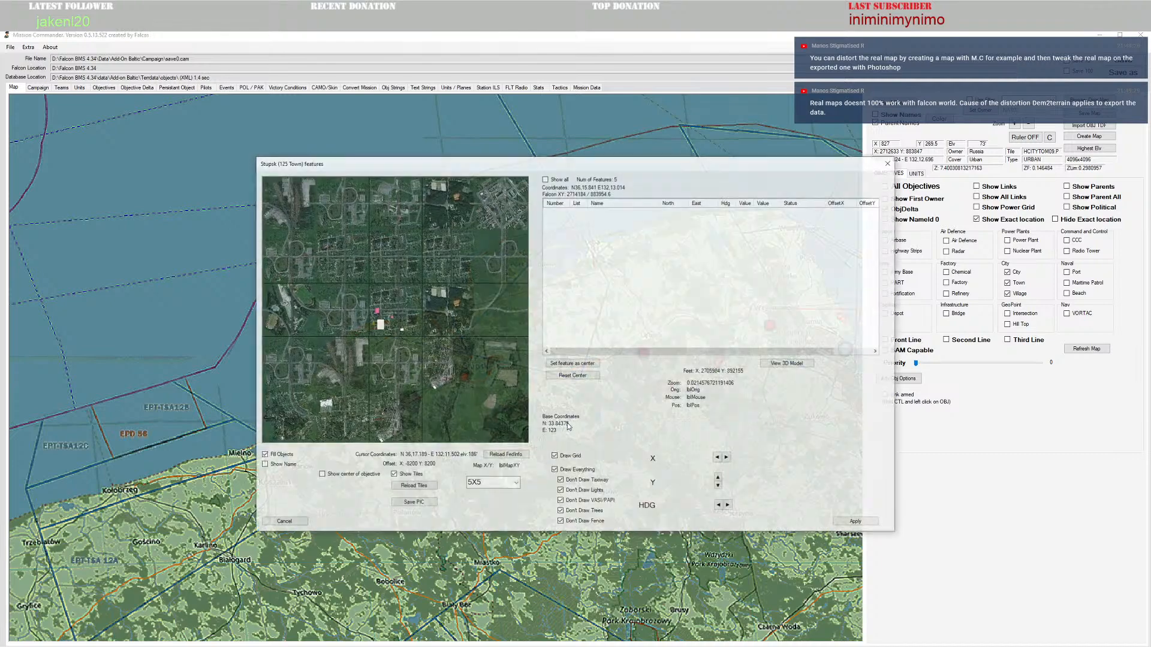
scroll(398, 322, up, 1)
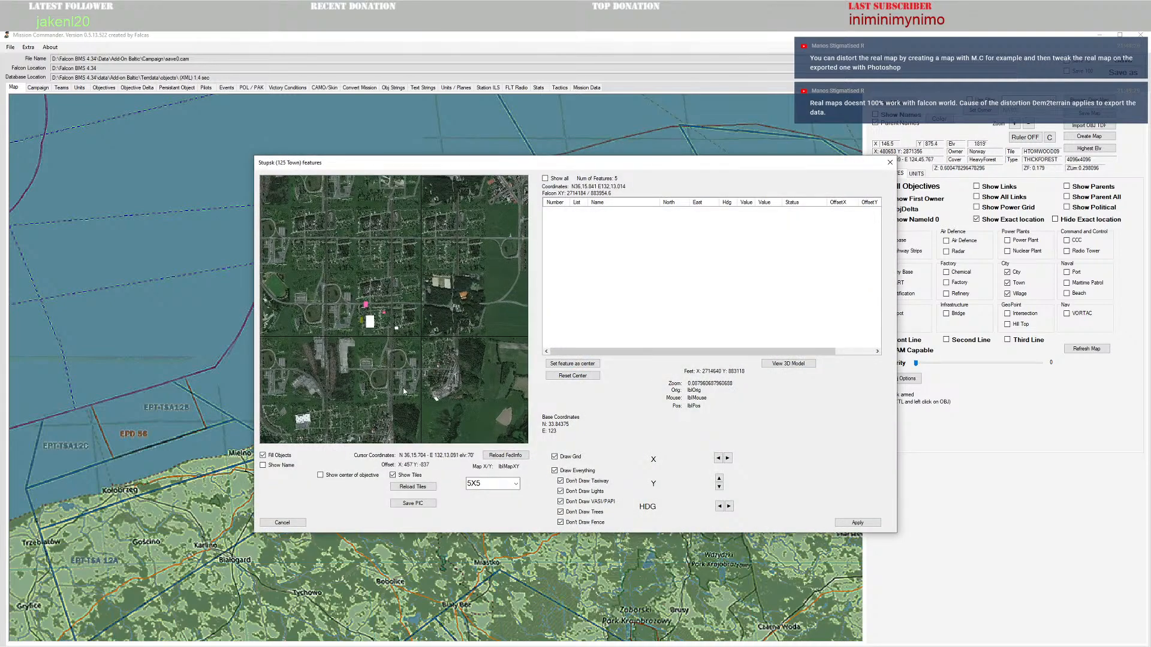
click(516, 485)
click(488, 525)
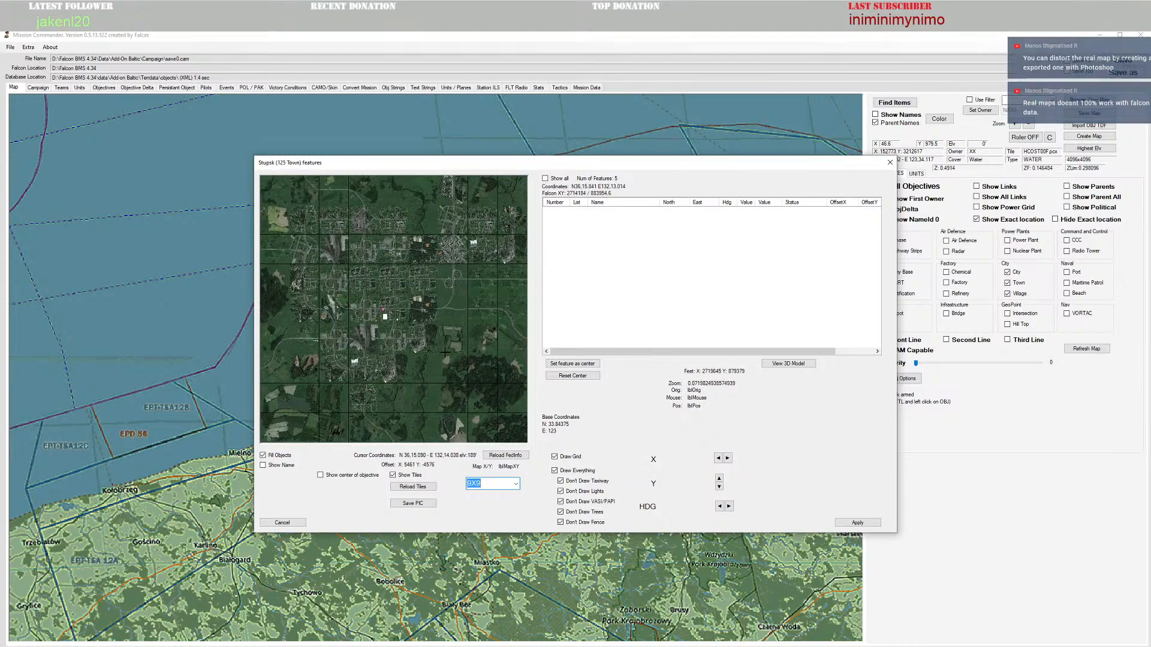
click(857, 523)
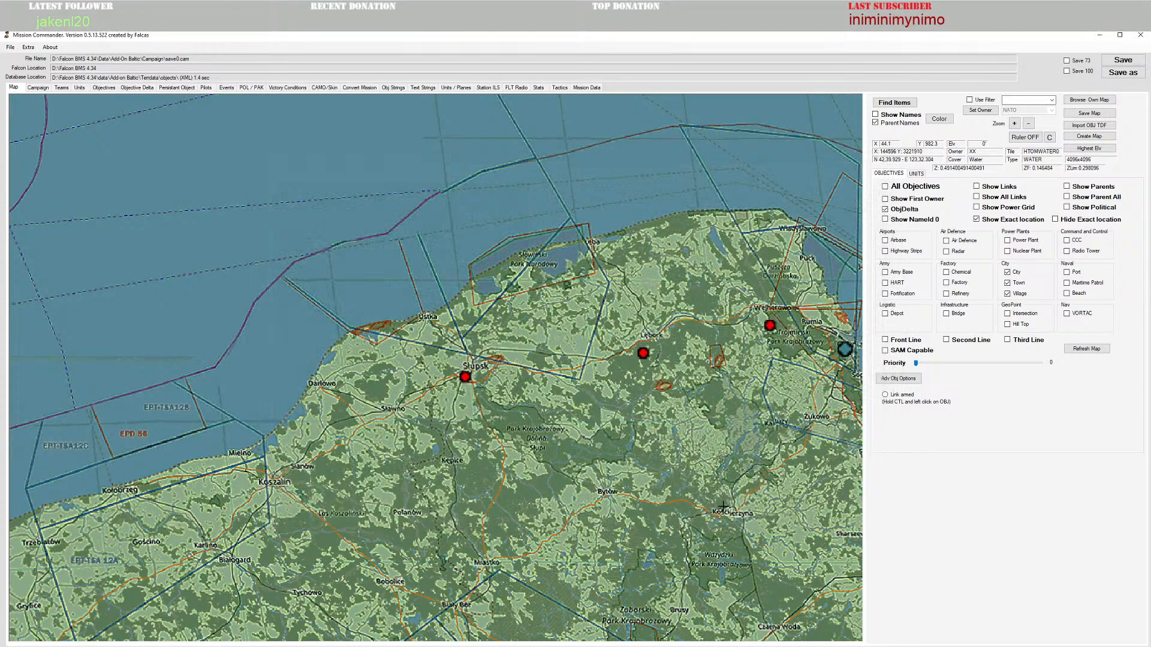
Step: Add an objective at the Ustka town label on the coast and name it Ustka
drag(431, 454, 492, 418)
drag(504, 417, 580, 423)
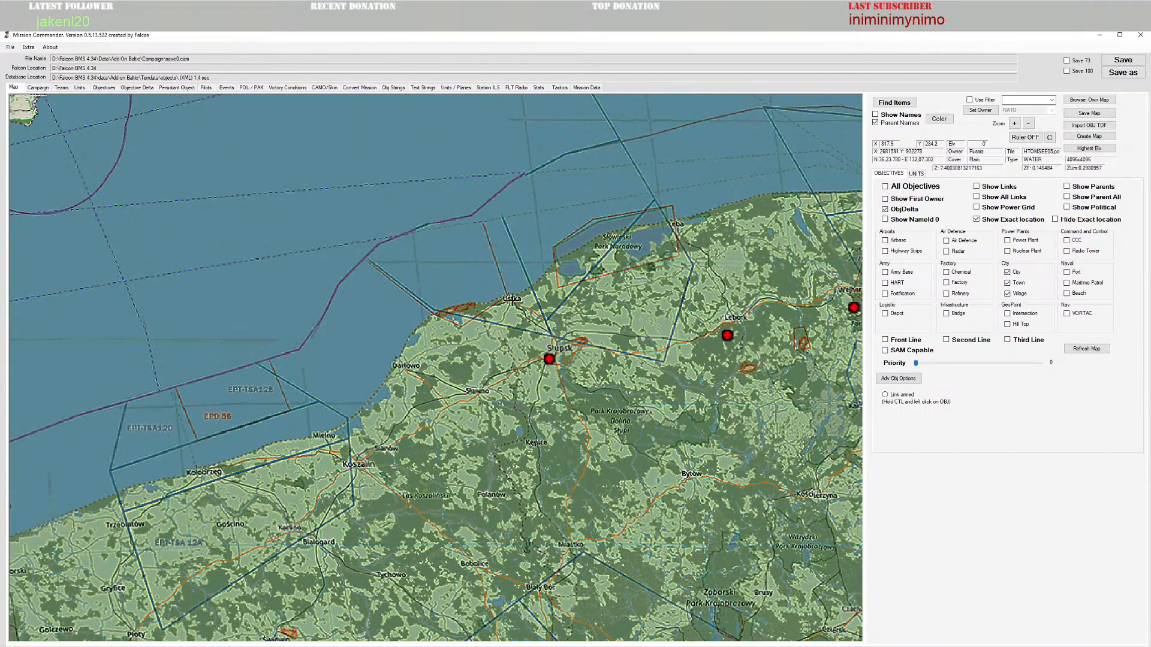
right_click(512, 299)
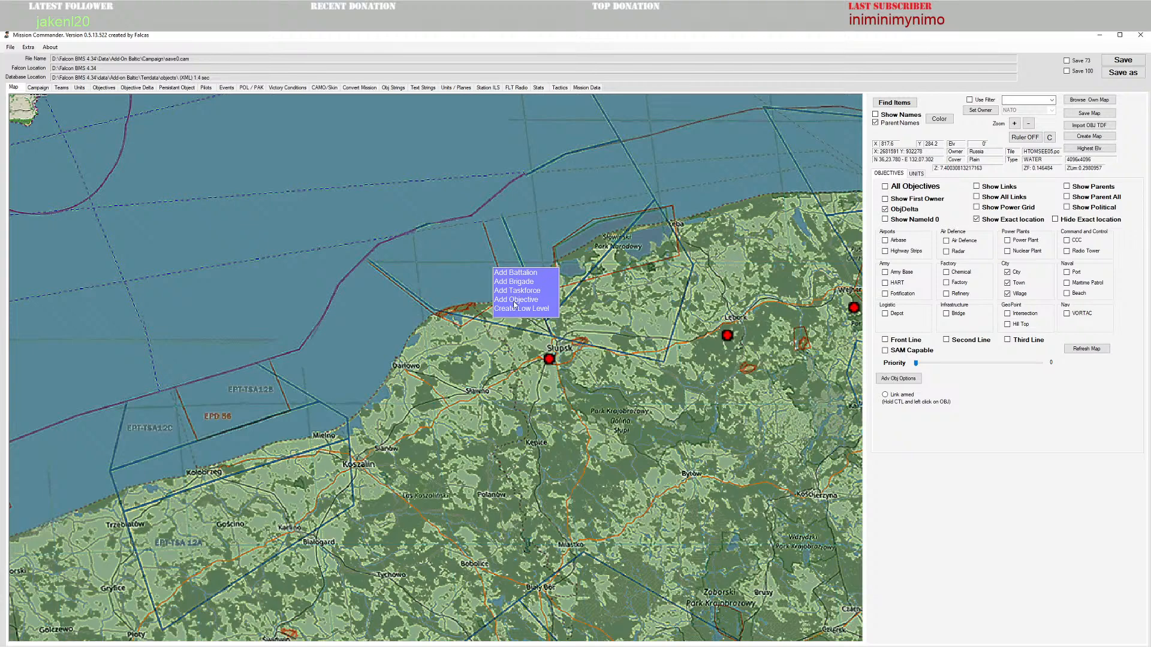
click(517, 300)
click(511, 328)
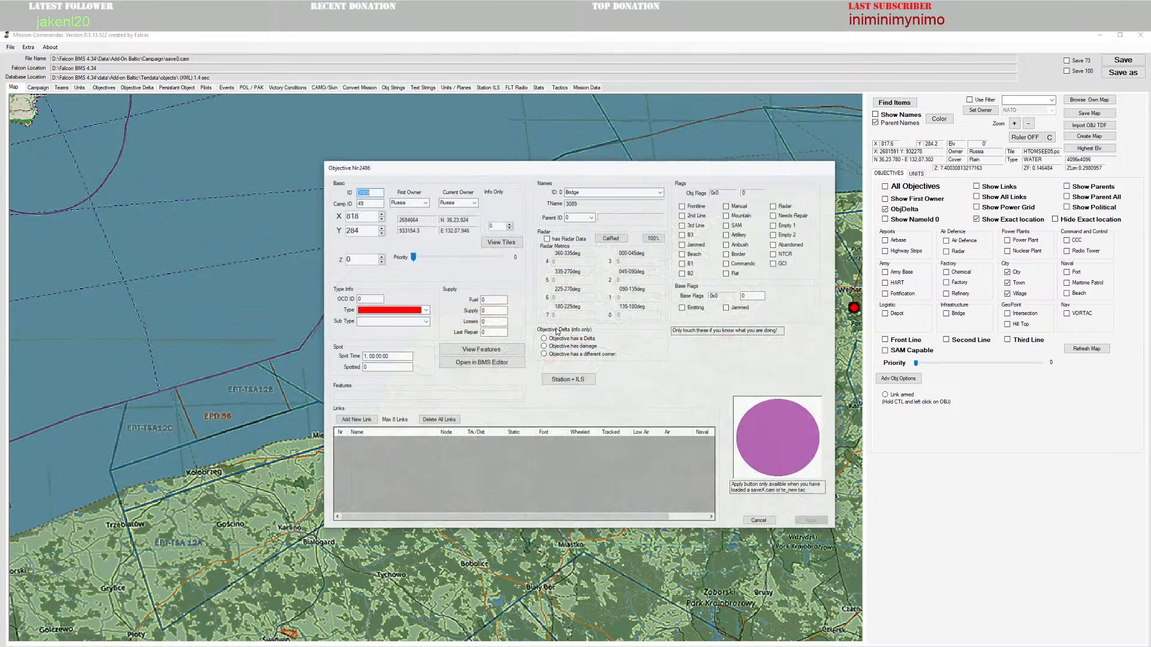
double_click(595, 195)
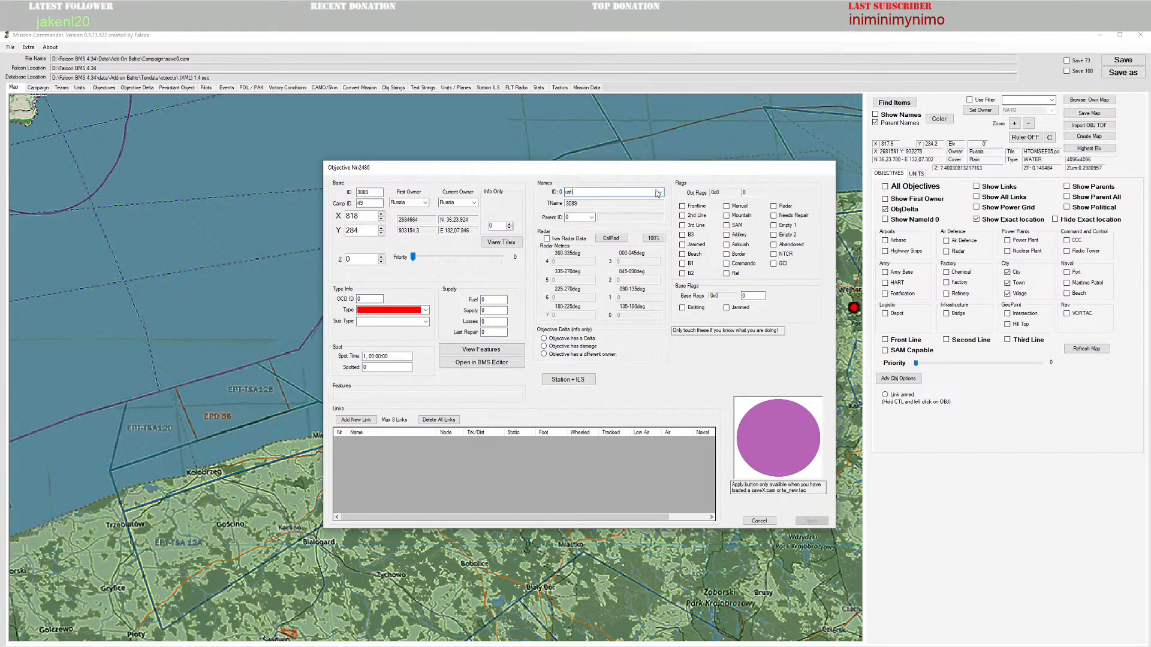
text(ust)
click(658, 193)
click(575, 308)
Step: Set the new Ustka objective's type to Town with the 125 Town sub type and apply it
click(425, 310)
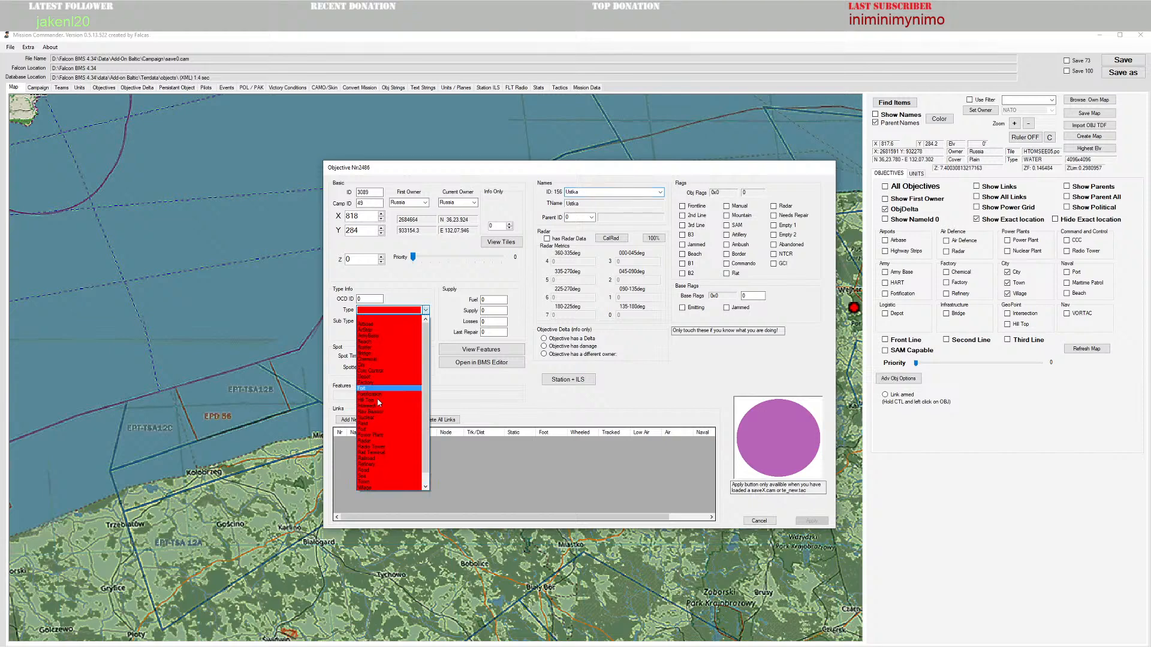
click(375, 482)
click(426, 321)
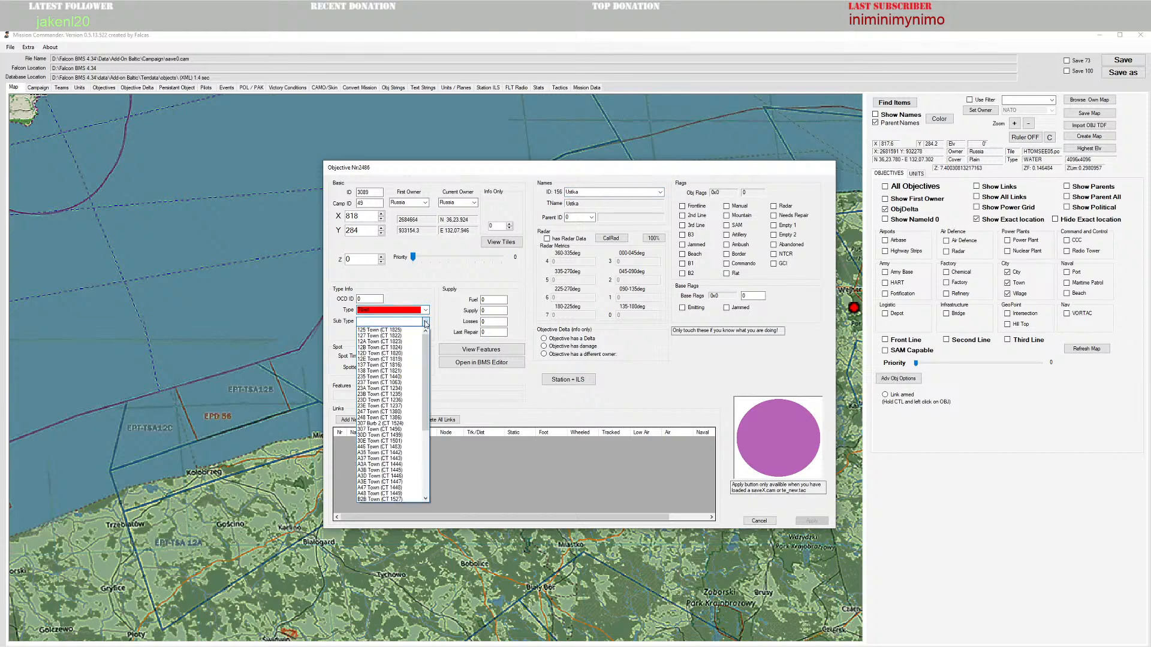
click(397, 331)
click(812, 521)
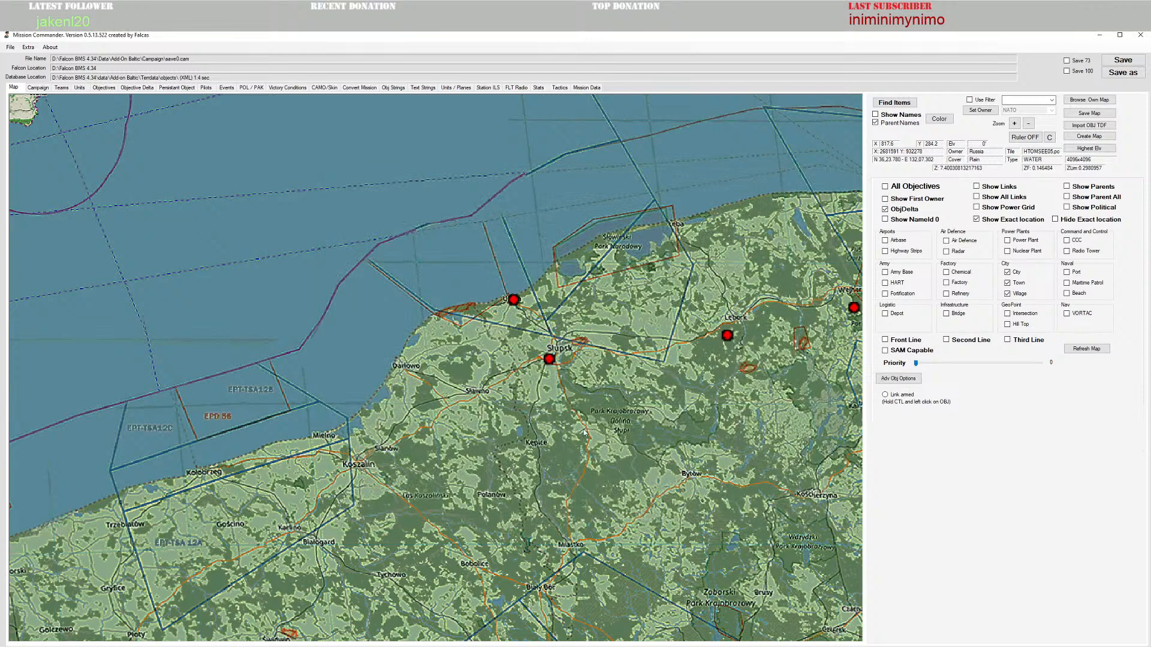
Step: Open the Ustka objective in the Objective Editor, examine the surrounding coastal terrain for built-up tiles, and close the editor
right_click(516, 305)
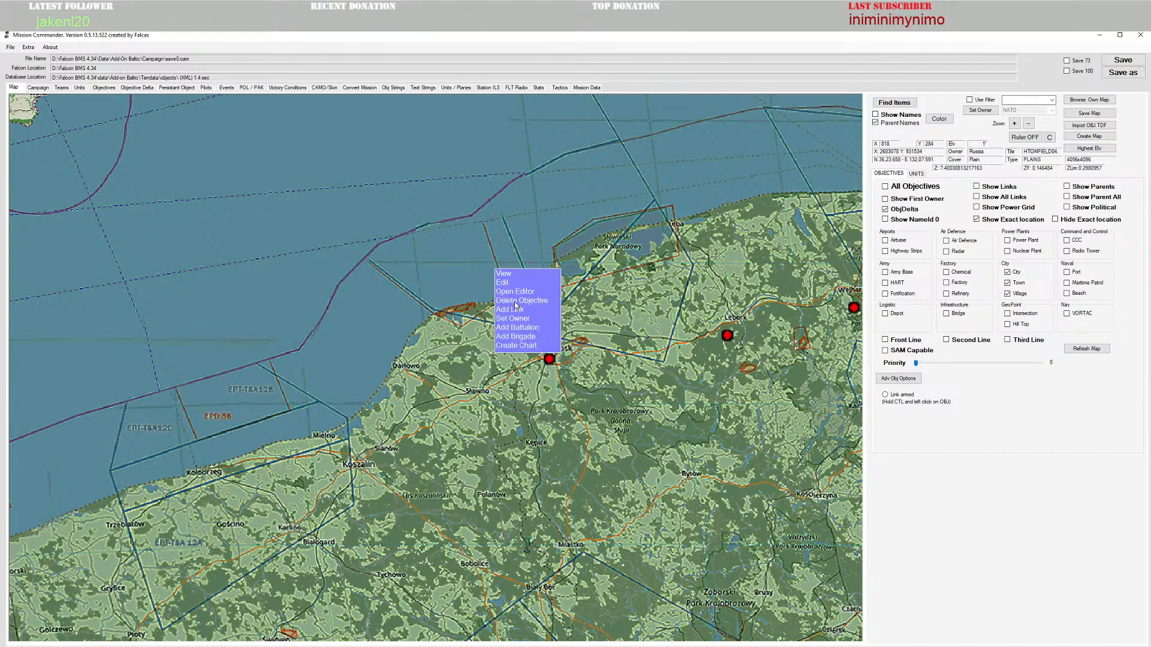
click(517, 295)
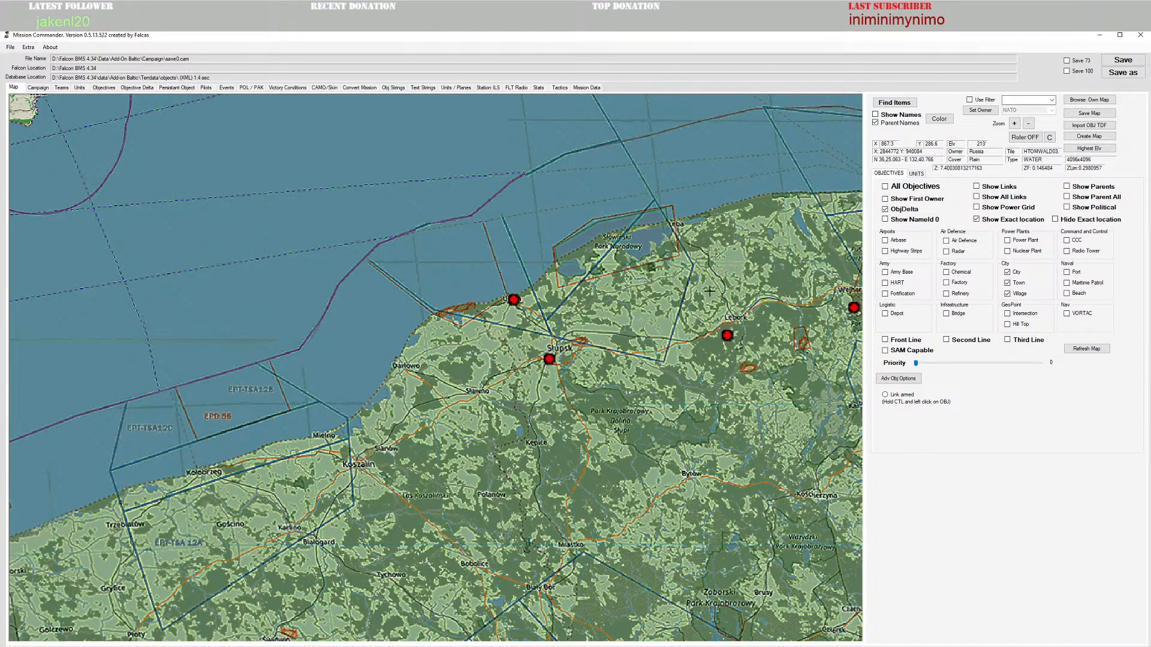
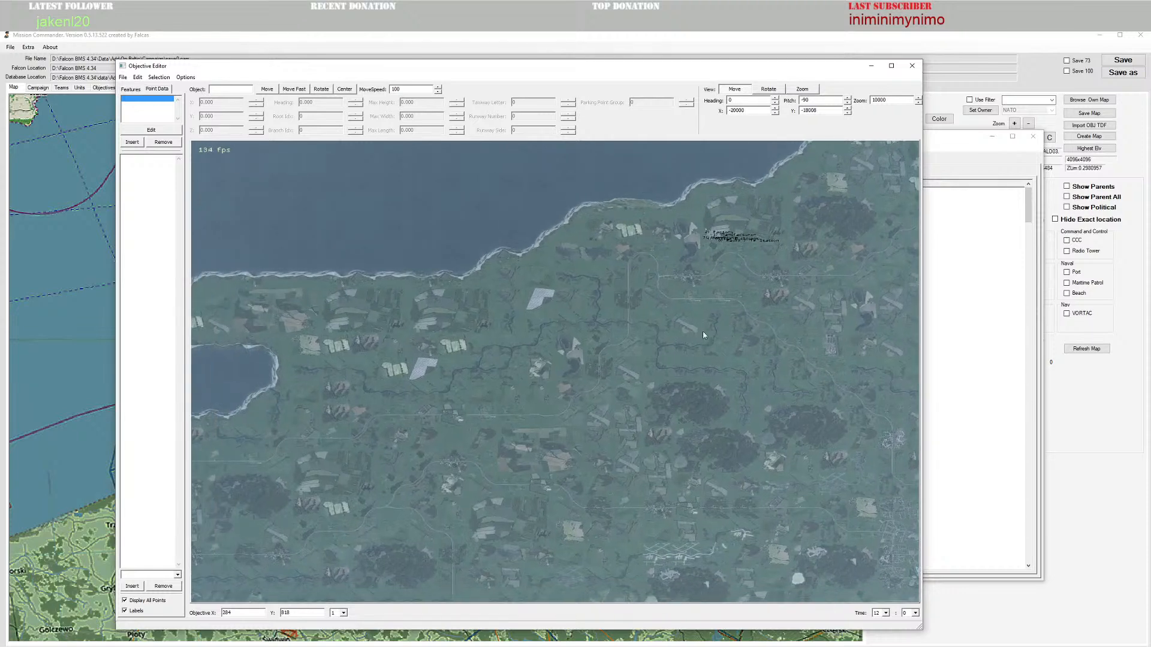
drag(631, 334, 629, 335)
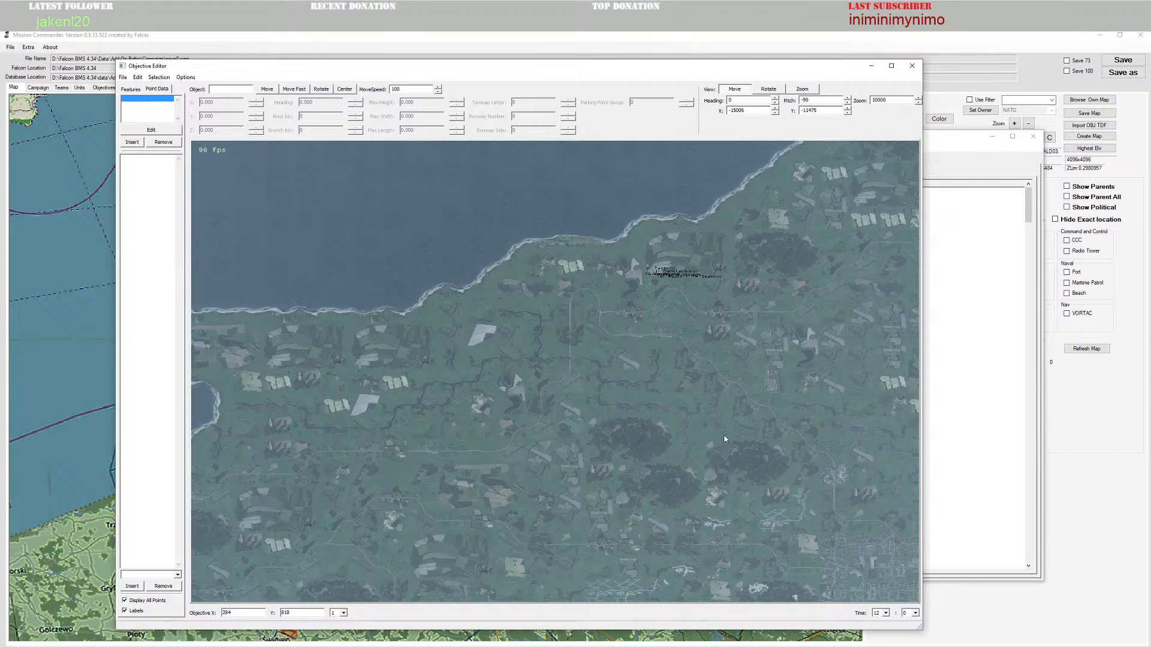
scroll(717, 290, up, 4)
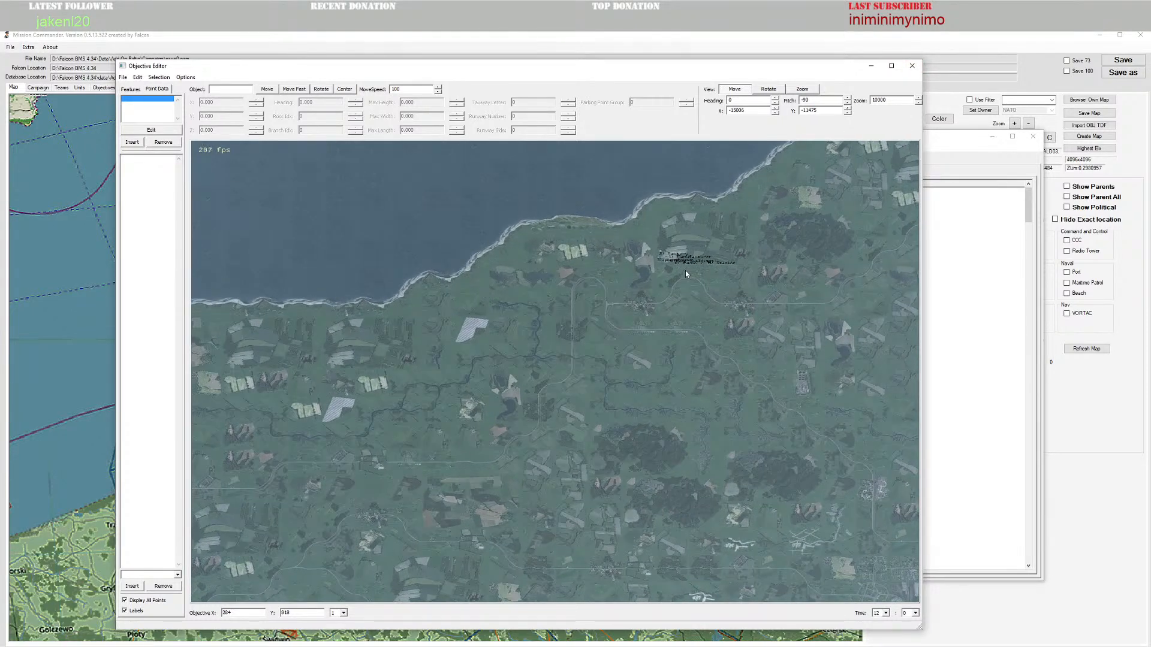
scroll(685, 271, up, 1)
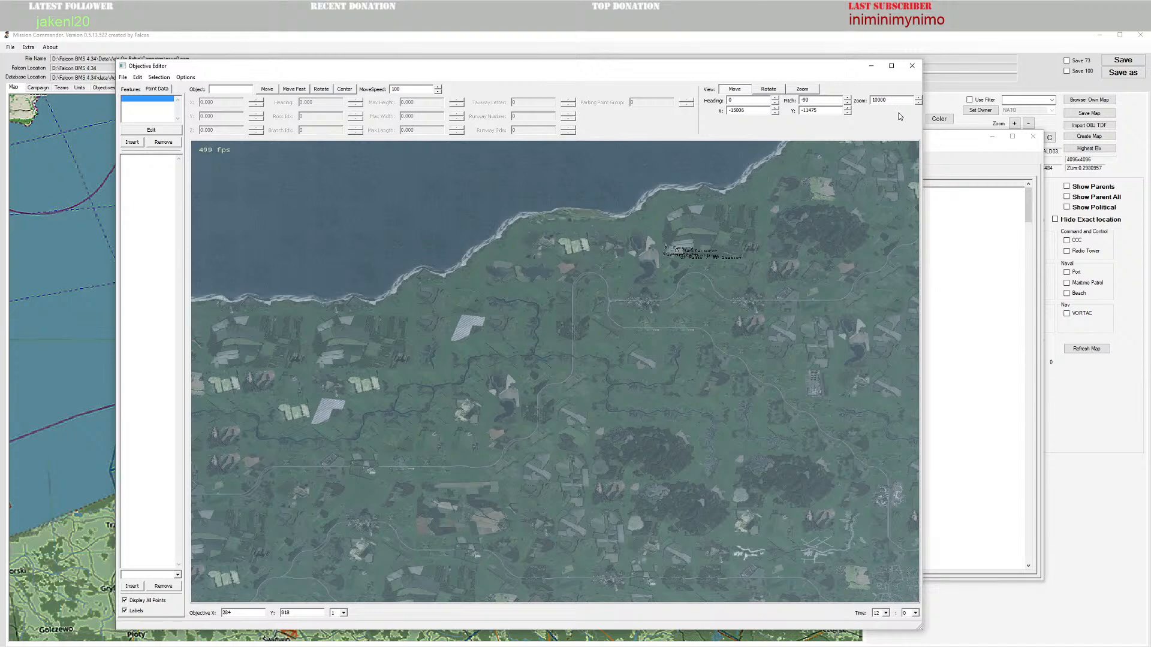
click(911, 66)
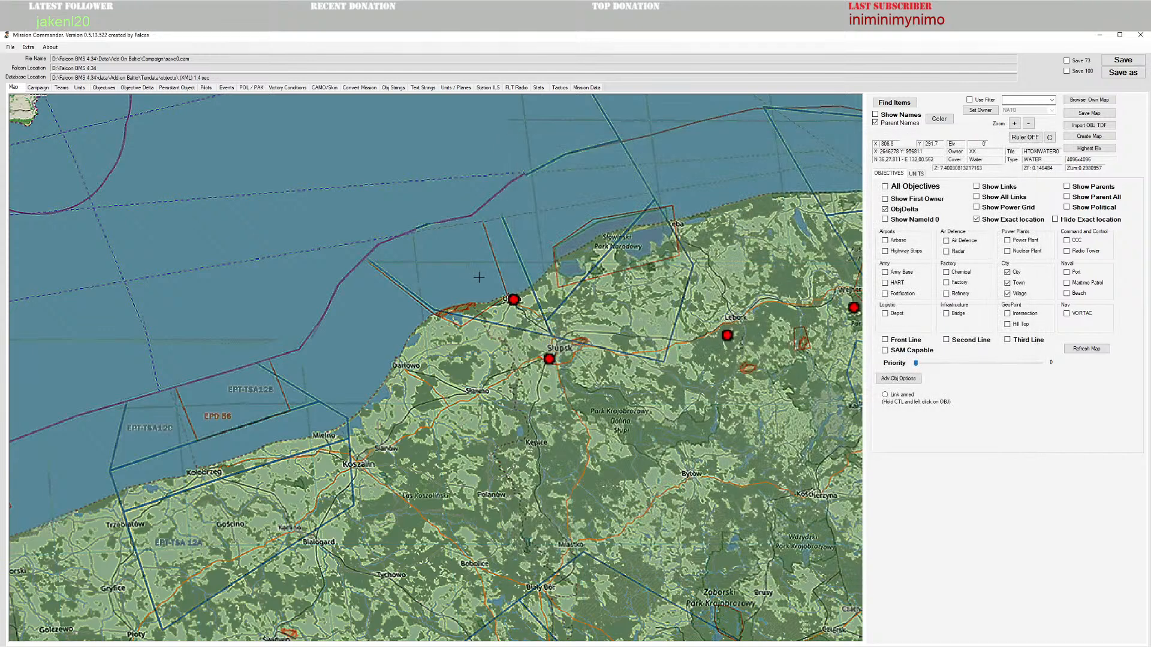
Step: Move the Ustka objective to X 816, Y 283, change it to a Village with the 125 Village sub type, and apply
right_click(496, 267)
click(504, 278)
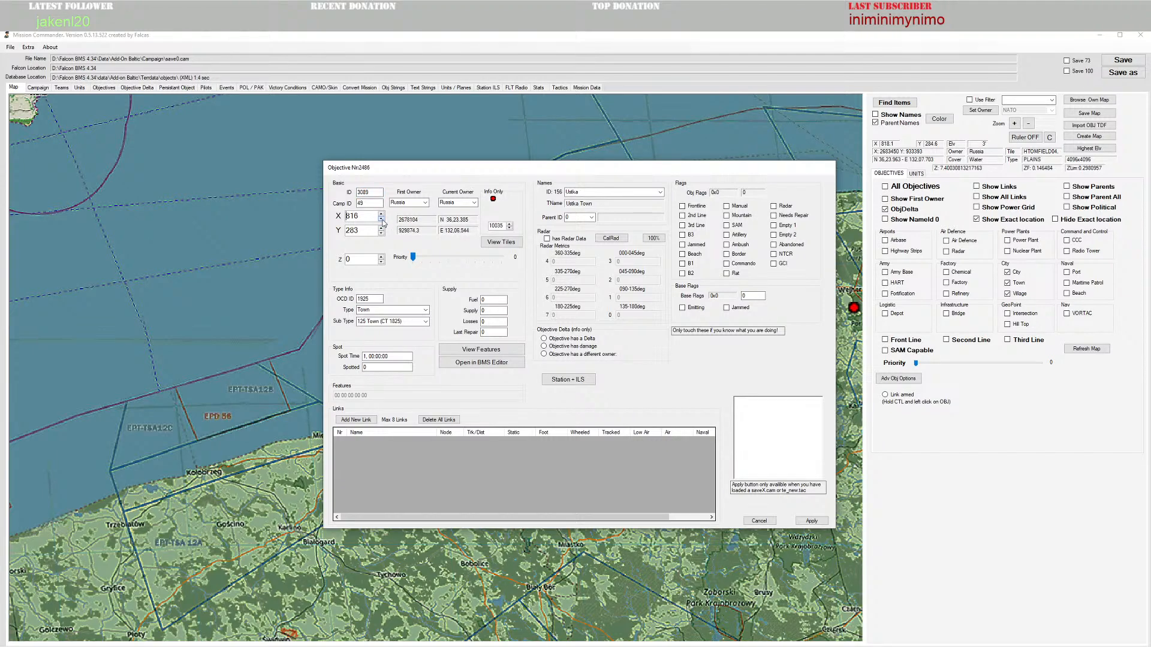
click(426, 310)
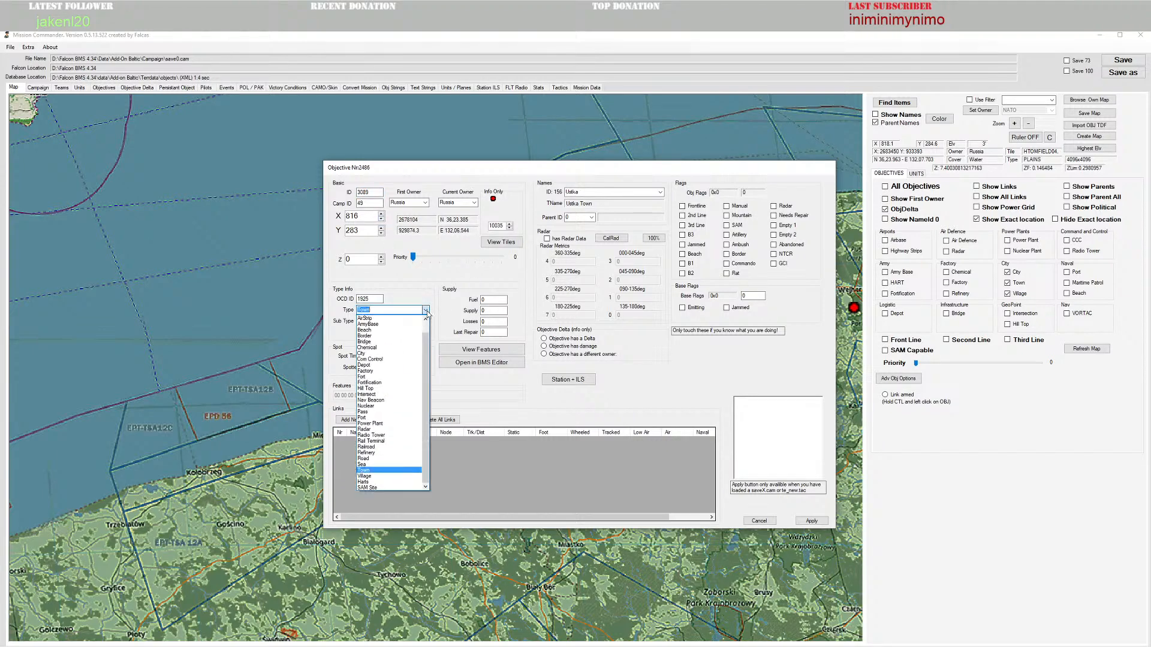
click(370, 476)
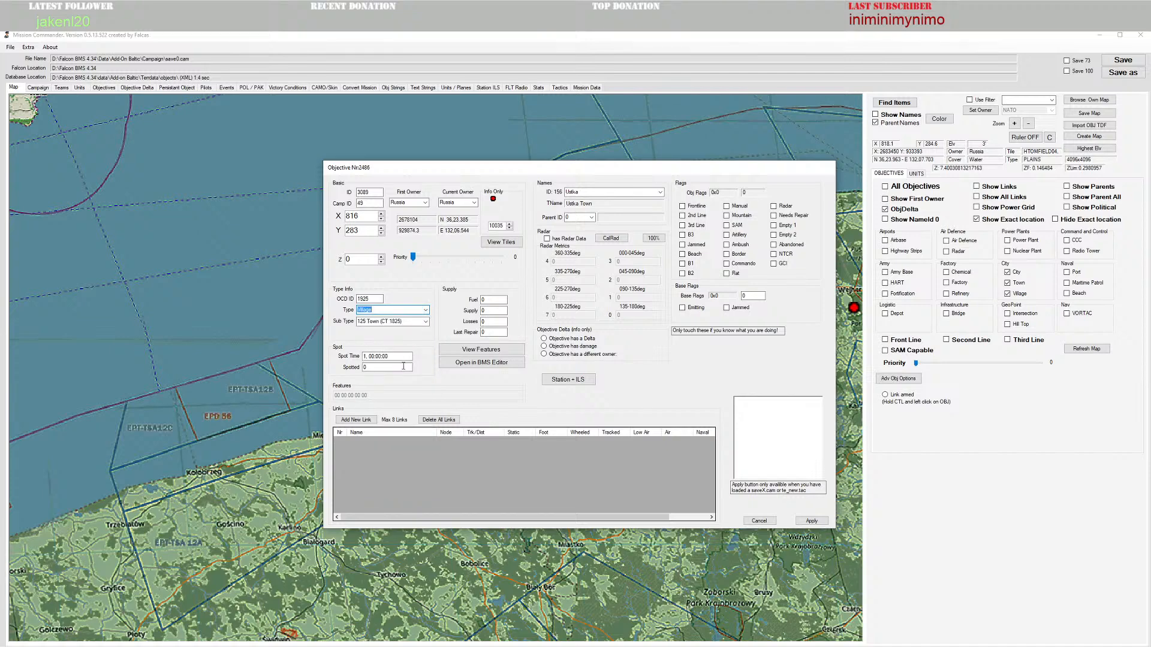
click(425, 322)
click(396, 331)
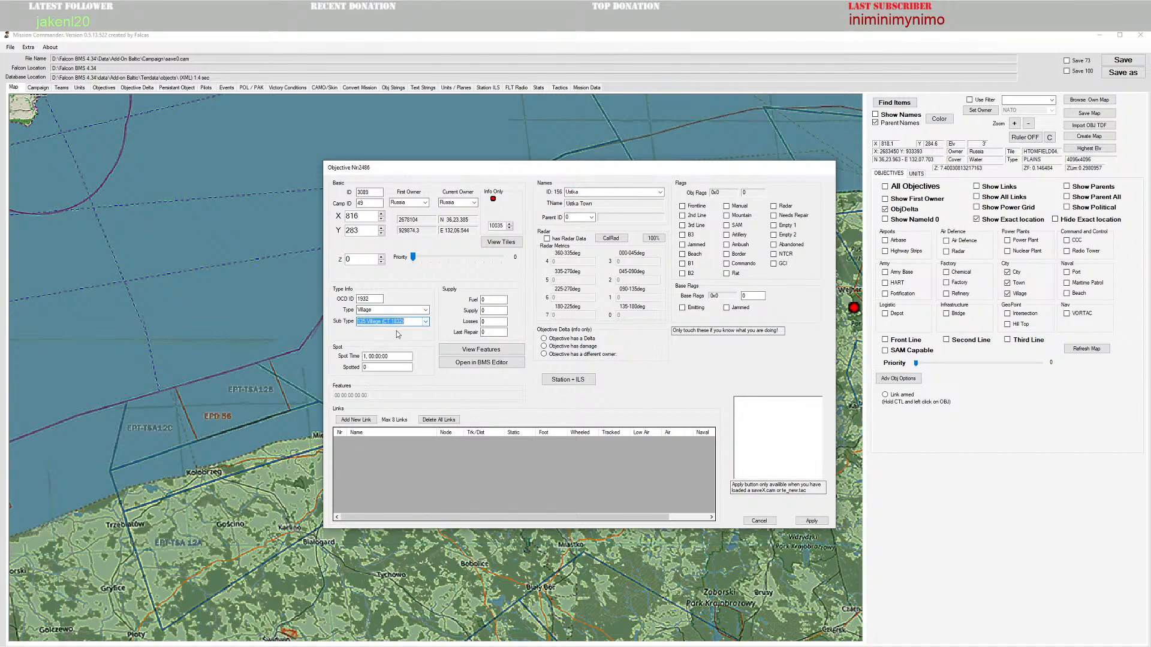
click(813, 521)
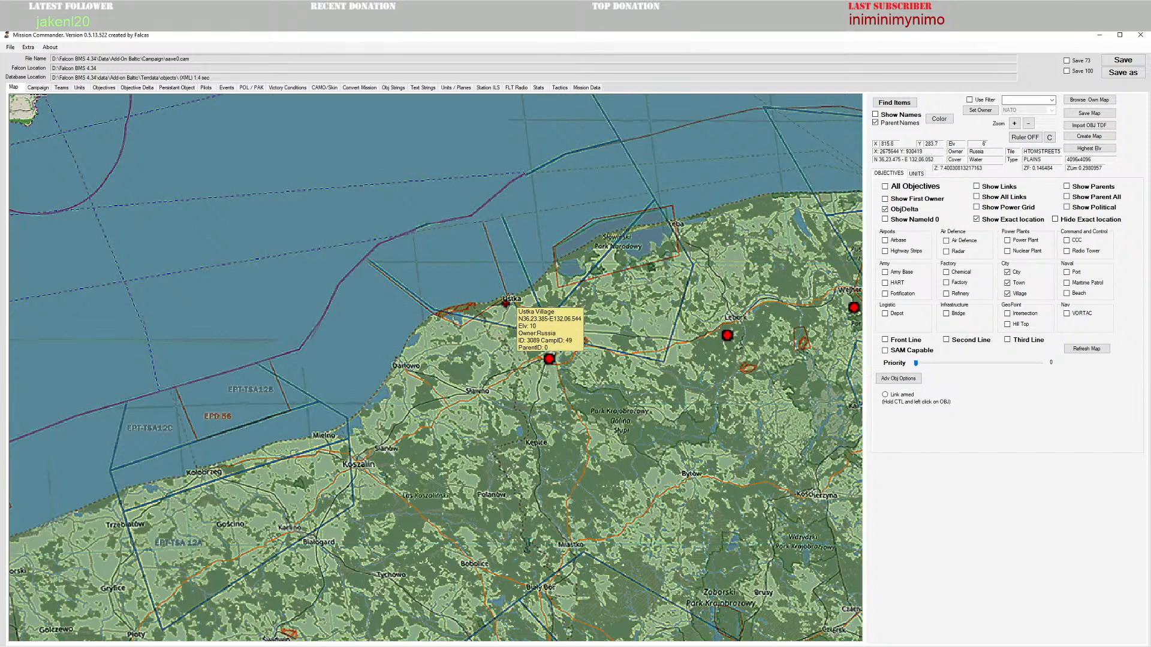
Step: View the Ustka village's features over the terrain tiles to check its new position, and close the view
right_click(507, 312)
click(503, 277)
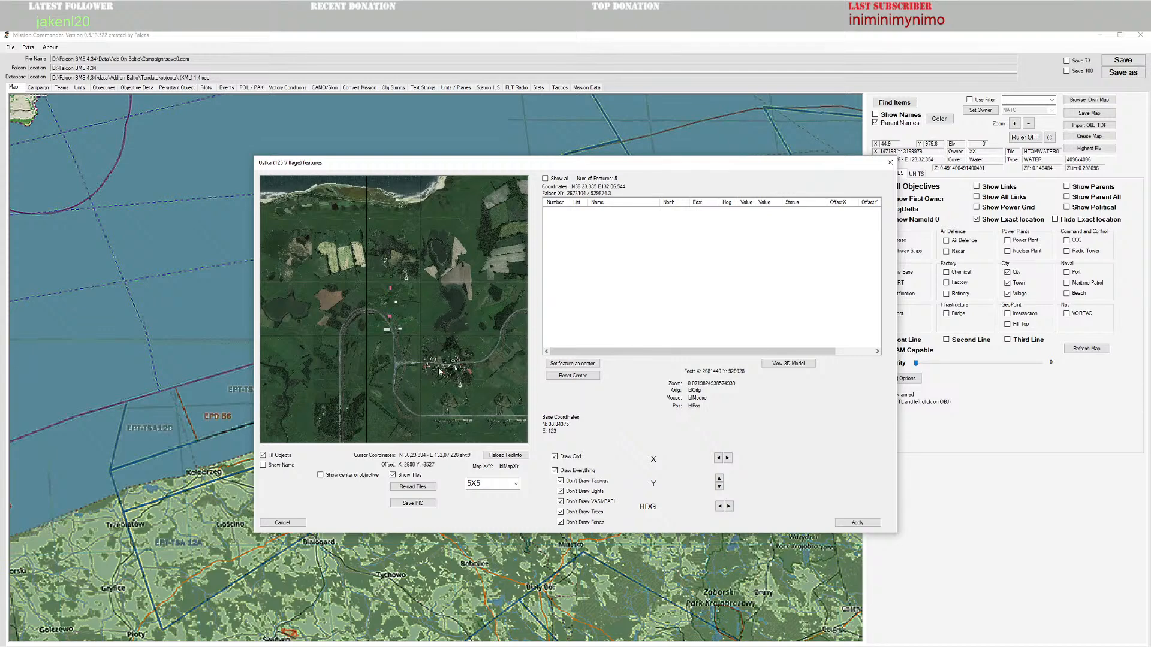
click(857, 522)
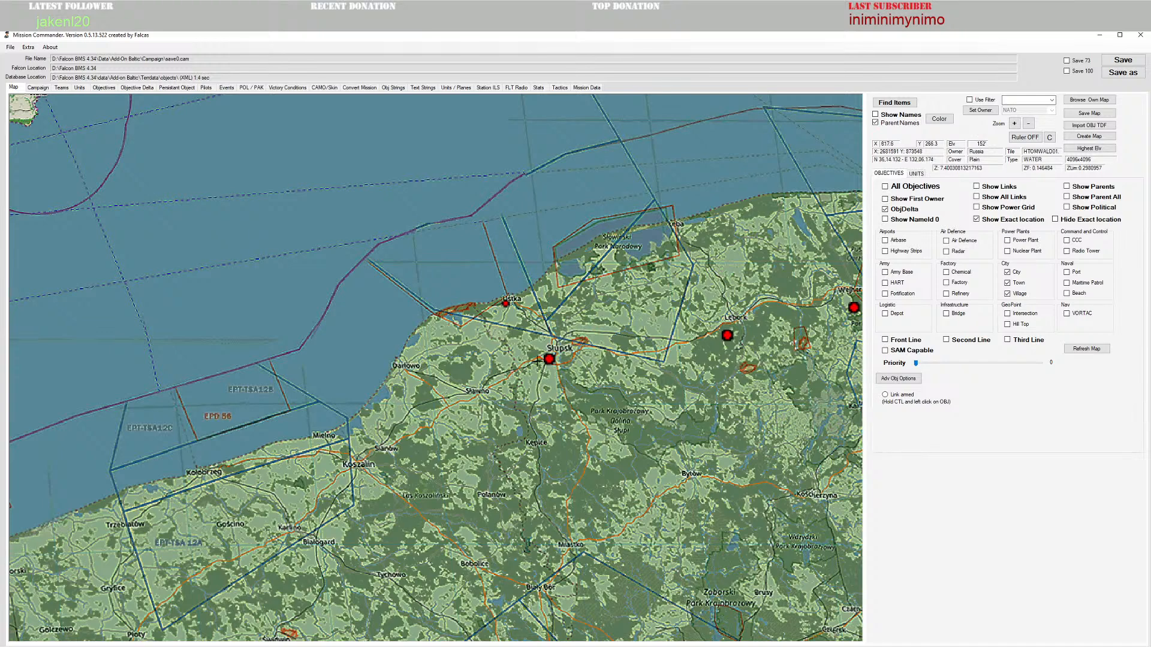
Step: Shift the Ustka village objective slightly southeast to sit further inland, and apply the new position
right_click(507, 305)
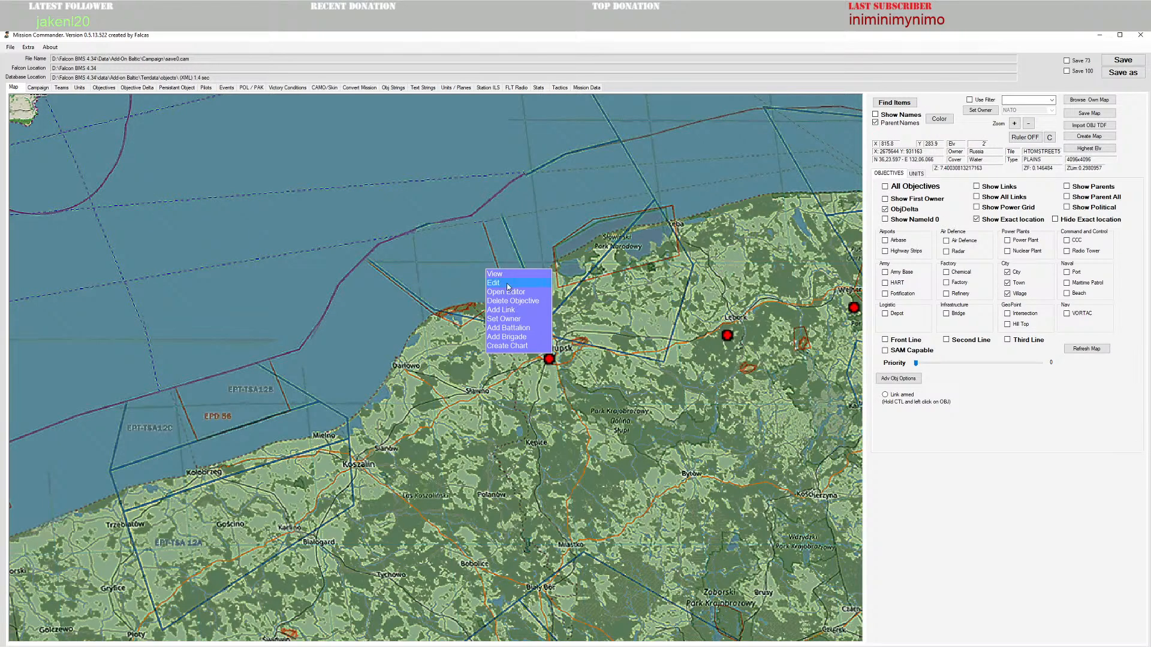
click(507, 287)
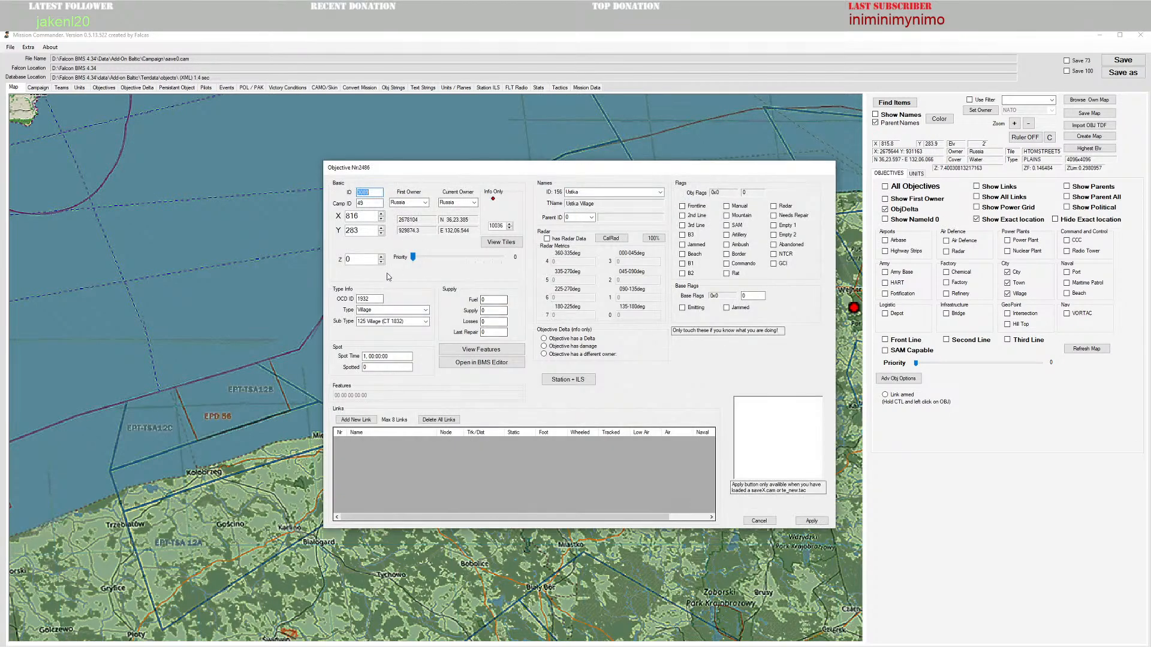
click(381, 216)
click(812, 520)
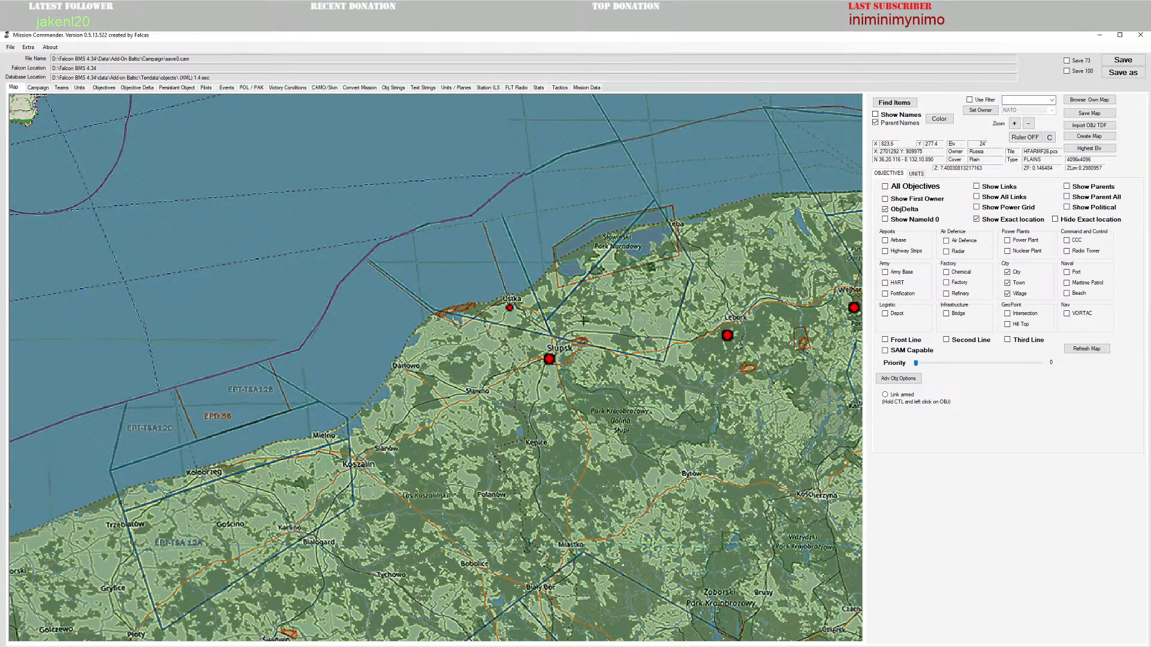
Step: Examine the coastal map between Ustka, Lębork, Wejherowo and Gdańsk for towns without objectives
scroll(582, 321, down, 3)
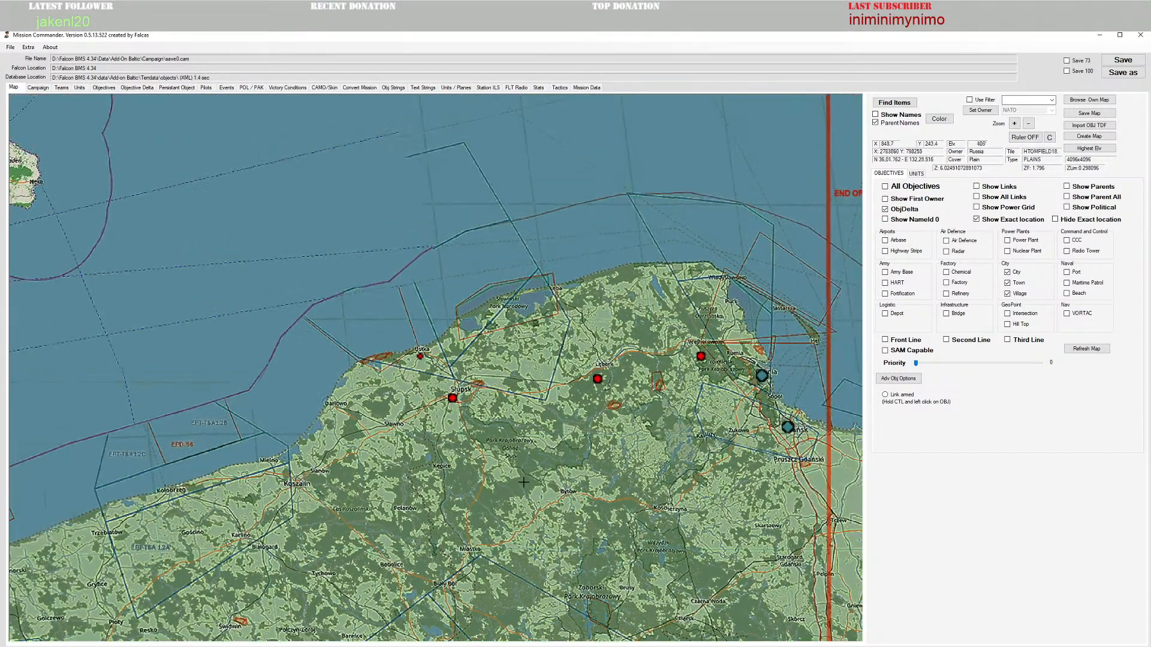
drag(524, 482, 525, 446)
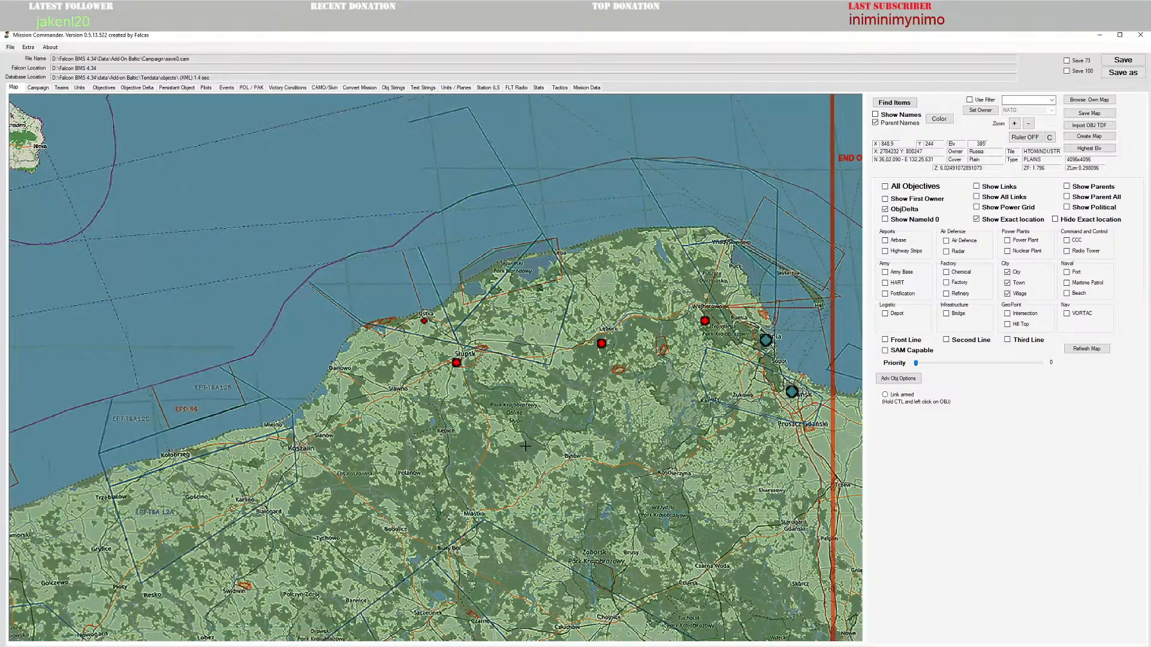
scroll(664, 317, up, 3)
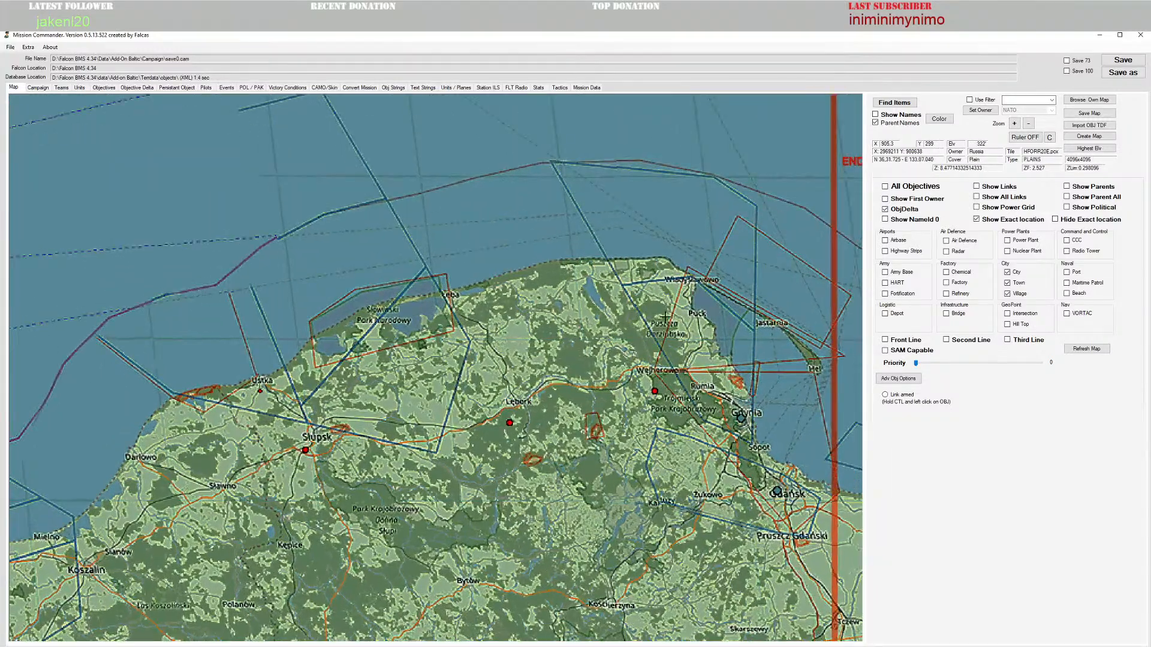
scroll(665, 317, up, 3)
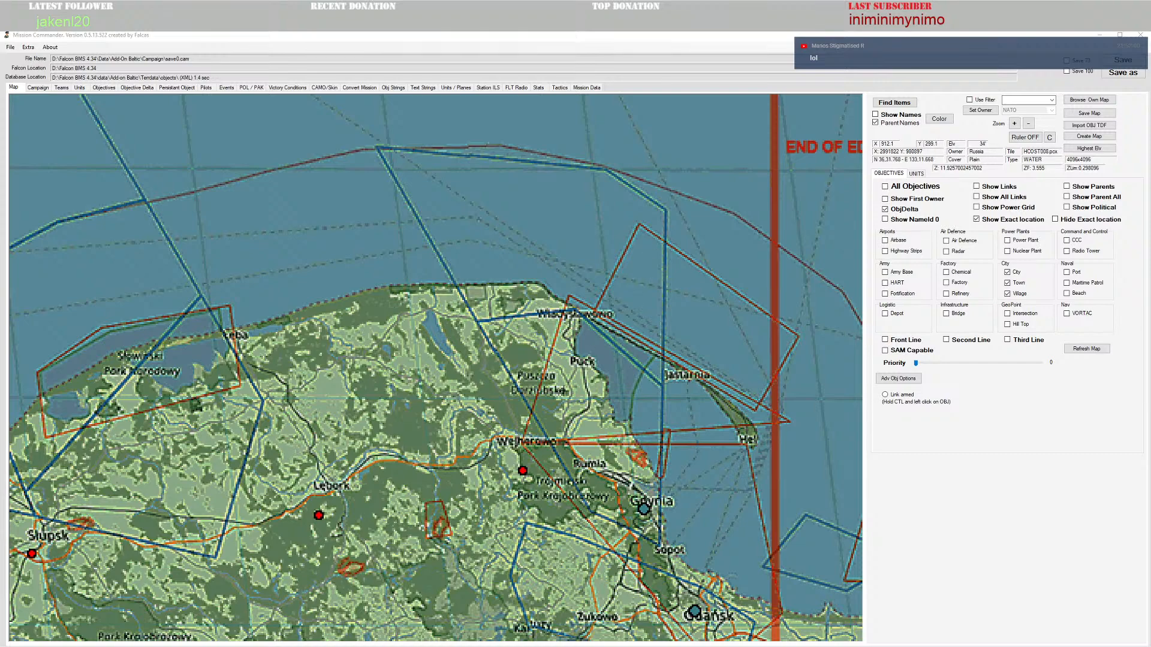
scroll(590, 337, up, 3)
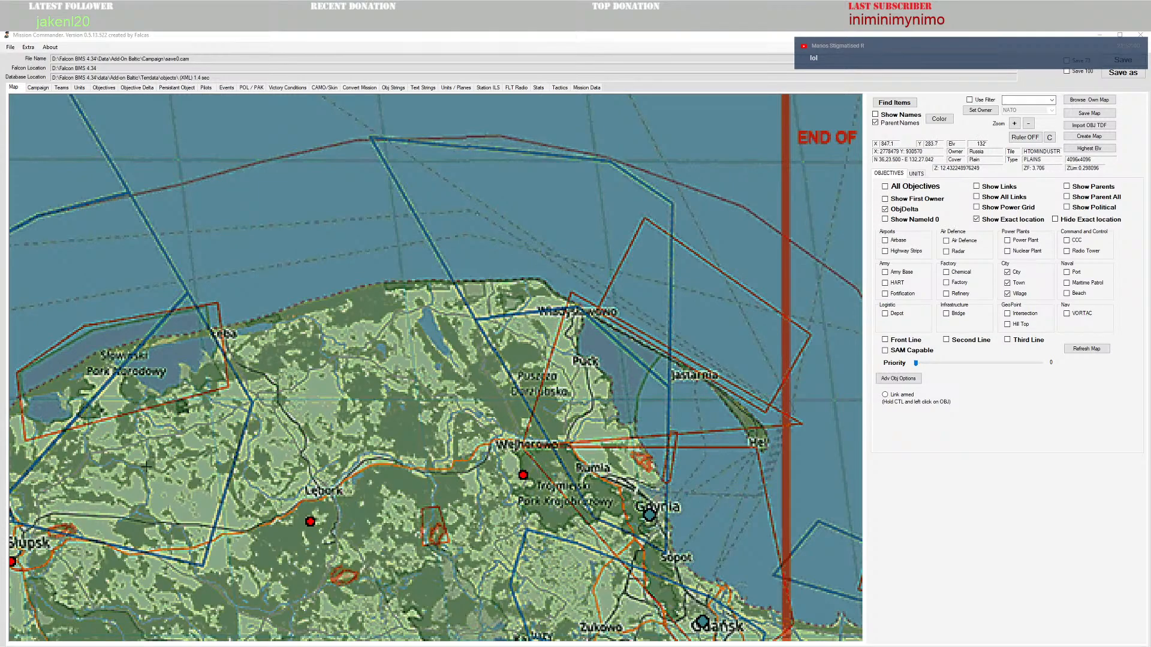
drag(147, 465, 574, 256)
scroll(489, 343, down, 5)
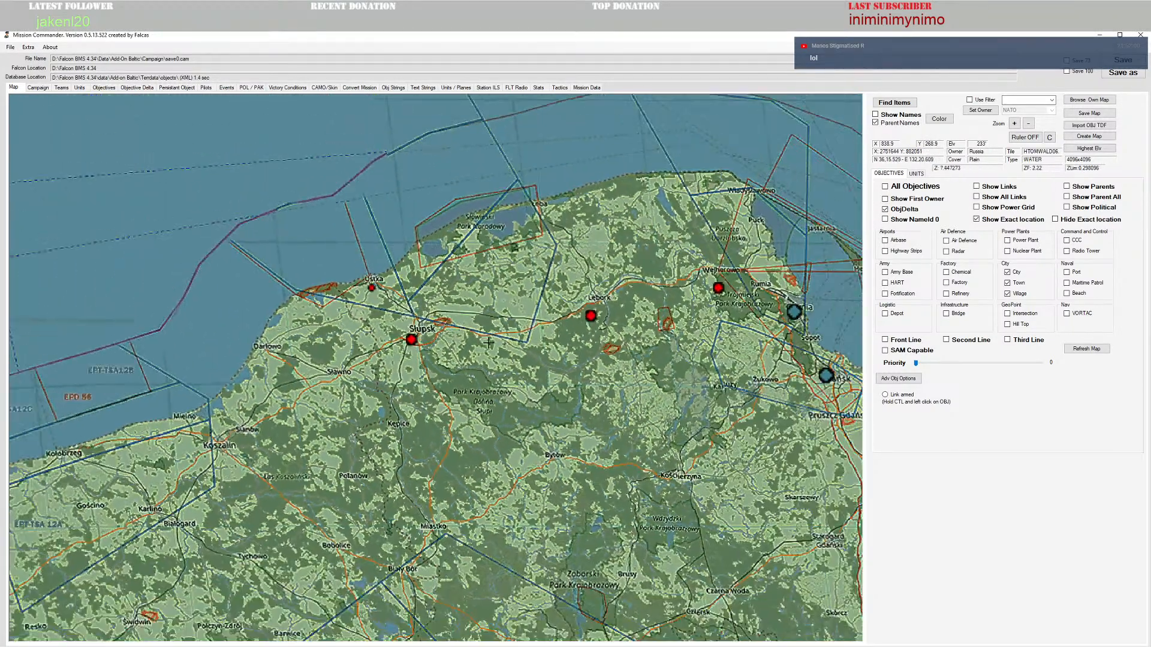
Step: Add a new objective on the map just east of Koszalin
scroll(489, 343, down, 1)
drag(393, 417, 502, 357)
drag(401, 391, 455, 372)
scroll(396, 416, up, 1)
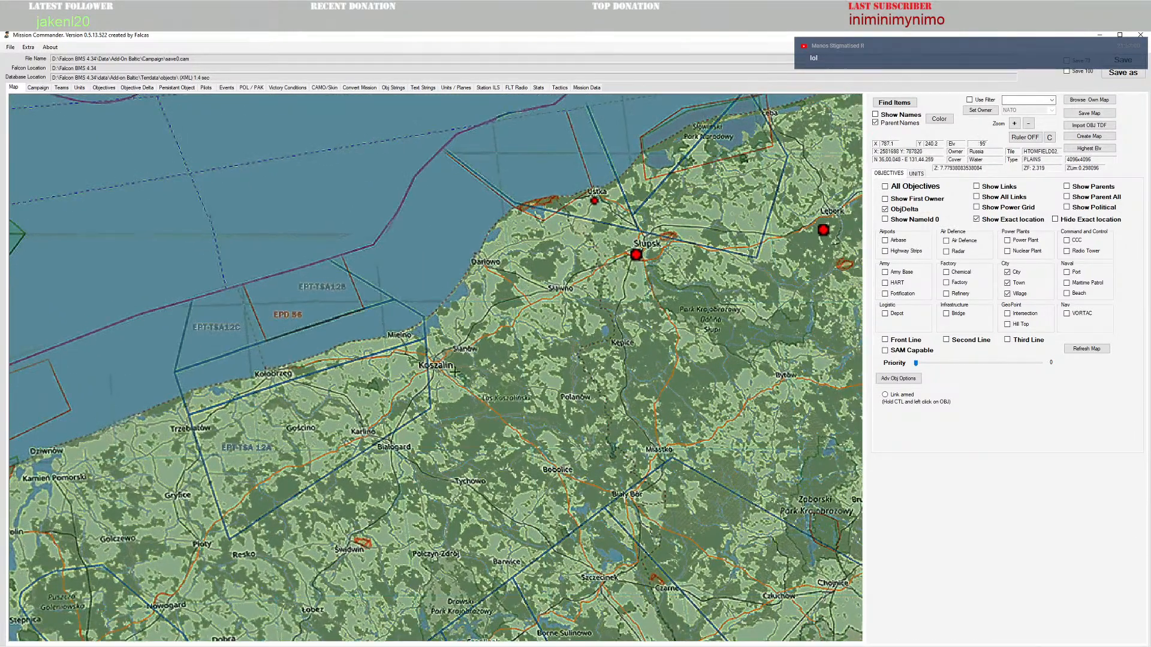
right_click(438, 372)
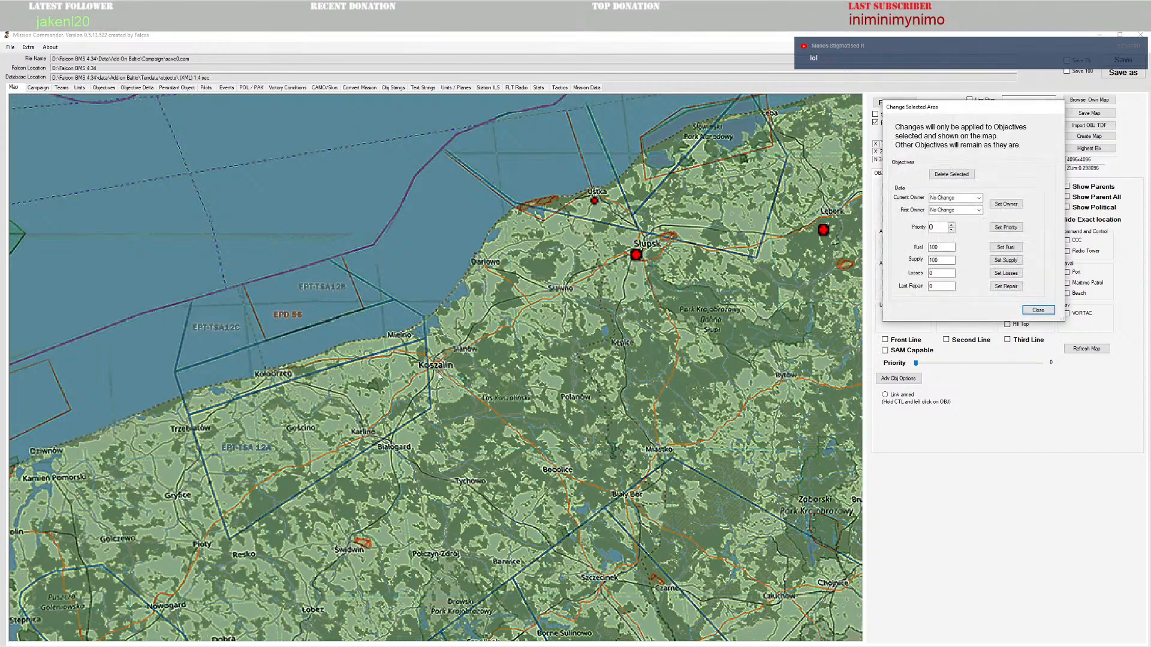
click(1039, 310)
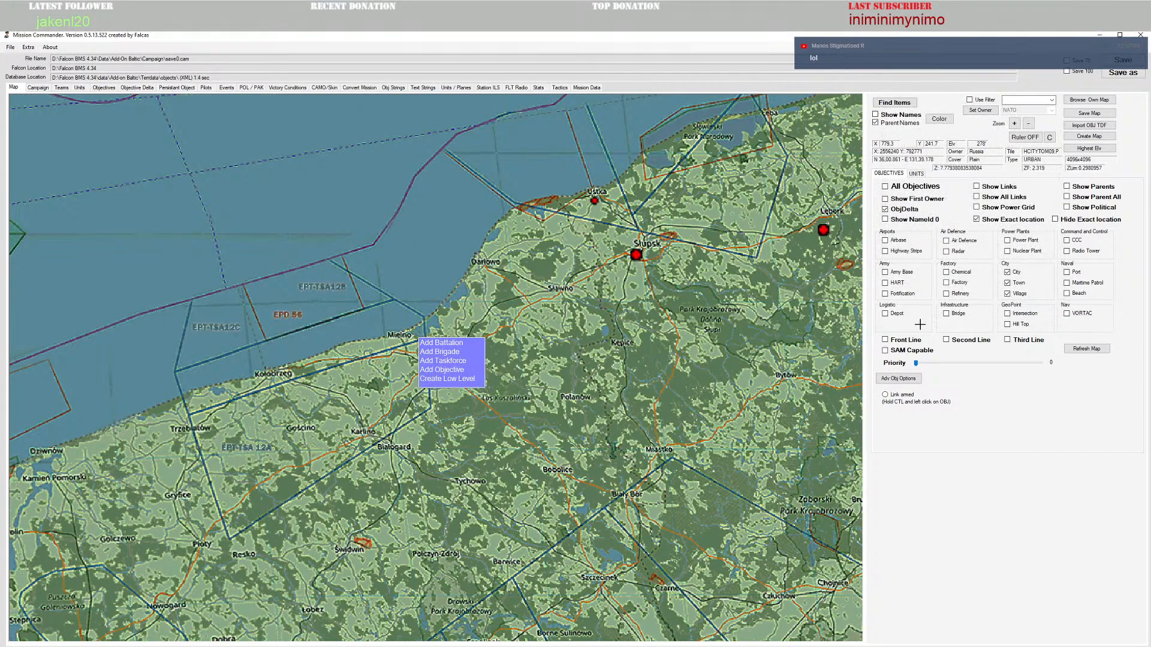
click(442, 370)
click(530, 358)
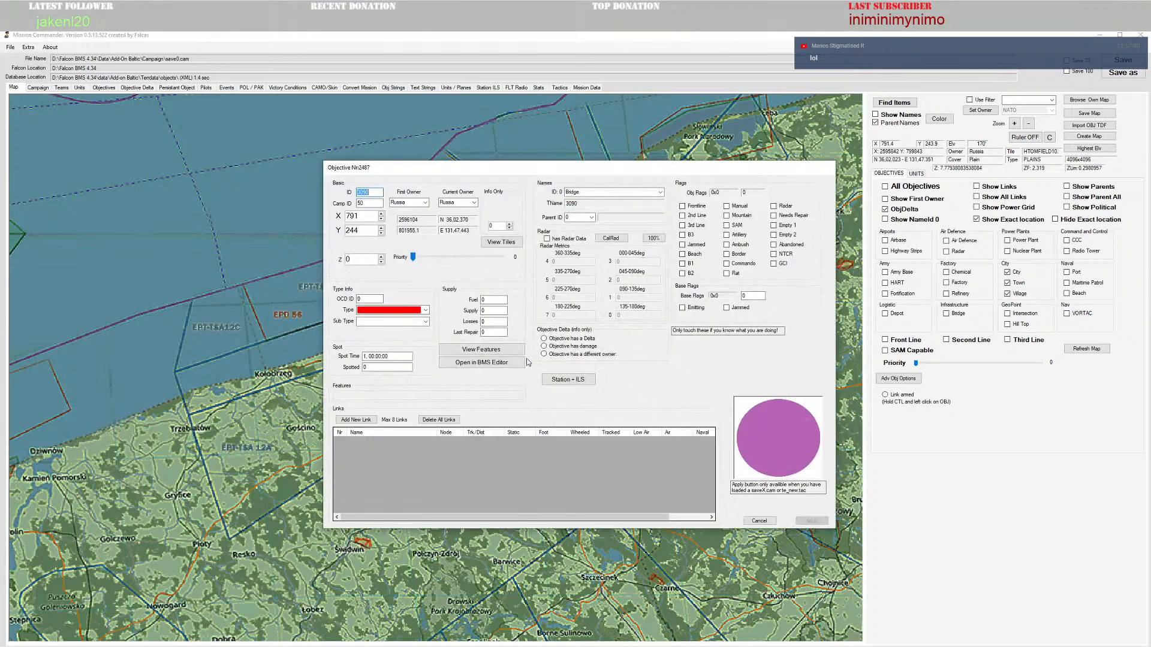
Step: Name the new objective Koszalin by choosing it from the existing objective names
click(625, 196)
text(kos)
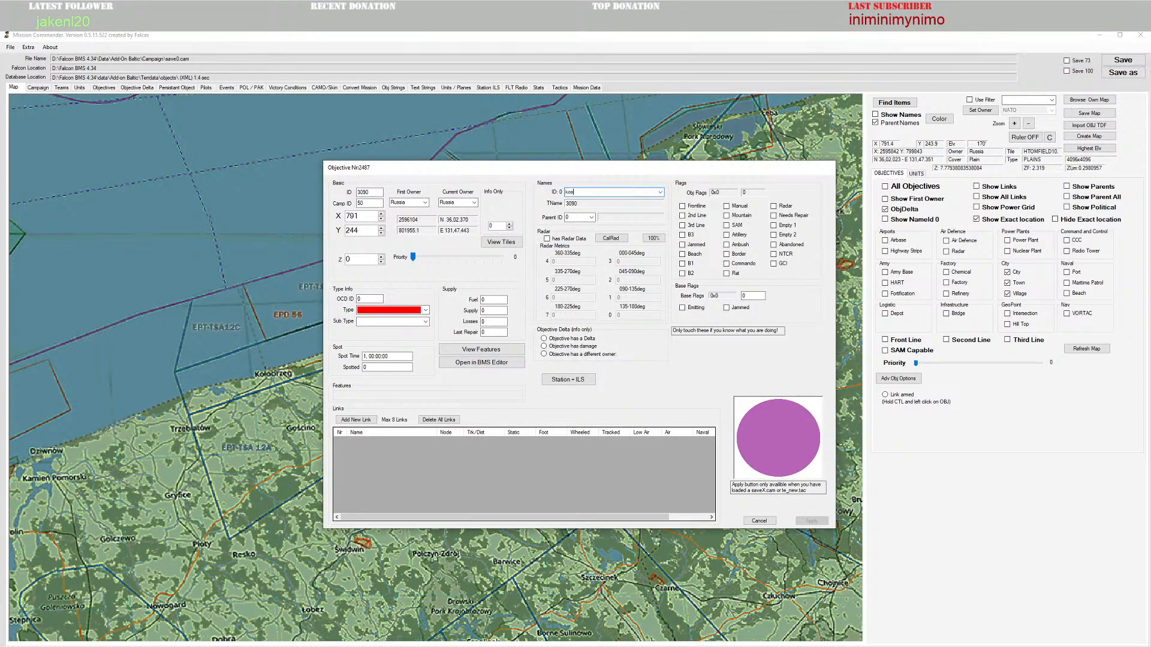
click(660, 192)
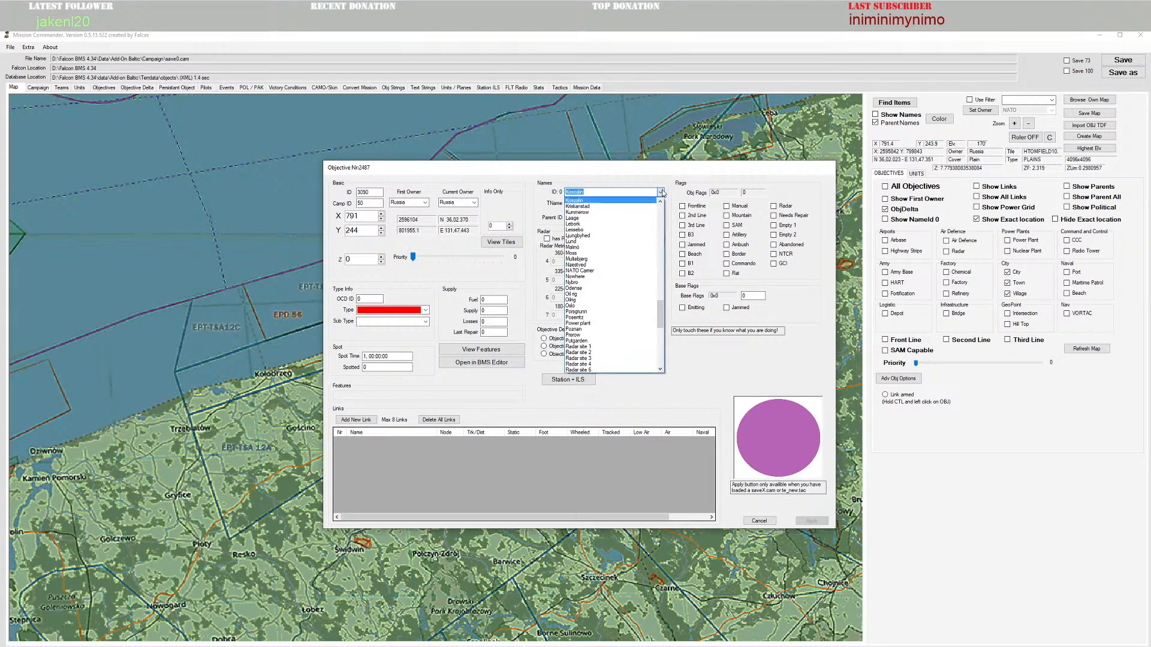
click(588, 201)
Step: Set the Koszalin objective's type to Town with the 125 Town sub type and apply it
click(425, 309)
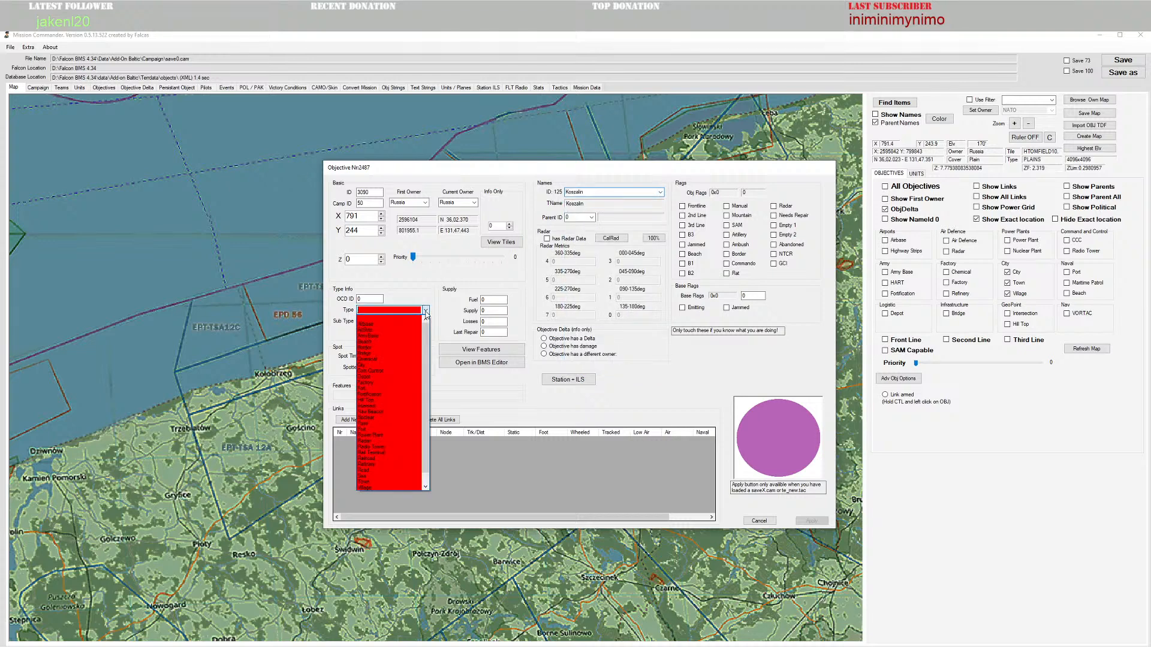
click(366, 482)
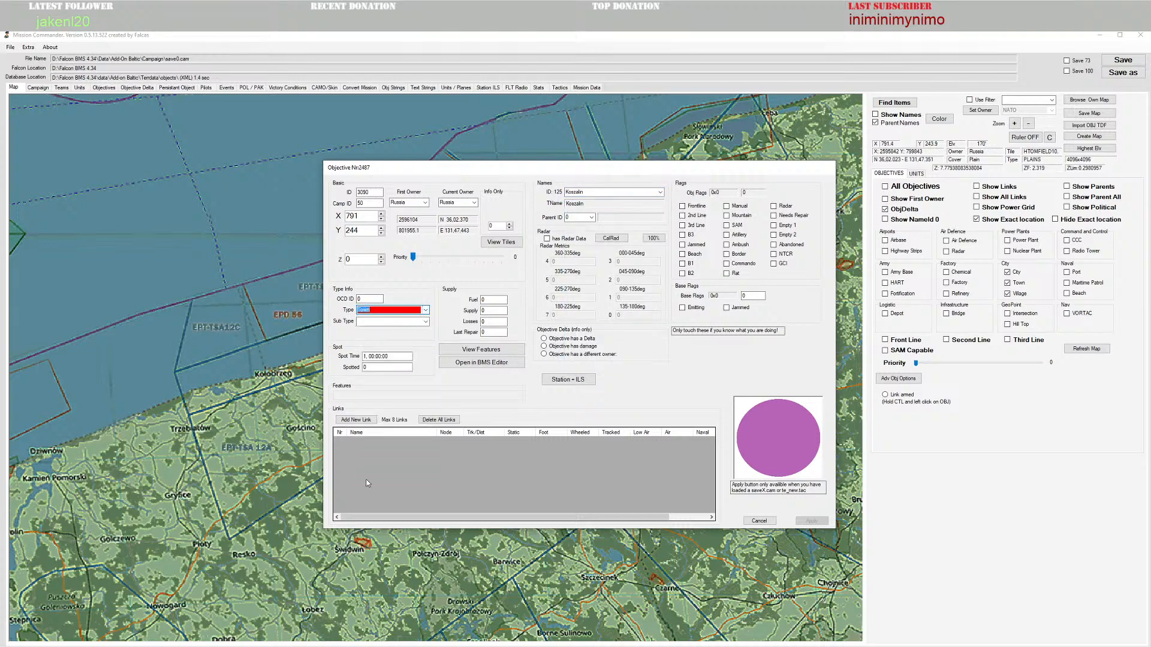
click(425, 325)
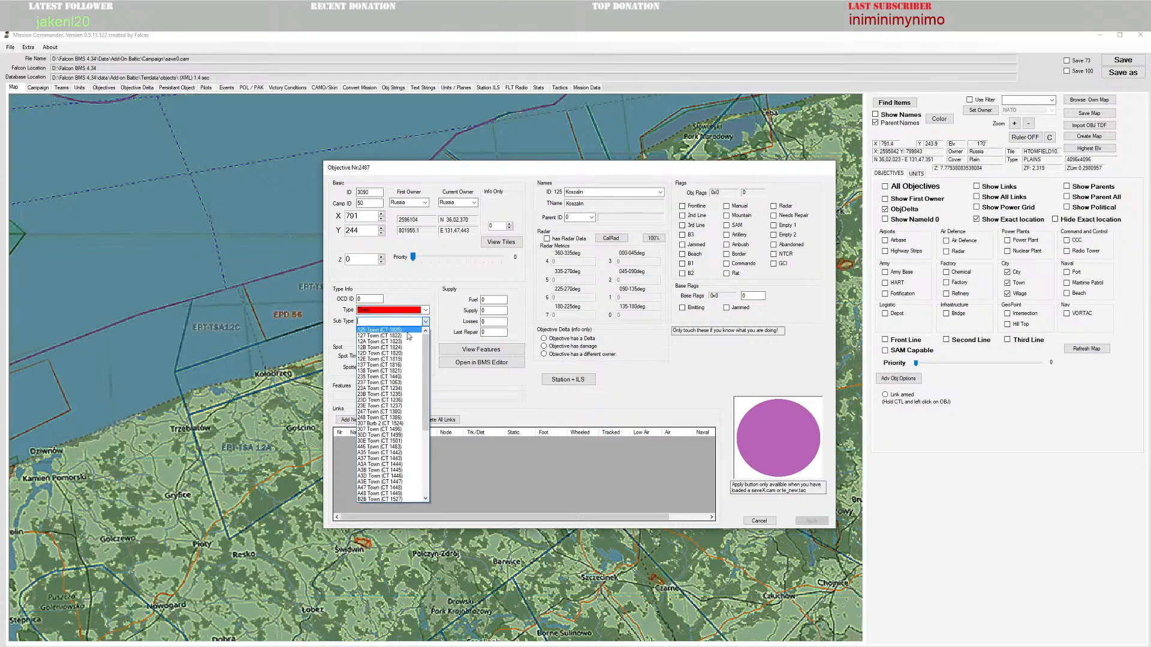
click(409, 336)
click(812, 521)
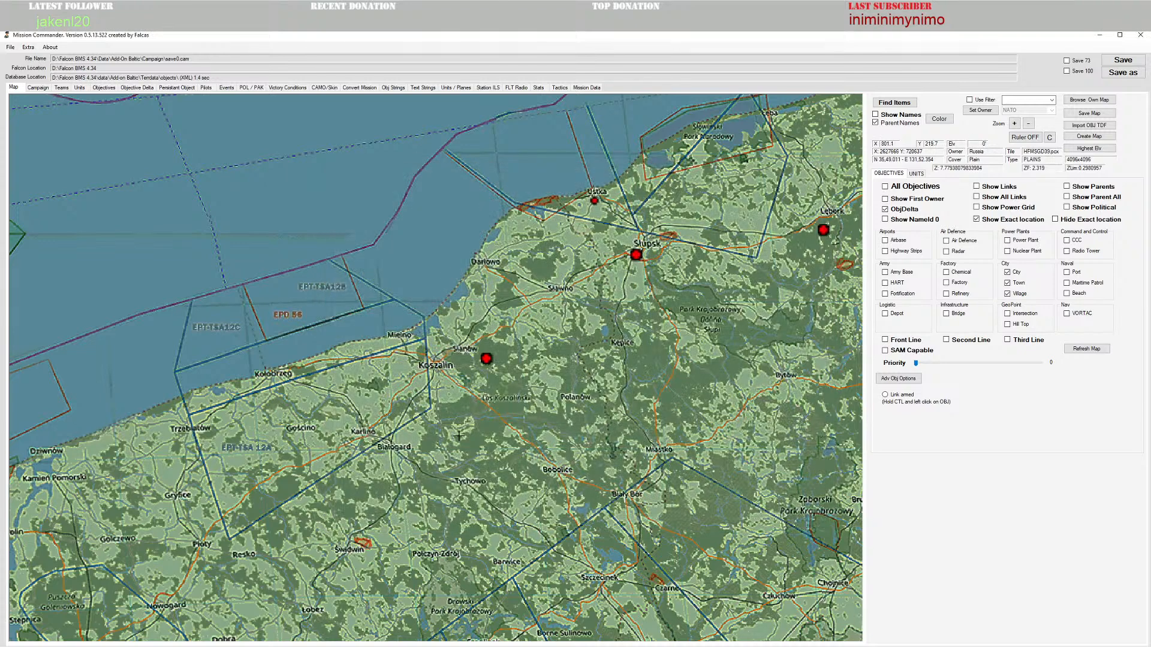
Step: Move the Koszalin town objective west by lowering its X coordinate, bringing it next to its map label, and apply
mouse_move(486, 359)
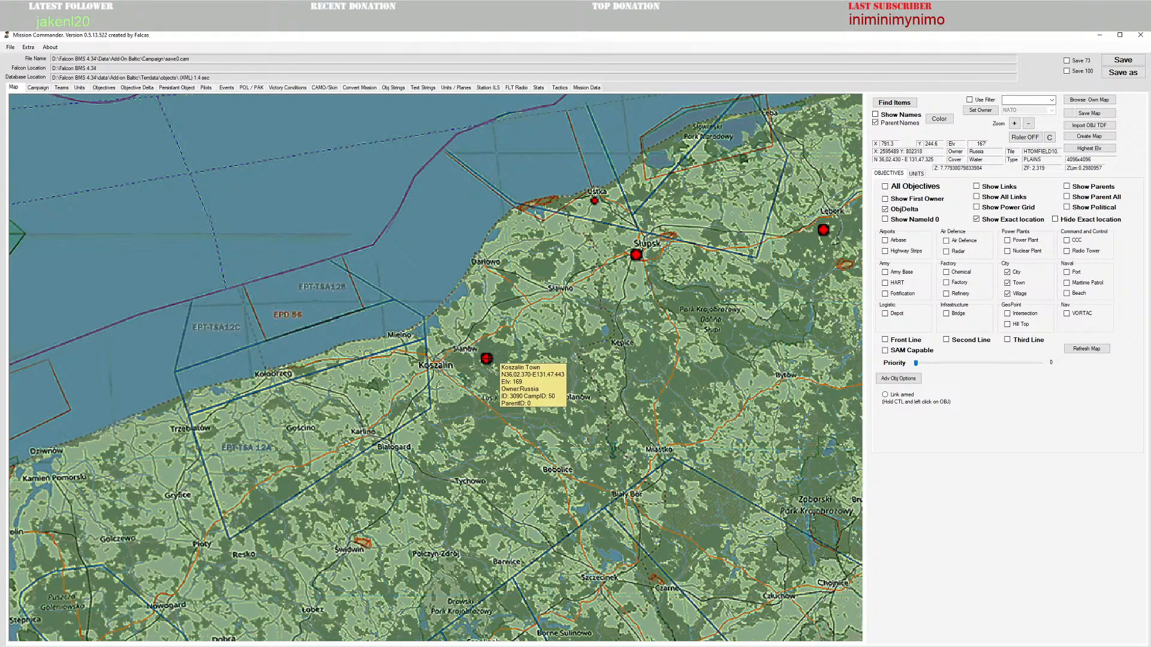
right_click(487, 359)
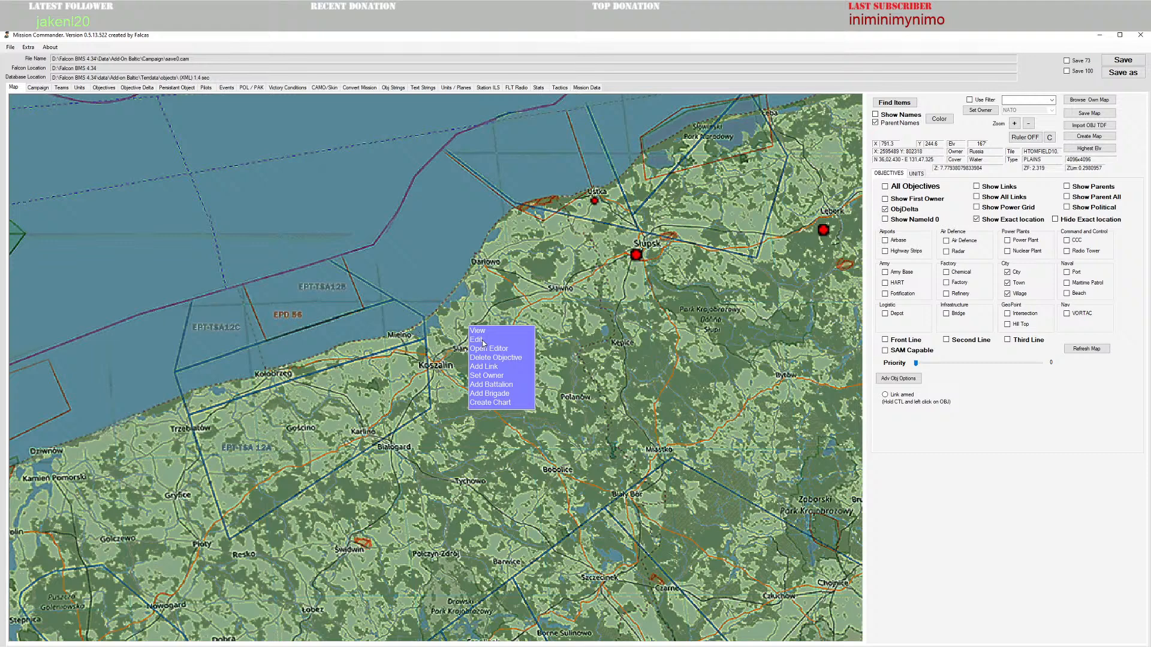
click(483, 340)
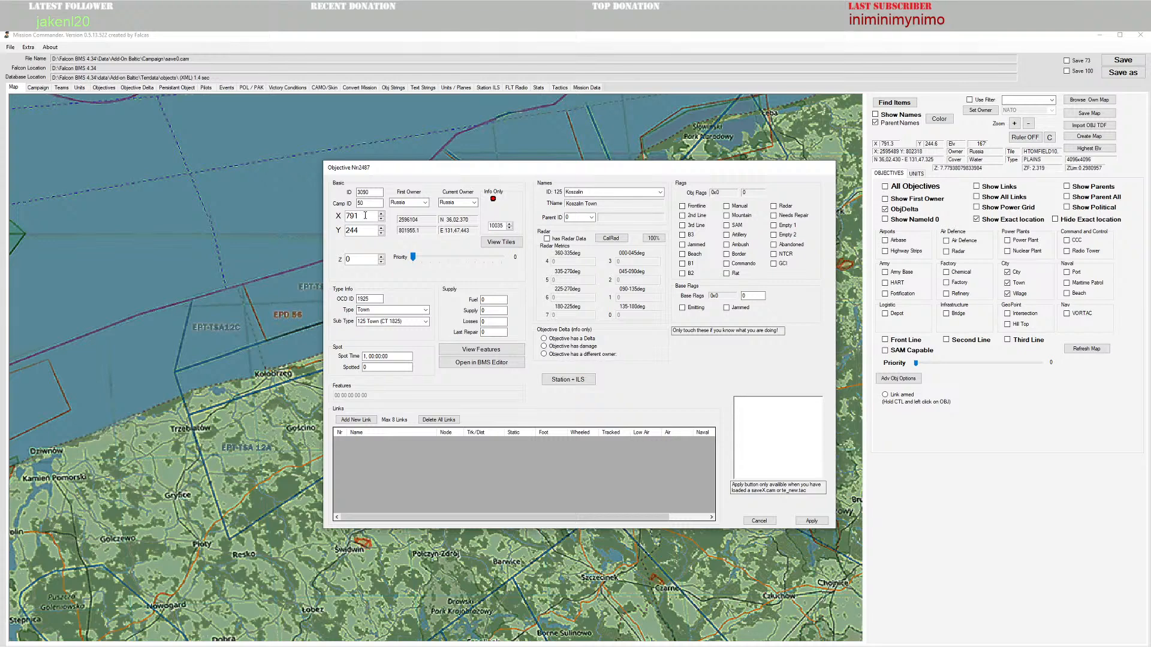
click(382, 218)
click(381, 219)
click(381, 219)
click(812, 520)
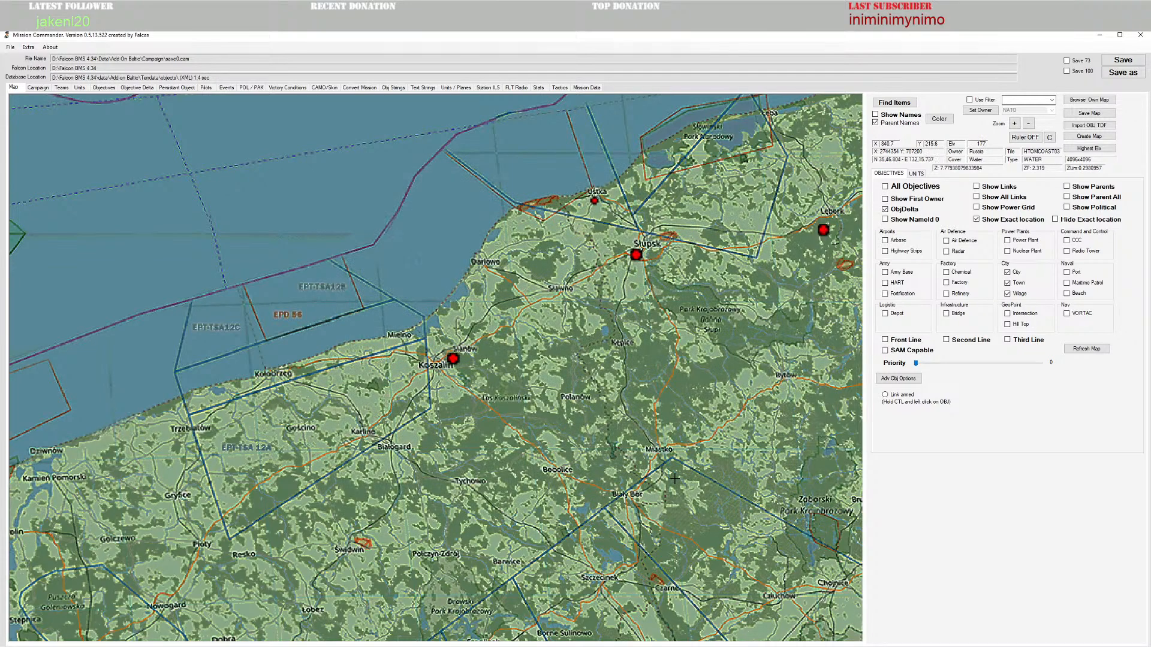
Step: Move the Koszalin town objective to X 778, Y 242 and apply the position
right_click(454, 359)
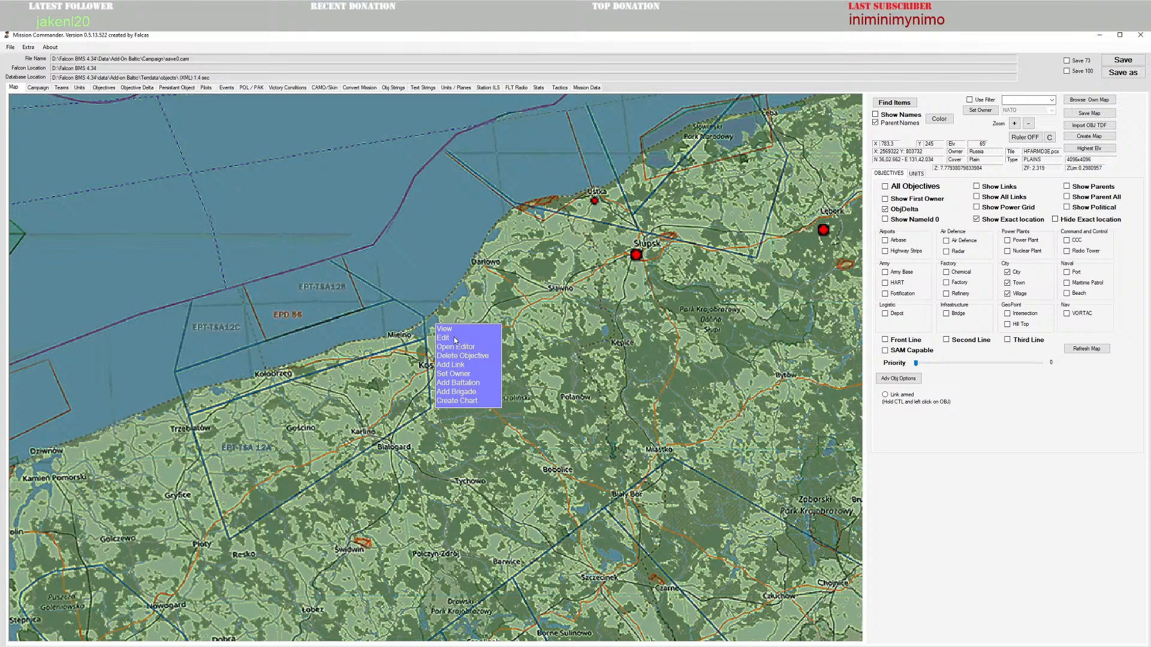
click(455, 339)
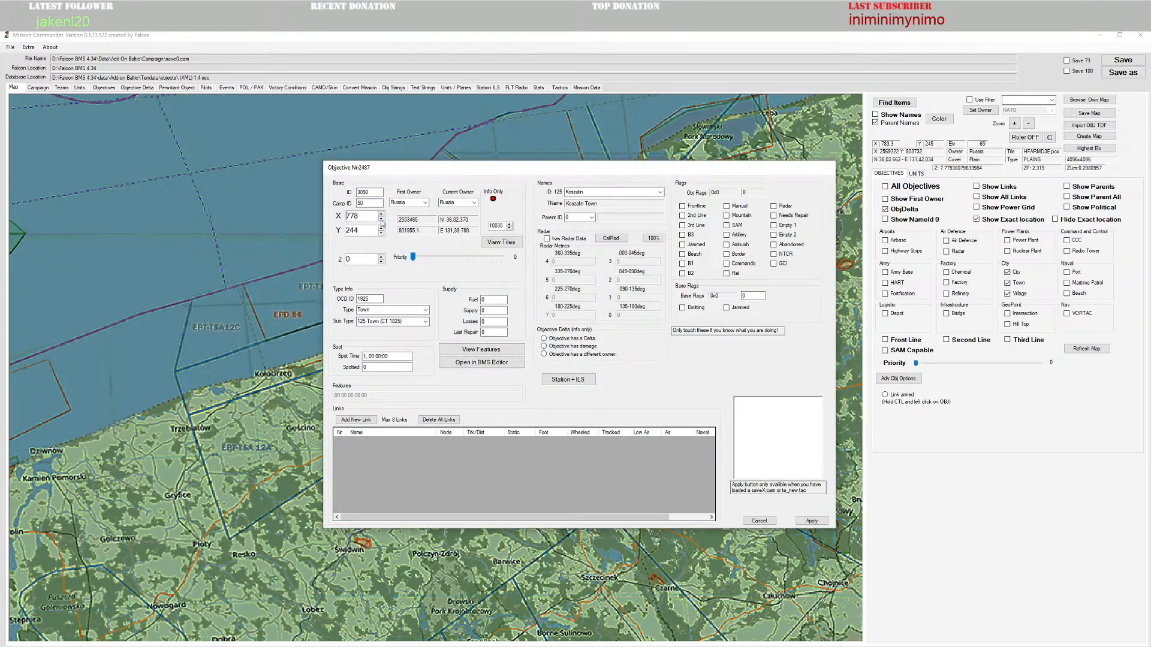
click(812, 521)
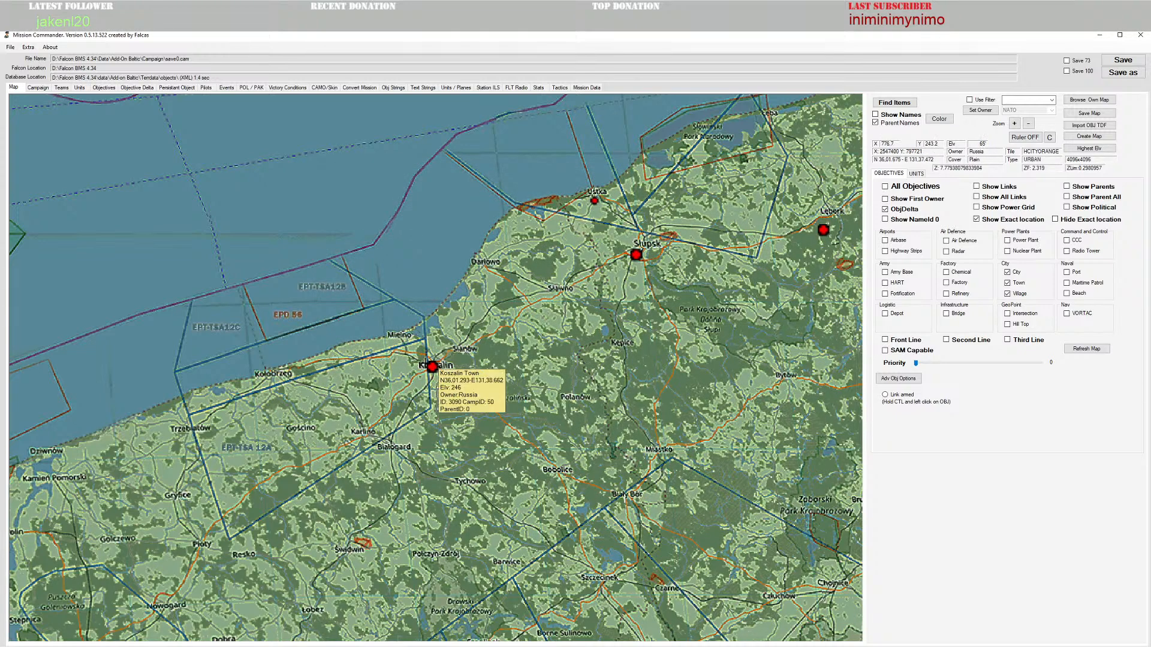
Step: Open the Koszalin objective in the Objective Editor, examine the surrounding city tiles for a more central position, and close the editor
right_click(433, 367)
click(431, 357)
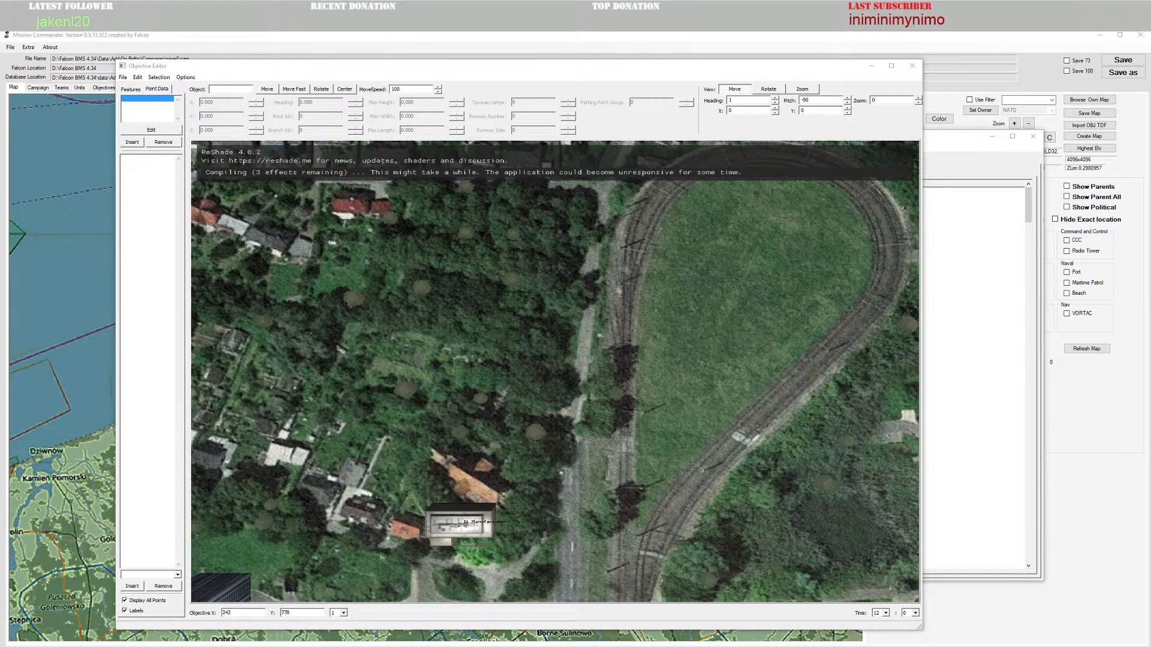
scroll(517, 392, down, 5)
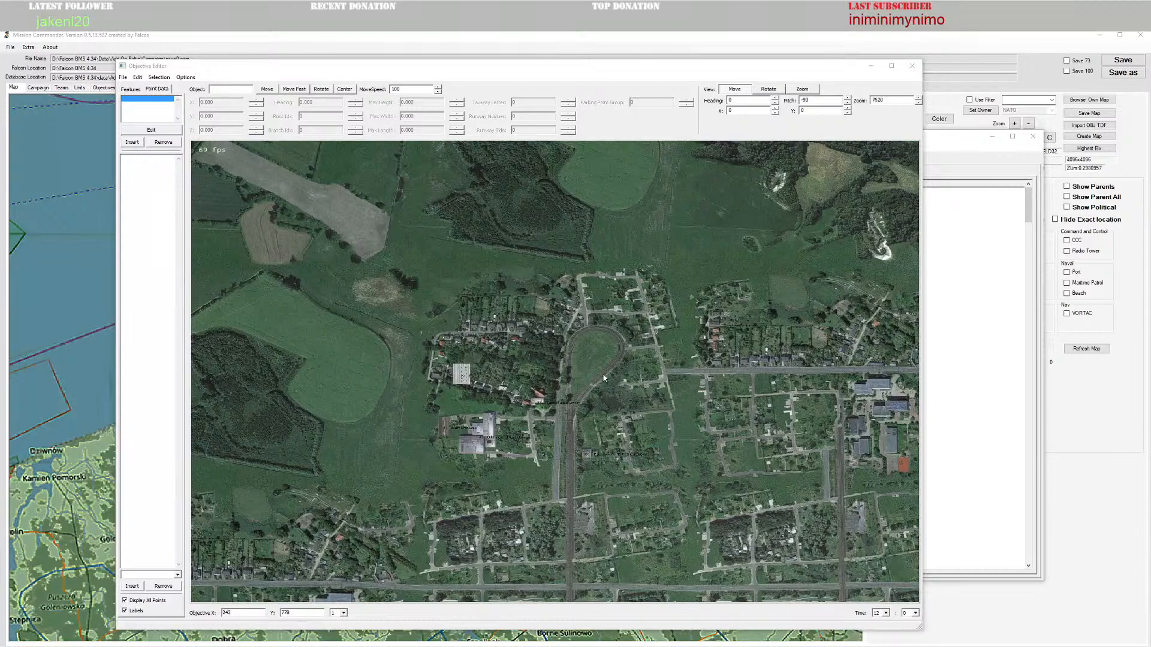
drag(587, 372, 629, 336)
scroll(630, 336, down, 2)
drag(666, 387, 644, 369)
scroll(633, 375, down, 2)
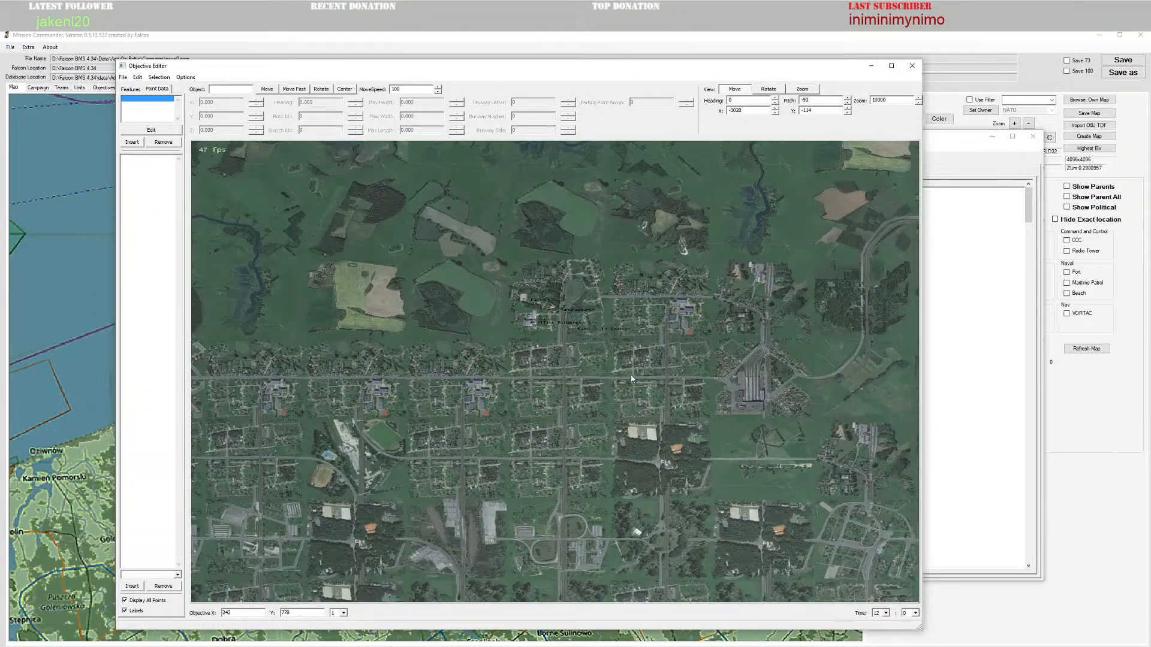
drag(630, 375, 587, 507)
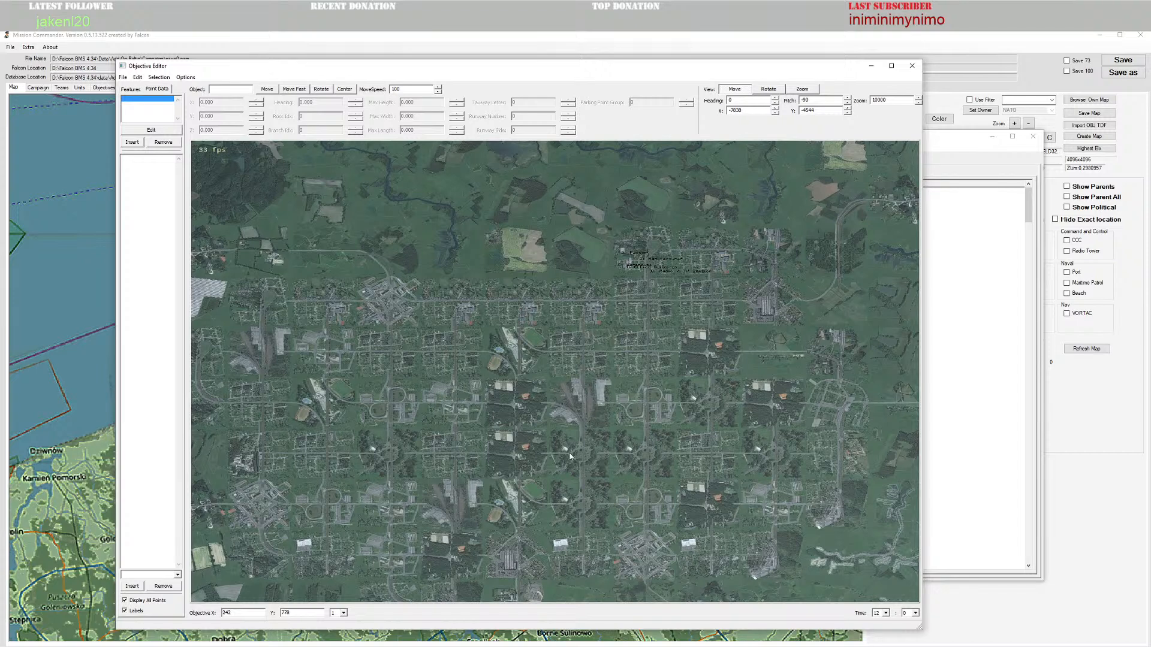
click(912, 65)
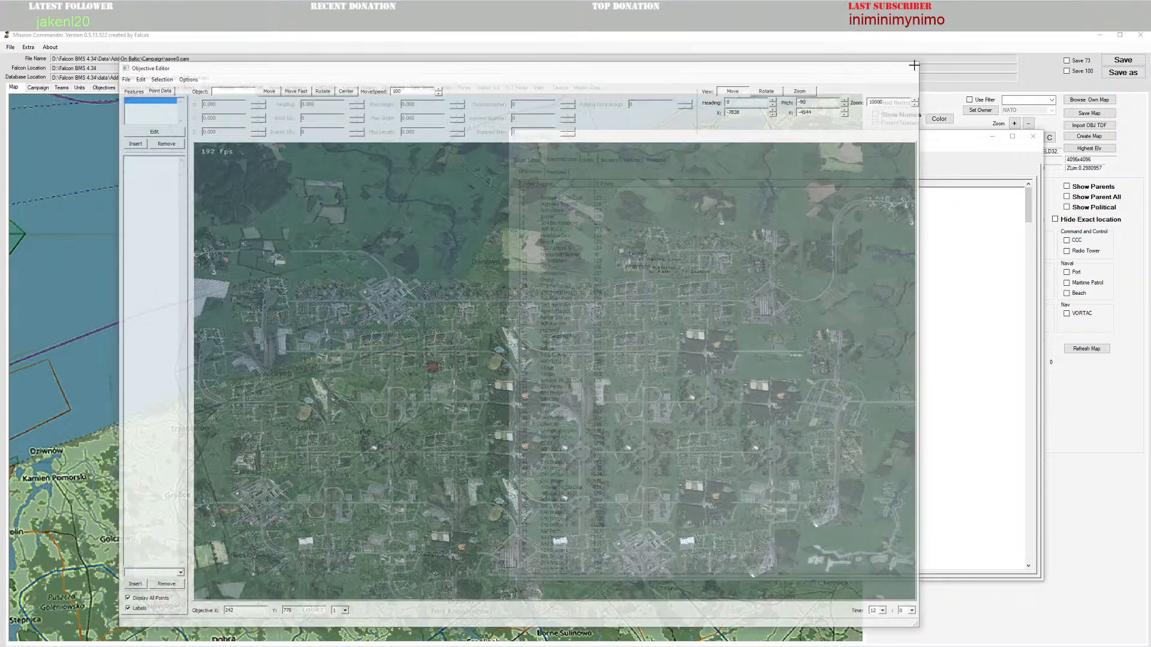
click(1033, 136)
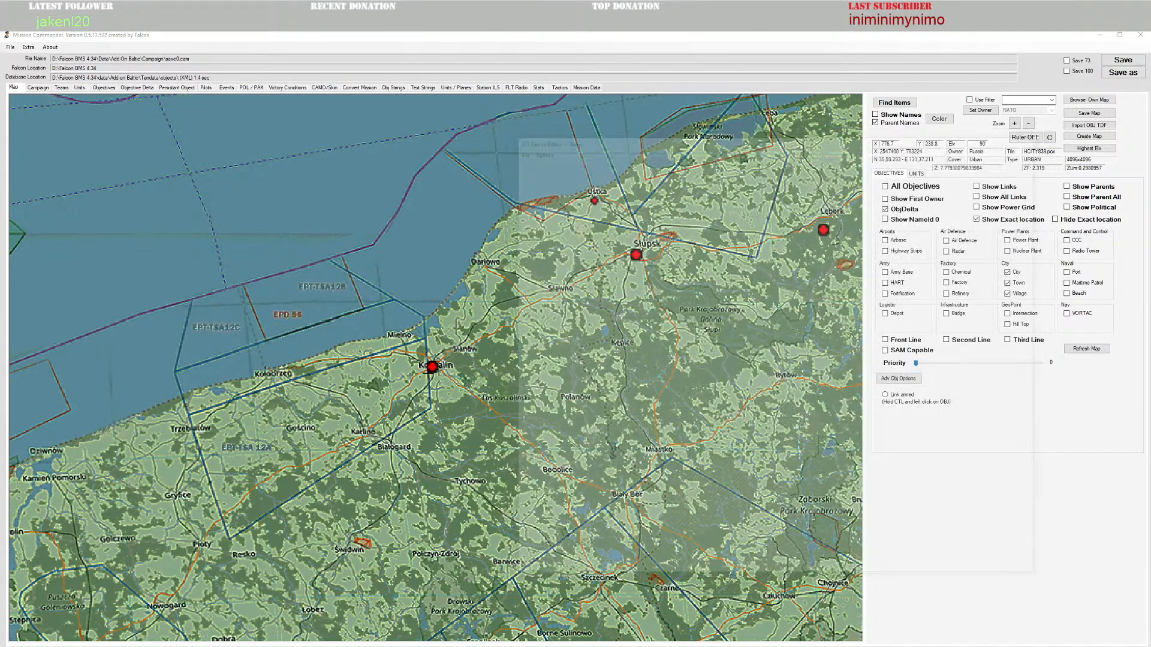
Step: Set the Koszalin objective's type to City with the C00 City (CT 2070) sub type and apply it
mouse_move(433, 369)
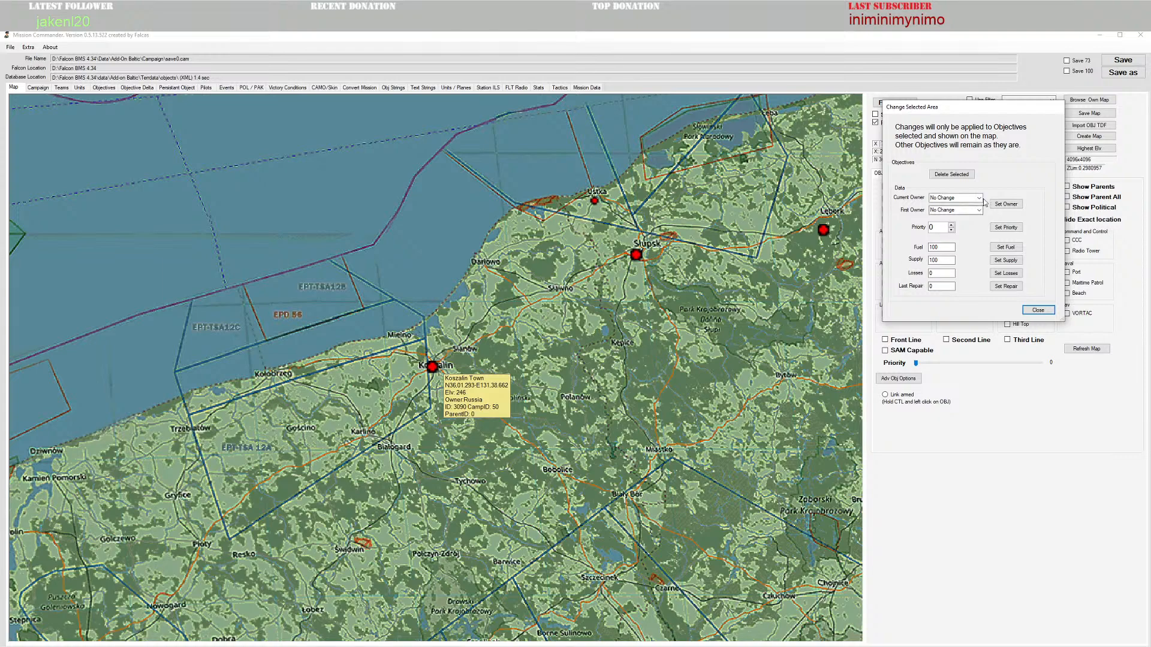
click(1038, 309)
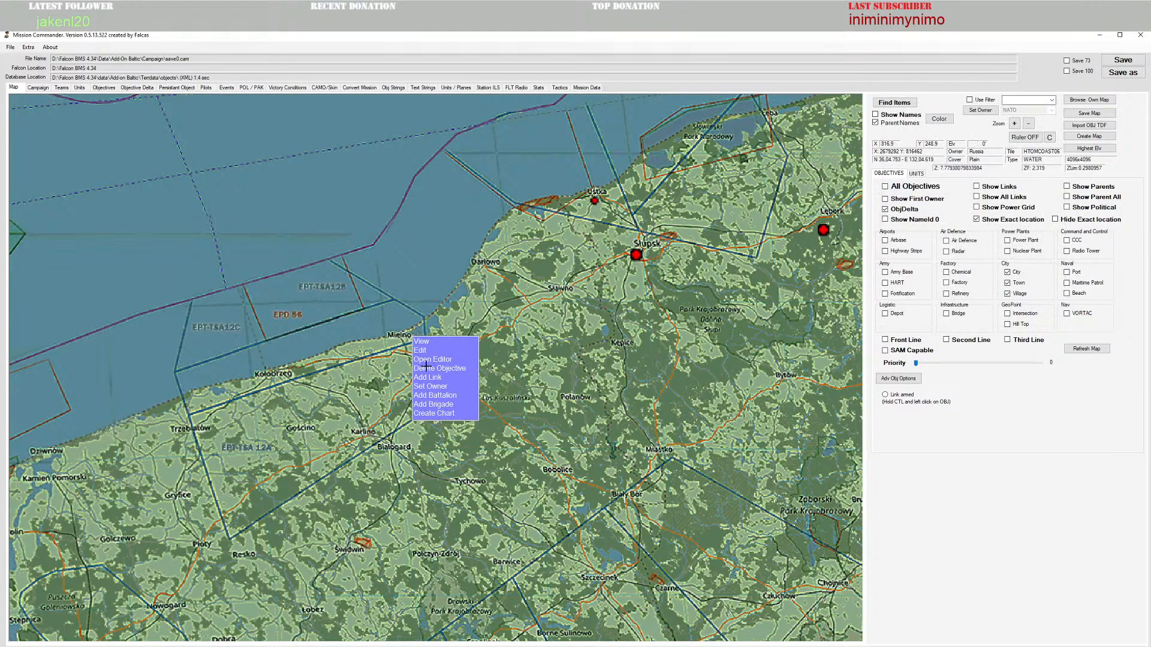
right_click(419, 353)
click(422, 351)
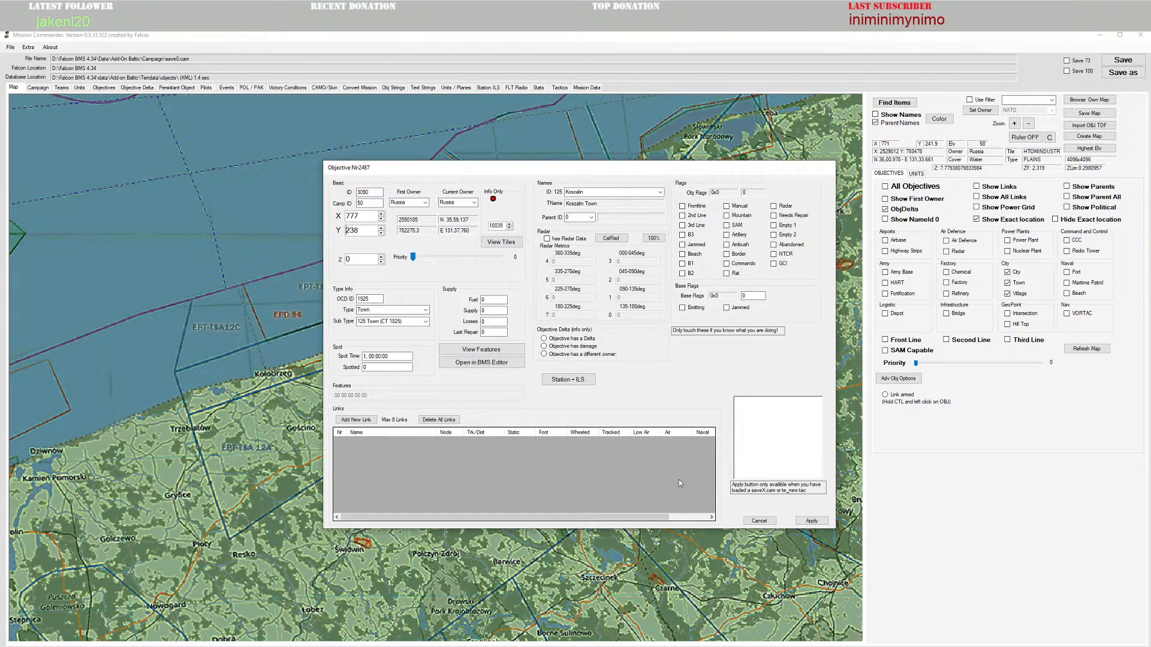
click(426, 310)
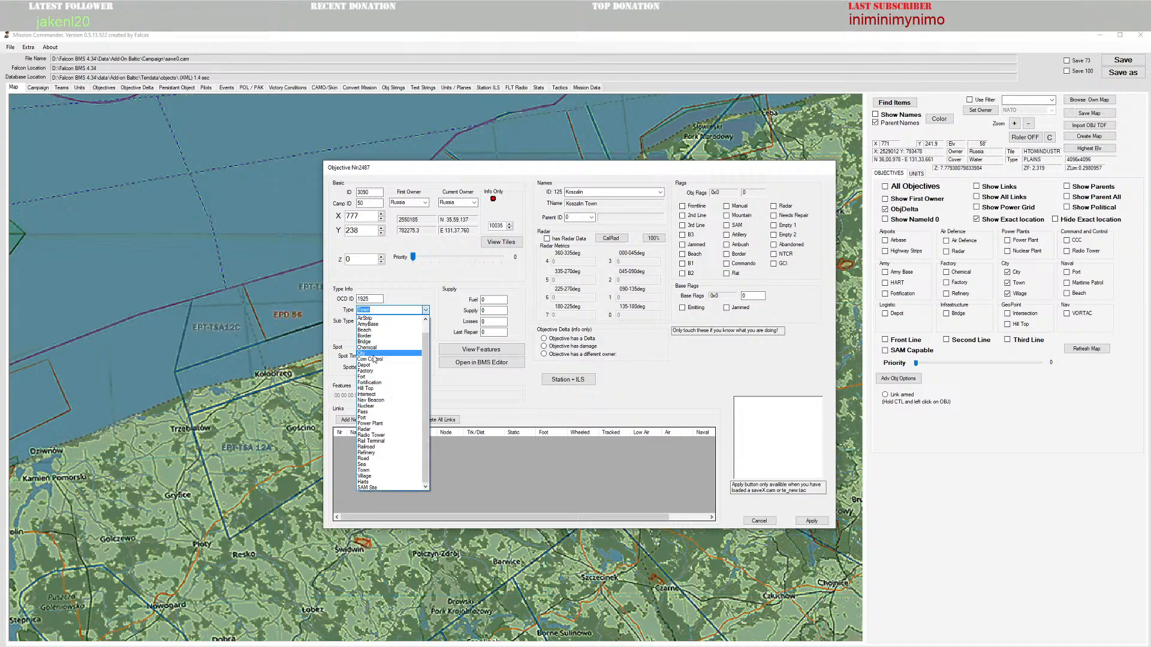
click(366, 353)
click(425, 323)
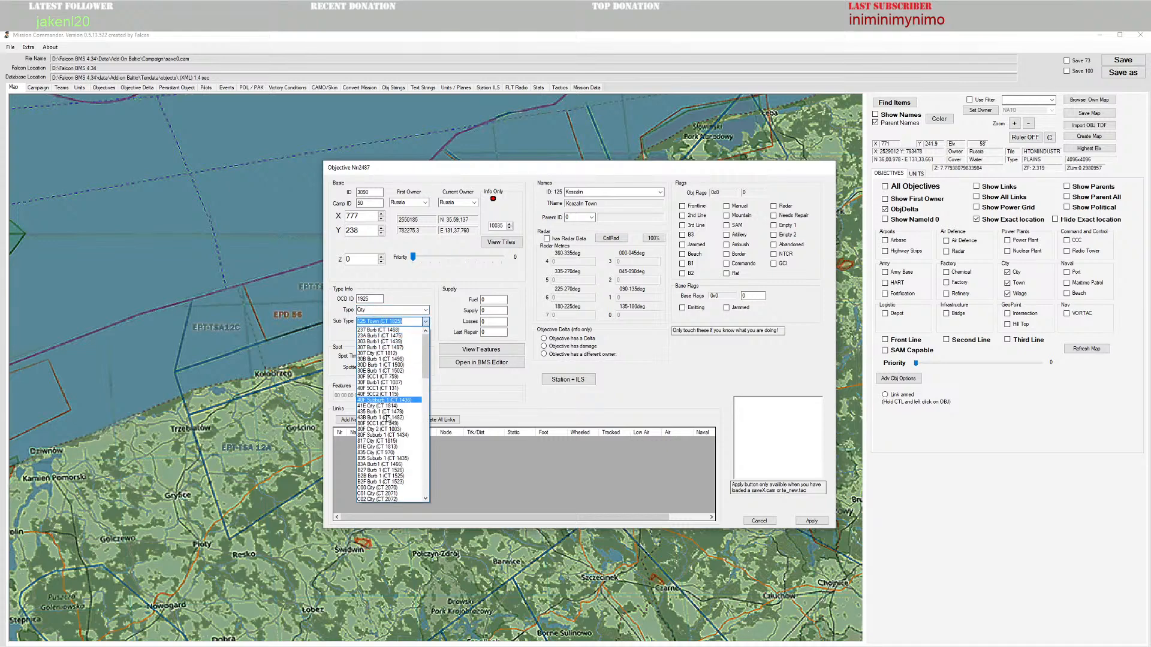
click(372, 488)
click(812, 520)
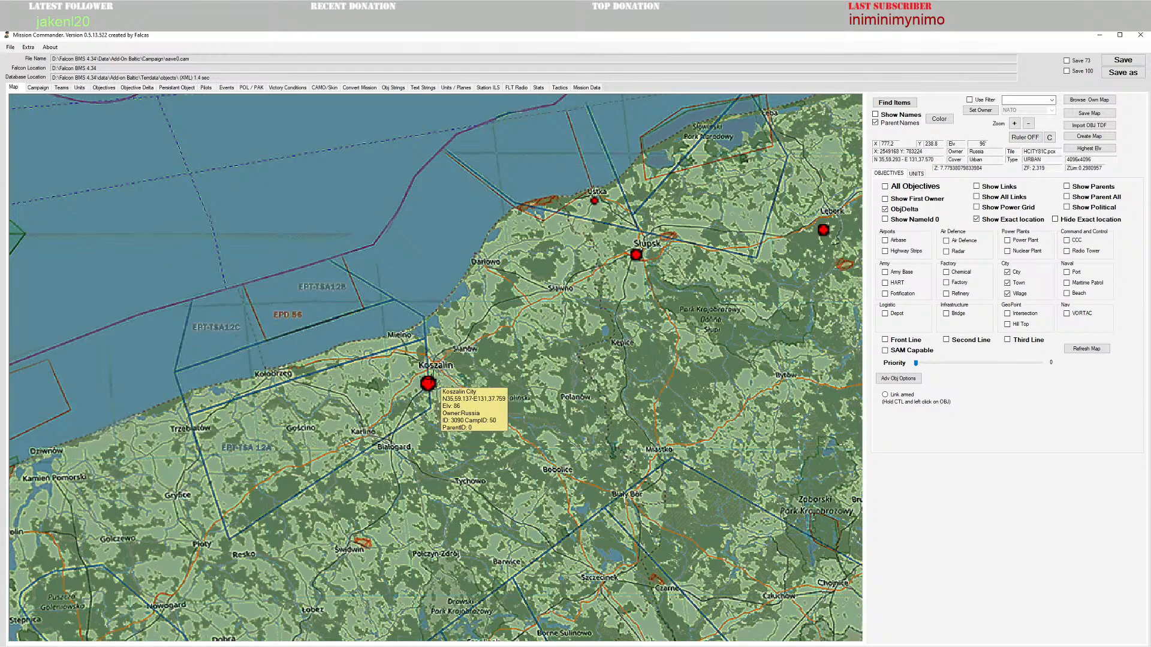
Step: Check the X and Y coordinates in the Koszalin city objective's properties and close them without changes
scroll(481, 373, down, 1)
mouse_move(429, 380)
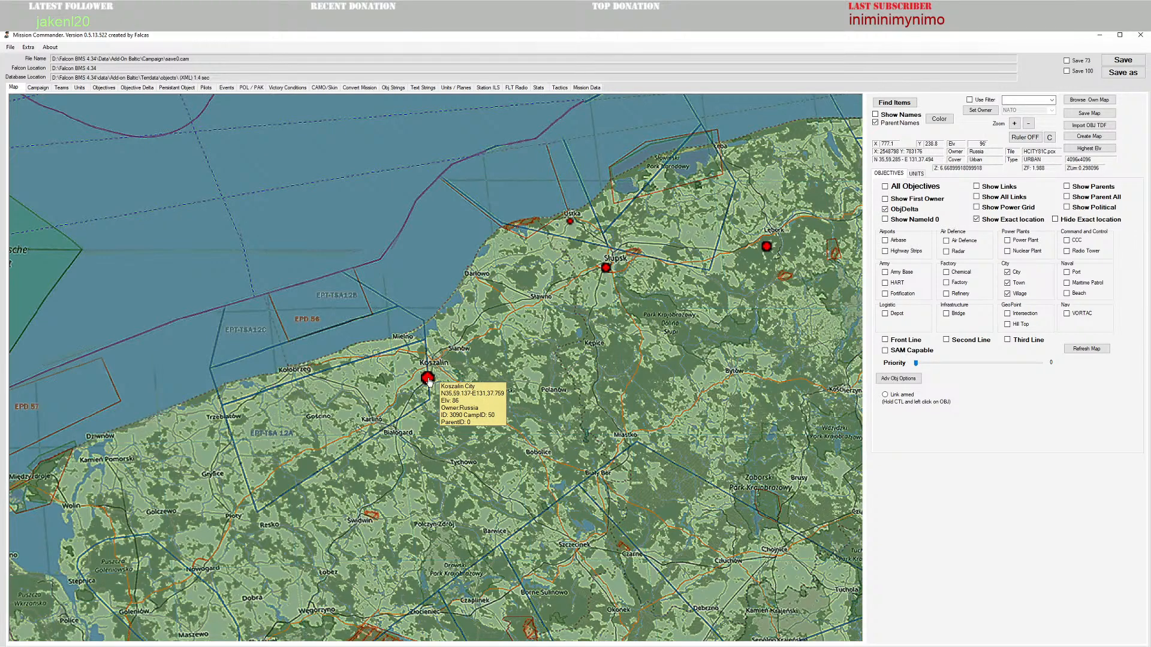
right_click(429, 381)
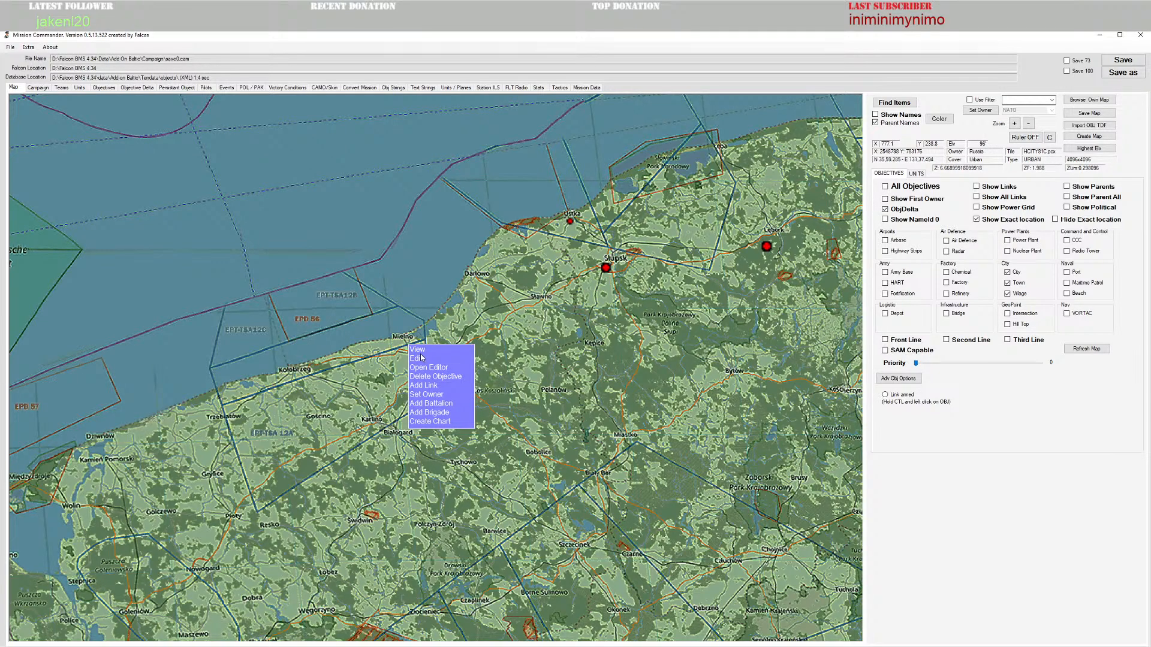
click(422, 358)
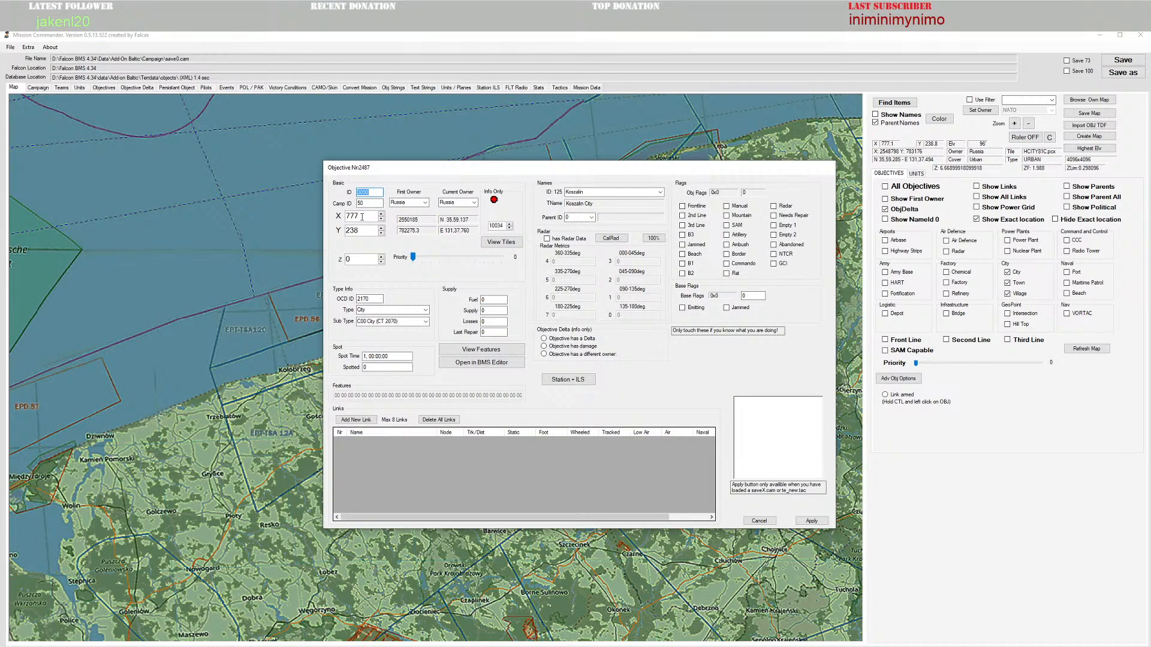
click(759, 520)
mouse_move(431, 382)
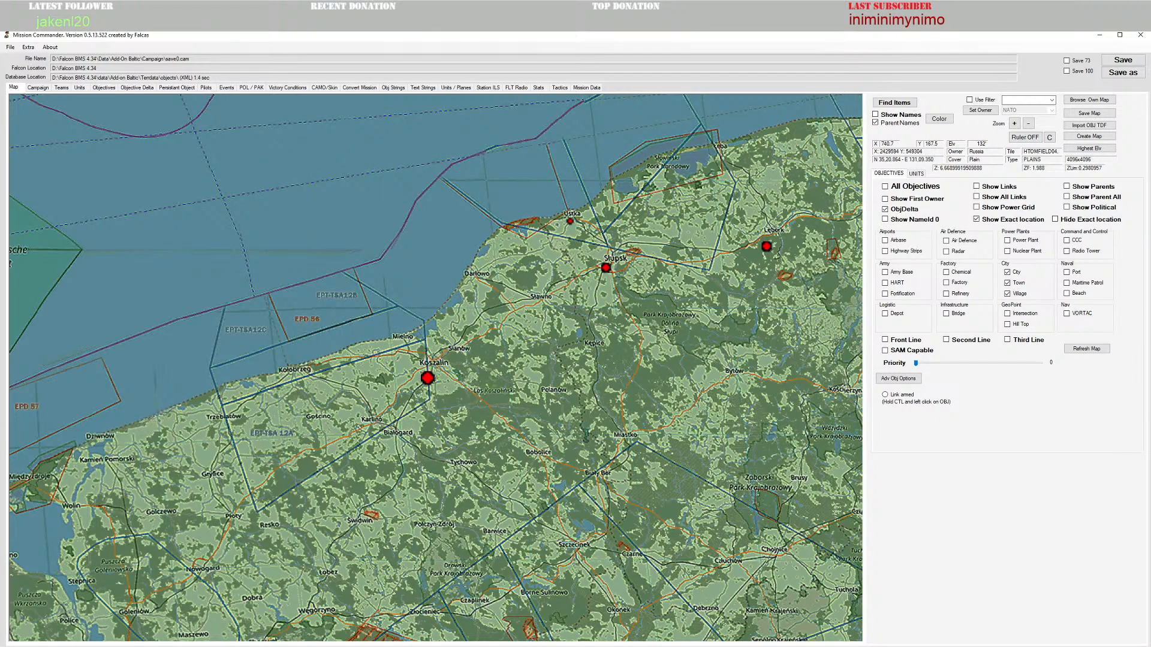
Step: Switch to Terrain Editor, go to Koszalin's tile position at X 777, Y 238, and hide the areas and paths overlay
click(295, 646)
click(227, 626)
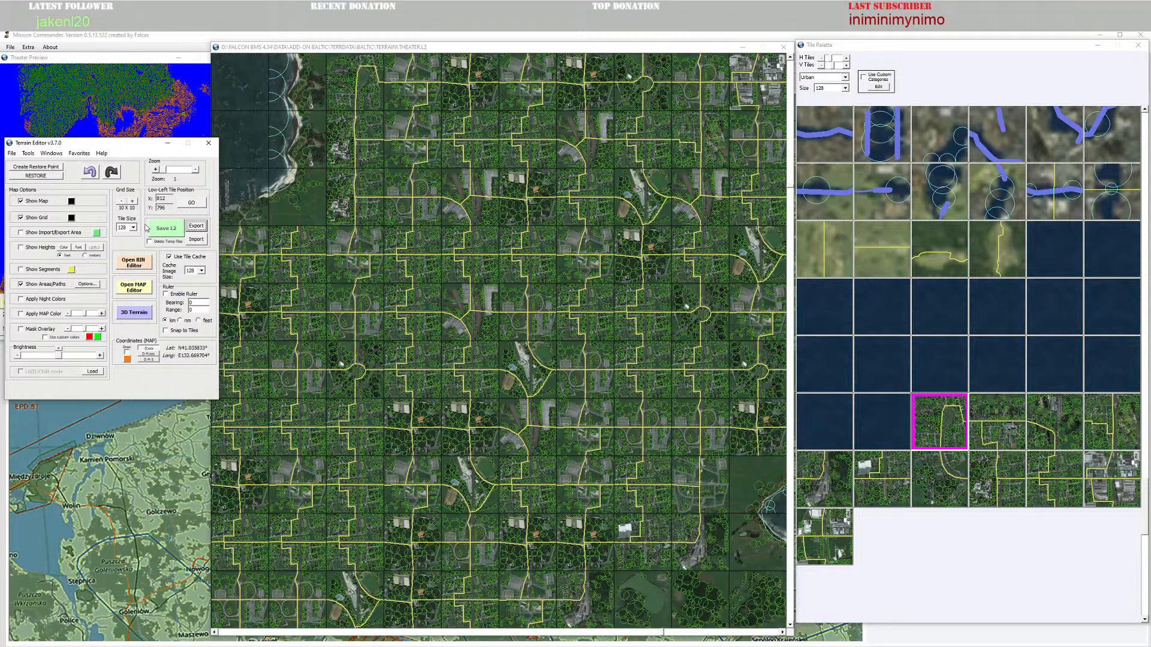
double_click(174, 197)
click(191, 203)
scroll(518, 507, down, 2)
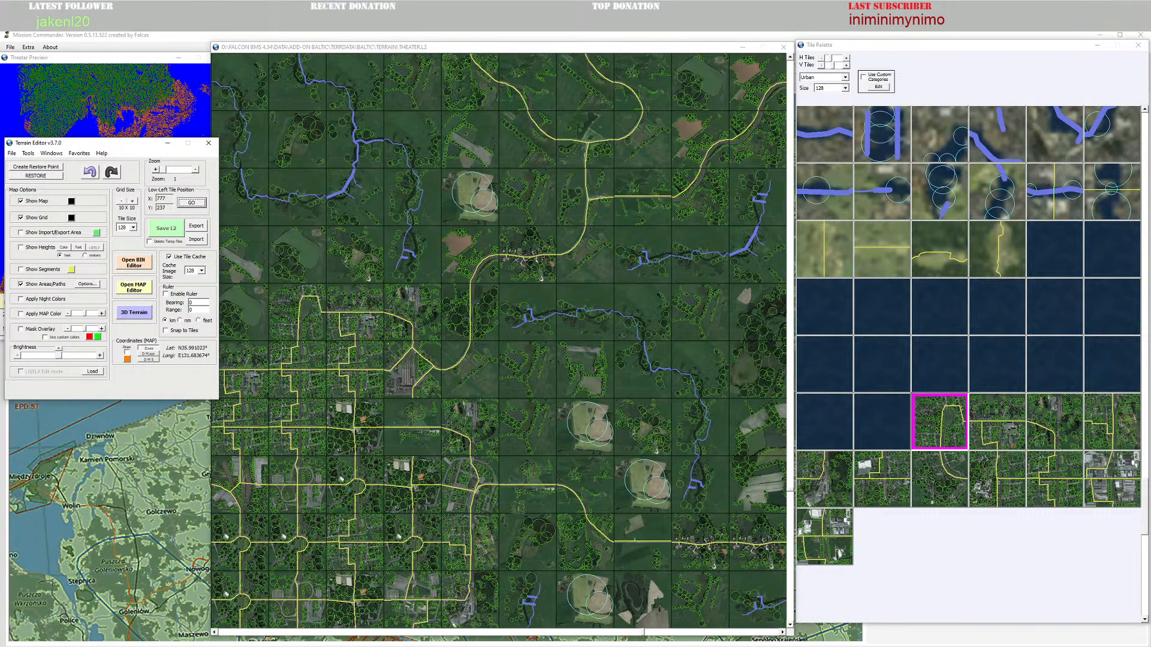
click(214, 633)
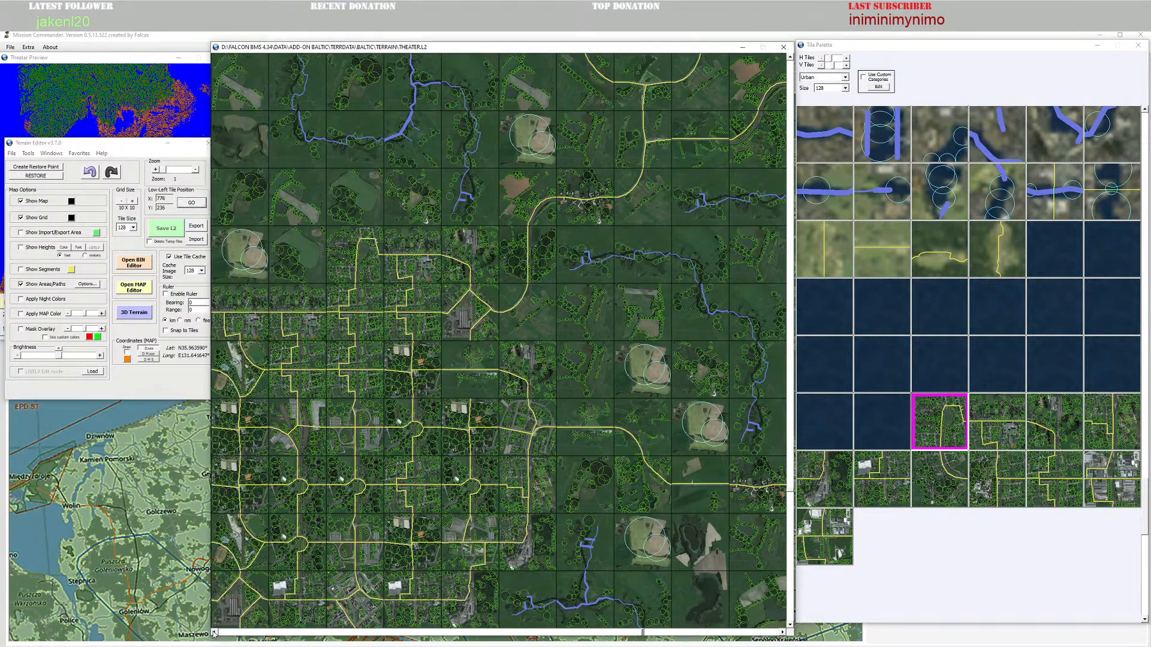
click(214, 633)
click(214, 633)
click(215, 633)
click(214, 633)
click(215, 633)
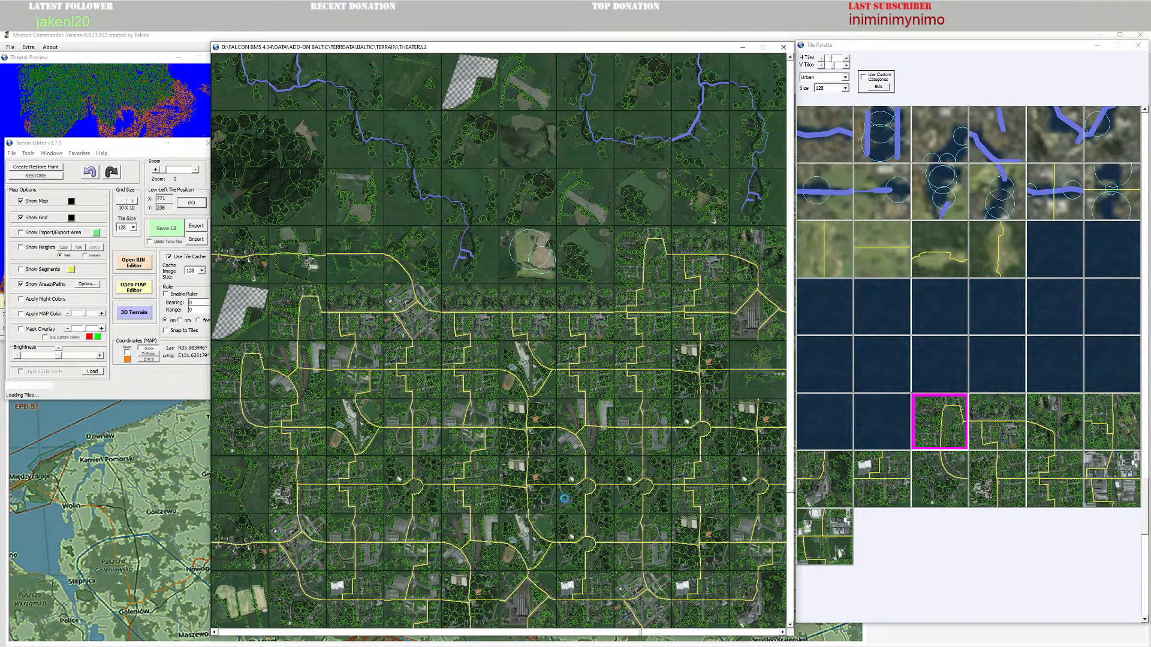
scroll(561, 494, down, 1)
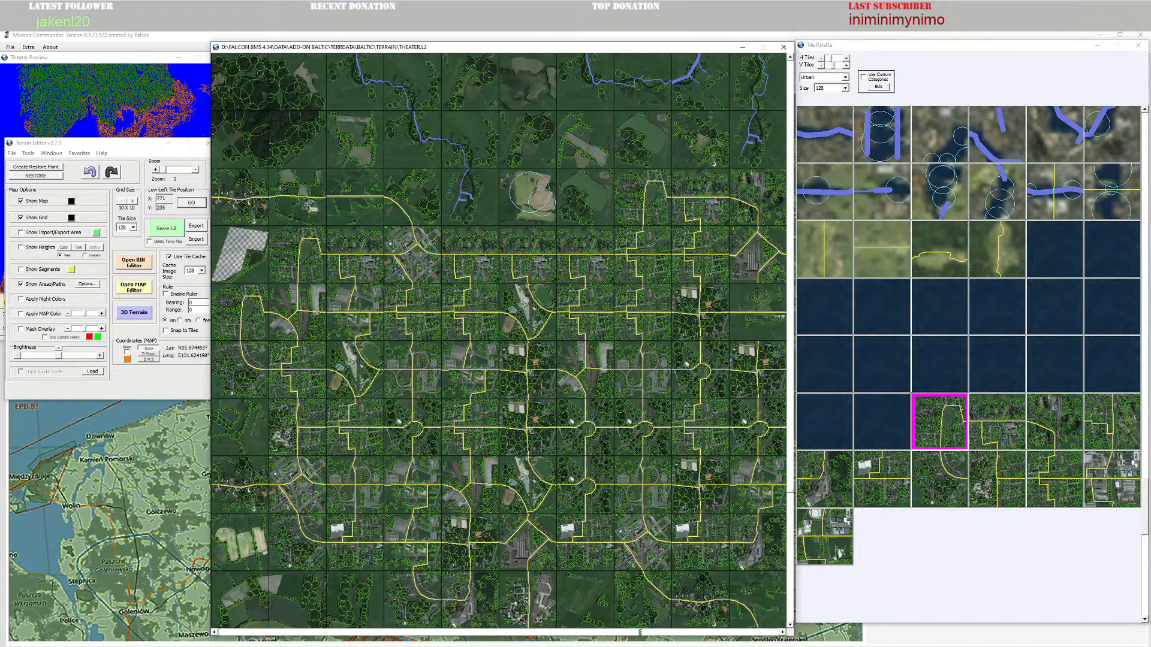
click(21, 285)
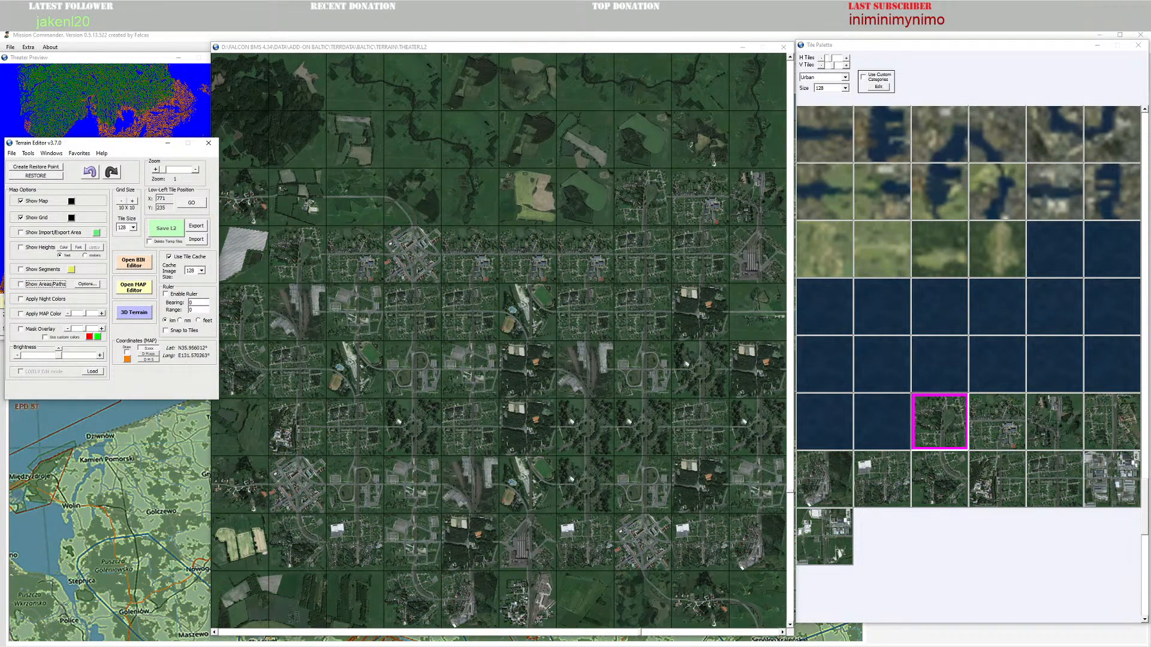
Step: Switch to Mission Commander and view the Koszalin city objective's features to examine the building layout over the tiles
click(114, 510)
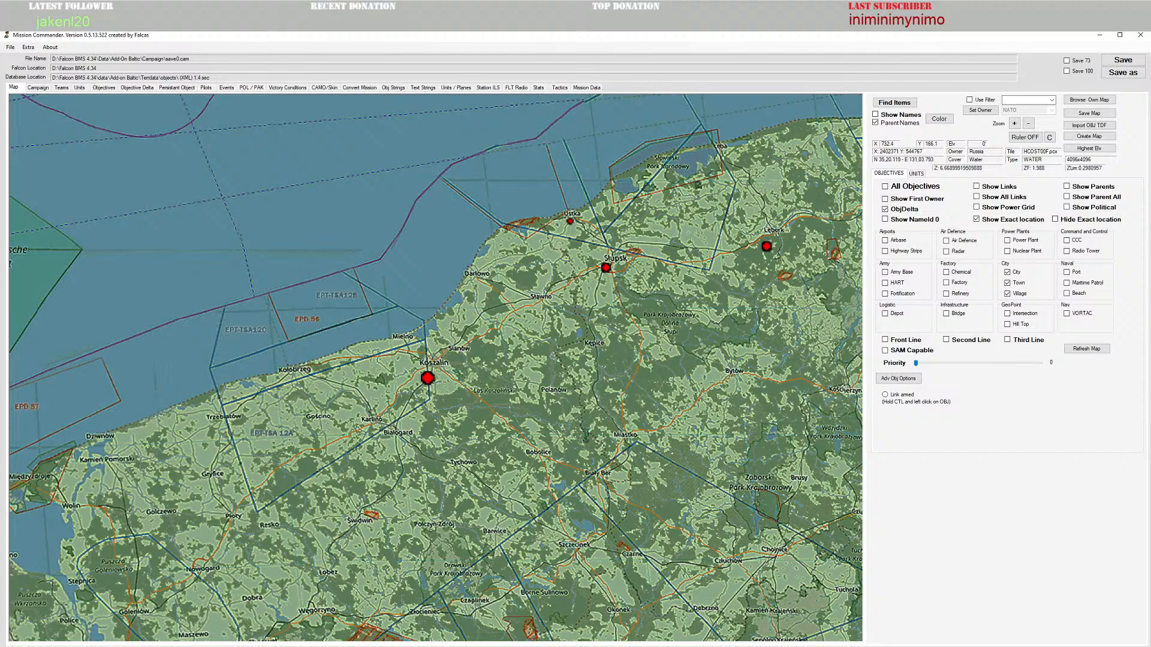
right_click(428, 378)
click(419, 350)
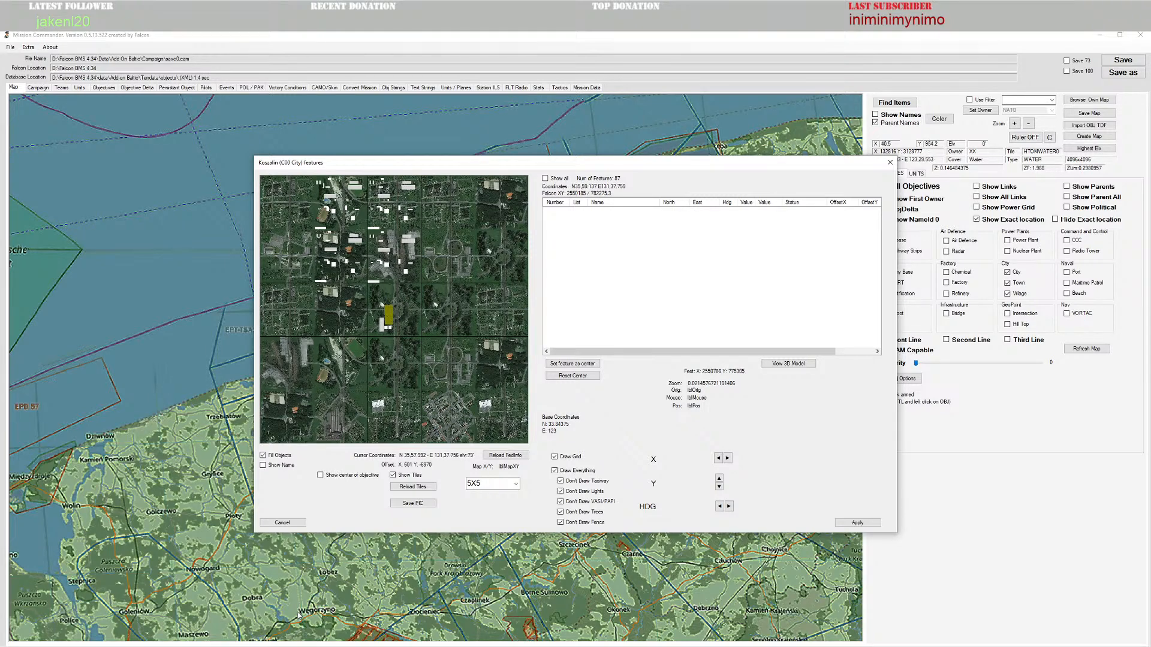
Step: In Terrain Editor, replace the Koszalin tile at X 776, Y 239 with the industrial urban tile HCITYTOM10
mouse_move(298, 646)
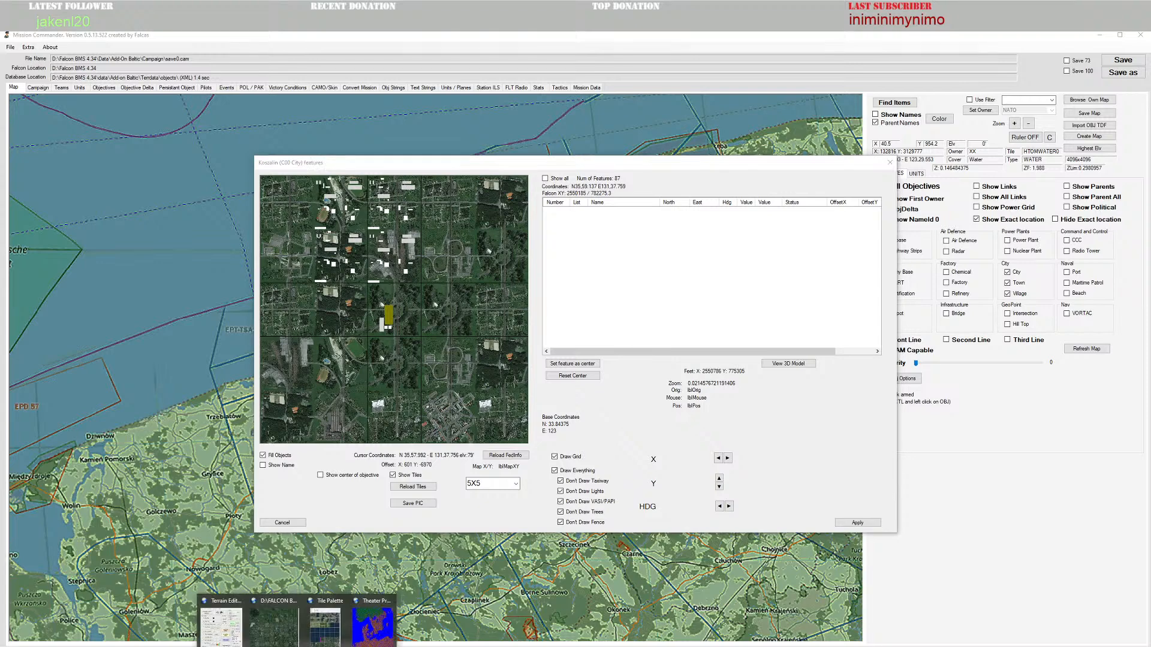
click(223, 637)
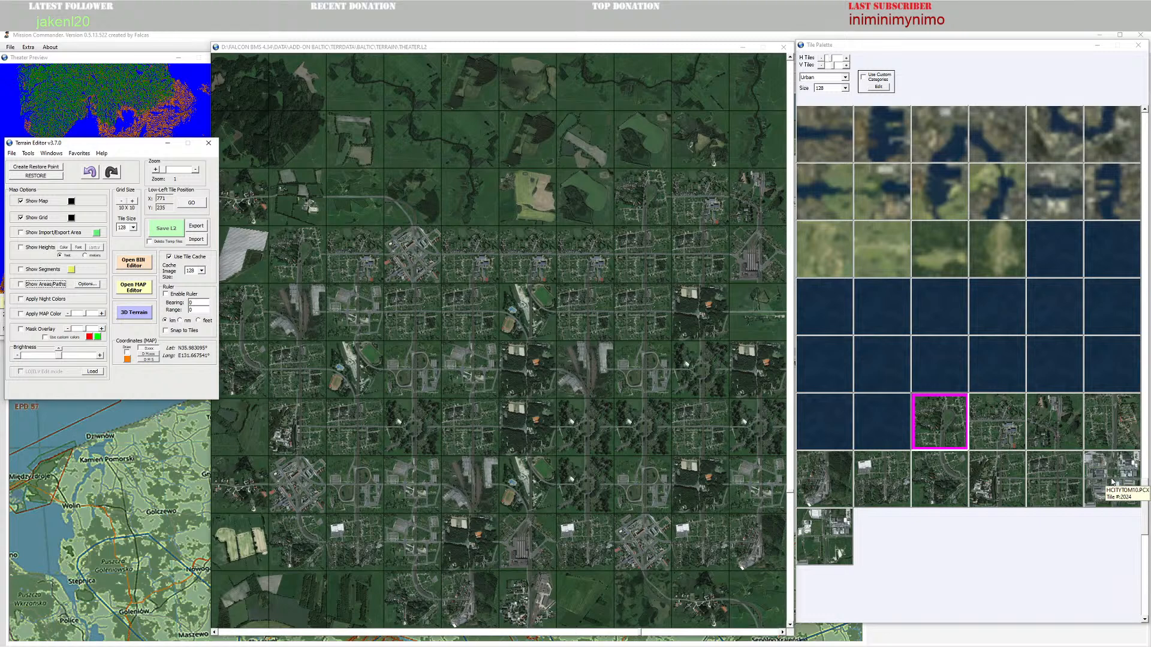
right_click(575, 540)
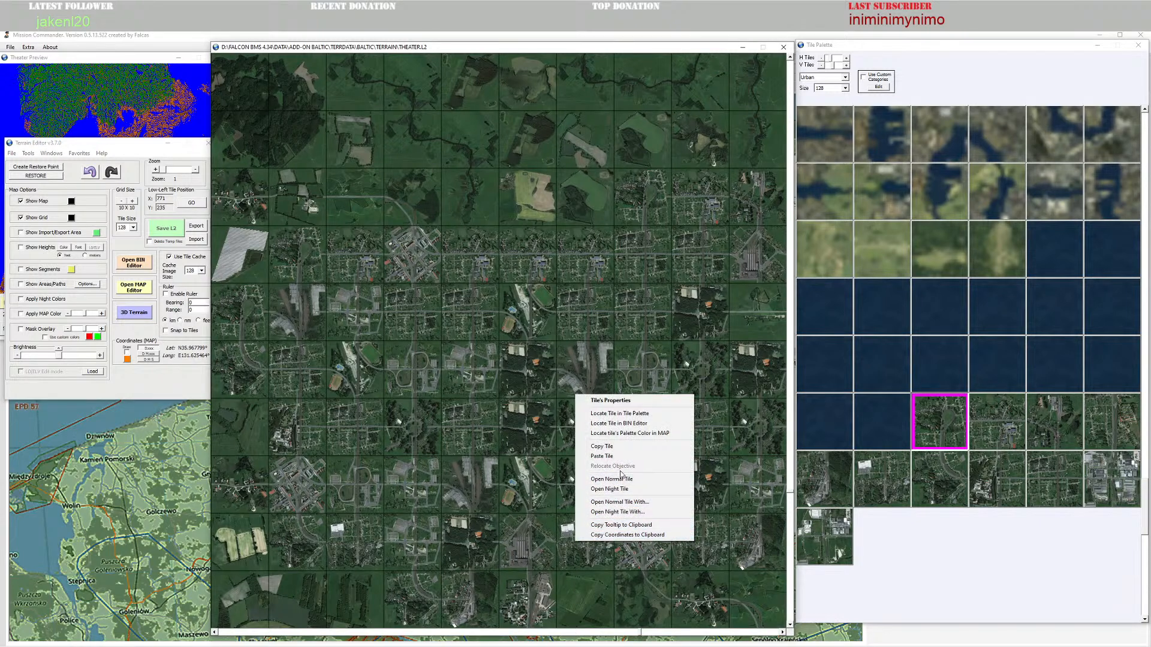
click(629, 415)
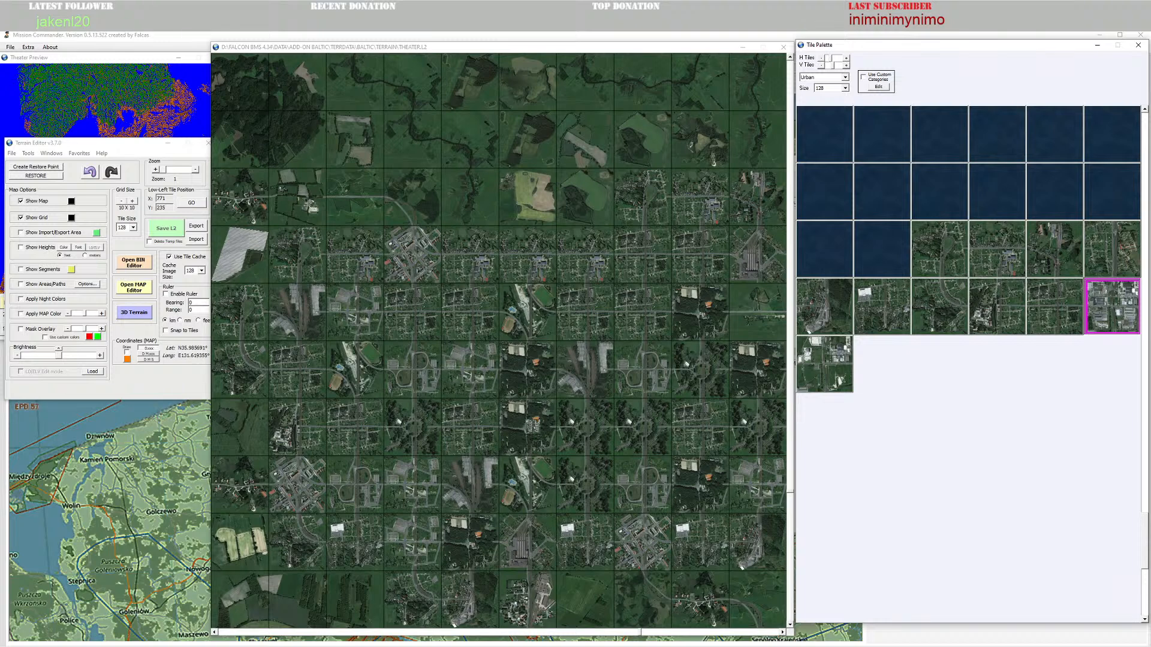
click(530, 369)
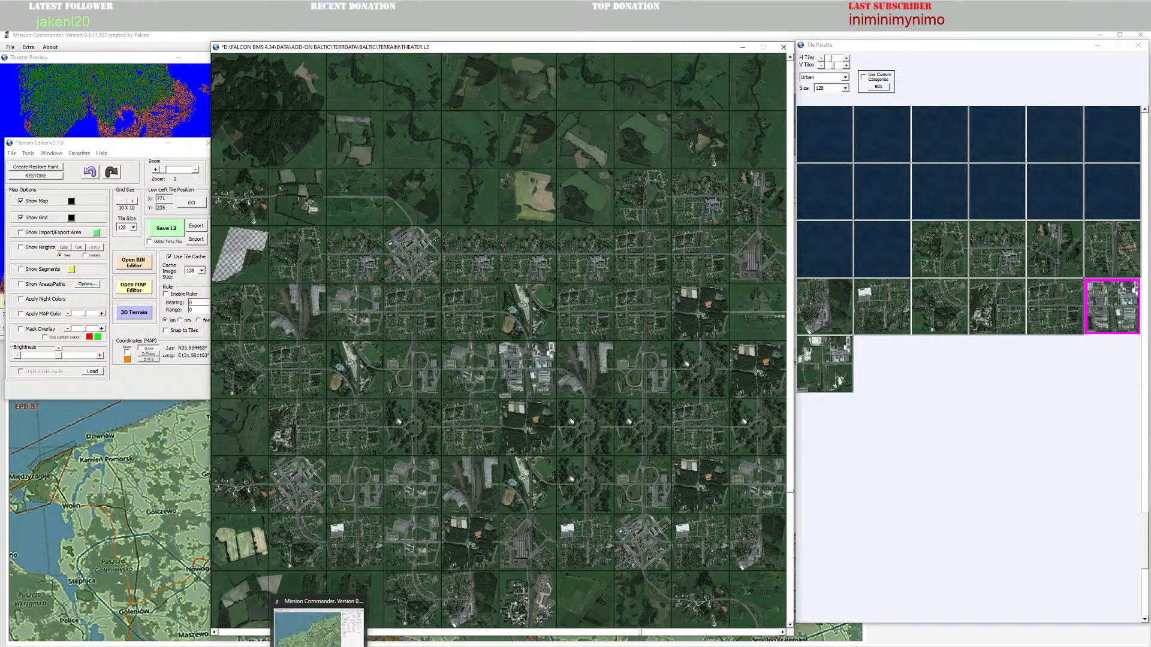
Step: Recheck the Koszalin features layout in Mission Commander and complete a 2×2 HCITYTOM10 block in Terrain Editor across X 776–777, Y 239–240
click(320, 644)
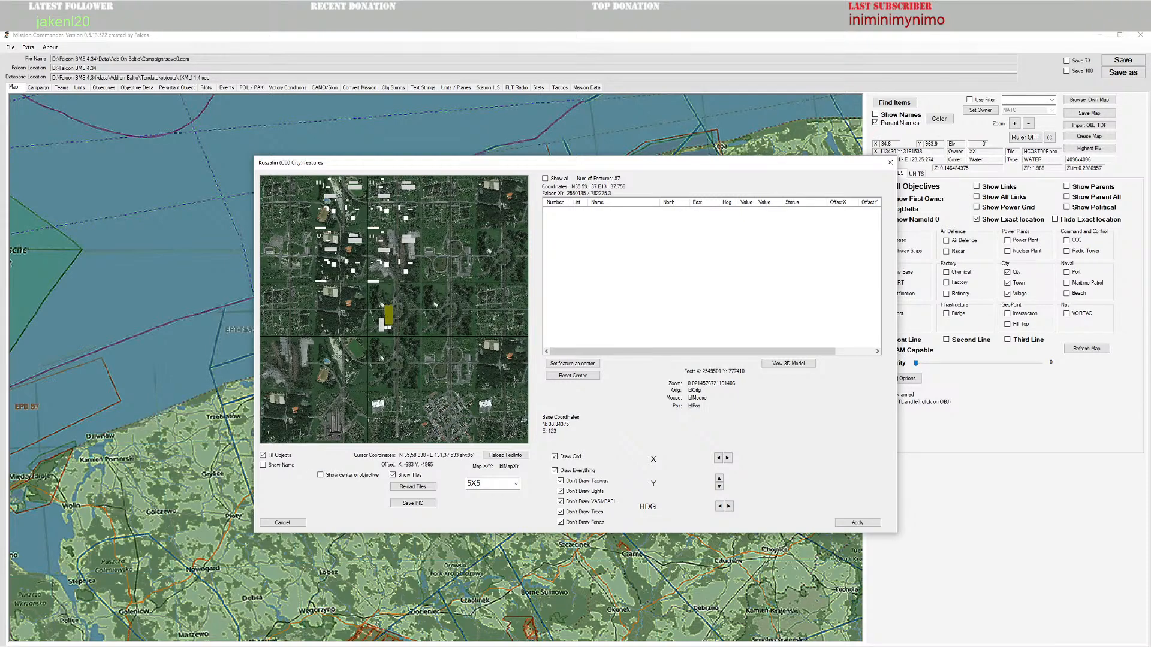
mouse_move(297, 646)
click(222, 623)
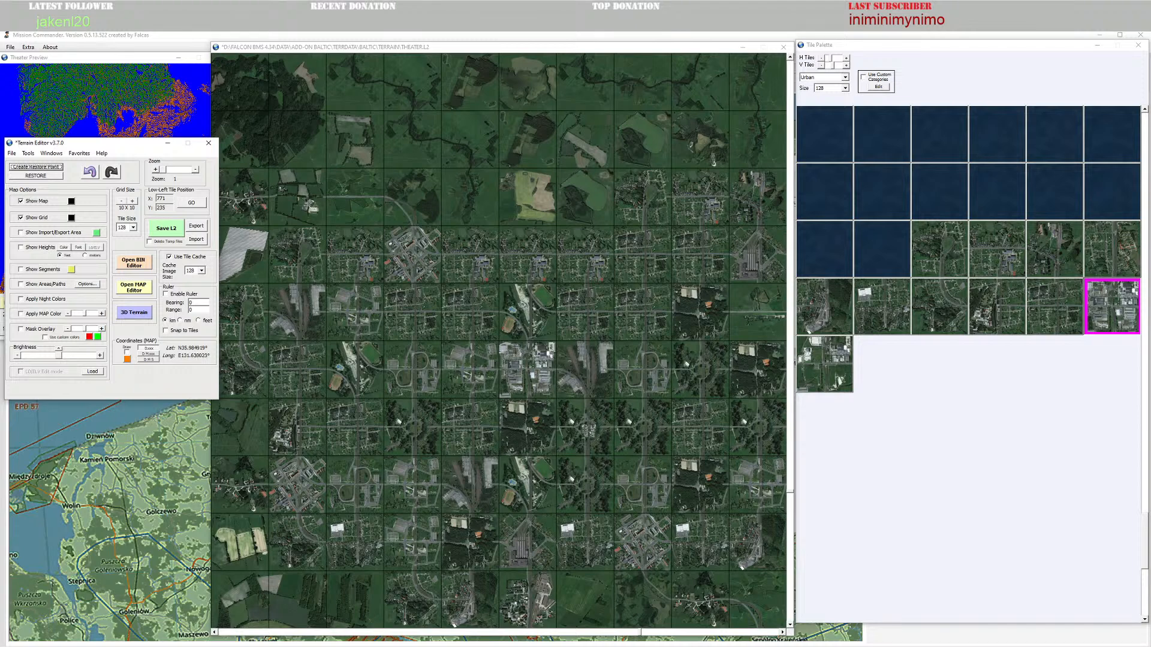
click(592, 374)
click(592, 320)
click(546, 319)
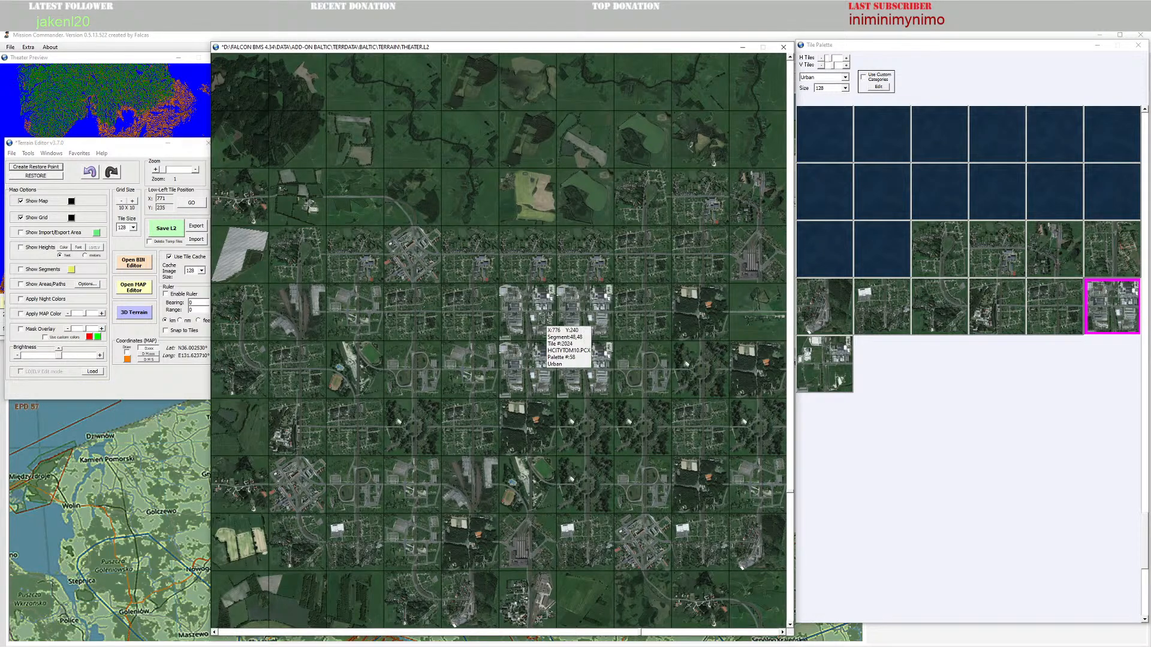
Step: Replace the tile at X 777, Y 238, directly south of the industrial block, with the urban tile showing a large building between diagonal roads
scroll(1122, 279, up, 3)
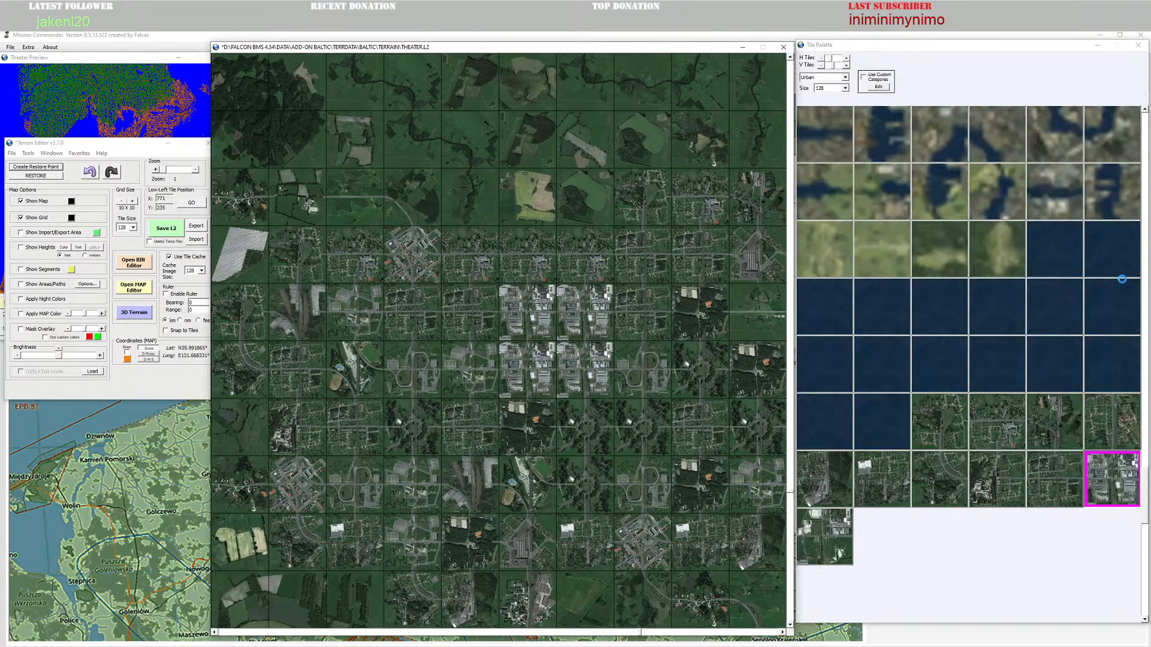
scroll(1122, 279, up, 10)
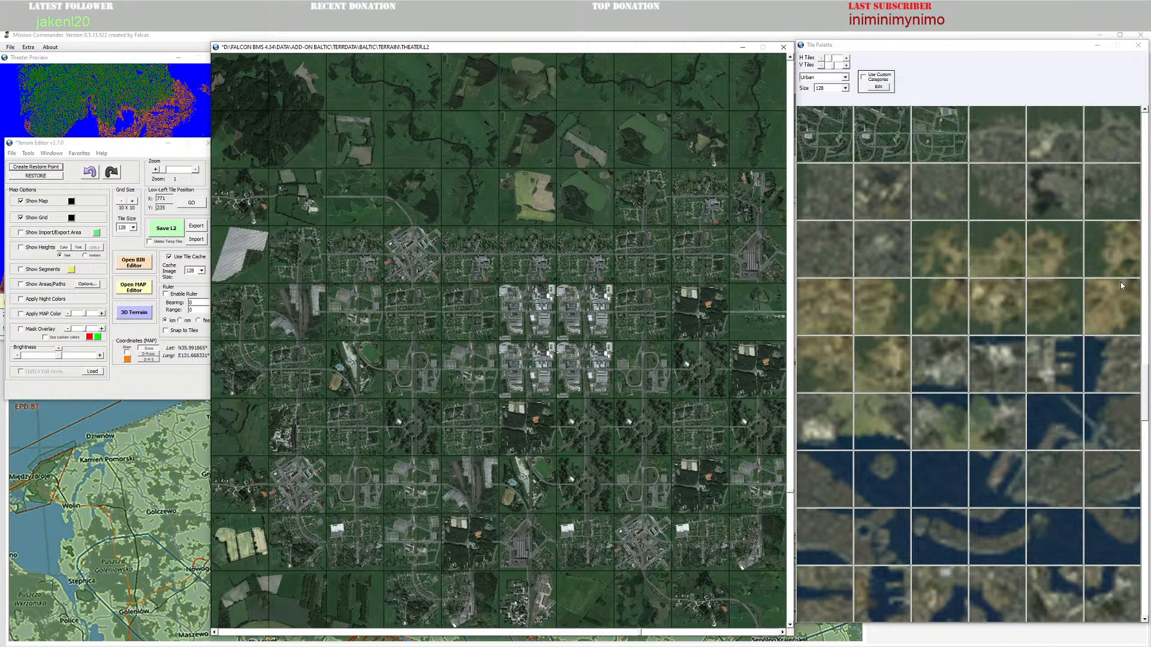
scroll(1122, 282, up, 6)
click(1124, 260)
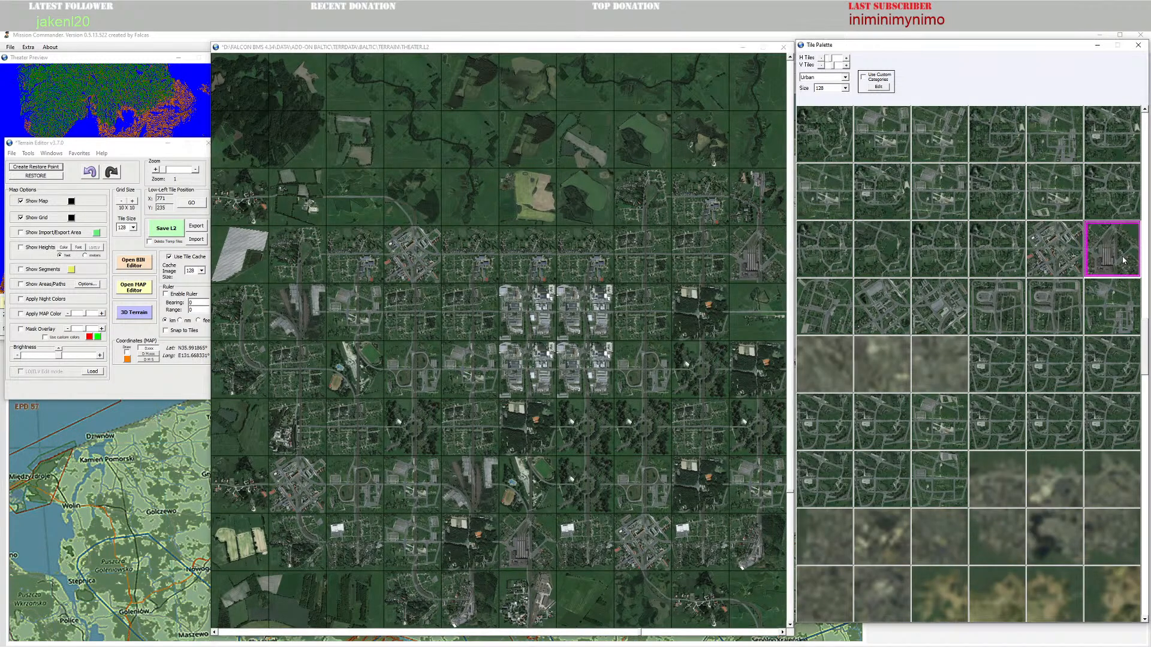
click(577, 431)
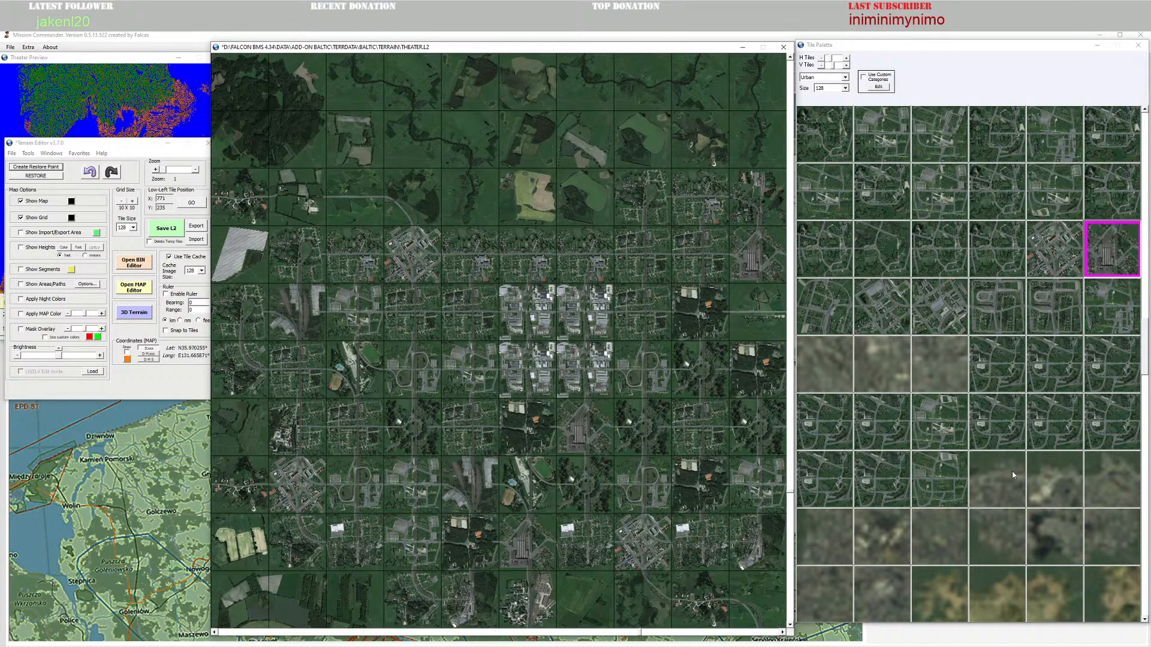
Step: Show areas and paths again and replace the junction tiles at X 778, Y 236 and X 772, Y 237 with the oval-road urban tile
click(22, 284)
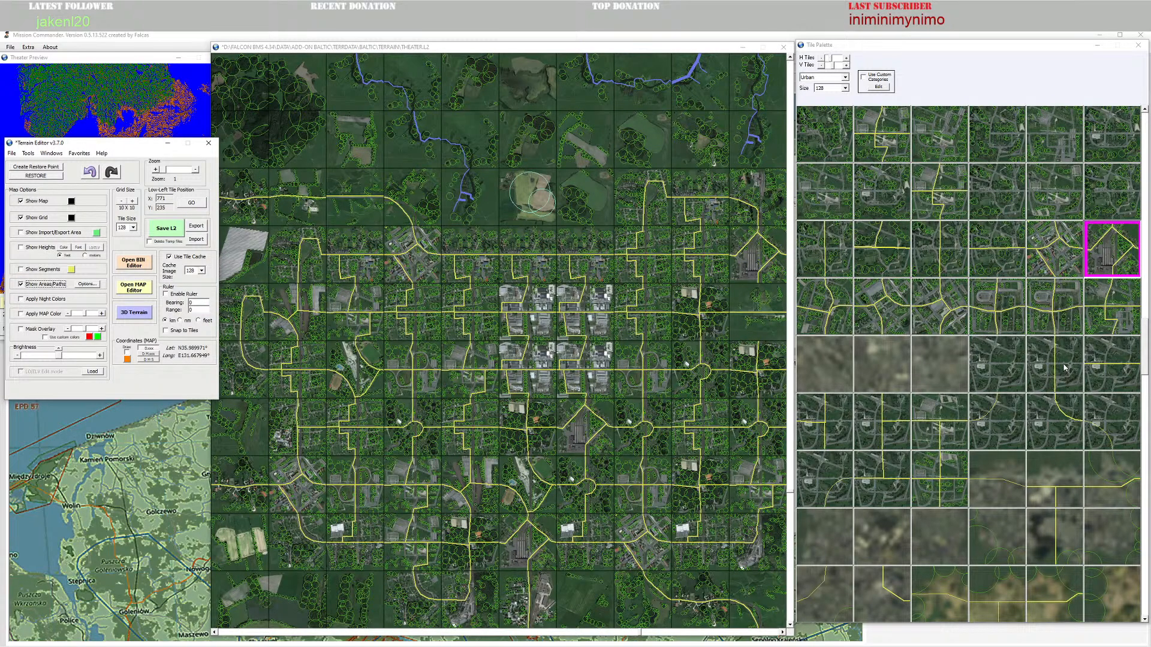
click(1057, 298)
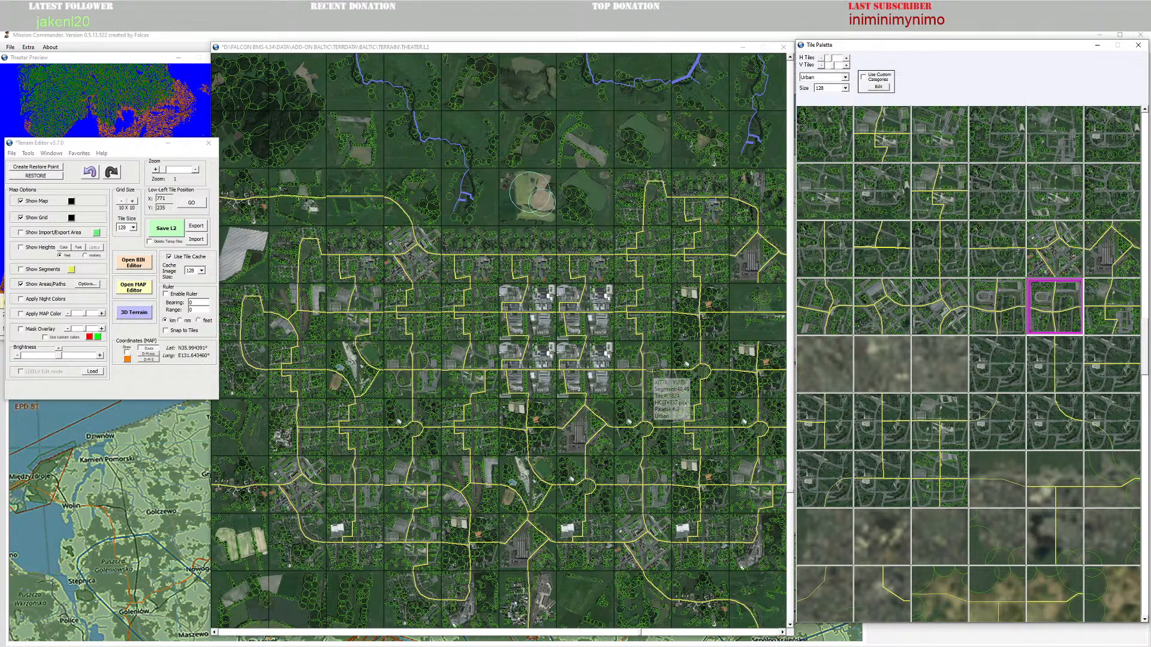
click(657, 539)
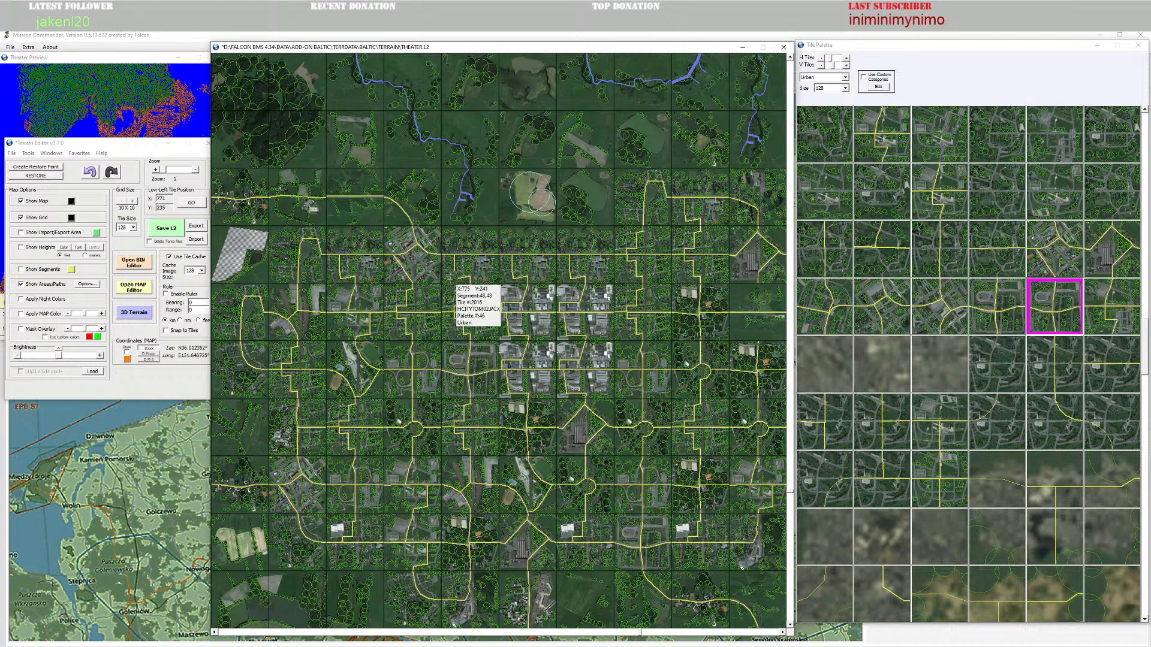
click(291, 487)
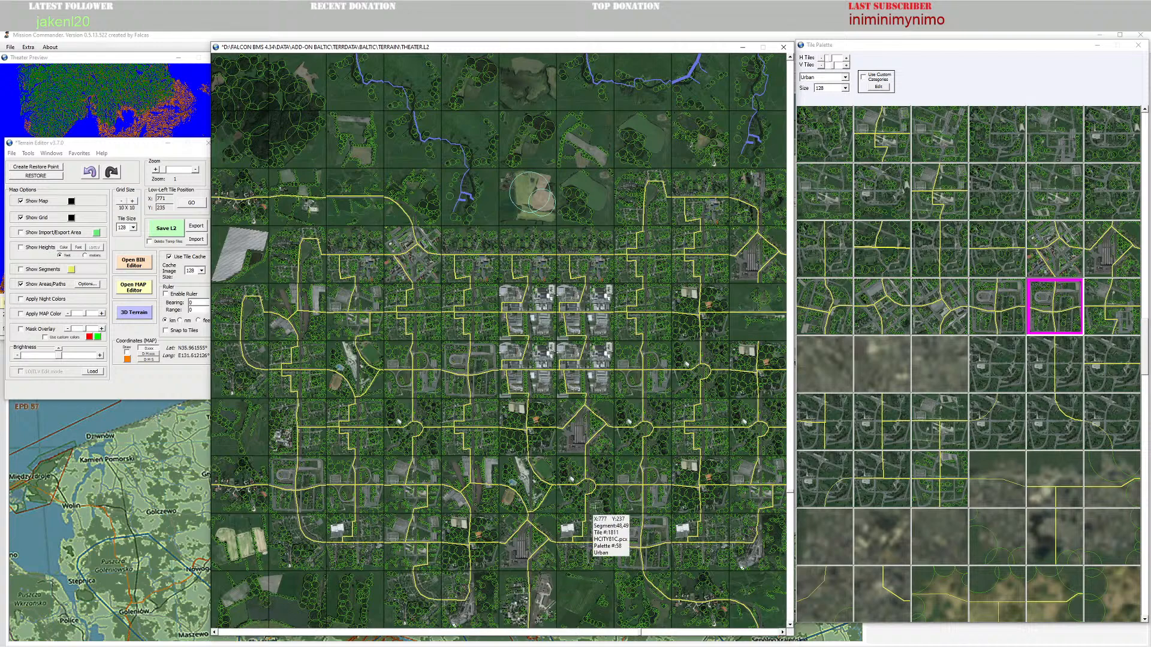
scroll(648, 492, down, 1)
scroll(649, 491, up, 2)
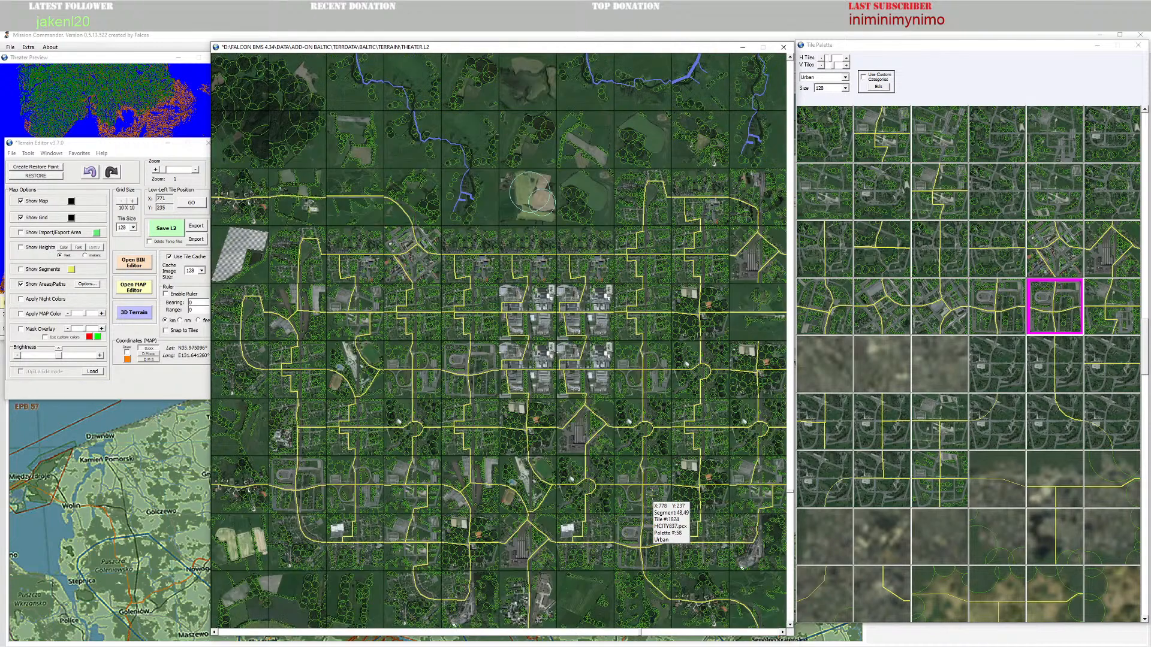
Step: Place the urban tile with a large building and diagonal roads at X 776, Y 238, then save the L2 terrain
click(879, 309)
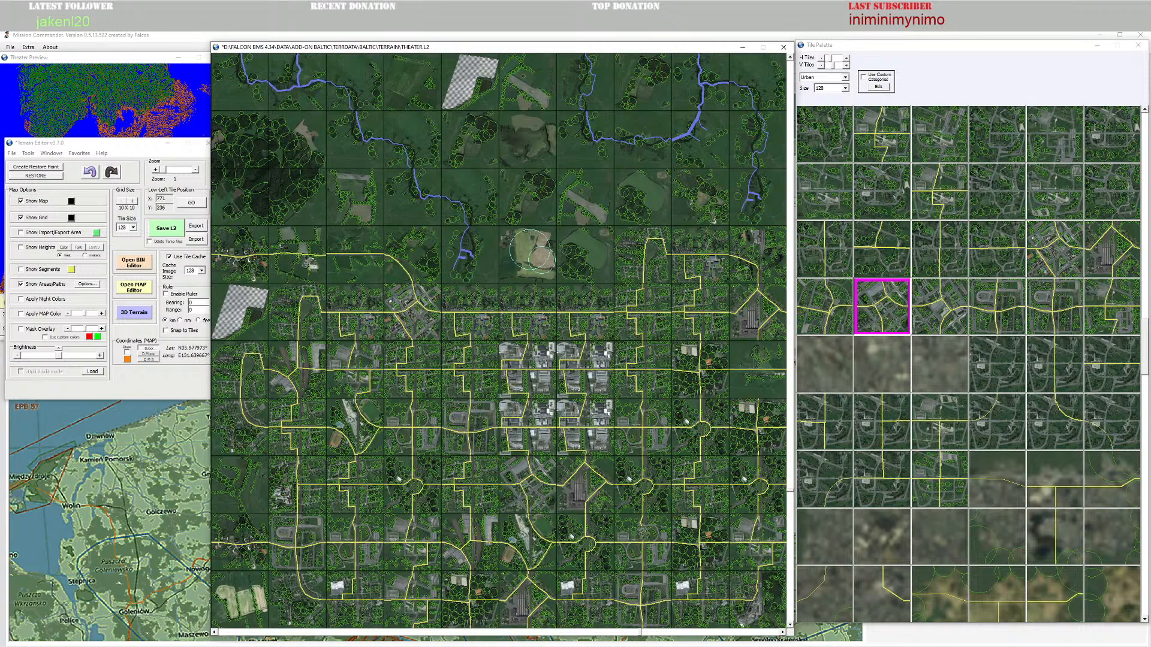
scroll(641, 525, down, 2)
scroll(593, 457, up, 3)
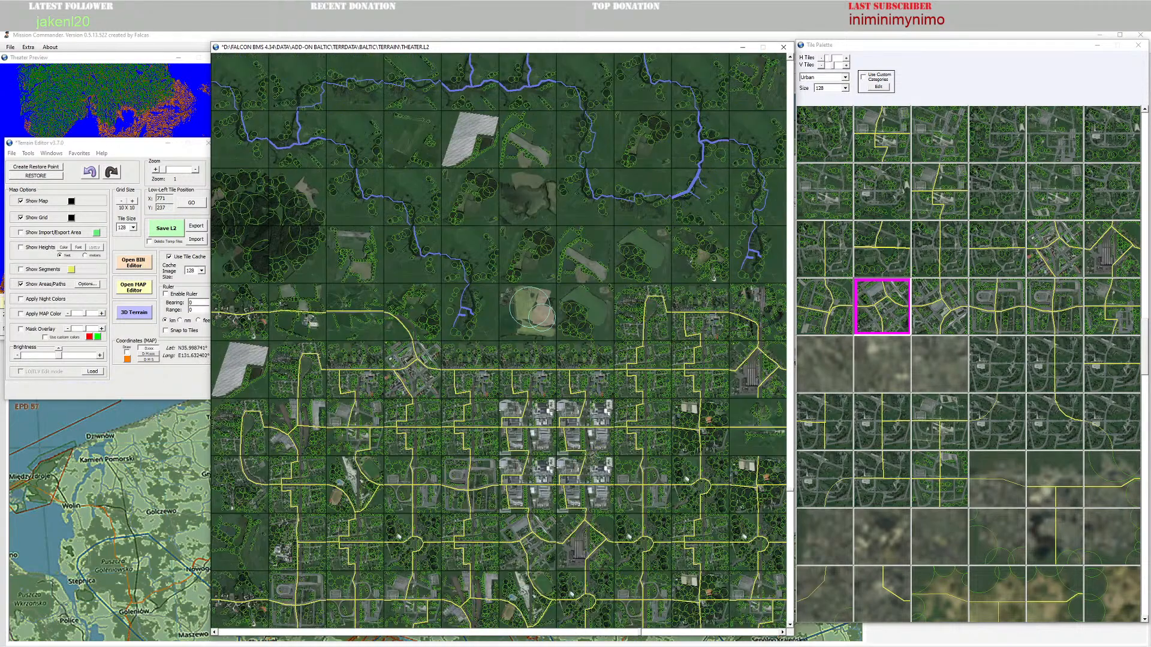
scroll(594, 470, up, 1)
scroll(599, 473, down, 2)
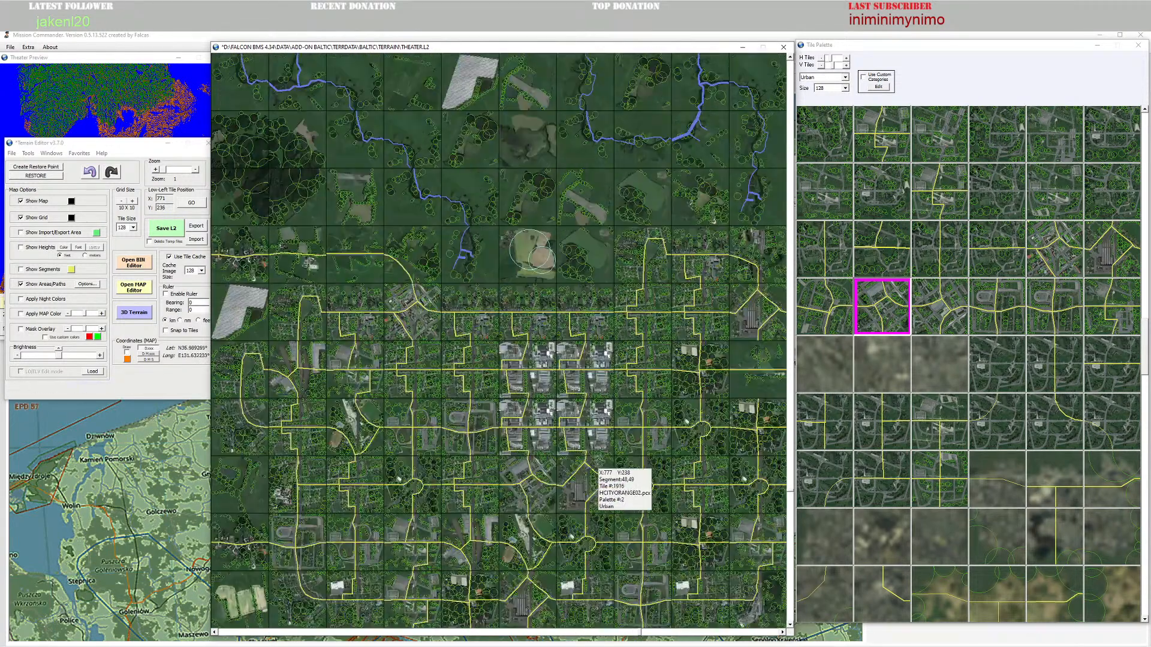
click(164, 227)
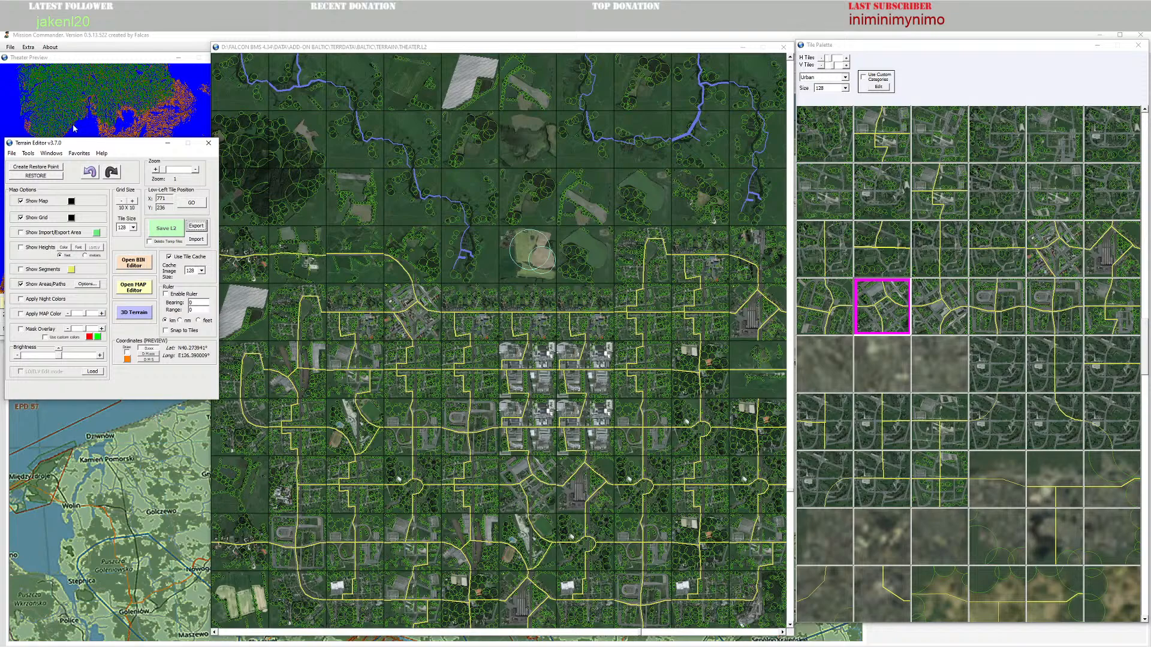
Step: Switch to Mission Commander, apply and close the Koszalin features window, and add a new objective at Kołobrzeg on the coast
click(484, 33)
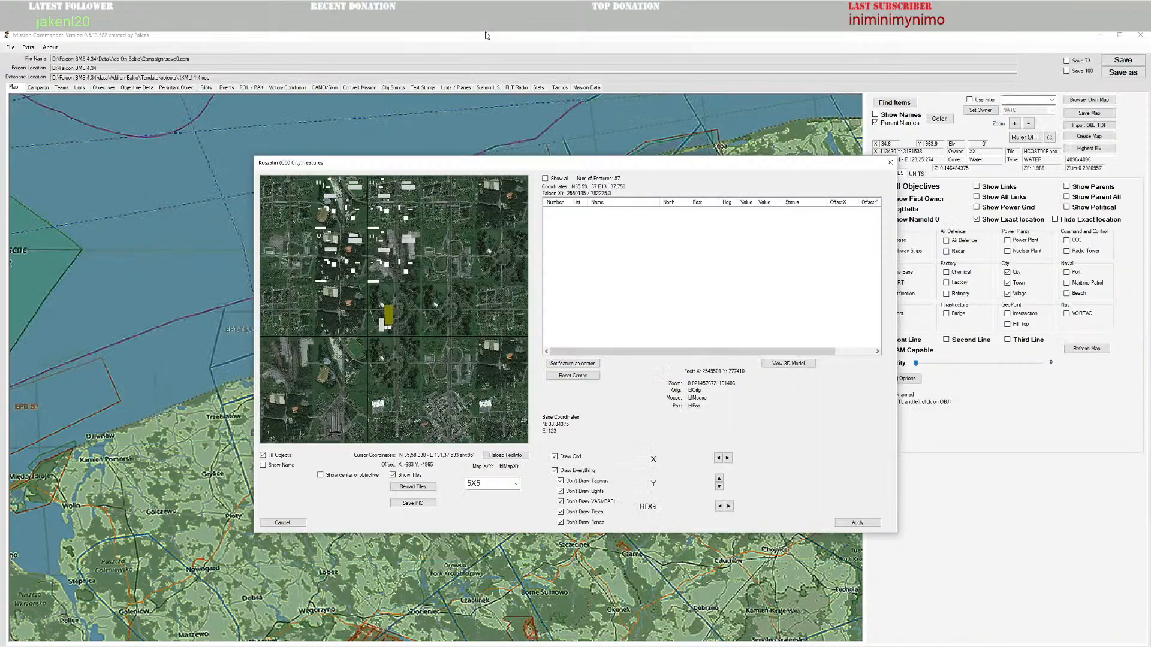
click(857, 522)
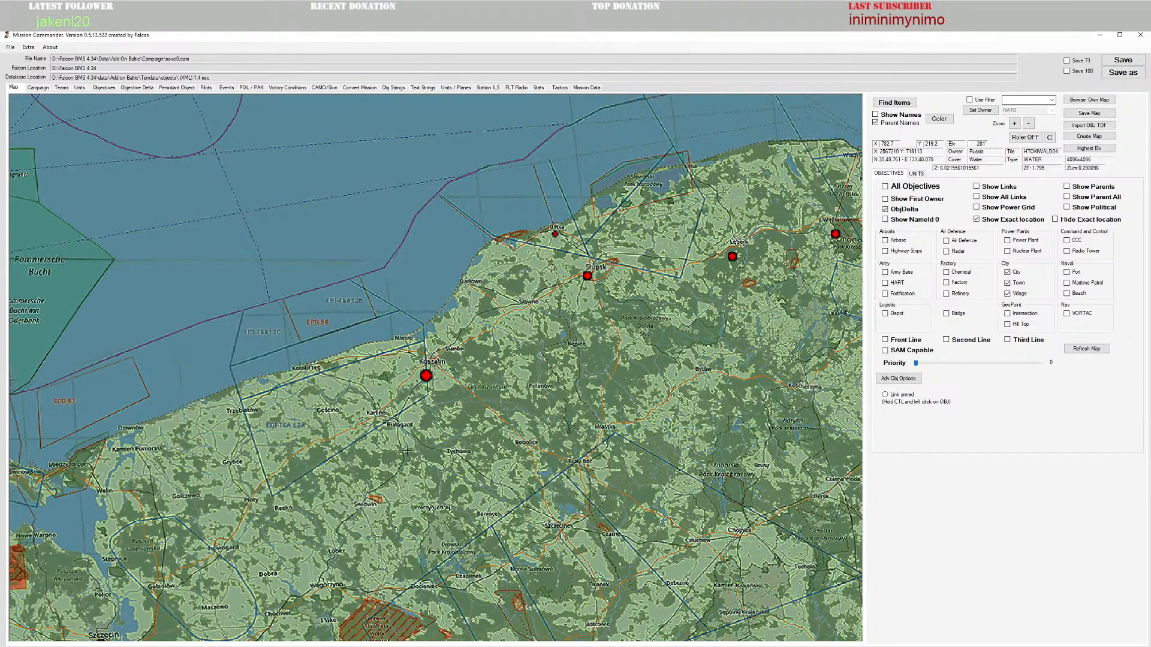
drag(407, 451, 508, 445)
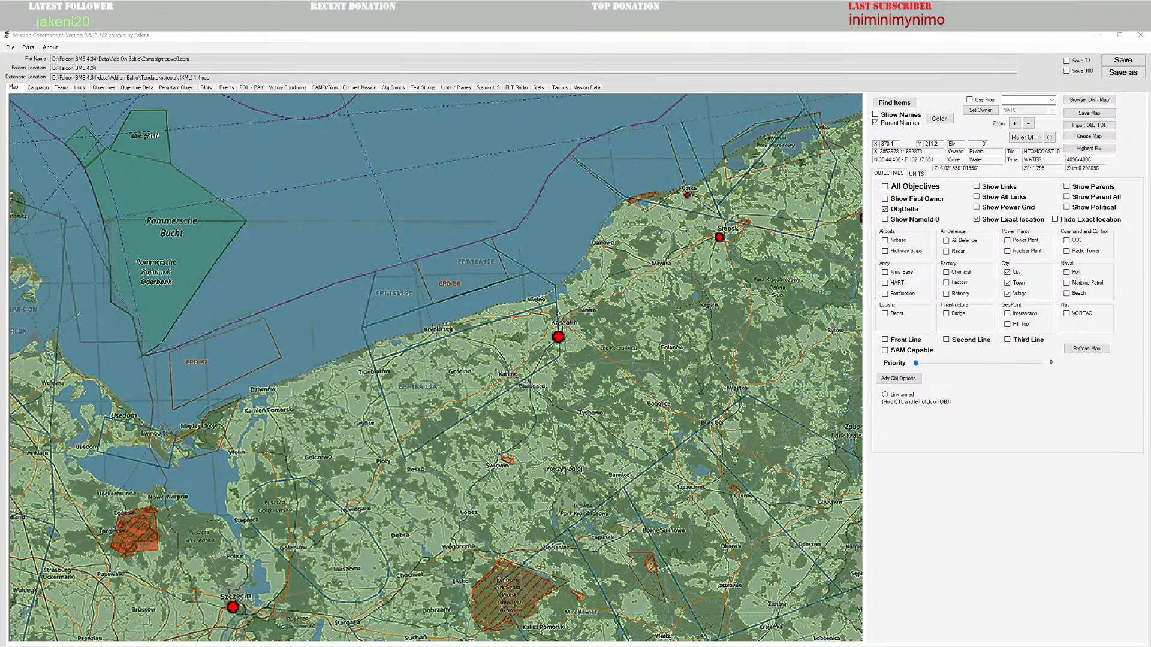
drag(441, 329, 474, 333)
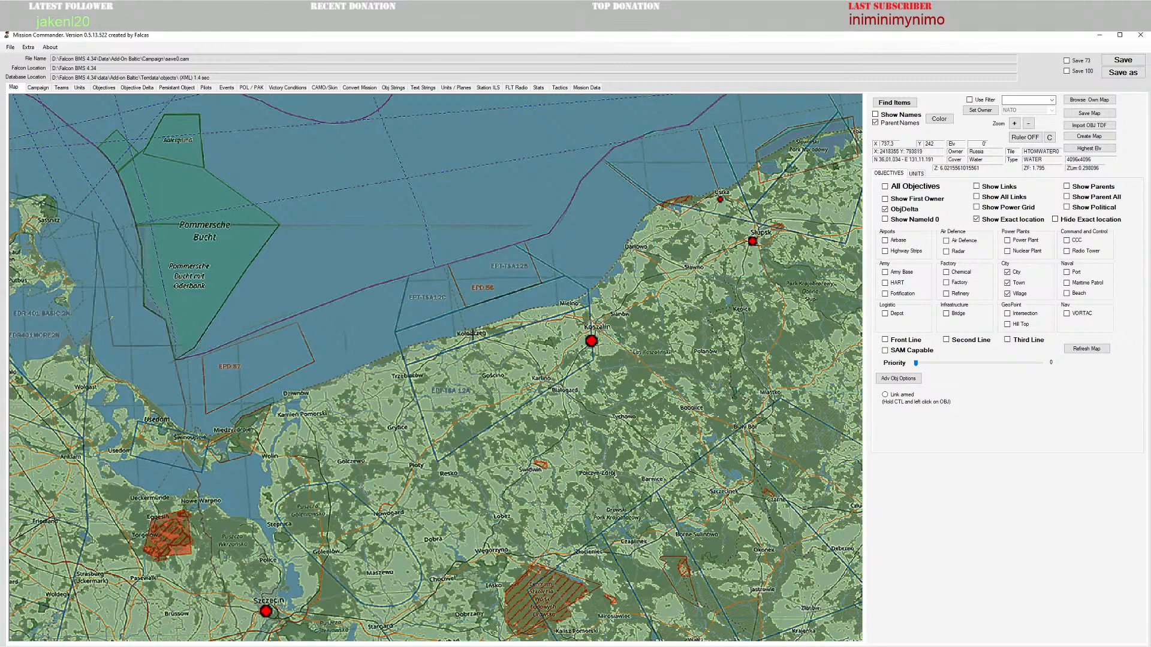
right_click(472, 337)
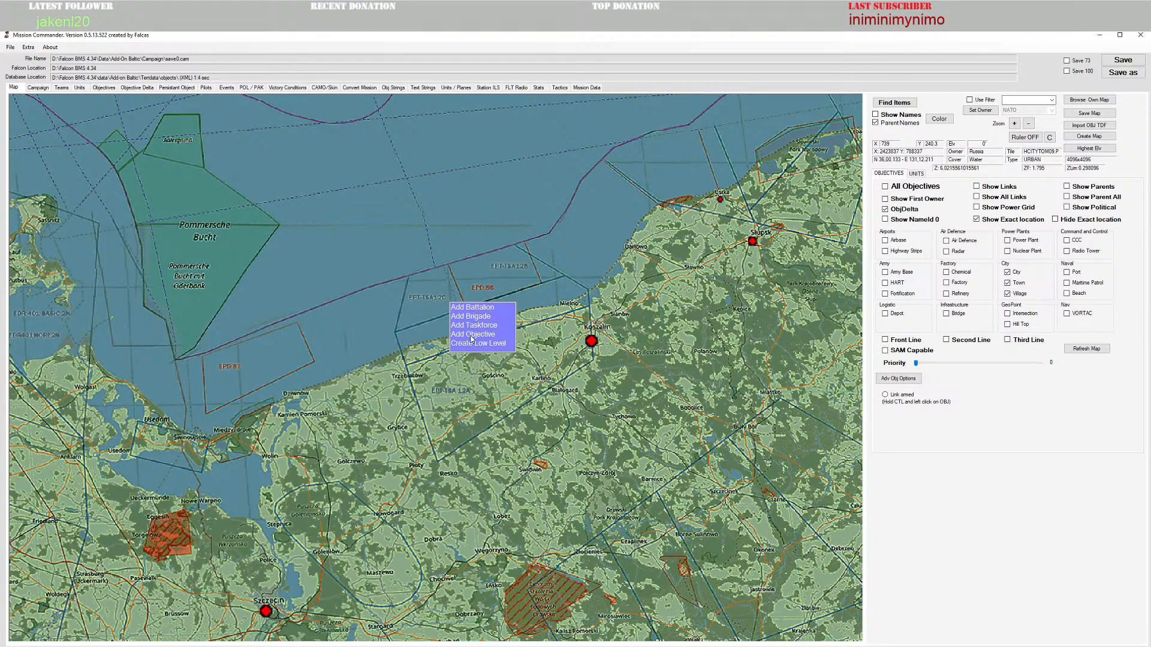
click(472, 334)
double_click(615, 370)
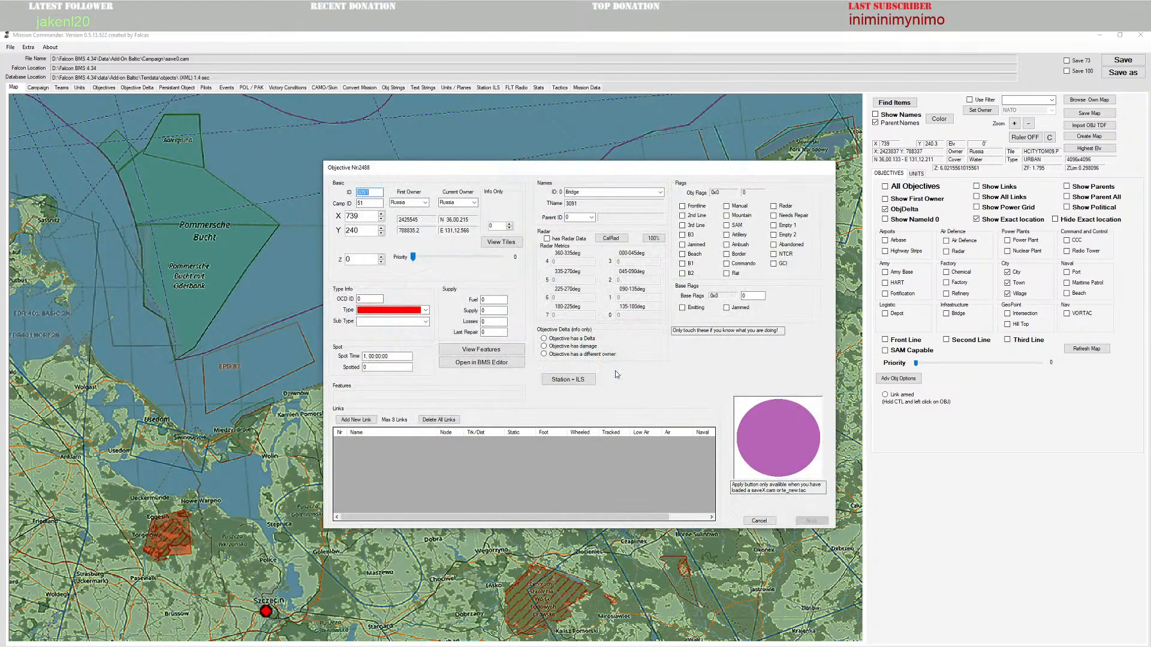
Step: Assign the existing name Kolobrzeg to the new objective
click(592, 191)
text(kolo)
click(664, 196)
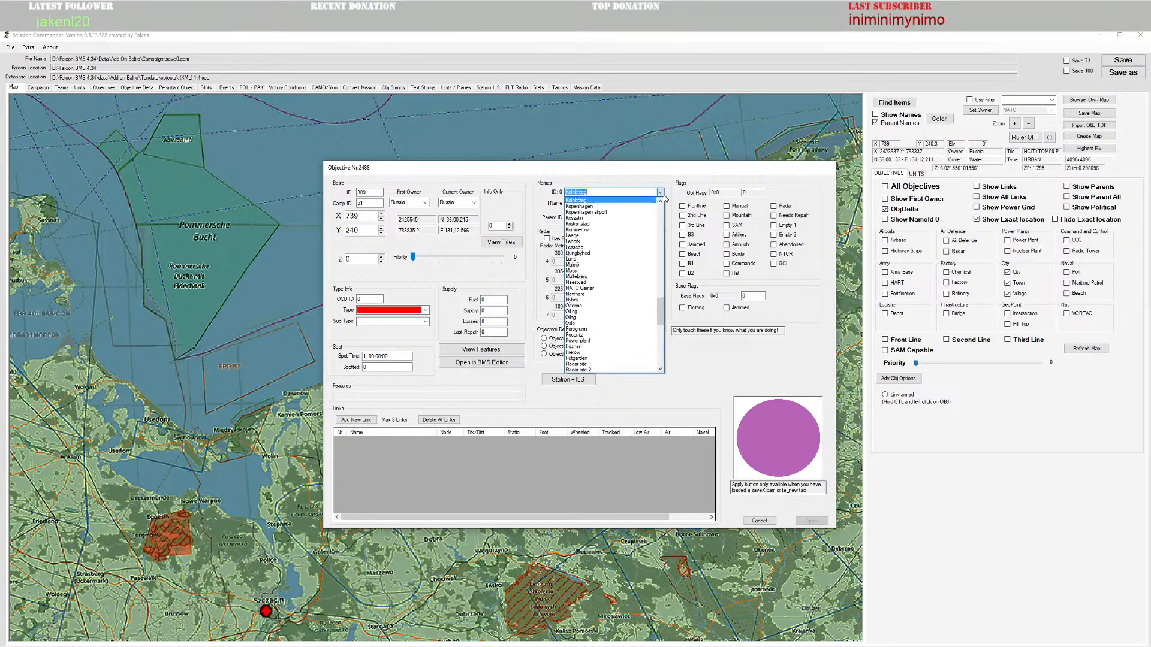
click(609, 203)
Step: Set the objective's type to Town with sub type 125 Town and apply it
click(425, 310)
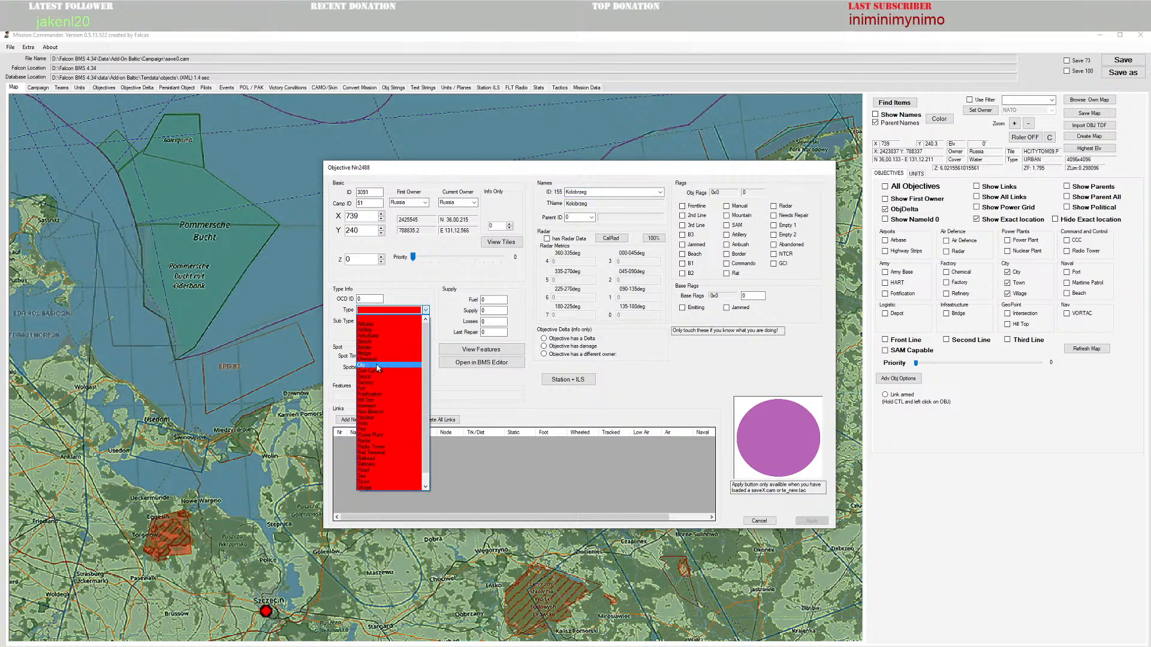
click(376, 483)
click(403, 322)
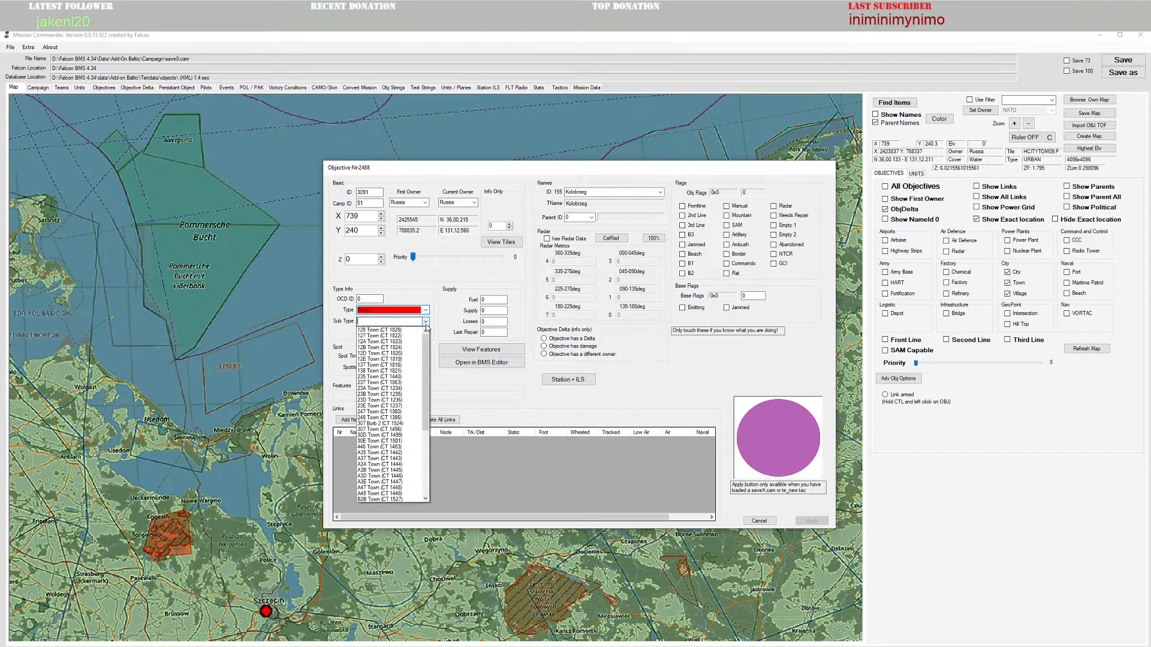
click(404, 336)
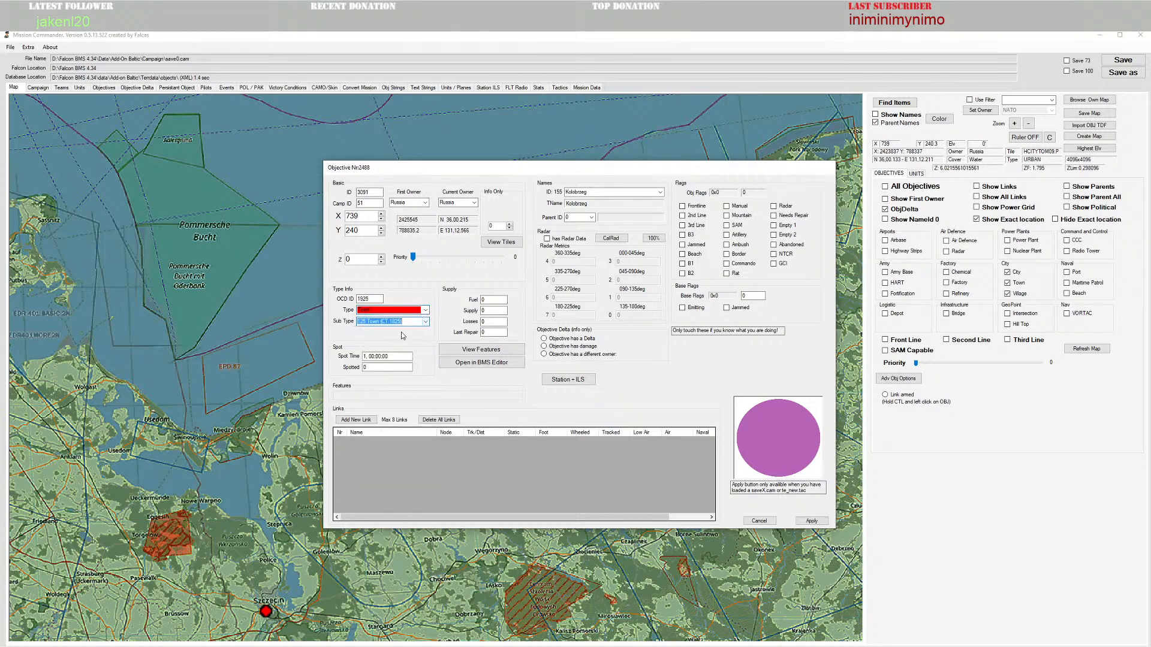
click(813, 521)
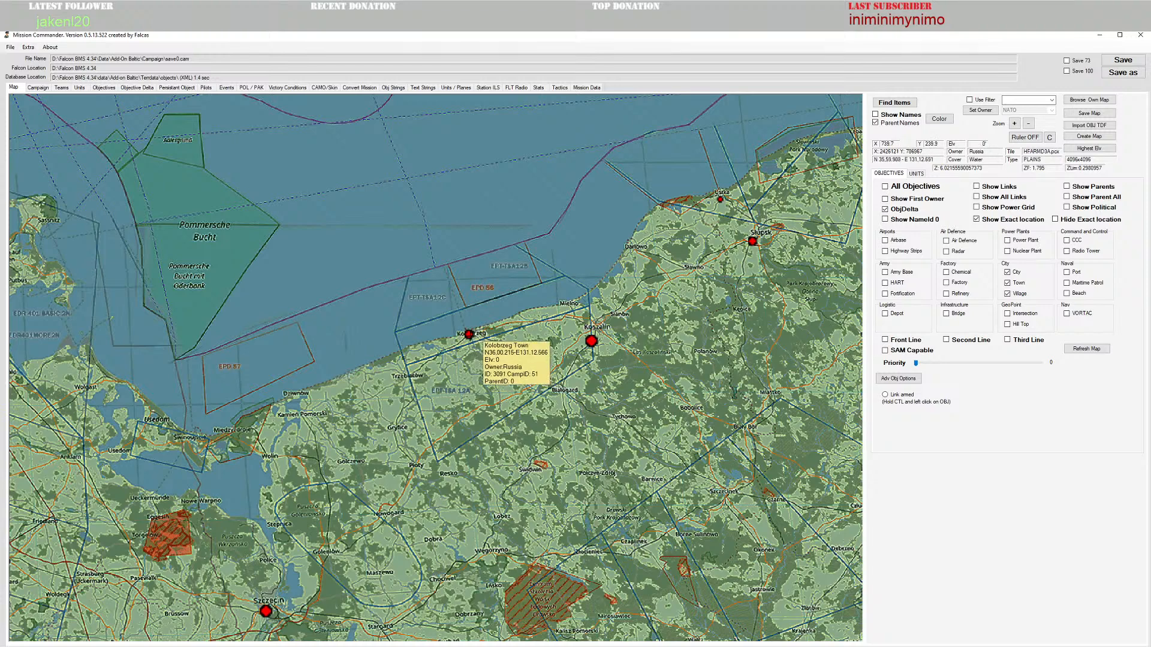
Step: View the Kolobrzeg features over a 9X9 tile area to check their position against the urban tiles, then close without applying
right_click(472, 341)
click(468, 315)
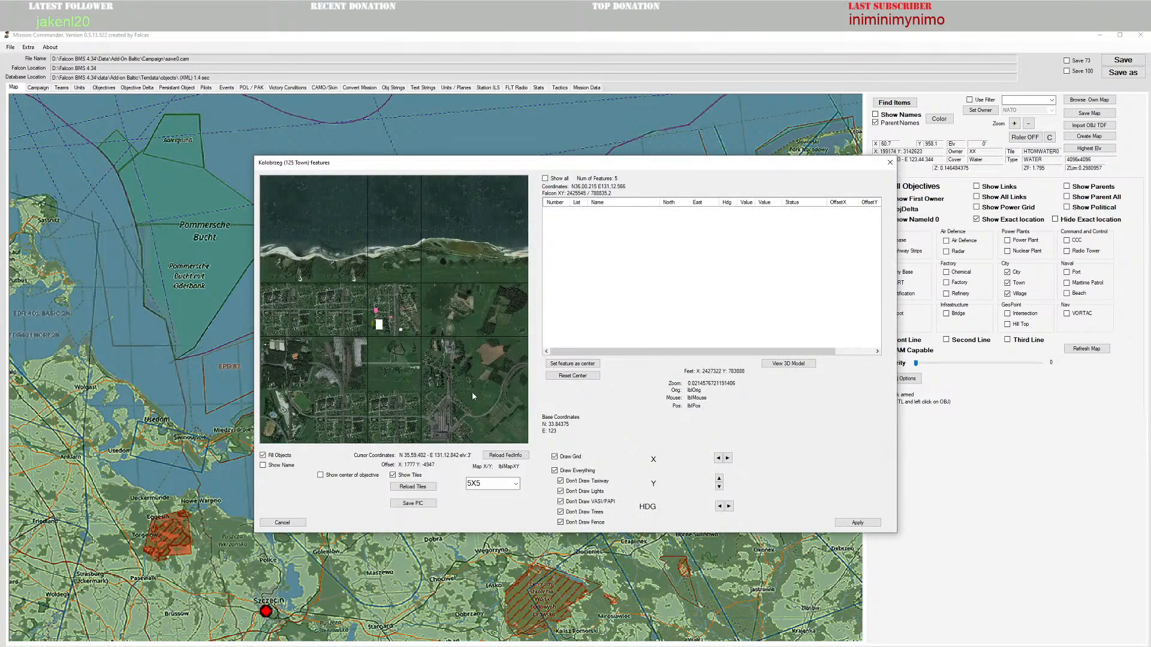
click(491, 483)
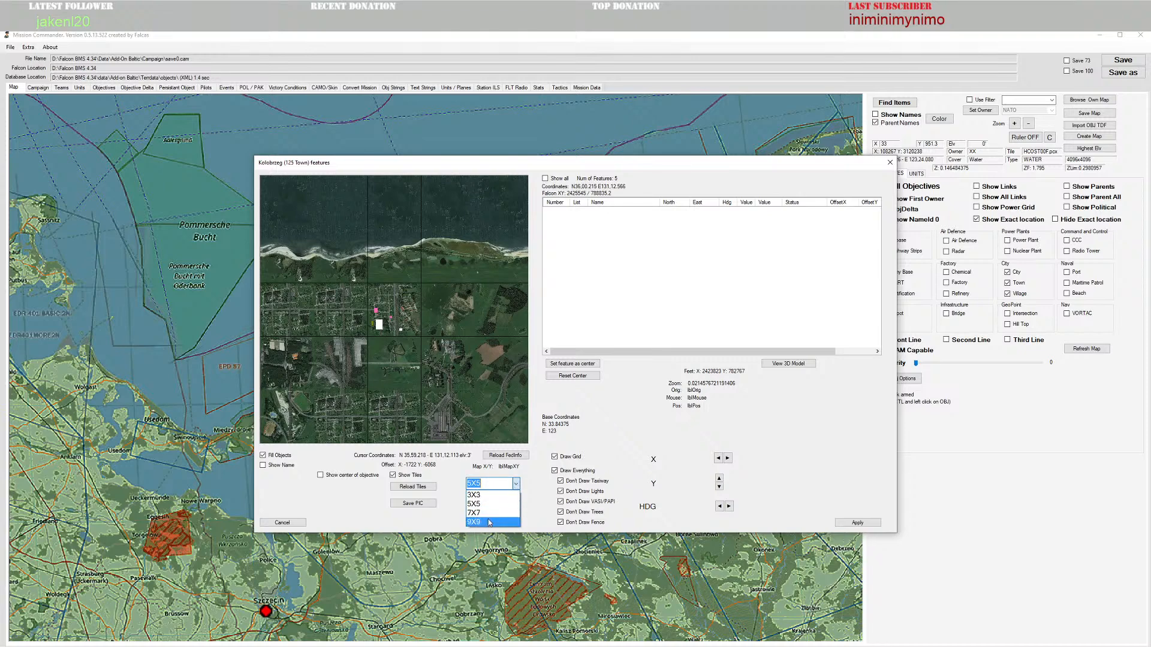
click(491, 523)
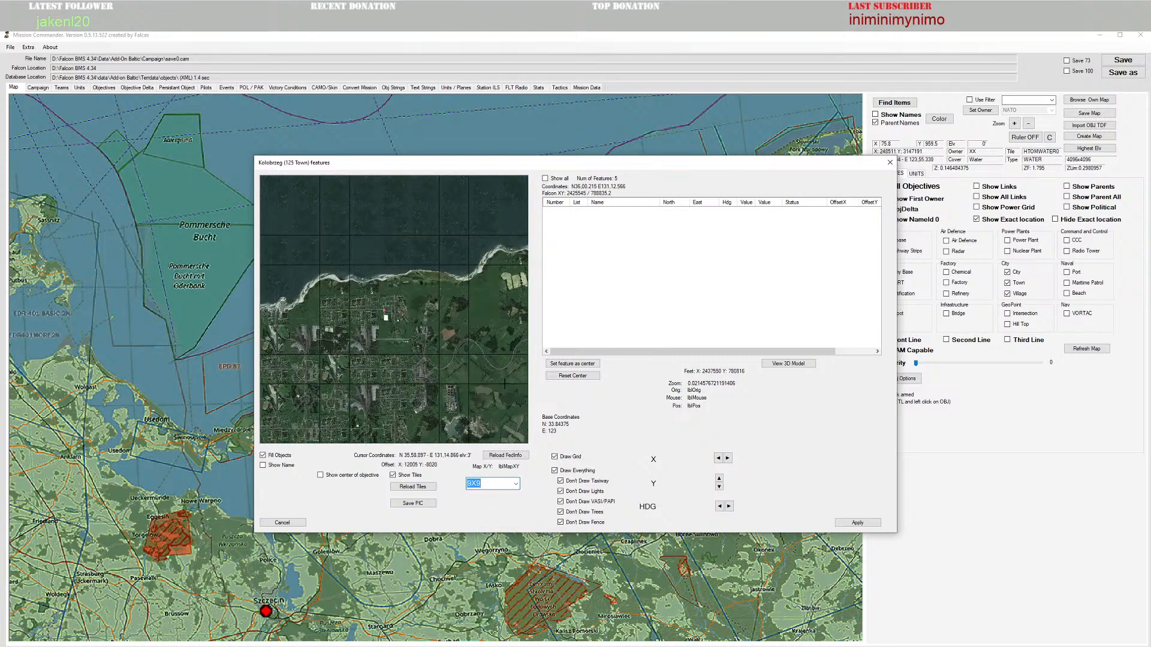
click(282, 523)
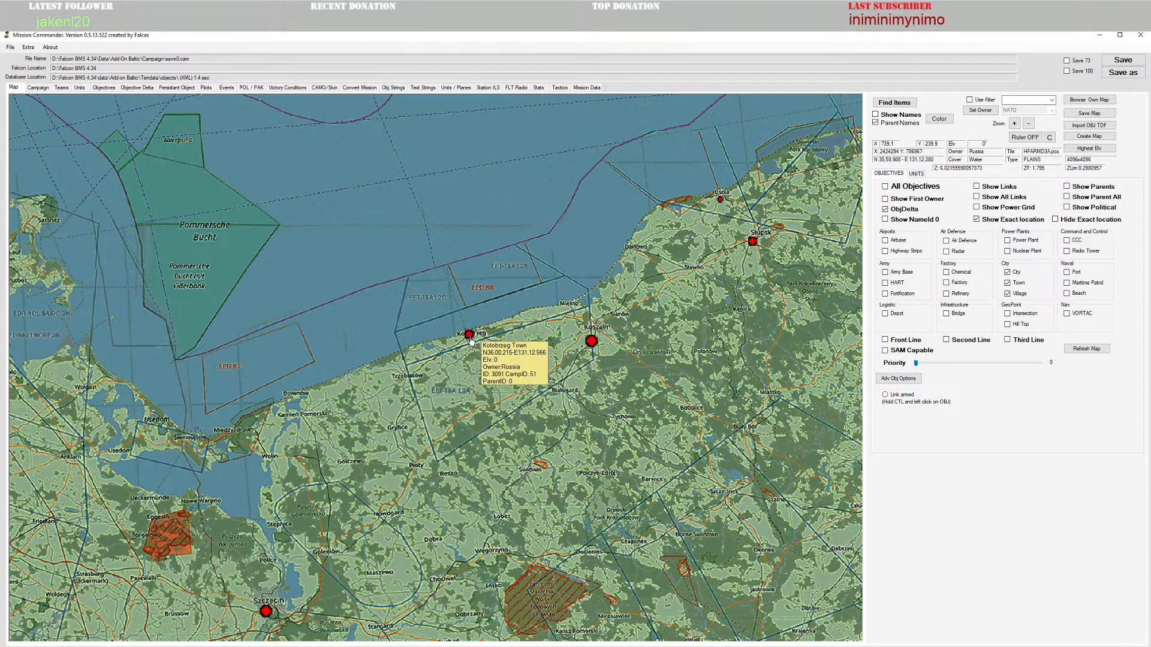
Step: Edit the Kolobrzeg objective, lower its coordinates to X 736, Y 238, and apply the new position
right_click(470, 339)
click(465, 316)
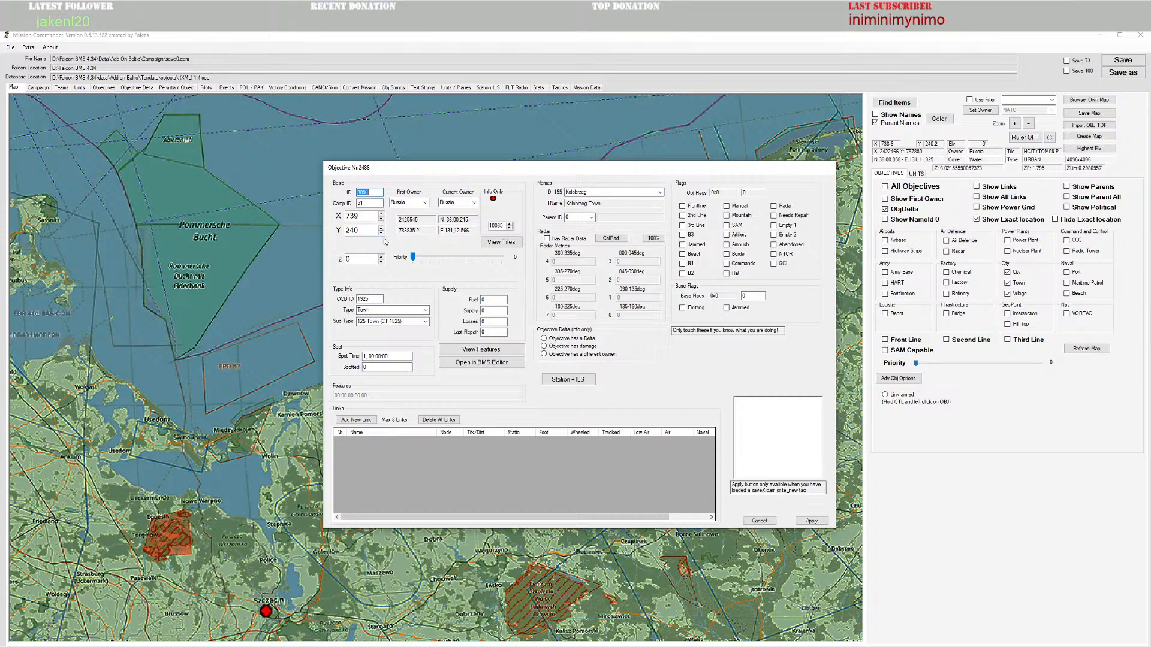
click(381, 235)
click(382, 219)
click(812, 521)
Step: View the Kolobrzeg features again and check how they sit on the tiles at the new position
right_click(438, 306)
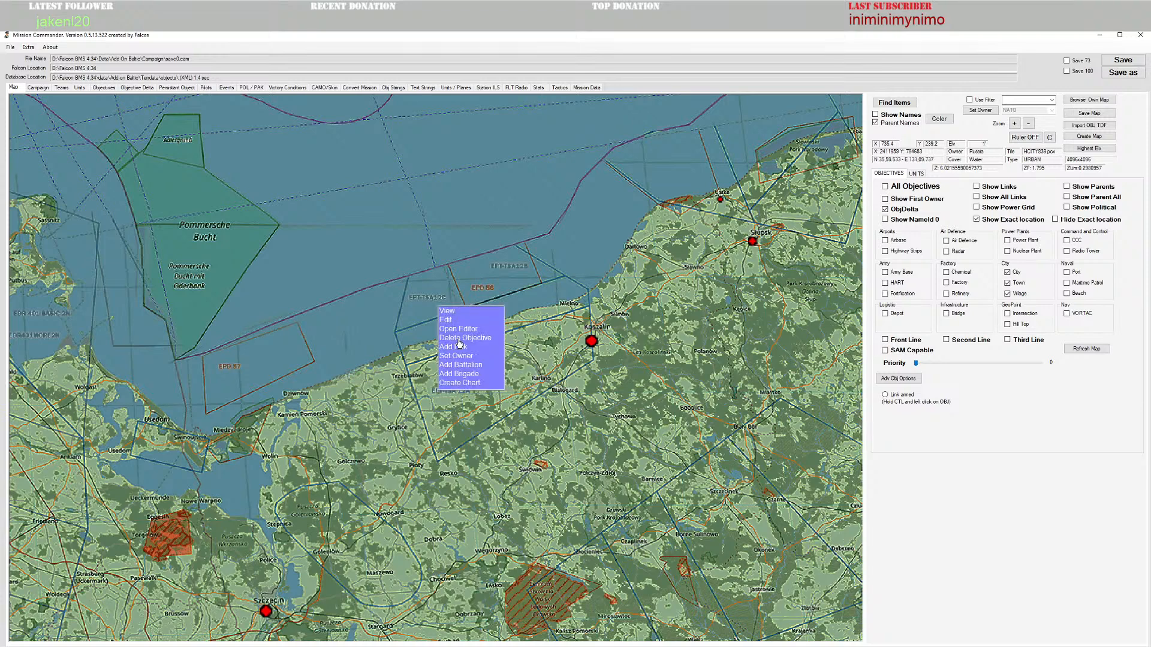
click(452, 312)
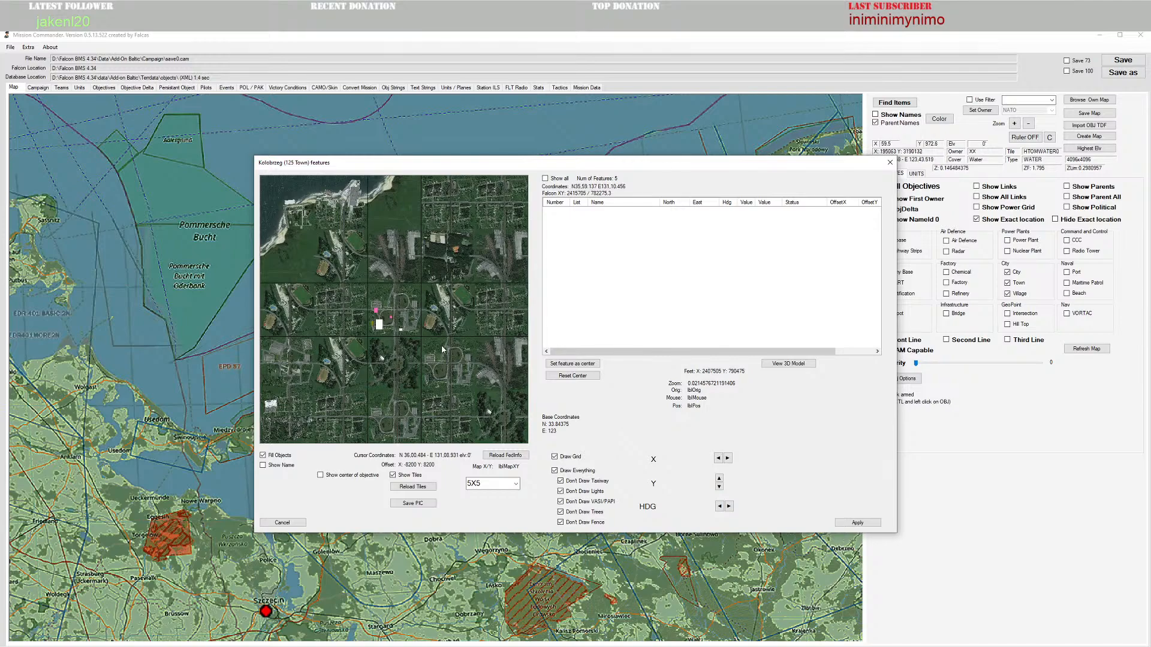
scroll(448, 364, up, 2)
scroll(448, 365, down, 2)
scroll(448, 364, down, 1)
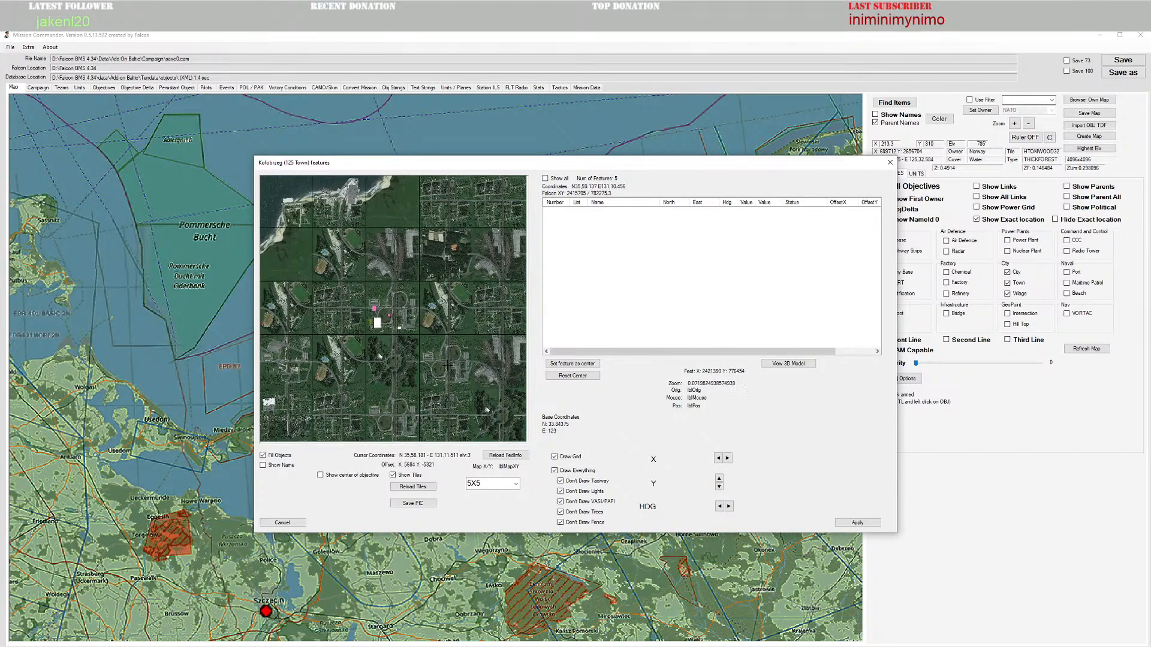
click(857, 523)
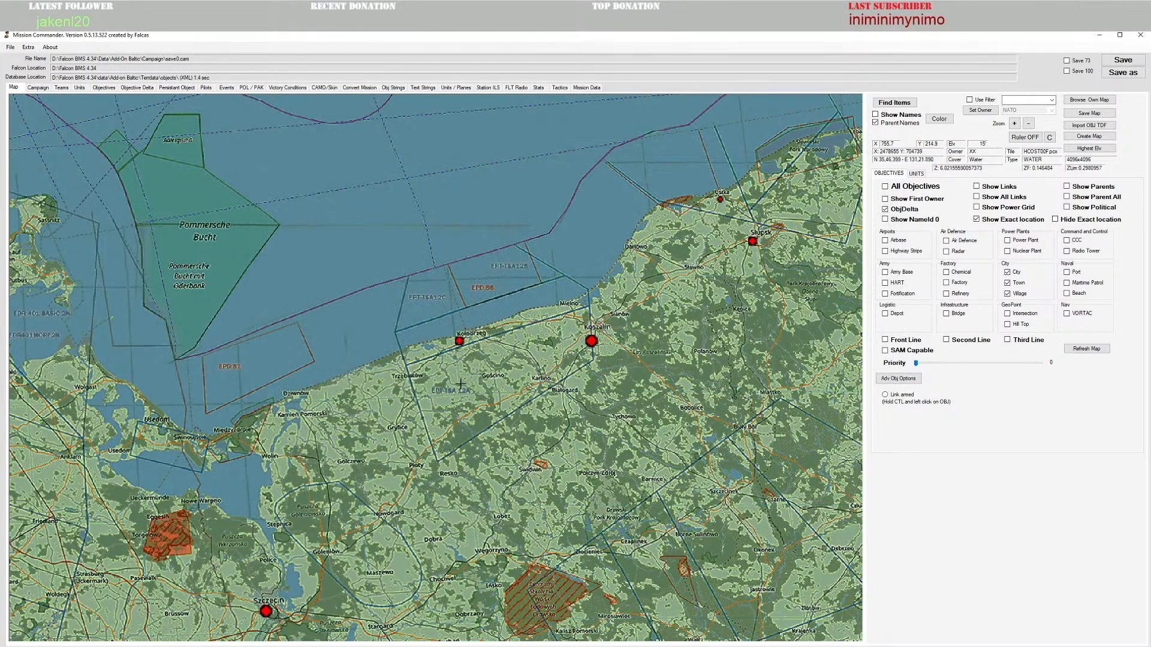
Step: Survey the map of northern Poland from Szczecin to the eastern terrain edge for towns still missing objectives
drag(451, 439, 504, 371)
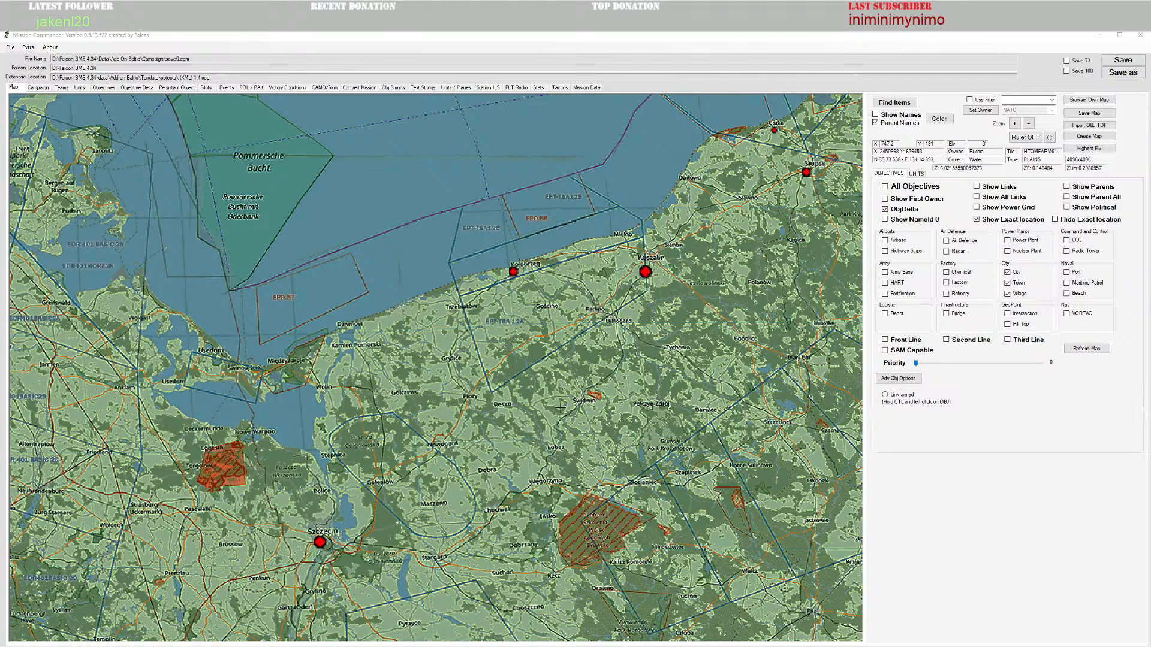
drag(617, 368, 548, 402)
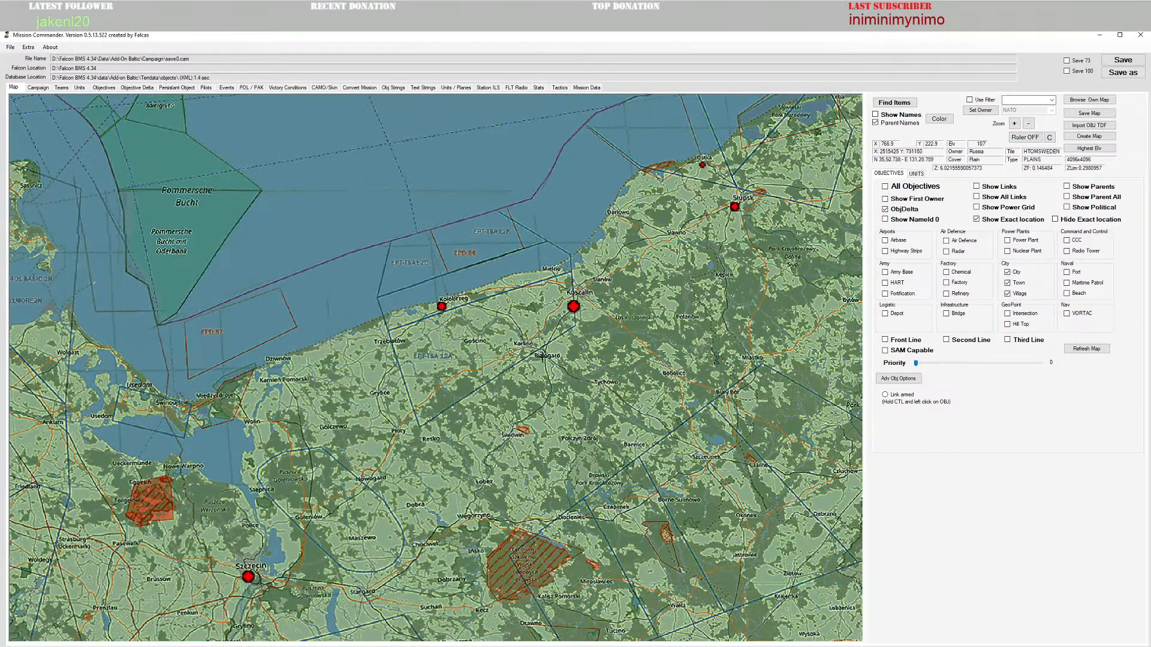
drag(440, 500, 452, 448)
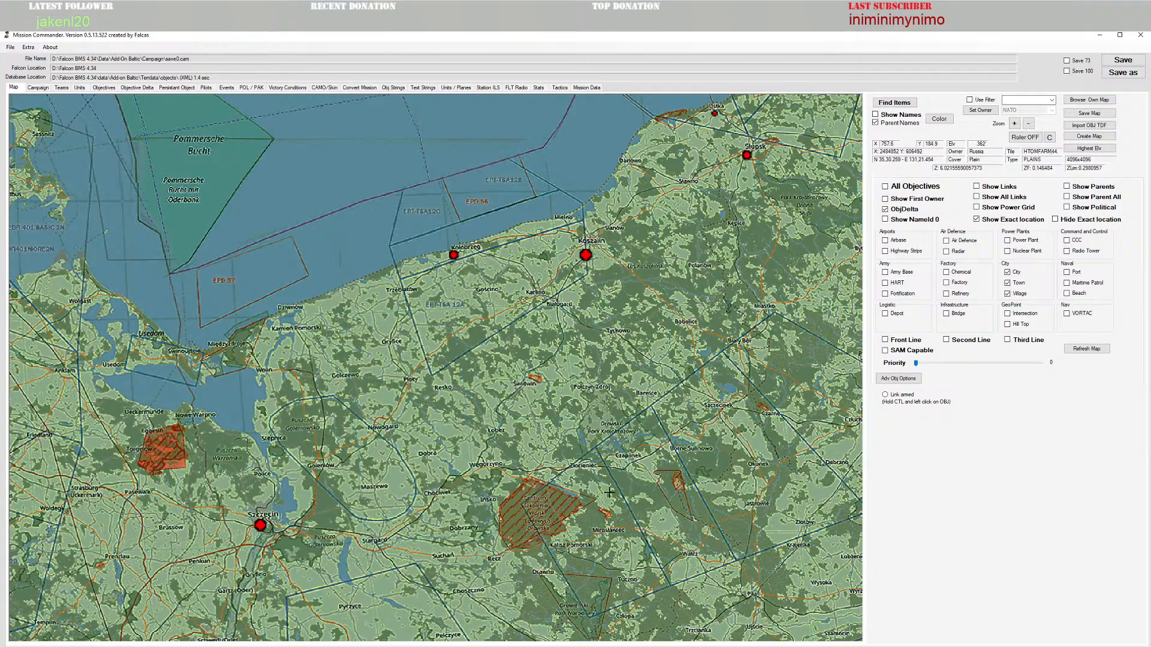
drag(698, 460, 484, 427)
drag(461, 302, 509, 418)
drag(427, 447, 698, 288)
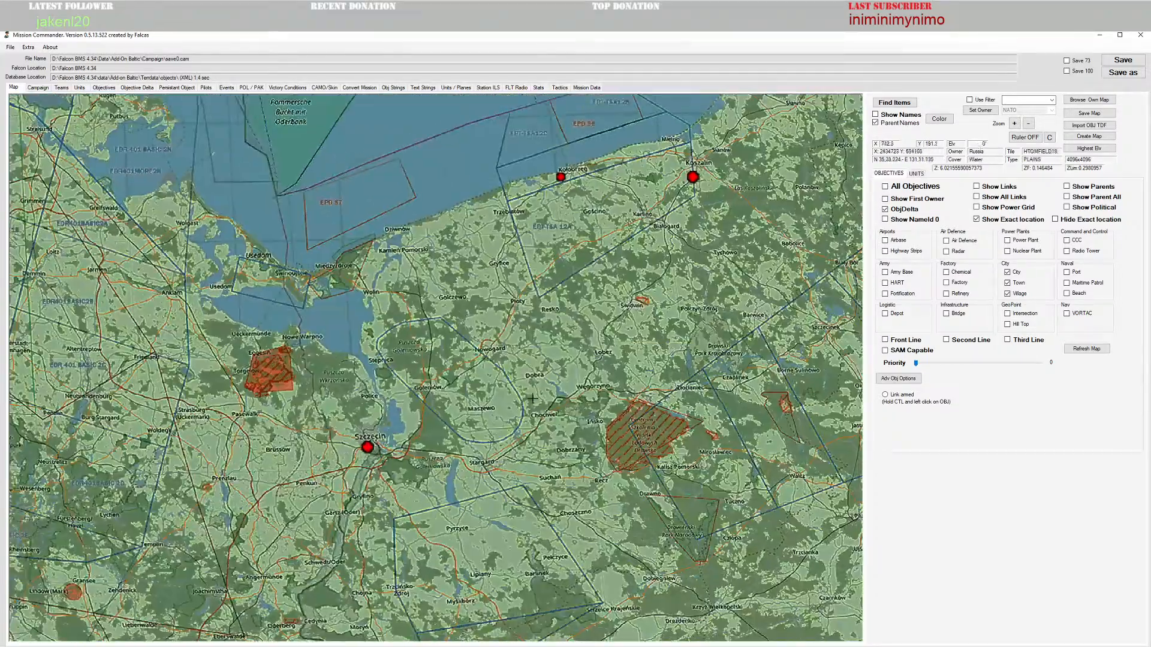
drag(530, 470, 509, 450)
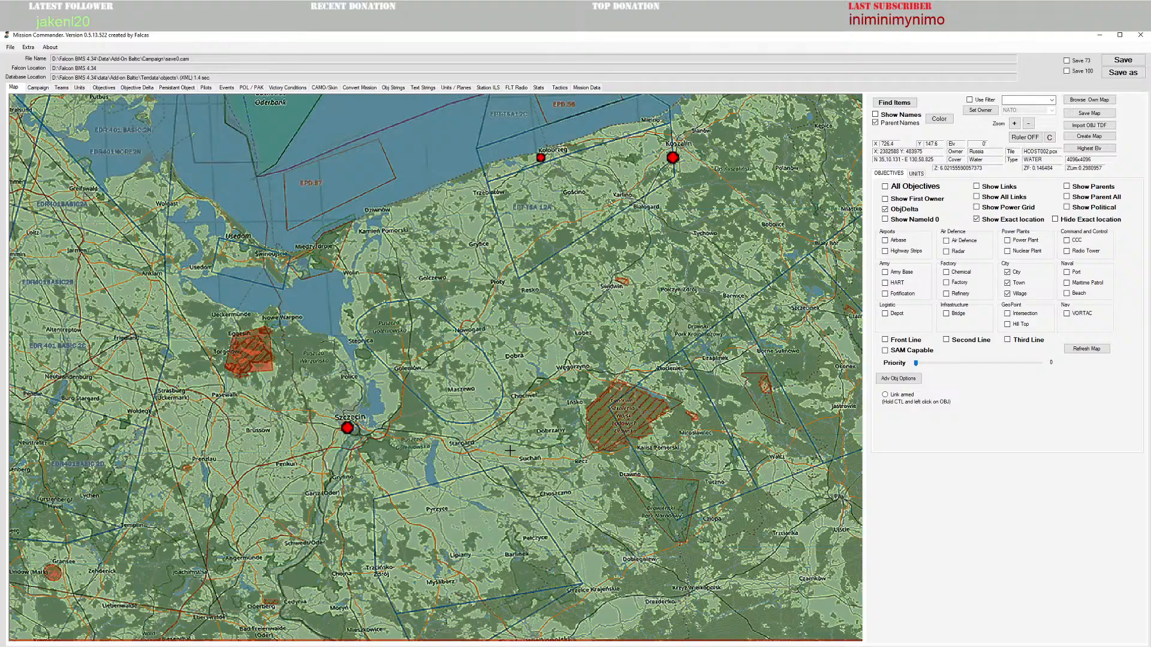
drag(727, 525, 307, 512)
scroll(566, 490, down, 1)
scroll(566, 490, down, 4)
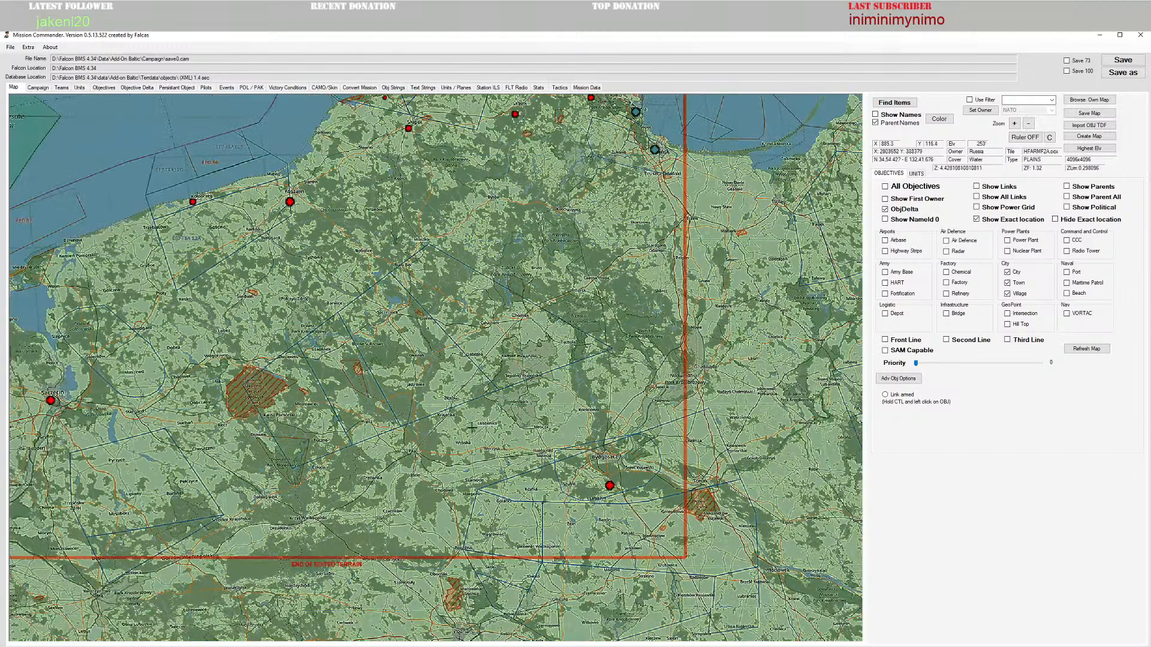
drag(450, 397, 540, 459)
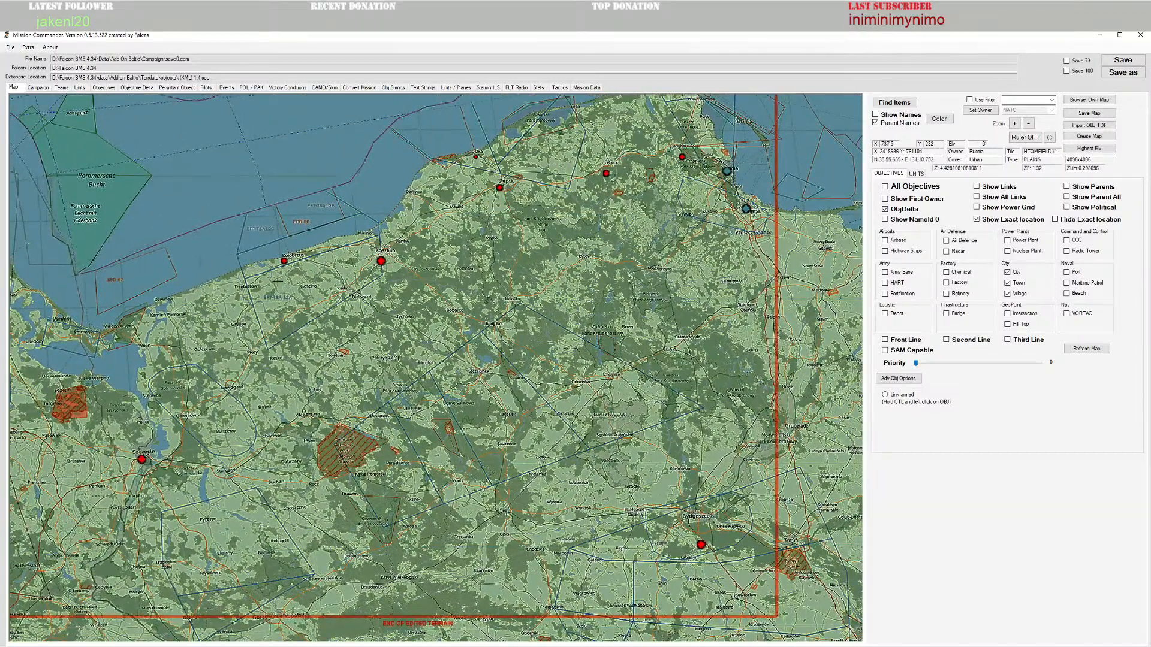
drag(253, 366, 388, 393)
scroll(388, 460, up, 5)
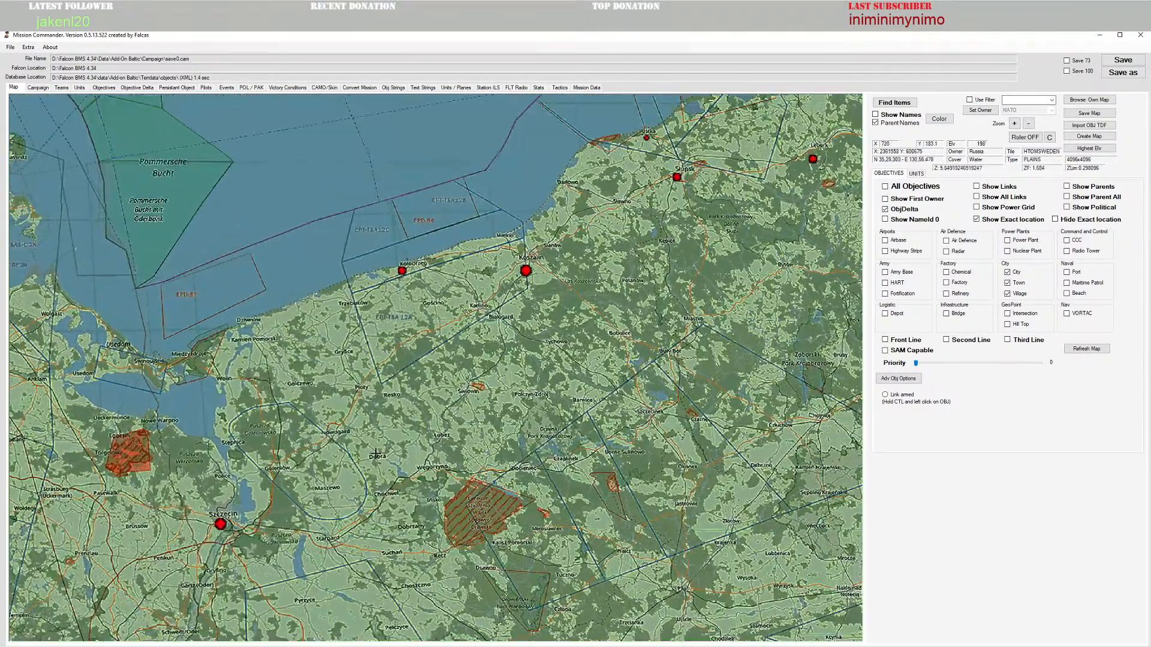
scroll(376, 454, up, 3)
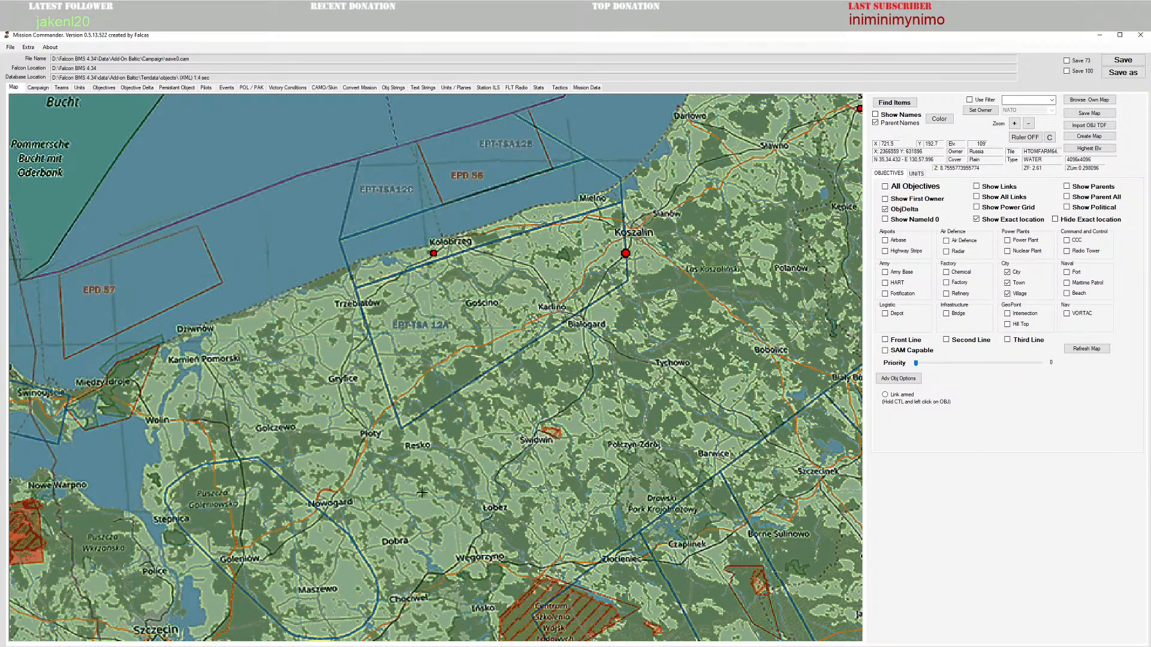
drag(475, 514, 432, 469)
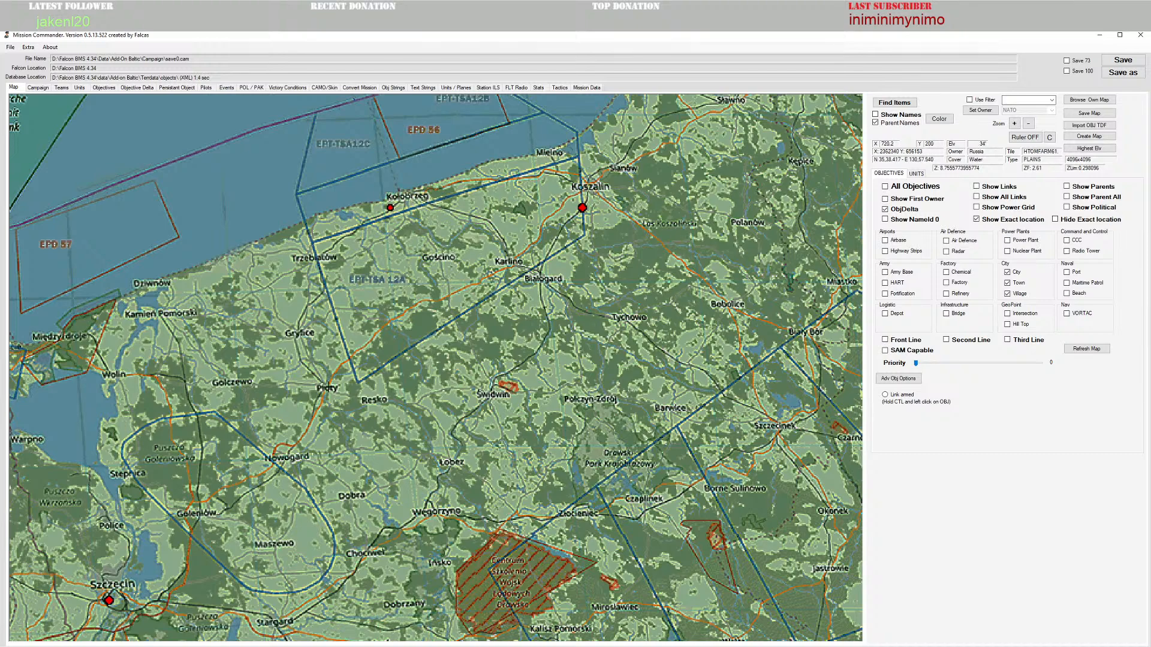
right_click(326, 389)
click(327, 386)
click(596, 195)
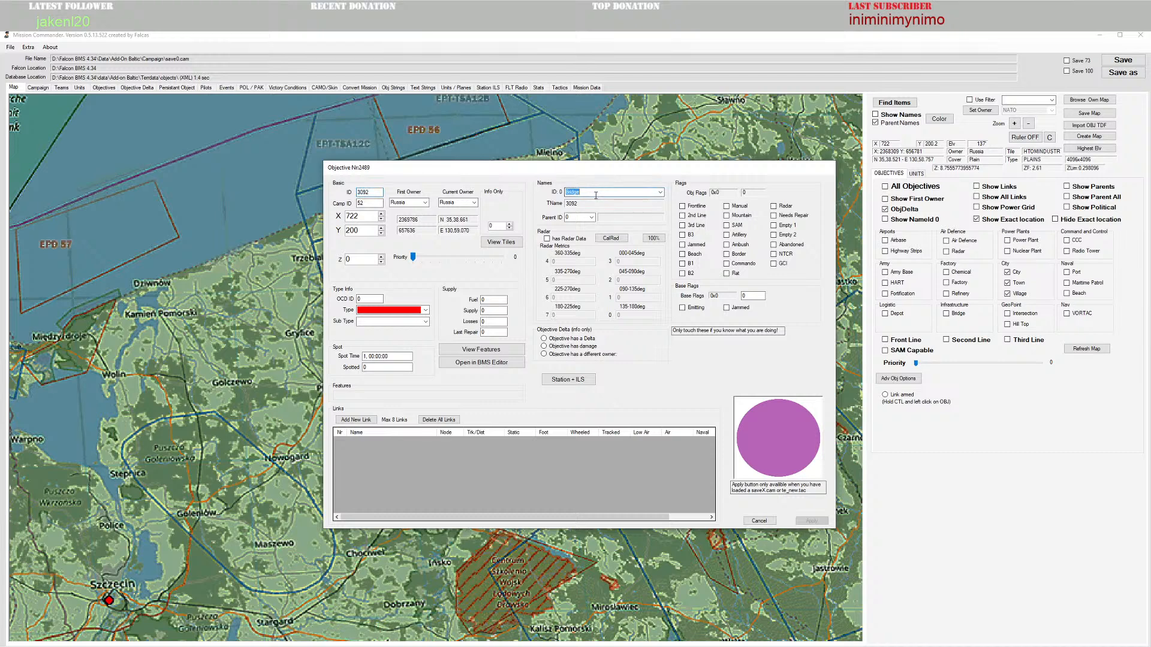
text(pio)
click(660, 193)
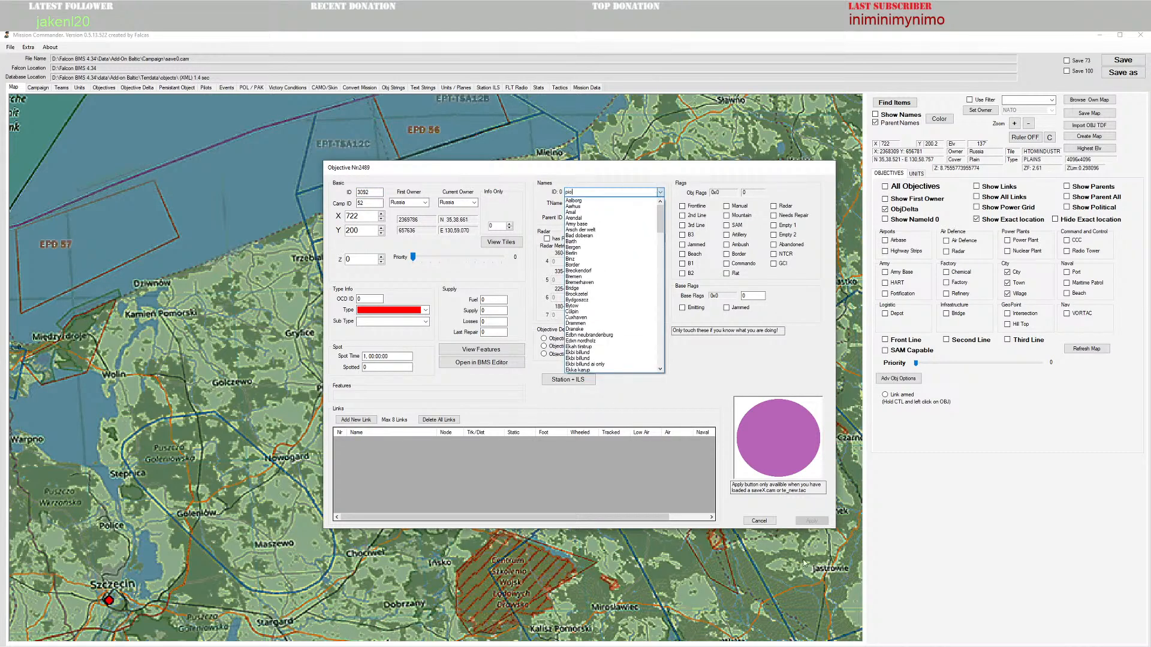
click(760, 521)
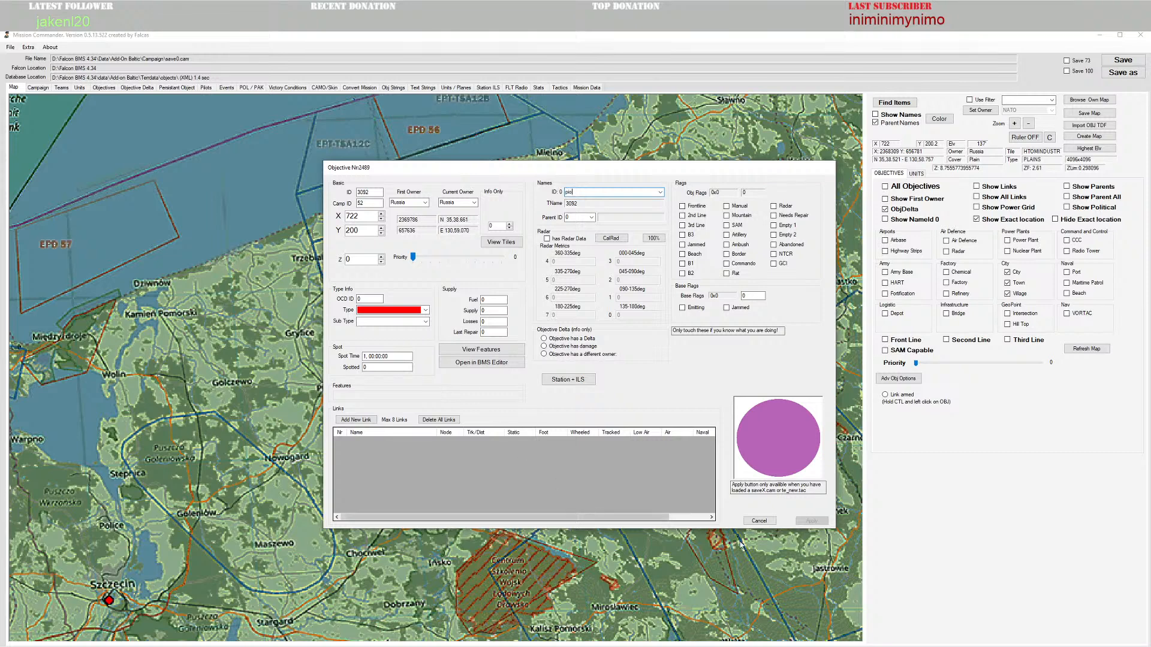
click(760, 522)
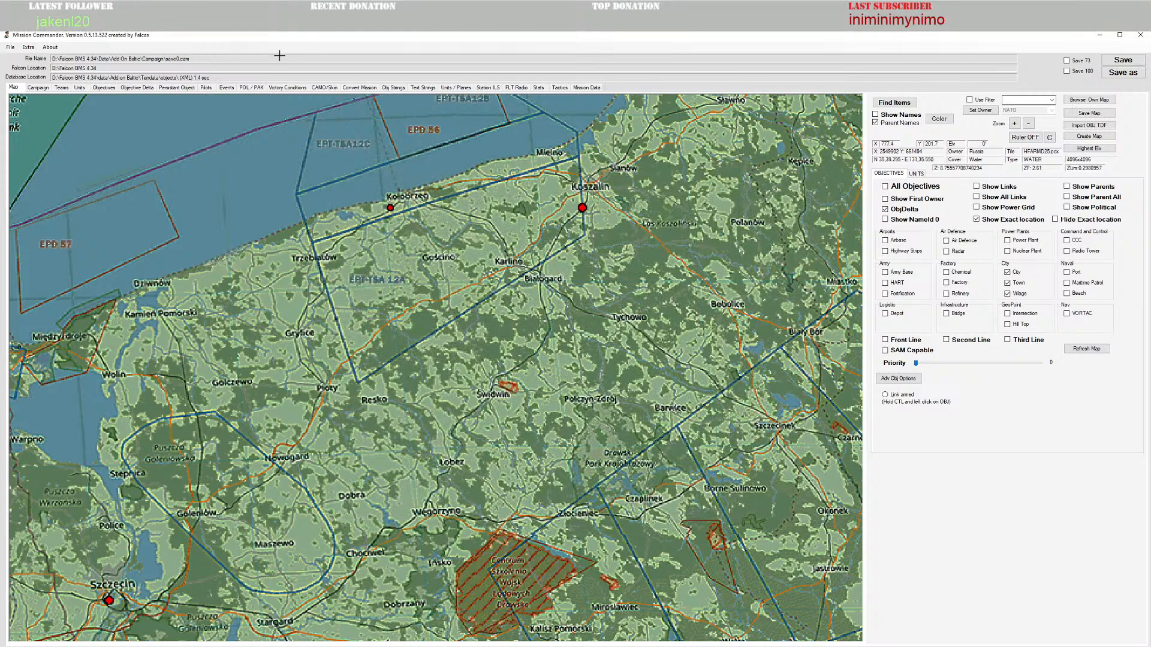
Step: Add the name Ploty to the objective strings and move it above the Nowhere entry
click(401, 88)
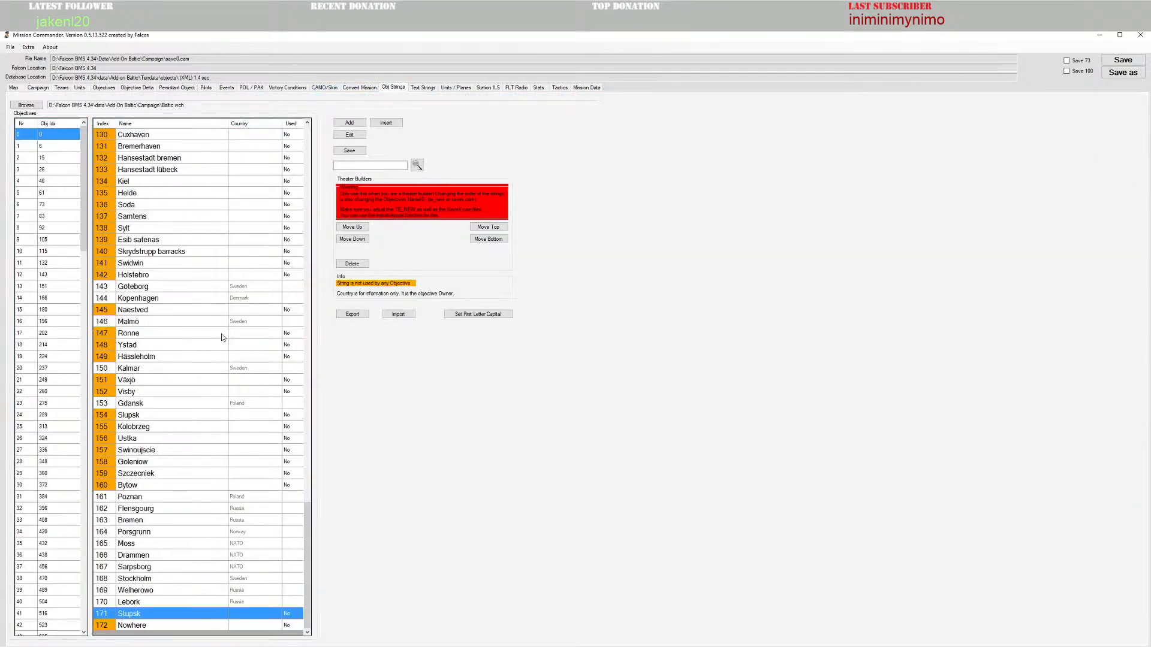
click(352, 123)
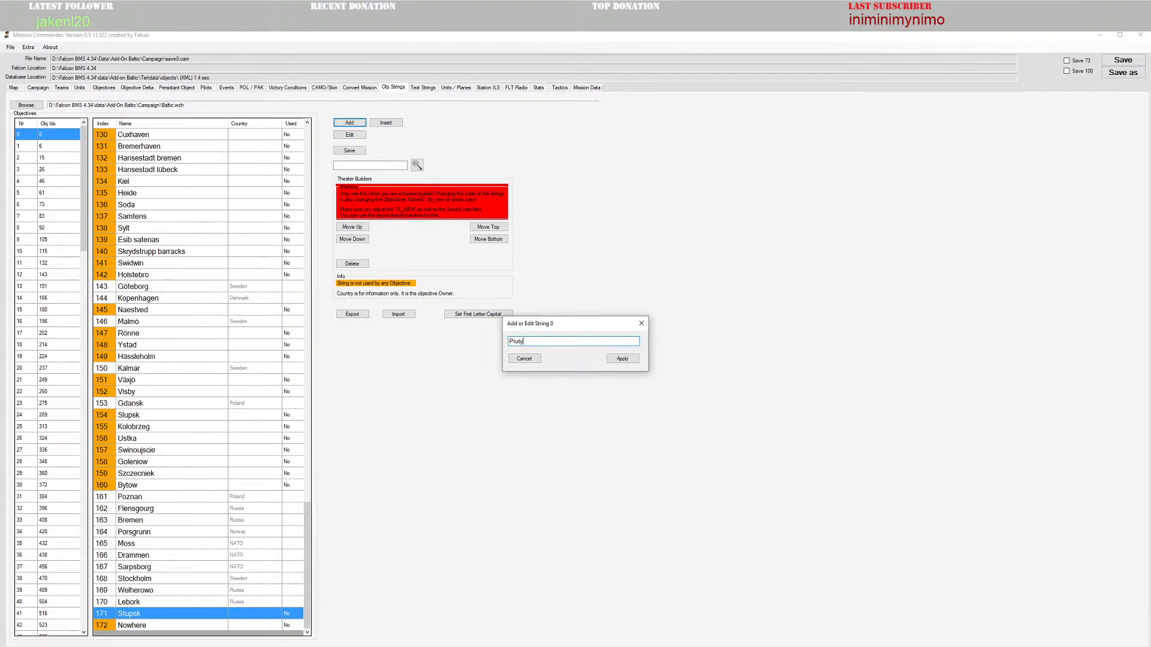
click(623, 359)
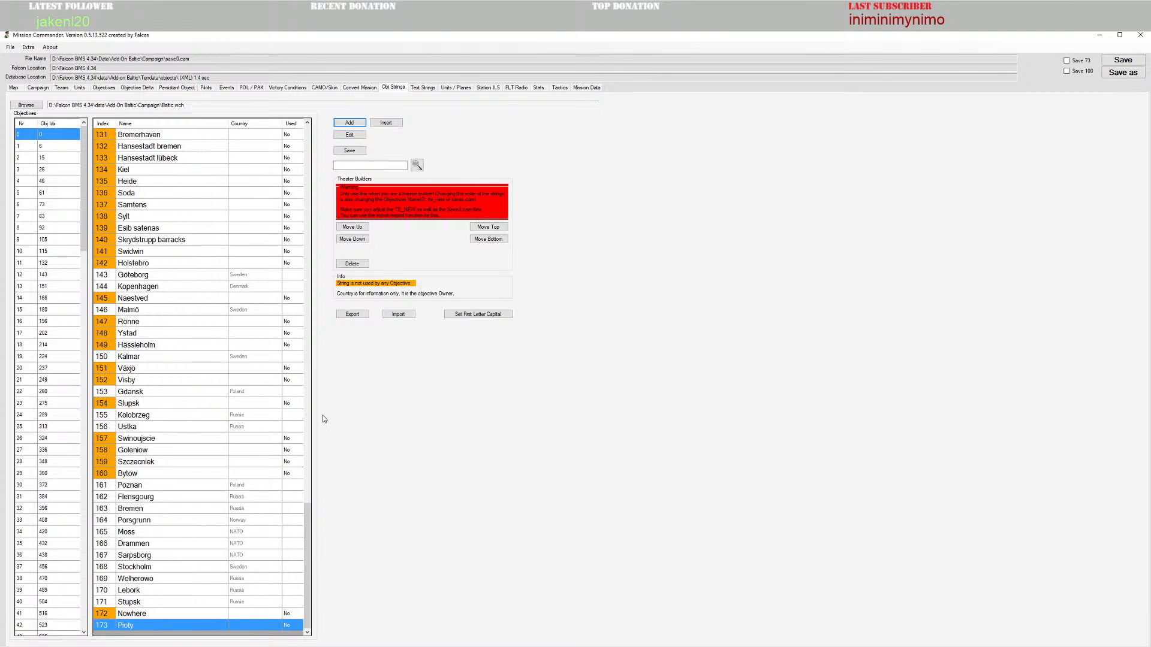
click(355, 231)
Step: Save the objective strings to the Baltic.wch and Baltic.idx files and acknowledge the save messages
click(350, 151)
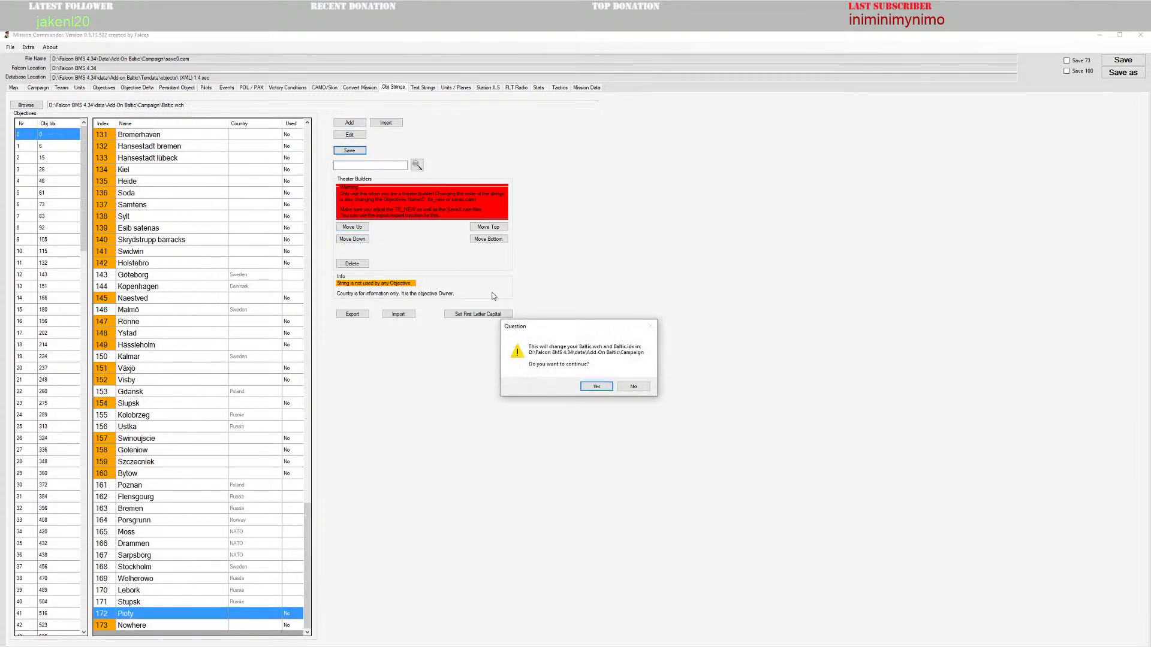
click(598, 387)
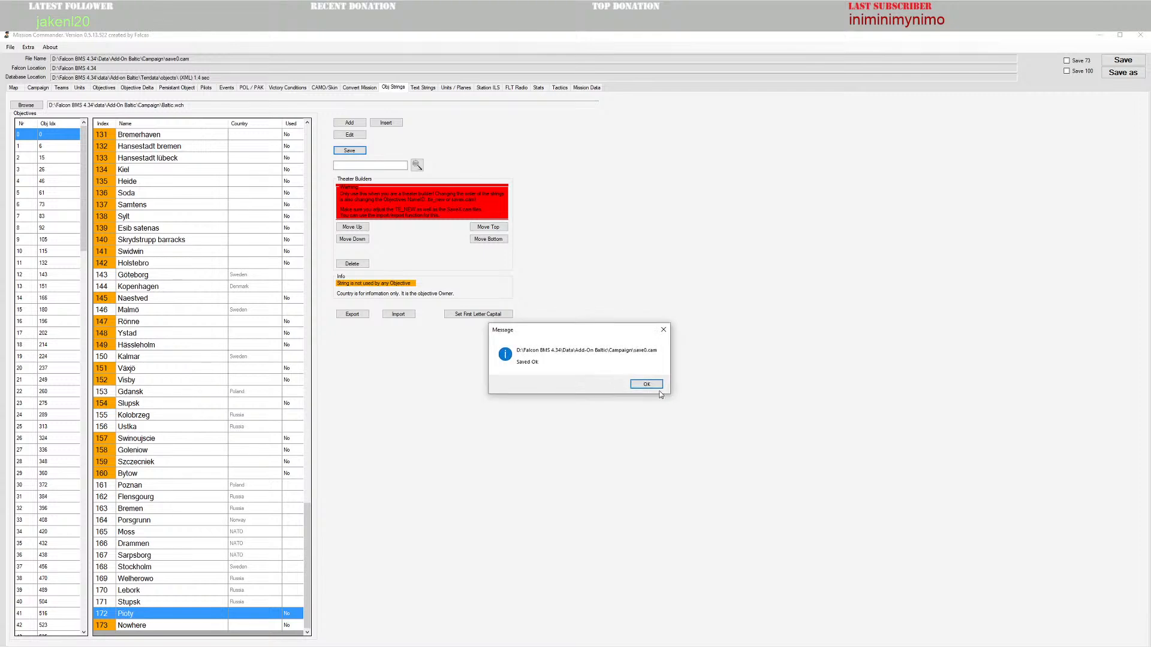
click(647, 385)
click(601, 383)
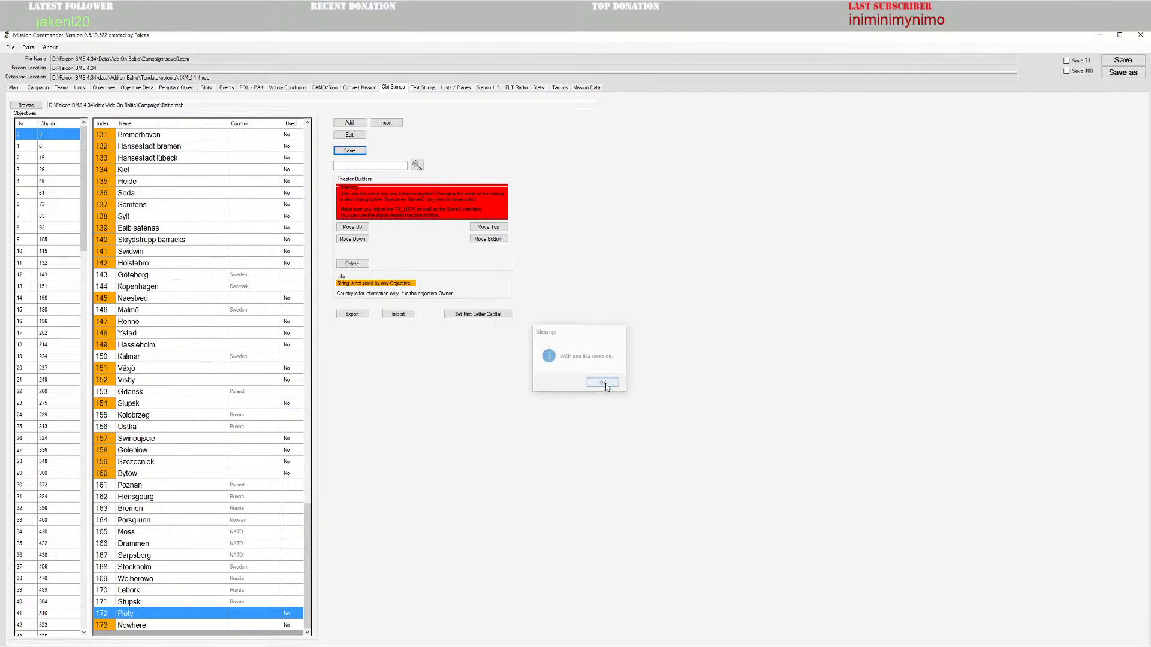
Step: Add a new objective on the map at the town of Płoty and assign it the name Ploty
click(12, 88)
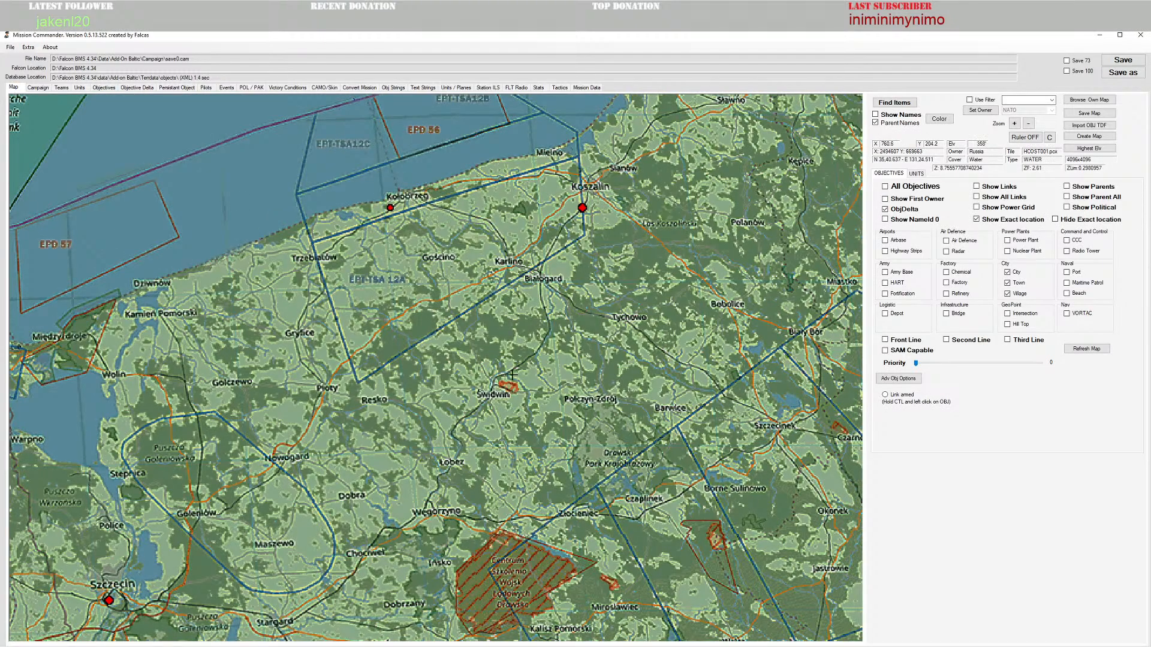
drag(325, 387, 381, 376)
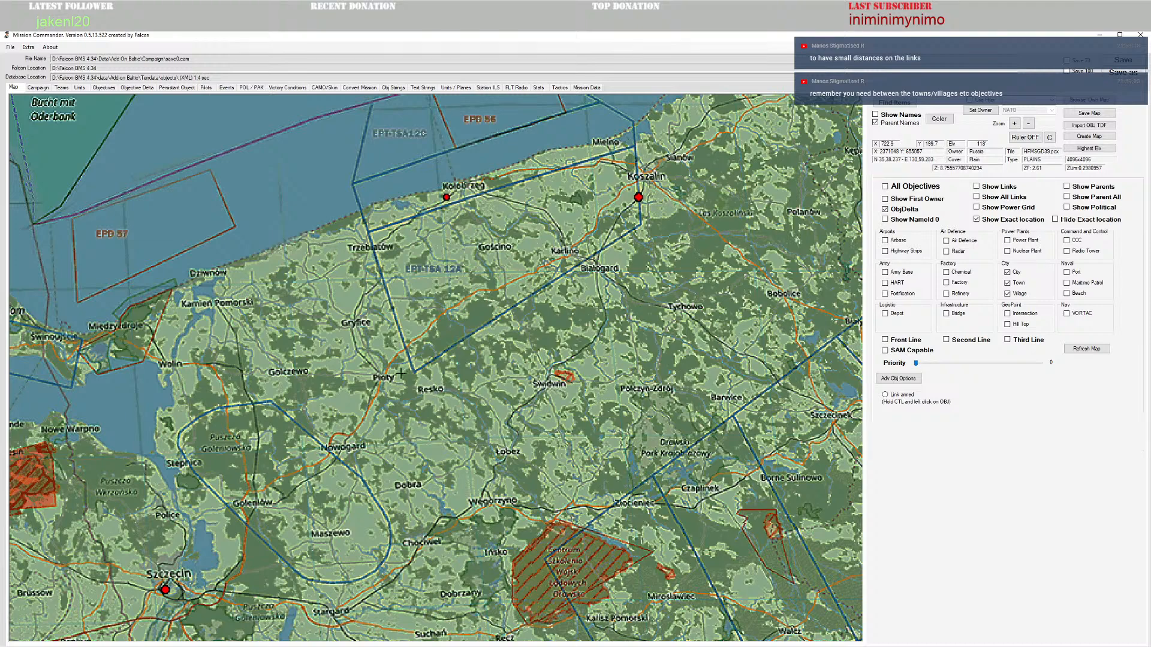
drag(458, 328, 451, 348)
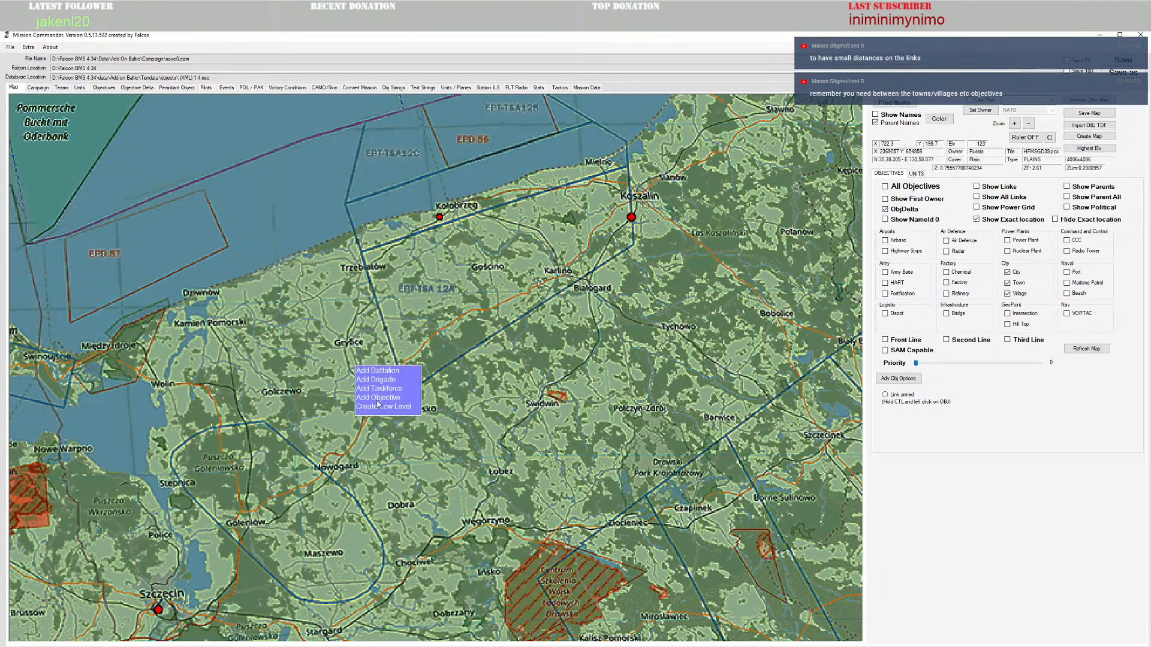
double_click(410, 413)
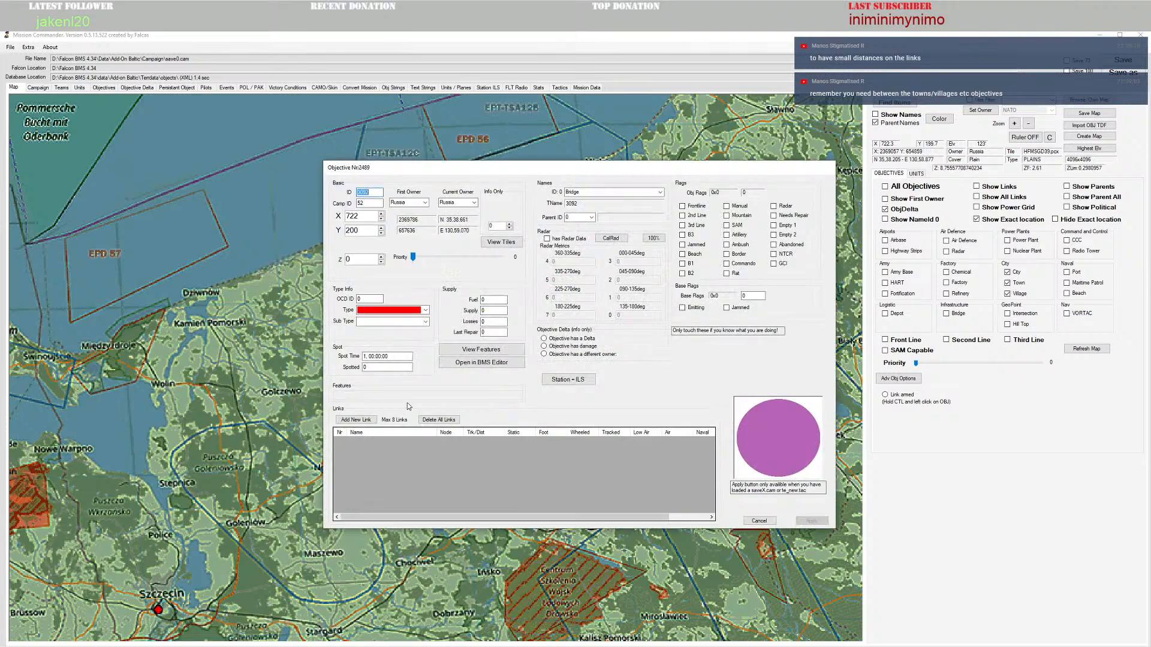
click(648, 192)
text(pio)
click(660, 192)
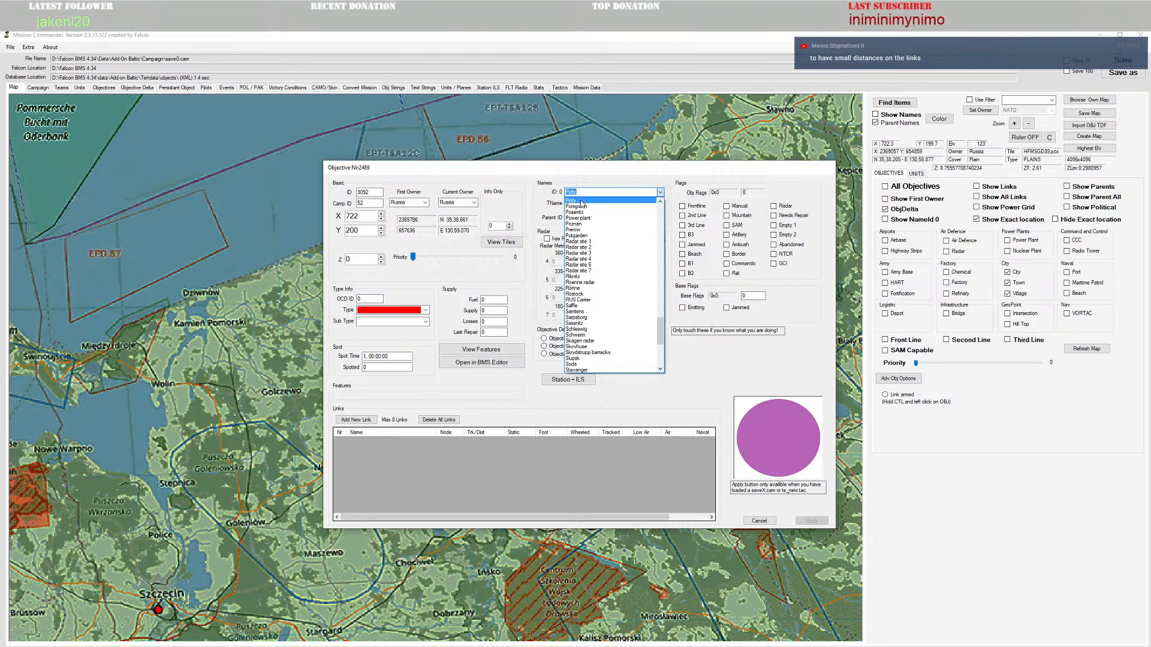
click(581, 201)
Step: Set the new Ploty objective's type to Town with the 125 Town sub type and apply it
click(424, 310)
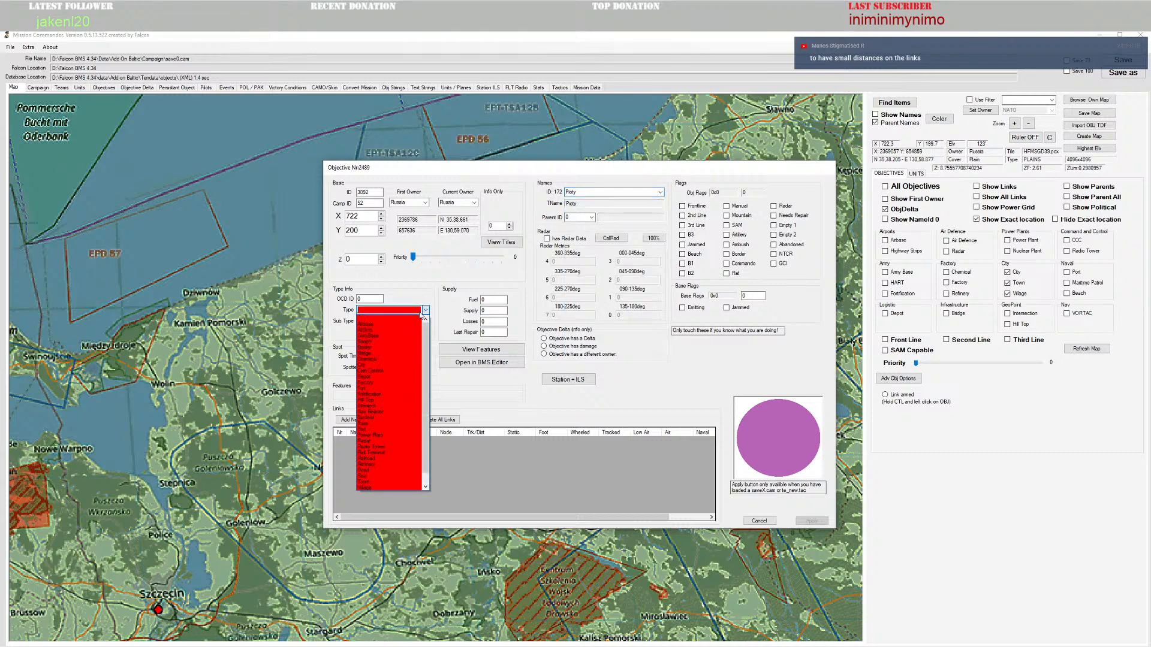
click(371, 482)
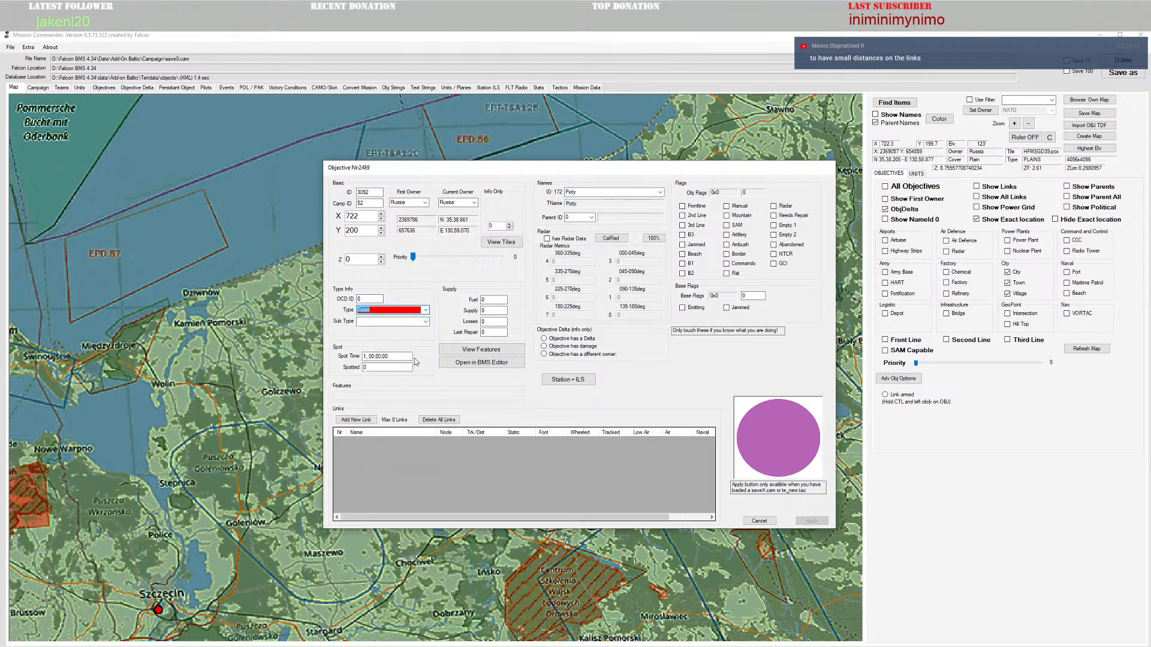
click(425, 321)
click(399, 332)
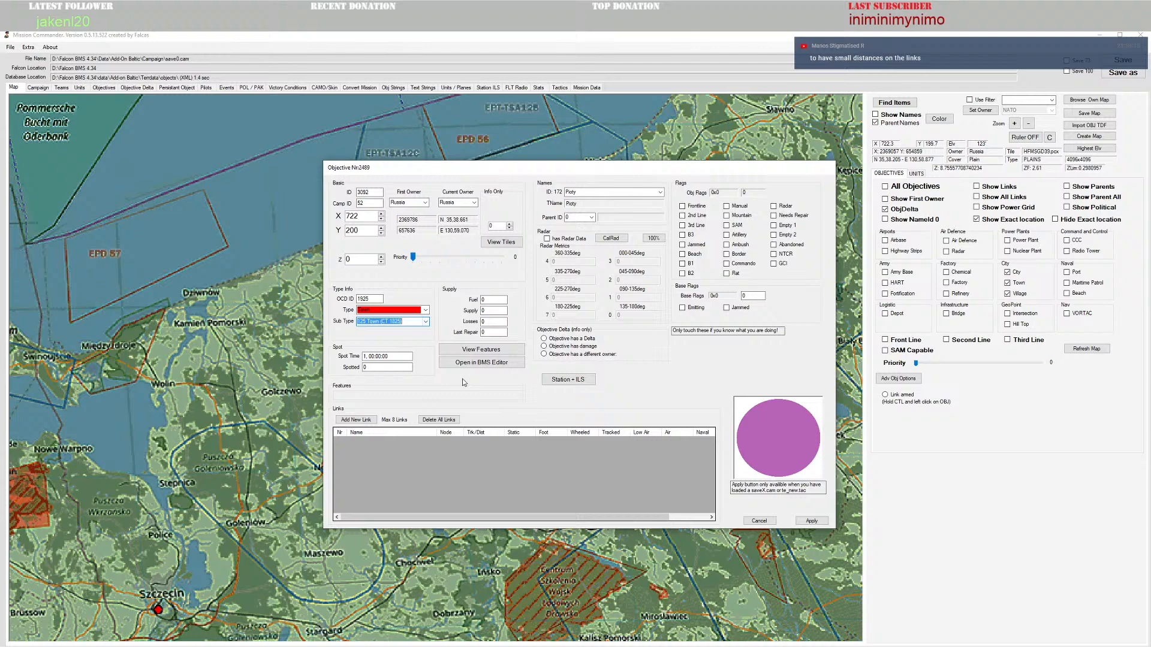
click(821, 522)
Step: View the Ploty features over the 5X5 tile area to compare them with the urban tile, and apply
right_click(373, 394)
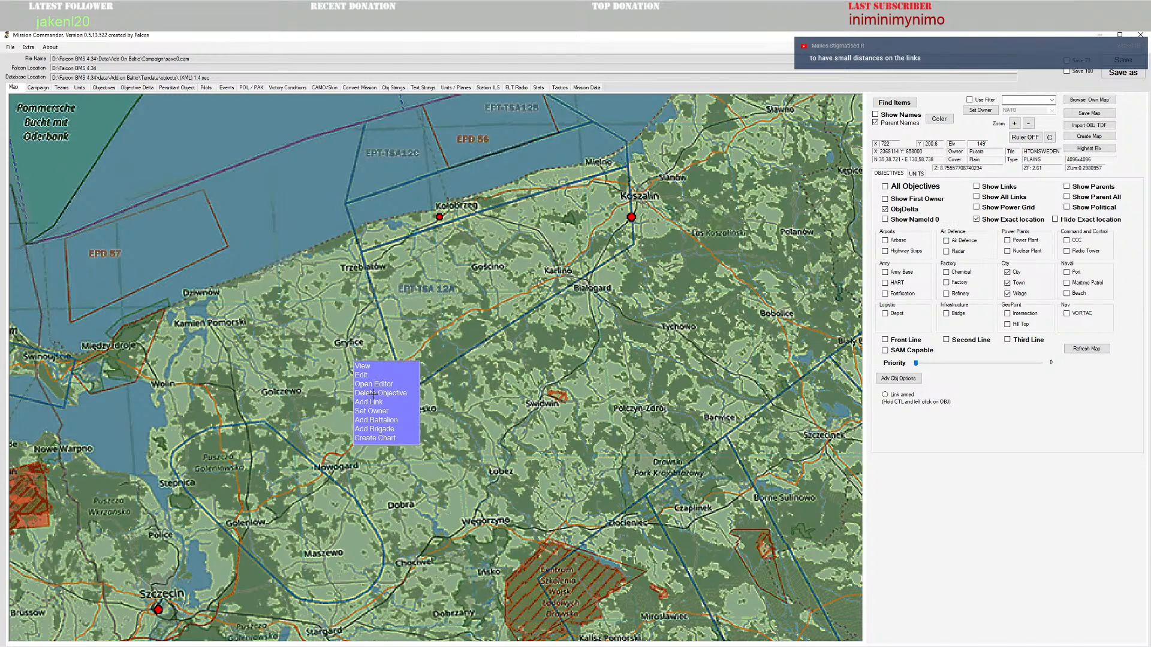
click(372, 384)
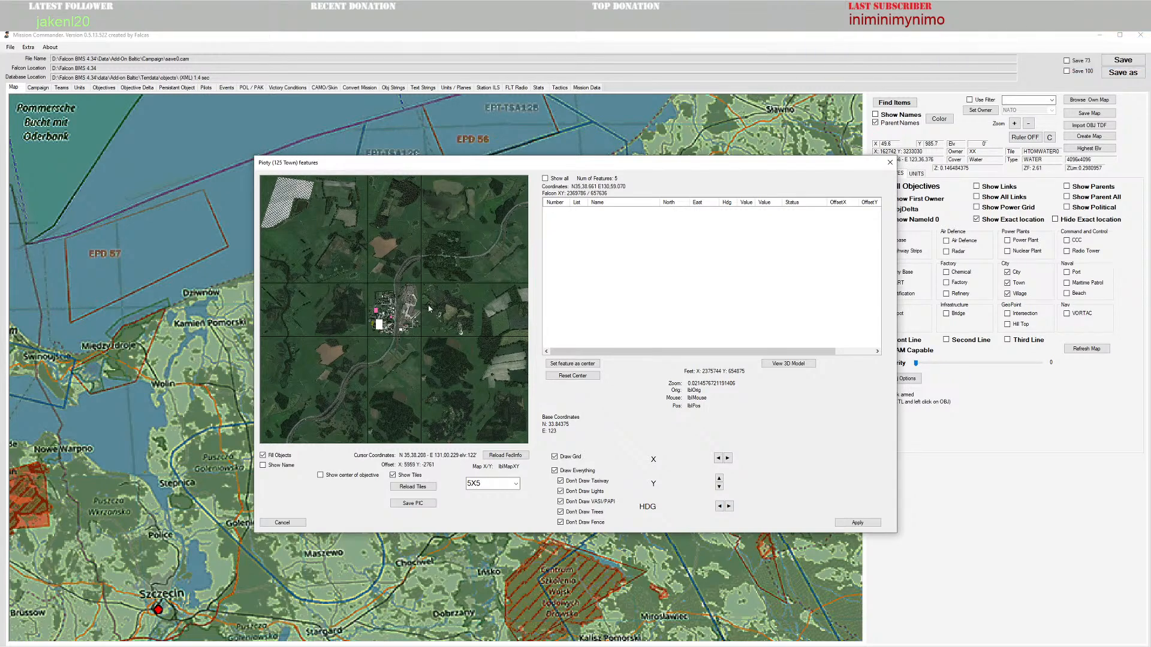
click(866, 525)
Step: Edit the Ploty objective, changing its type to Village with the first available Village sub type, and apply it
mouse_move(374, 398)
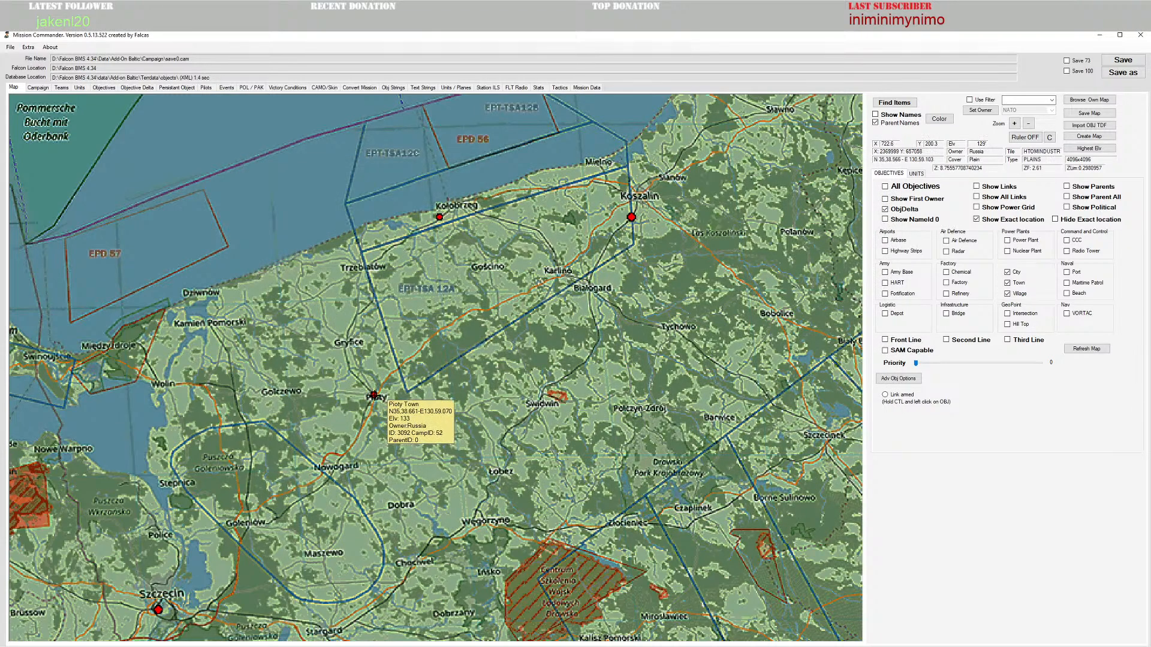
right_click(374, 399)
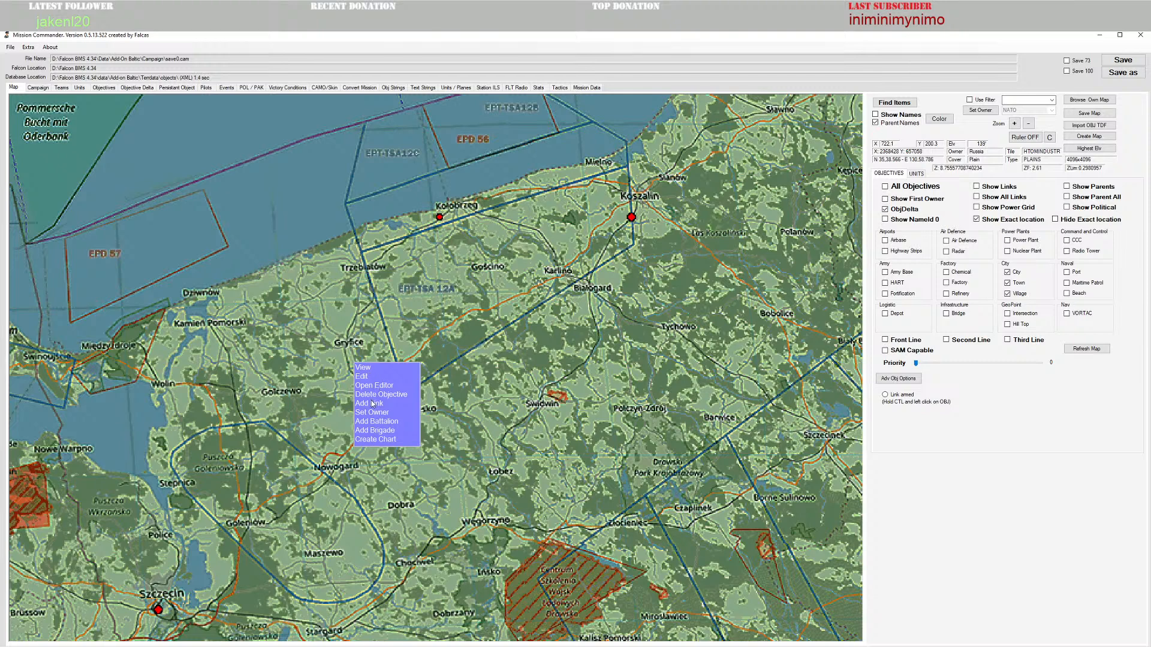
click(369, 379)
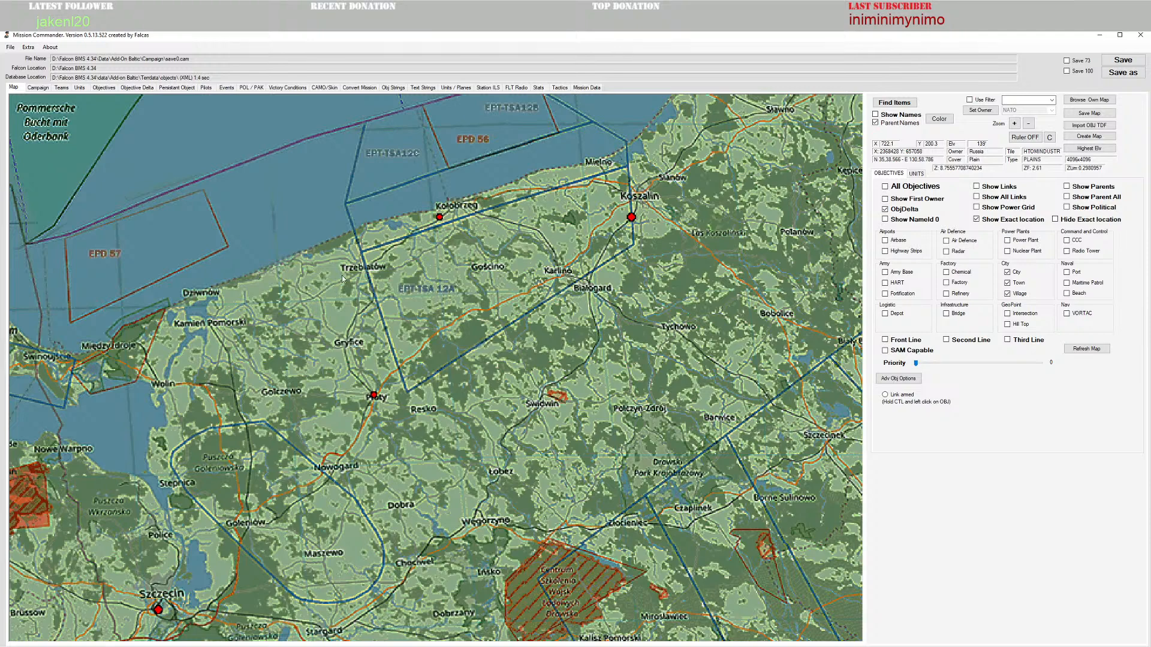
click(425, 310)
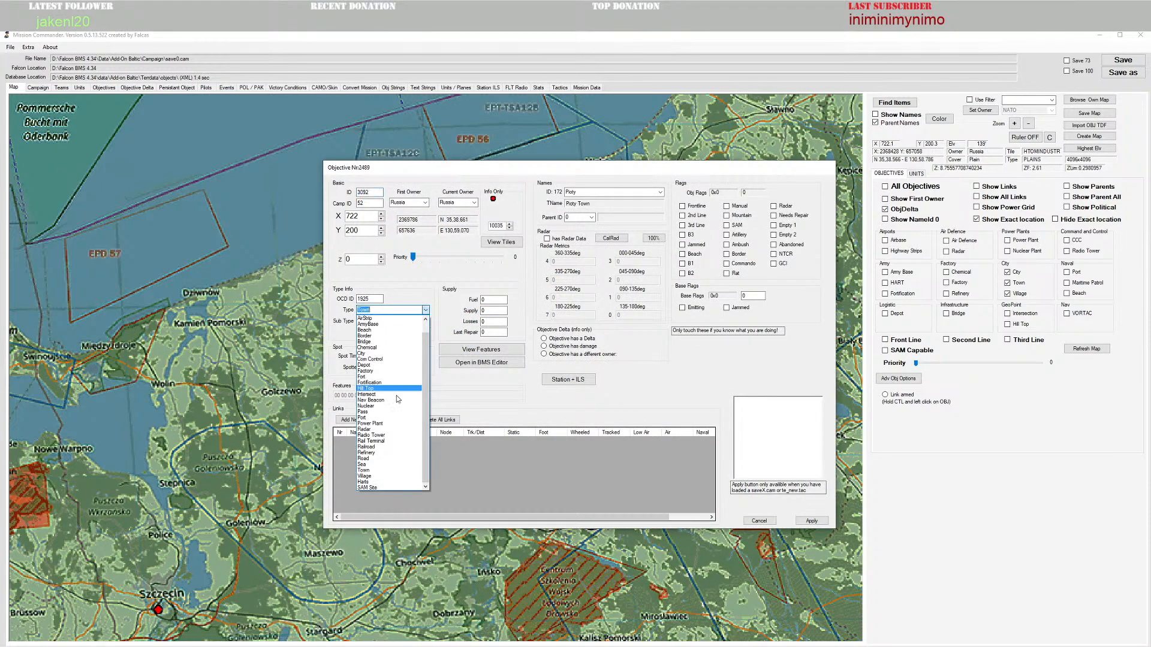
click(384, 476)
click(425, 322)
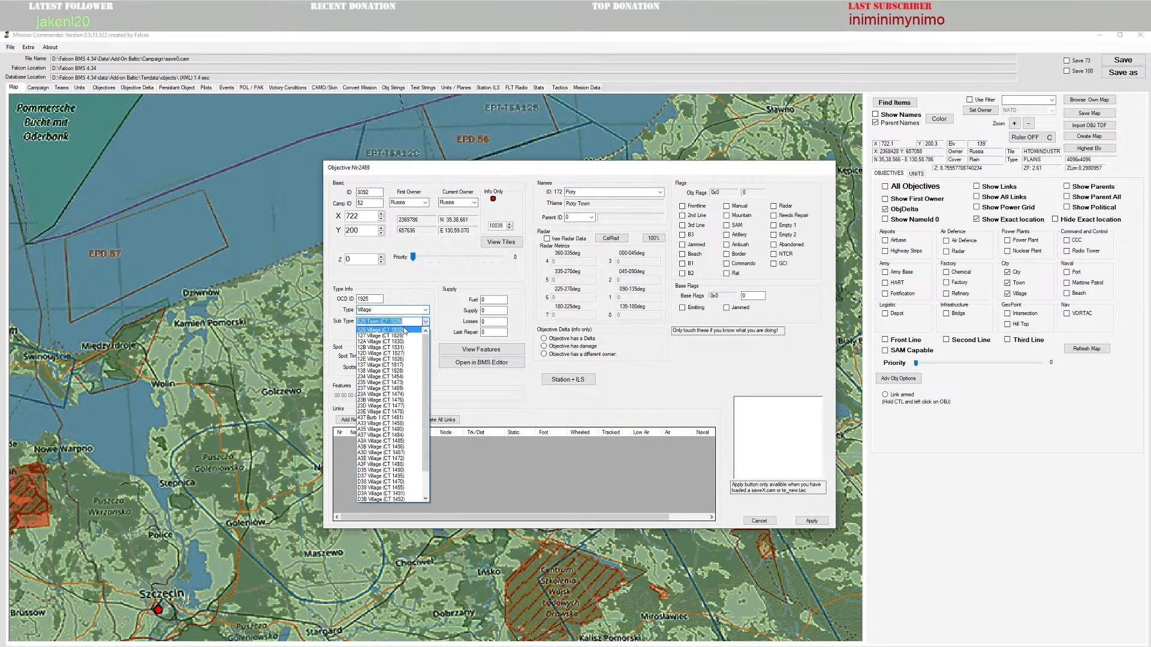
click(405, 331)
click(812, 521)
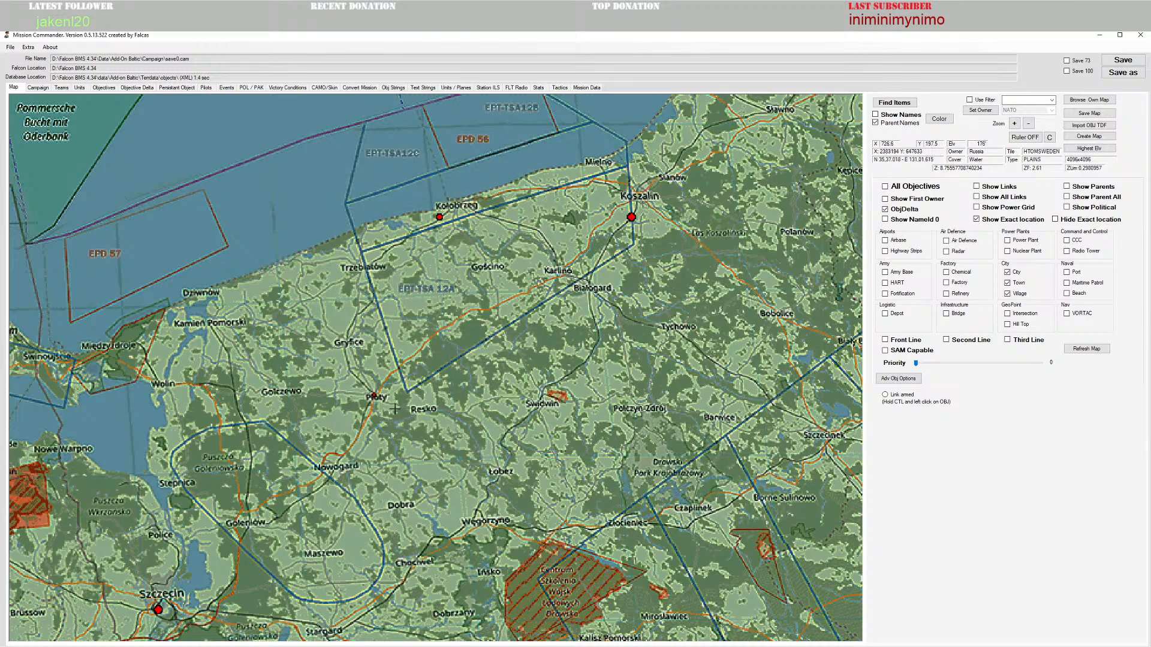
Step: Show all objectives and survey their spread across northern Poland and the Baltic coast around Ploty
scroll(395, 409, down, 3)
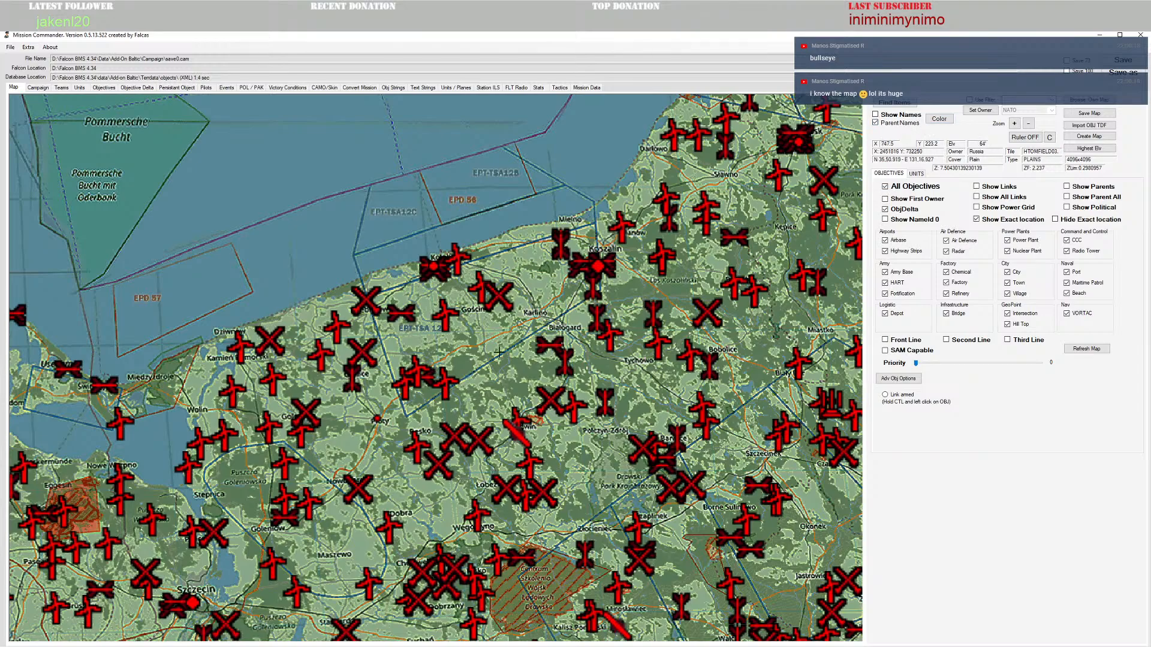
scroll(499, 352, down, 1)
scroll(390, 431, down, 1)
drag(423, 356, 427, 480)
scroll(488, 364, down, 1)
scroll(527, 360, down, 1)
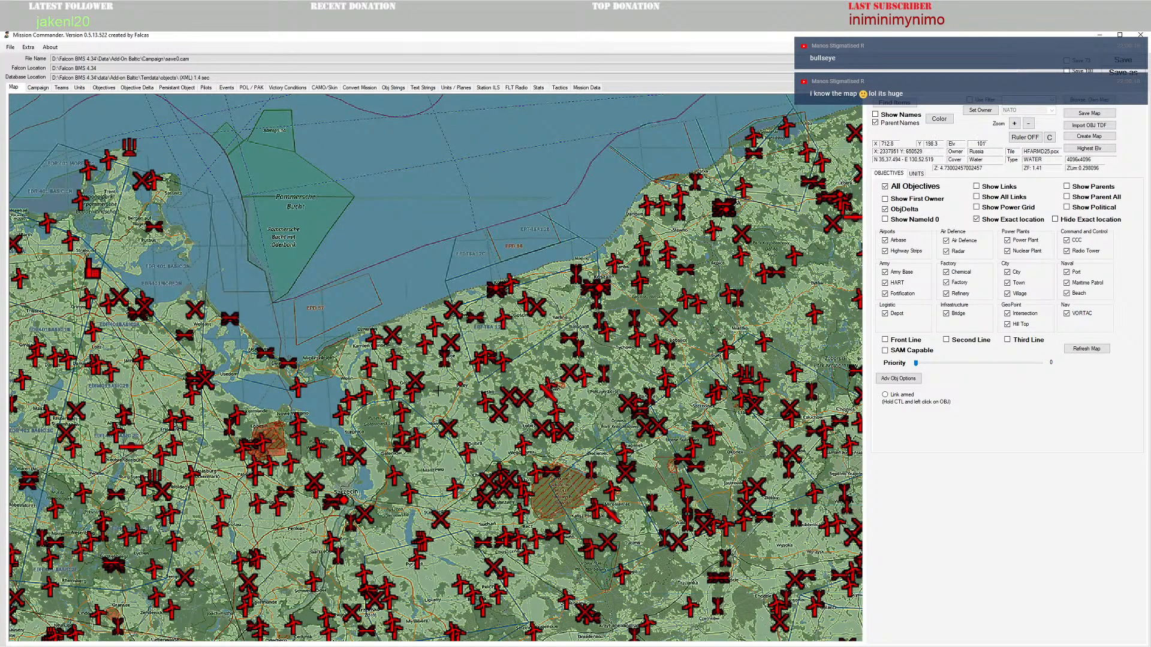
drag(438, 391, 428, 409)
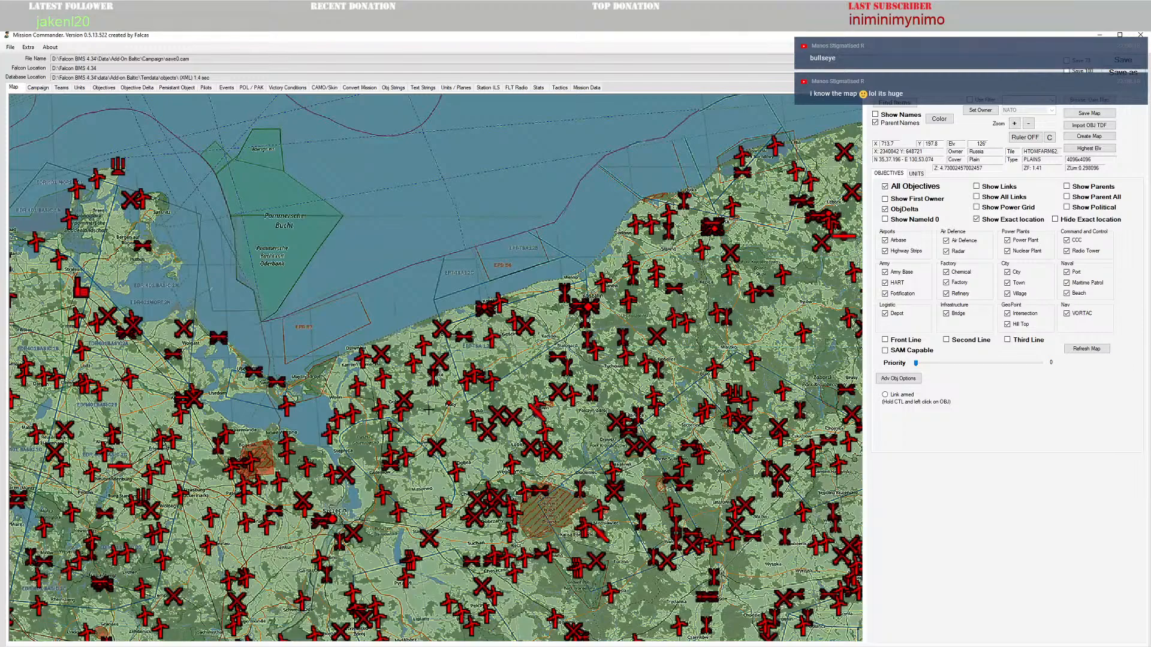
scroll(428, 409, up, 2)
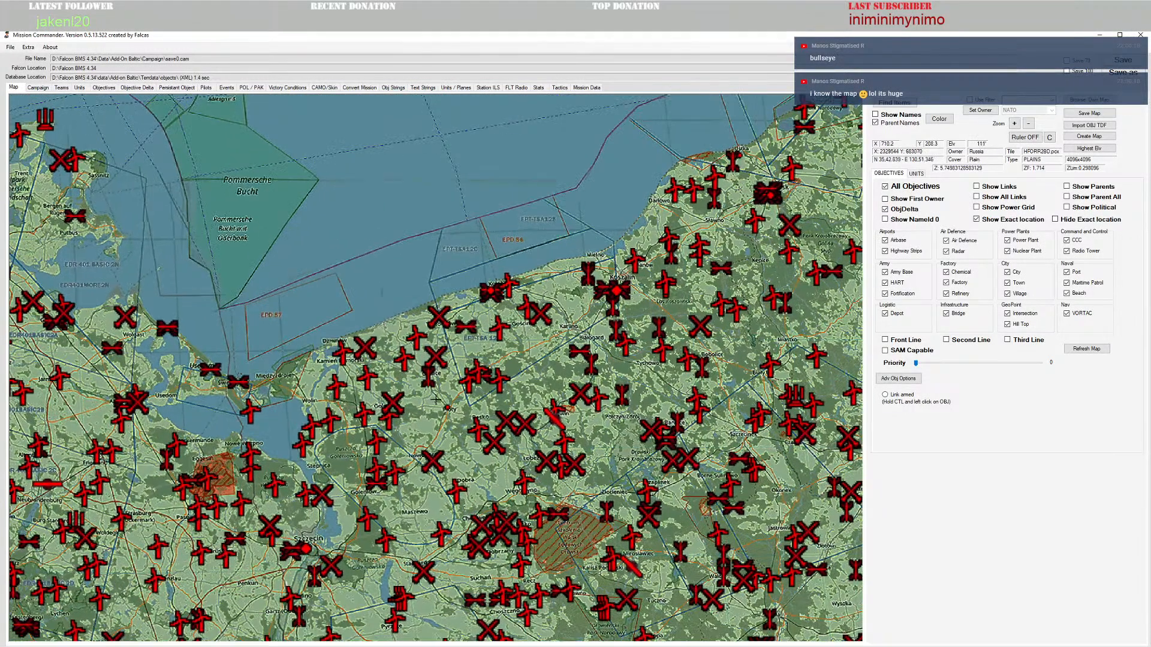
scroll(436, 399, up, 2)
Step: Limit the displayed objectives to cities, towns, villages, airbases and highway strips, and inspect the area around the Svidwin airbase
click(885, 186)
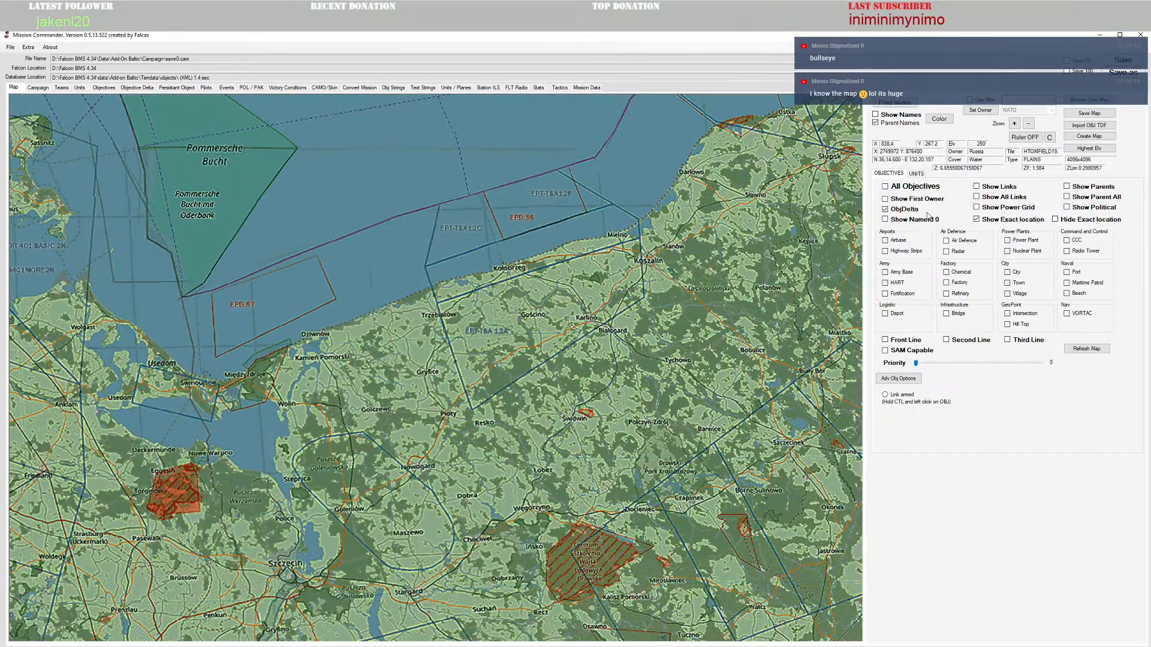
click(1008, 272)
click(1007, 283)
click(1007, 294)
click(886, 240)
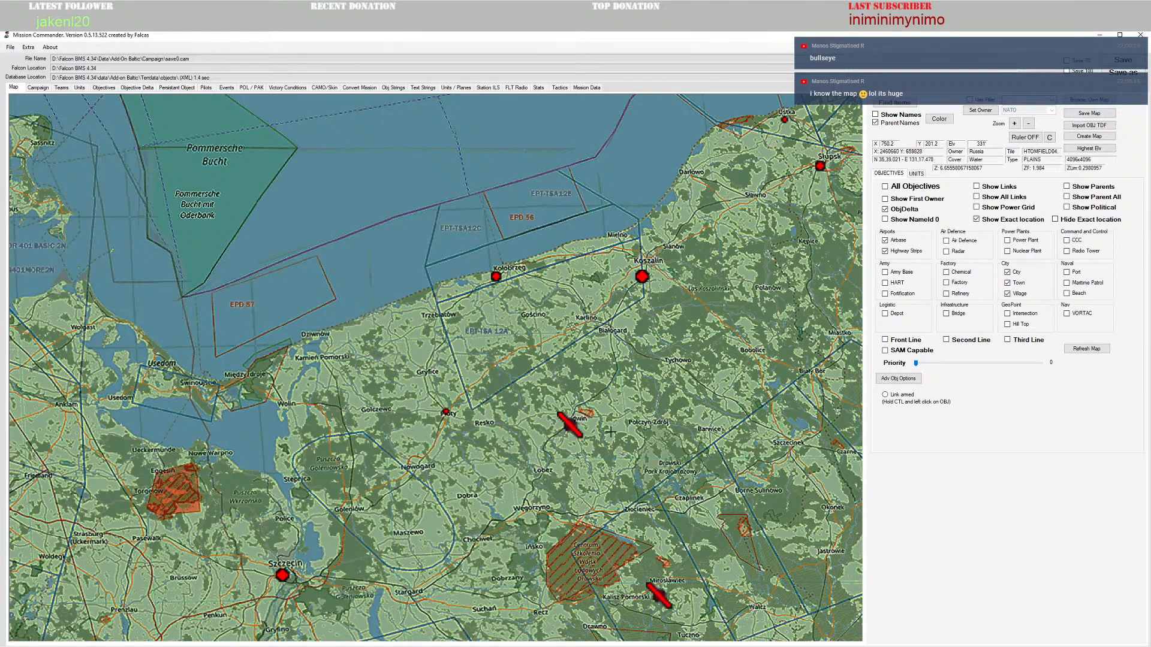
drag(584, 413, 517, 409)
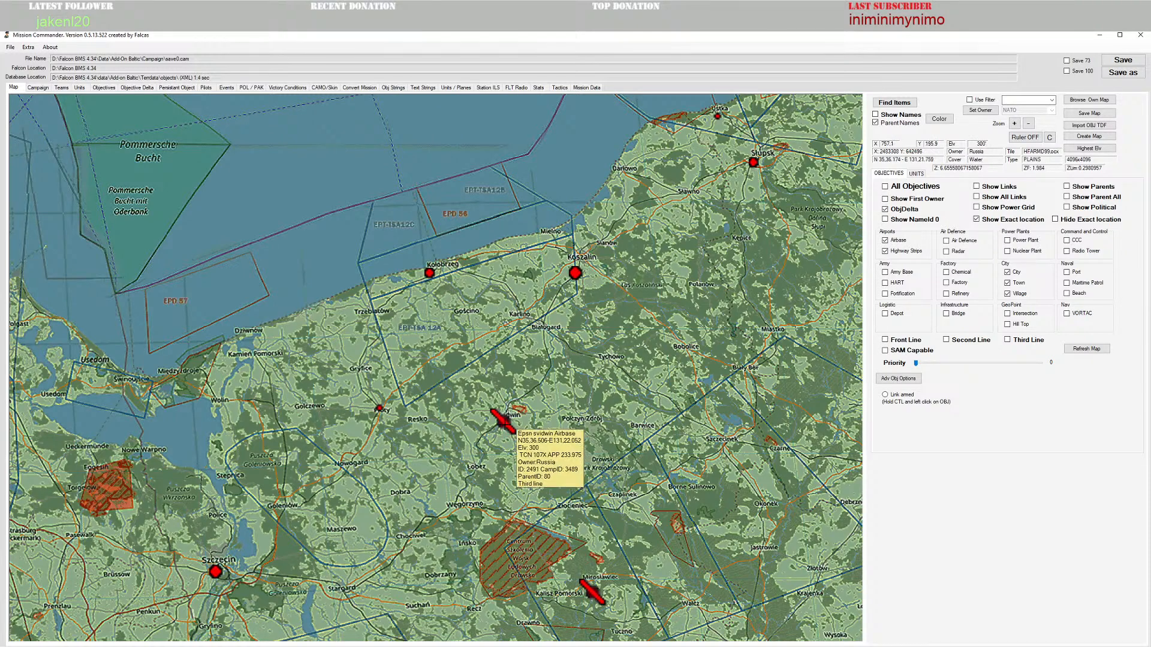
drag(530, 407, 505, 389)
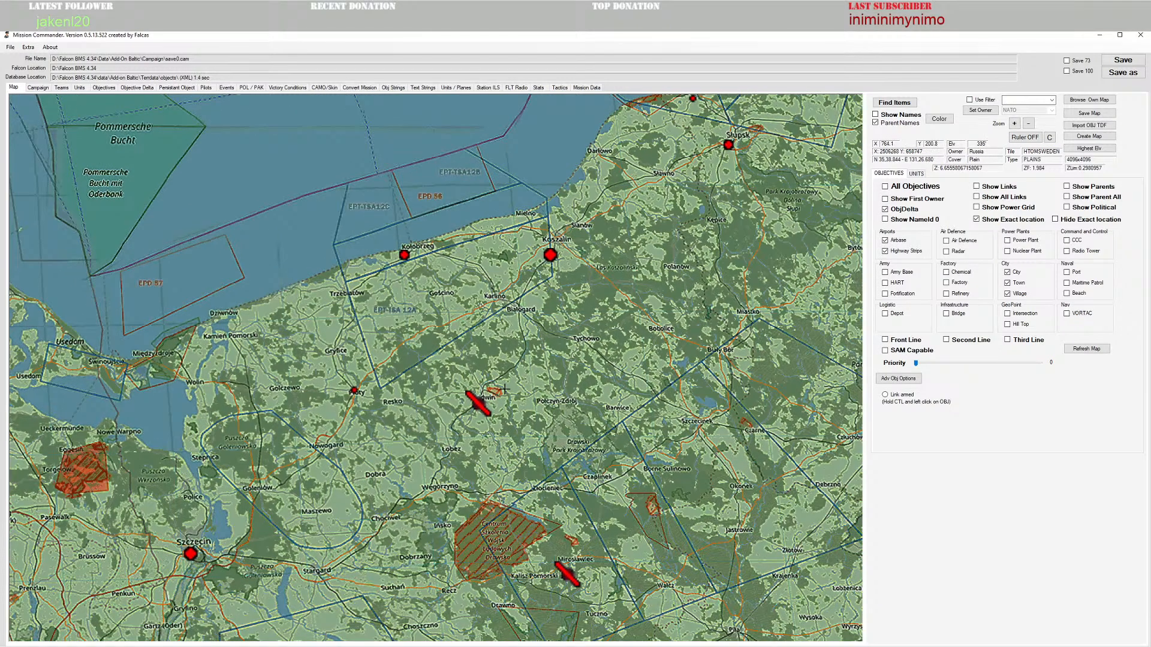
Step: Add a new objective just north of the Swidwin airbase and name it Swidwin
scroll(496, 391, up, 3)
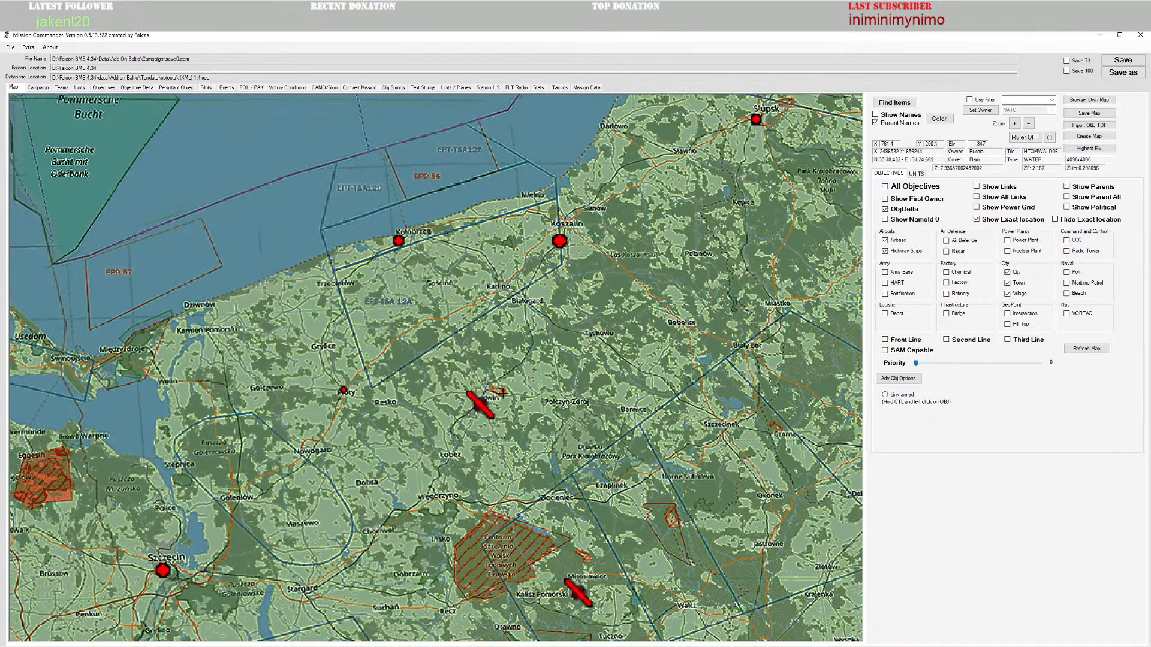
scroll(524, 394, up, 3)
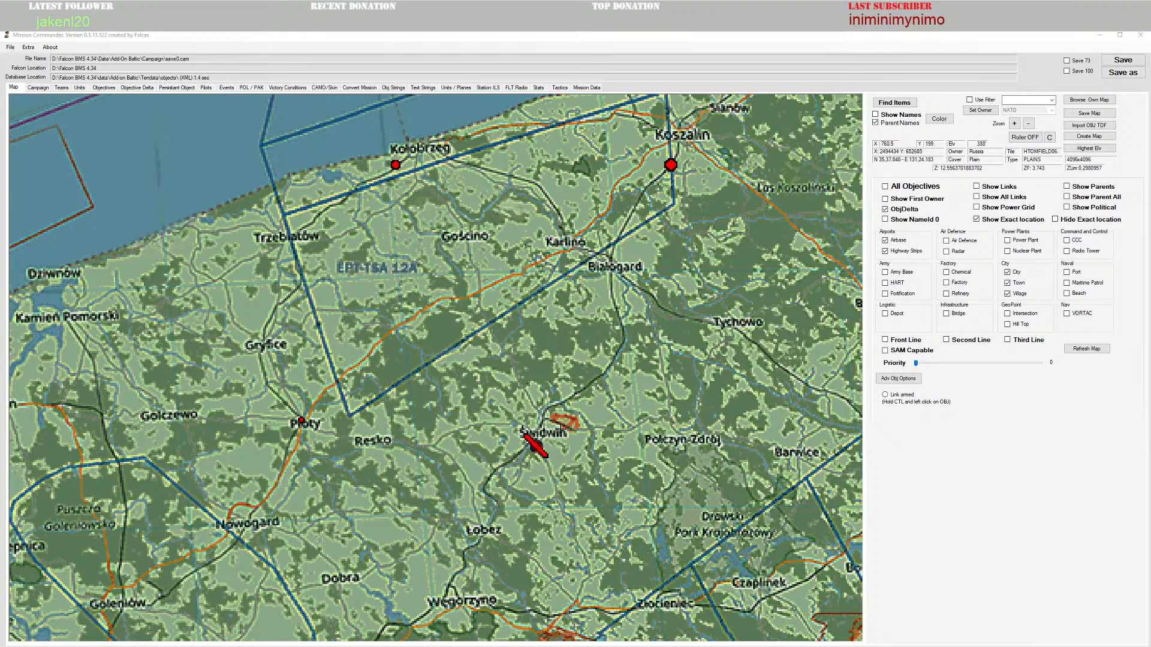
click(563, 423)
drag(562, 423, 568, 428)
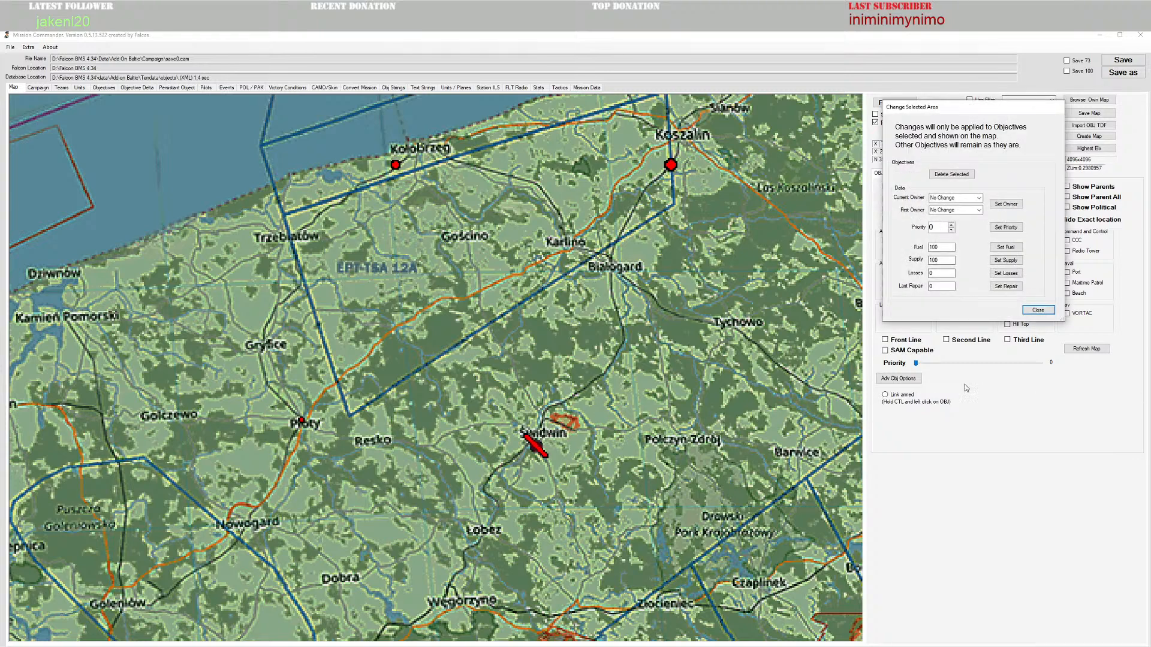
click(1038, 310)
right_click(542, 391)
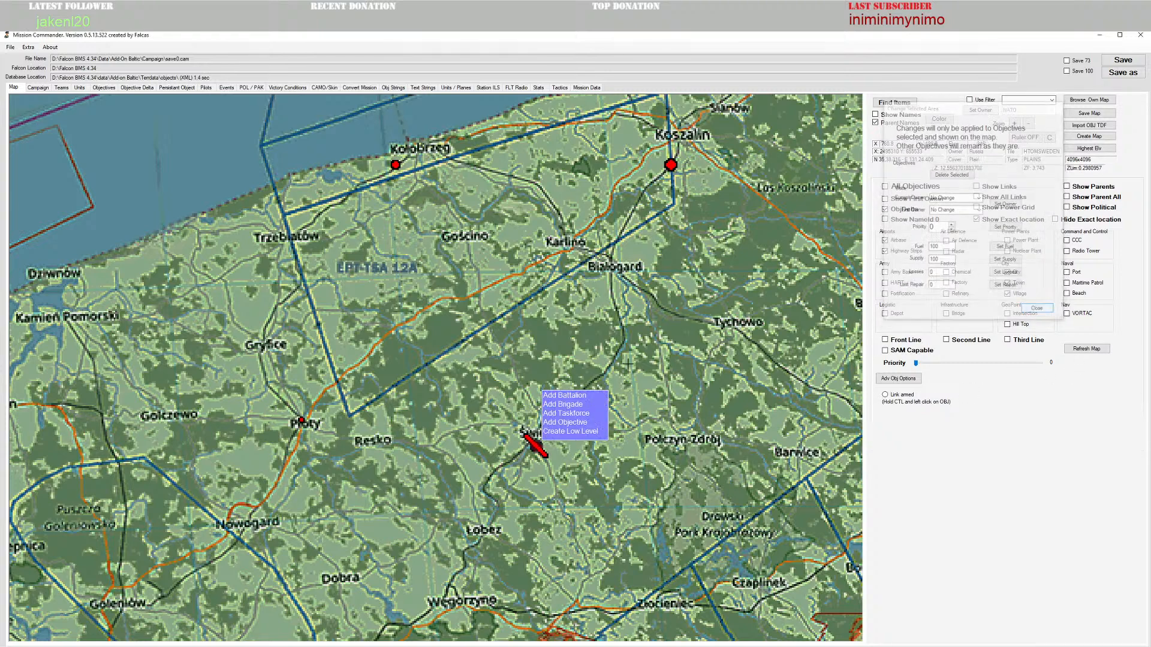
click(552, 419)
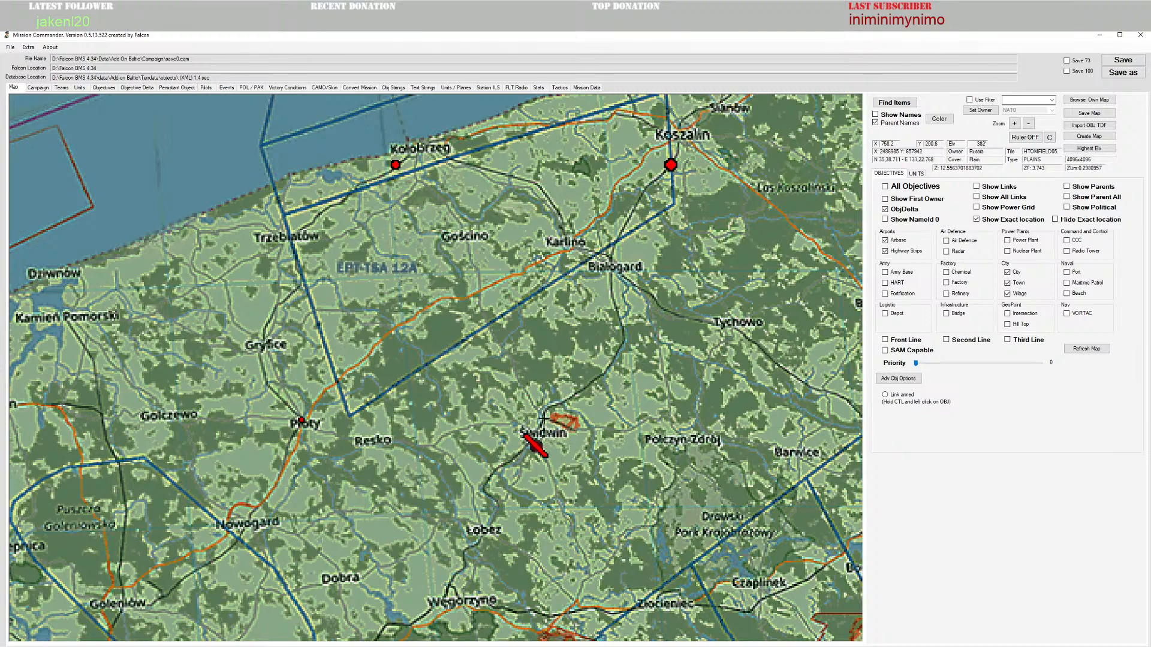
right_click(539, 416)
click(548, 418)
click(591, 192)
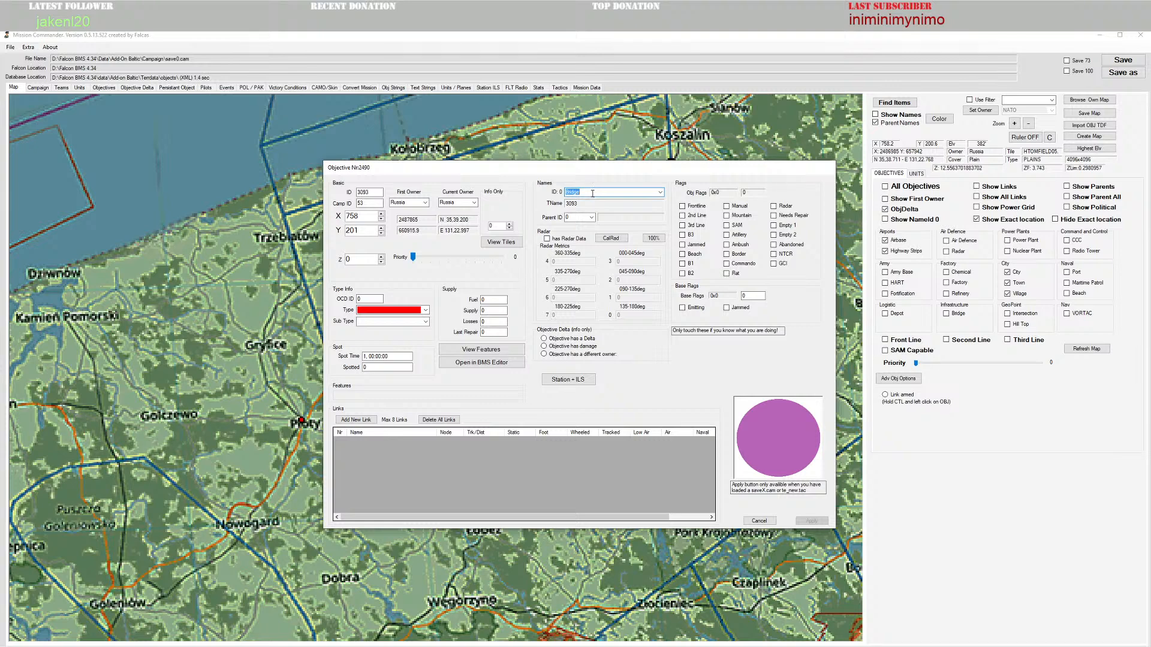
text(sw)
click(660, 193)
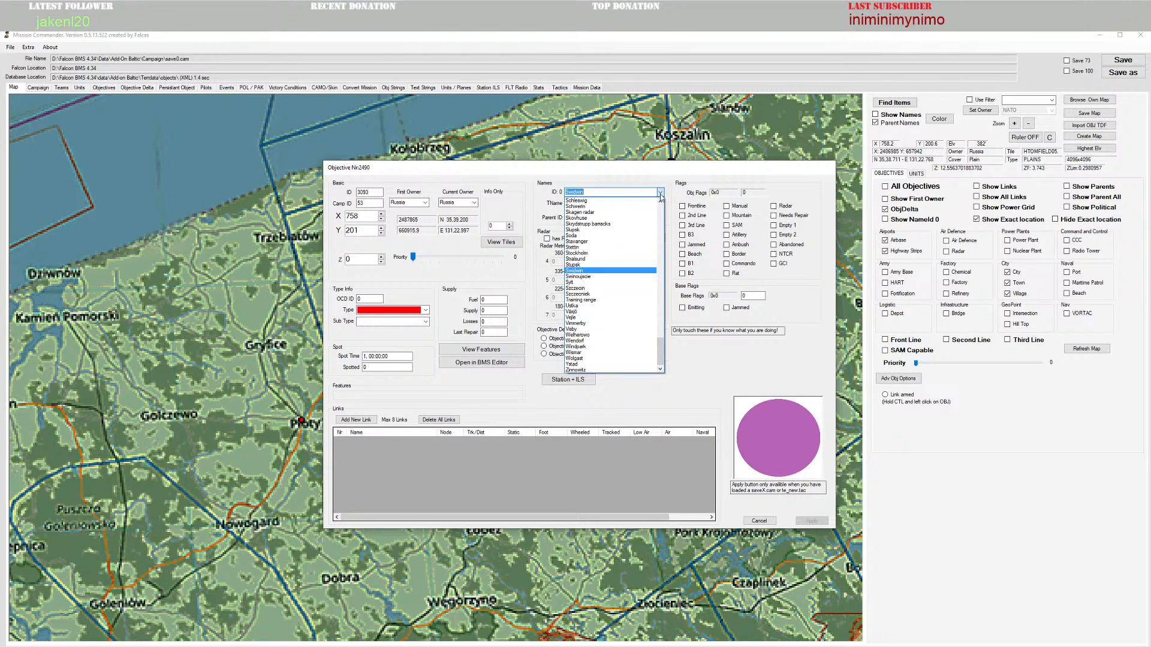
click(594, 271)
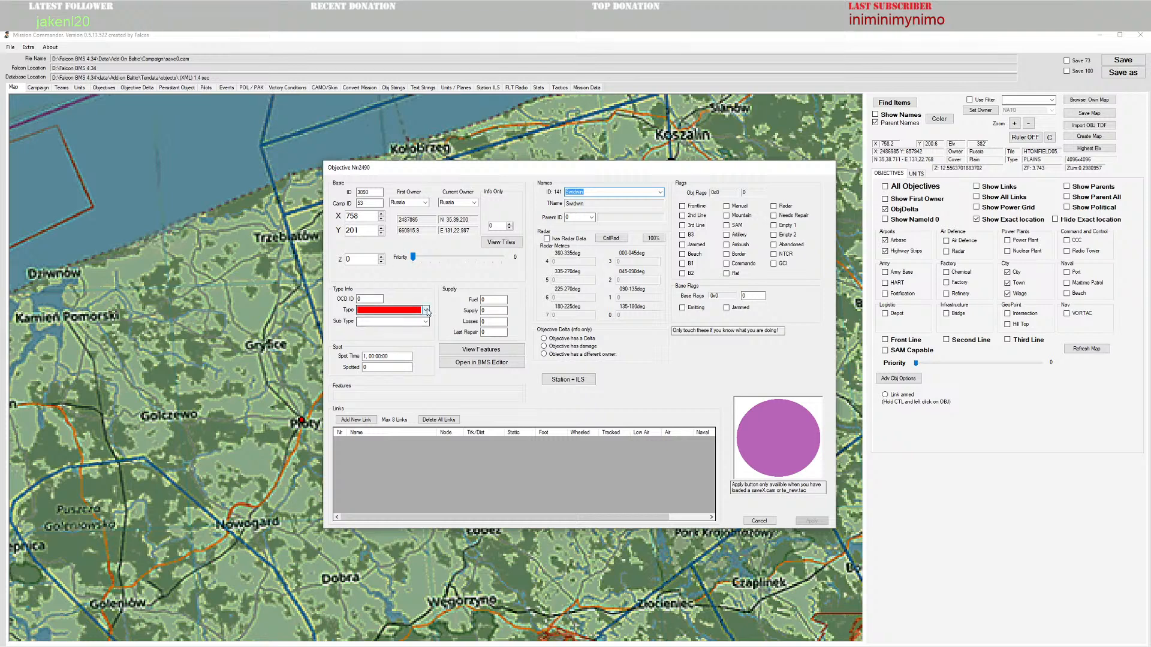
Step: Set the Swidwin objective's type to Village with the 125 Village sub type, and apply it
click(386, 310)
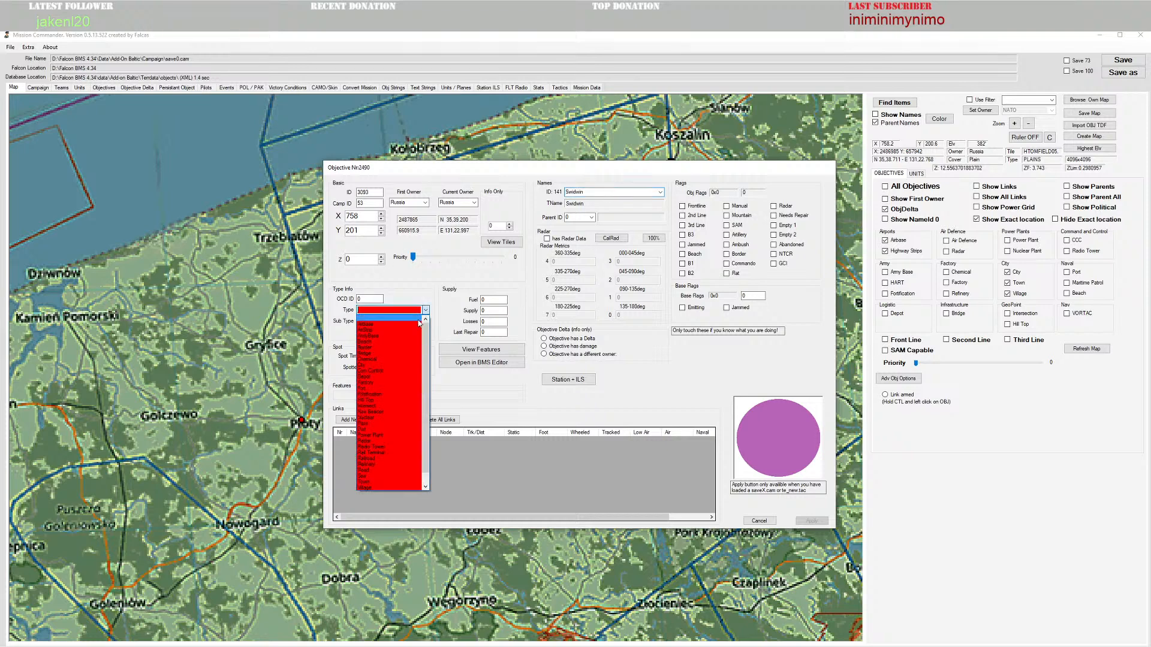
click(382, 488)
click(408, 322)
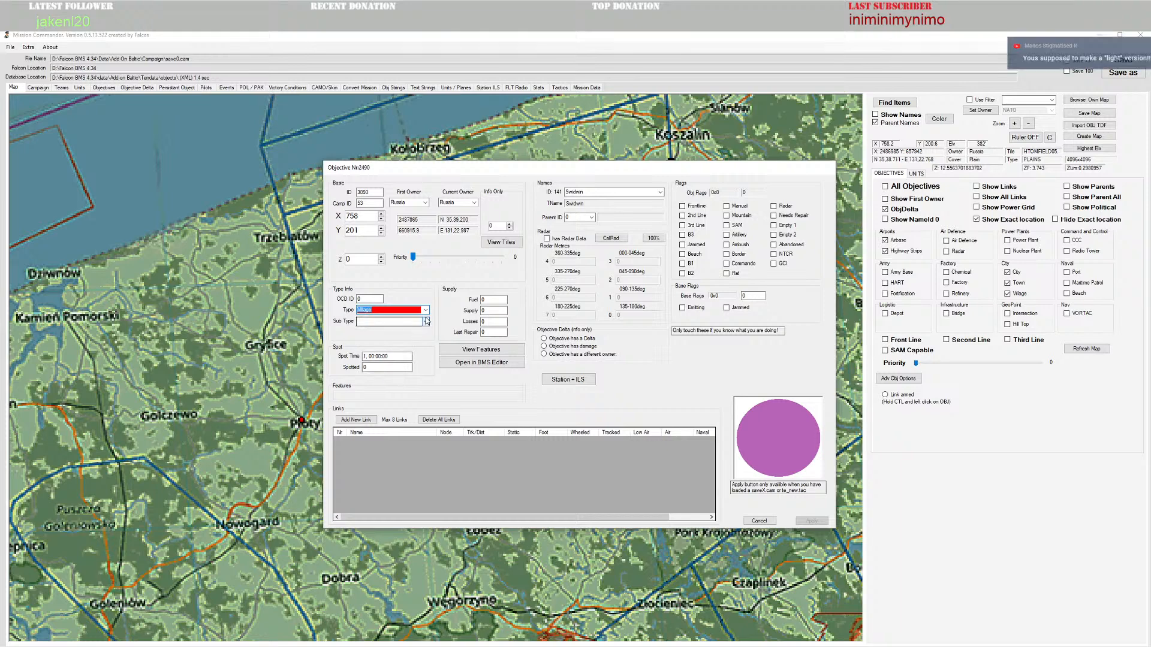
click(388, 331)
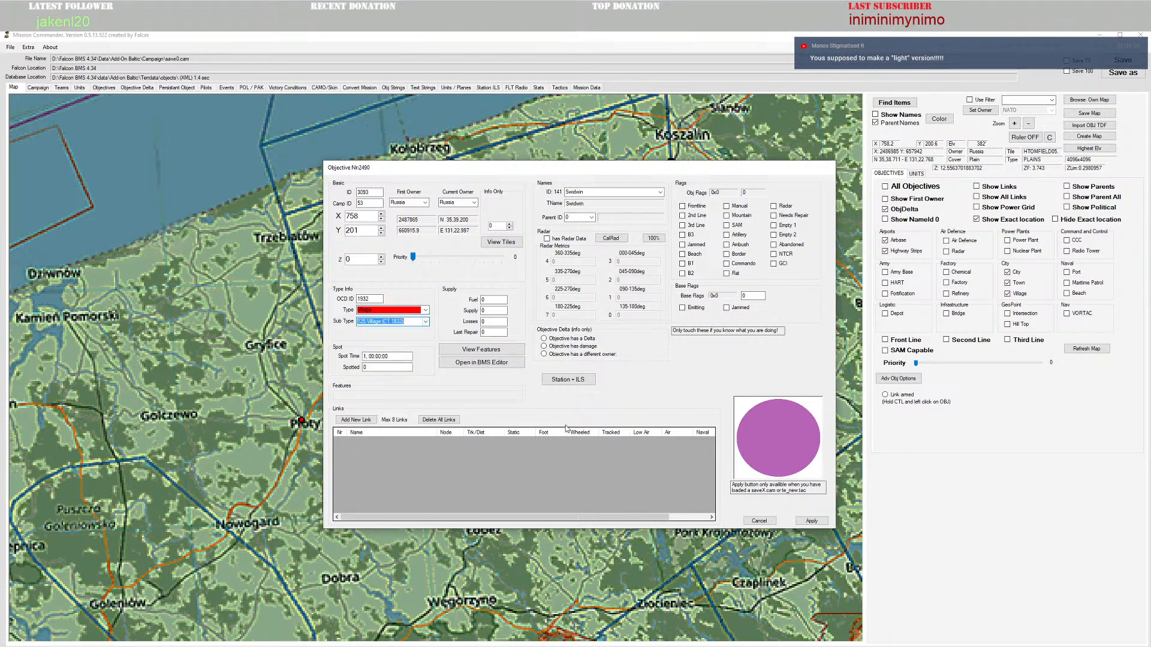
click(812, 521)
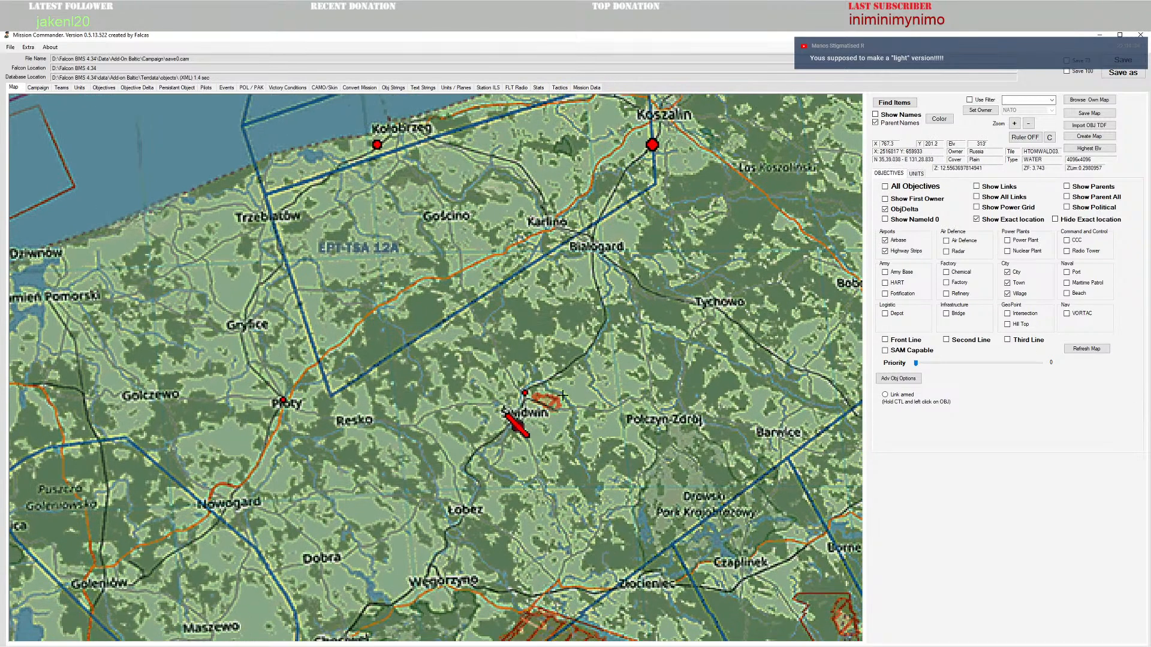
Step: View the new Swidwin village's features over the 5X5 tile area to check the terrain tiles beneath them, and apply
right_click(522, 393)
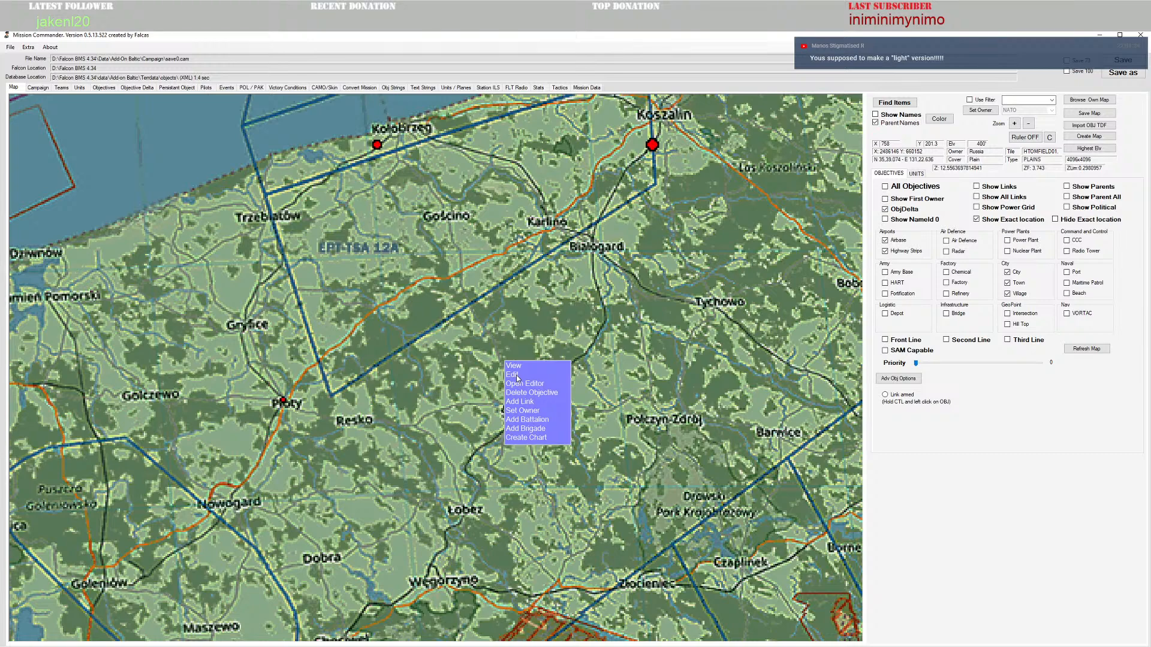
click(515, 374)
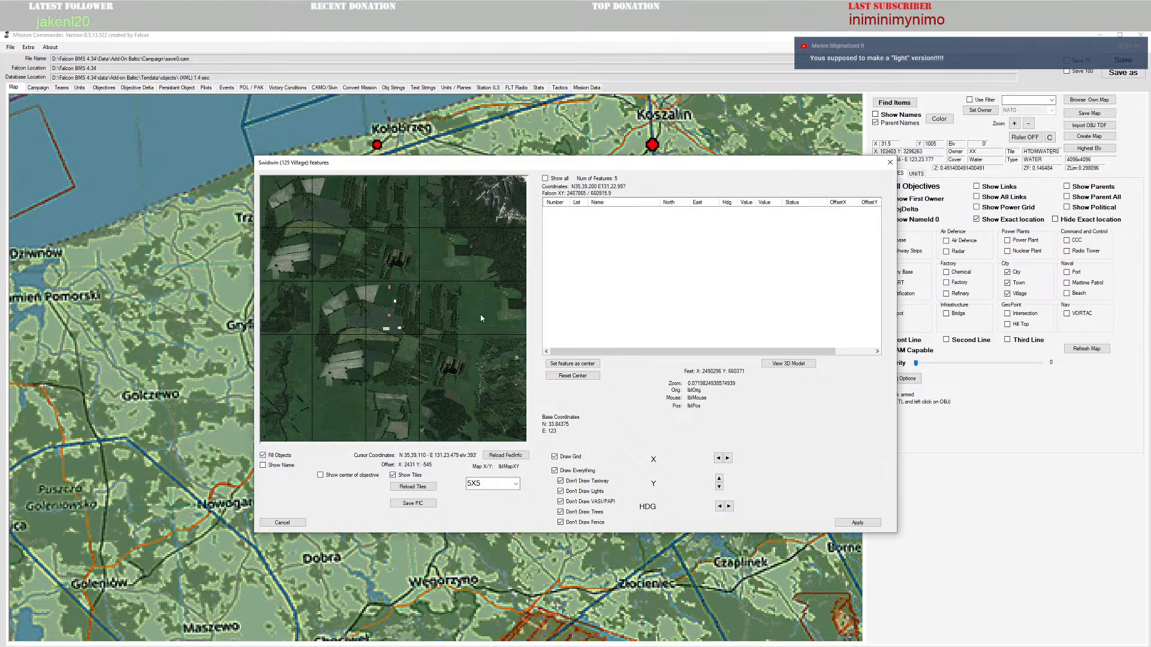
click(858, 523)
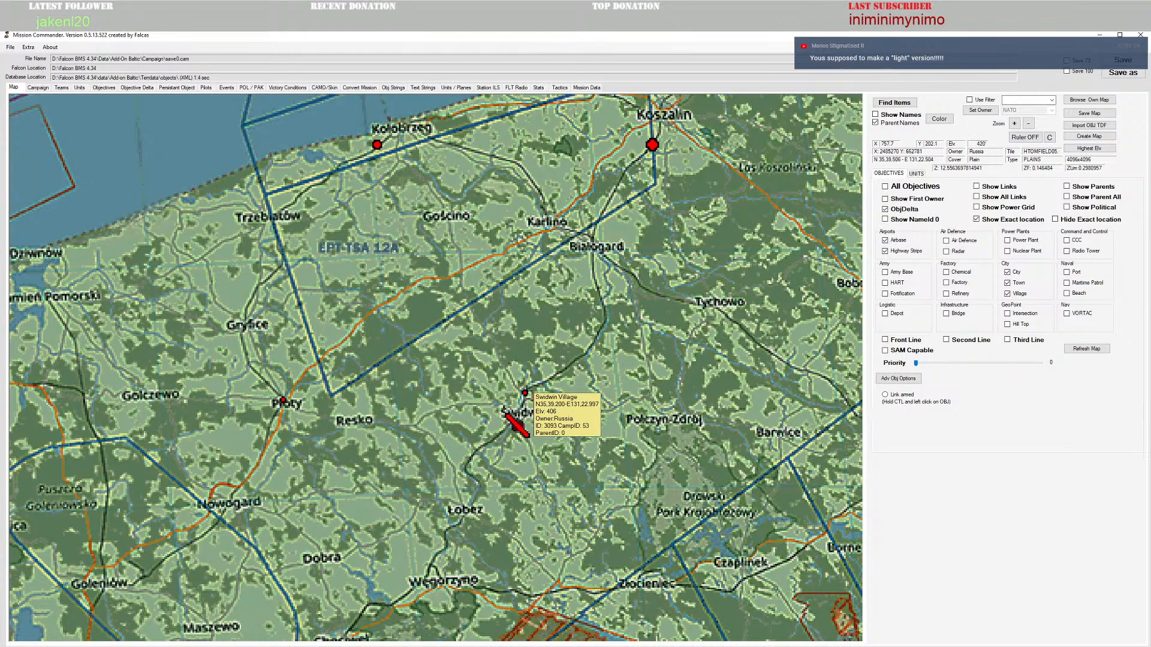
Step: Open the Swidwin village in the Objective Editor, survey the surrounding terrain for urban tiles, and close the editor windows
right_click(508, 359)
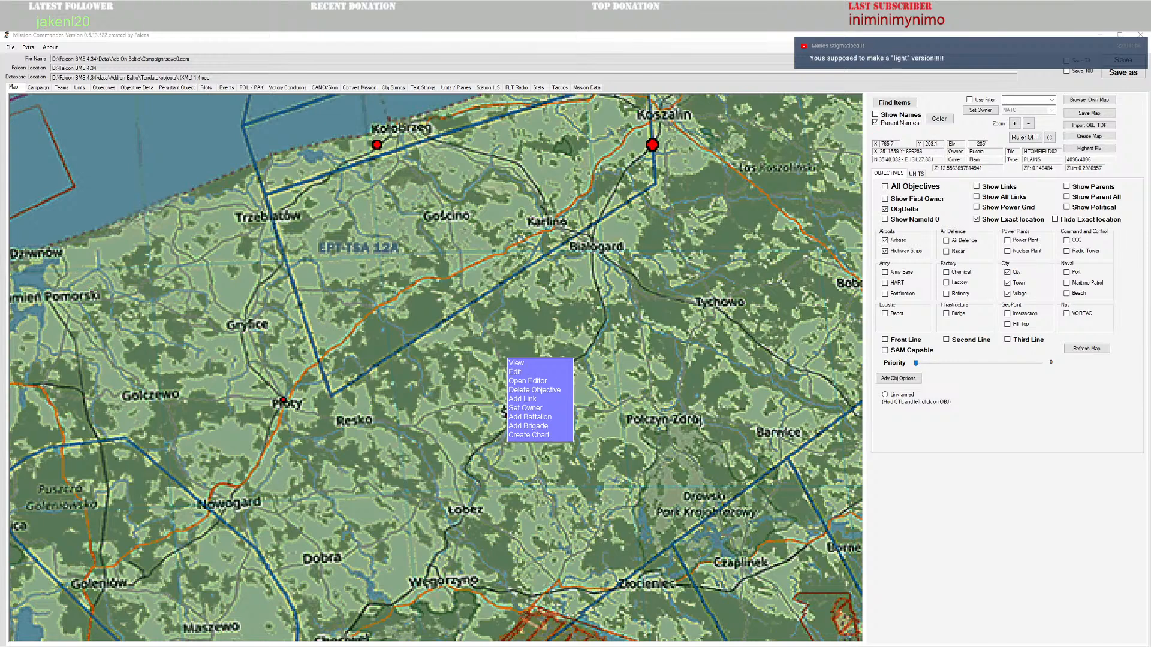
click(524, 377)
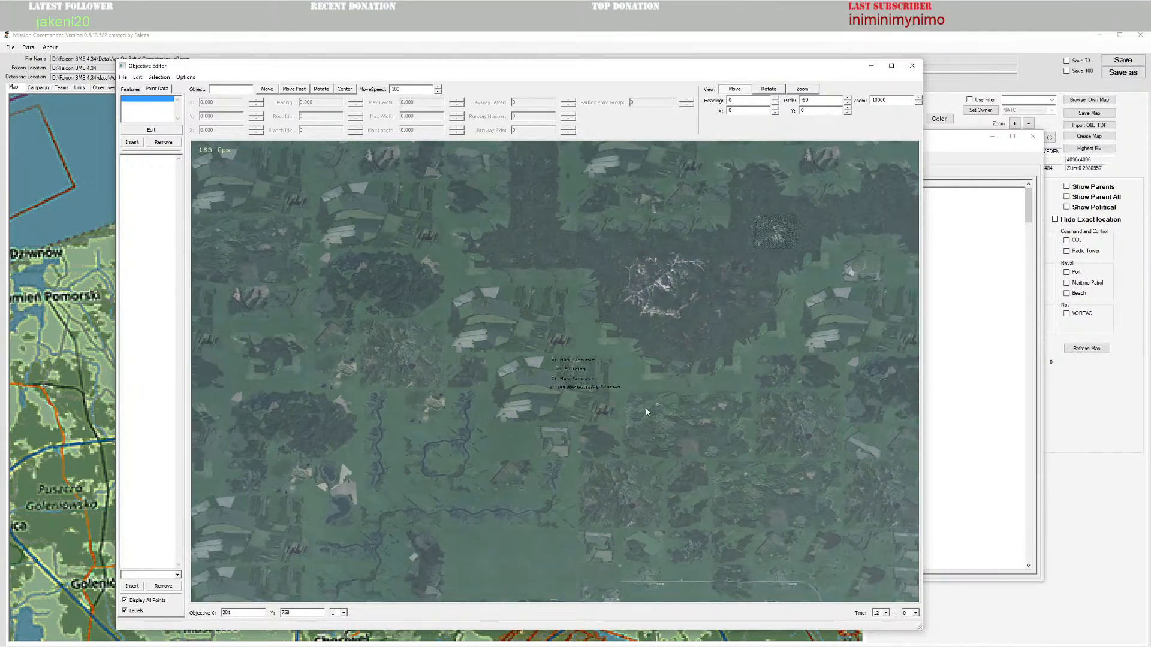
drag(600, 513, 598, 527)
scroll(542, 415, up, 3)
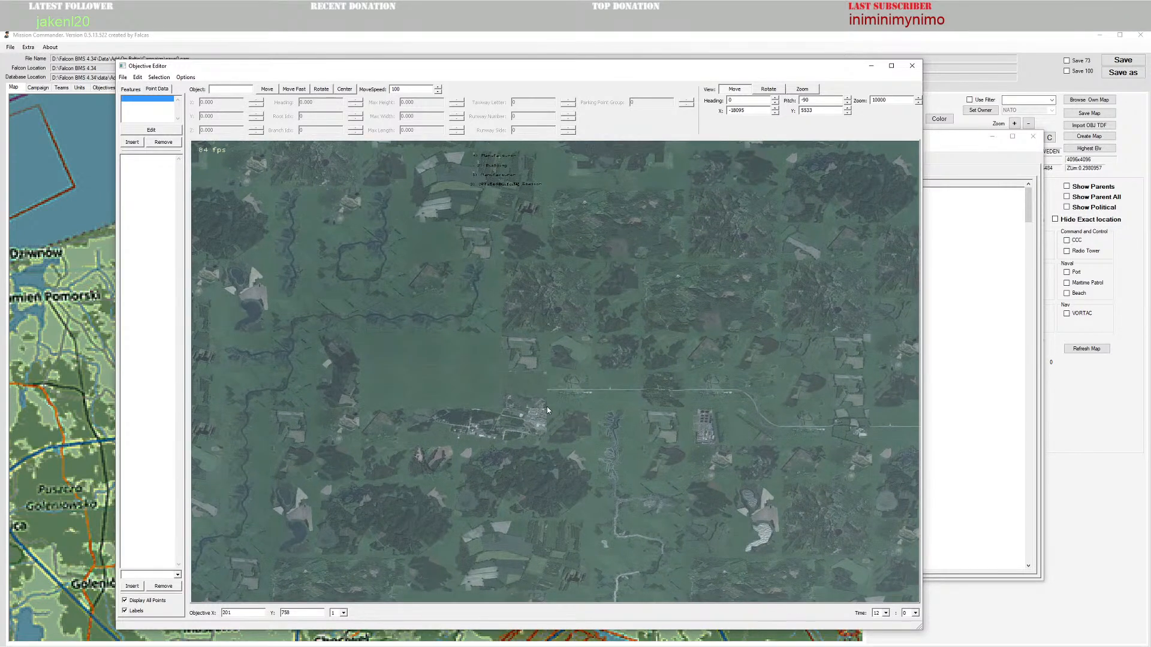
scroll(547, 408, down, 3)
scroll(537, 414, down, 3)
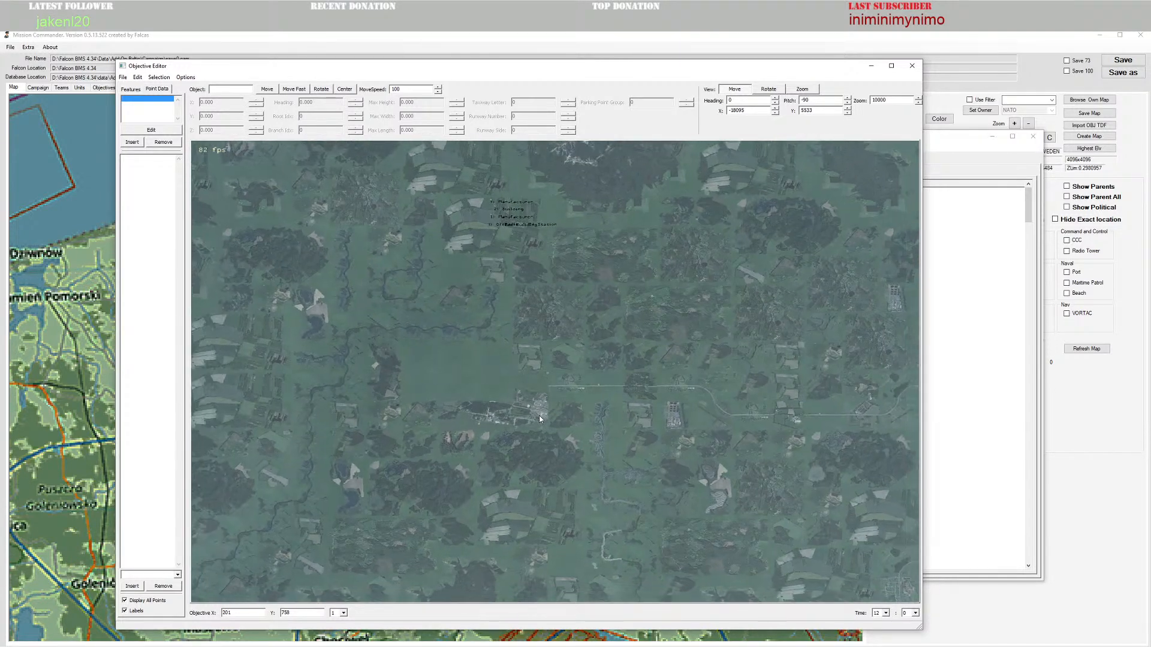
drag(676, 506, 675, 505)
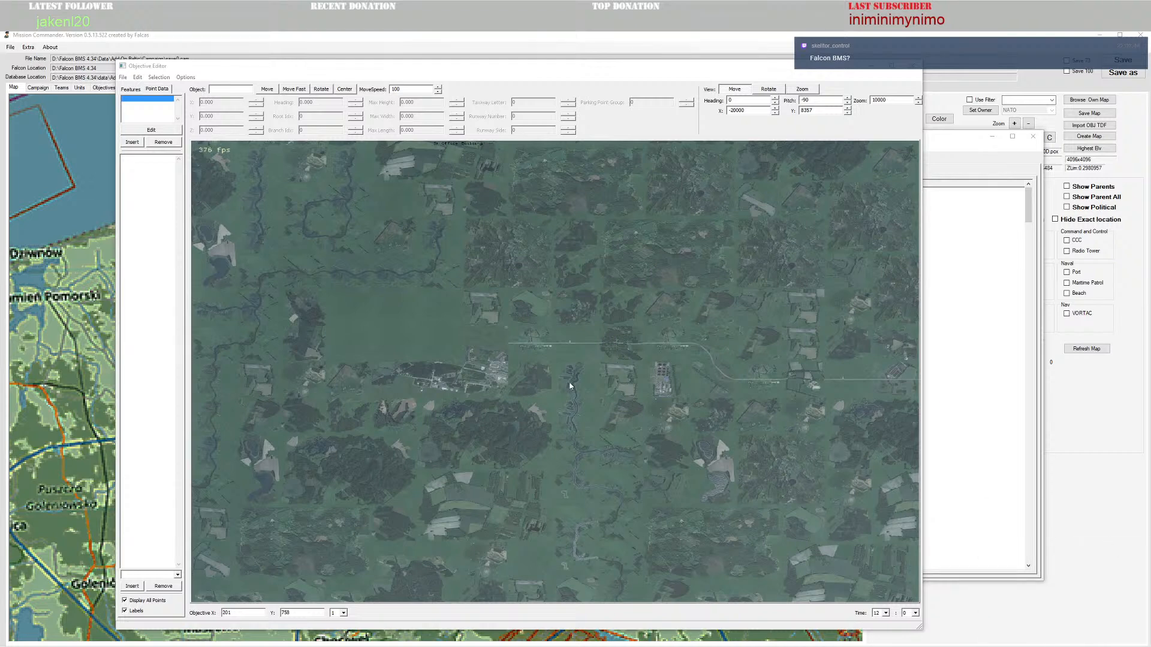
drag(570, 386, 581, 383)
scroll(512, 425, up, 3)
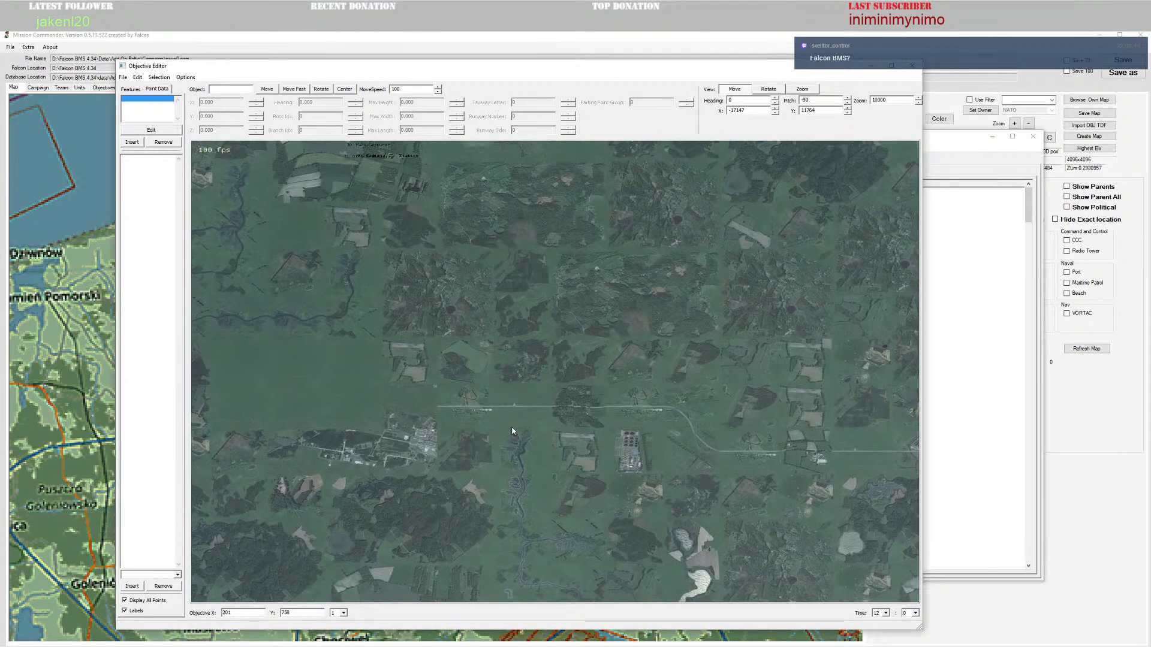
scroll(512, 428, up, 2)
drag(524, 447, 524, 447)
scroll(496, 434, down, 1)
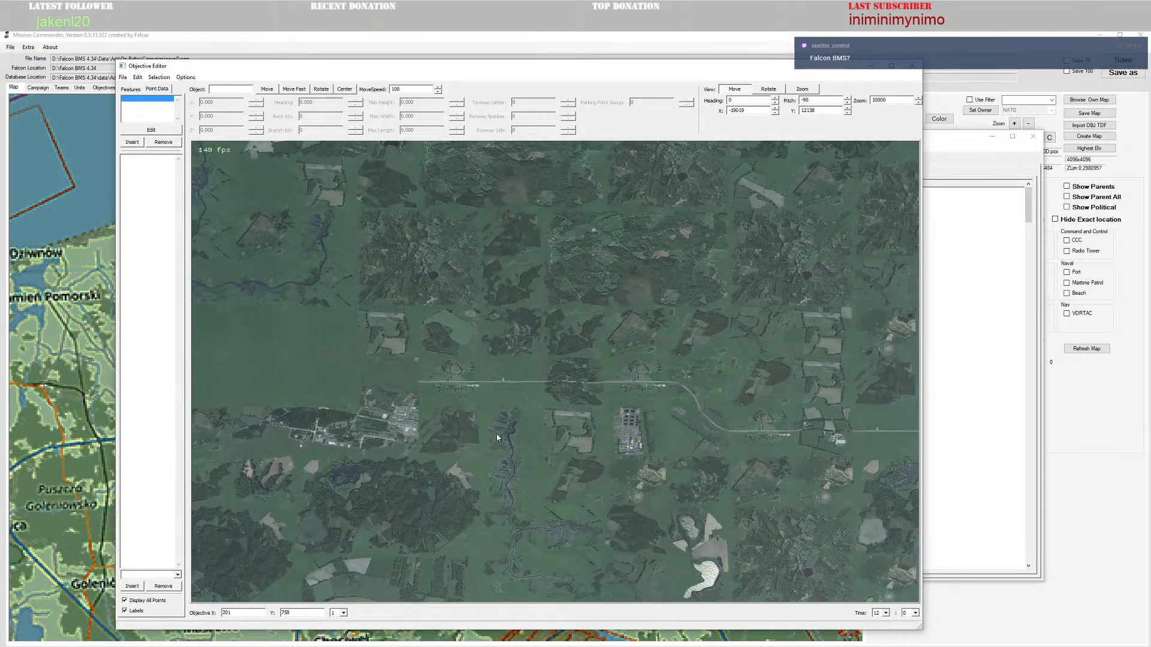
scroll(496, 434, down, 3)
drag(524, 338, 524, 338)
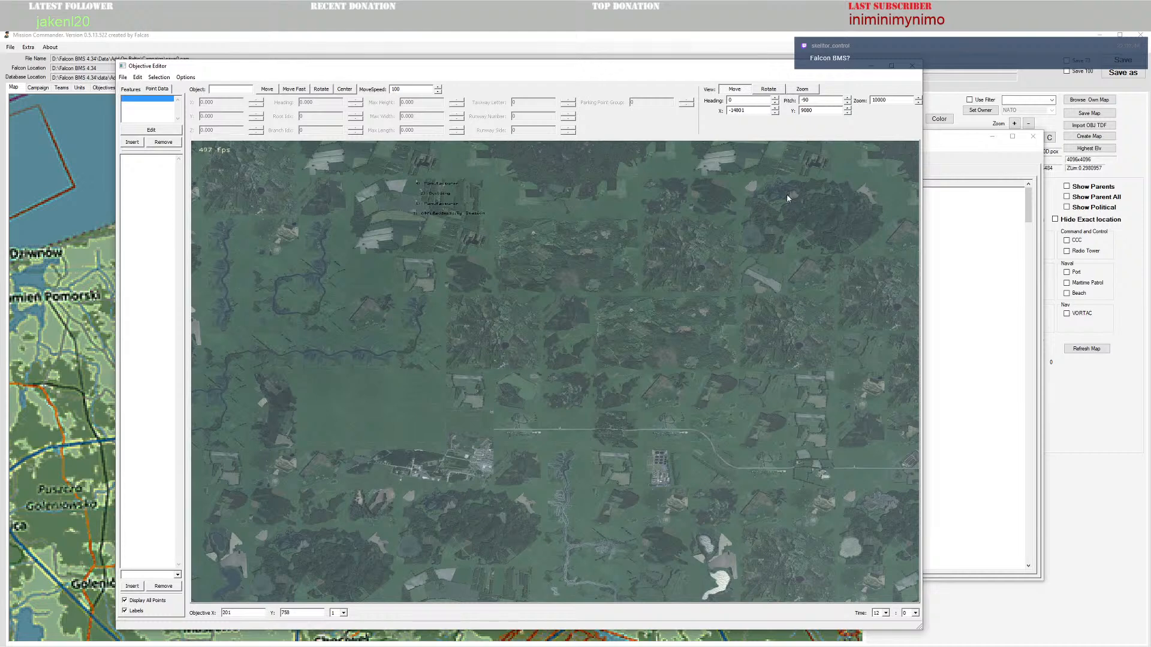
click(911, 65)
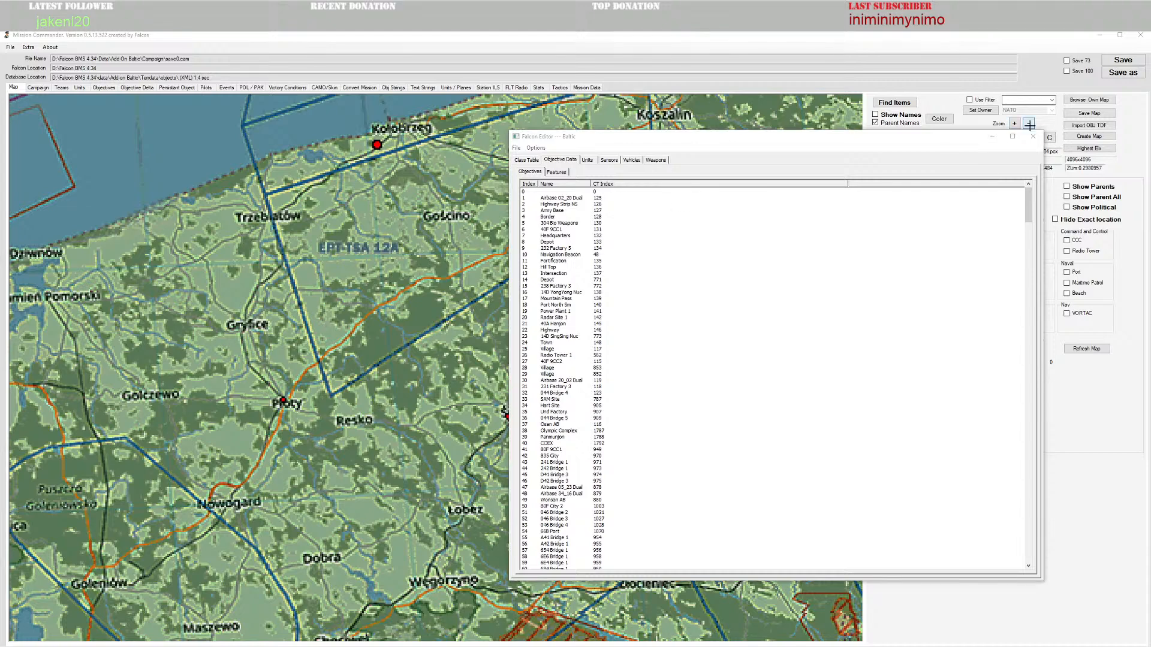
click(1033, 136)
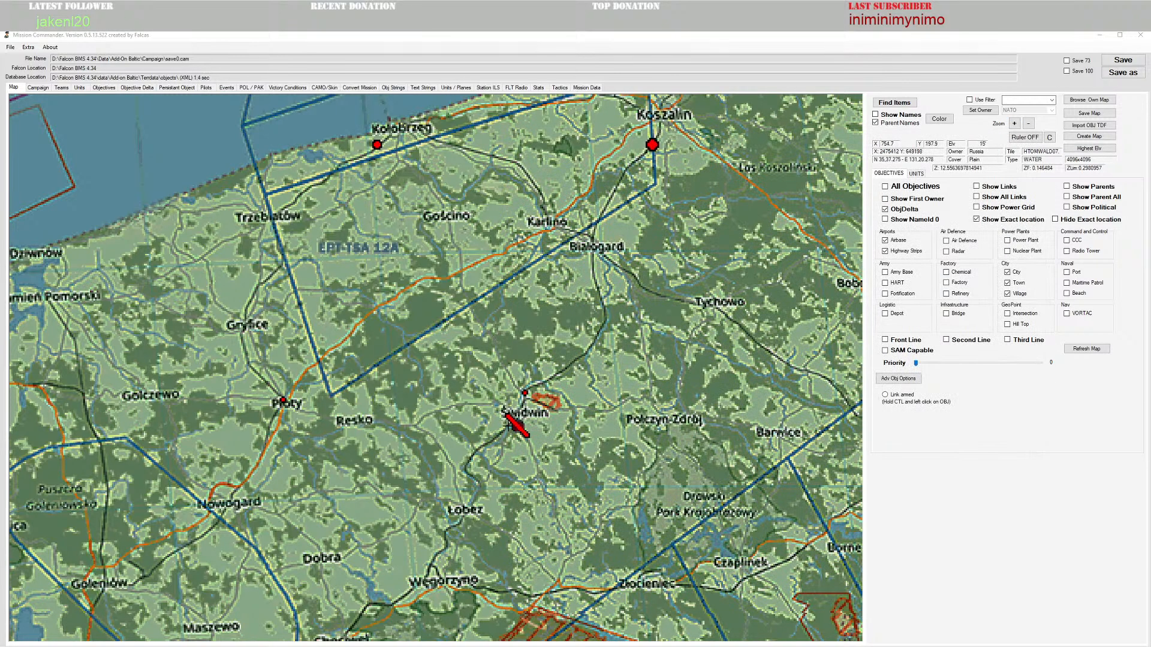
Step: Move the Swidwin village objective southeast to about X 763, Y 195, and apply the new location
click(526, 396)
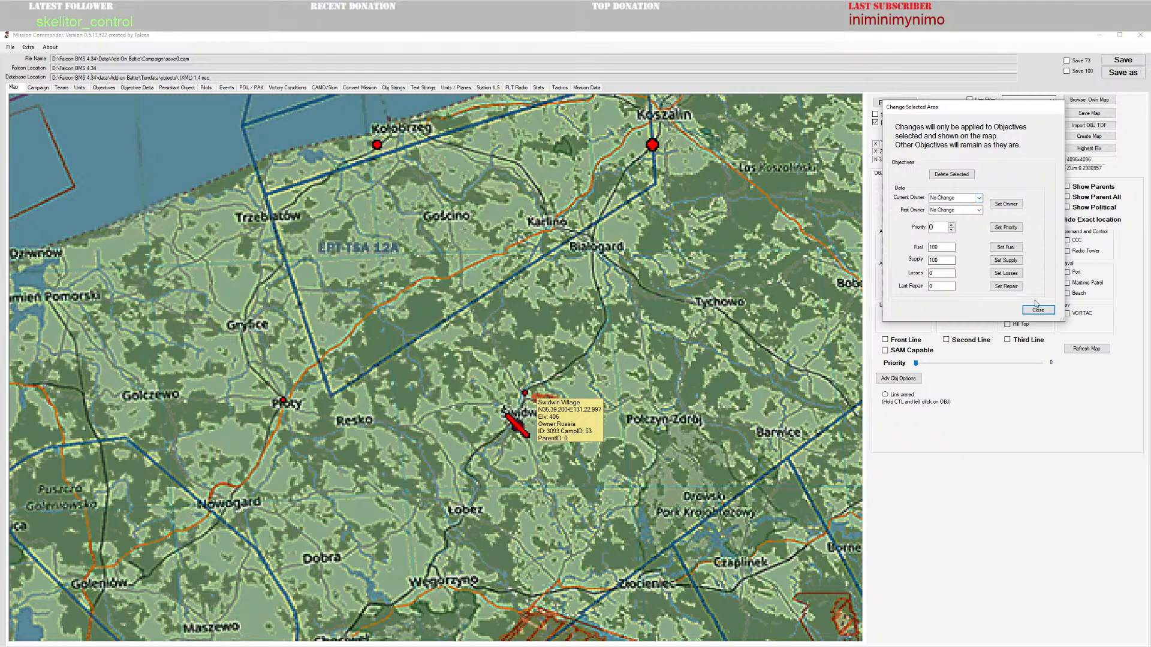
click(1039, 310)
click(514, 376)
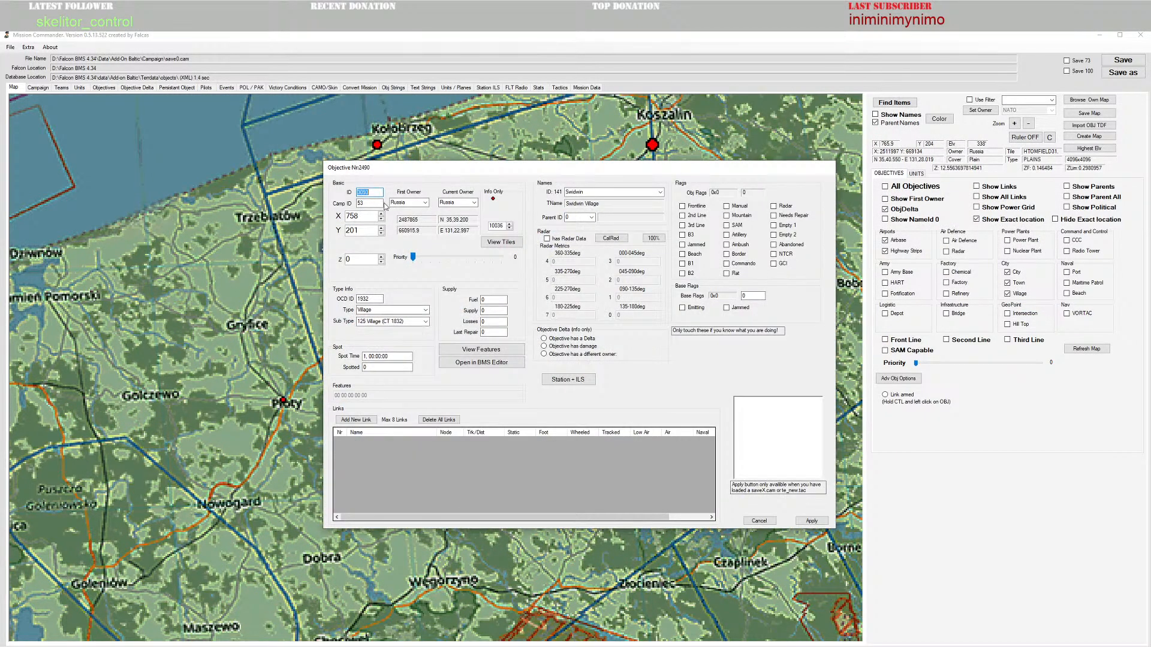
click(381, 214)
click(382, 215)
click(812, 520)
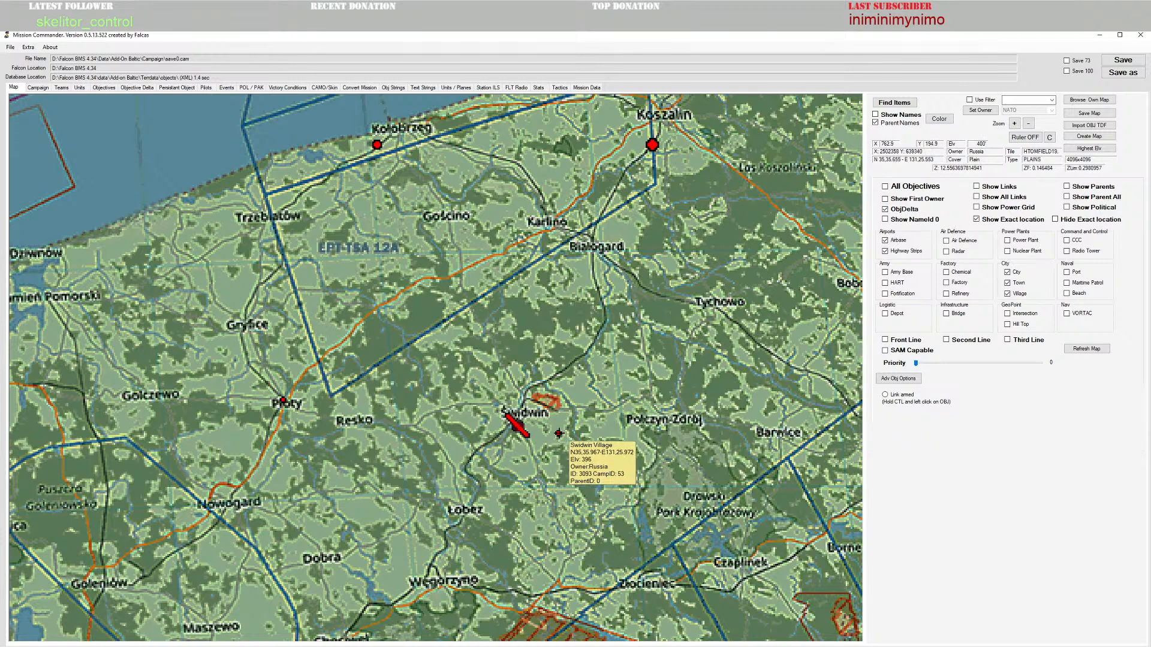
Step: View the relocated Swidwin village's features over the 5X5 tile area to check their fit with the built-up tile, and apply
right_click(559, 432)
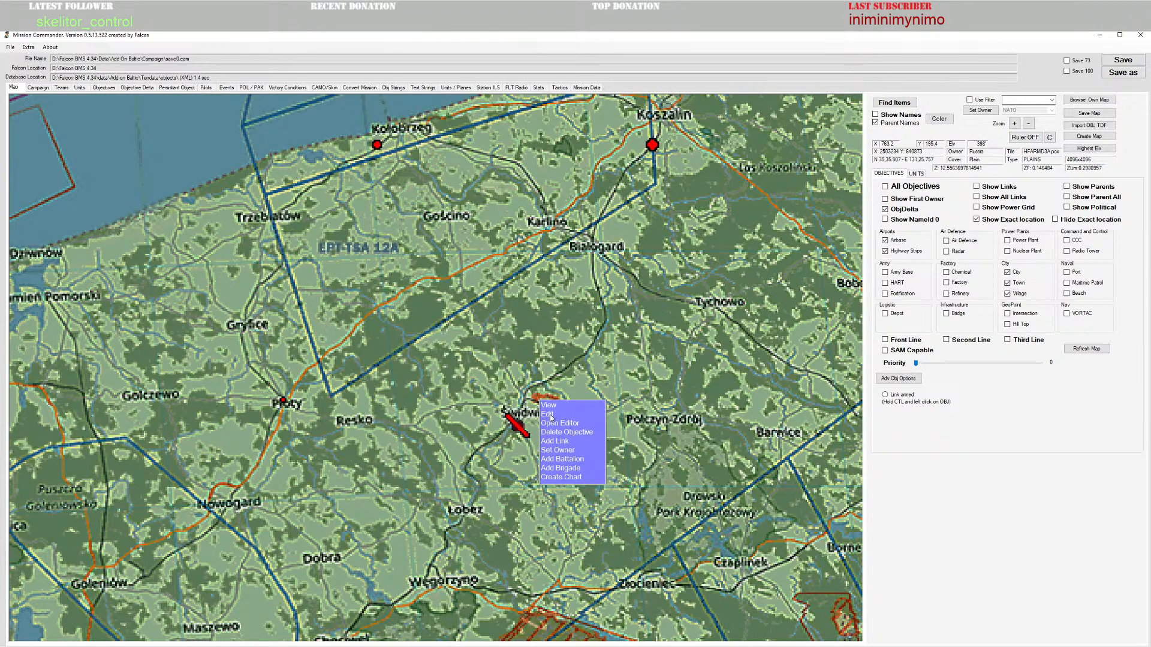
click(551, 414)
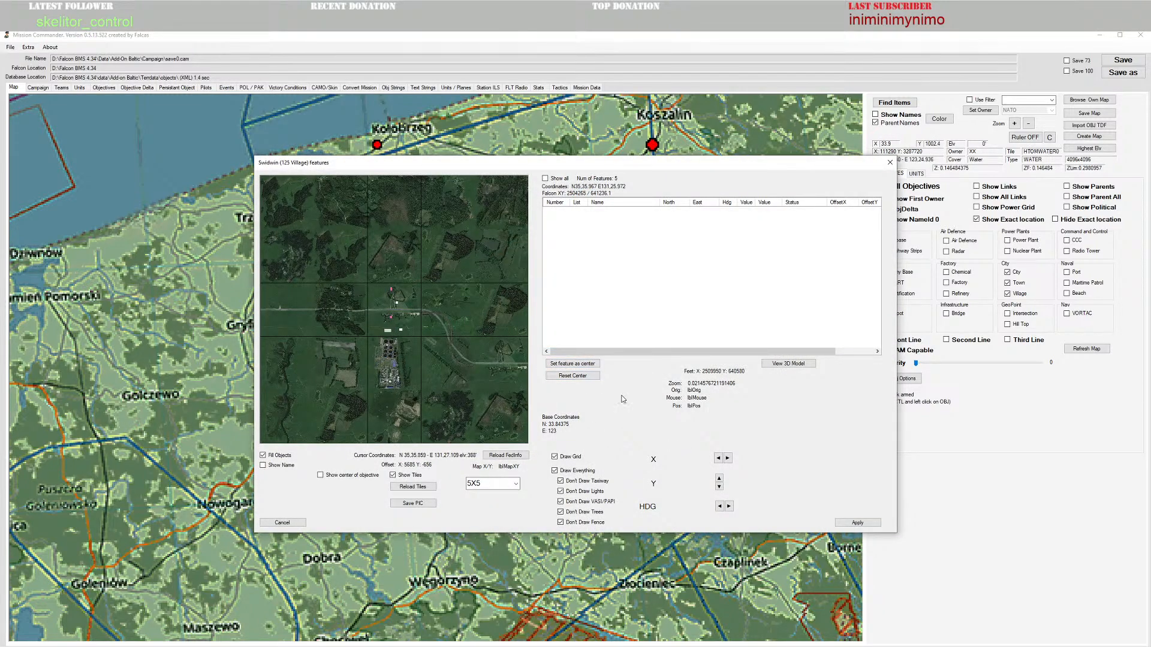
click(858, 523)
Step: View the Epsn swidwin airbase features over its 5X5 tile area to compare them with the nearby urban tiles, and close the view
scroll(576, 404, down, 2)
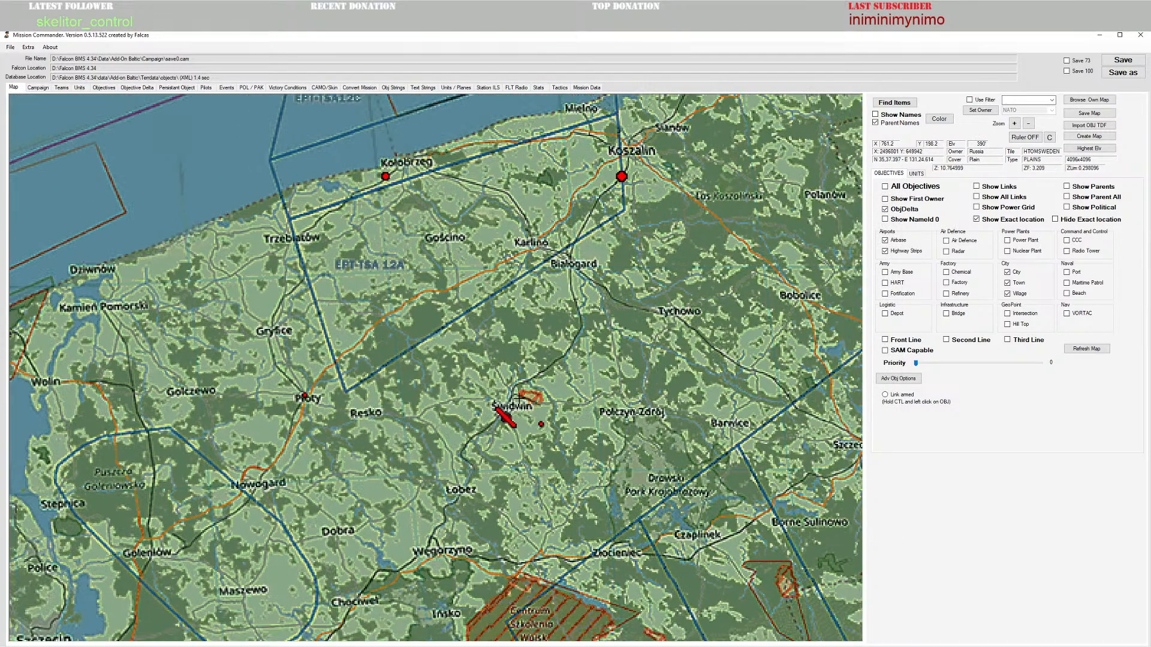
drag(552, 426, 577, 430)
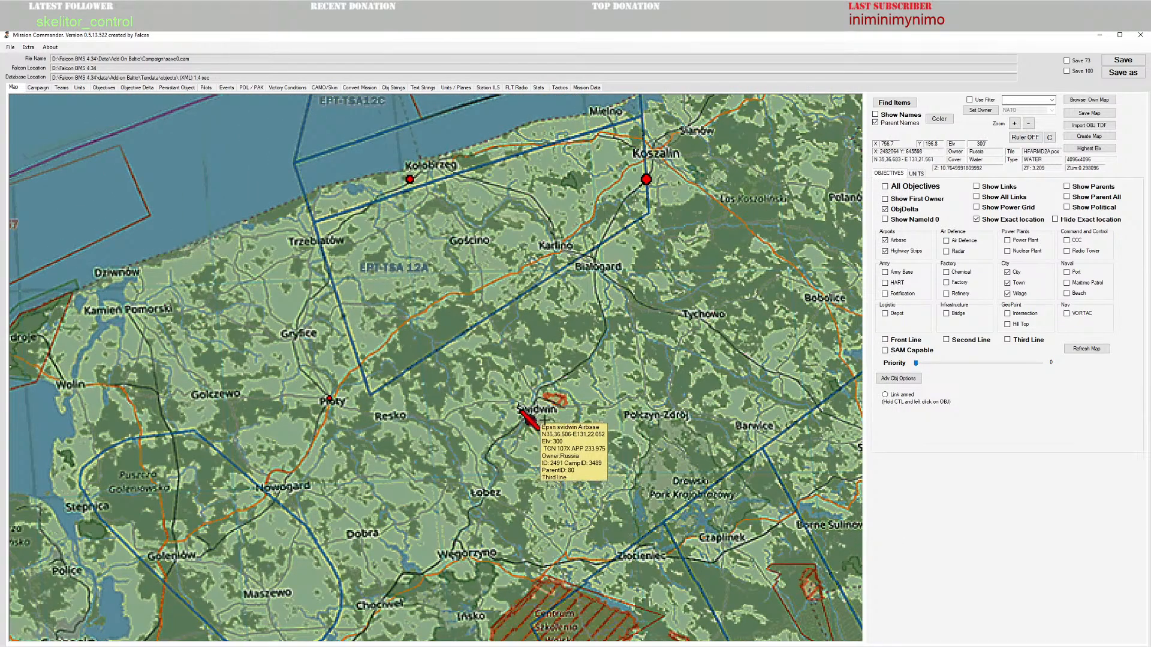
mouse_move(589, 381)
mouse_down()
mouse_move(618, 363)
mouse_move(592, 364)
mouse_up()
right_click(528, 385)
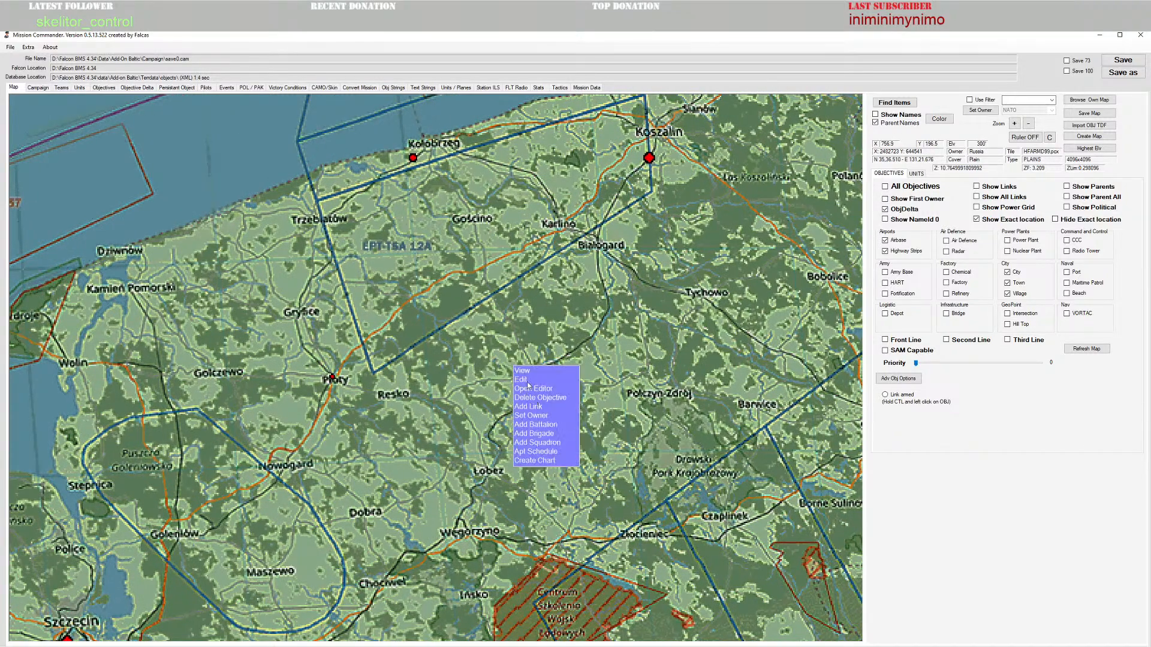
click(528, 372)
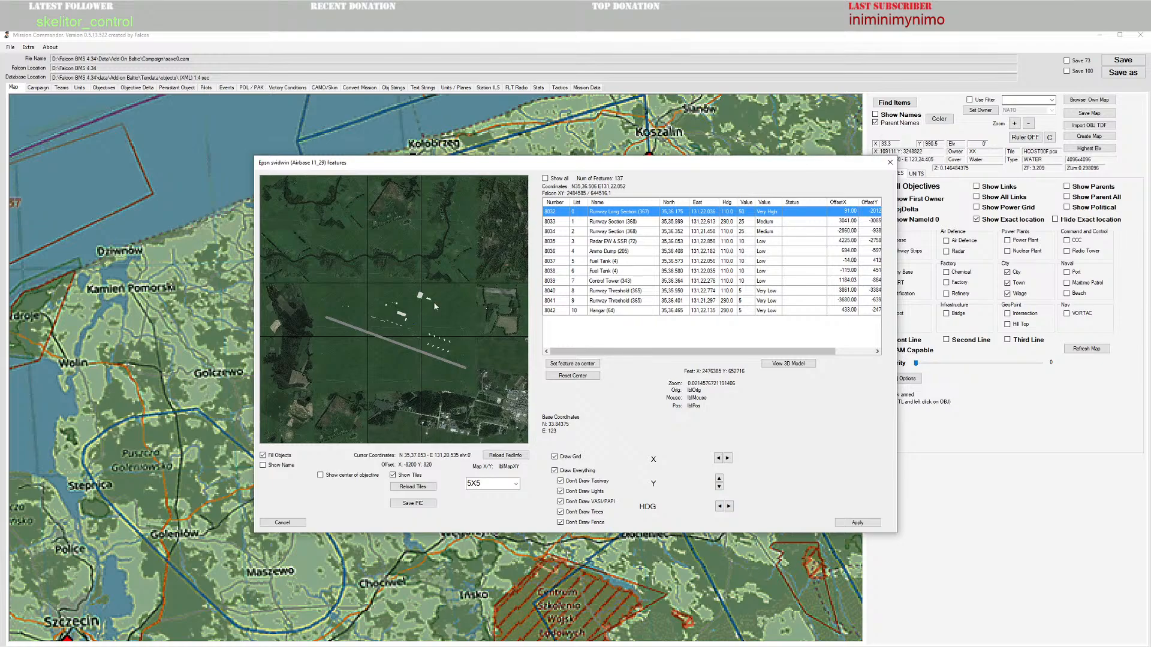
click(887, 165)
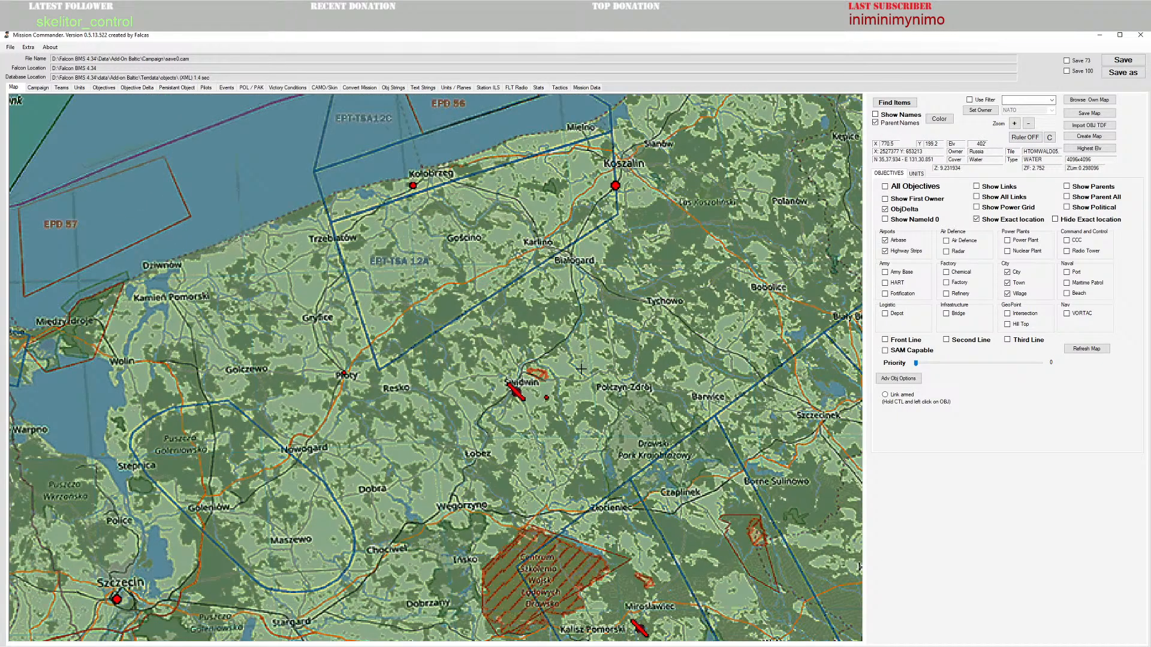
Step: Survey the Baltic theater map, then the Polish area around Szczecin, Płoty, Świdwin and Koszalin, for towns still lacking objectives
drag(528, 345, 548, 365)
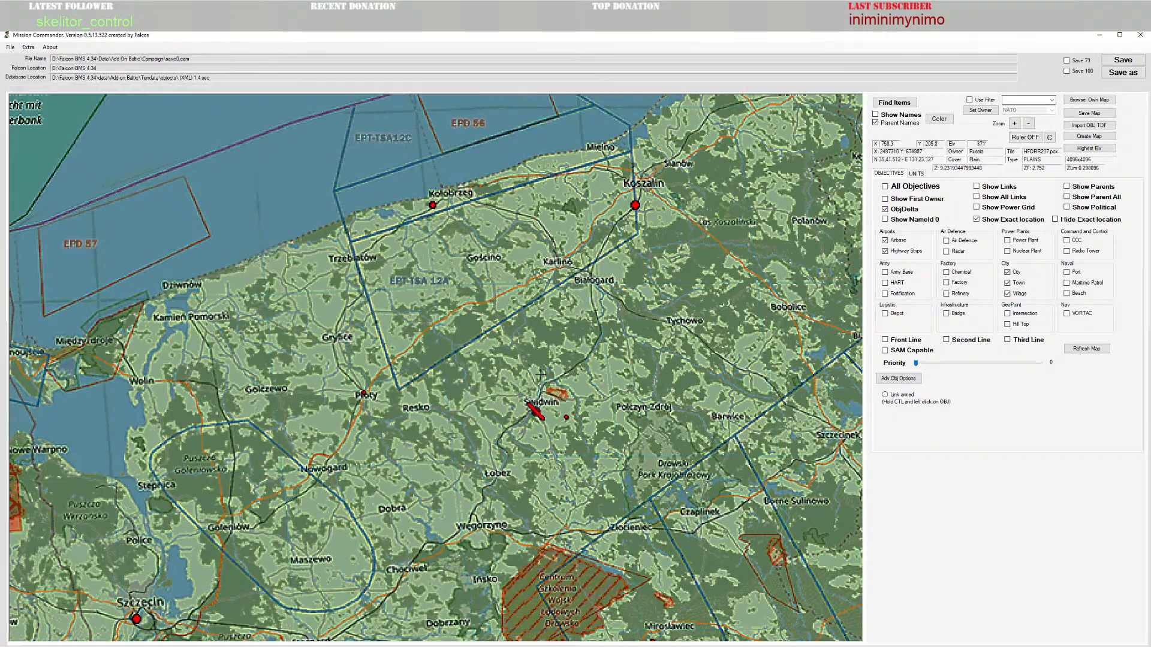
scroll(548, 364, down, 2)
scroll(533, 386, down, 5)
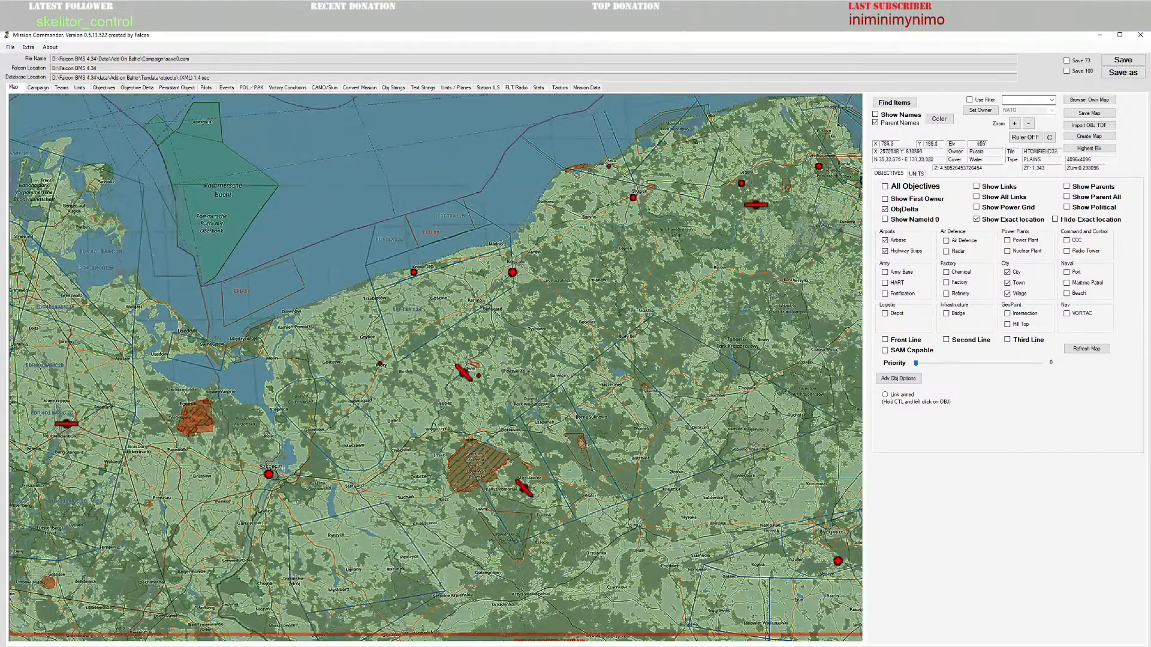
scroll(473, 441, down, 4)
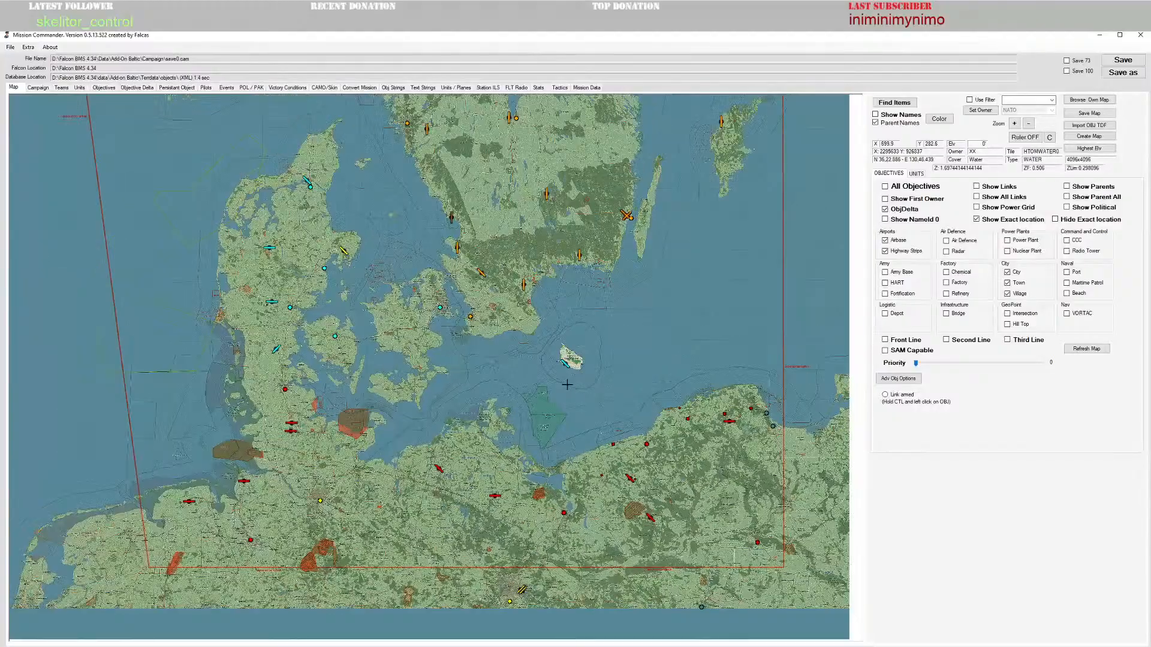
scroll(436, 477, up, 3)
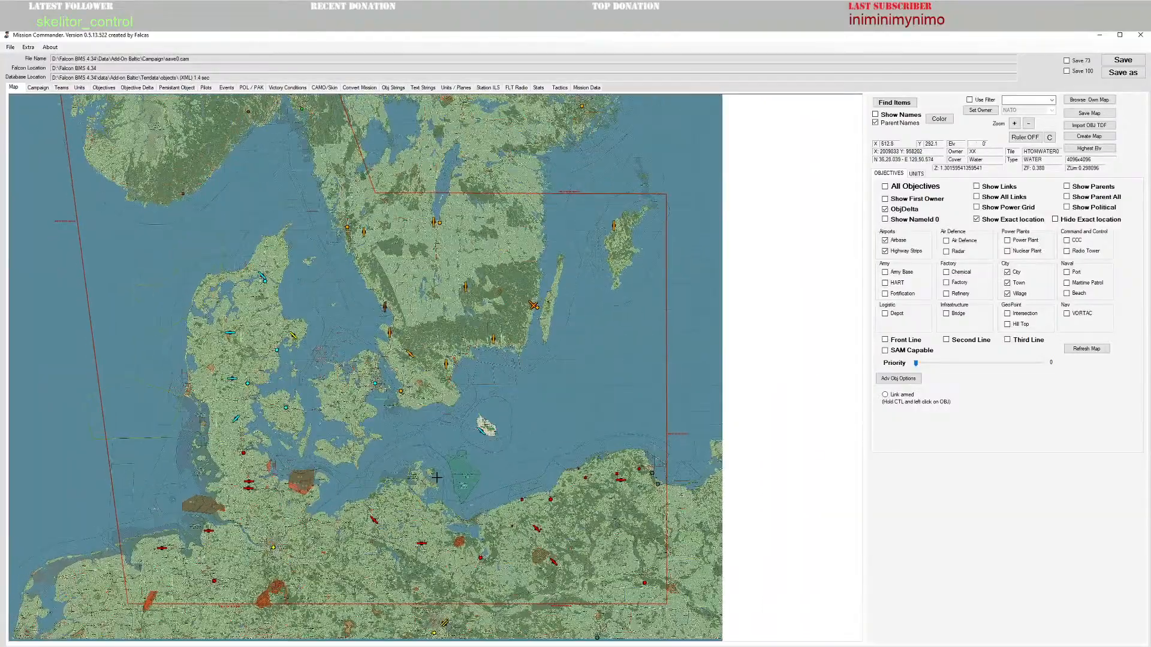
scroll(436, 478, up, 2)
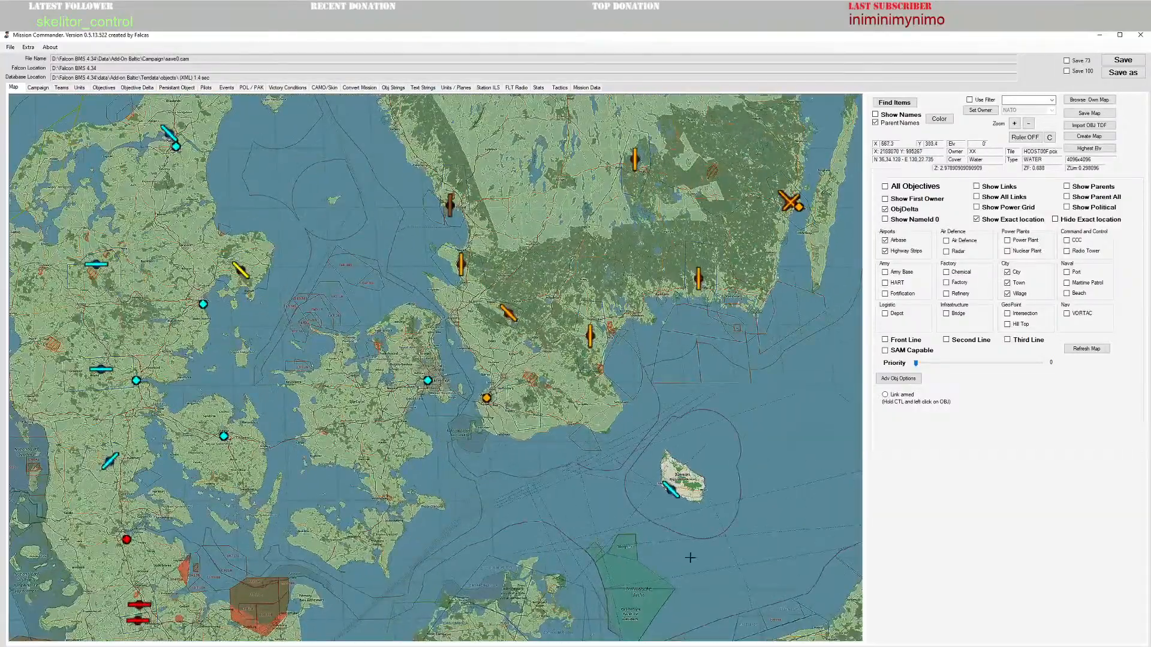
drag(717, 602, 513, 285)
scroll(512, 286, up, 4)
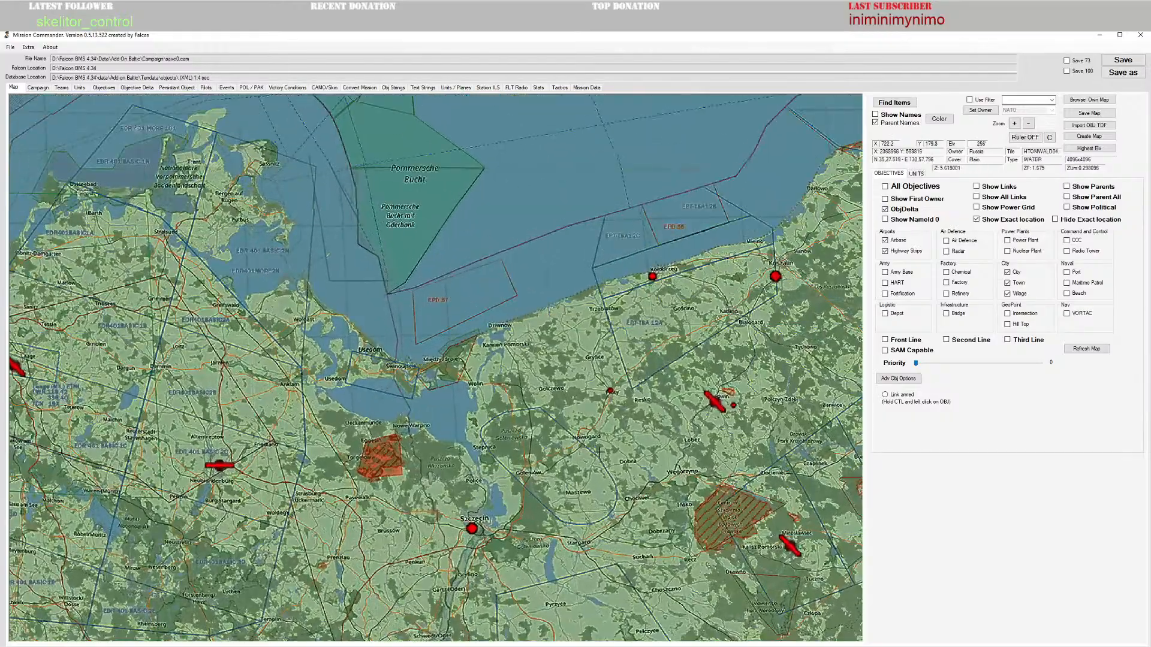
drag(633, 473, 423, 376)
drag(621, 334, 587, 401)
scroll(495, 376, up, 5)
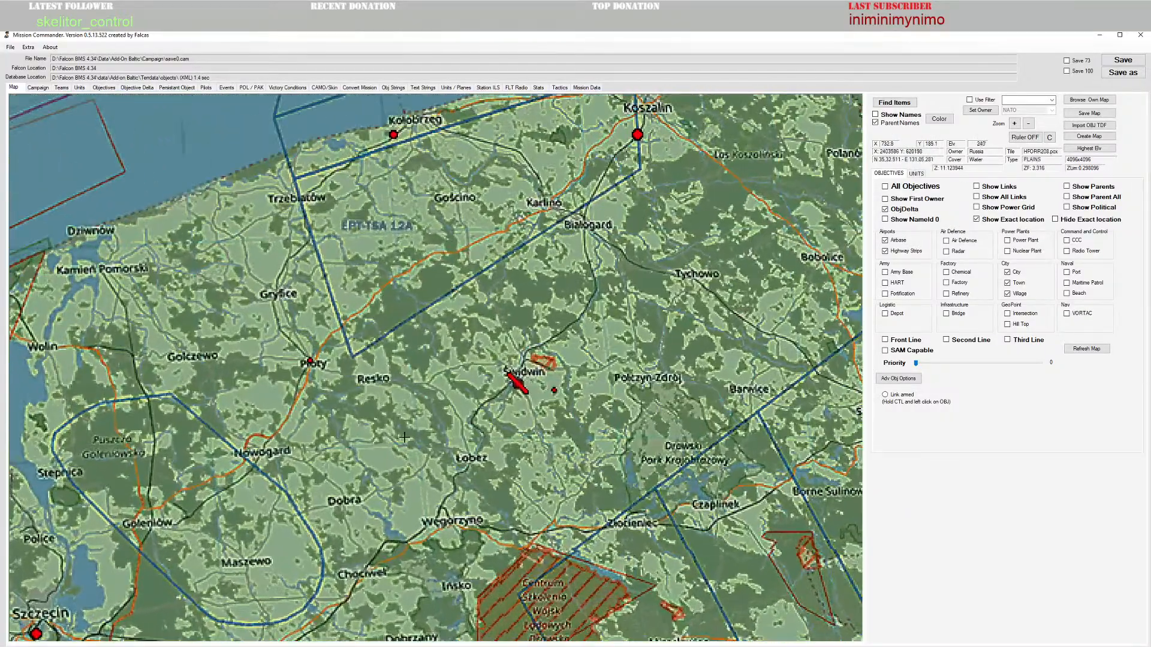
drag(426, 409, 390, 437)
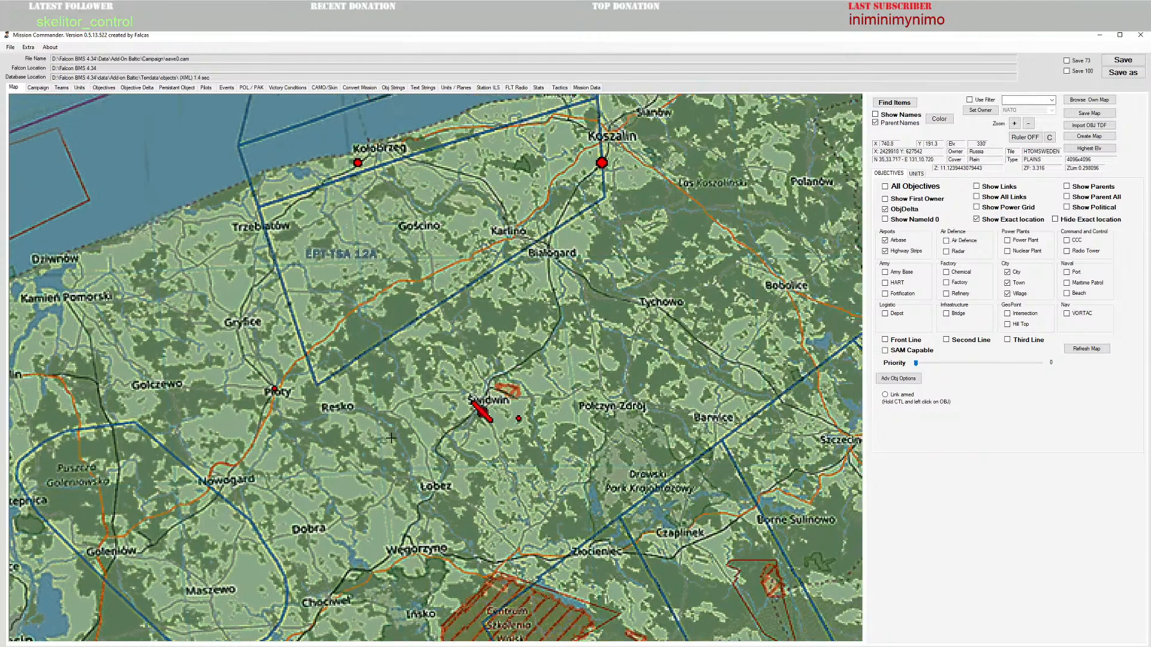
drag(373, 390, 346, 344)
drag(617, 416, 517, 461)
scroll(517, 366, down, 5)
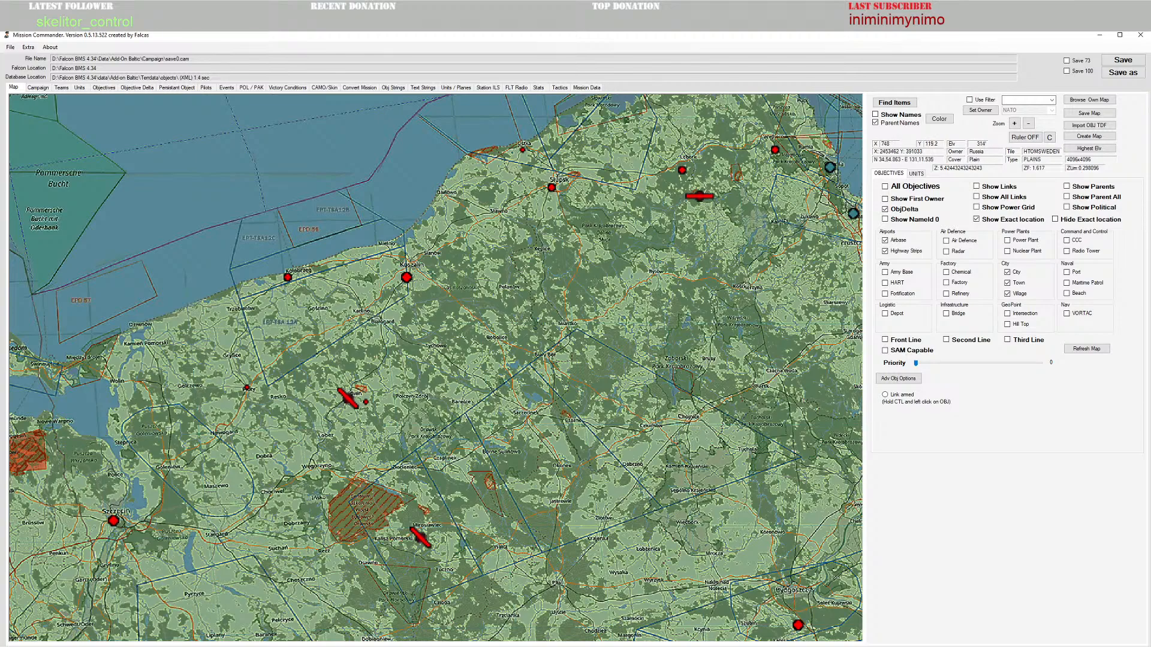
Step: Switch to Terrain Editor, compare the Preview, THR and Custom versions of the theater preview, and return to Mission Commander
click(297, 646)
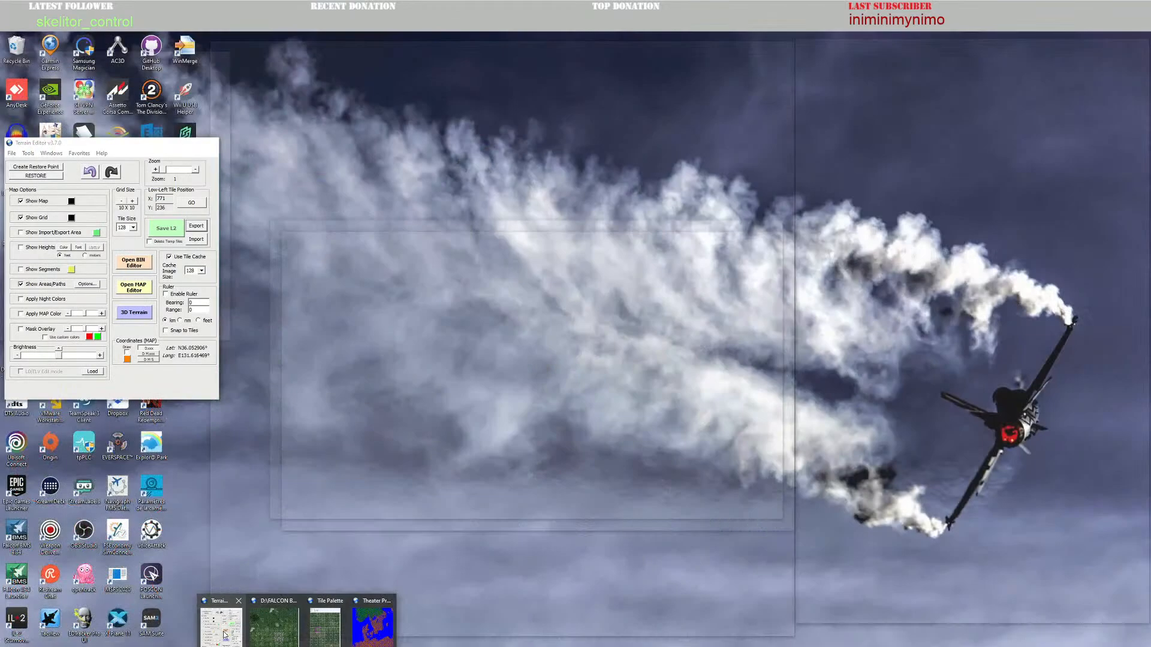
click(225, 634)
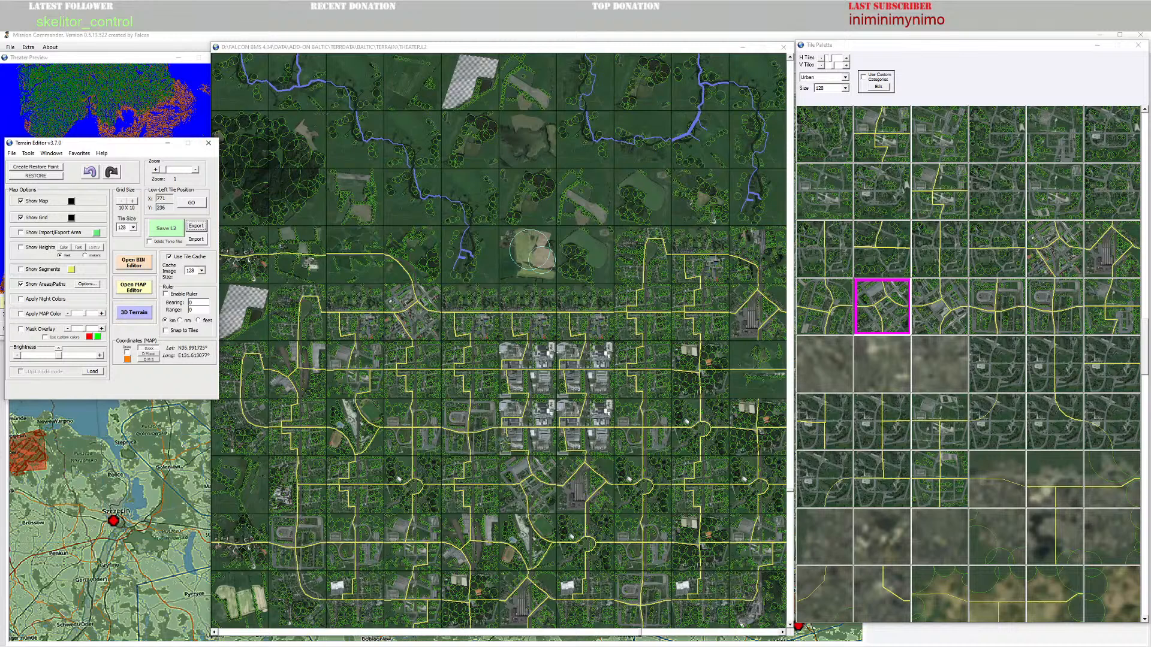
click(141, 63)
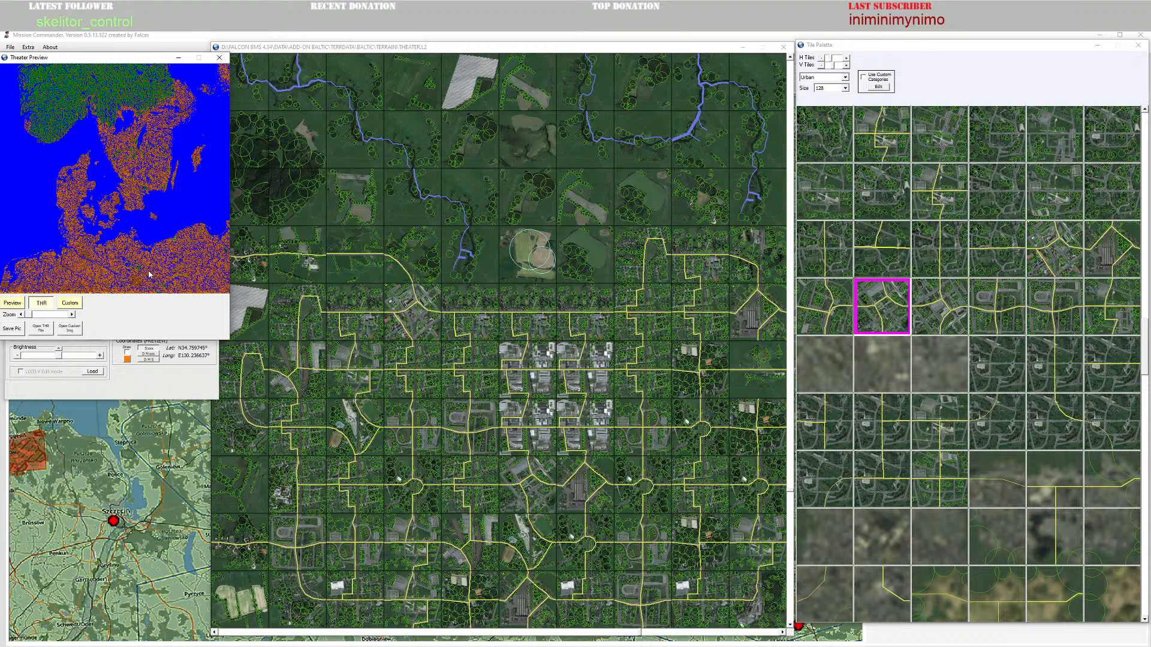
click(18, 304)
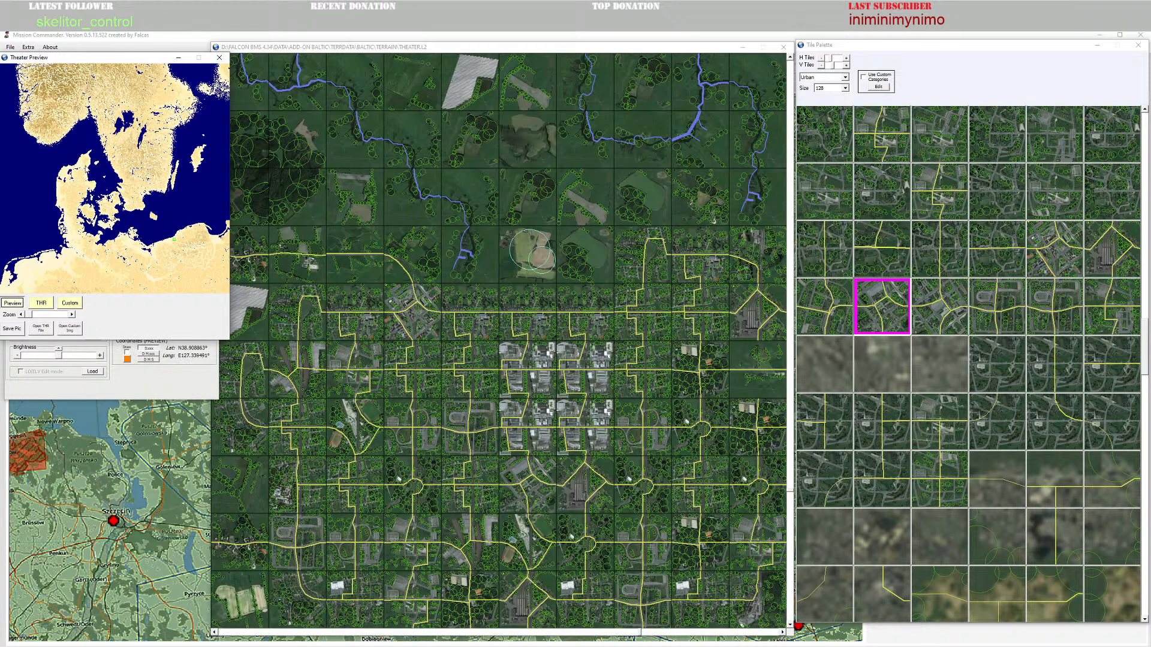
click(70, 304)
click(13, 304)
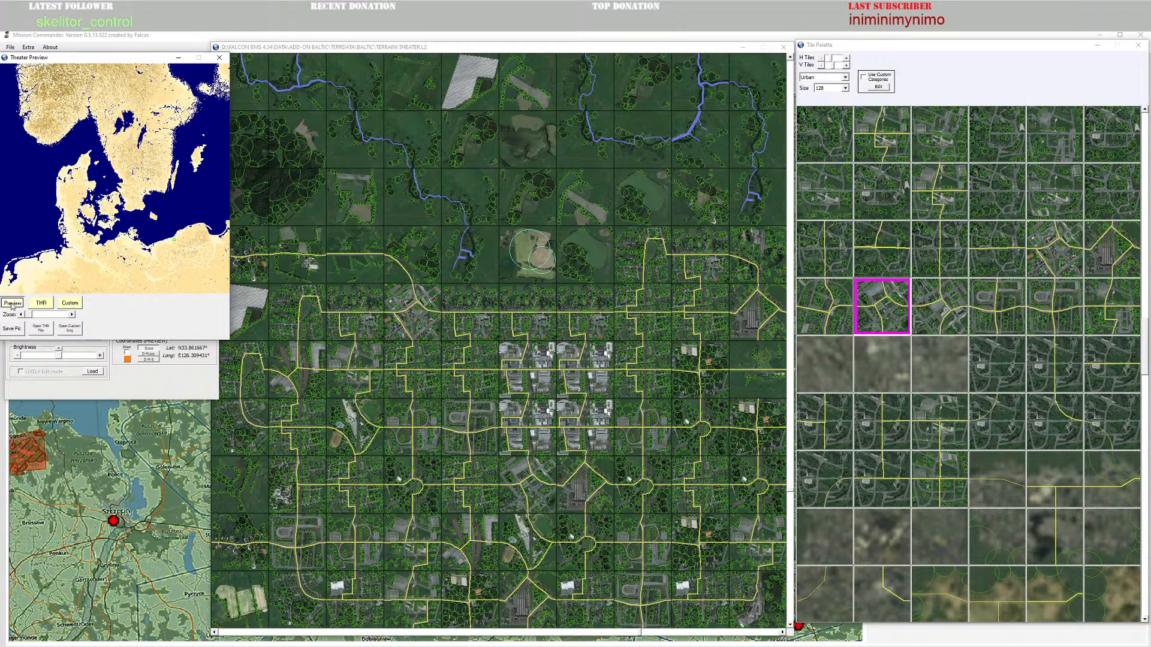
click(47, 304)
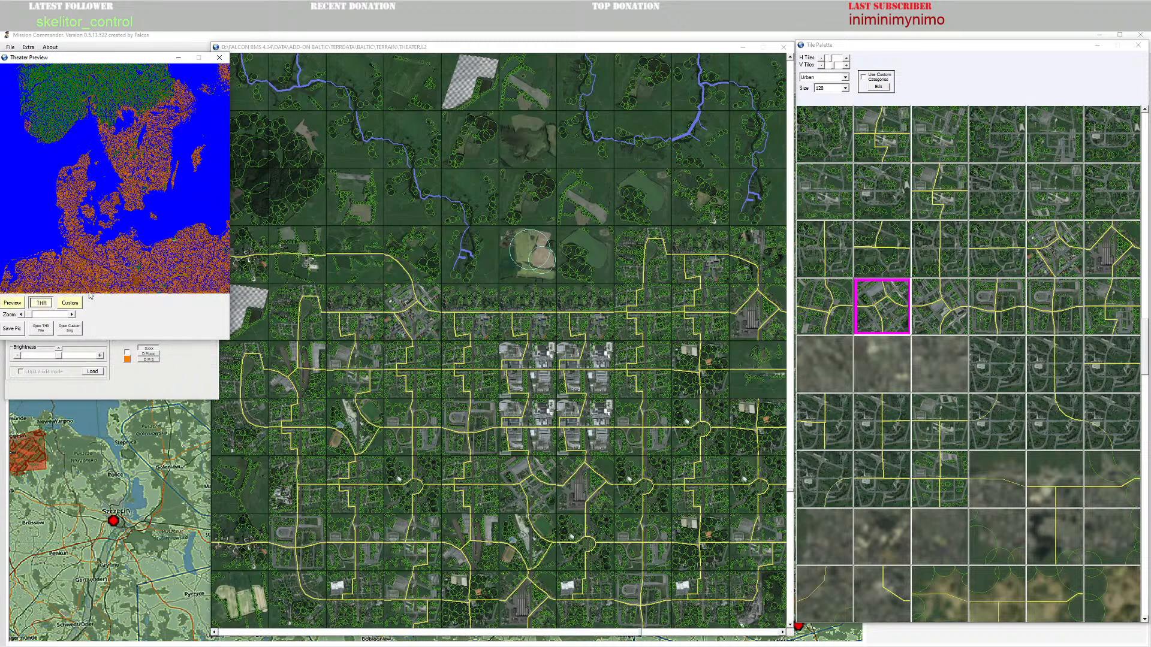
click(169, 389)
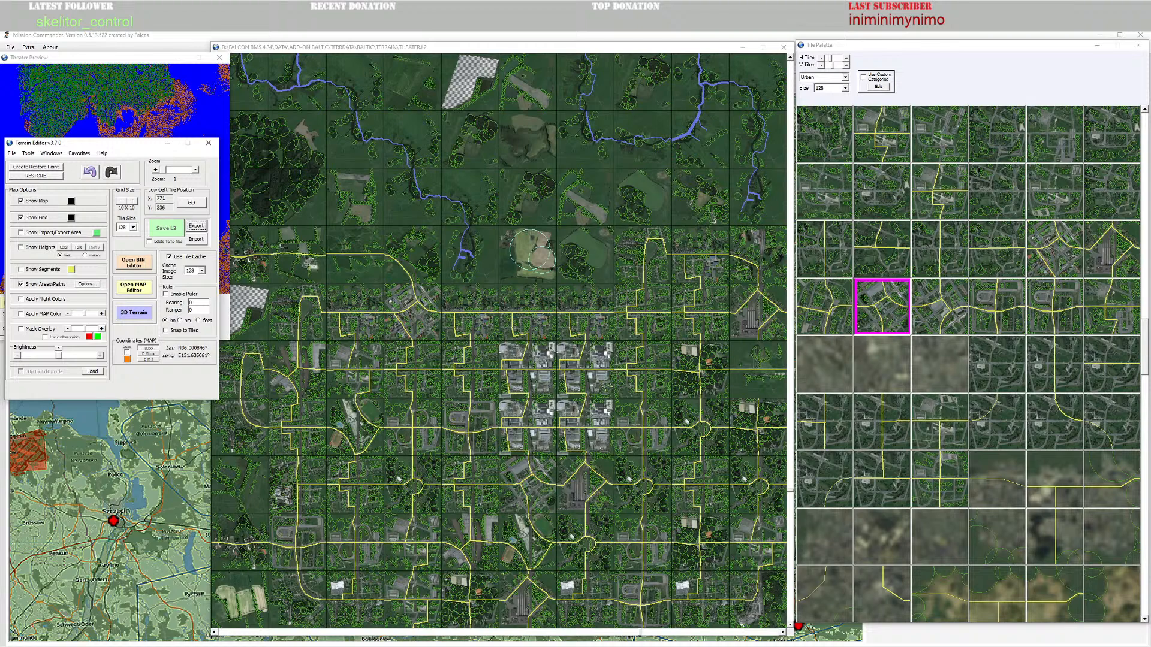
click(394, 36)
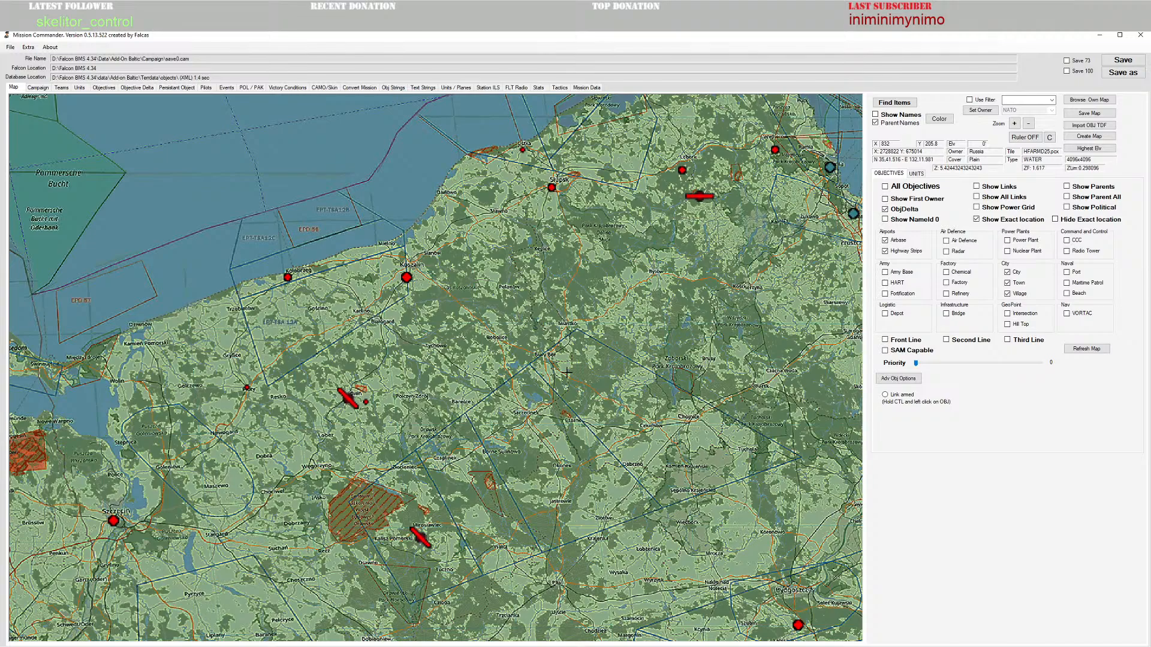
Step: Survey the Polish map from Szczecin to Słupsk and Lębork, including inland Miastko, Bytów and Szczecinek, for missing towns
drag(427, 374, 525, 403)
drag(376, 478, 401, 455)
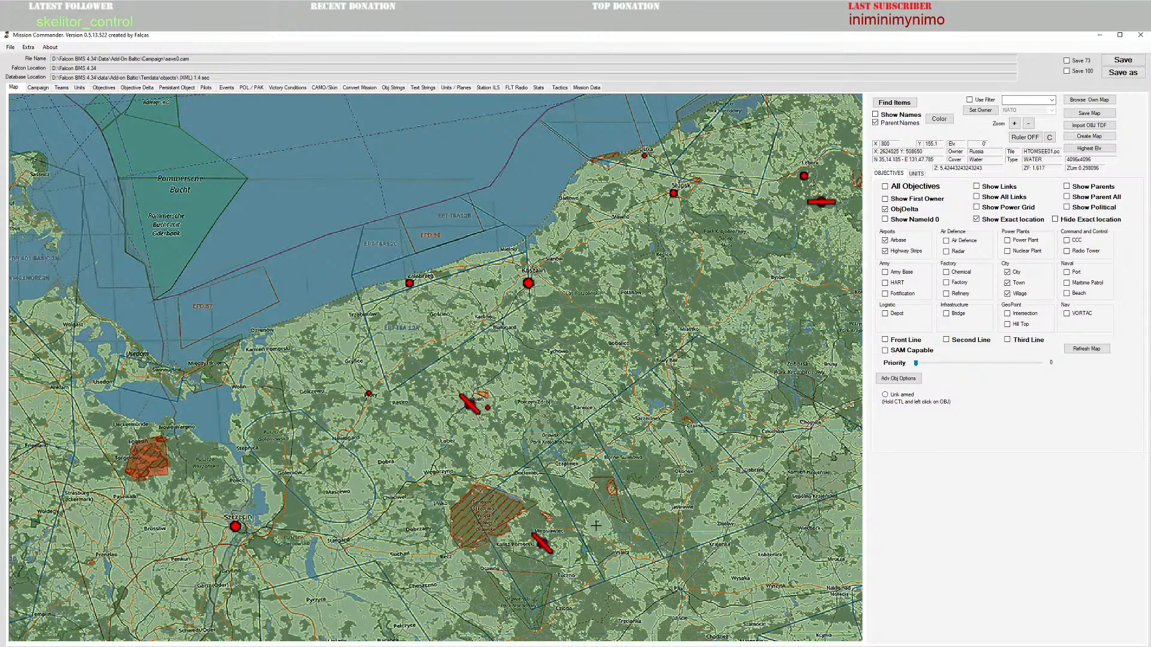
drag(590, 548, 571, 464)
scroll(452, 395, up, 1)
drag(366, 393, 576, 491)
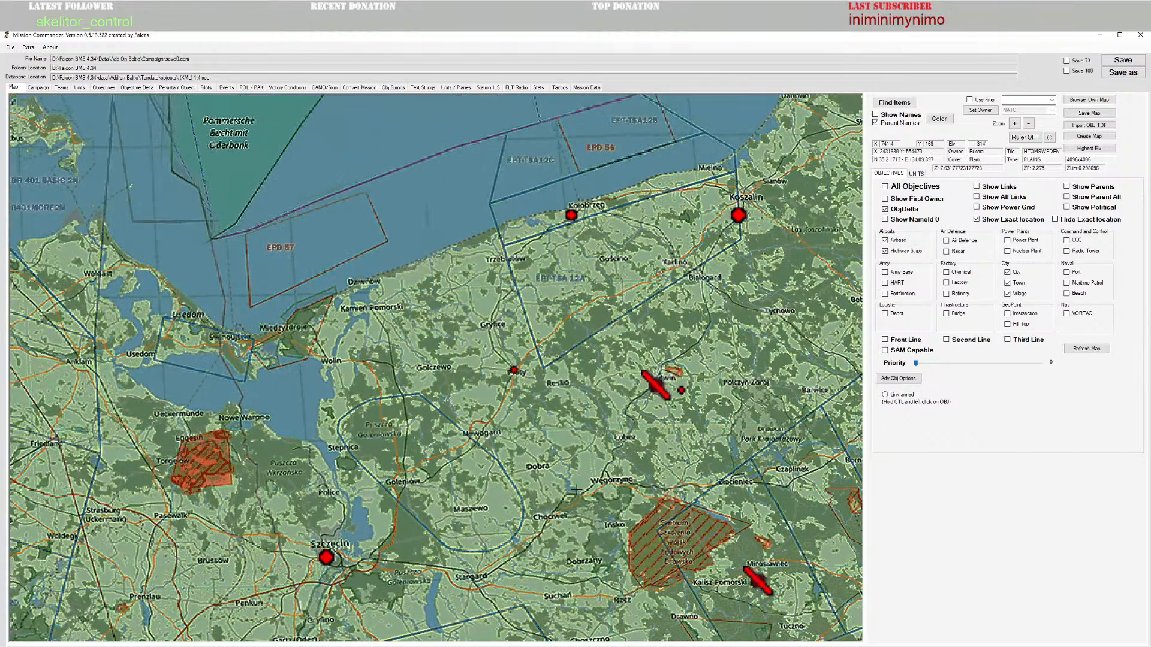
scroll(576, 490, down, 2)
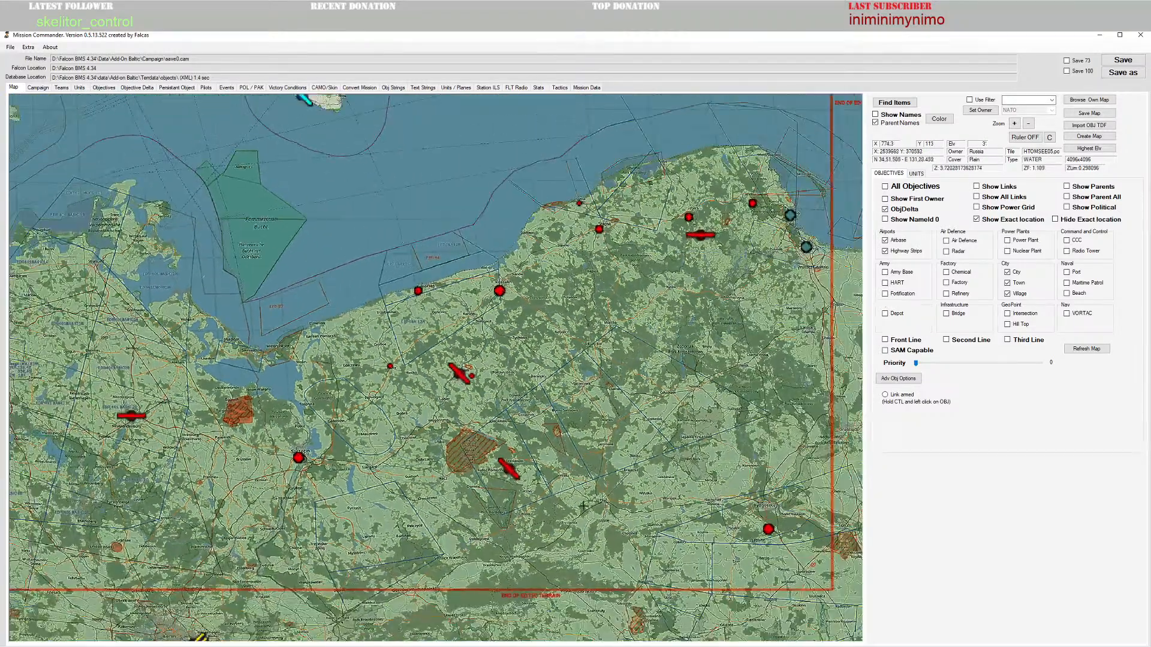
drag(650, 308, 585, 329)
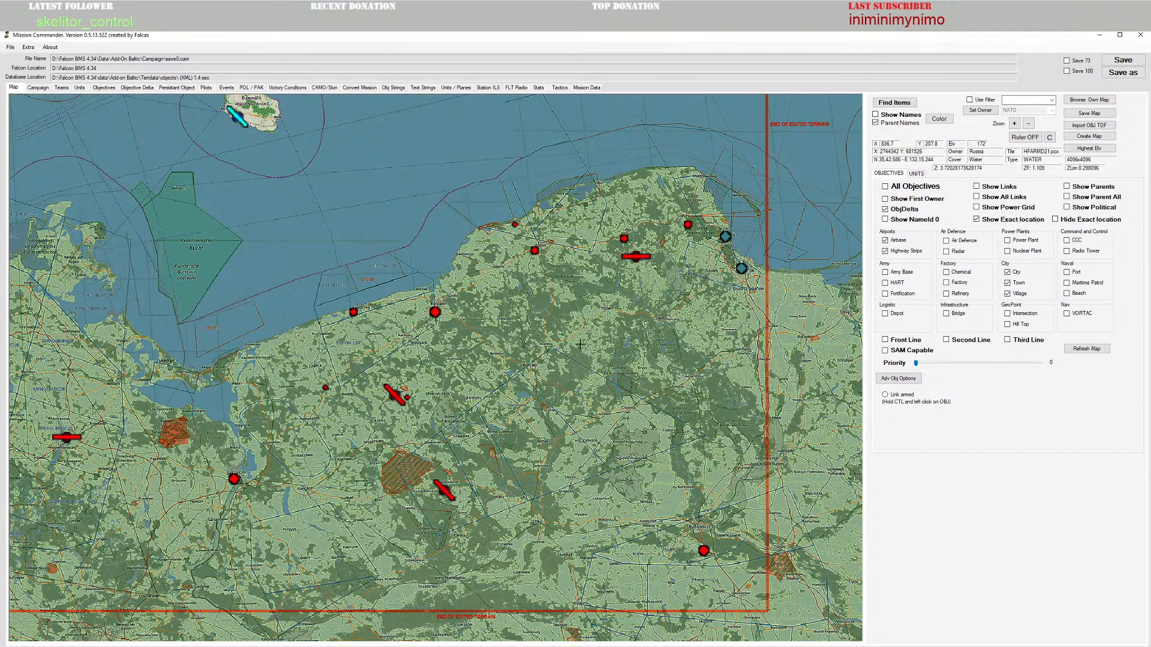
drag(581, 344, 546, 430)
scroll(581, 410, up, 1)
scroll(582, 410, up, 5)
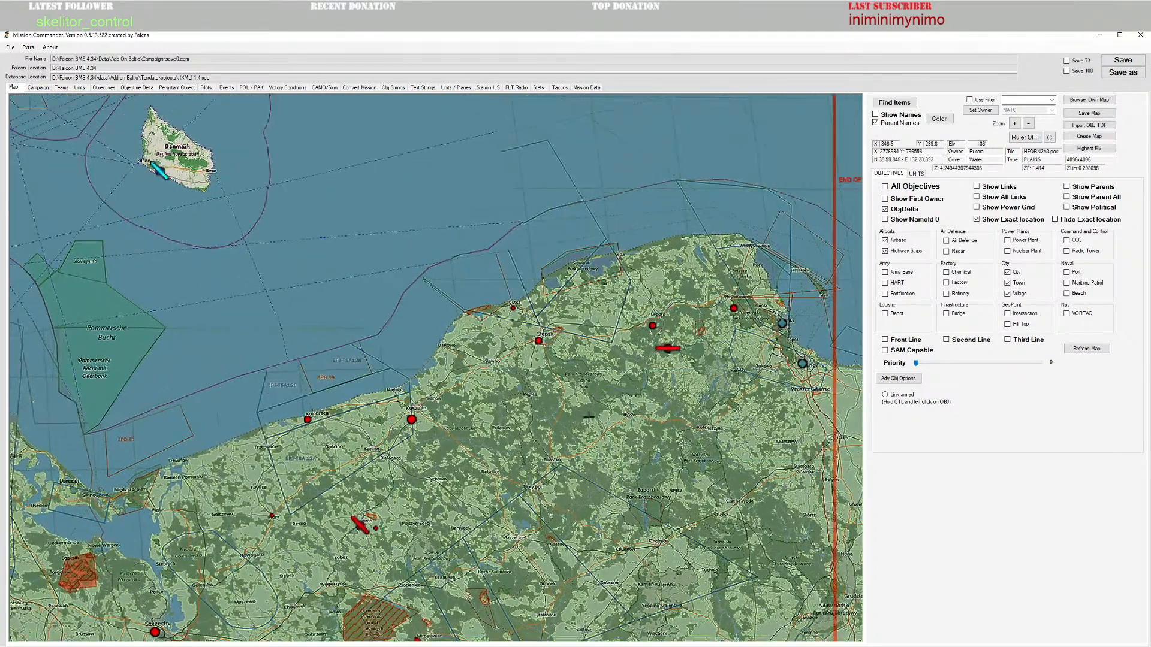
scroll(600, 435, up, 2)
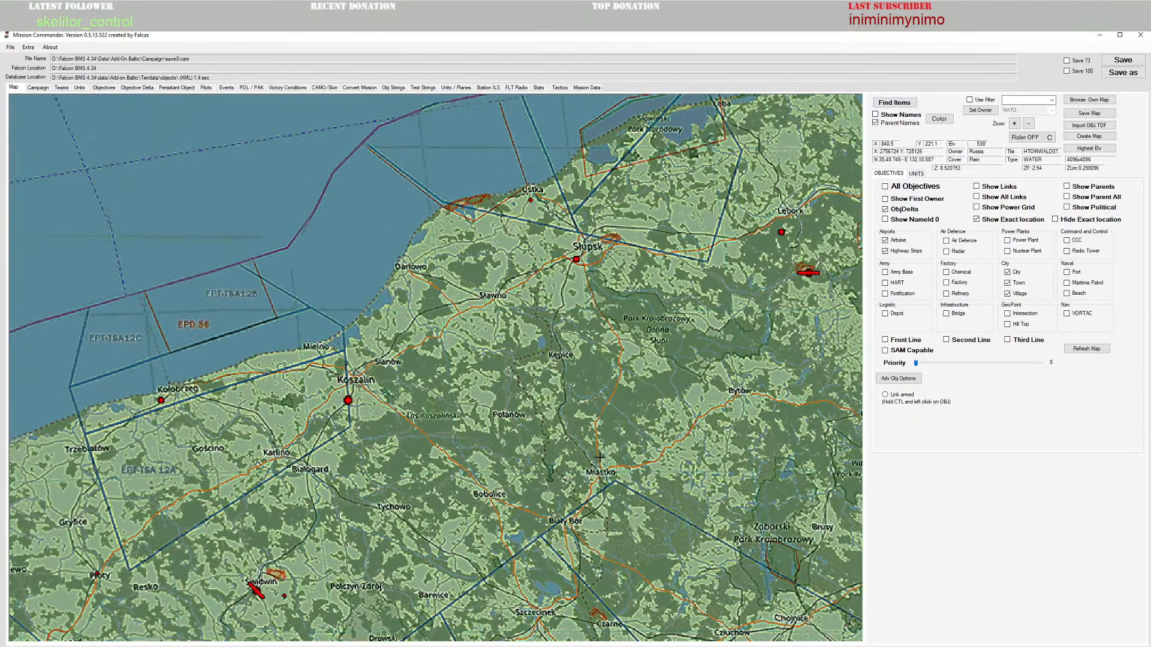
drag(628, 454, 589, 395)
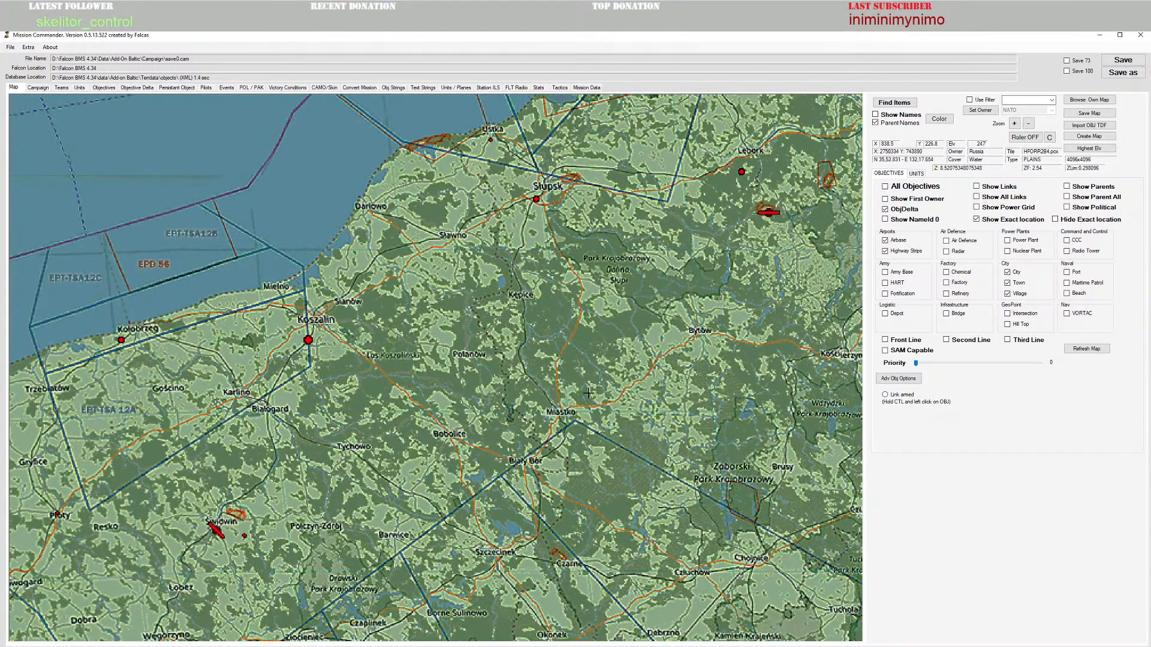
scroll(564, 413, down, 2)
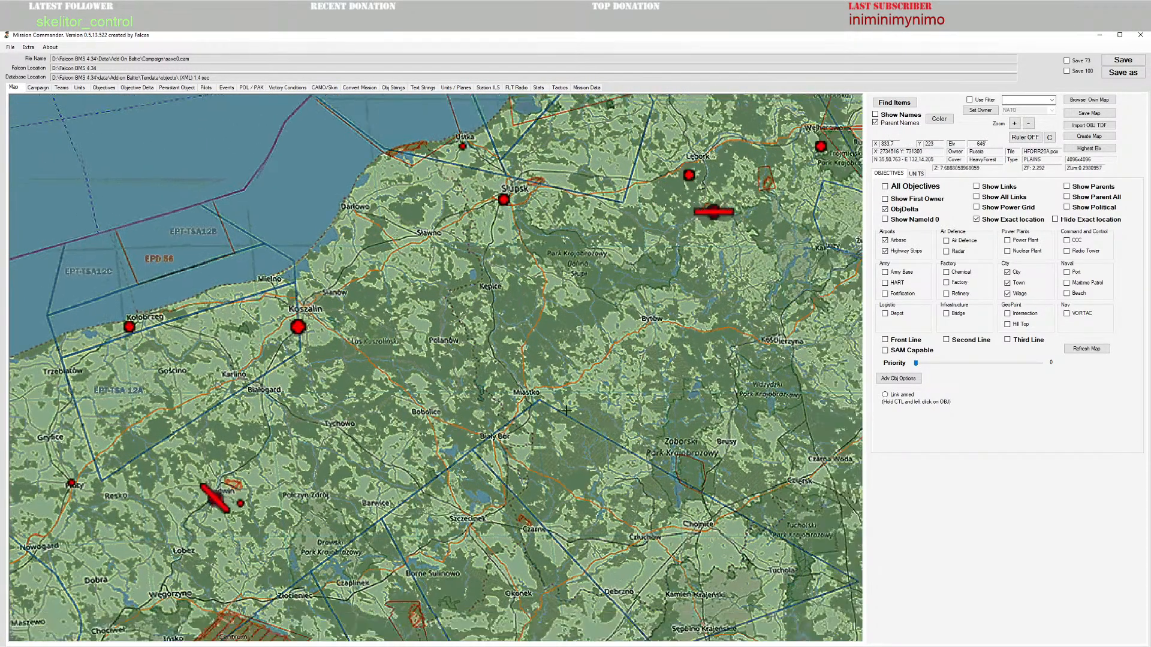
drag(617, 387, 603, 390)
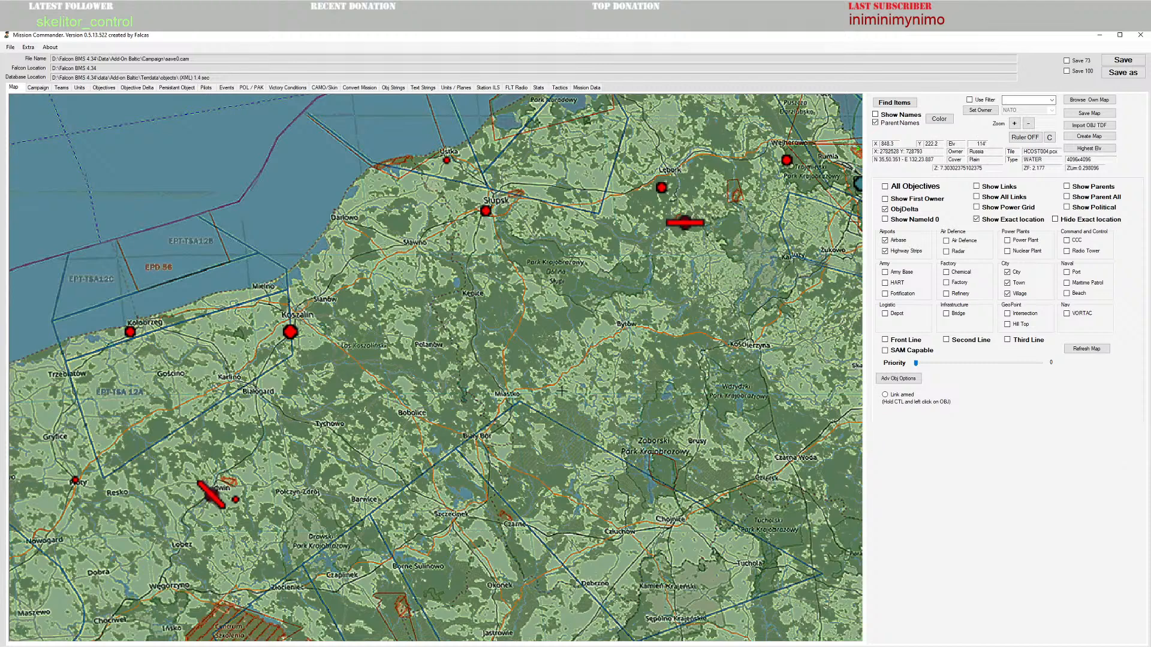
right_click(510, 394)
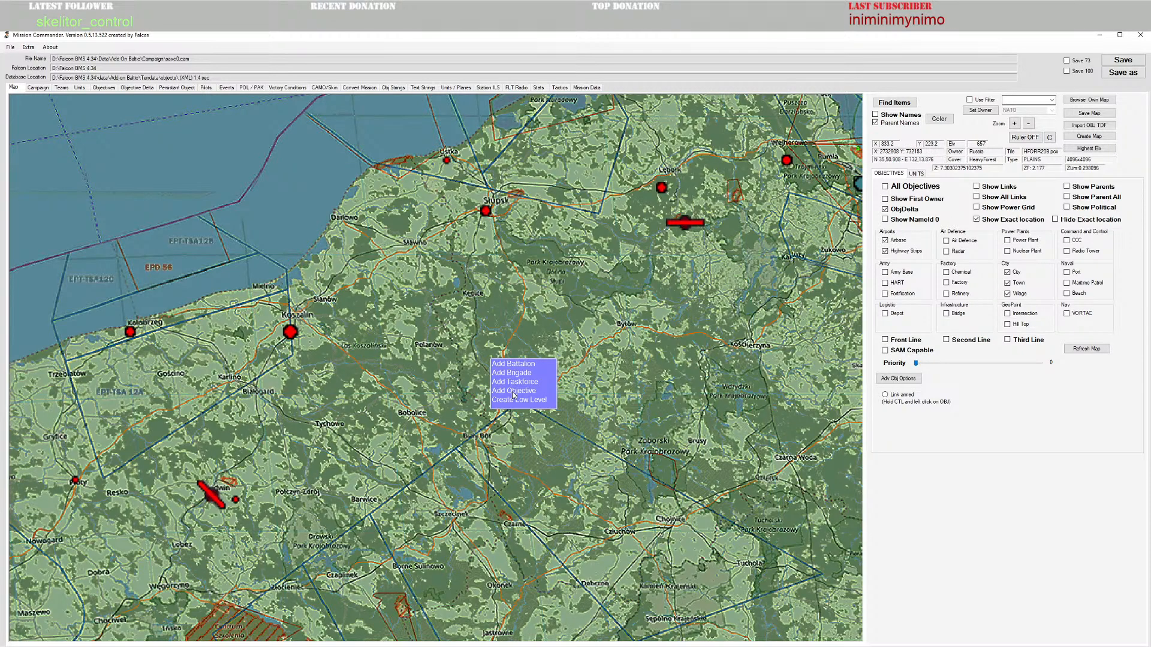
click(514, 391)
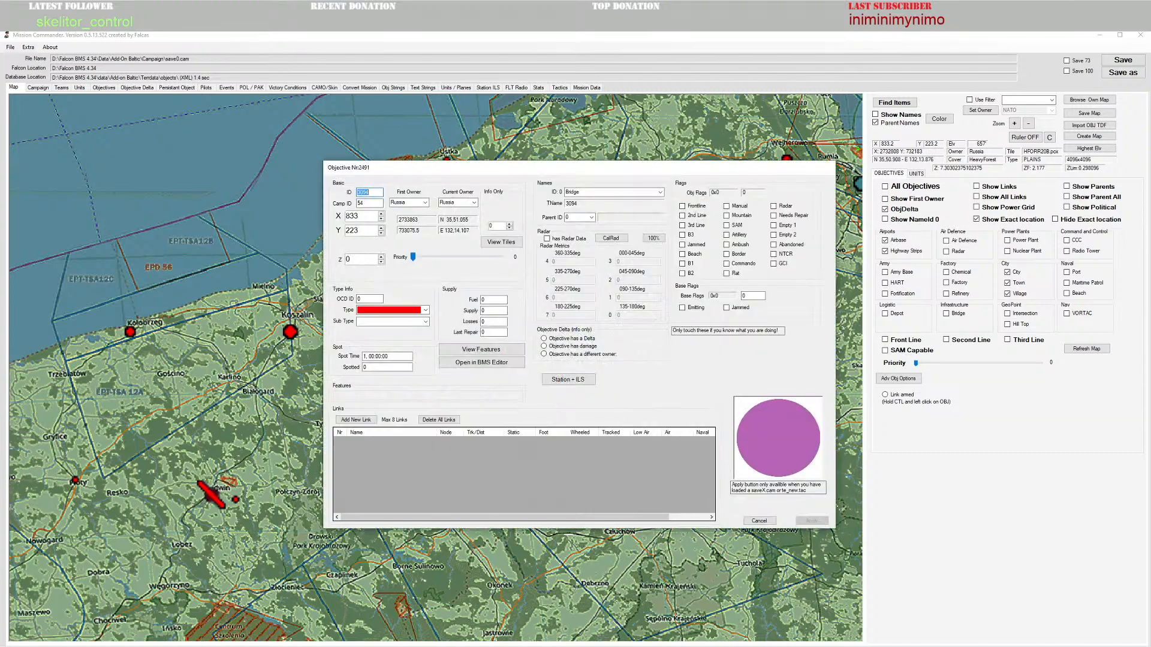
key(alt+Tab)
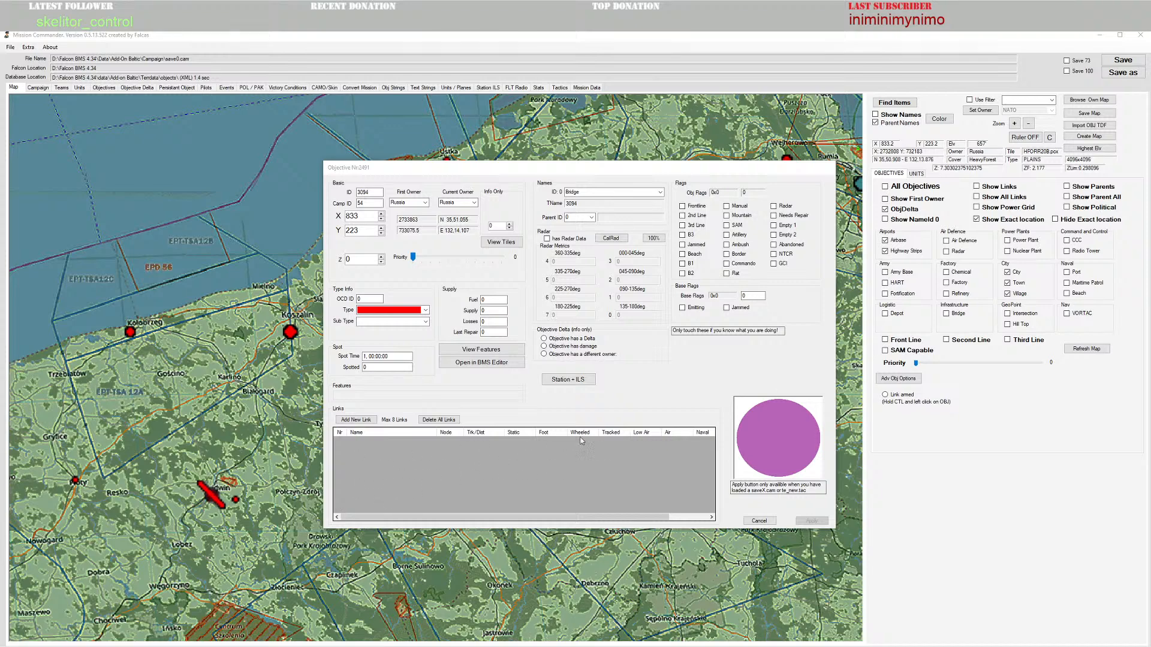
click(759, 521)
Step: View the Epsn swidwin airbase features over the 5X5 tile area to examine its runway heading
drag(498, 449, 520, 435)
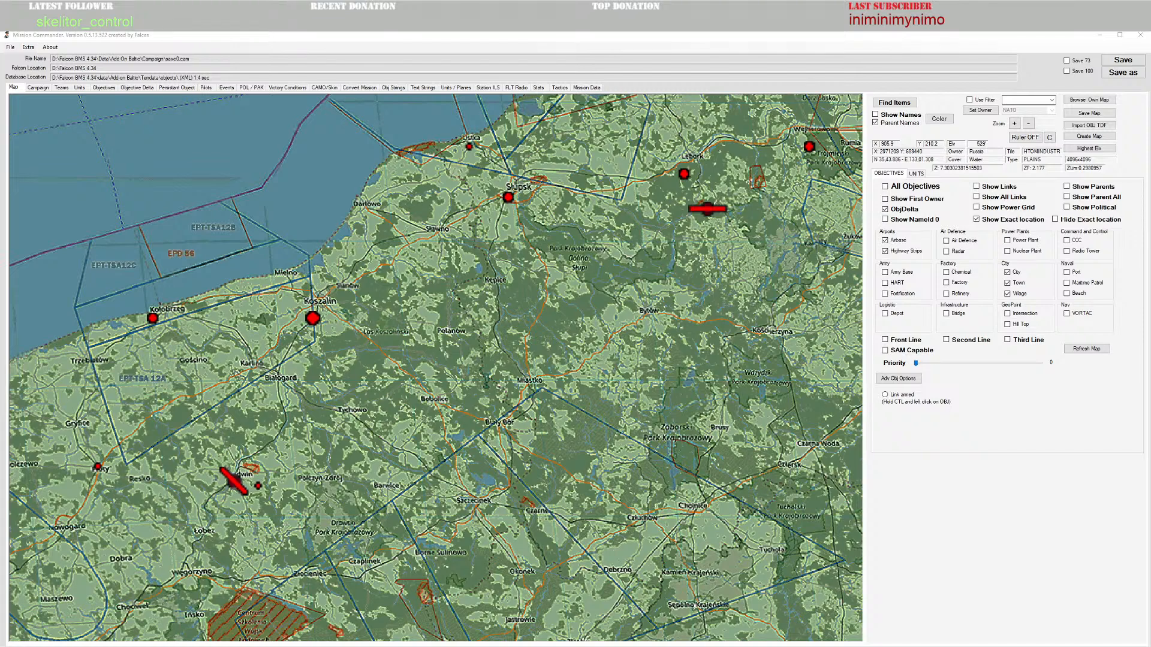
drag(578, 293, 487, 323)
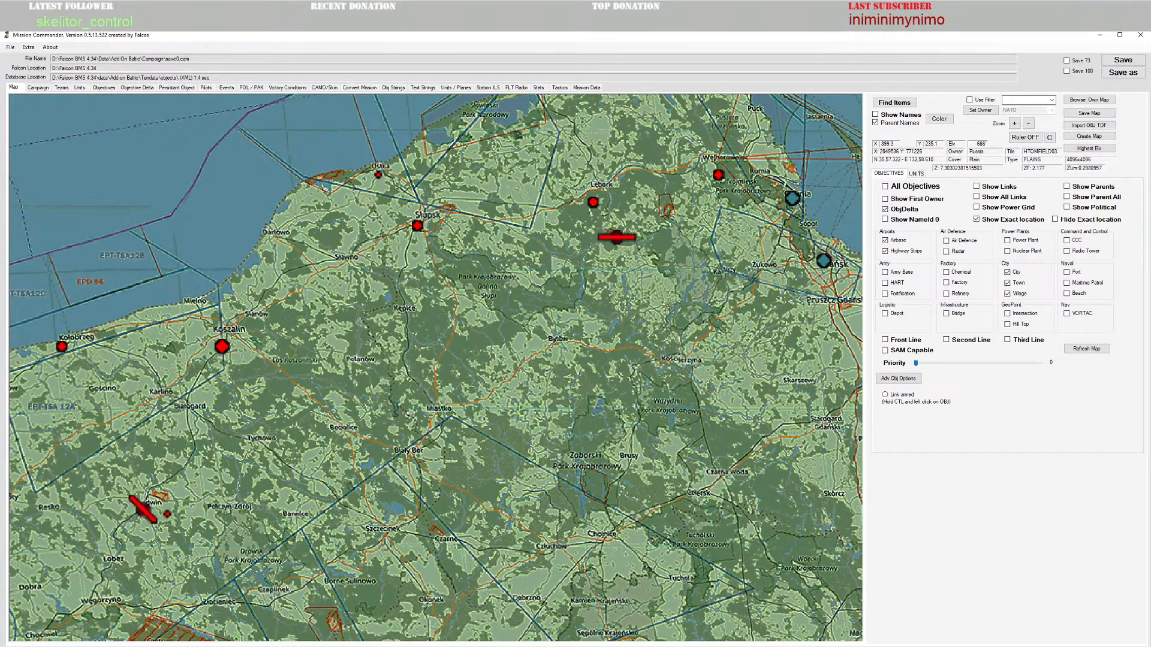
drag(270, 331, 303, 323)
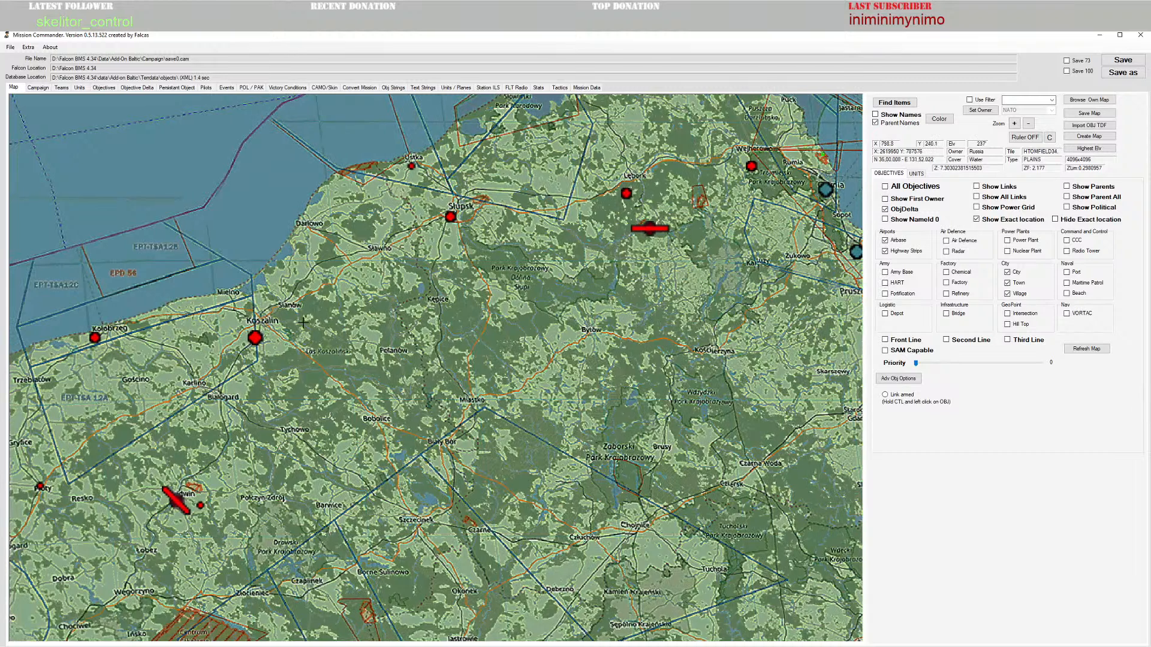
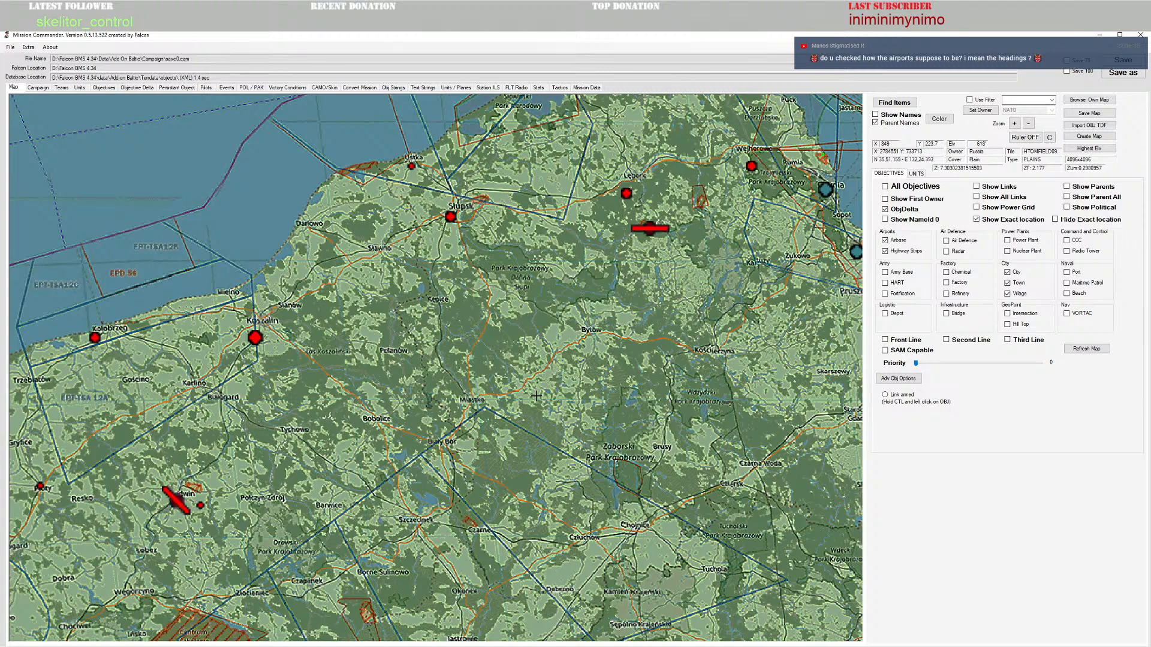
right_click(178, 498)
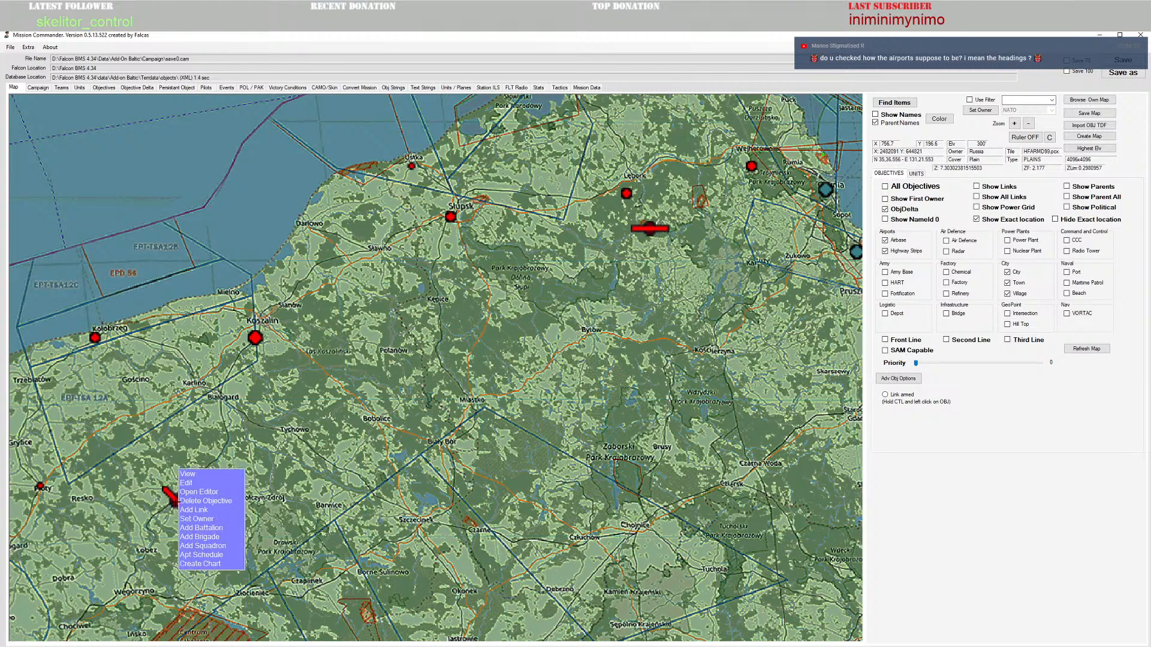
click(198, 475)
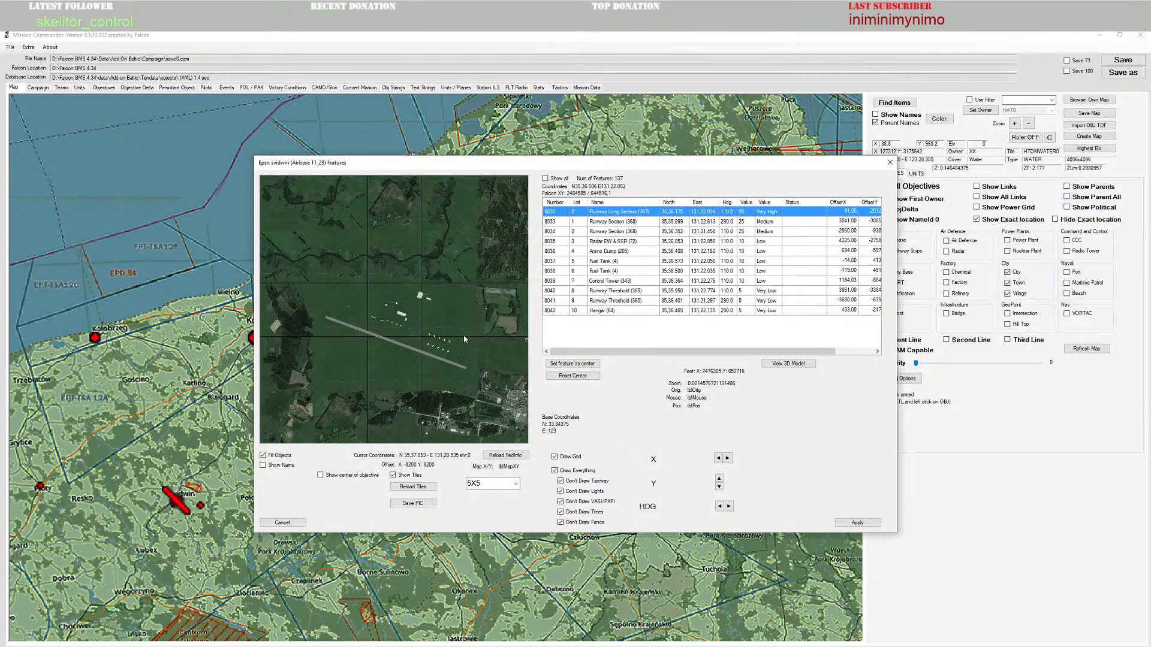
Step: Close the Świdwin features and view the Epce cewice airbase features over the 5X5 tile area to examine its runway placement
click(891, 162)
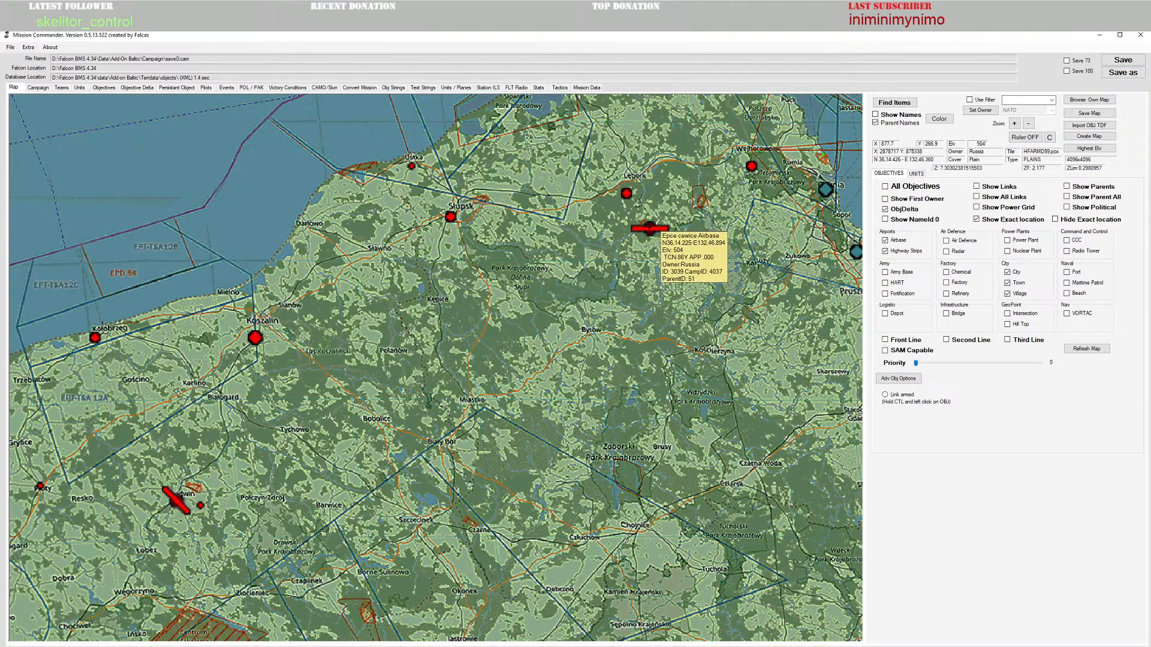
right_click(649, 227)
click(652, 253)
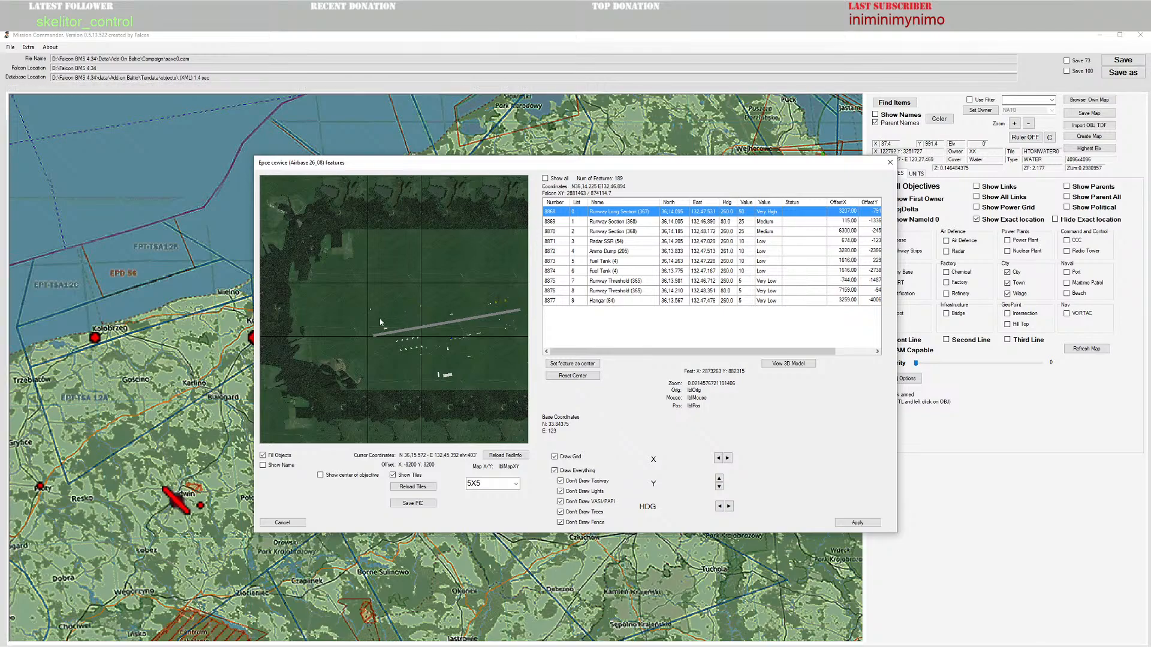
click(886, 167)
Step: Survey the map around Epce cewice airbase, from Słupsk and Lębork to Bytów, Kościerzyna and Kartuzy, for airbase fit and missing towns
mouse_move(543, 391)
mouse_down()
mouse_move(518, 370)
mouse_move(478, 397)
mouse_move(550, 408)
mouse_up()
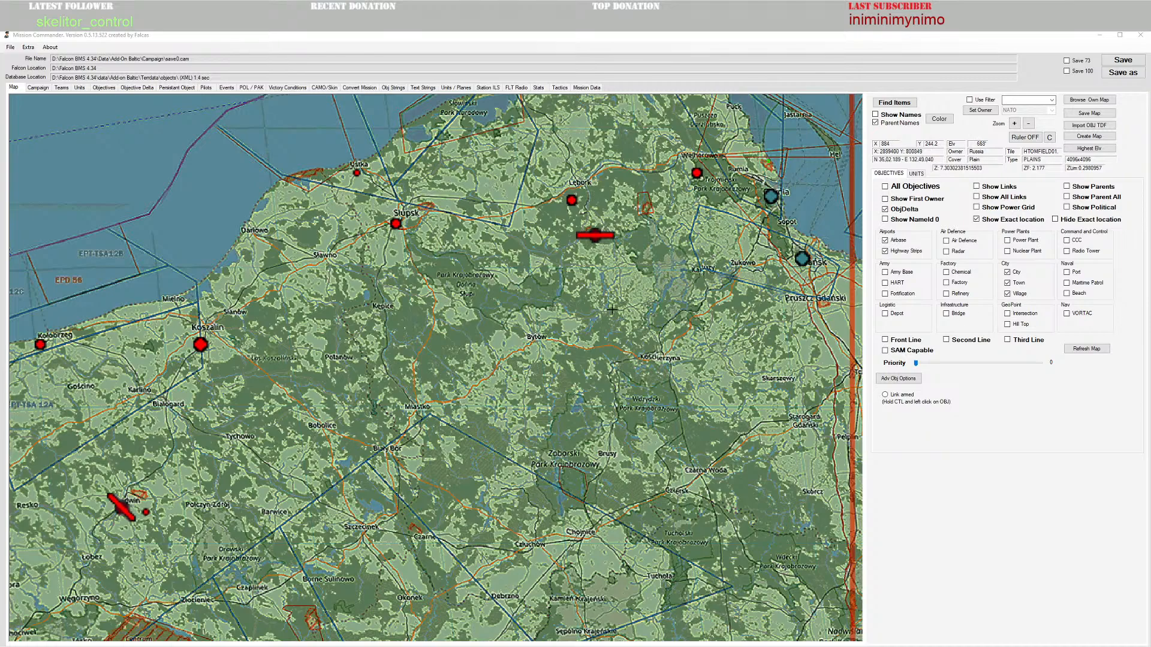
drag(611, 288, 595, 323)
scroll(616, 284, up, 1)
scroll(617, 284, up, 1)
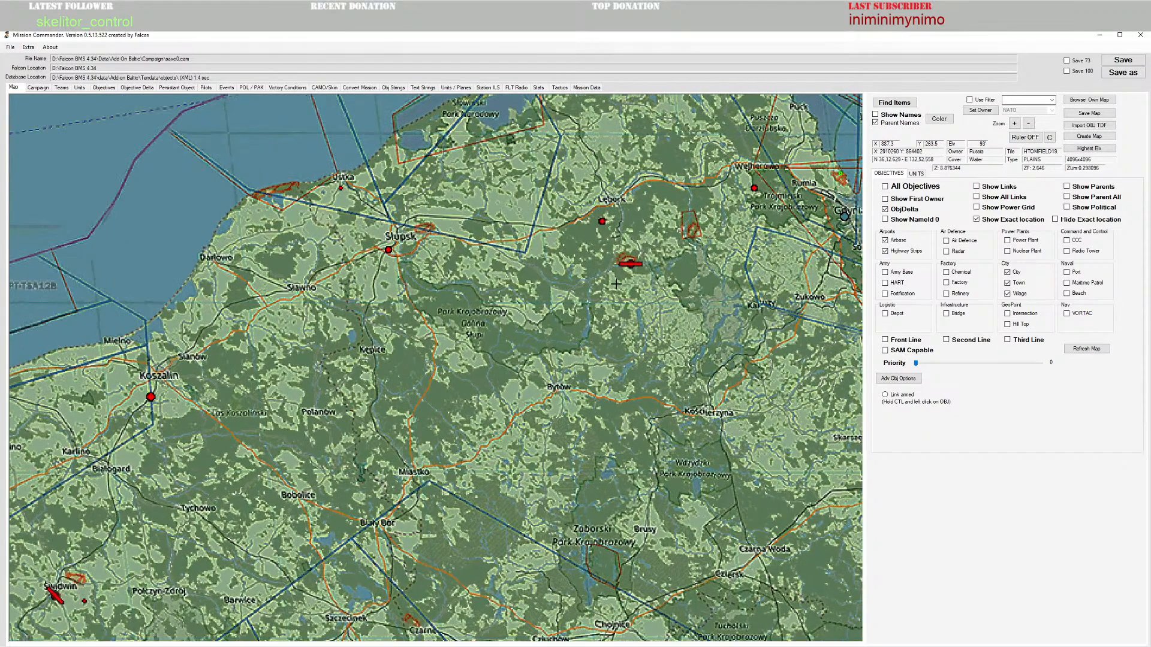
mouse_move(634, 266)
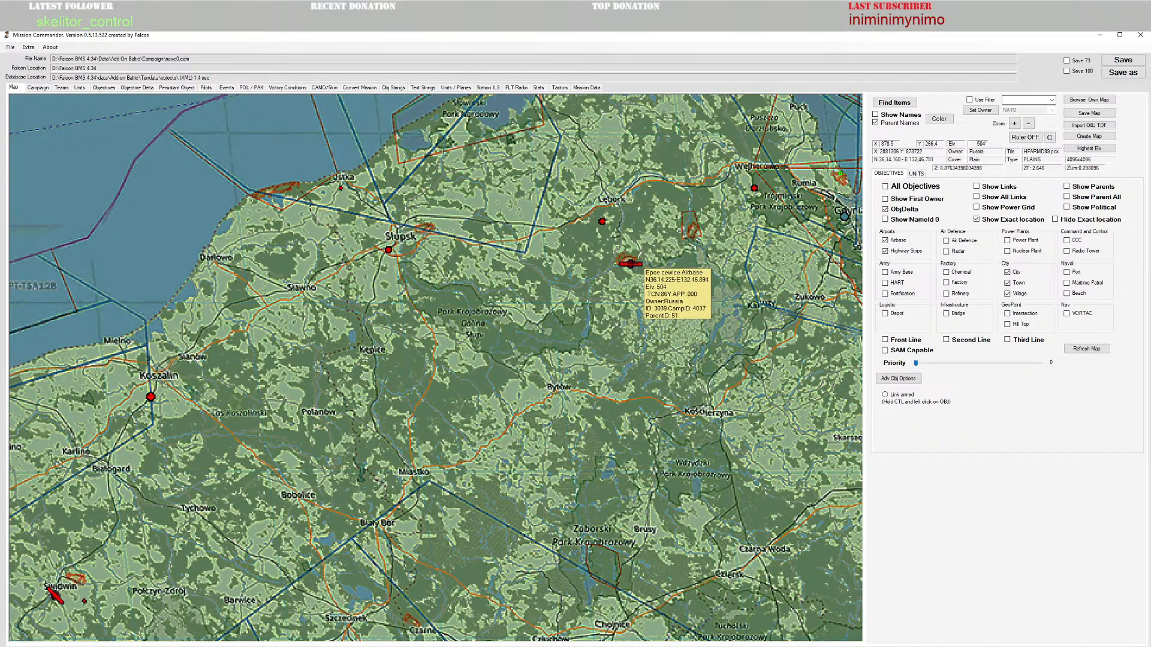
scroll(634, 267, up, 2)
drag(699, 294, 555, 346)
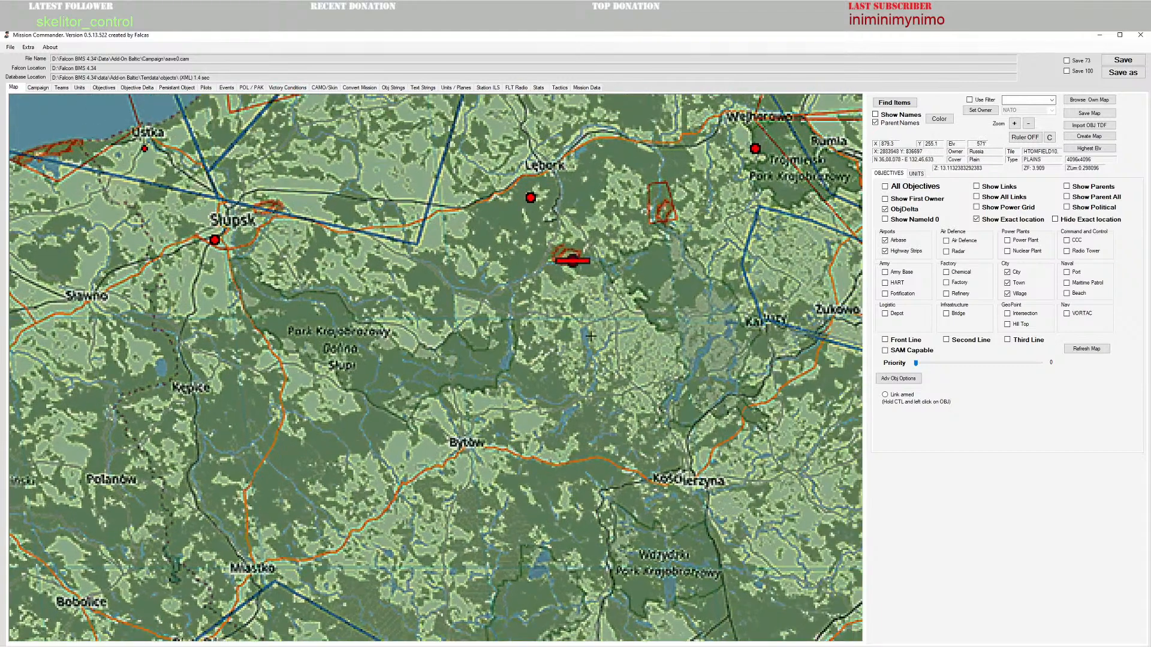
scroll(604, 312, down, 2)
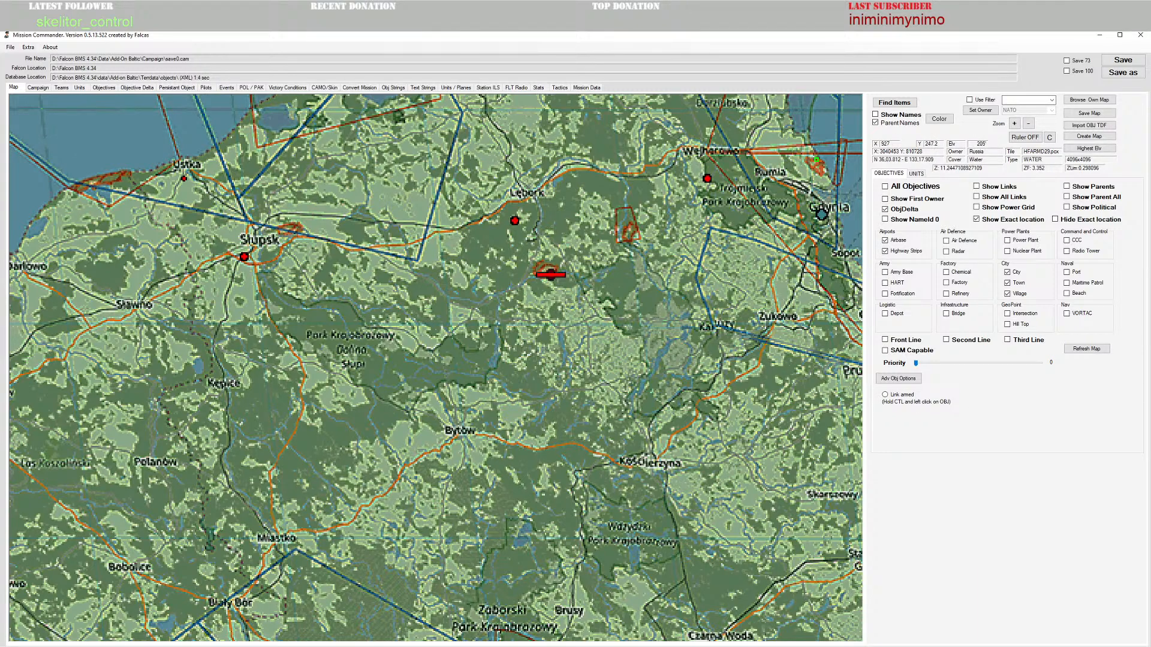
Step: Open the feature view of the Epce cewice Airbase southeast of Lębork
drag(563, 317, 564, 326)
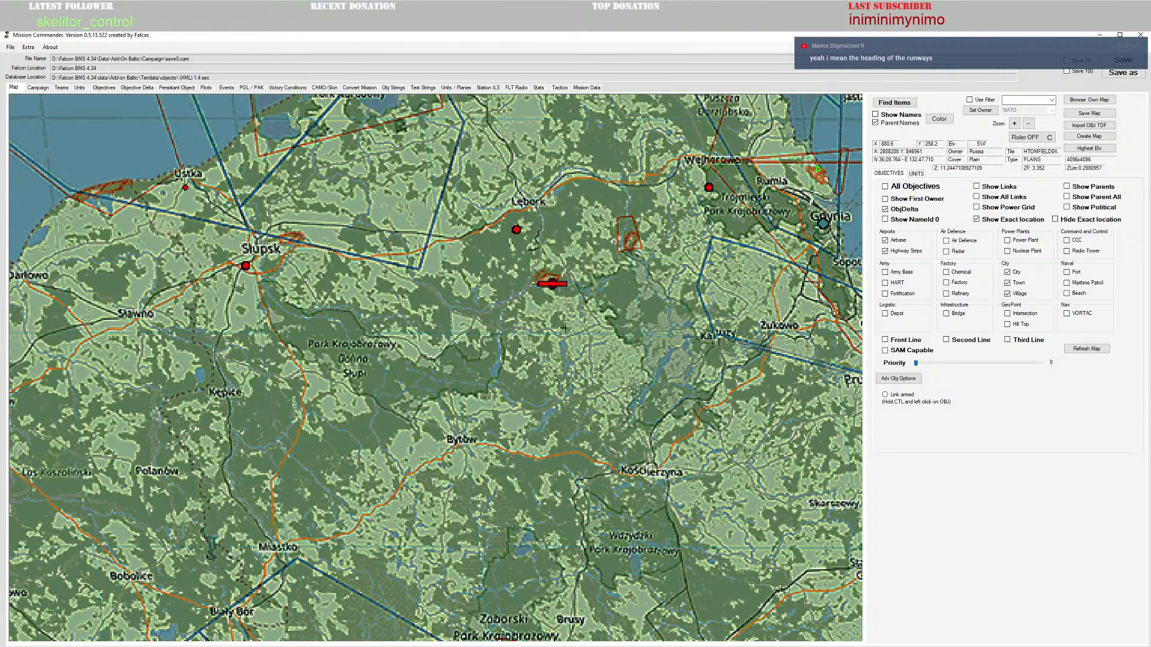
scroll(588, 306, up, 3)
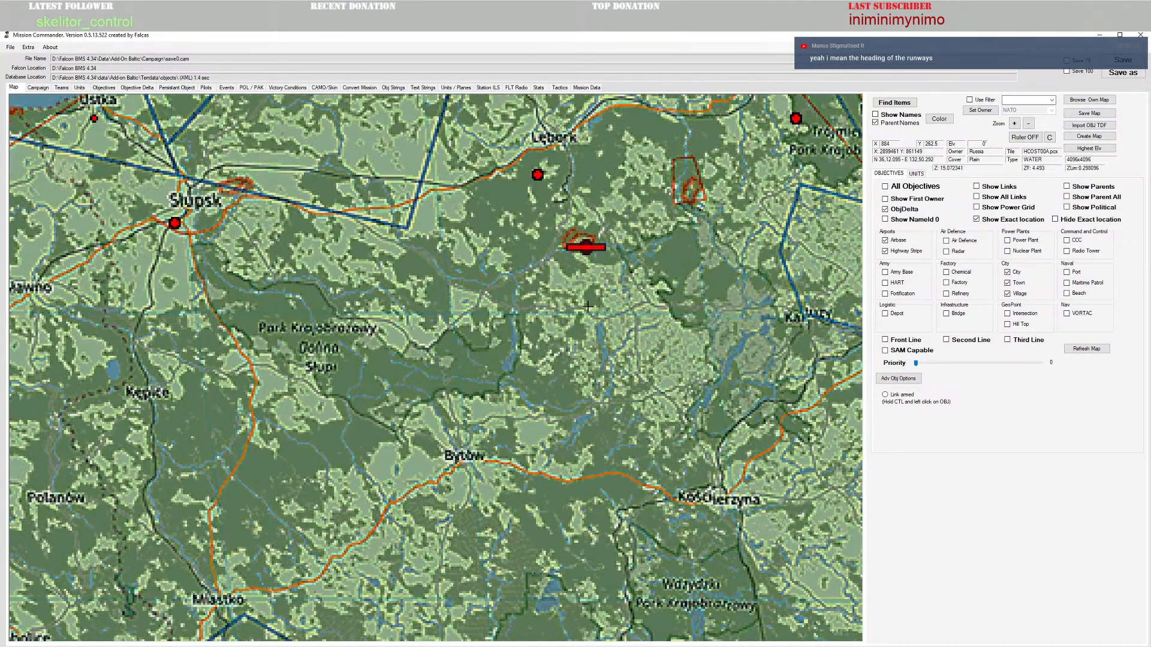
scroll(588, 306, up, 2)
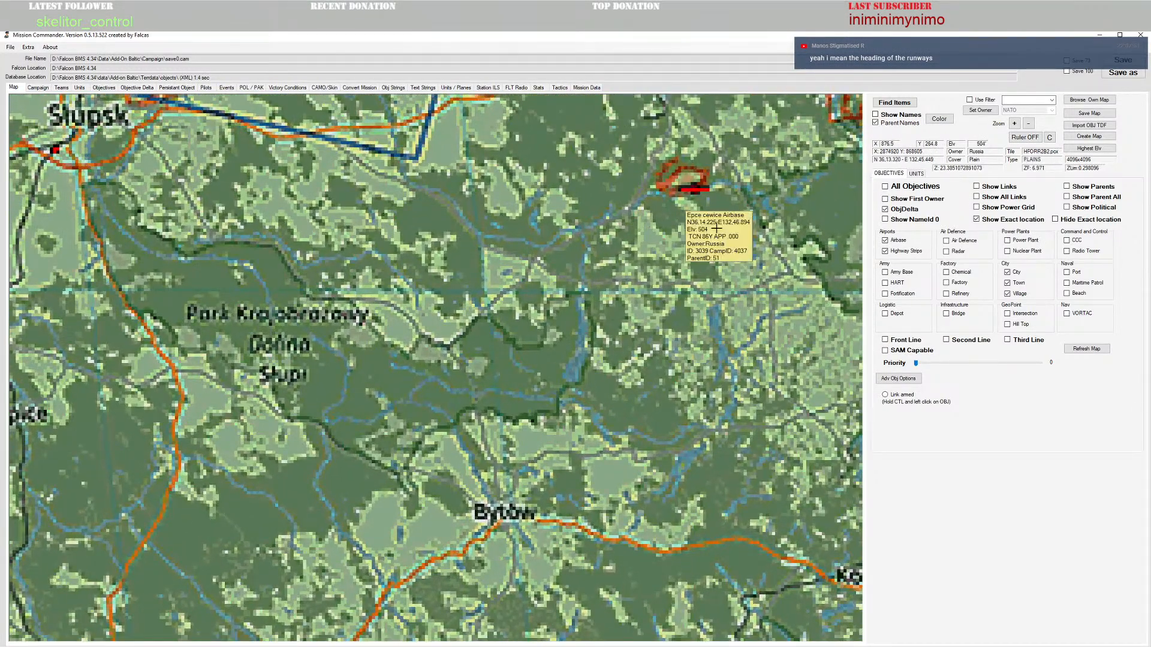
drag(700, 280, 627, 335)
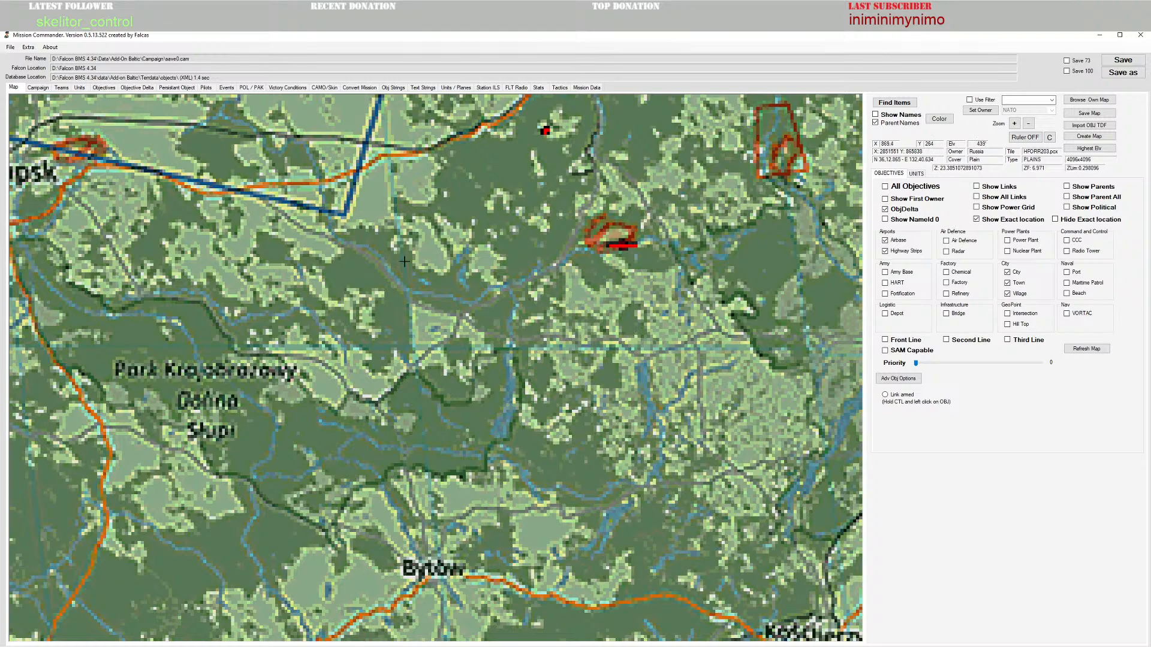
mouse_move(624, 243)
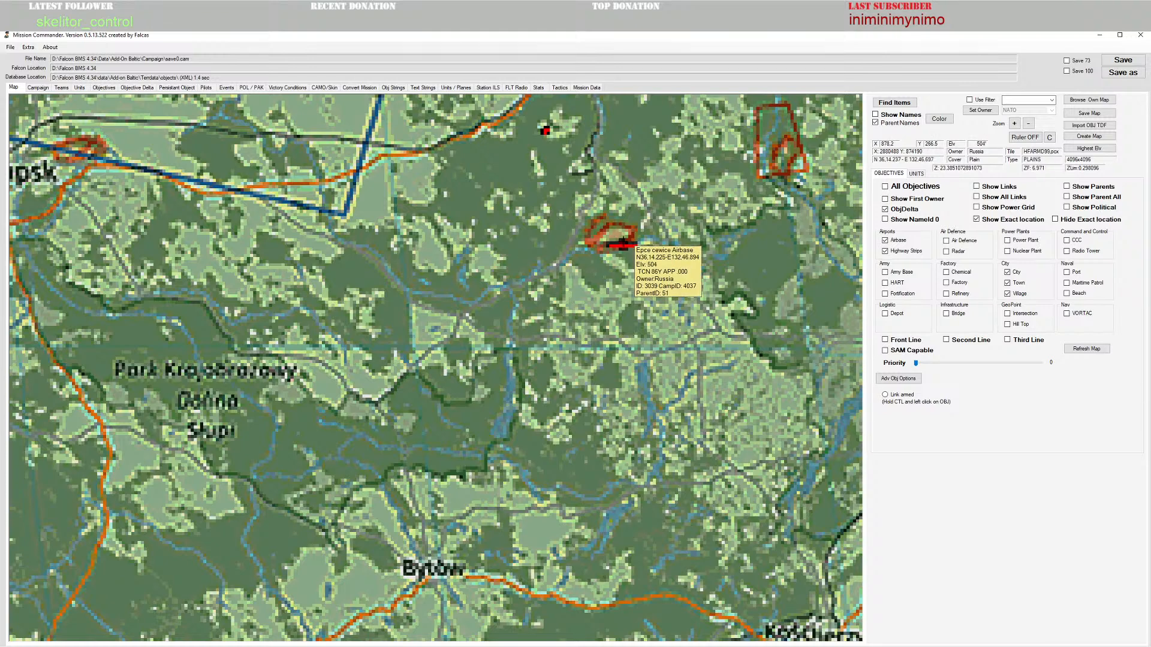
right_click(621, 251)
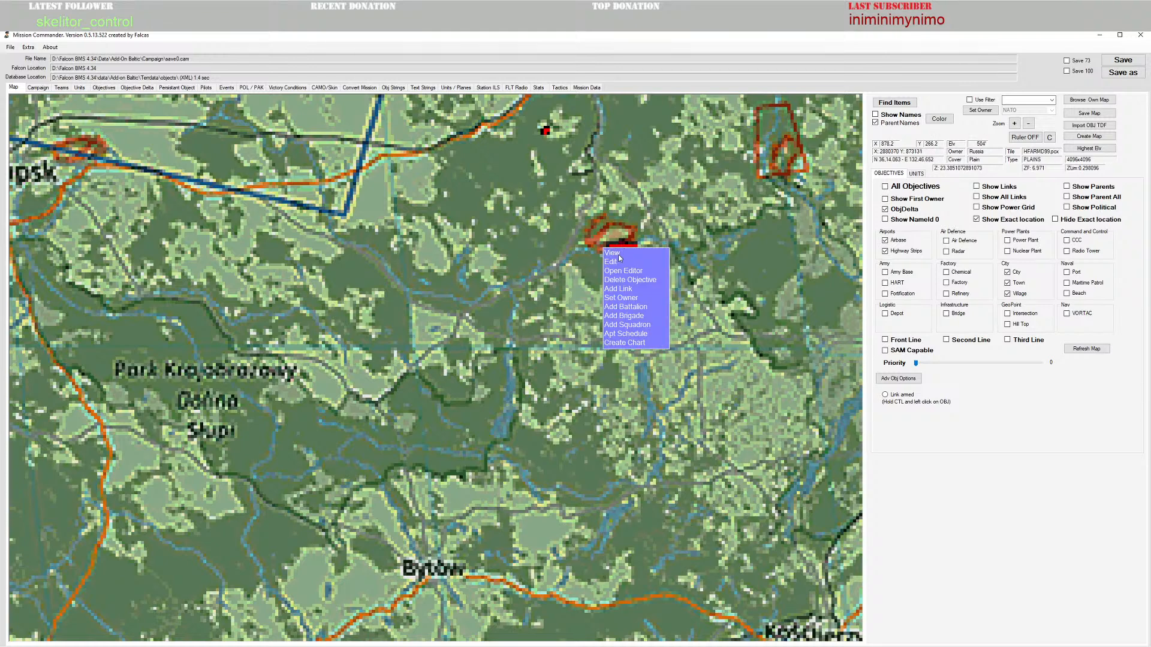
click(617, 254)
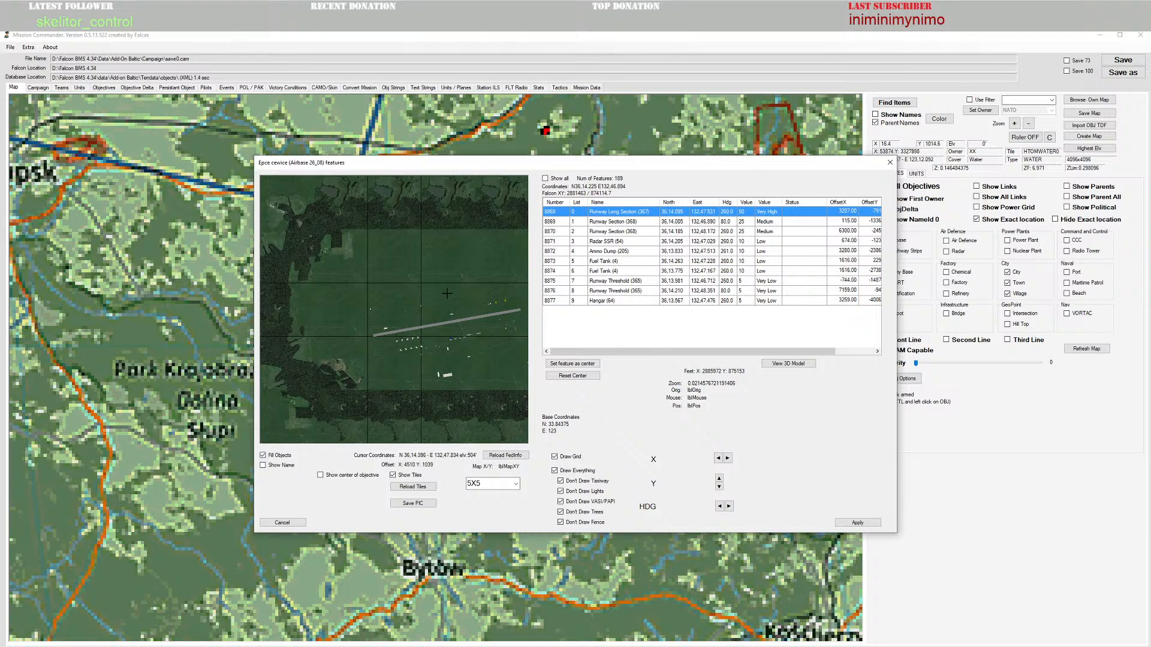
Step: Inspect the airbase's runway orientation and feature layout over the terrain tiles, and close the feature view
drag(468, 287, 467, 288)
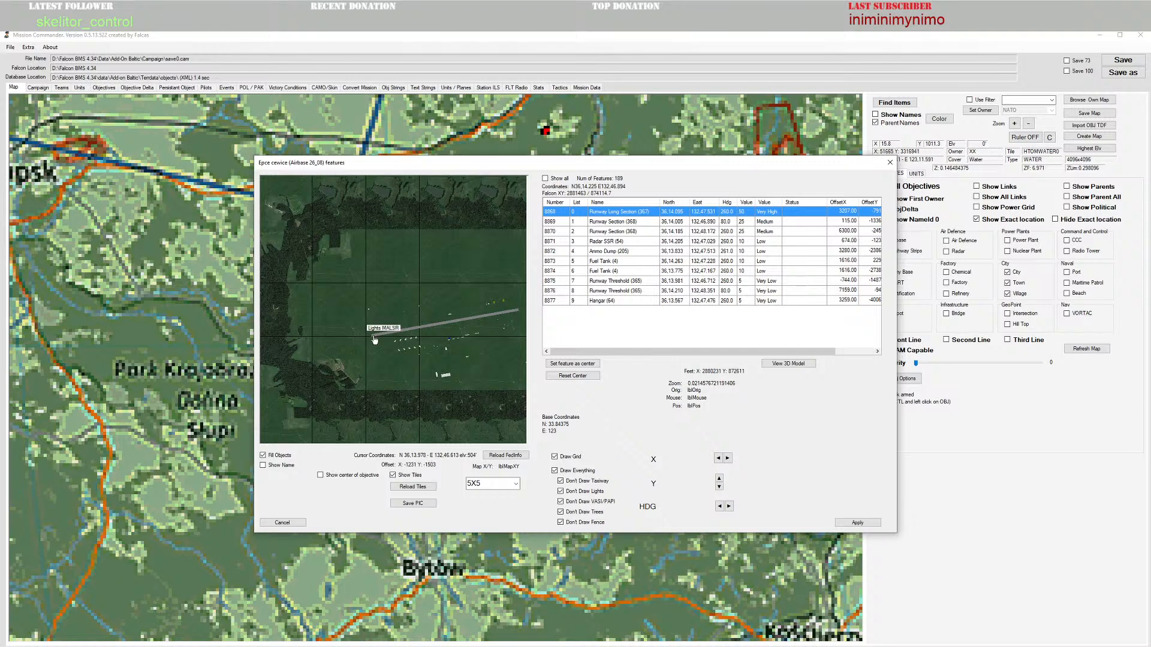
scroll(442, 284, up, 1)
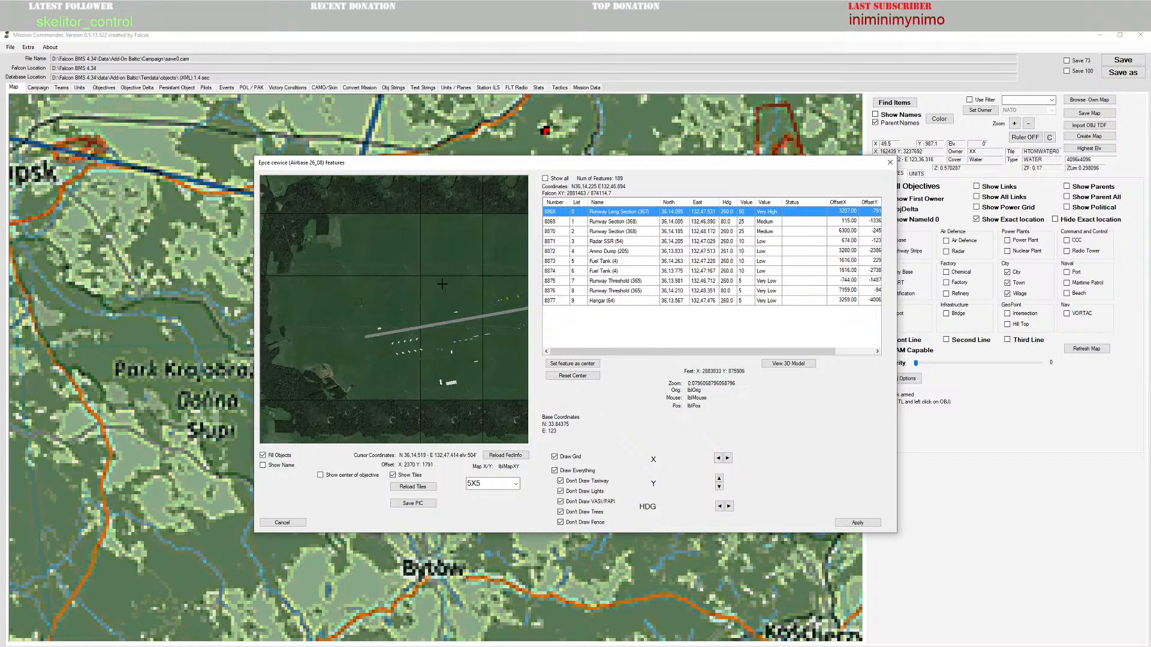
scroll(442, 284, down, 1)
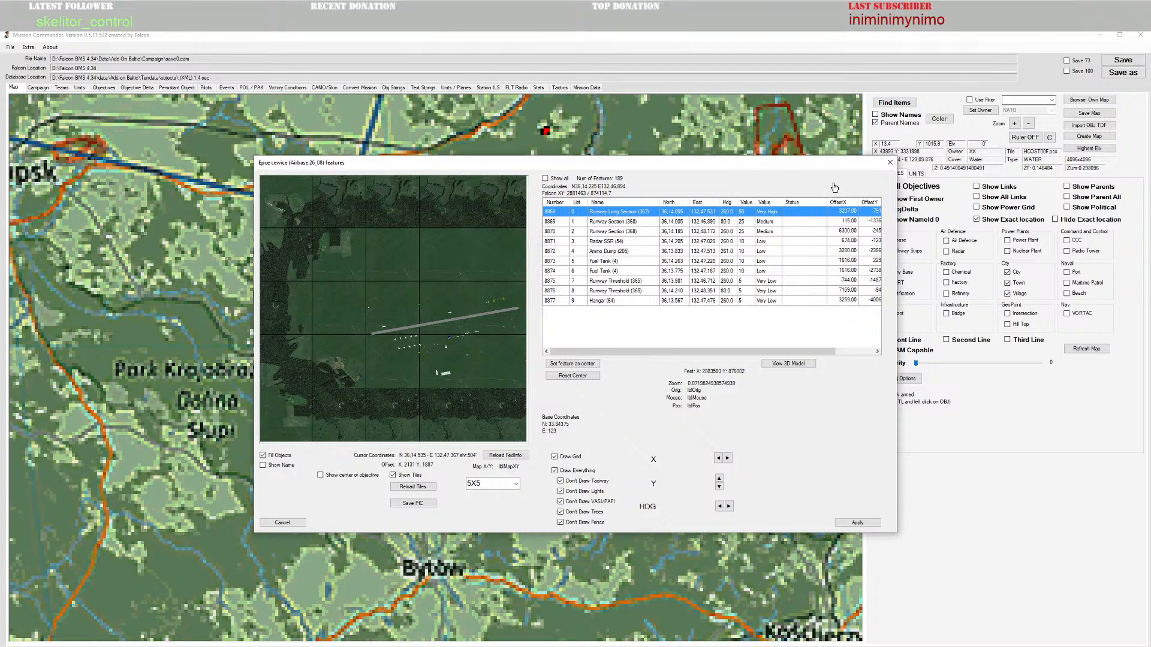
click(890, 162)
Step: Examine the map around the Epce cewice Airbase, covering the coastal region between Słupsk and Gdańsk
scroll(586, 360, down, 3)
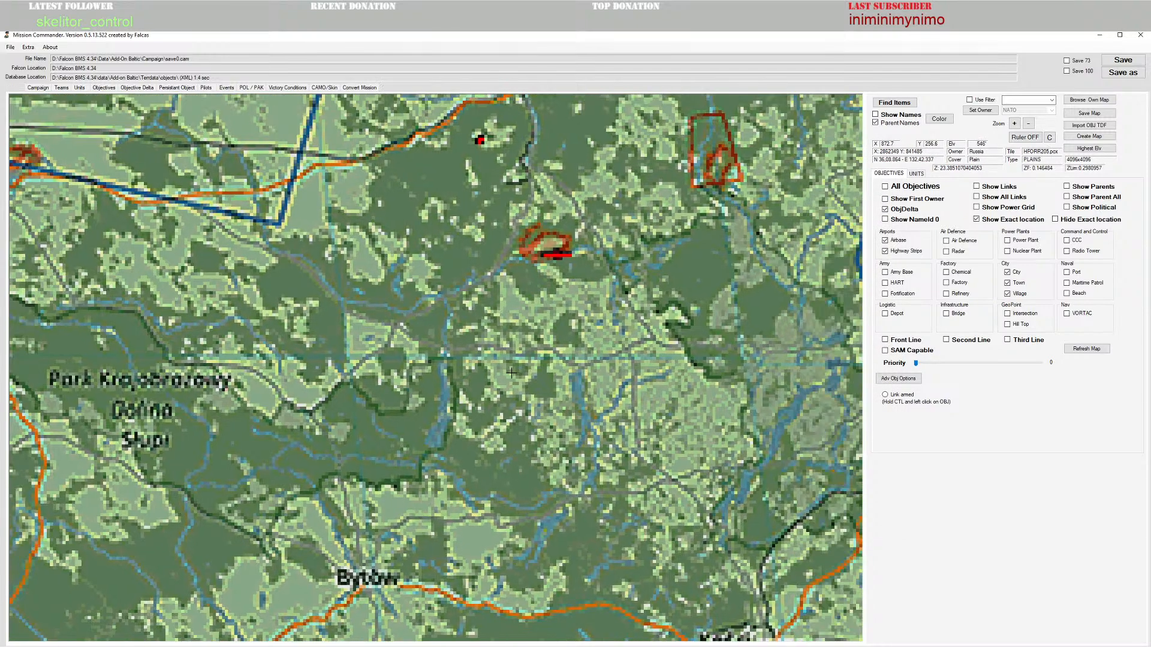
scroll(530, 382, down, 4)
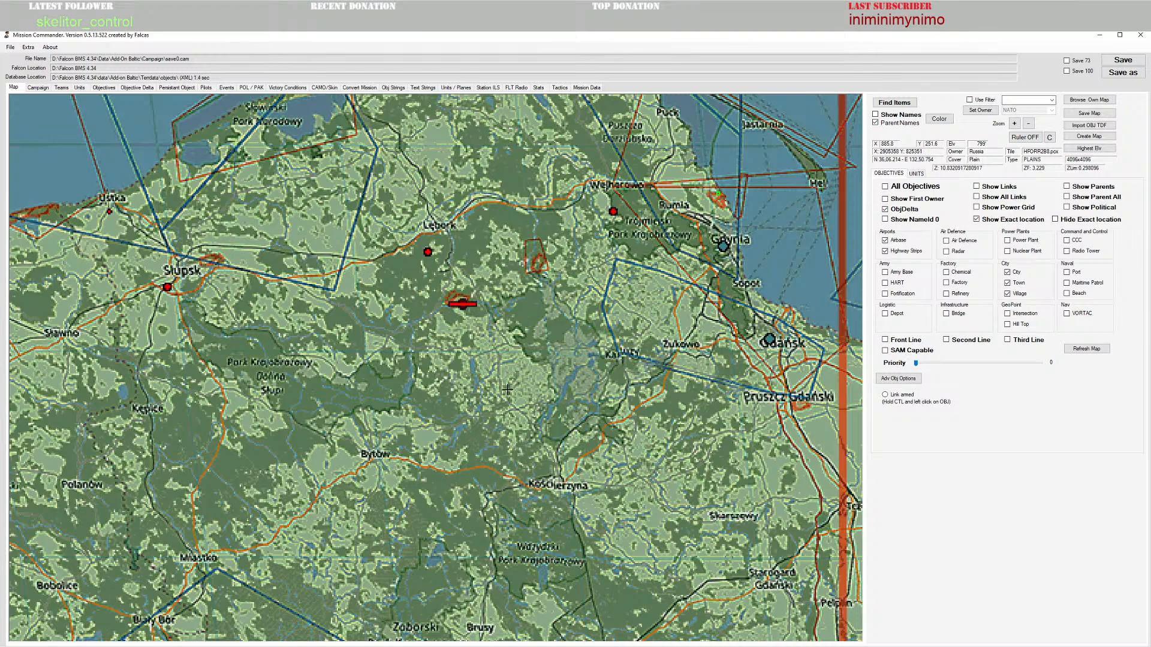
scroll(507, 365, up, 1)
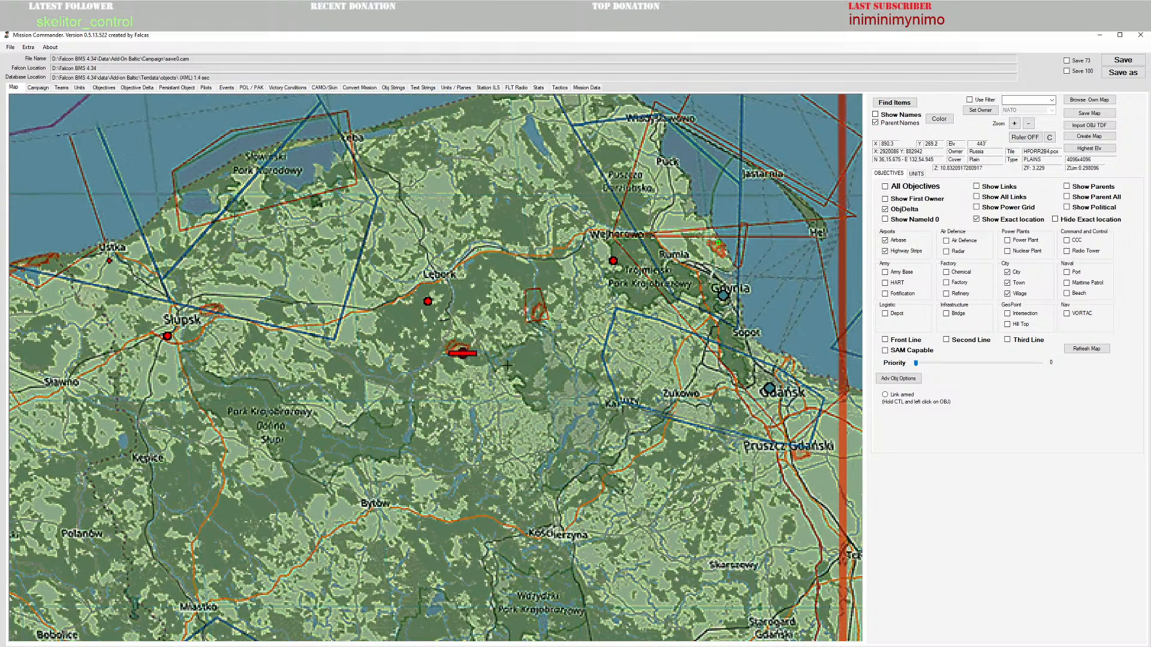
scroll(507, 365, up, 2)
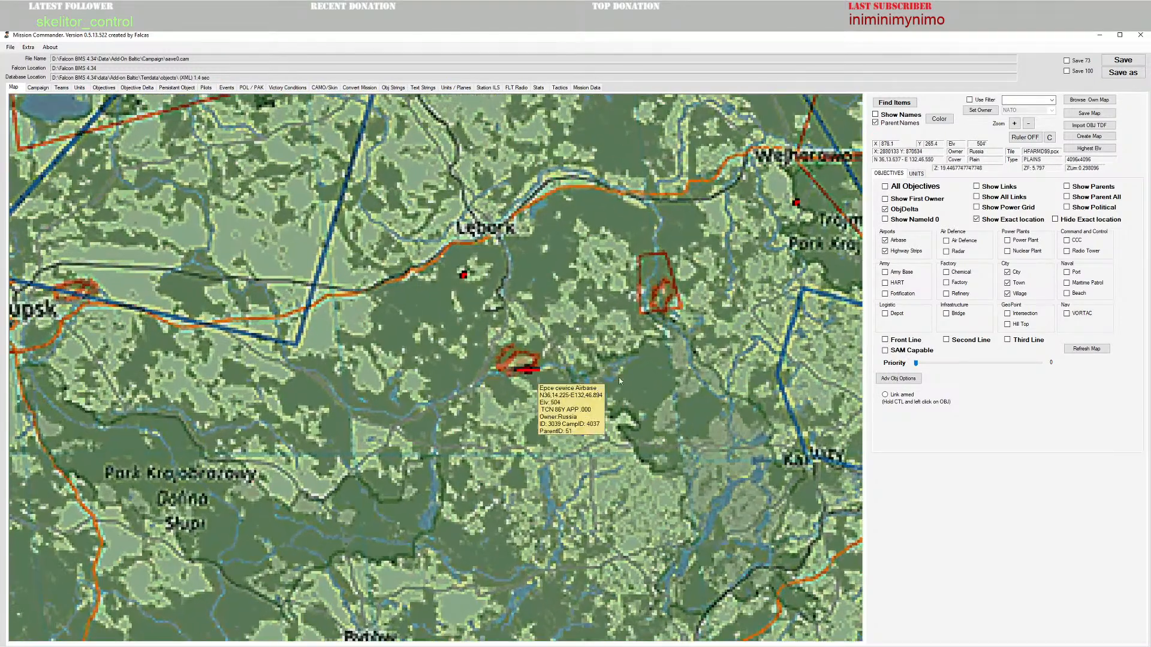
drag(620, 379, 568, 392)
scroll(547, 368, down, 1)
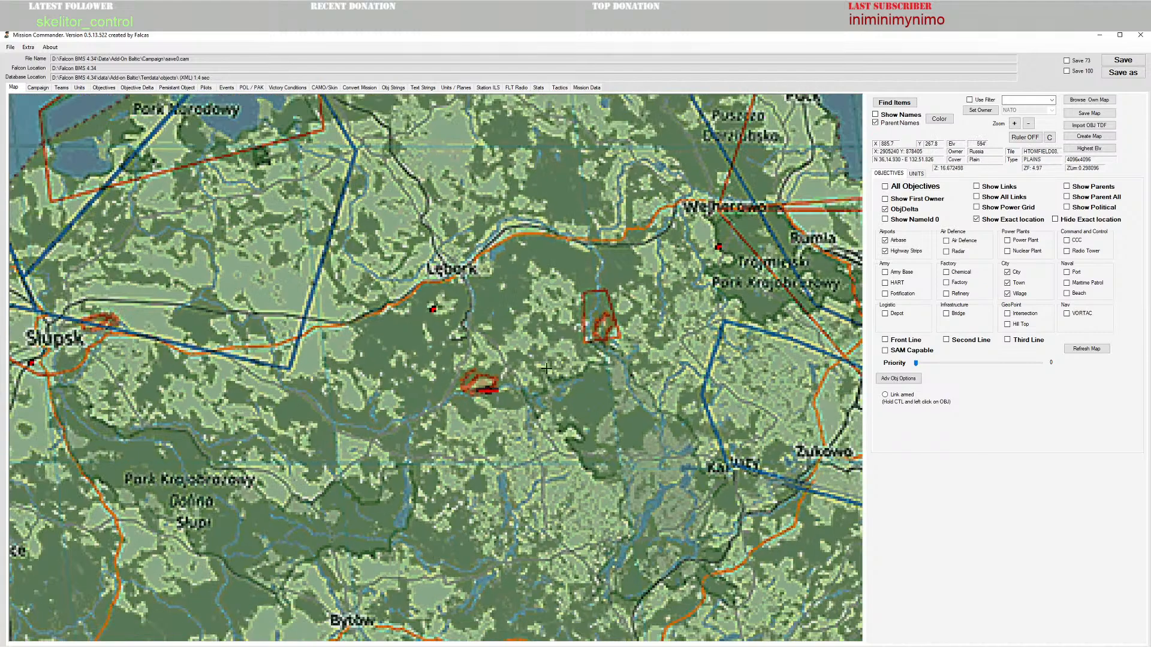
scroll(546, 368, down, 3)
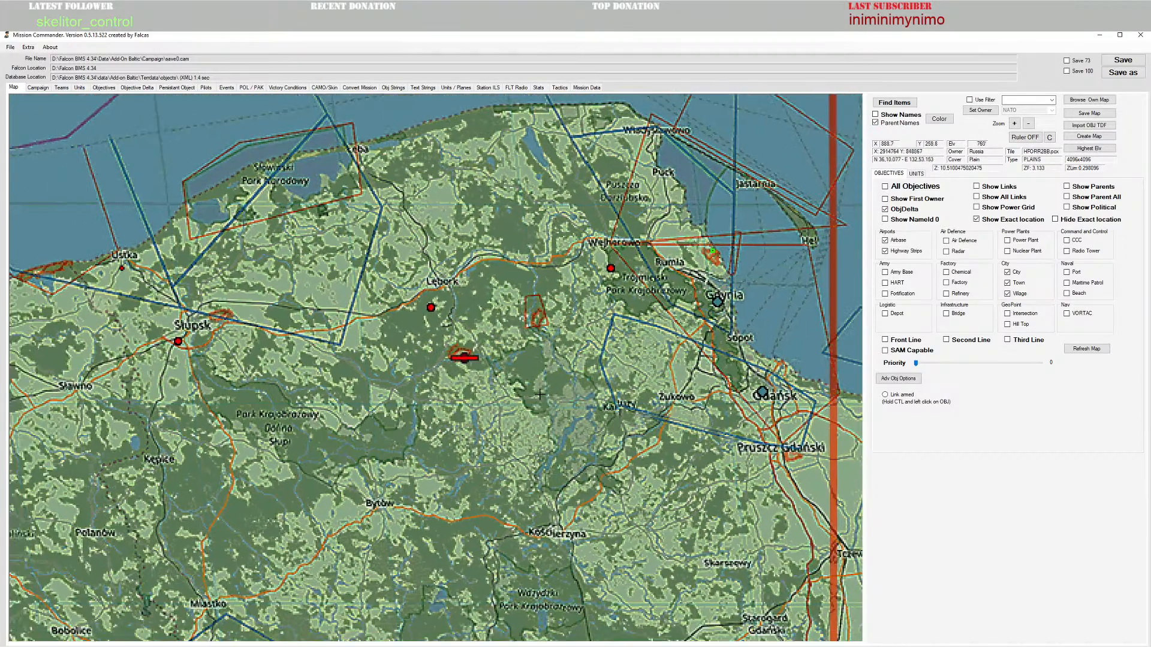
scroll(539, 395, down, 2)
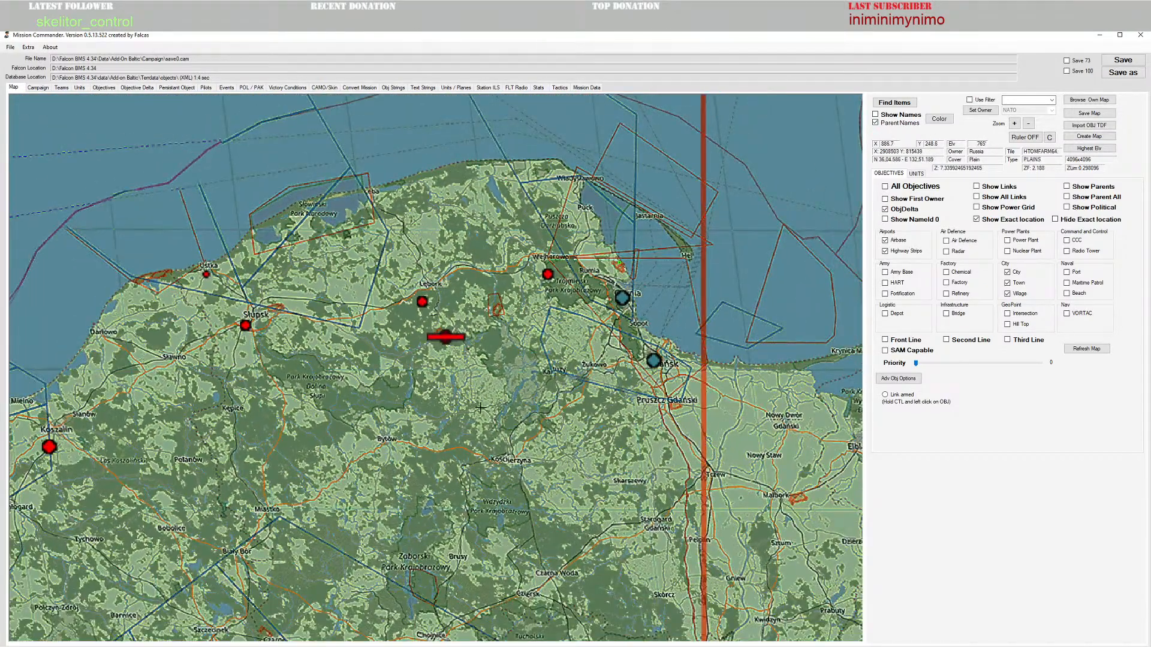
drag(506, 379, 528, 399)
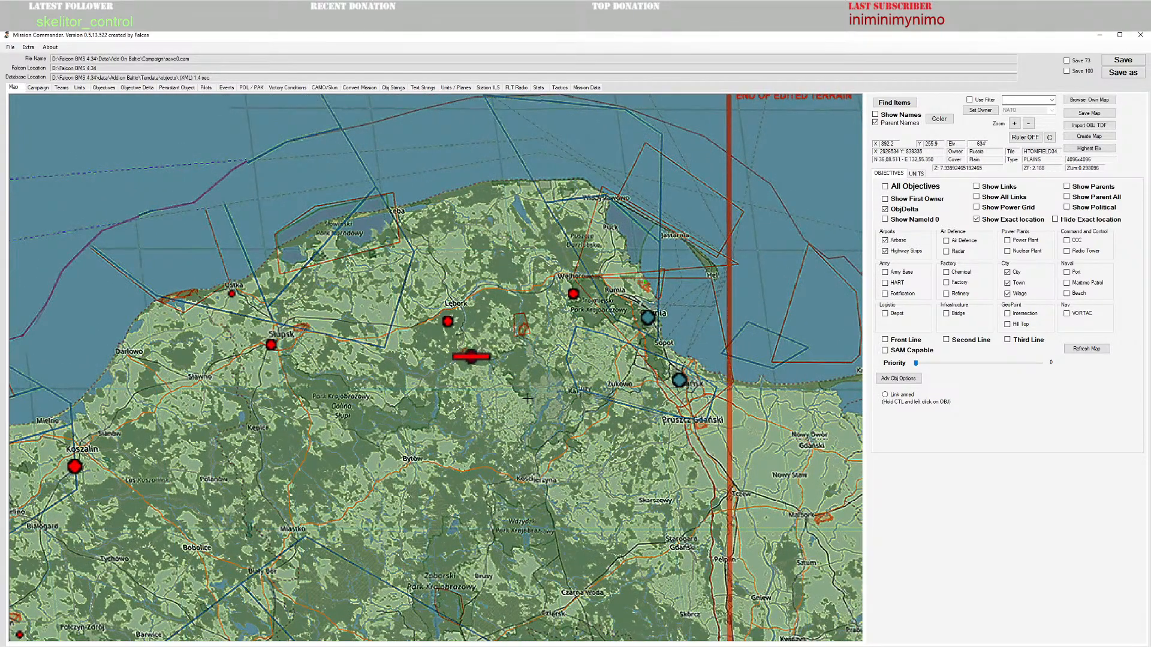
Step: Open the Epce cewice Airbase in the Objective Editor
scroll(527, 399, up, 2)
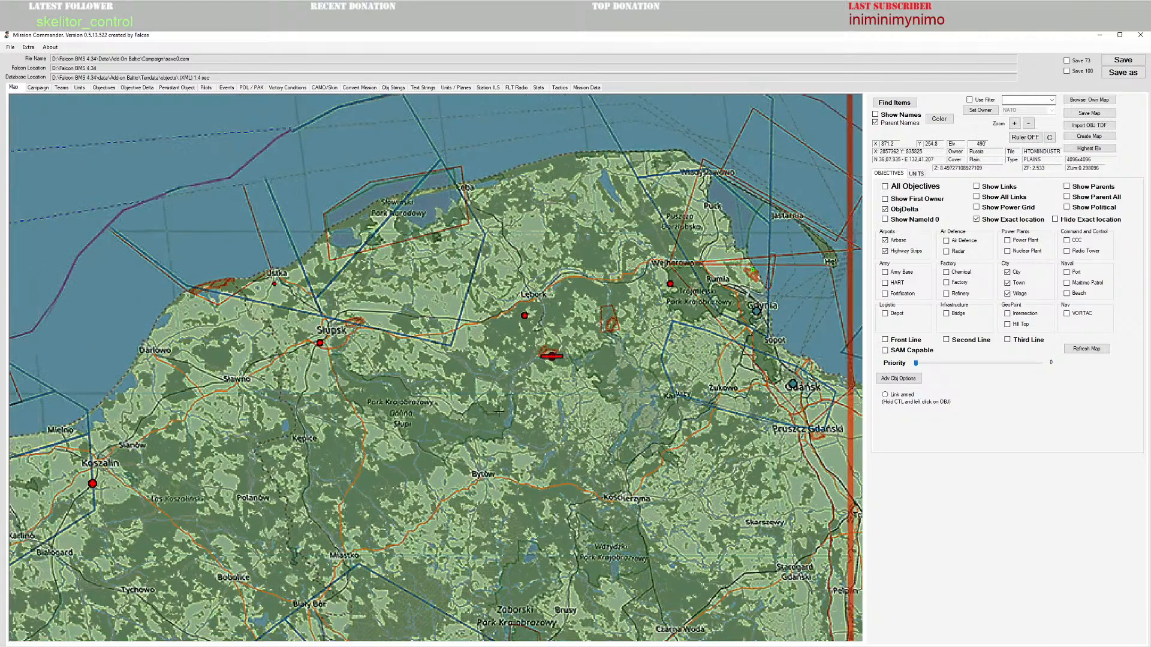
scroll(517, 407, up, 1)
scroll(521, 411, up, 2)
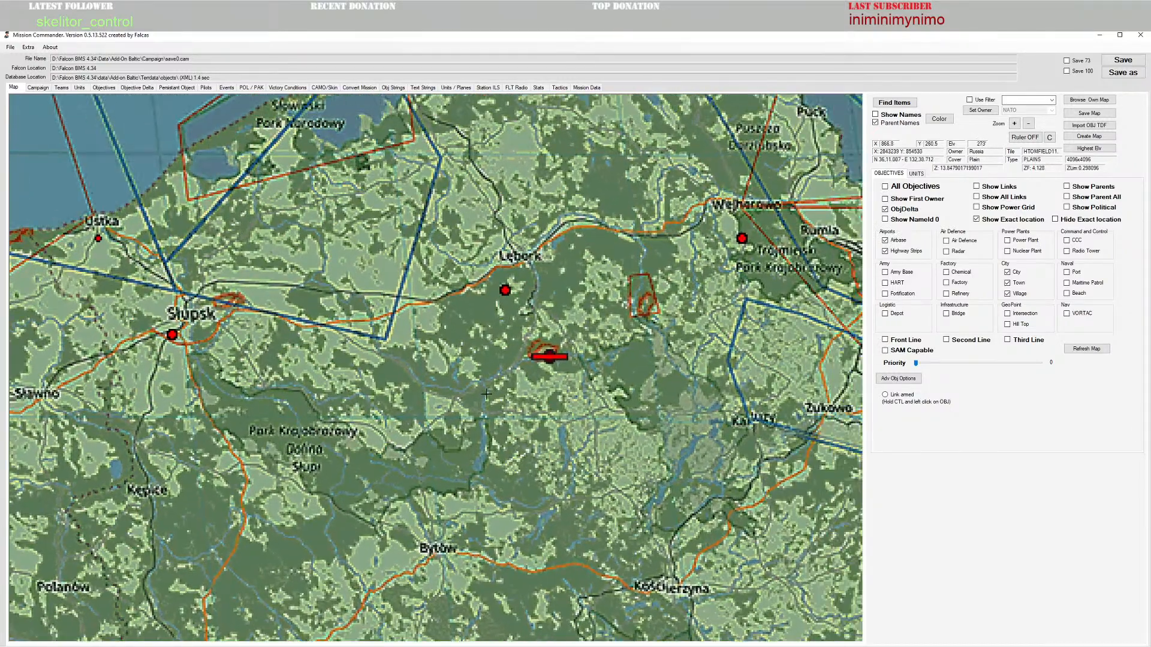
scroll(522, 414, up, 3)
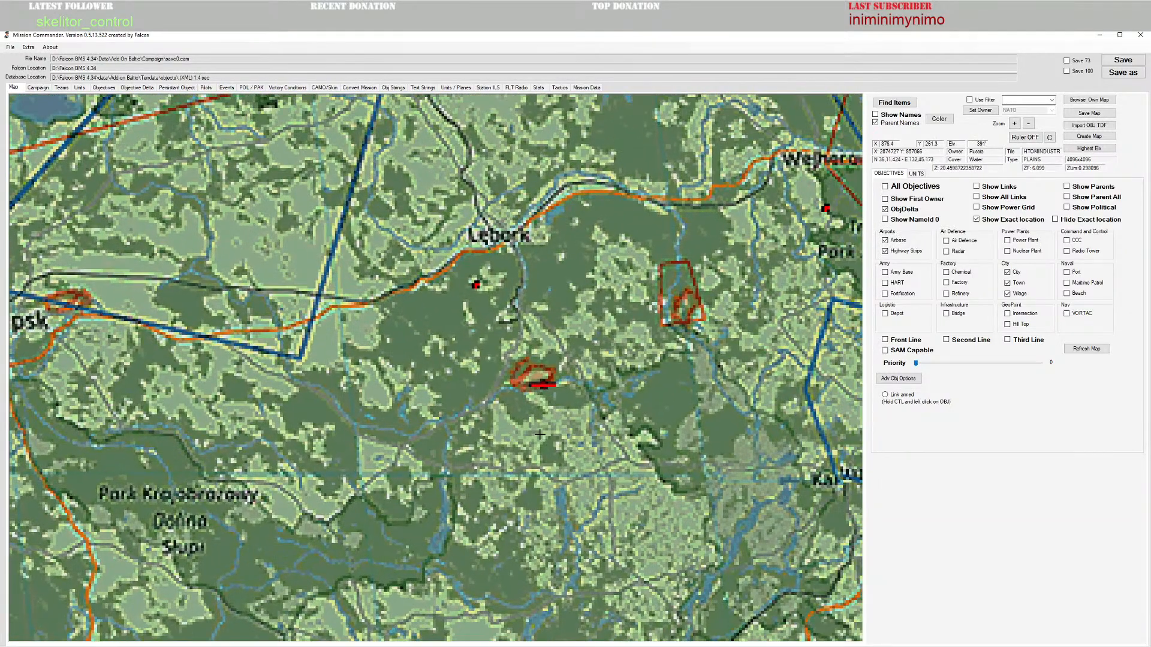
scroll(405, 315, up, 2)
mouse_move(577, 381)
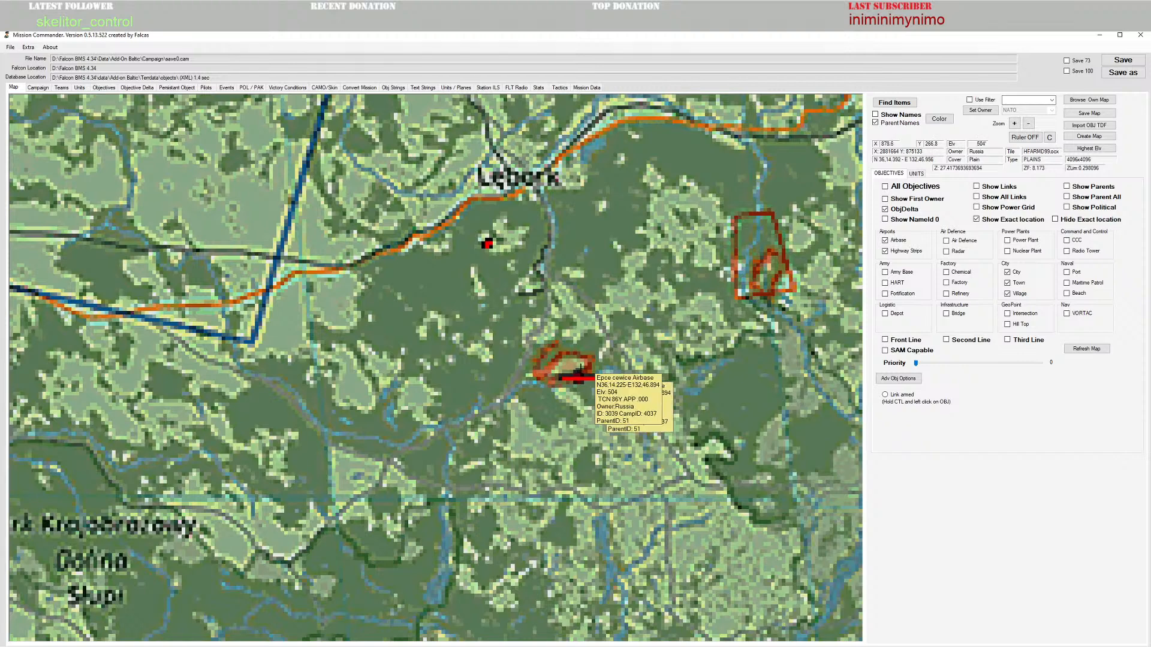
right_click(579, 381)
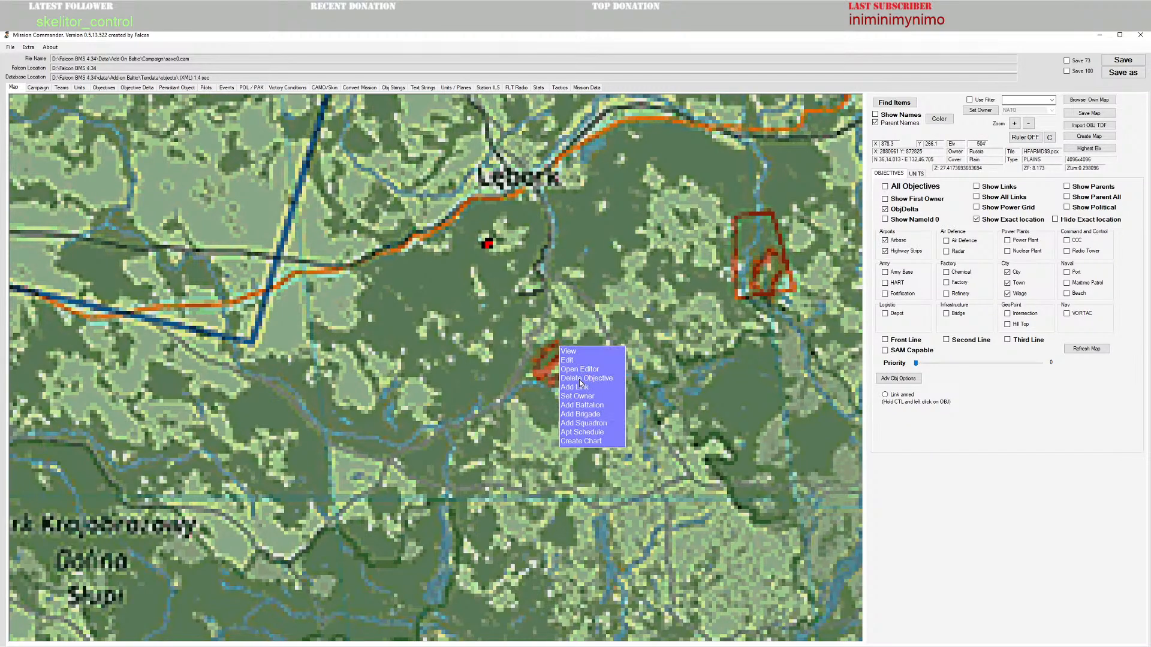
click(583, 371)
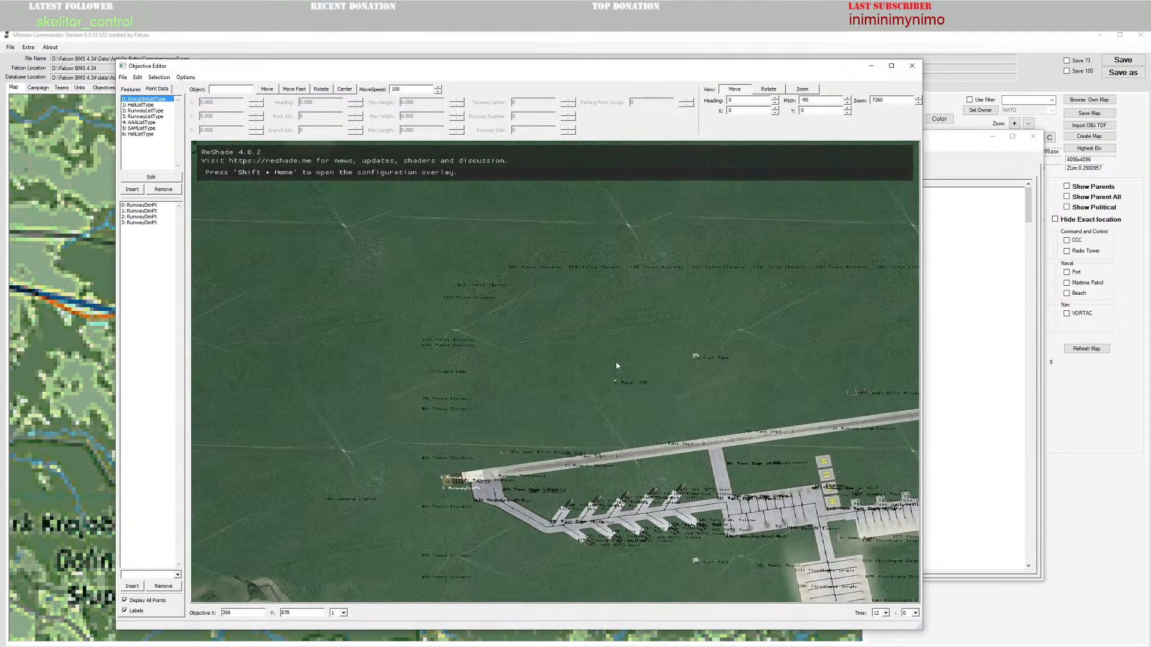
Step: Inspect the airbase layout and its surrounding terrain in the Objective Editor, and close the editor windows
scroll(603, 376, down, 5)
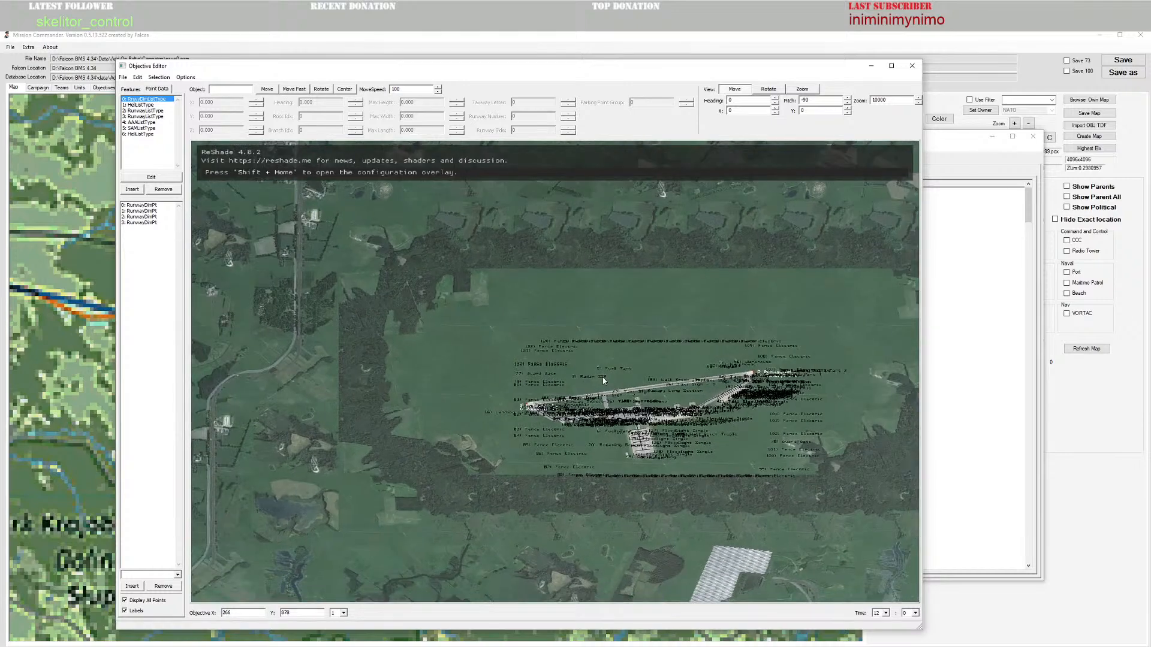
drag(605, 376, 471, 294)
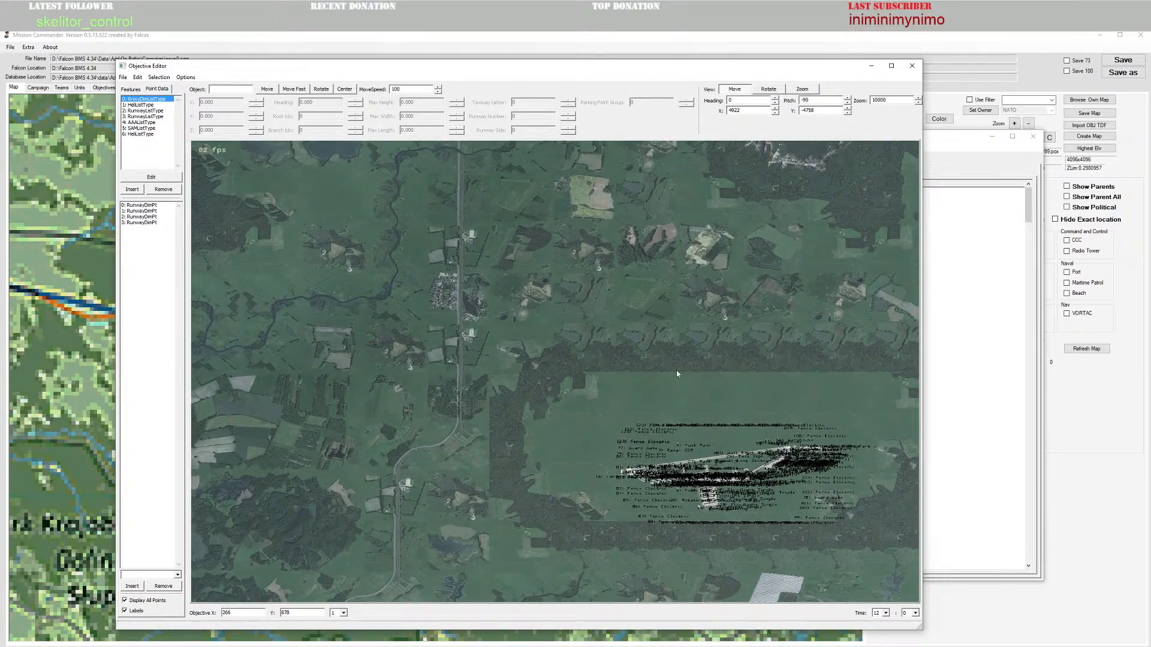
drag(753, 376, 591, 316)
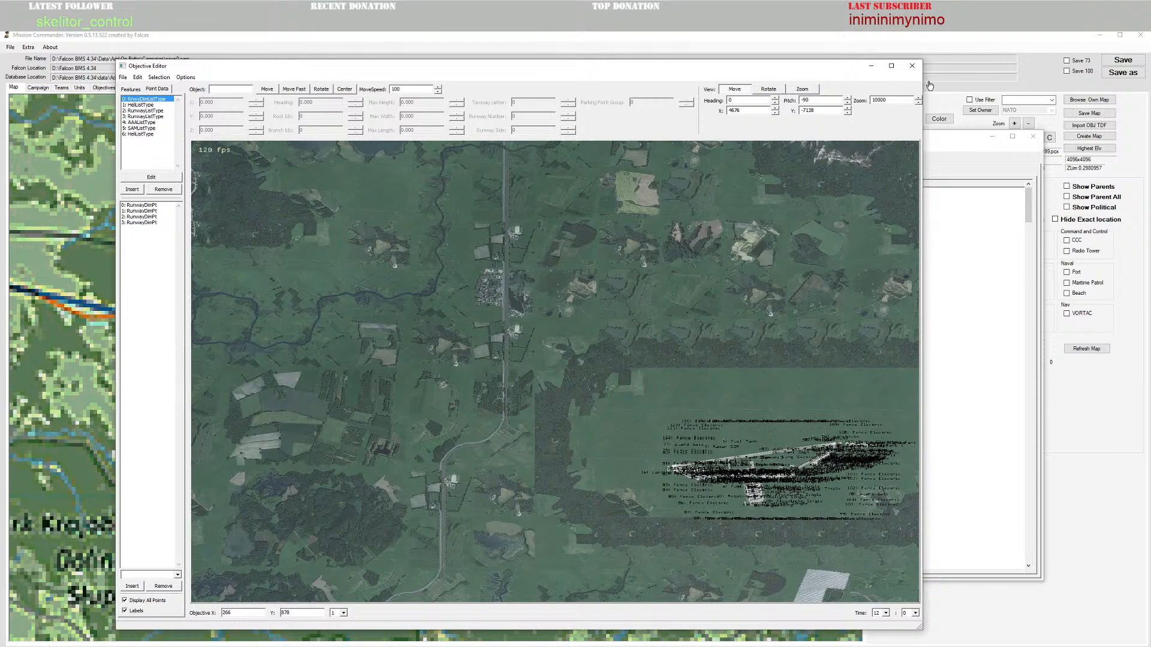
click(912, 65)
click(1033, 137)
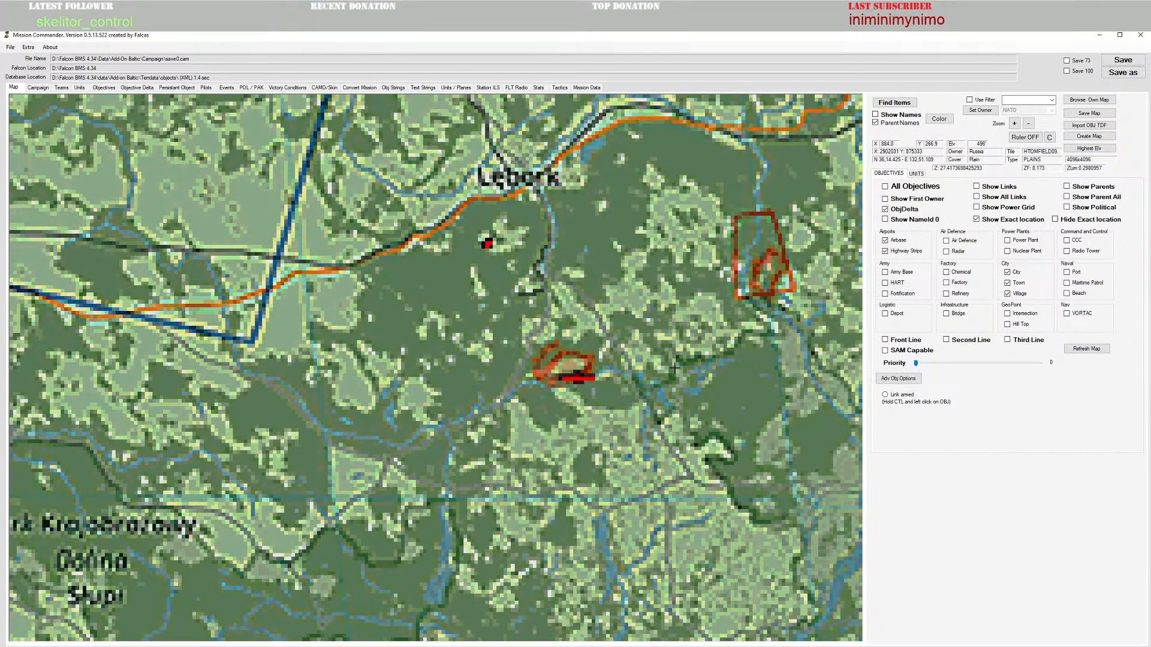
Step: Try to add an objective just west of the Epce cewice Airbase marker
scroll(544, 379, down, 4)
scroll(534, 380, up, 2)
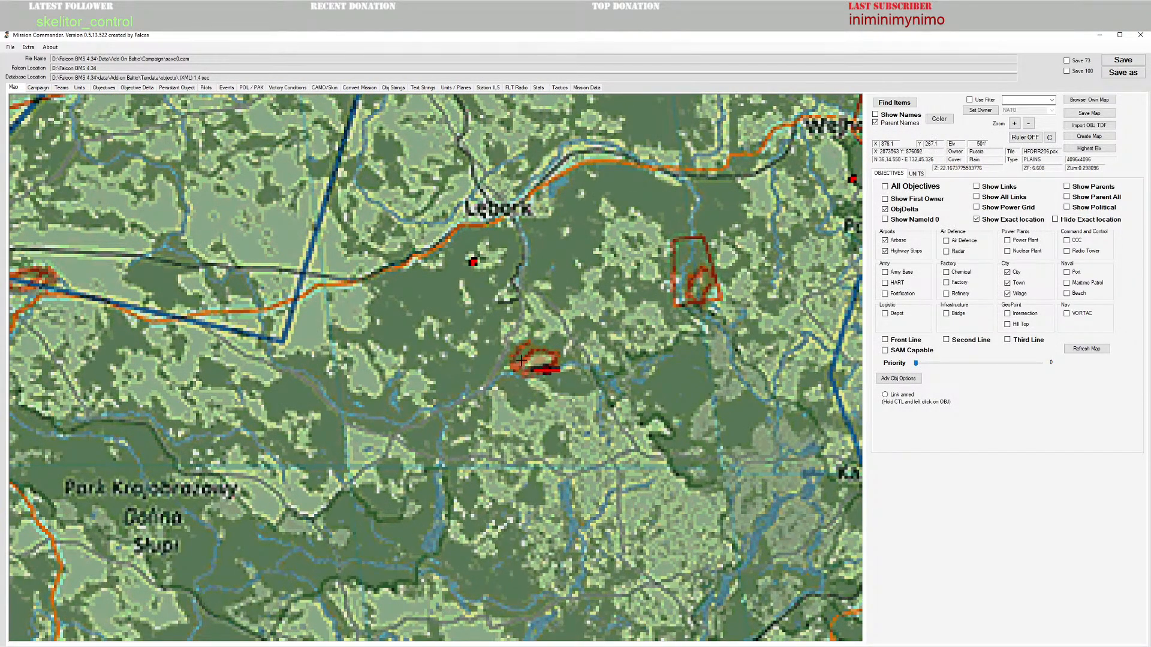
right_click(520, 360)
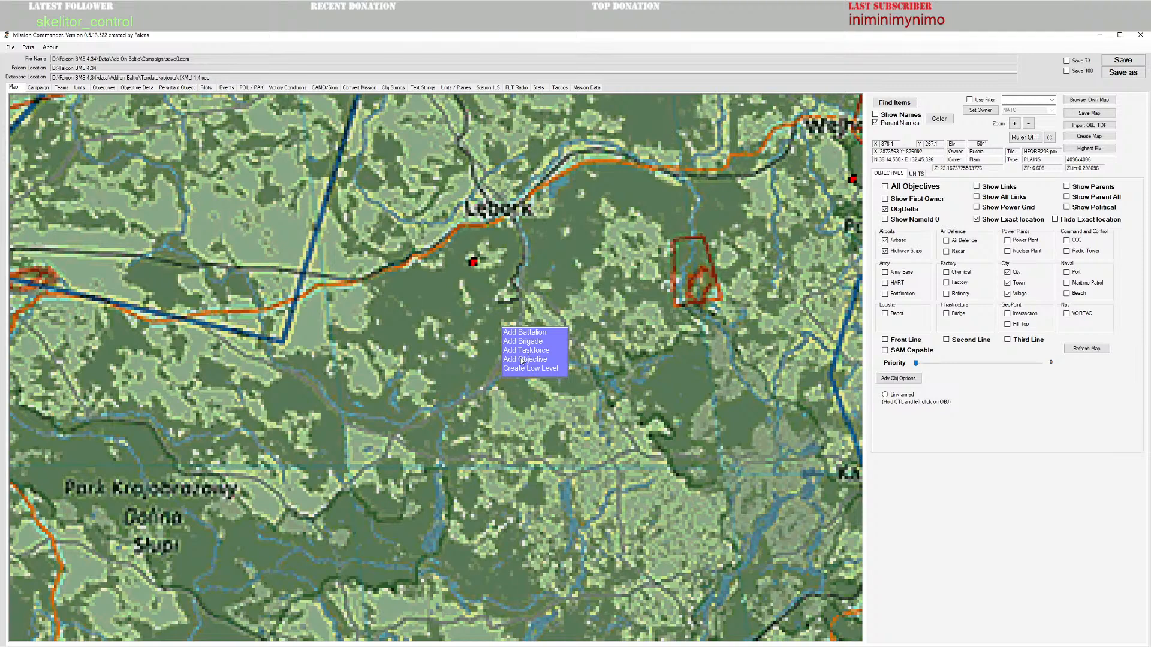
click(521, 360)
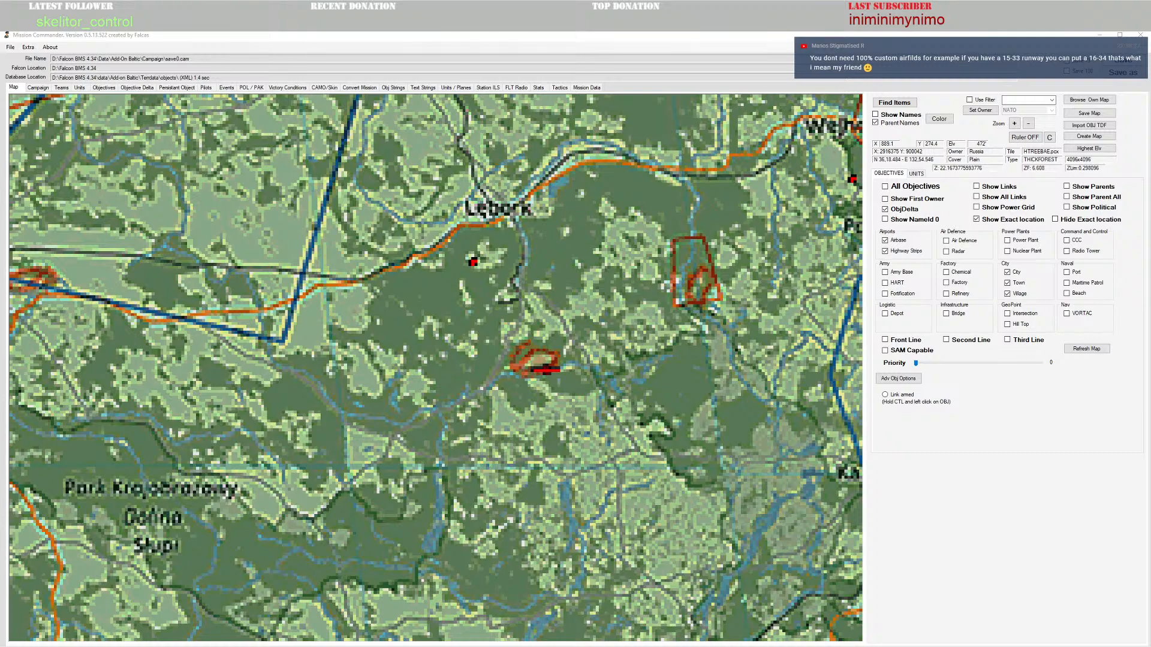
mouse_move(492, 248)
scroll(587, 279, down, 1)
scroll(455, 348, down, 2)
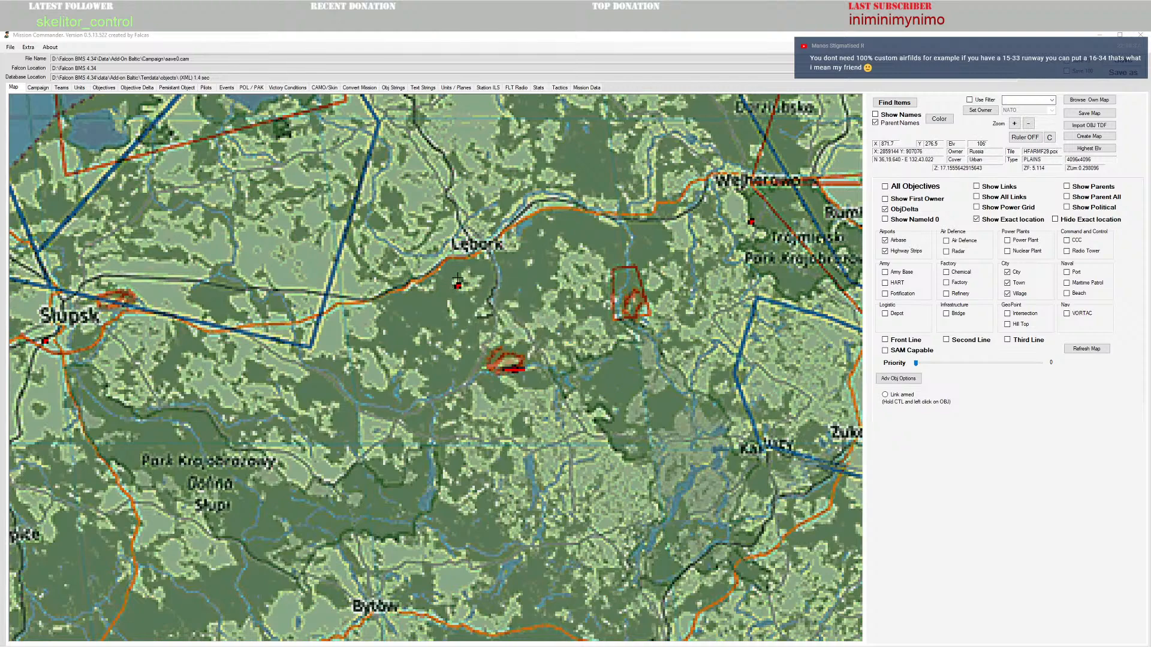
mouse_move(526, 381)
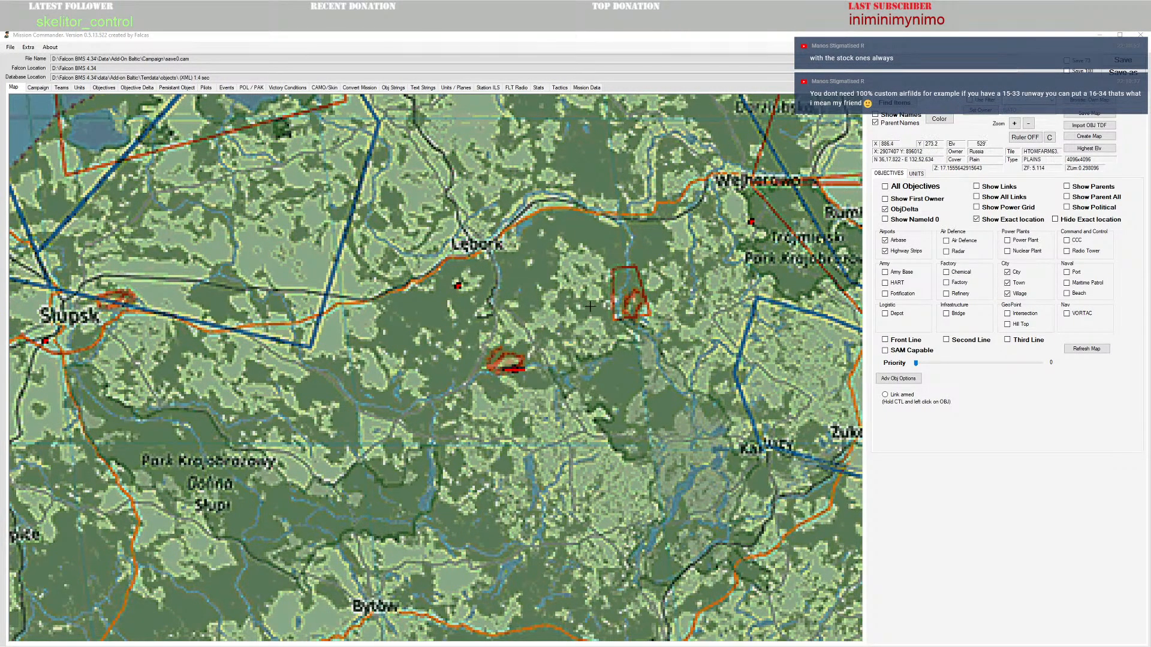
scroll(581, 307, up, 5)
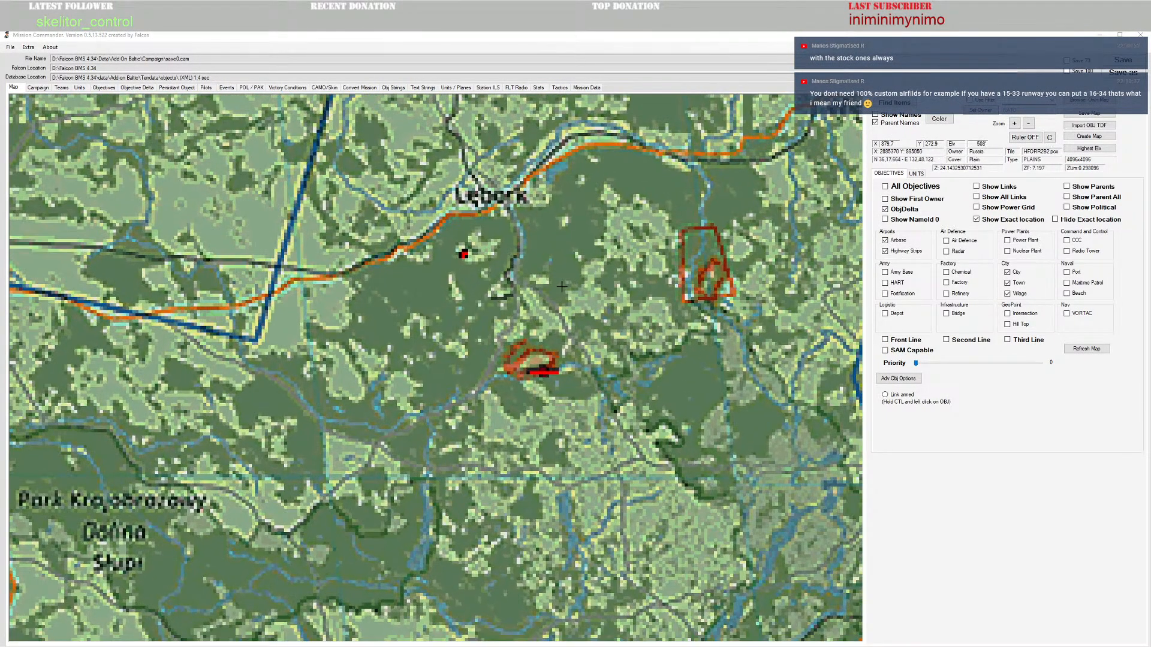
scroll(564, 290, up, 1)
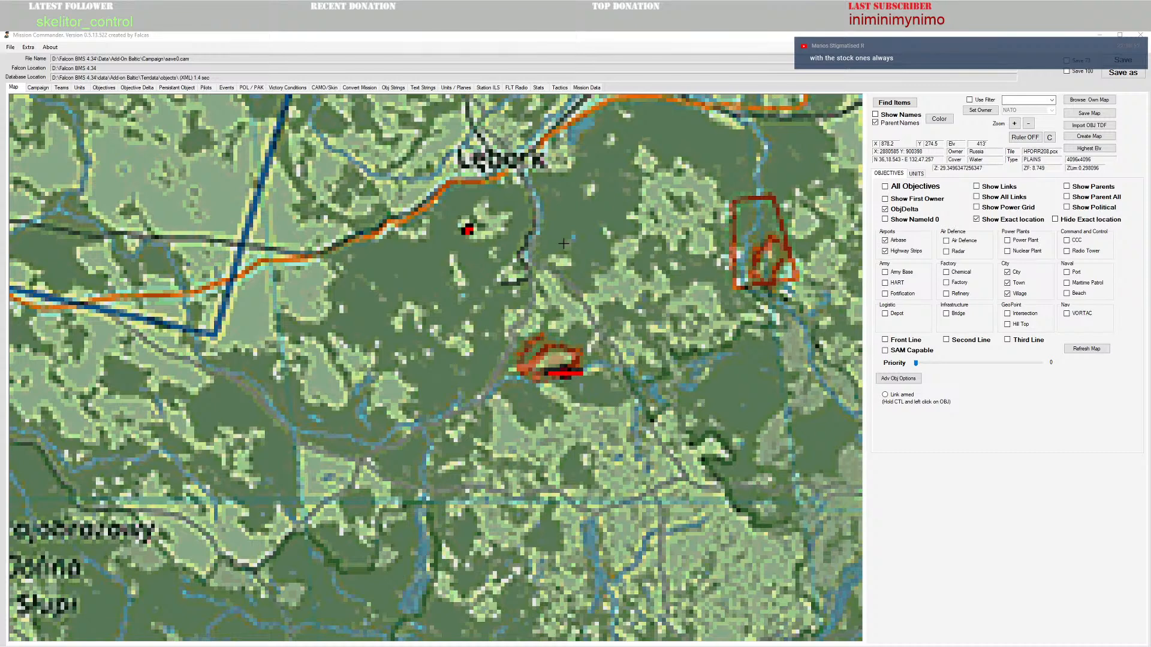
drag(521, 338, 517, 315)
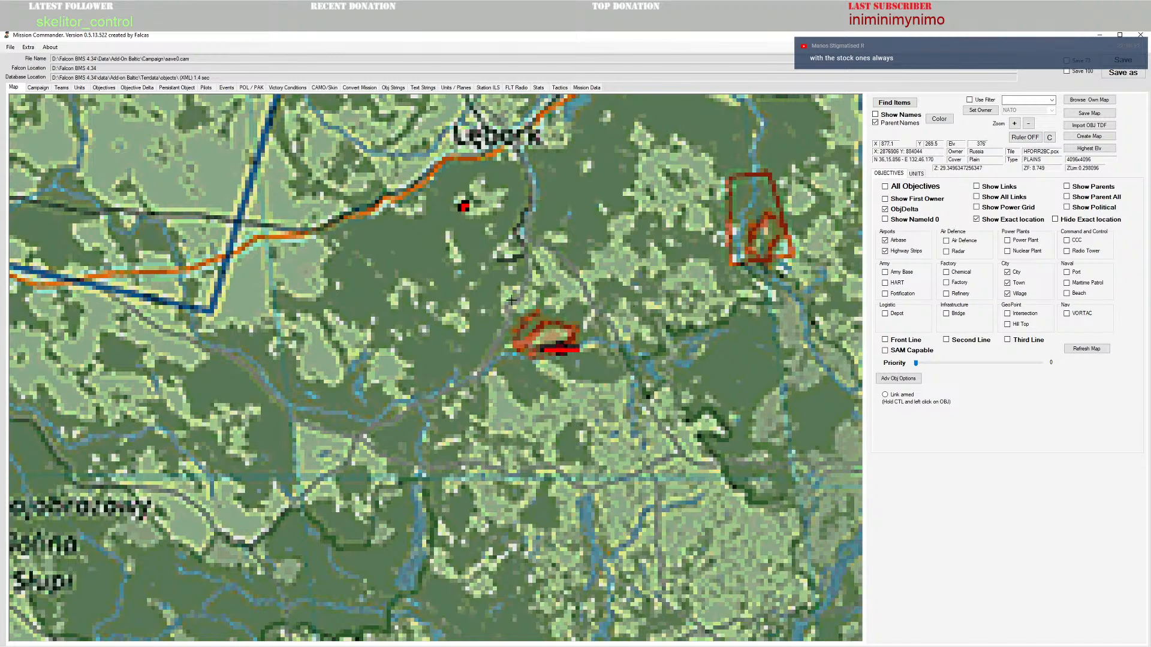
right_click(525, 334)
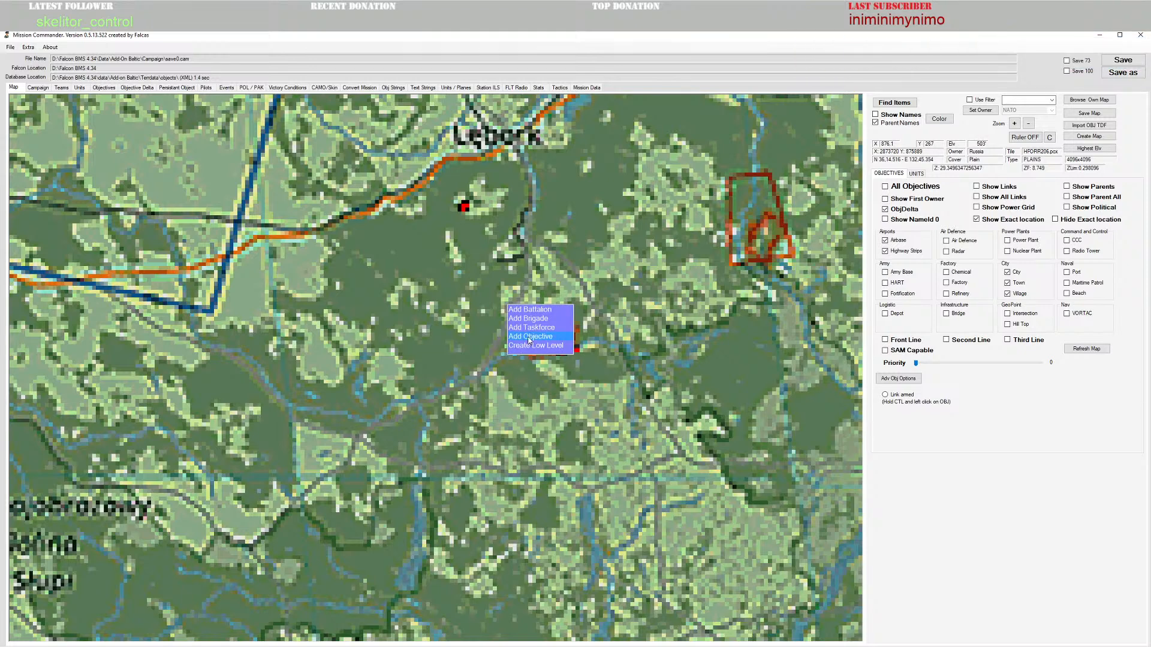
click(530, 338)
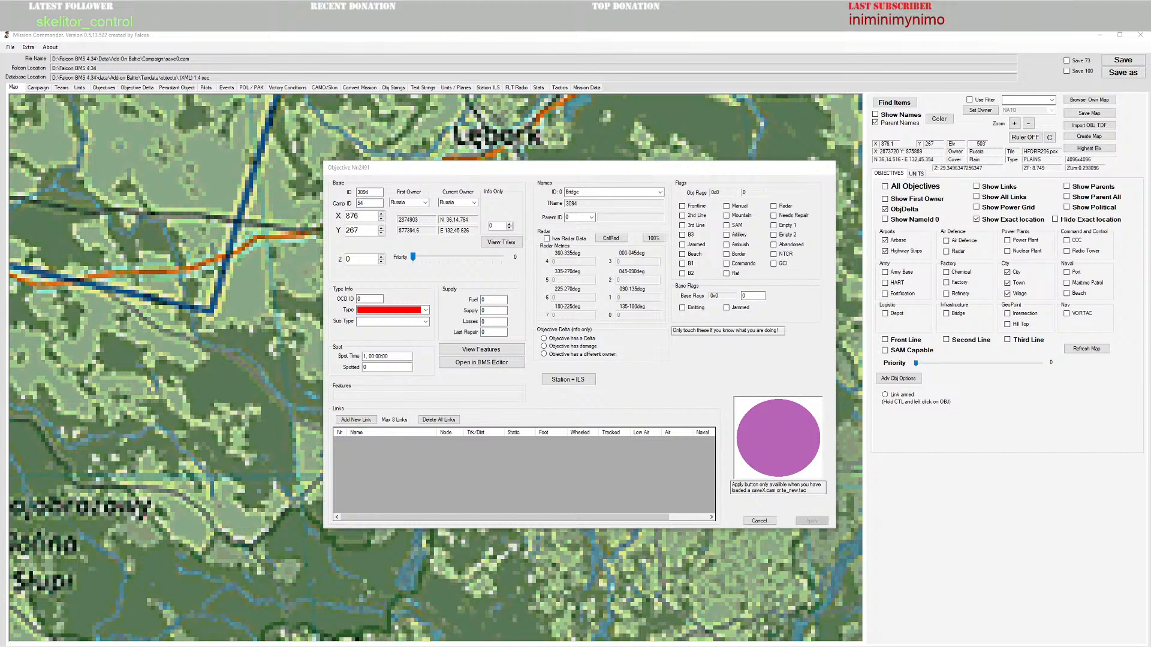
click(759, 520)
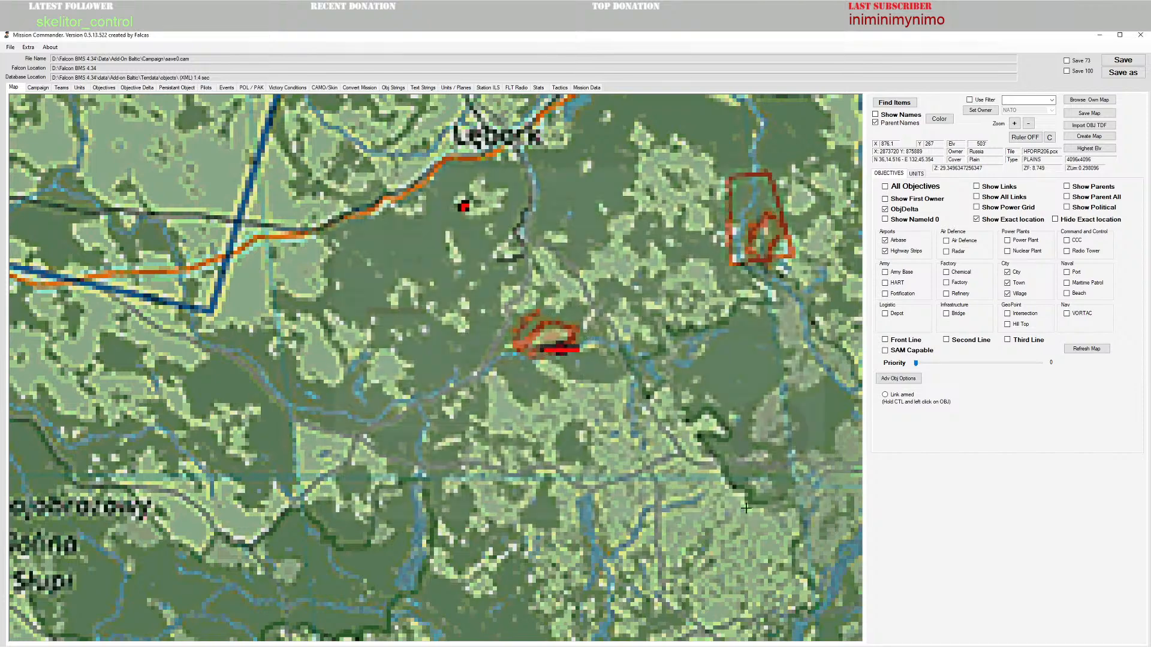
Step: Try to add an objective just northwest of the Epce cewice Airbase with a name starting with "ce"
drag(473, 307, 538, 405)
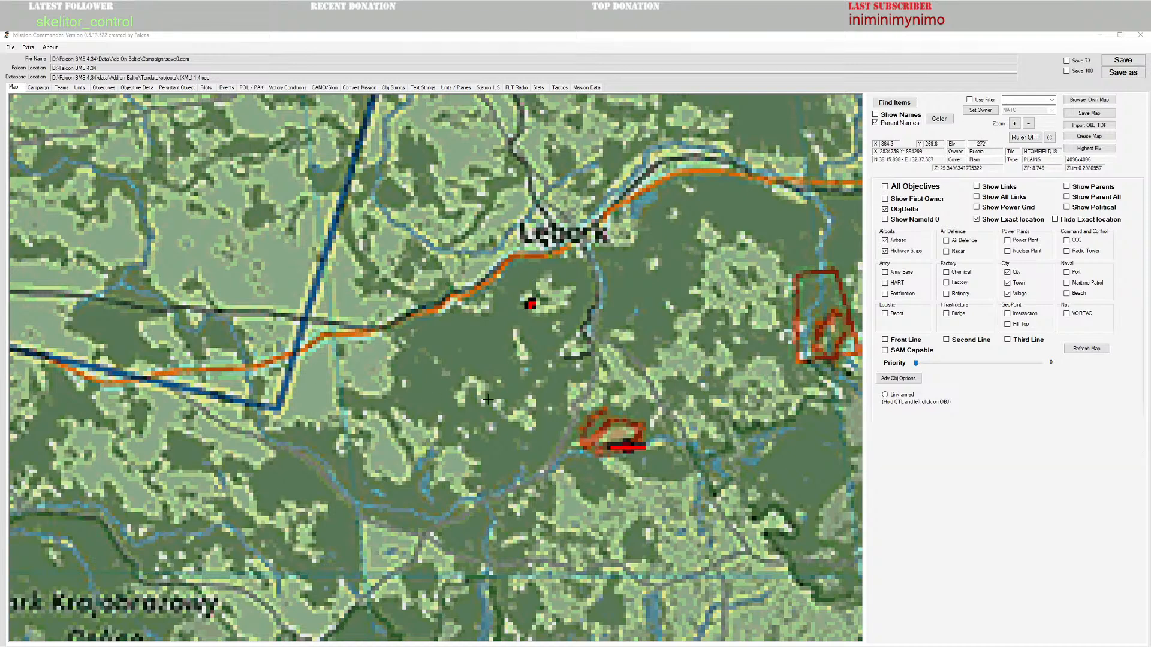
click(591, 425)
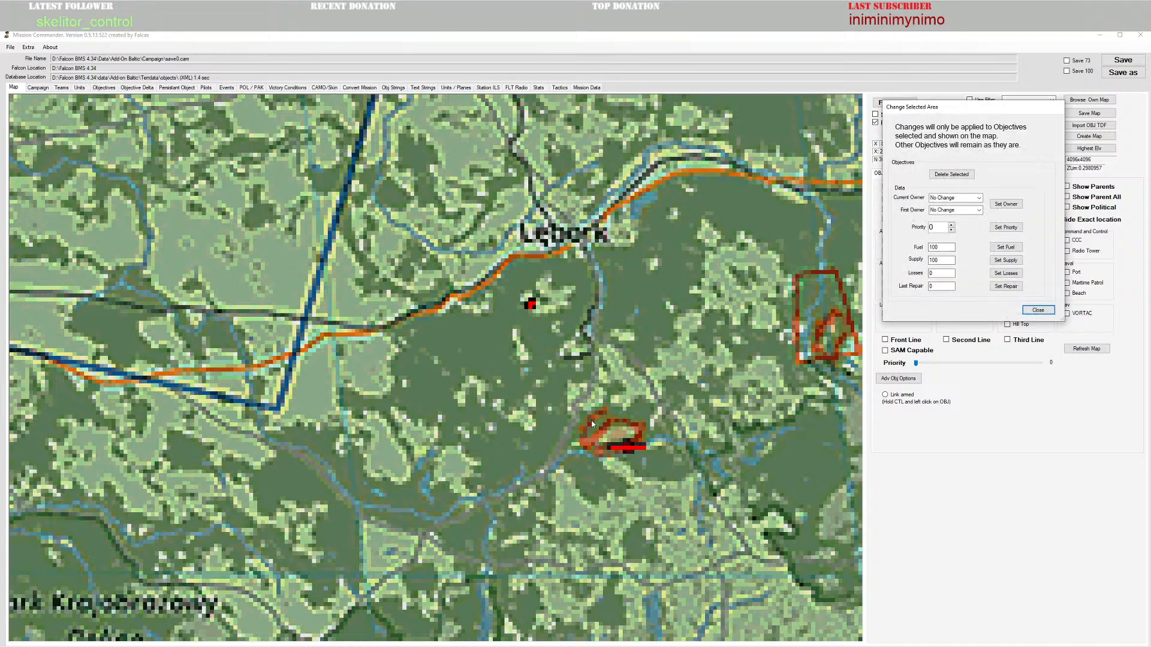
click(1038, 310)
right_click(551, 392)
click(566, 414)
right_click(564, 424)
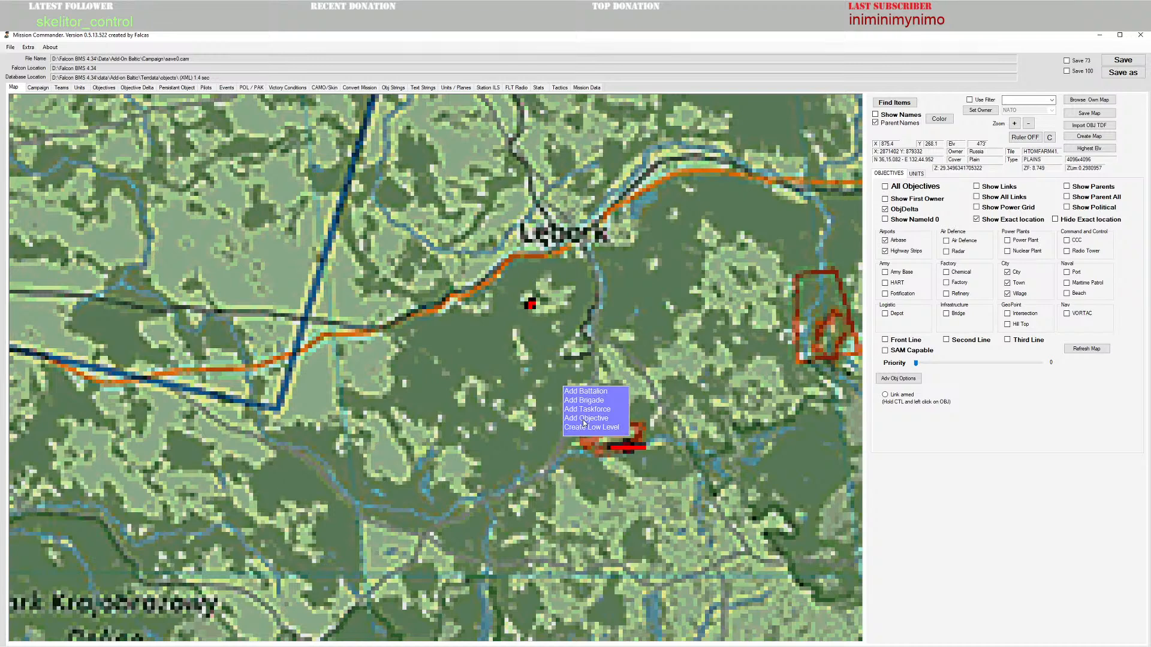
click(591, 419)
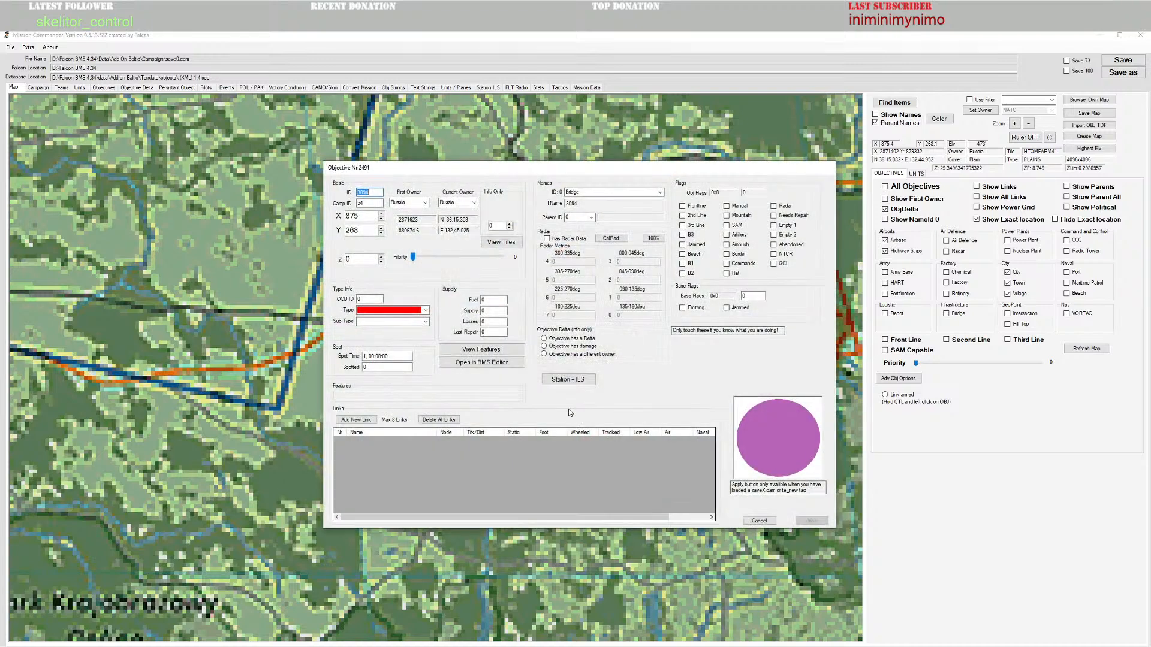
click(611, 192)
text(ce)
click(660, 192)
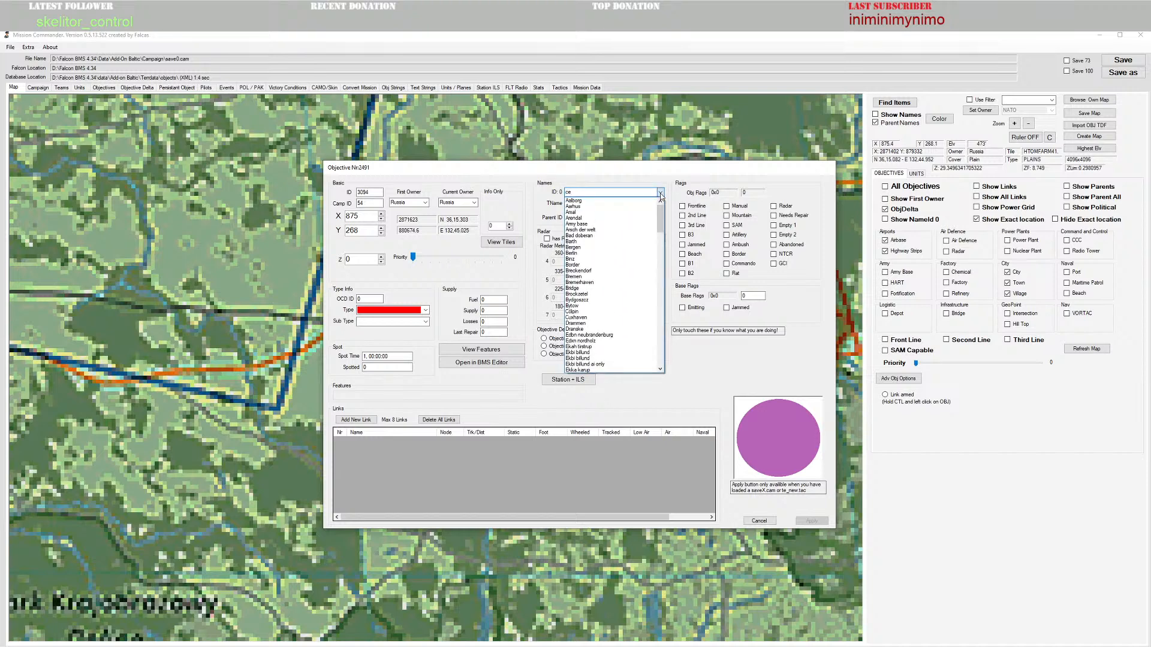
click(714, 361)
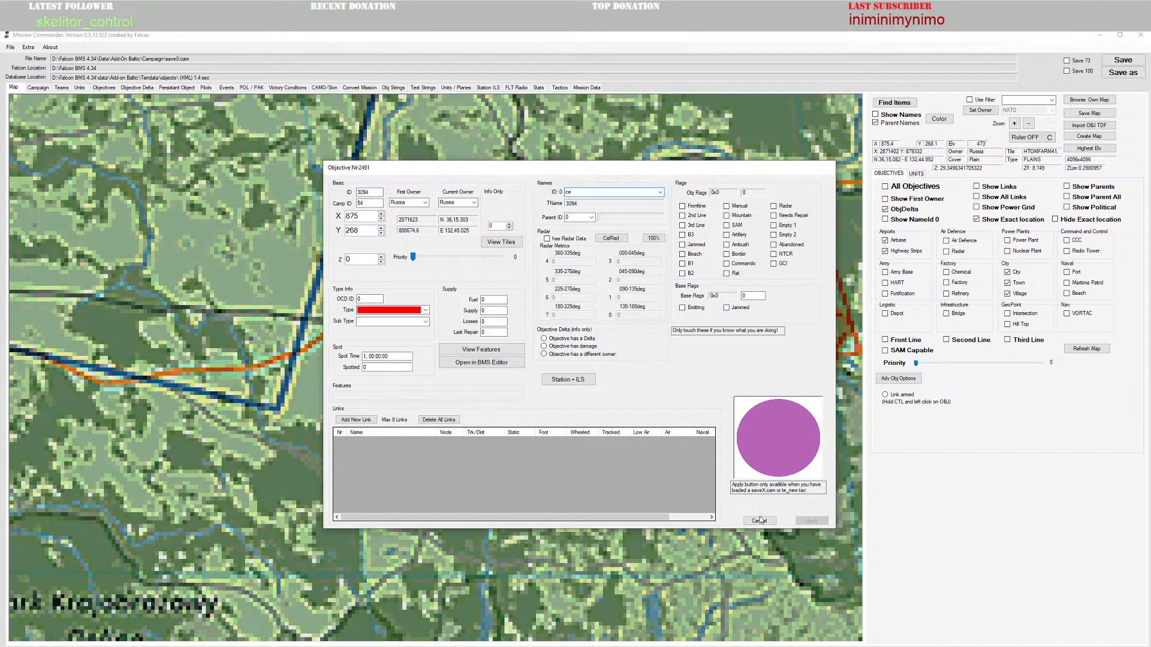
click(758, 521)
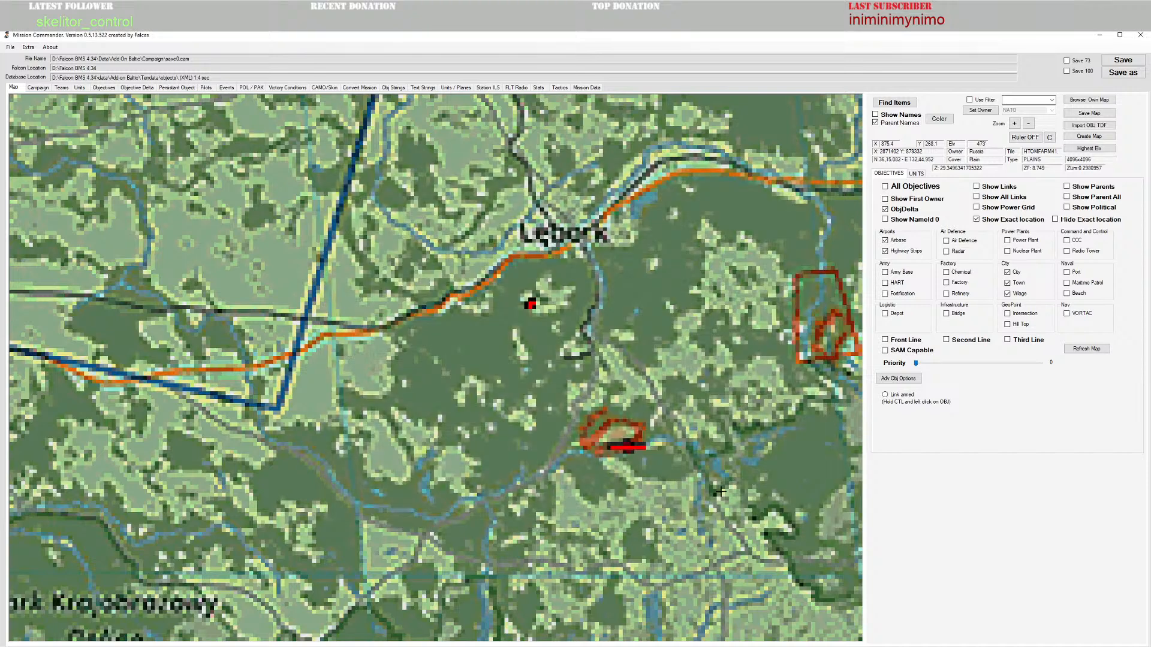
Step: Add the objective name string Cewice, move it one place up to sit above Nowhere, and save the objective strings
click(398, 88)
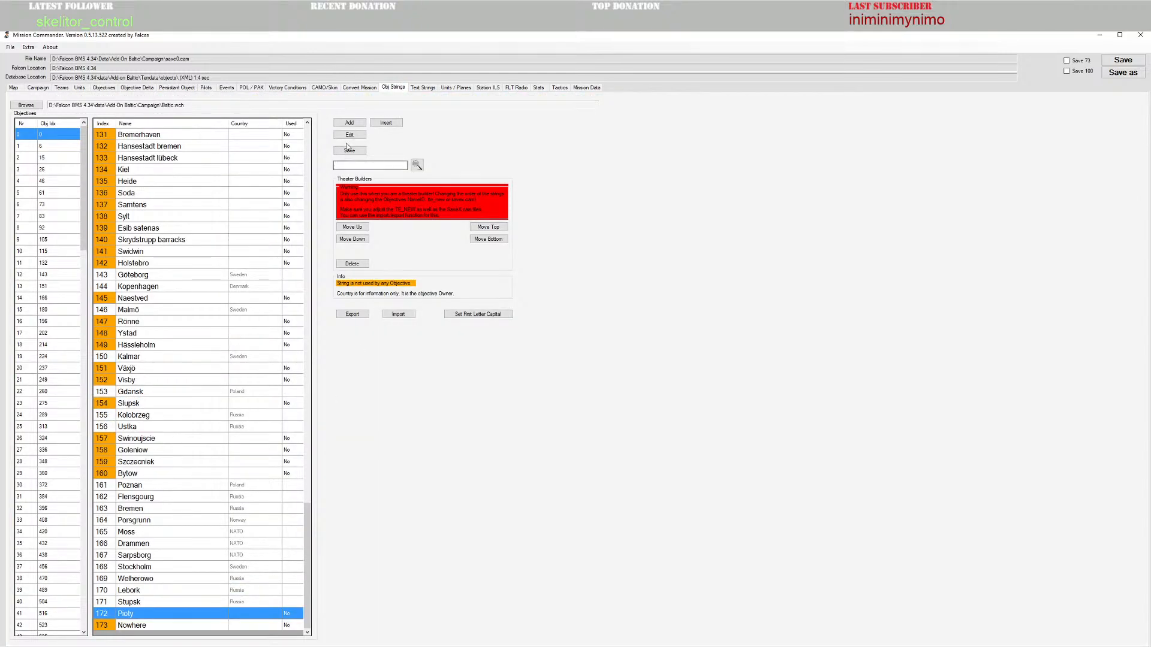
click(349, 122)
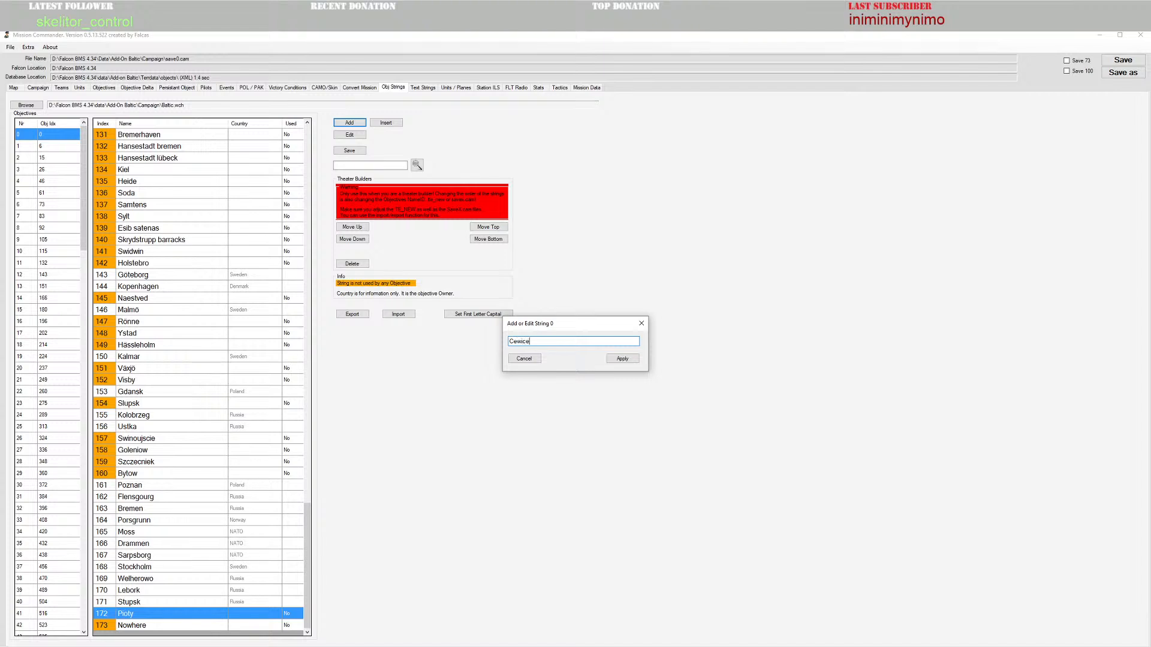
click(623, 358)
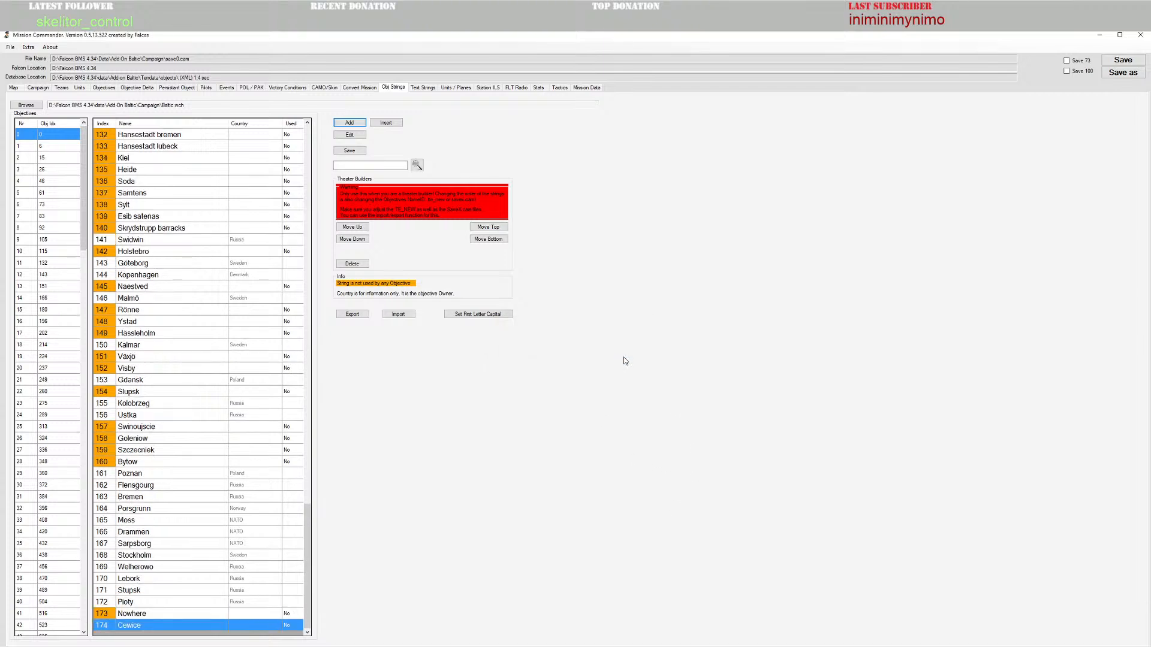
click(362, 228)
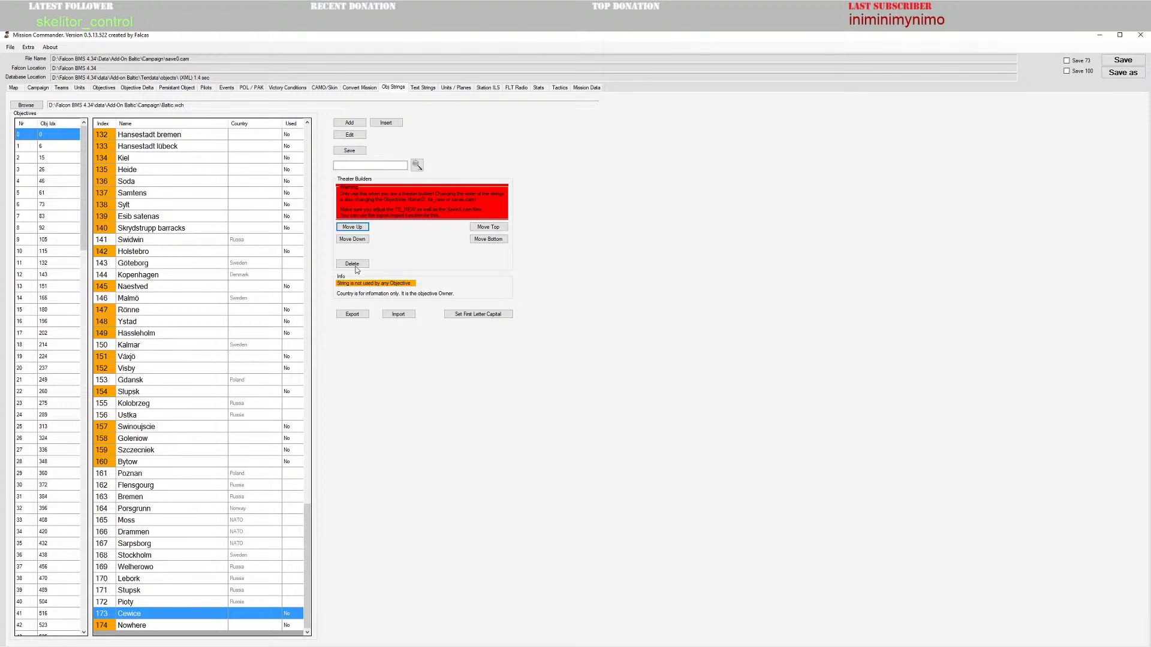
click(349, 151)
click(596, 386)
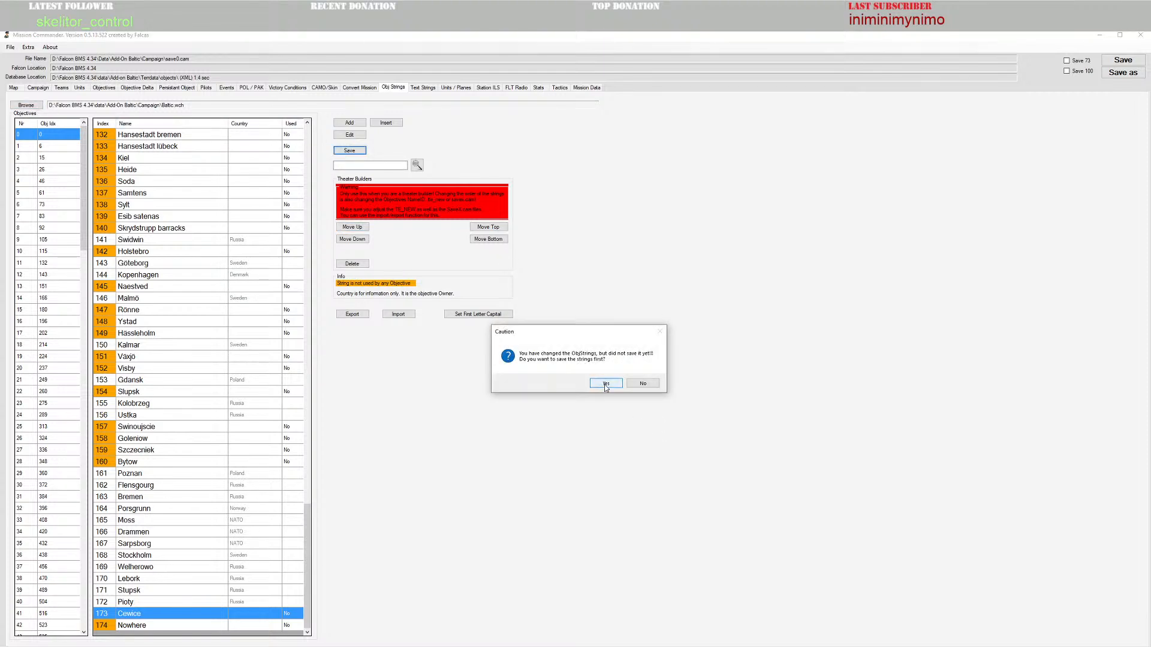
click(603, 383)
click(647, 382)
click(615, 382)
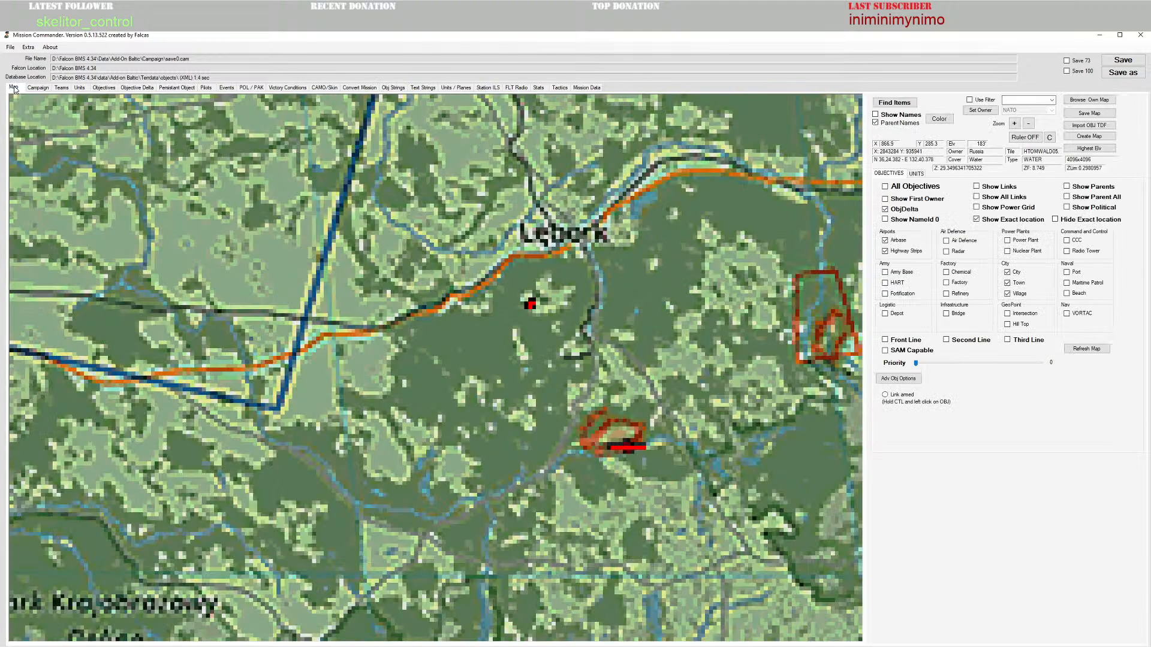
Step: Start a new objective on the map just west of the Epce cewice Airbase at X 876, Y 267, and name it Cewice
click(15, 88)
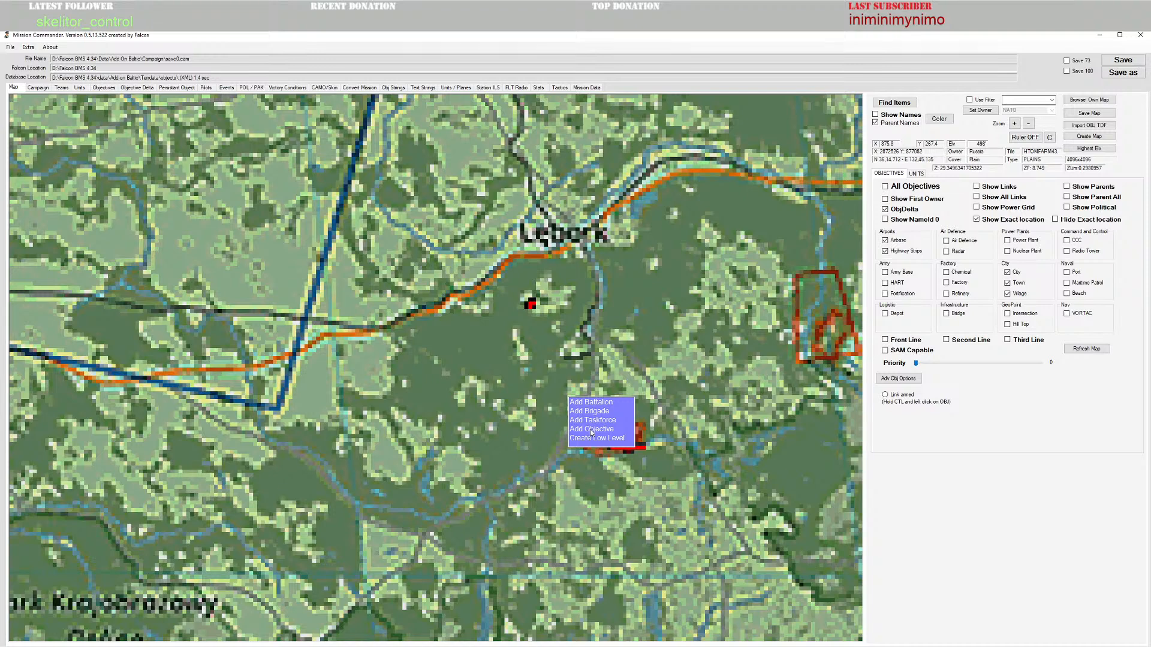
double_click(590, 430)
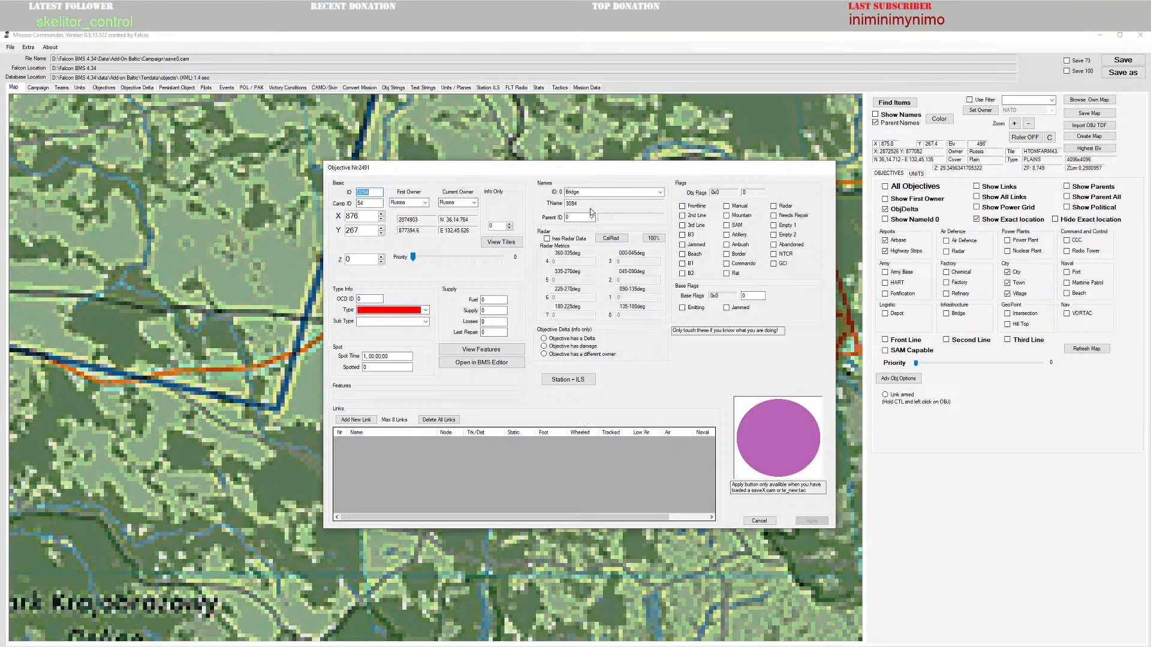
double_click(597, 191)
text(cew)
click(660, 193)
click(599, 200)
Step: Set the new objective's type to Village with the first listed village subtype and apply it
click(425, 310)
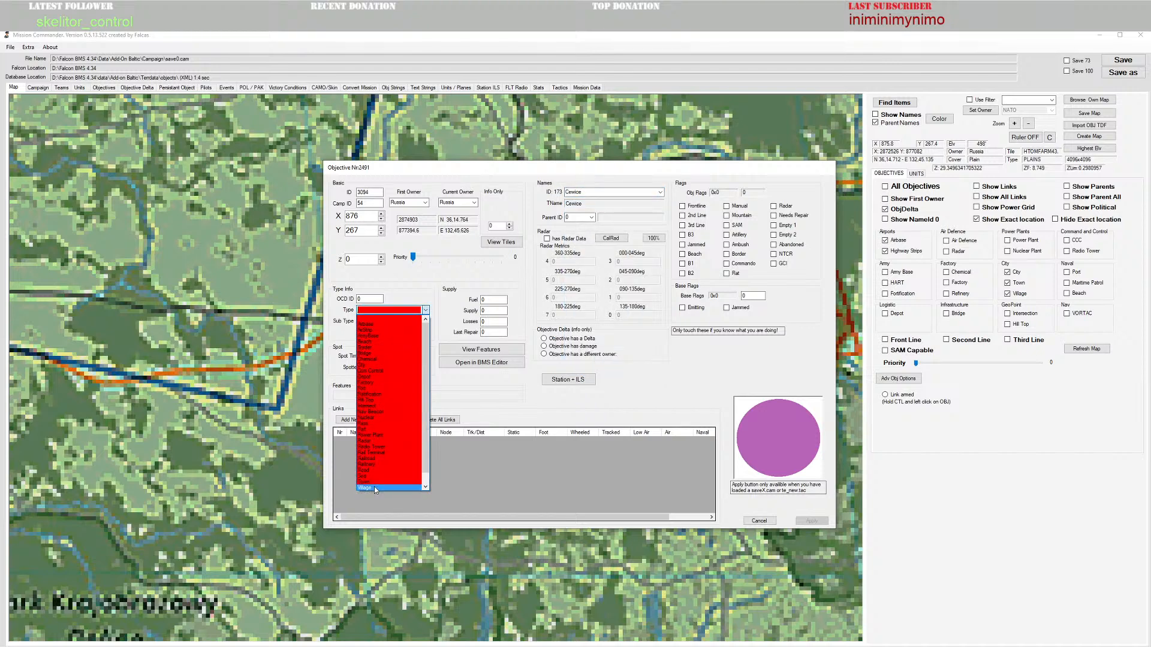
click(377, 488)
click(425, 322)
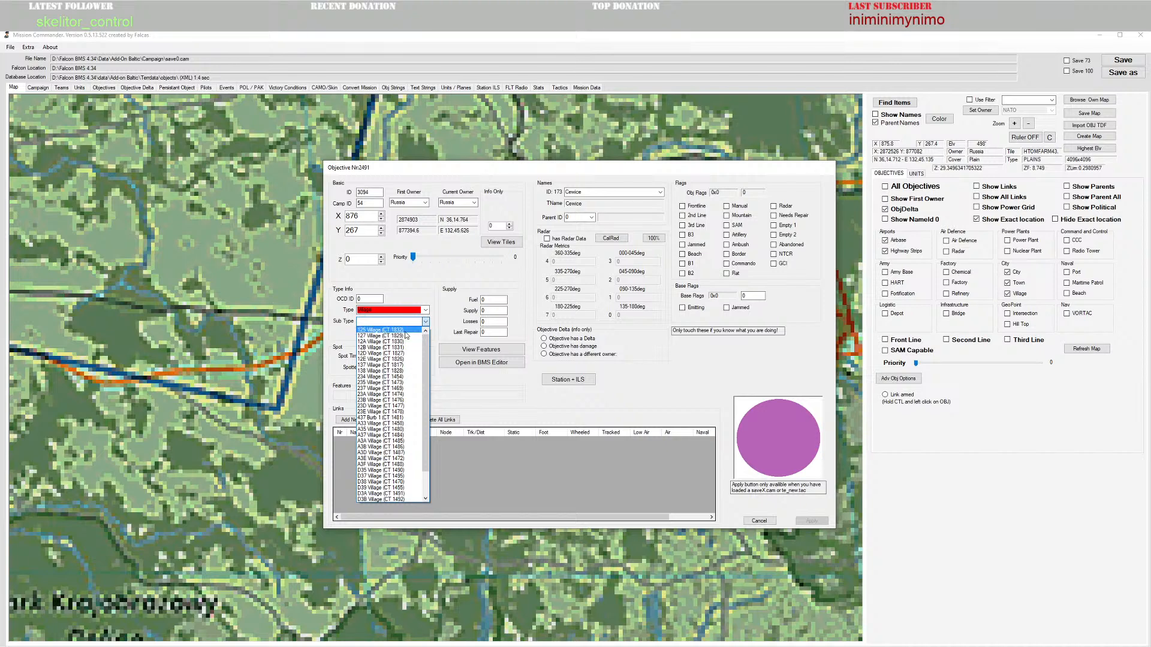
click(389, 345)
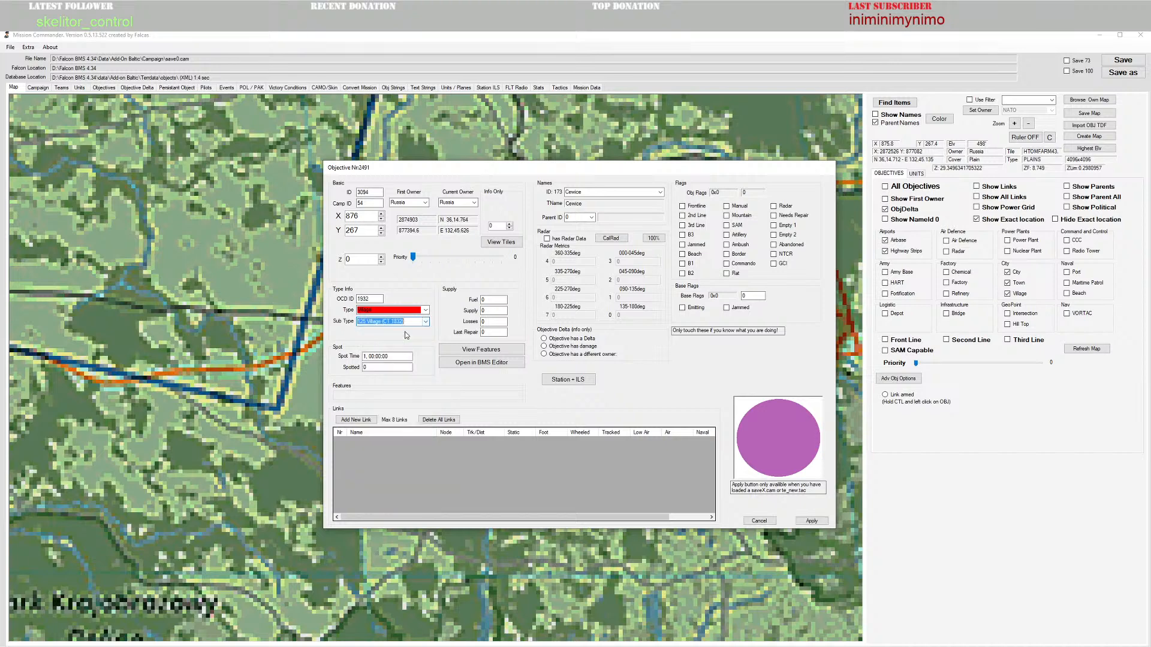
click(812, 521)
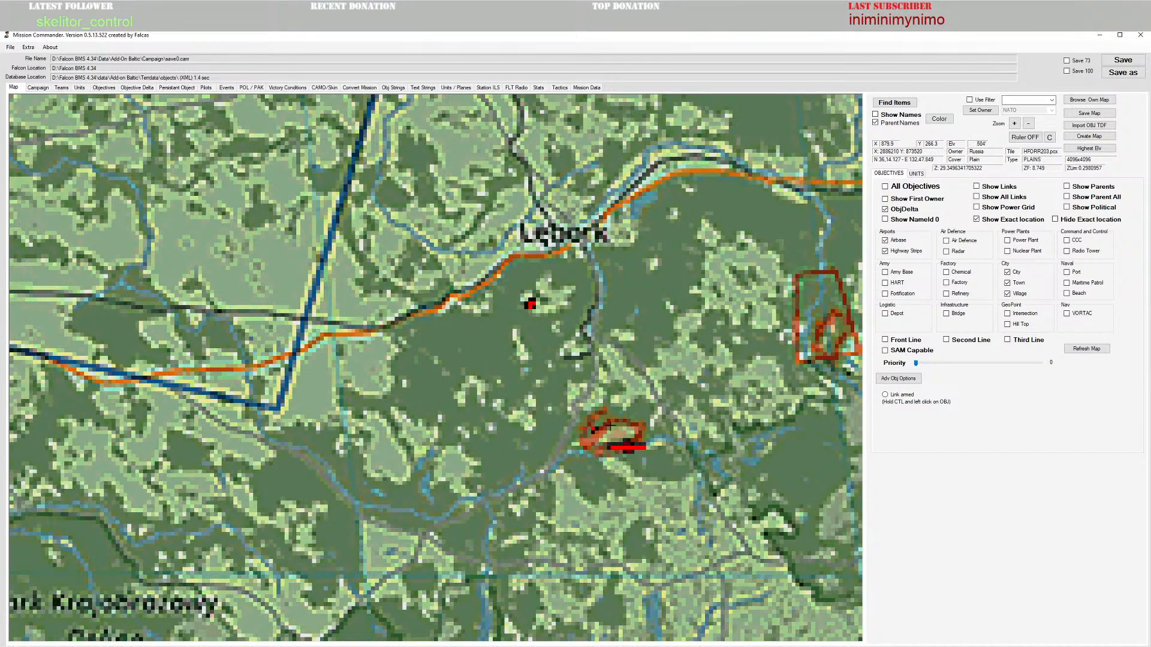
Step: Open the Cewice village in the Objective Editor and inspect the roads and built-up terrain around it
right_click(593, 429)
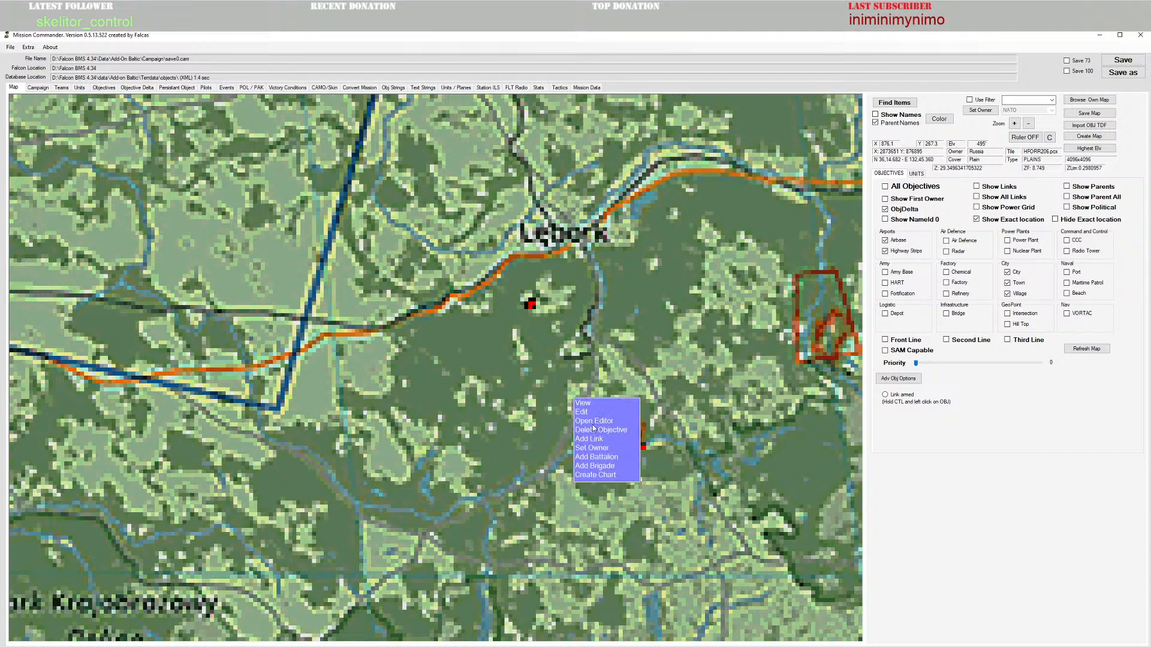
click(596, 426)
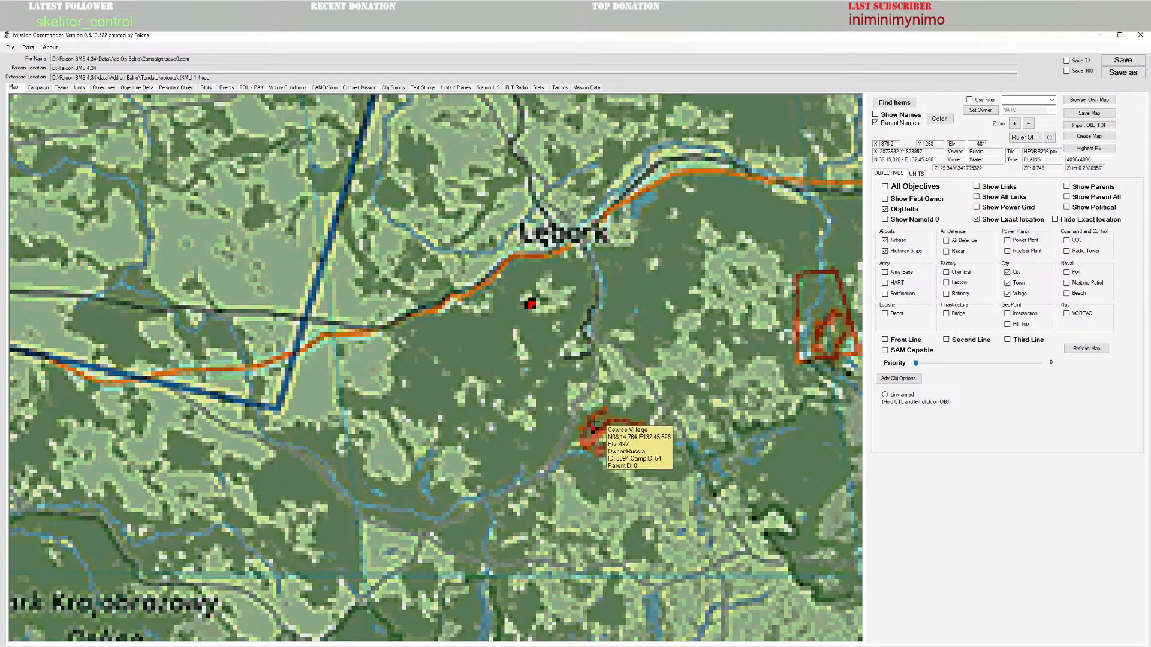
double_click(594, 423)
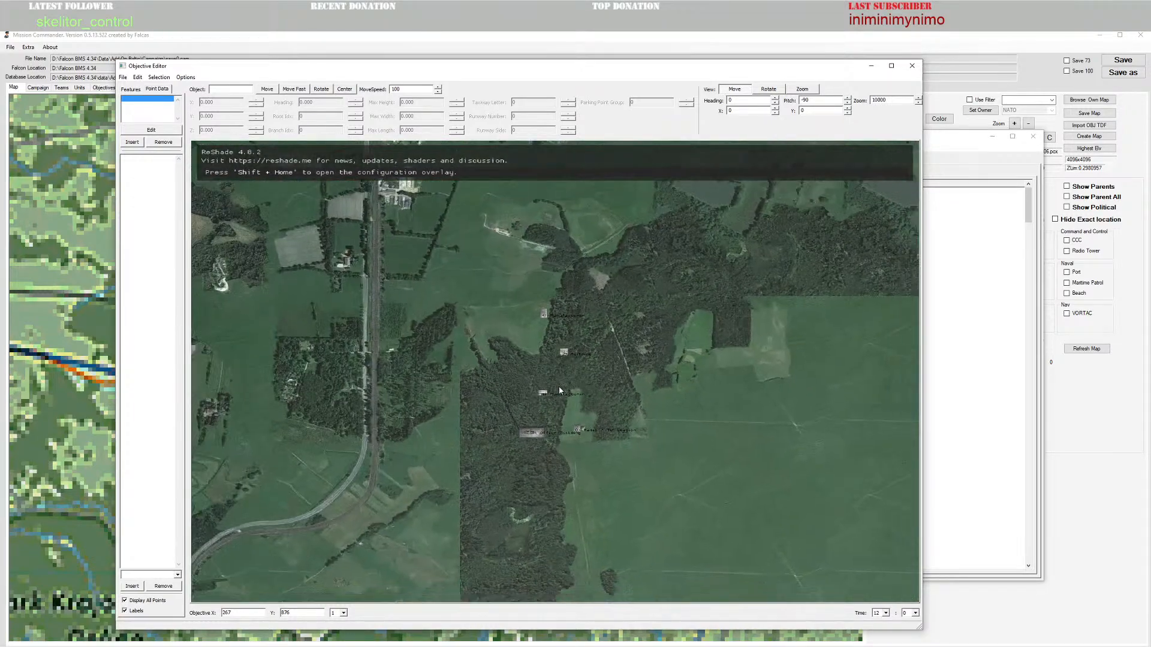
drag(559, 386, 517, 297)
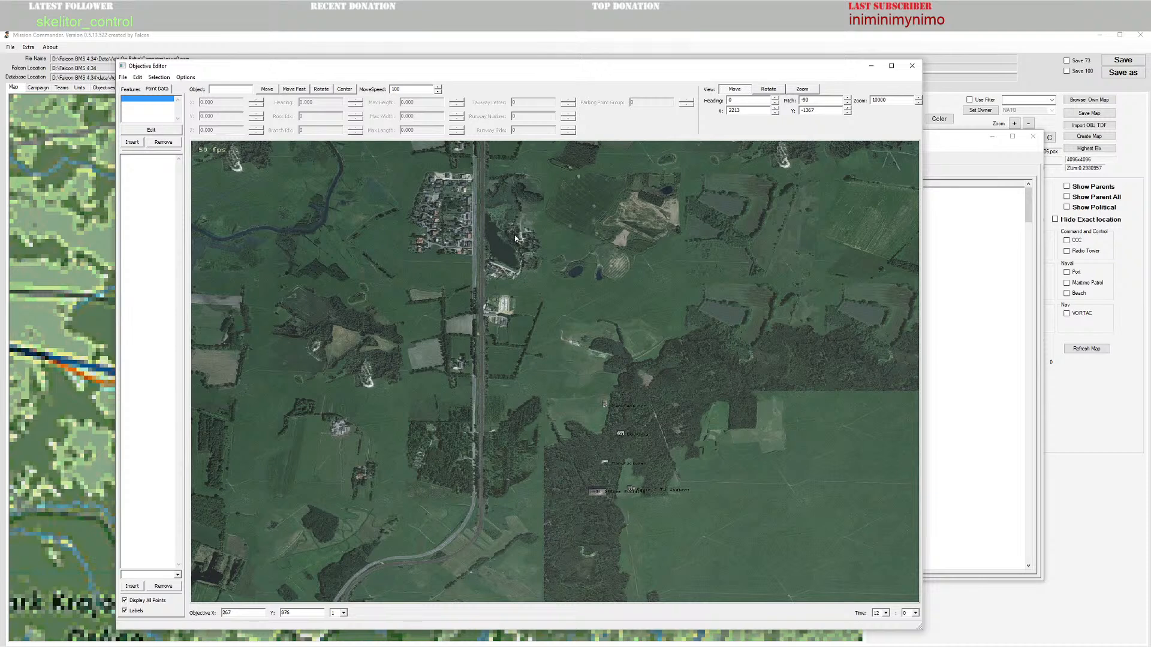
drag(515, 236, 522, 213)
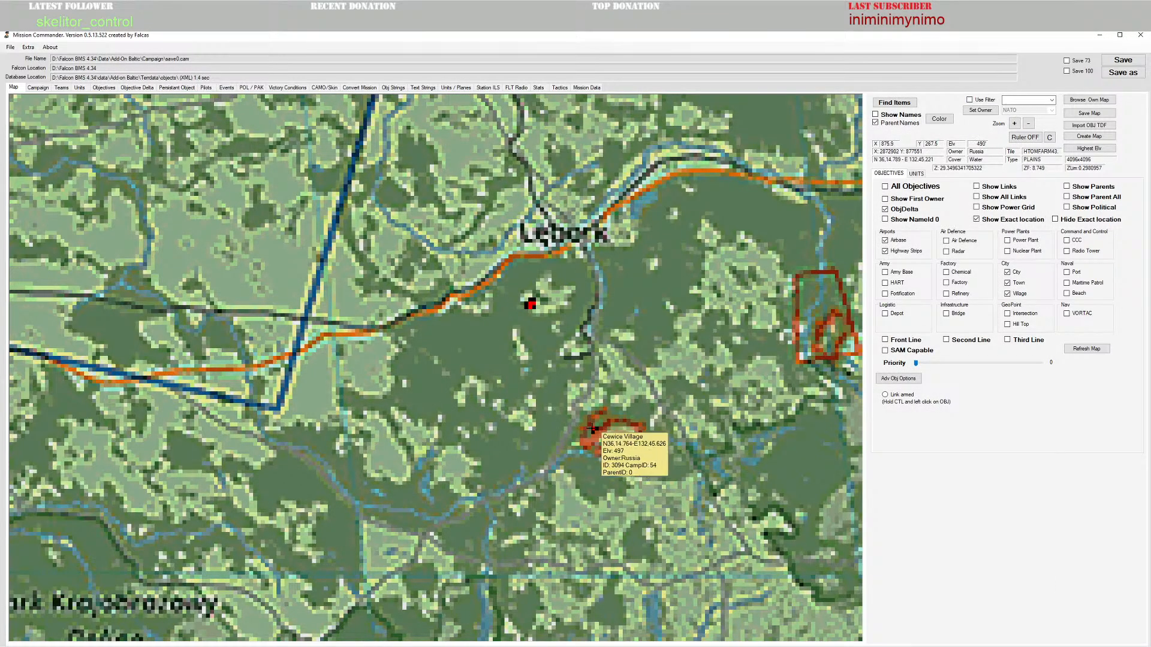
Step: Move the Cewice village objective to X 875, Y 269
right_click(594, 431)
click(587, 410)
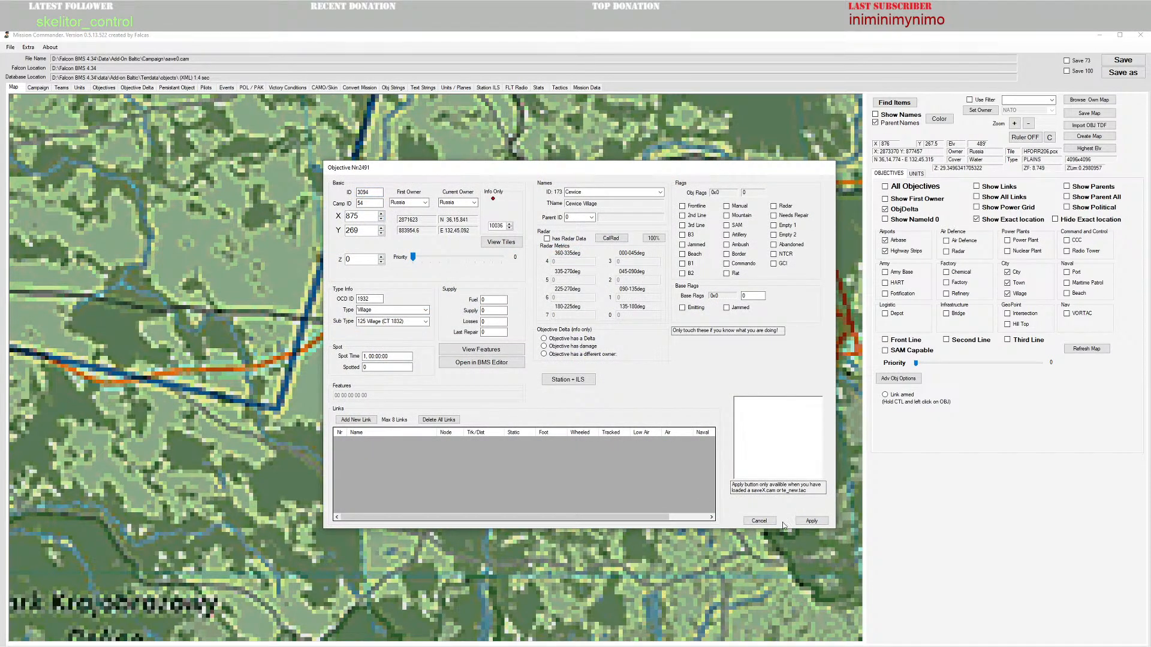
click(806, 521)
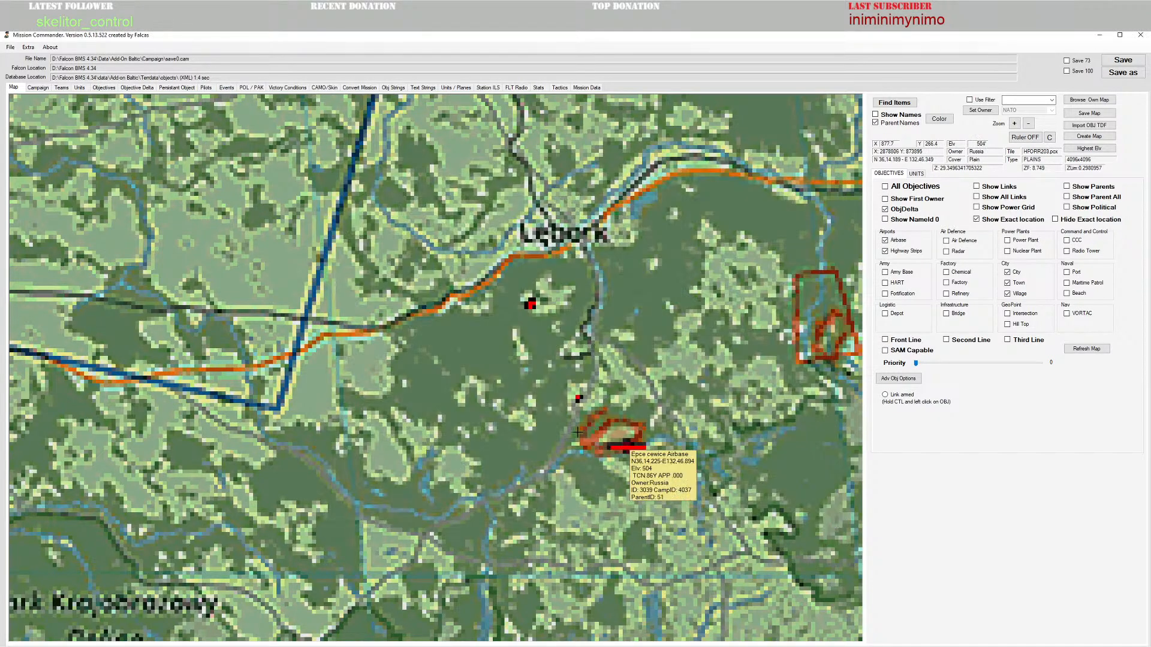
Step: Check the Cewice village's features against the terrain tiles and its placement on the wider map
right_click(578, 399)
click(567, 381)
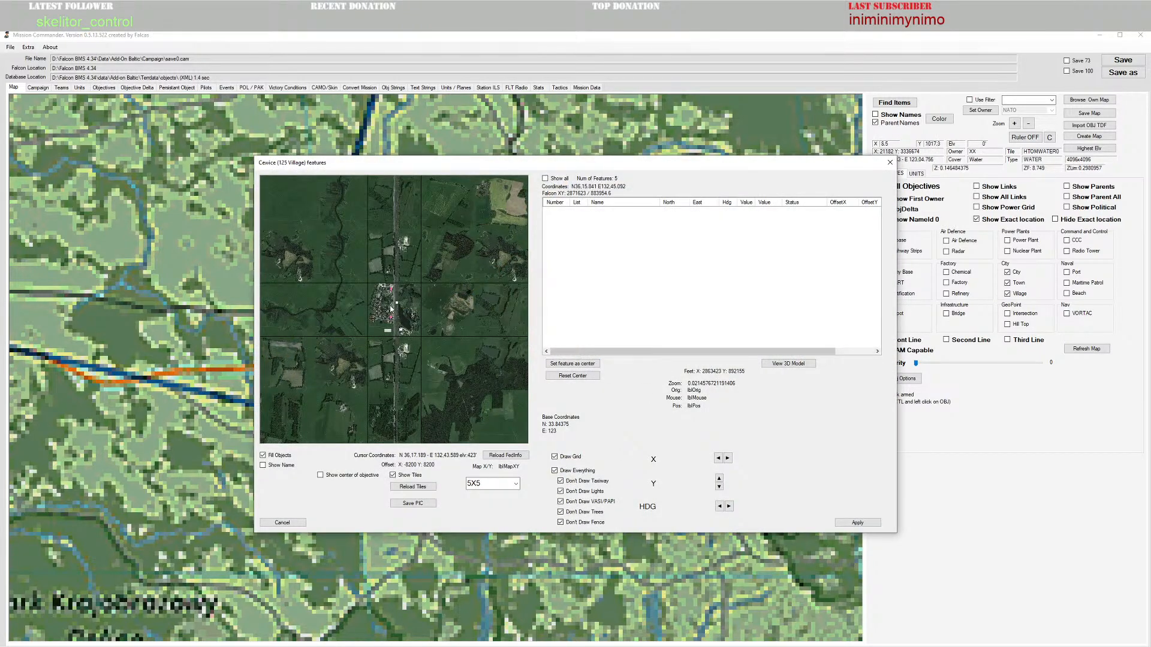
click(857, 525)
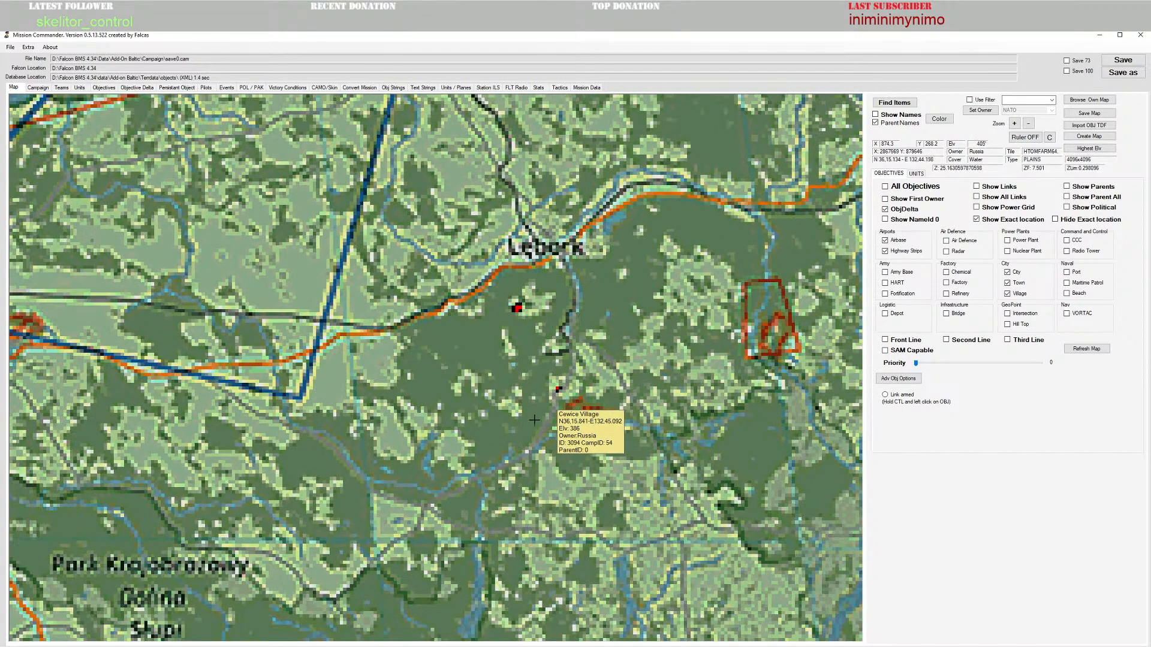
scroll(534, 420, down, 4)
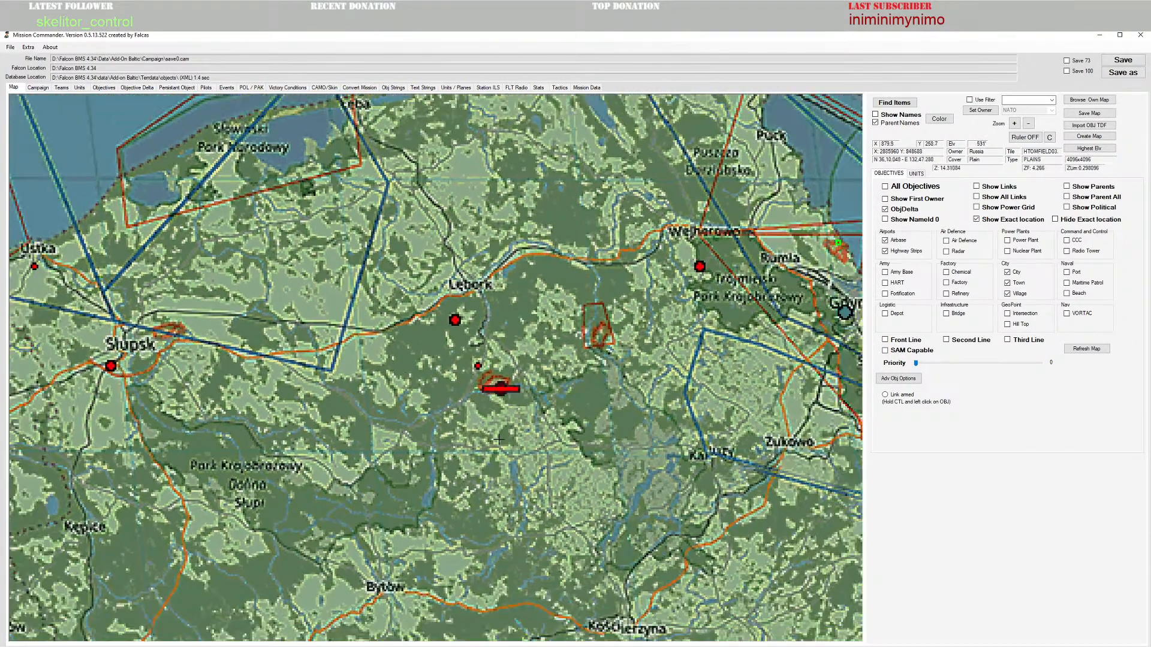
scroll(498, 439, down, 2)
scroll(565, 395, up, 2)
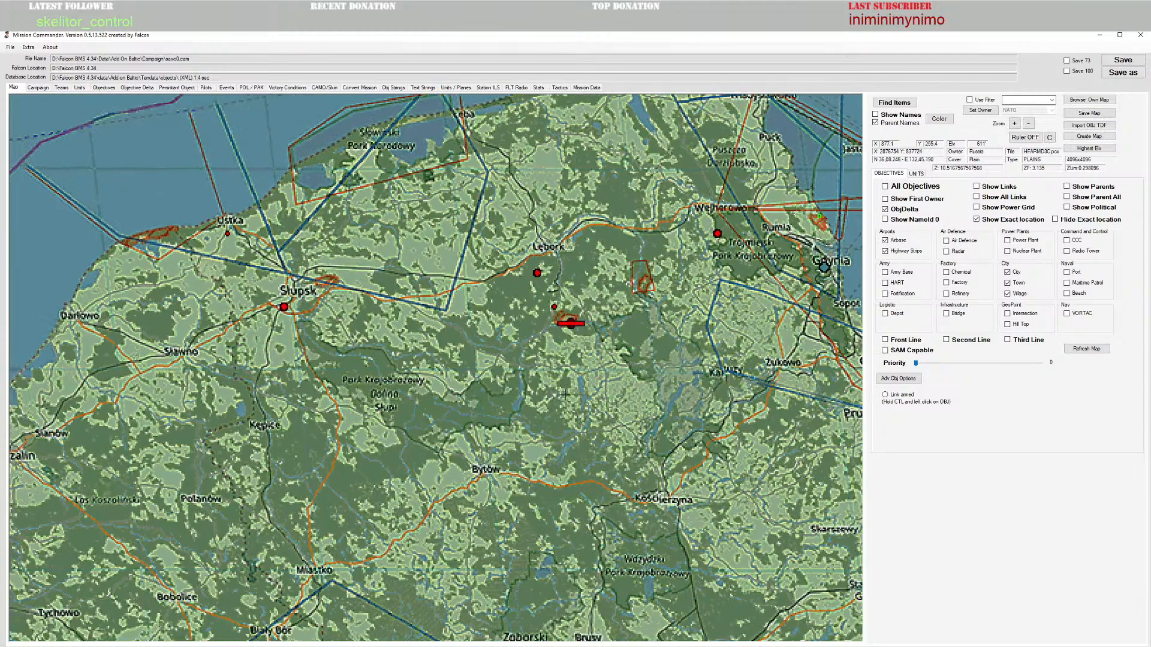
scroll(564, 395, down, 2)
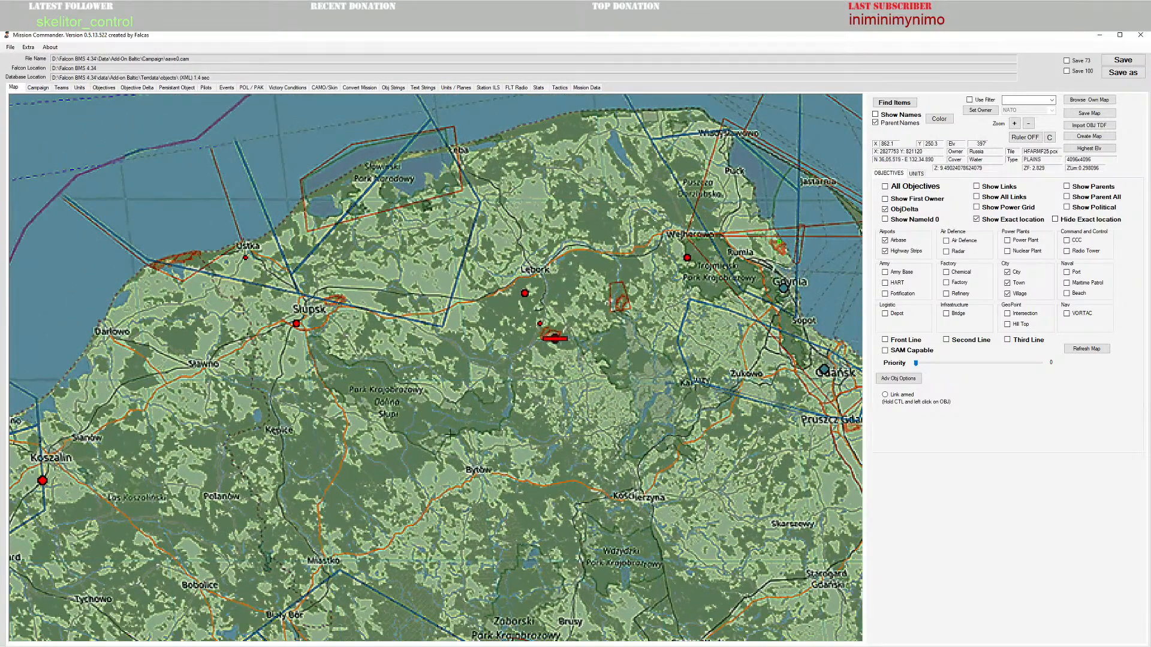
Step: Create a new objective at Bytow, south of the Cewice airbase, and assign it the name Bytow
drag(490, 445, 477, 408)
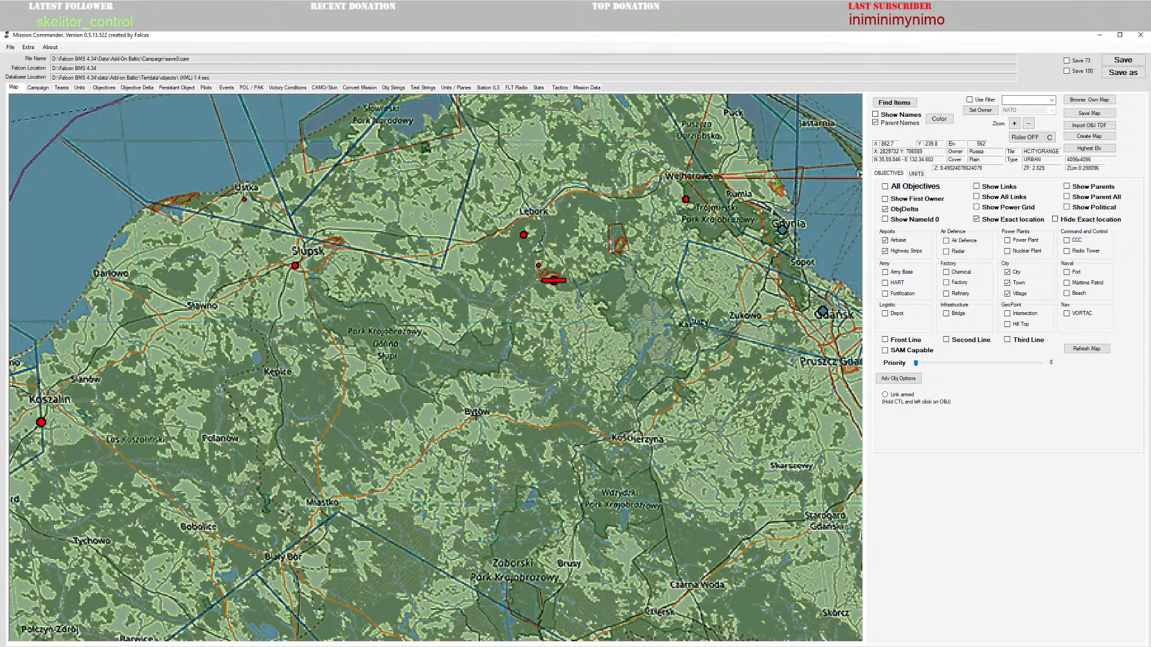
right_click(476, 414)
click(479, 415)
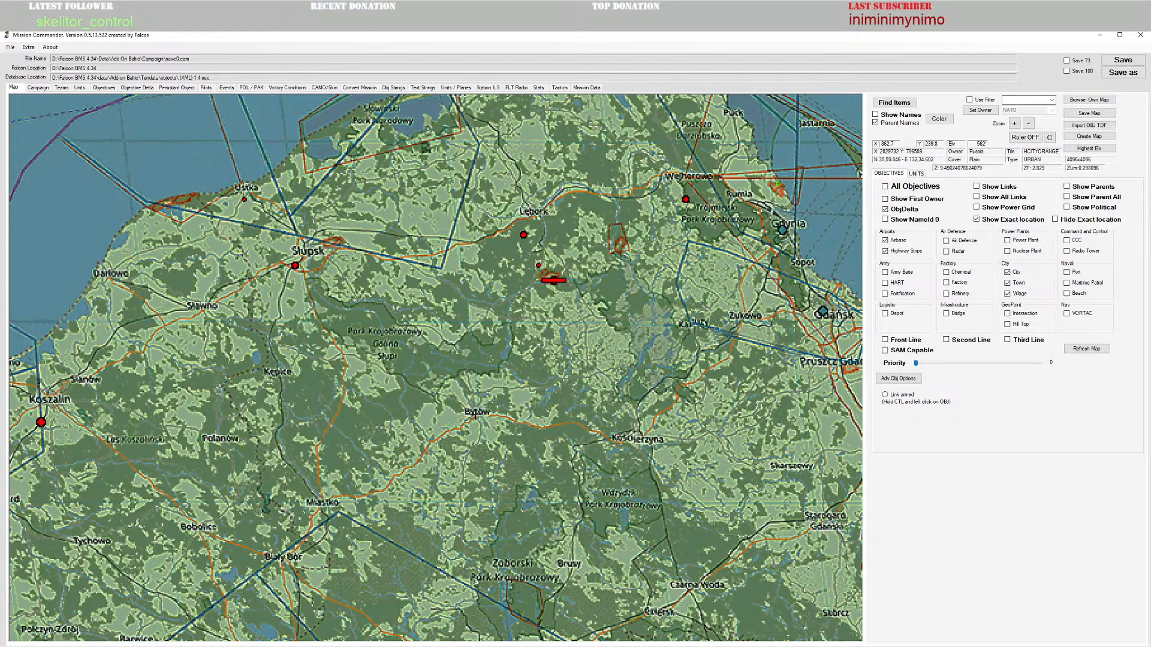
click(598, 357)
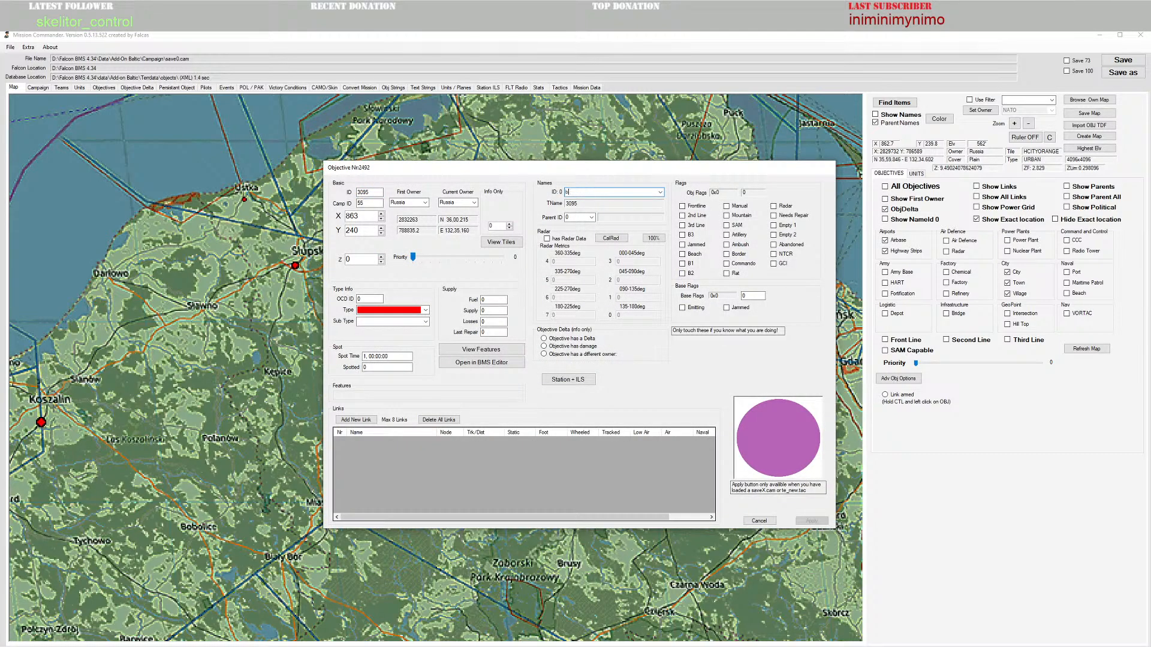
click(629, 194)
text(by)
click(660, 192)
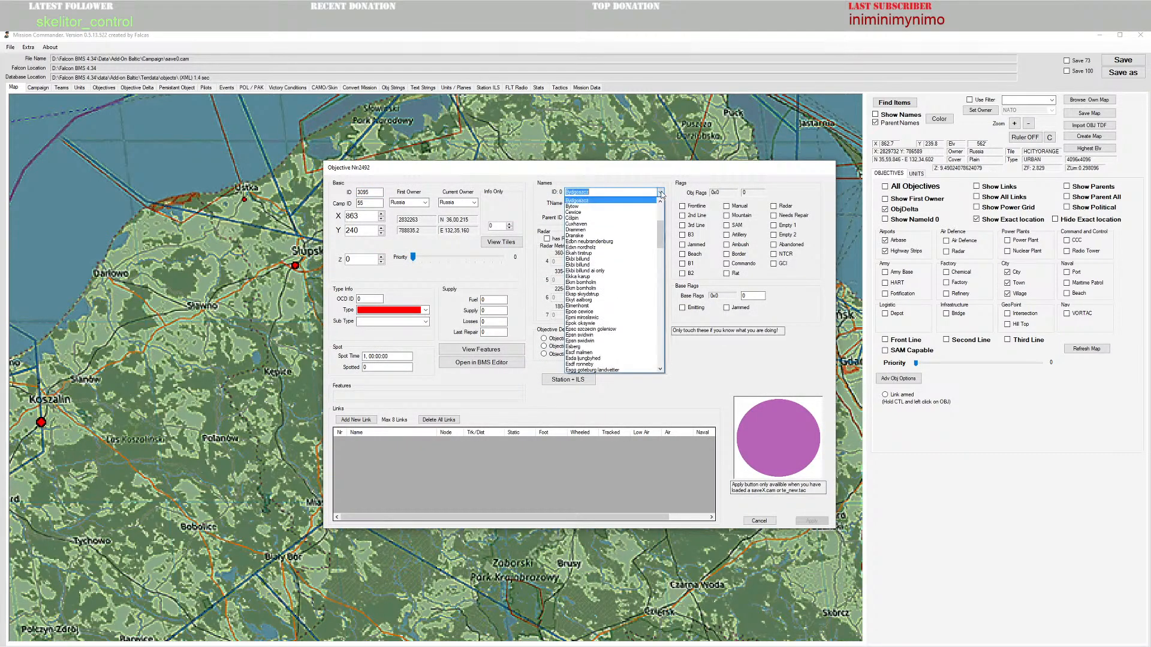
click(600, 206)
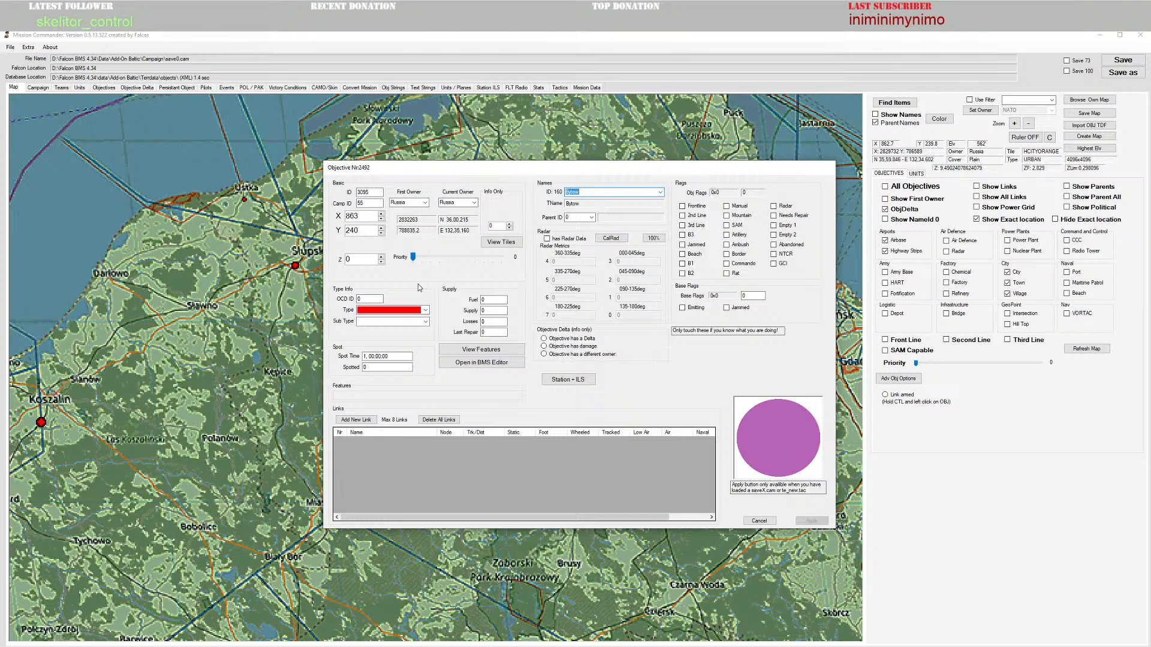
Step: Set the Bytow objective's type to Town with the 125 Town subtype and apply it
click(427, 312)
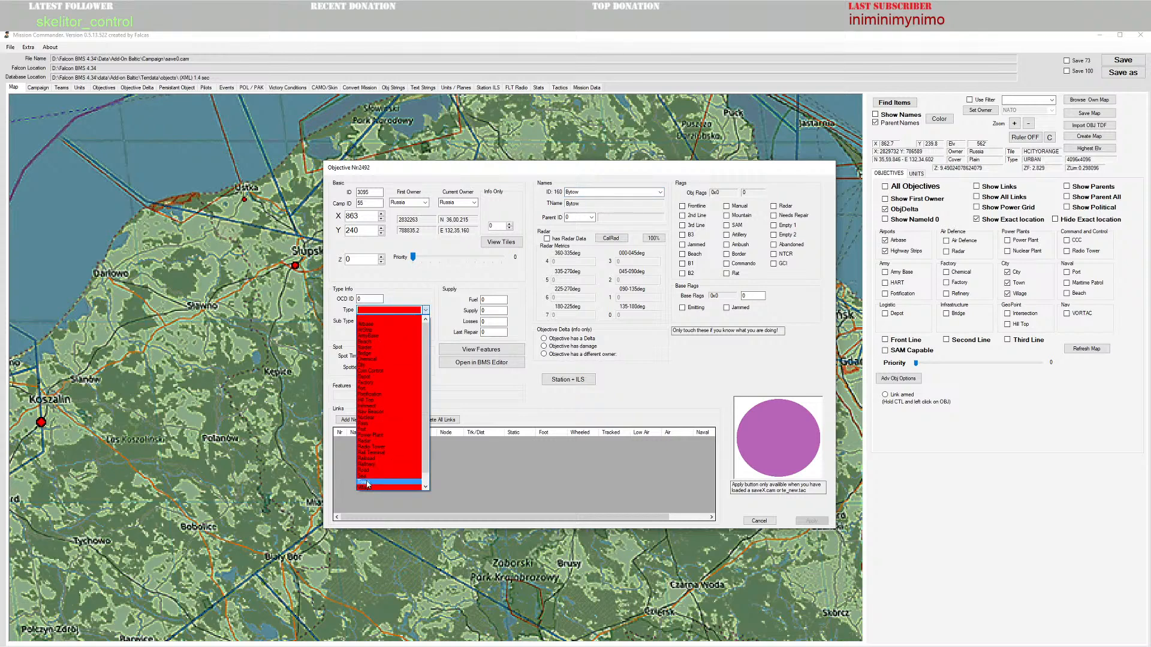
click(377, 479)
click(427, 321)
click(384, 332)
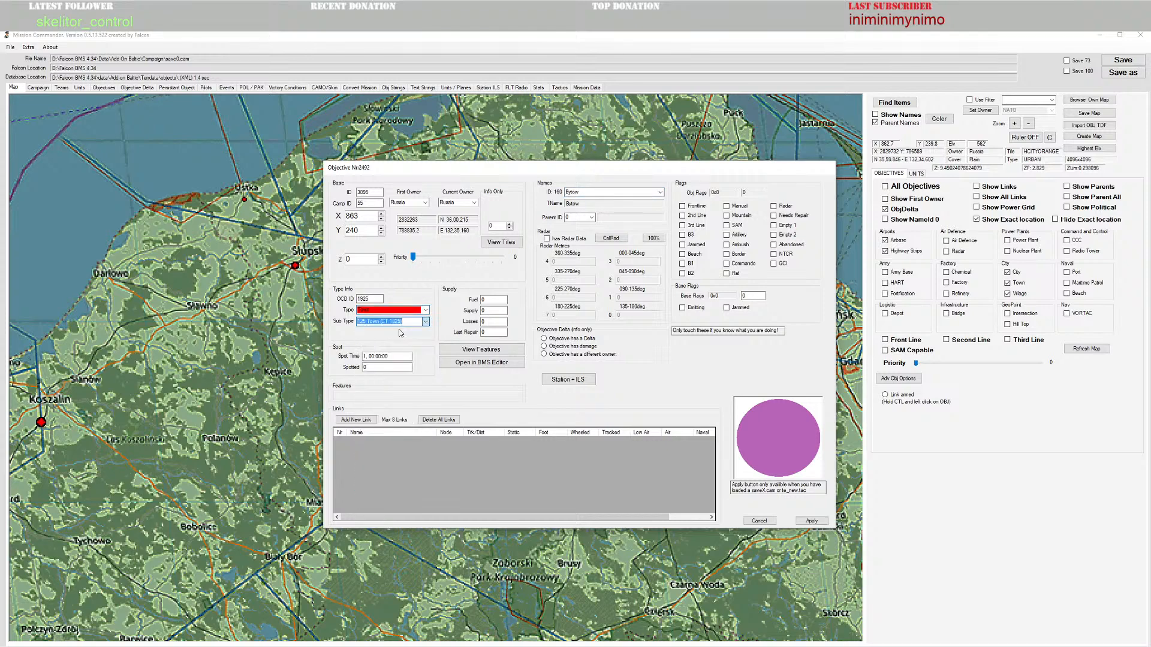
click(817, 523)
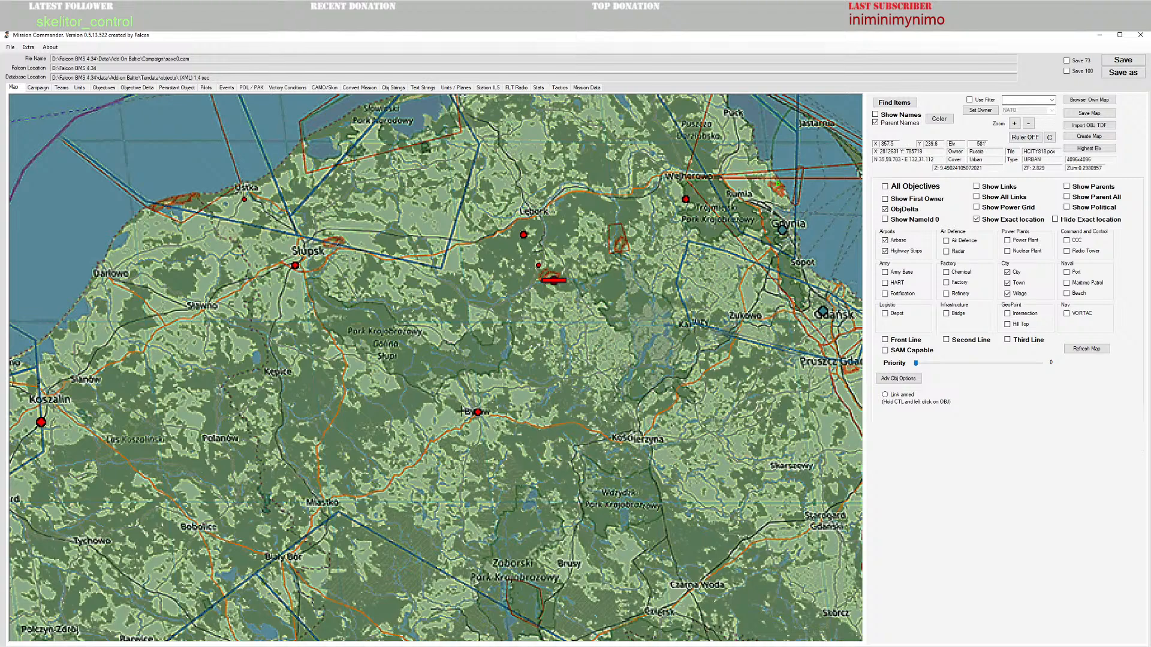
Step: Inspect the built-up terrain tiles around Bytow in the Objective Editor, then close the editor
right_click(478, 413)
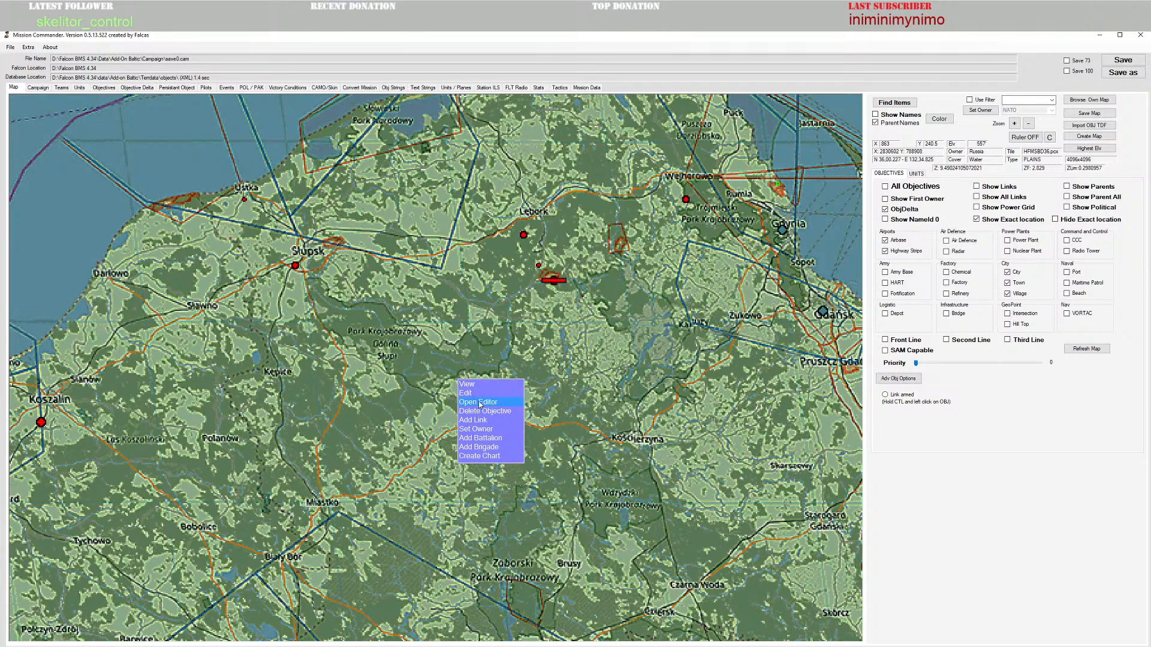
click(480, 403)
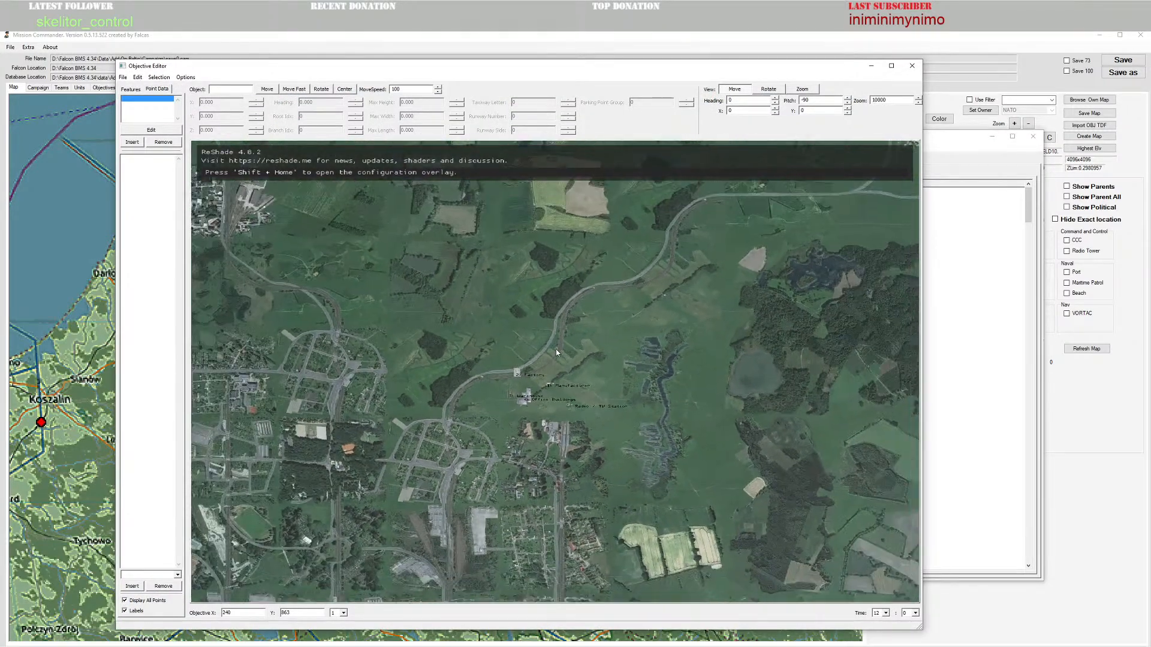
drag(530, 466, 556, 445)
scroll(531, 467, down, 5)
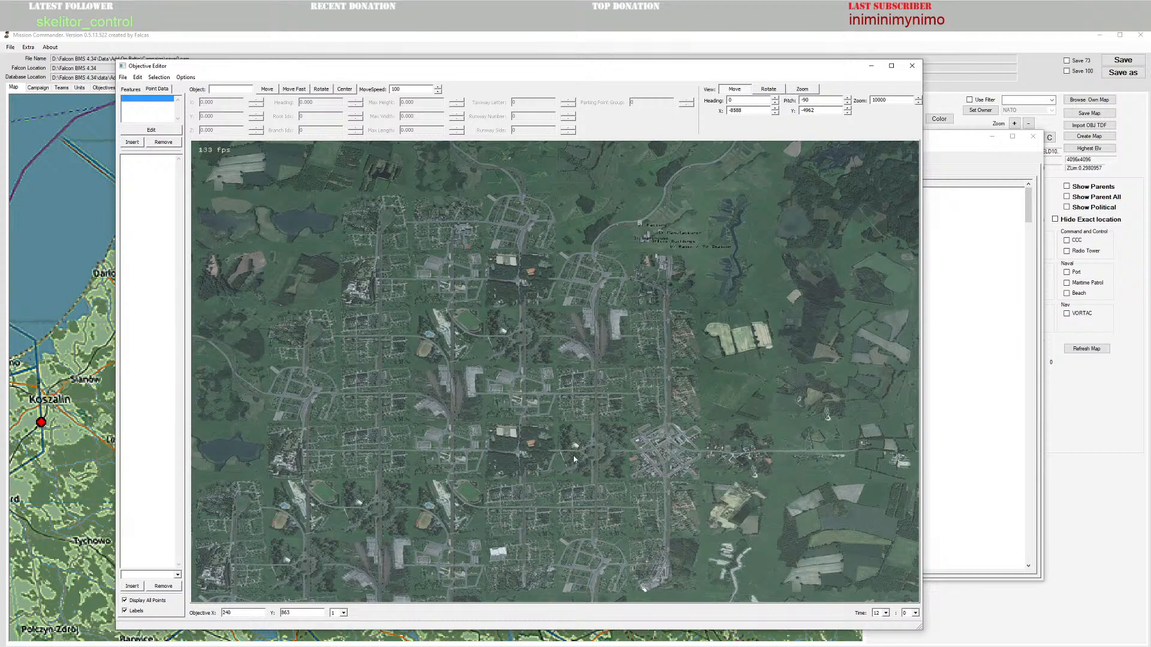
drag(538, 492, 578, 468)
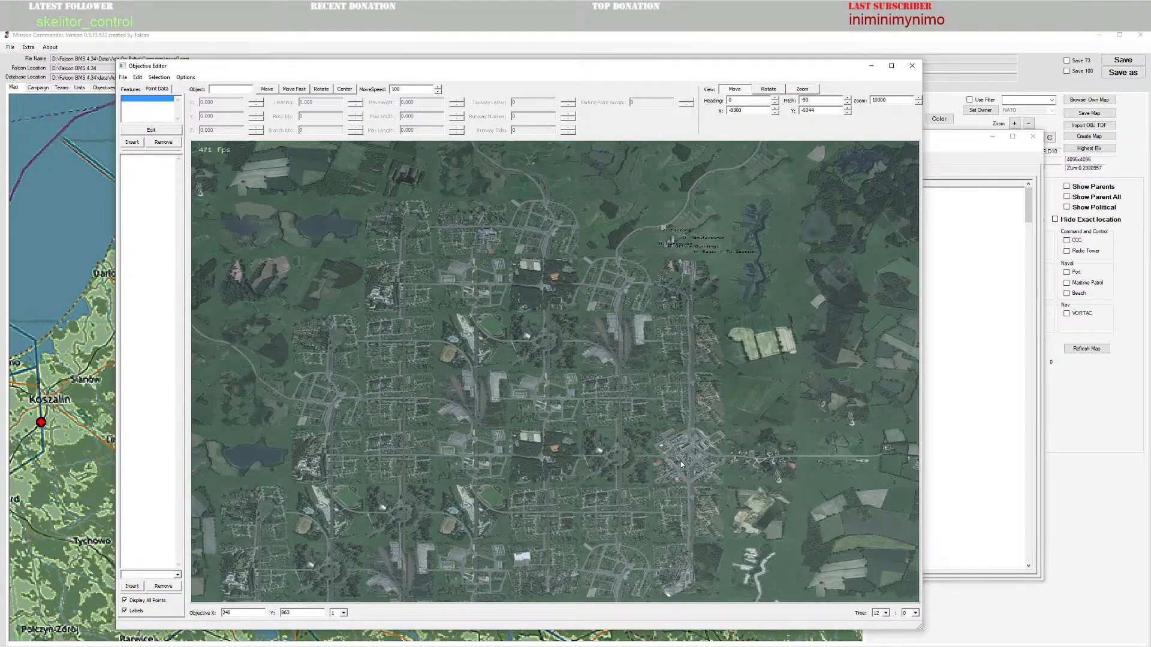
click(911, 65)
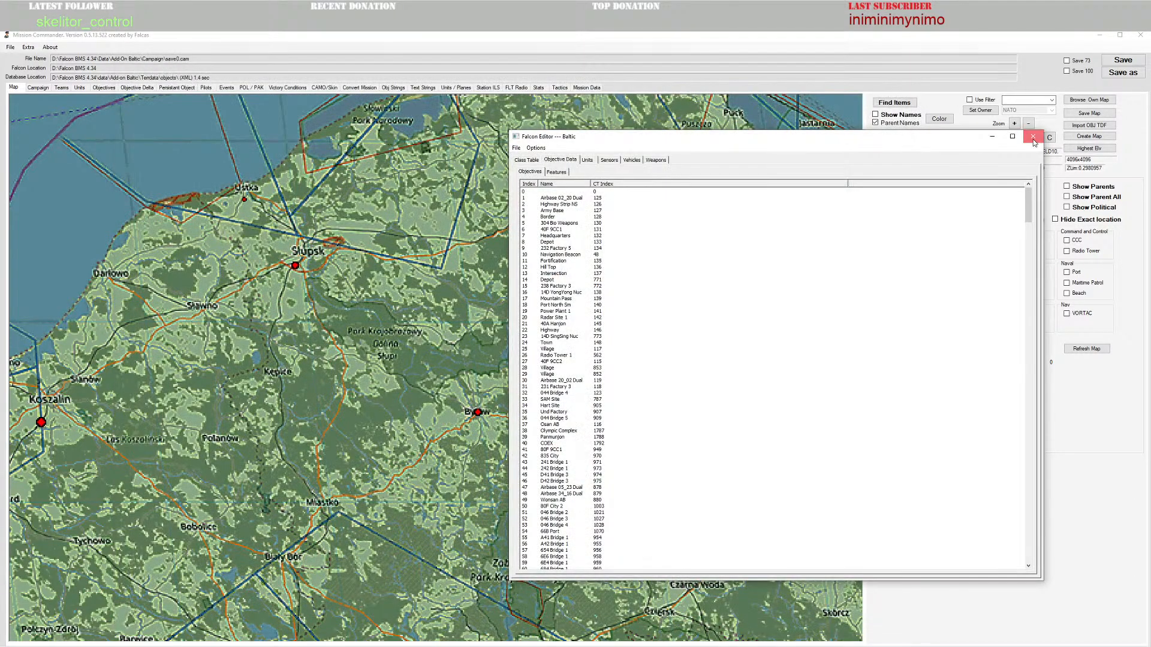
Step: Move the Bytow town objective to X 860, Y 237
click(461, 419)
right_click(477, 417)
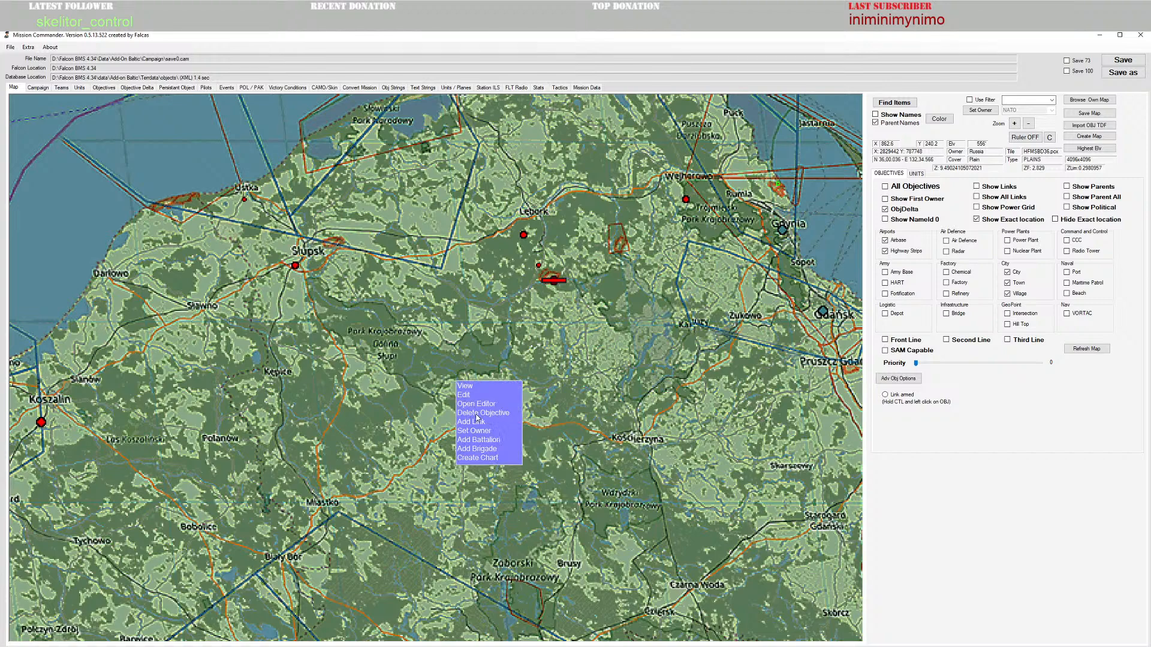
click(471, 395)
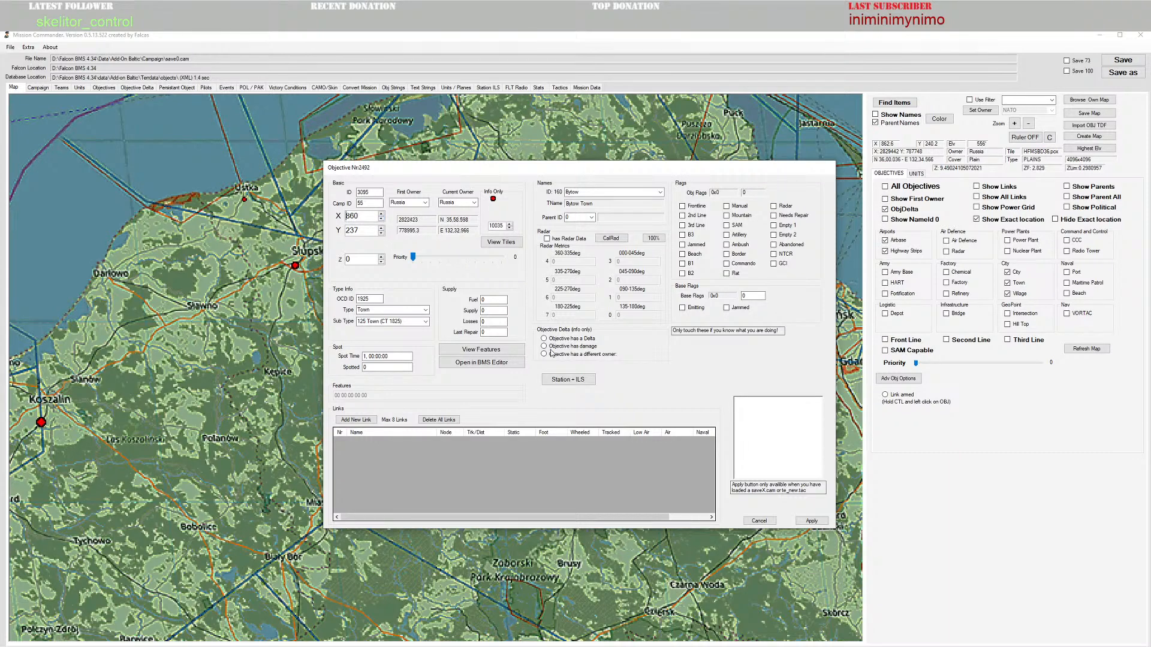
click(811, 521)
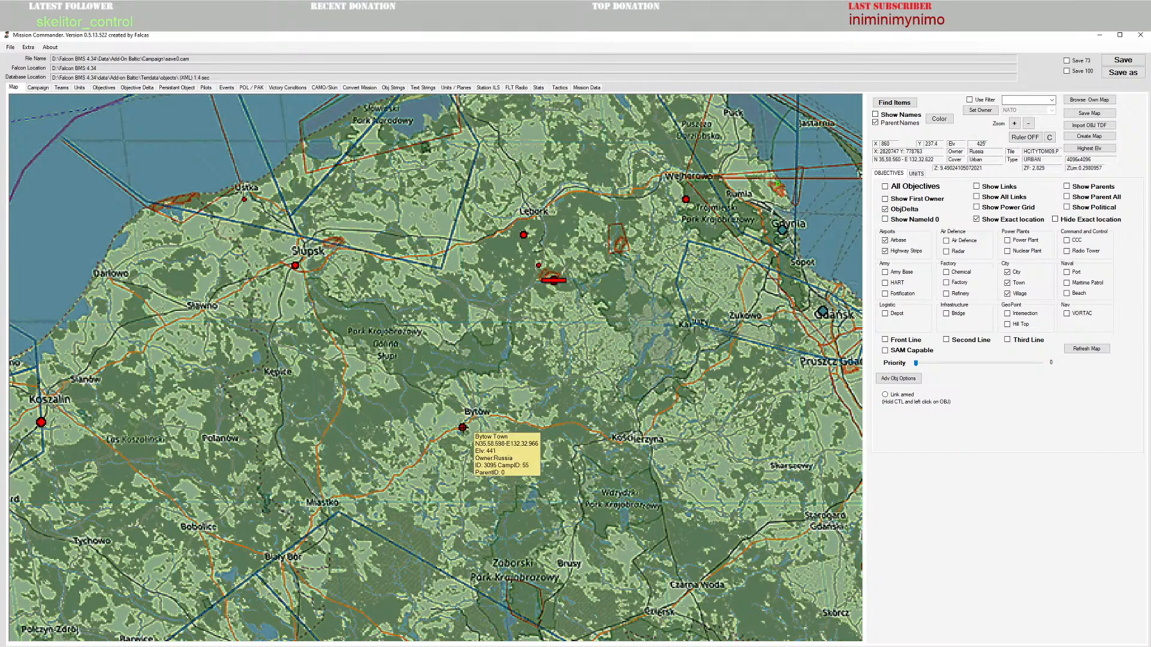
Step: Check the Bytow town's features against the 5X5 terrain tiles and review its objective properties
right_click(463, 428)
click(461, 400)
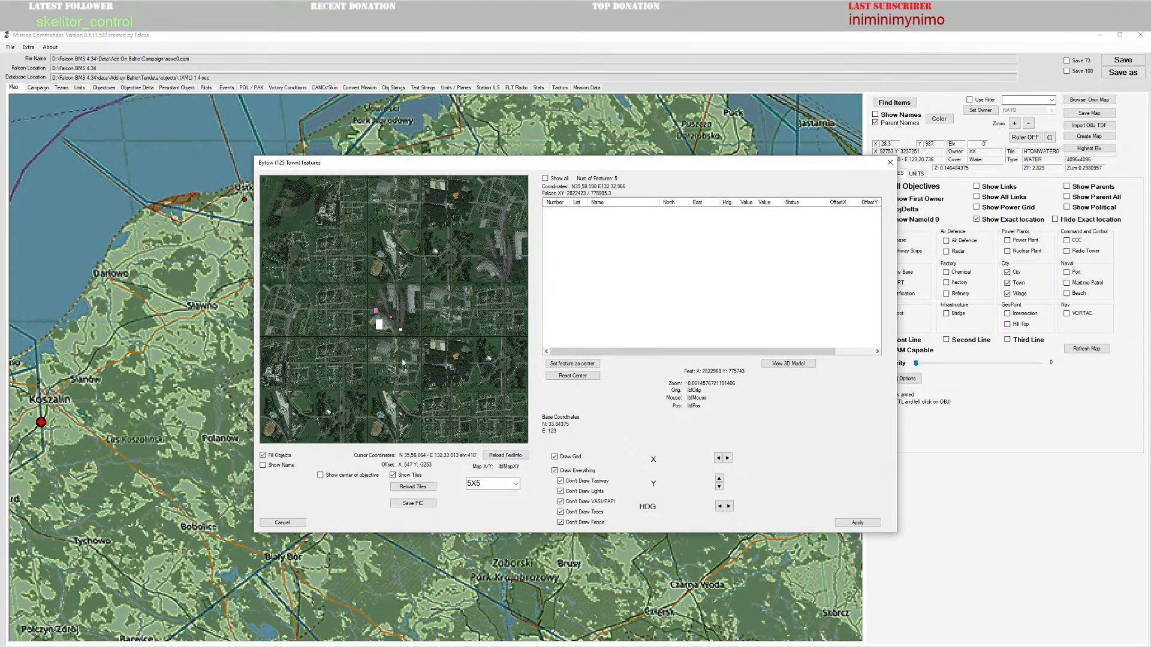
click(857, 523)
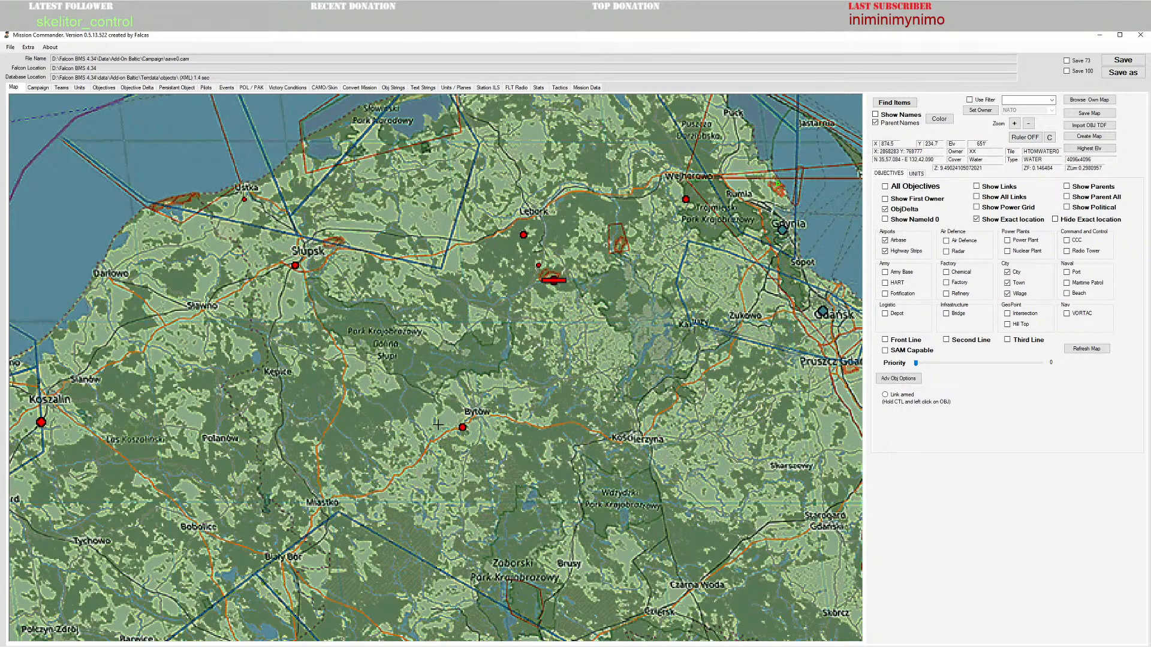
right_click(461, 416)
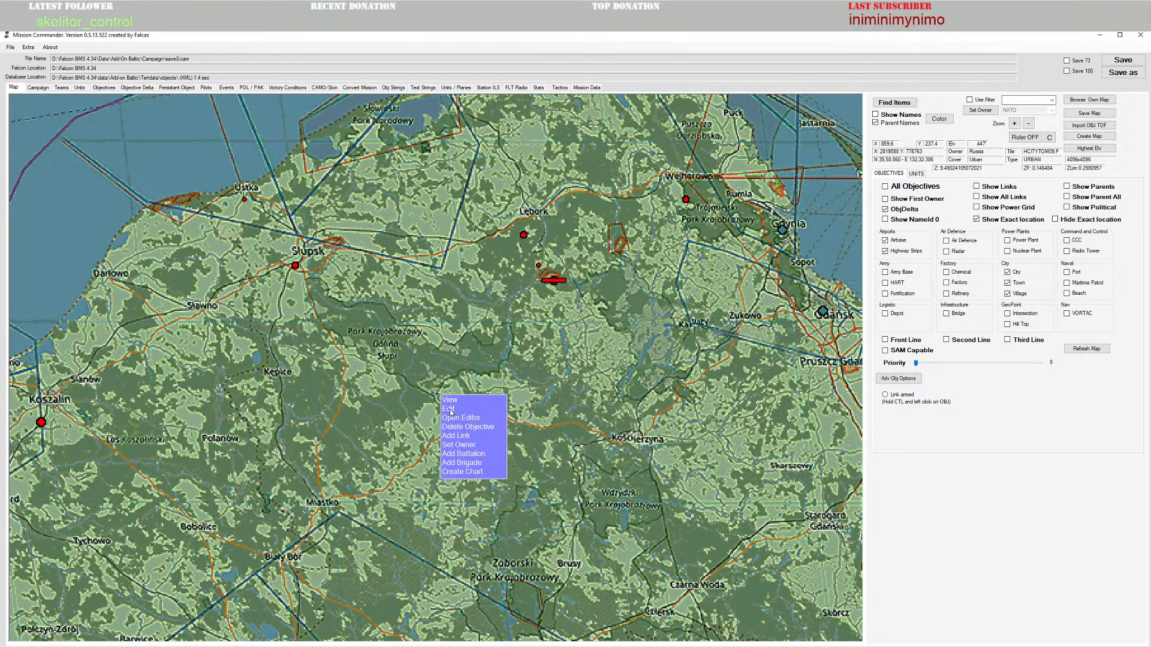
click(451, 410)
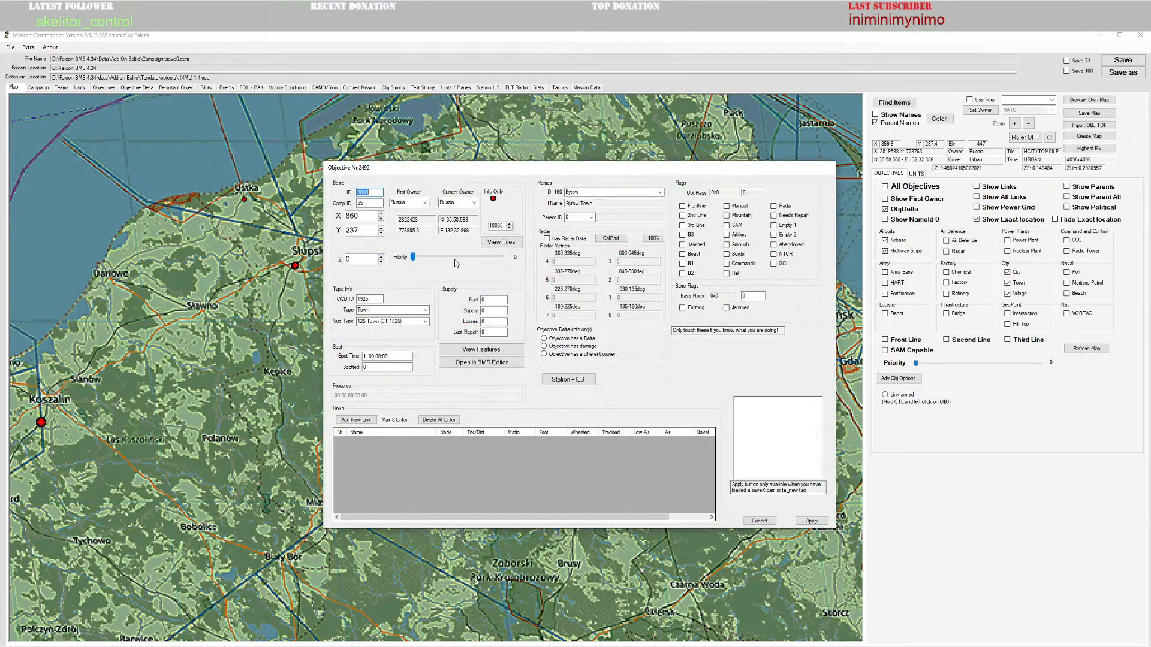
click(817, 519)
Step: Display the Army Base, HART and Fortification objectives on the map
scroll(523, 412, down, 2)
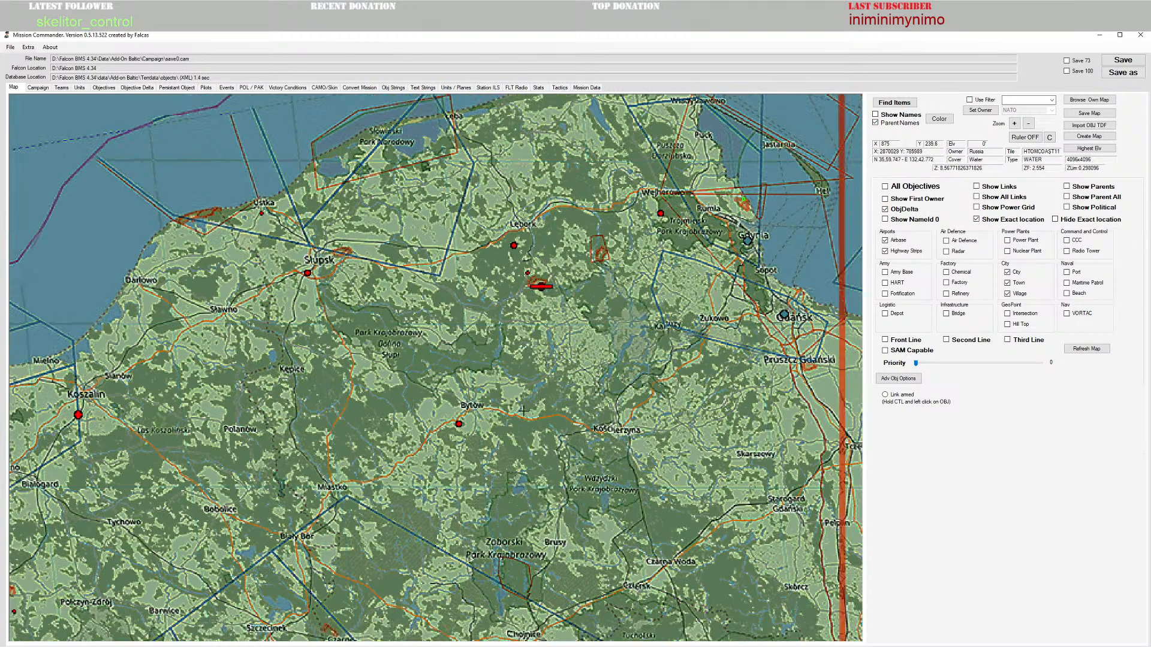
mouse_move(524, 412)
mouse_down()
mouse_move(560, 404)
mouse_move(601, 372)
mouse_move(562, 359)
mouse_move(507, 405)
mouse_up()
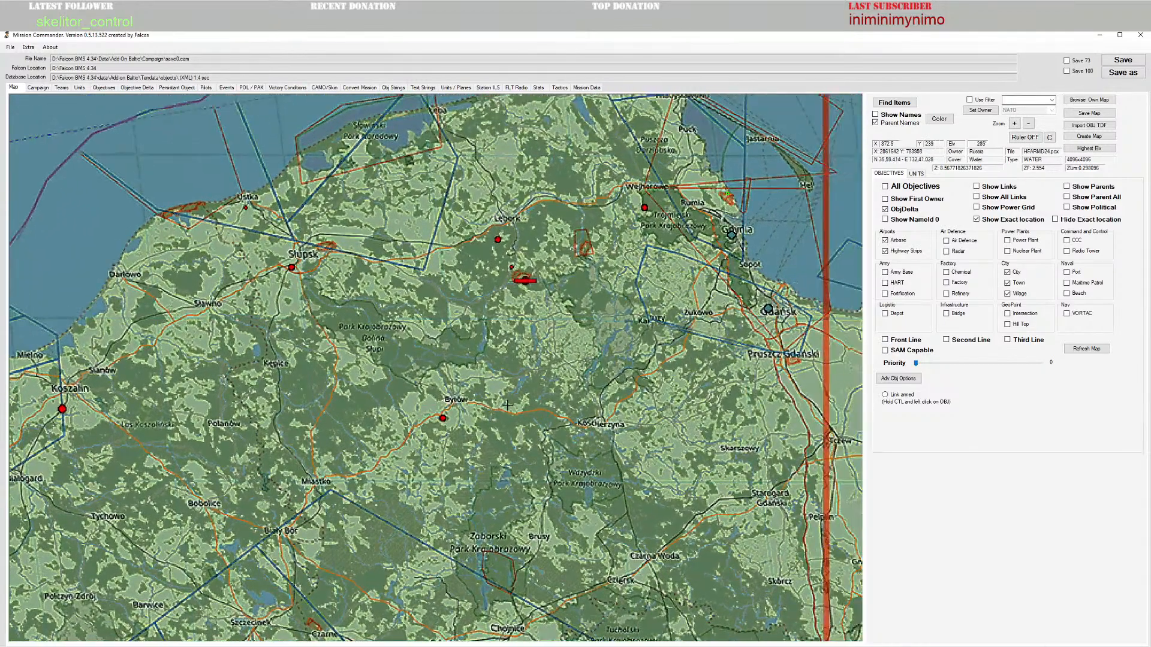
scroll(413, 370, up, 1)
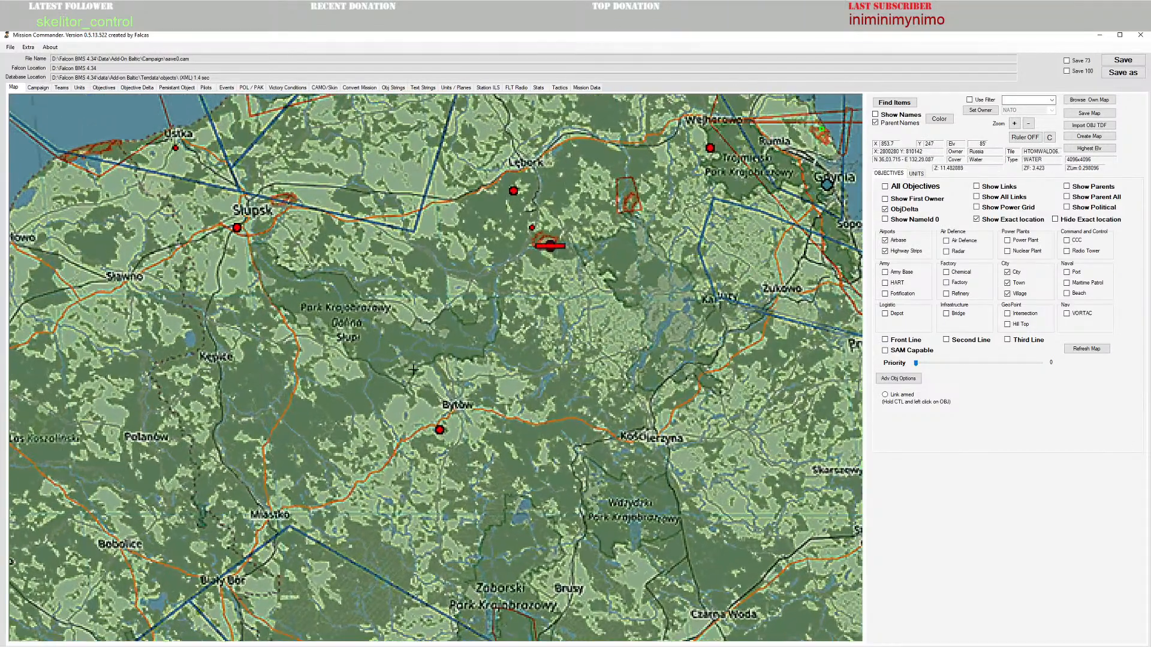
drag(466, 494, 372, 502)
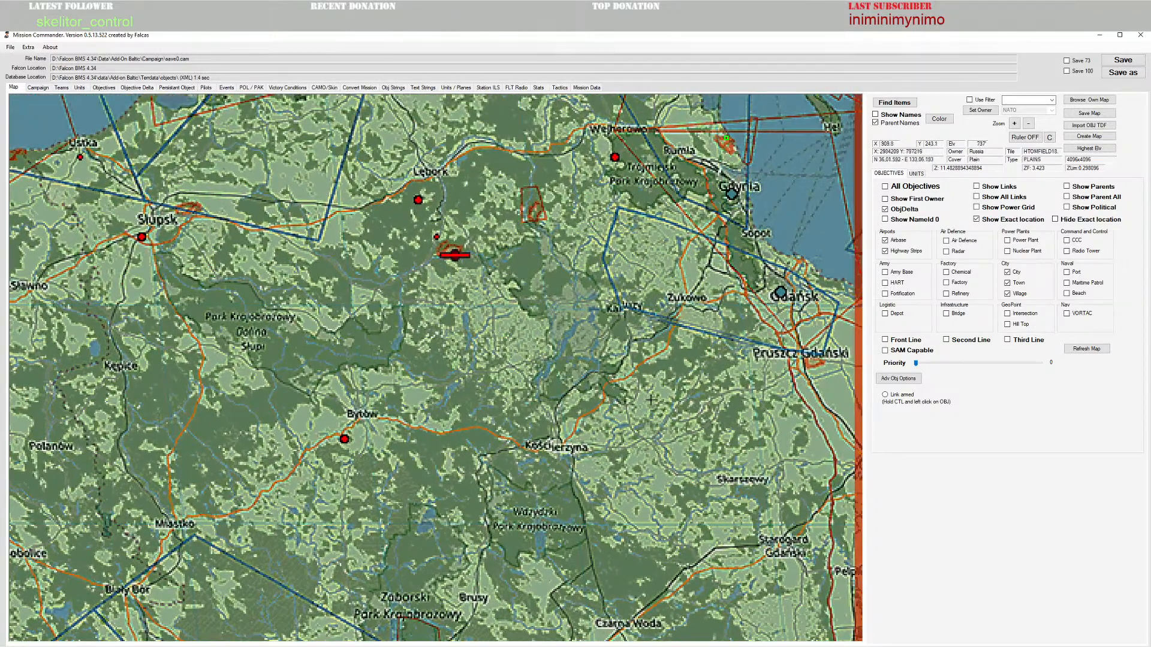
drag(652, 402, 564, 389)
scroll(573, 406, down, 1)
scroll(574, 406, down, 1)
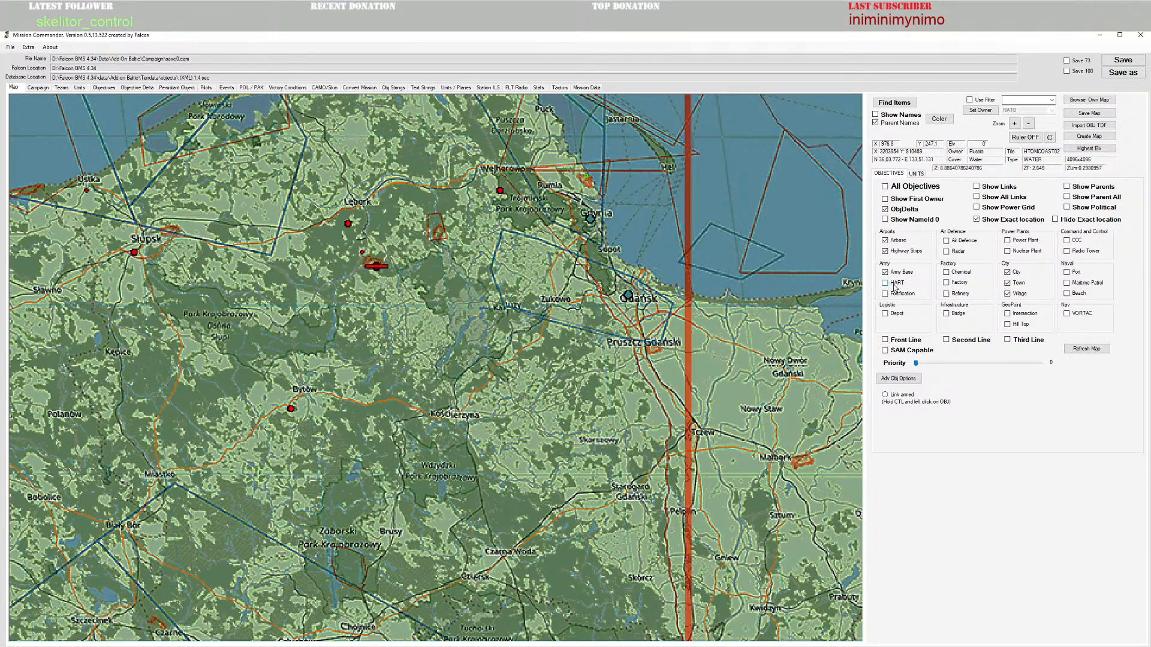
click(894, 297)
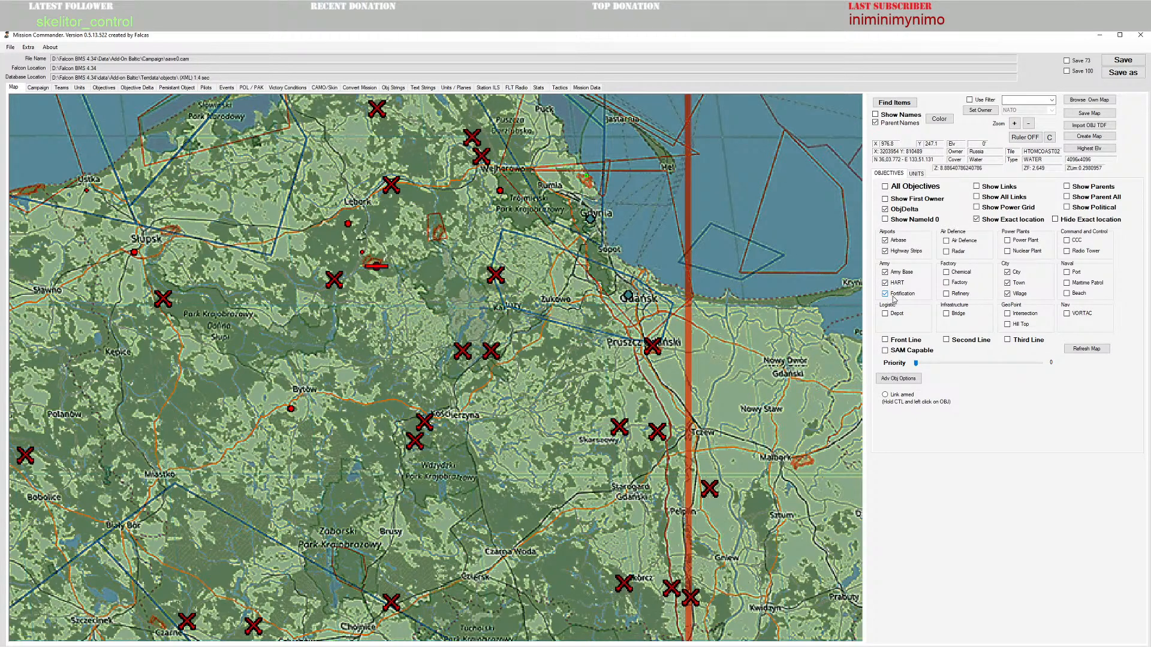
Step: Survey how the fortifications and populated places are distributed across the whole edited terrain
drag(342, 465, 623, 466)
scroll(455, 403, down, 2)
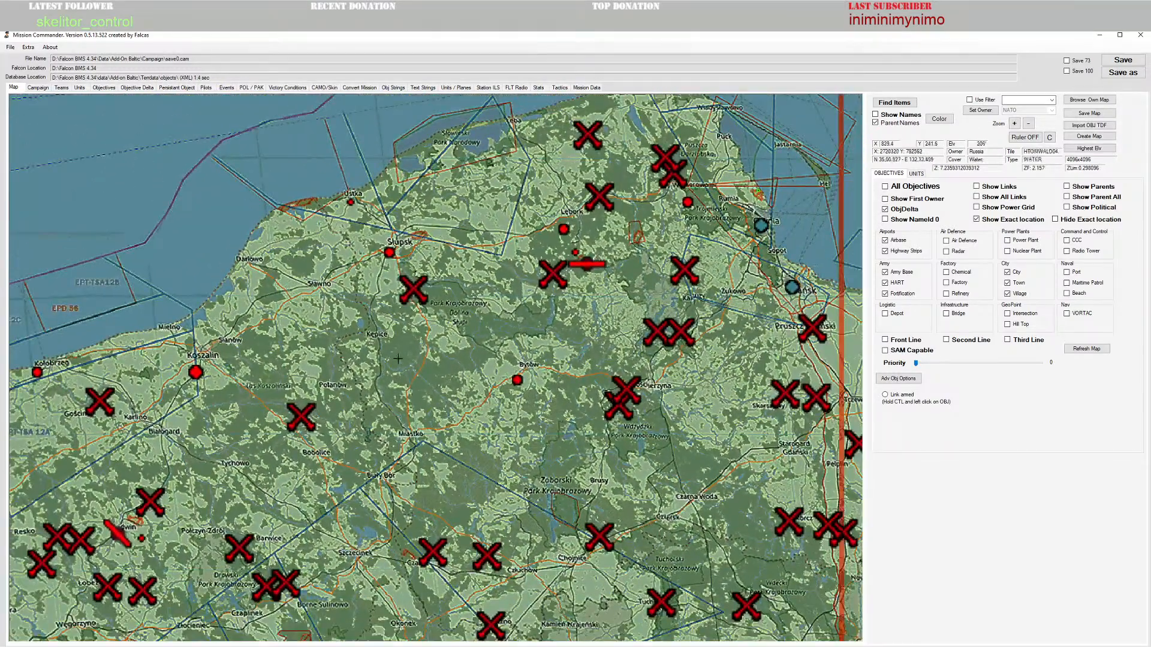
drag(398, 358, 457, 389)
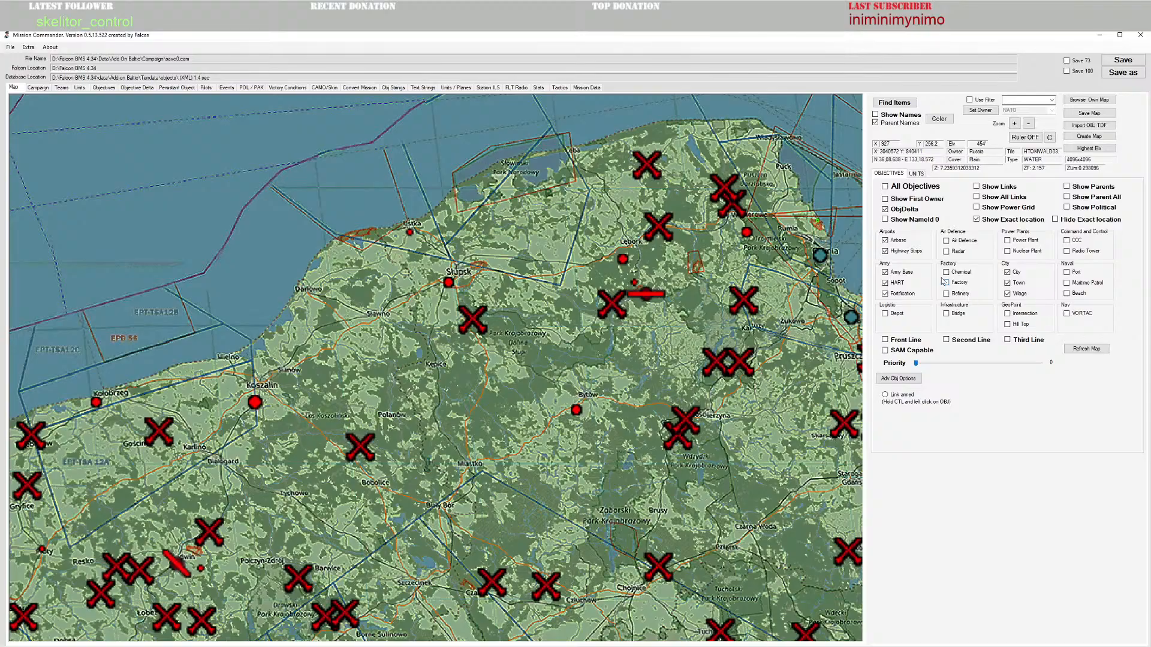
drag(482, 391, 393, 256)
scroll(392, 256, down, 4)
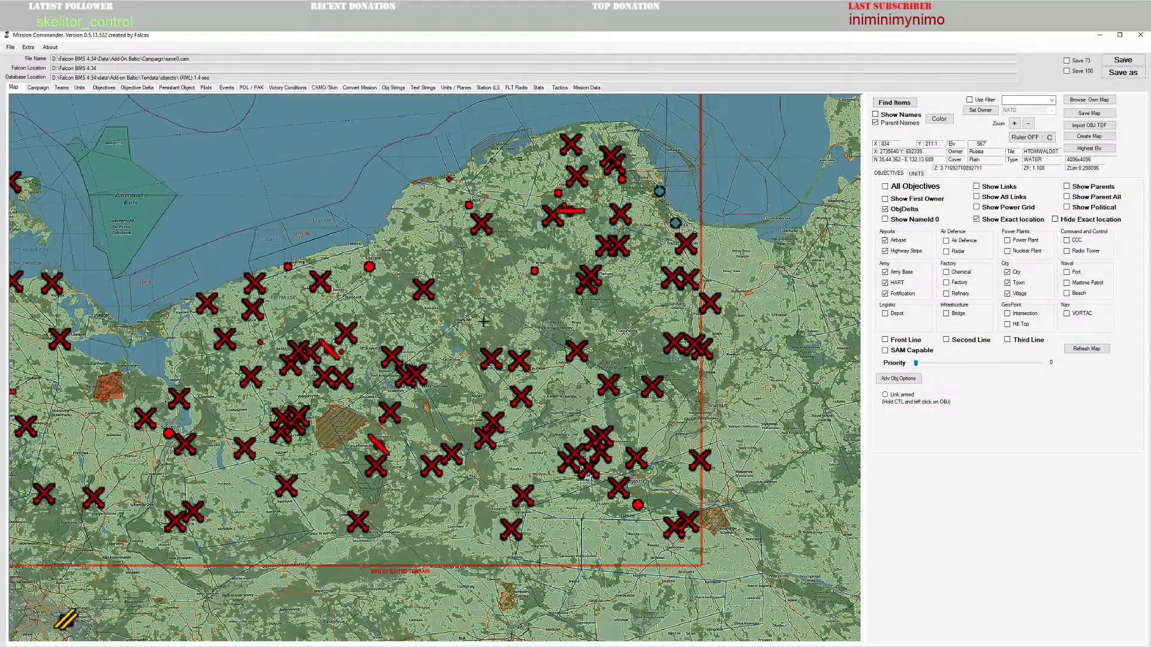
drag(483, 322, 510, 372)
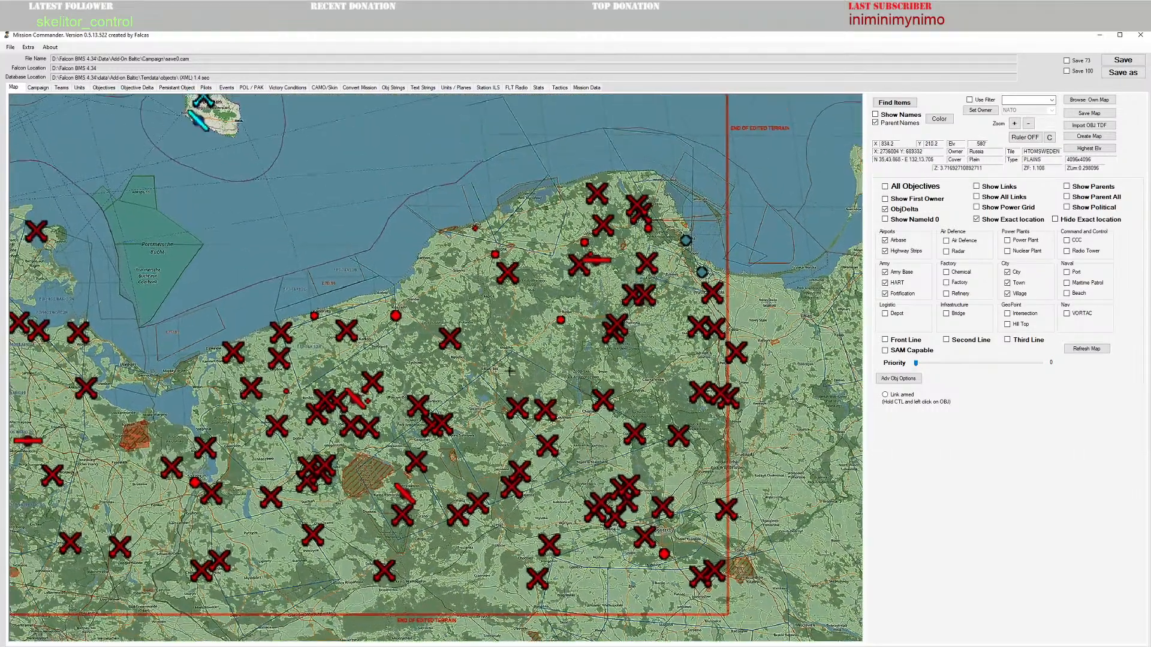
mouse_move(395, 316)
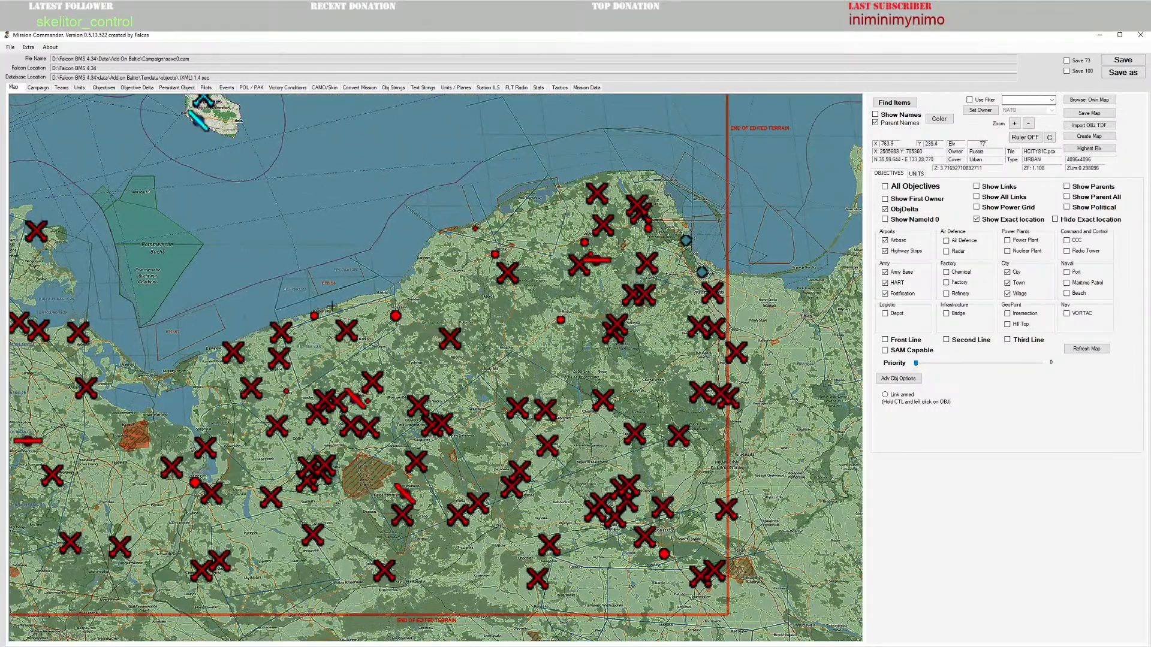
mouse_move(329, 478)
Step: Hide the city, town, village, army base, HART and fortification objectives, keeping only airbases and highway strips displayed
click(1007, 282)
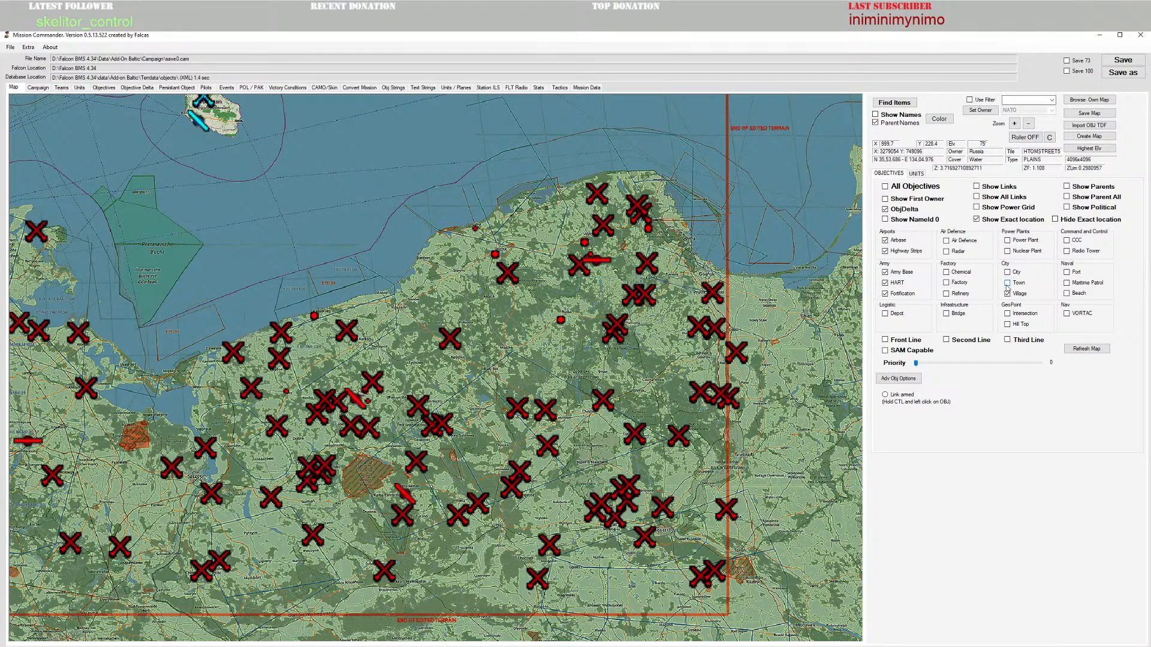
click(1007, 293)
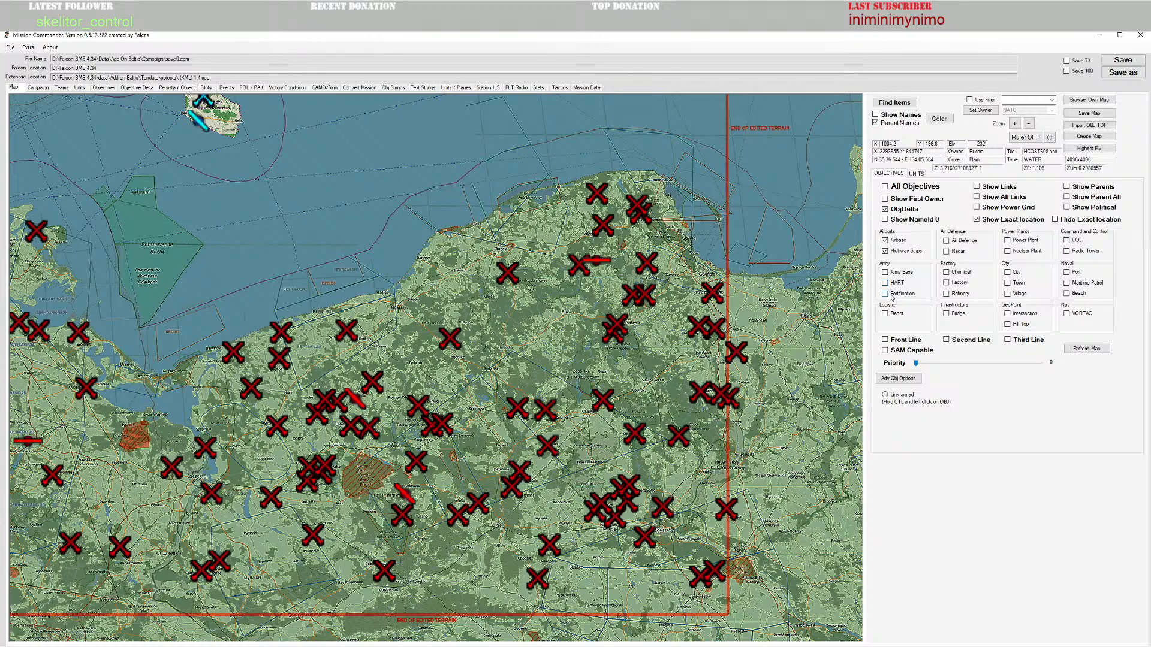
scroll(517, 440, up, 5)
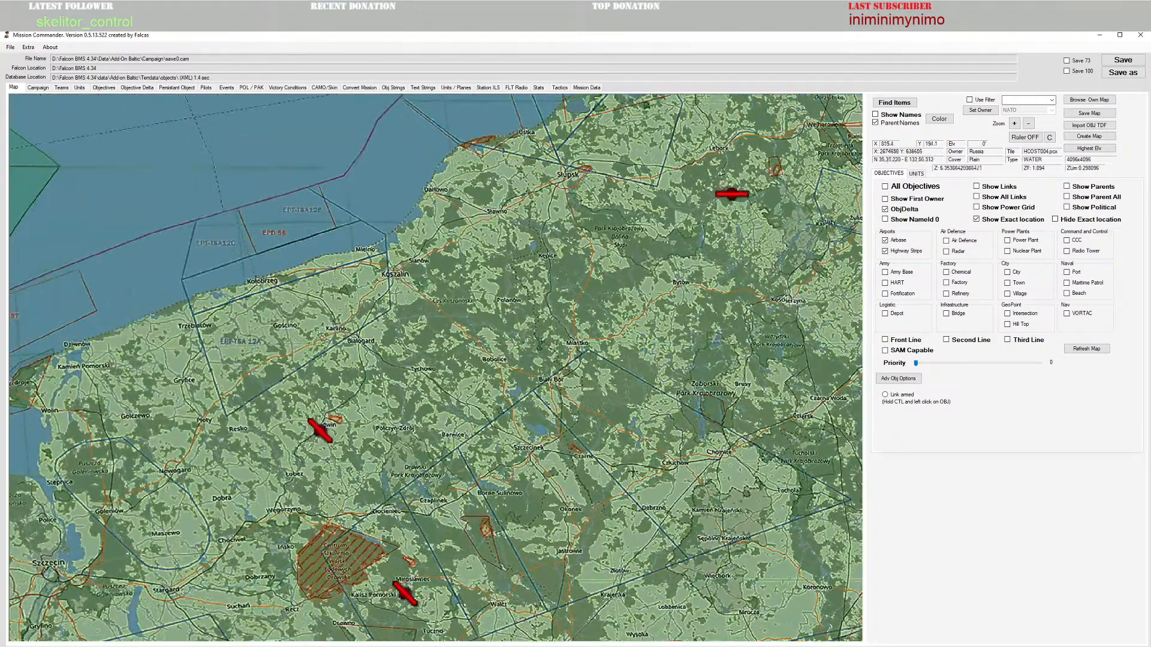
drag(632, 471, 518, 425)
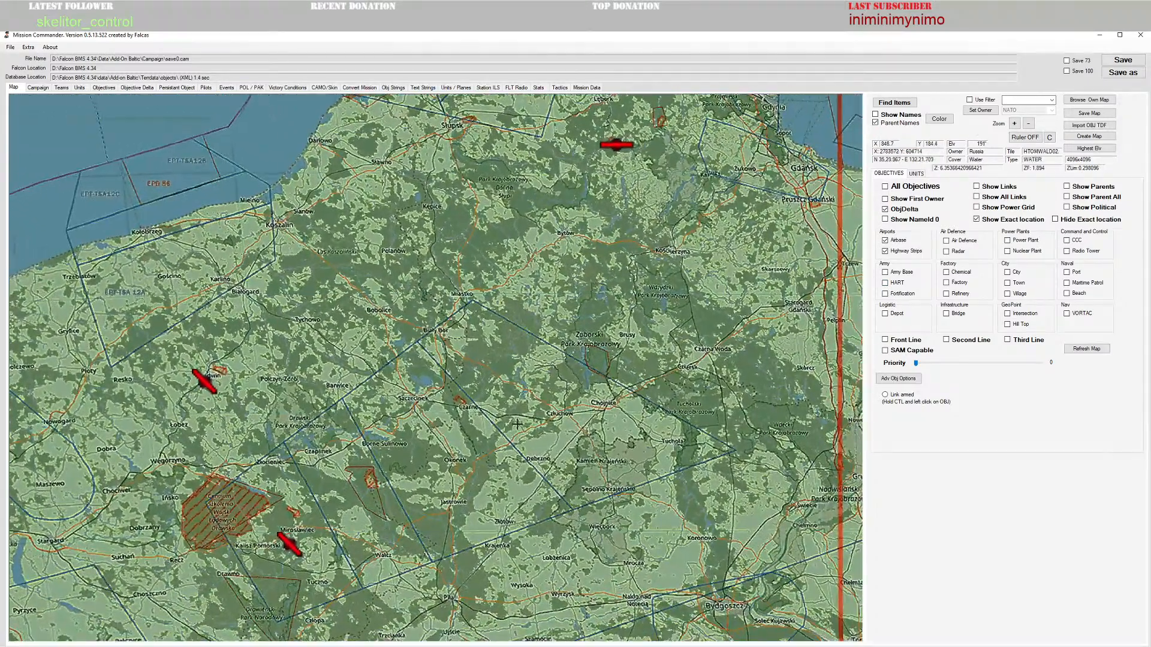
Step: Display the City, Town and Village objectives on the map alongside the airbases and highway strips
click(1008, 271)
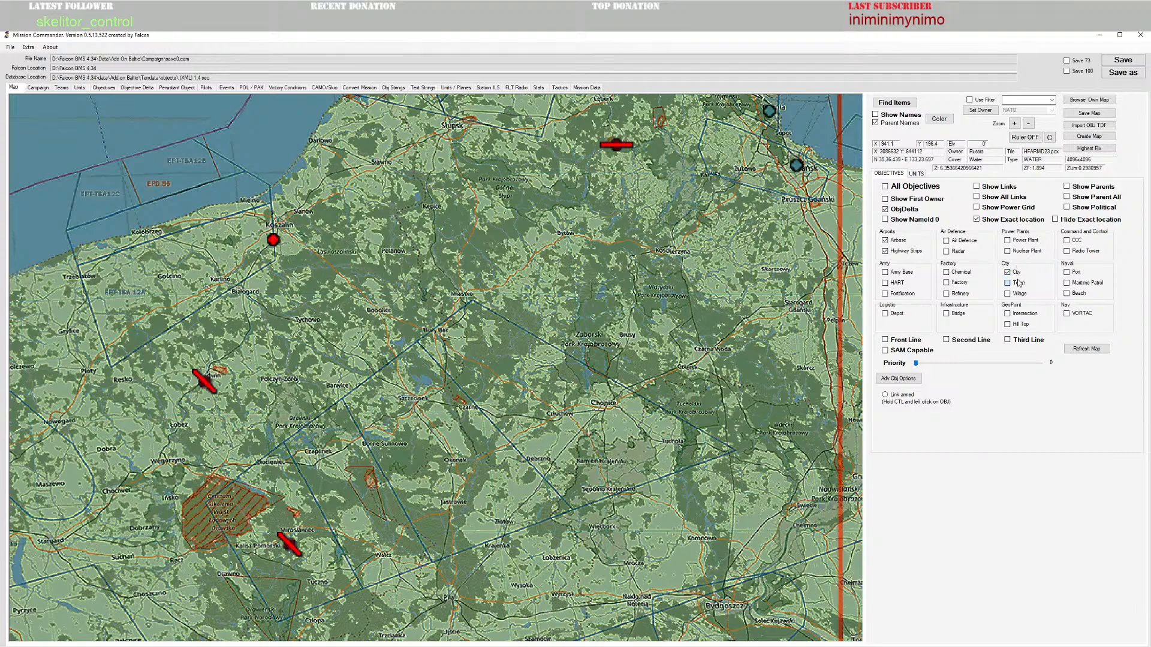
click(1008, 282)
click(1008, 293)
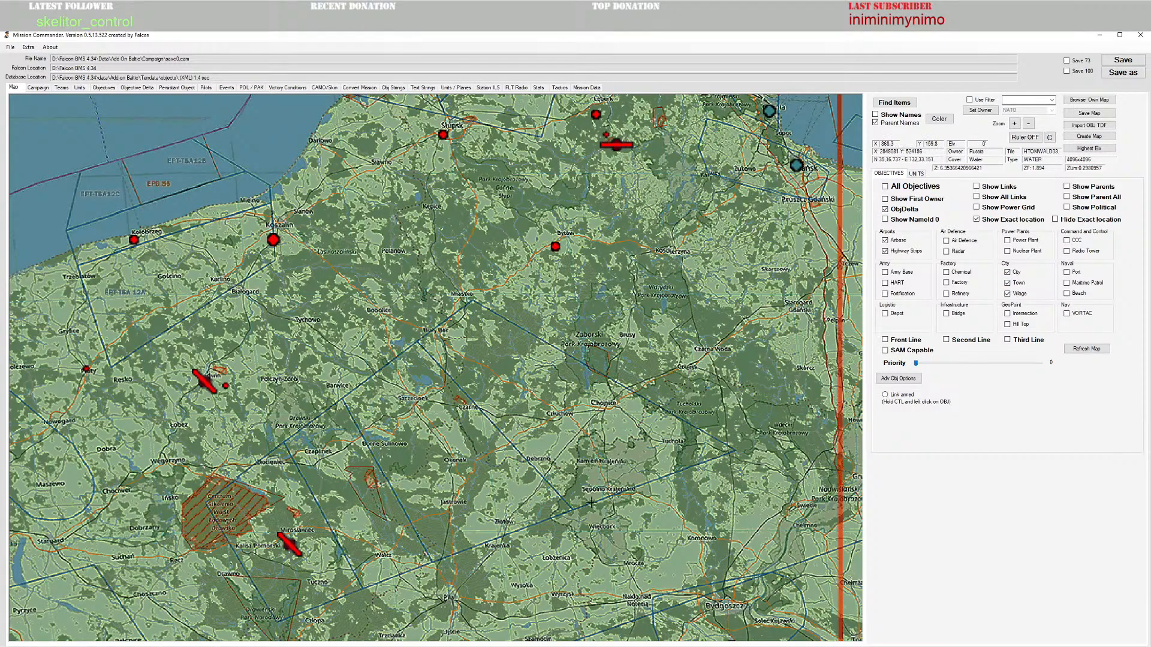
Step: Examine how the cities, towns and villages are spread across northern Poland within the edited terrain
scroll(602, 484, down, 2)
scroll(576, 463, down, 1)
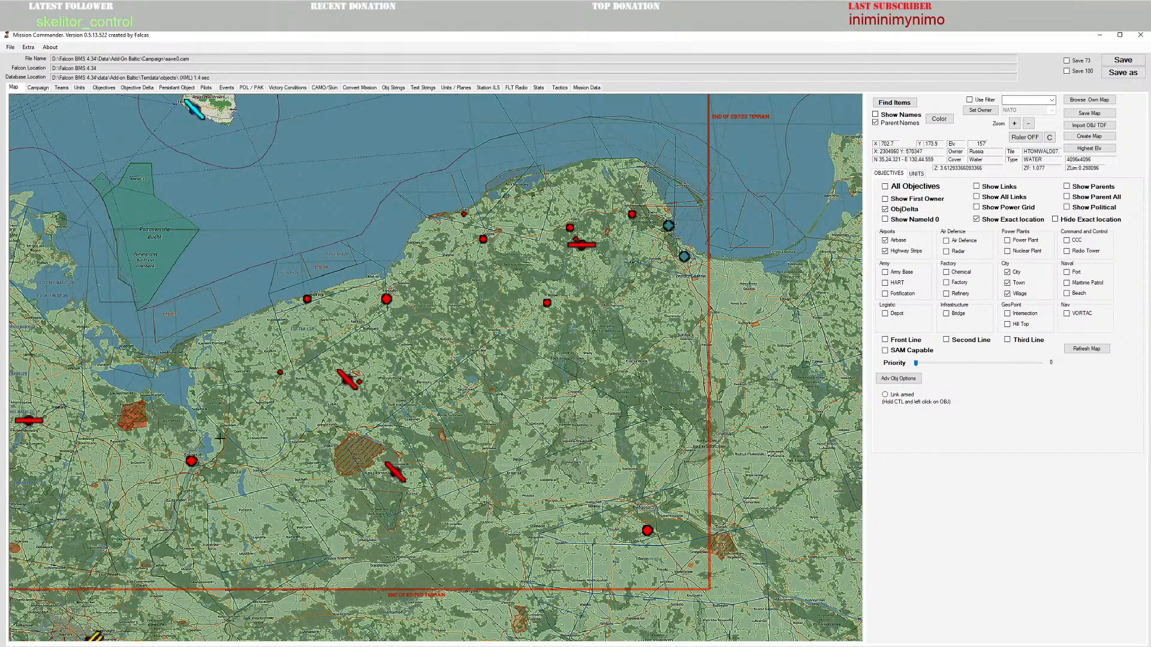
mouse_move(192, 462)
drag(515, 426, 551, 451)
mouse_move(422, 325)
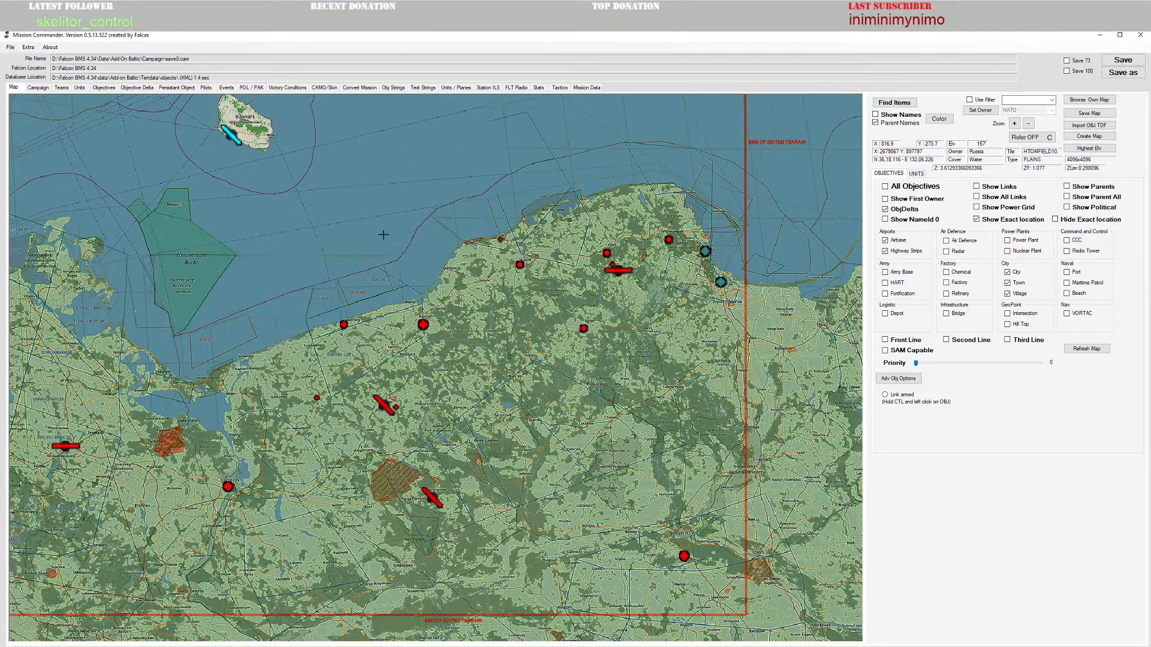
drag(626, 498, 687, 479)
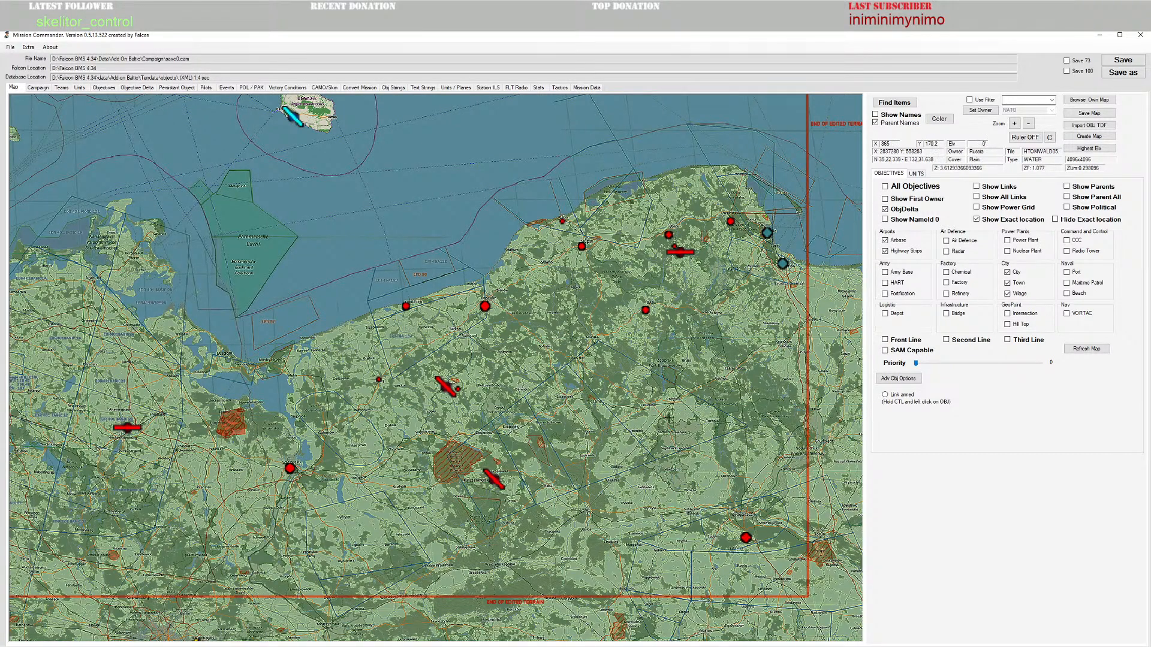
drag(566, 475, 585, 468)
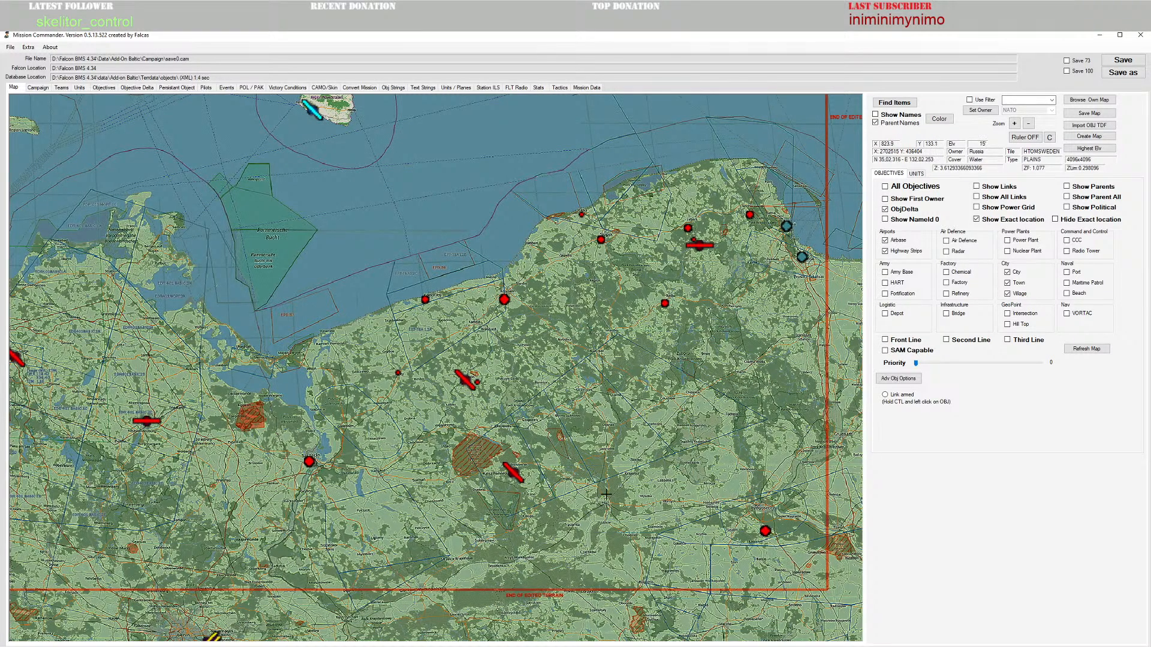
drag(596, 498, 615, 474)
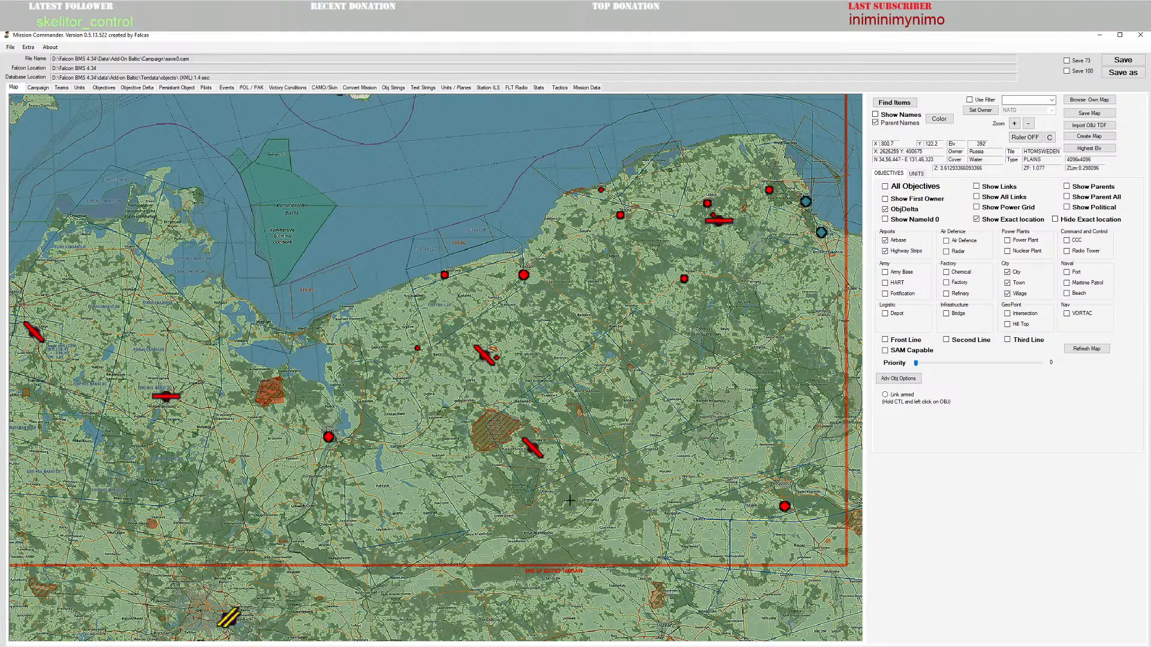
scroll(570, 501, up, 3)
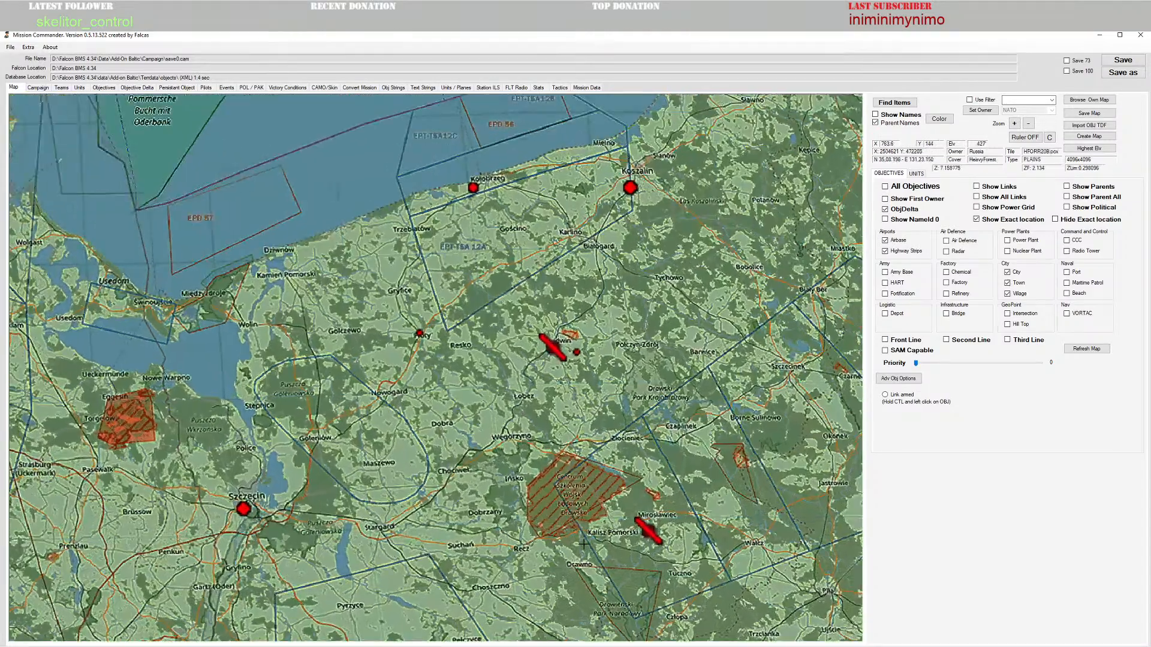
scroll(583, 544, up, 1)
drag(614, 563, 536, 435)
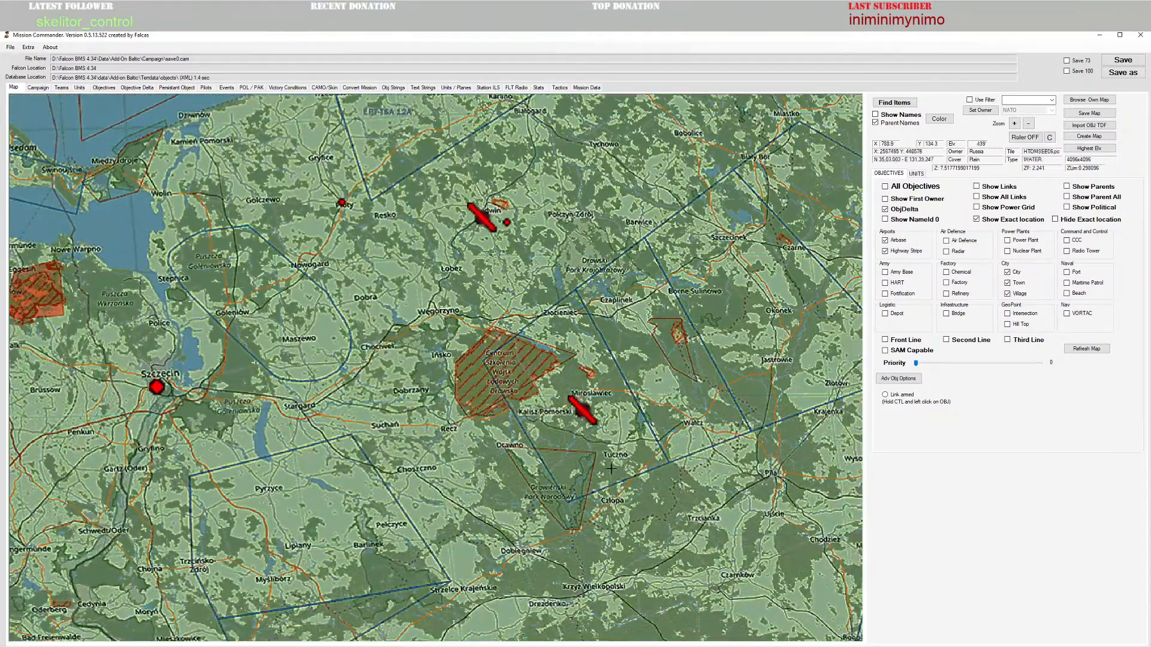
scroll(625, 460, up, 3)
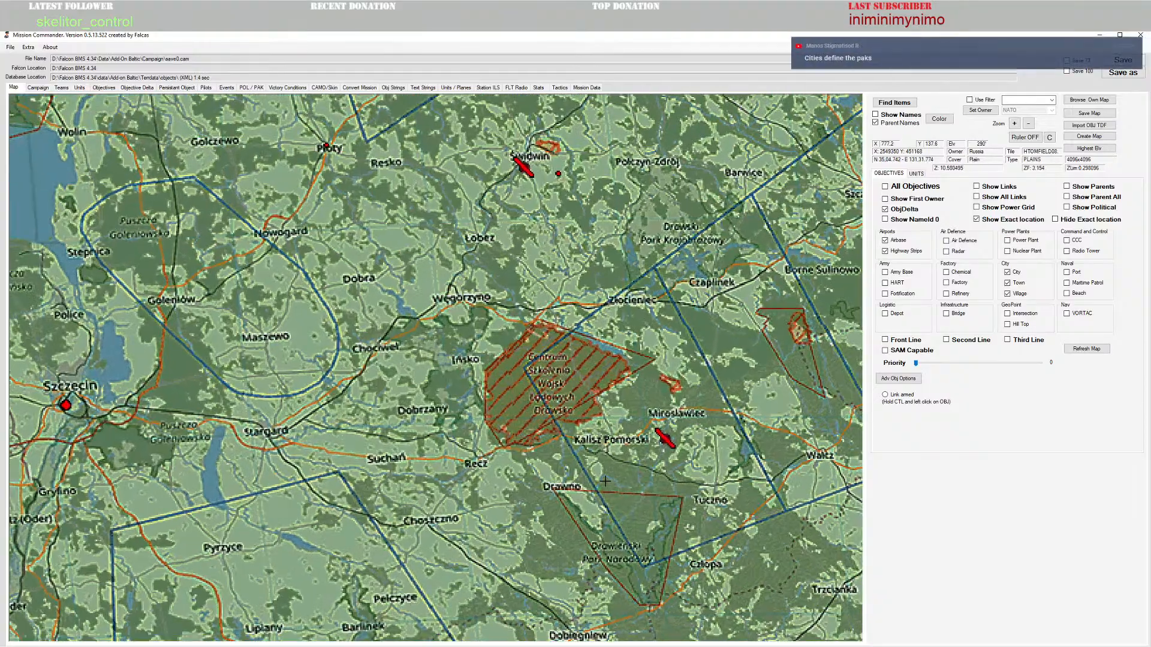
scroll(615, 477, down, 3)
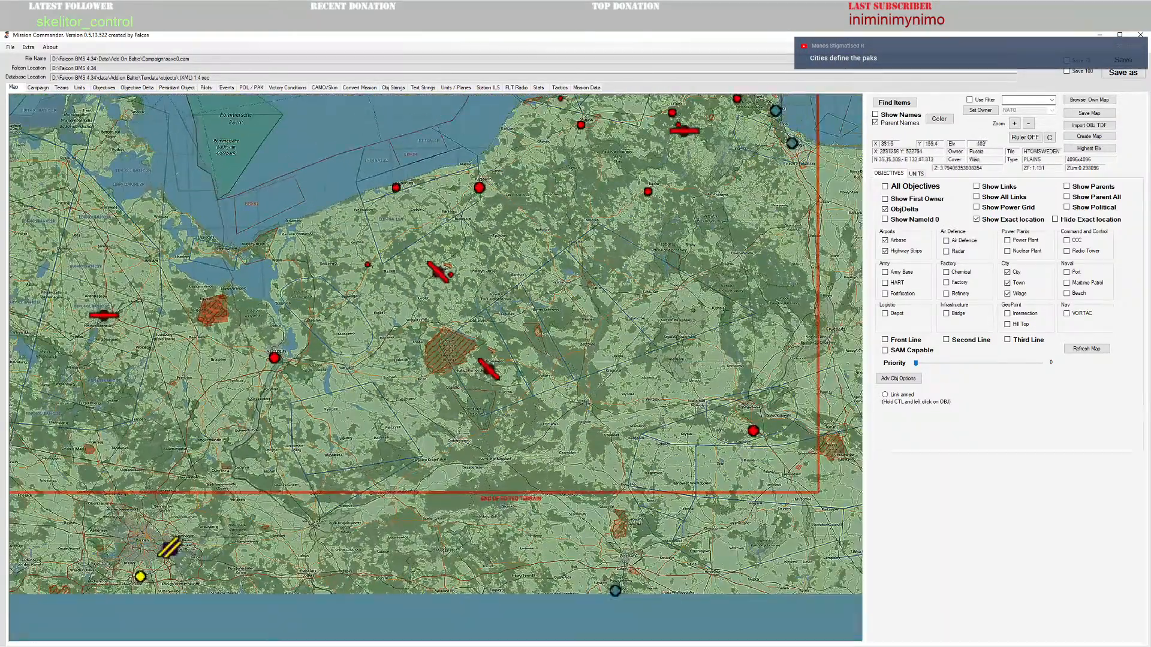
drag(684, 270, 658, 442)
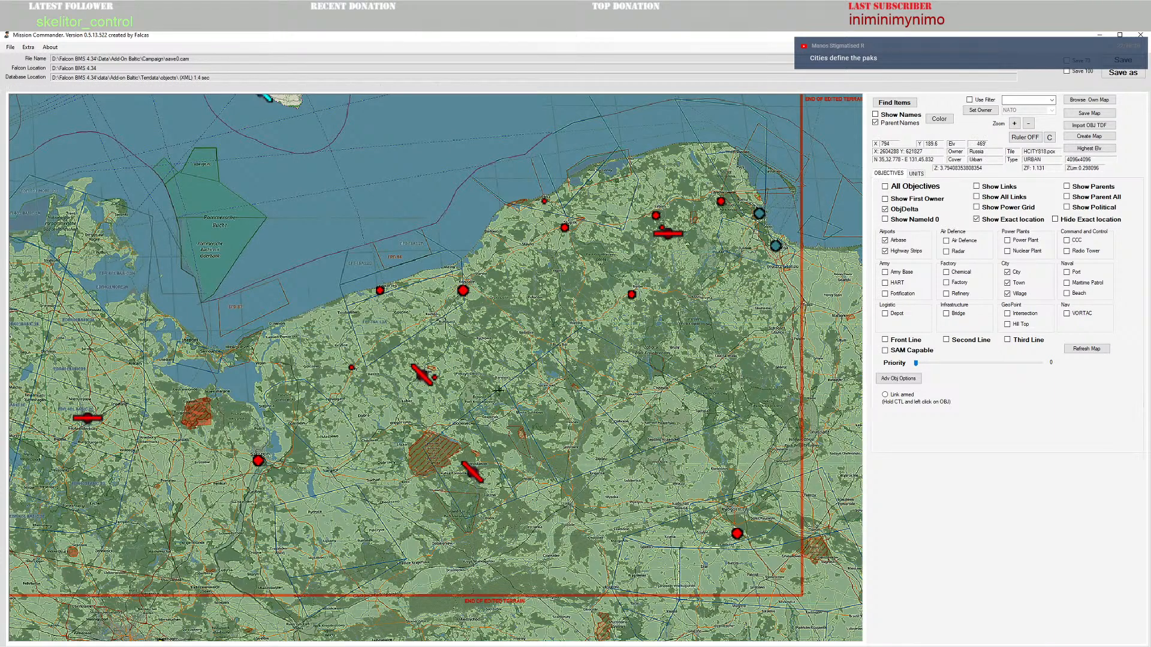
drag(533, 445, 576, 446)
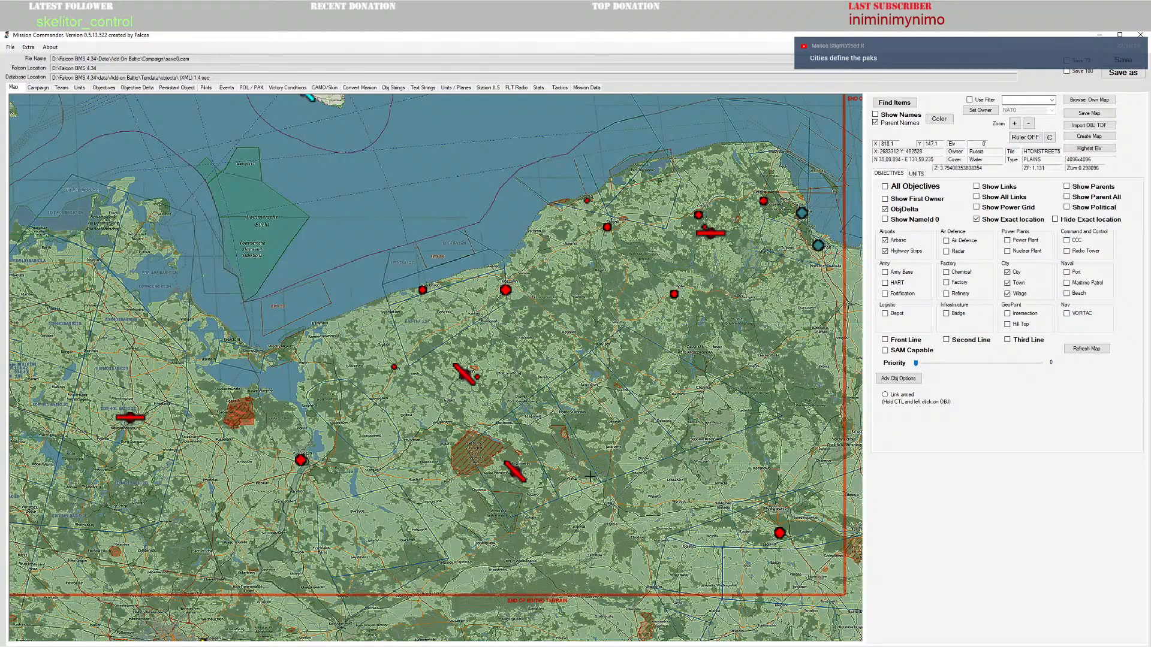
drag(597, 488, 645, 431)
Step: Examine the distribution of populated places across northern Germany and Denmark inside the edited terrain
scroll(292, 461, down, 3)
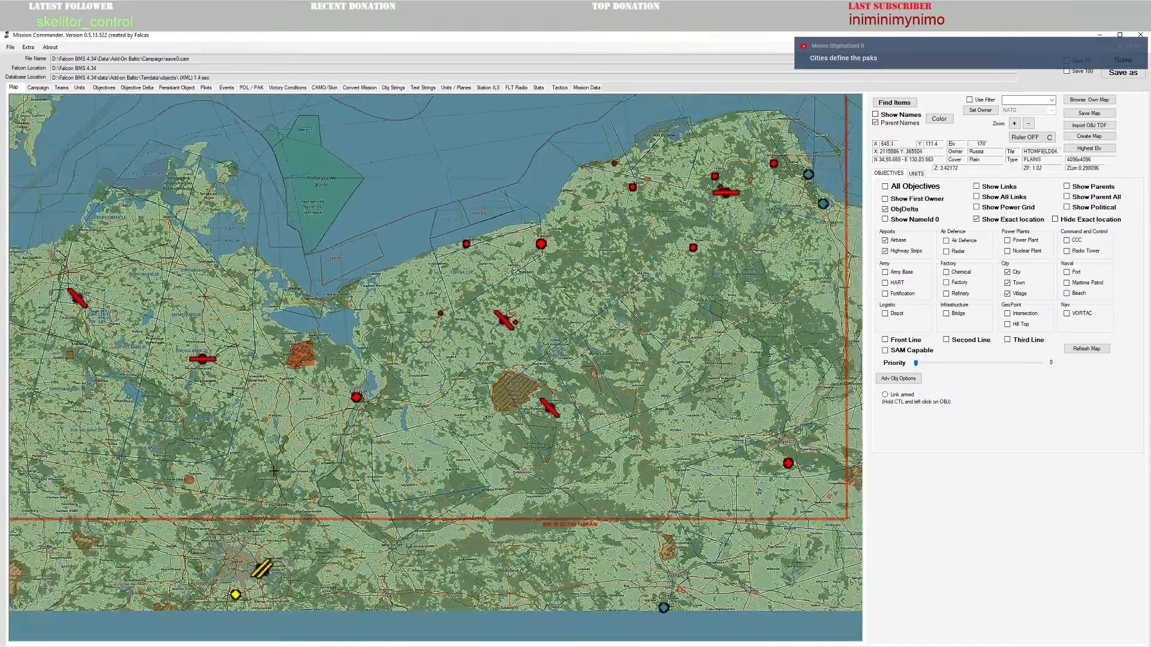
drag(272, 471, 358, 445)
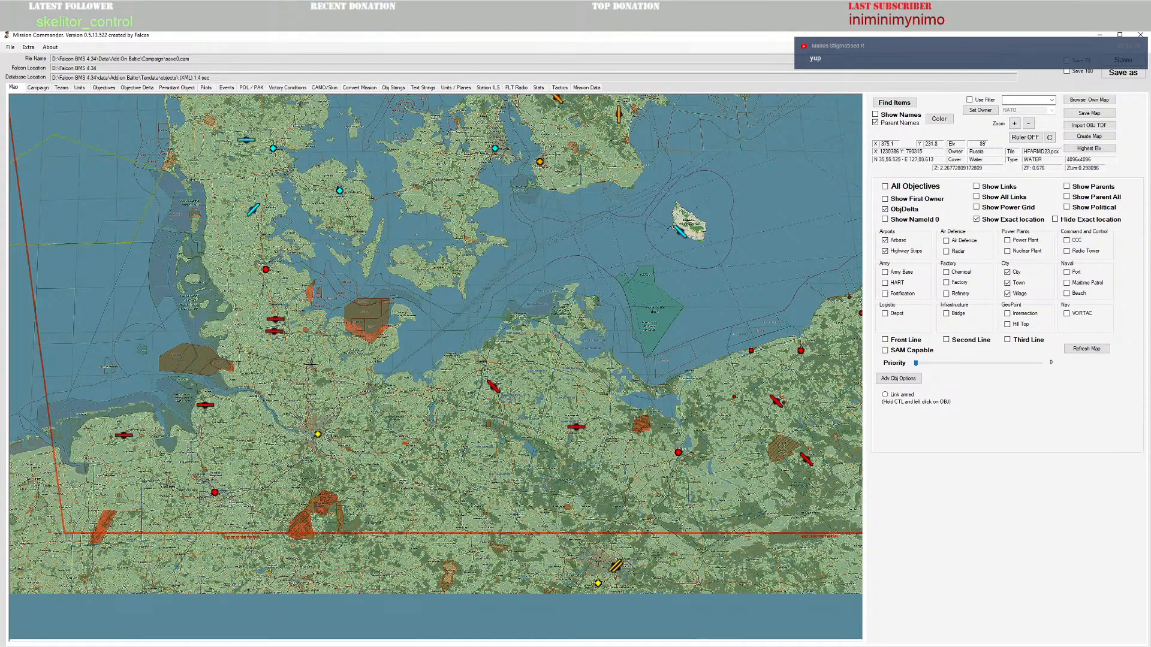
drag(320, 362, 334, 340)
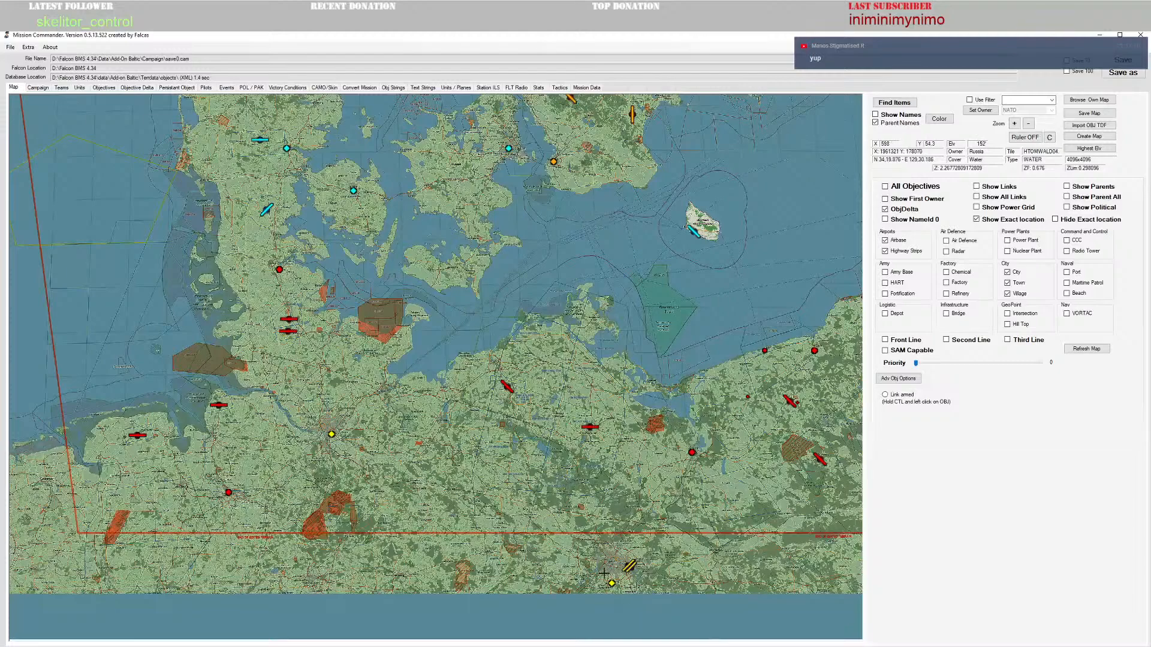
scroll(261, 527, up, 4)
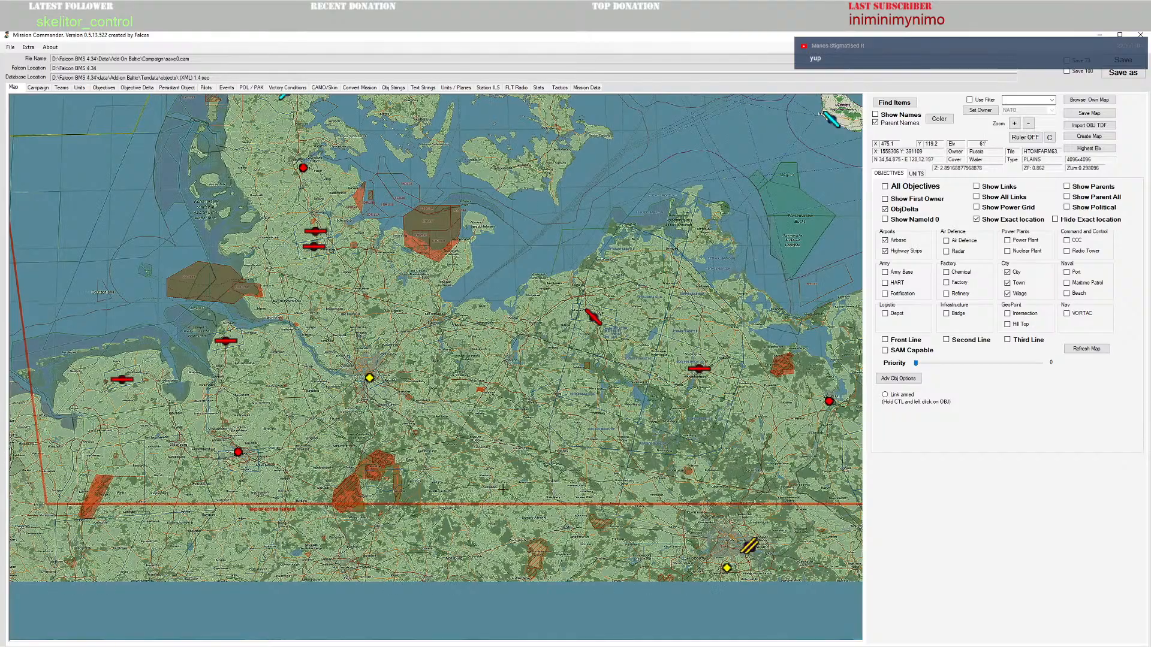
drag(518, 458, 602, 596)
scroll(519, 467, down, 2)
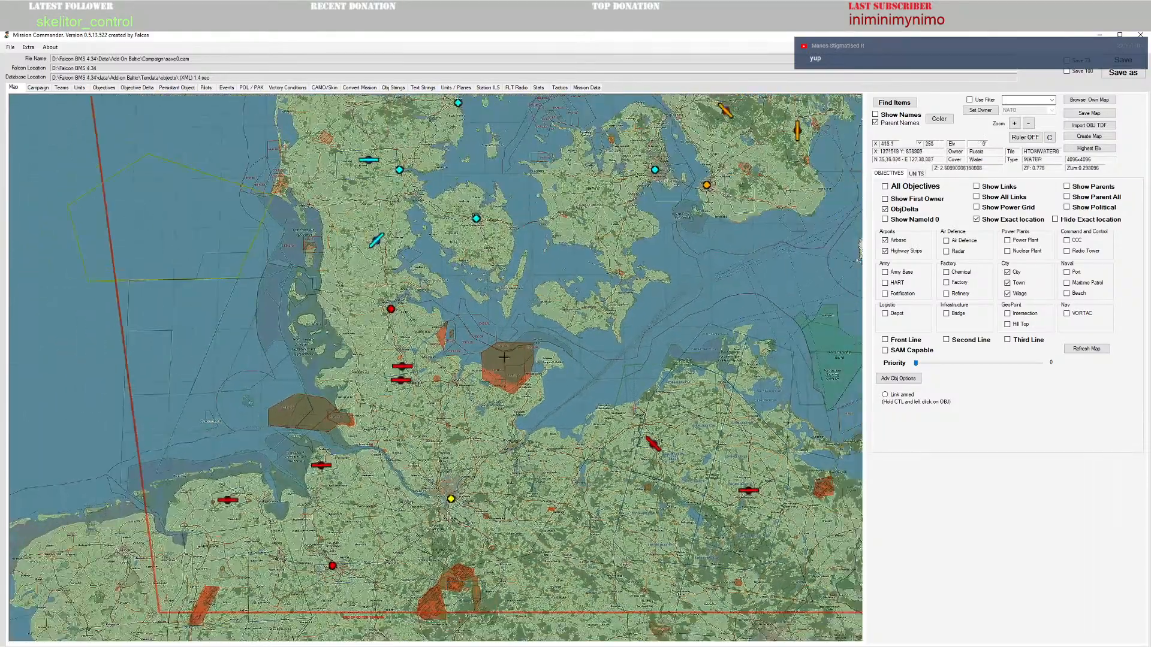
drag(504, 358, 495, 537)
drag(503, 329, 397, 228)
drag(650, 498, 294, 343)
Step: Review the objective properties of Szczecin city, including its priority, without changing them
scroll(533, 505, up, 3)
scroll(533, 505, up, 2)
drag(736, 442, 556, 446)
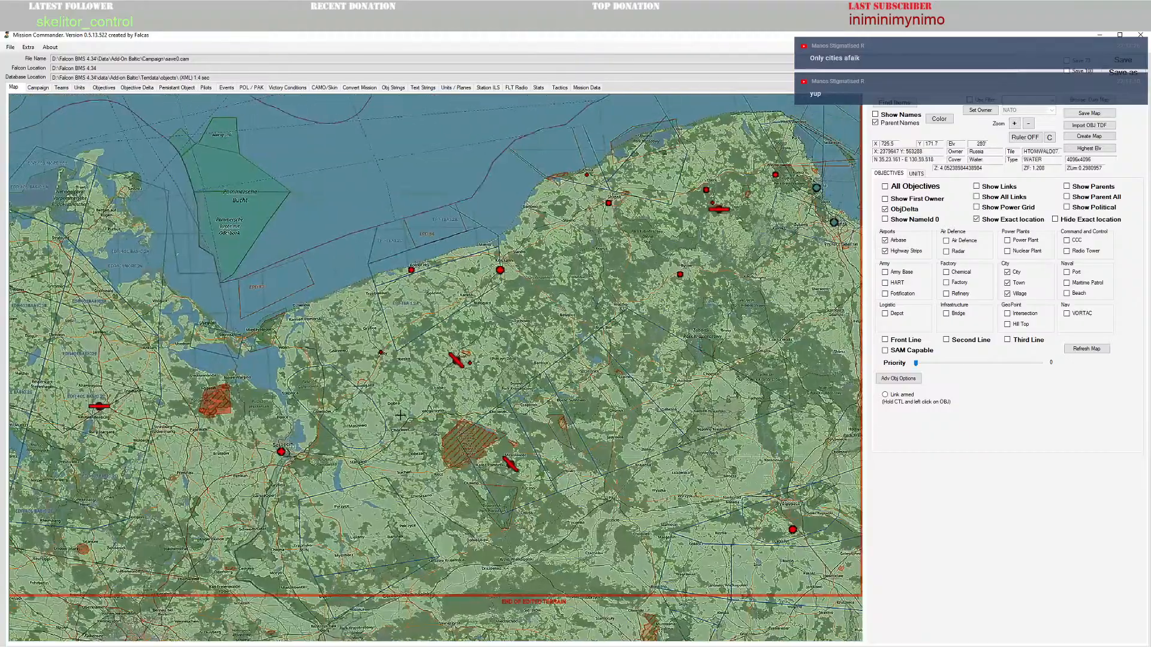
drag(665, 506, 603, 412)
scroll(569, 477, up, 3)
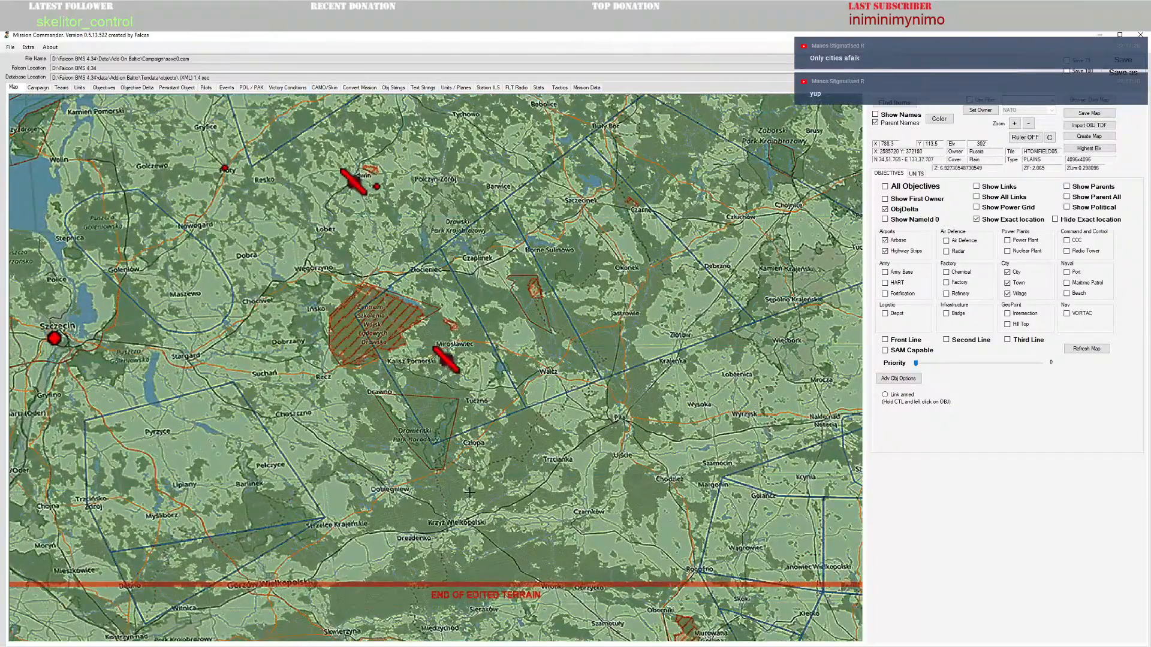
drag(469, 492, 642, 541)
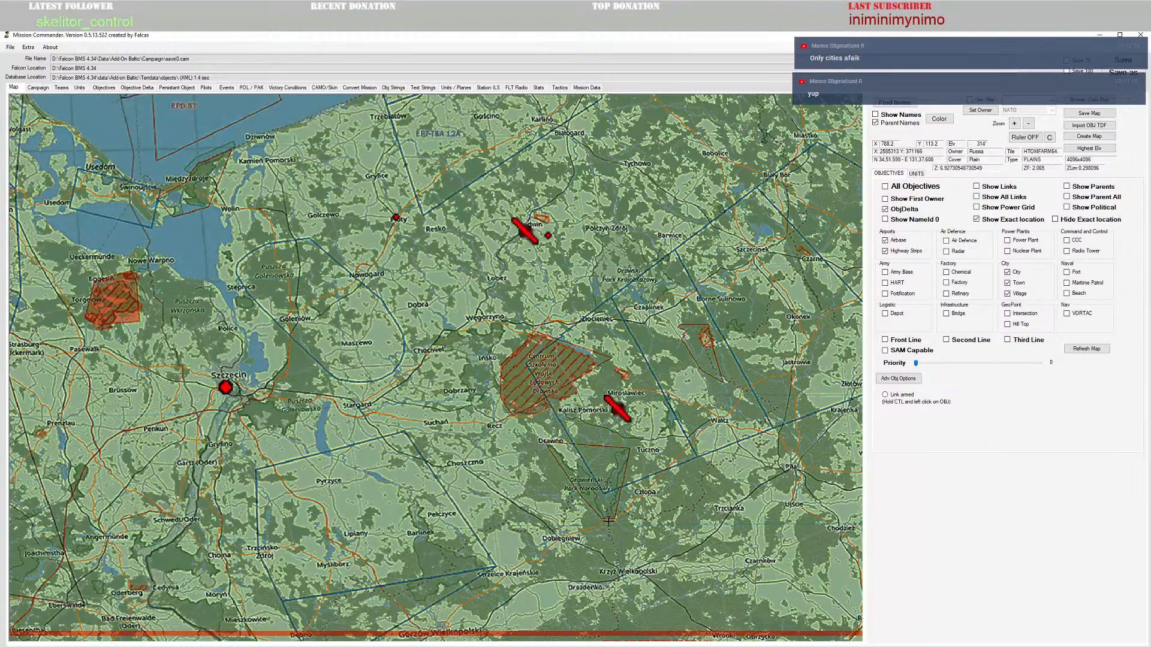
right_click(227, 389)
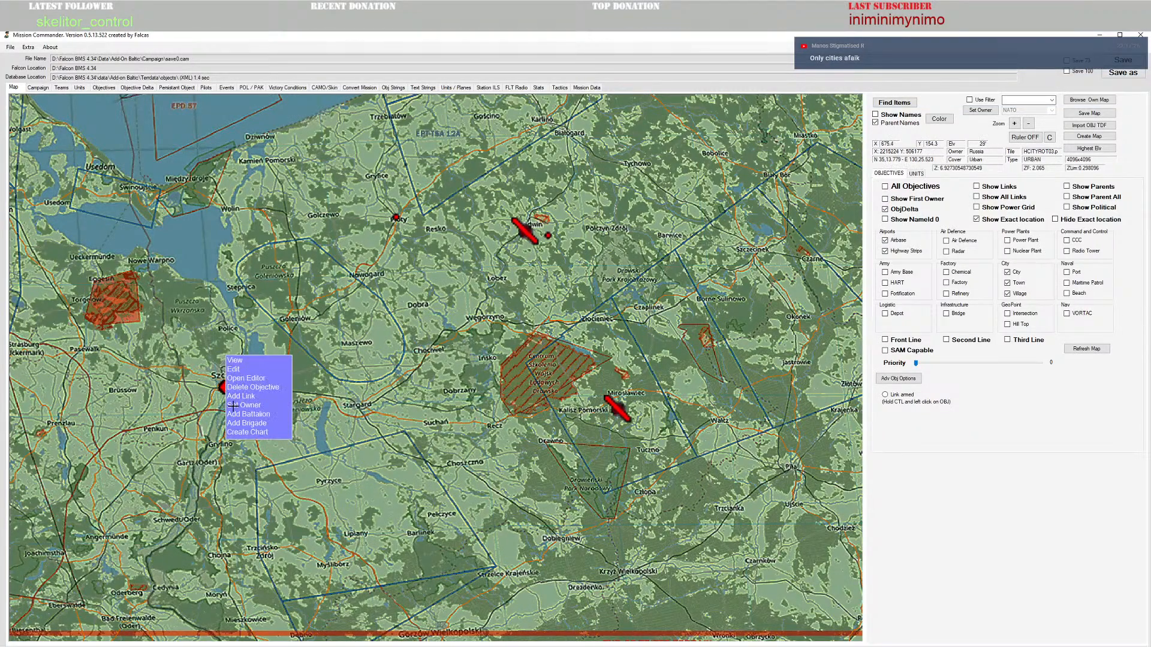
click(237, 369)
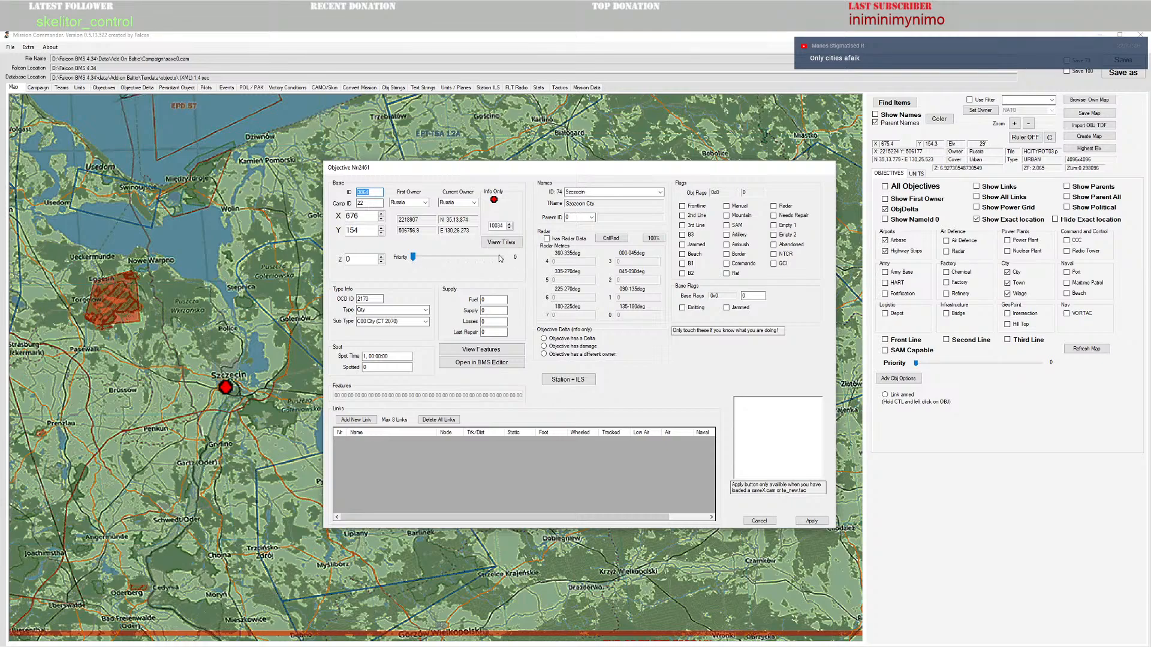
click(764, 521)
Step: Set the priority of the Kolobrzeg town objective to 81 and apply the change
drag(570, 234, 341, 343)
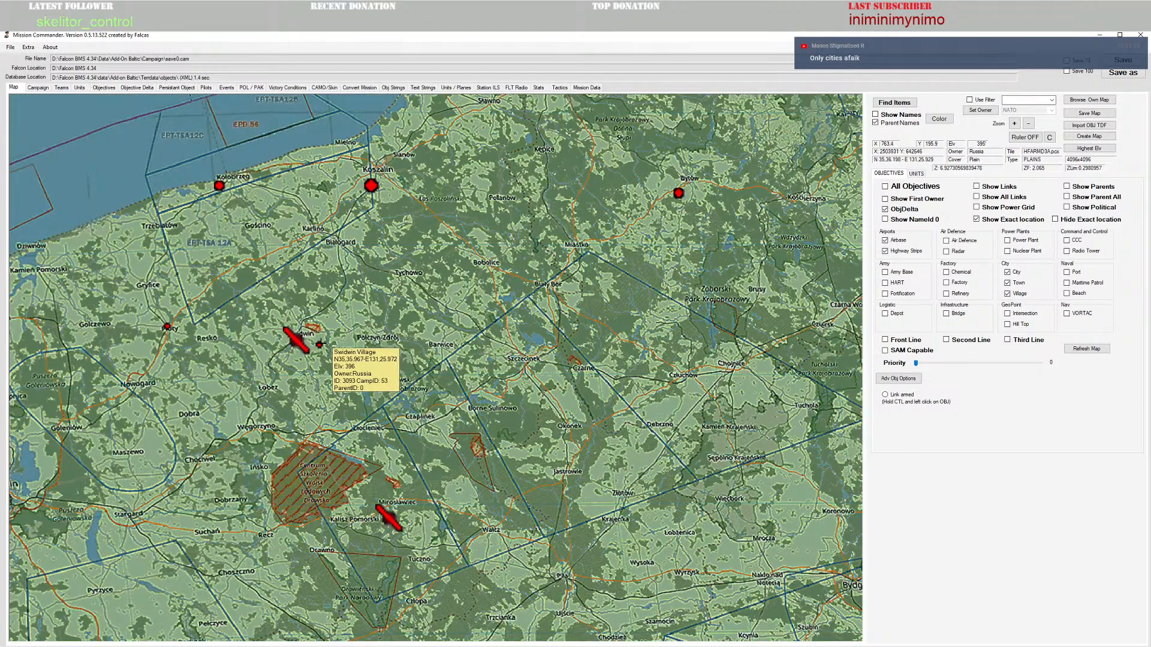
drag(441, 391, 590, 419)
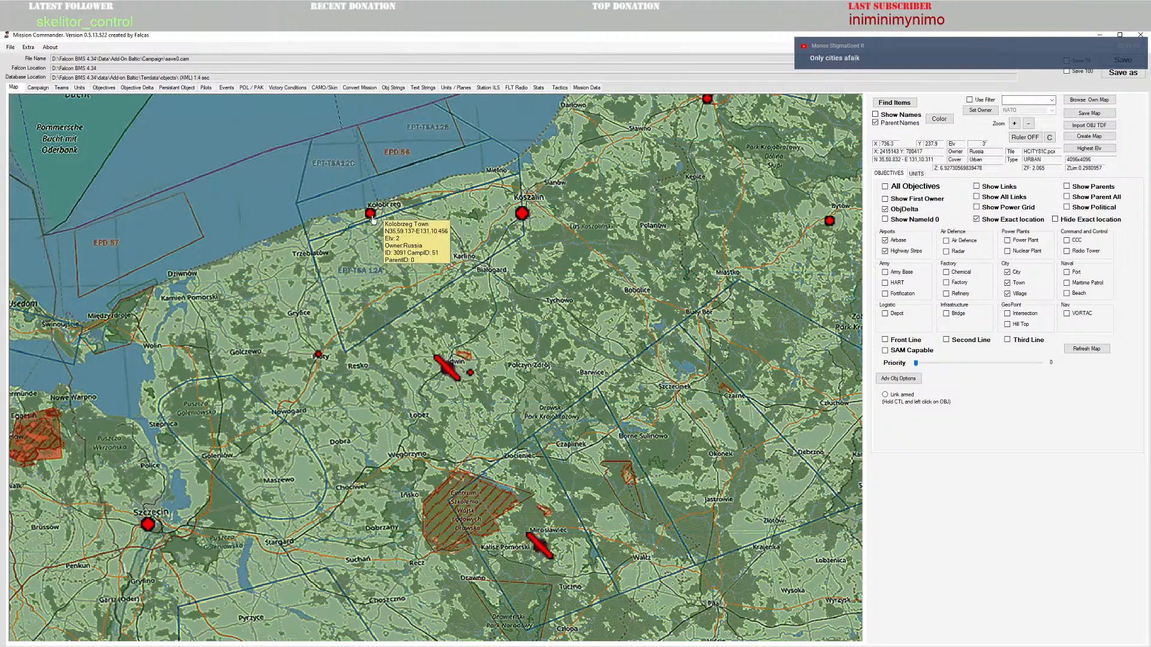
right_click(371, 217)
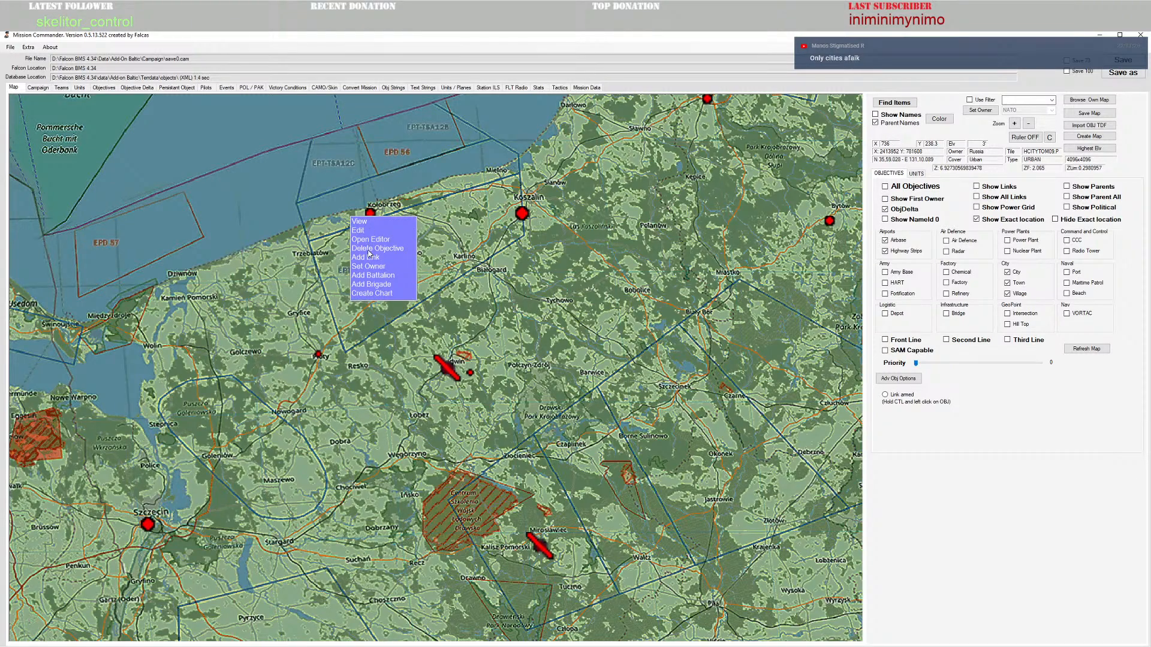
click(364, 231)
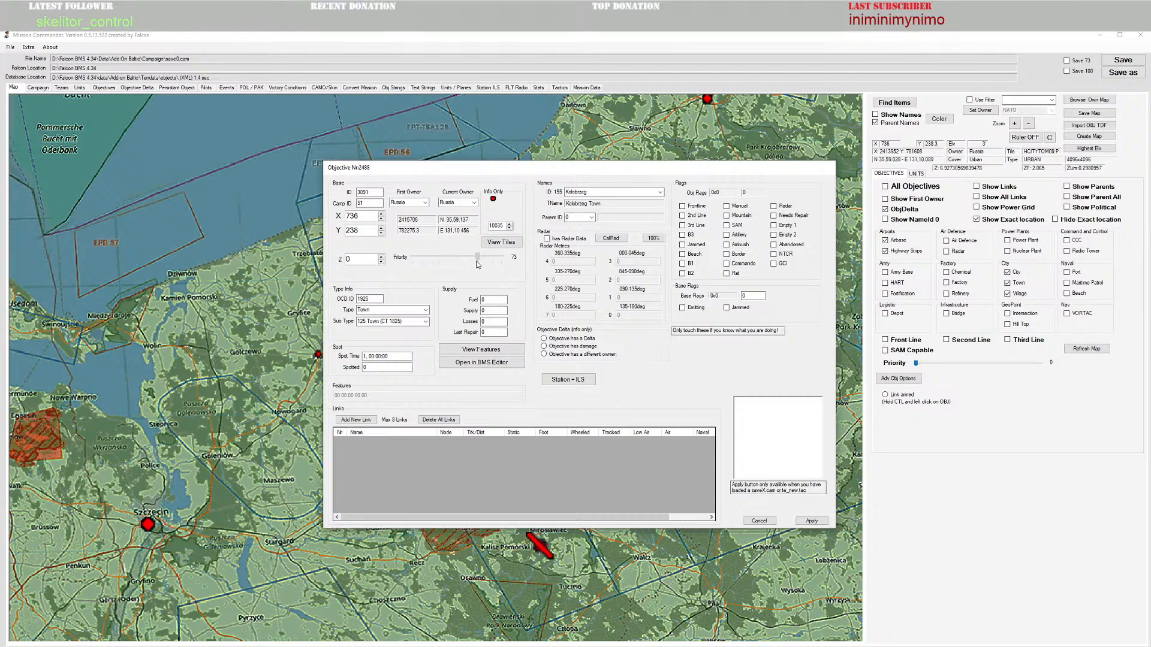
drag(478, 264, 483, 265)
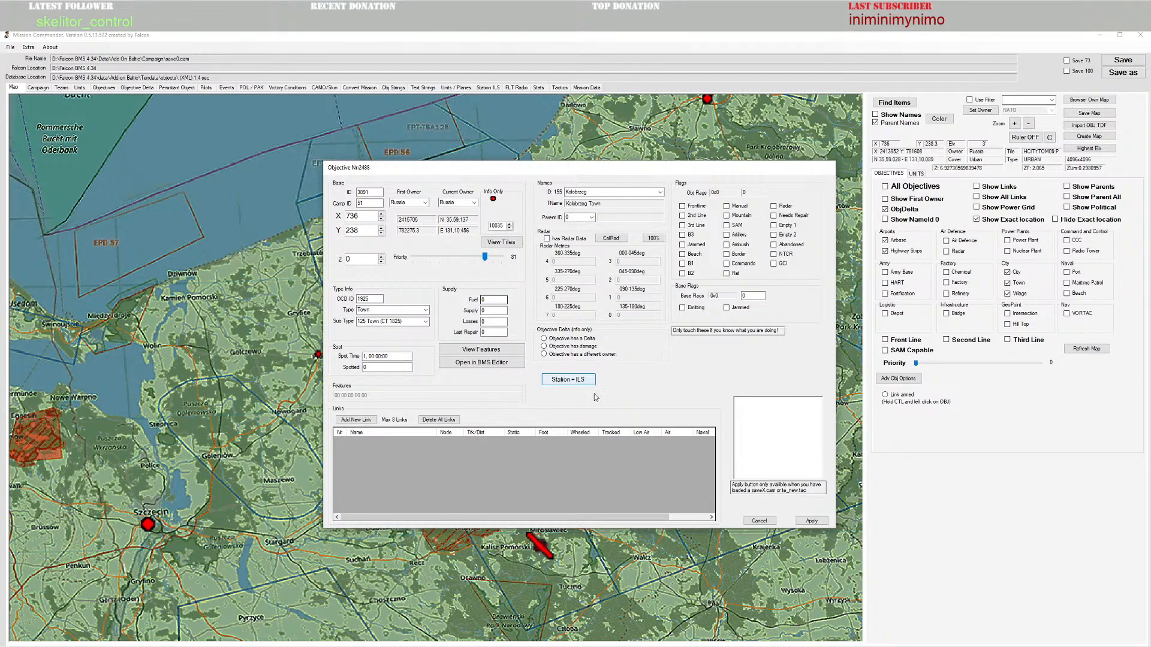
click(814, 521)
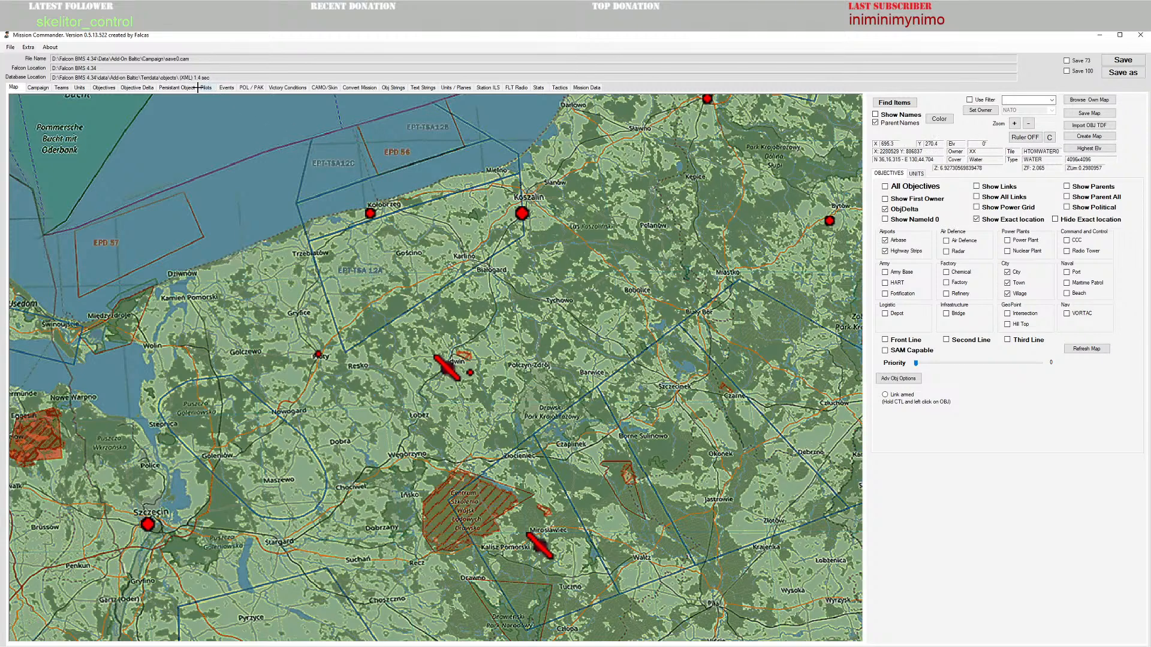
Step: Reset all objectives and their parents through the advanced objective options
click(899, 379)
click(427, 280)
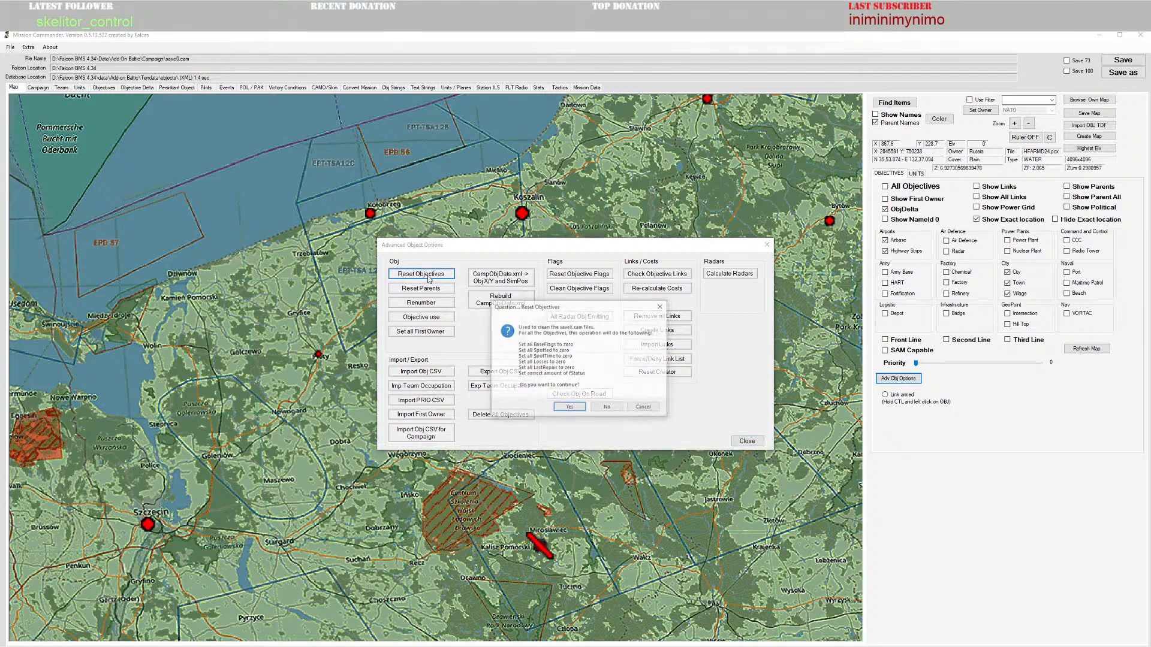
click(570, 408)
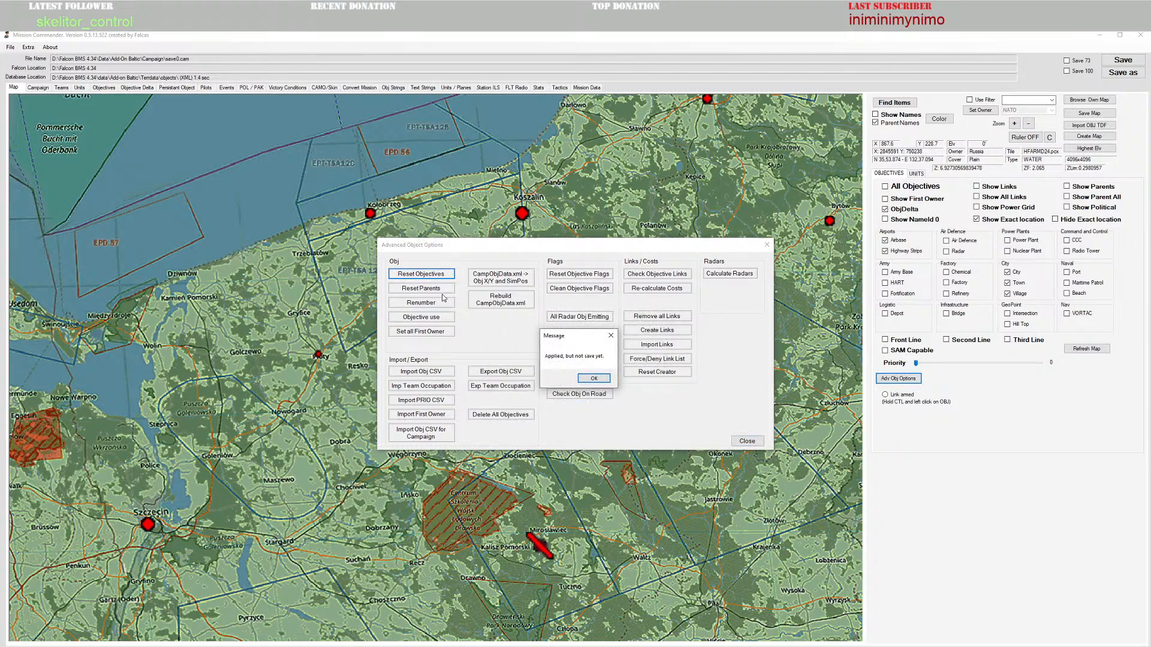
click(587, 375)
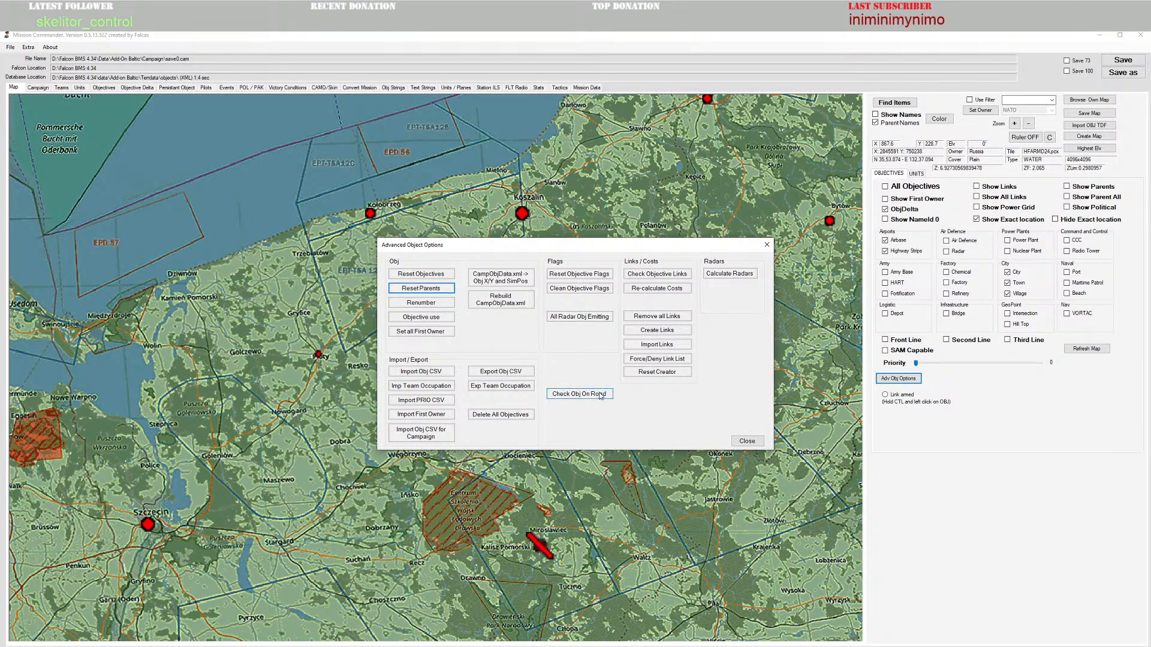
click(747, 441)
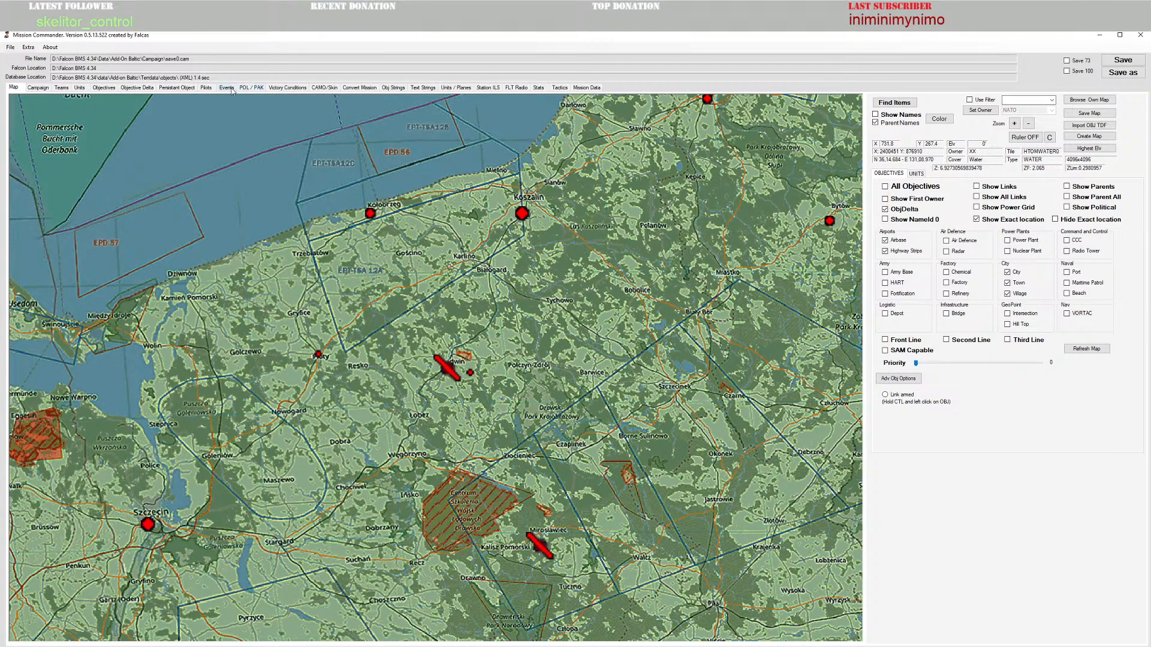
Step: Create a new primary objective list for the campaign in place of the existing one
click(251, 87)
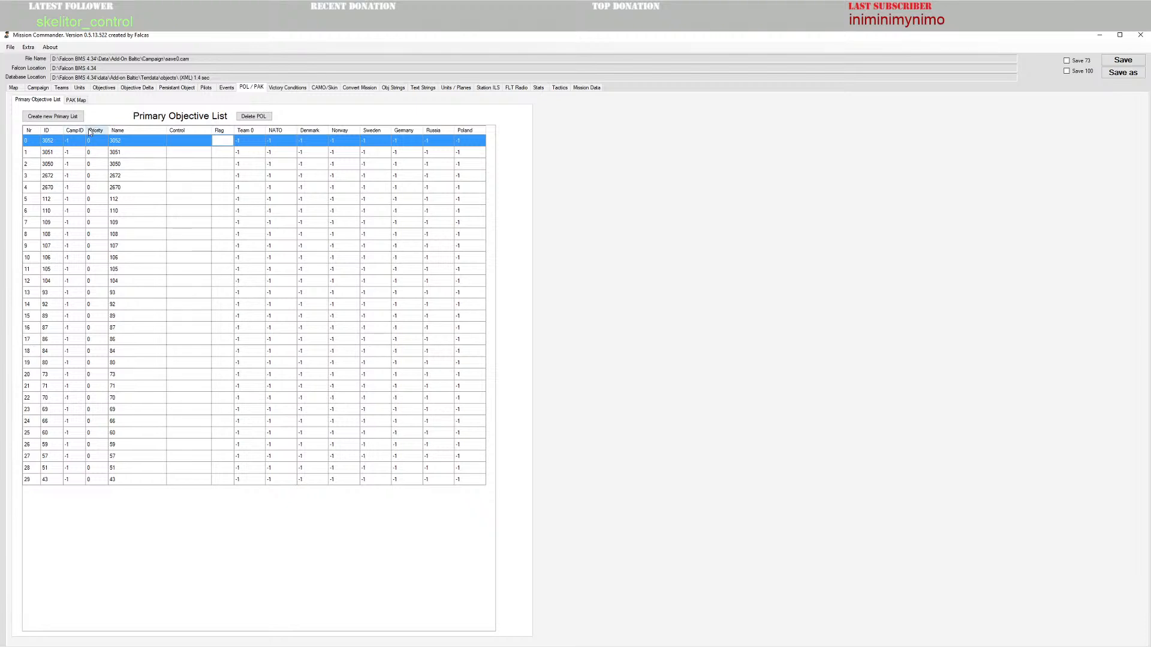
click(52, 116)
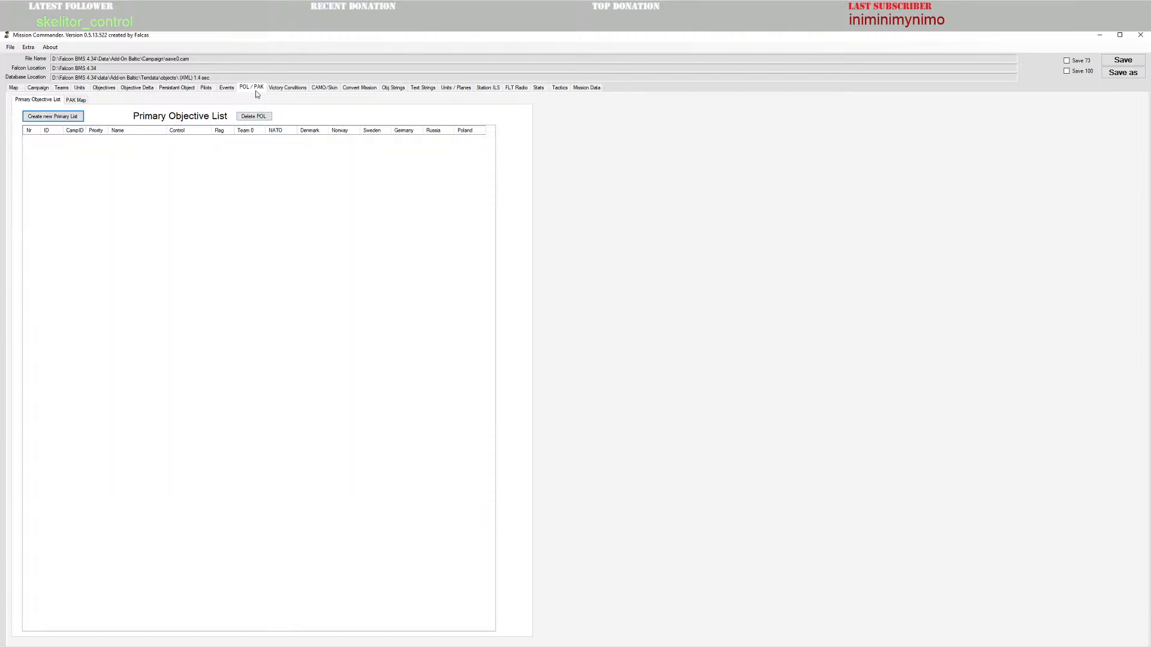
Step: Set the priority of the Koszalin city objective to 81, apply it, and create a new primary objective list
click(13, 88)
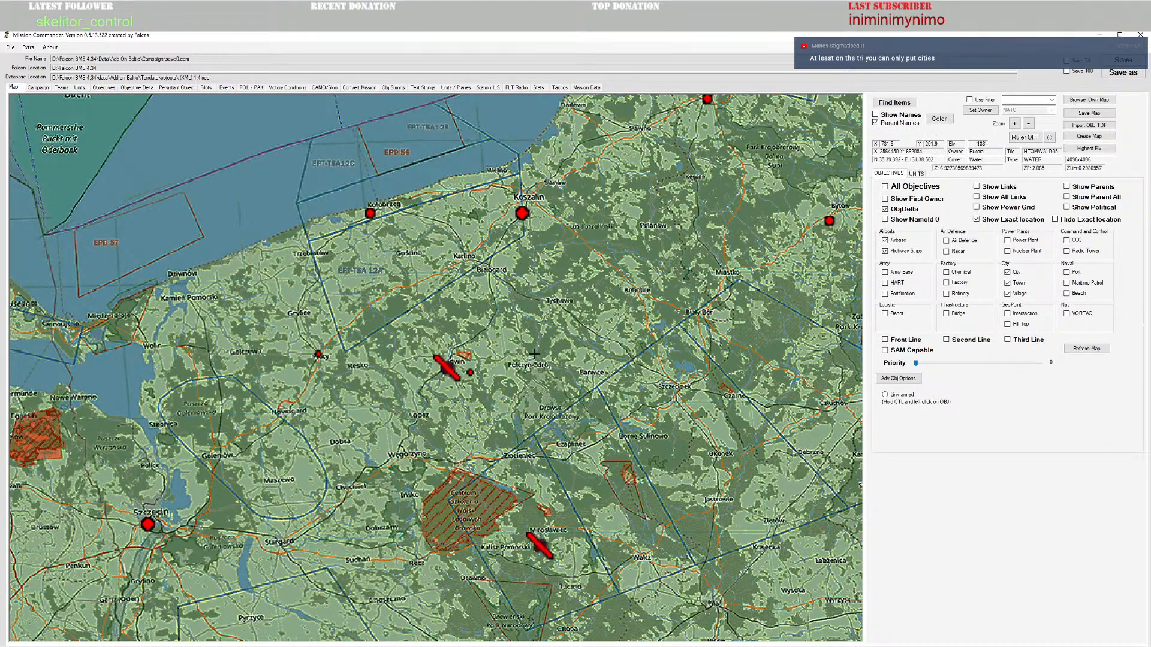
drag(540, 350, 459, 432)
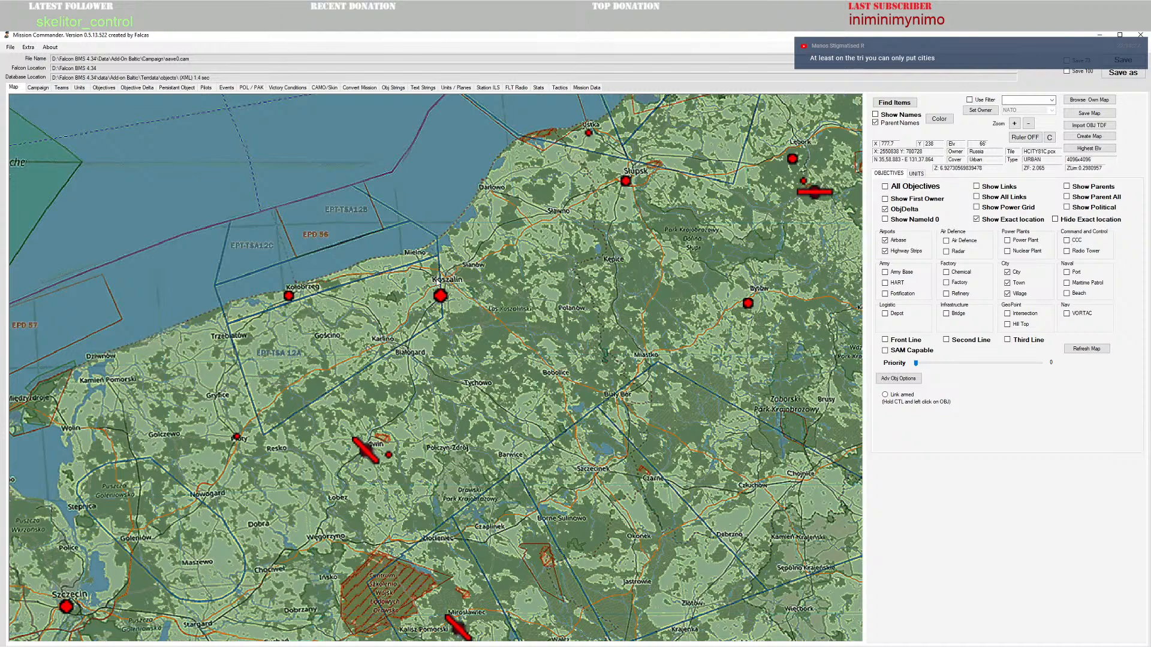
double_click(437, 283)
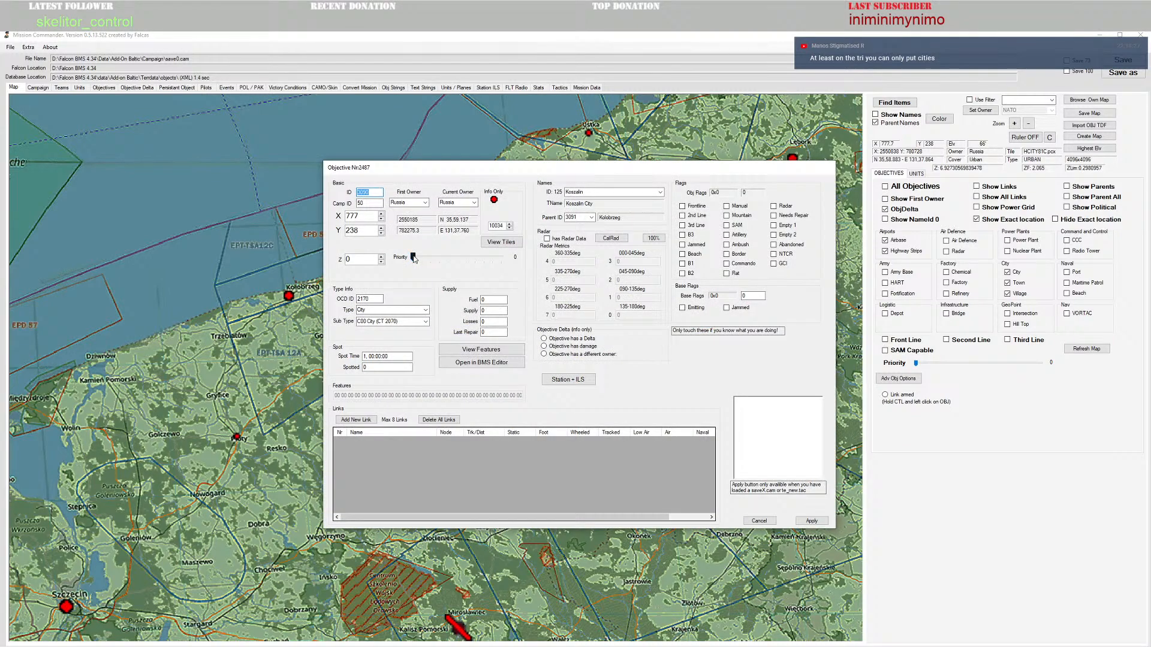
drag(414, 259, 479, 267)
click(813, 521)
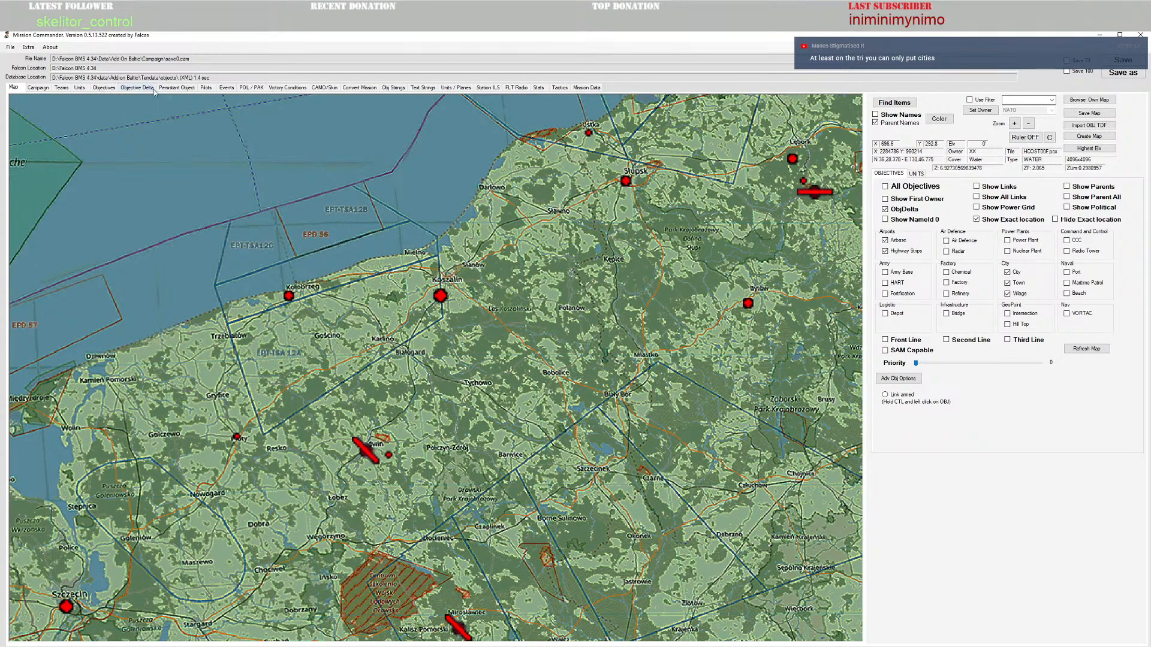
click(252, 88)
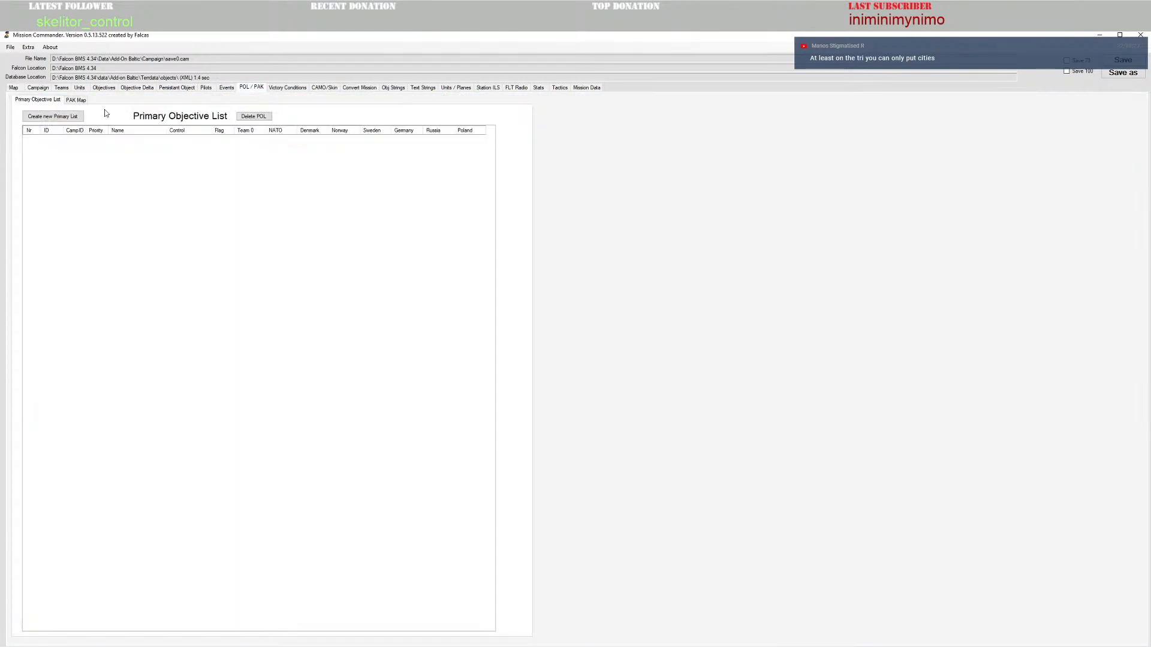
click(60, 116)
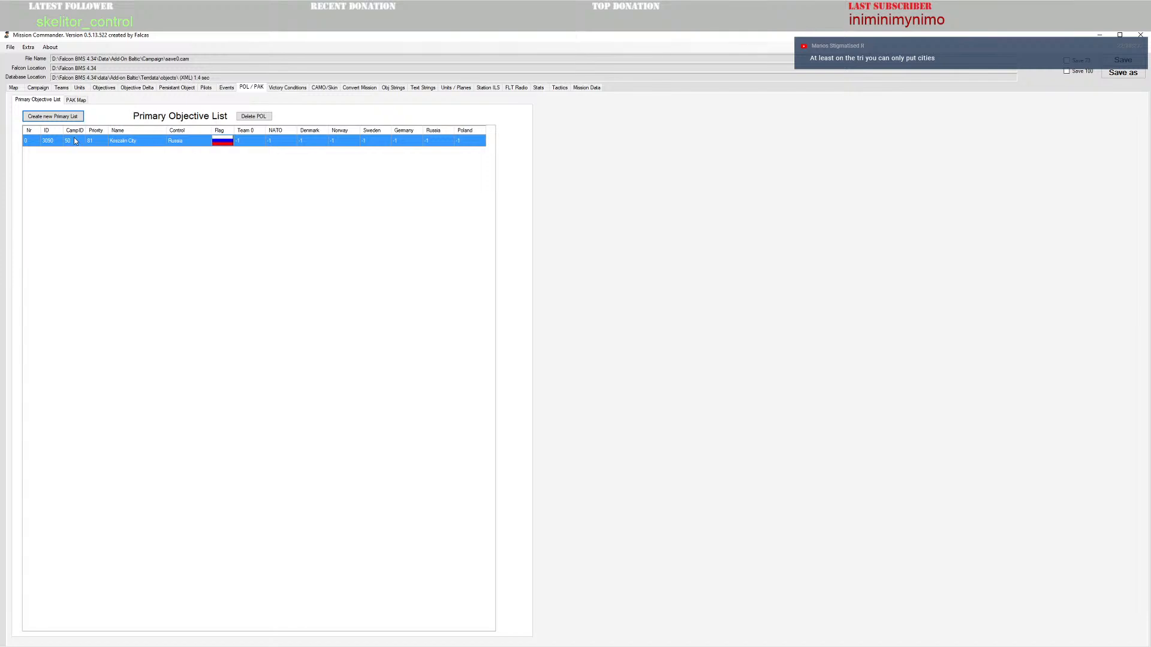
Step: Reset the priority of the Kolobrzeg town objective to 0 and apply the change
click(14, 88)
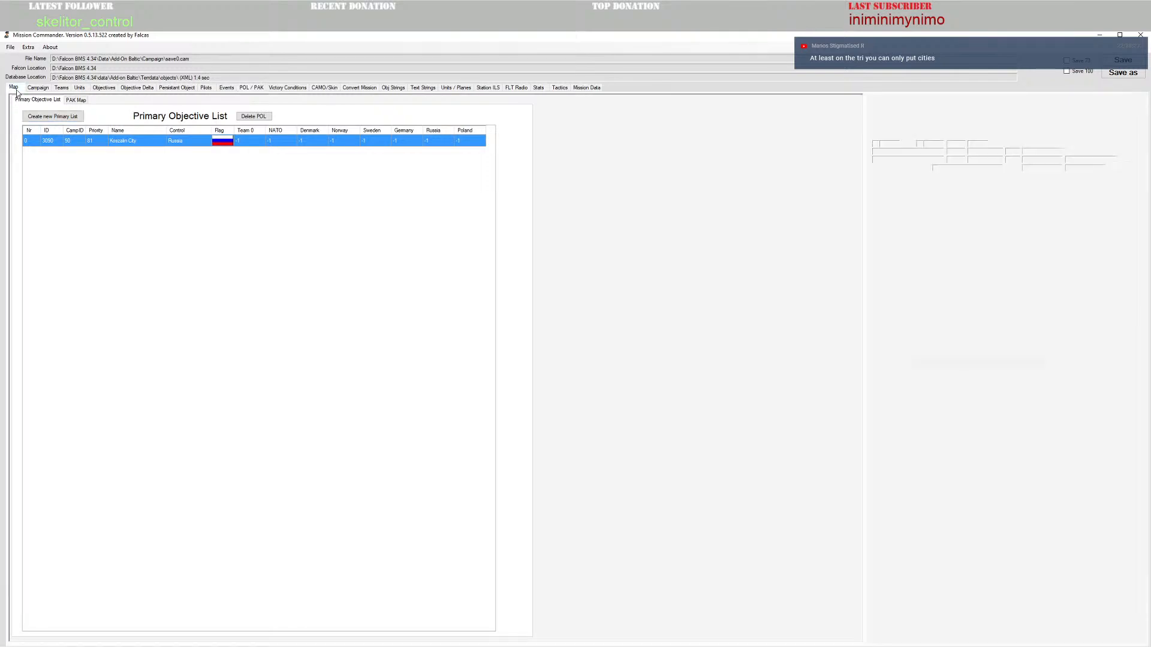
right_click(288, 300)
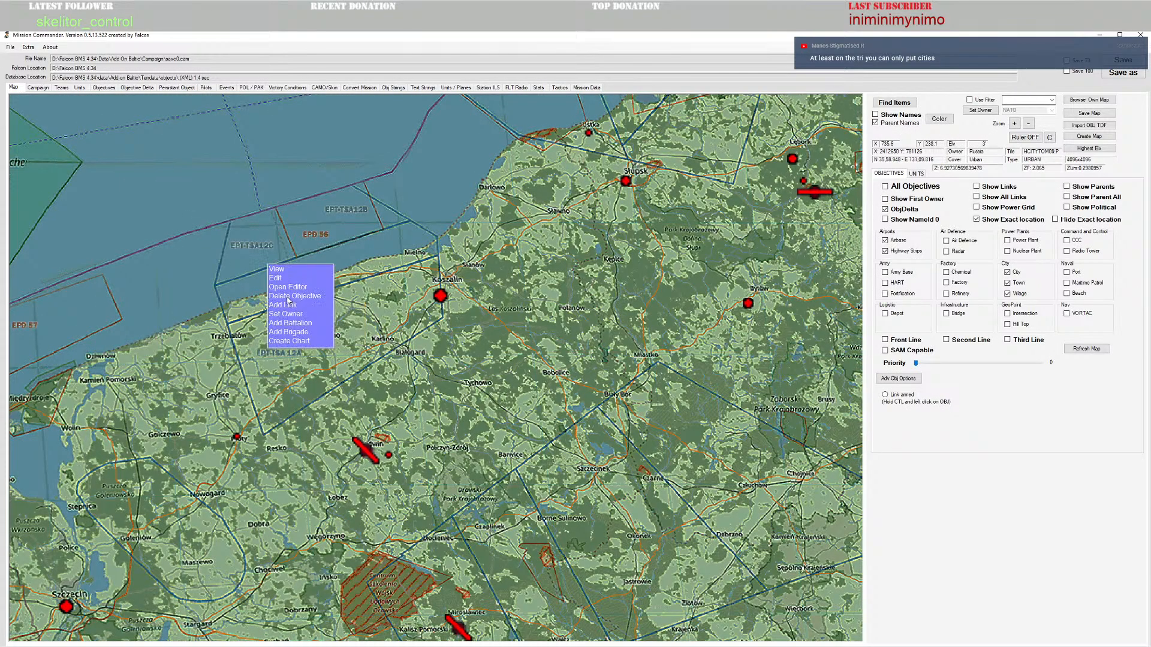
click(282, 278)
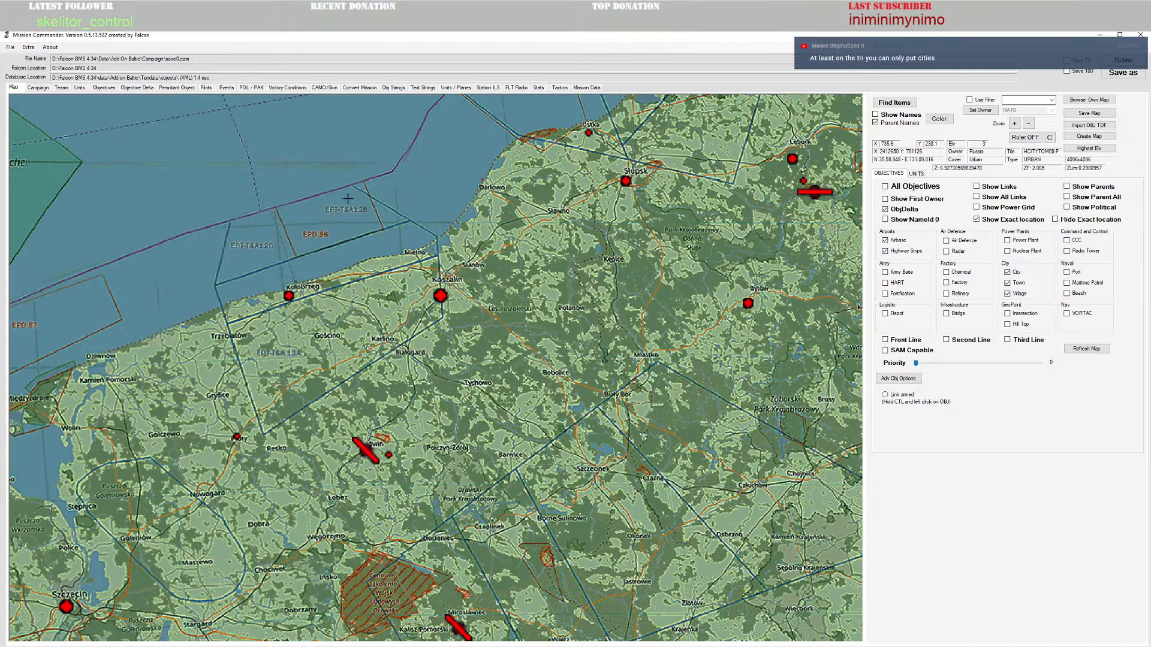
drag(486, 257, 399, 257)
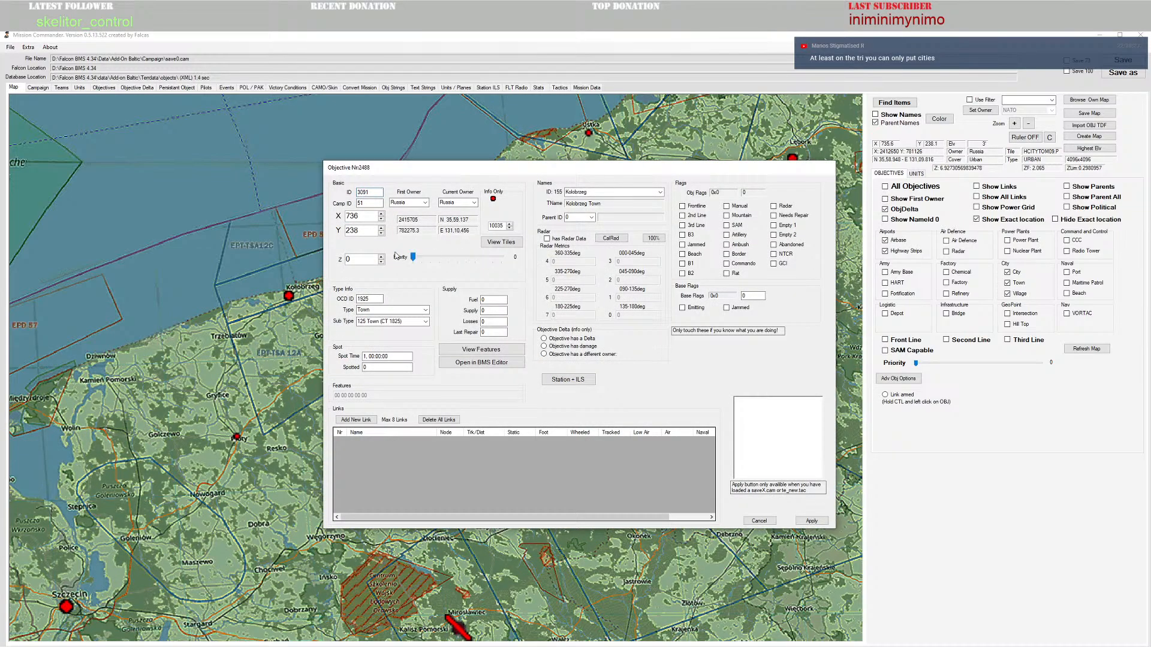
click(811, 521)
Step: Examine the objectives in northern Poland and Germany along the southern boundary of the edited terrain
scroll(566, 528, down, 3)
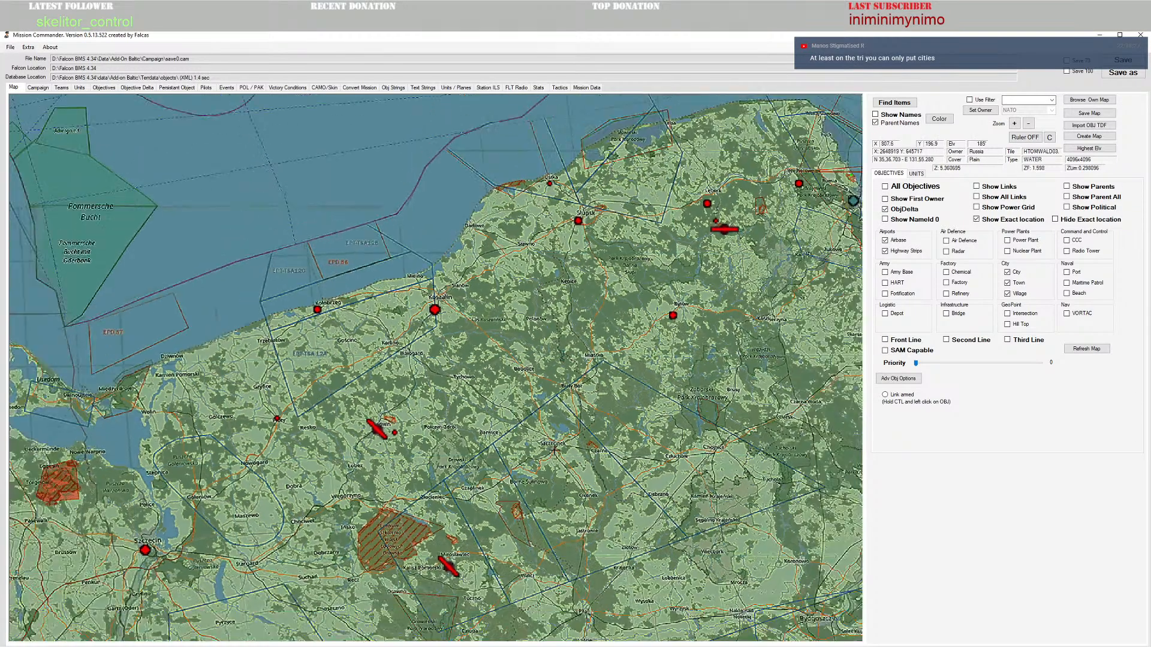
scroll(567, 528, up, 3)
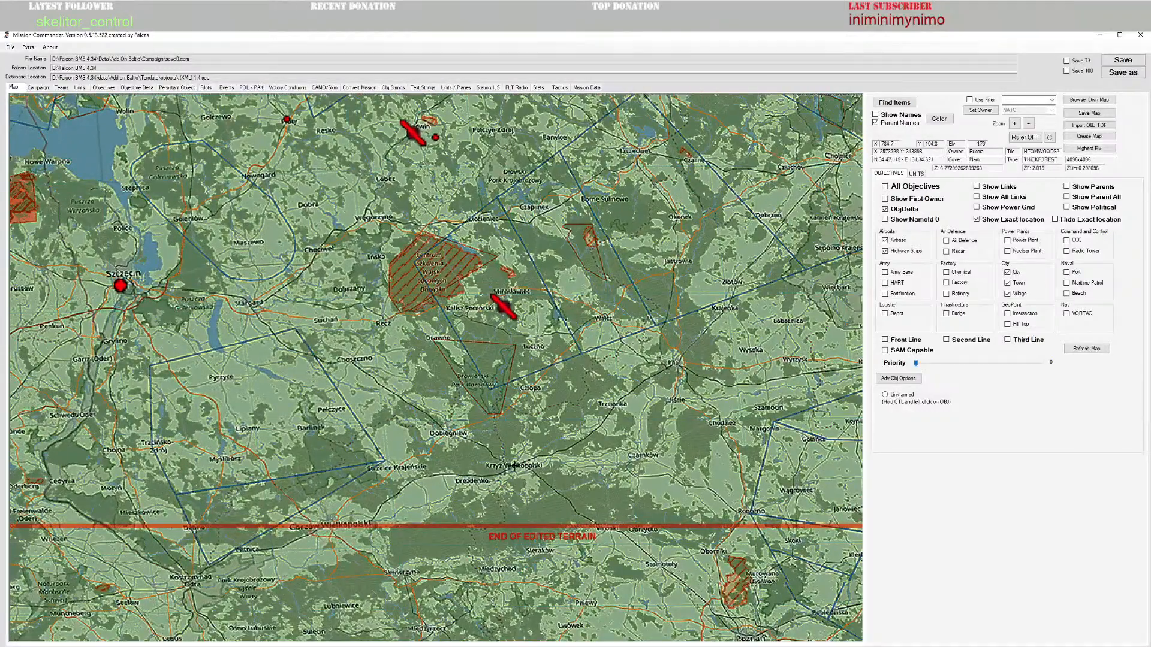
scroll(571, 493, down, 2)
scroll(523, 481, down, 2)
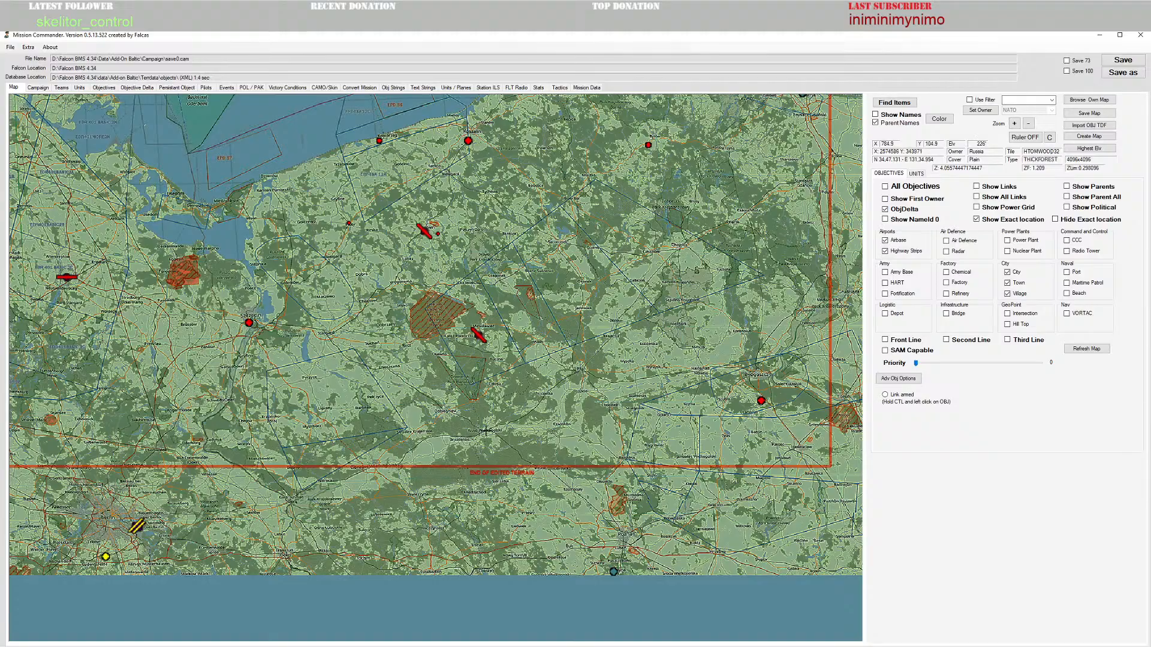
drag(613, 312, 575, 348)
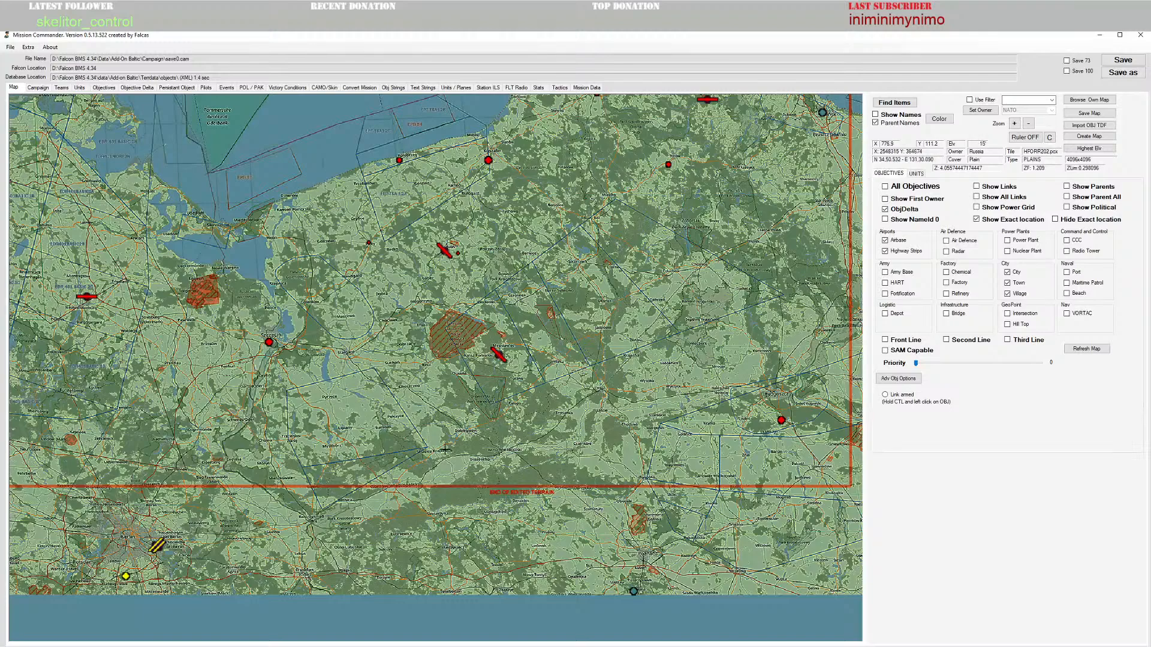
drag(449, 449, 489, 435)
scroll(466, 427, down, 1)
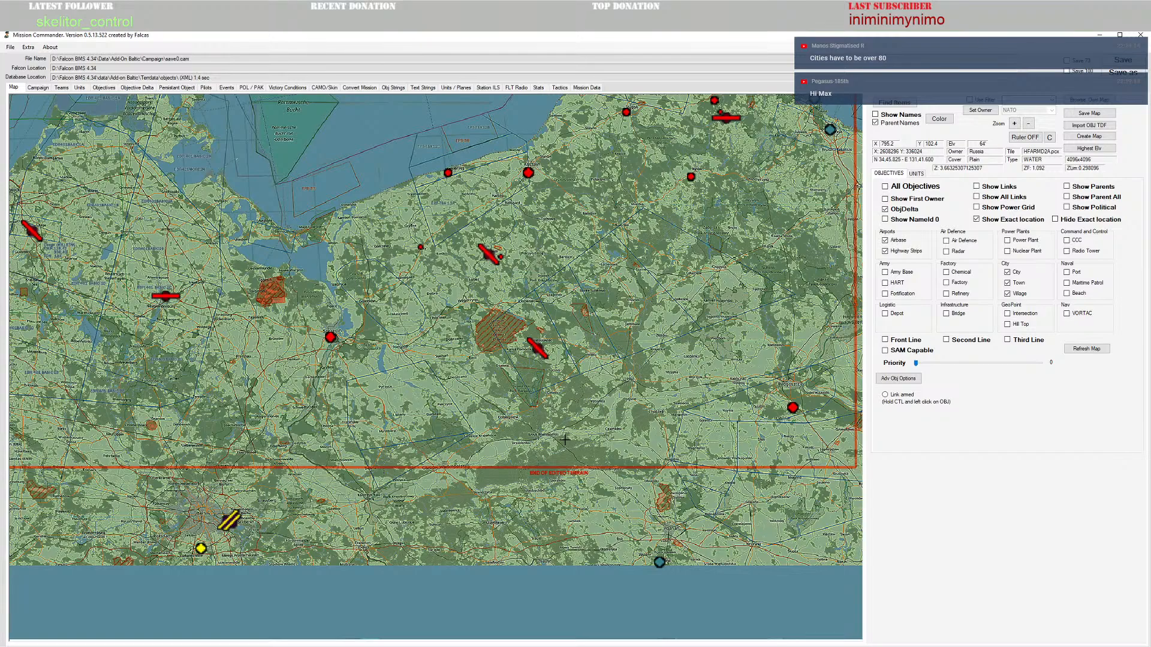
drag(339, 432, 636, 434)
drag(164, 386, 366, 394)
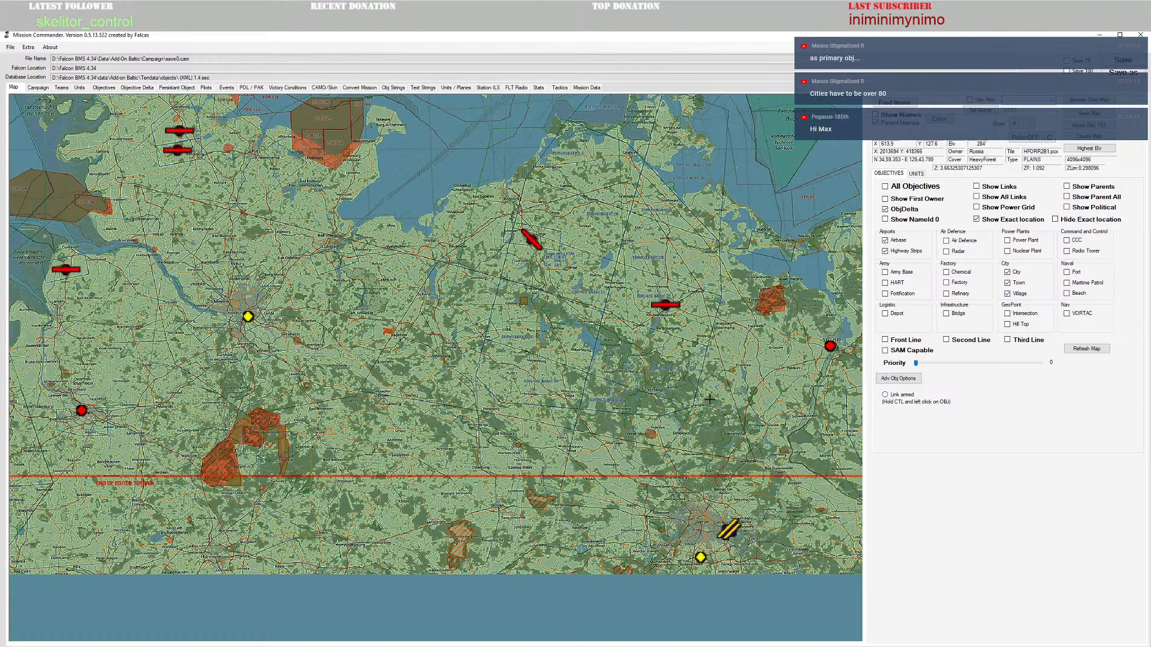
drag(724, 399, 344, 407)
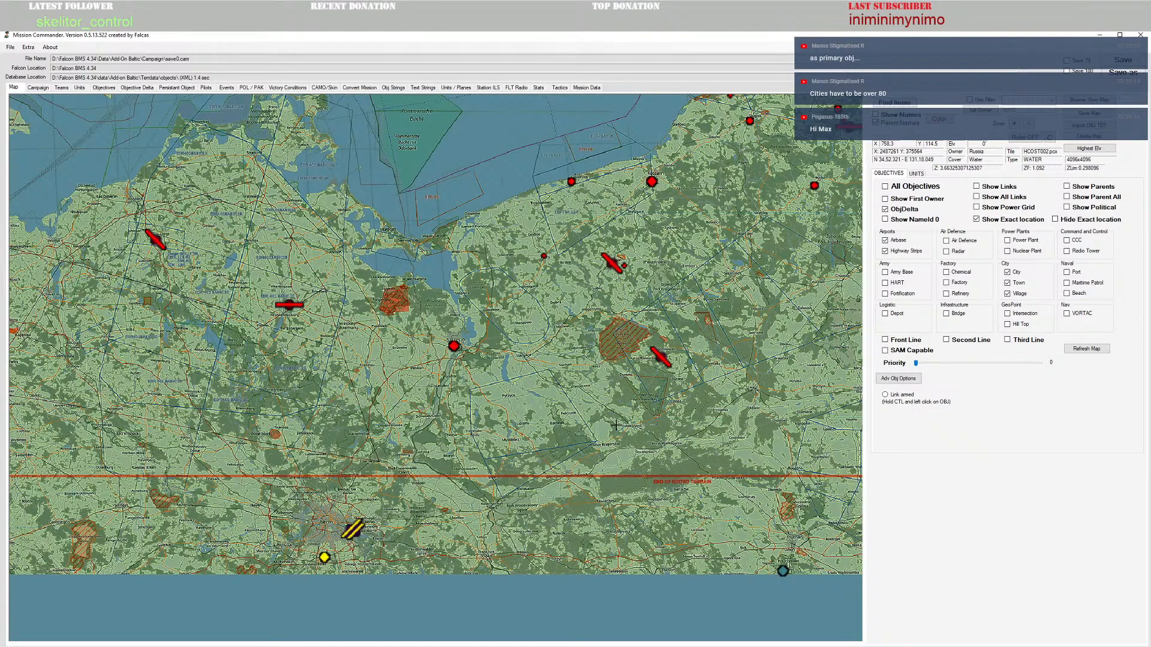
Step: Survey the city and airbase distribution from Denmark through northern Germany to the Polish coast
drag(329, 426, 337, 488)
drag(363, 205, 431, 506)
drag(462, 256, 535, 407)
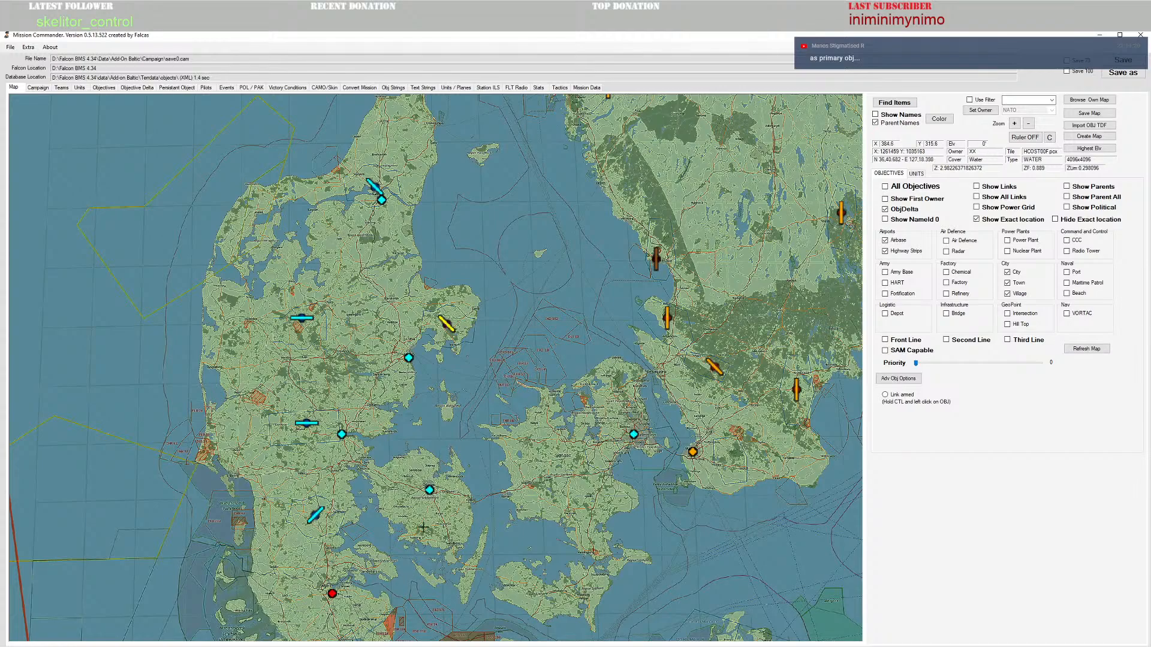
drag(422, 528, 493, 280)
drag(442, 475, 467, 352)
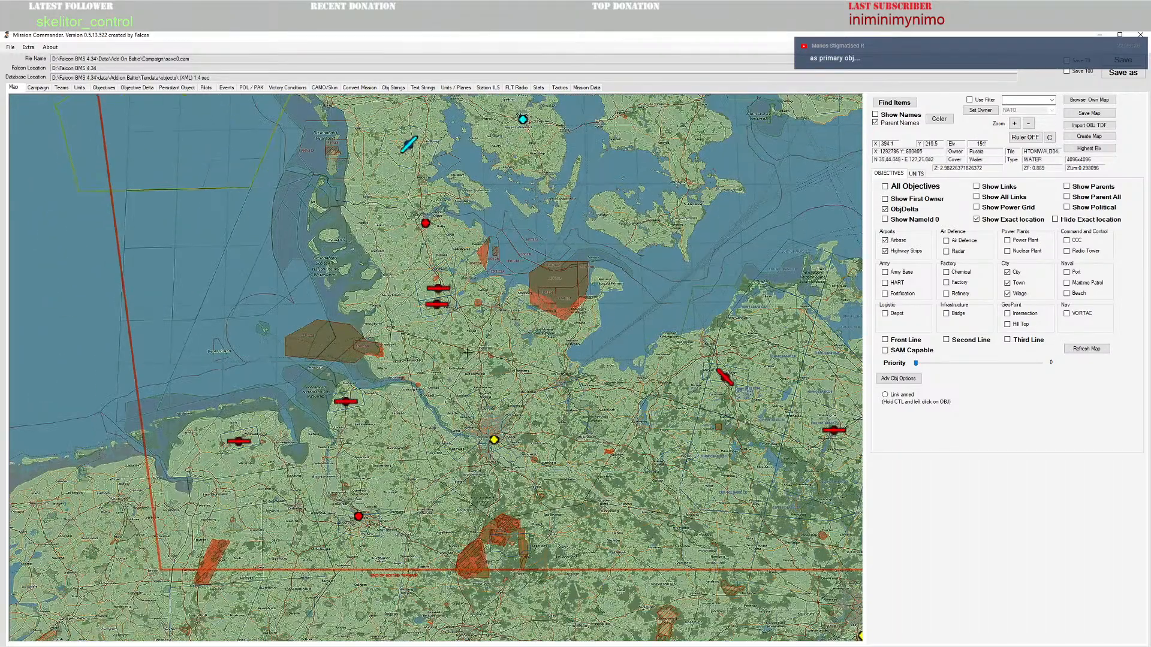
drag(607, 493, 497, 464)
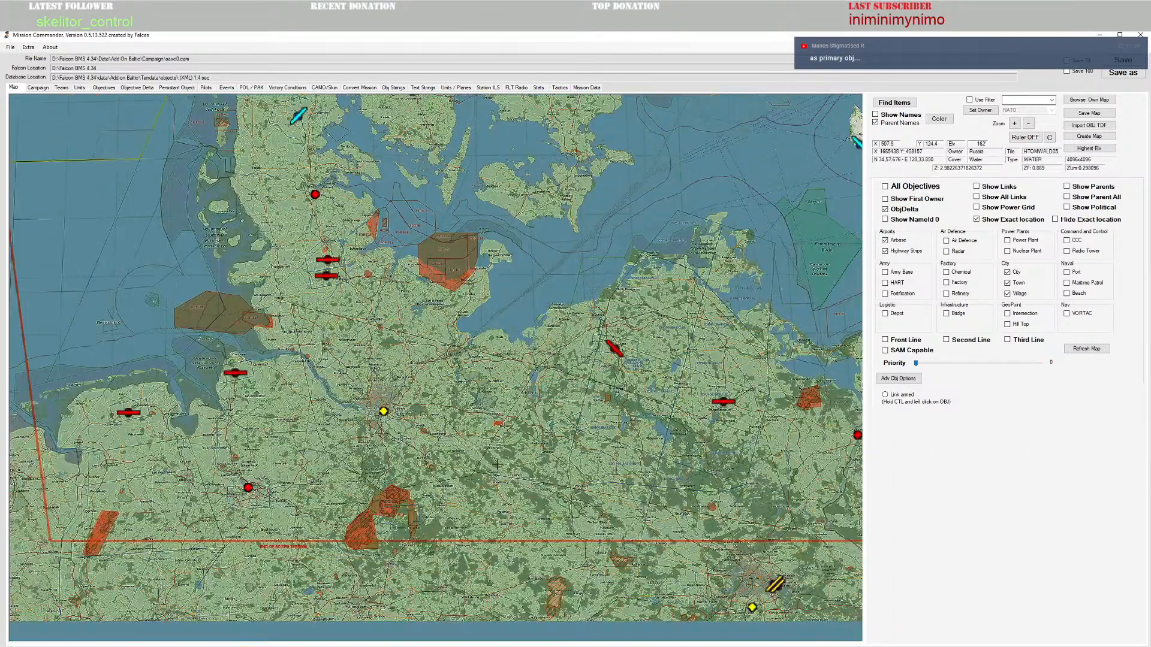
drag(803, 534, 563, 493)
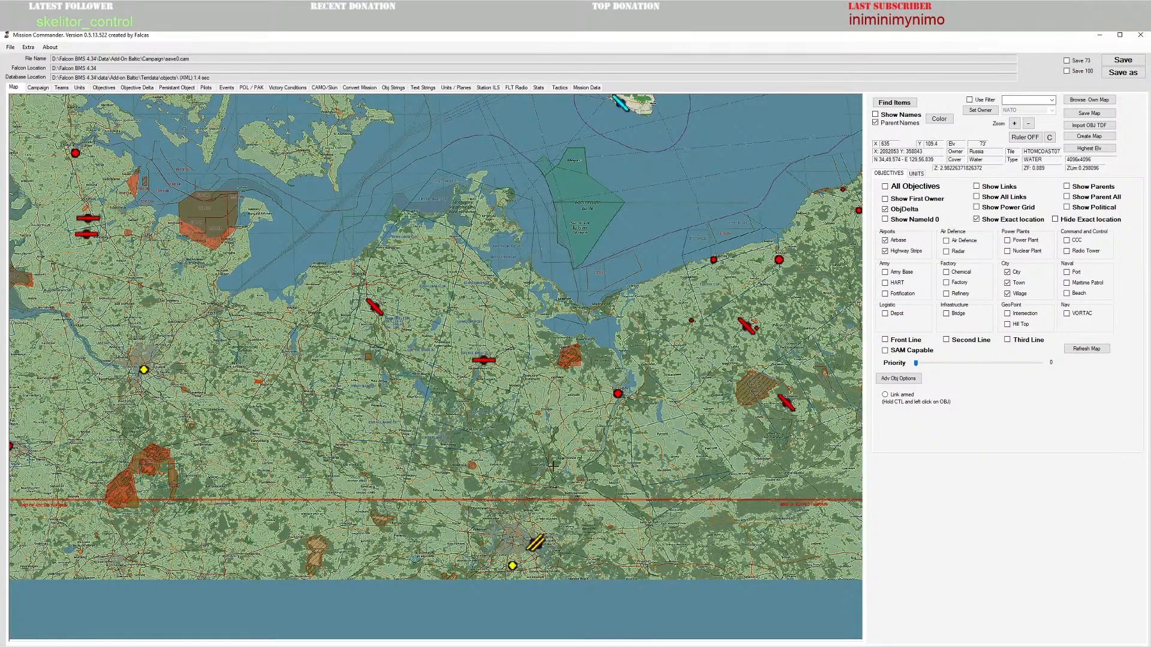
drag(550, 462, 535, 457)
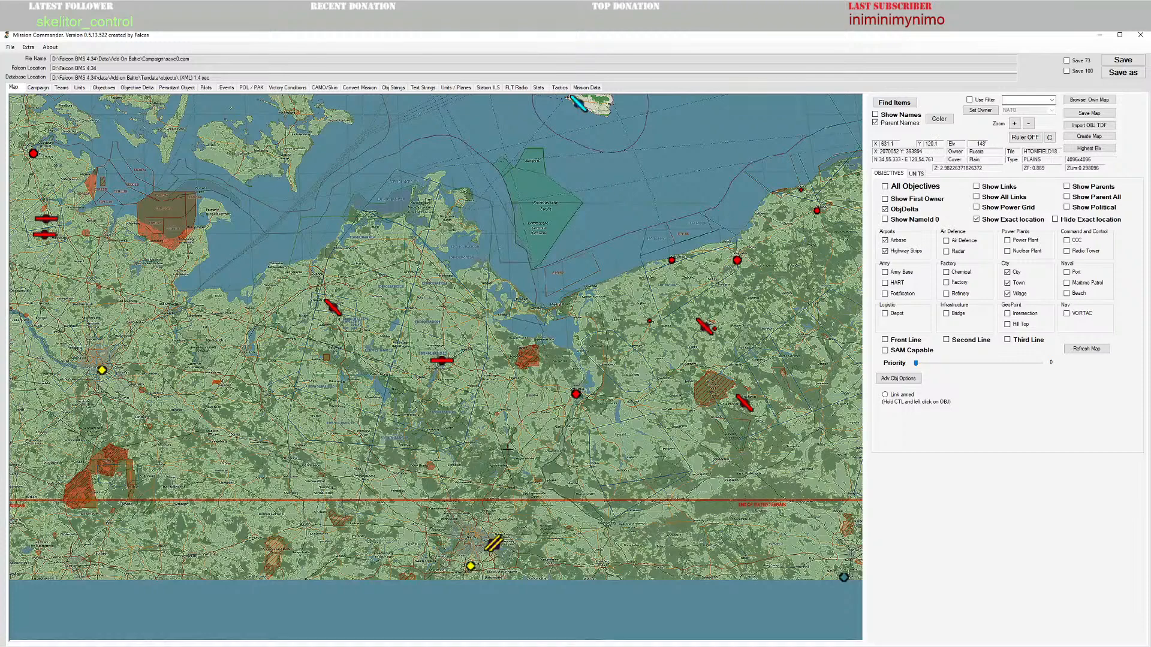
drag(508, 448, 481, 446)
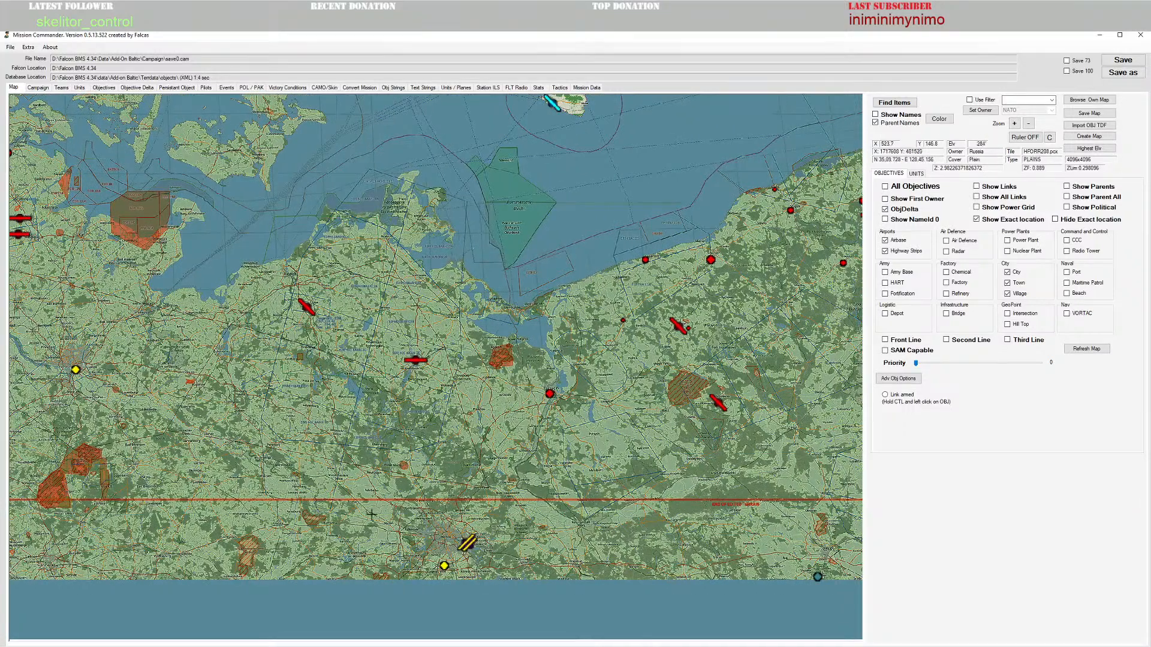
drag(785, 394, 603, 394)
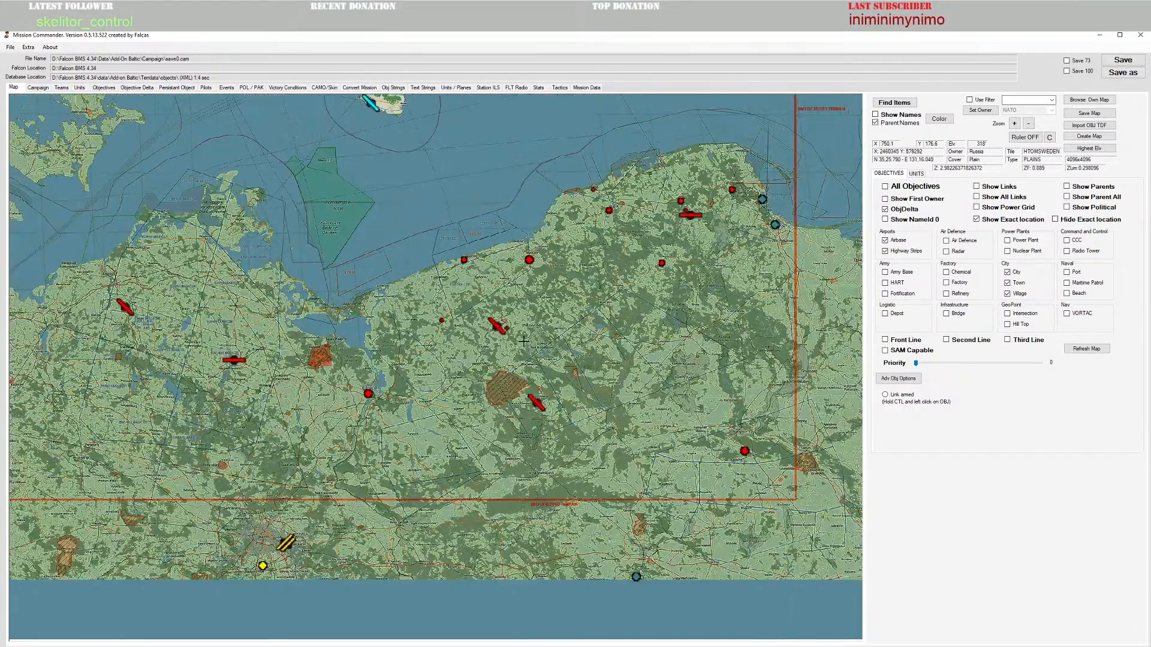
drag(523, 340, 460, 341)
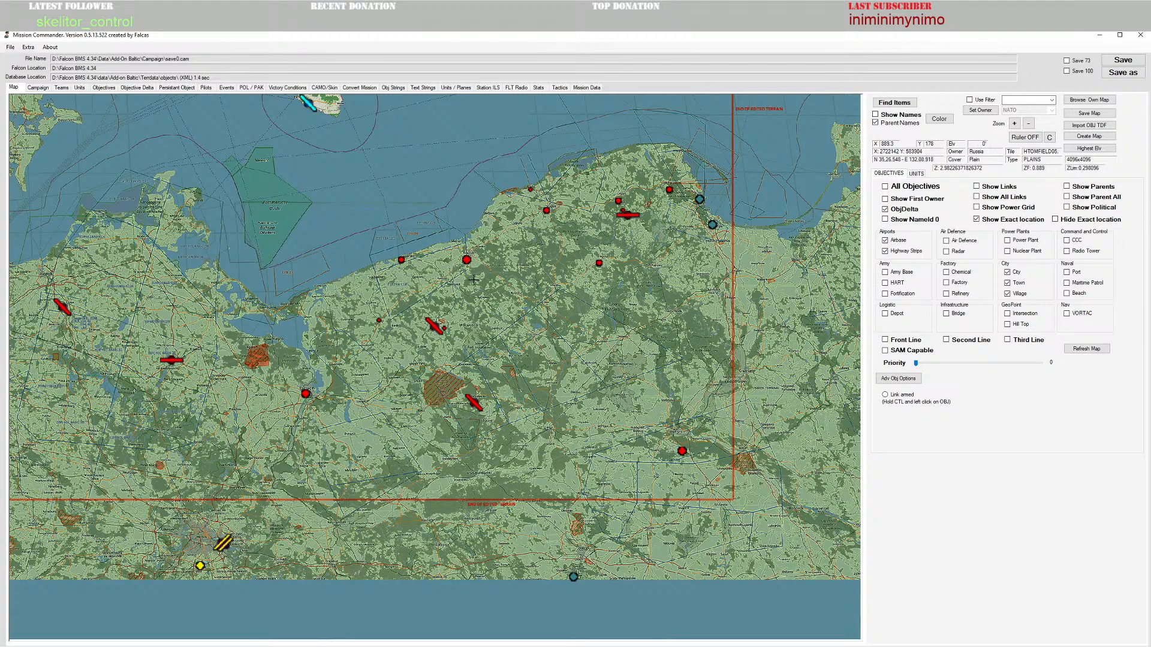
scroll(414, 479, left, 1)
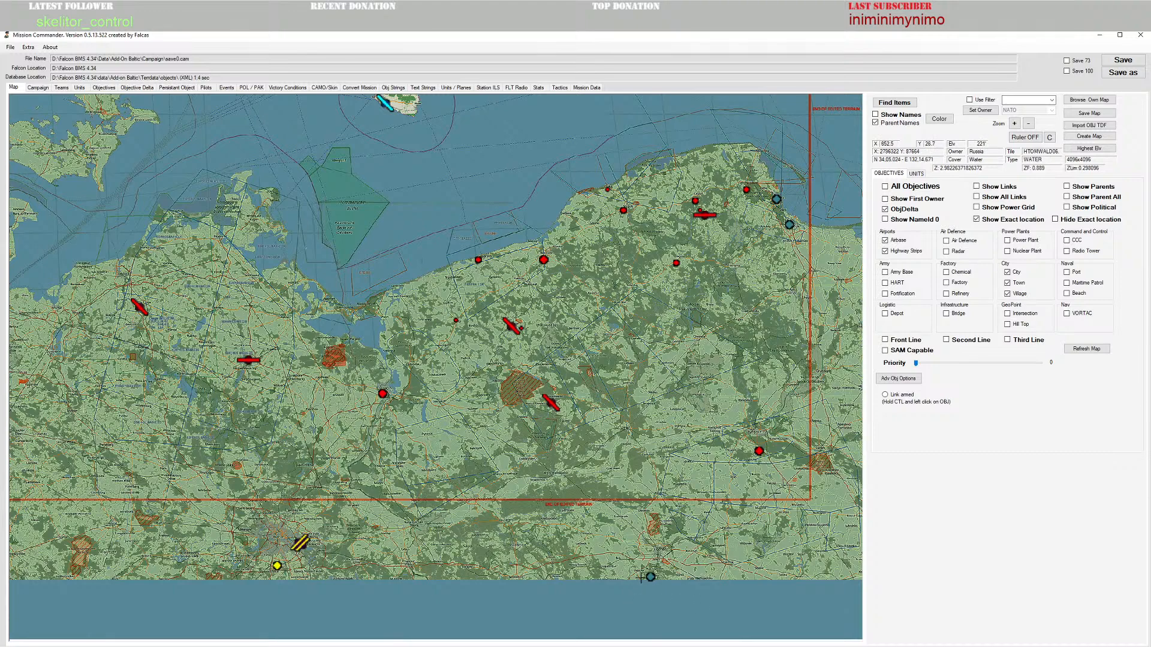
Step: Inspect the details of the Berlin city and airbase objectives and review the objective coverage across northern Germany and the whole theater
mouse_move(280, 569)
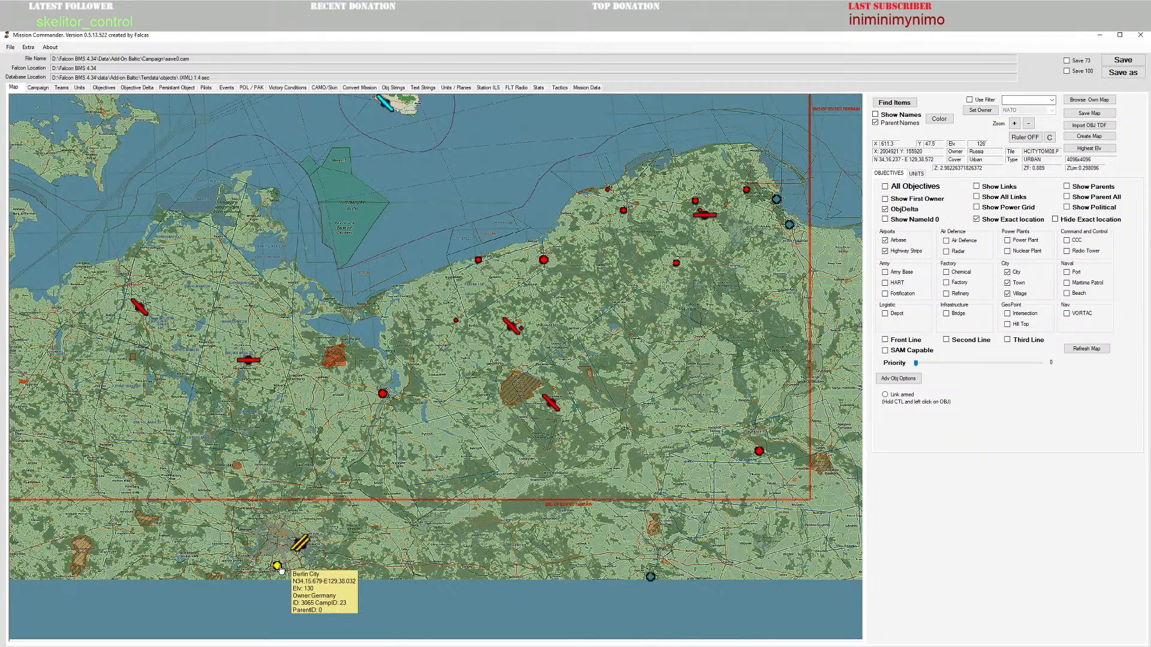
drag(247, 430, 475, 430)
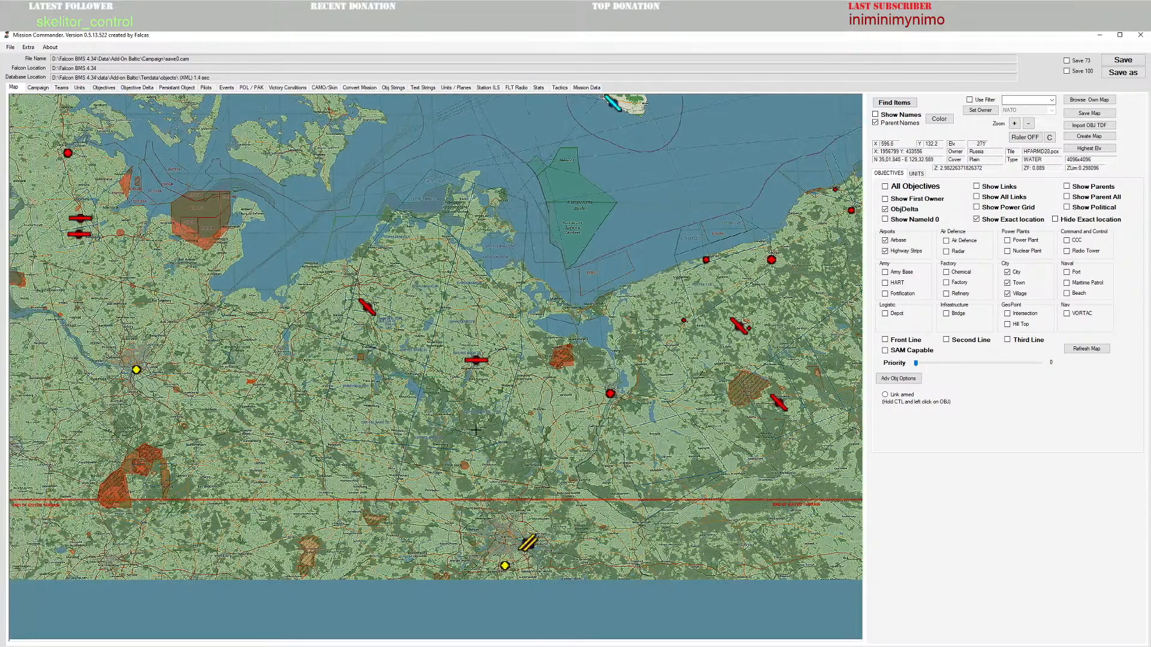
mouse_move(530, 542)
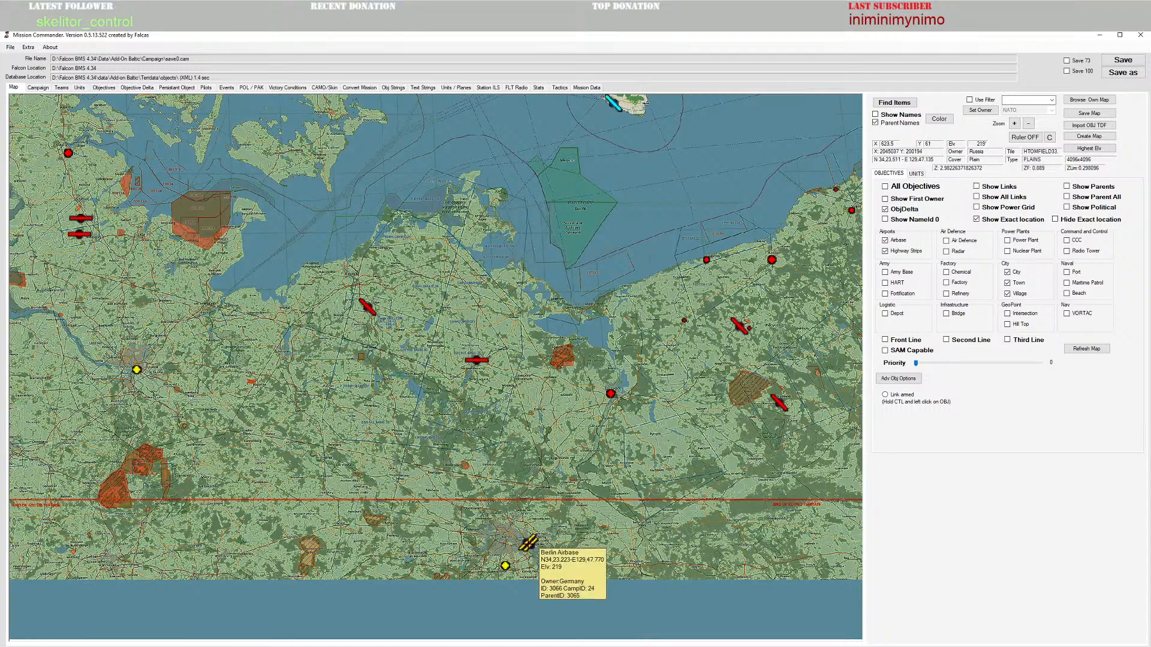
drag(345, 479, 501, 477)
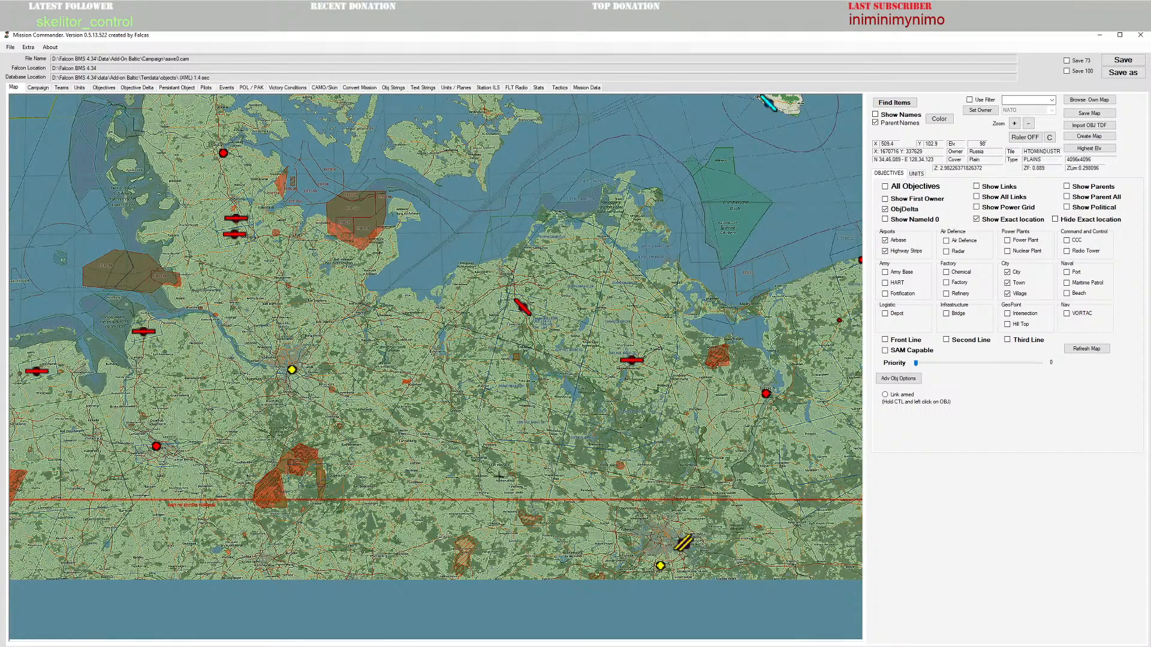
drag(349, 429, 507, 429)
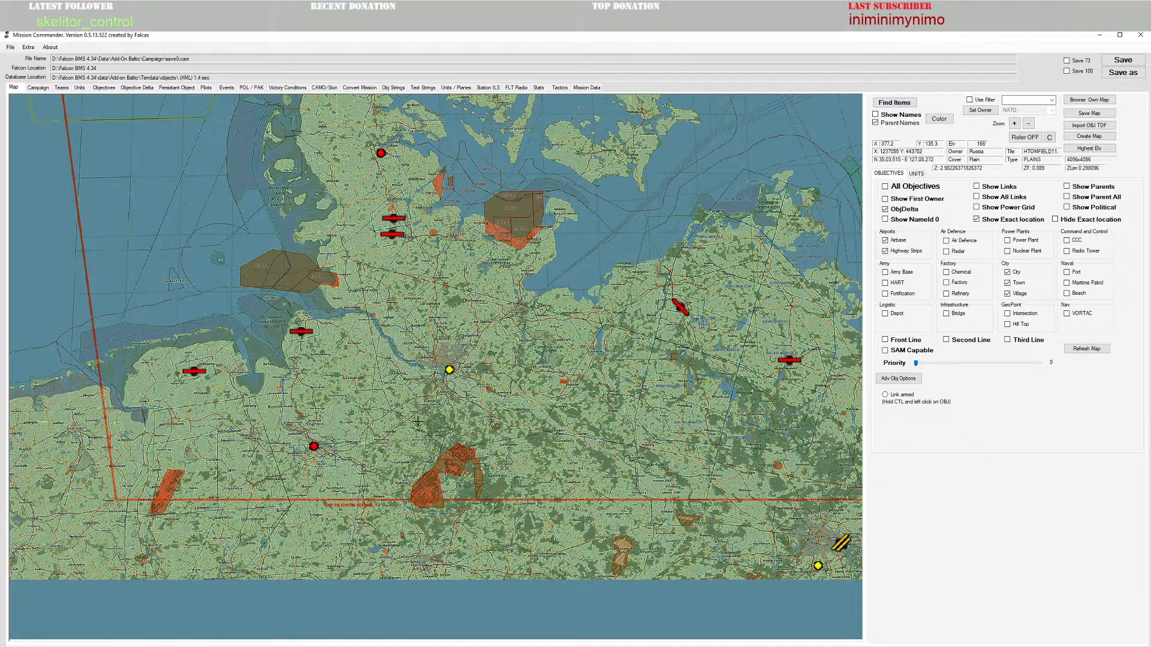
drag(390, 377, 408, 415)
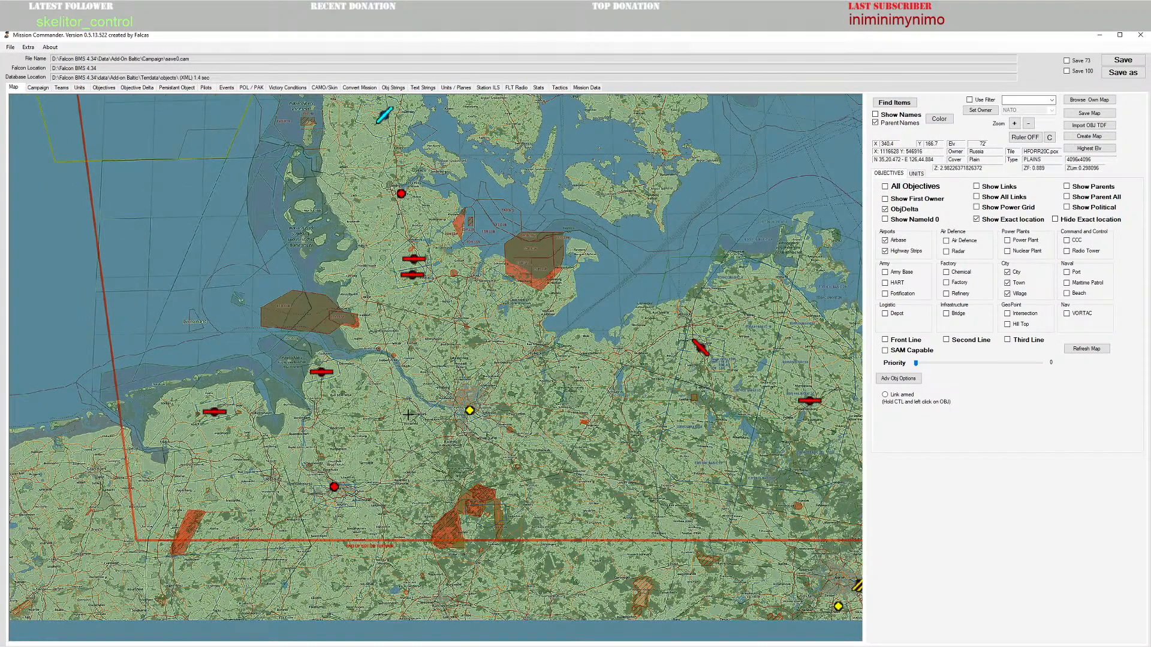
drag(408, 415, 398, 411)
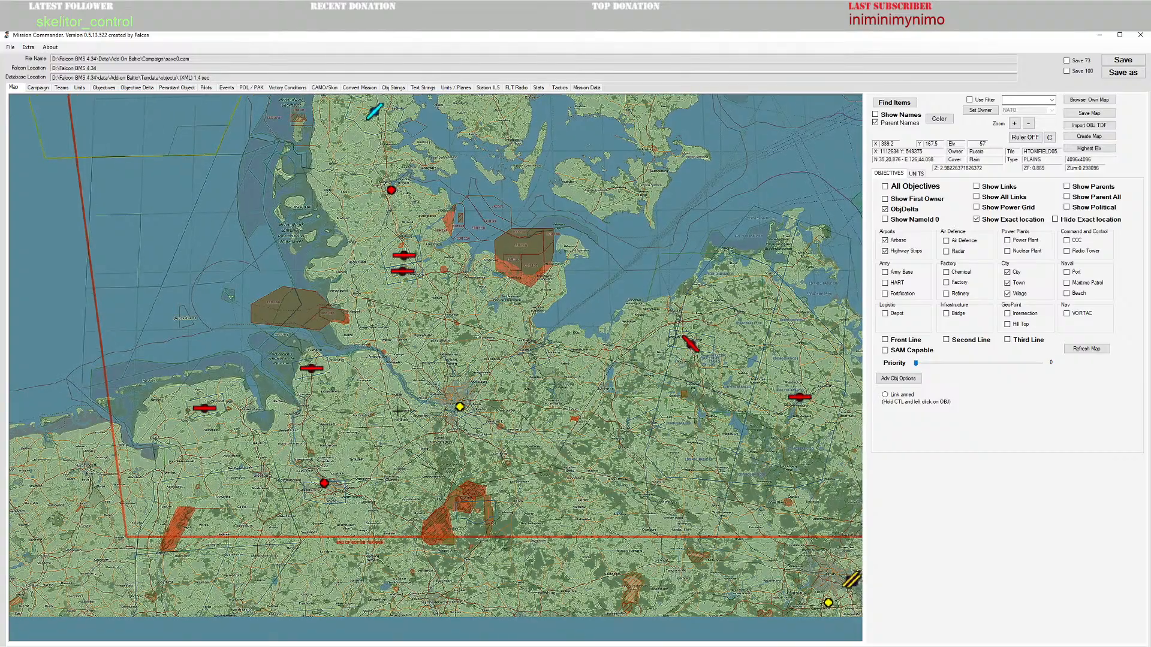
scroll(565, 460, down, 2)
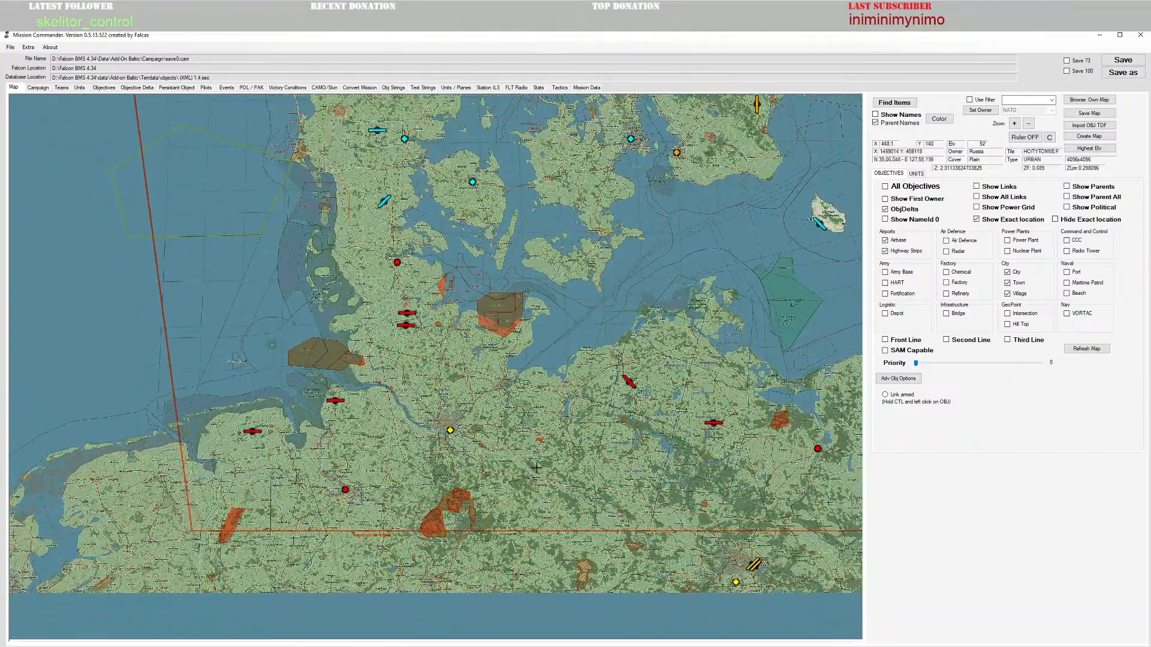
scroll(564, 460, down, 2)
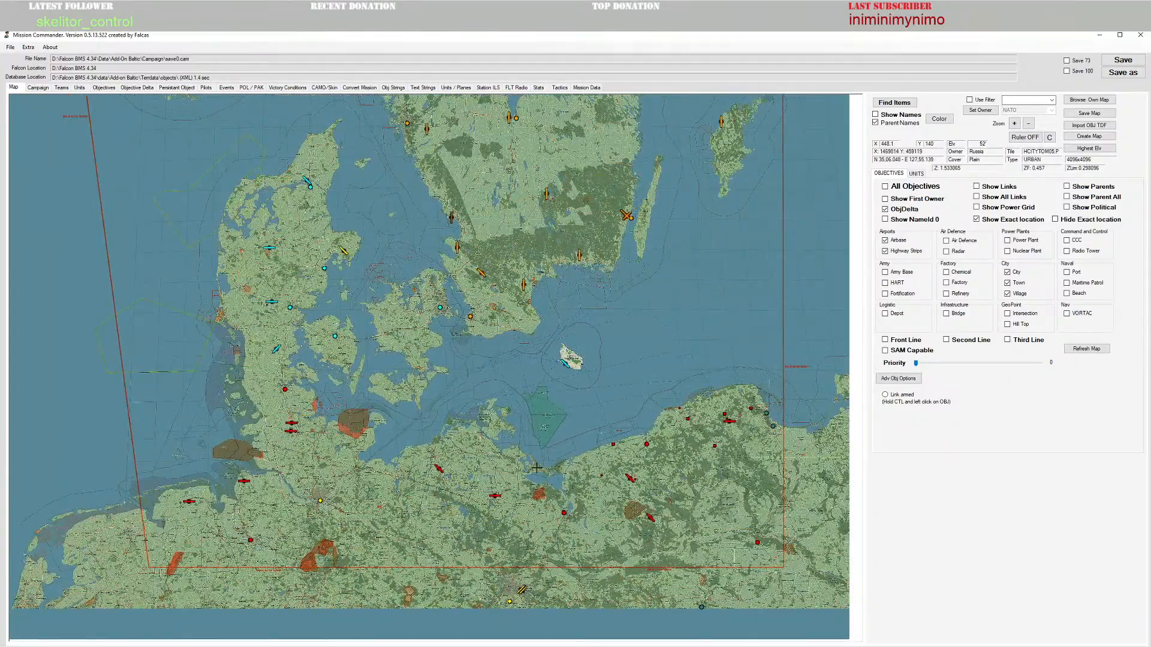
Step: Examine the city and airbase objectives across northern Germany and northwestern Poland, along the southern edge of the edited terrain
scroll(537, 467, up, 2)
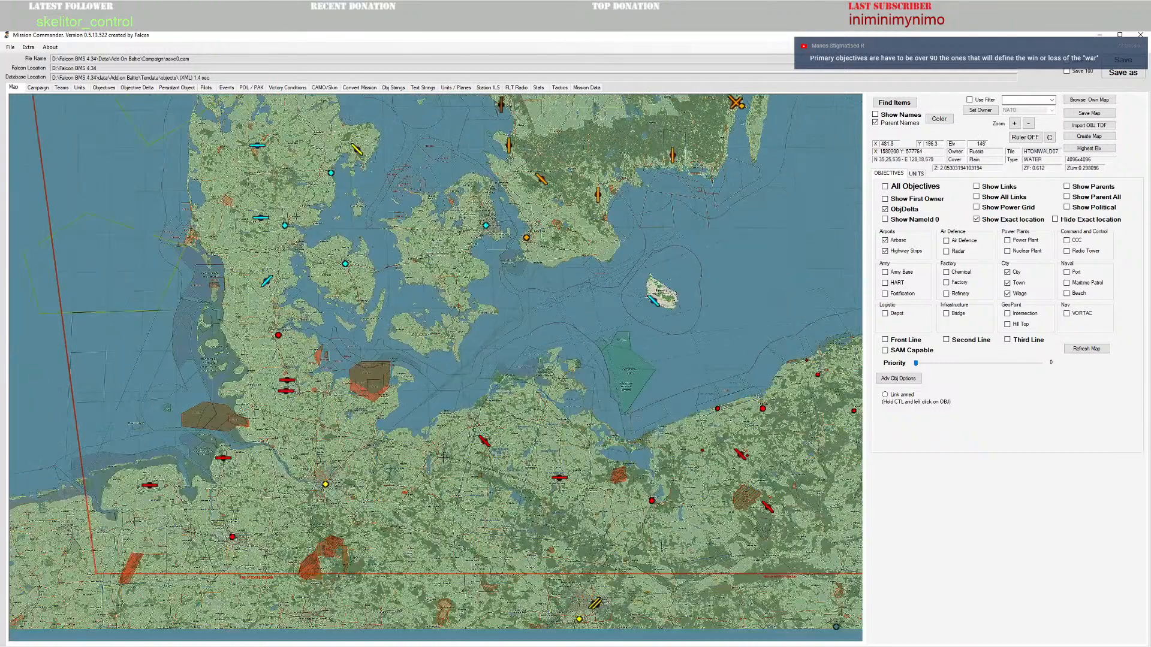
drag(443, 458, 460, 430)
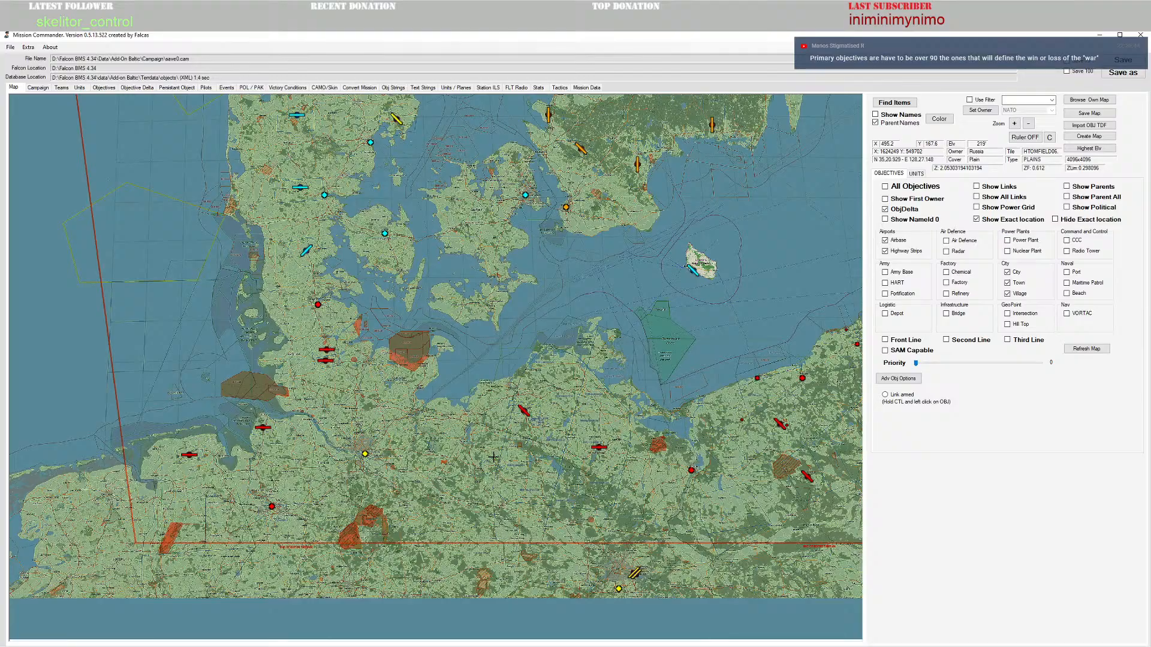
drag(433, 421, 454, 458)
scroll(454, 393, up, 6)
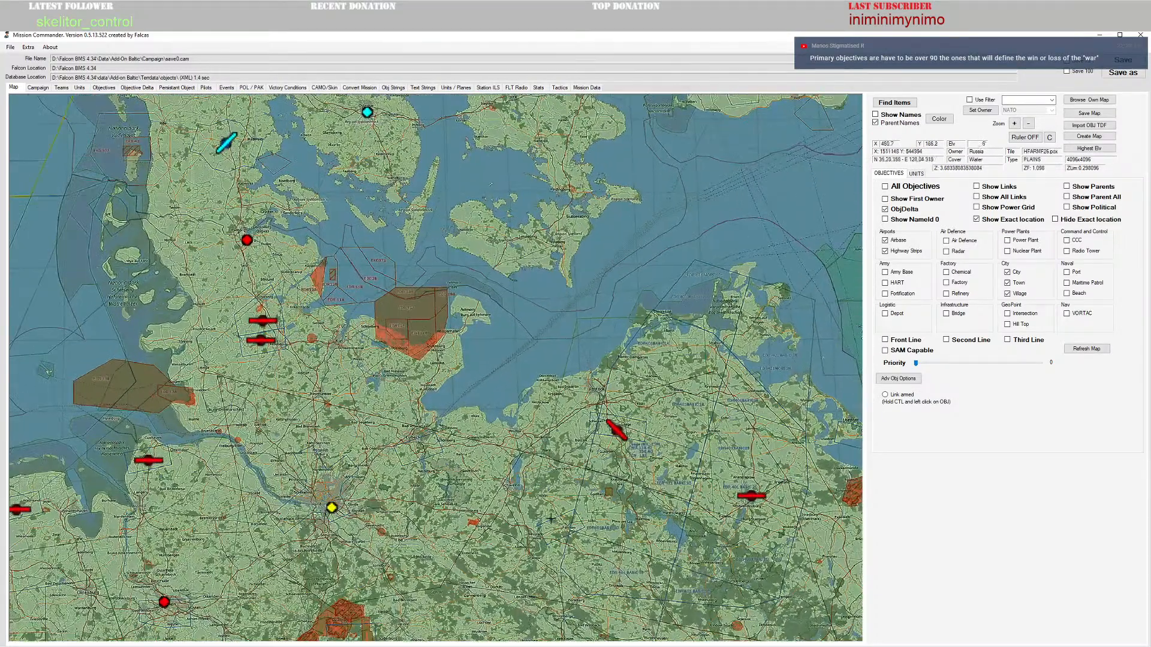
drag(499, 502, 191, 361)
scroll(600, 480, down, 1)
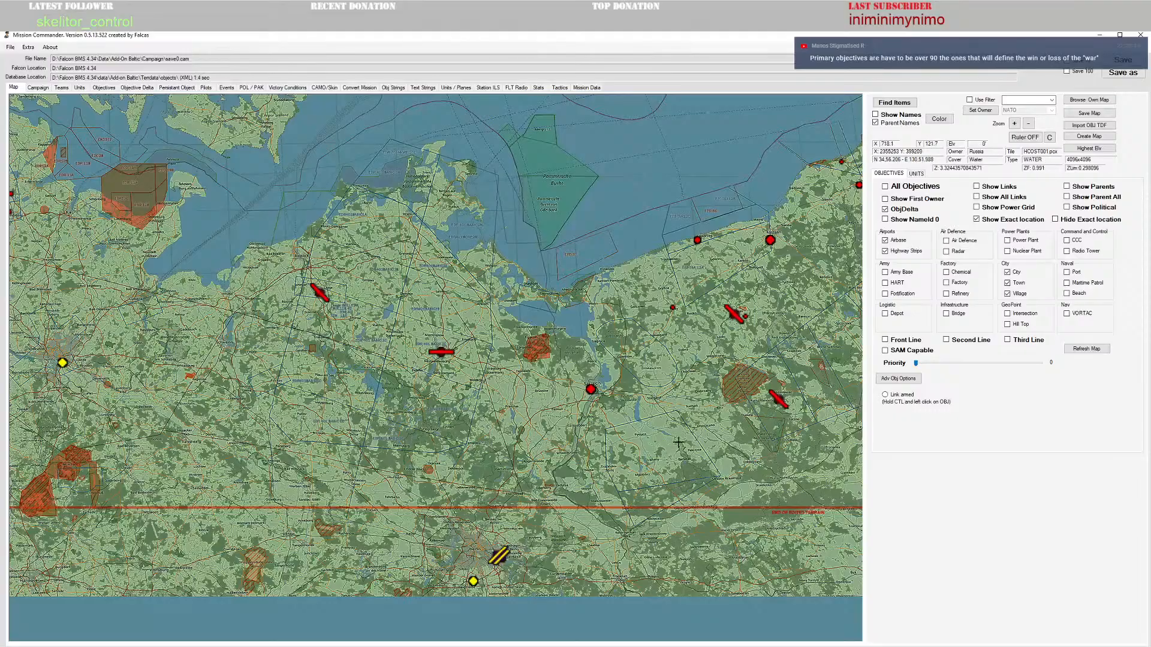
drag(684, 442, 468, 536)
scroll(641, 499, down, 1)
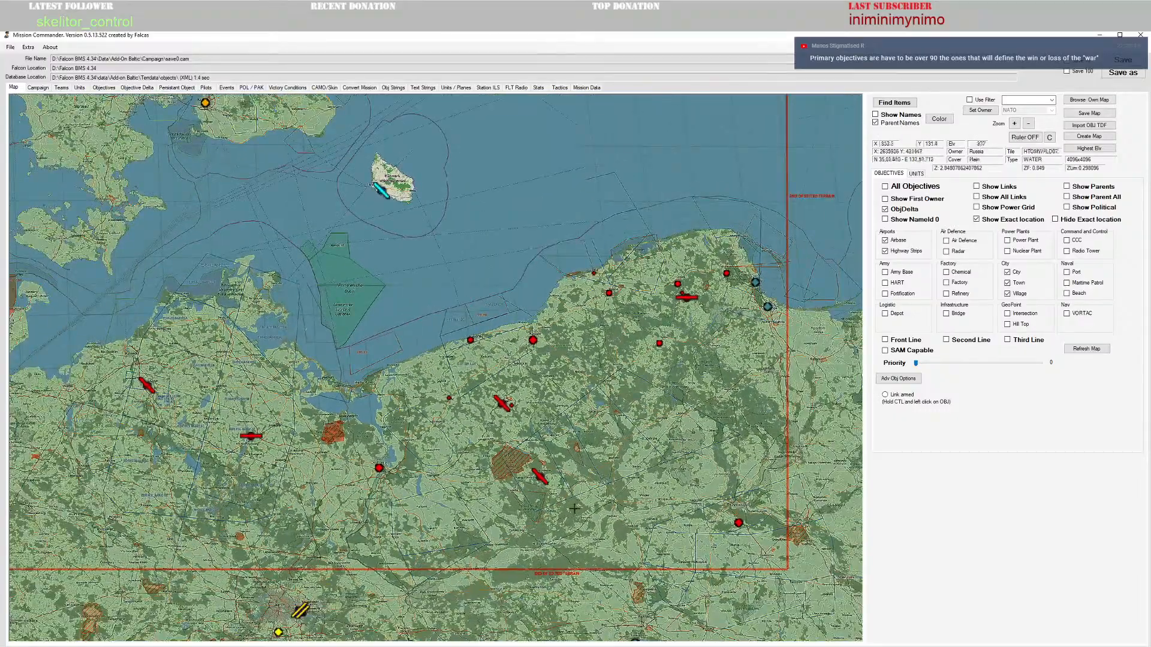
drag(574, 509, 735, 483)
drag(373, 485, 403, 444)
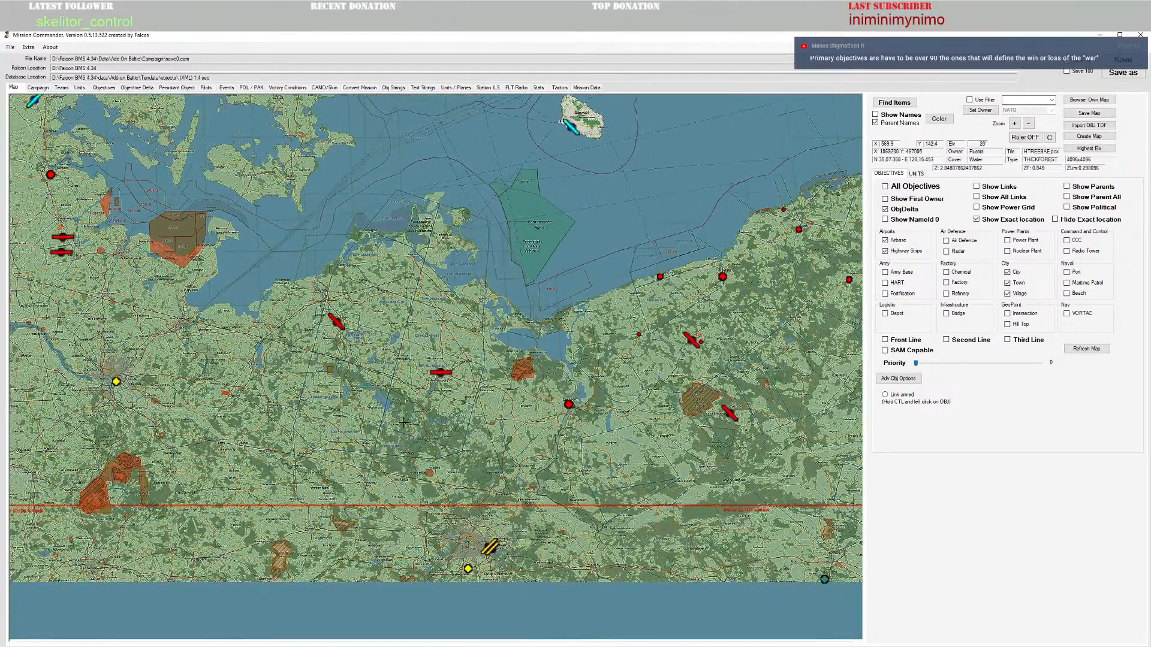
drag(290, 407, 505, 519)
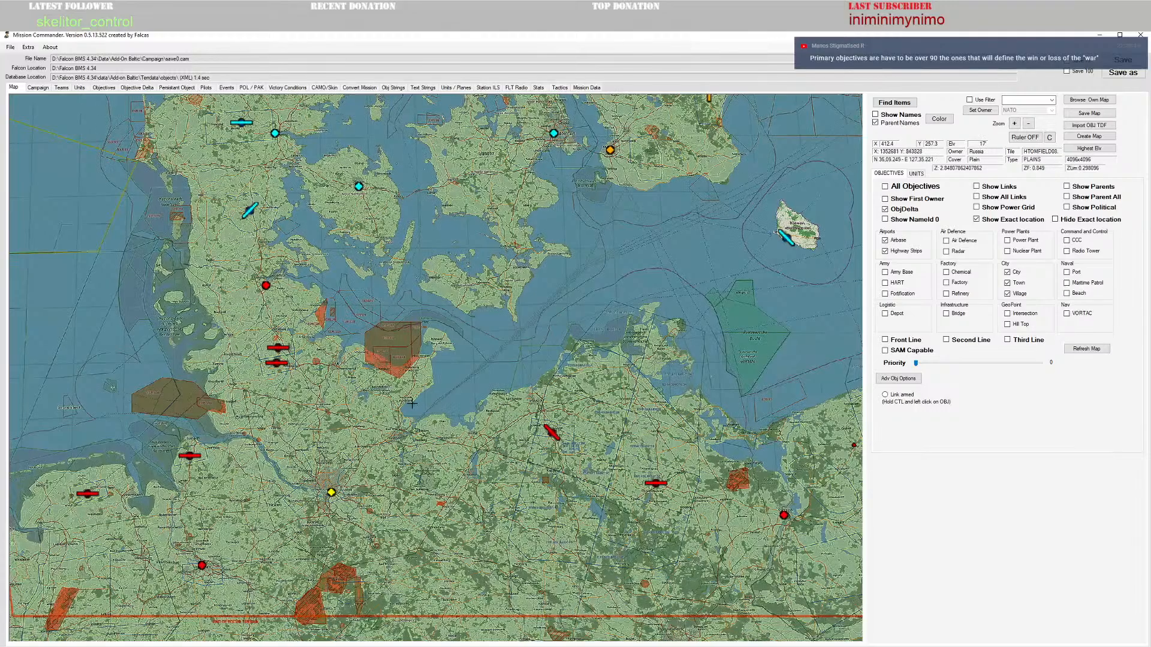
Step: Survey the objective coverage from Denmark across southern Sweden and Bornholm to Gotland
drag(394, 217, 467, 345)
drag(590, 143, 522, 365)
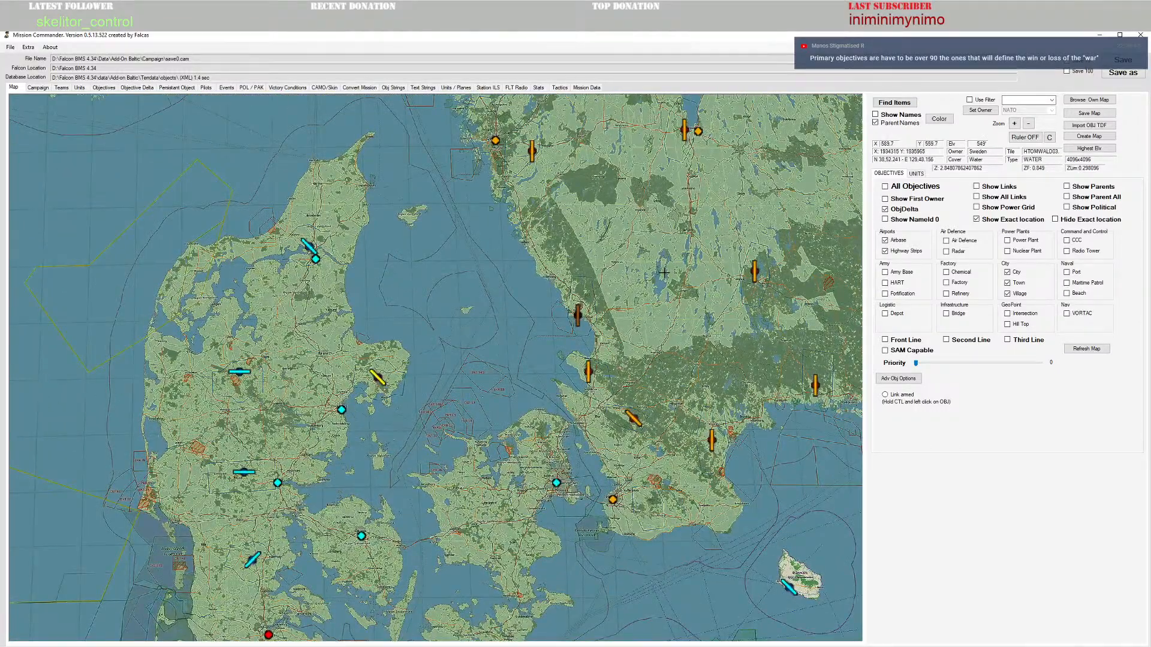
drag(665, 273, 539, 472)
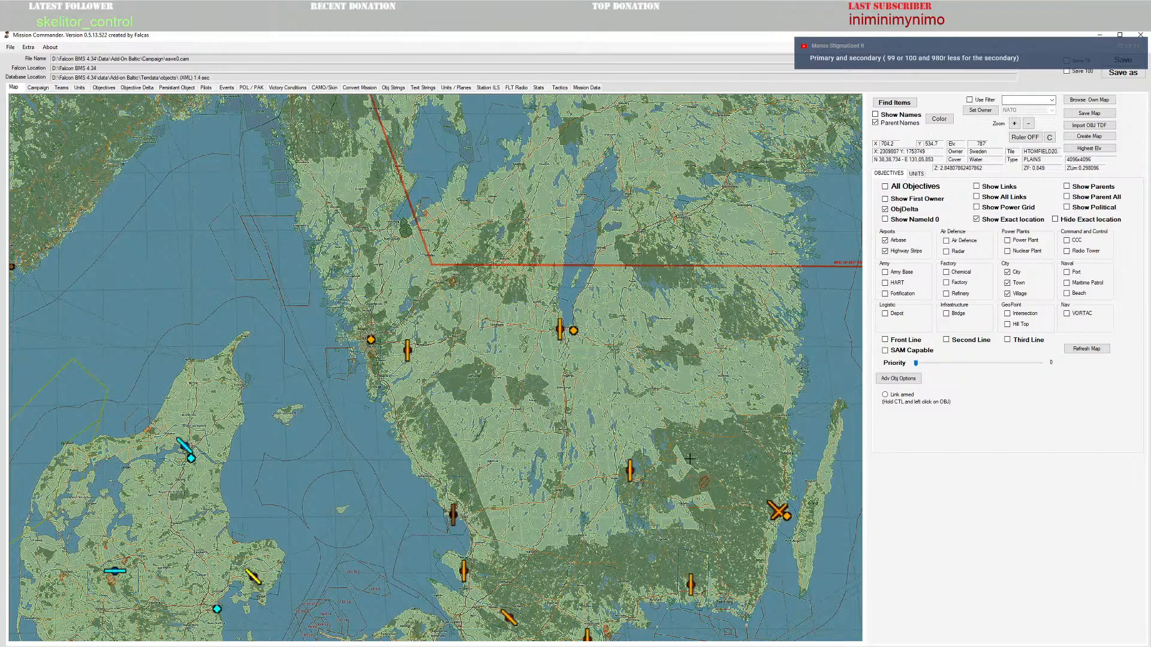
drag(707, 487, 570, 214)
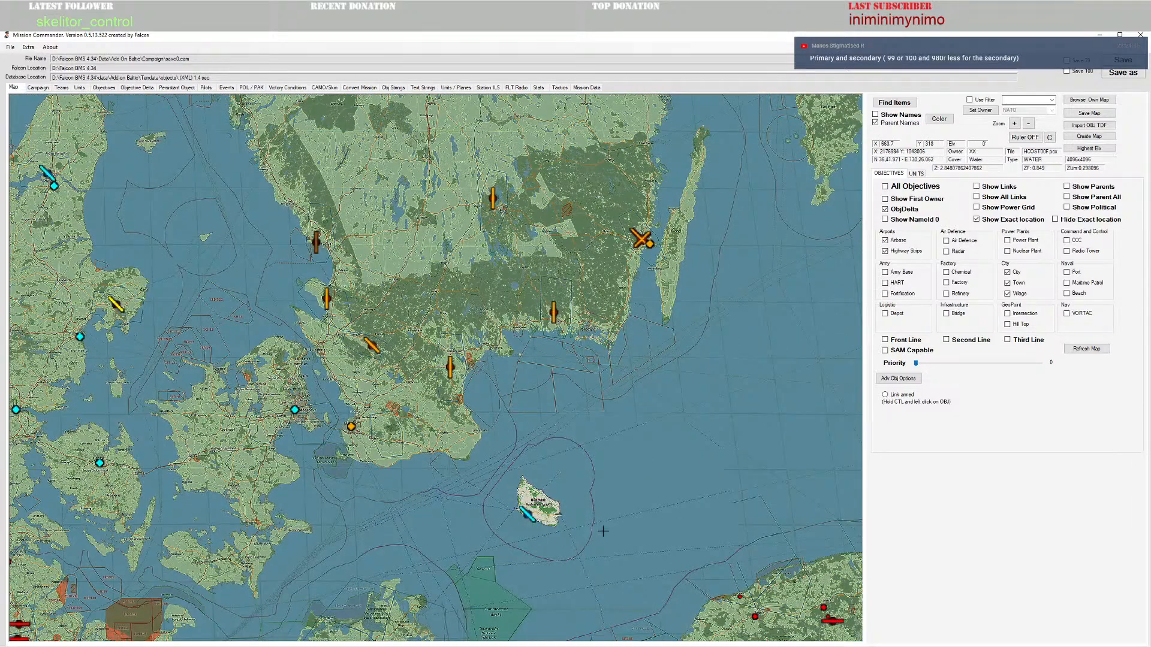
drag(758, 352, 526, 570)
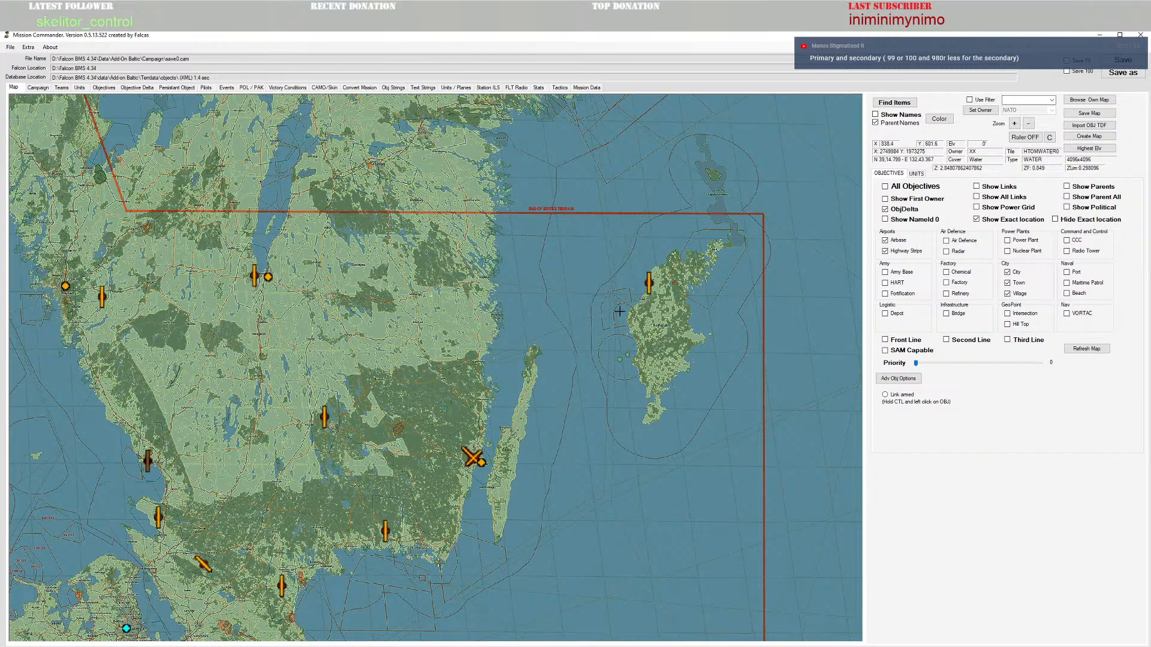
Step: Create a new objective at Visby on Gotland's west coast and assign it the name Visby
scroll(666, 292, up, 1)
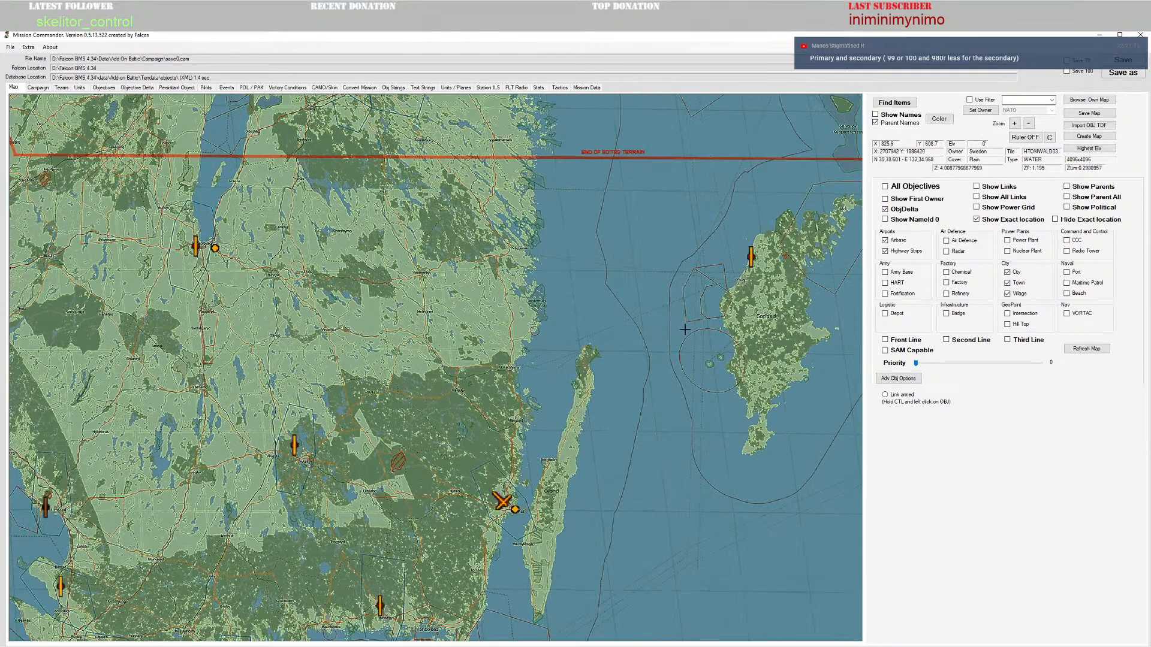
scroll(686, 329, up, 1)
drag(714, 337, 459, 409)
scroll(583, 391, up, 1)
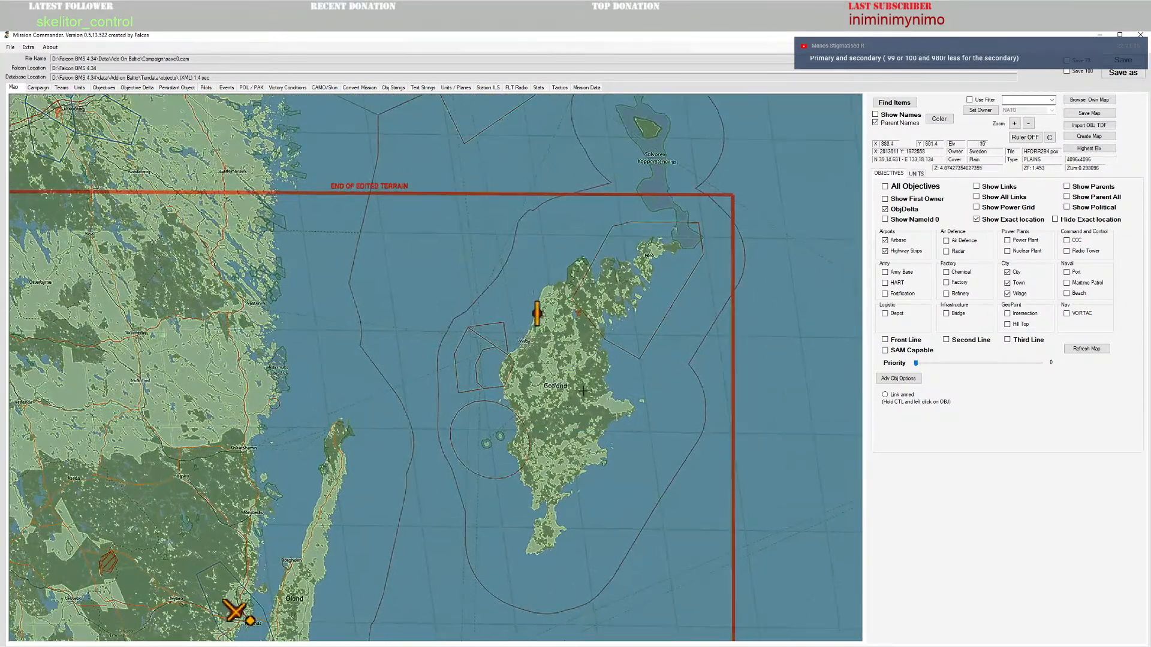
scroll(584, 391, up, 2)
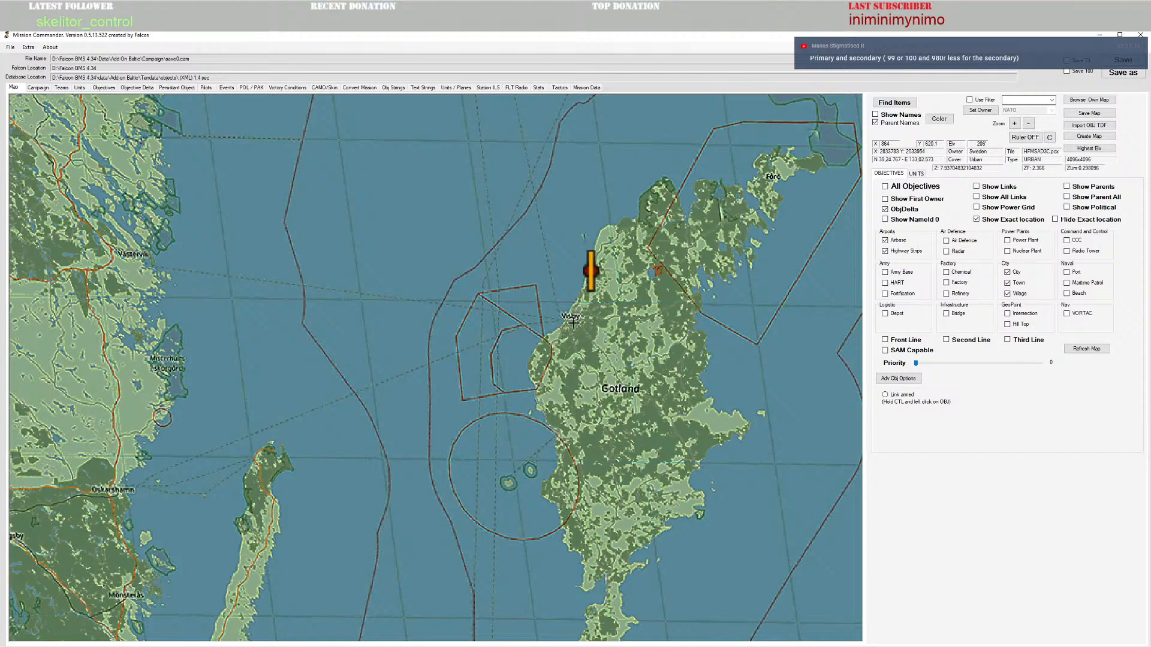
scroll(575, 323, up, 1)
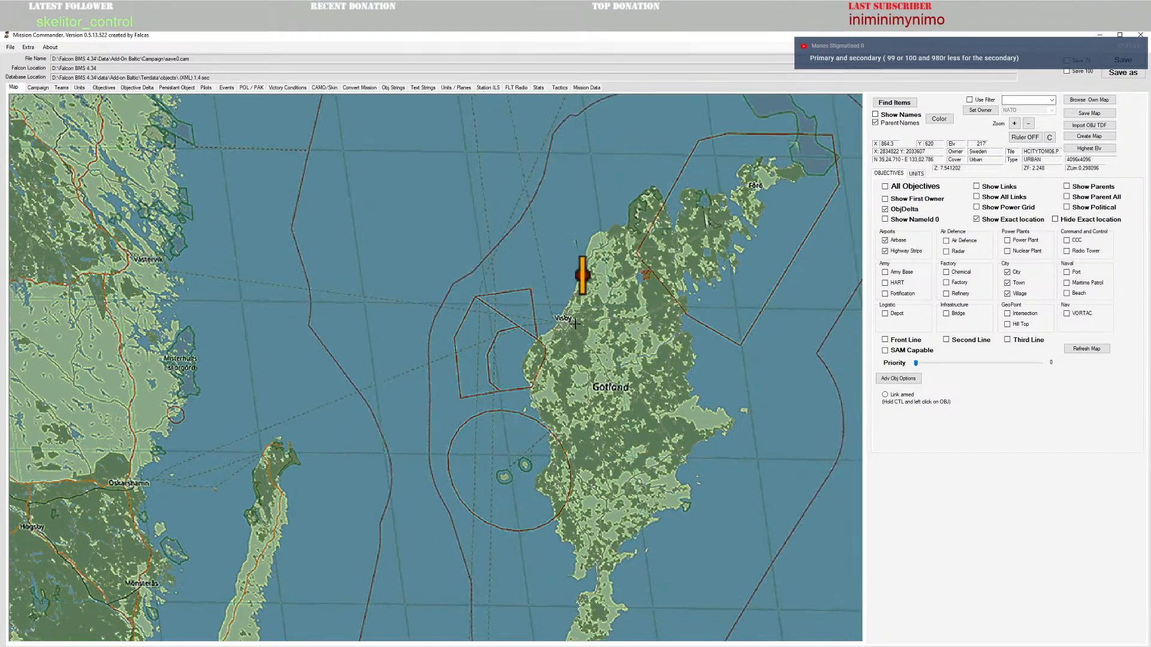
scroll(575, 322, up, 1)
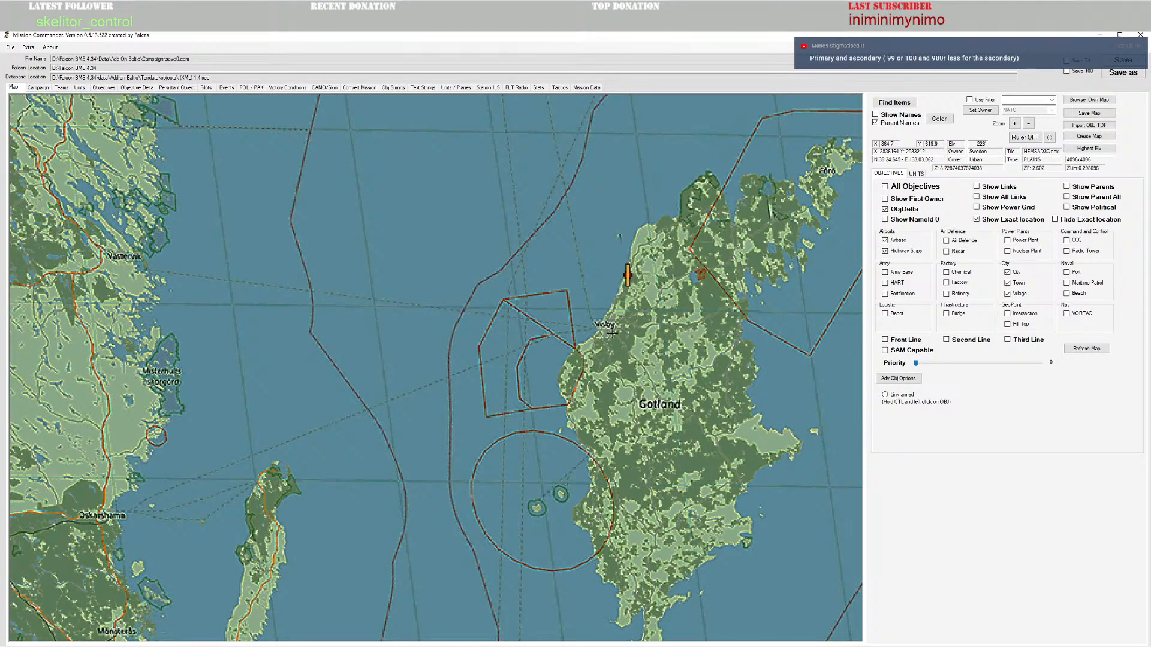
drag(612, 335, 644, 340)
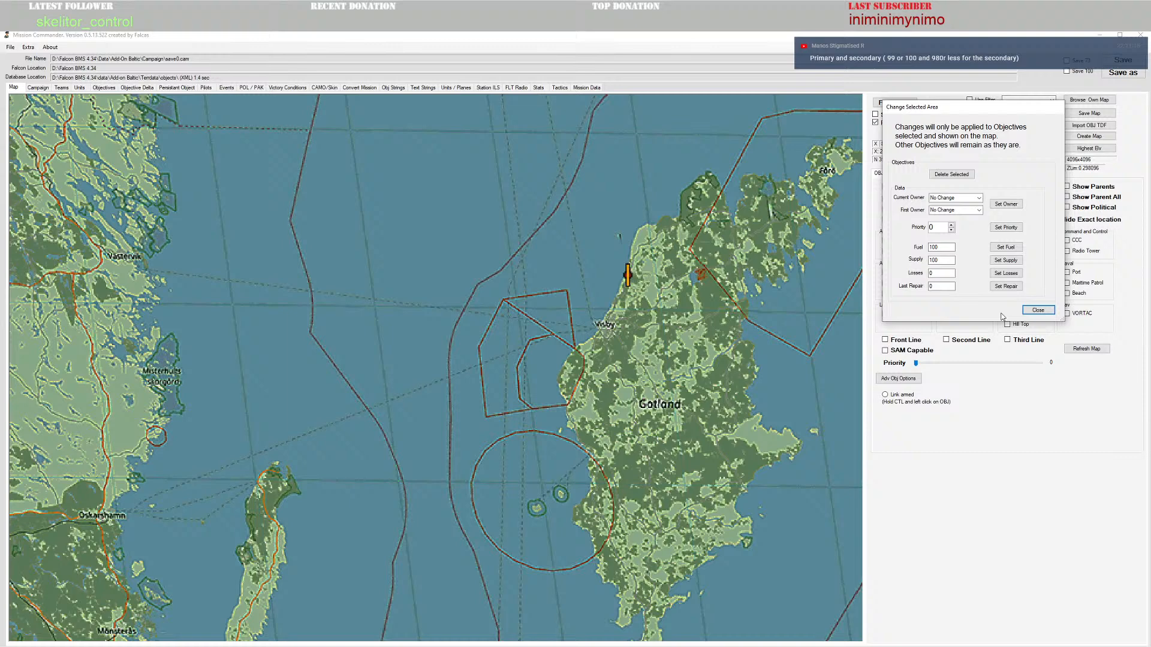
click(1035, 311)
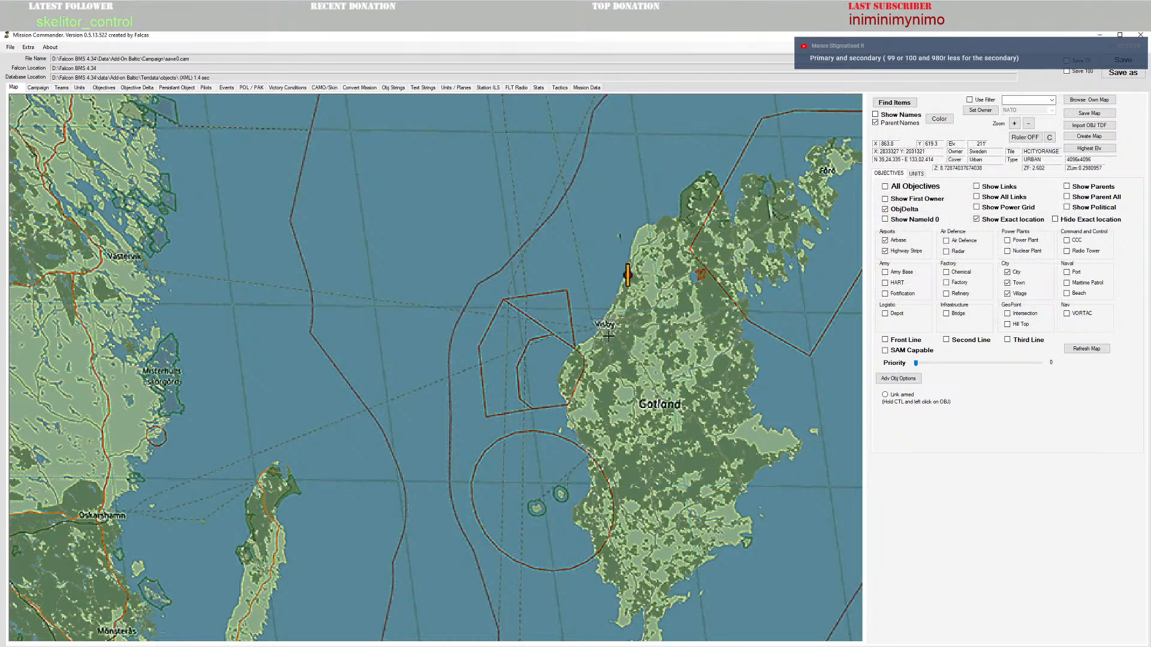
click(613, 336)
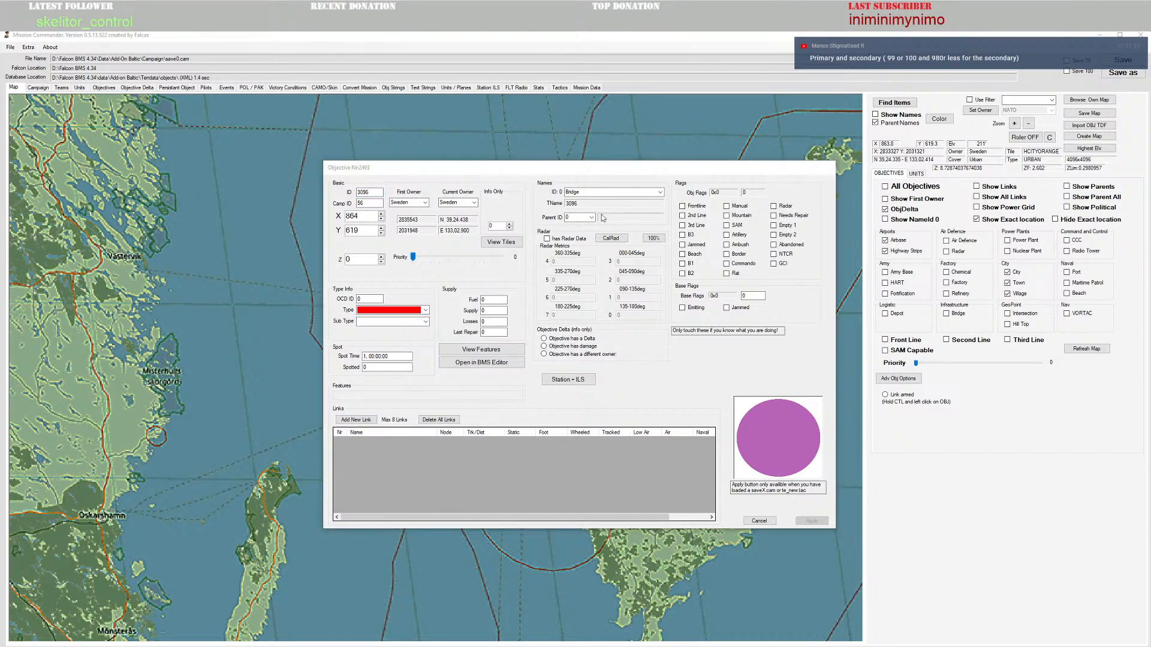
click(641, 193)
text(vis)
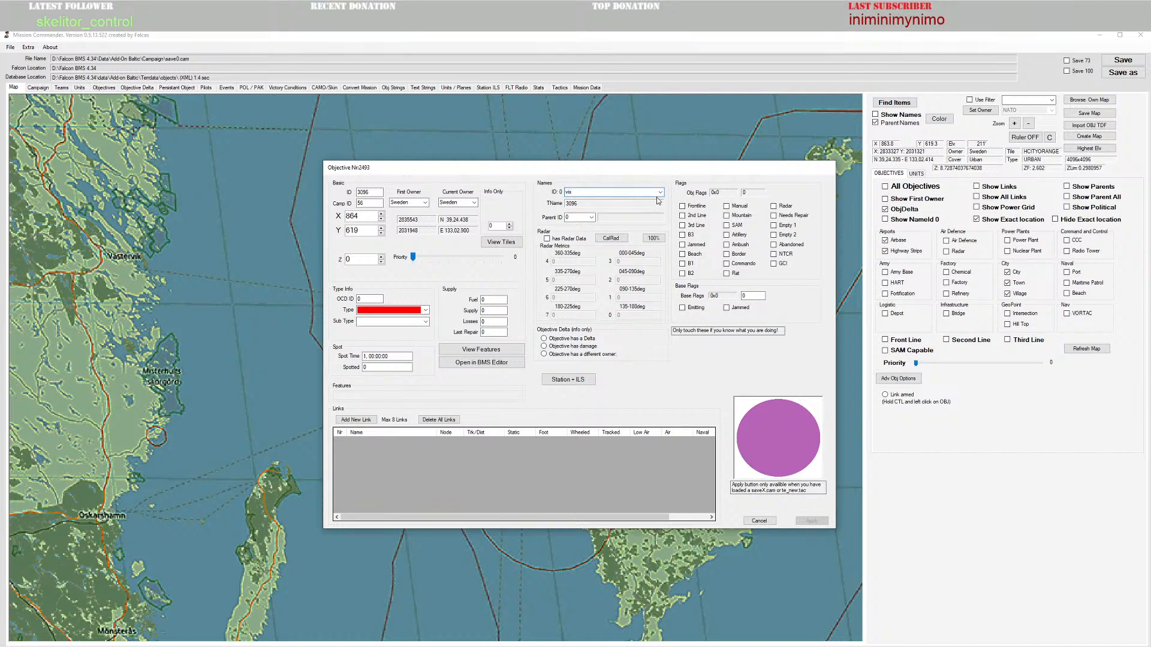
click(660, 193)
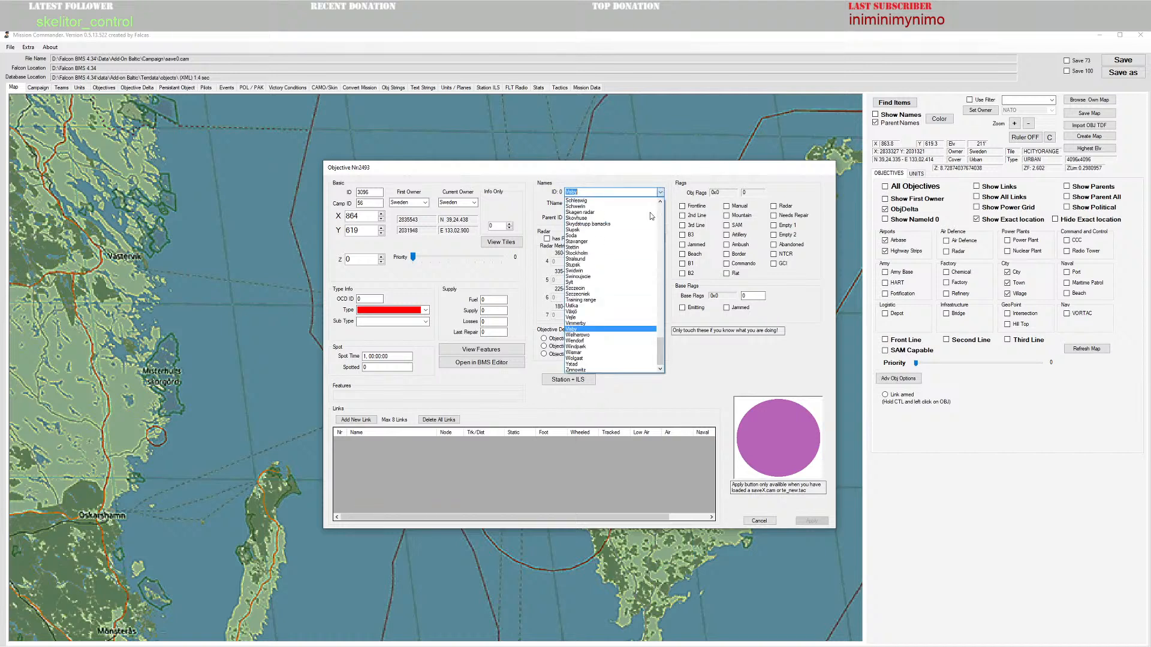
click(568, 329)
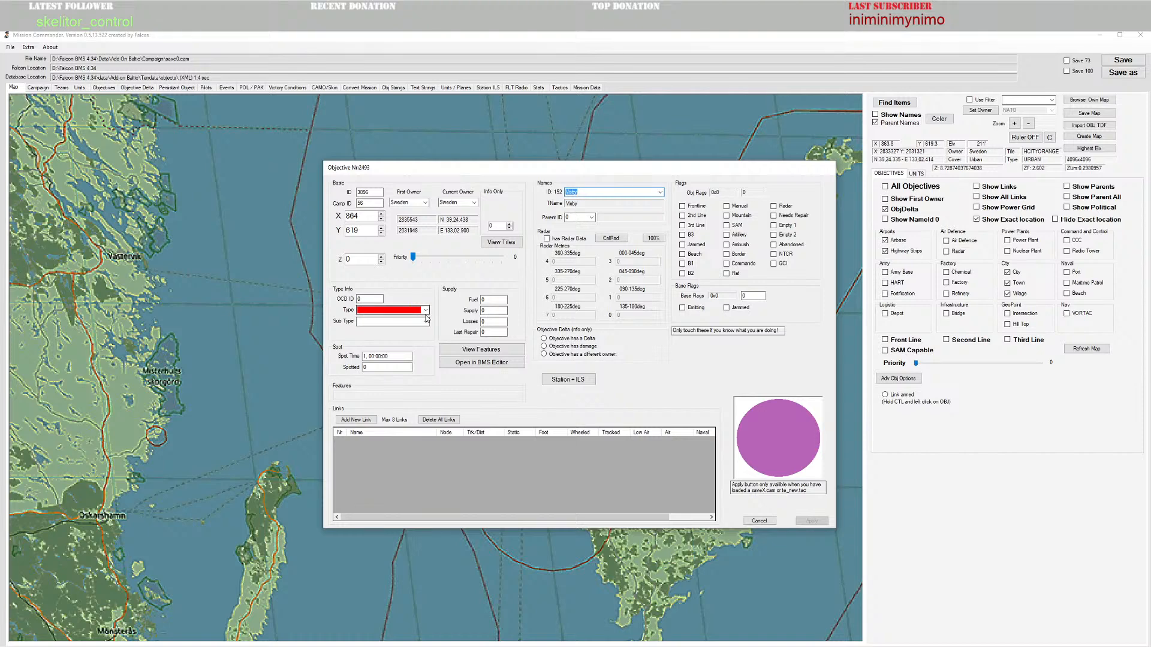
Step: Define the Visby objective as a City with sub type C00 City (CT 2070) and apply it
click(426, 310)
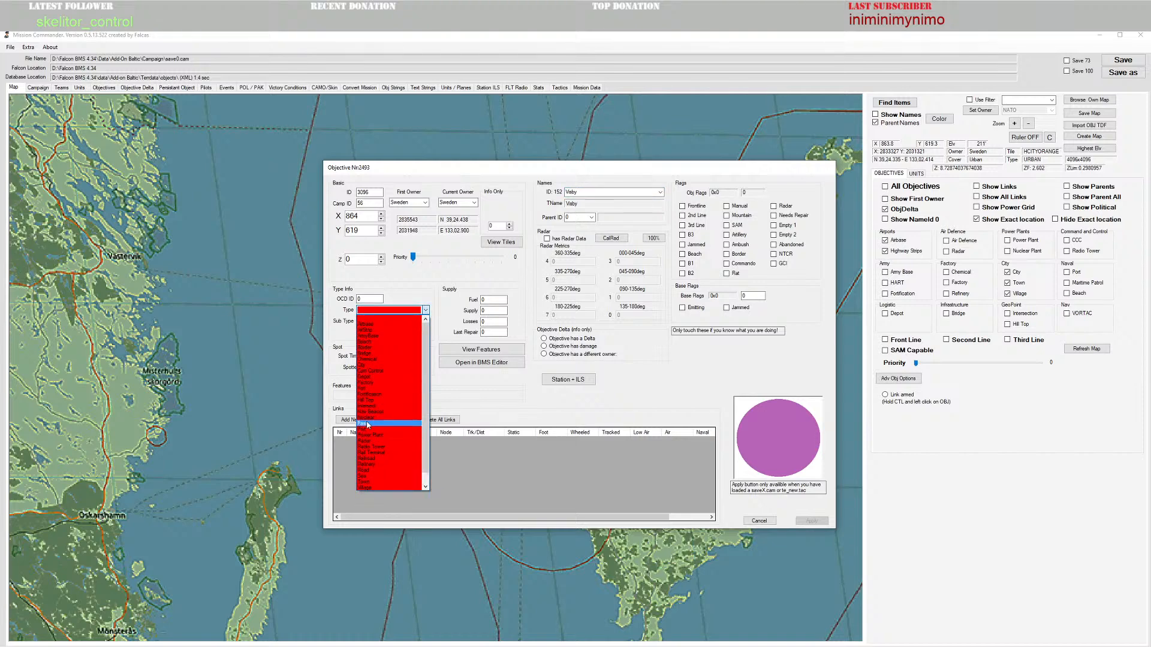
click(376, 368)
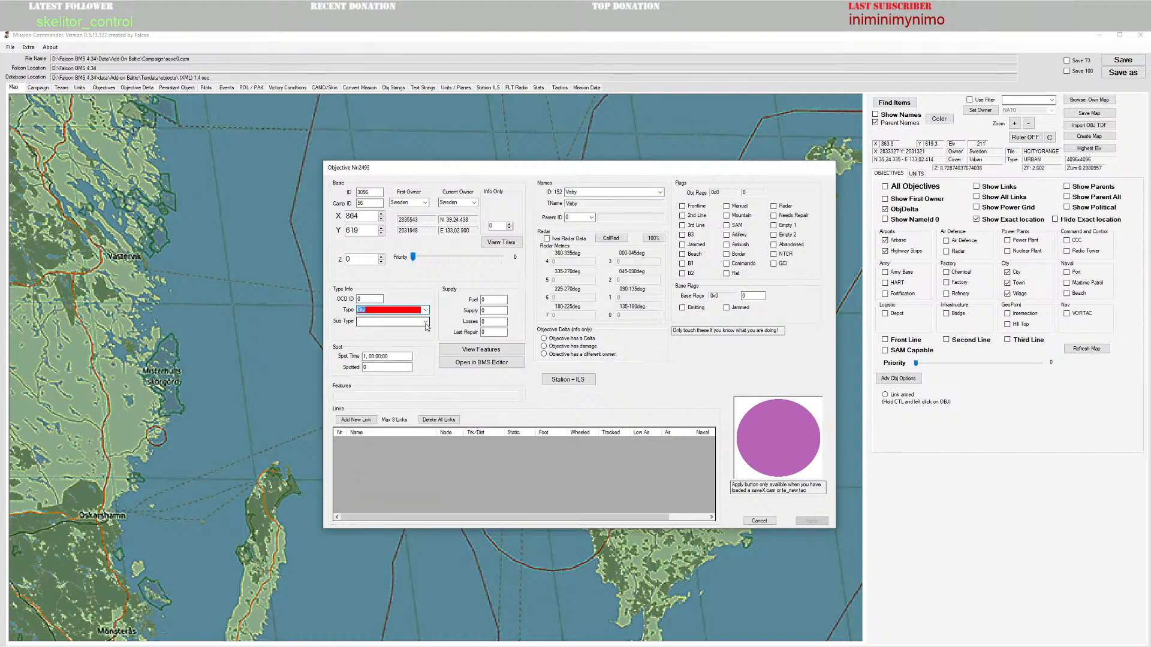
click(425, 321)
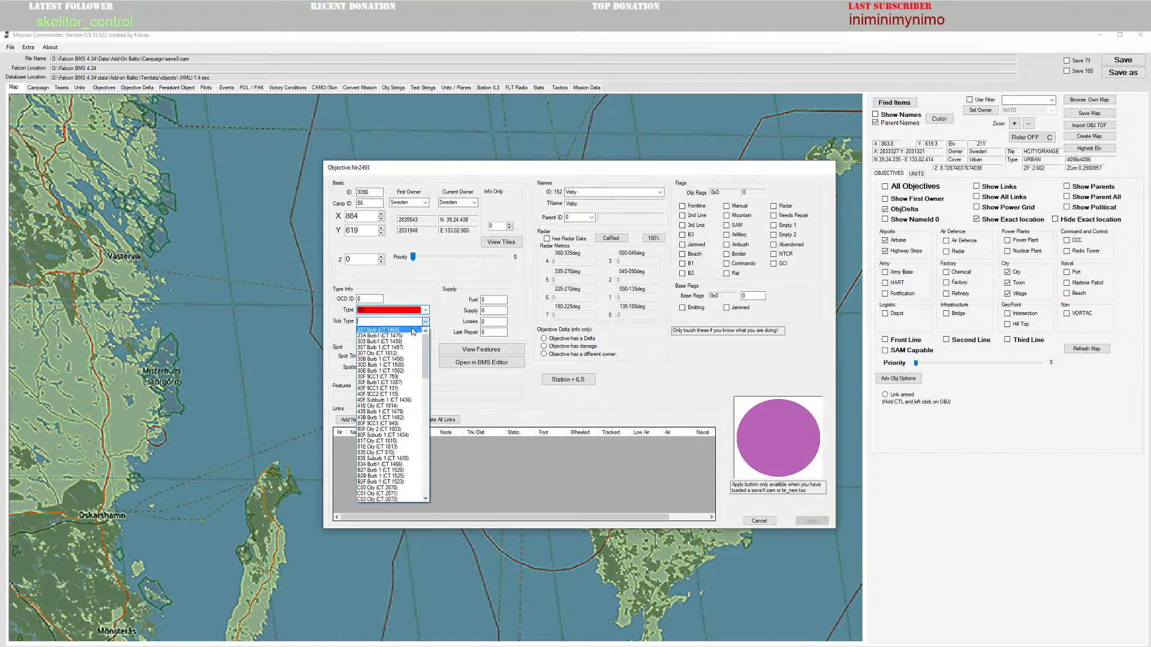
click(375, 488)
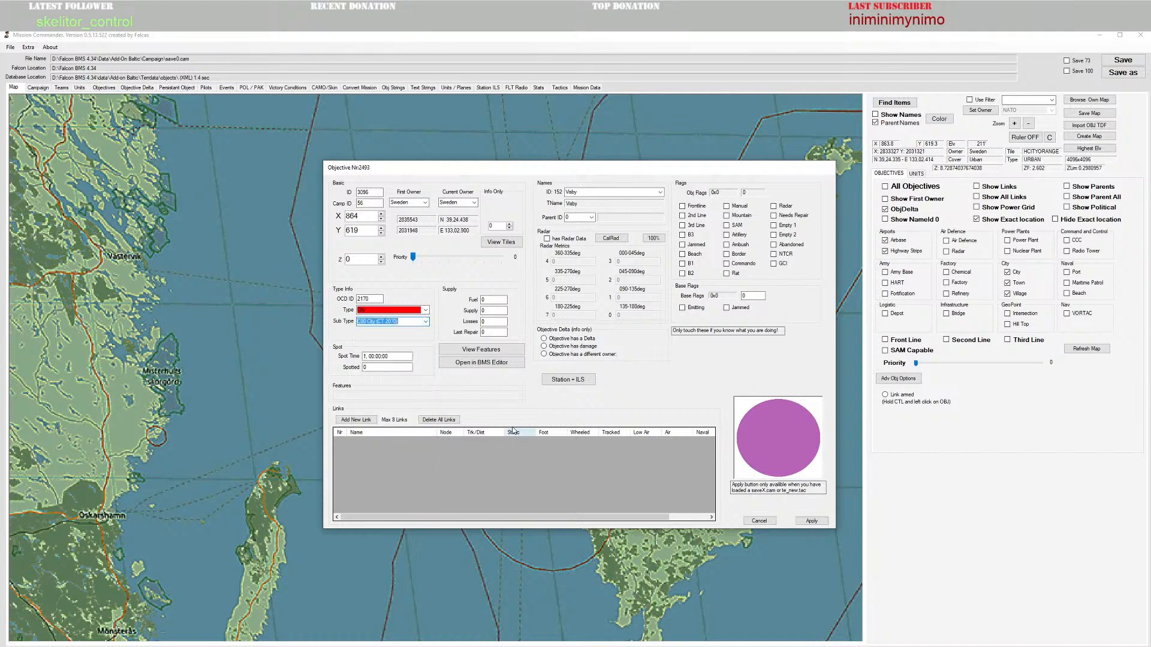
click(816, 523)
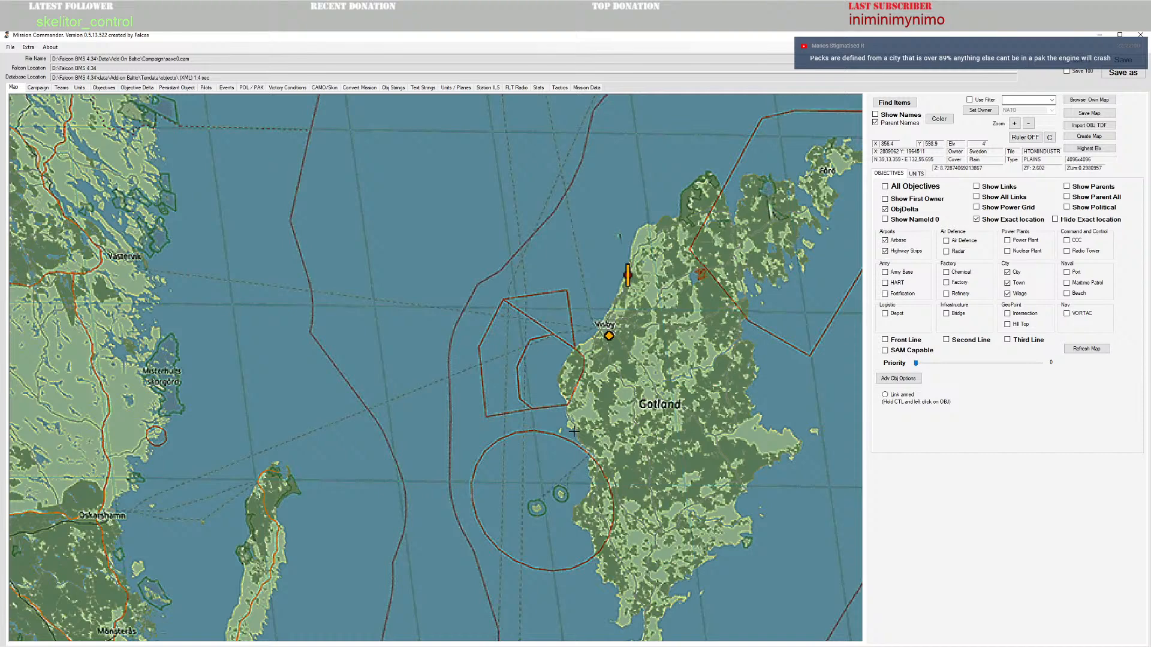
Step: Open the Visby city objective in the Objective Editor and examine its building placement against the surrounding town tiles and coastline
scroll(588, 394, up, 2)
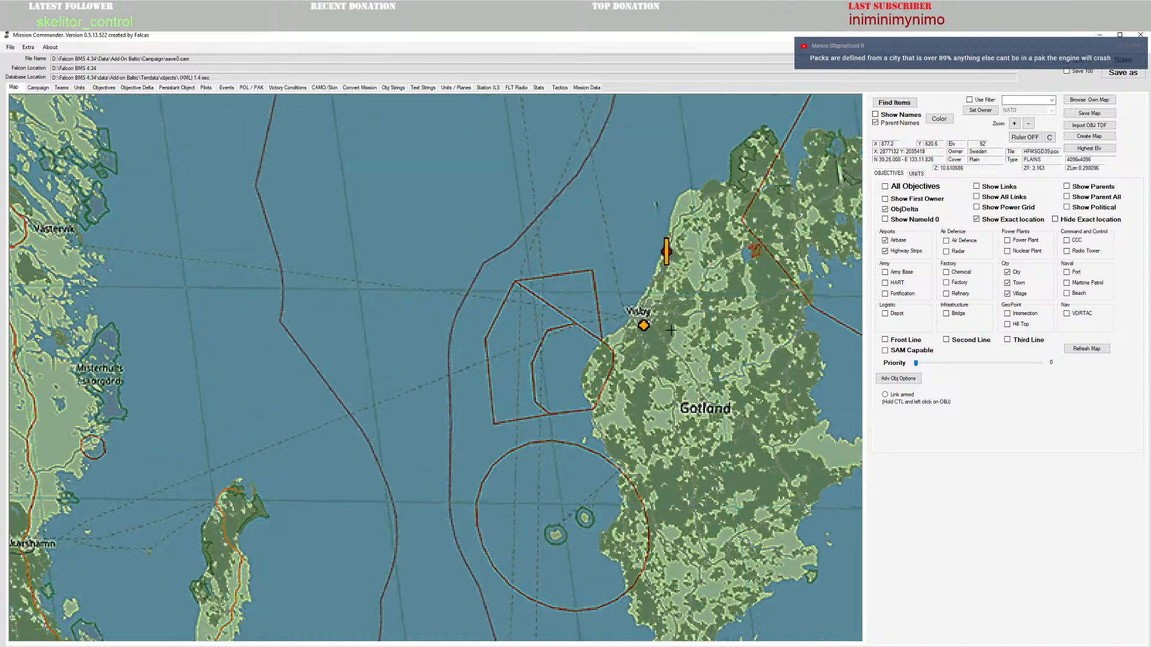
scroll(589, 394, up, 3)
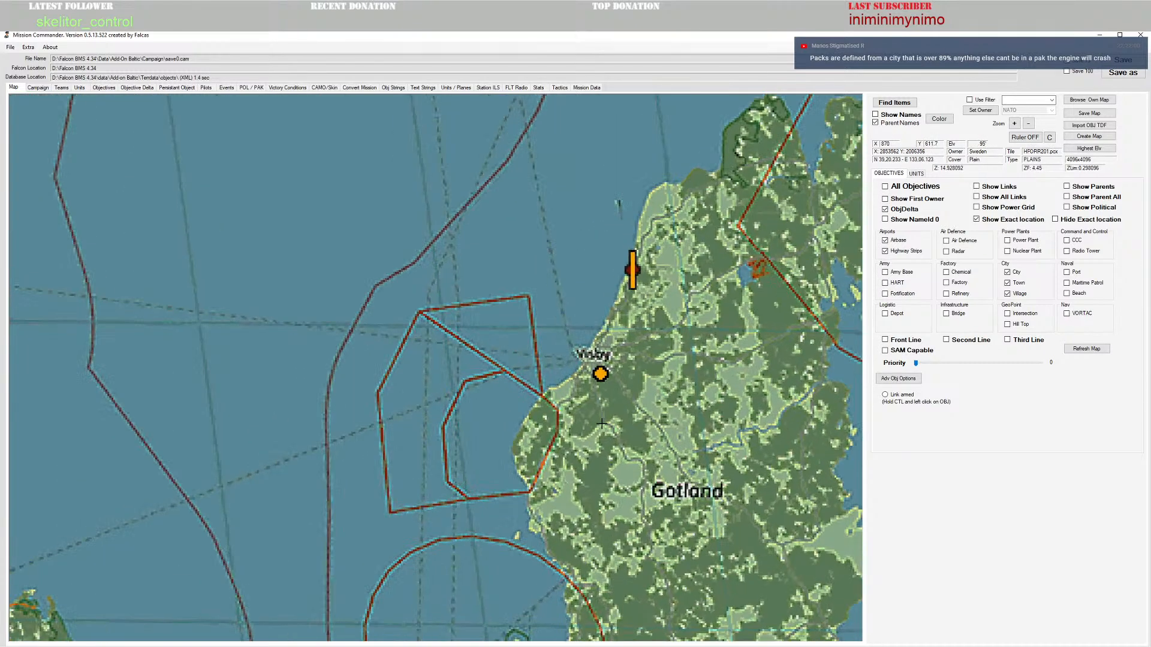
drag(622, 417, 586, 427)
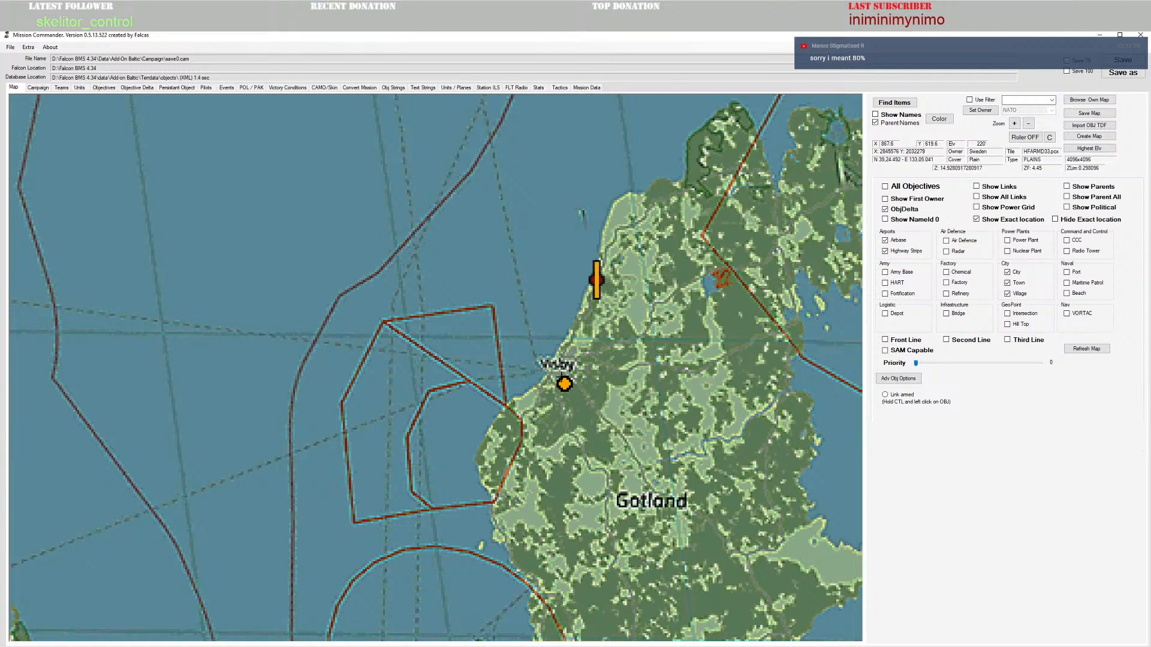
right_click(565, 384)
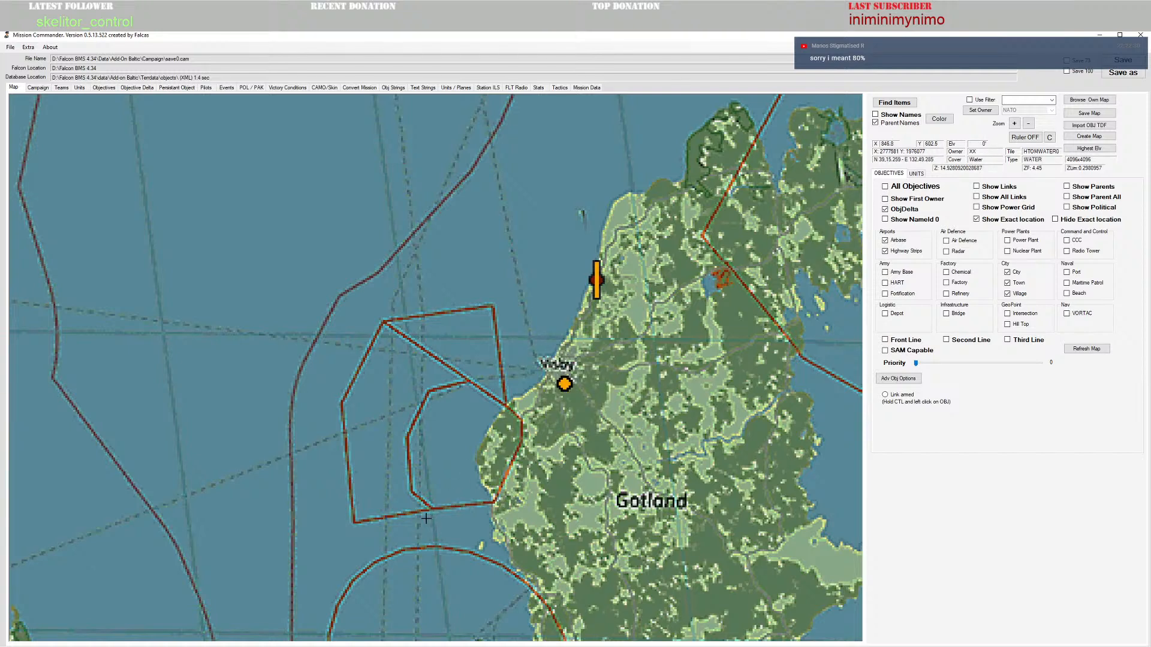
key(alt+Tab)
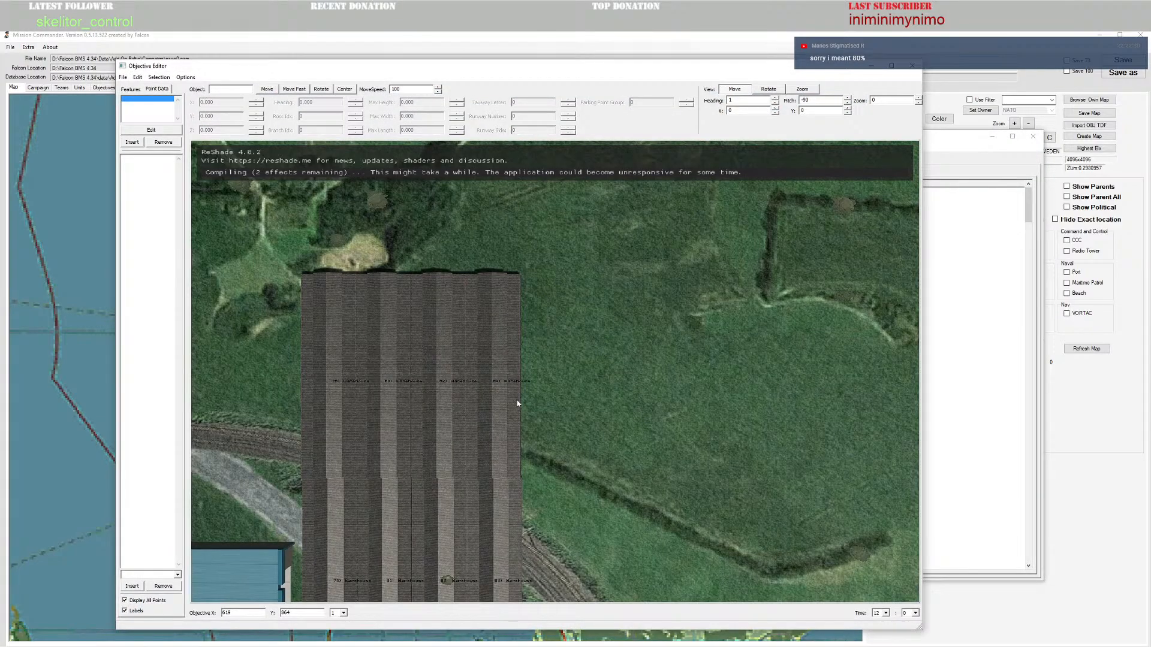
scroll(517, 403, down, 10)
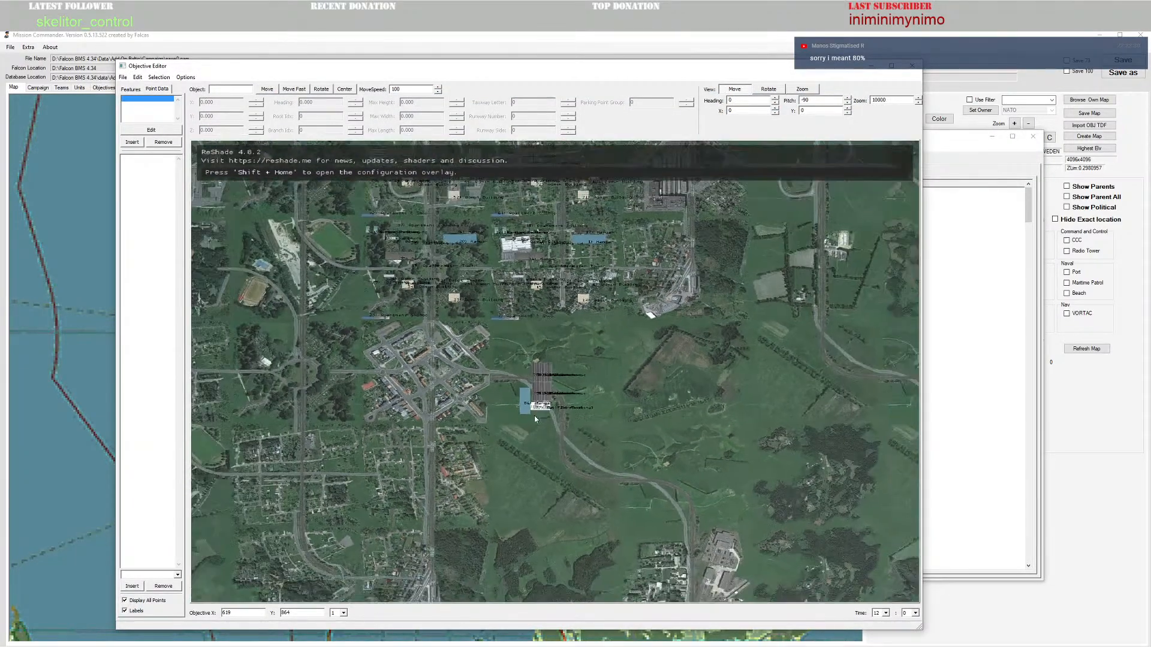
scroll(534, 415, down, 5)
drag(430, 440, 548, 531)
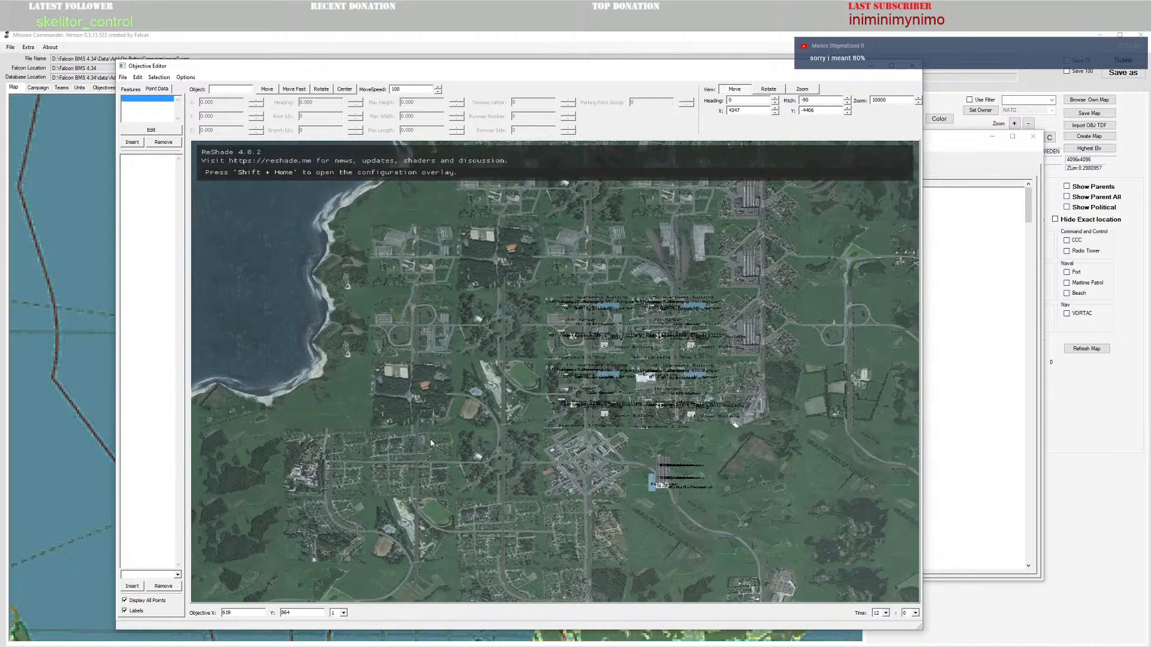
scroll(430, 439, down, 5)
drag(503, 202, 576, 461)
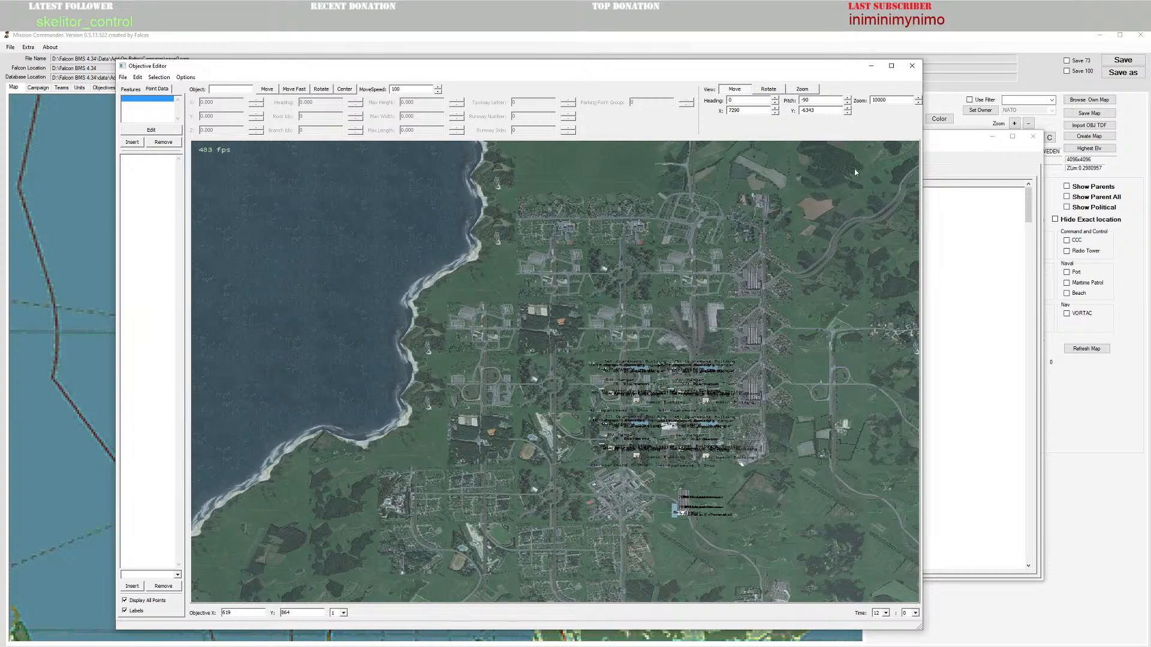
Step: Close the Objective Editor and move the Visby city objective to X 863, Y 620
click(912, 66)
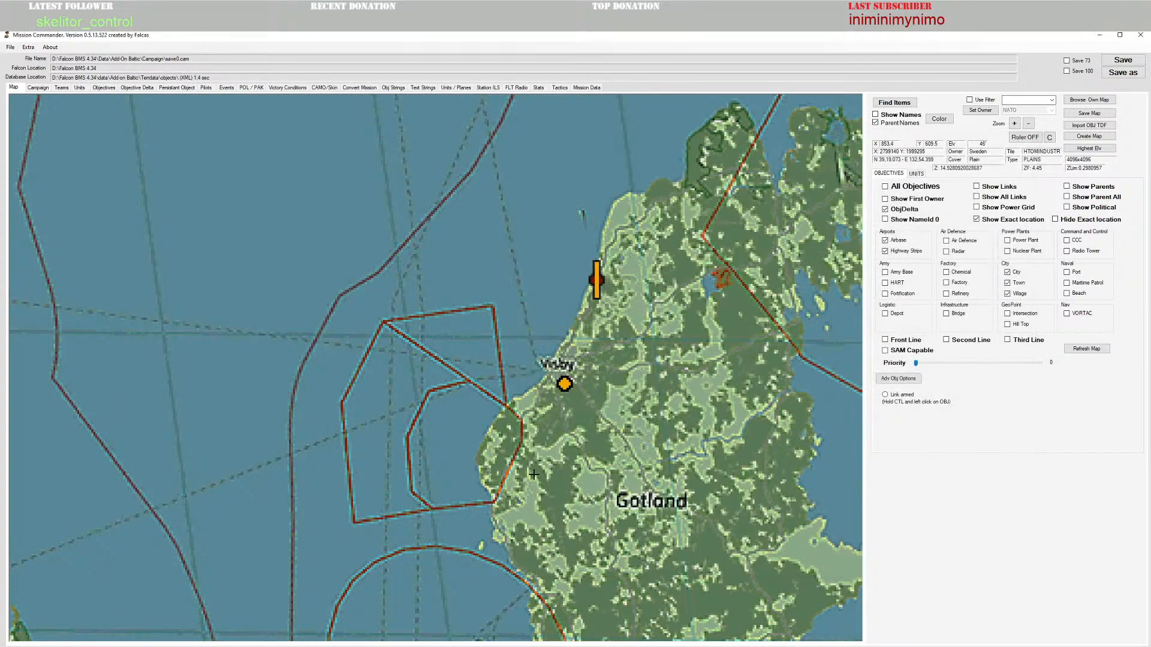
right_click(548, 354)
click(557, 371)
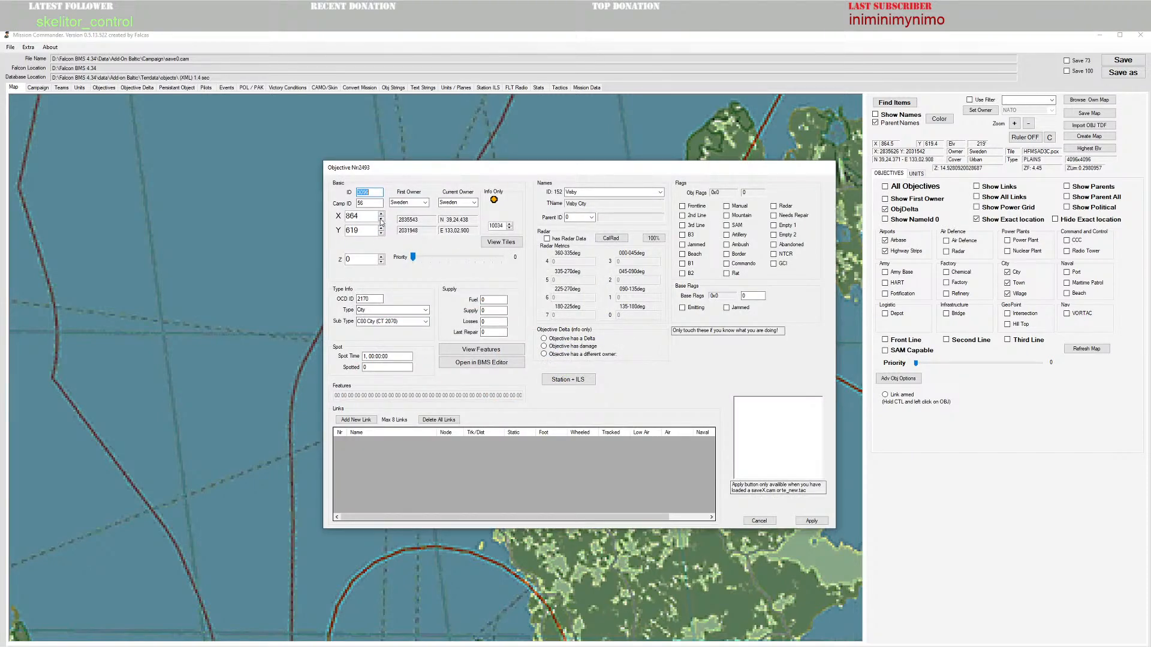
click(382, 219)
click(381, 227)
click(811, 522)
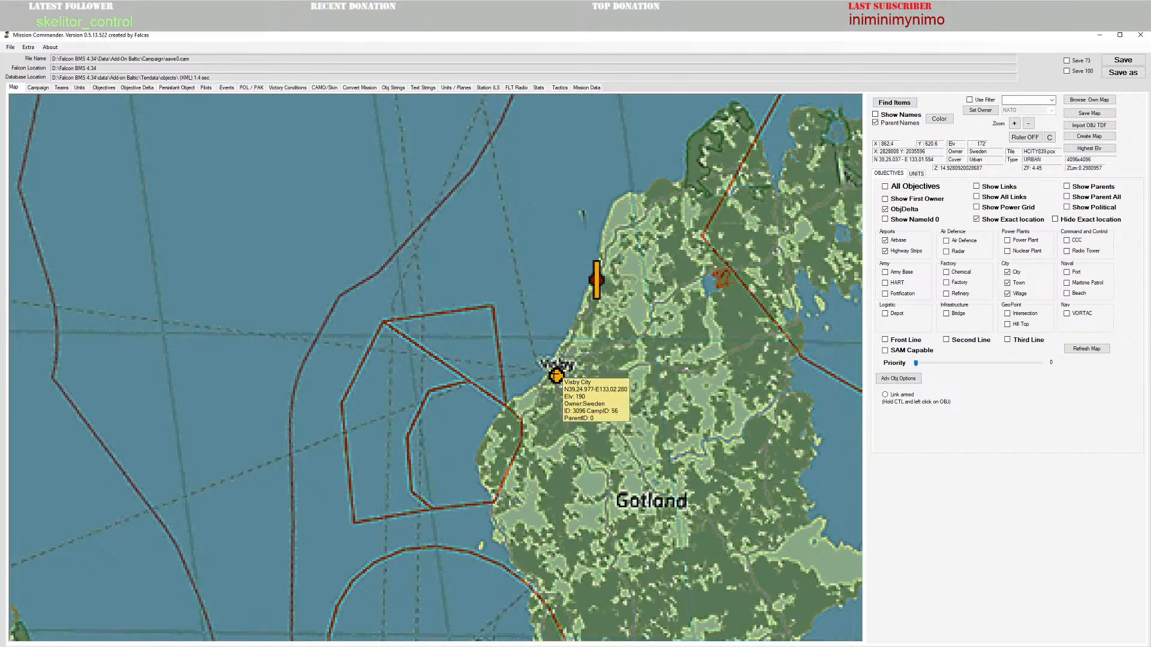
Step: View the Visby city's features to check how the buildings line up with the surrounding town tiles
right_click(552, 365)
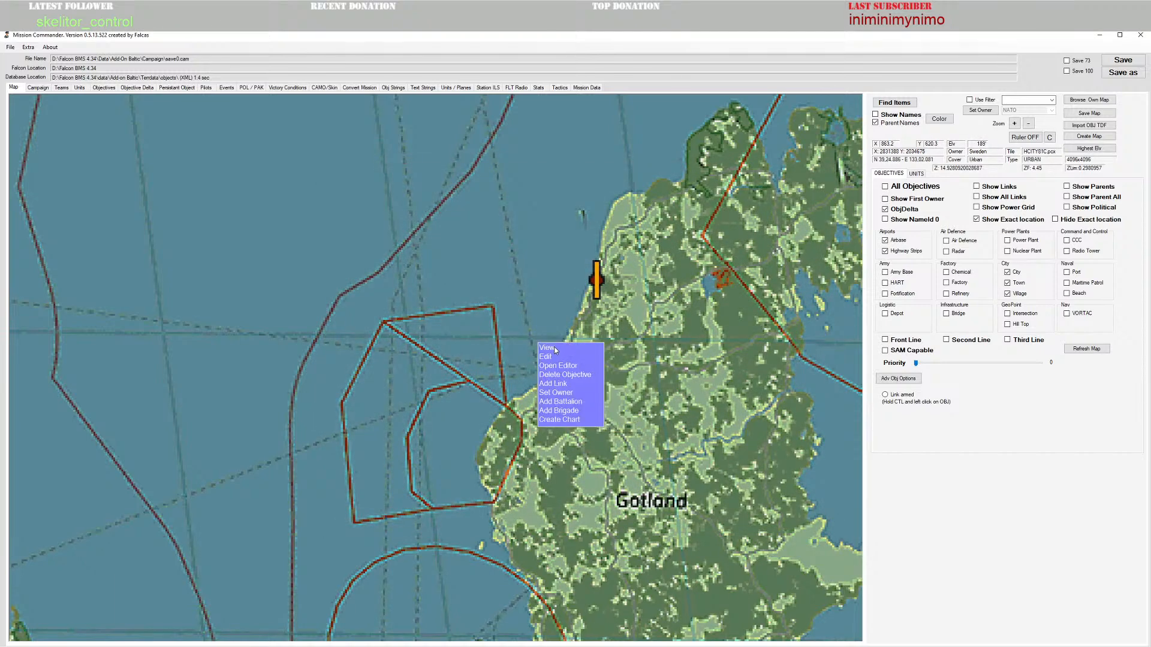
click(554, 349)
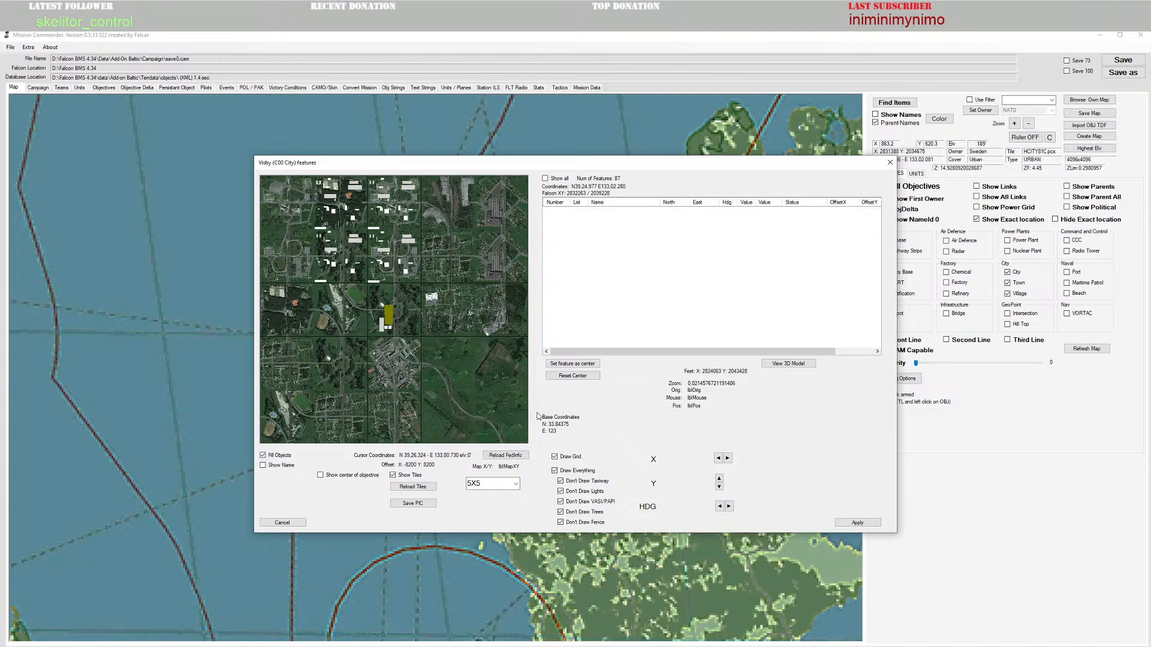
click(293, 522)
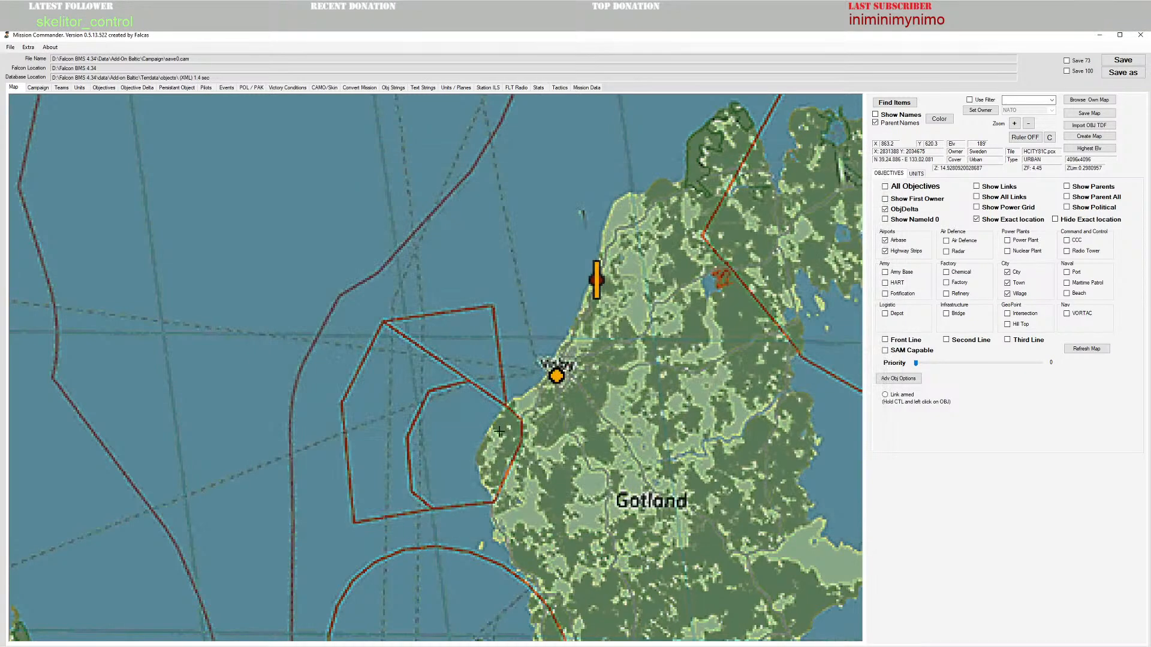
Step: Look up Visby's coordinates, switch to Terrain Editor, go to tile position X 863, Y 620 and hide the areas and paths overlay
right_click(558, 378)
click(551, 358)
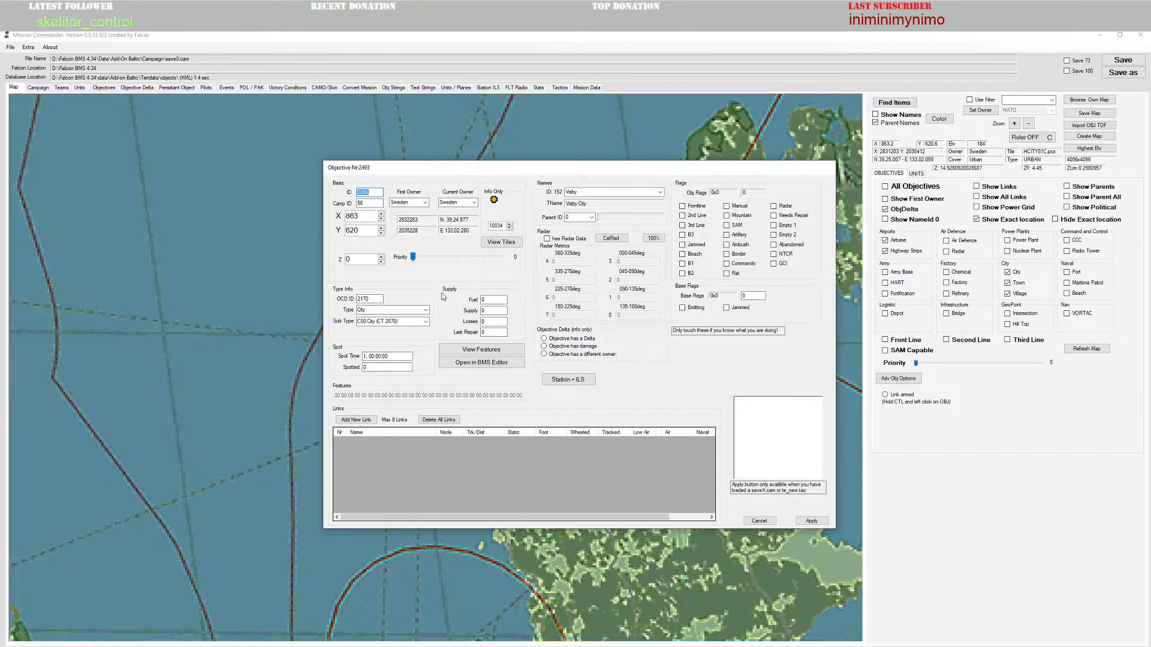
click(297, 646)
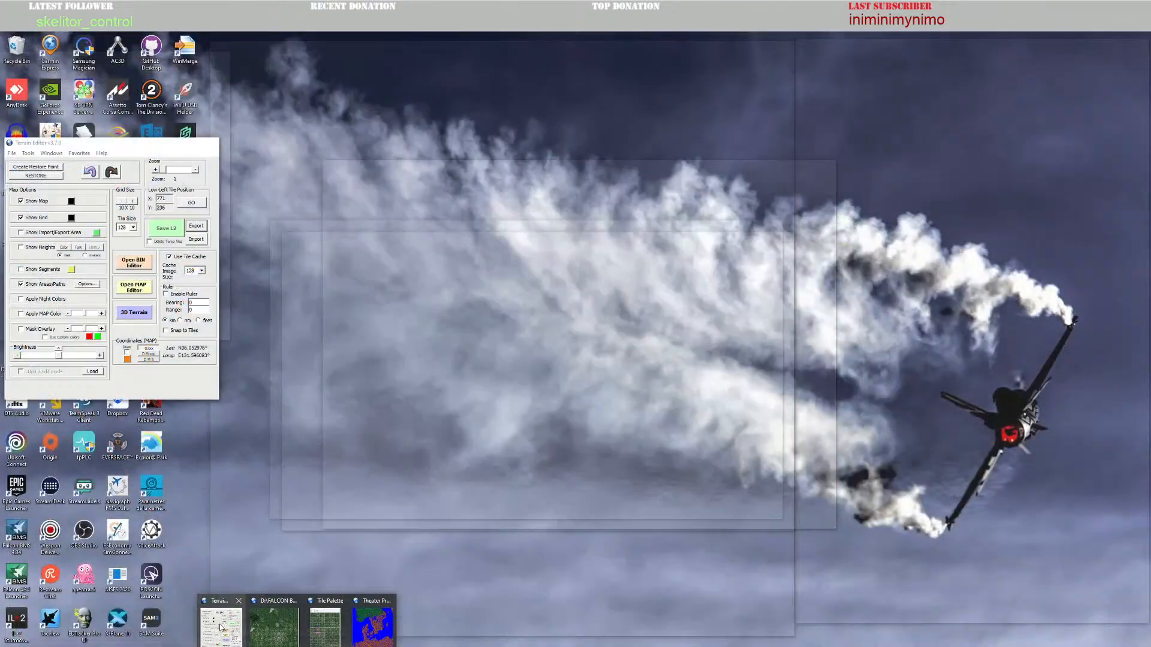
click(222, 623)
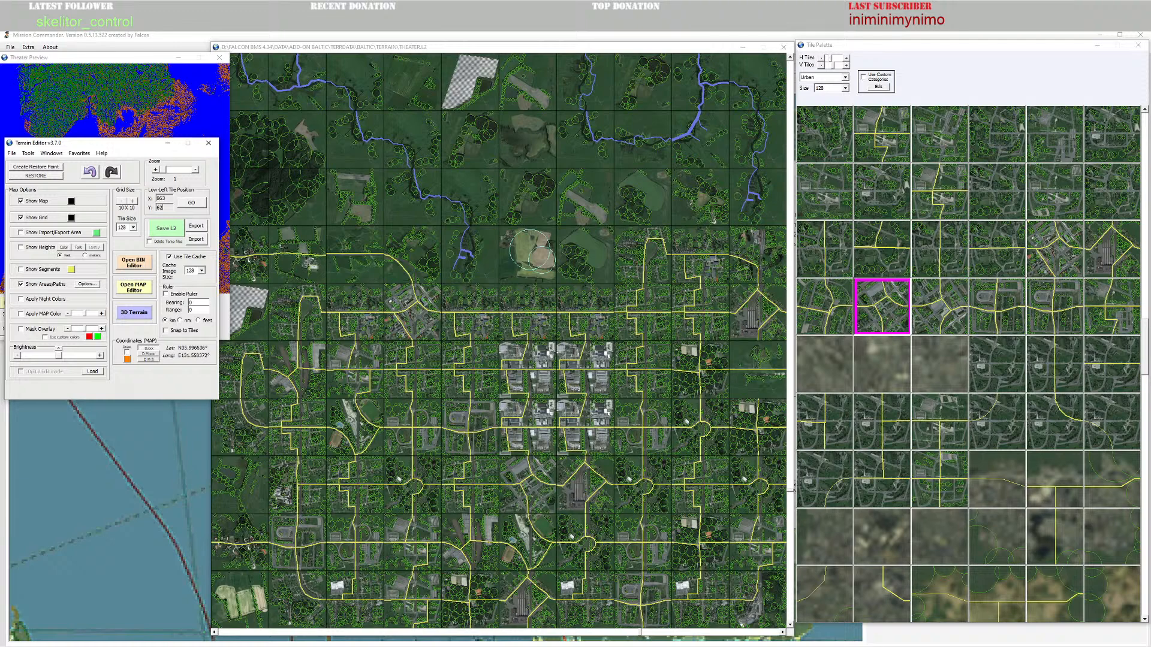
click(191, 202)
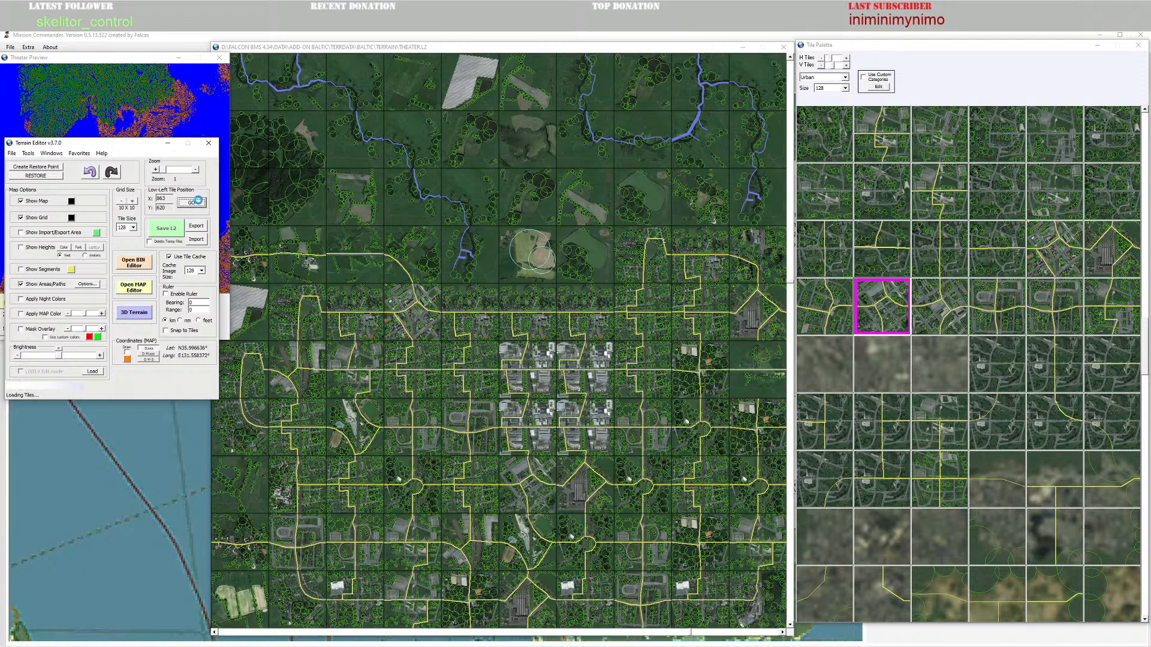
click(215, 632)
click(215, 632)
click(214, 632)
click(214, 632)
scroll(487, 452, down, 2)
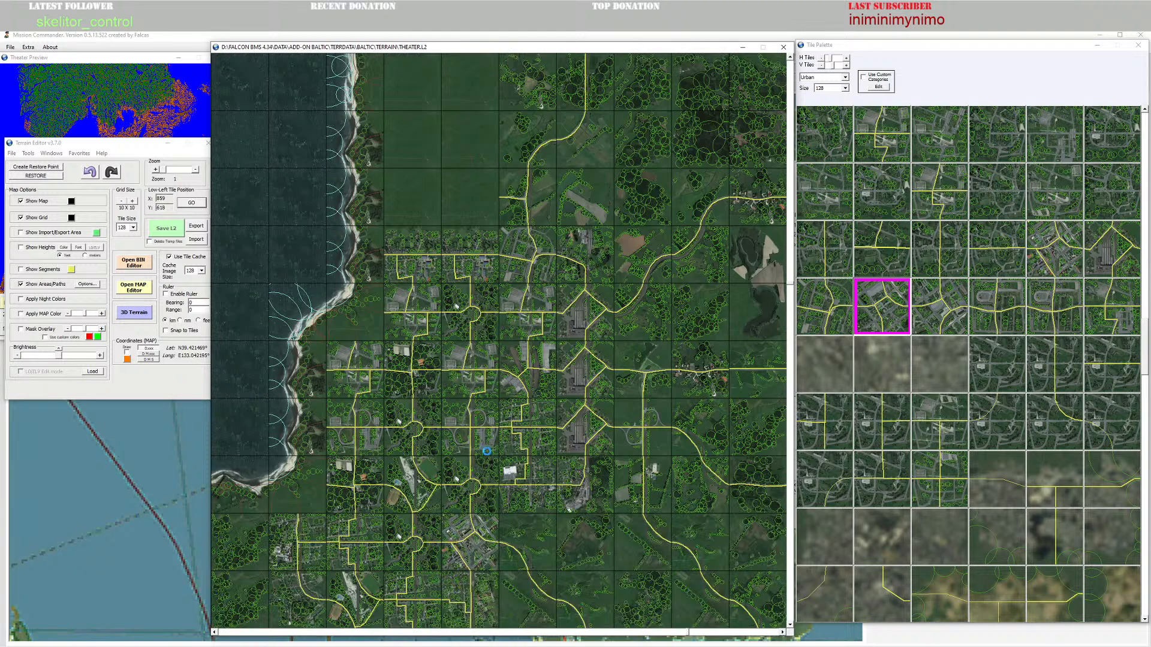
scroll(486, 451, down, 1)
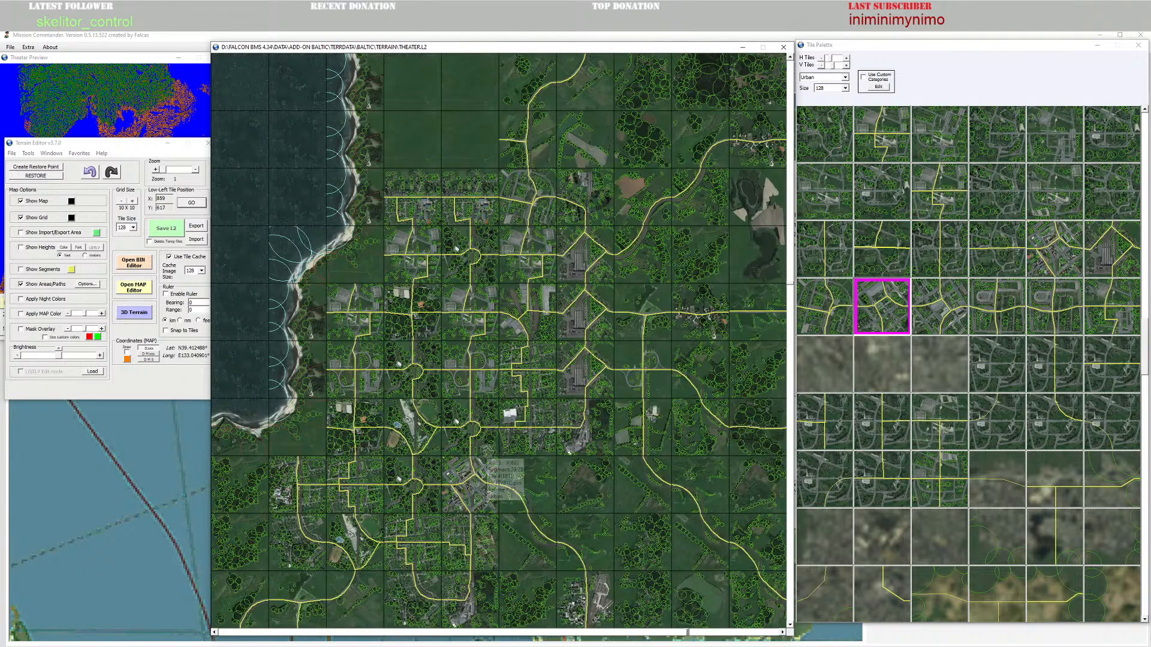
click(22, 285)
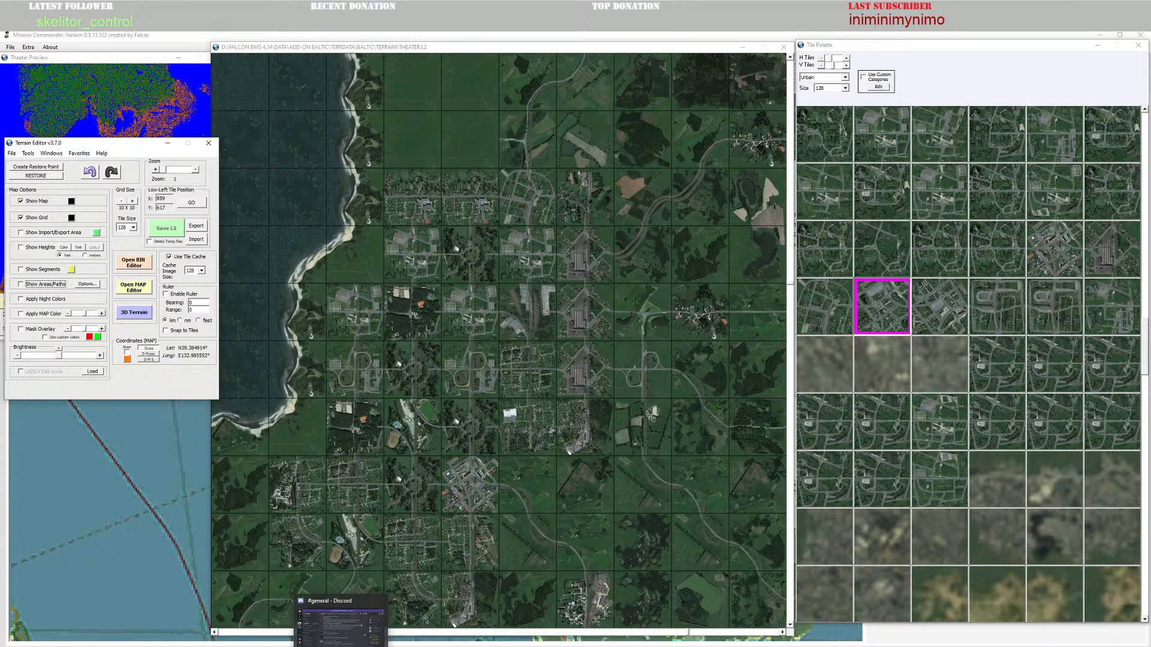
Step: Switch to Mission Commander, apply the open Visby objective and view its features over the tiles again
click(339, 623)
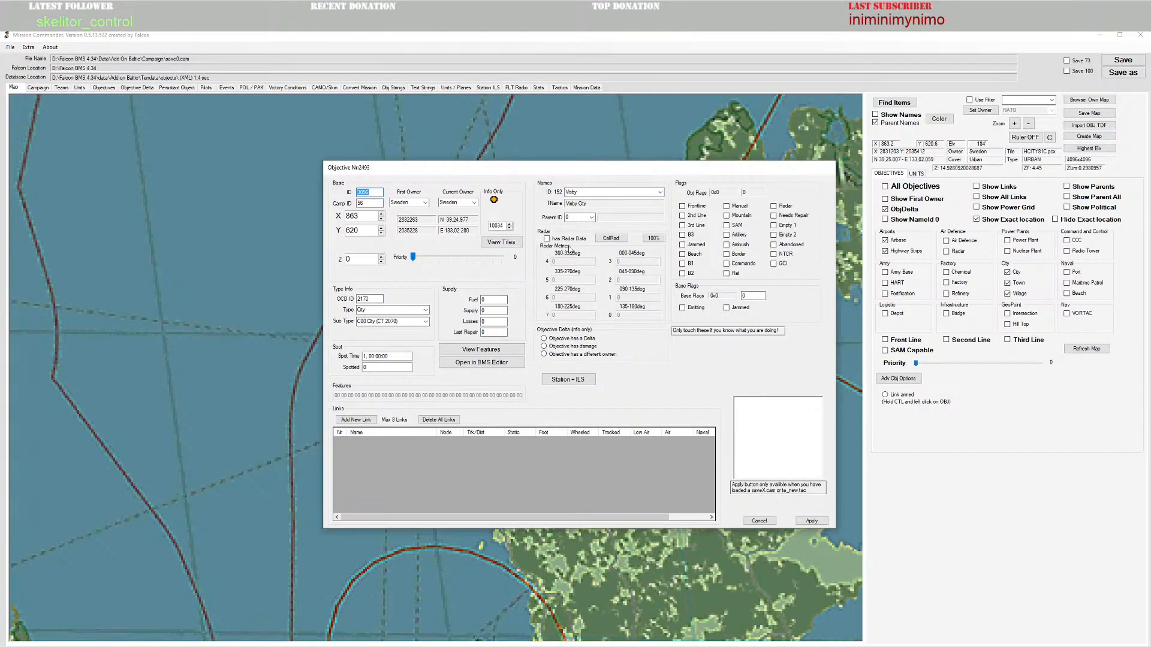
click(812, 521)
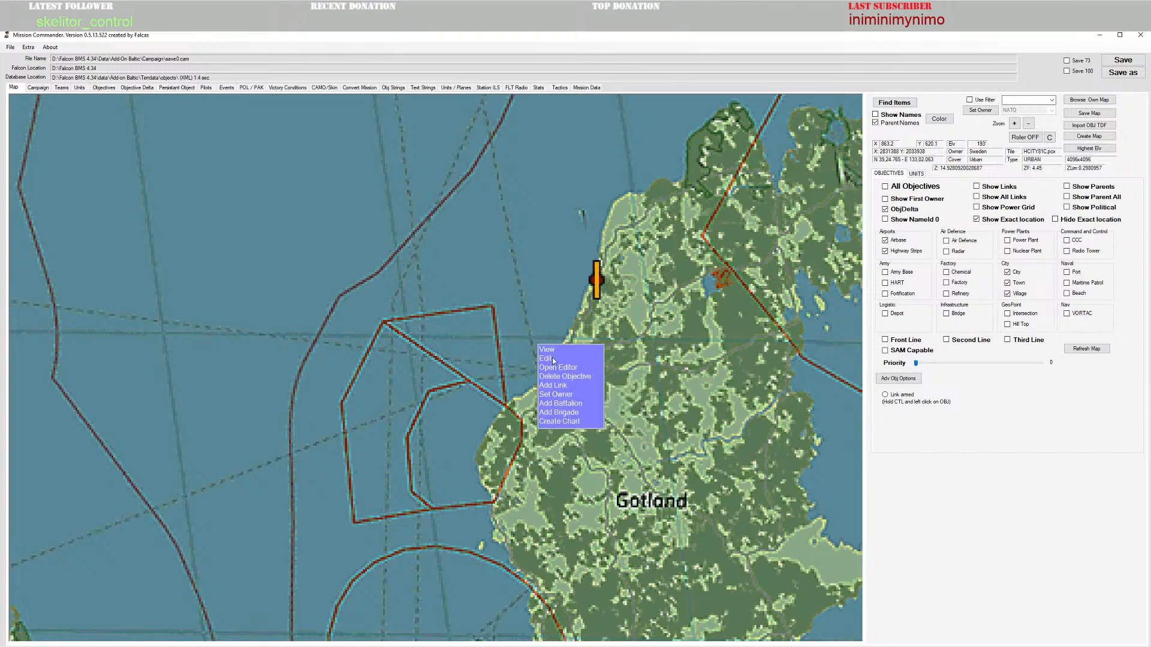
double_click(556, 375)
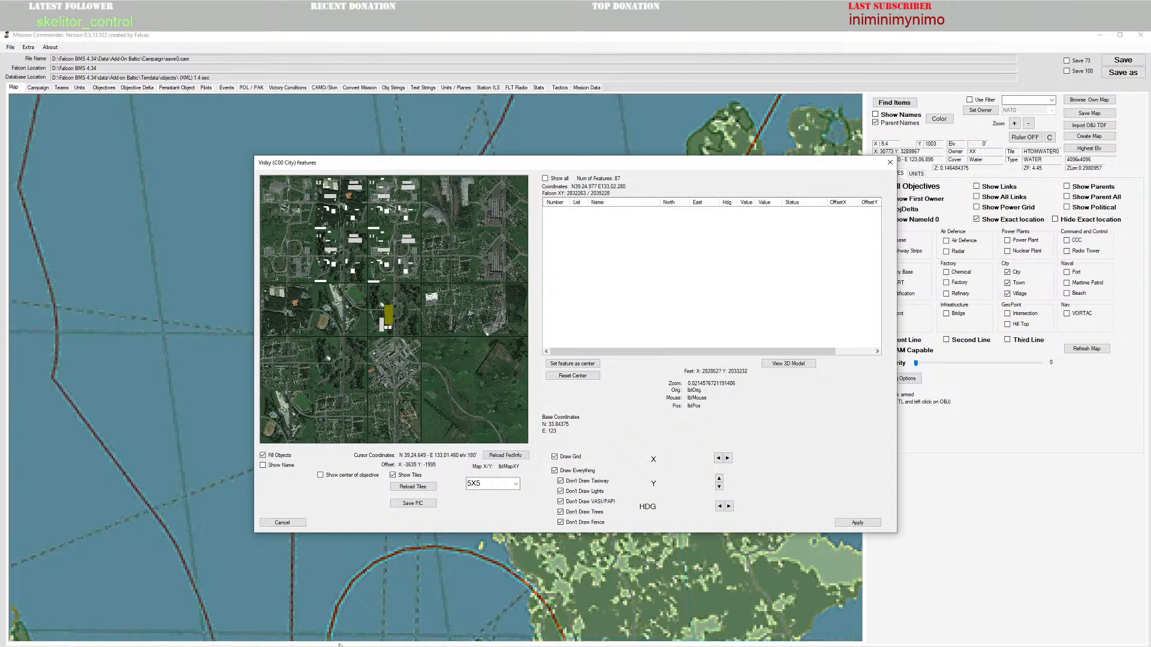
Step: Switch to Terrain Editor and paint the dense industrial urban tile over a two-by-two block in central Visby
click(275, 620)
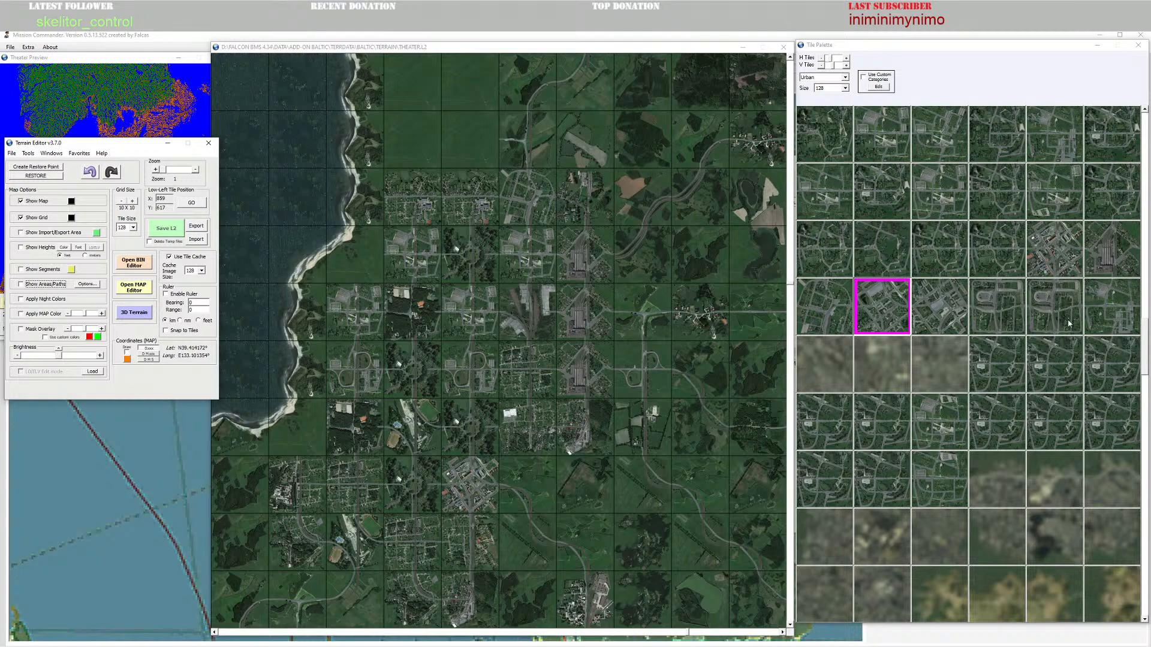
scroll(1082, 328, down, 8)
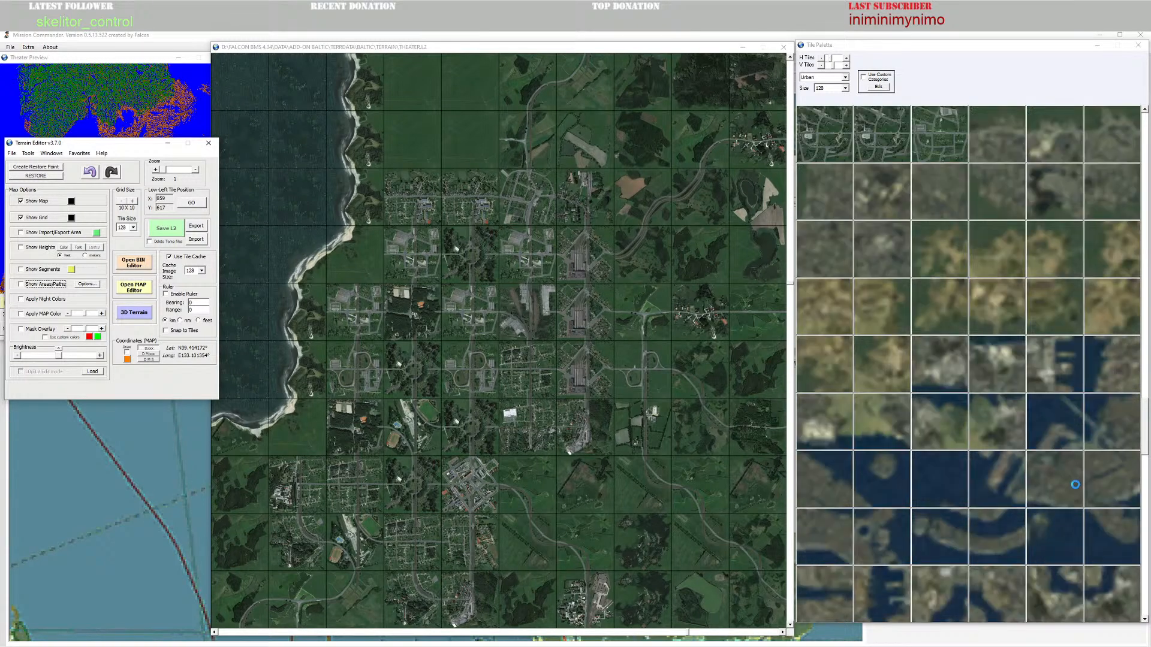
right_click(543, 445)
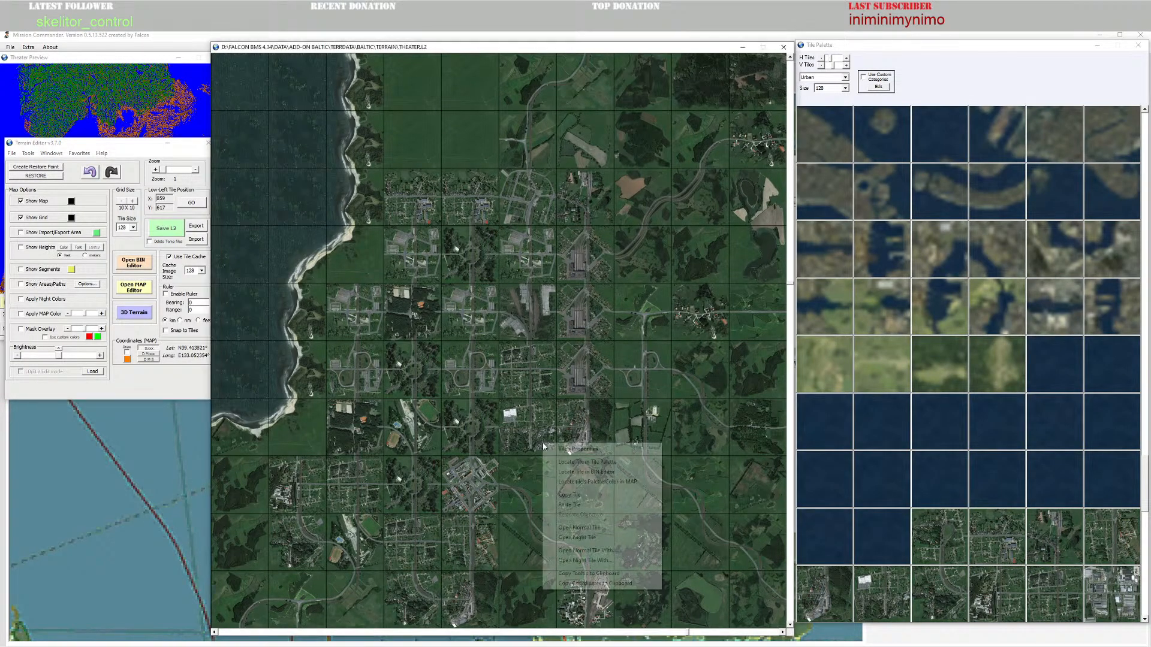
click(573, 463)
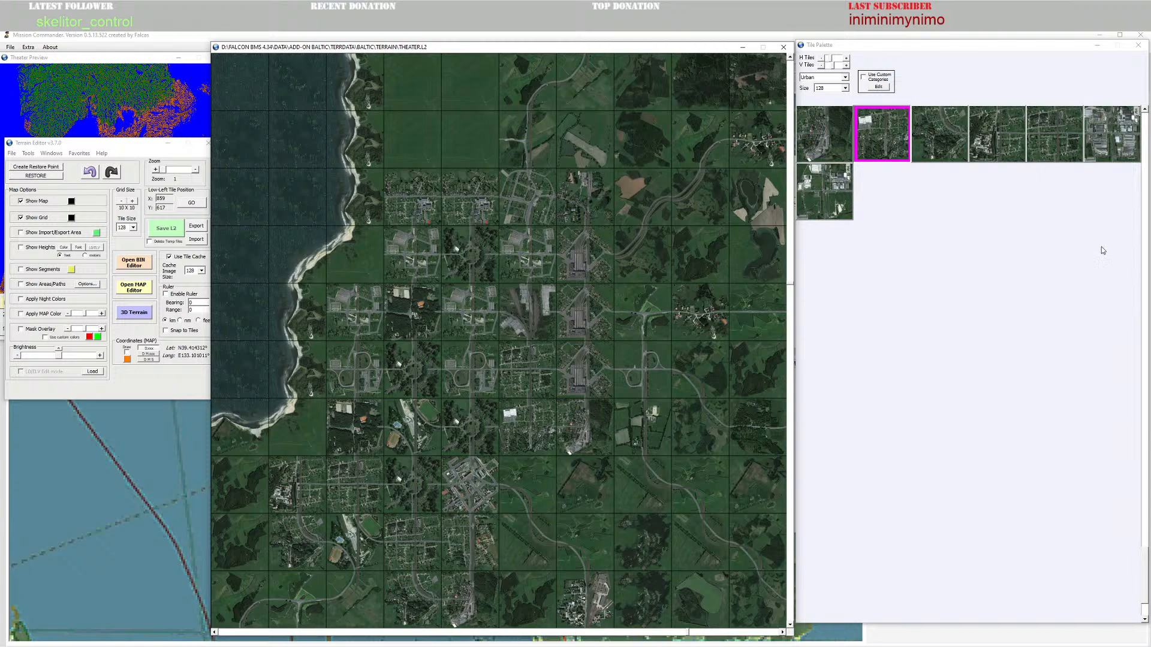
scroll(1106, 250, up, 3)
click(1119, 364)
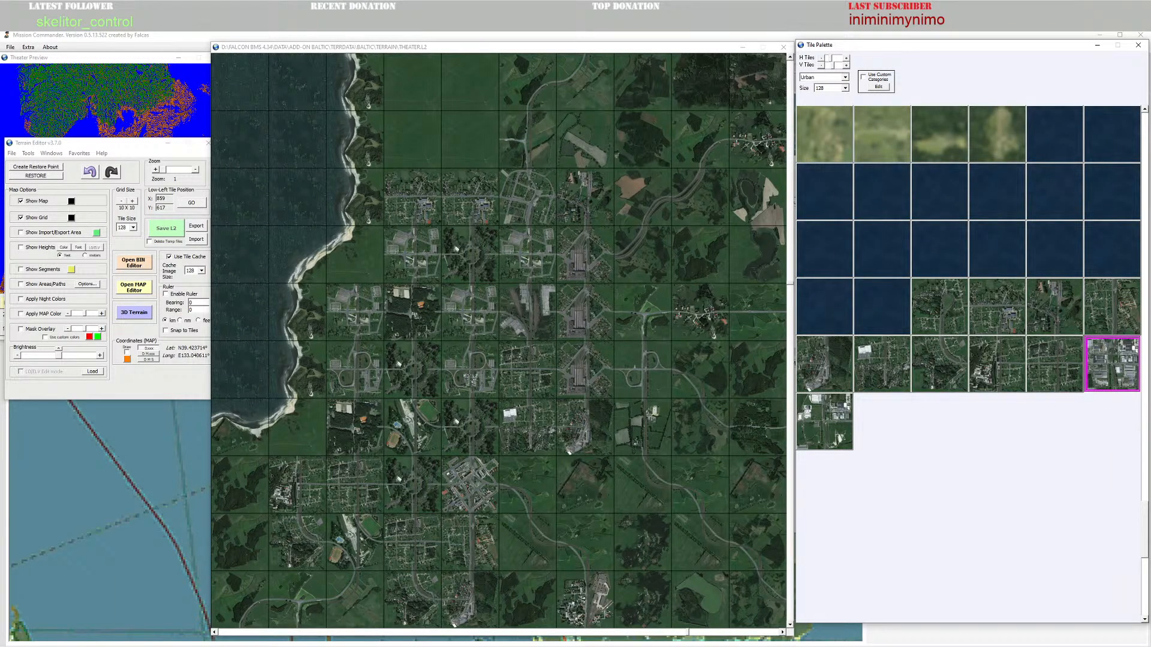
click(464, 377)
click(474, 314)
click(416, 324)
click(416, 372)
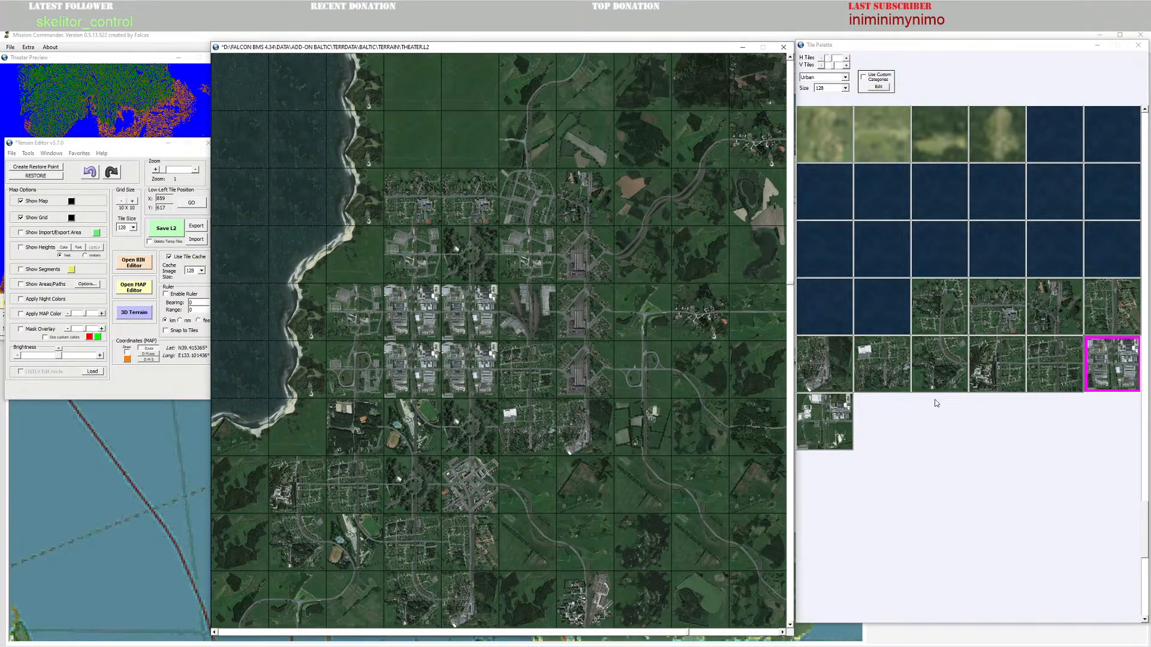
Step: Paint the urban tile with the large central complex and diamond-shaped roads directly south of the eastern column of the industrial block
scroll(1126, 326, up, 2)
scroll(1127, 323, up, 10)
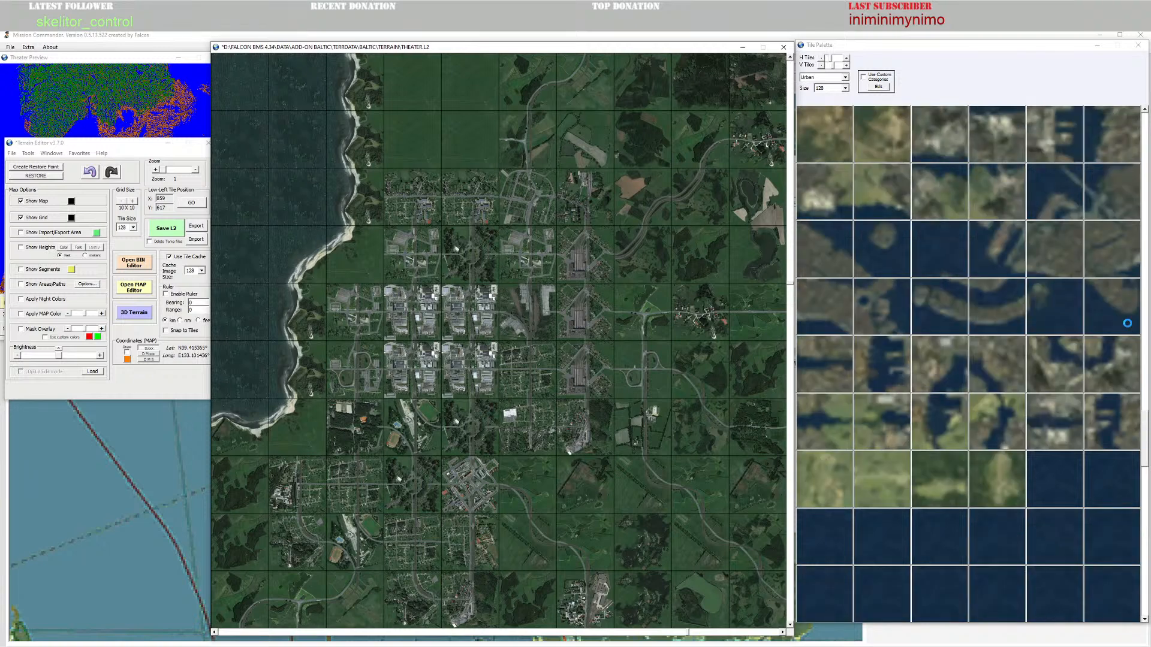
scroll(1127, 324, up, 6)
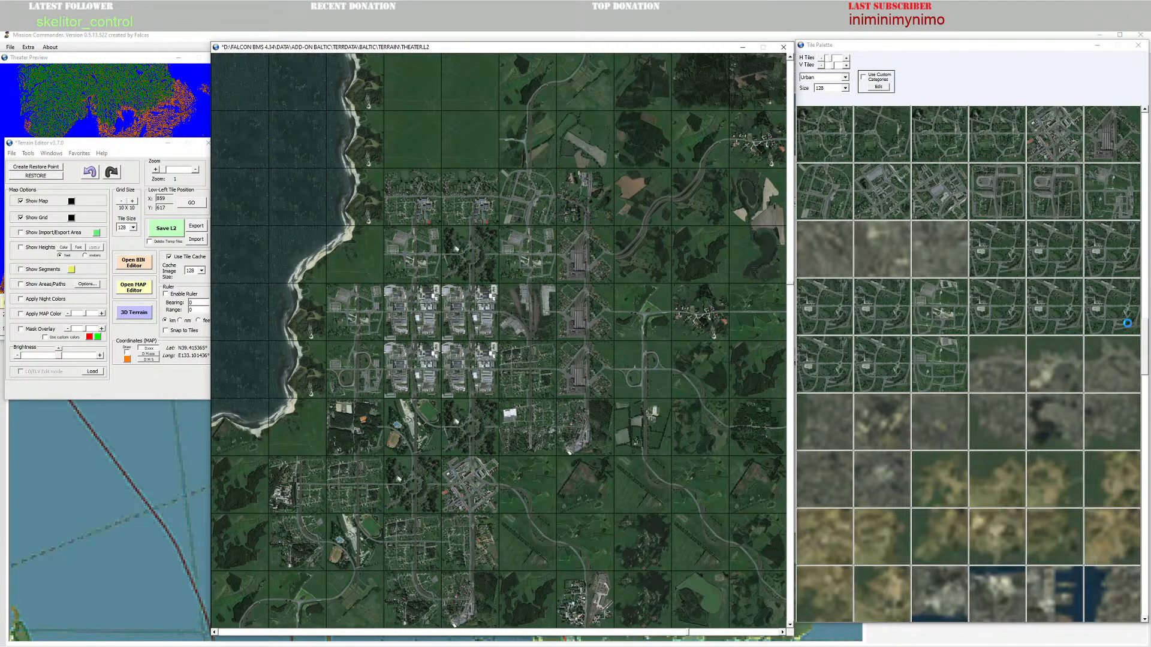
click(1116, 259)
click(468, 427)
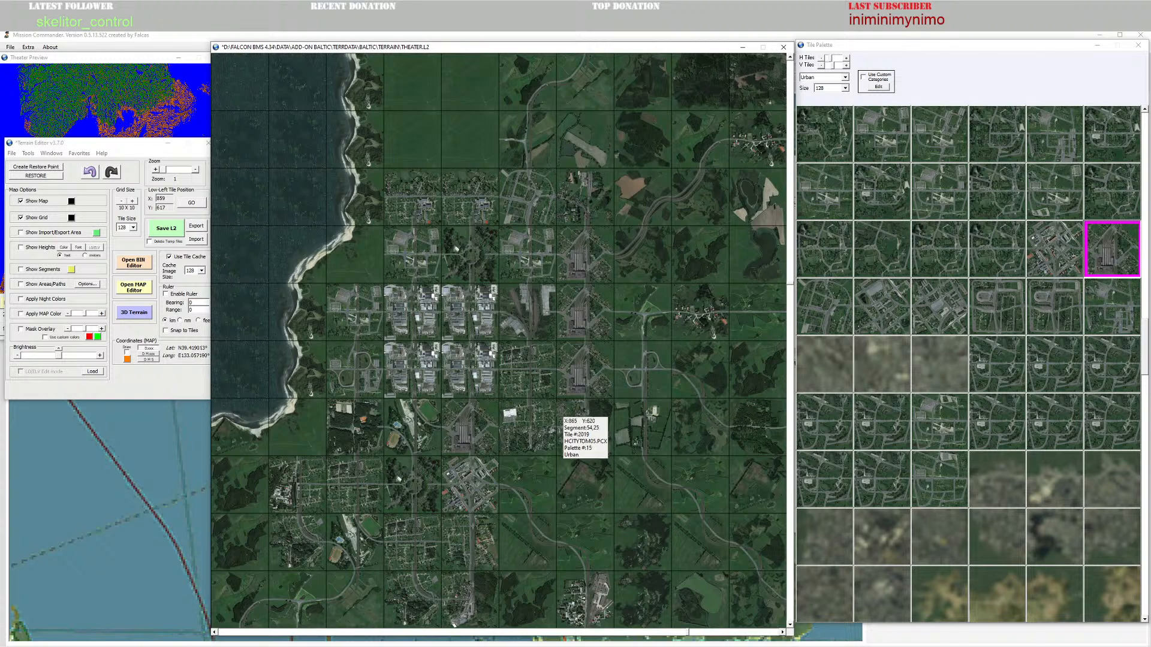
Step: Show the areas and paths overlay and replace the three stacked diamond-road tiles on Visby's eastern side with other road-matching urban tiles
scroll(559, 409, down, 2)
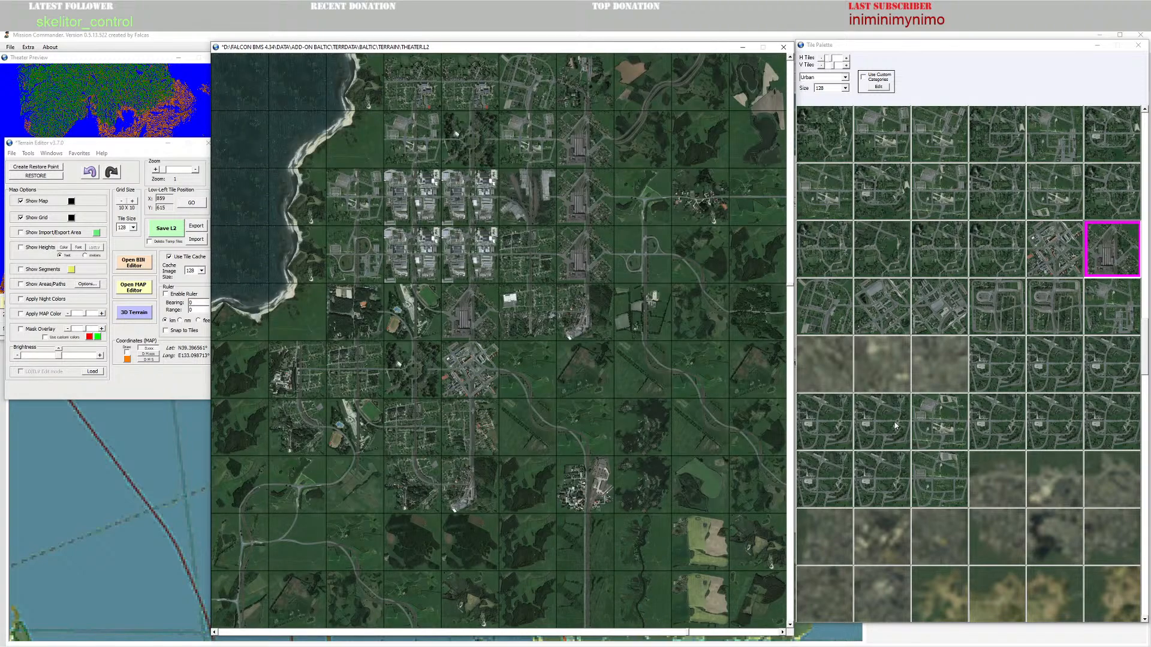
click(21, 284)
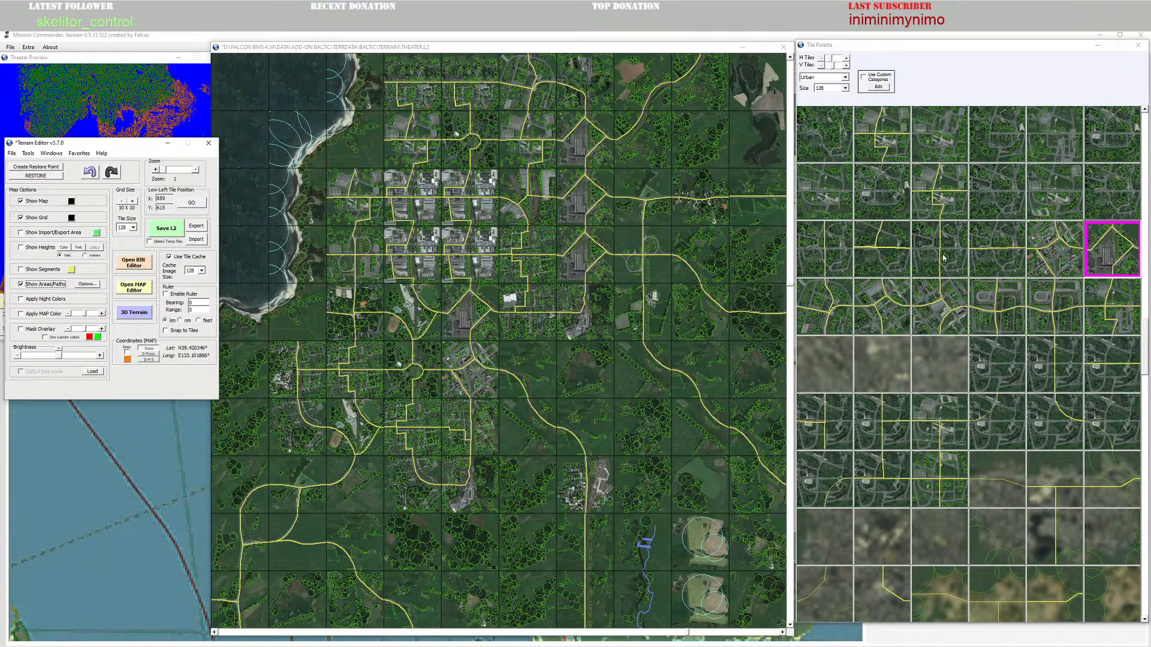
click(893, 147)
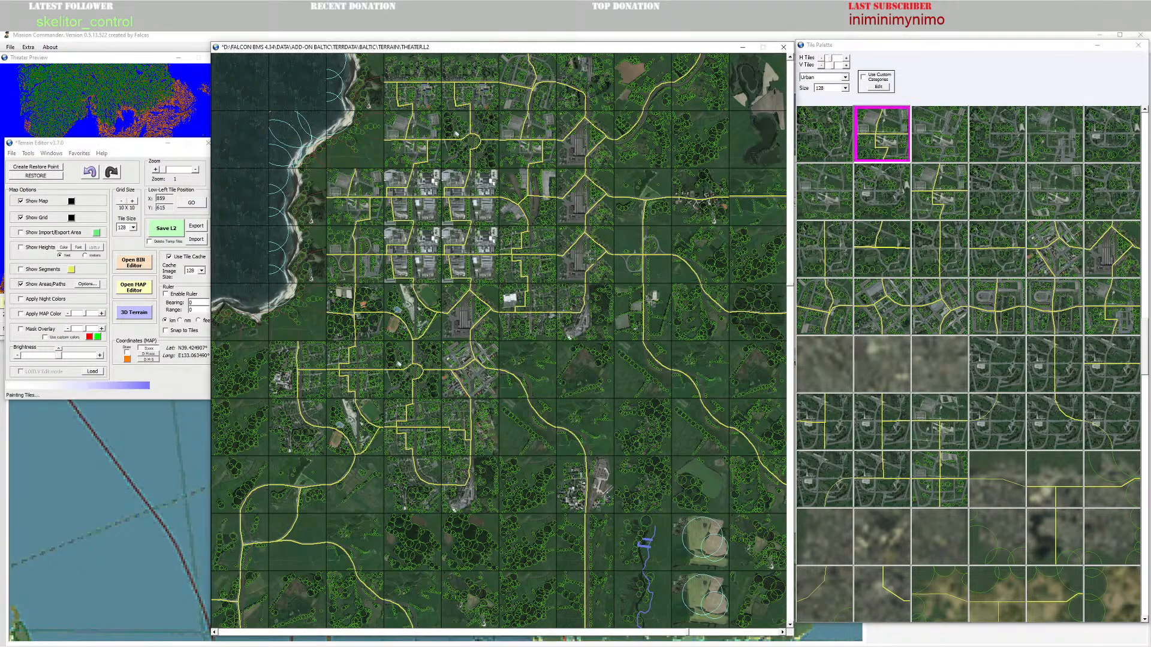
click(945, 203)
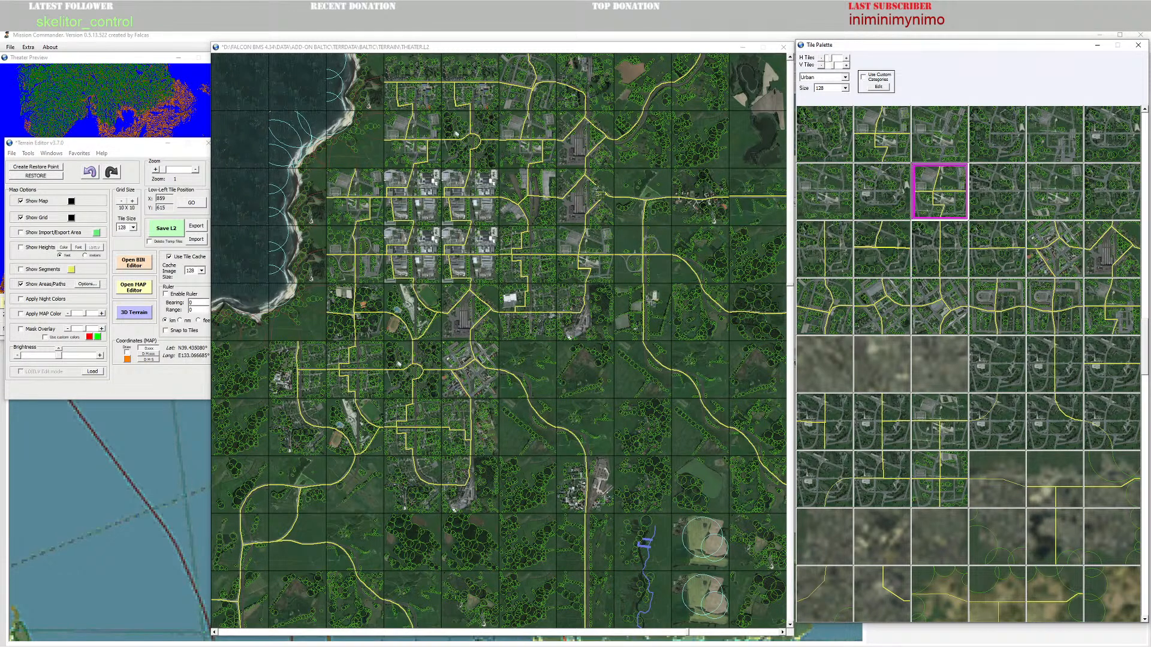
click(1053, 311)
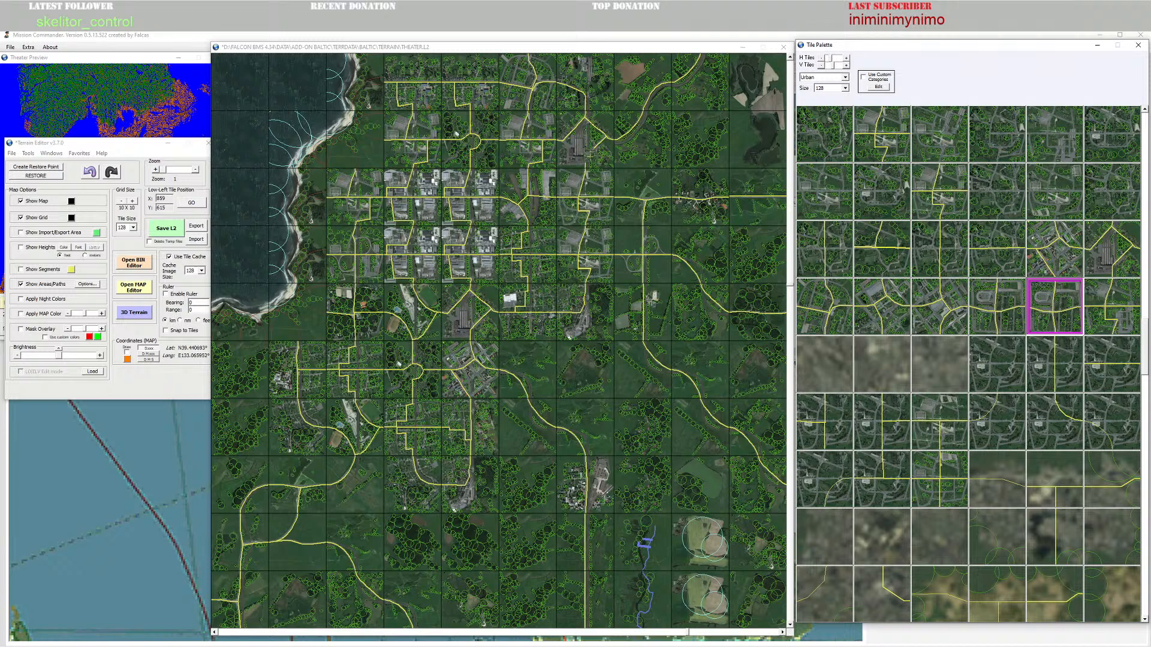
click(461, 290)
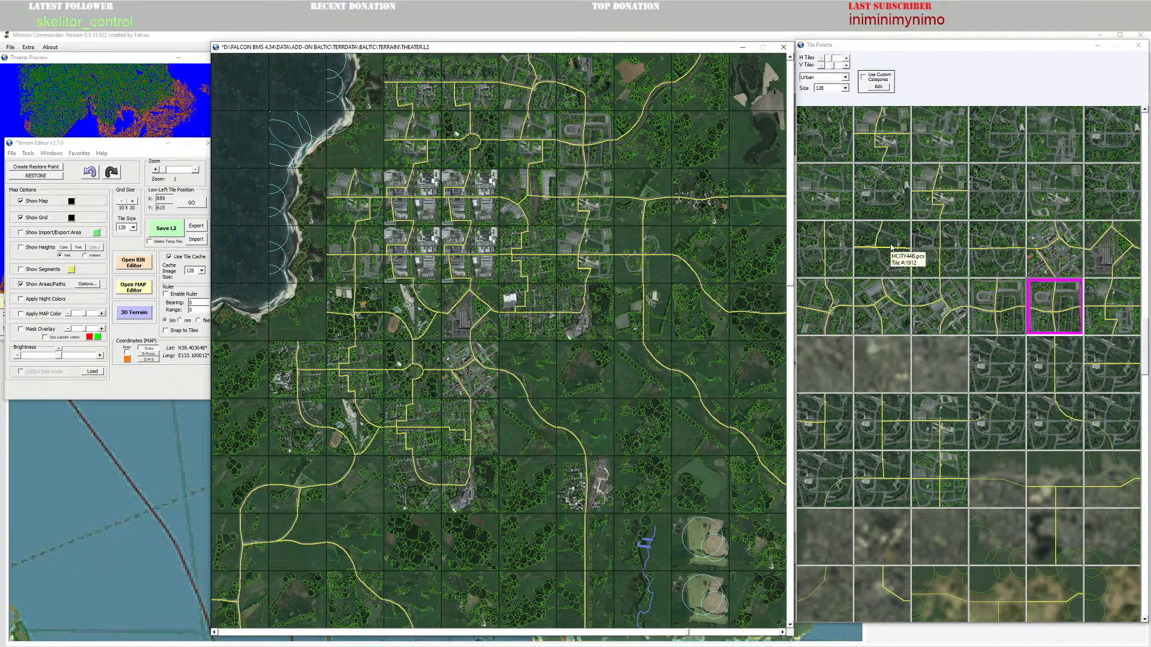
Step: Paint the residential tile with the curved road loop on the western edge of Visby's southern district
scroll(929, 496, down, 5)
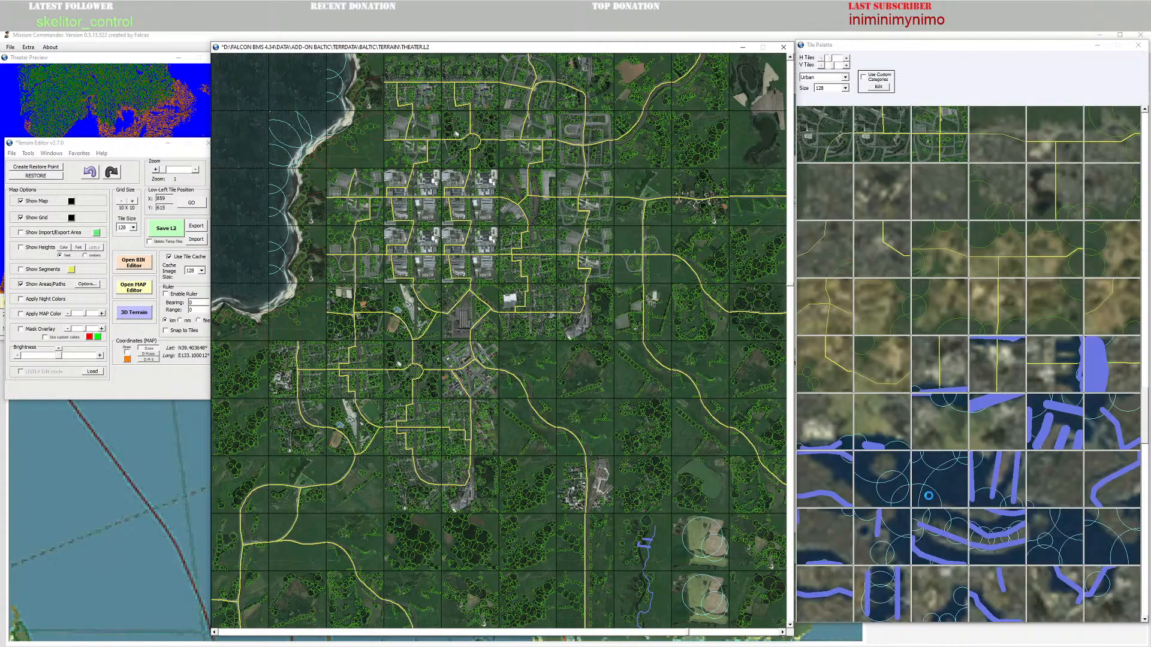
scroll(929, 498, down, 4)
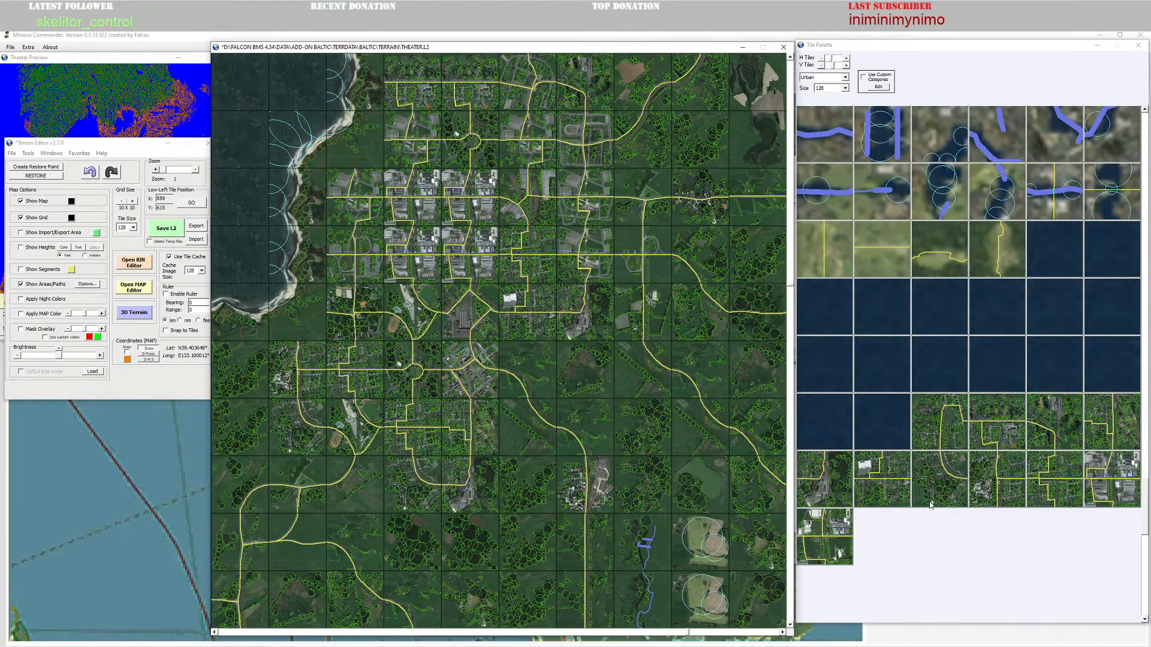
click(944, 429)
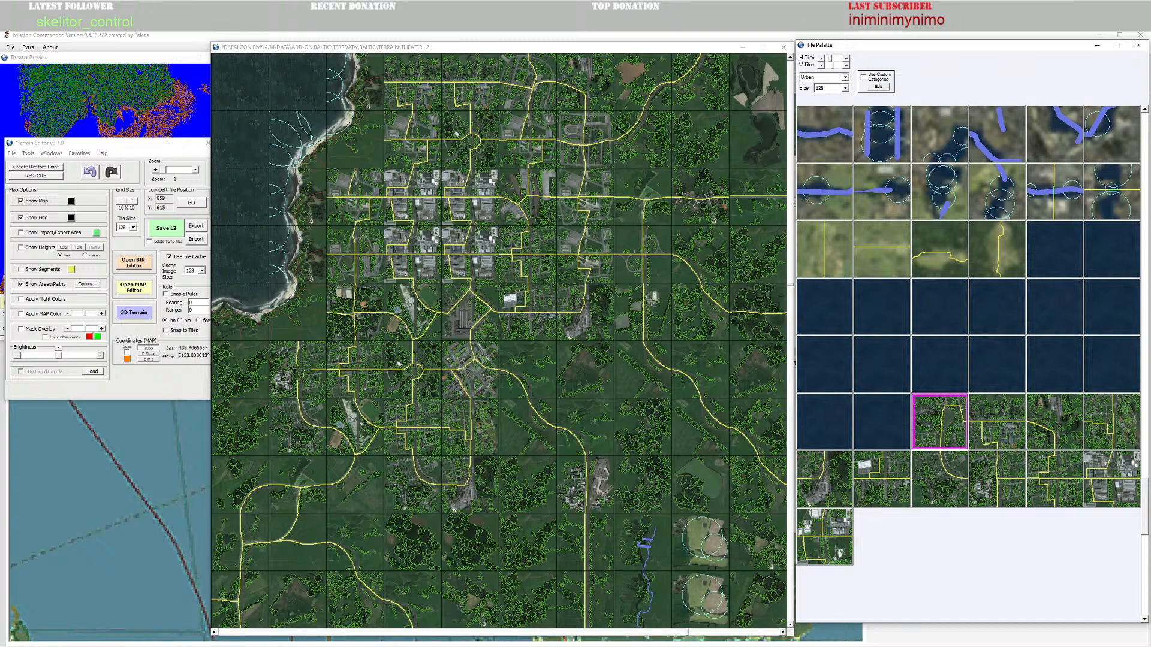
click(303, 372)
scroll(594, 329, up, 4)
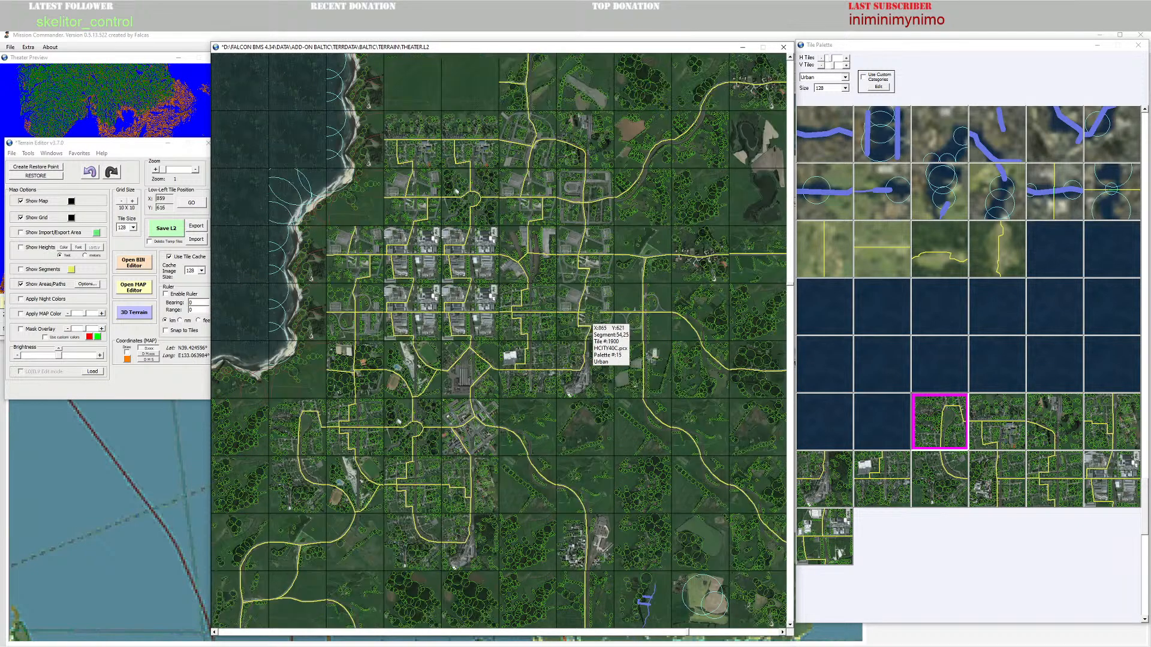
Step: Try the urban tile with a straight road running through its middle on the road cell just north of Visby's northern district
scroll(590, 324, down, 1)
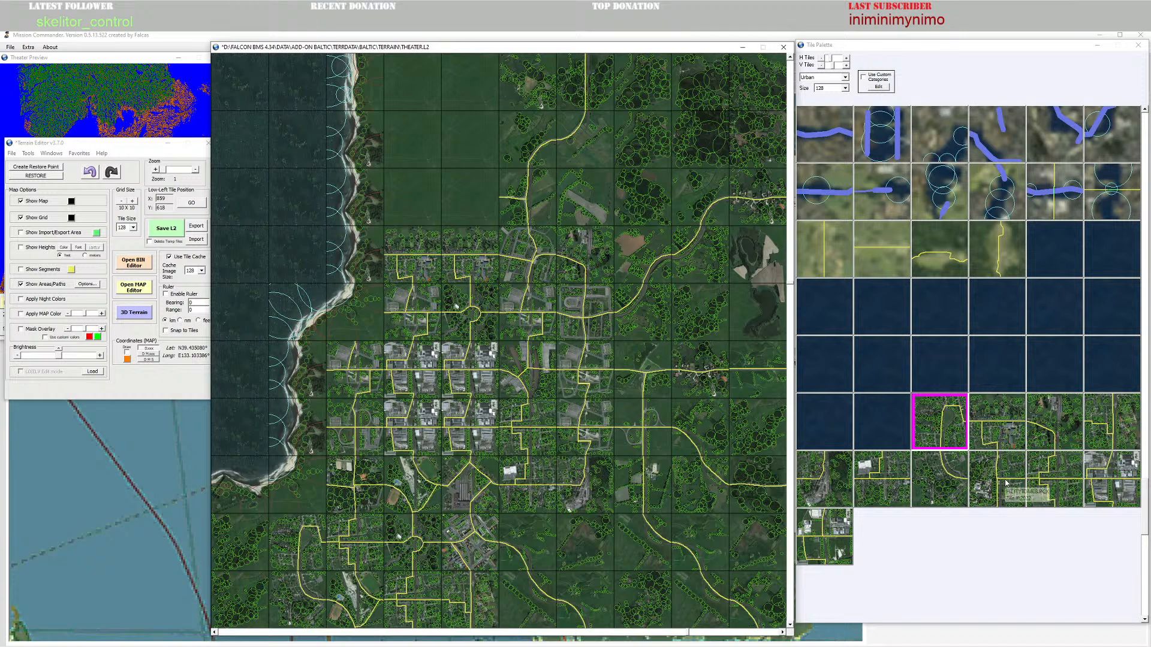
scroll(1029, 462, up, 4)
scroll(1029, 462, up, 5)
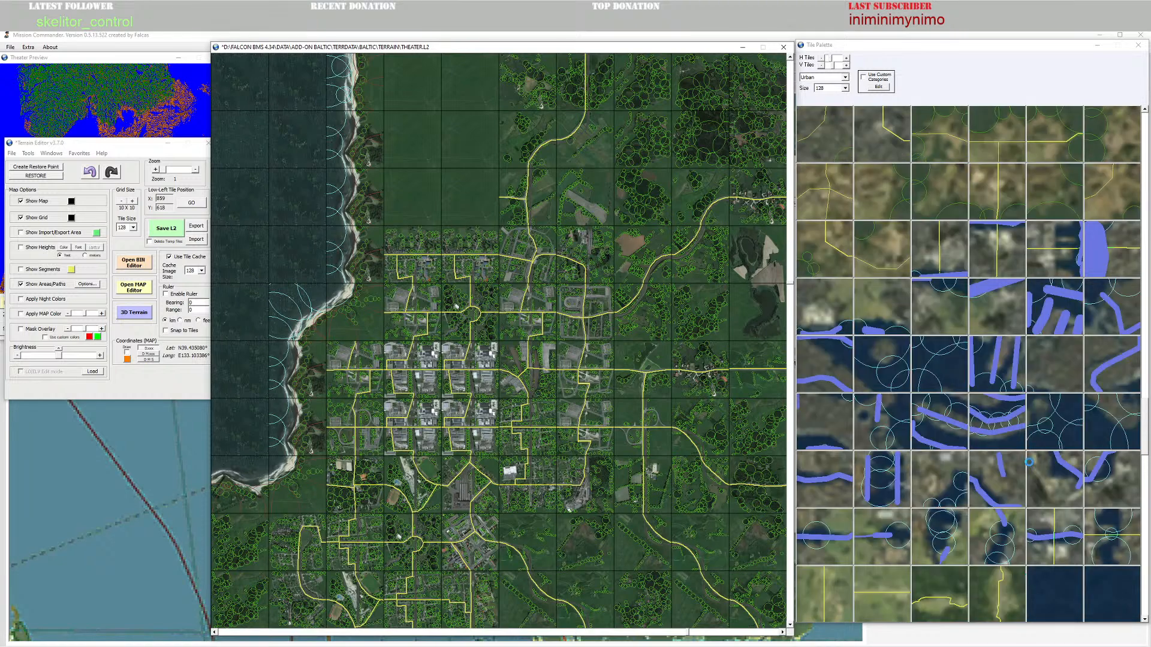
scroll(1031, 466, up, 2)
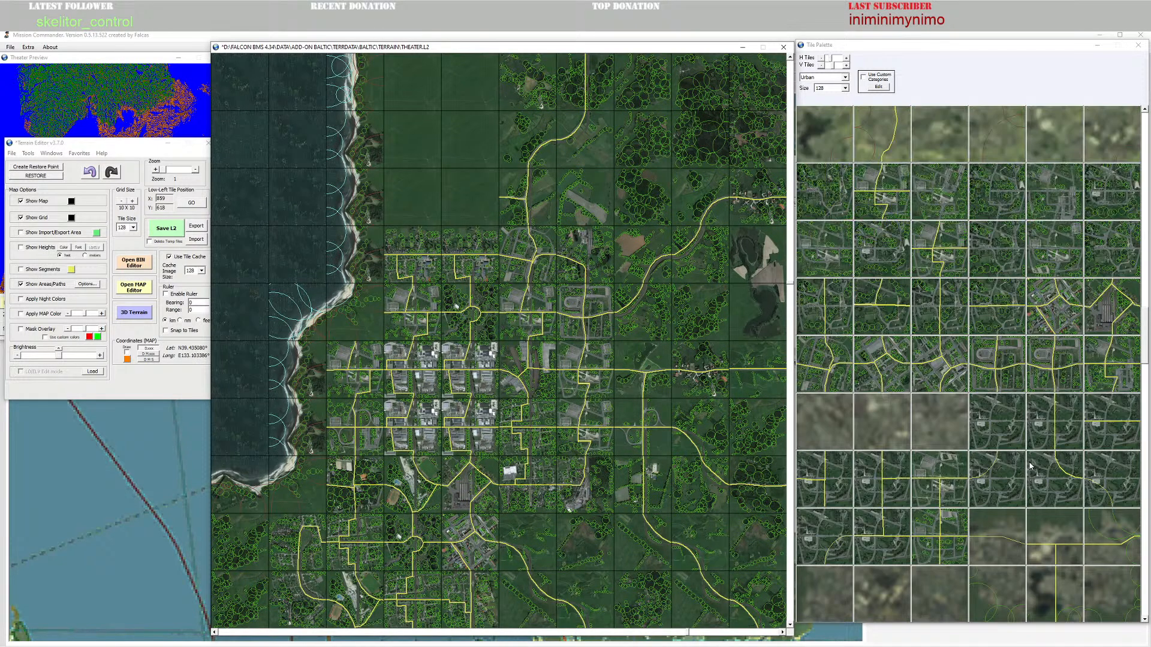
scroll(1013, 410, up, 3)
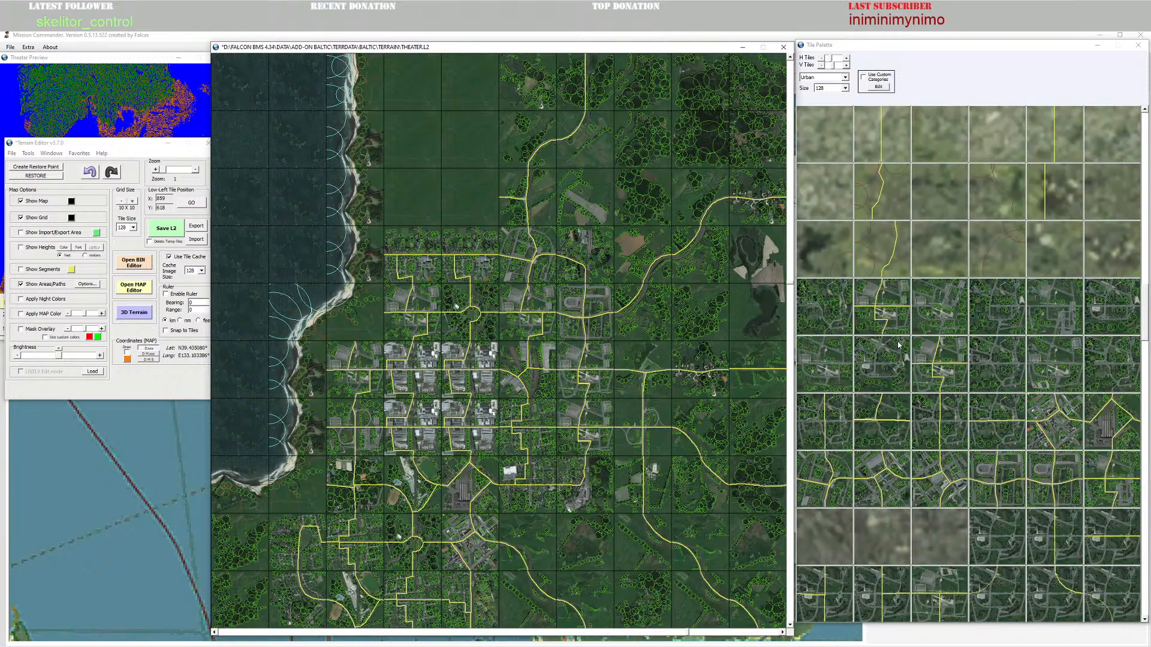
scroll(887, 375, up, 5)
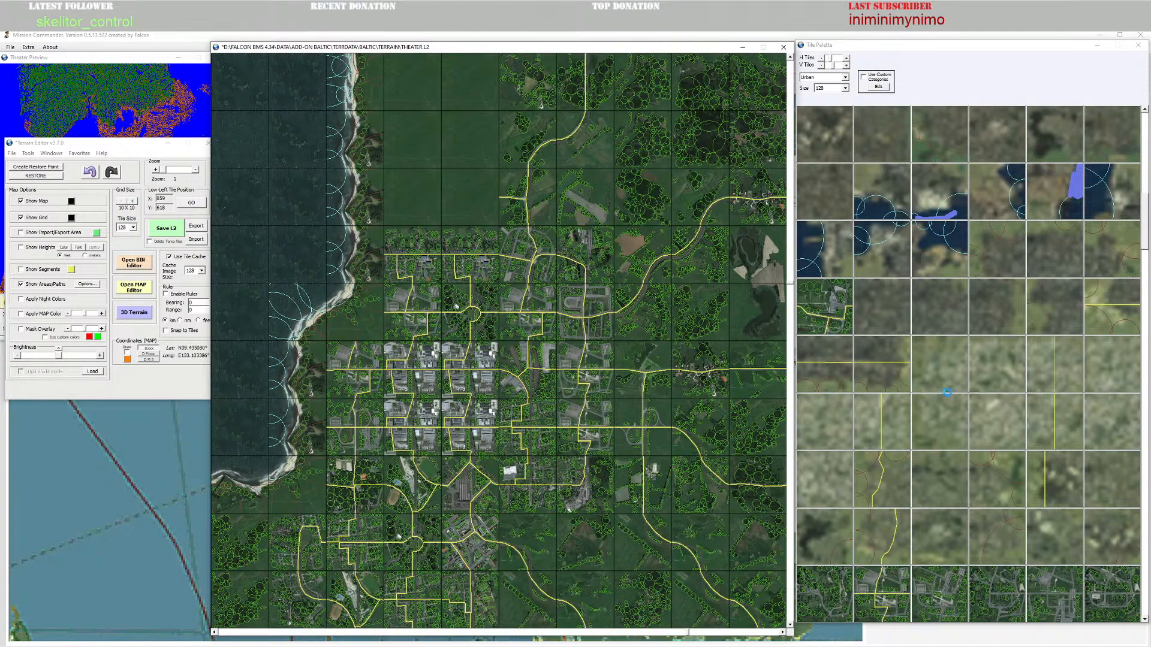
scroll(912, 370, up, 5)
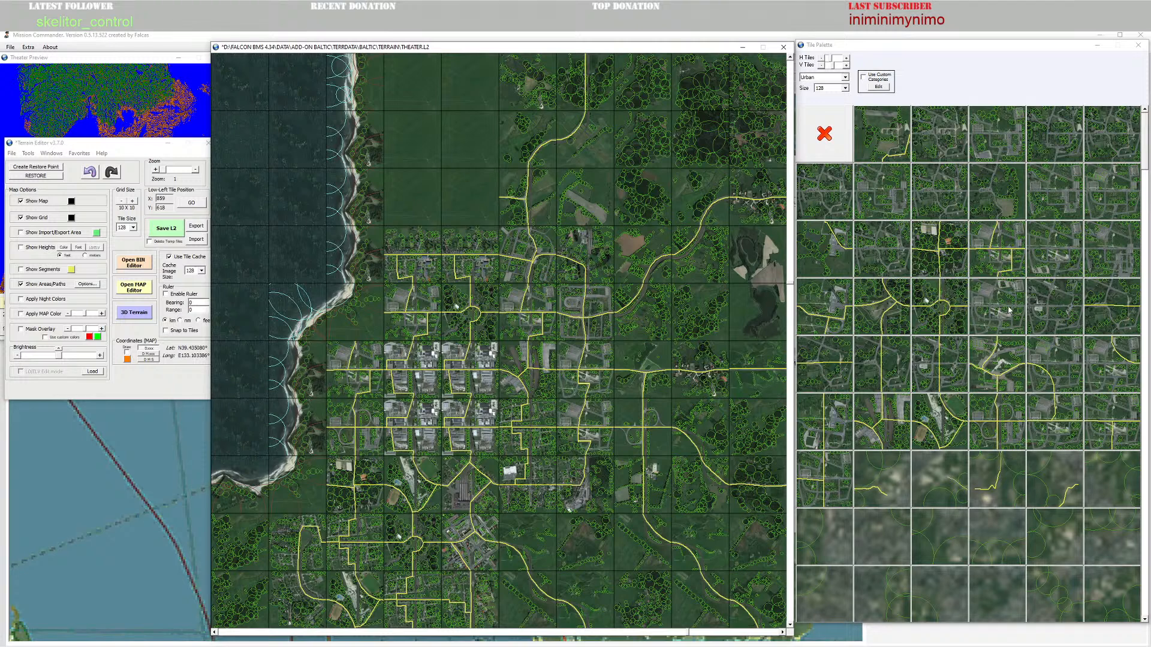
scroll(1013, 312, down, 2)
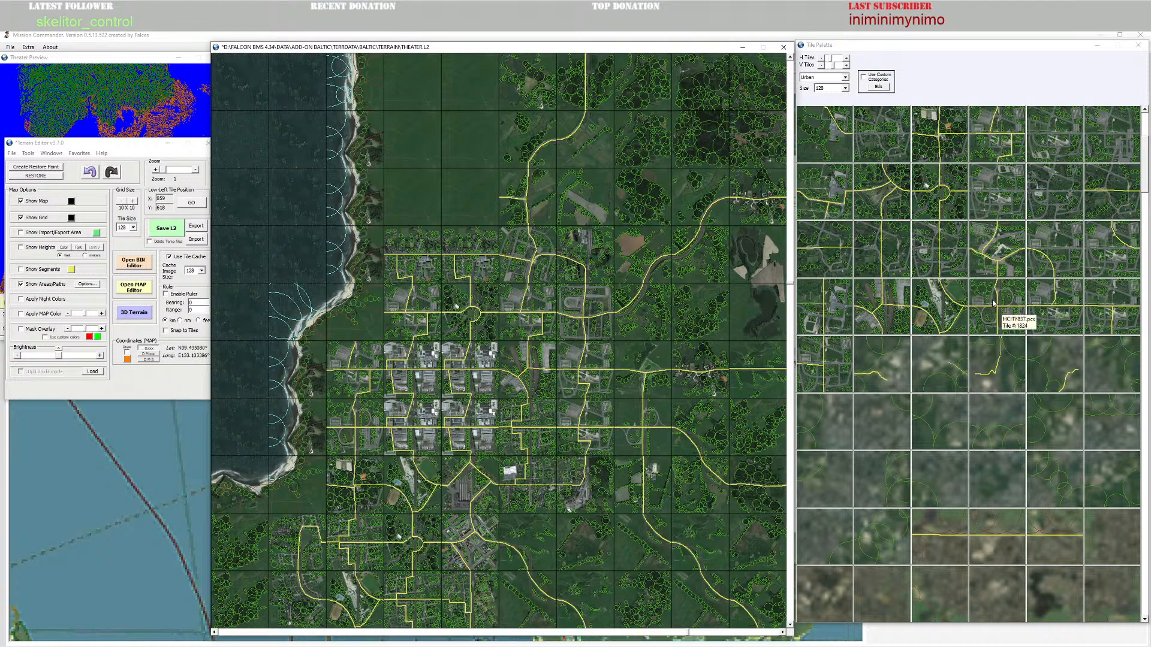
scroll(998, 336, down, 3)
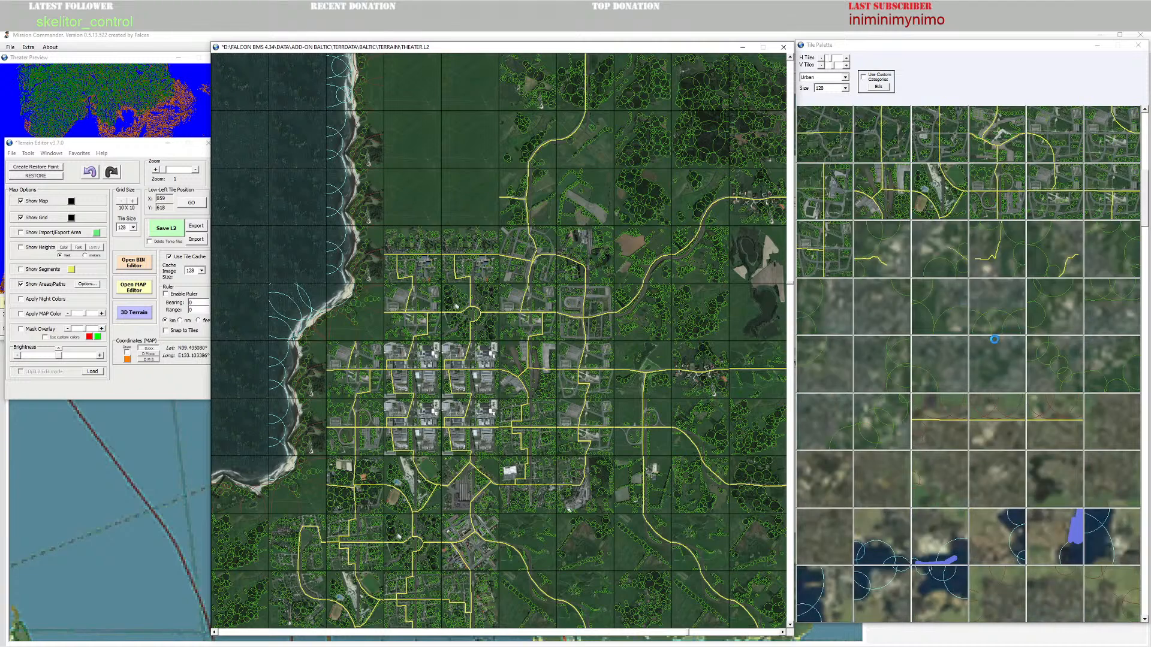
scroll(997, 348, down, 3)
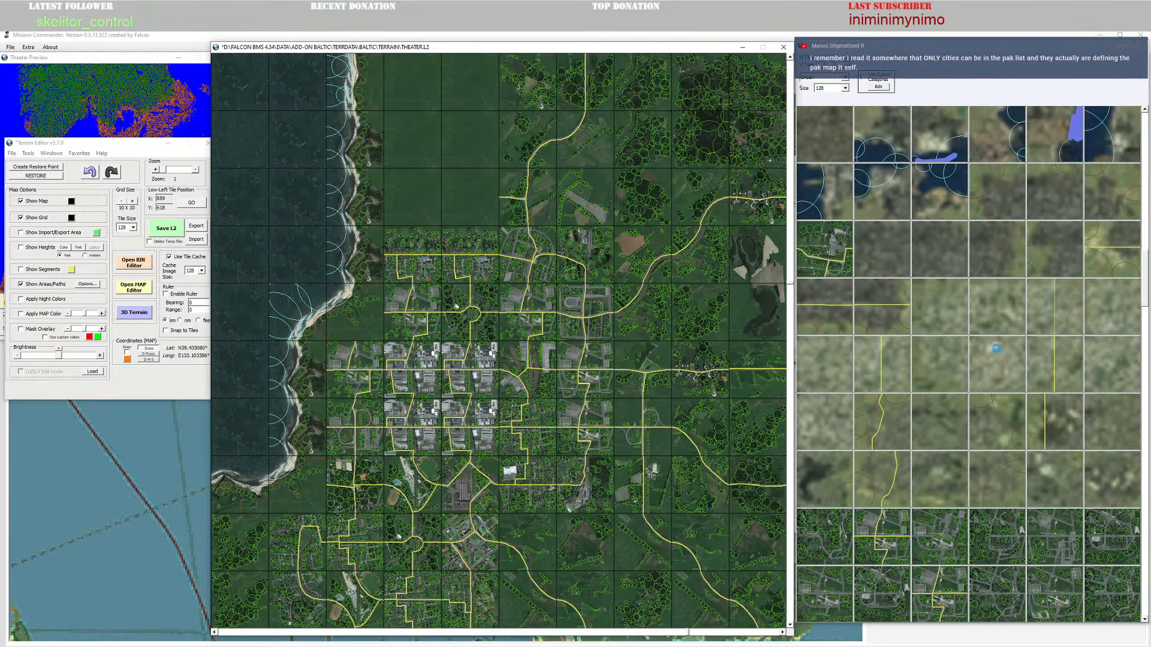
scroll(998, 354, down, 2)
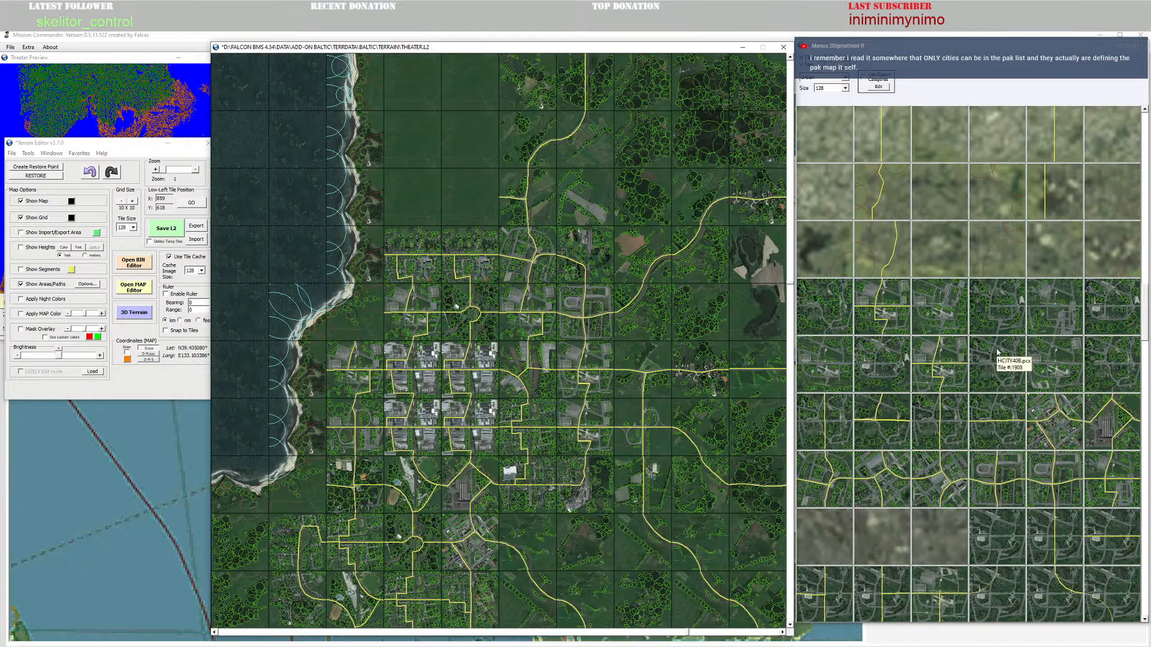
click(939, 432)
click(539, 206)
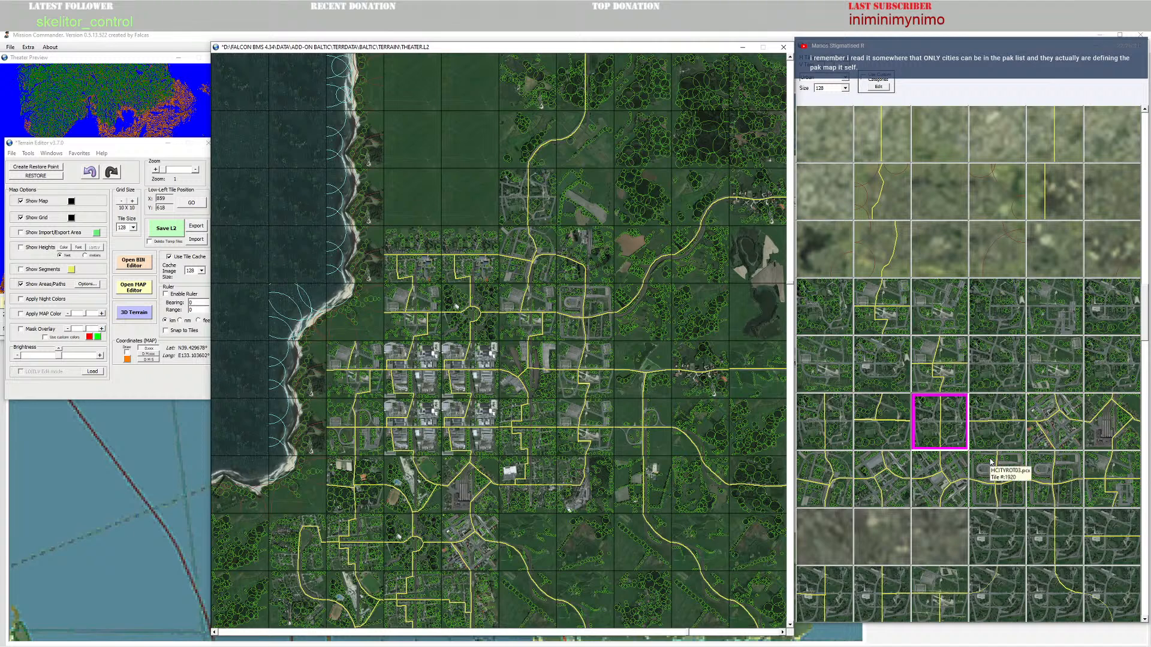
Step: Try the urban tile with curved side streets and a north-south road on the same cell north of Visby
scroll(989, 467, down, 2)
scroll(986, 476, down, 2)
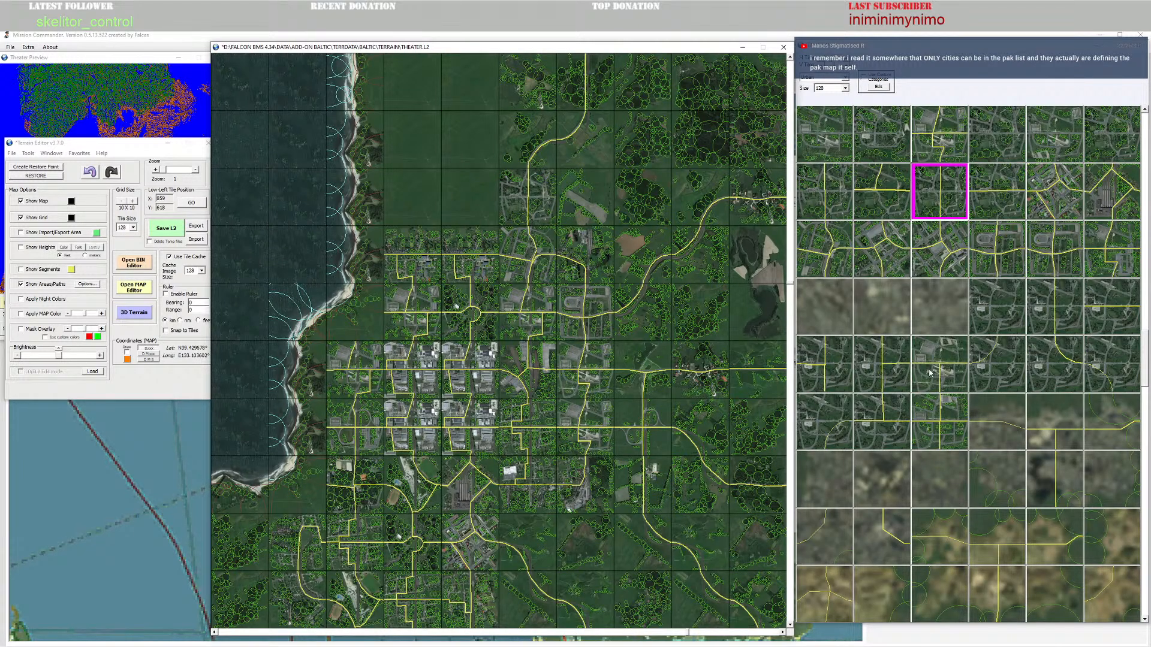
click(1064, 308)
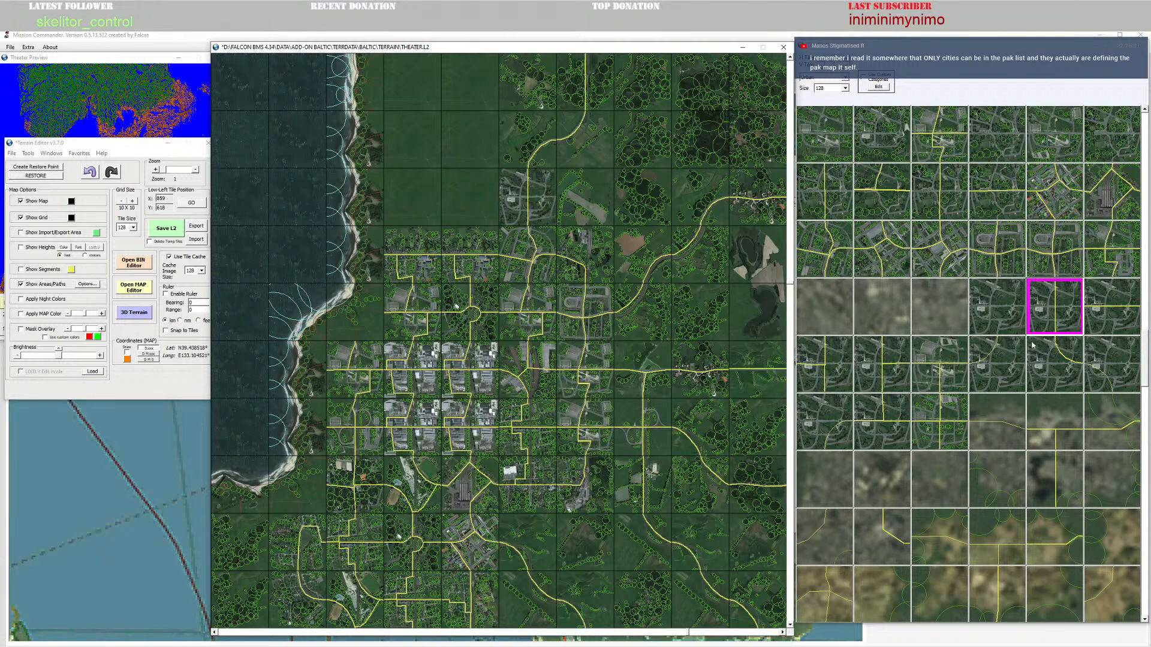
Step: Paint the residential tile with white buildings and a T-shaped road junction on the cell just north of Visby's northern district
scroll(988, 438, down, 8)
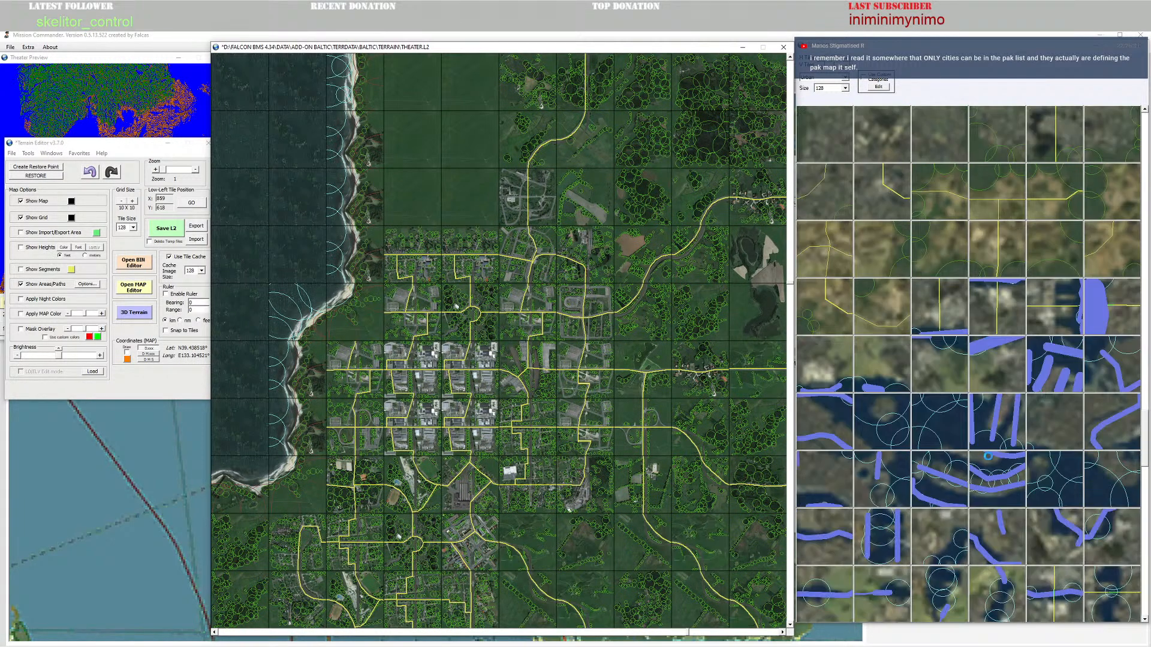
scroll(987, 460, down, 4)
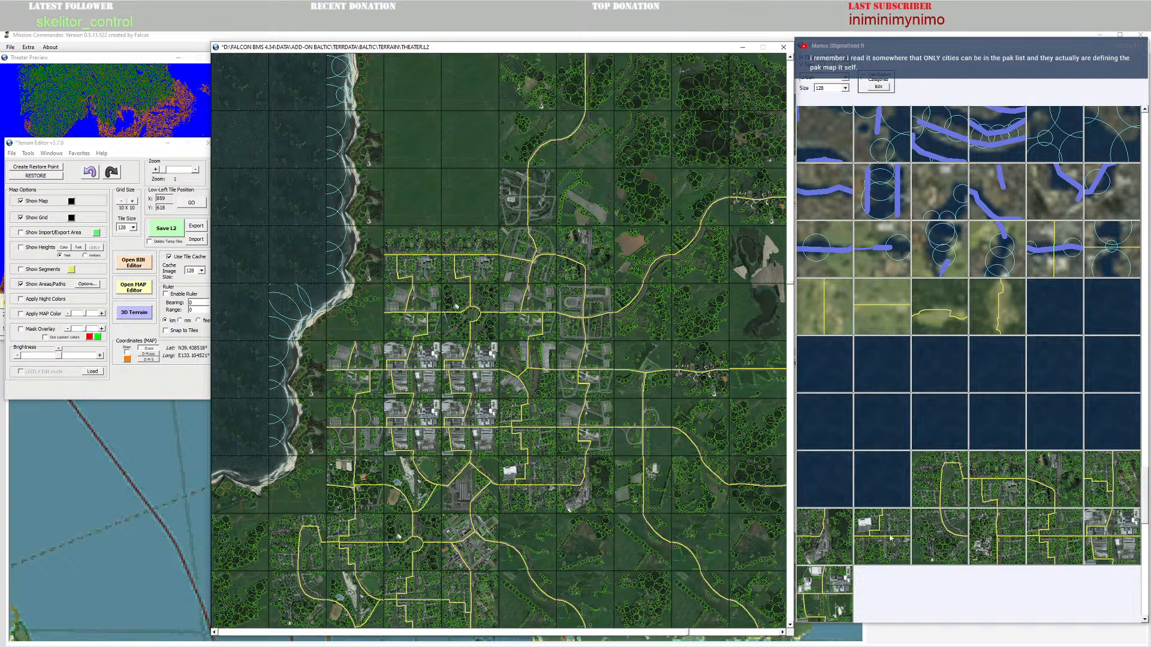
scroll(1118, 495, down, 3)
click(987, 373)
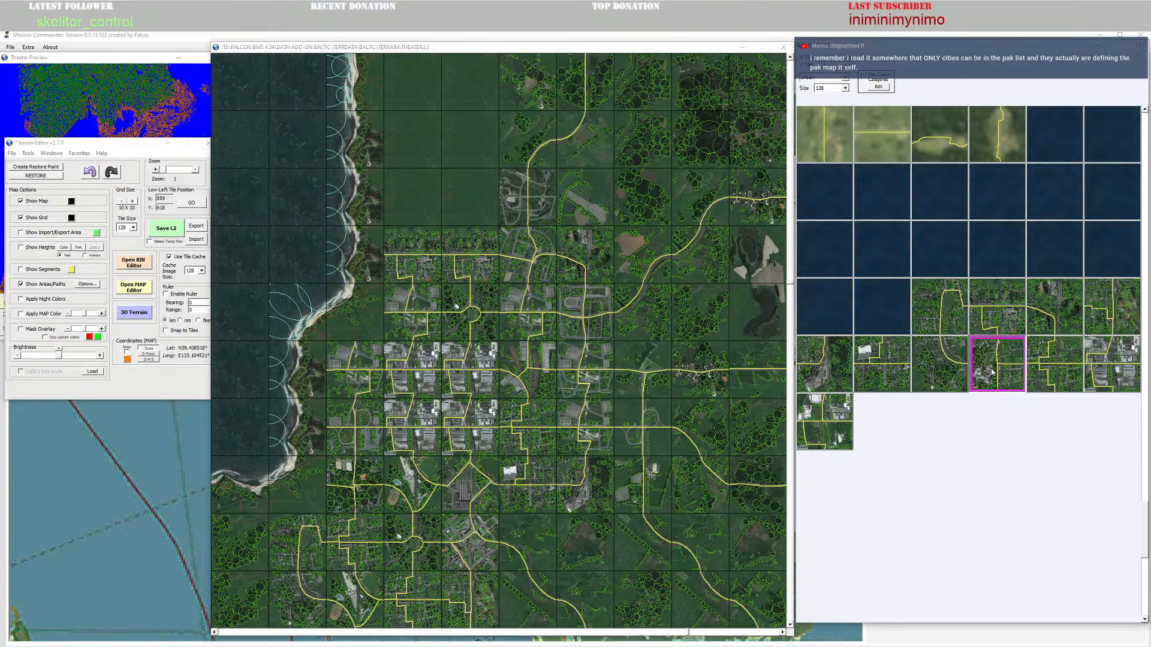
click(538, 207)
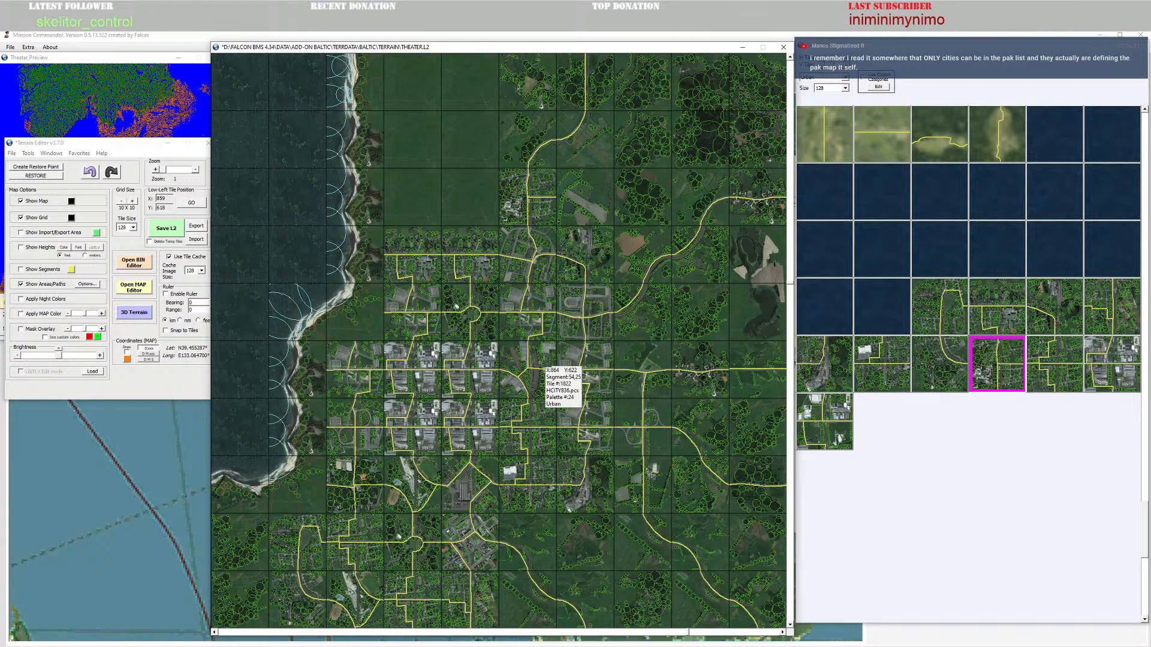
Step: Save the L2 terrain, then switch to Mission Commander and apply Visby's features
scroll(462, 501, down, 11)
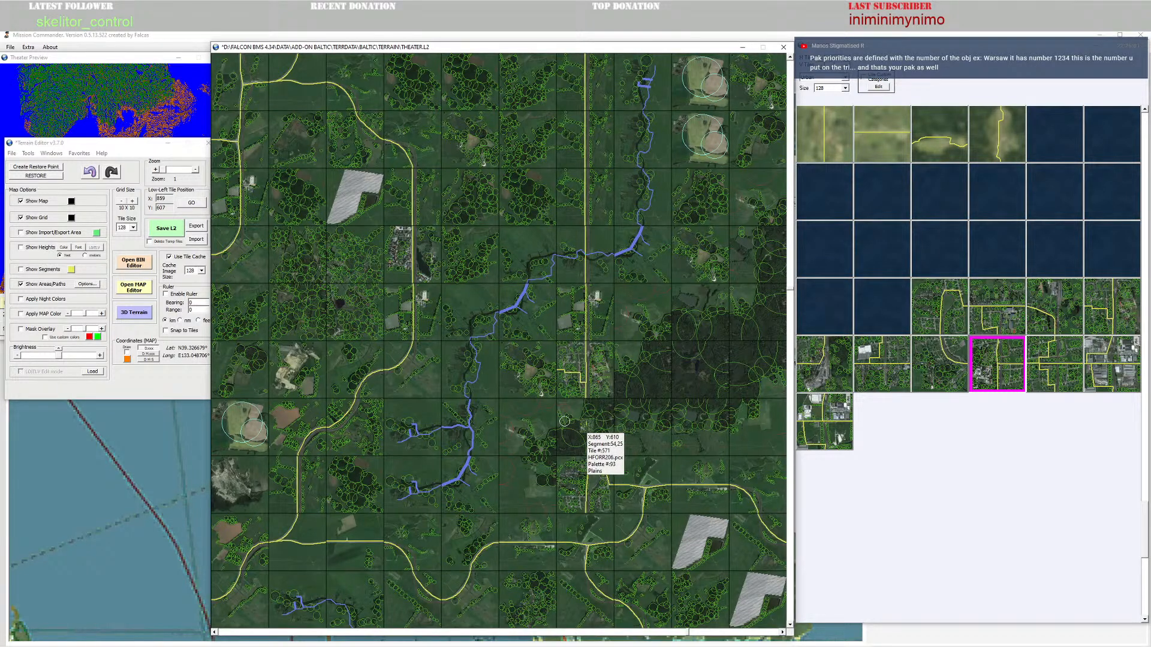
click(594, 511)
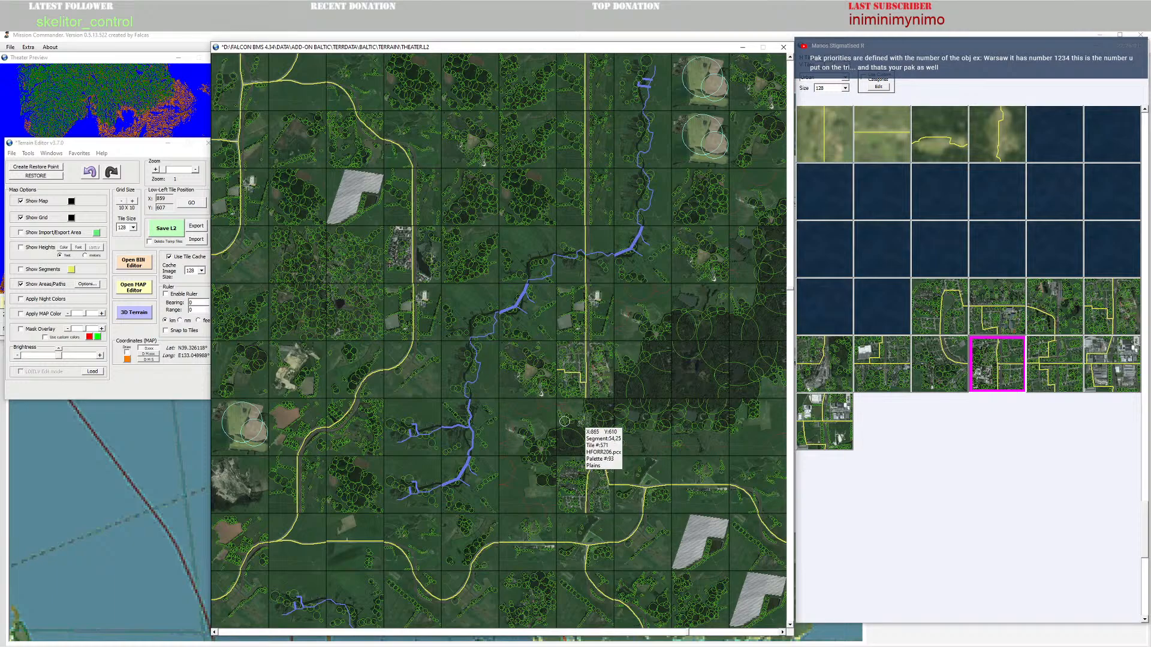
scroll(565, 421, up, 7)
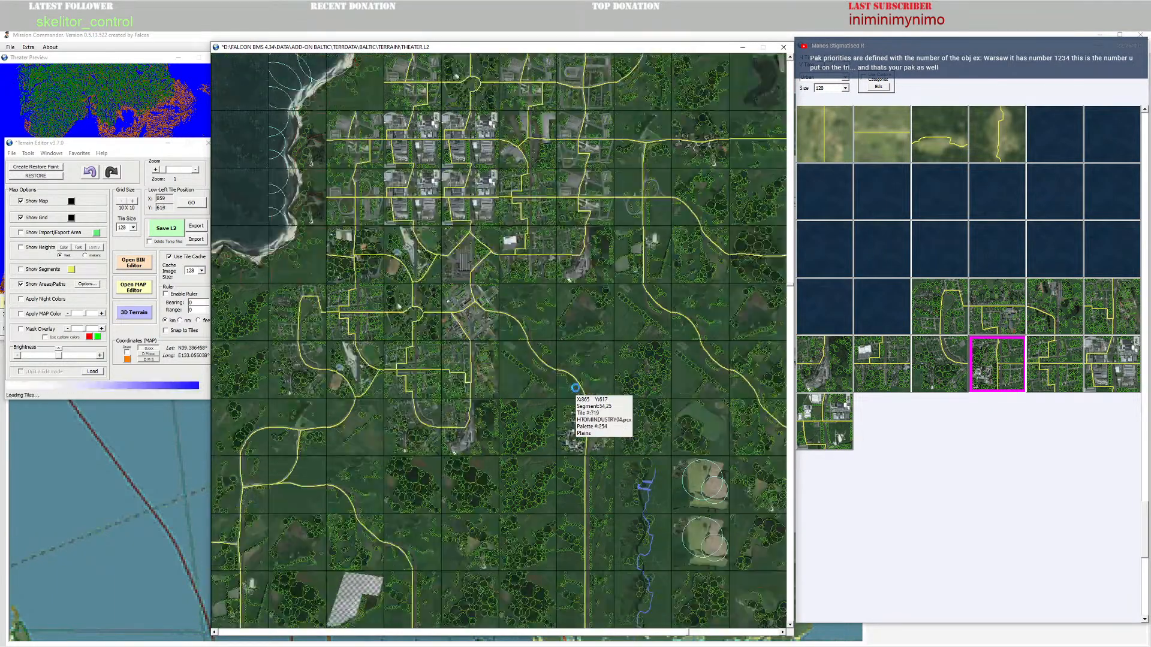
scroll(575, 389, up, 3)
scroll(570, 395, up, 2)
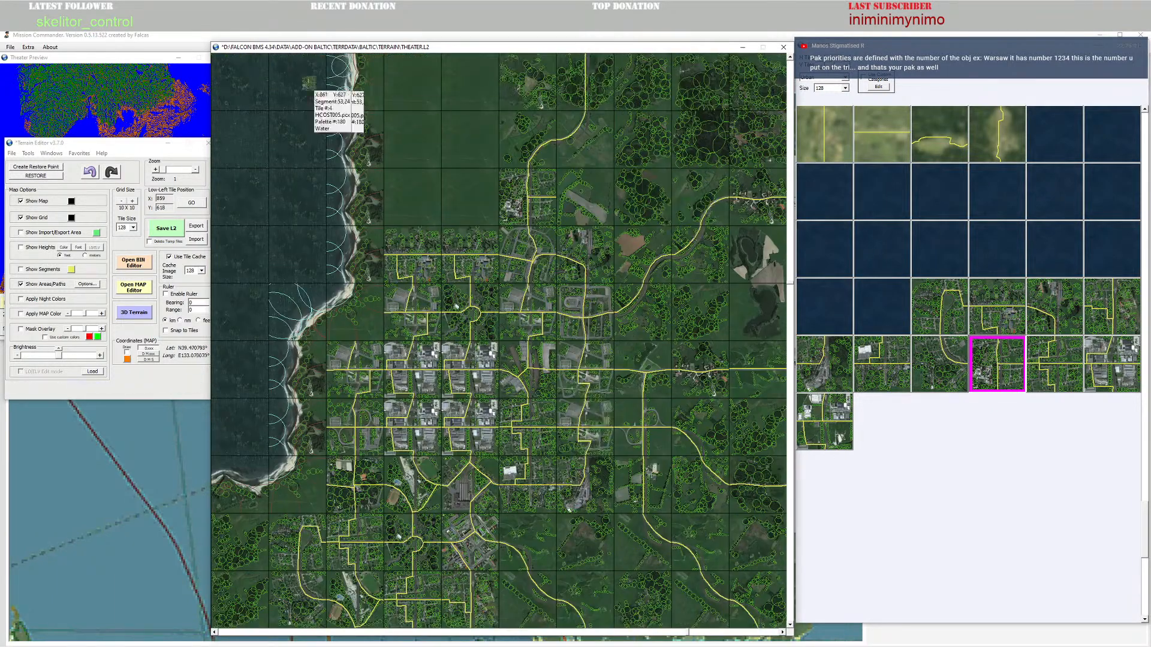
click(166, 230)
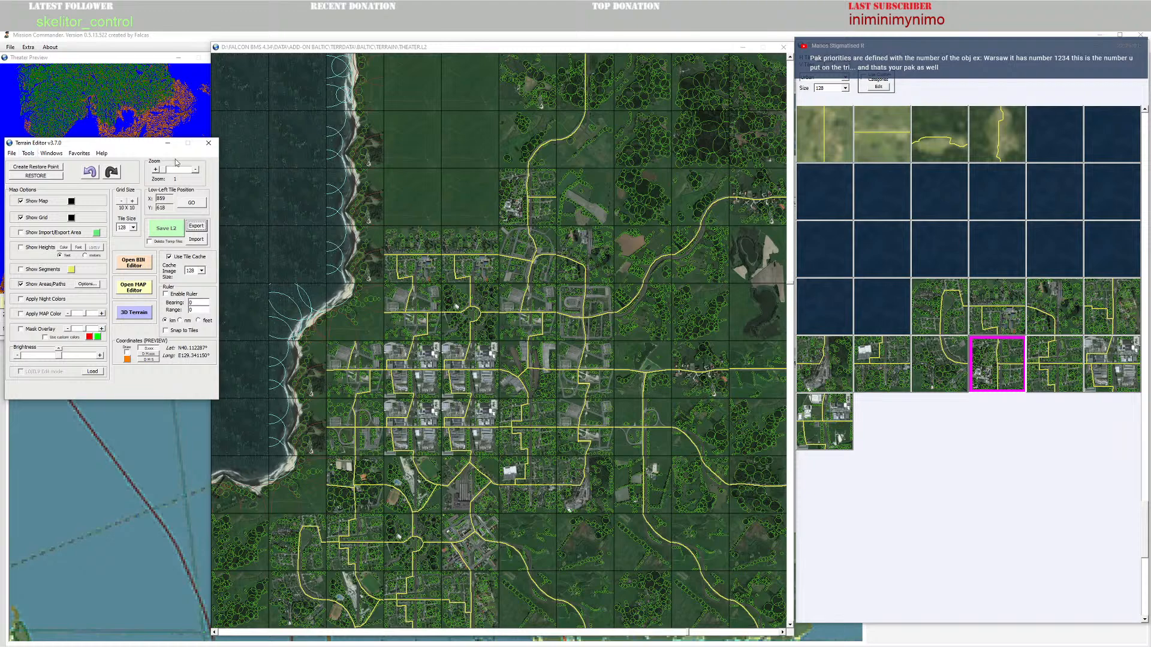
click(278, 34)
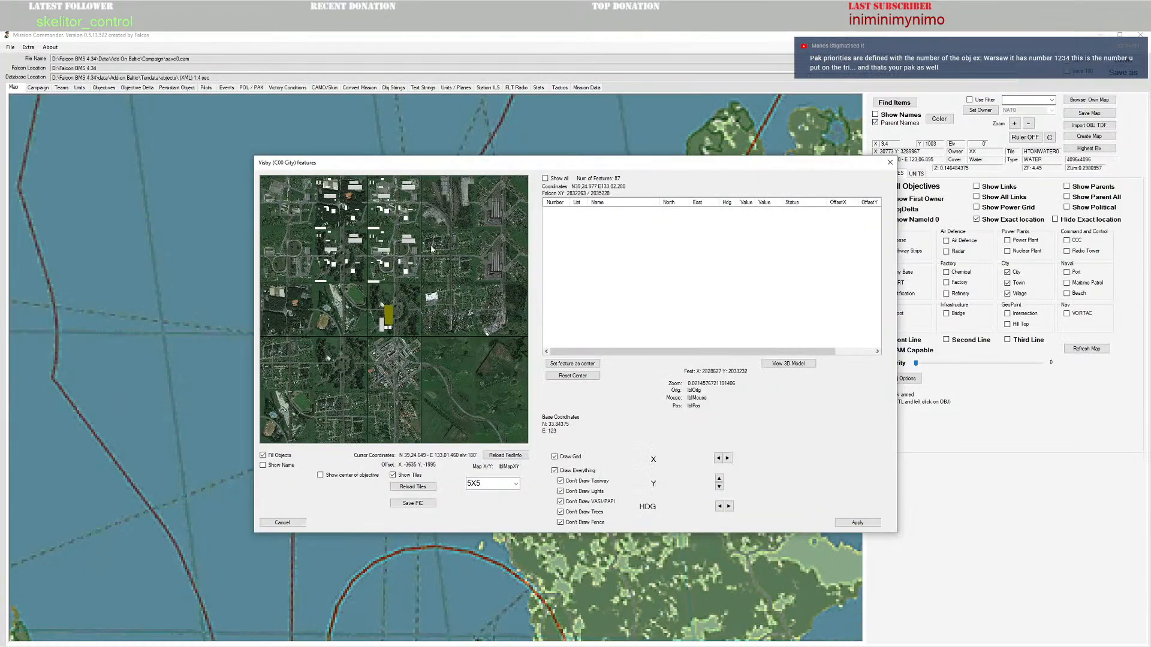
click(857, 522)
Step: Create a new objective on the Swedish mainland at Växjö, just southeast of its highway strip
scroll(567, 402, down, 2)
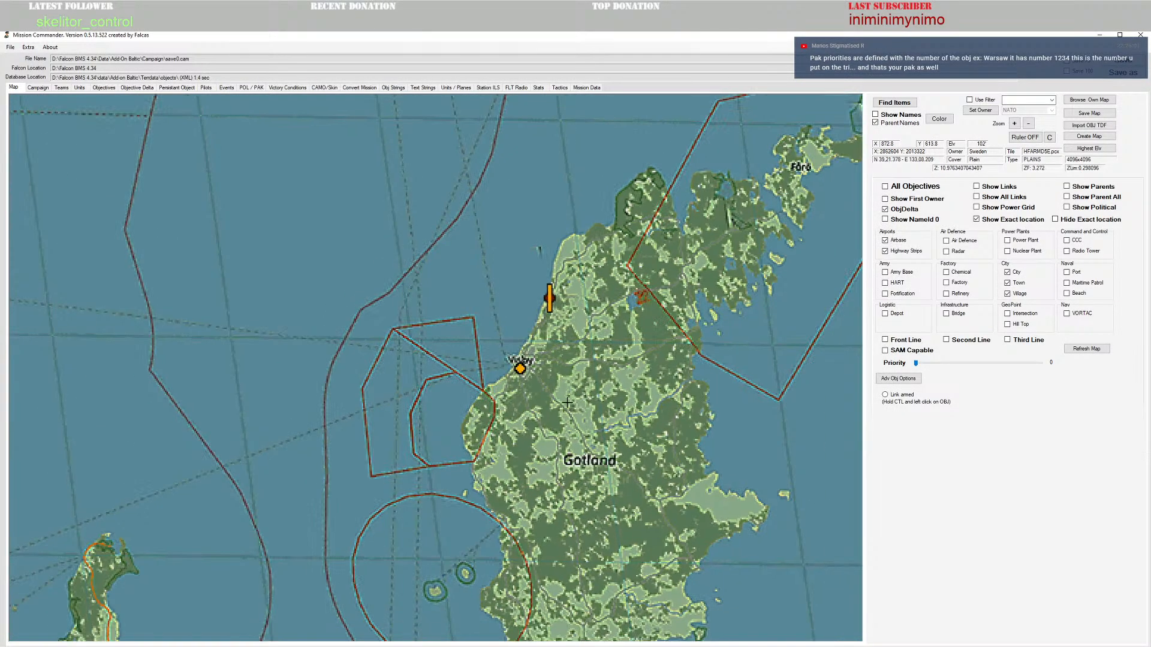
scroll(567, 402, down, 4)
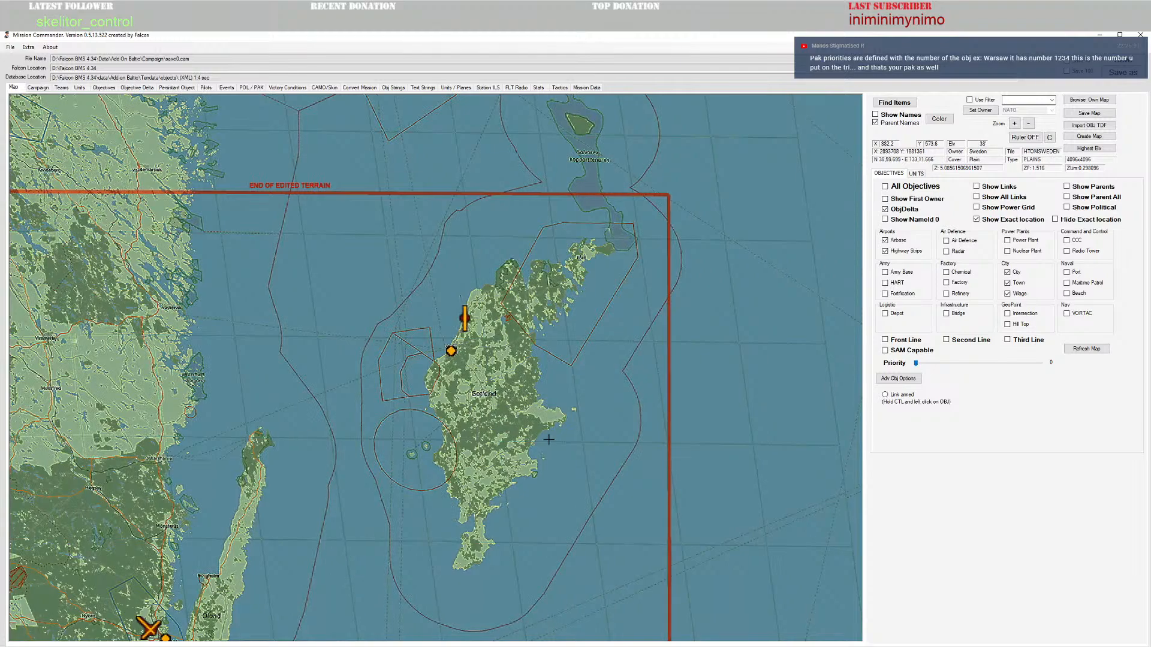
scroll(549, 440, down, 3)
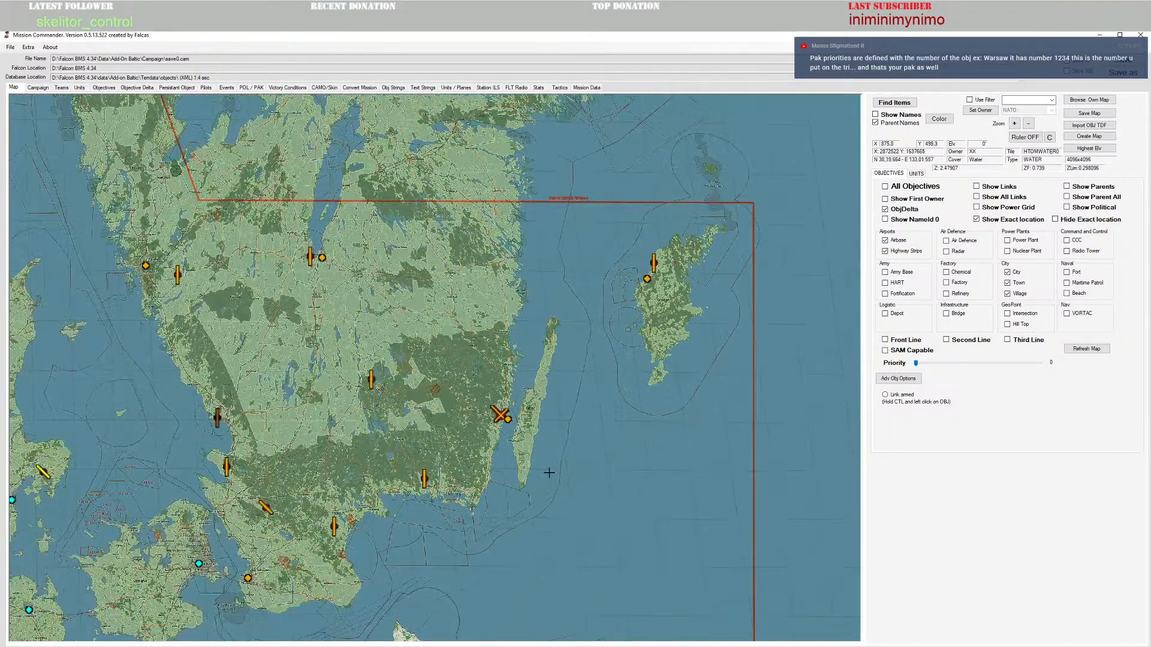
mouse_move(513, 425)
drag(360, 440, 487, 425)
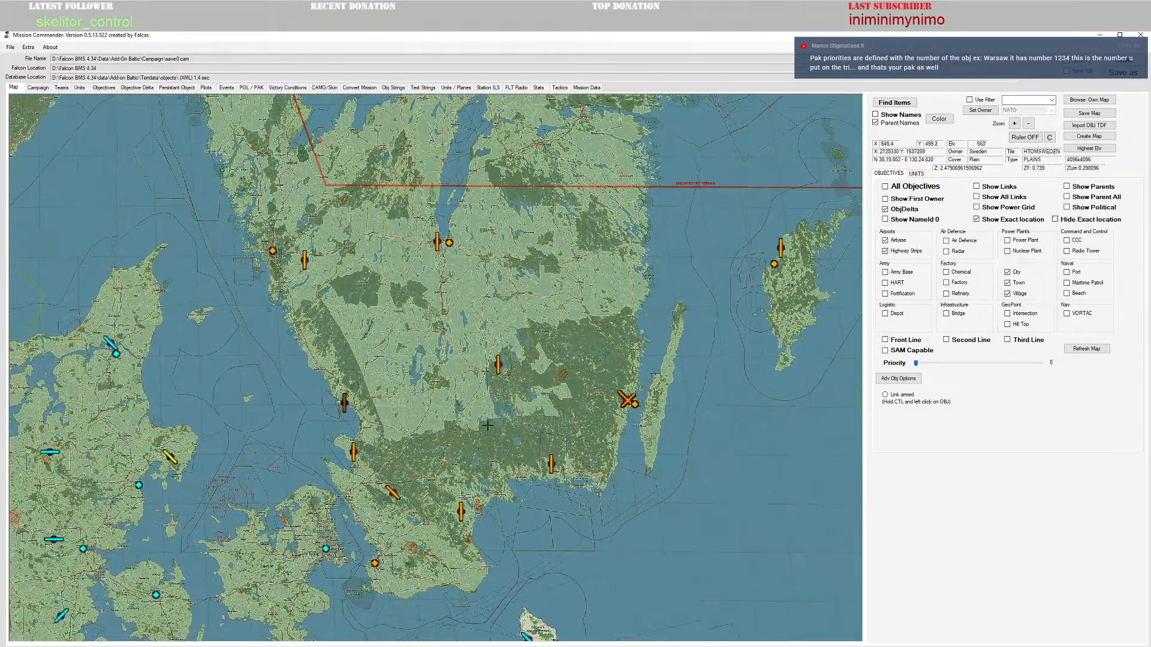
scroll(484, 373, up, 5)
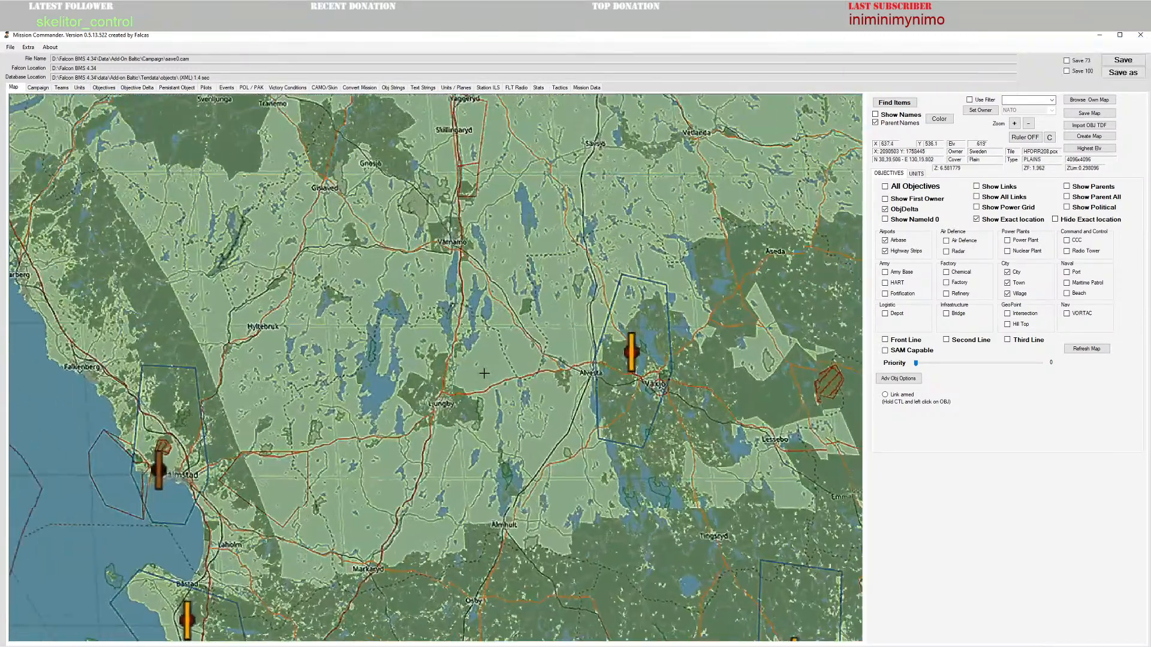
scroll(484, 373, up, 3)
drag(484, 373, 544, 390)
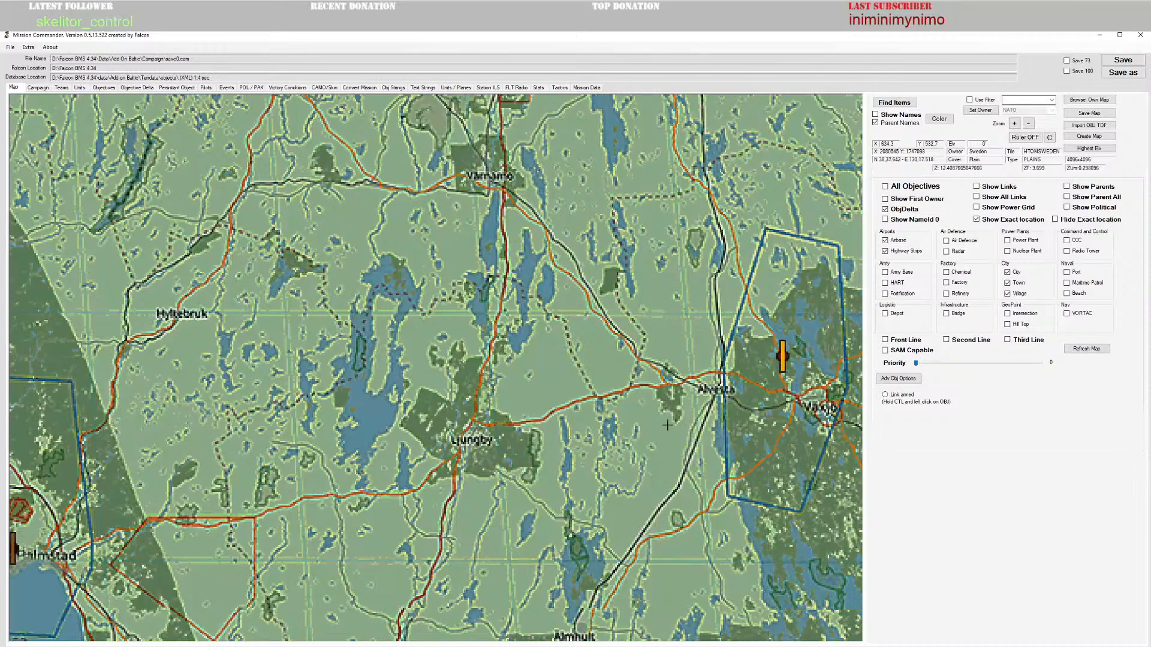
drag(828, 418, 615, 425)
scroll(615, 425, up, 1)
scroll(618, 420, up, 1)
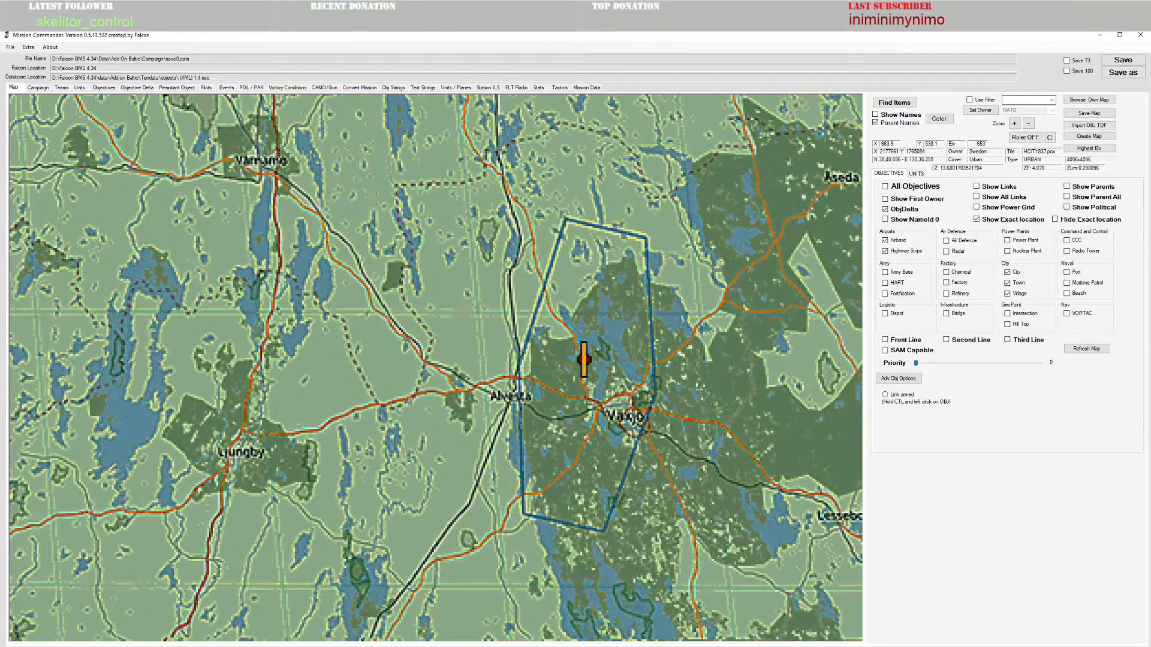
key(alt+Tab)
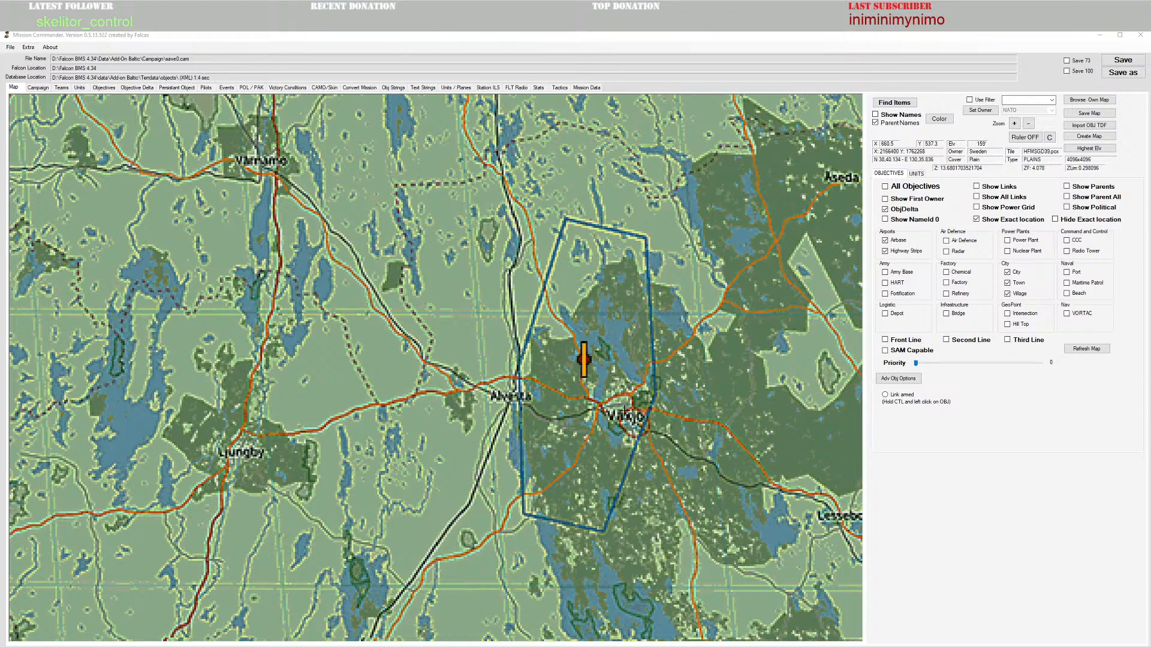
right_click(627, 410)
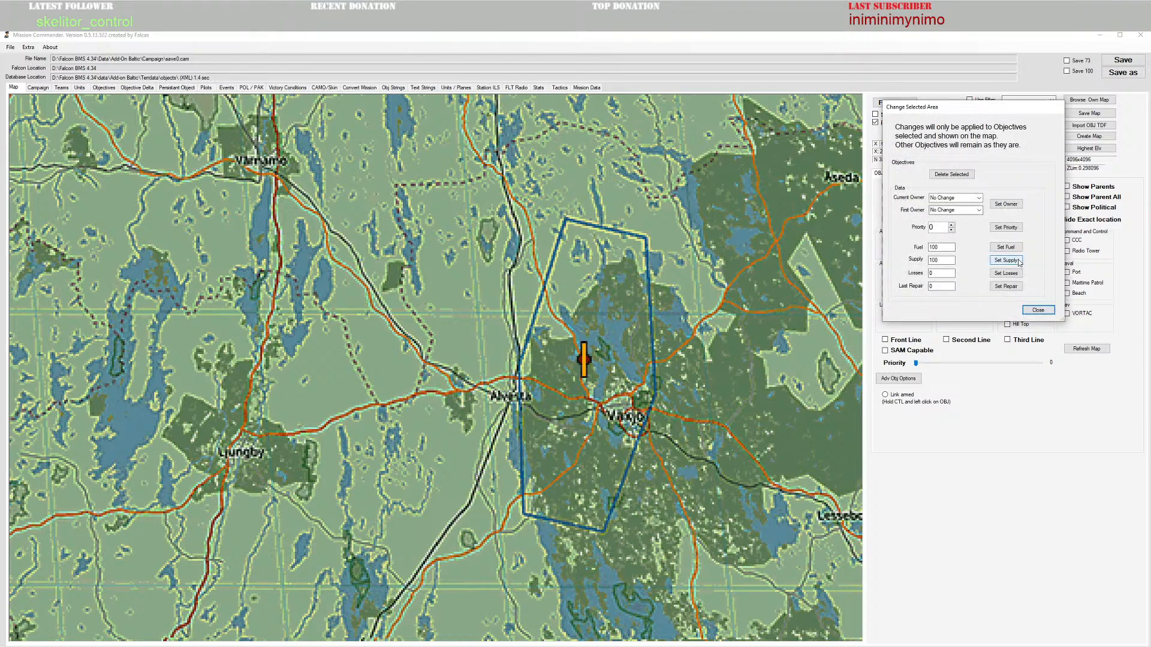
right_click(607, 377)
click(602, 401)
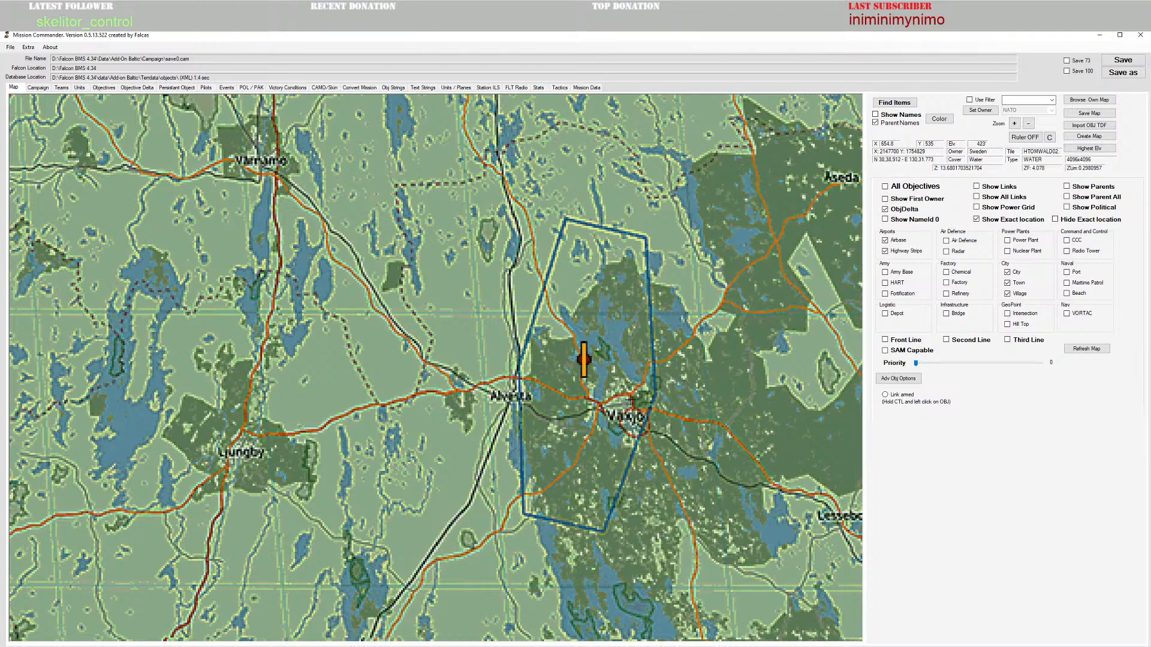
right_click(595, 373)
click(615, 405)
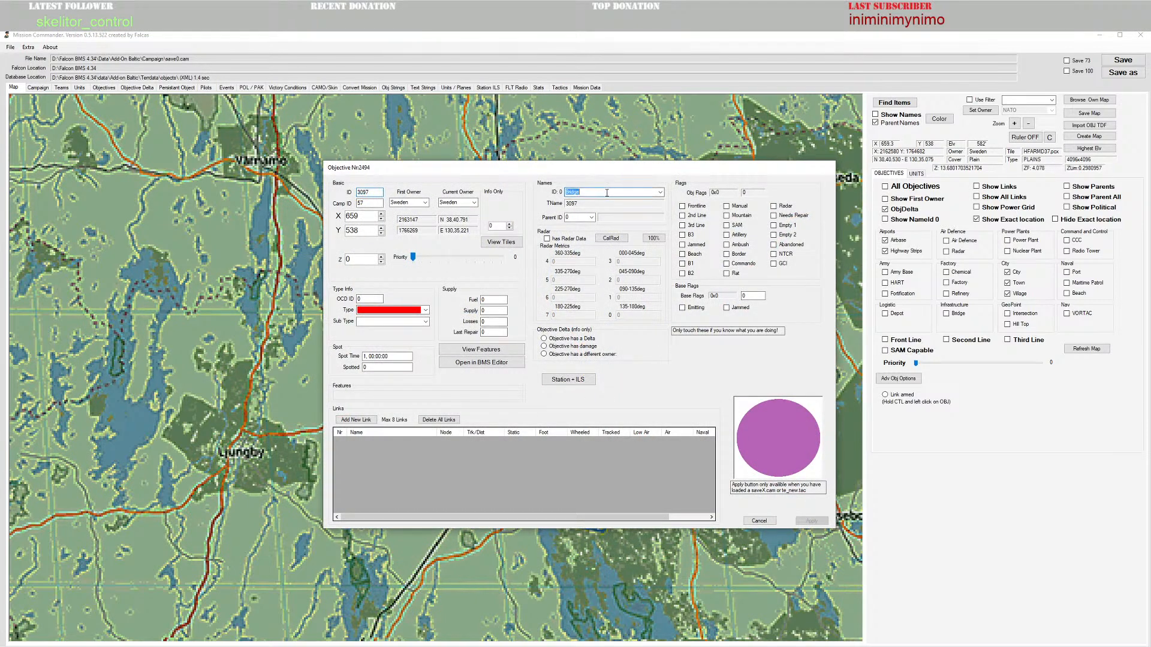
Step: Name the new objective Växjö and define it as a City with sub type C00 City (CT 2070)
click(660, 192)
key(BackSpace)
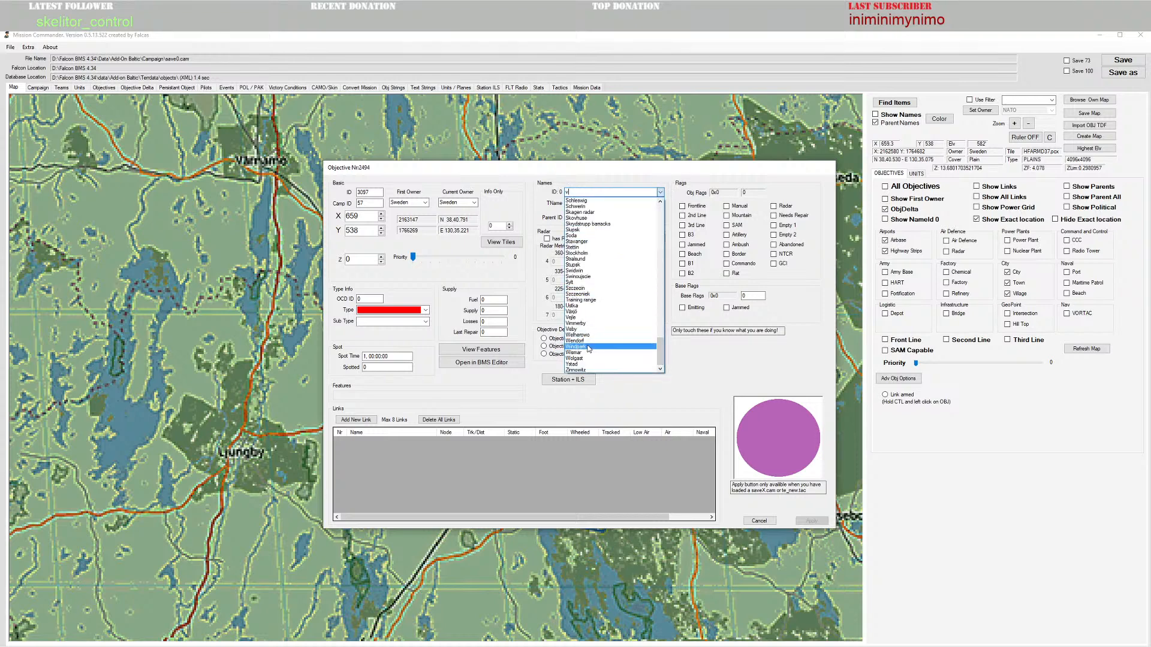
click(587, 312)
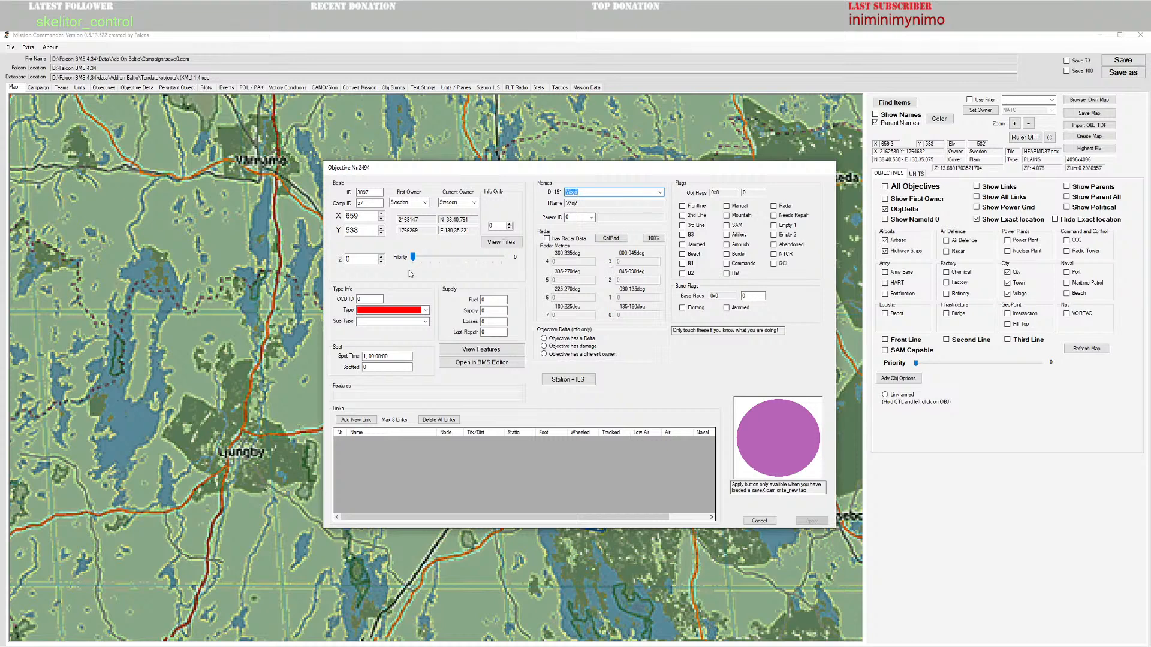
click(427, 316)
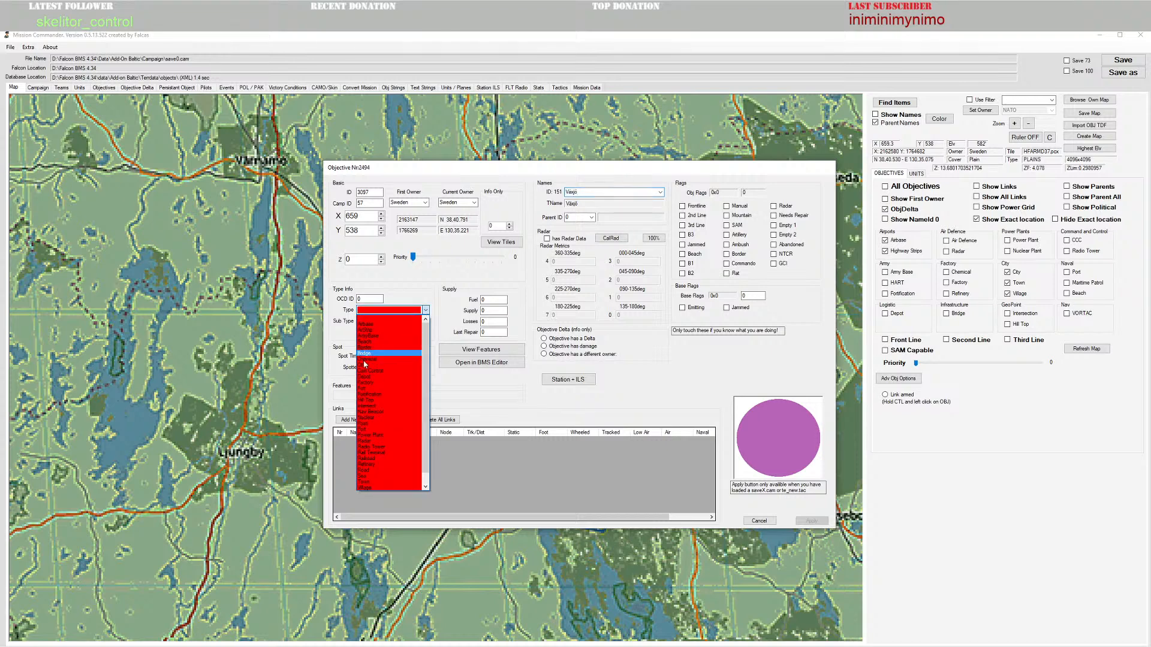
click(371, 368)
click(425, 322)
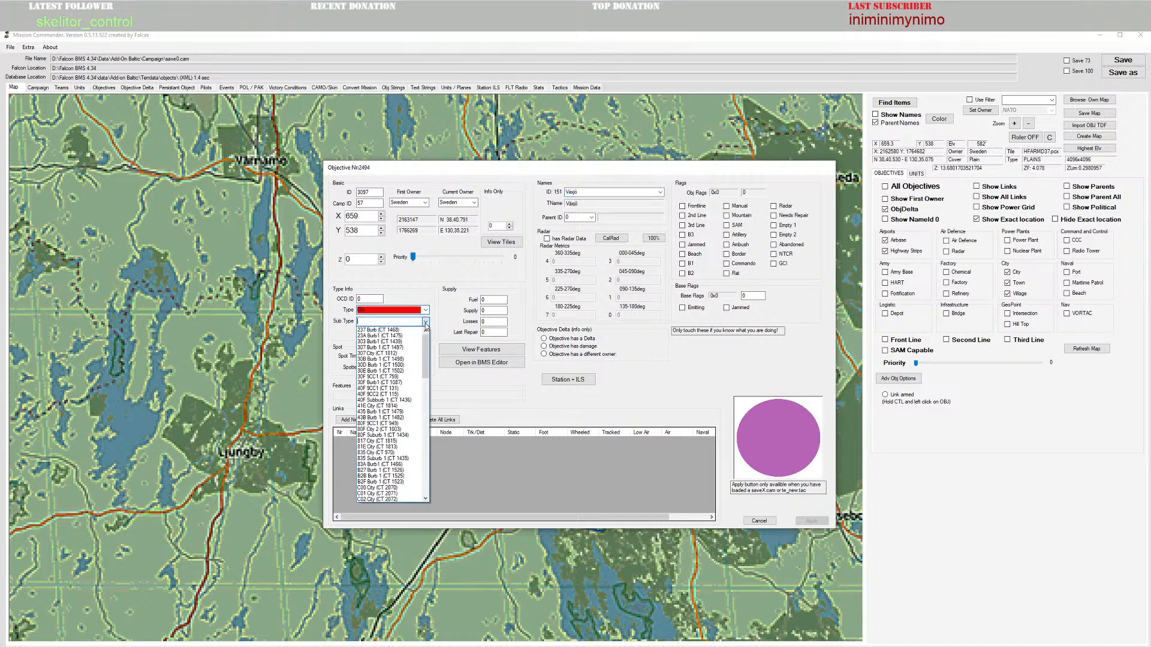
click(360, 488)
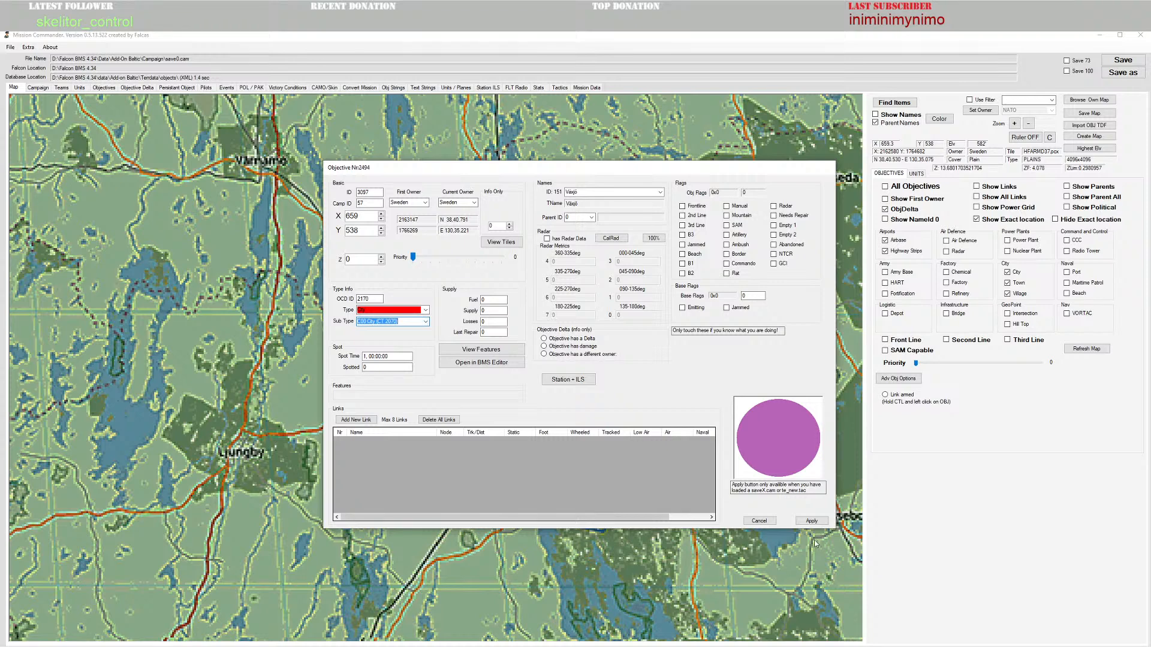
click(812, 521)
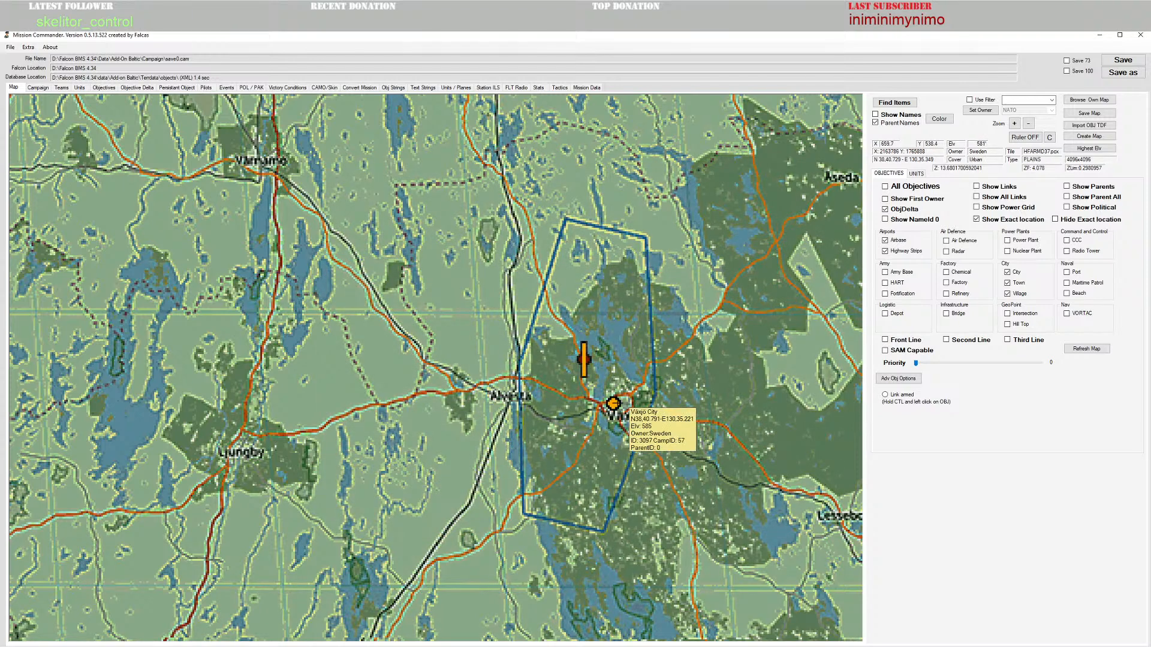
Step: Inspect the Växjö city objective over its surrounding terrain tiles in the Objective Editor
right_click(623, 392)
click(625, 391)
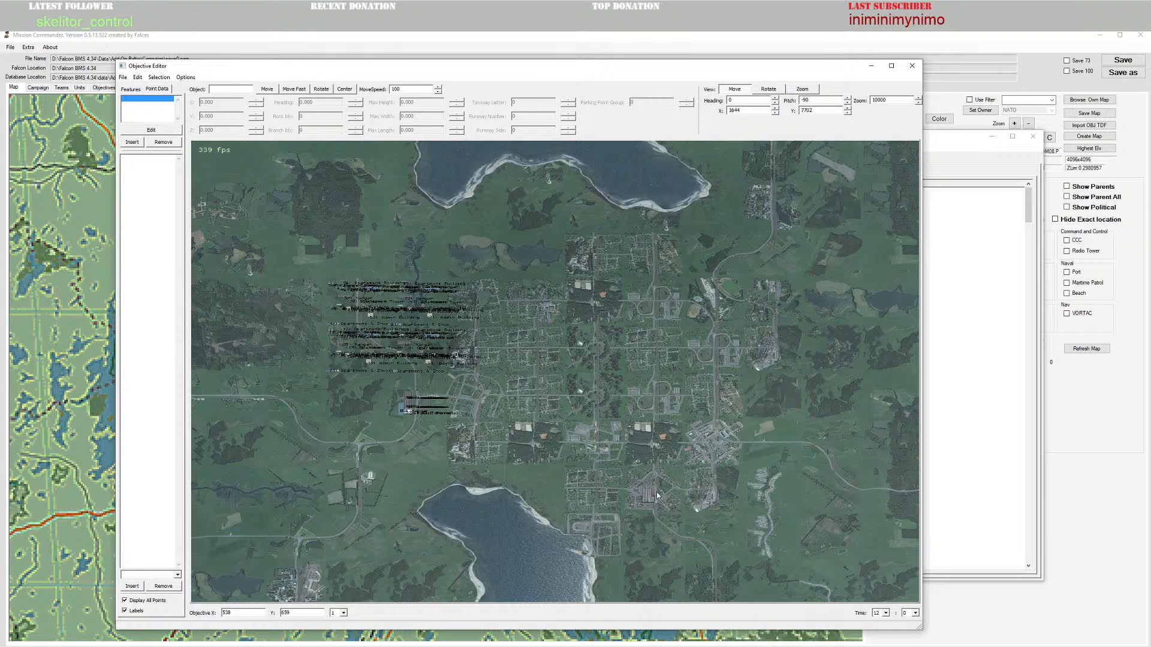
click(912, 65)
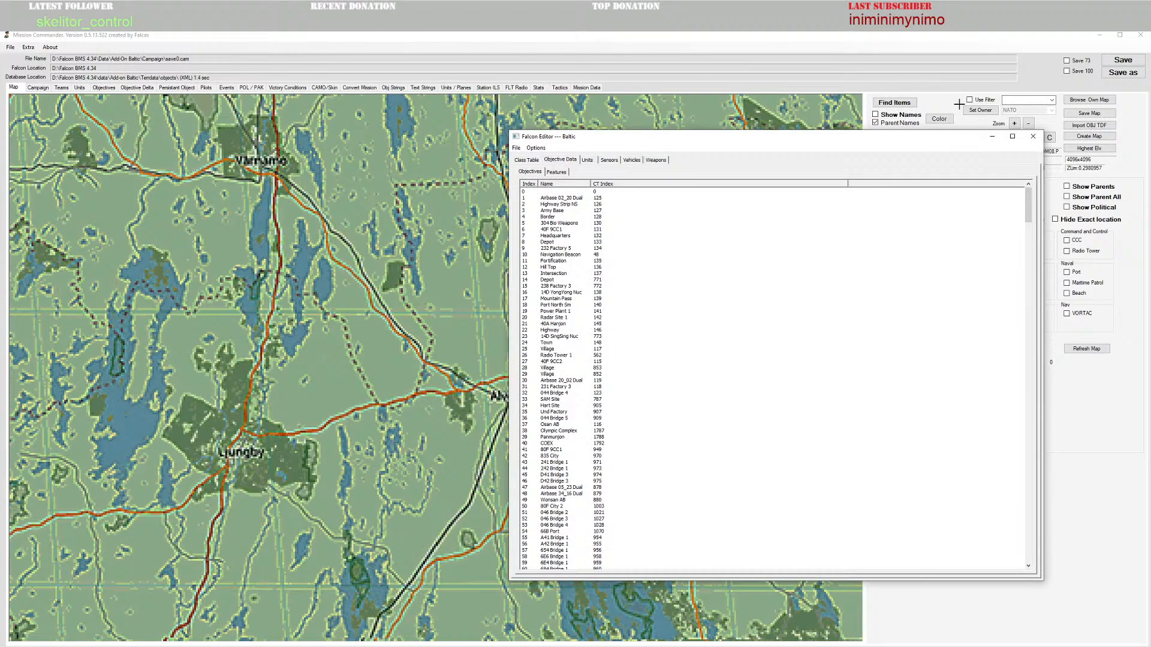
click(1033, 137)
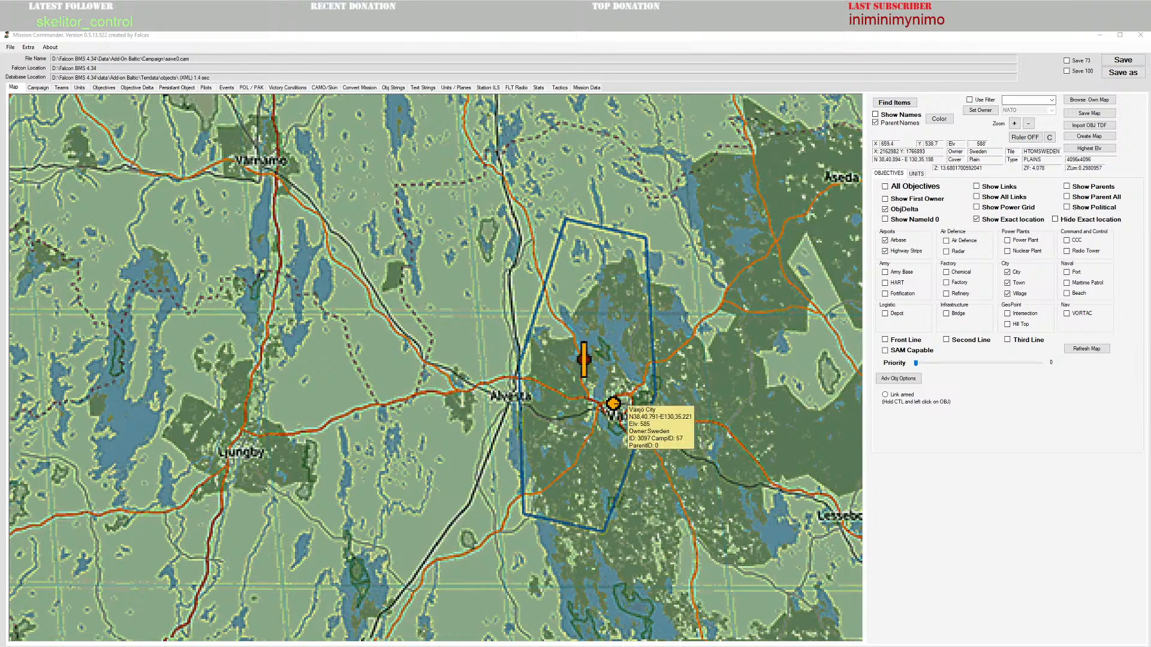
Step: Move the Växjö city objective to X 663, Y 536
click(614, 406)
right_click(611, 396)
click(610, 388)
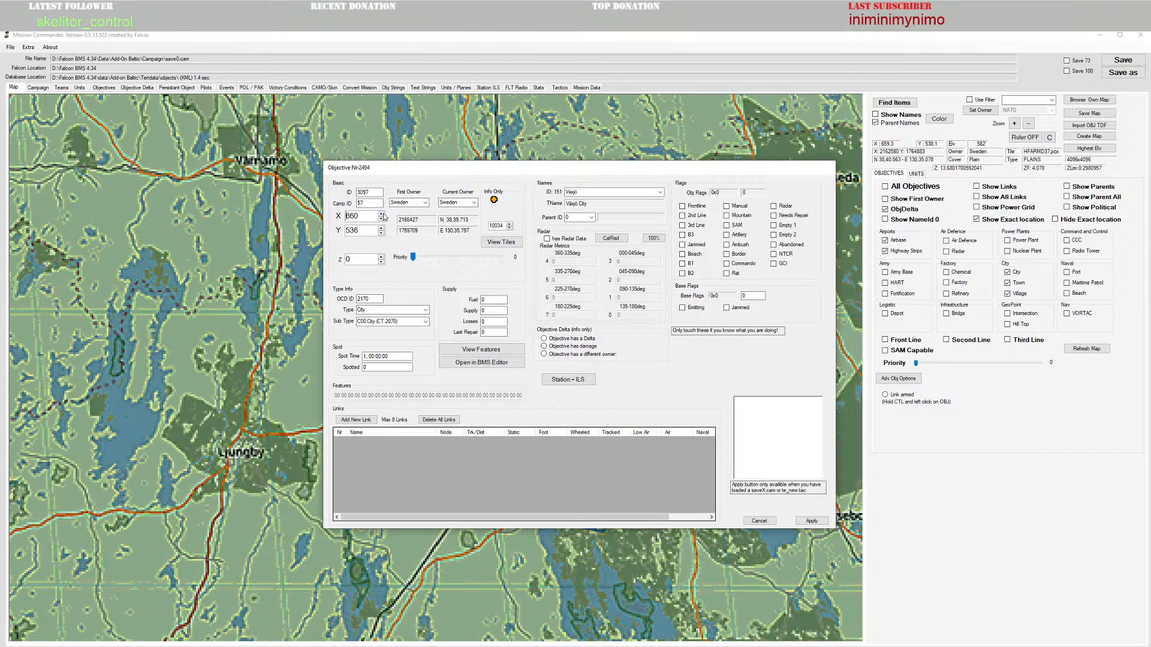
click(812, 521)
Step: Check how Växjö's buildings line up with the surrounding 5X5 terrain tiles in the features view
right_click(637, 423)
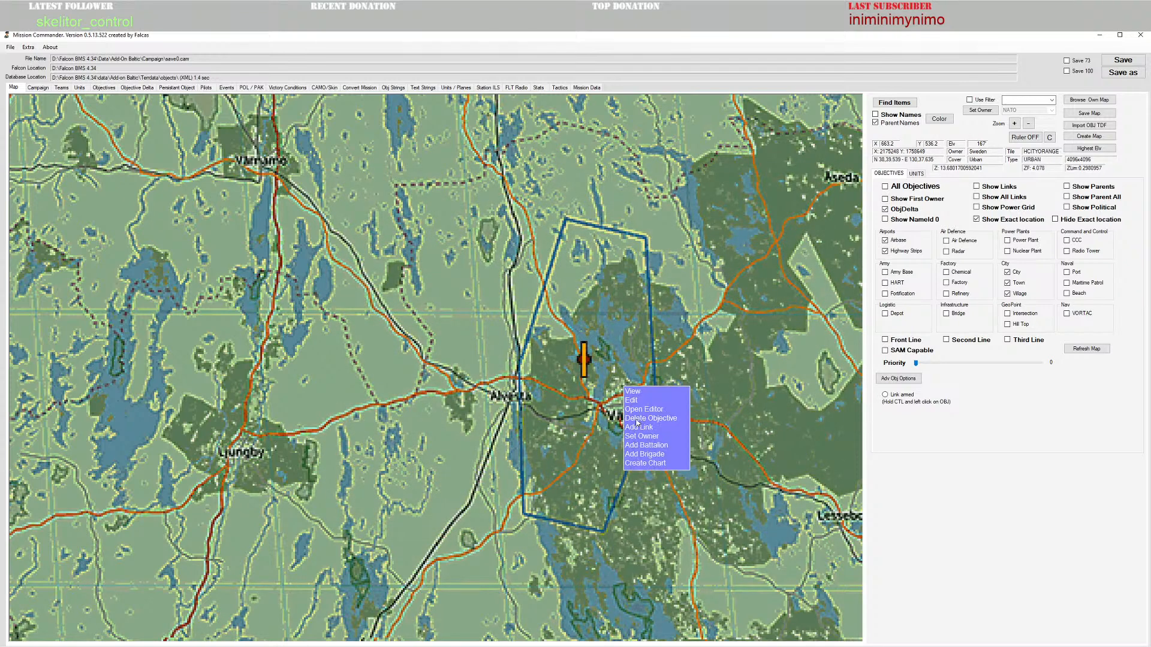
click(640, 402)
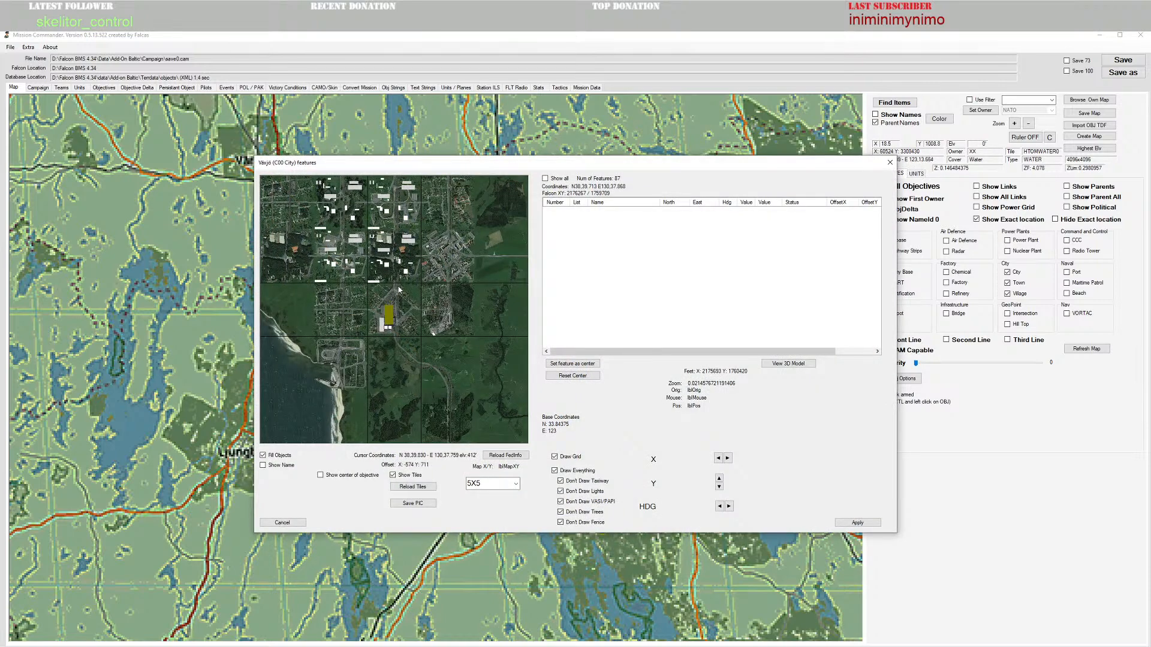
scroll(444, 294, up, 2)
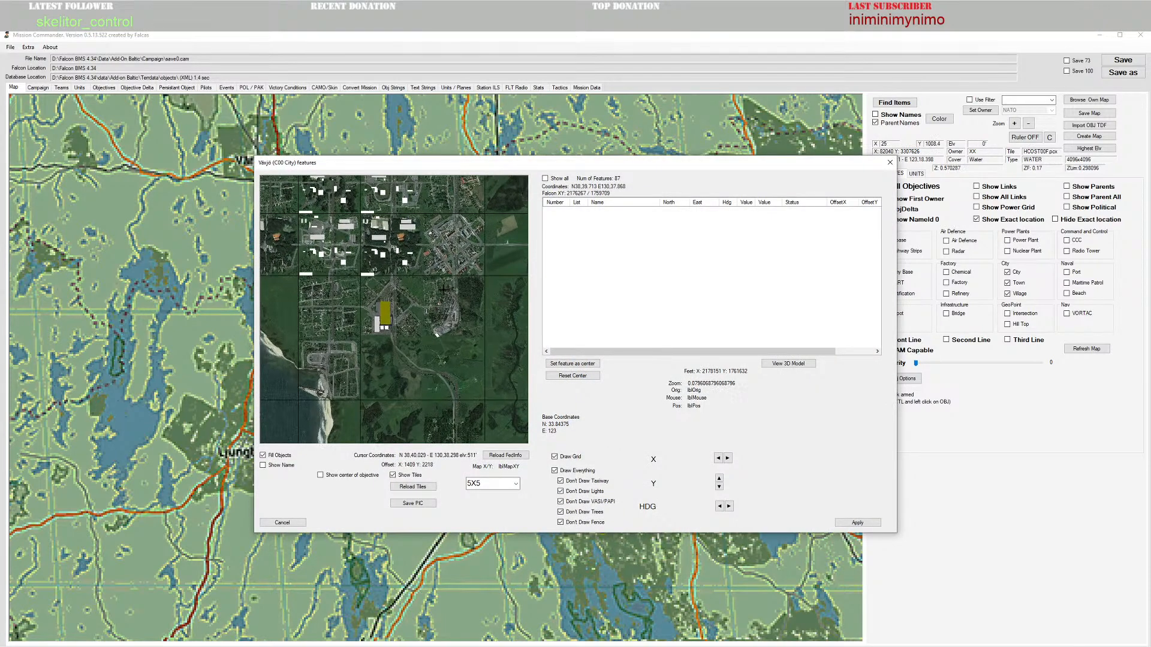
scroll(453, 307, down, 2)
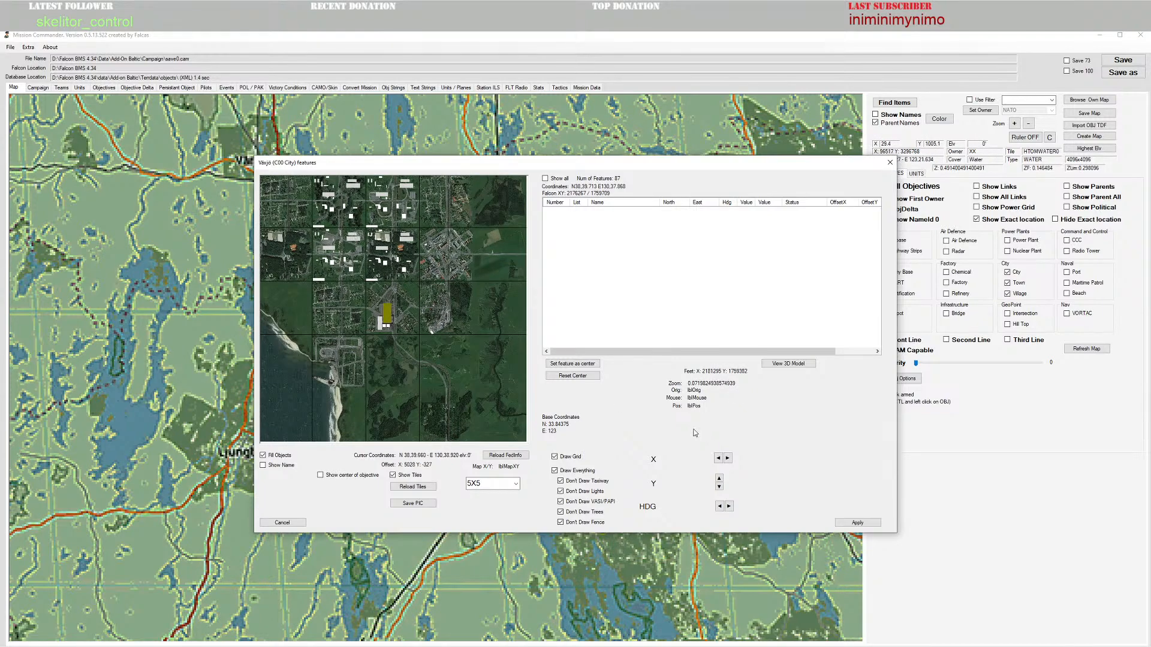
click(870, 526)
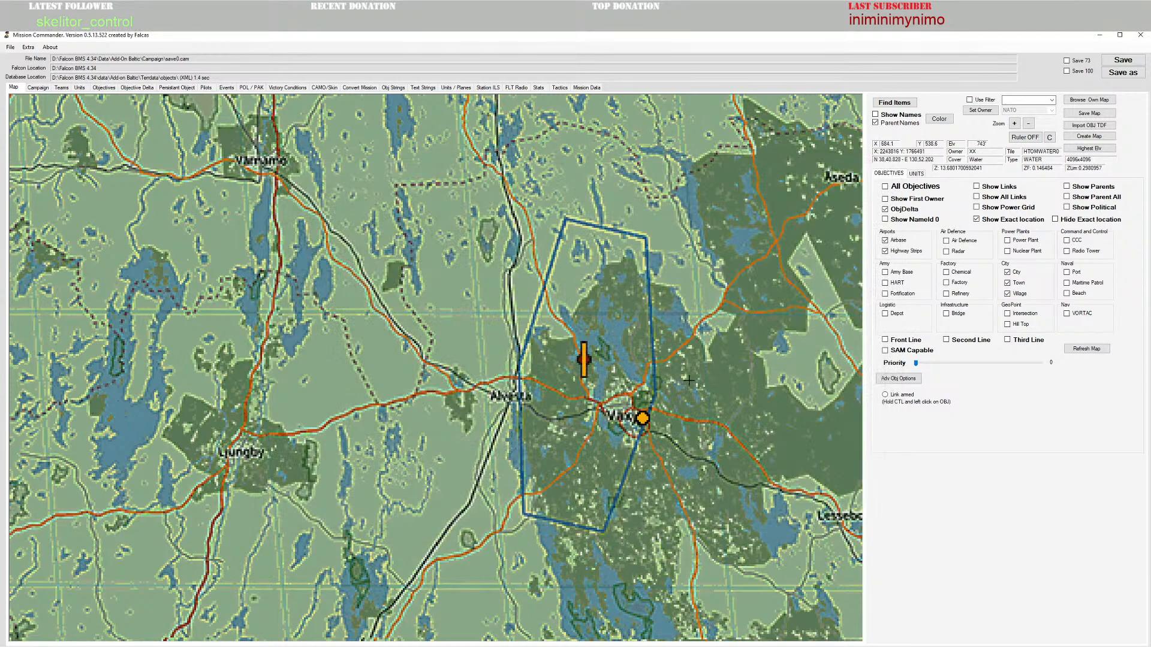
Step: Reopen the Växjö objective's properties, then switch to Terrain Editor and go to tile position X 663, Y 536
right_click(645, 420)
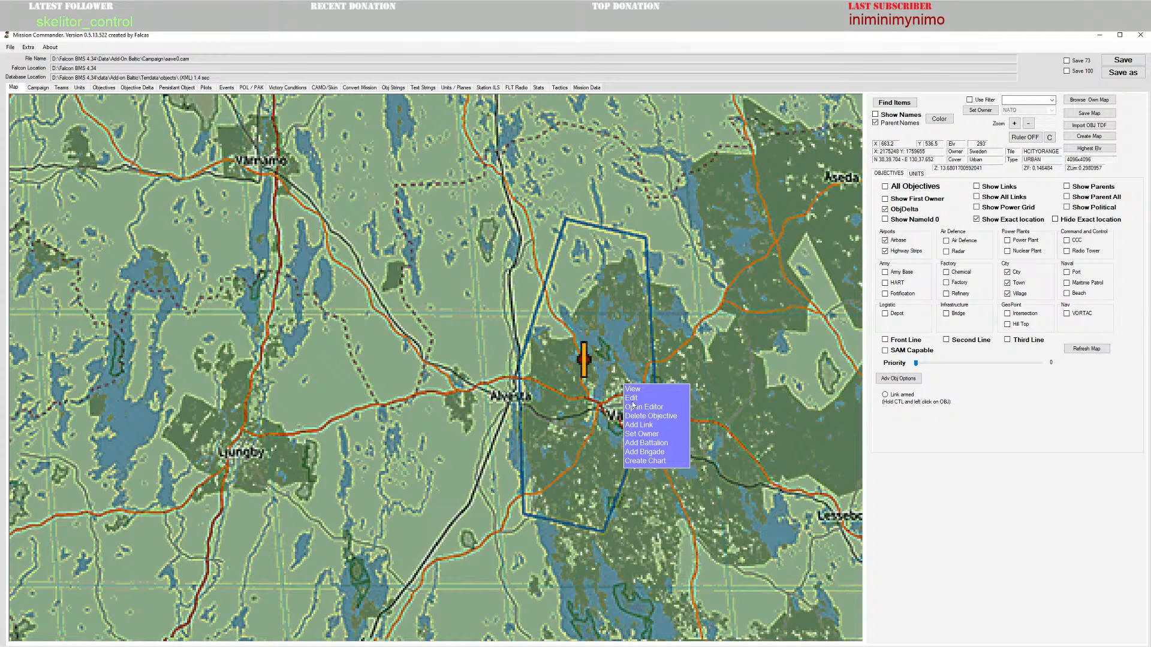
click(633, 404)
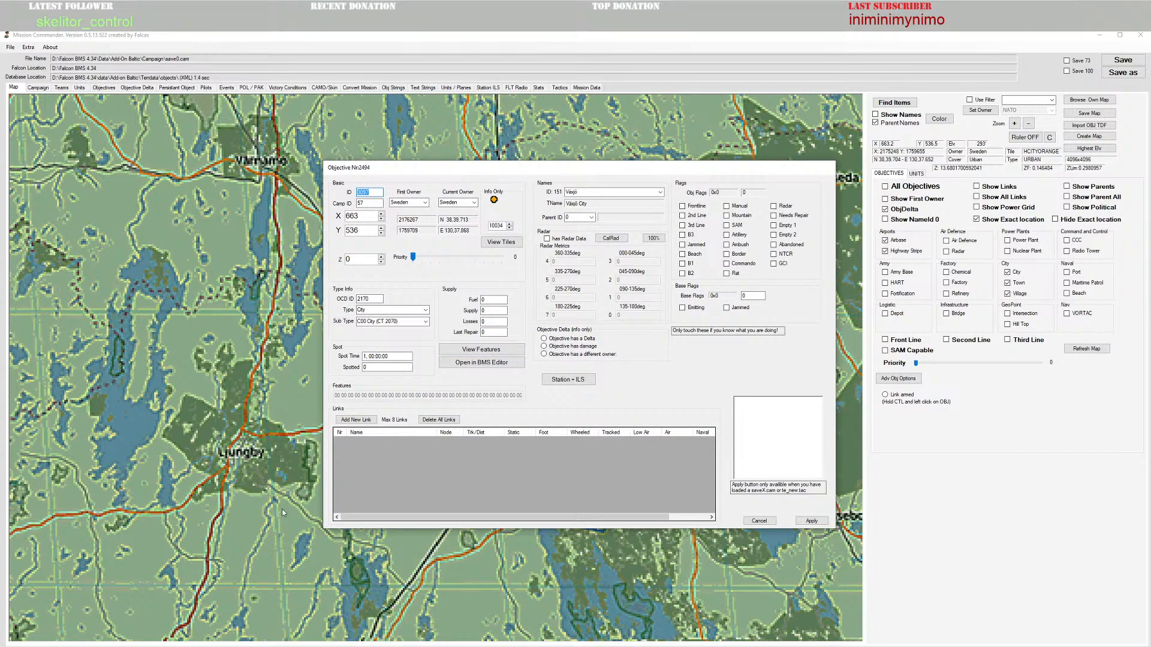
mouse_move(298, 646)
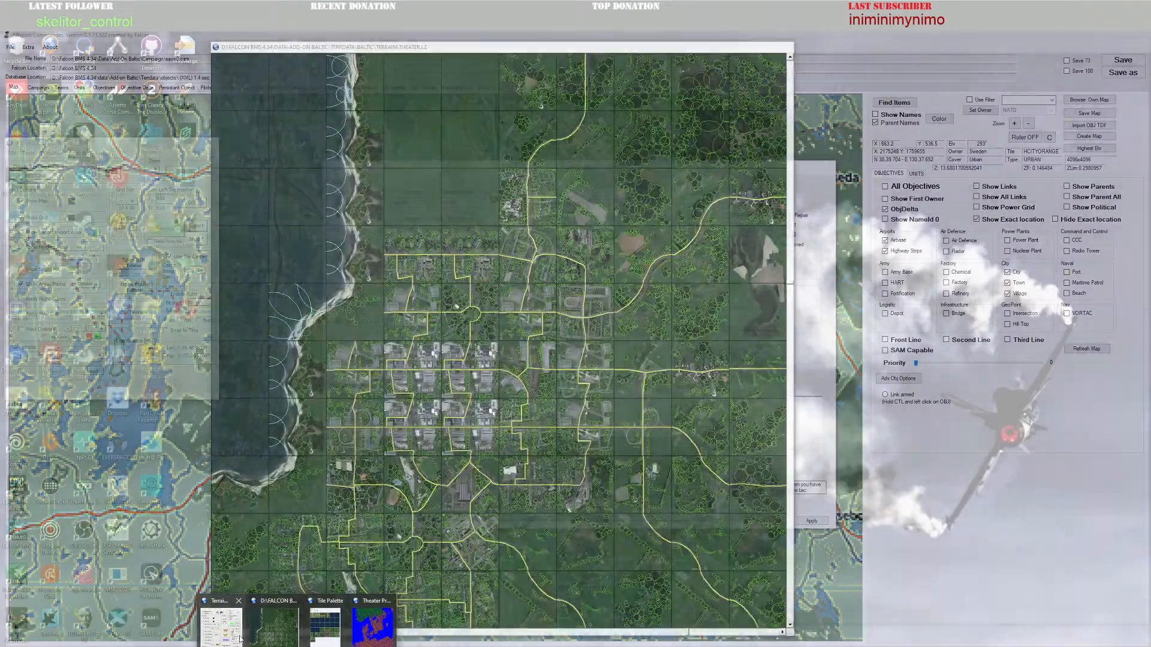
click(222, 624)
double_click(167, 198)
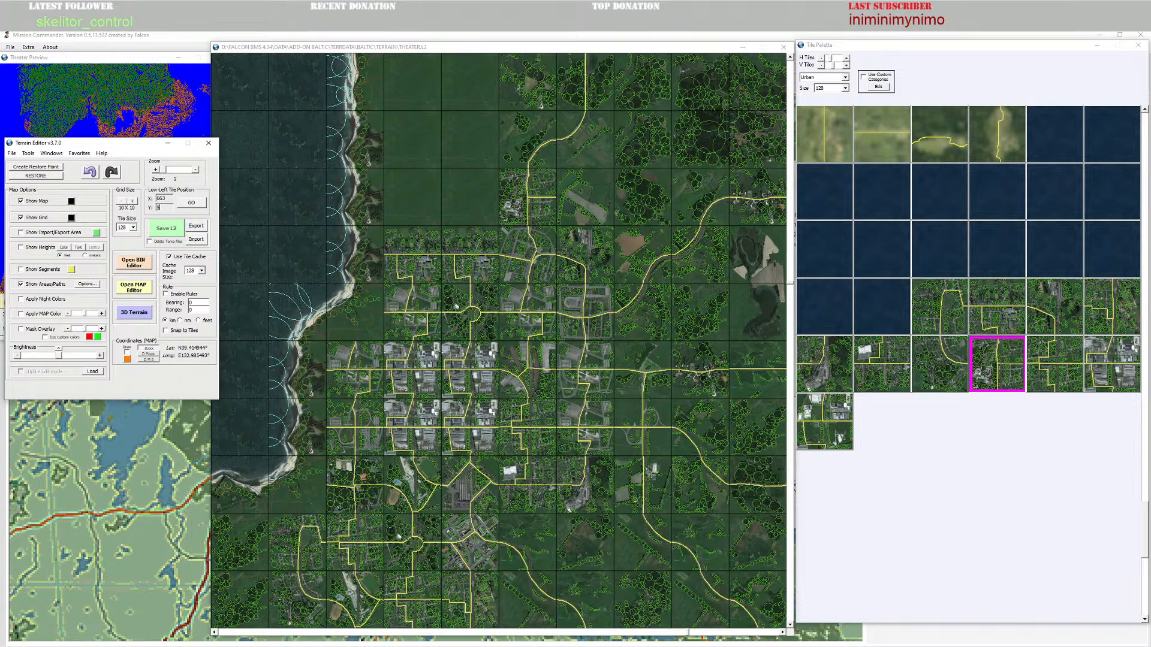
click(191, 202)
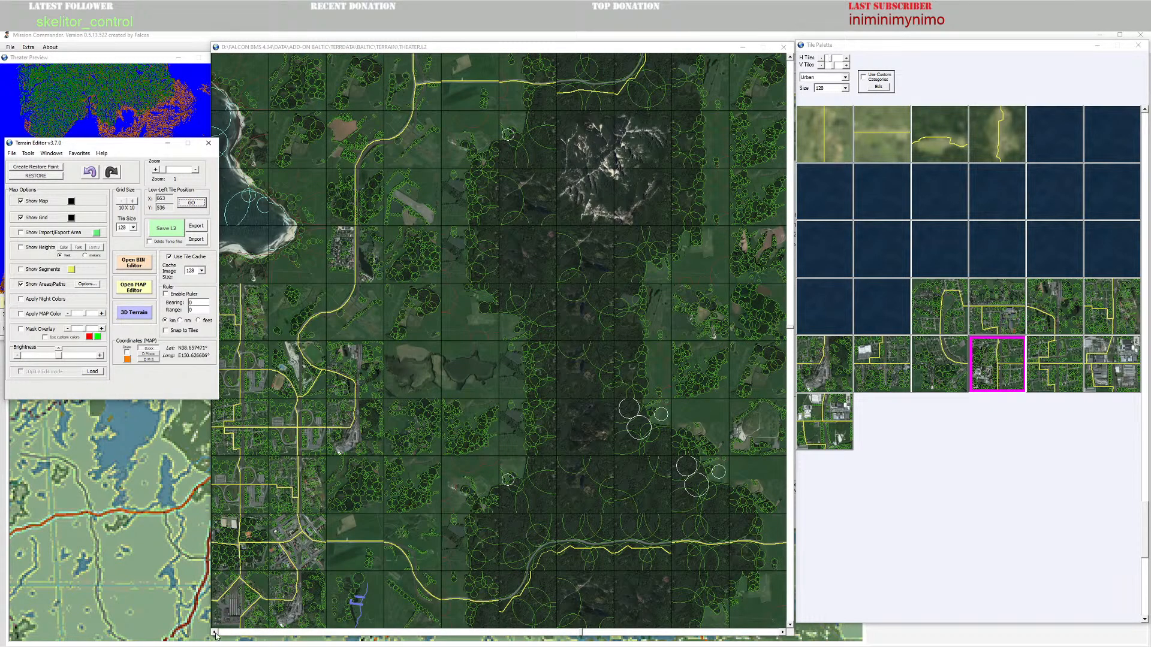
Step: Paint the urban tile with large grey and white industrial buildings on a two-by-two block of cells in Växjö's centre
click(214, 633)
click(214, 632)
click(214, 633)
click(1126, 349)
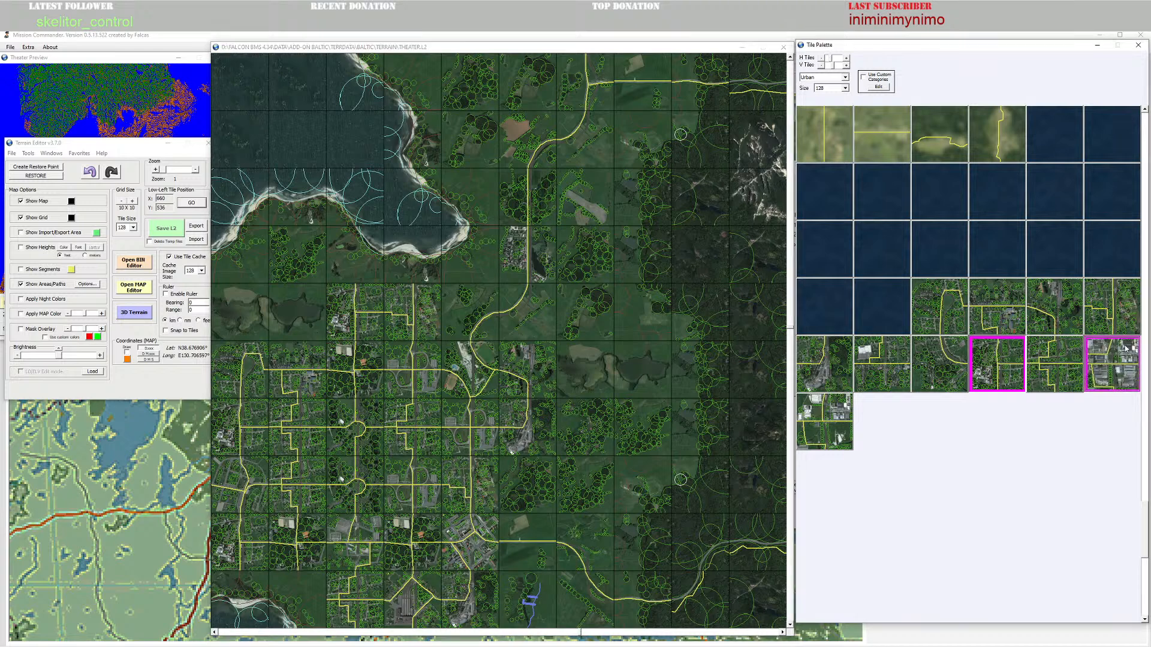
click(418, 553)
click(417, 491)
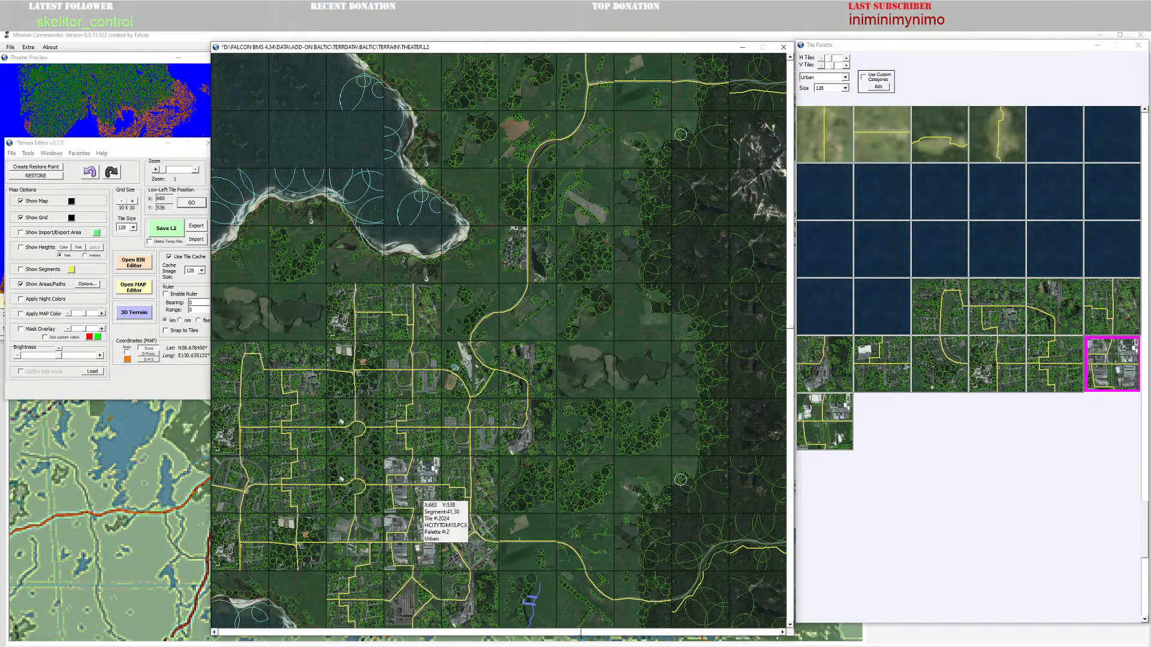
click(357, 487)
click(357, 545)
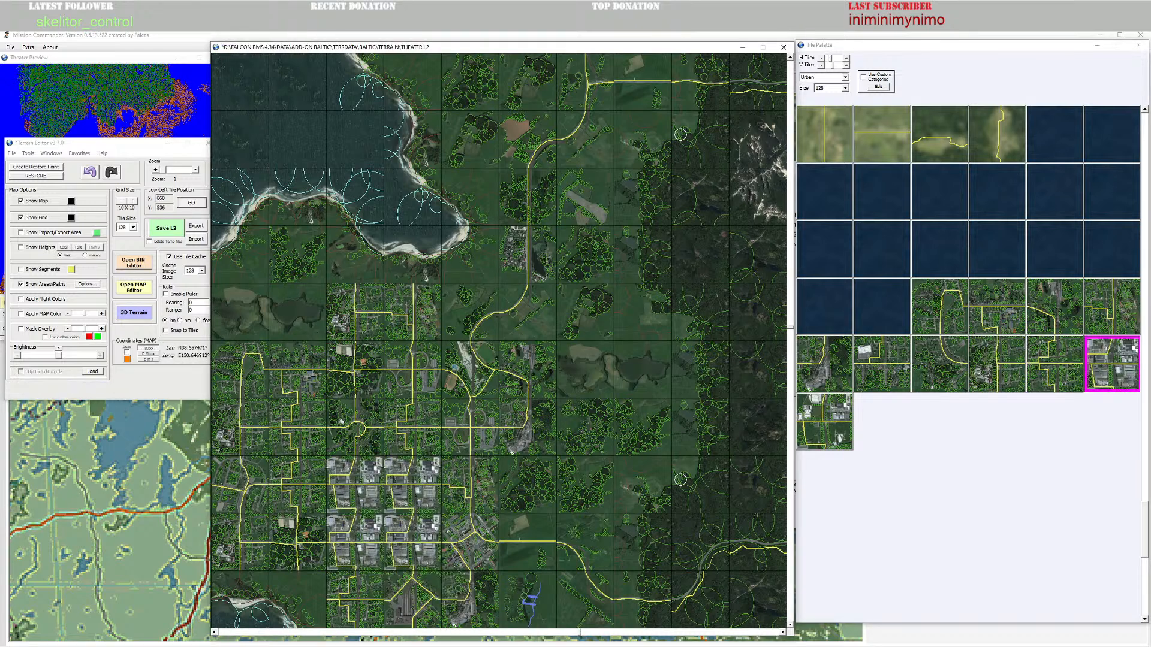
Step: Save the L2 terrain, then switch to Mission Commander and apply the Växjö objective's properties
click(163, 232)
click(255, 36)
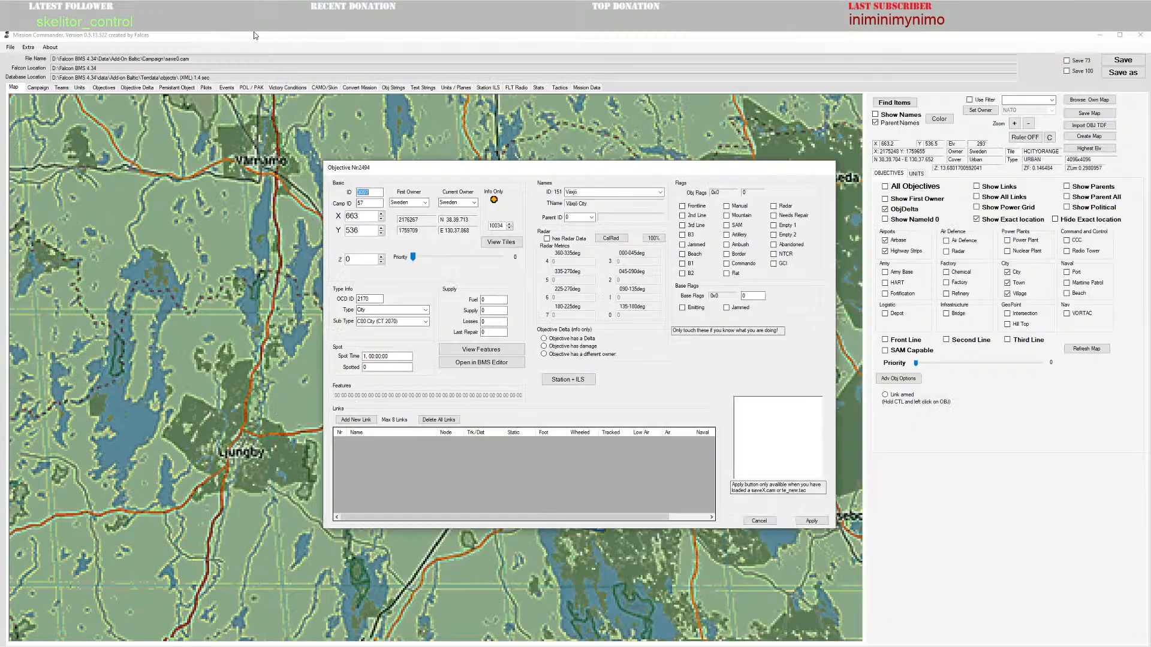
click(812, 521)
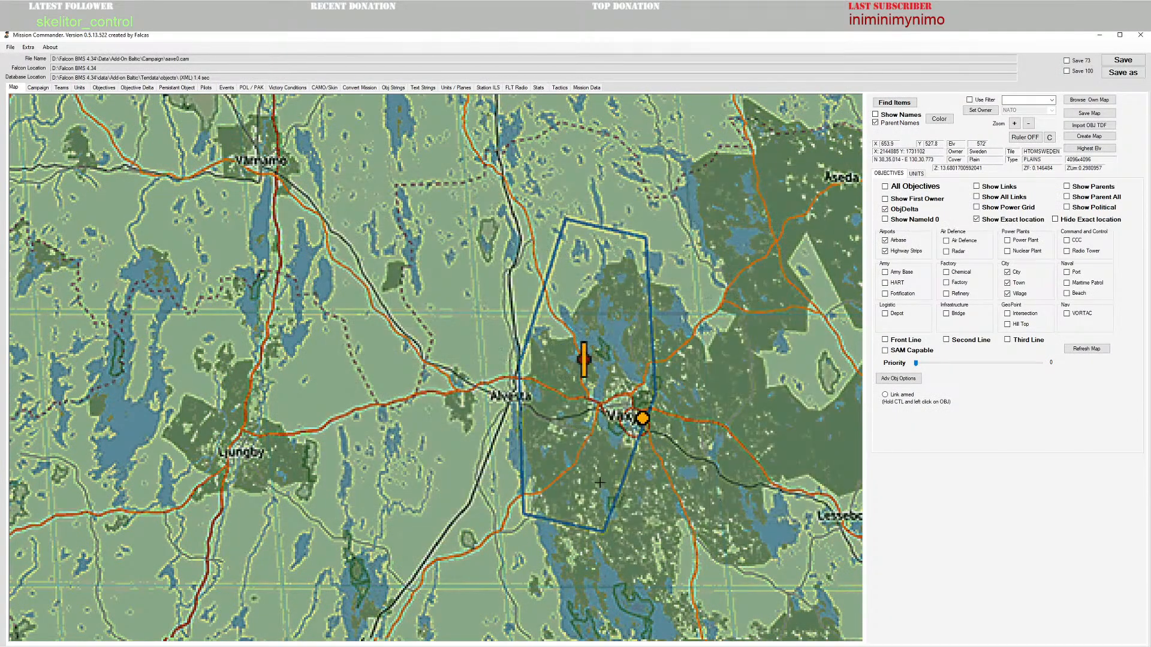
Step: Survey the existing city and airbase objectives across southern Sweden and Denmark
scroll(648, 453, down, 4)
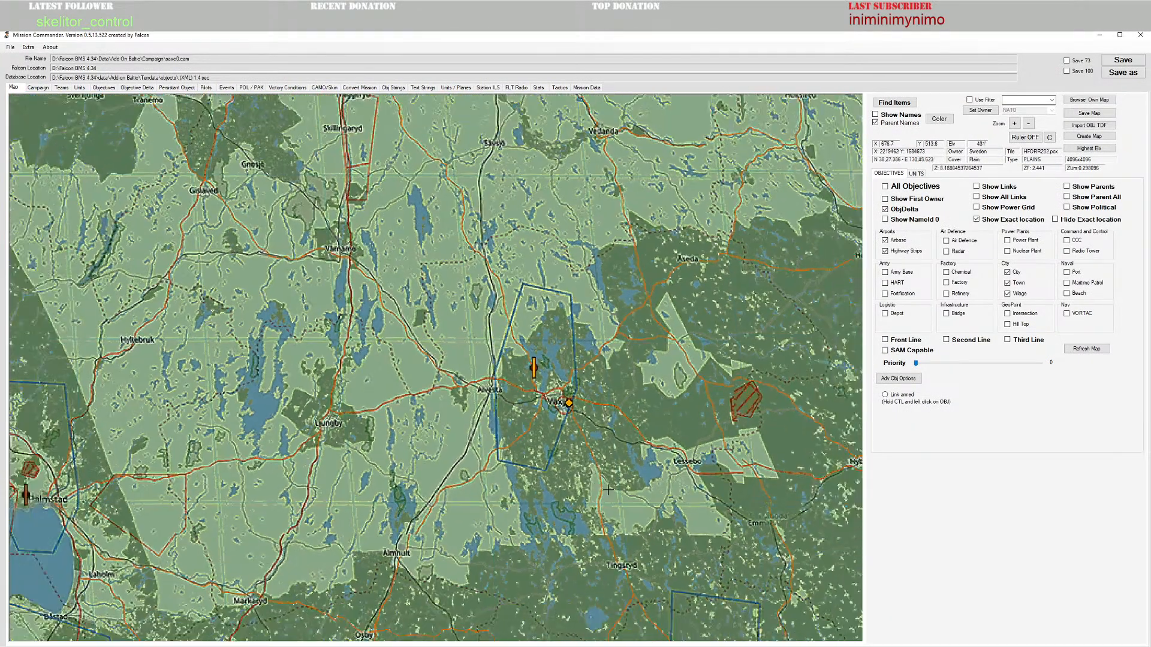
scroll(606, 492, down, 2)
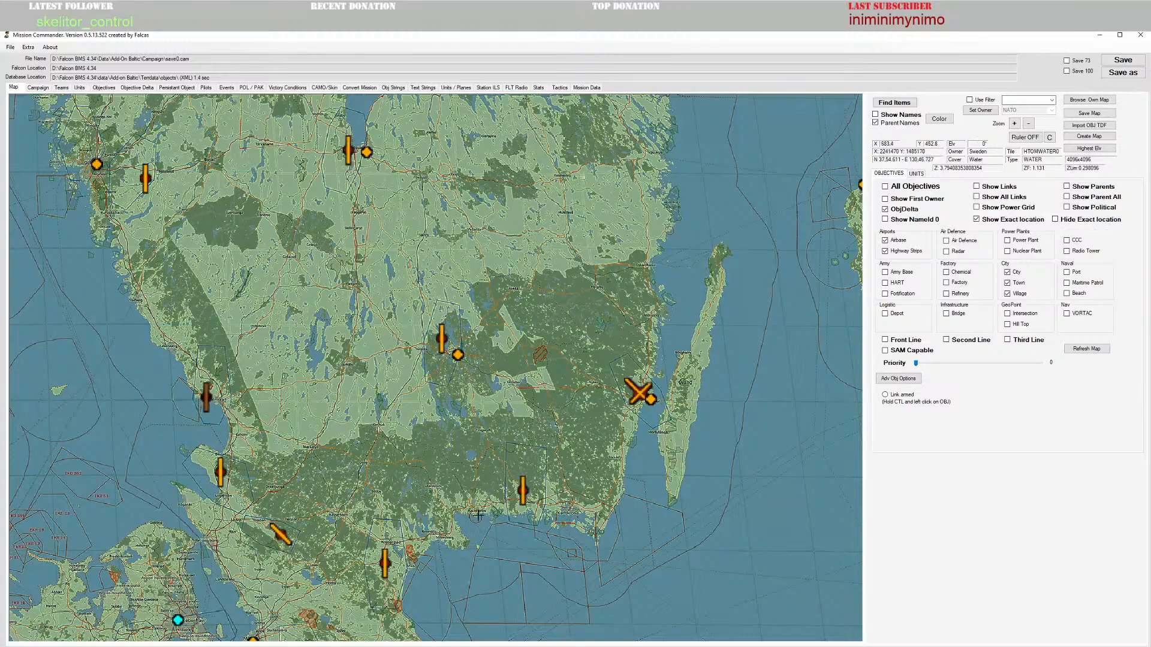
drag(415, 487, 526, 388)
scroll(422, 382, down, 2)
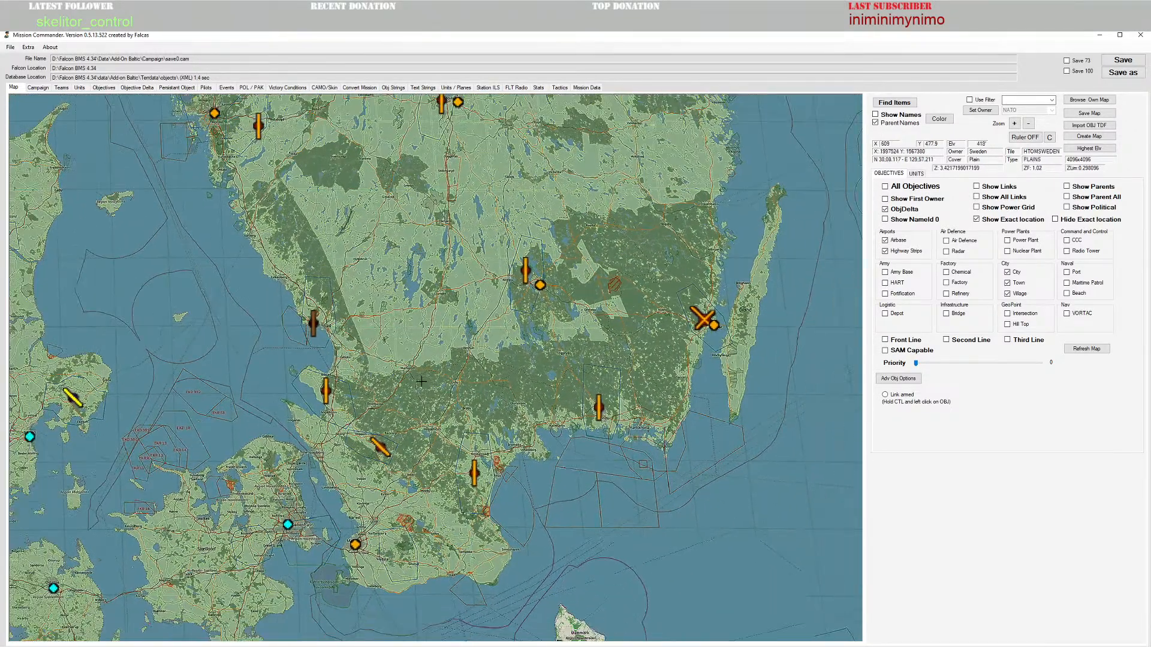
scroll(422, 383, down, 2)
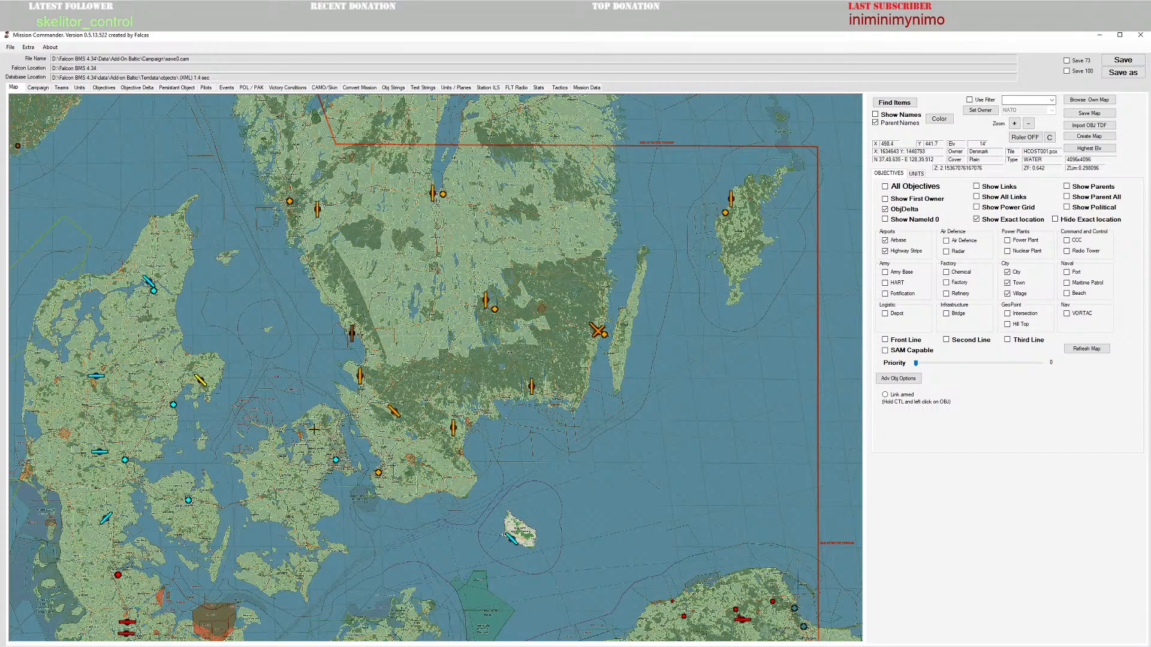
drag(531, 240, 505, 316)
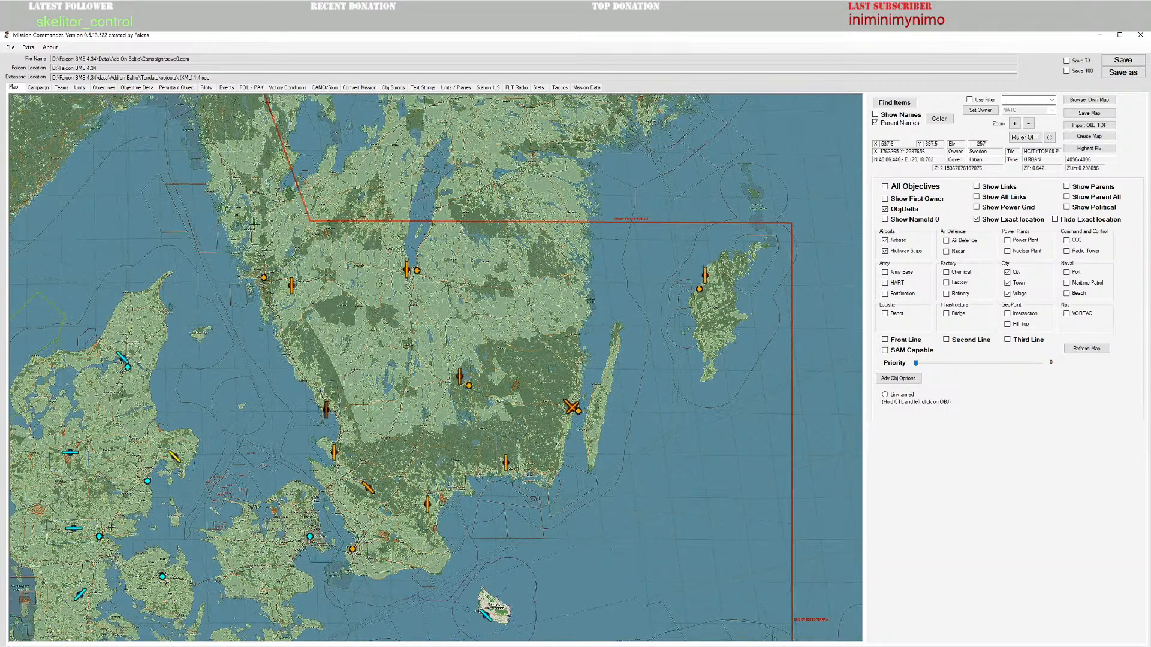
Step: Examine the objective coverage along the southern Baltic coast, focusing on northern Germany between Rostock, Schwerin and Neubrandenburg
drag(557, 587, 542, 210)
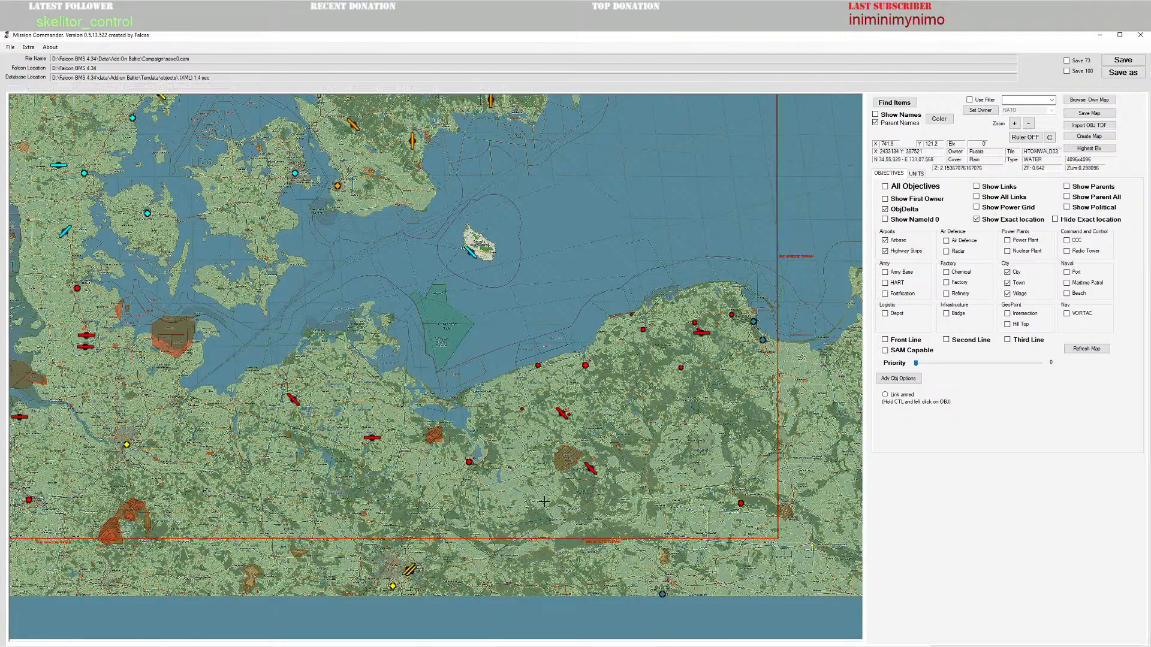
drag(526, 447, 665, 454)
drag(348, 459, 508, 454)
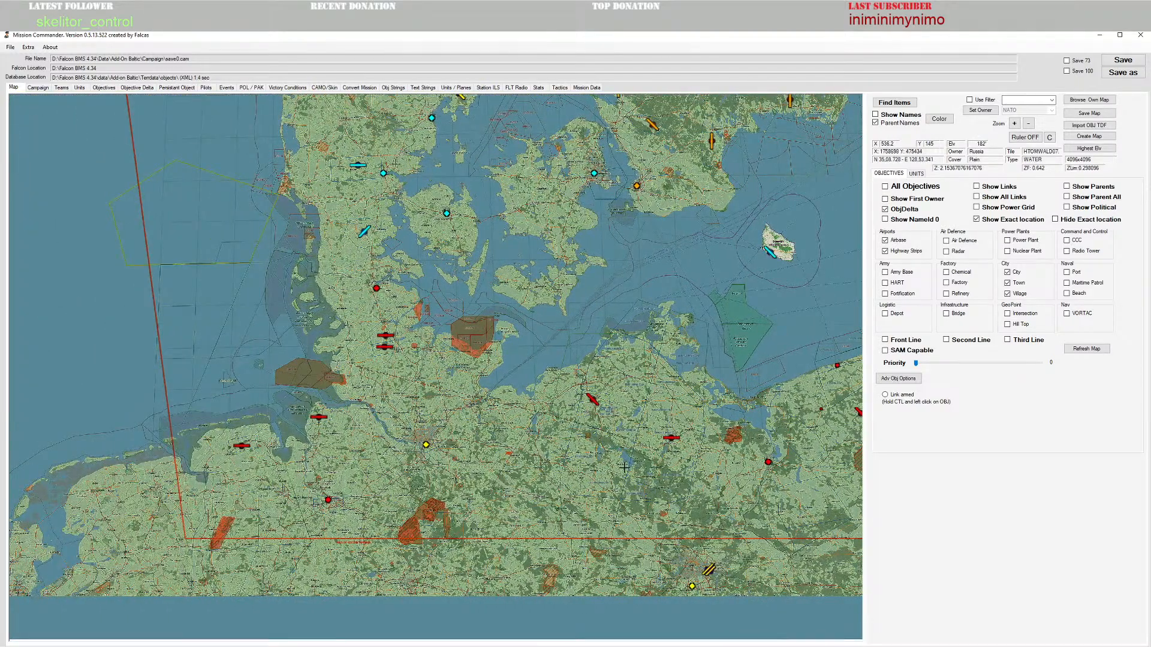
drag(637, 469, 535, 469)
scroll(535, 468, up, 5)
scroll(536, 468, up, 6)
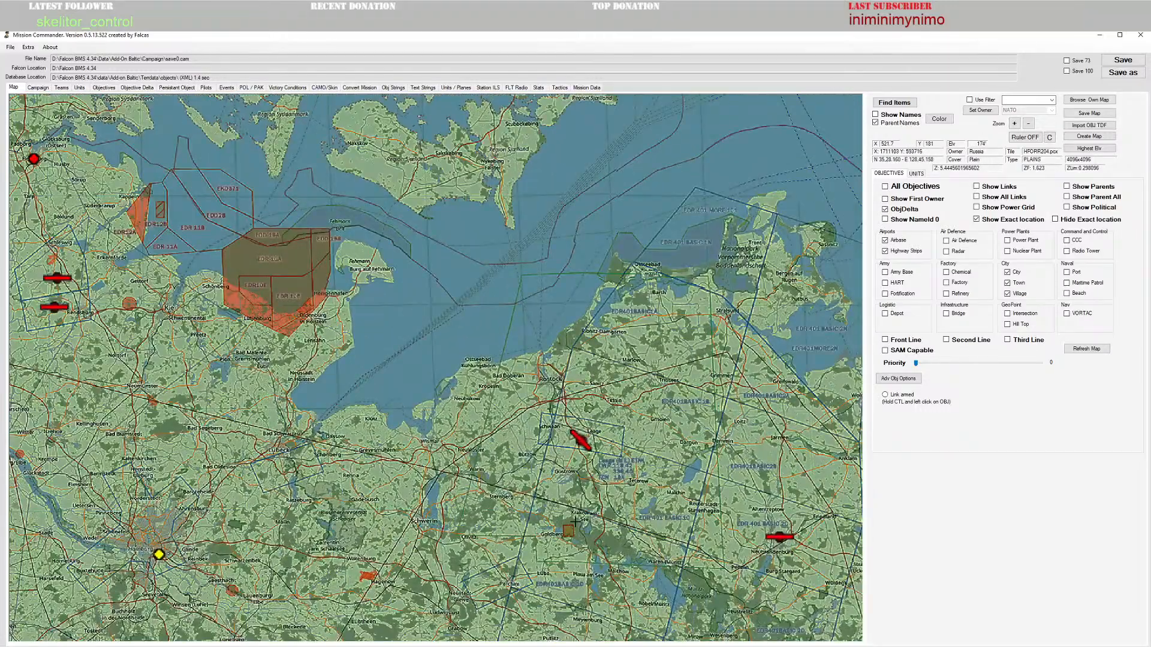
drag(576, 522, 477, 290)
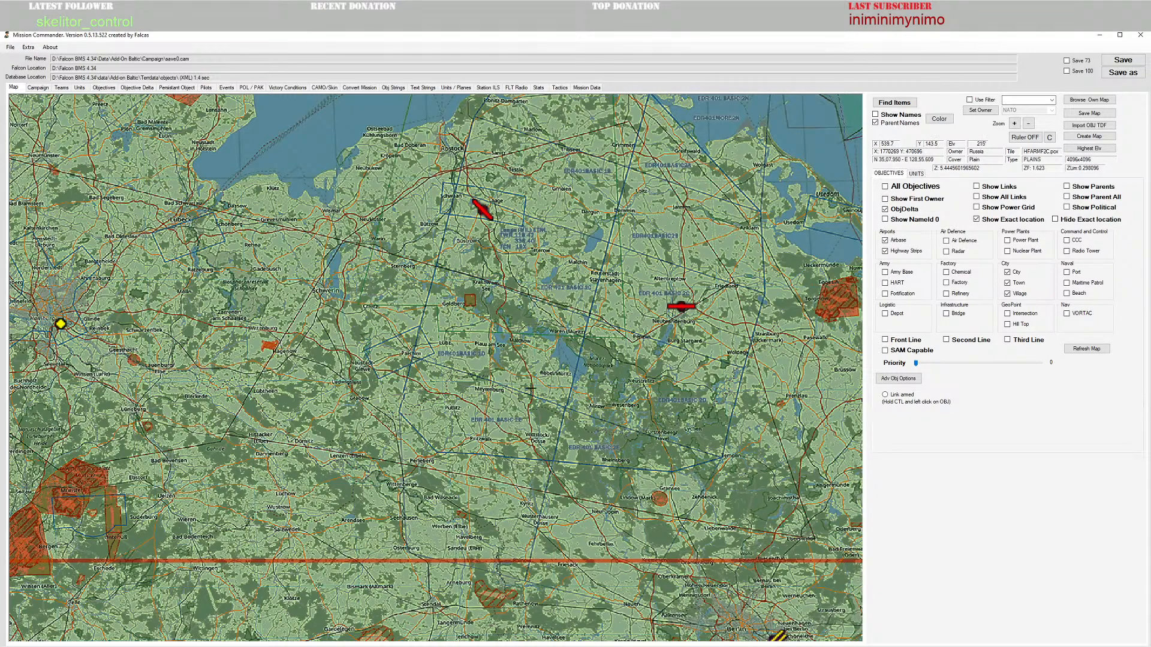
scroll(530, 388, up, 3)
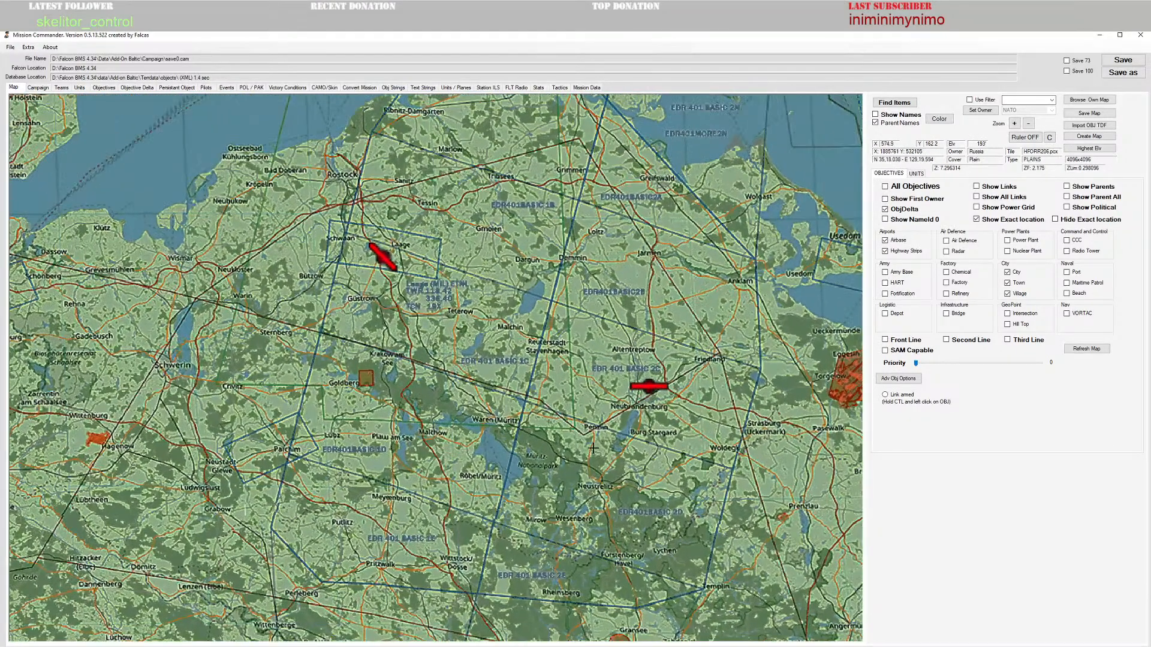
Step: Examine the inland objective coverage around Schwerin, Ludwigslust and Wittenberge, as far as Hamburg and Berlin
scroll(593, 448, up, 2)
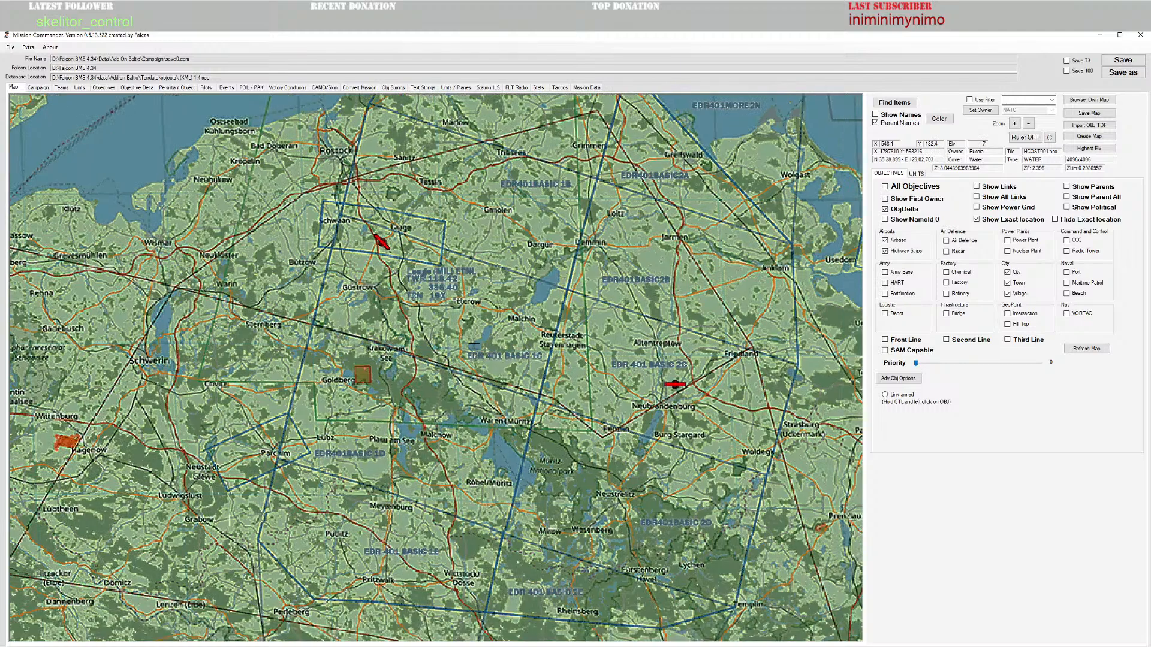
drag(473, 345, 384, 267)
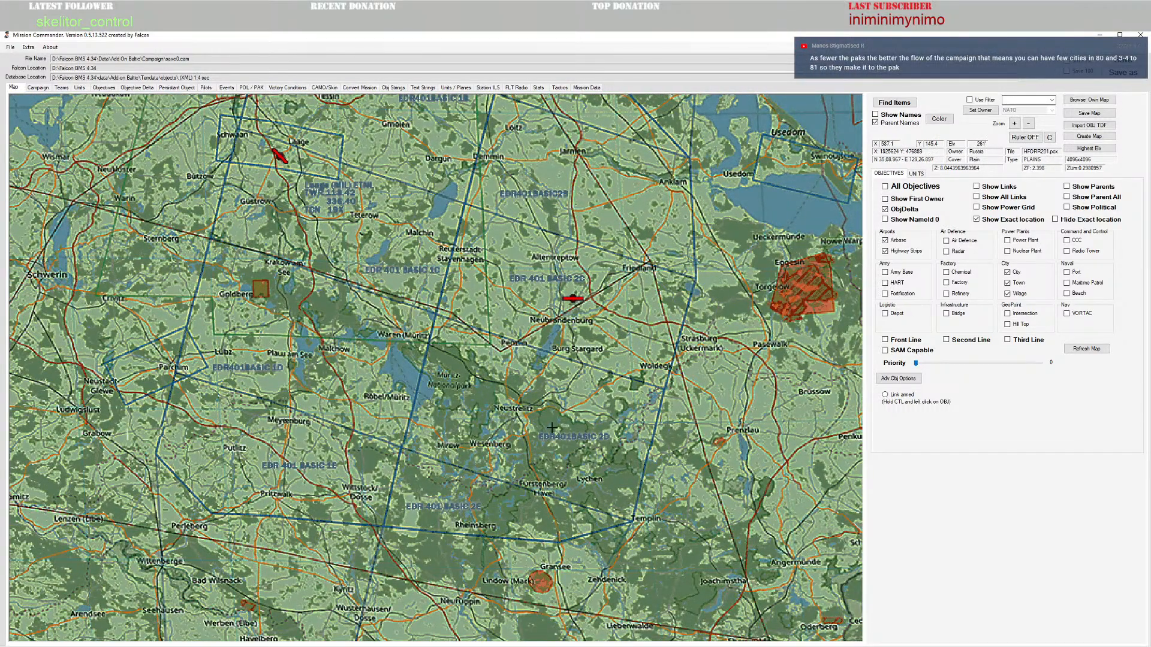
scroll(531, 510, down, 4)
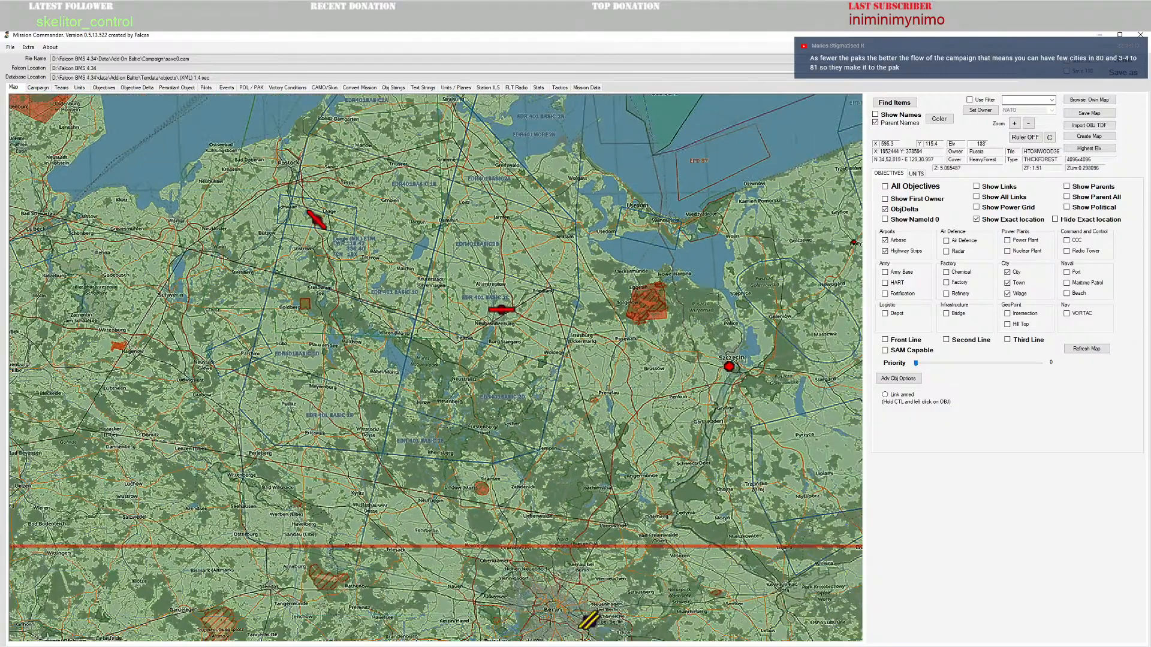
drag(353, 381, 531, 430)
scroll(450, 498, up, 4)
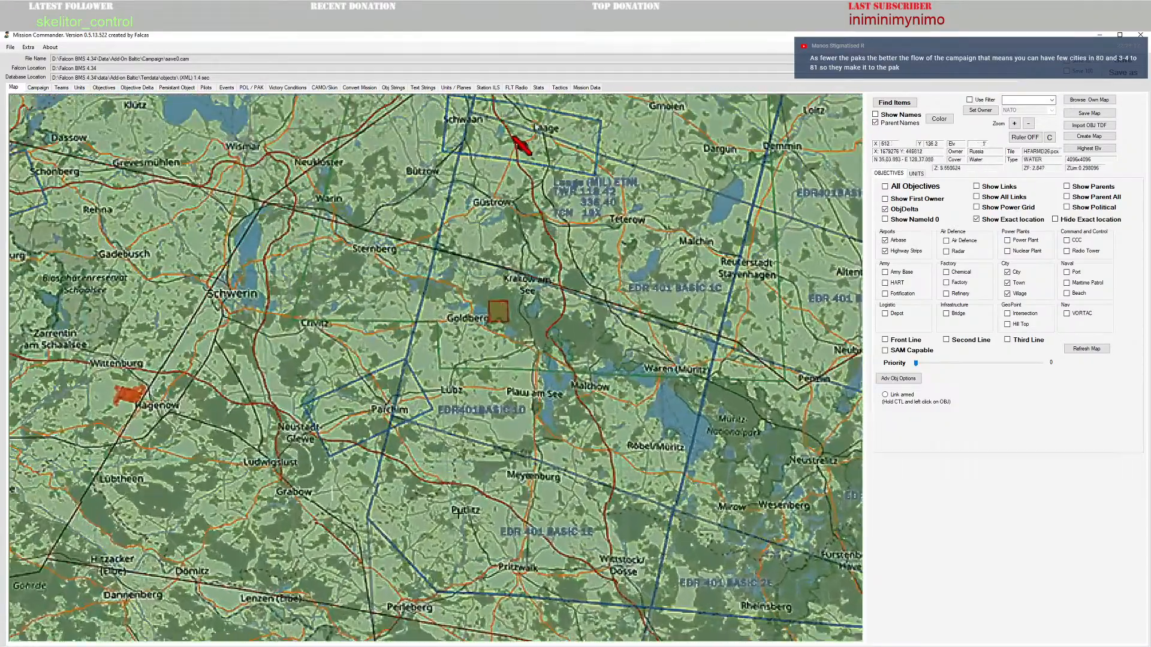
scroll(459, 514, up, 1)
drag(403, 518, 552, 434)
scroll(478, 441, down, 2)
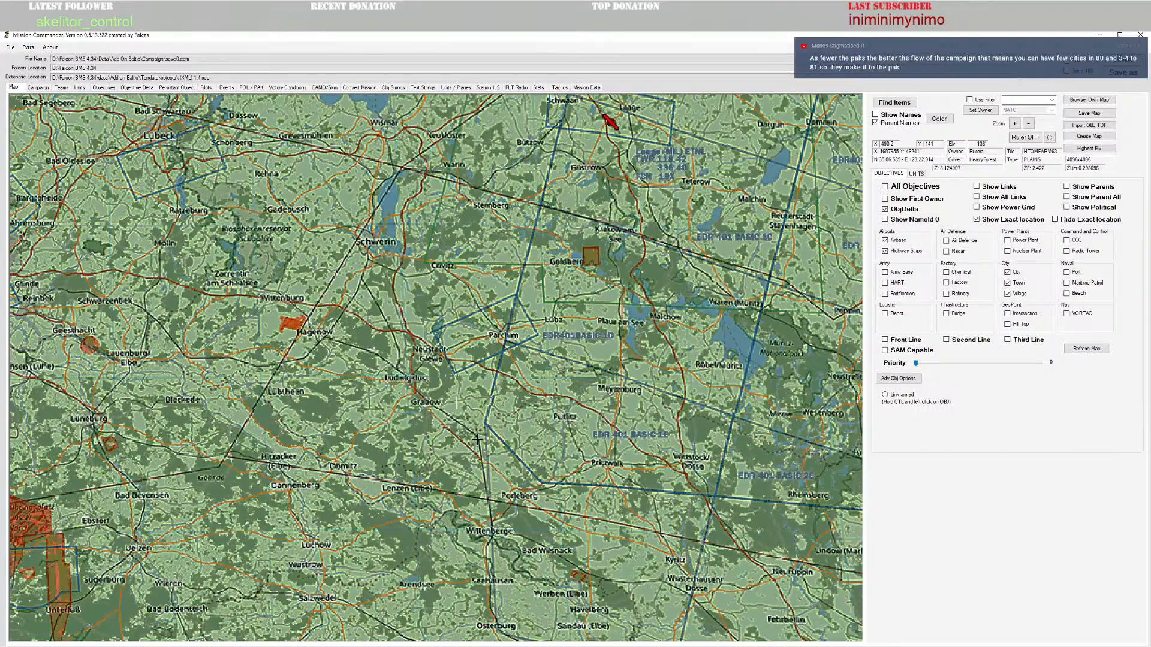
scroll(478, 440, down, 1)
drag(434, 425, 522, 432)
scroll(530, 449, up, 3)
scroll(545, 487, up, 4)
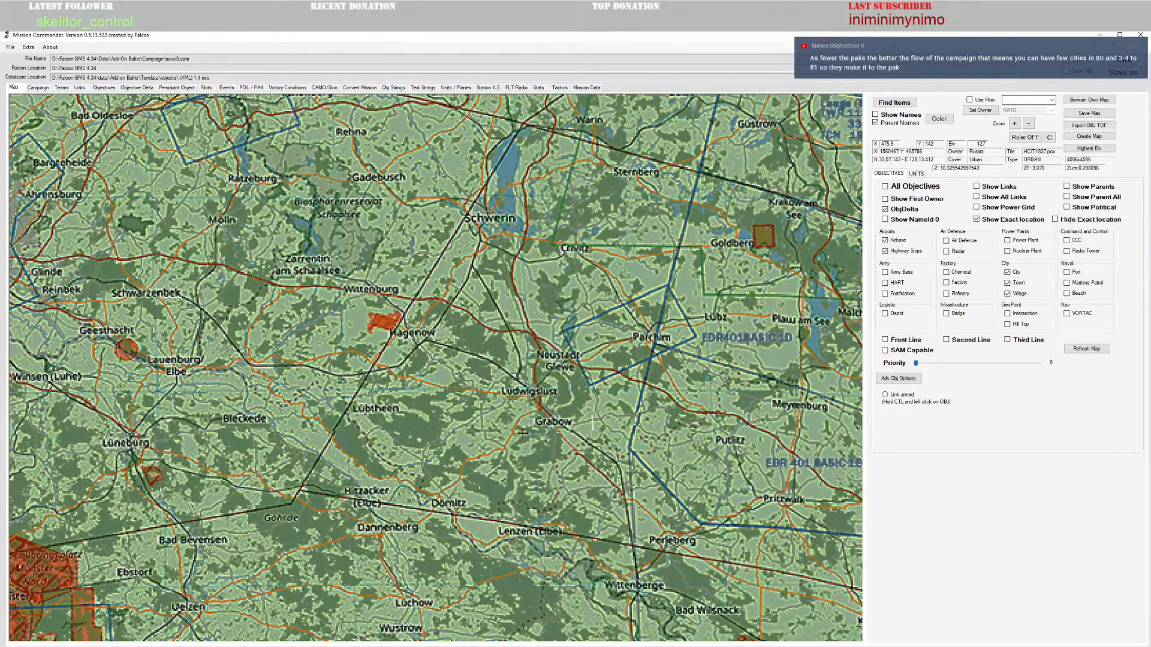
drag(599, 395, 595, 422)
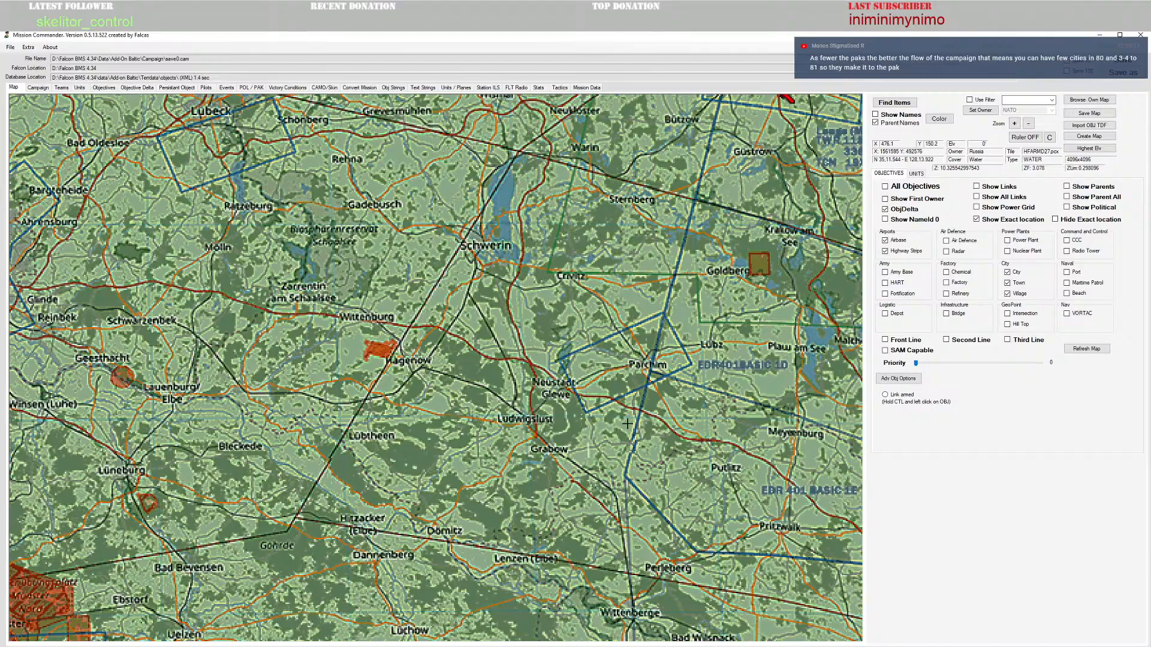
scroll(627, 424, down, 2)
scroll(643, 430, down, 6)
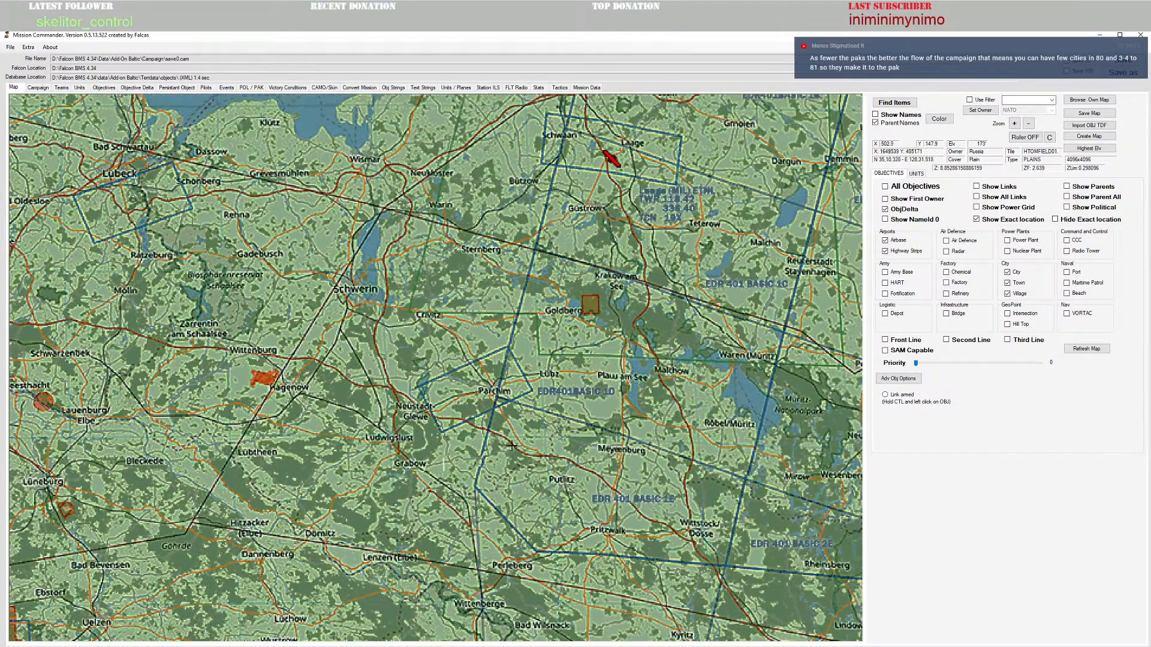
scroll(419, 427, down, 5)
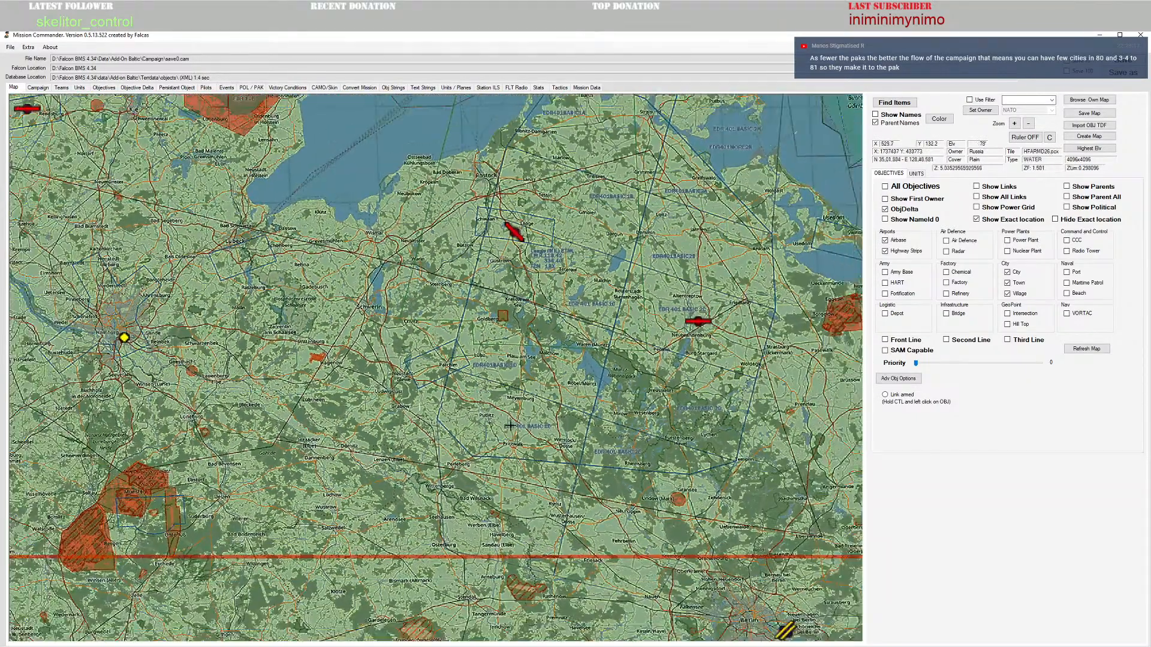
drag(542, 339, 553, 415)
scroll(502, 421, up, 2)
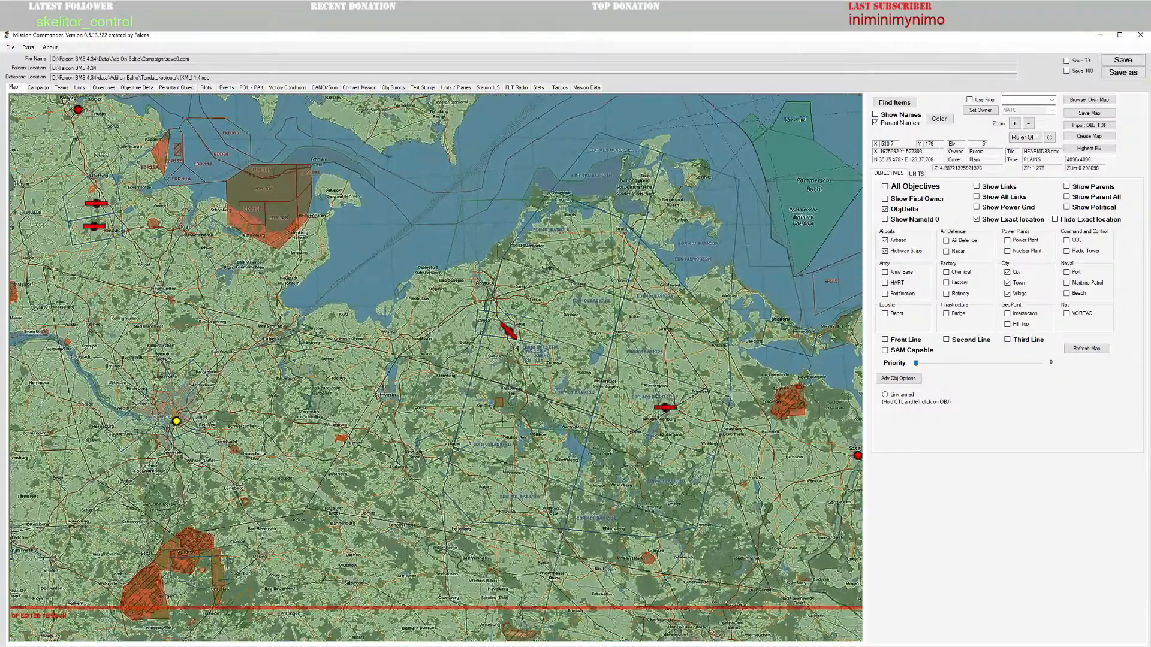
scroll(564, 475, up, 5)
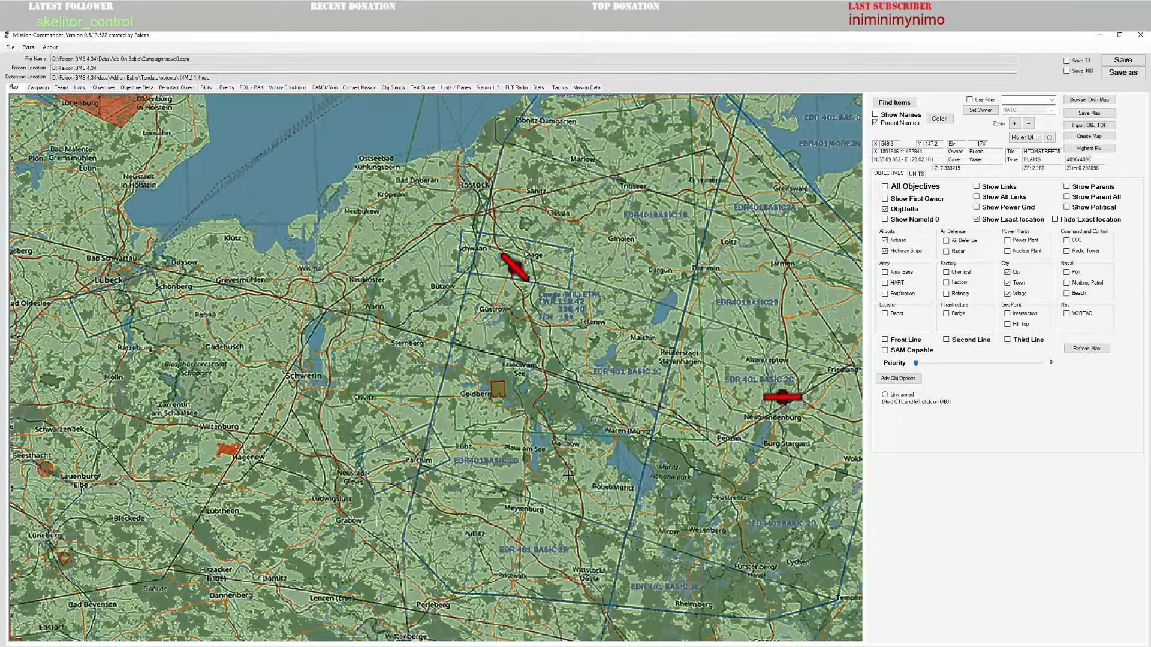
scroll(568, 475, up, 1)
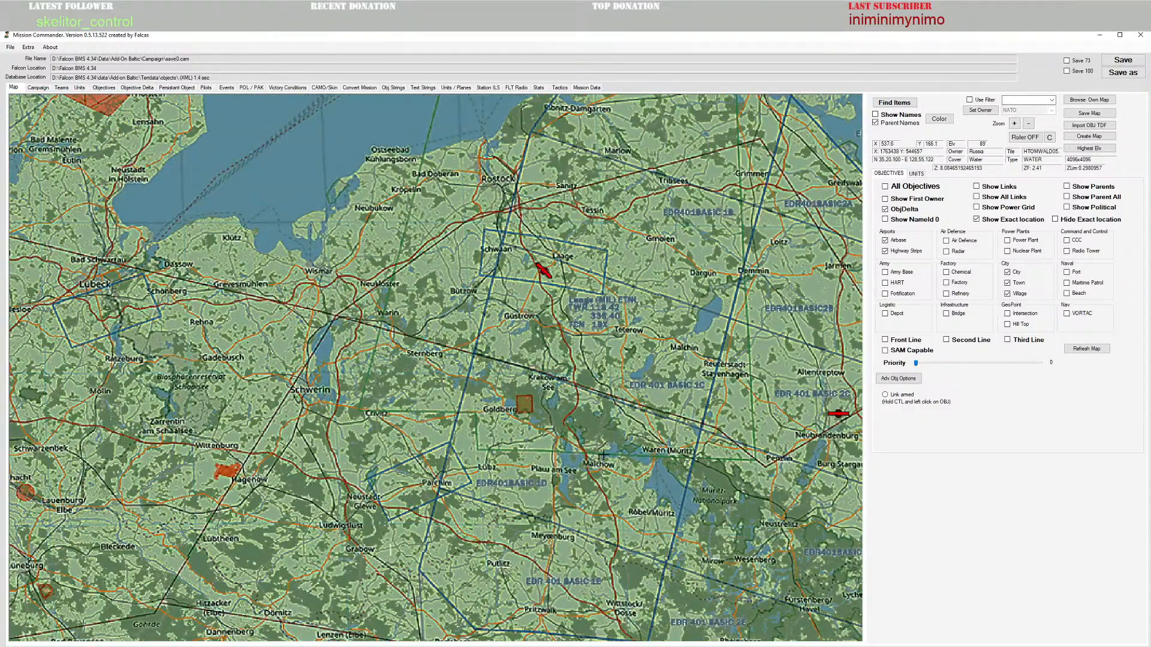
drag(603, 456, 550, 439)
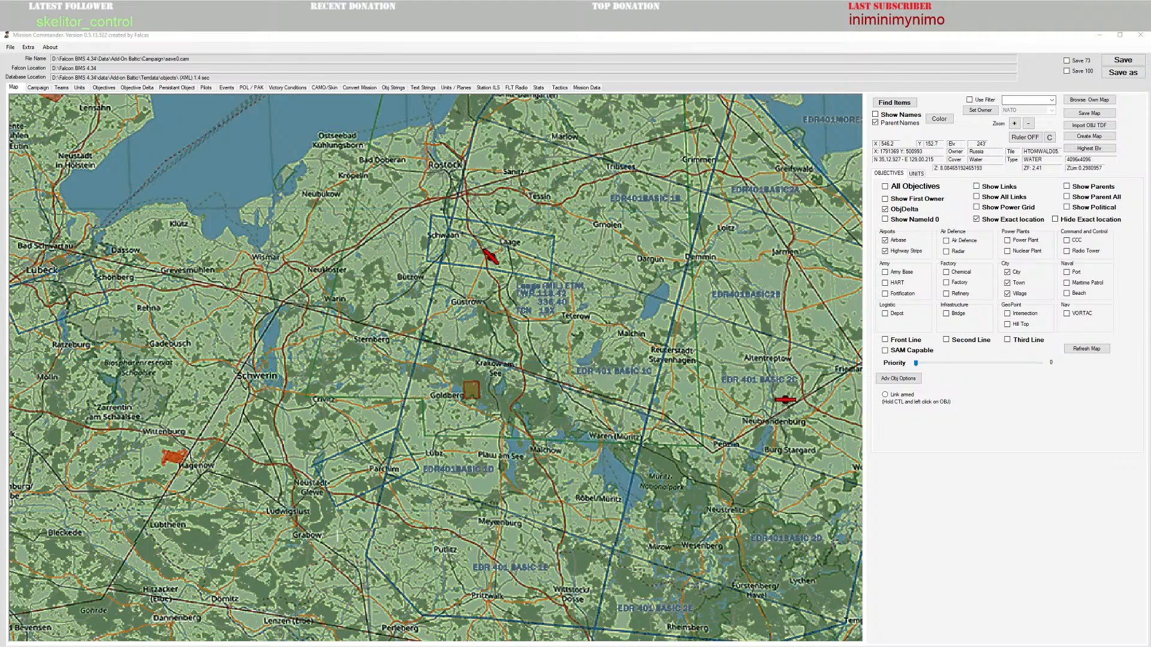
Step: Inspect the area around Neubrandenburg and compare it with the coast from Lübeck past Rostock to Stralsund for missing city objectives
drag(594, 336, 458, 369)
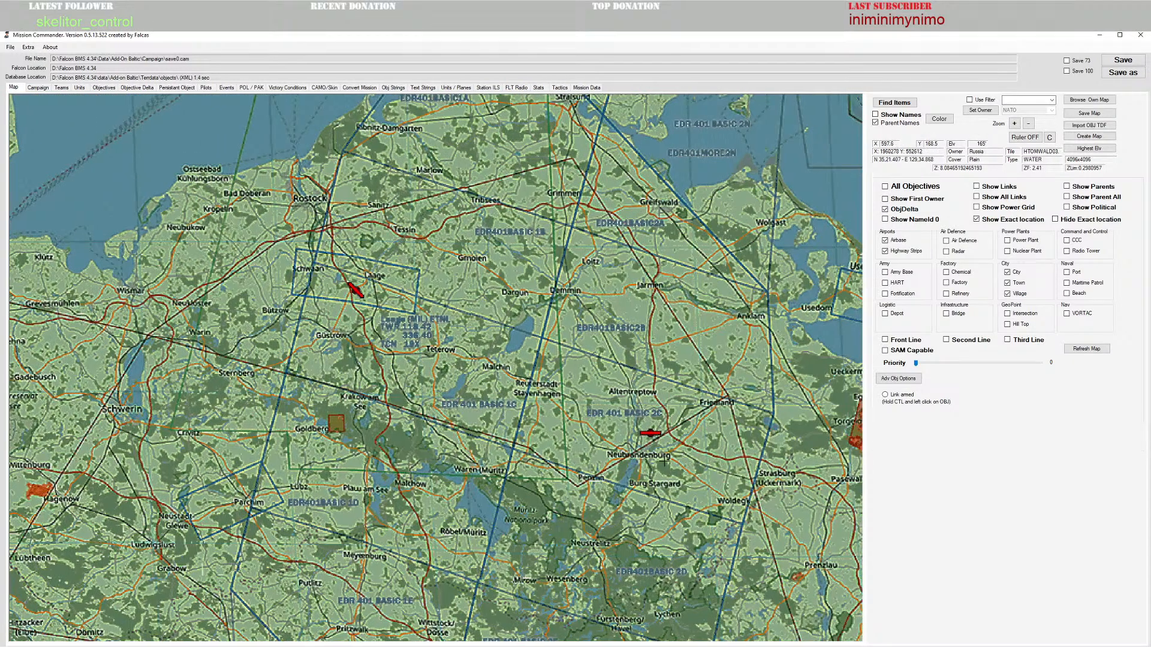
drag(664, 461, 604, 441)
scroll(570, 465, down, 3)
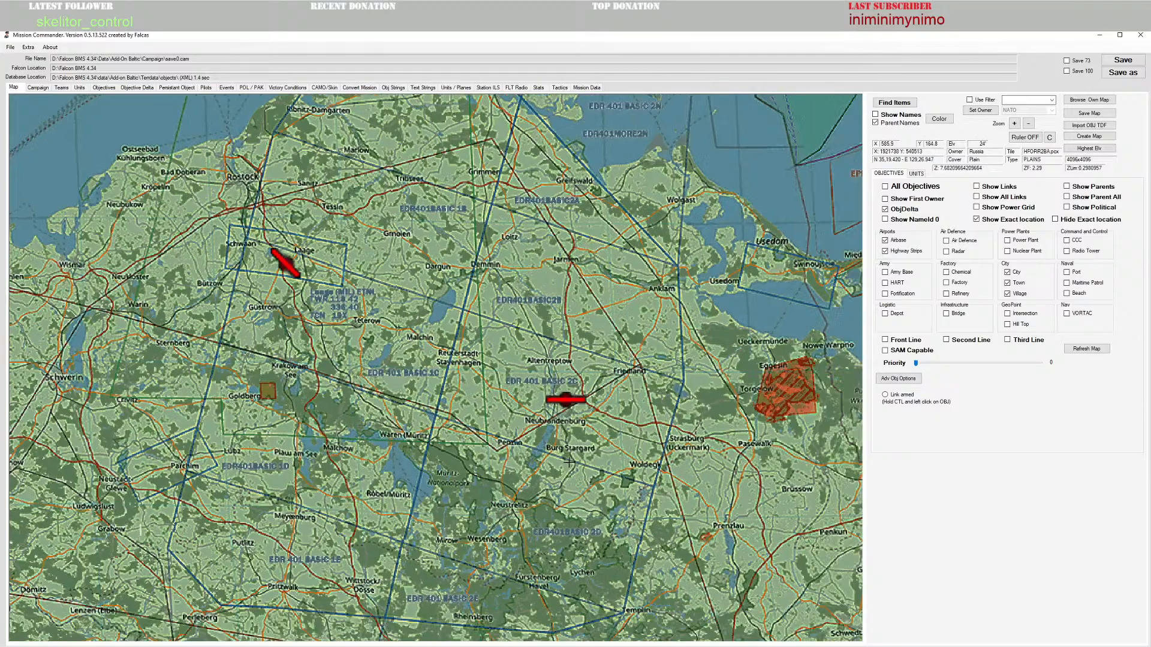
scroll(570, 473, up, 2)
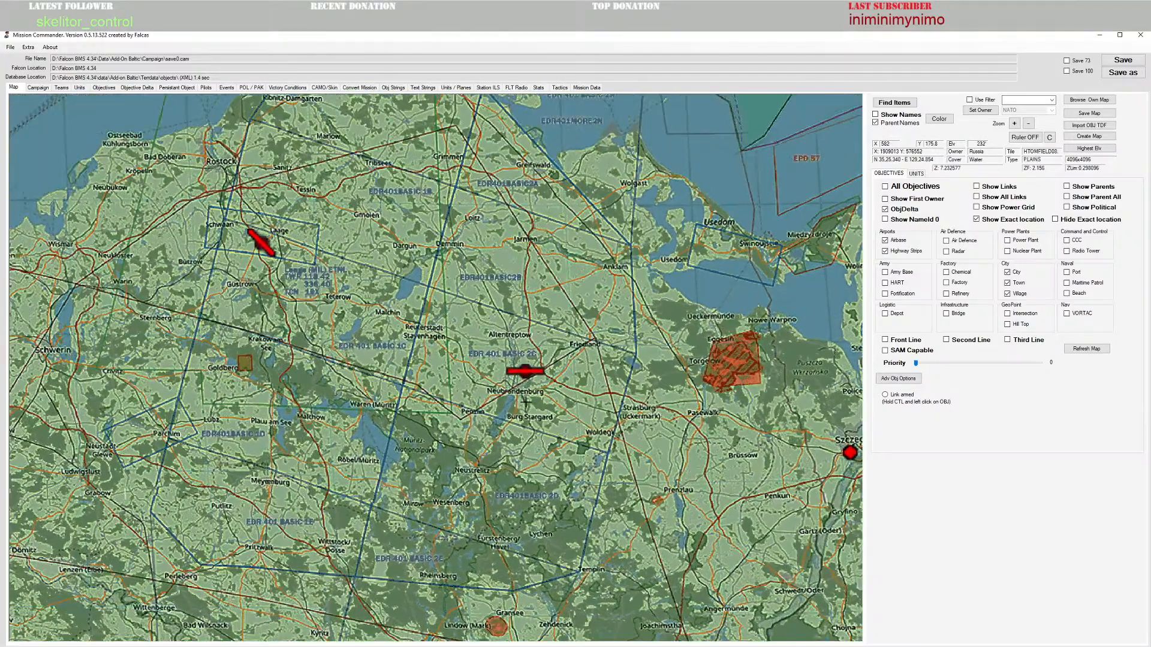
scroll(526, 402, up, 3)
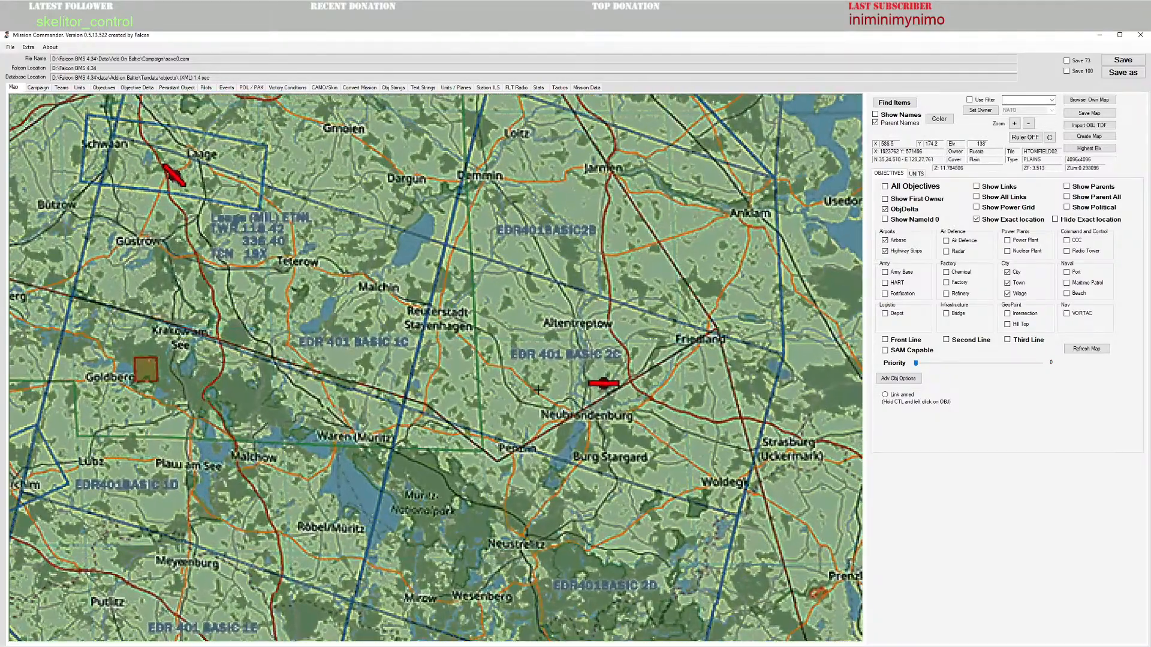
scroll(549, 392, up, 2)
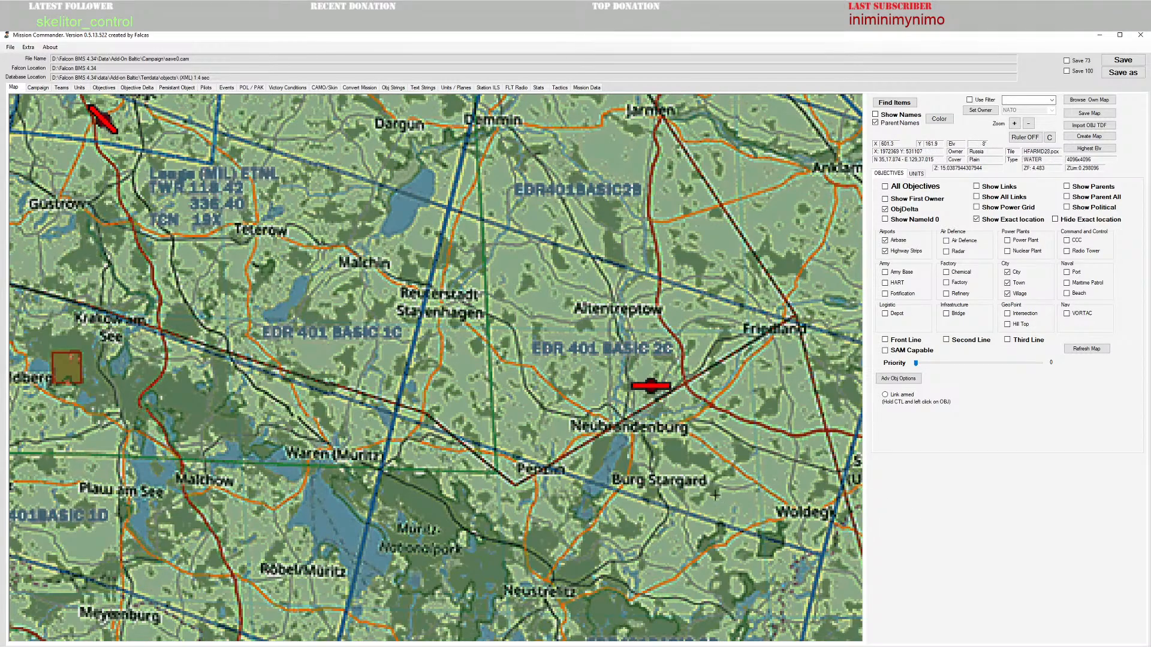
scroll(583, 397, down, 1)
scroll(583, 397, down, 4)
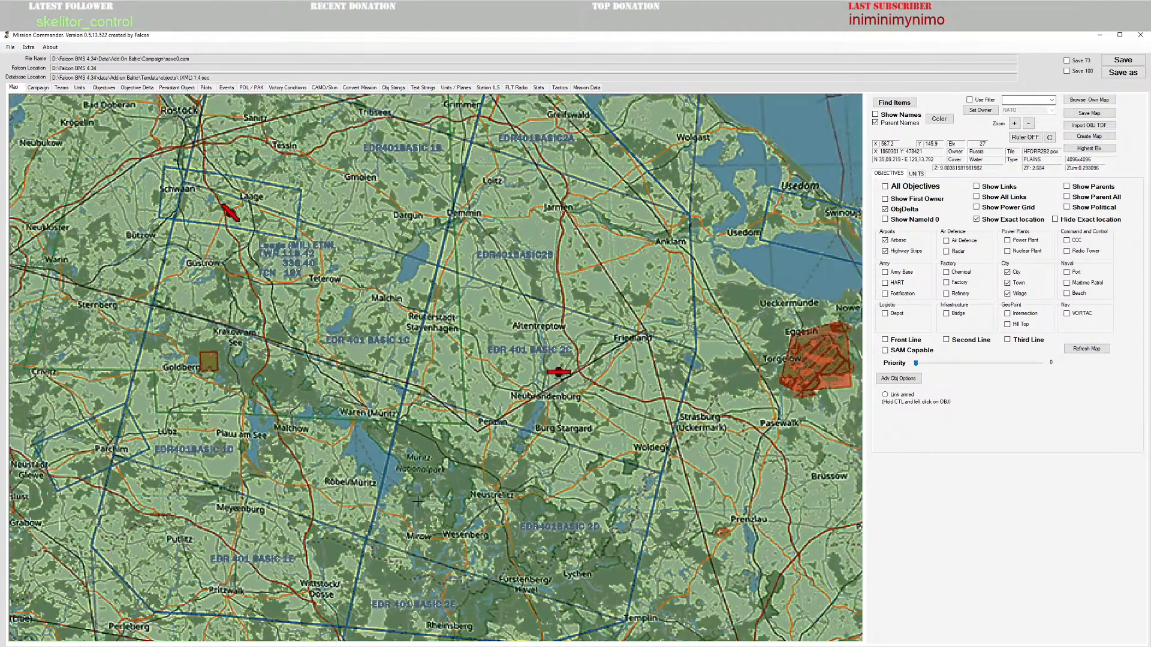
scroll(329, 413, down, 1)
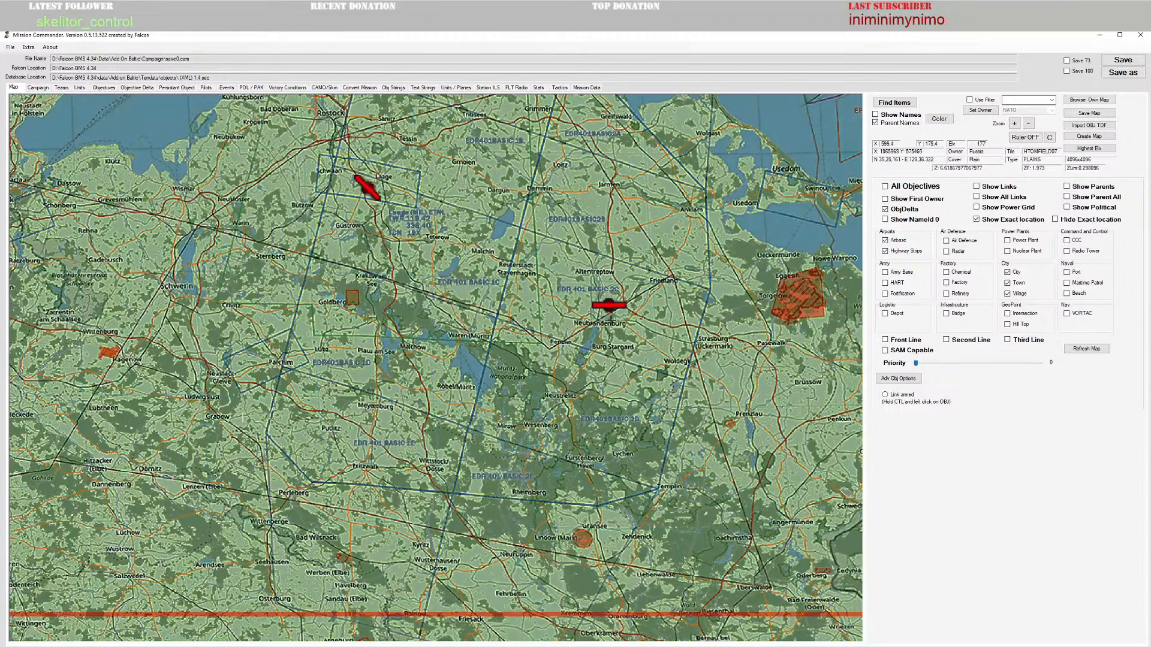
drag(434, 261, 480, 517)
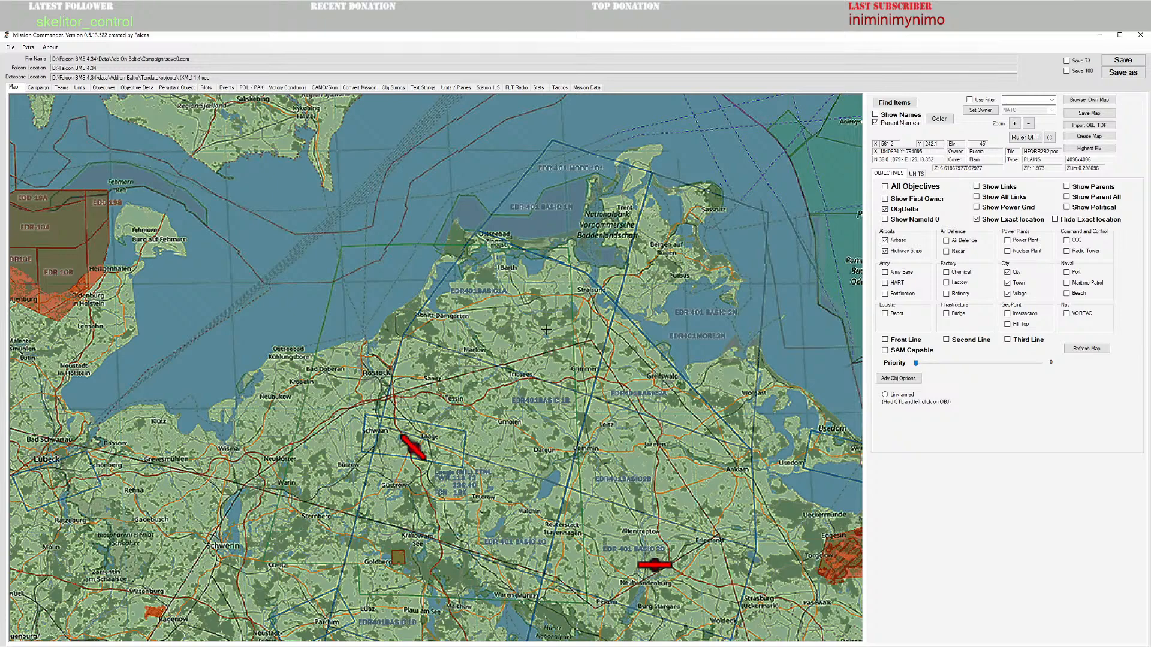
drag(375, 431, 435, 371)
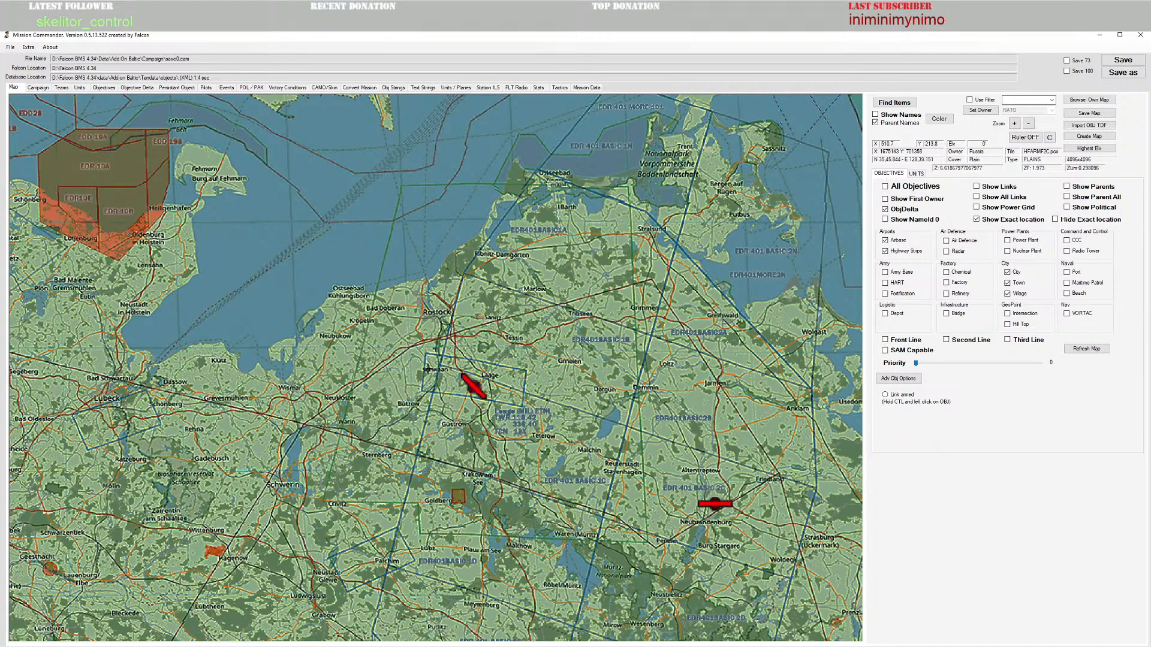
drag(428, 370, 490, 226)
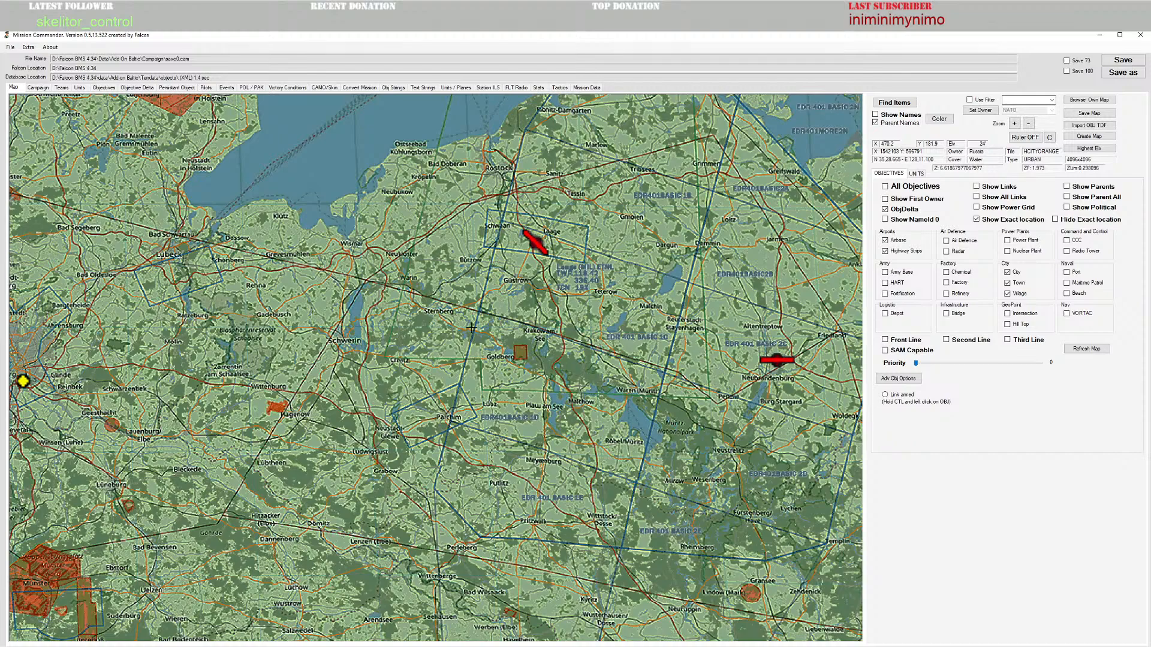
drag(687, 379, 514, 444)
scroll(513, 443, up, 3)
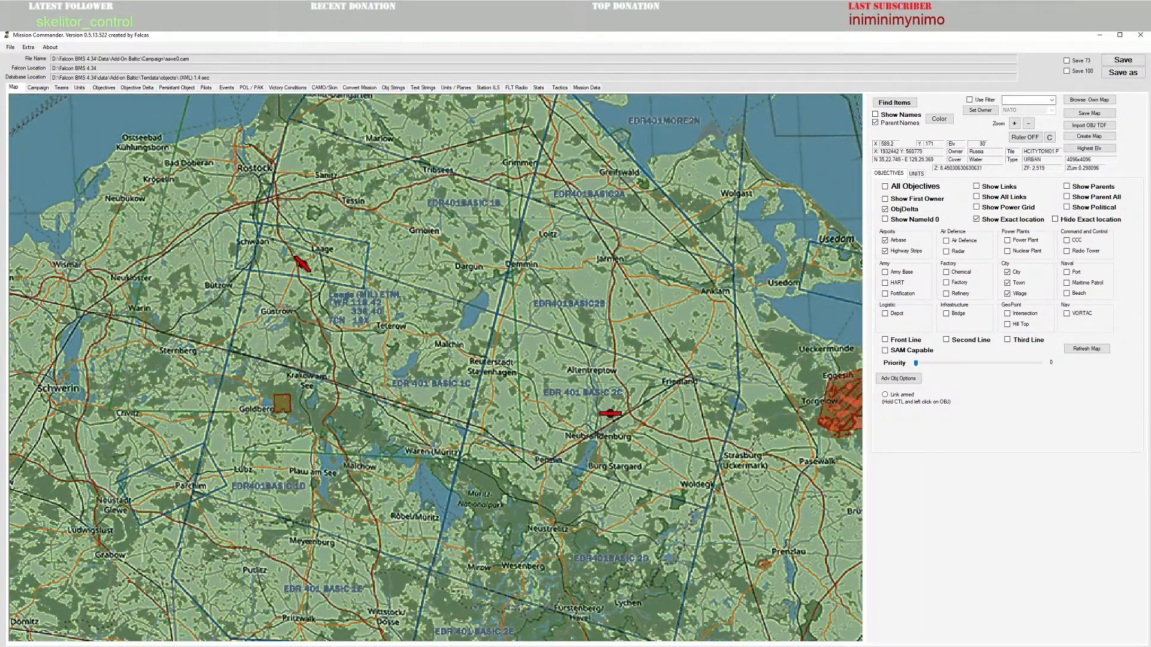
right_click(599, 439)
click(610, 434)
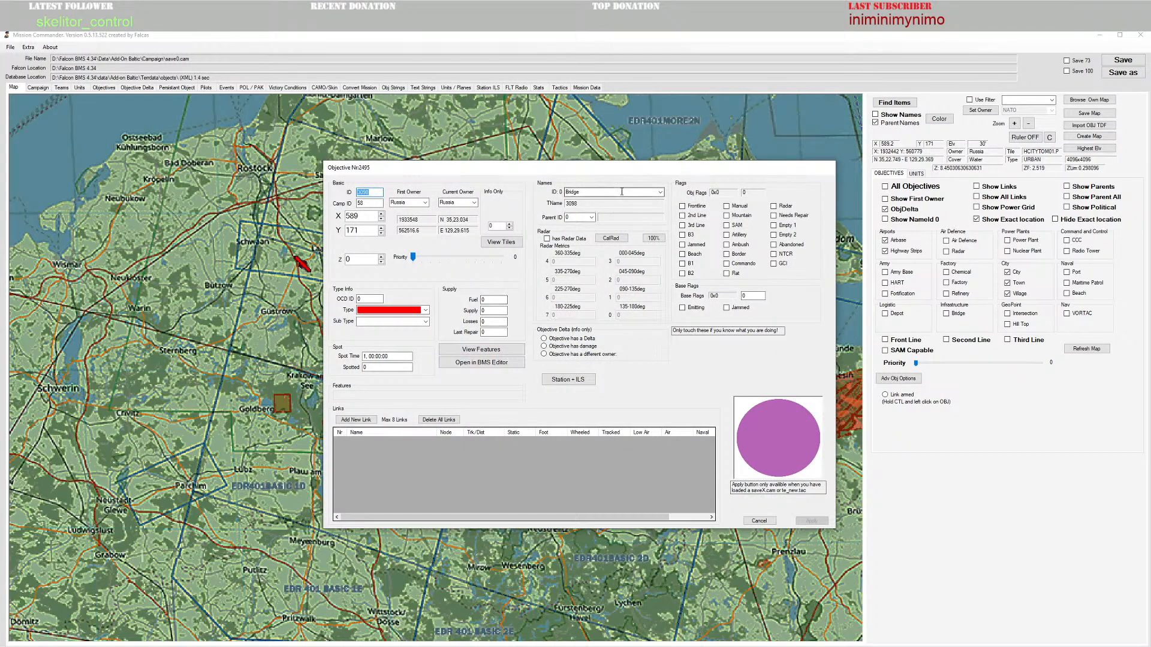
click(622, 192)
text(ne)
click(661, 193)
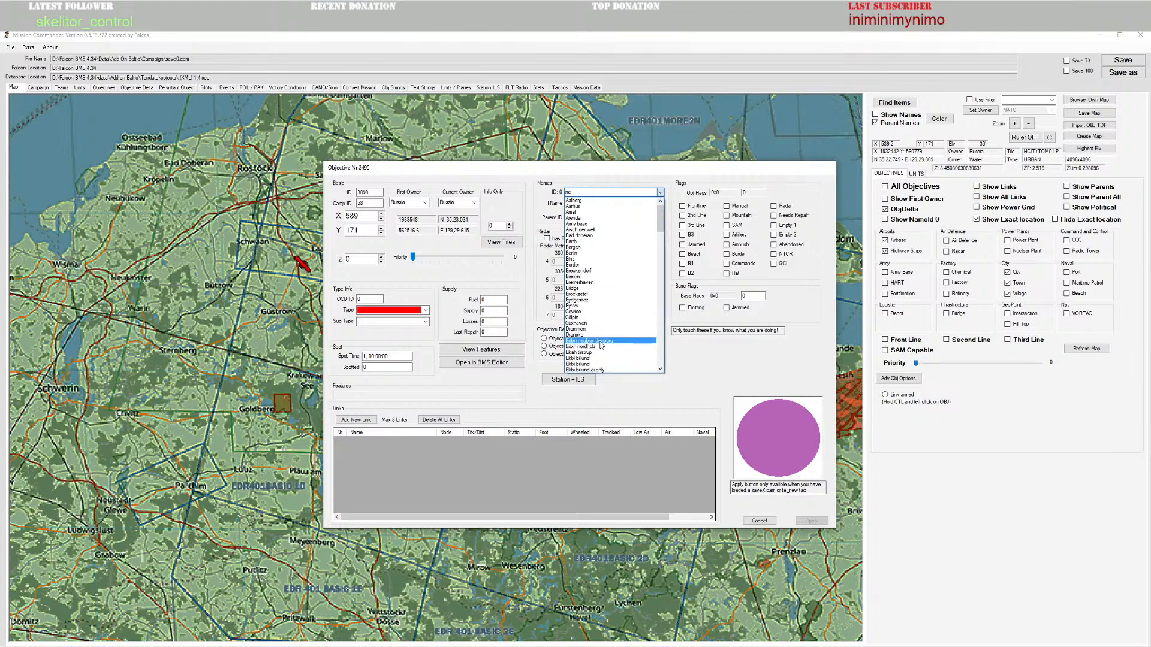
click(715, 379)
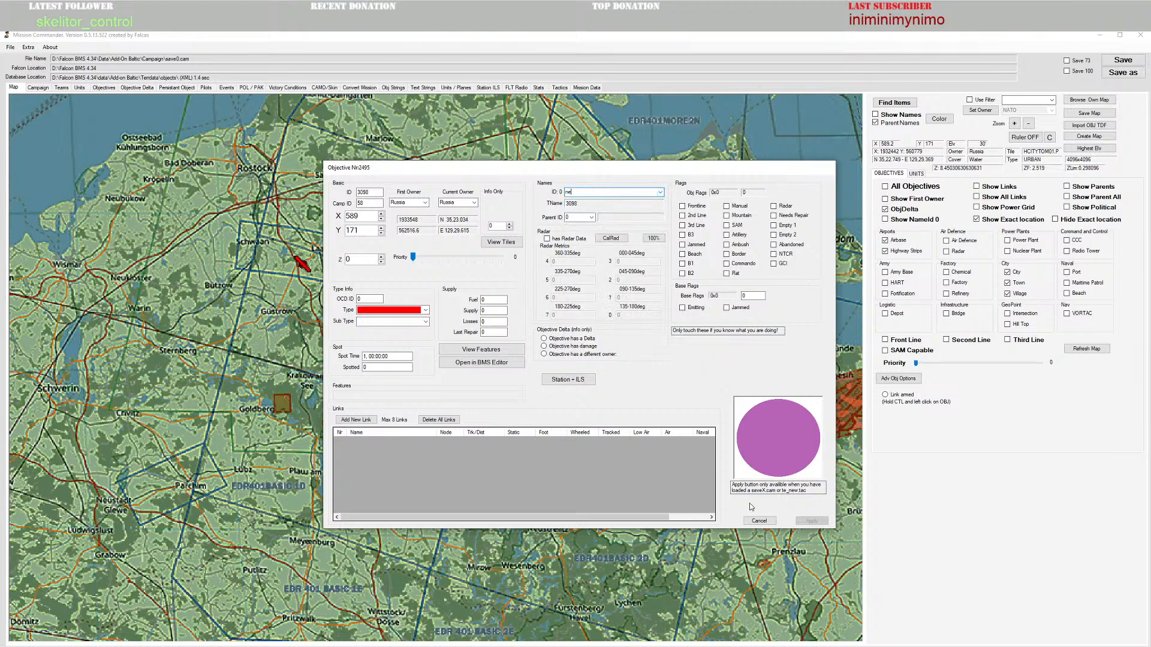
click(759, 520)
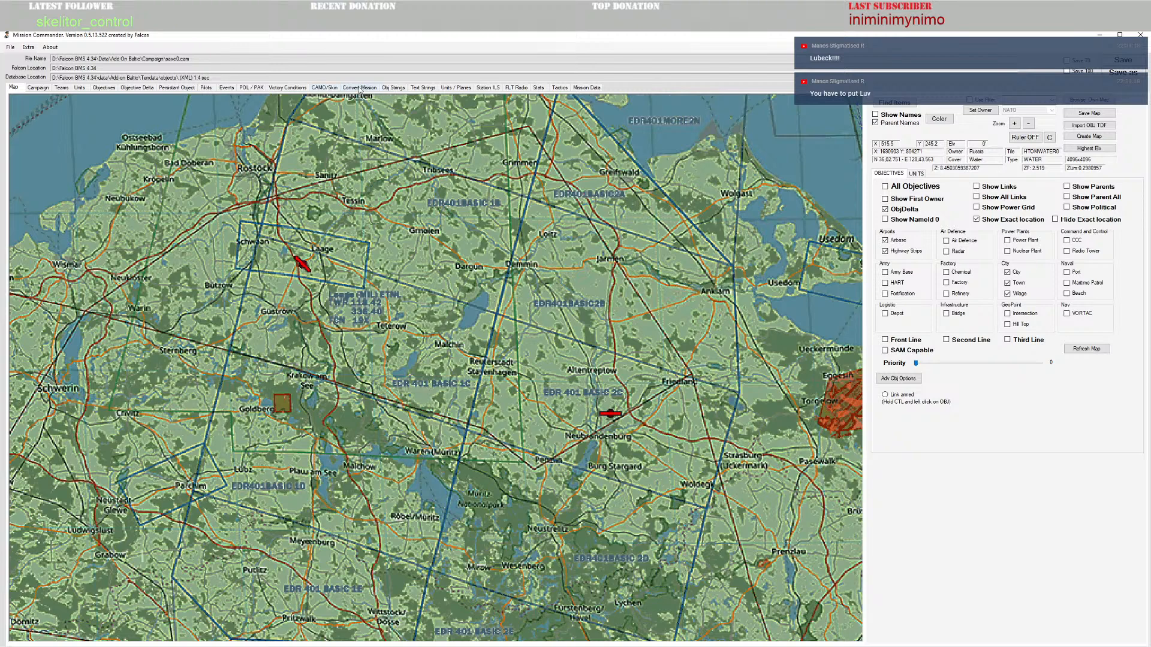
Step: Add the objective name Neubrandenburg directly above Nowhere in the objective strings and save the Baltic string files
click(393, 87)
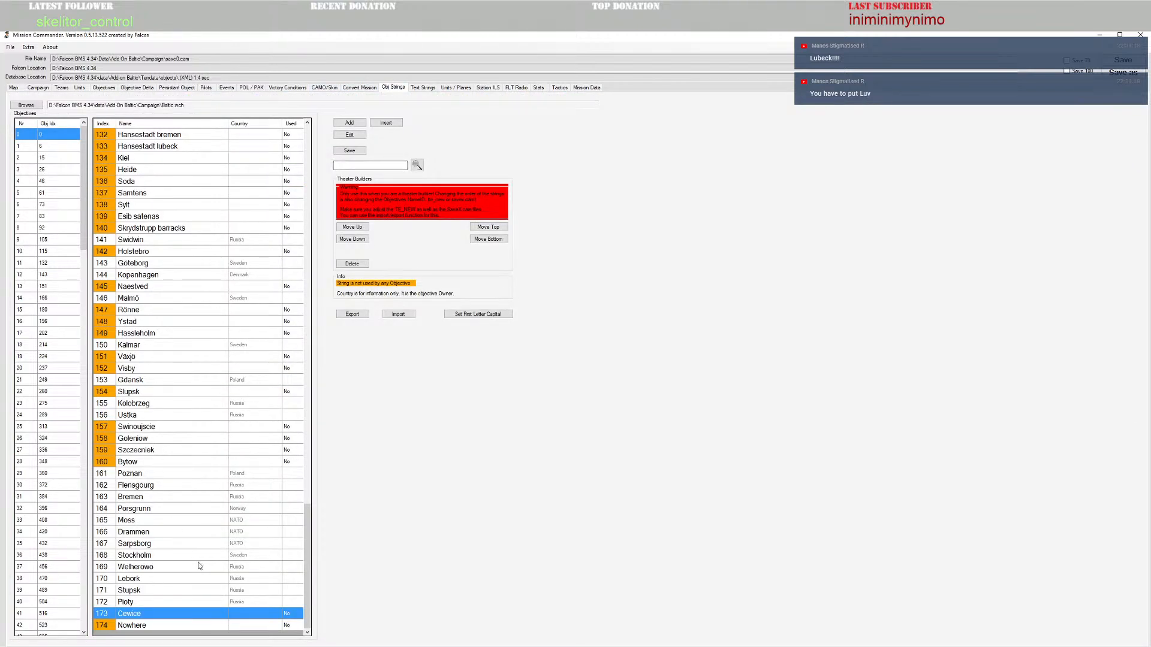
click(354, 124)
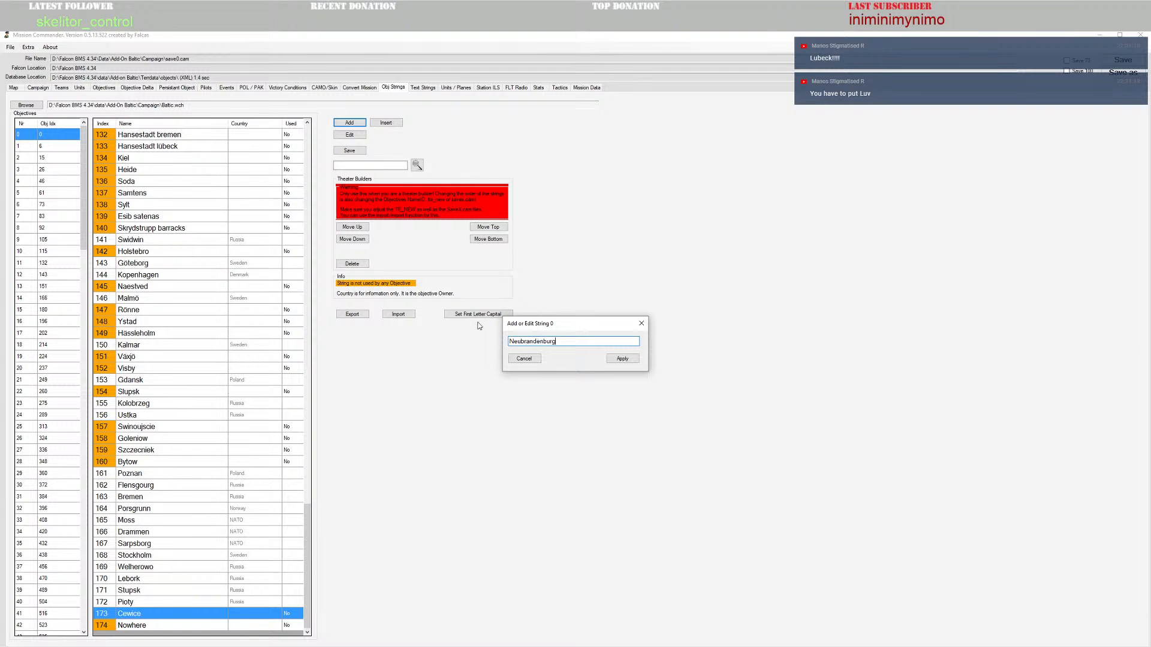
click(621, 360)
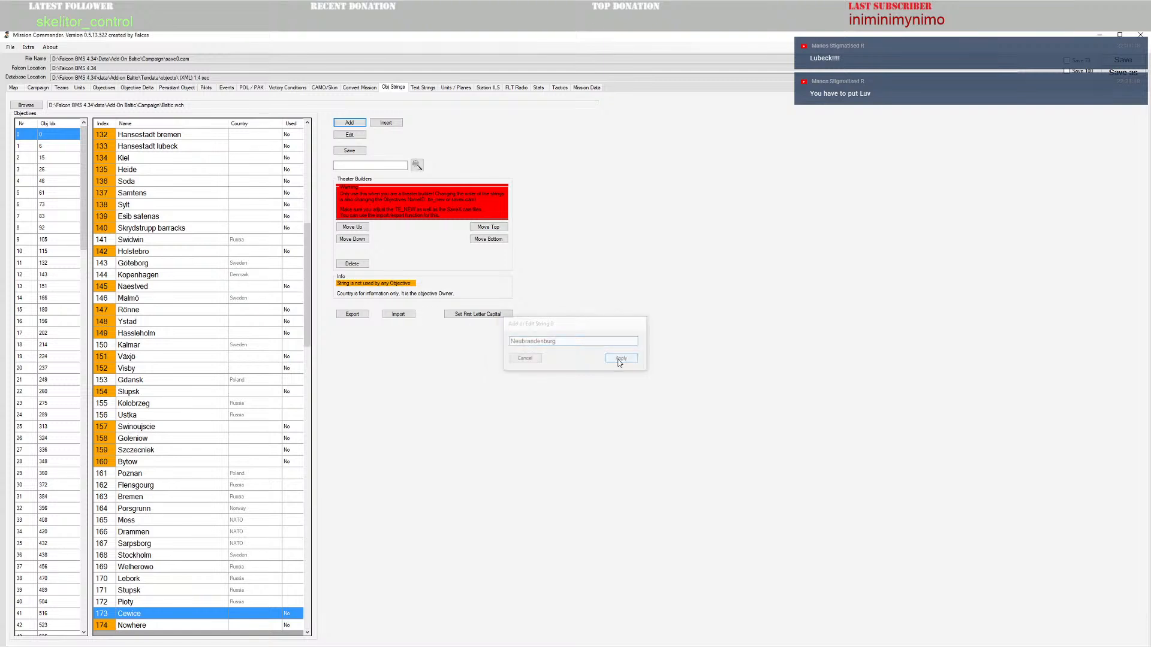
click(356, 228)
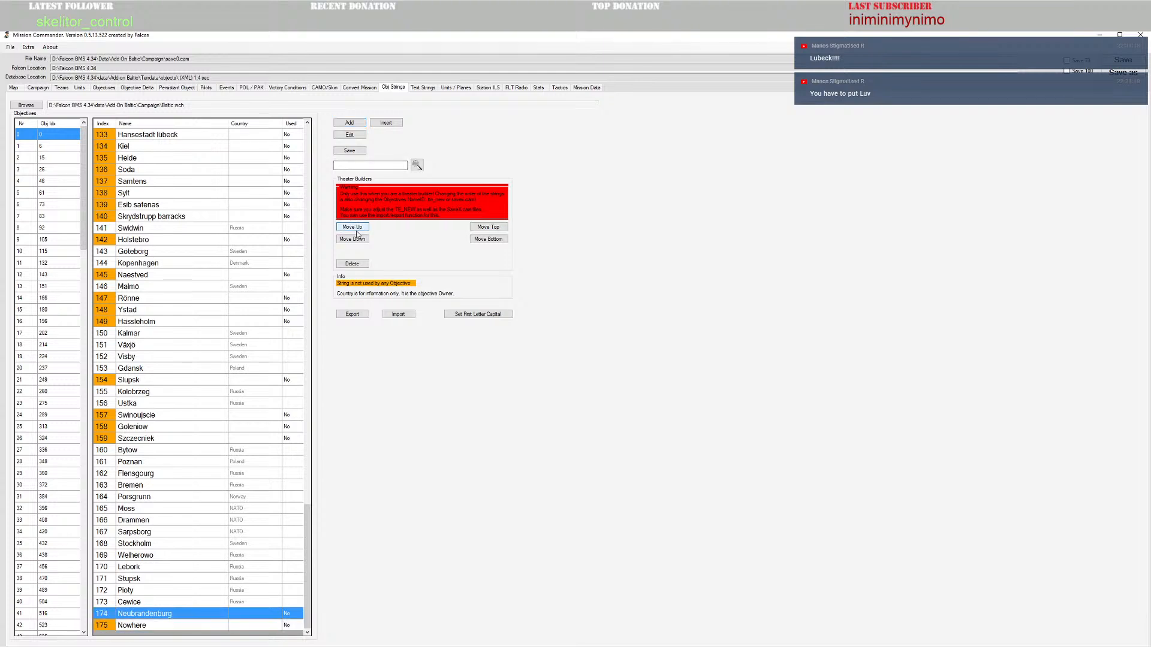
click(353, 151)
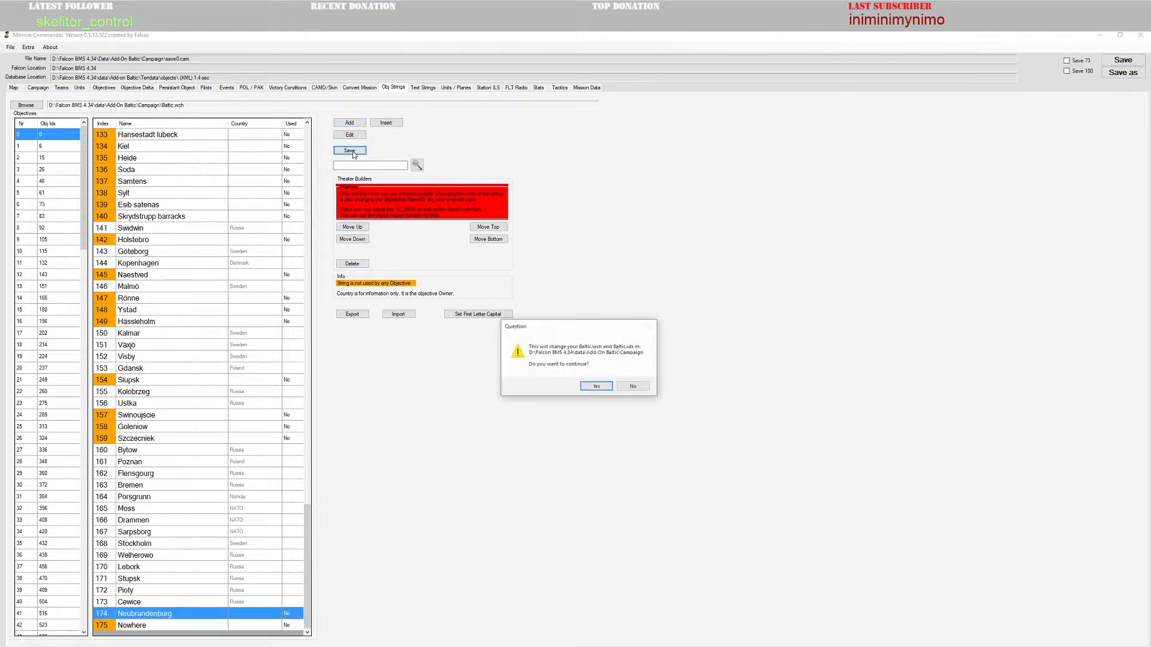
click(598, 388)
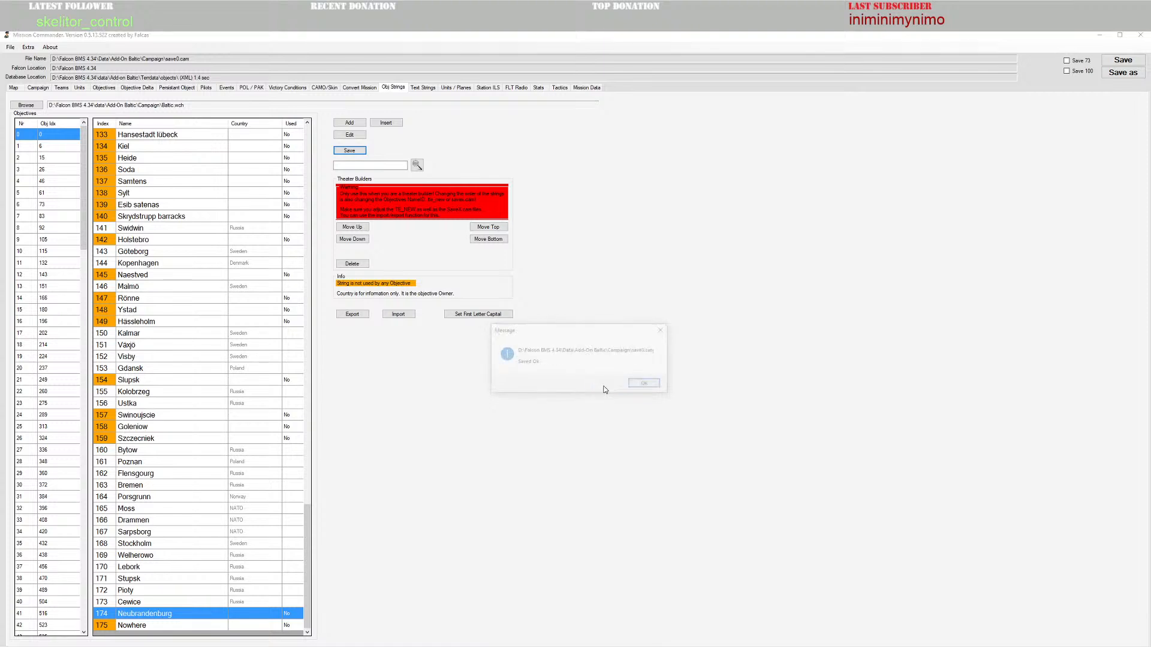
Step: Save the Baltic campaign file save0.cam
click(603, 383)
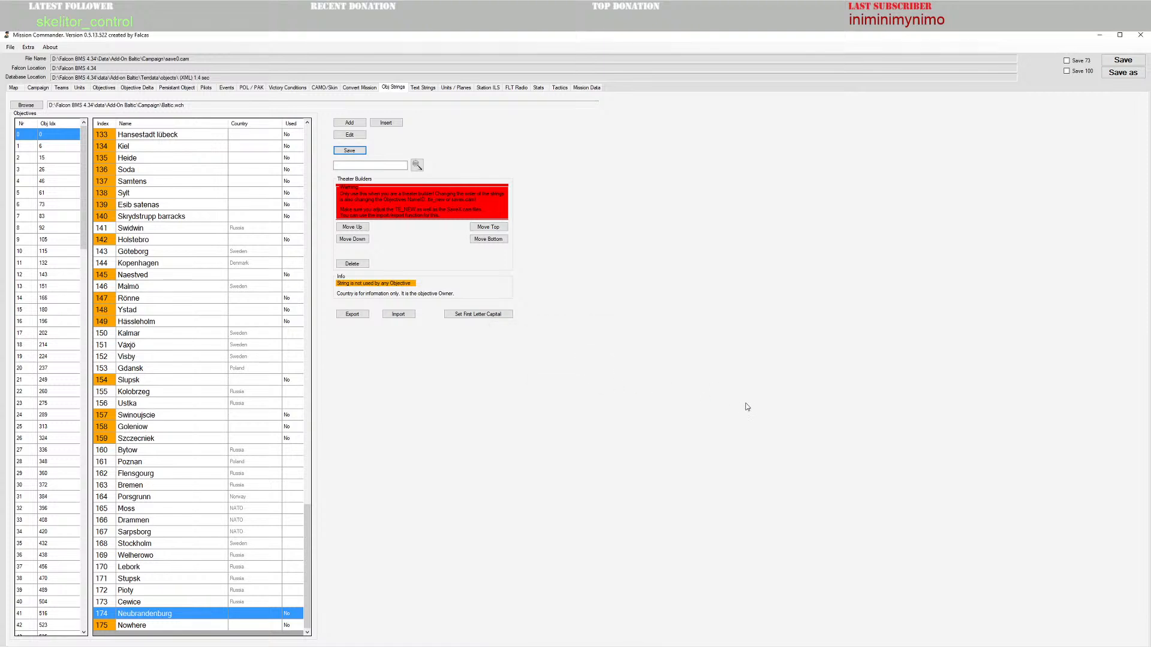
click(1123, 61)
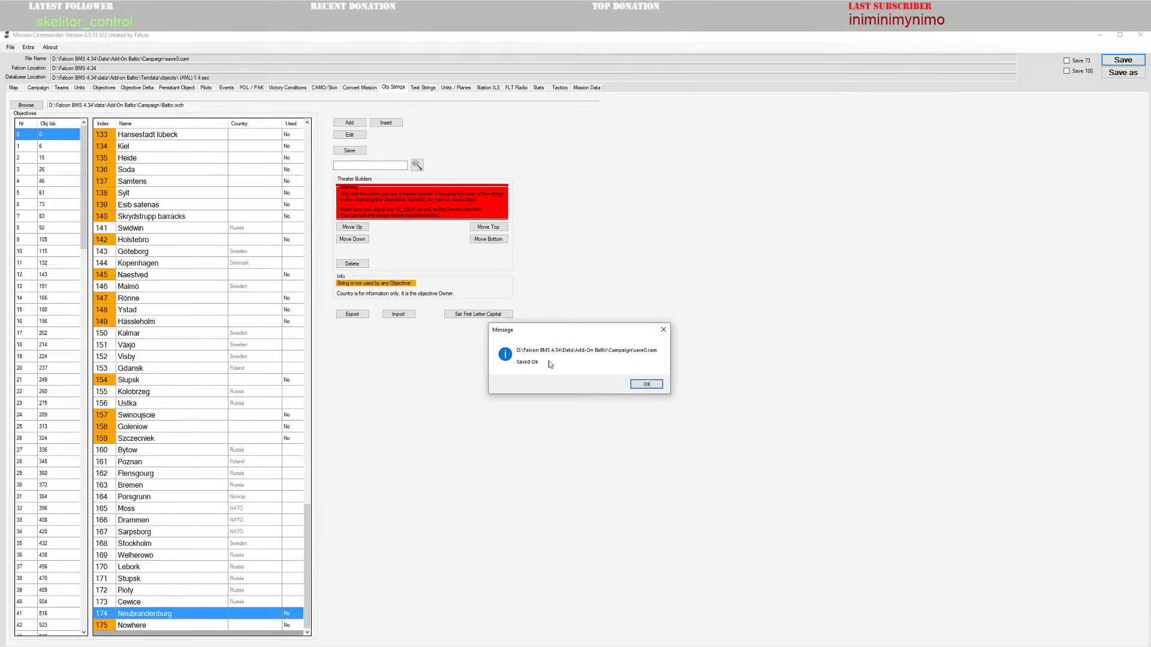
click(647, 382)
Step: Add an objective on the campaign map at Neubrandenburg, about X 590, Y 171, and assign it the name Neubrandenburg
click(13, 88)
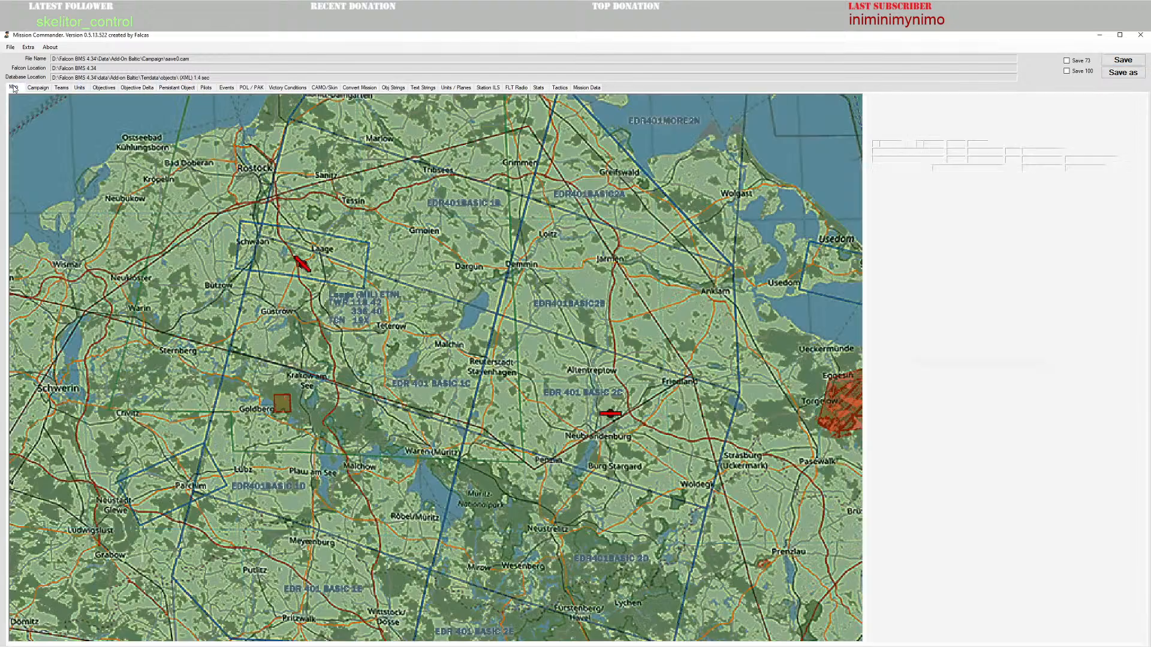
right_click(580, 402)
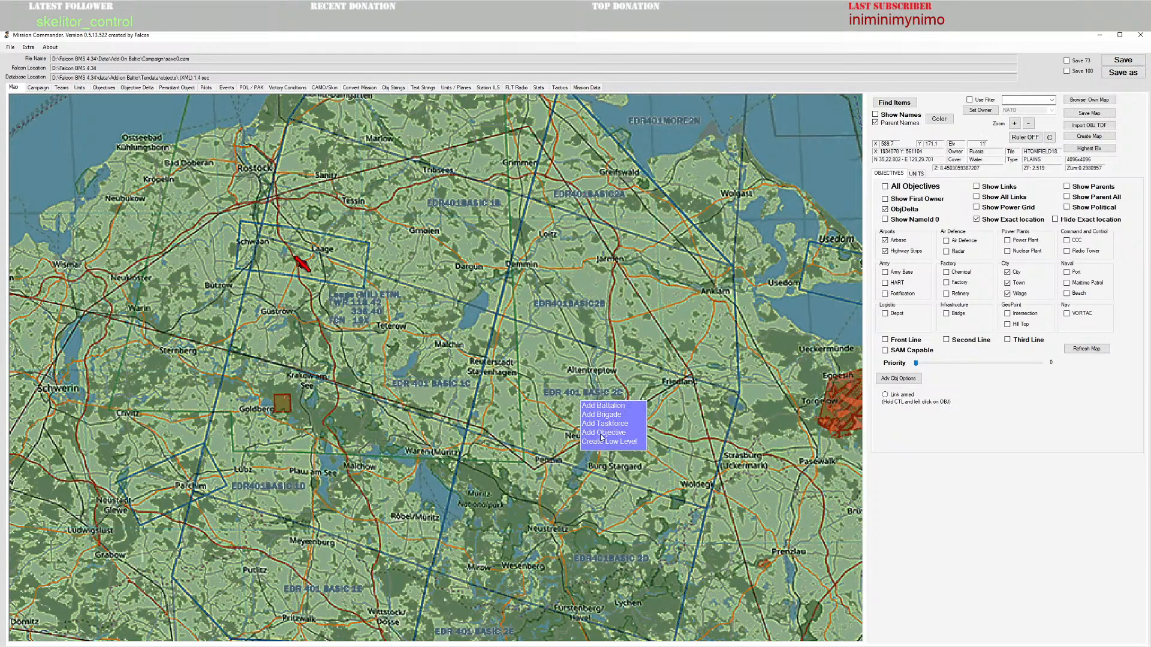
click(601, 433)
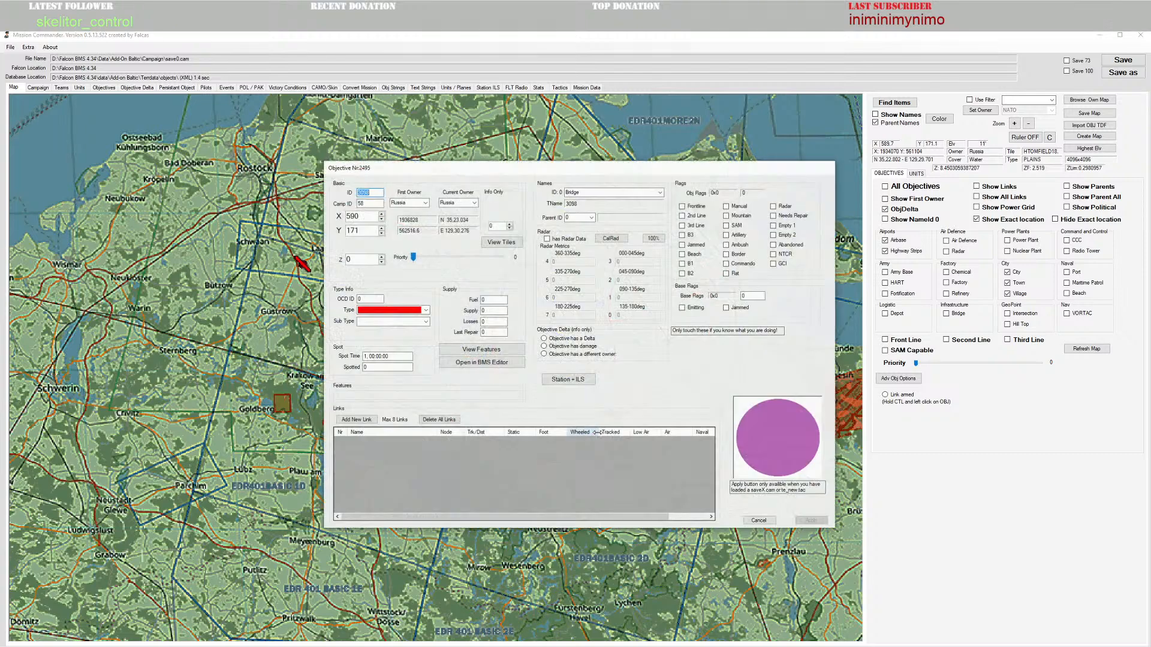
click(649, 194)
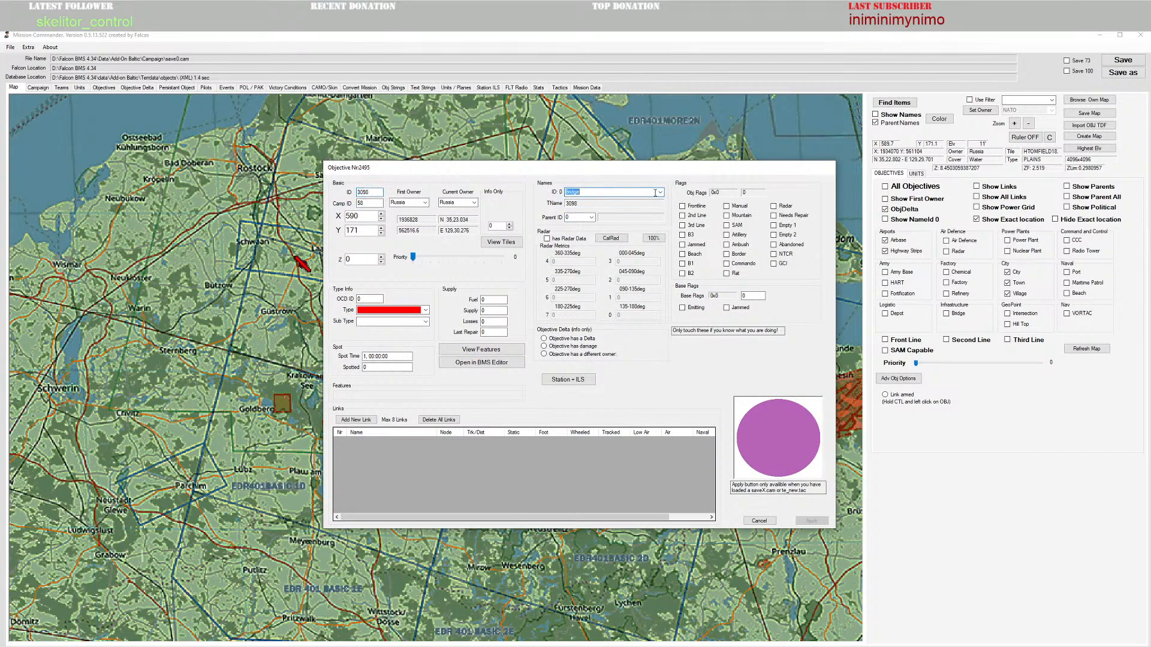
text(ndenbu)
click(660, 192)
click(597, 204)
Step: Set the new objective's type to City with the CT 2070 city sub type and apply it
click(425, 310)
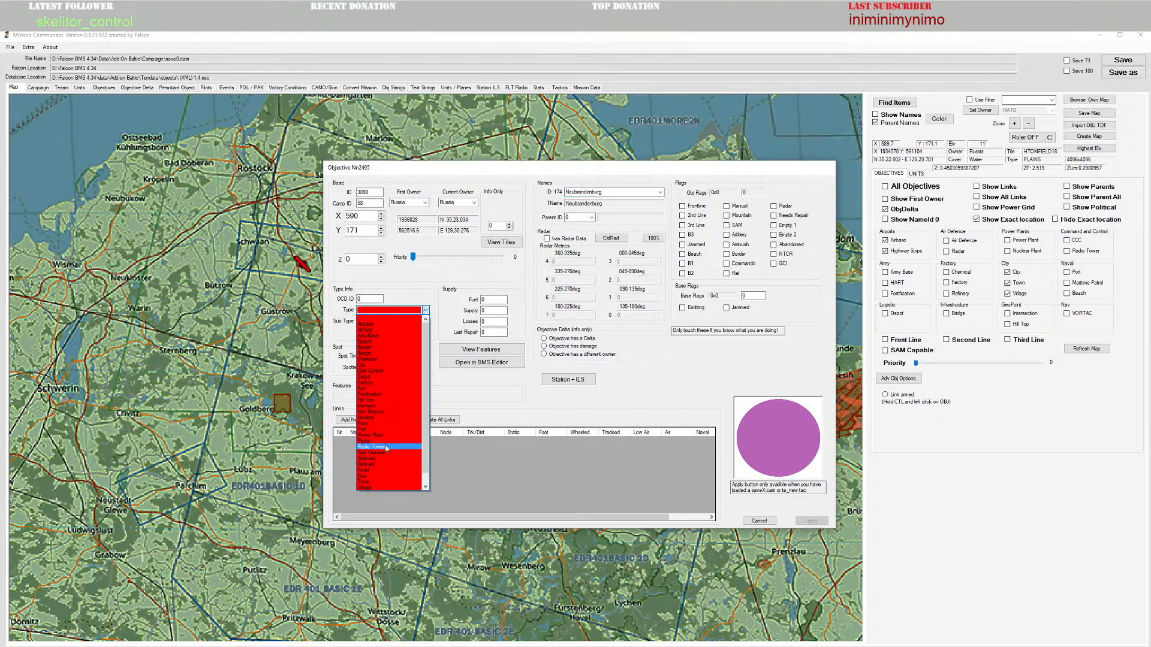
click(372, 364)
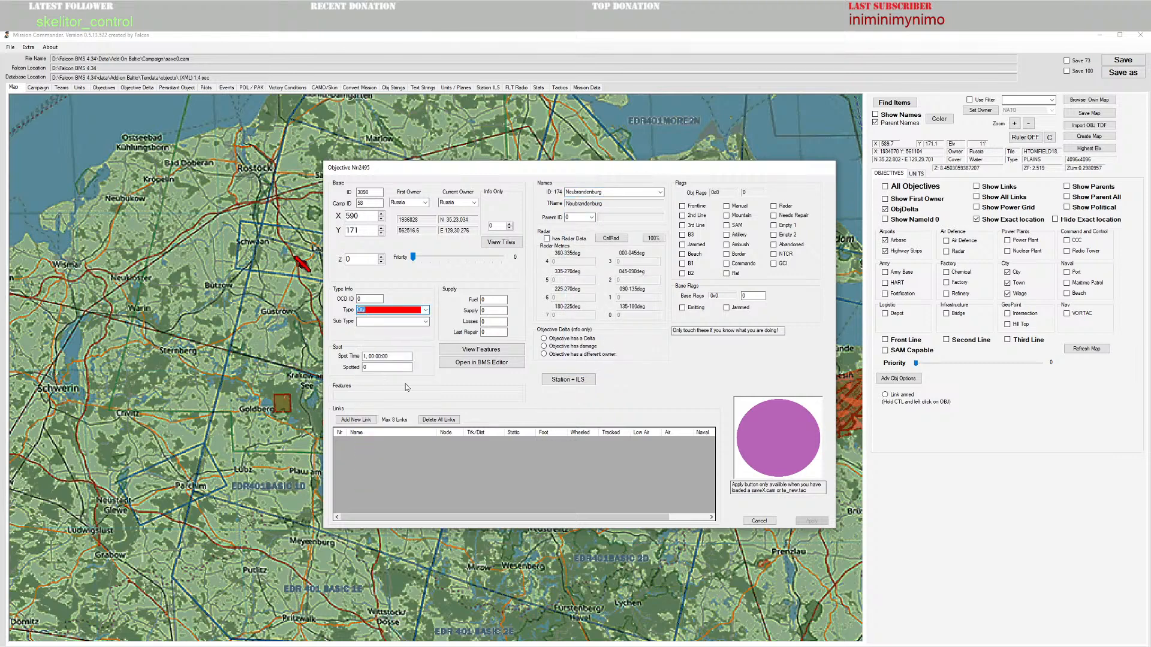
click(424, 323)
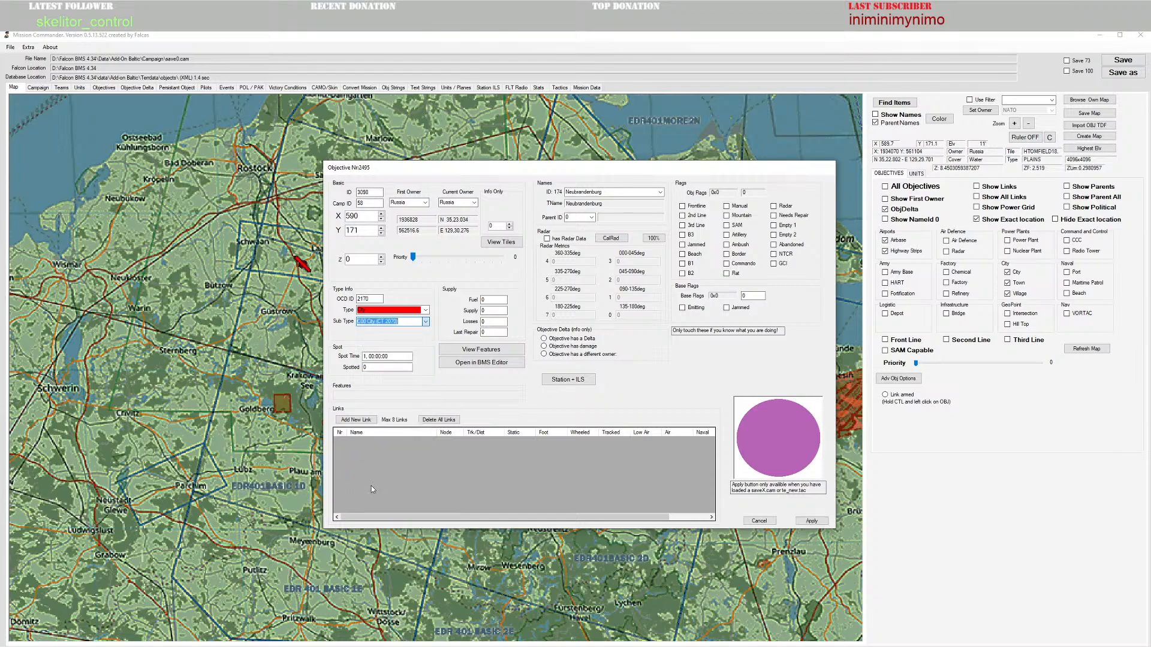
click(379, 486)
click(811, 521)
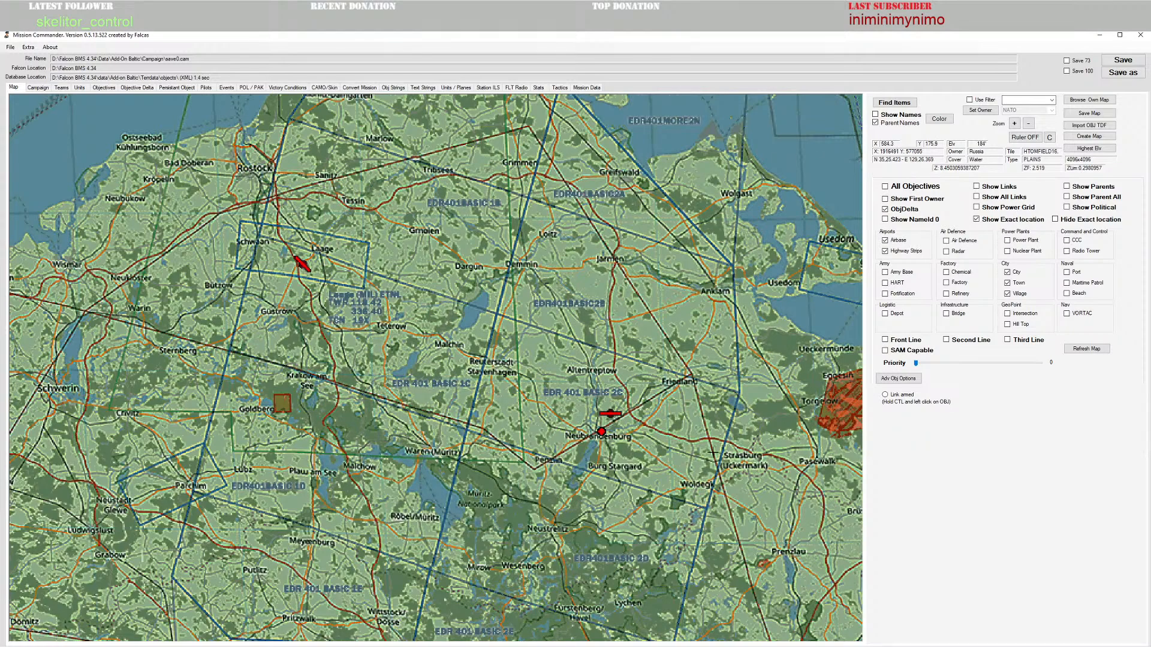
Step: Review the properties of the new Neubrandenburg City objective and close them without changes
scroll(574, 411, up, 2)
drag(554, 447, 508, 436)
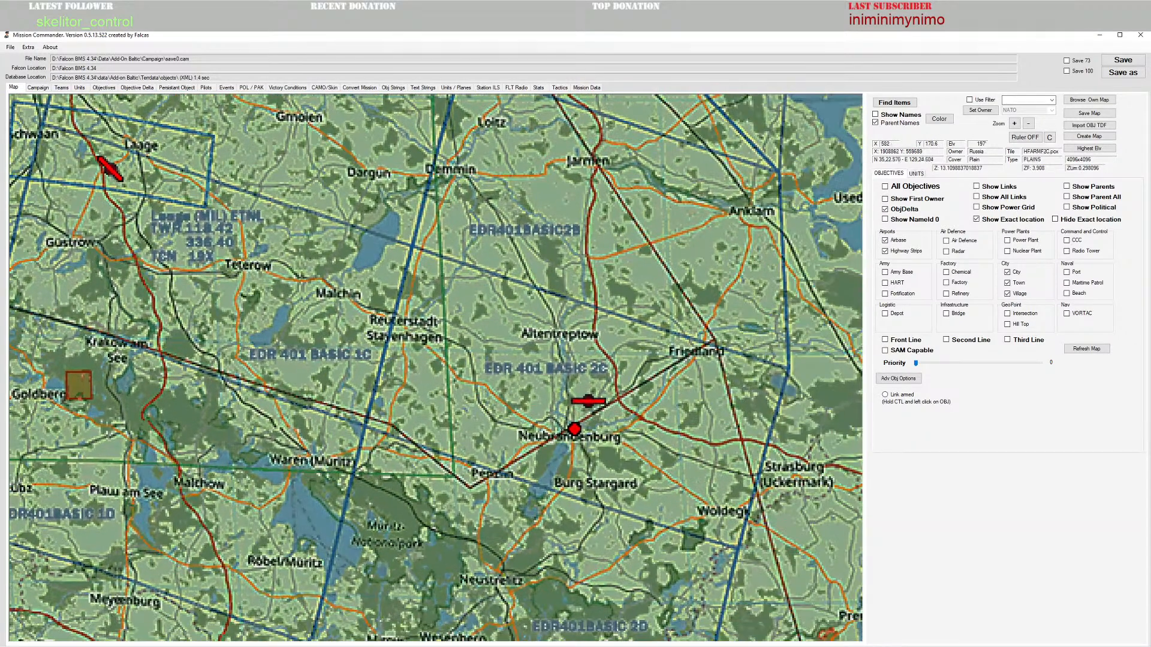
click(573, 437)
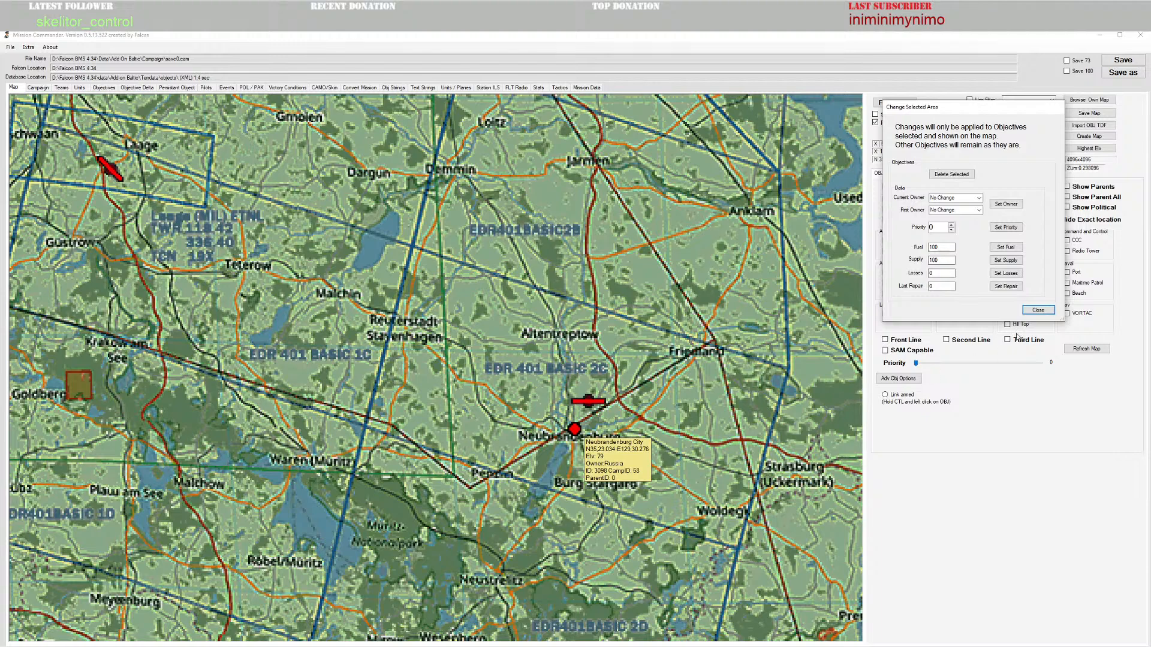
click(1038, 310)
right_click(564, 399)
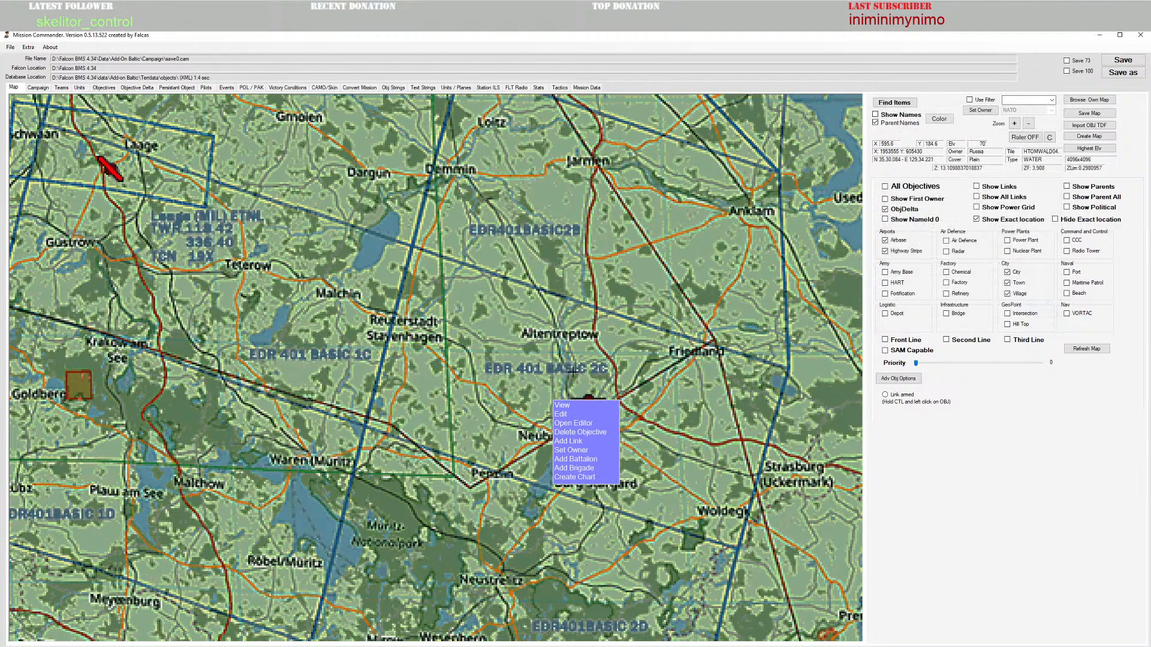
click(566, 418)
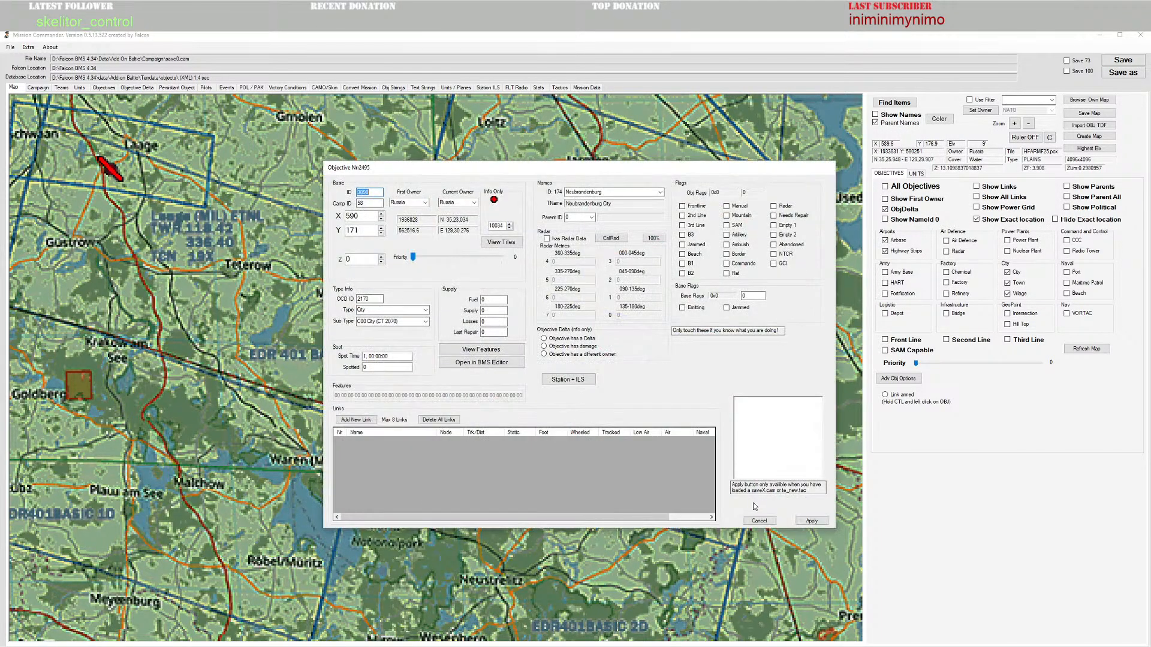
click(760, 524)
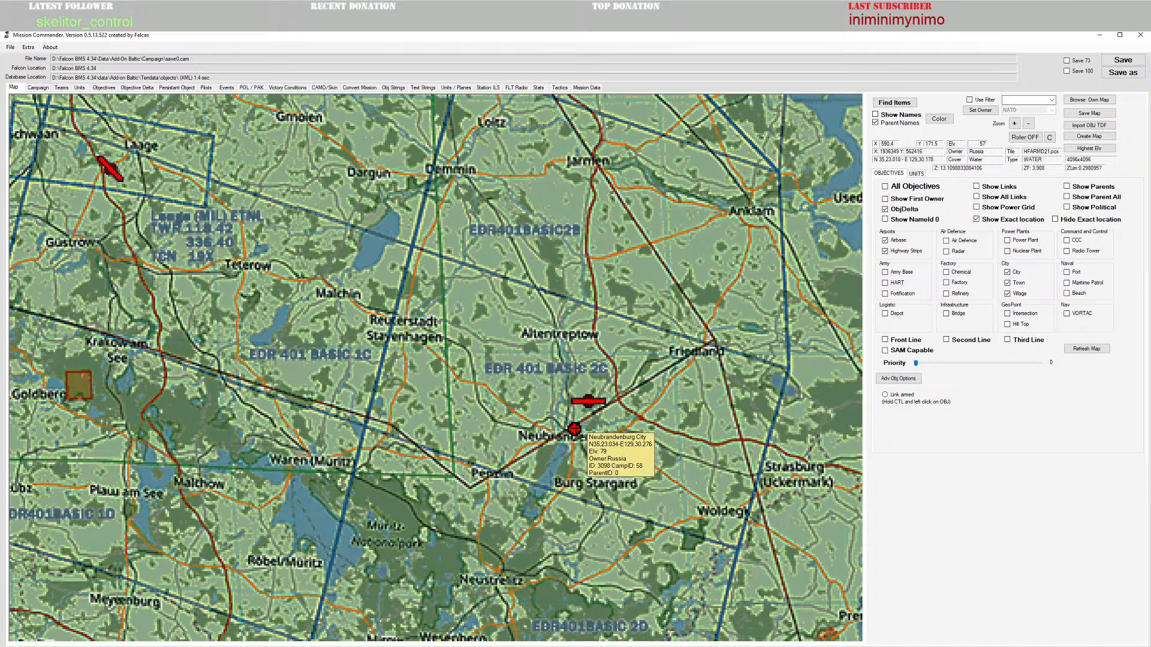
Step: Open the Neubrandenburg City objective in the Objective Editor and examine how its buildings sit relative to the town terrain
right_click(577, 430)
click(576, 425)
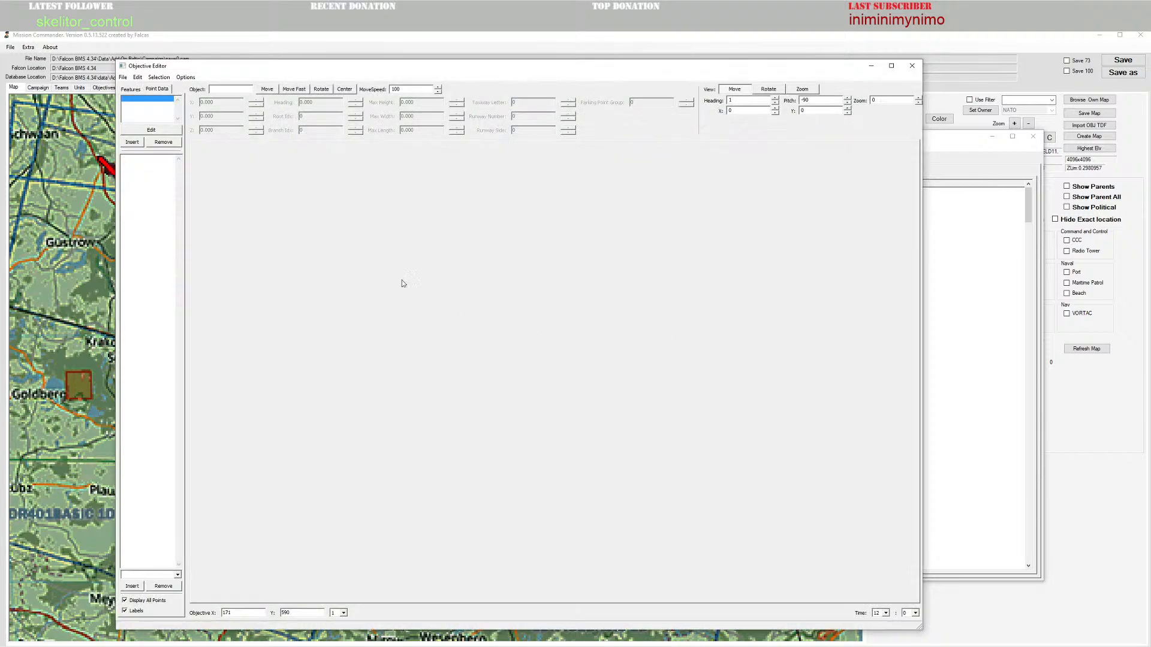
scroll(562, 355, down, 10)
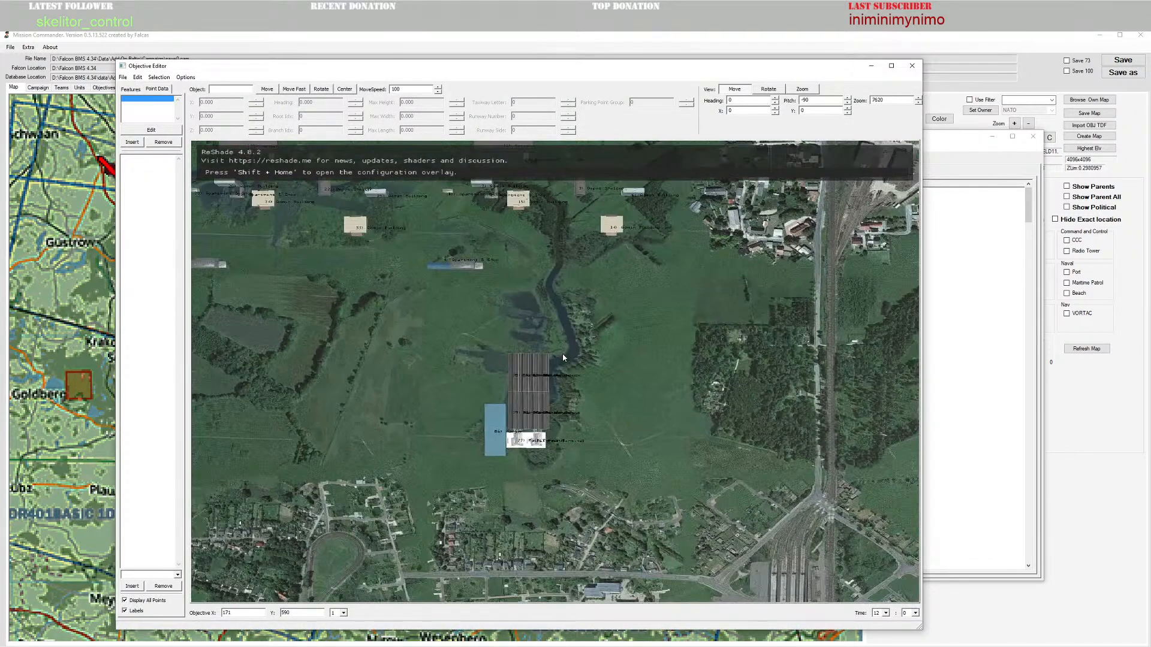
scroll(562, 357, down, 8)
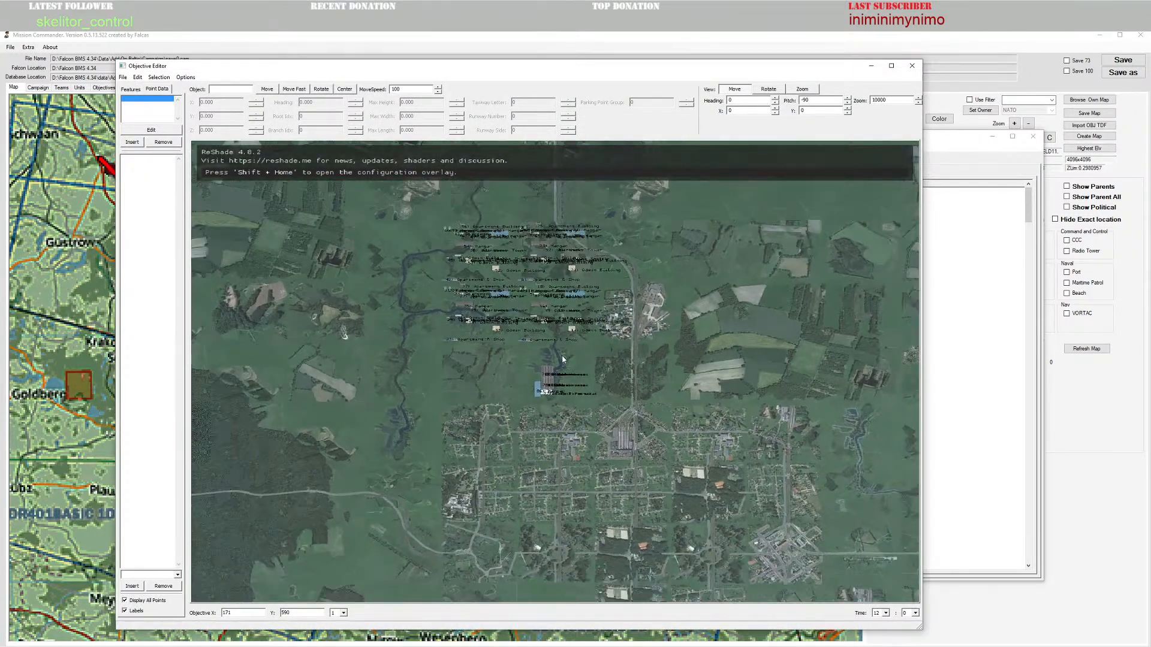
drag(631, 504, 591, 424)
scroll(592, 421, down, 2)
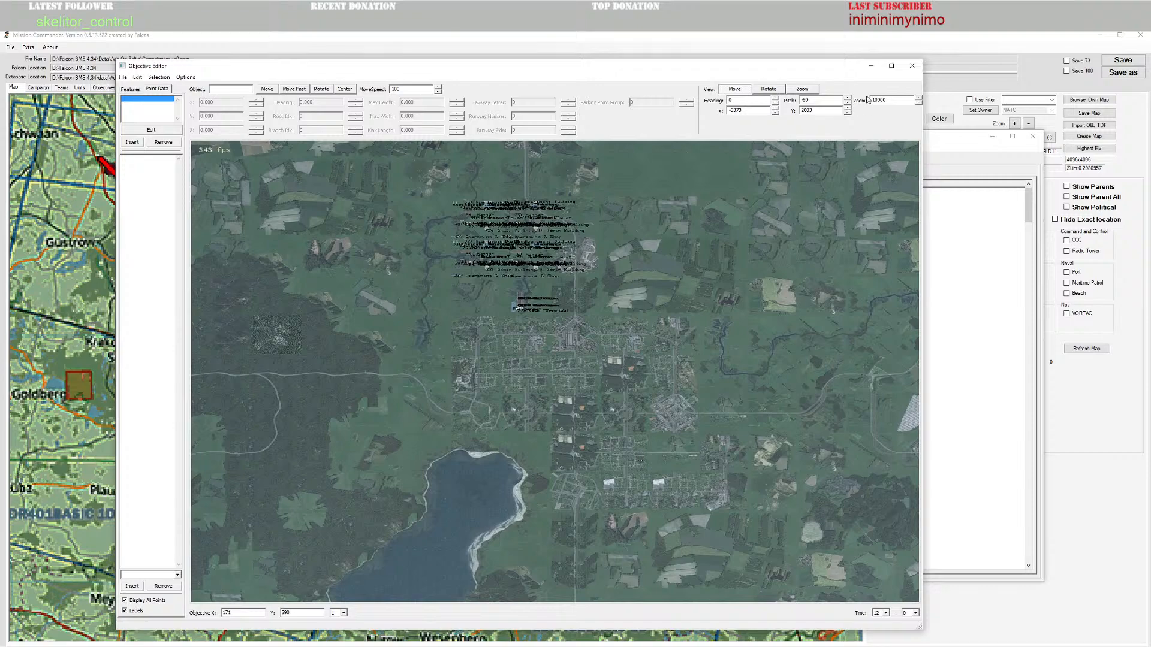
click(911, 66)
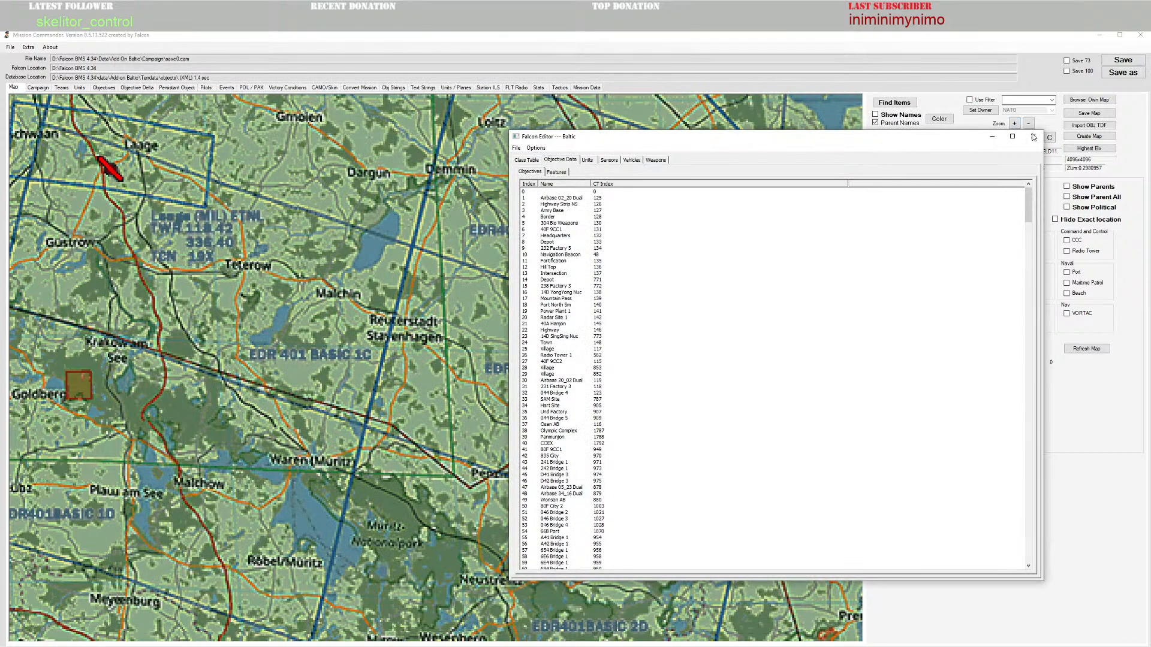
click(431, 384)
Step: Move the Neubrandenburg City objective to X 592, Y 167 and apply the change
right_click(558, 400)
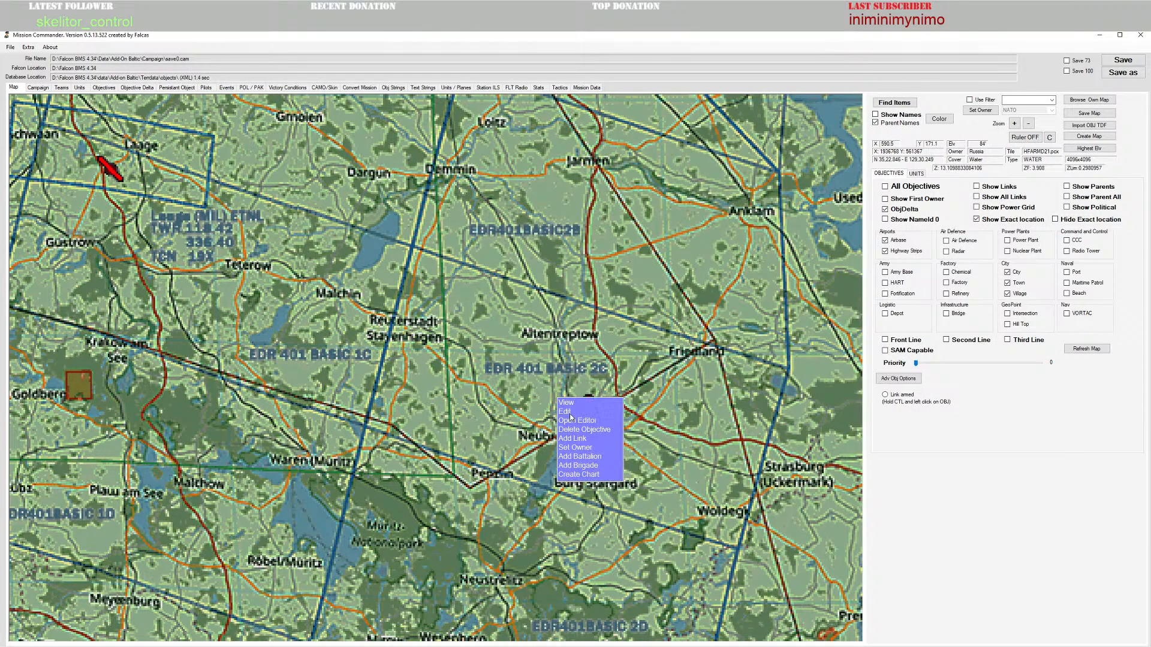
click(569, 412)
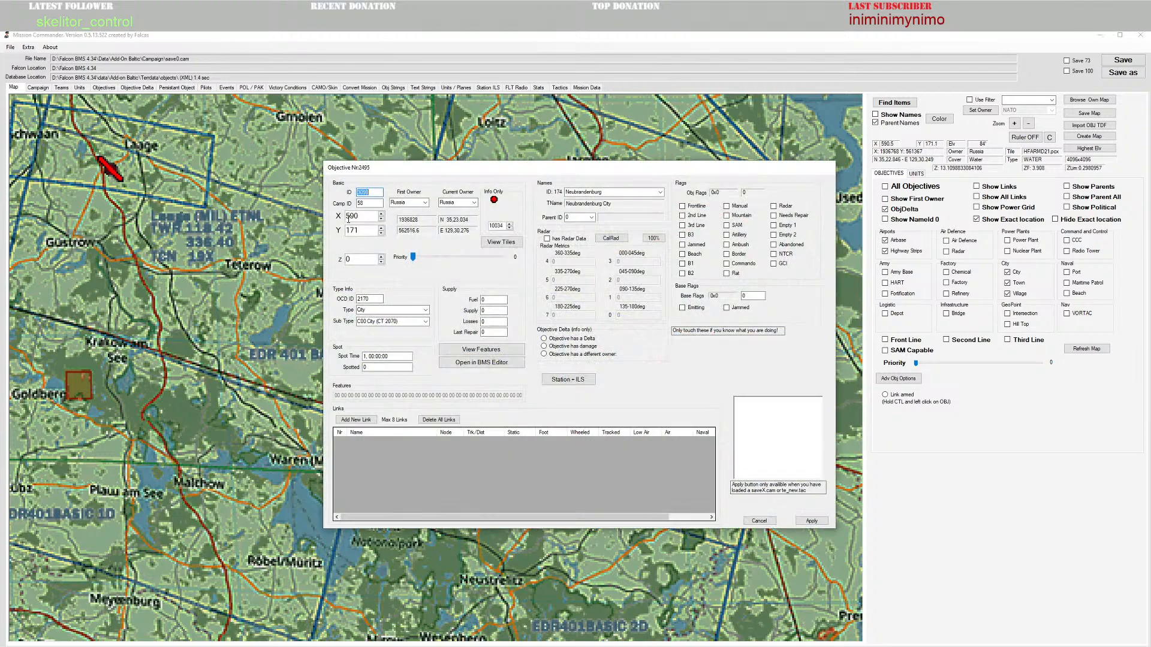
click(381, 234)
click(382, 214)
click(811, 521)
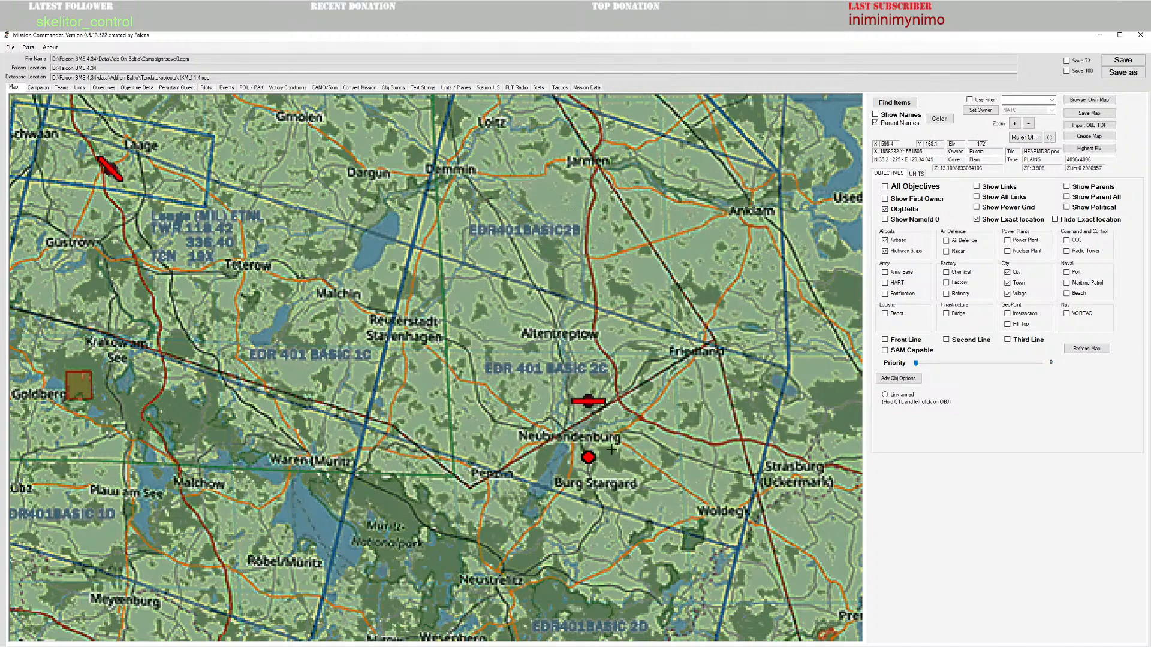
Step: Check the Neubrandenburg City coordinates, switch to Terrain Editor and go to tile X 592, Y 165, bringing the whole town into view
right_click(589, 457)
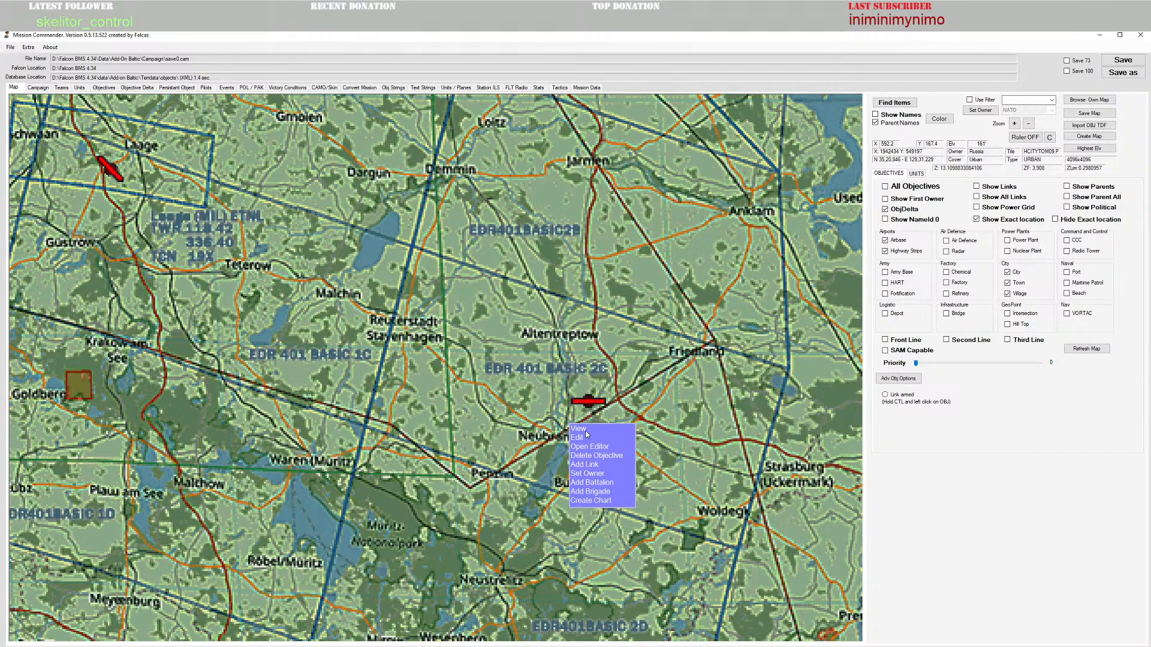
click(584, 436)
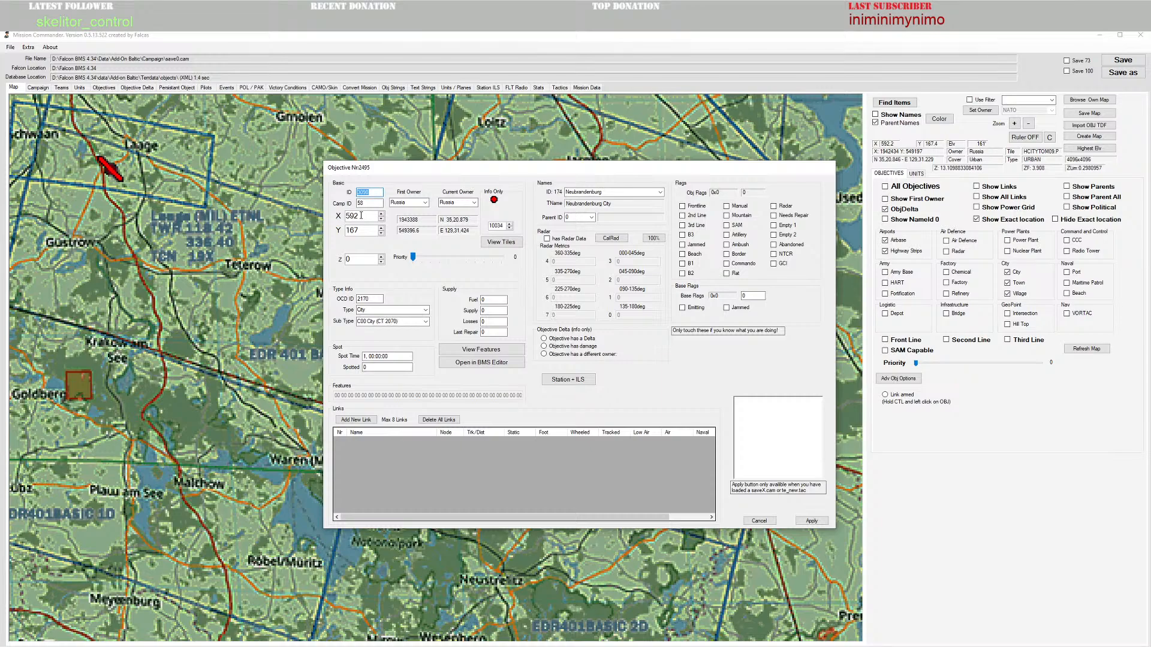
click(277, 645)
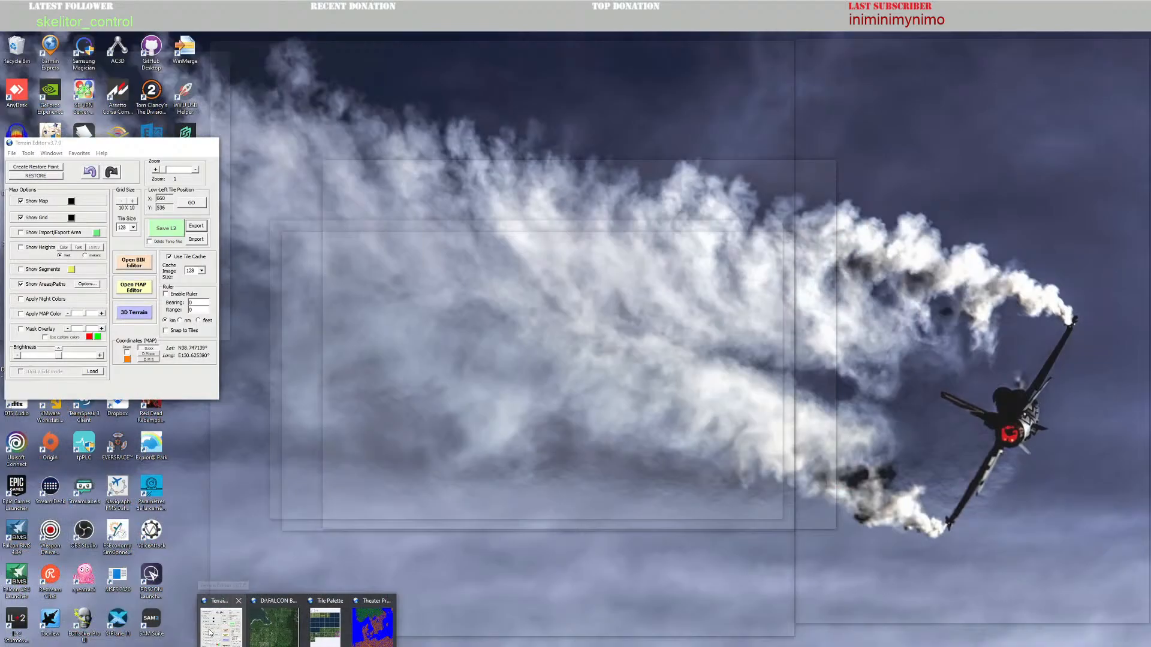
click(211, 633)
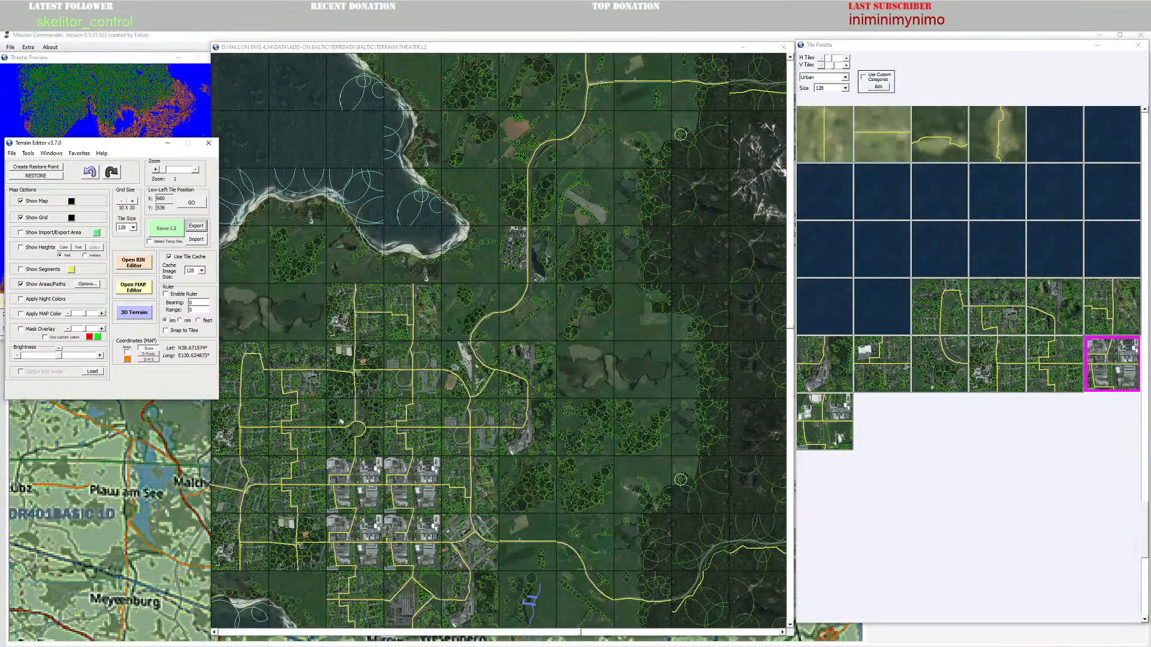
double_click(166, 198)
click(190, 203)
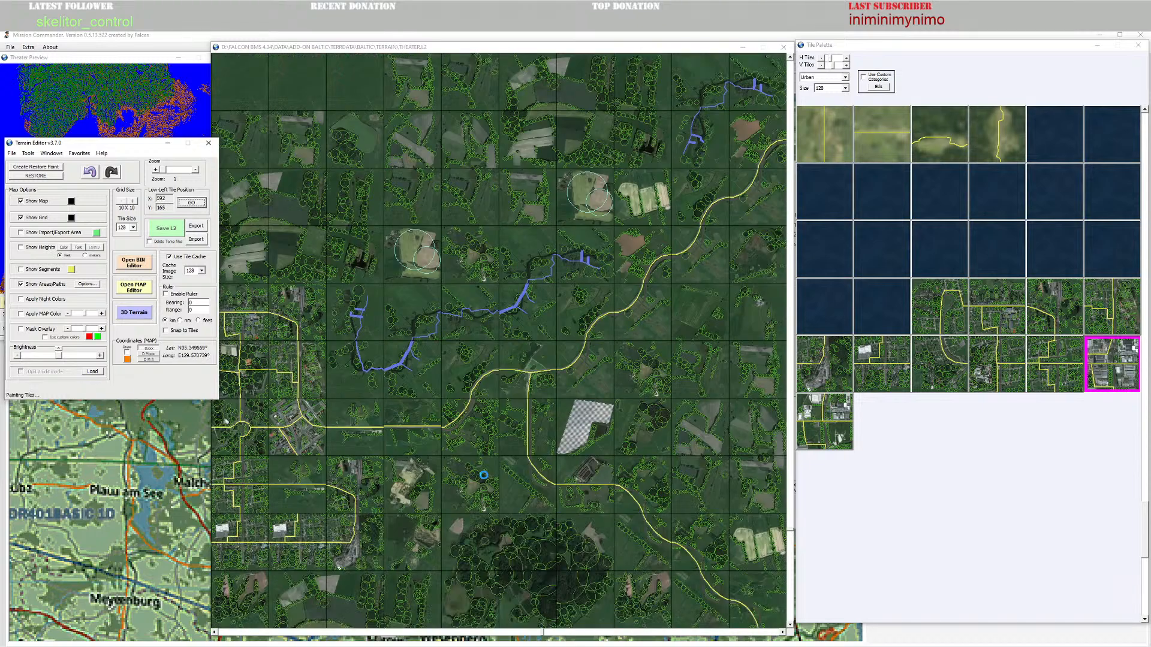
scroll(484, 475, down, 1)
click(215, 632)
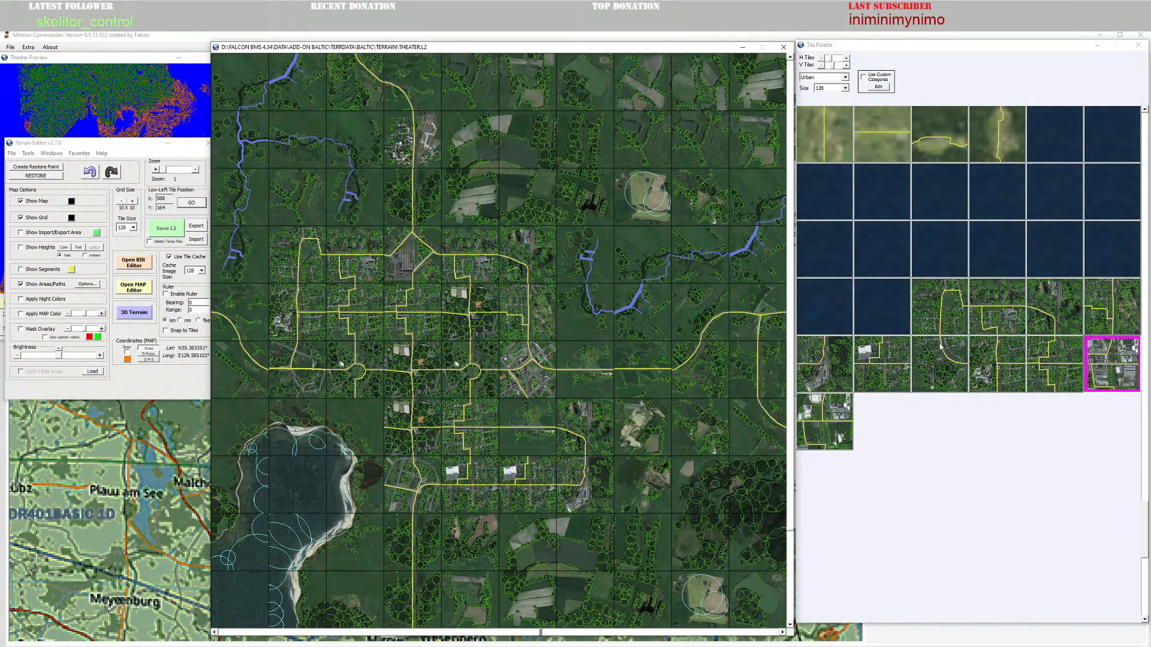
Step: Paint the selected industrial urban tile over a 2×2 block in the town centre, and place the diamond-shaped road junction tile directly south
click(475, 377)
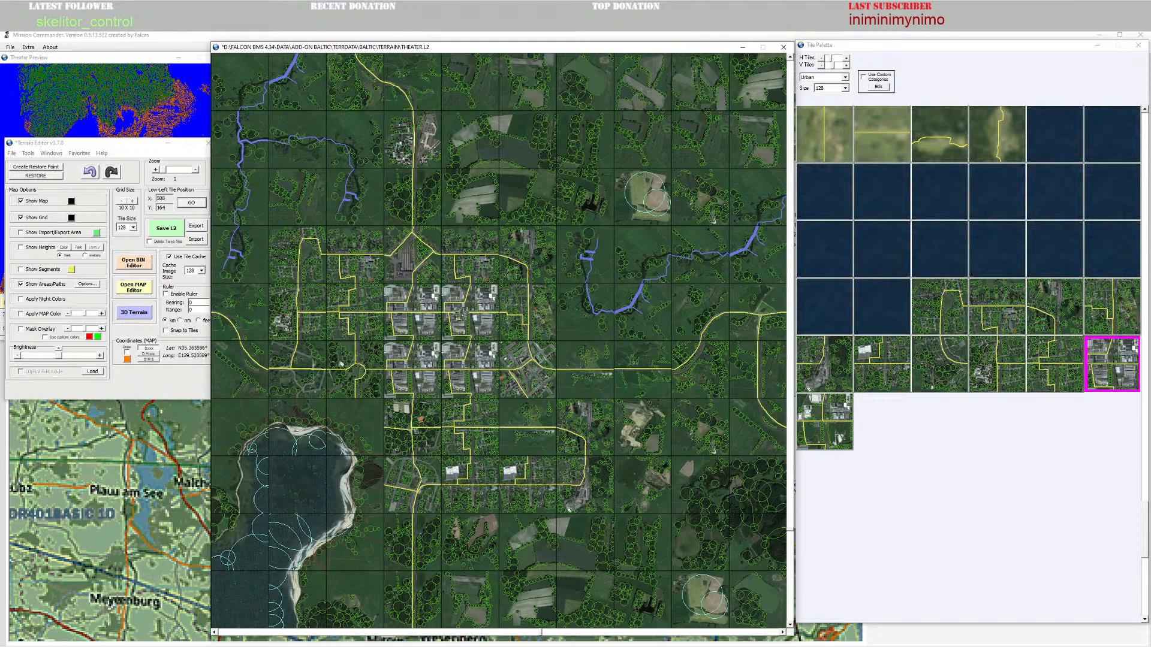
scroll(1112, 339, up, 5)
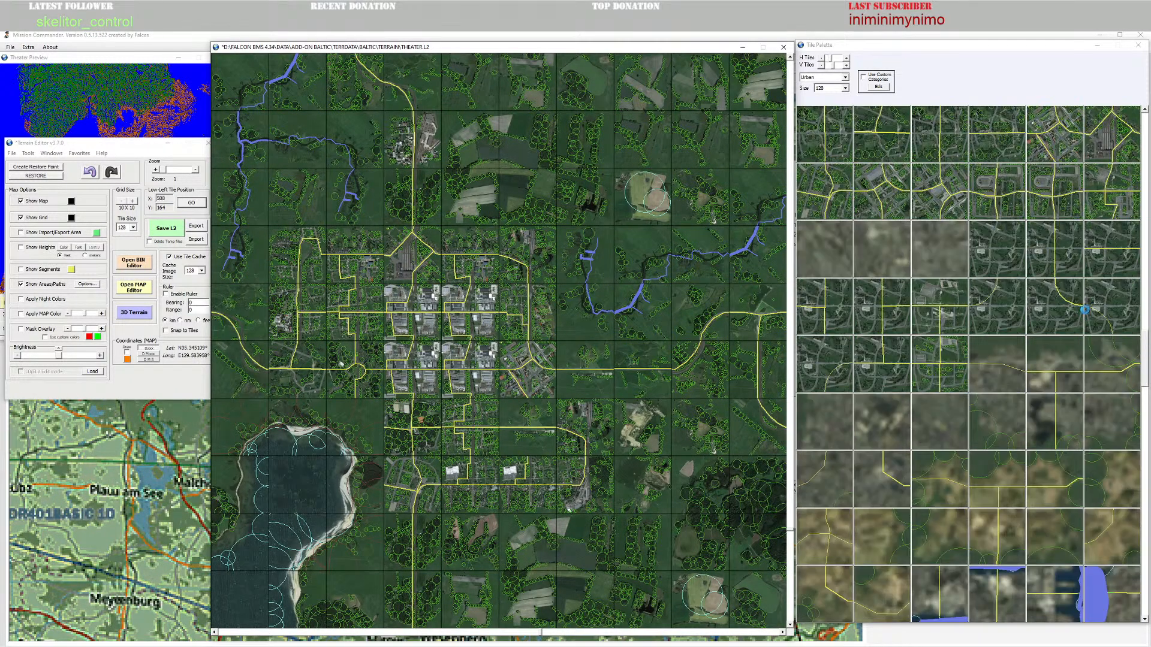
click(1112, 263)
click(470, 424)
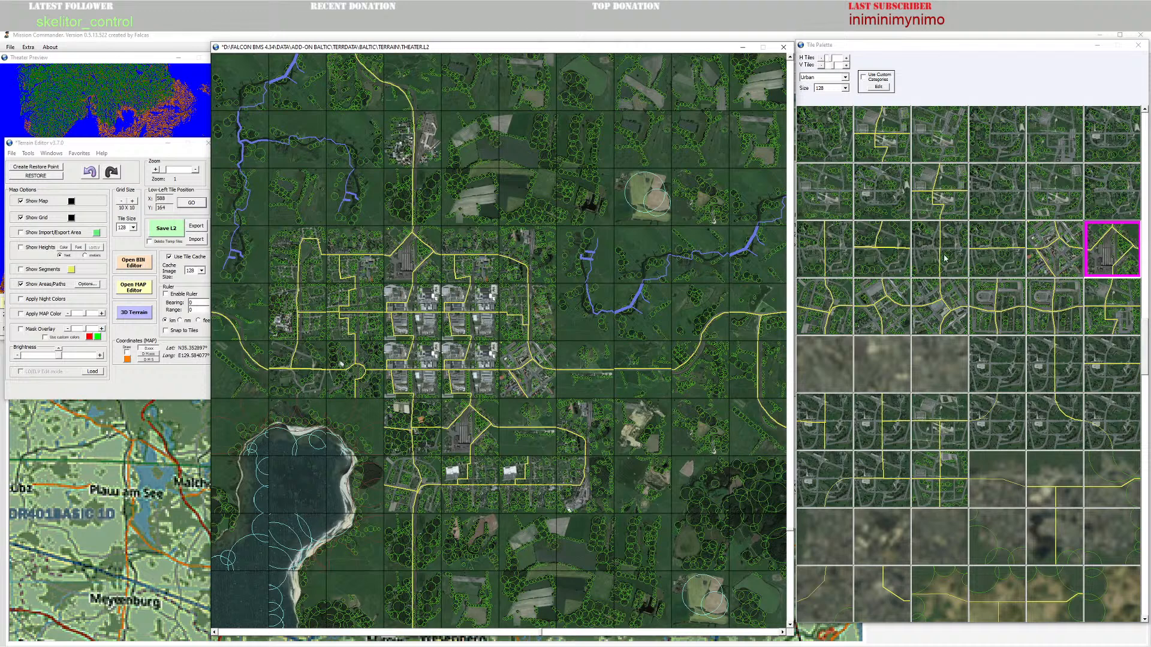
Step: Place the urban tile with branching diagonal roads west of the diamond-shaped junction, and a curved-road urban tile directly below it
click(1057, 260)
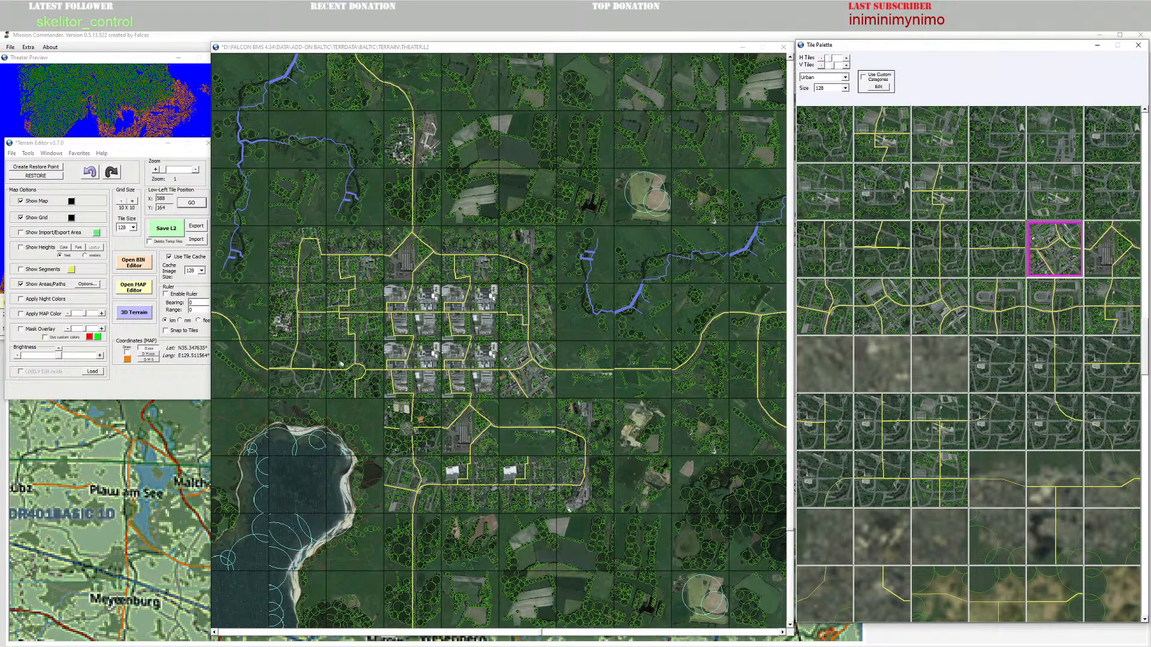
click(402, 425)
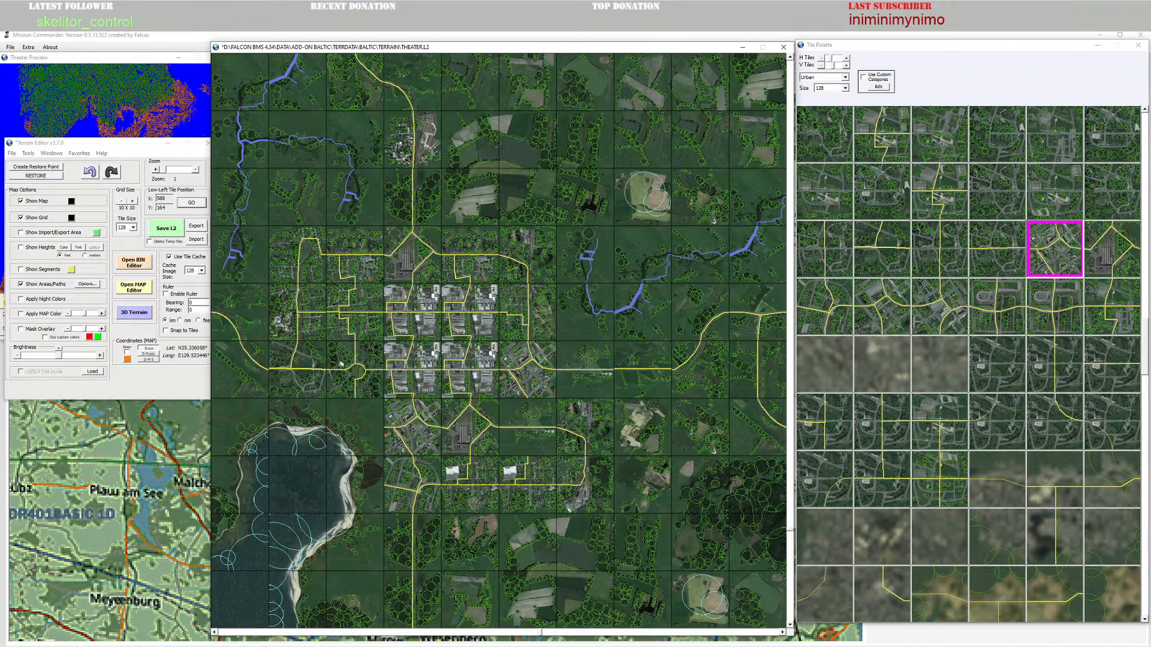
click(1055, 420)
click(414, 484)
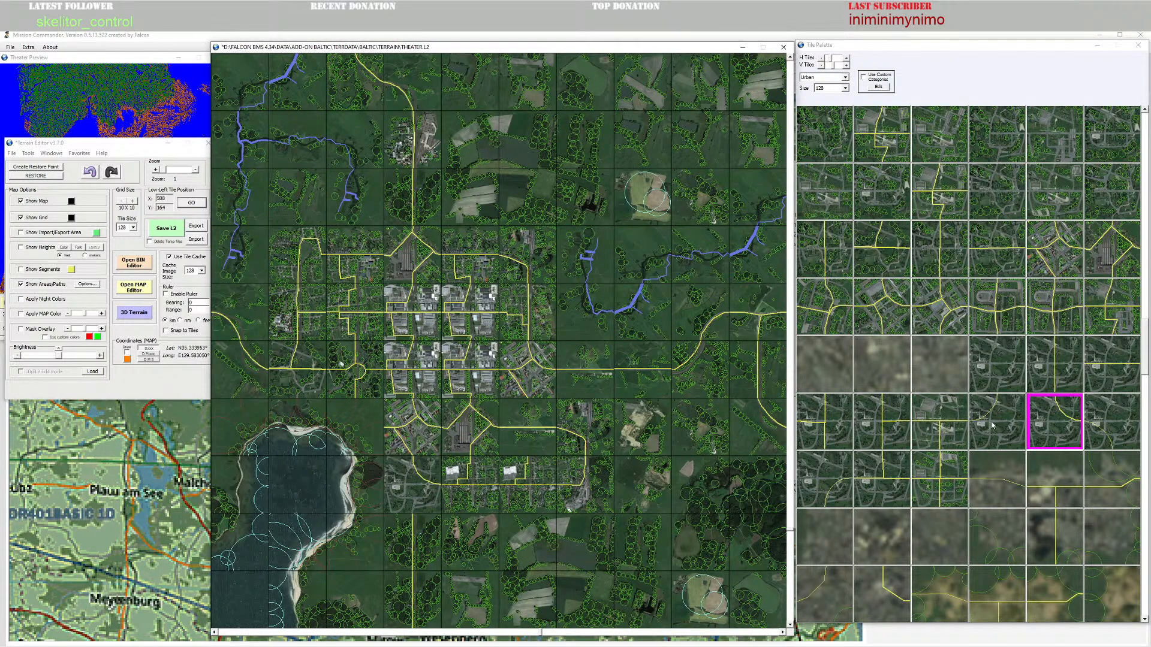
Step: Place the urban tile with crossing roads at the town's southwest corner, where the main road comes in from the south
click(901, 423)
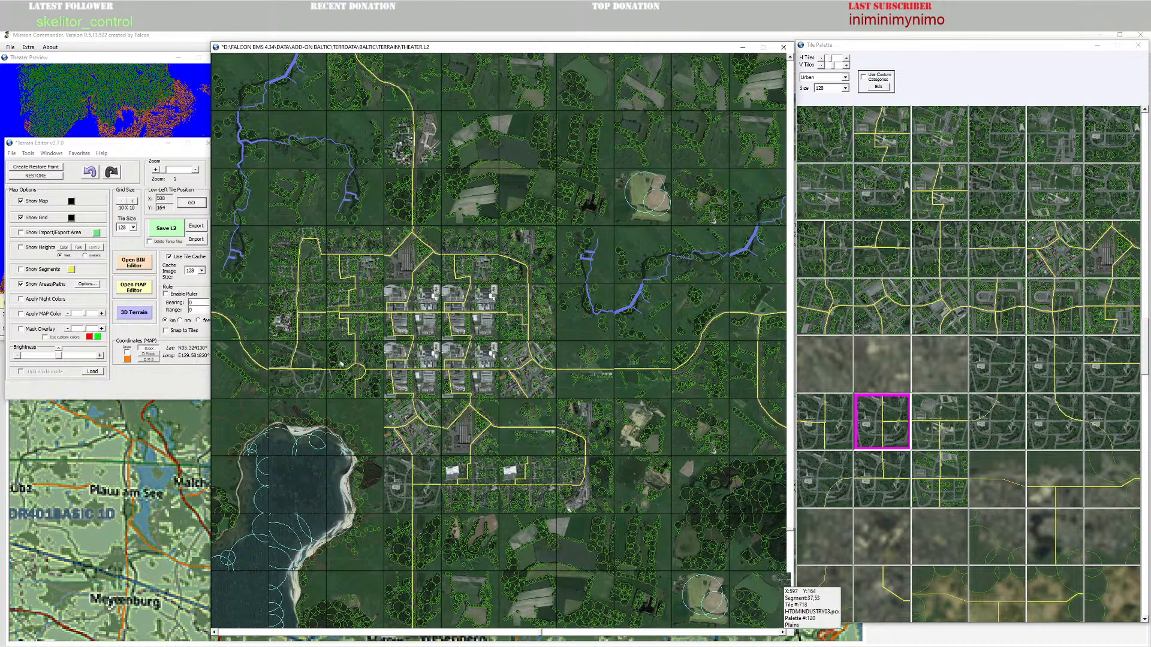
scroll(993, 473, down, 2)
scroll(993, 473, up, 2)
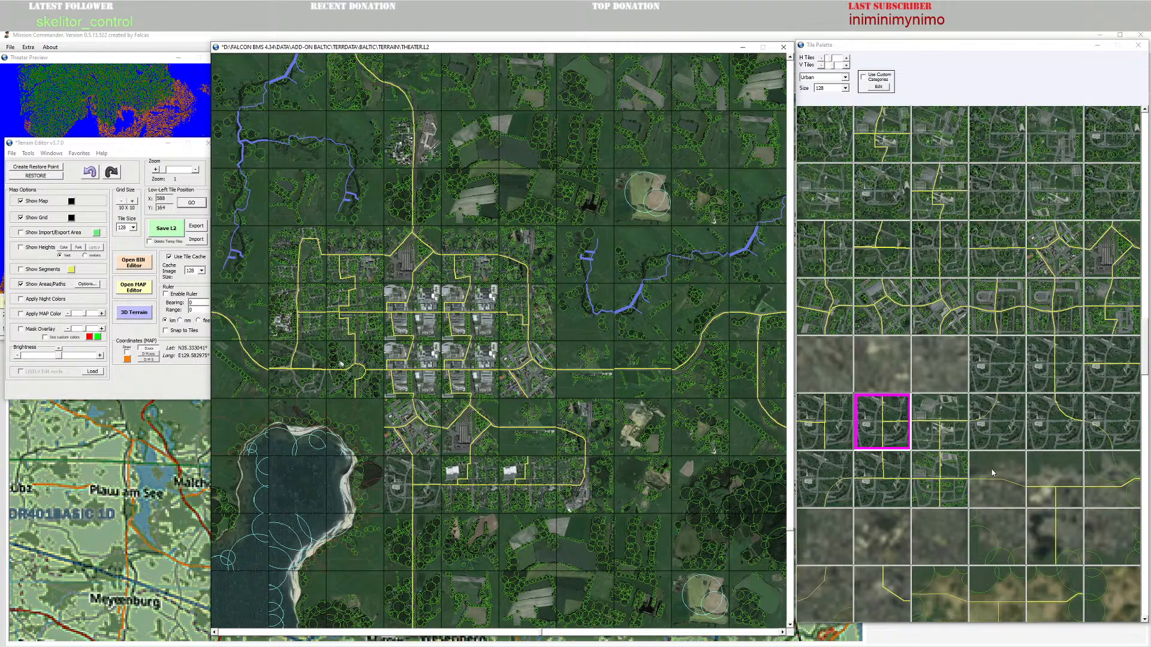
scroll(992, 473, up, 2)
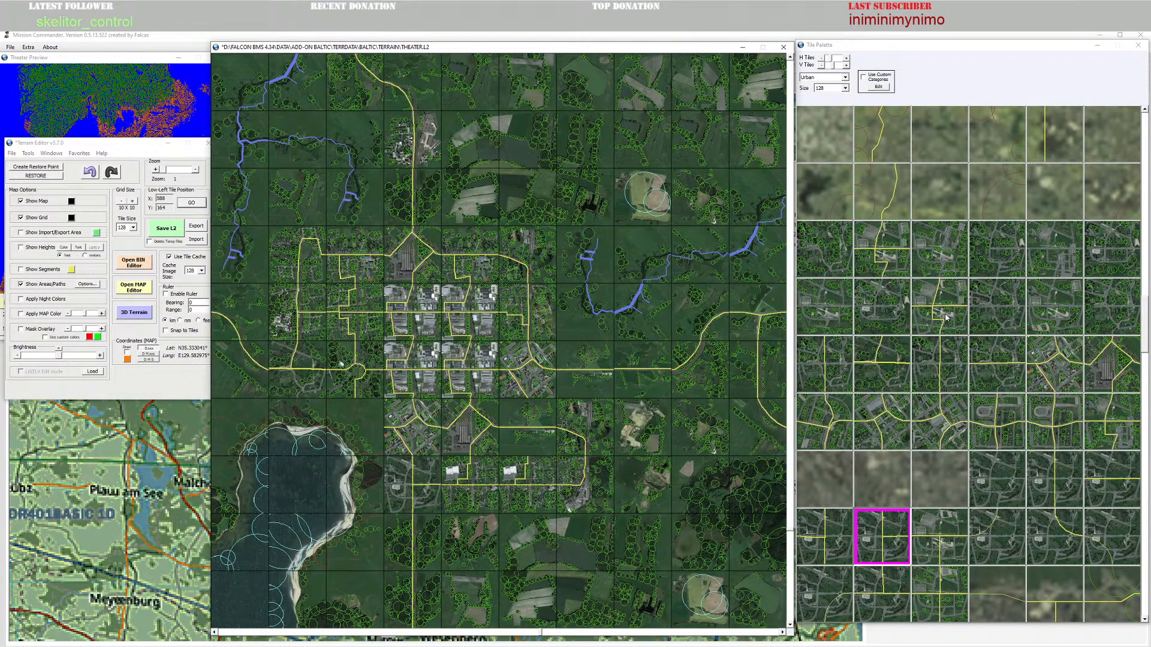
click(946, 317)
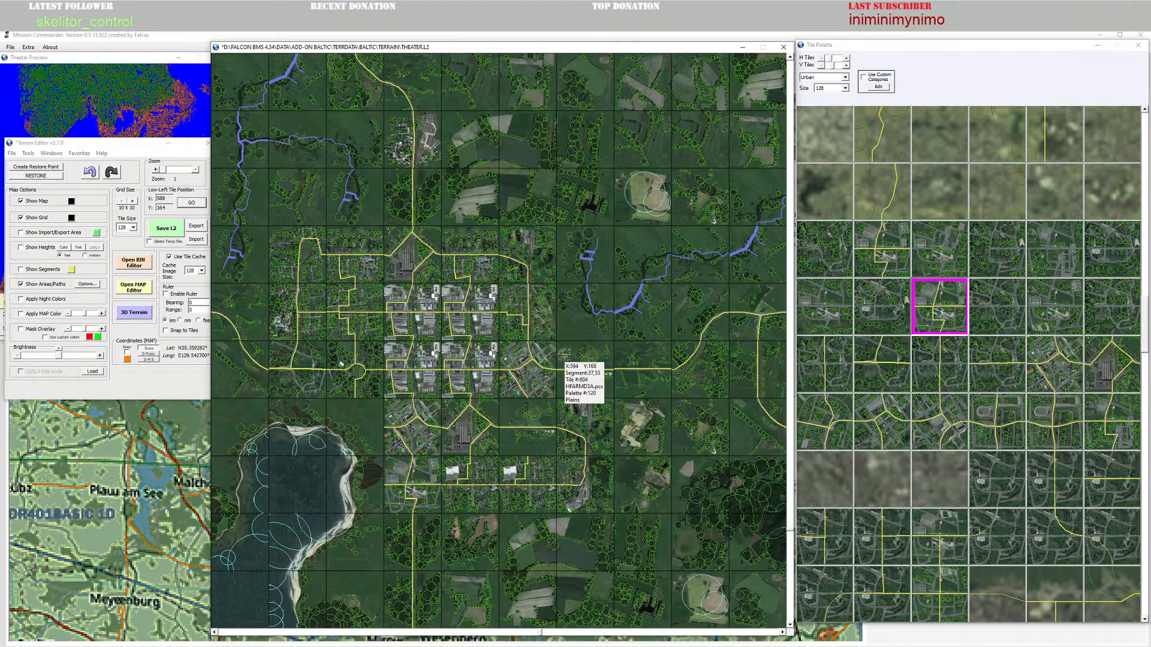
scroll(605, 340, down, 3)
scroll(605, 340, up, 3)
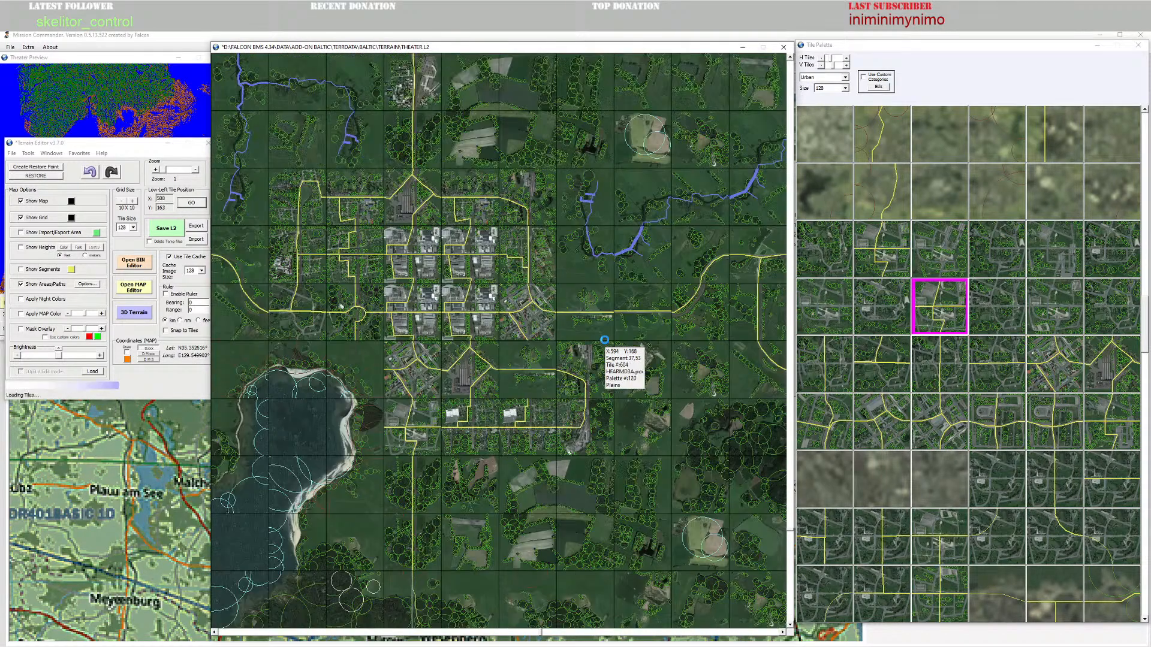
scroll(605, 340, up, 1)
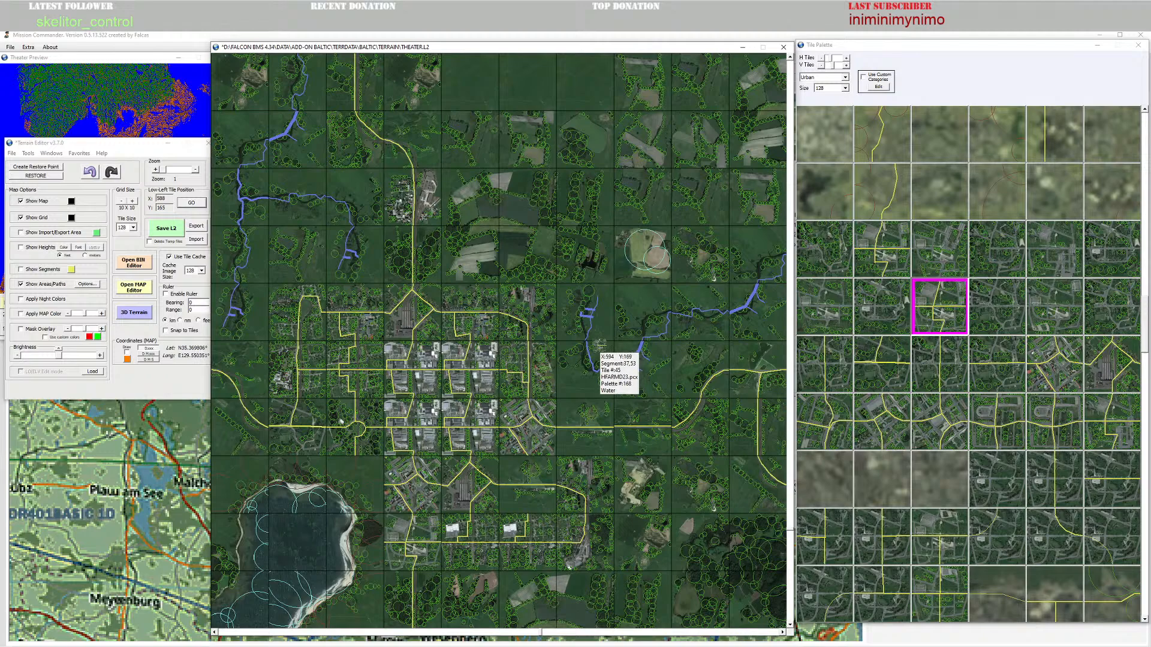
Step: Place the stadium urban tile on the main road, directly east of the southern row of industrial tiles
click(993, 429)
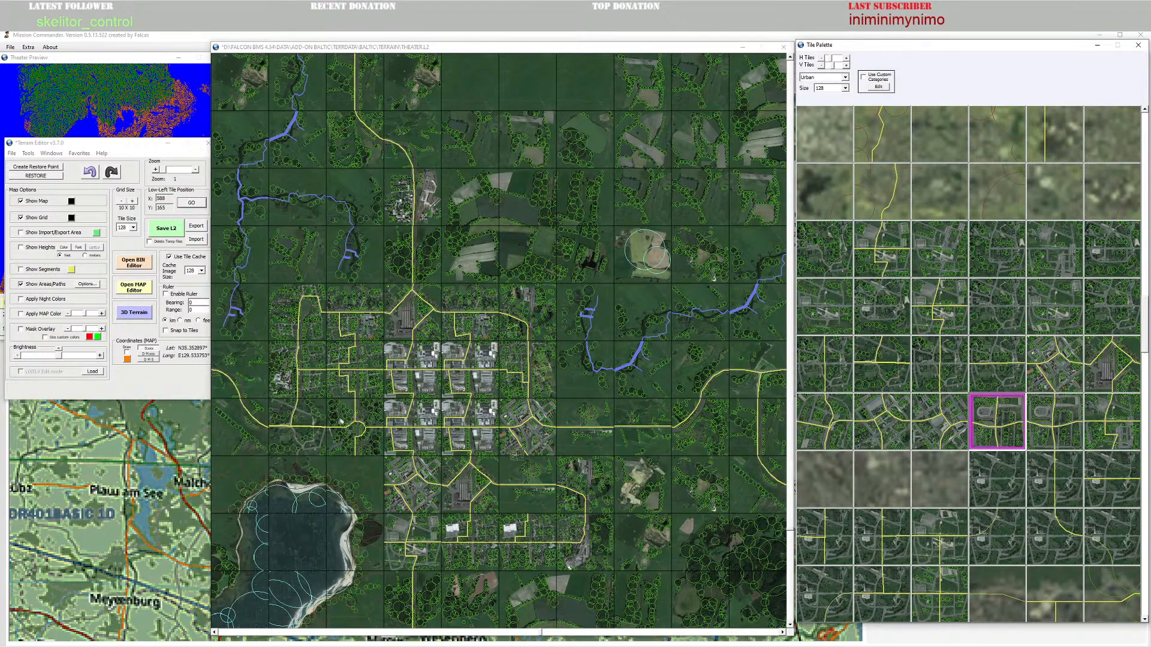
scroll(634, 374, up, 2)
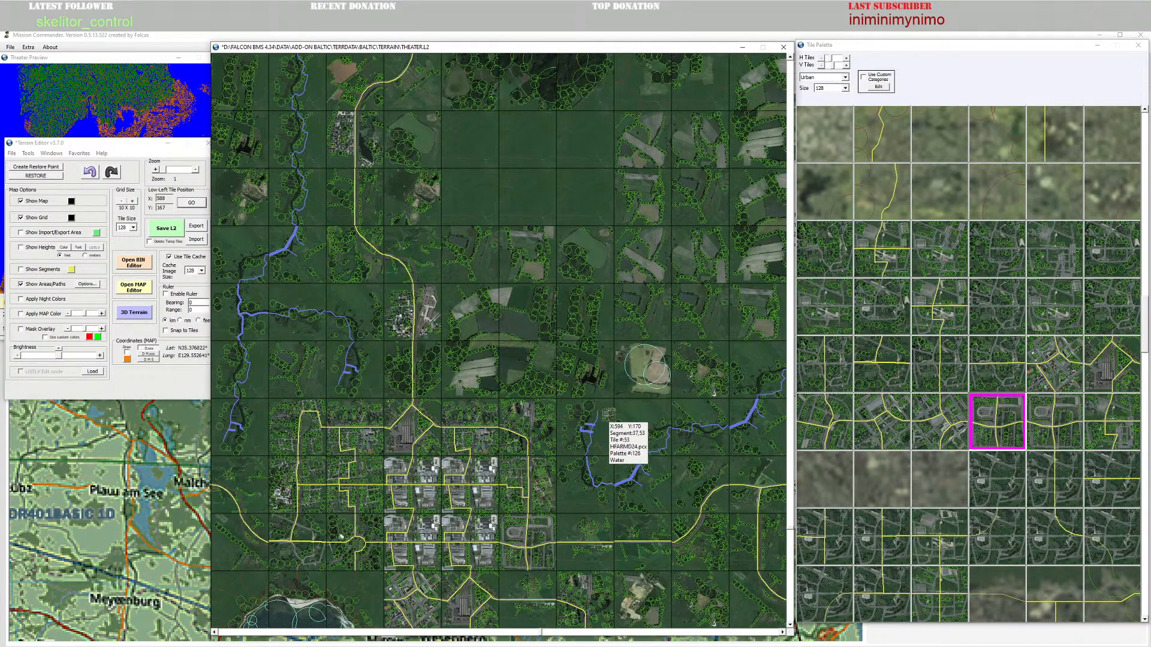
scroll(608, 422, down, 3)
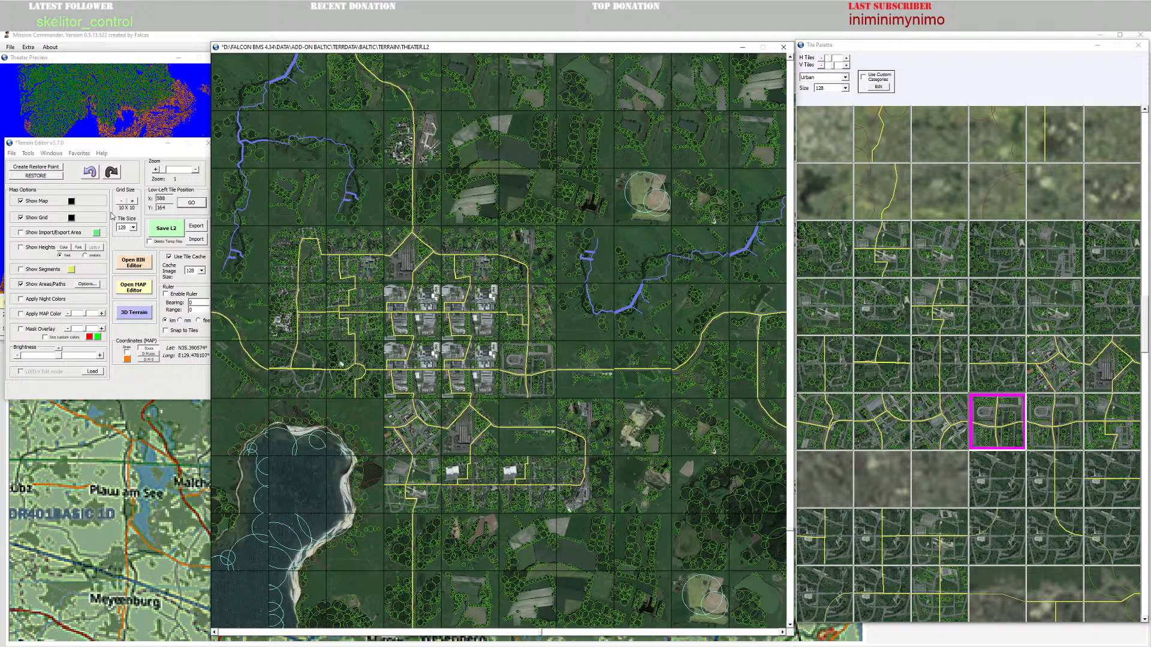
Step: Switch to Mission Commander, dismiss the open objective editing dialog and inspect Neubrandenburg City's features over the surrounding terrain tiles
click(191, 35)
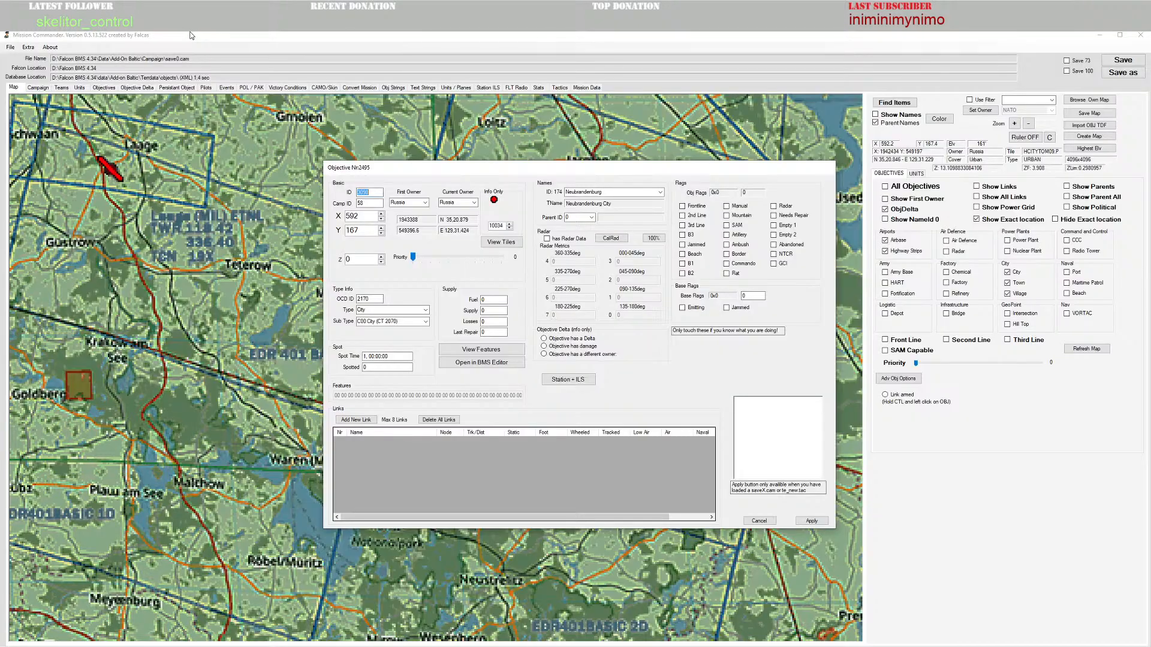
click(759, 520)
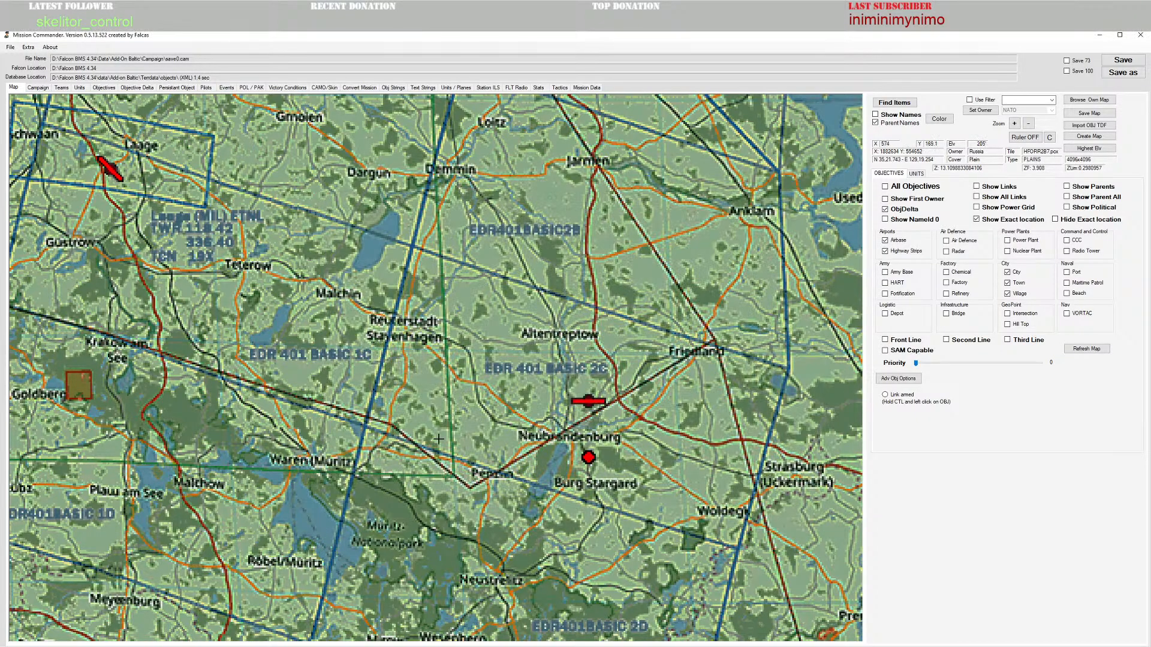
right_click(588, 464)
click(579, 435)
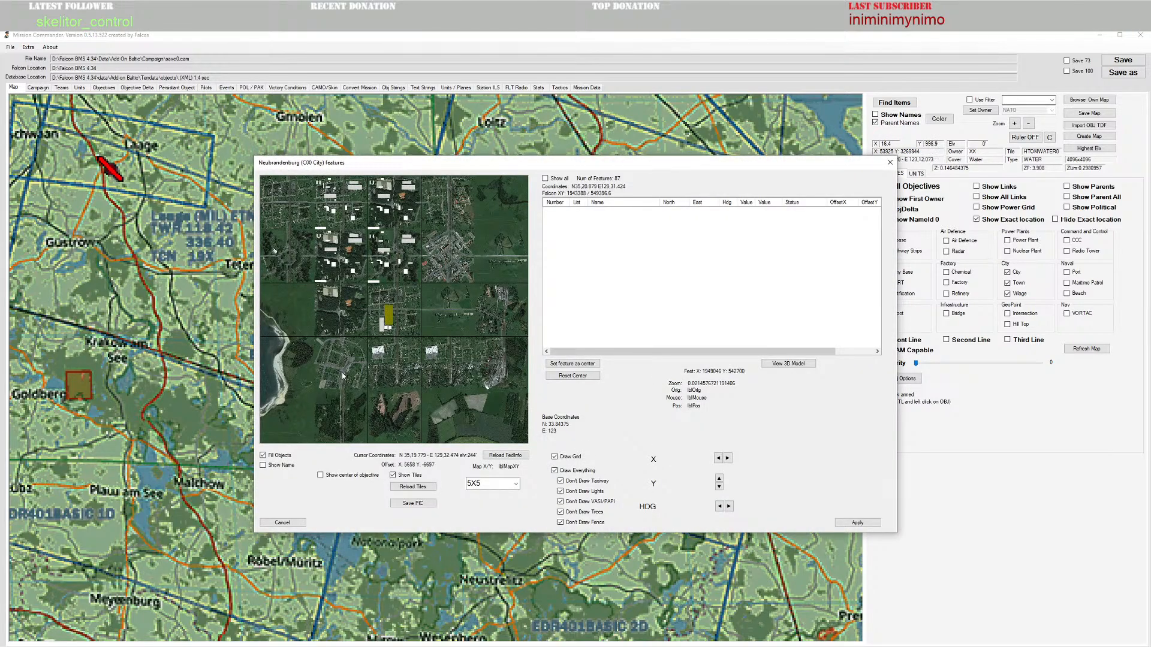
click(890, 167)
Step: Add a new objective at Schwerin on the campaign map and name it Schwerin
scroll(426, 394, down, 2)
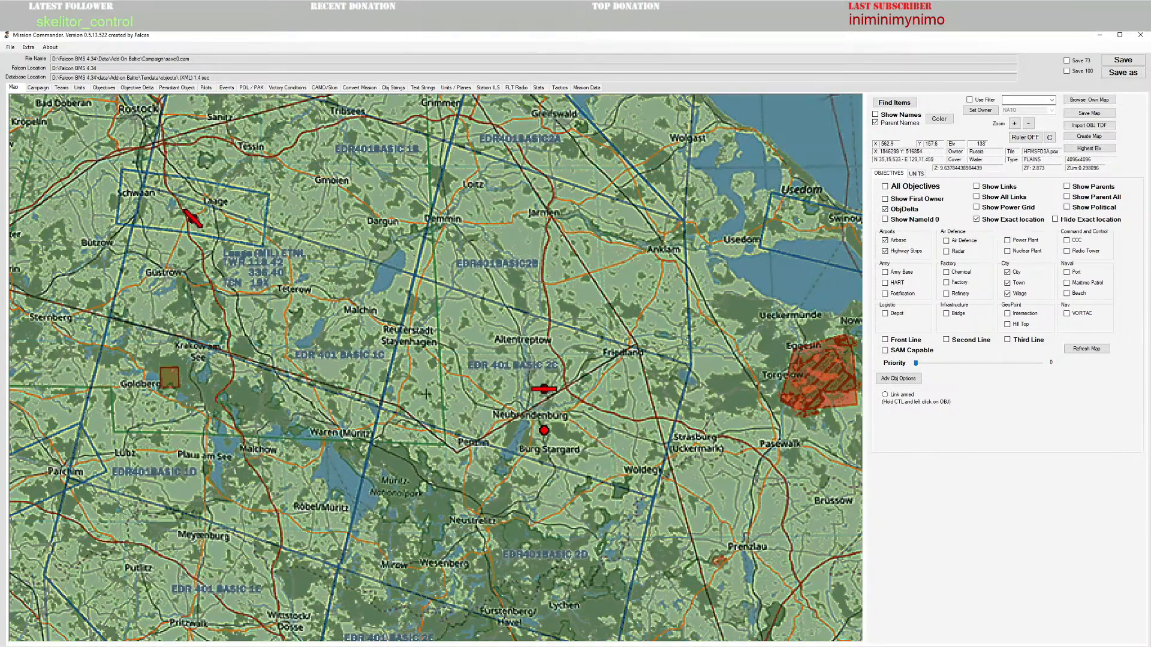
scroll(474, 413, down, 2)
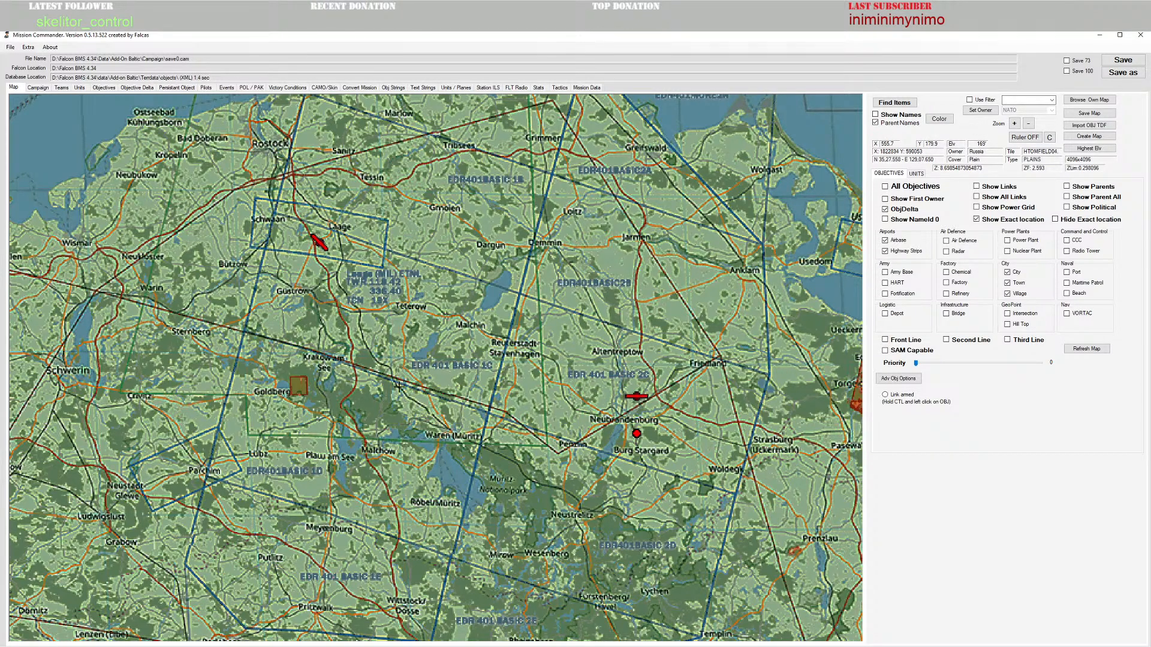
drag(448, 295, 659, 374)
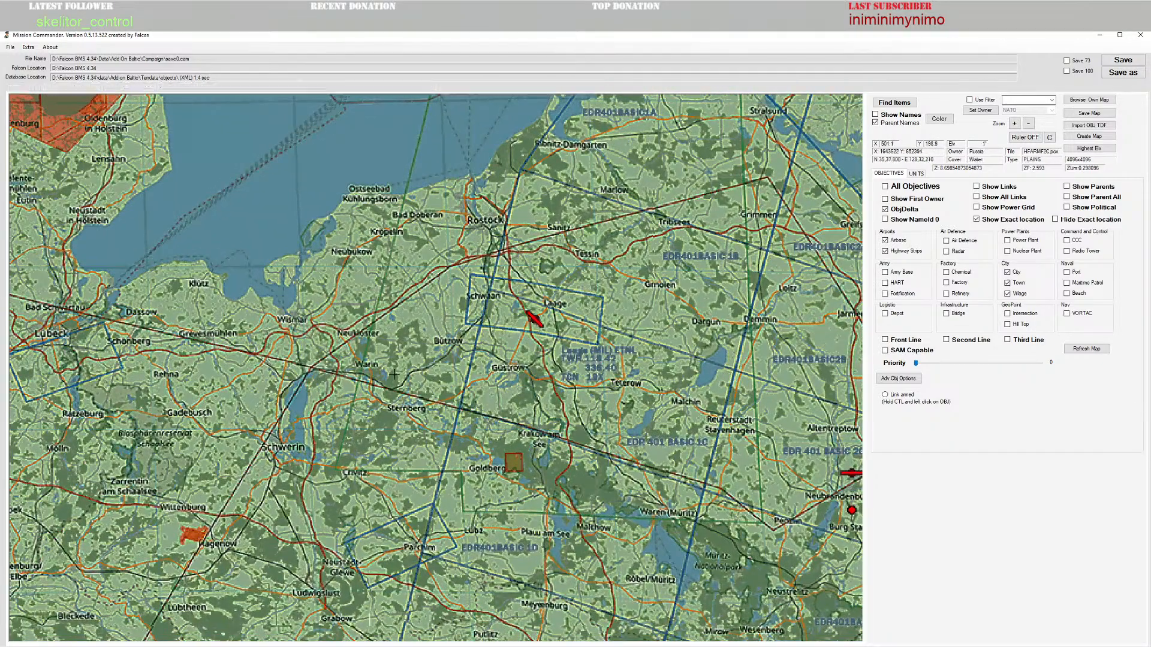
drag(419, 358, 513, 301)
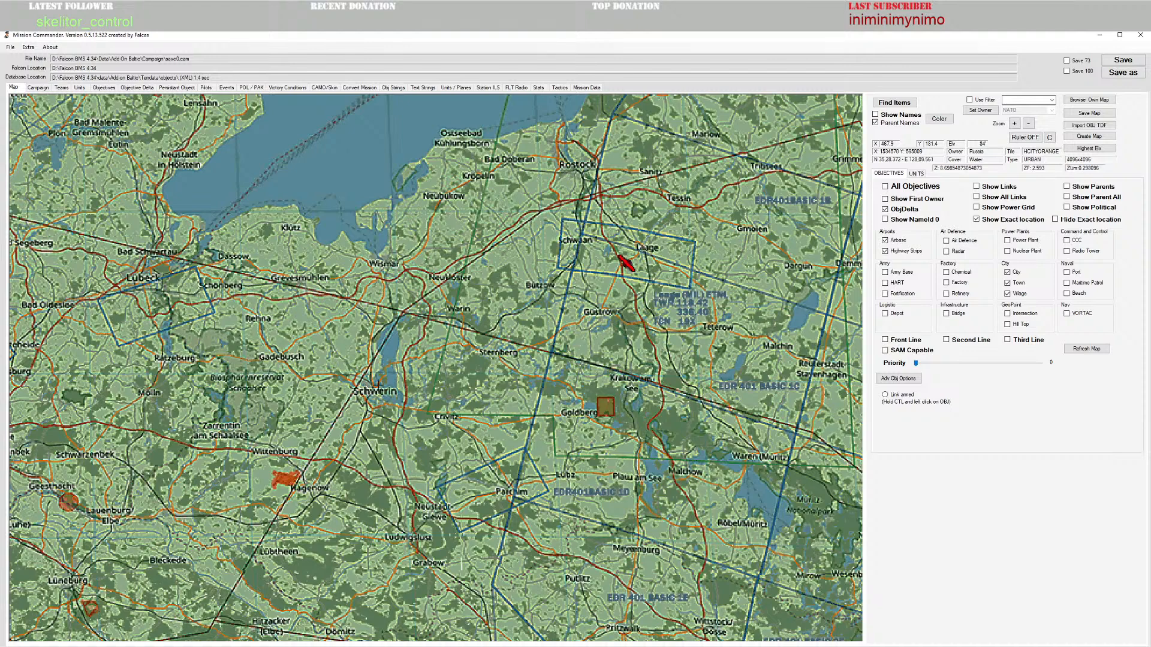
drag(378, 385, 475, 368)
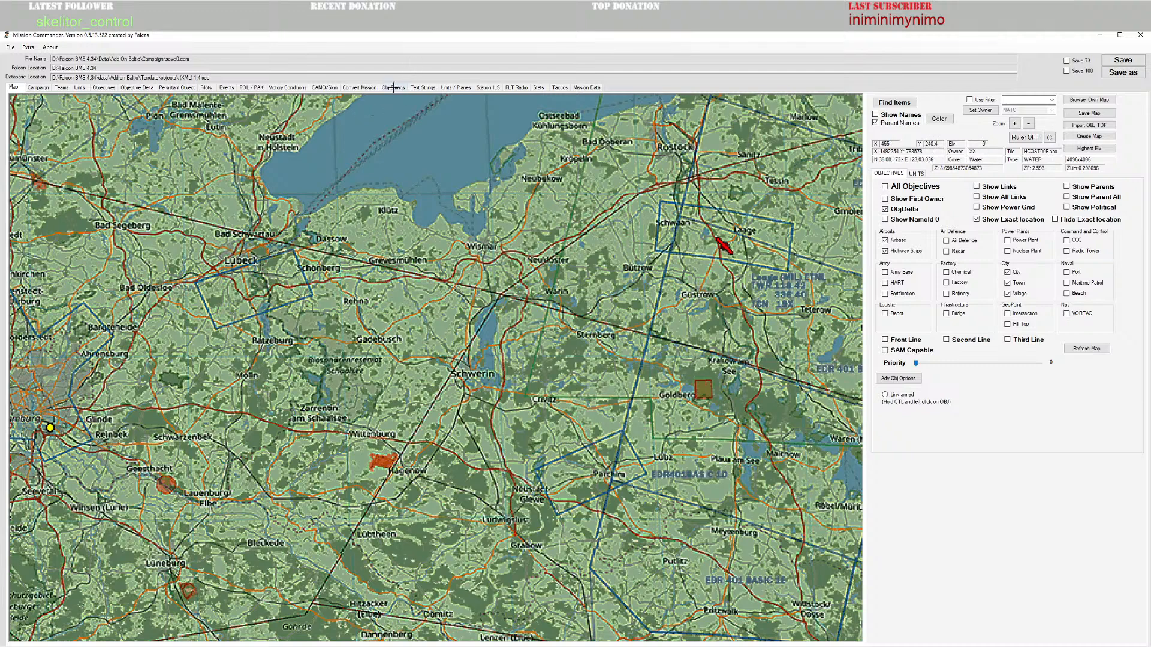
right_click(453, 339)
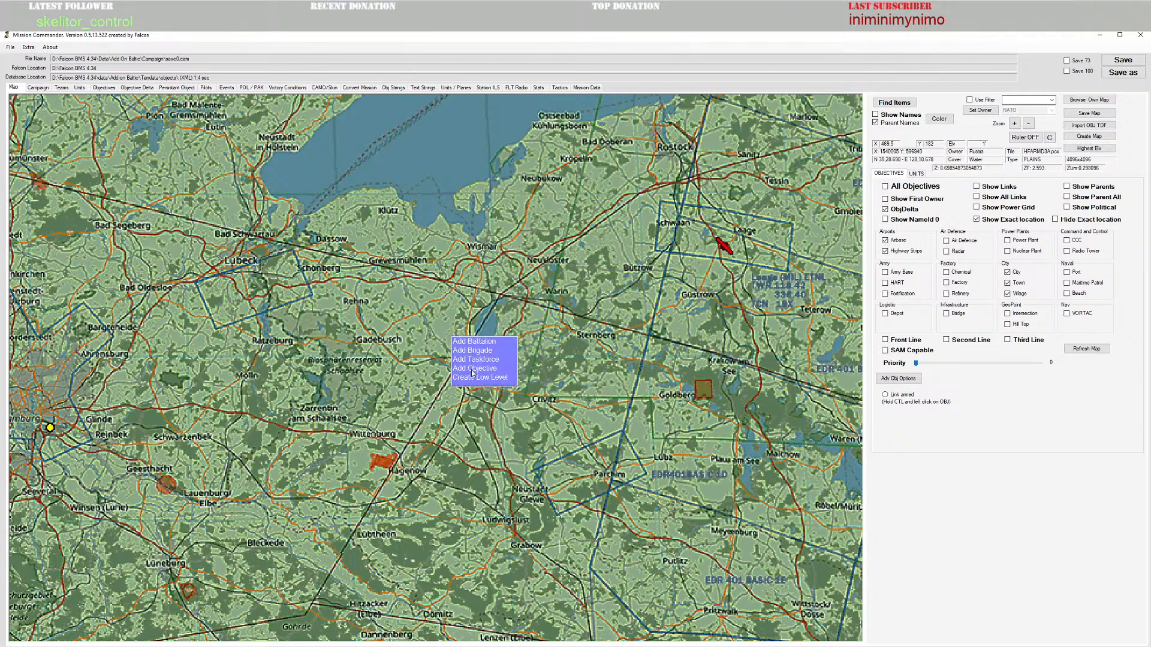
click(473, 369)
click(625, 279)
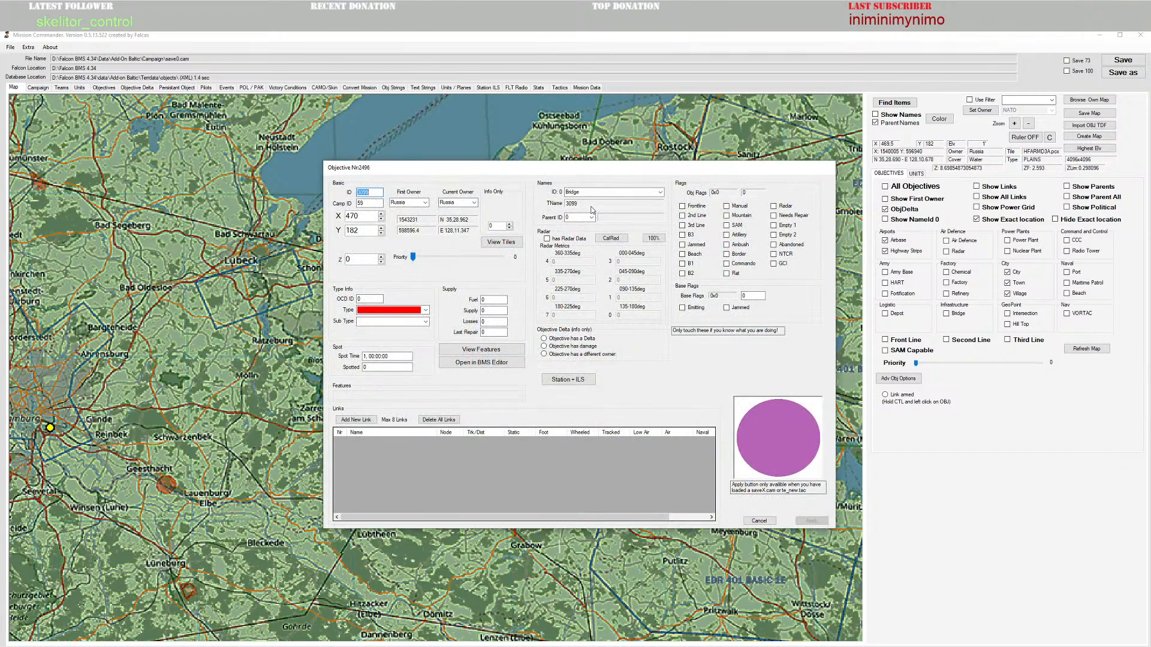
click(660, 193)
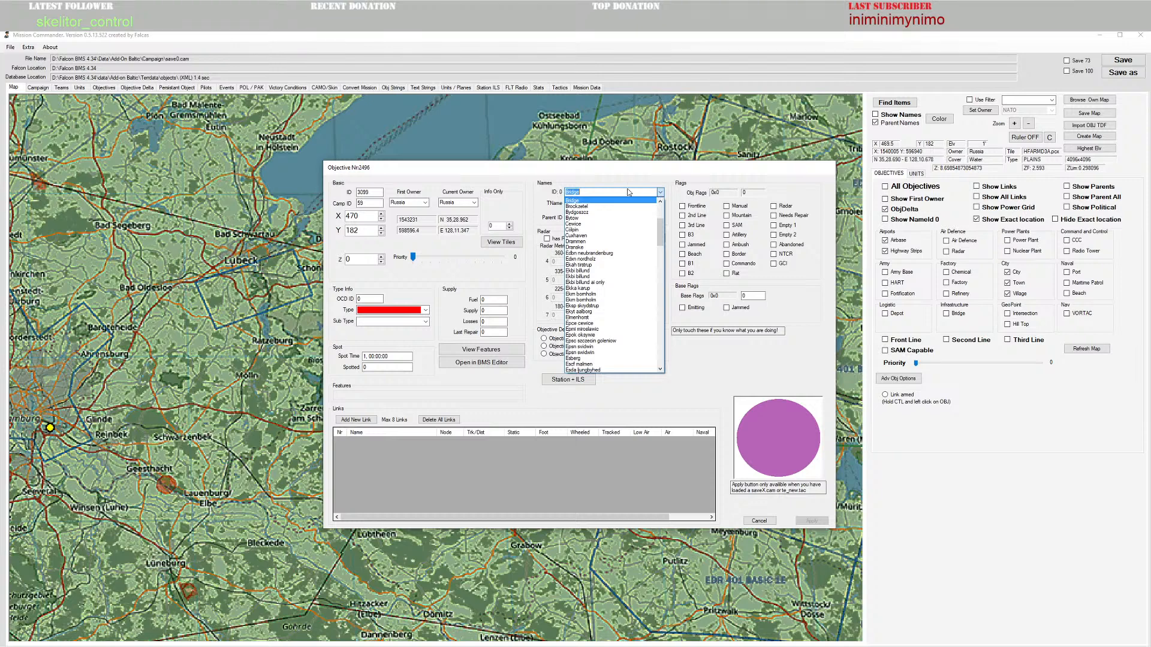
text(sc)
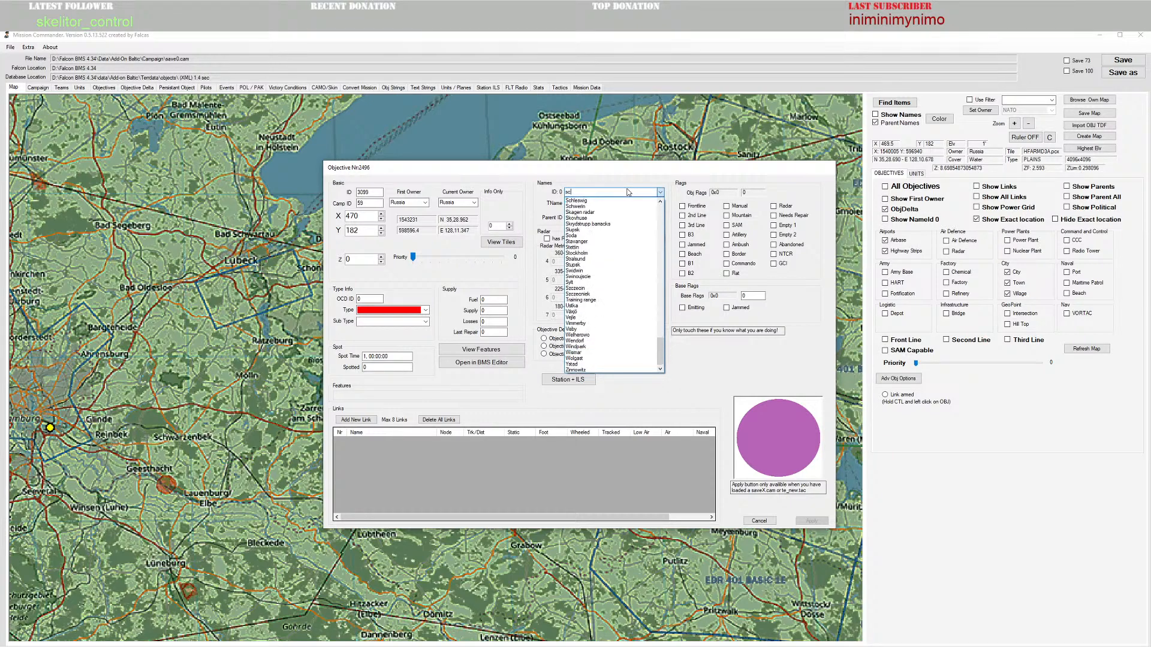
click(578, 206)
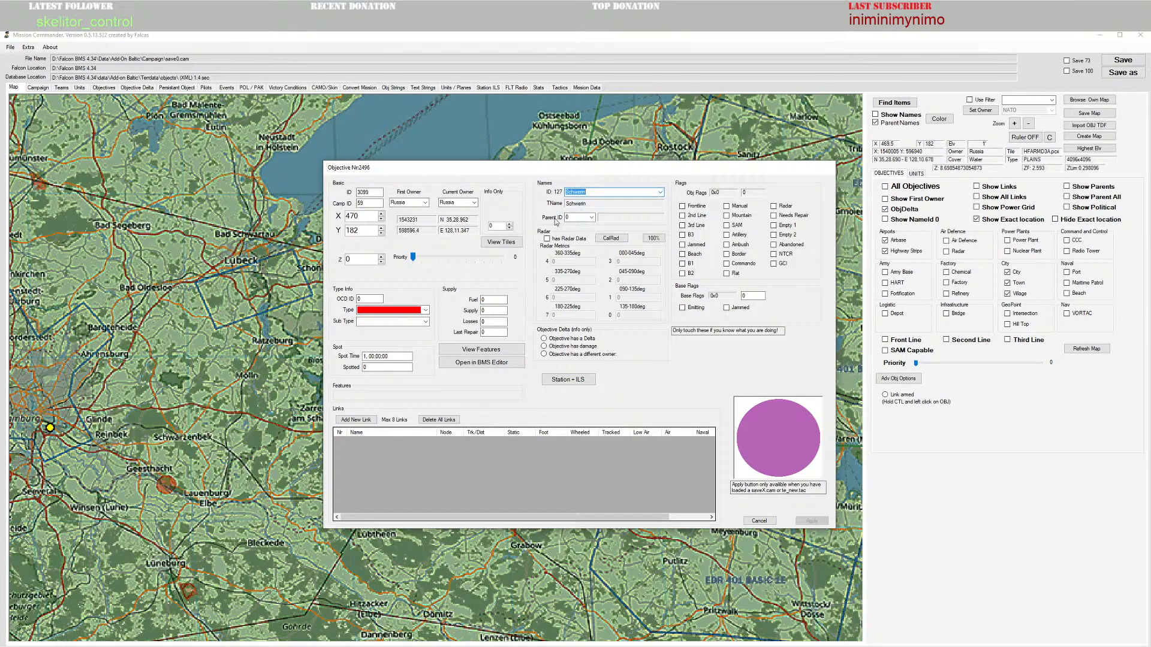
Step: Set the Schwerin objective's type to City with sub type C00 City (CT 2070) and apply it
click(426, 310)
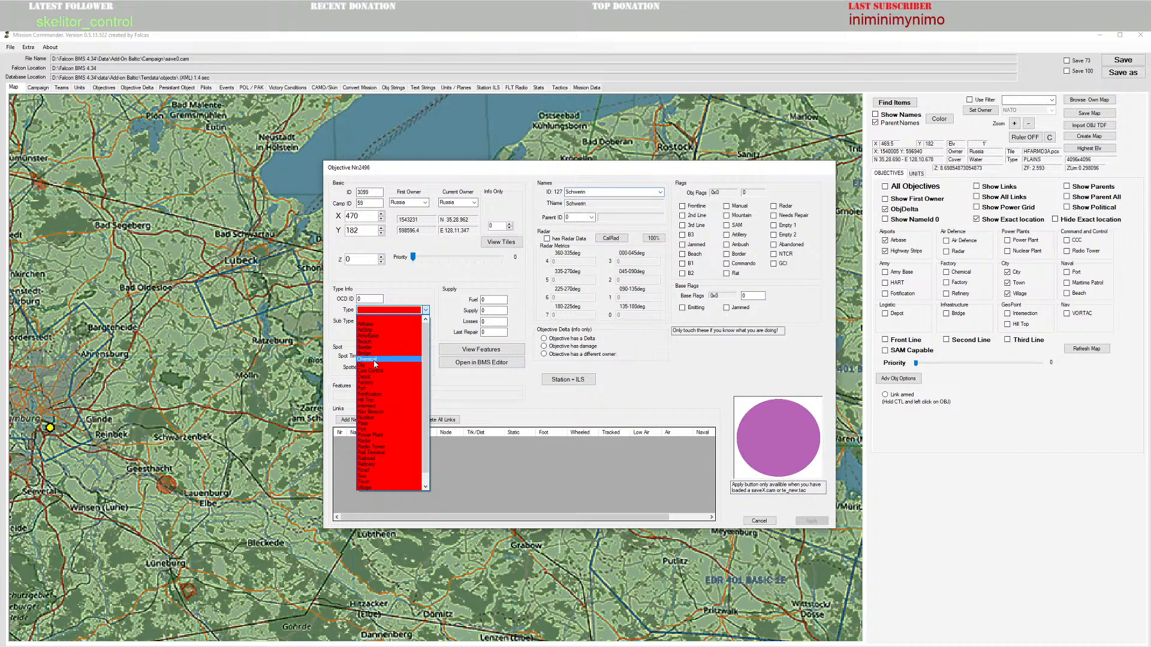
click(371, 365)
click(426, 321)
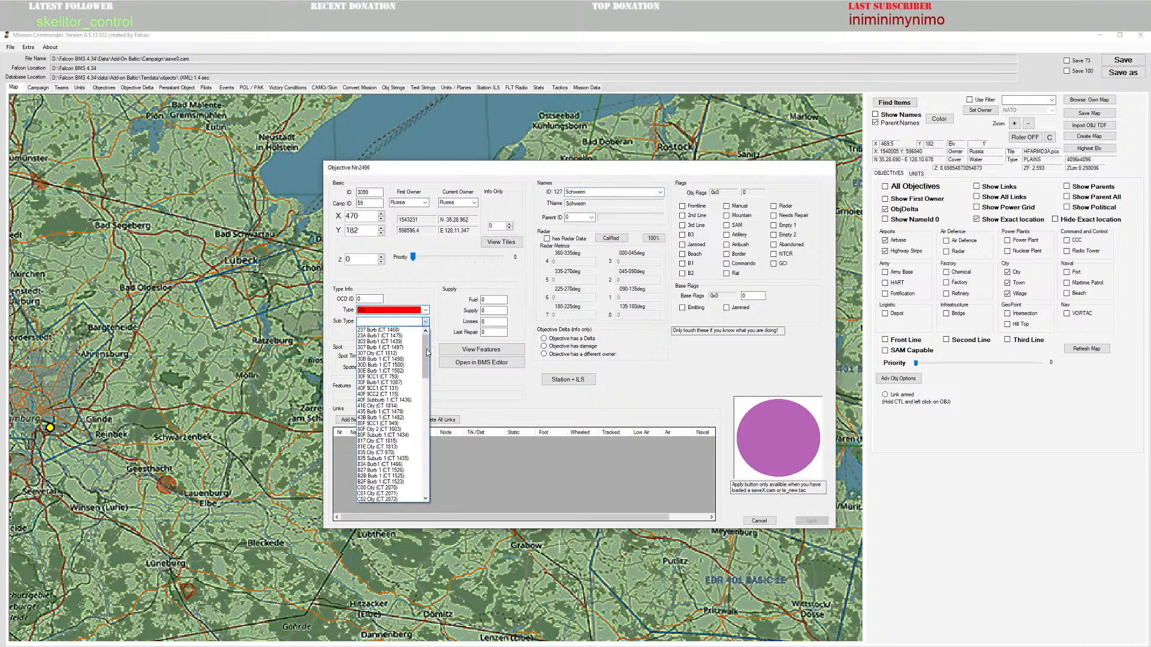
click(384, 488)
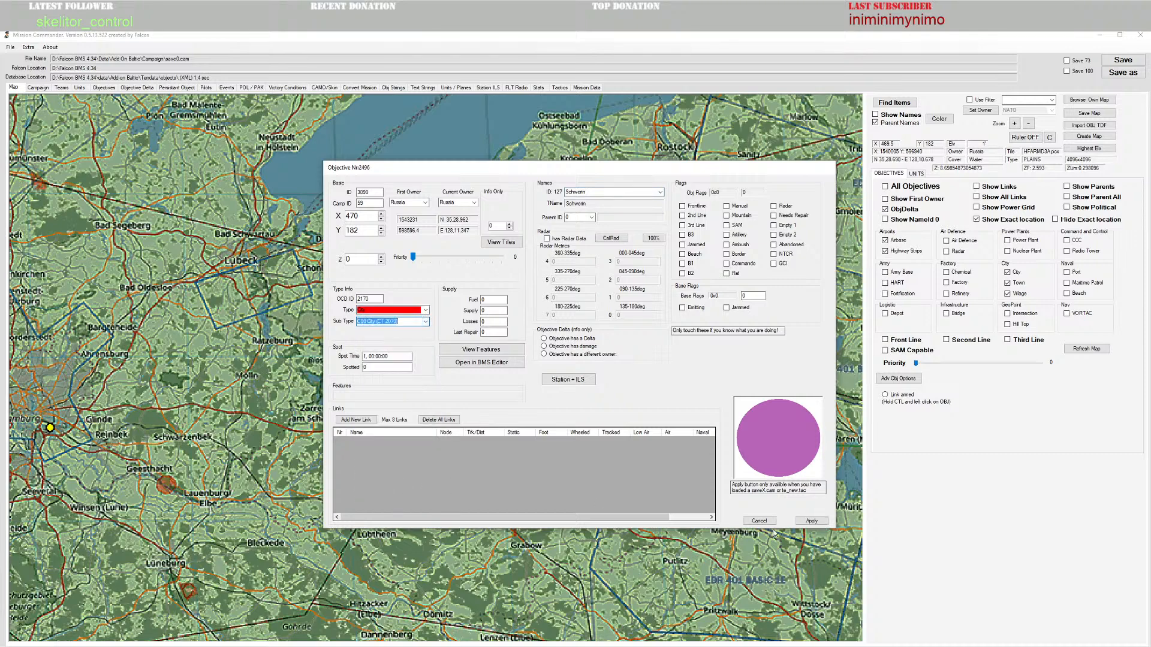
click(812, 521)
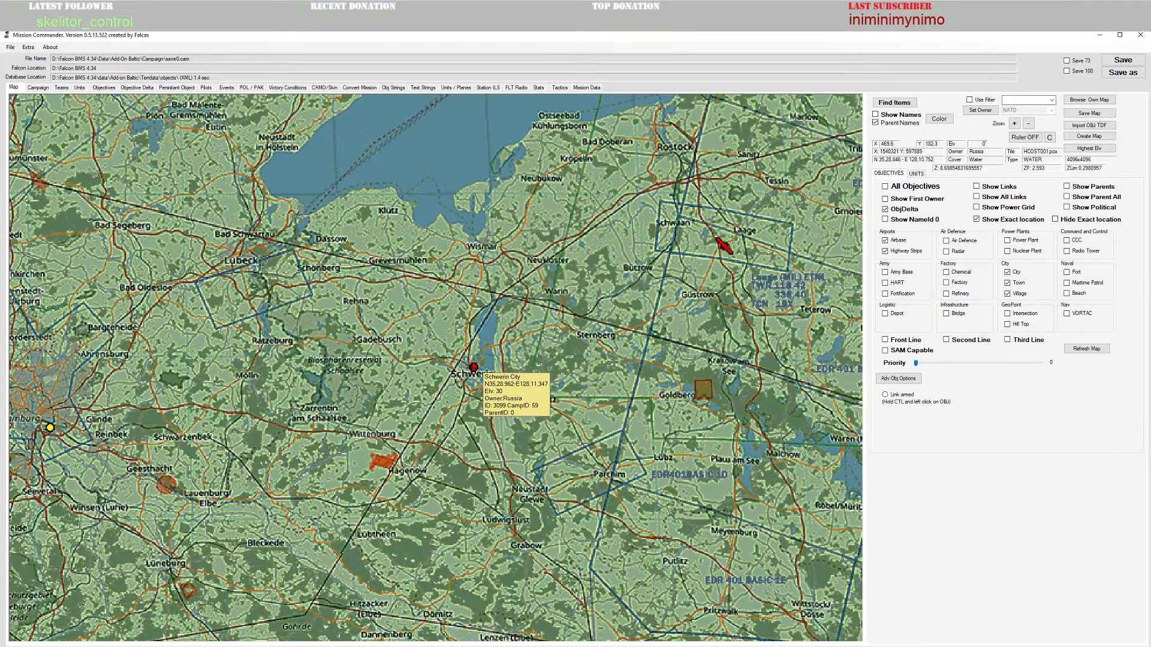
Step: Open Schwerin City in the BMS Objective Editor and examine where its buildings lie relative to the urban terrain
right_click(474, 368)
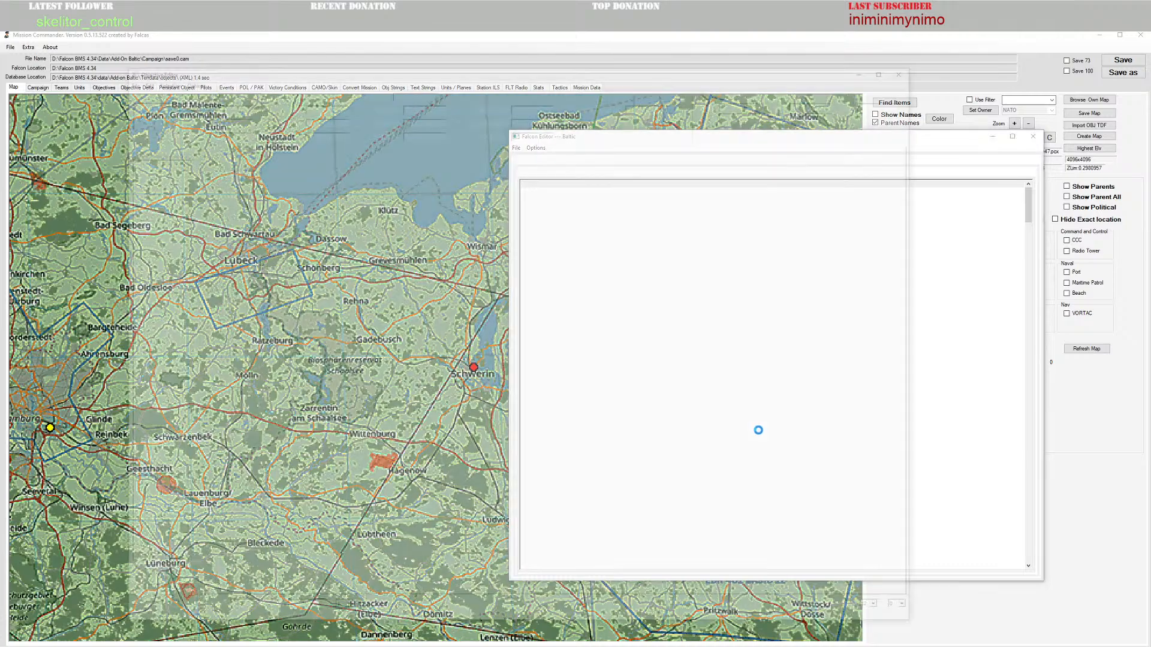
scroll(598, 414, down, 10)
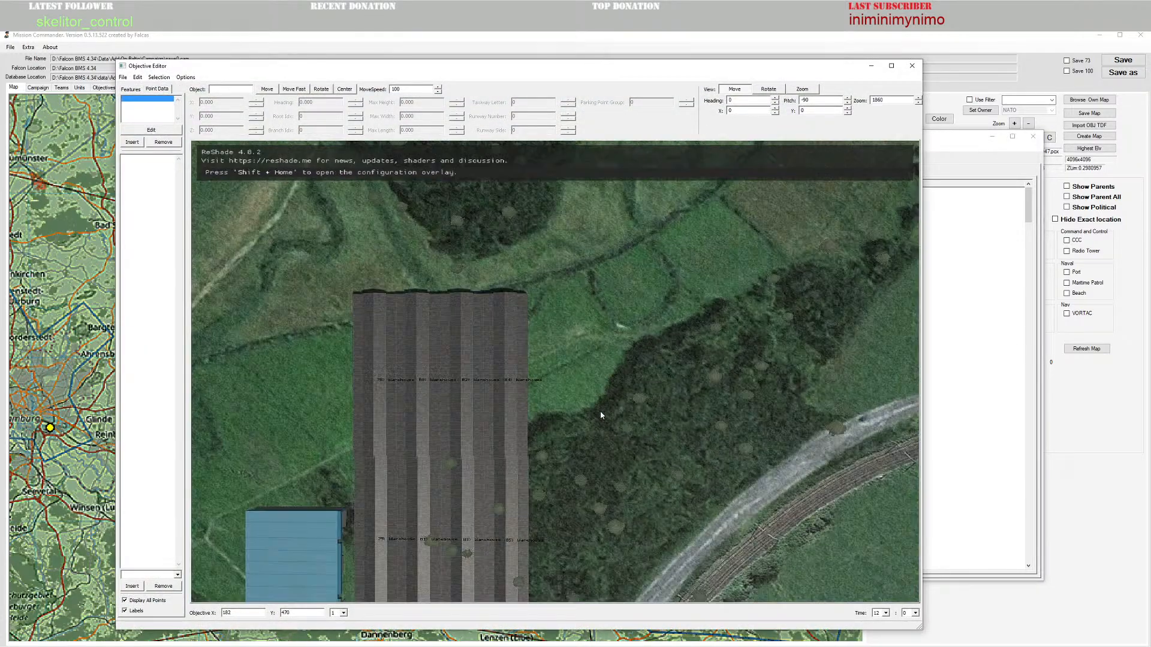
scroll(595, 412, down, 8)
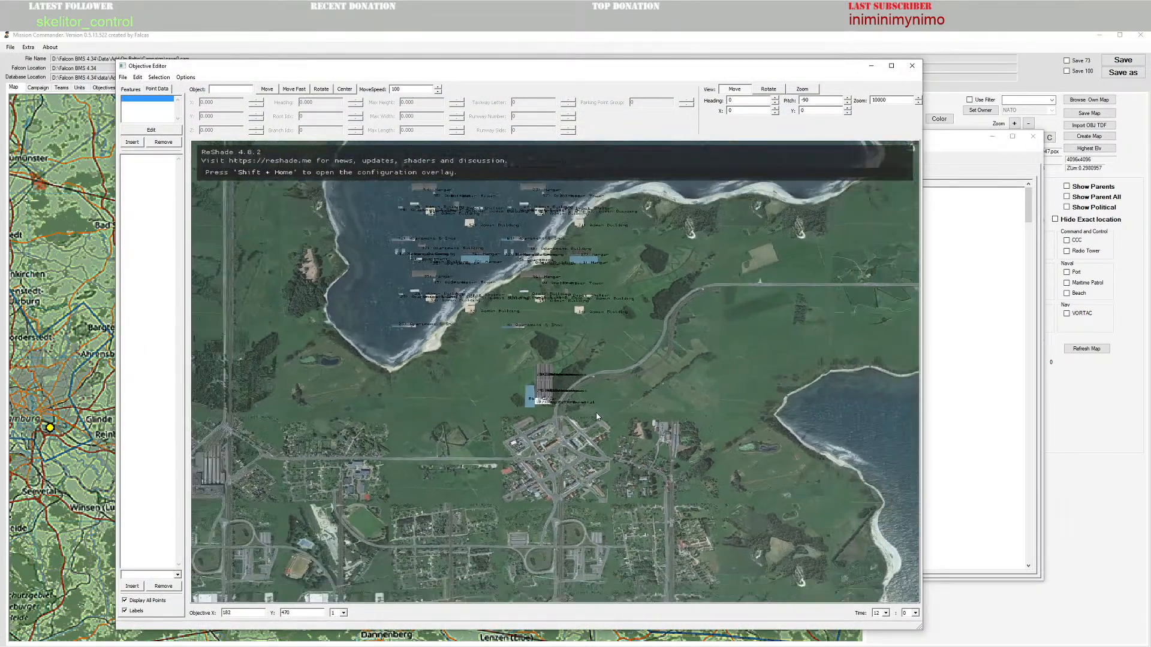
drag(595, 430, 690, 499)
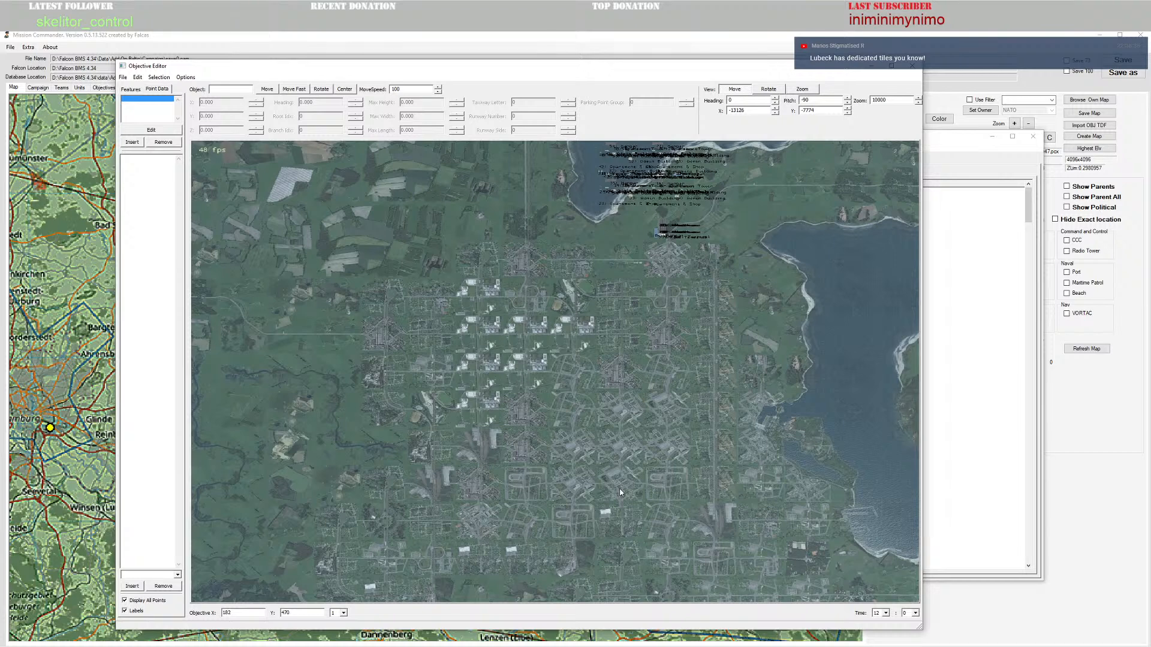
click(912, 66)
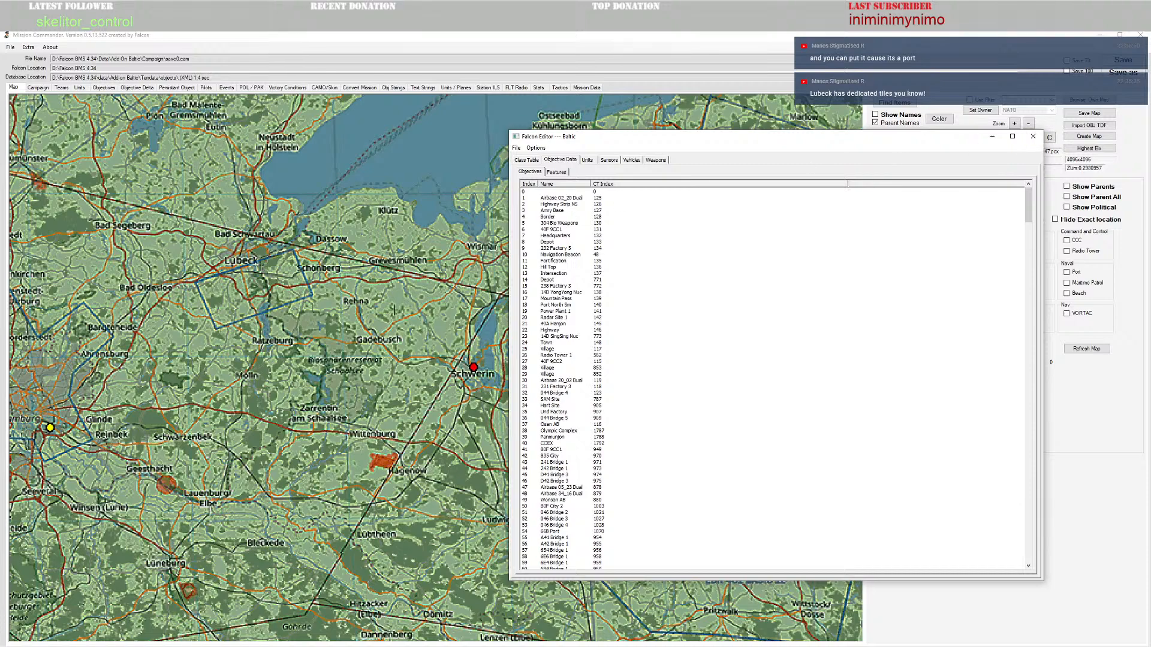
Step: Move the Schwerin City objective to X 469, Y 175 and apply the change
click(474, 368)
right_click(474, 368)
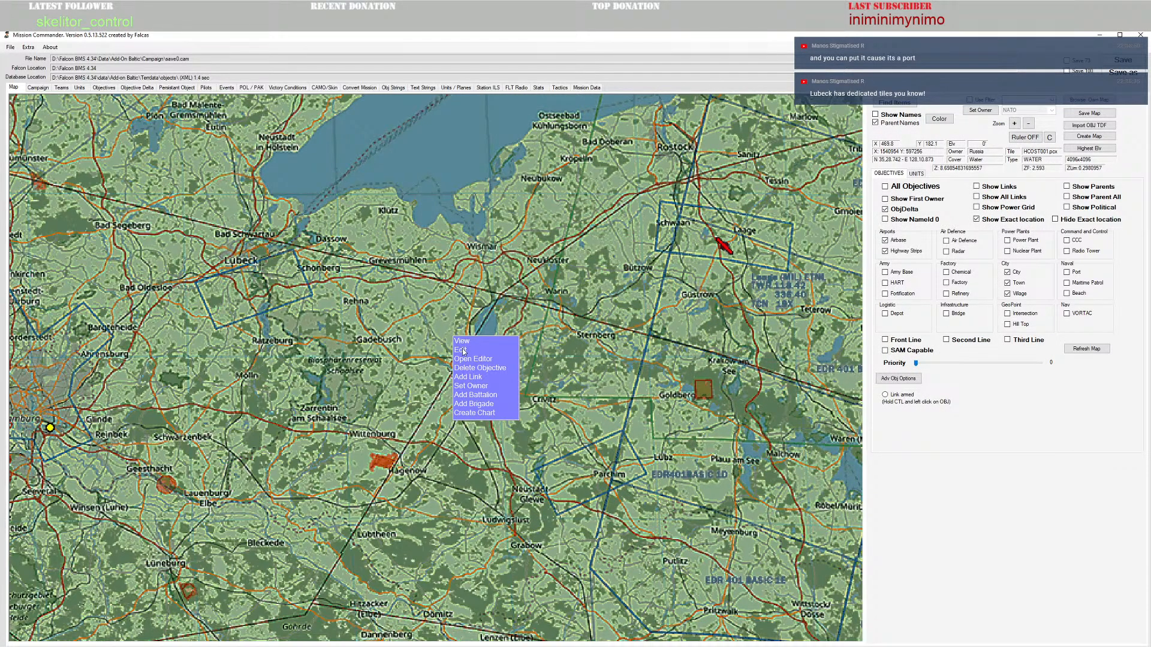
click(463, 352)
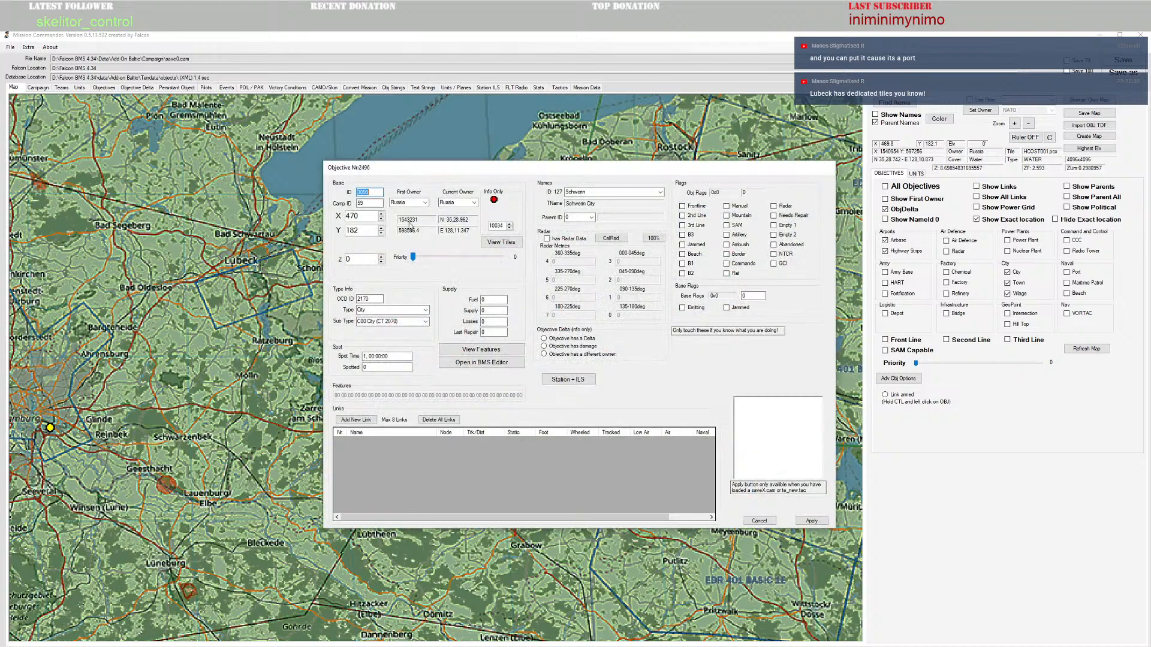
click(382, 233)
click(381, 220)
click(812, 521)
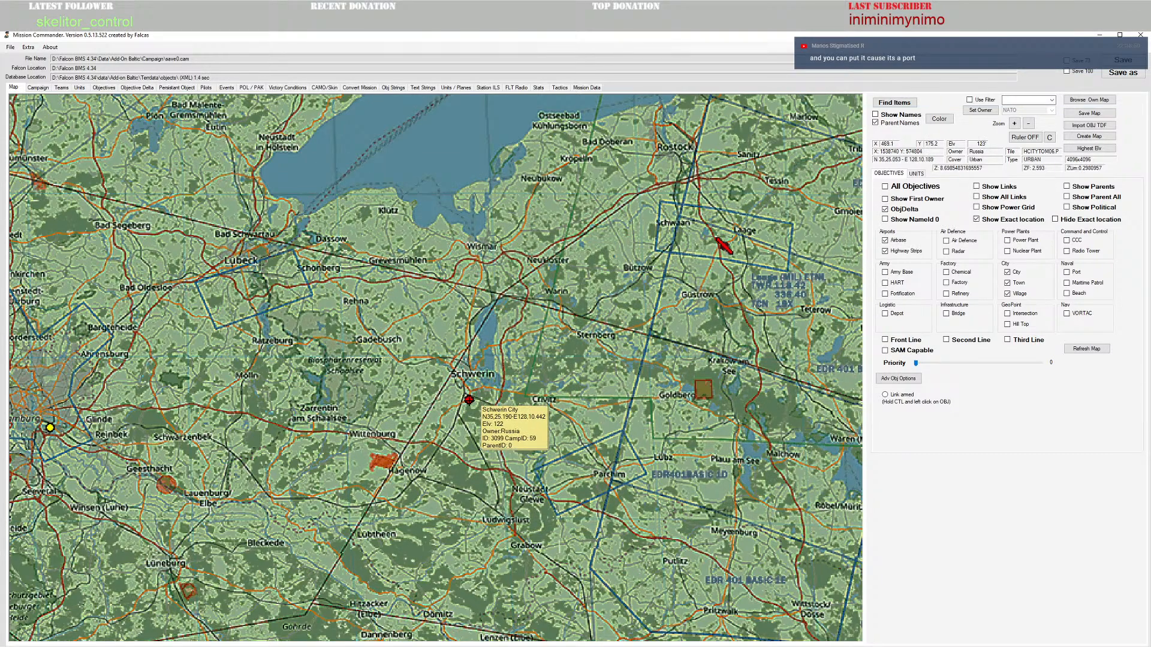
Step: View Schwerin City's features over the surrounding terrain tiles to check their placement
right_click(471, 403)
click(464, 374)
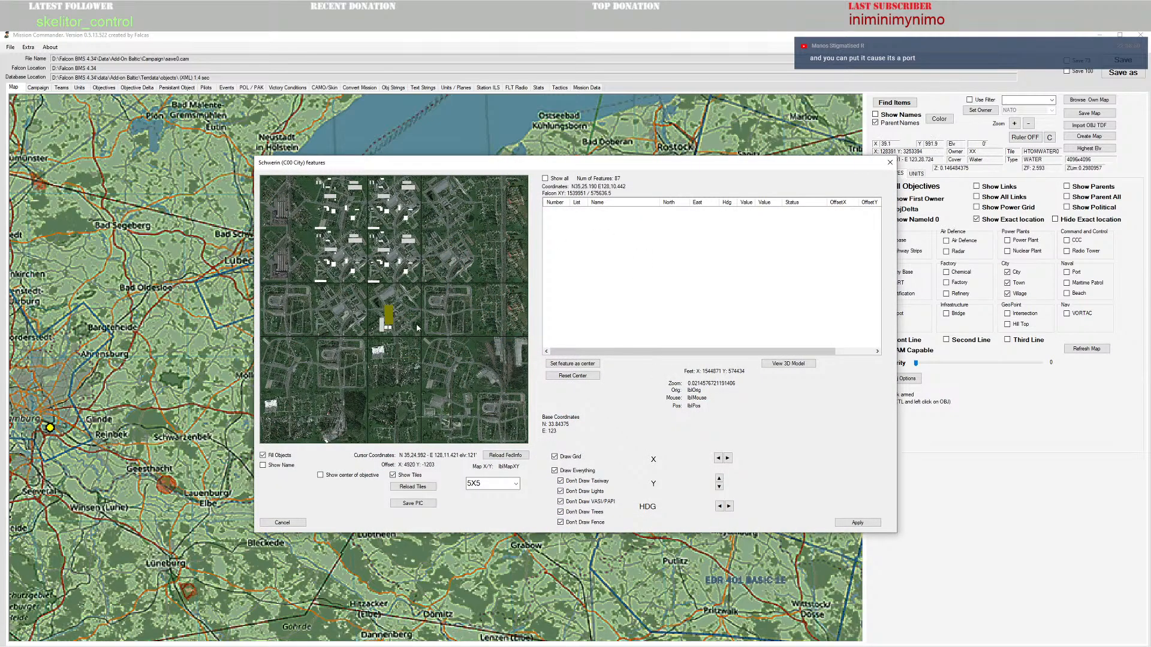
Step: View Schwerin City's features over a 9X9 area of terrain tiles, and close the features window
scroll(434, 314, down, 3)
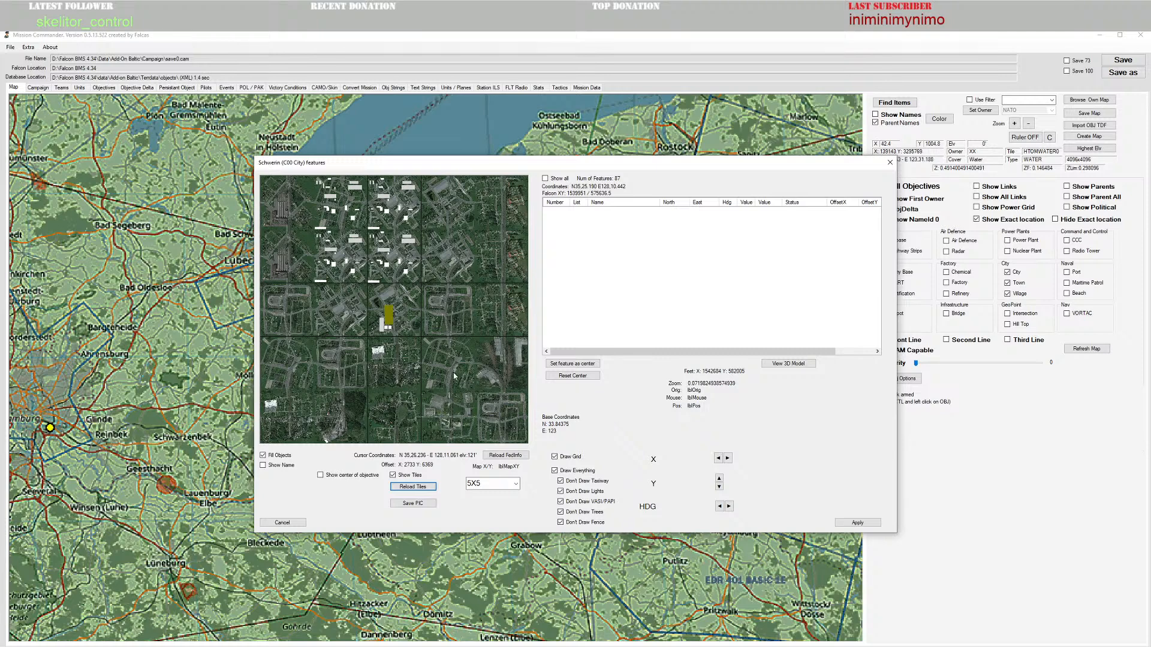
click(497, 483)
click(479, 520)
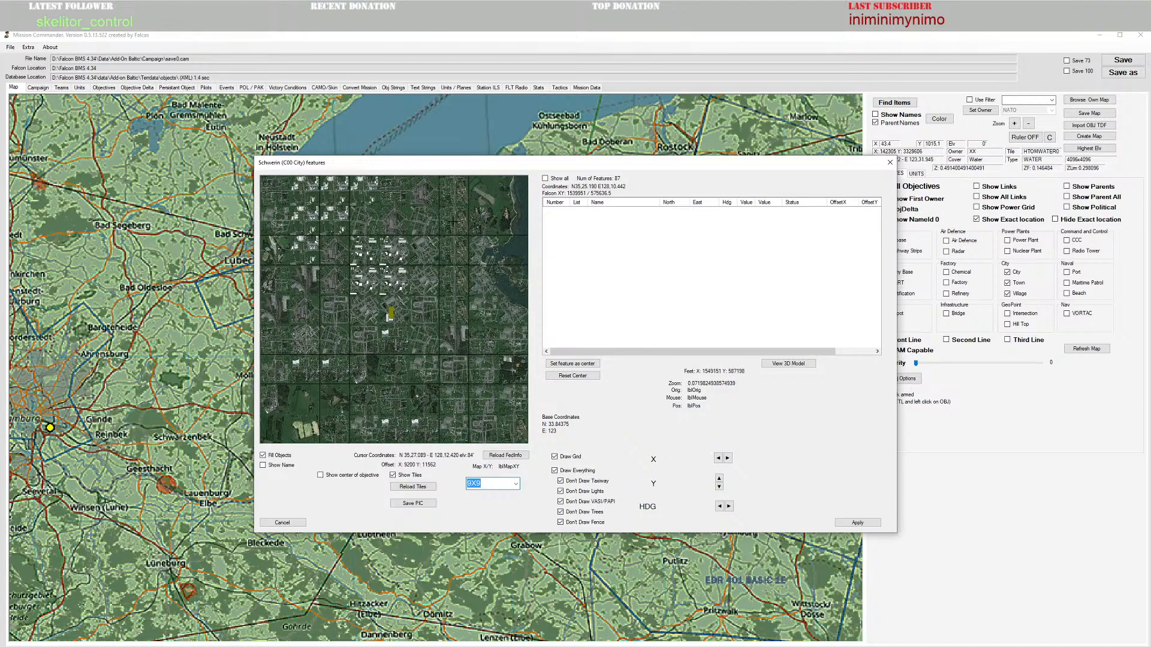
click(887, 162)
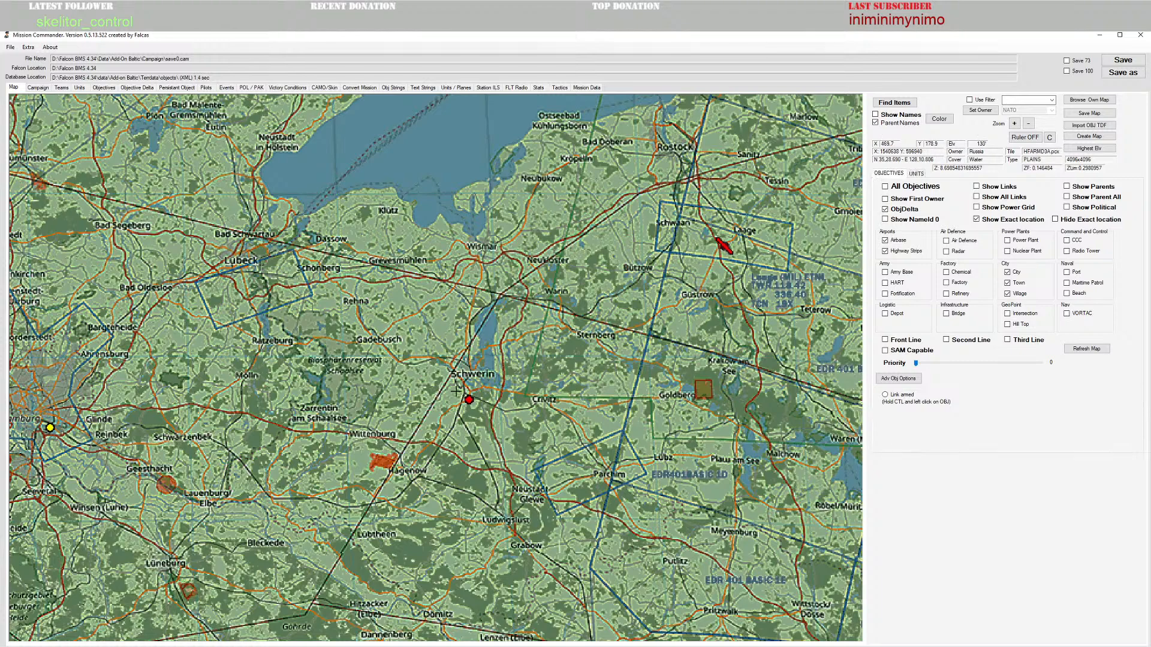
Step: Look up the Schwerin objective's coordinates, switch to the Terrain Editor and examine the tiles around X 469, Y 175
right_click(470, 403)
click(468, 385)
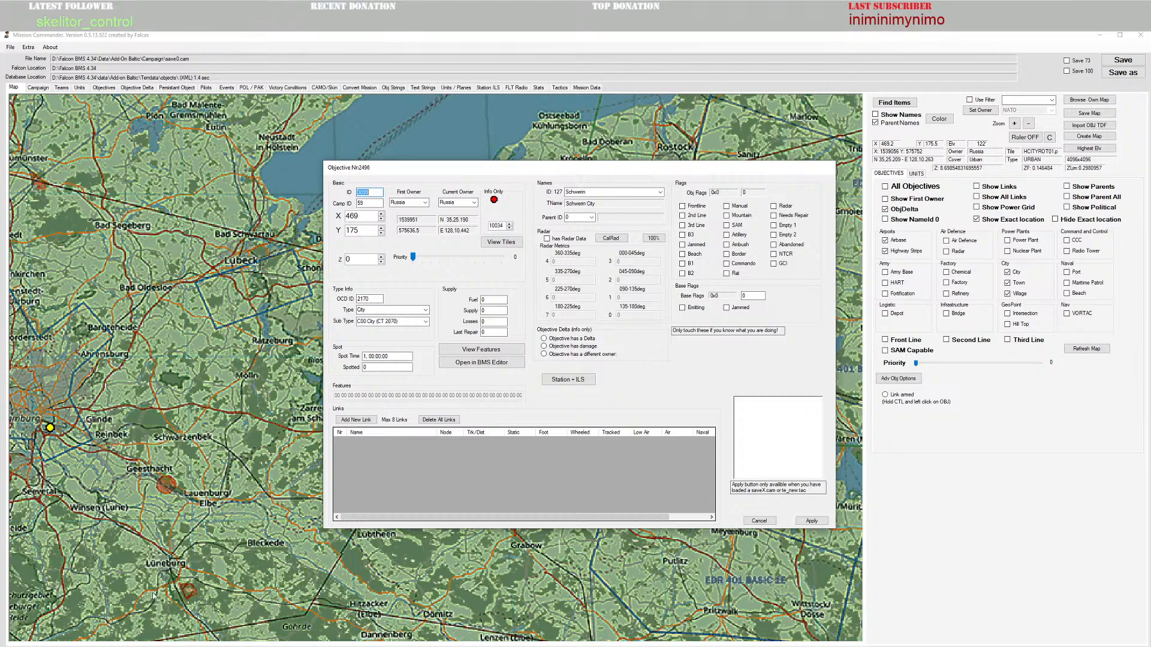
mouse_move(298, 646)
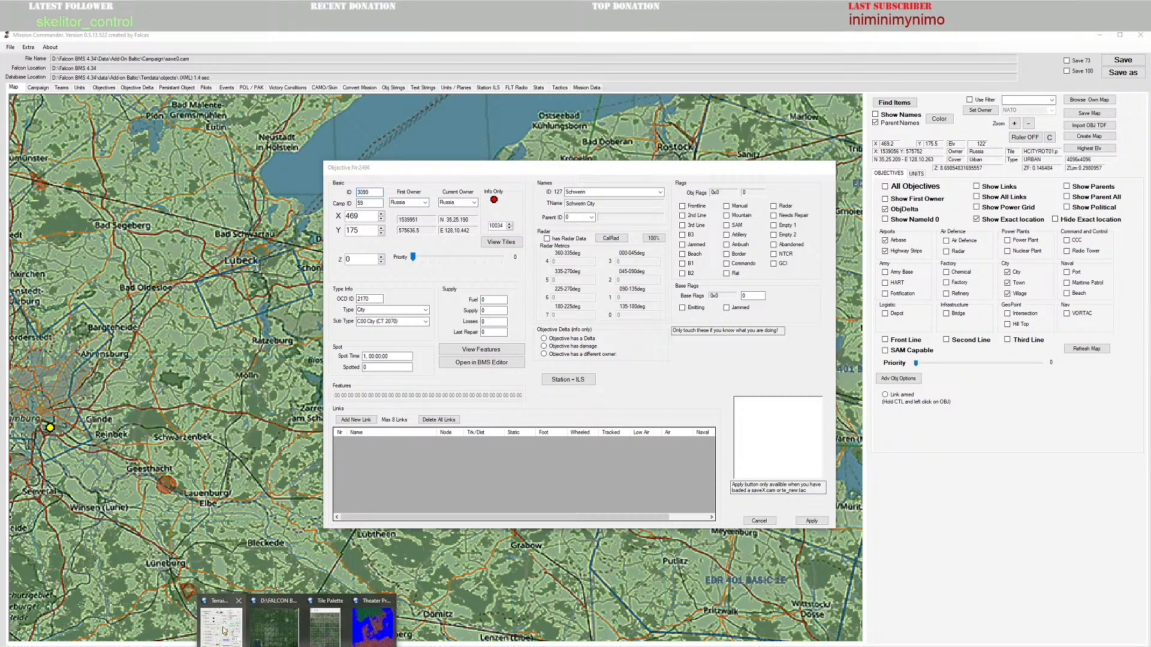
click(221, 624)
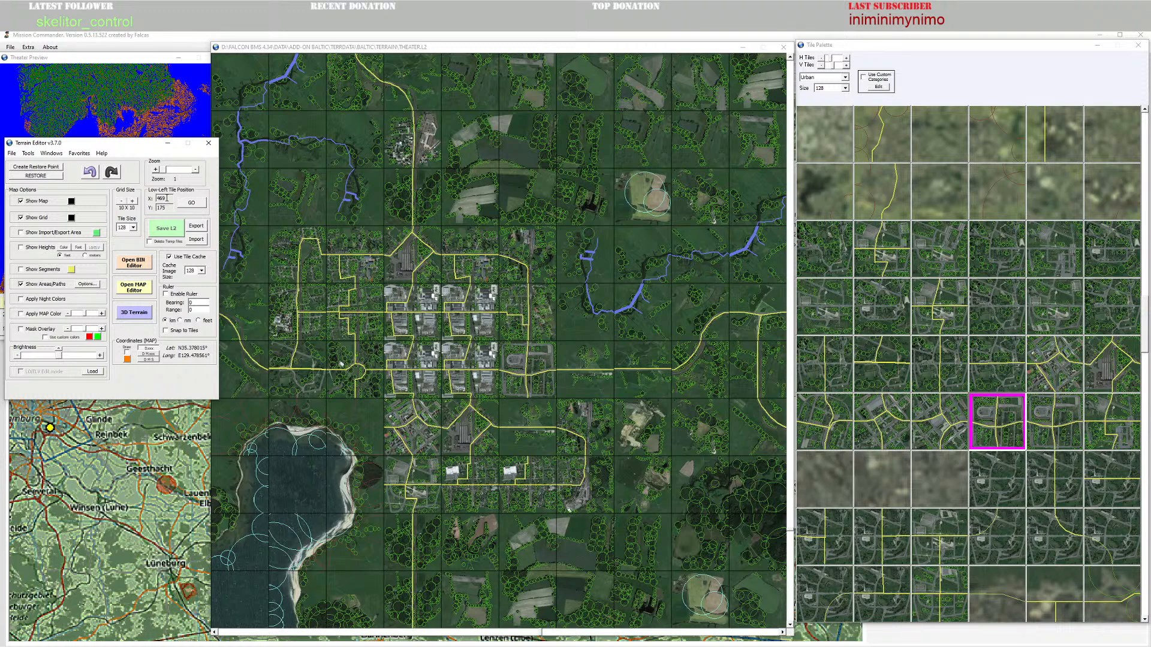
click(193, 204)
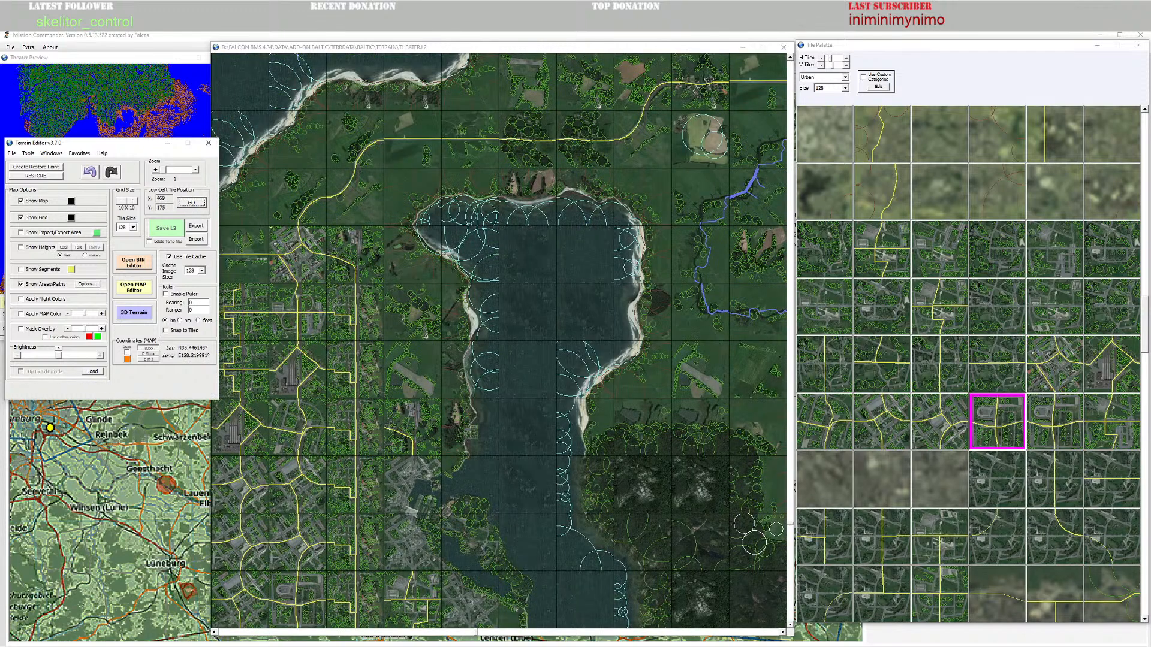
scroll(465, 427, down, 3)
click(215, 632)
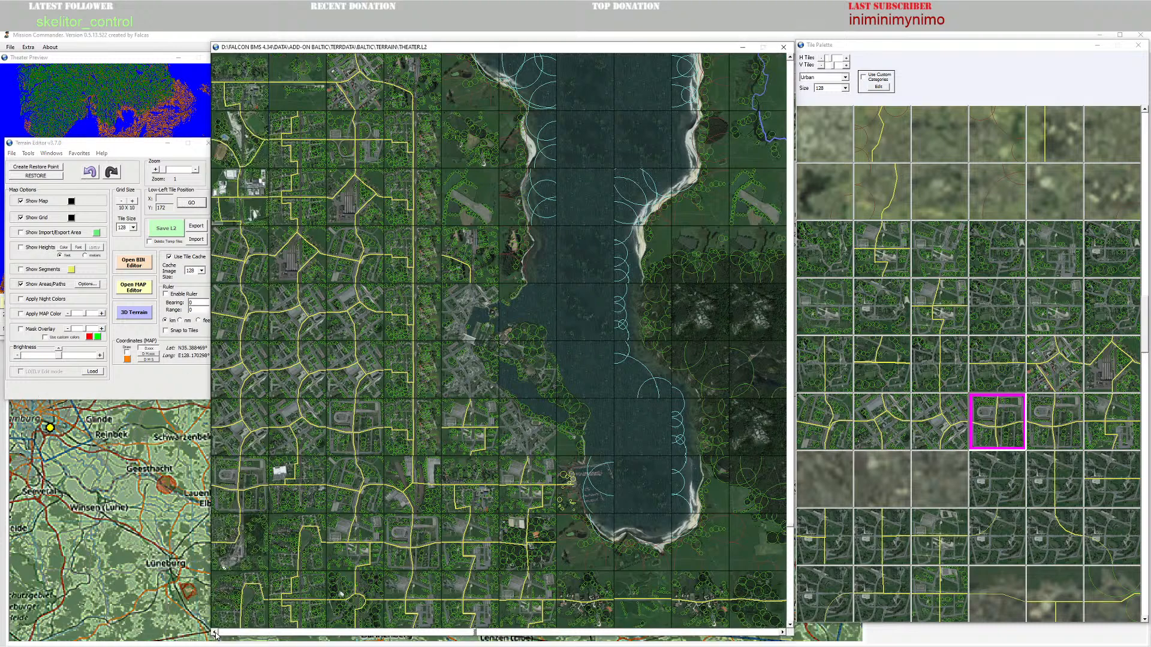
click(215, 633)
click(214, 632)
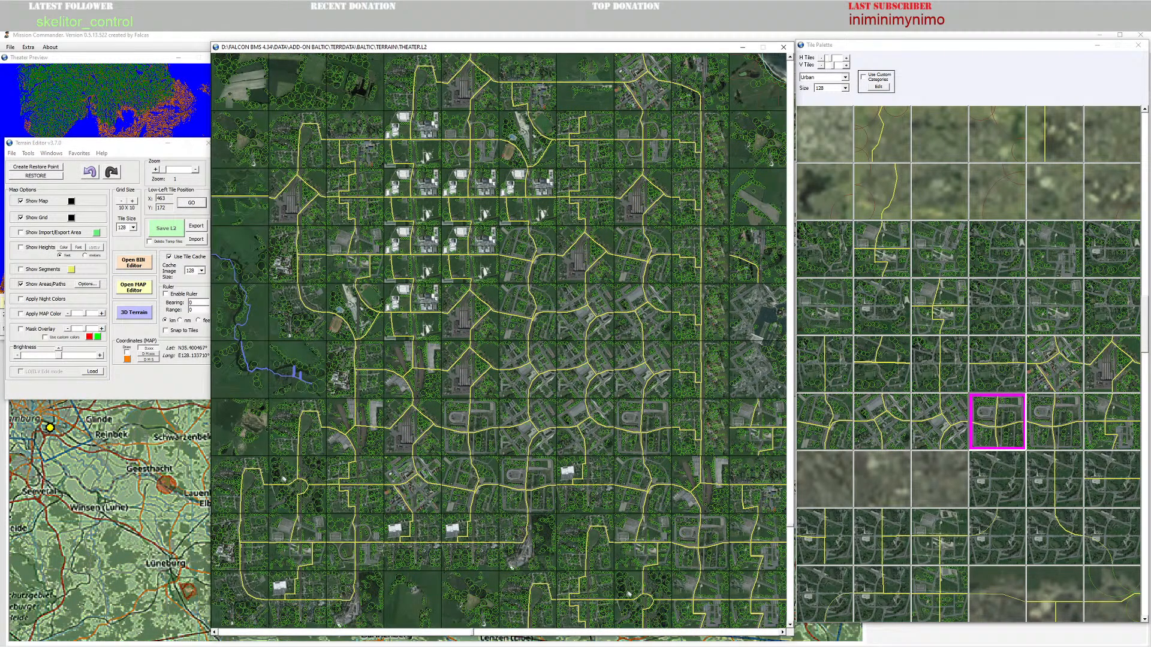
Step: Place the diamond road-junction tile at X 469, Y 175, and fill X 468–469, Y 176–177 with the dense industrial-building tile
click(1116, 367)
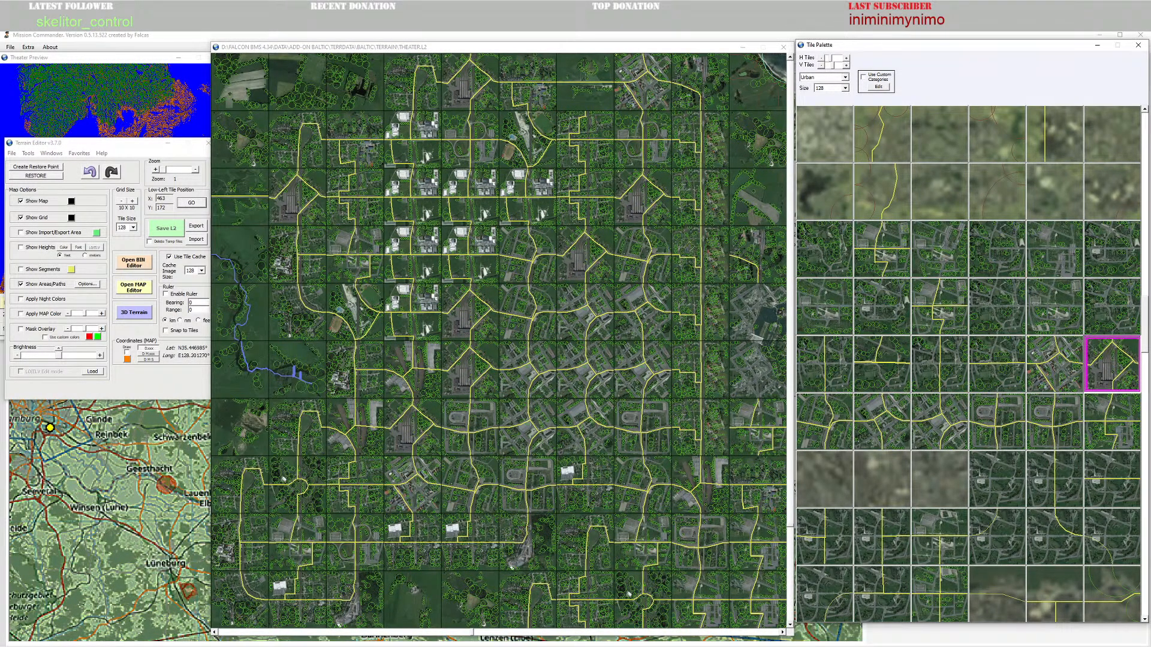
click(584, 433)
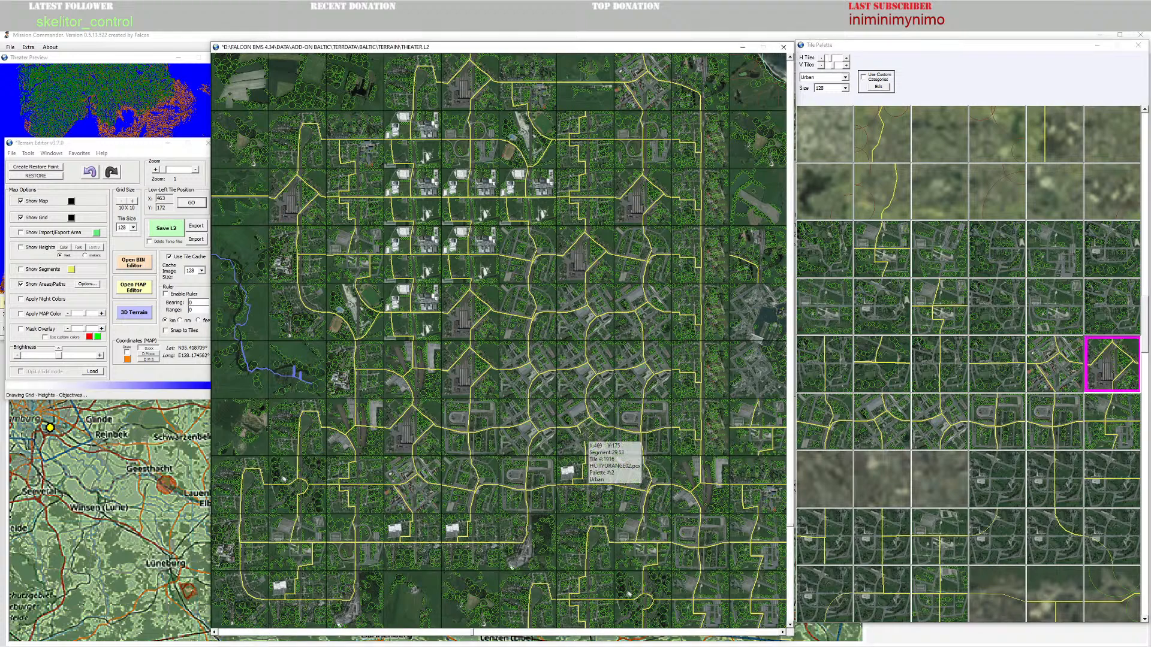
scroll(1040, 495, down, 2)
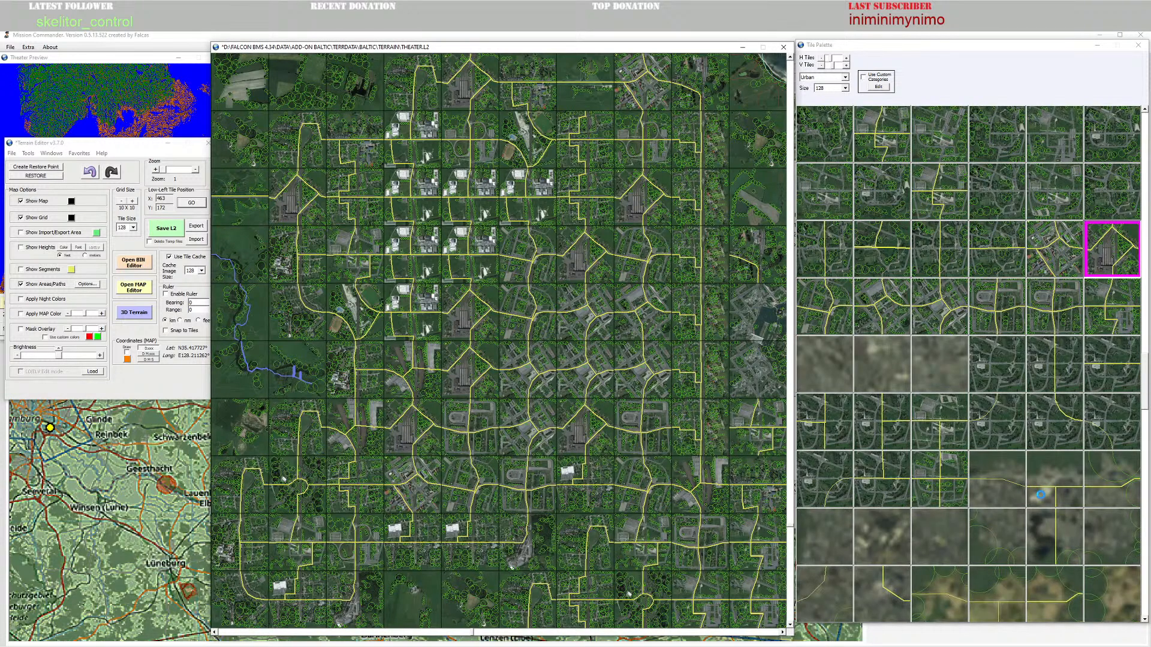
scroll(1040, 495, down, 5)
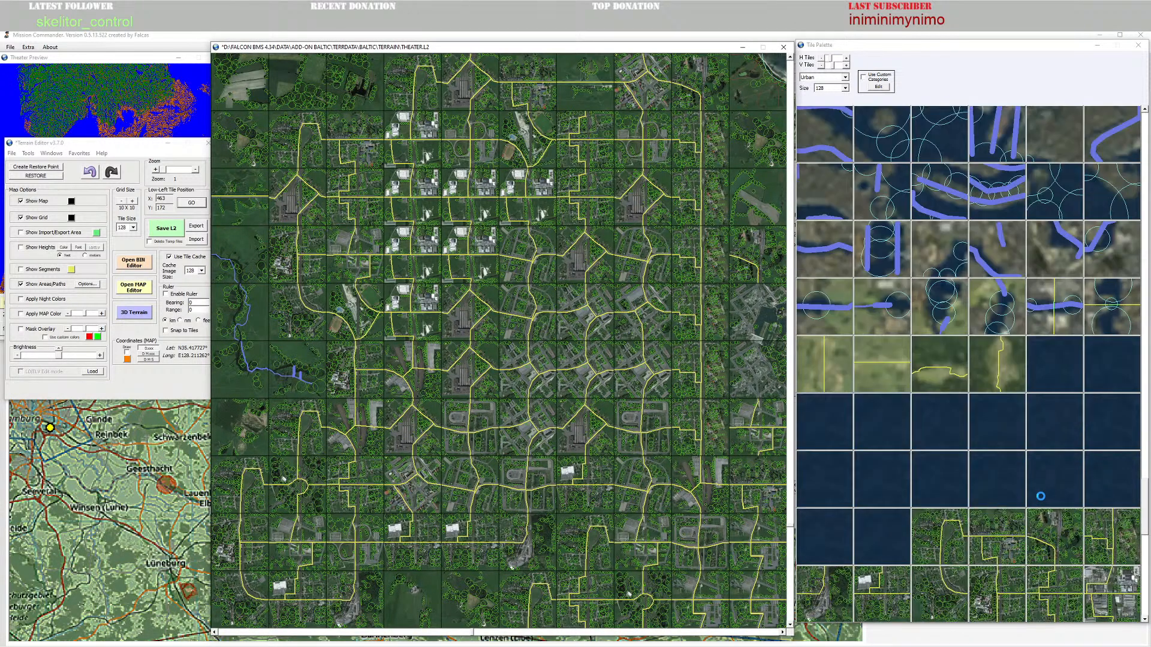
scroll(1040, 496, down, 1)
click(1111, 480)
click(596, 378)
click(527, 364)
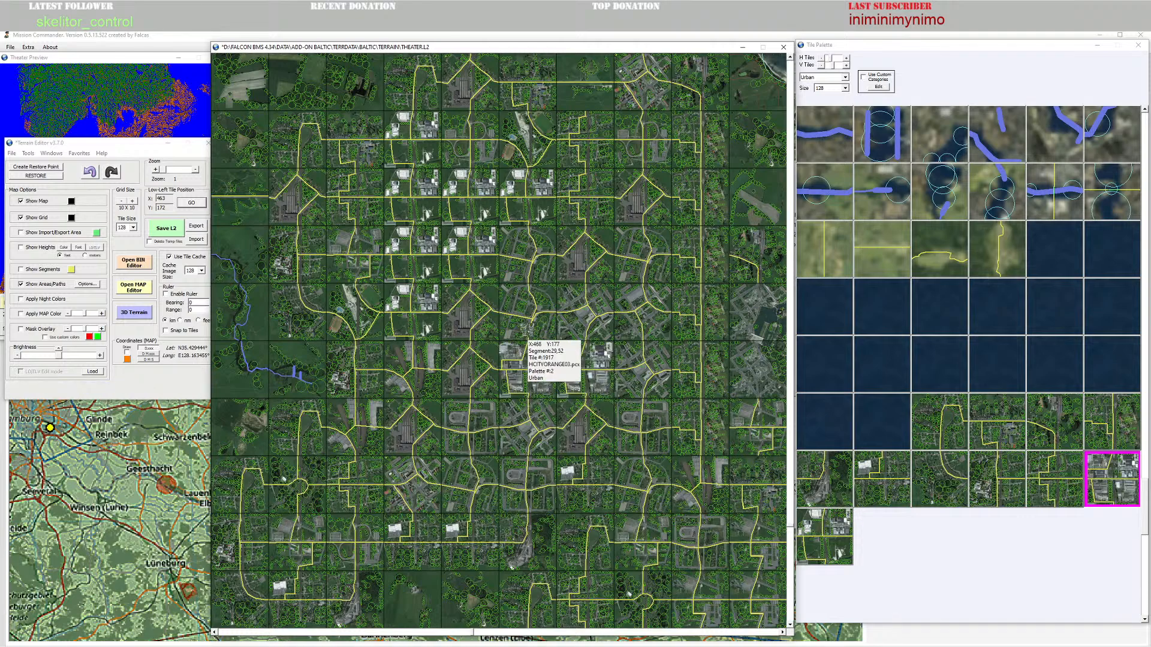
click(526, 330)
click(580, 320)
Step: Place the white-building tile at X 470, Y 179, and replace three scattered white-building tiles around X 466–467 with the residential road tile
scroll(660, 313, up, 3)
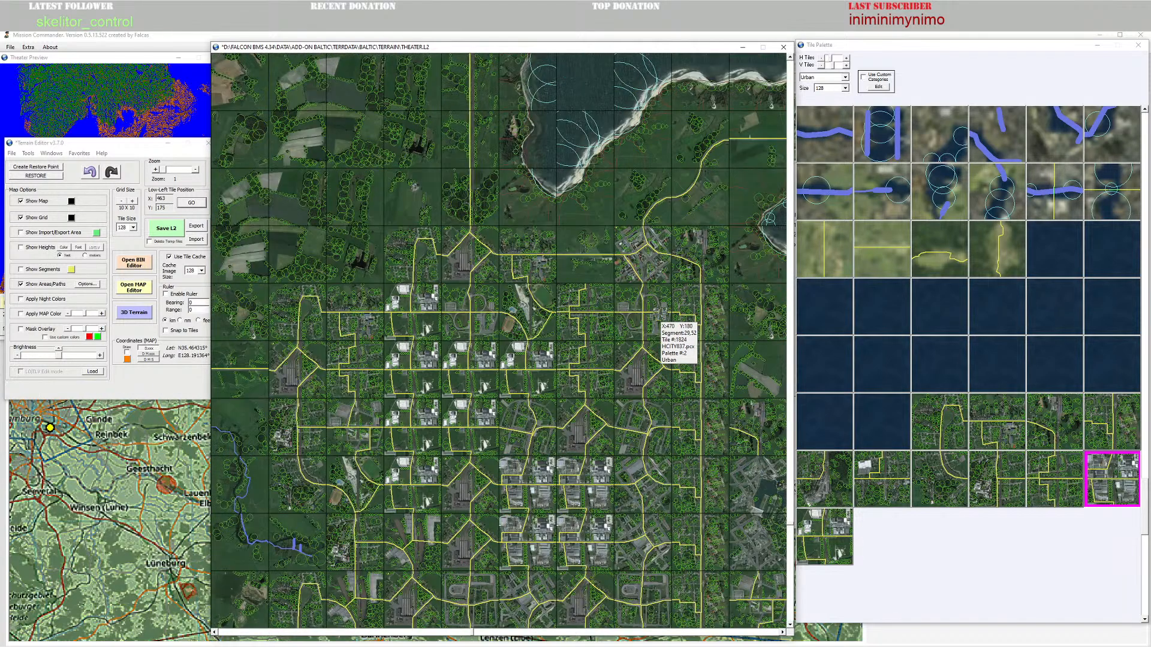
scroll(660, 313, down, 3)
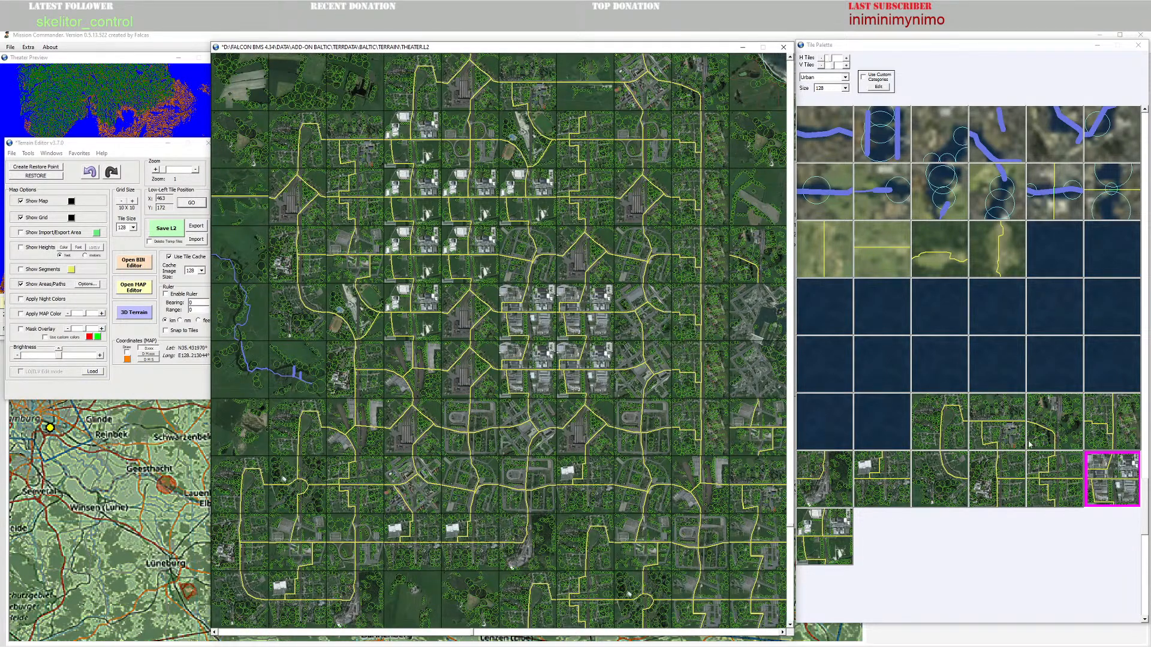
click(1052, 490)
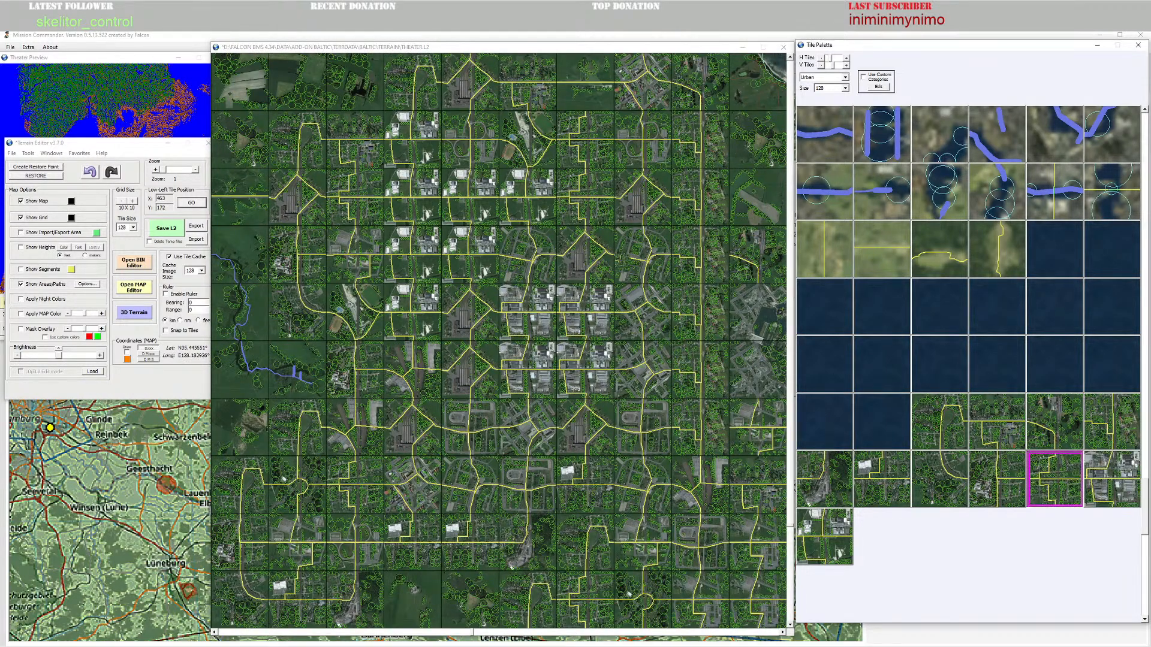
click(996, 489)
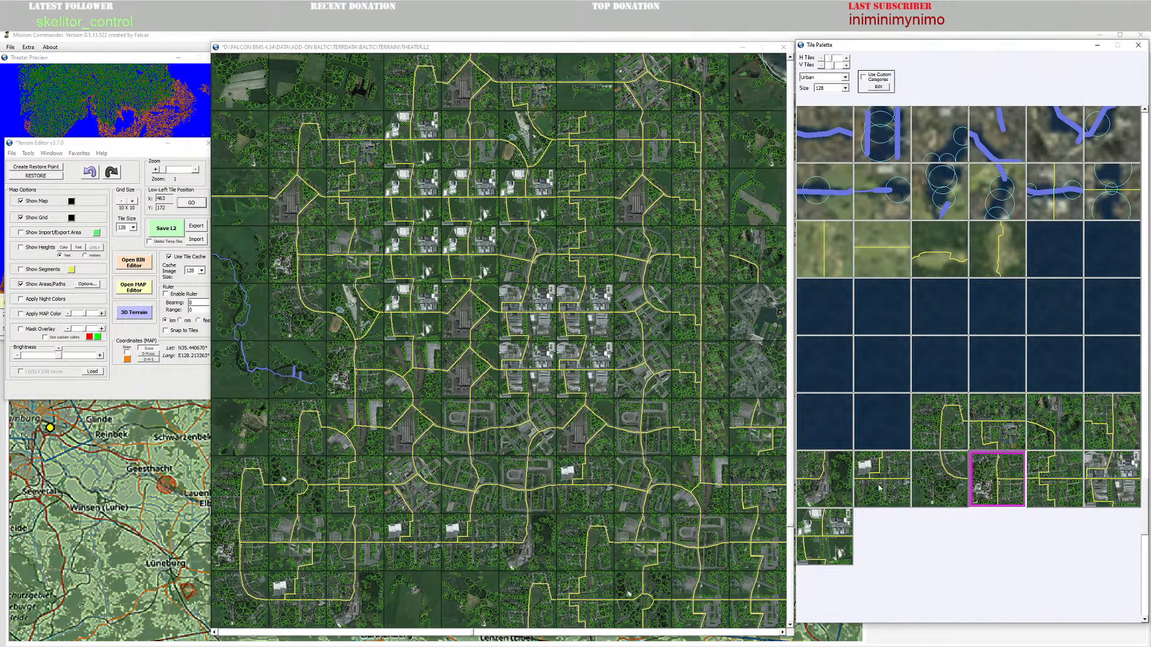
click(832, 532)
click(655, 176)
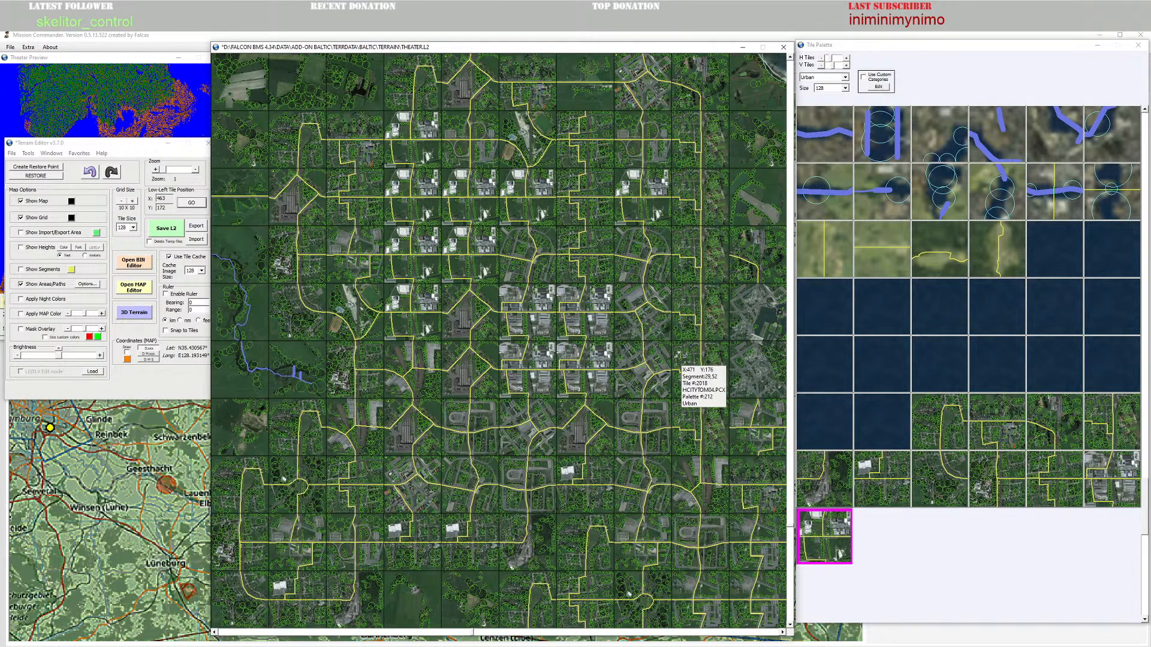
click(1029, 484)
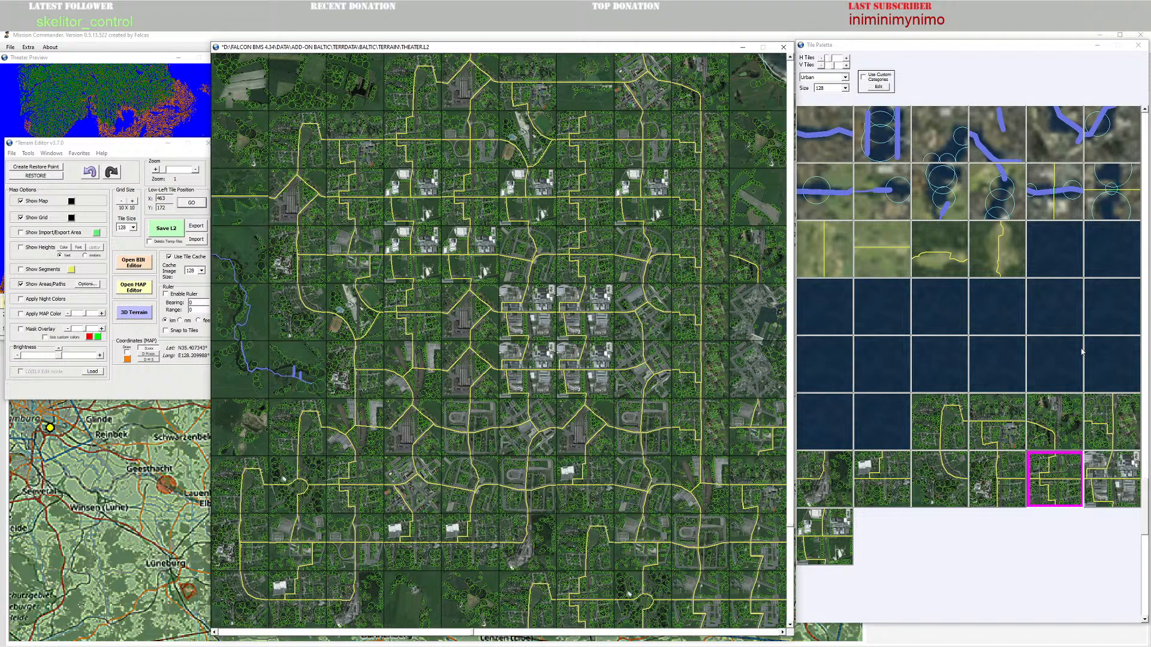
Step: Replace the white-building tiles at X 466 and X 467, Y 178 with urban tiles showing curved and diagonal roads
scroll(1079, 318, up, 5)
scroll(1087, 308, up, 5)
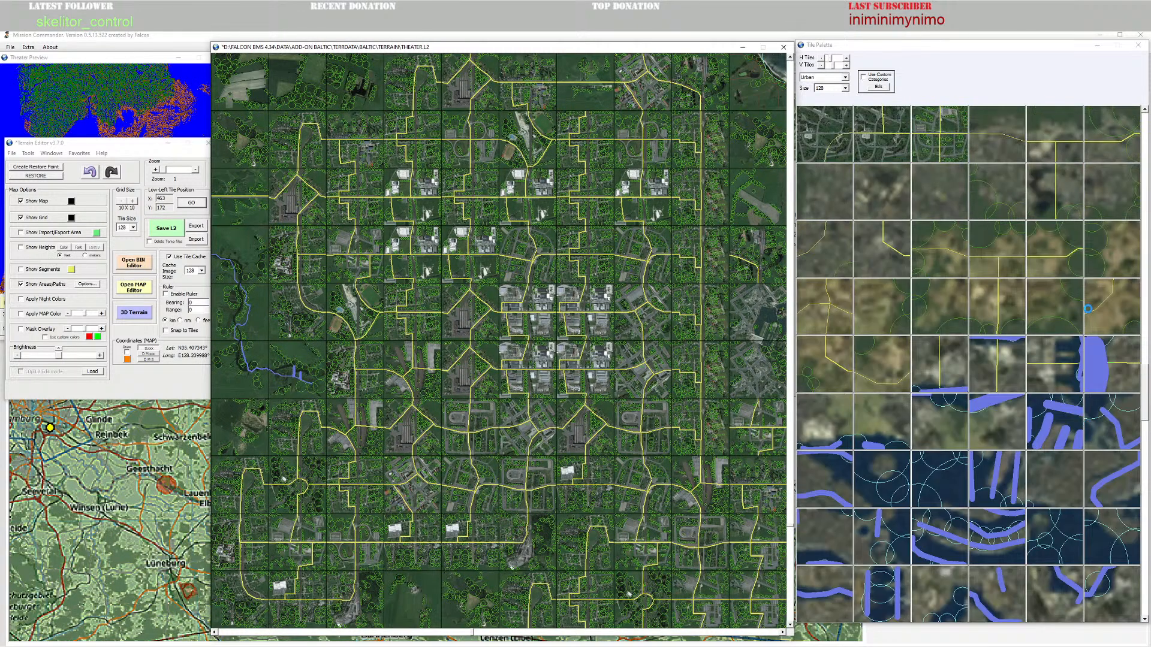
click(943, 308)
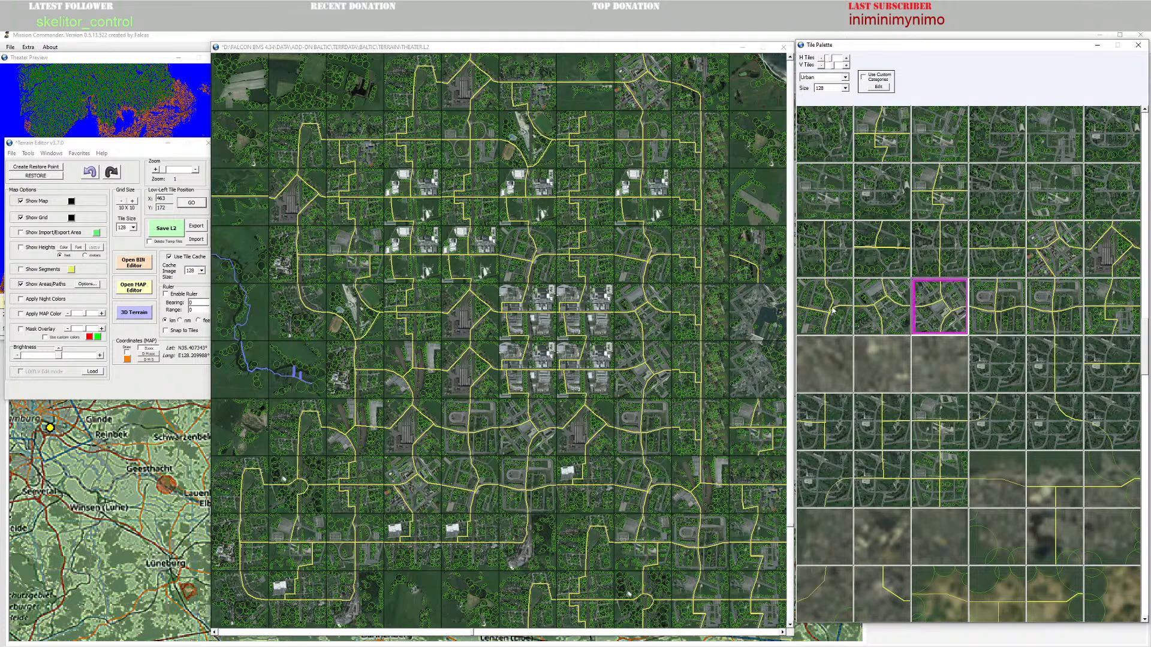
click(408, 252)
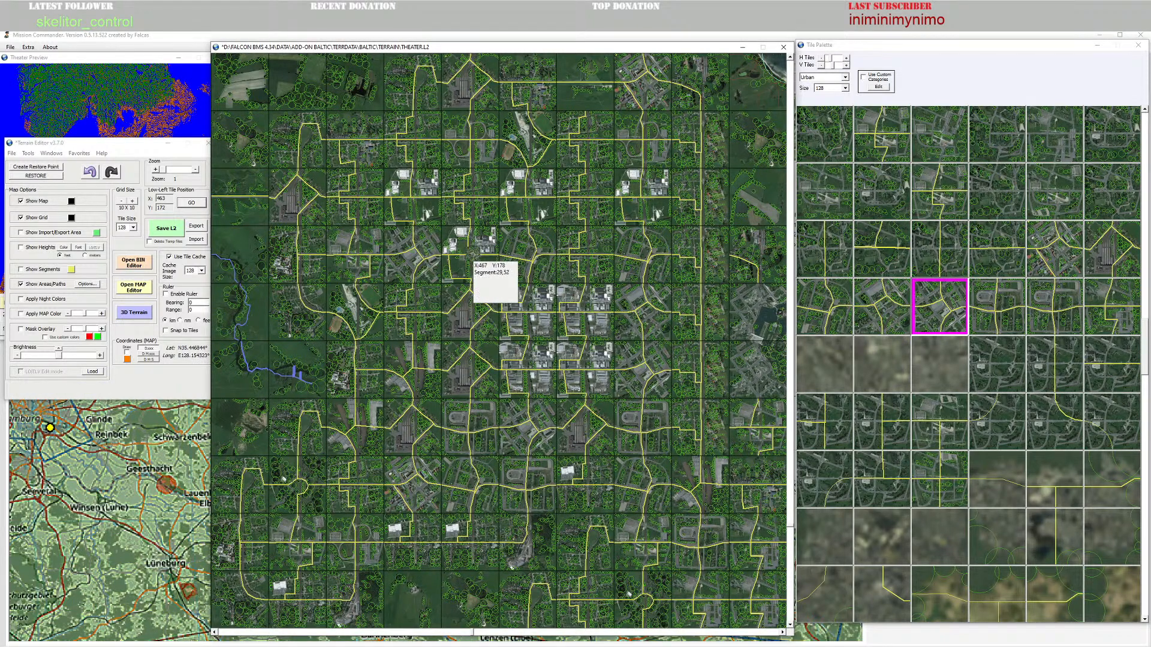
click(1051, 252)
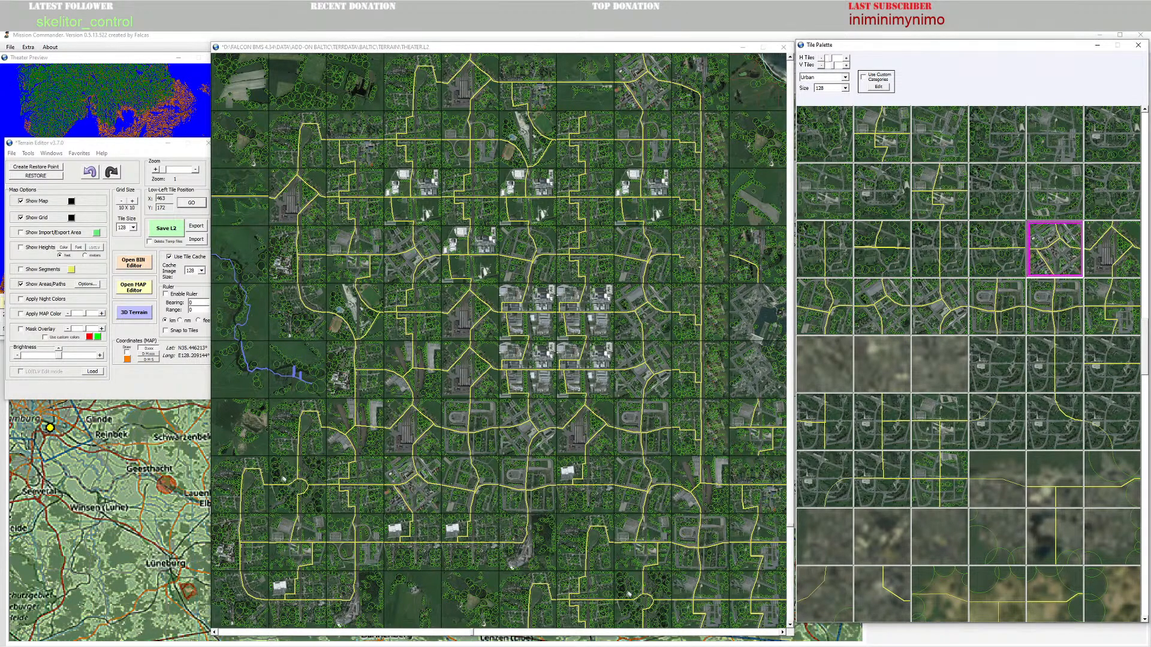
click(580, 410)
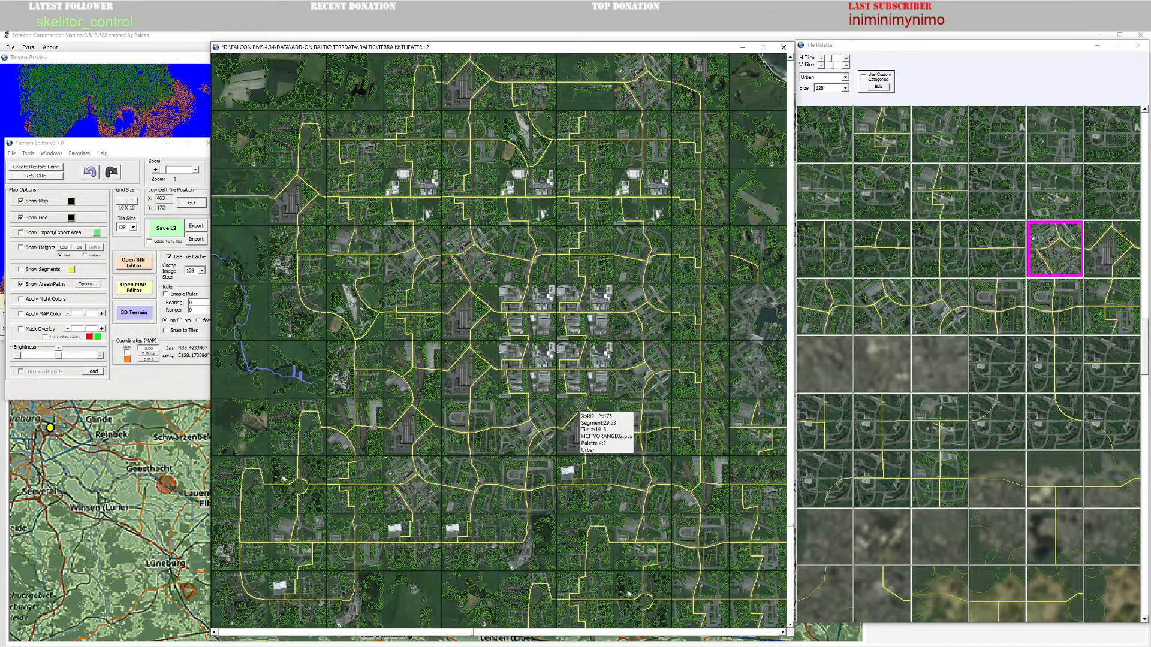
Step: Swap the tile at X 466, Y 178 for a better-fitting curved-road tile, and replace the junction tile at X 467, Y 177
click(886, 316)
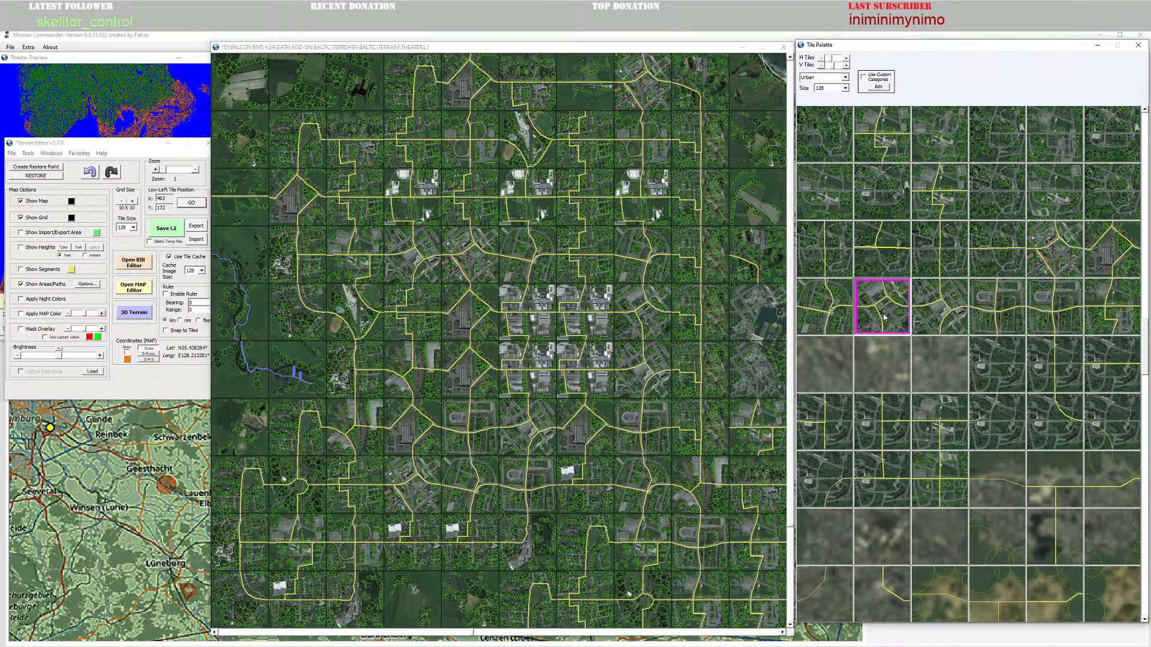
click(416, 250)
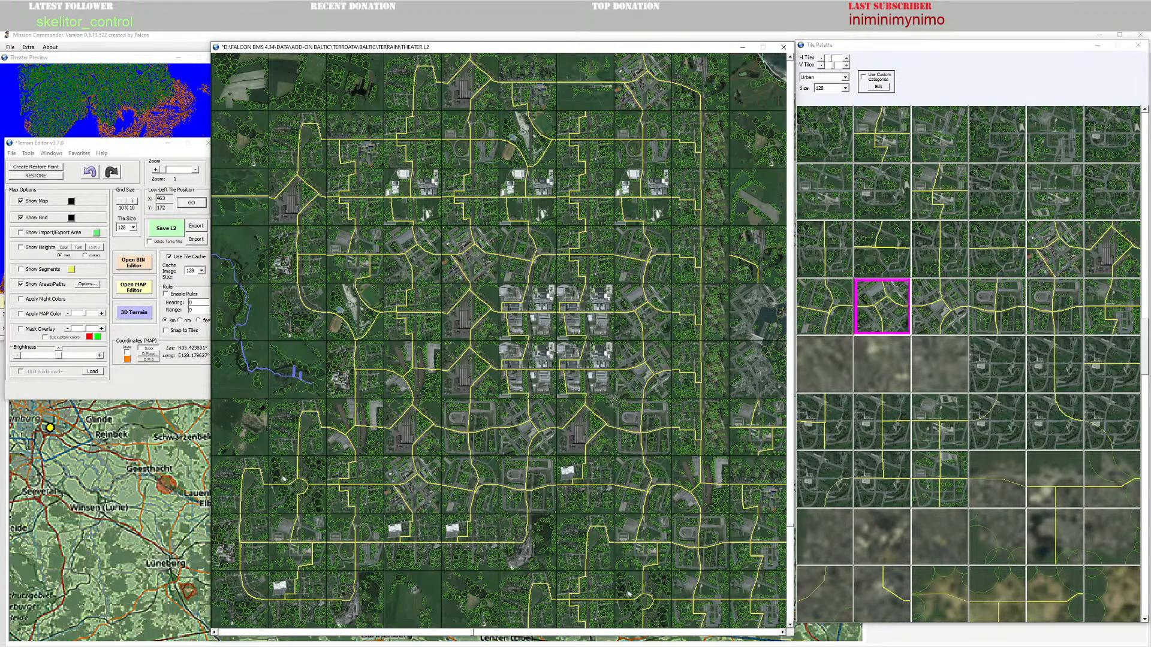
click(821, 306)
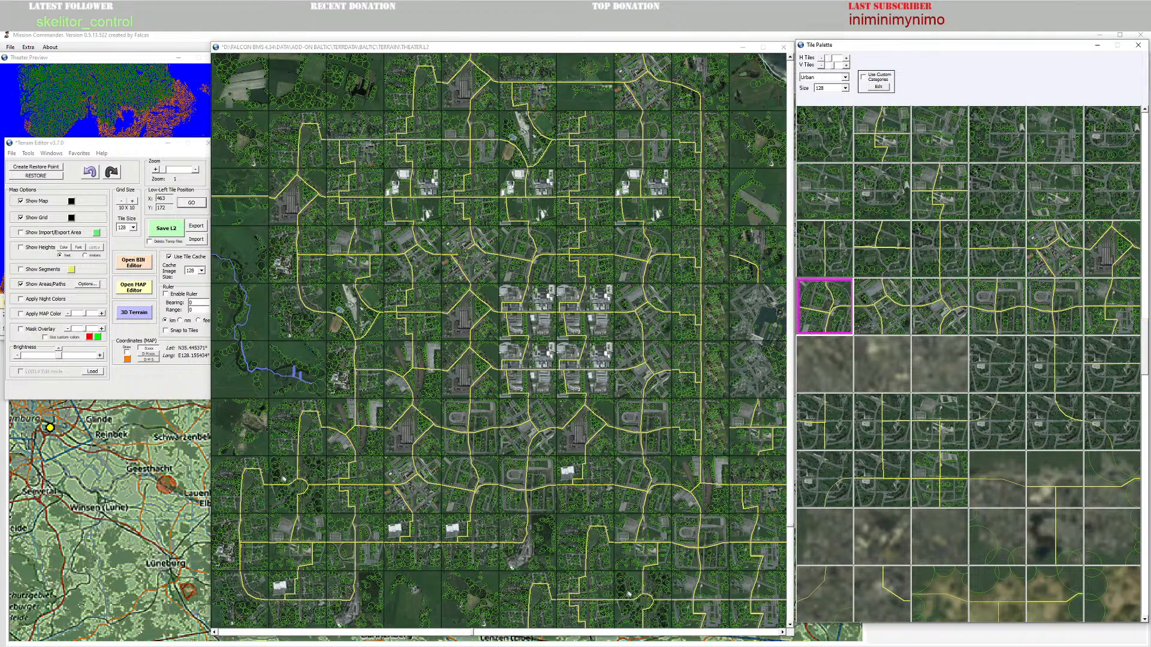
click(420, 251)
click(472, 324)
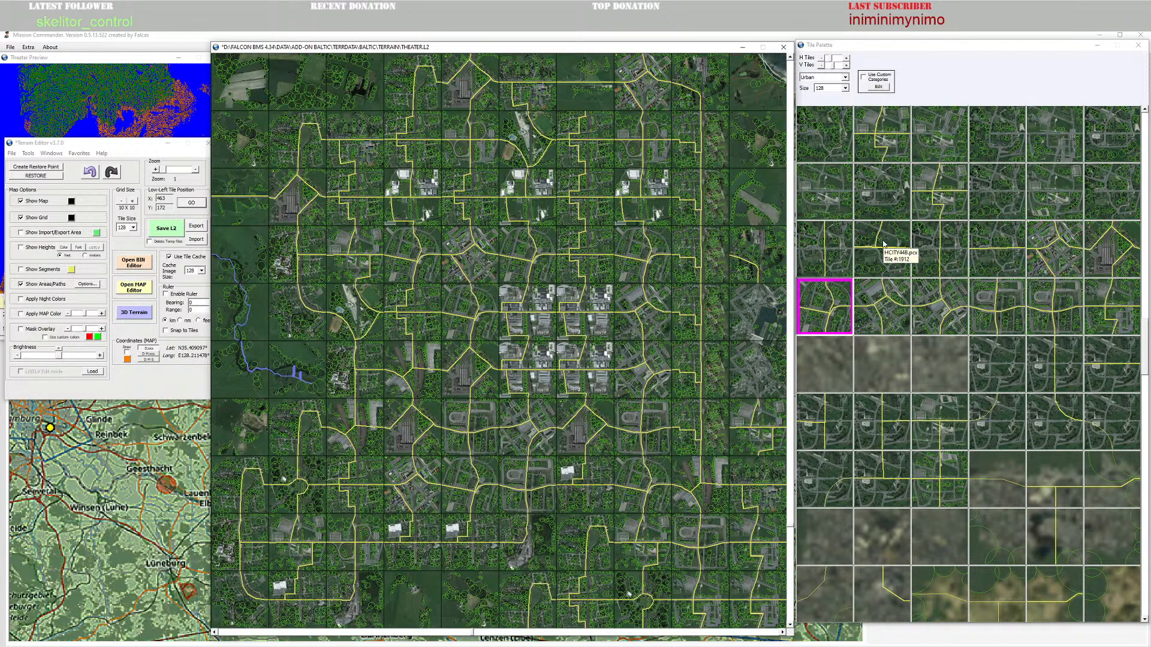
Step: Replace the junction tile at X 467, Y 176 with a crossroad tile, and place the oval-stadium tile at X 467, Y 175 and X 469, Y 179
click(949, 193)
click(471, 385)
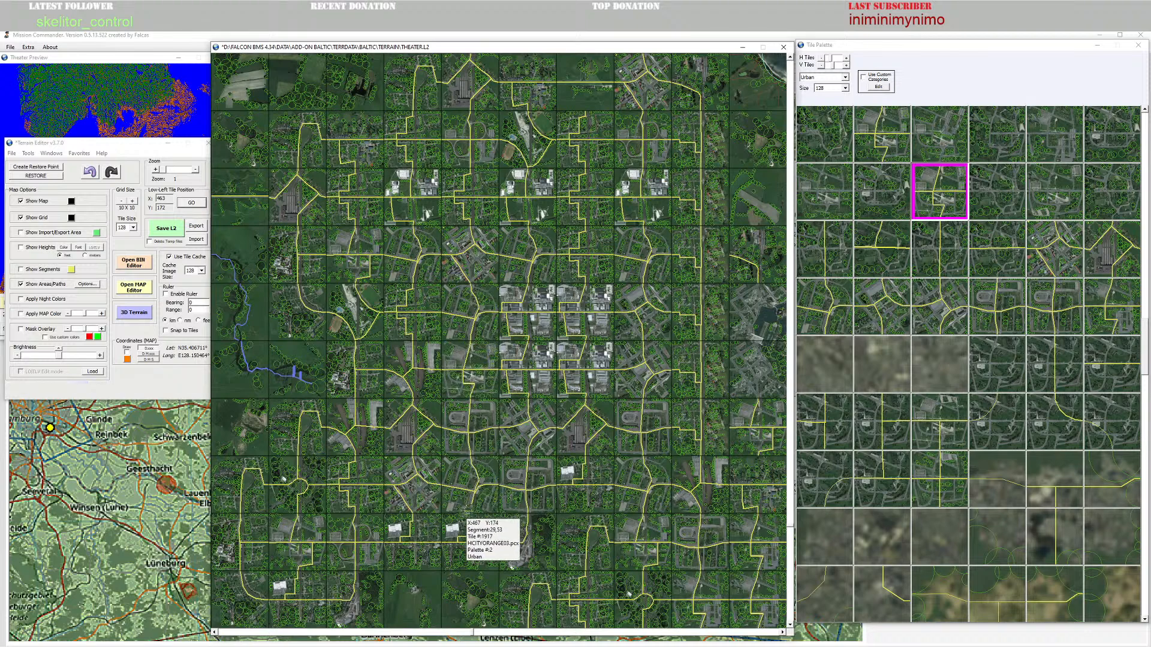
click(1067, 320)
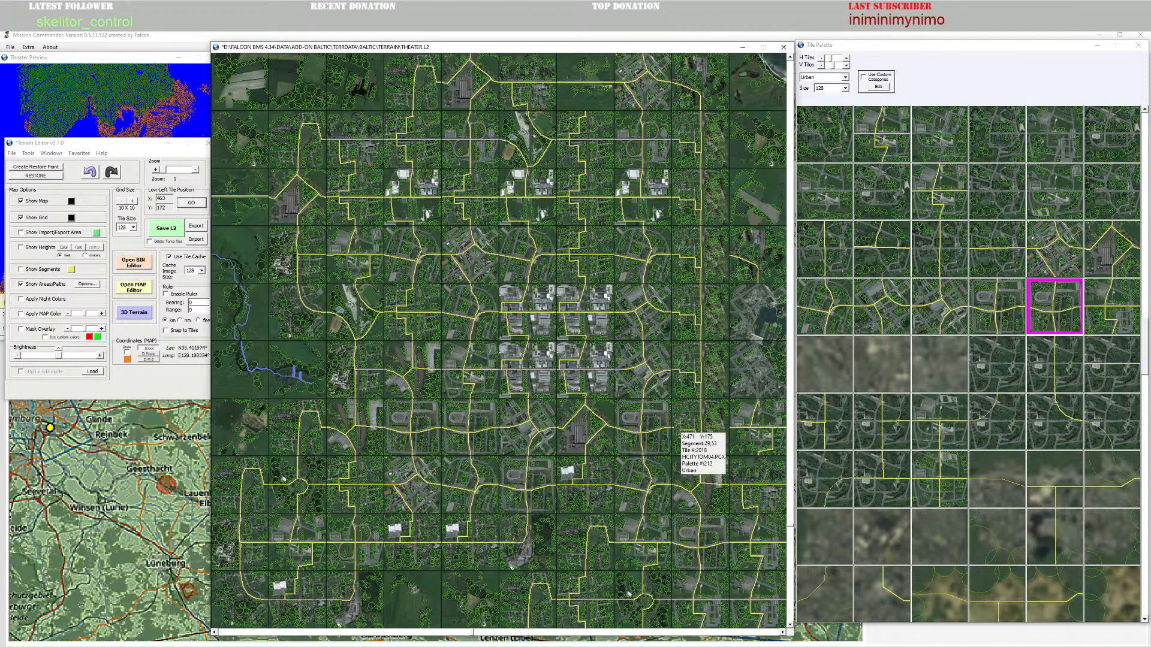
click(574, 183)
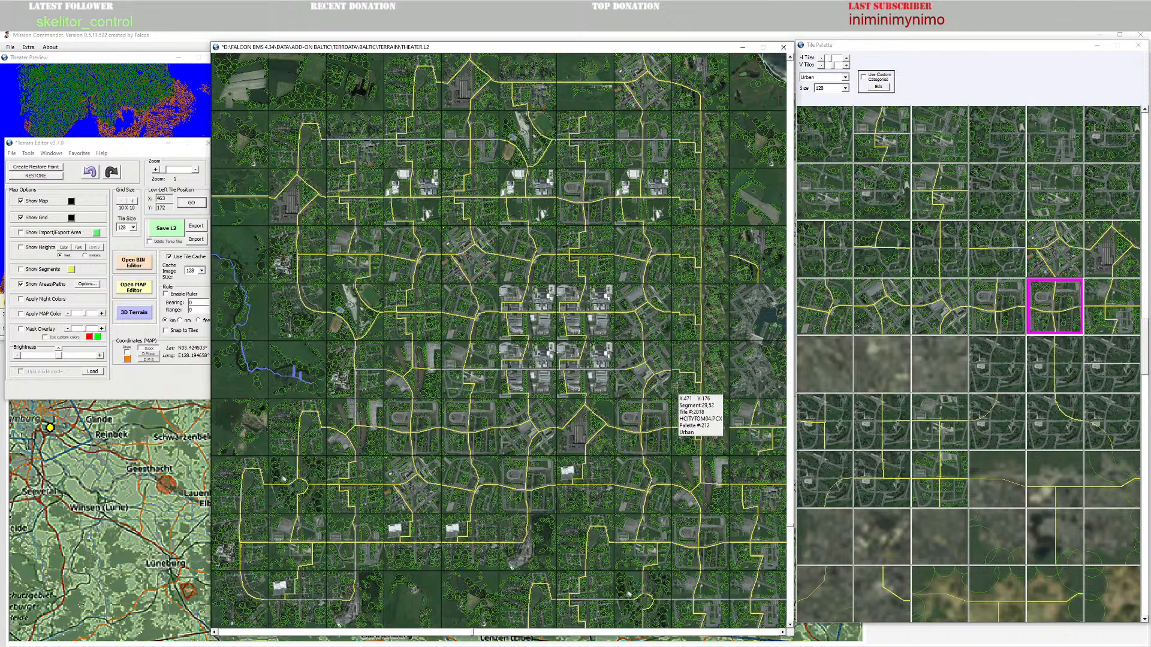
Step: Inspect the city's urban tiles across its southern and northern rows and east to the lakeshore for mismatched roads
scroll(676, 386, up, 2)
scroll(676, 386, down, 5)
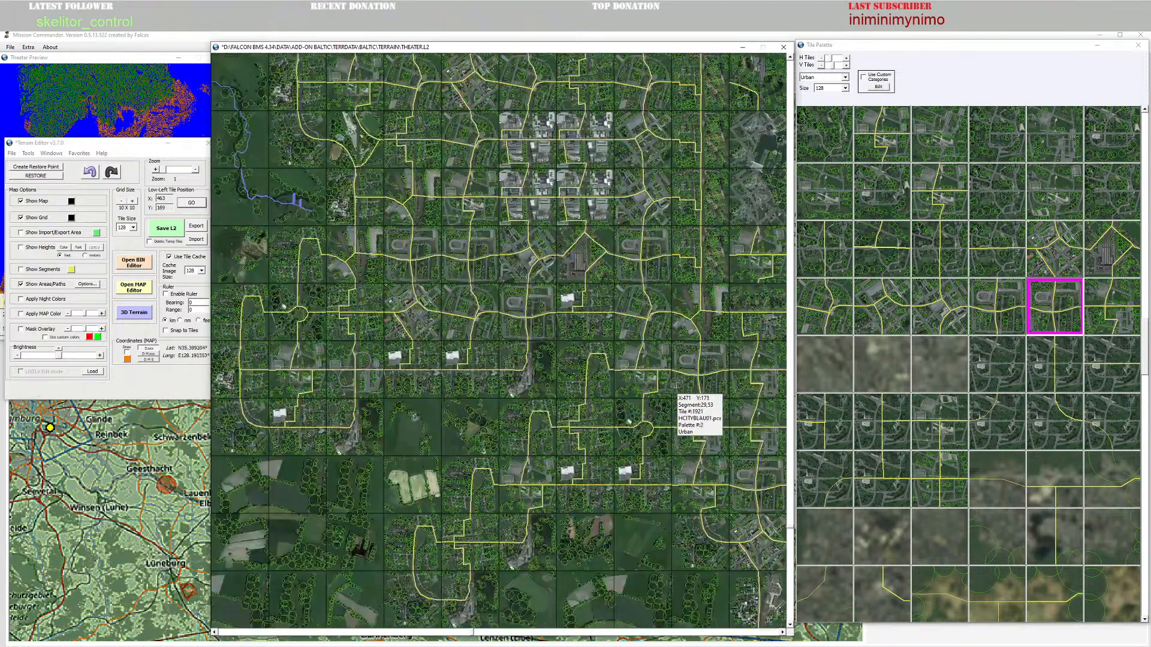
scroll(692, 352, up, 2)
scroll(692, 352, up, 3)
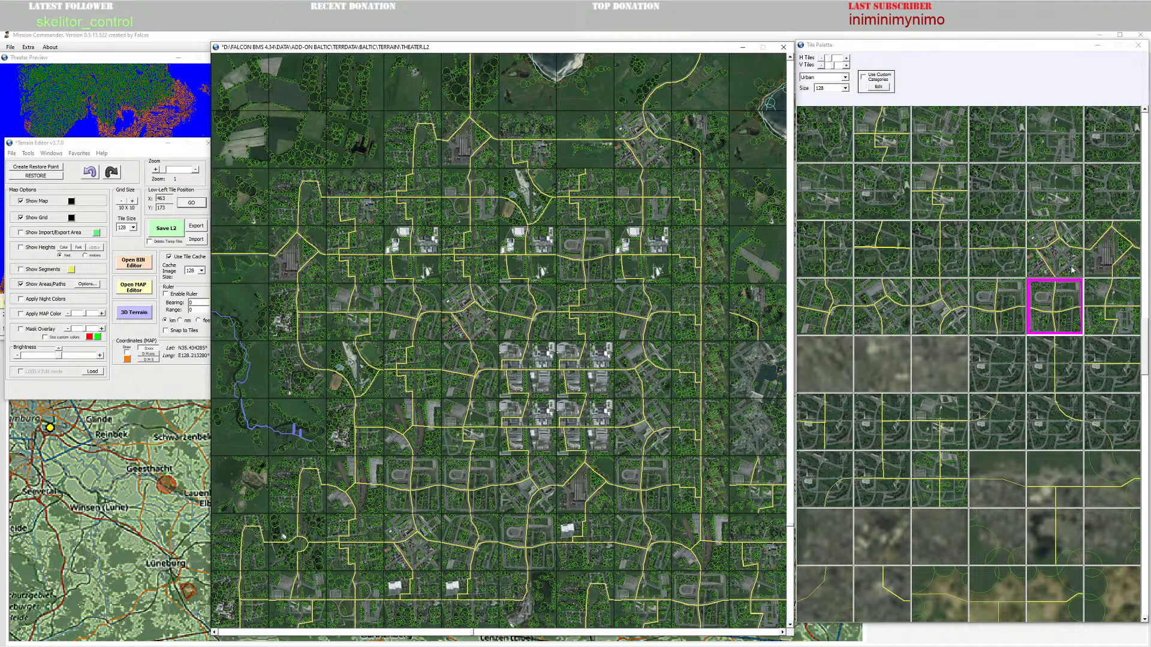
click(944, 254)
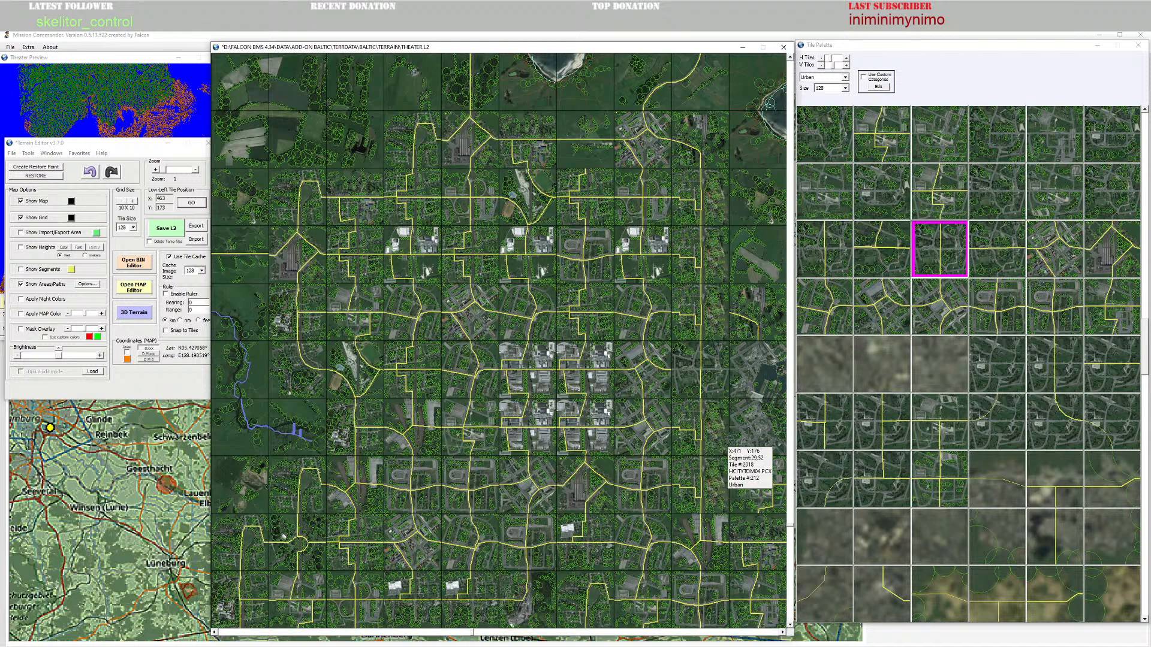
click(943, 479)
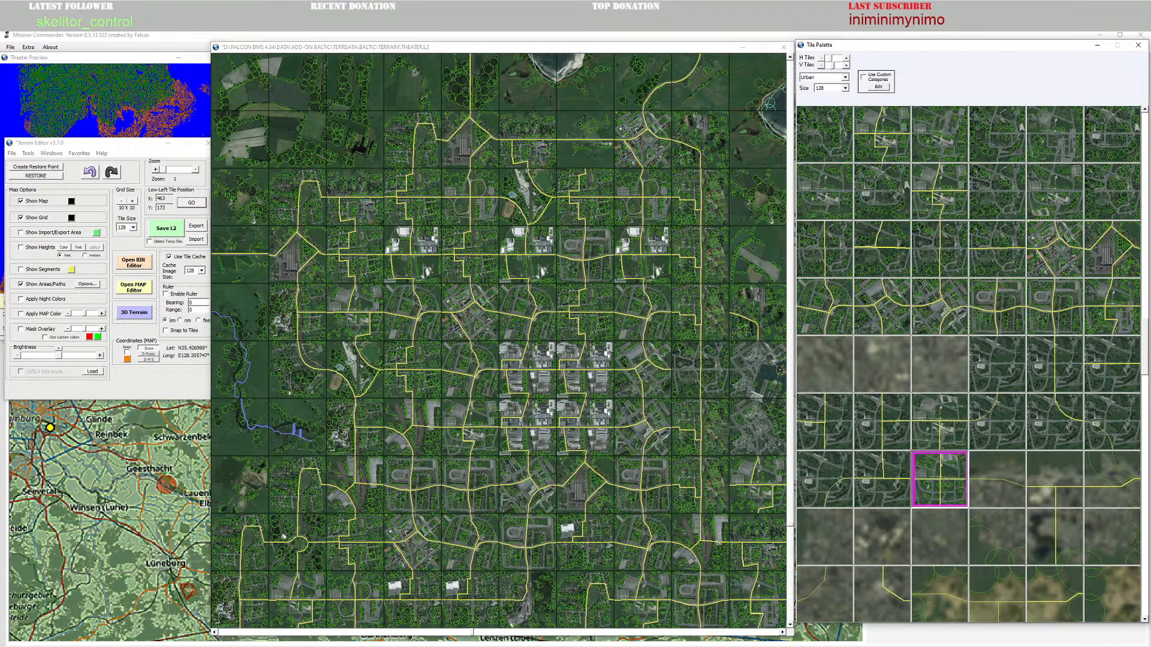
scroll(738, 69, down, 1)
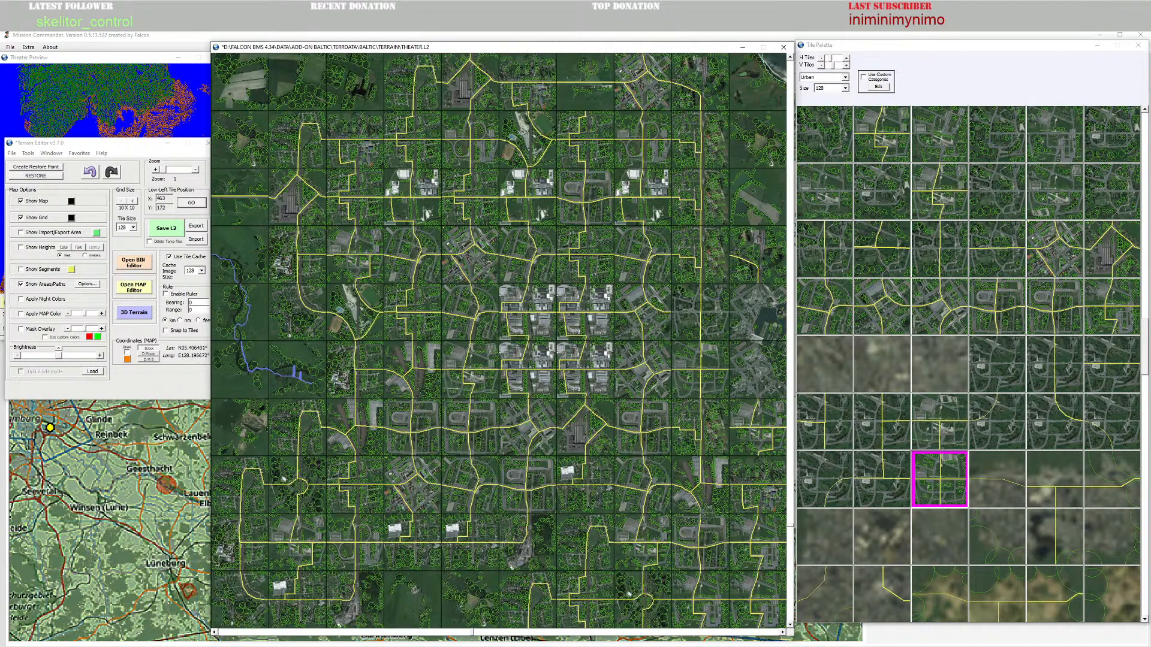
click(783, 632)
click(784, 633)
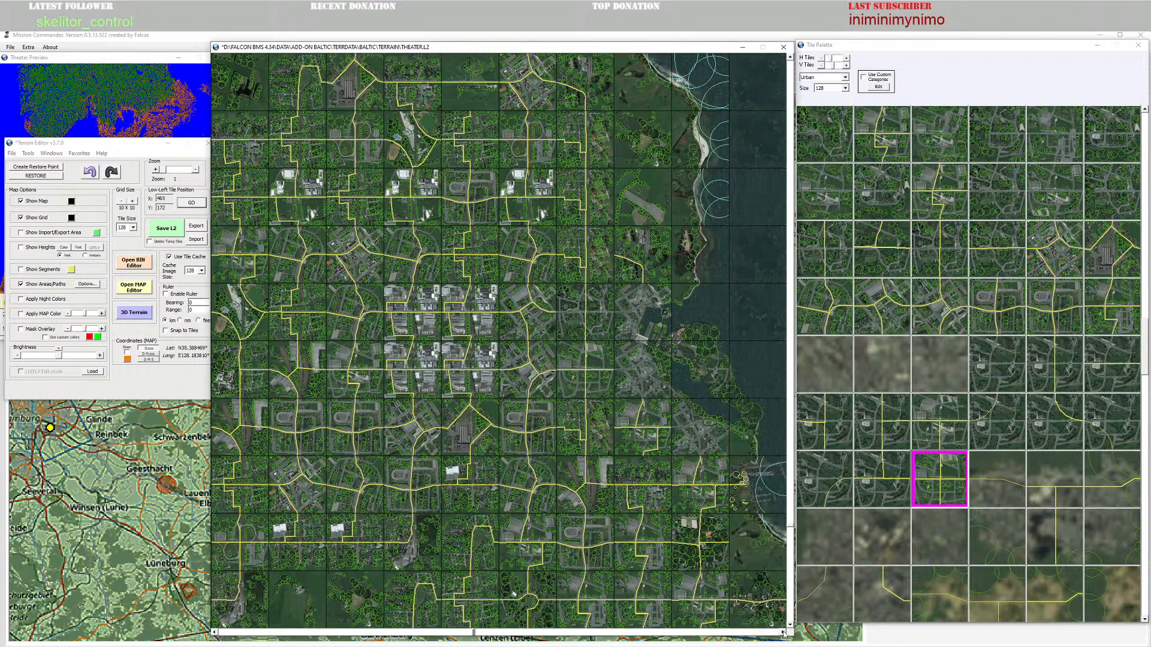
click(783, 632)
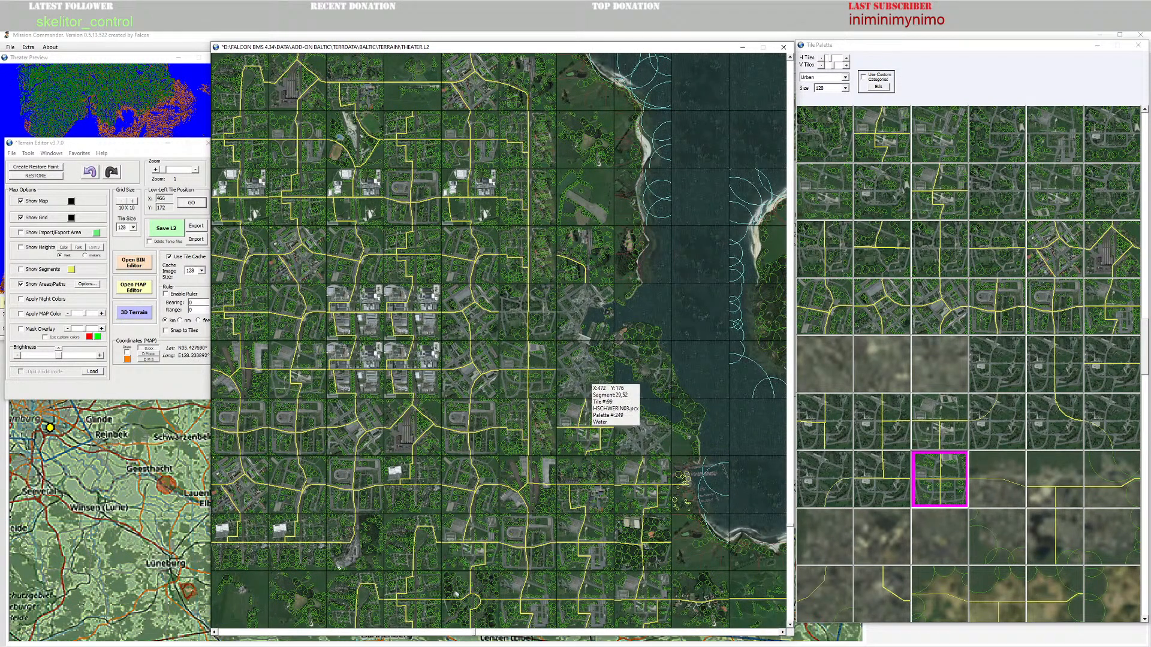
scroll(545, 444, down, 1)
scroll(545, 444, down, 1)
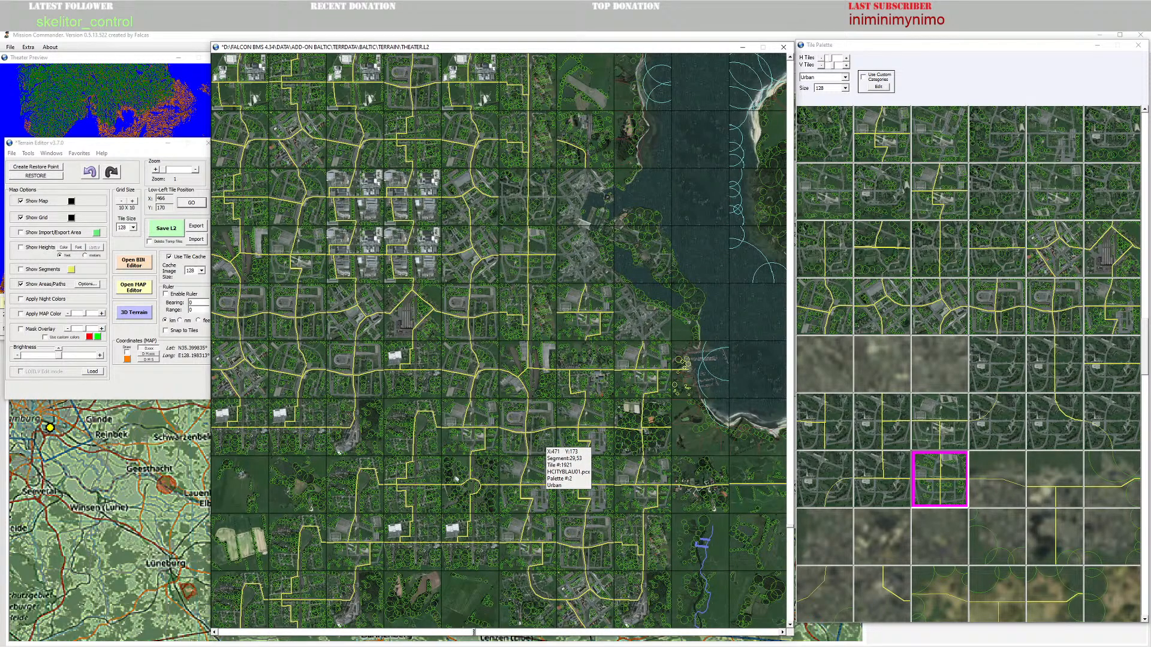
scroll(505, 403, up, 4)
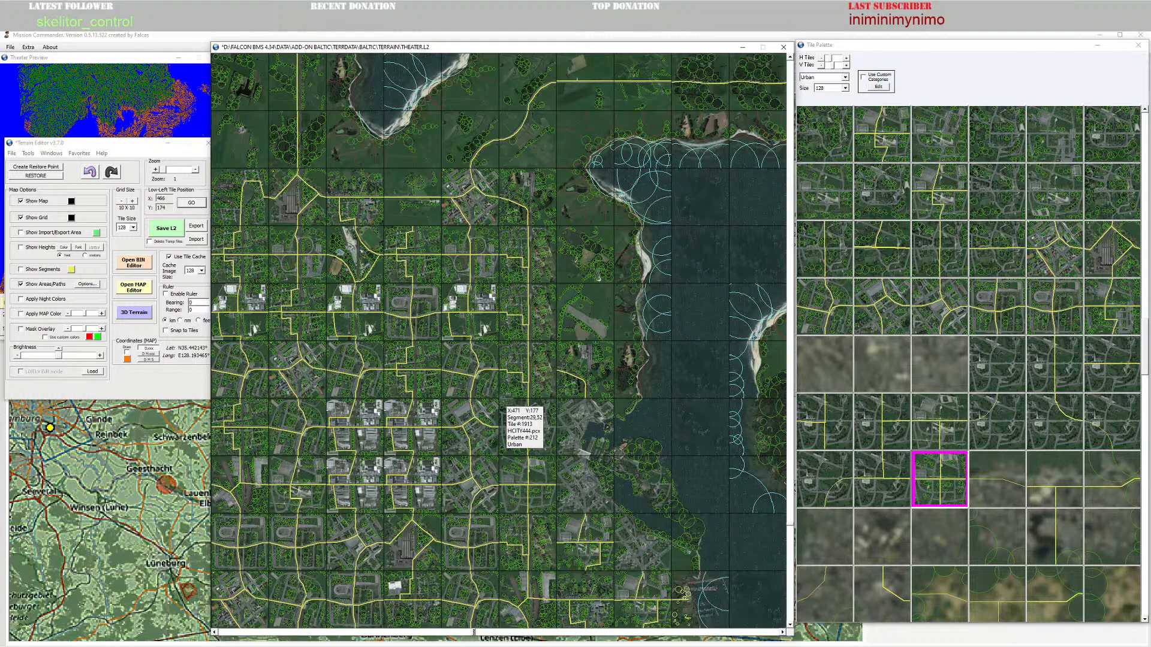
Step: Save the edited L2 terrain and switch back to the Mission Commander campaign map
click(165, 230)
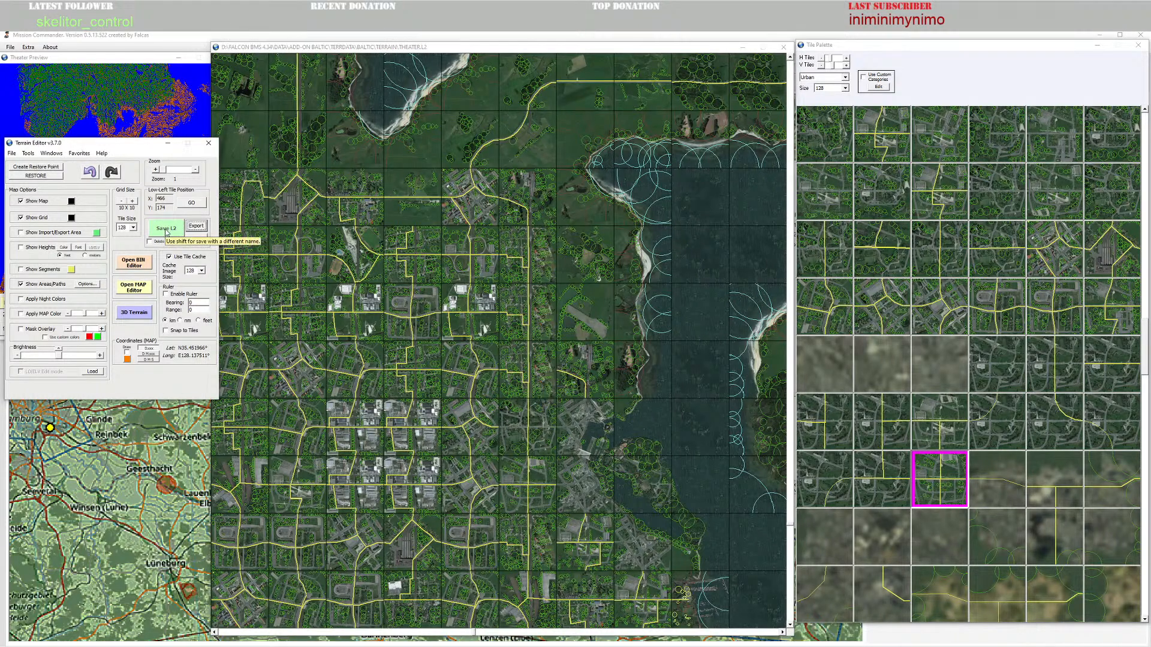
click(133, 35)
click(812, 521)
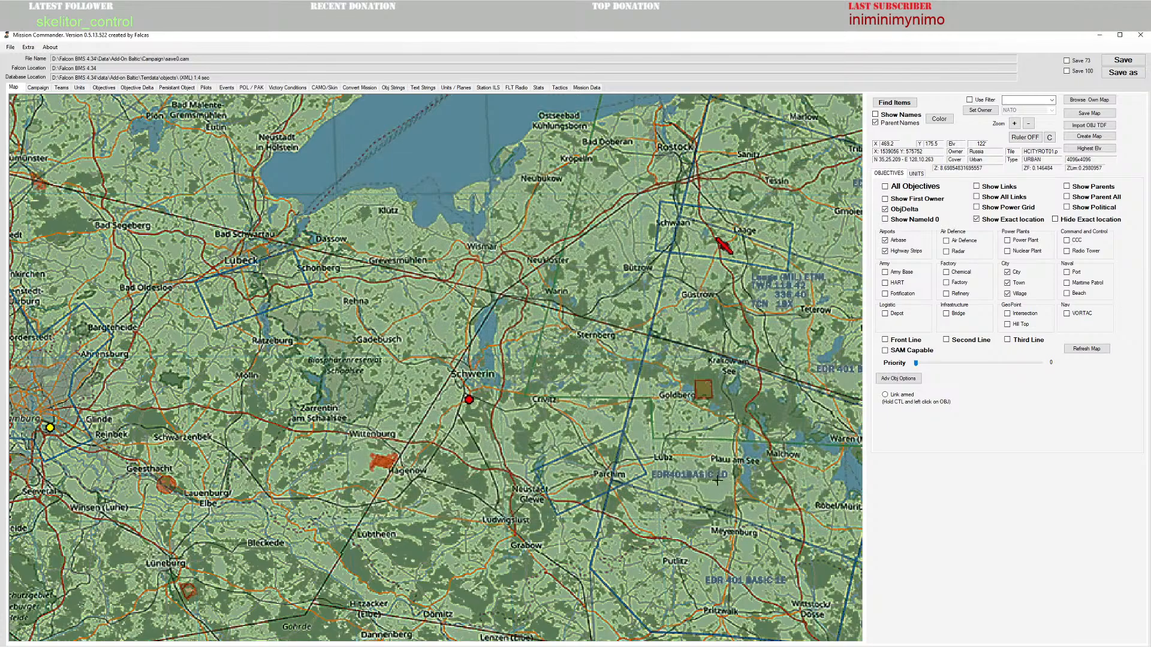
Step: Locate Lübeck on the campaign map and bring it into close view
scroll(547, 386, down, 5)
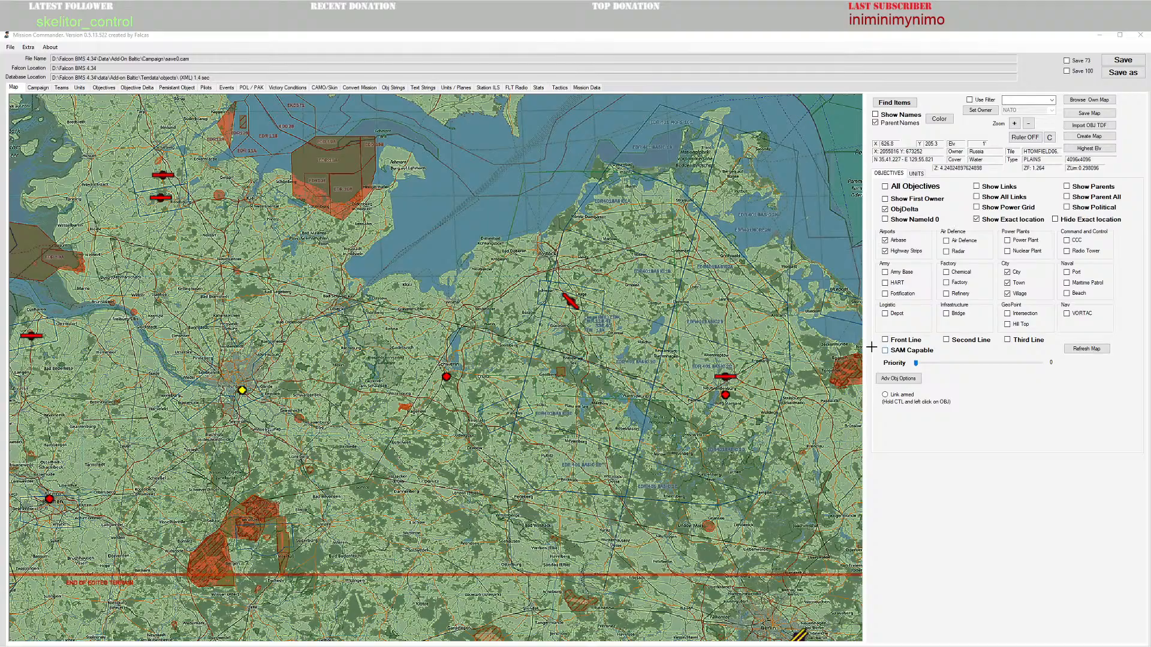
drag(292, 277, 457, 331)
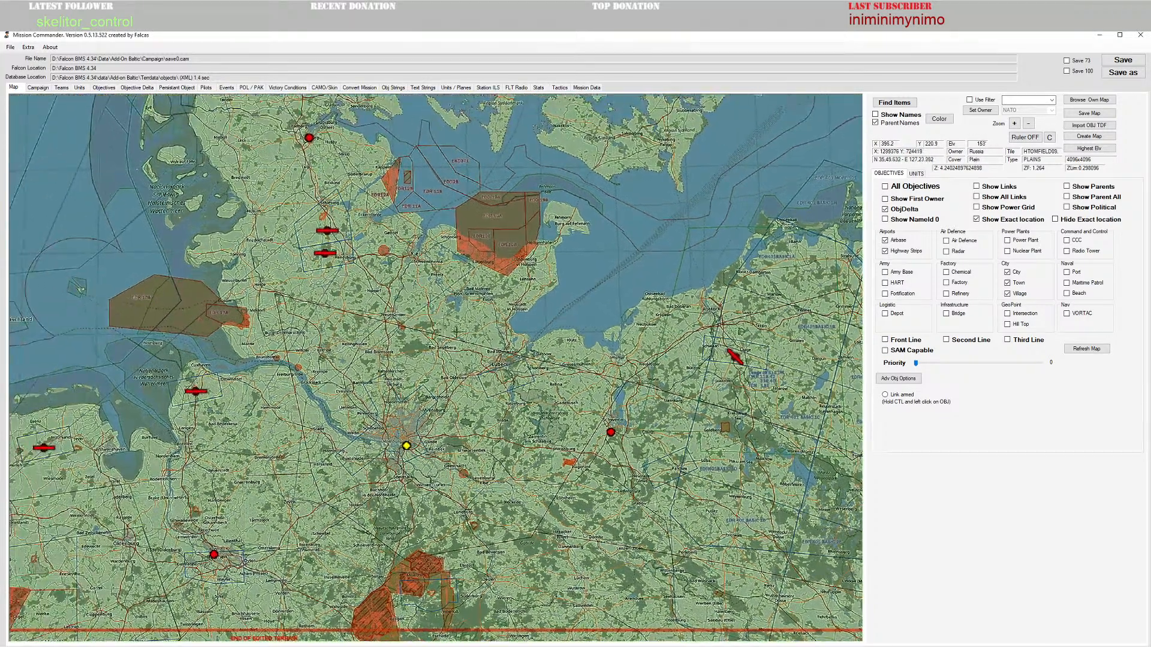
scroll(456, 332, up, 5)
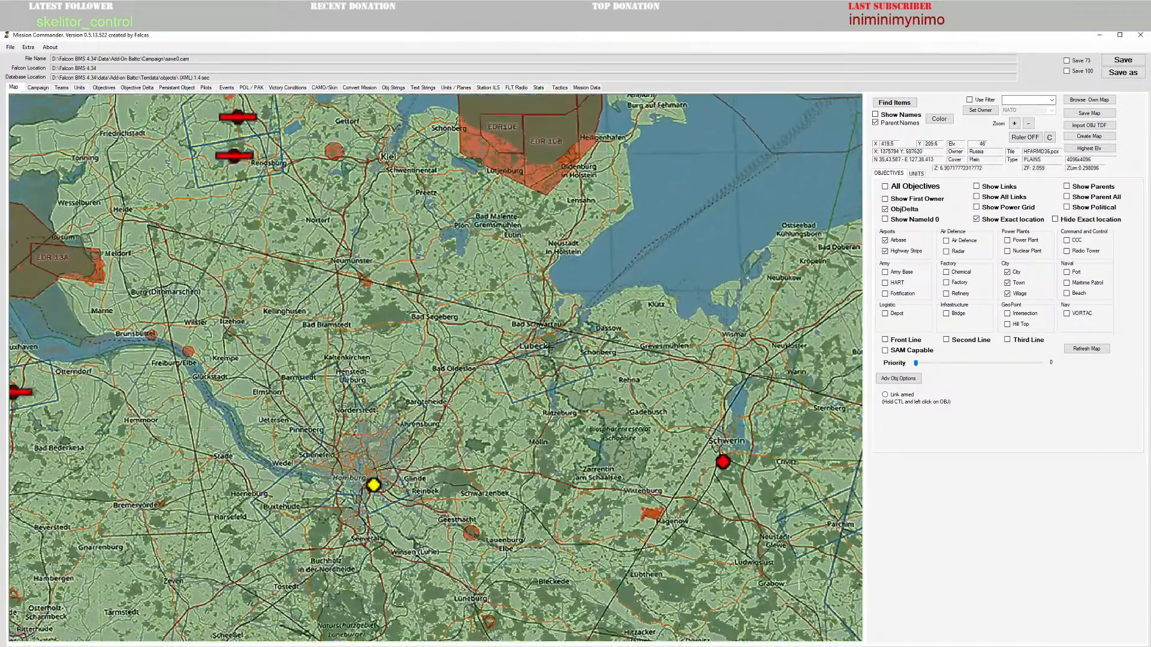
scroll(548, 347, up, 4)
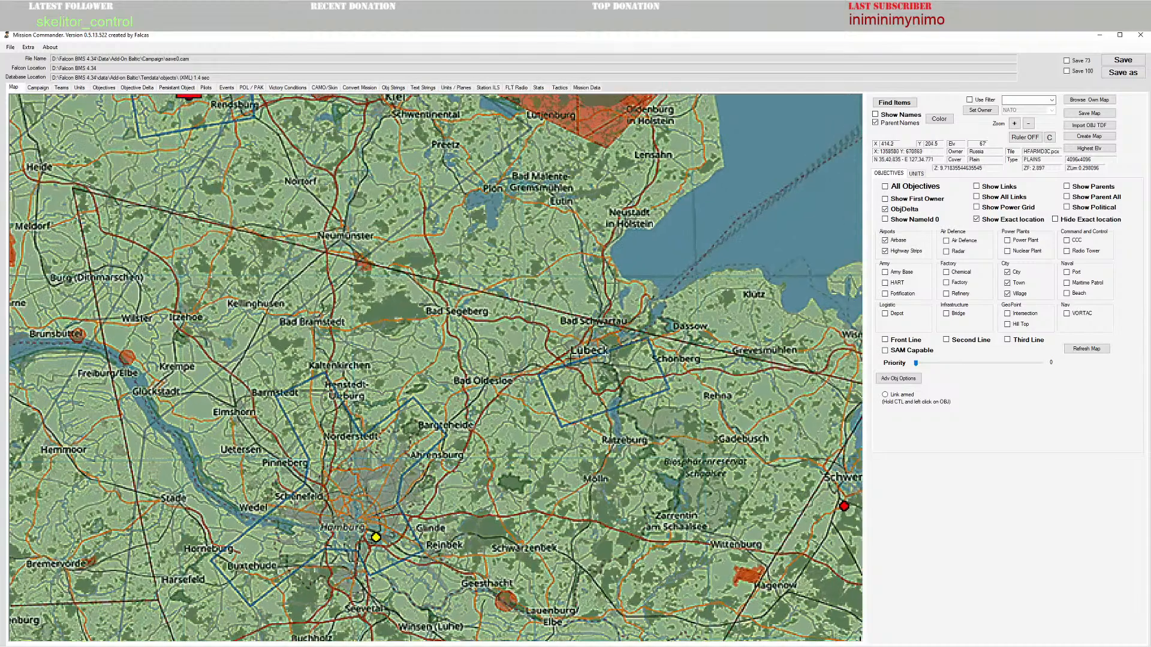
scroll(860, 327, up, 3)
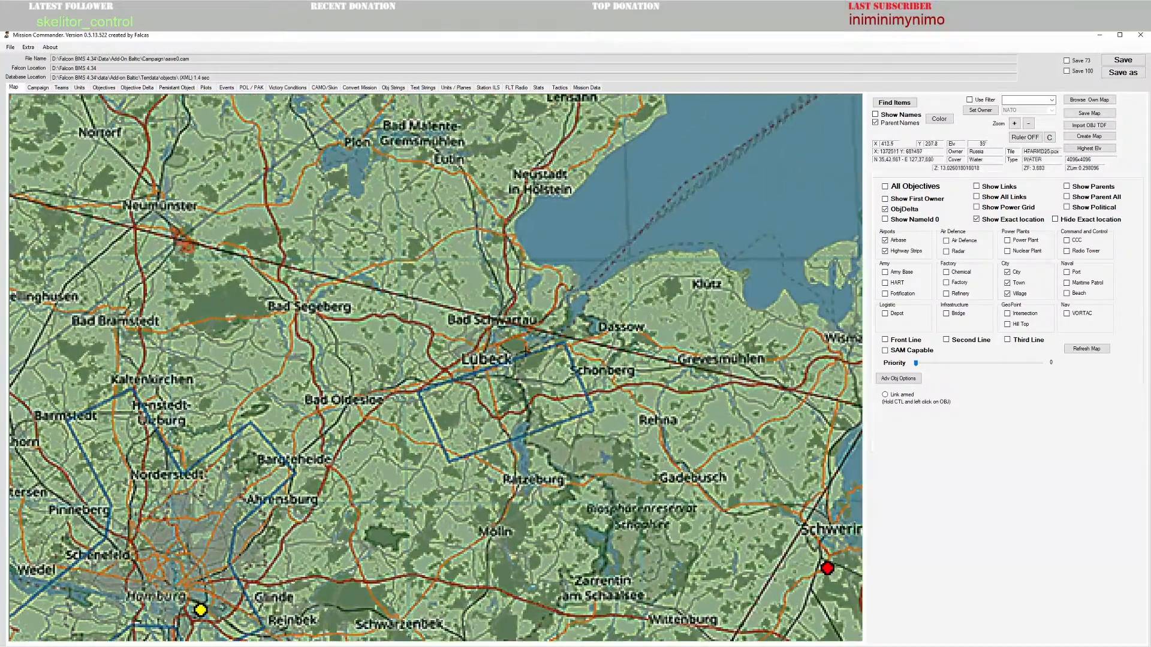
scroll(420, 353, up, 4)
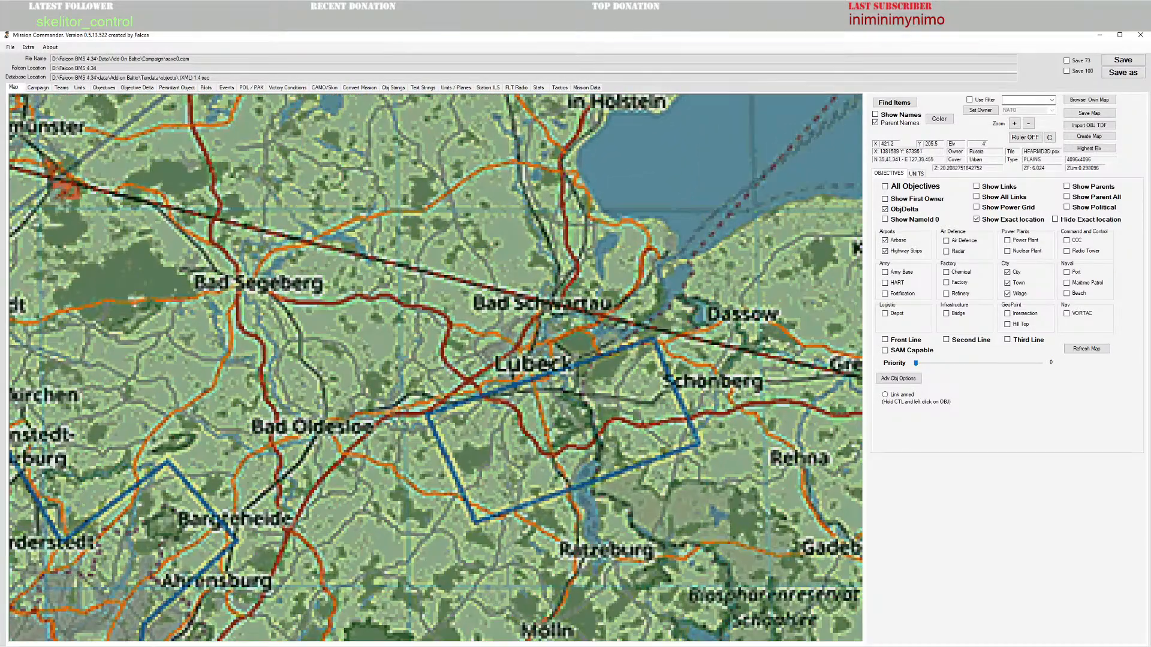
drag(551, 373, 476, 402)
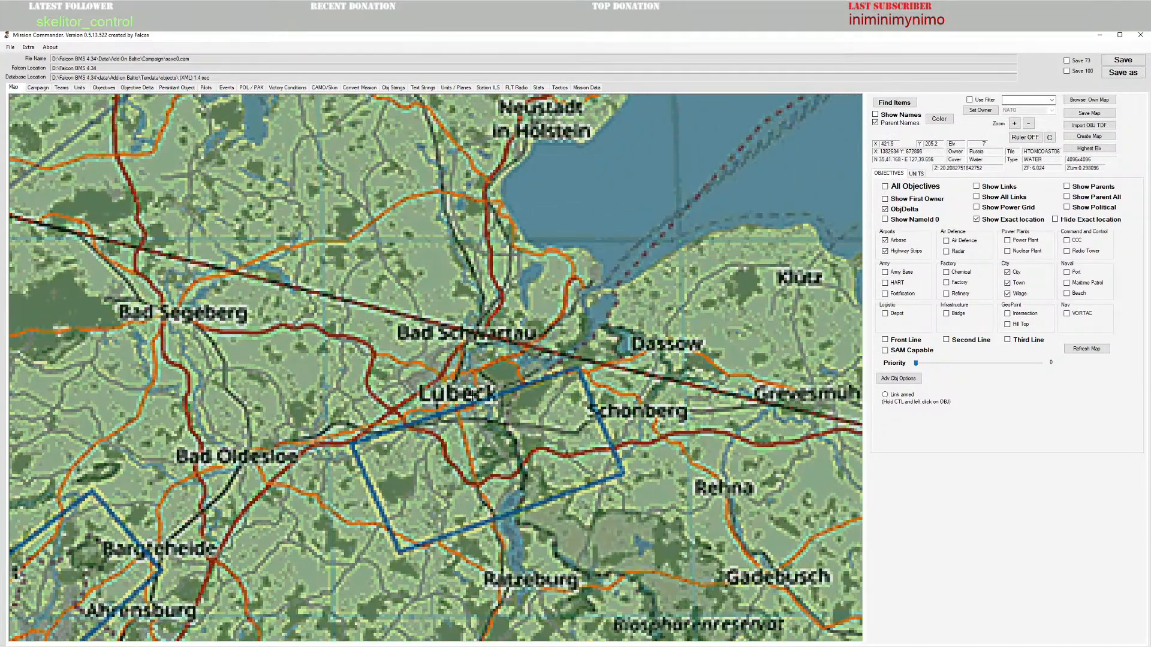
right_click(462, 381)
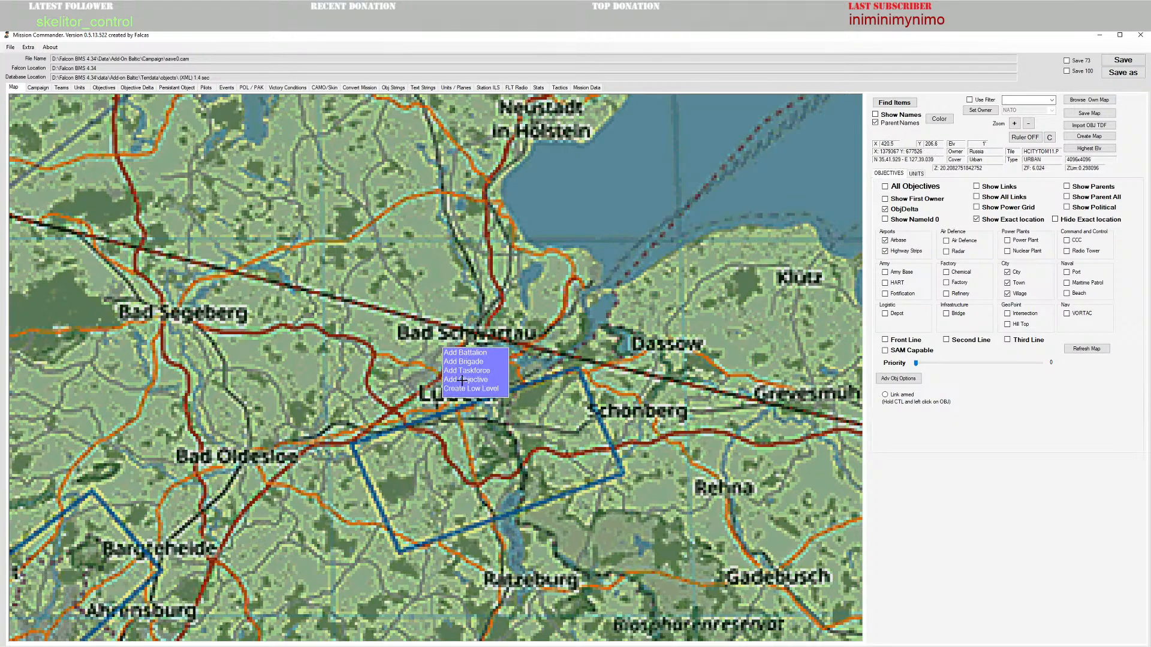
click(467, 380)
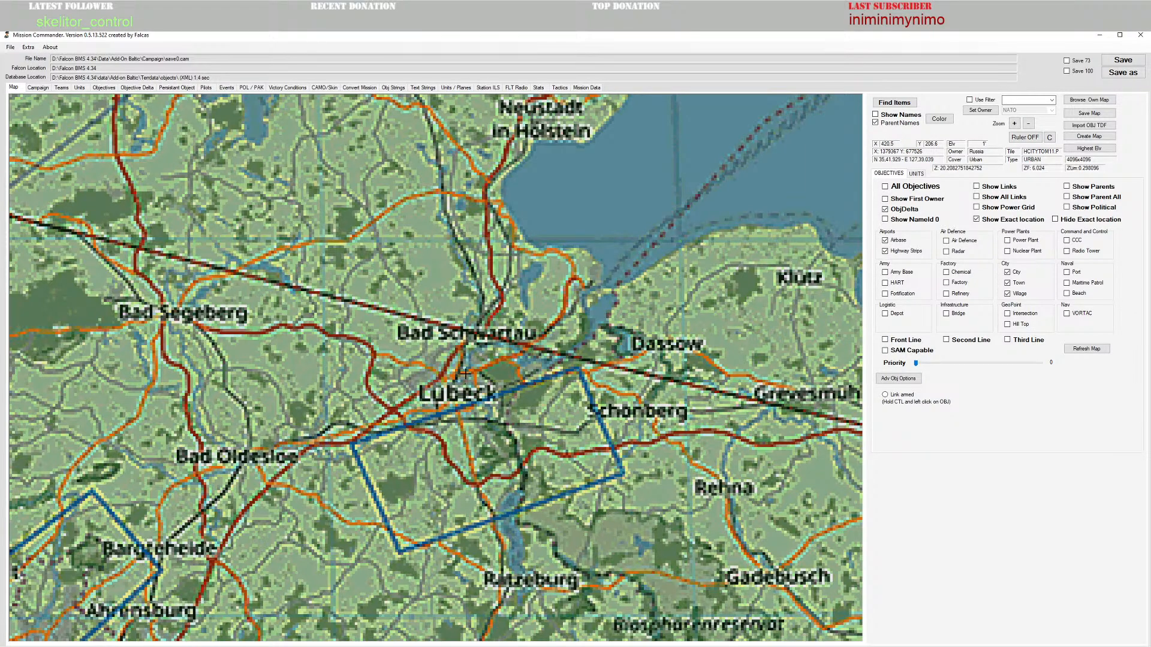
double_click(465, 374)
double_click(588, 193)
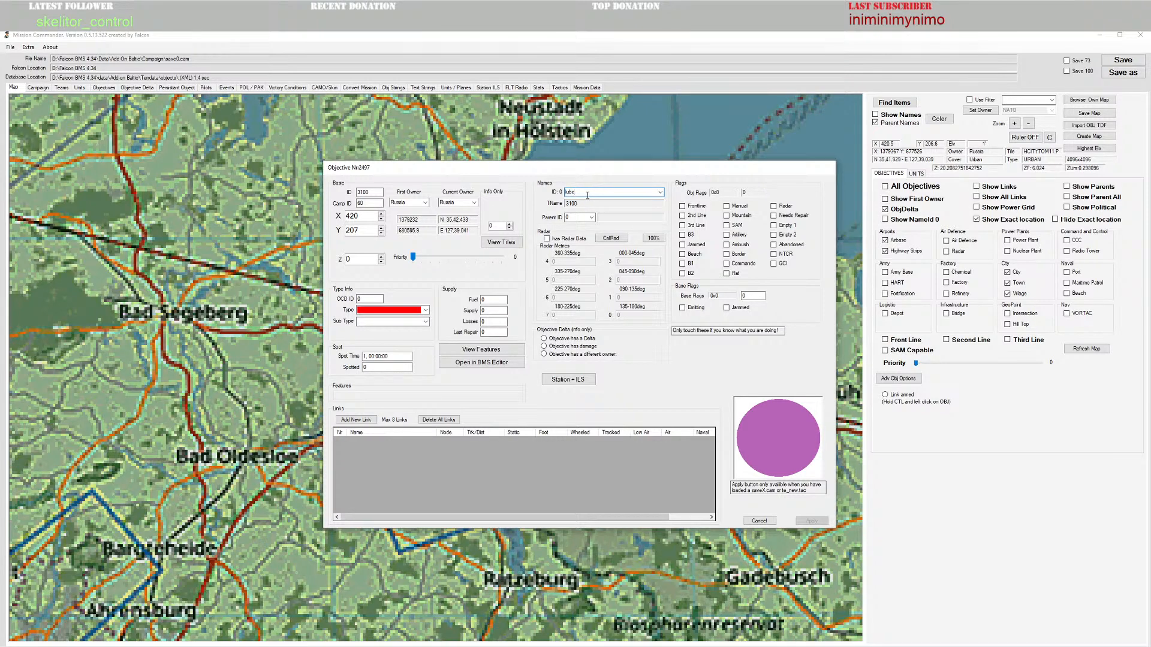
click(660, 193)
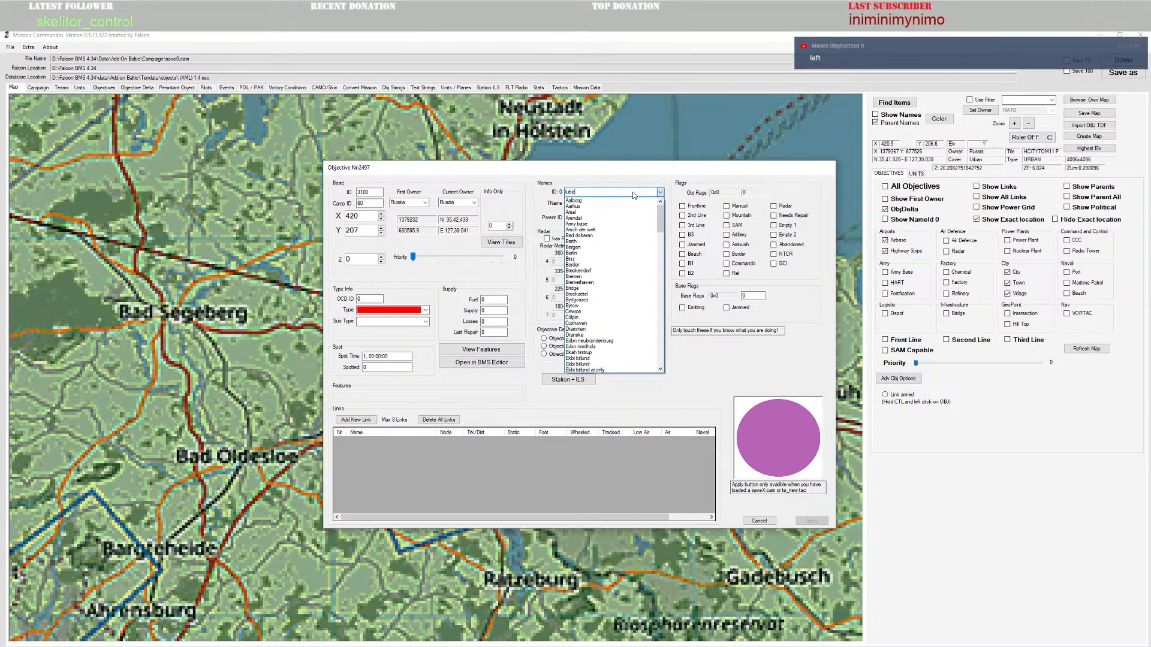
click(634, 192)
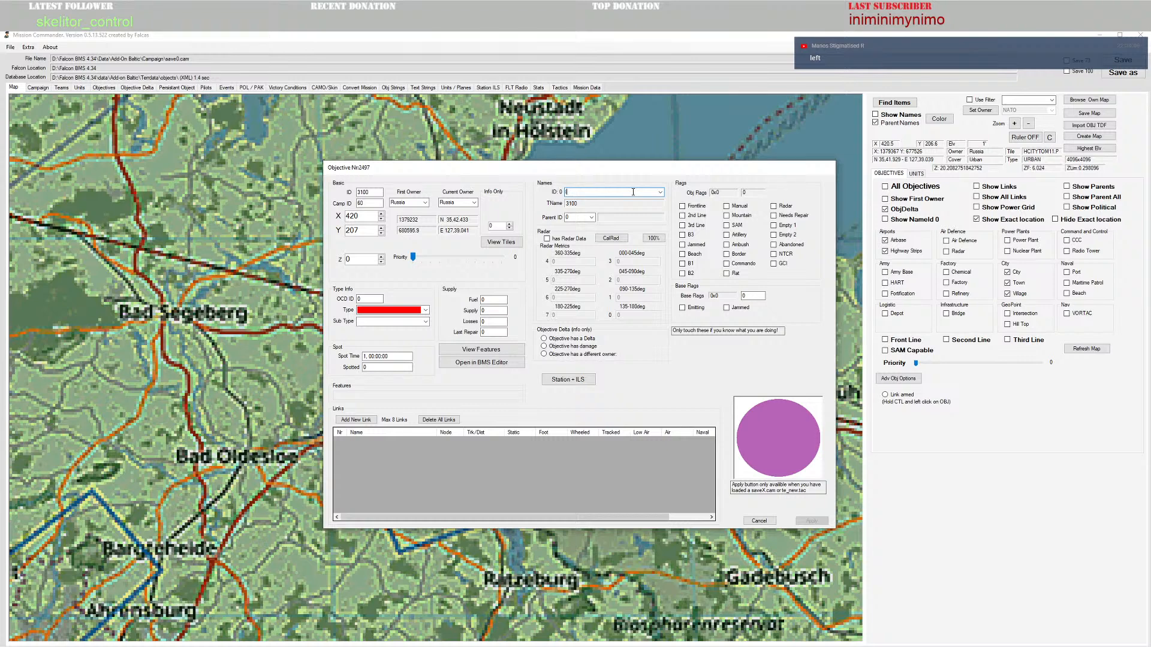
click(660, 193)
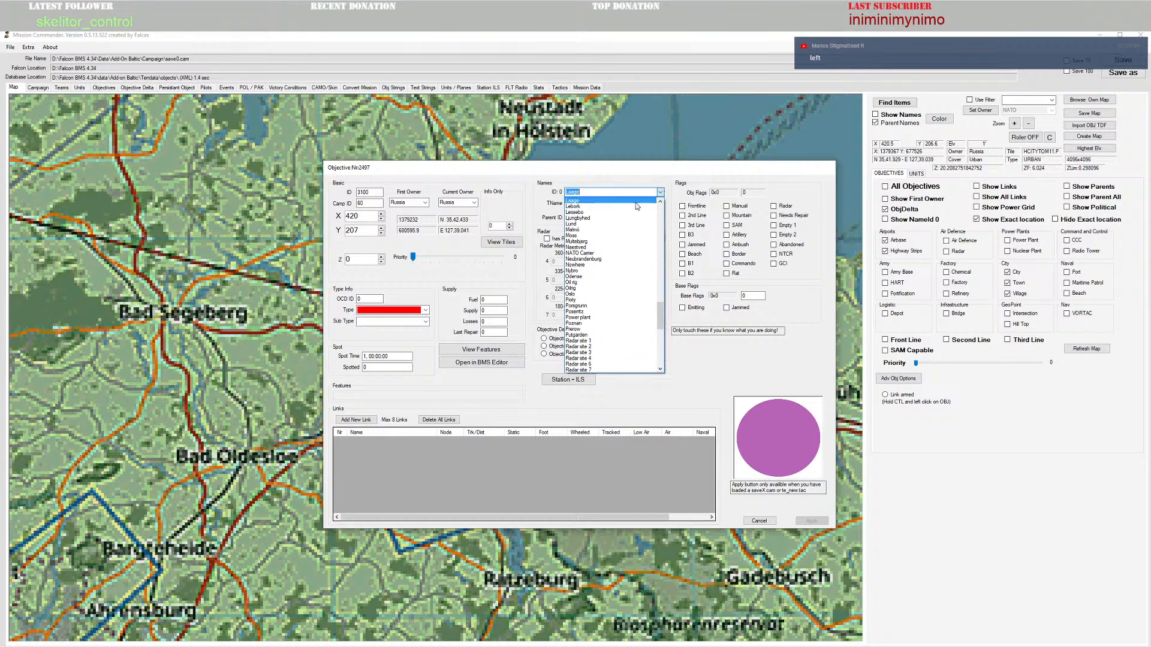
scroll(596, 216, up, 1)
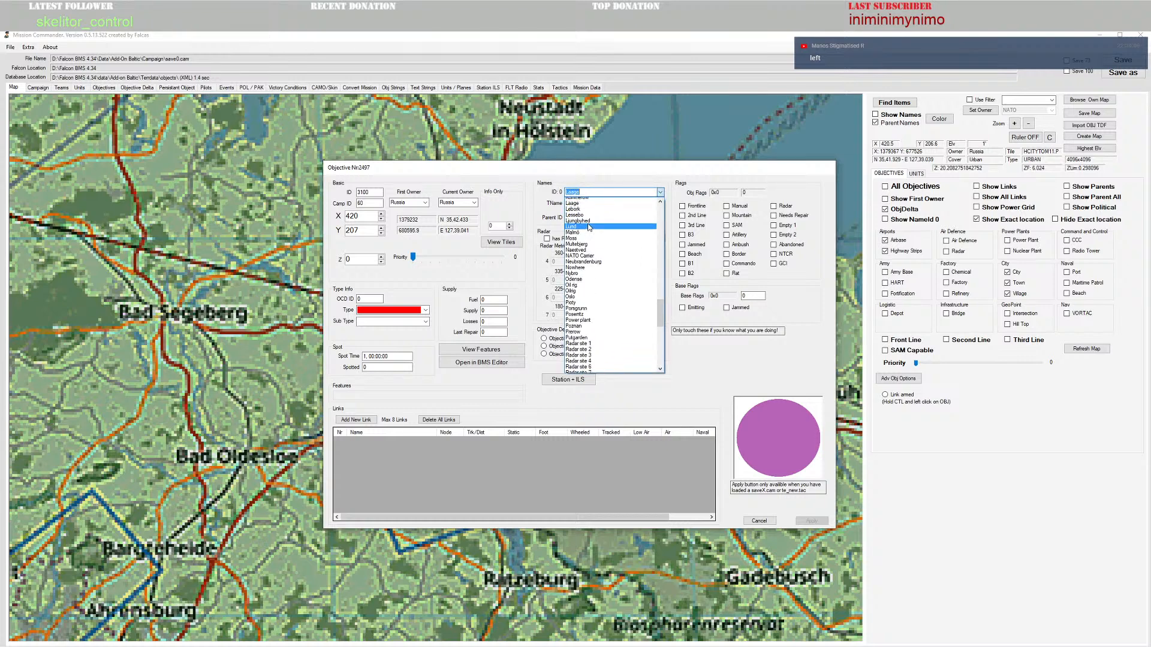
click(623, 181)
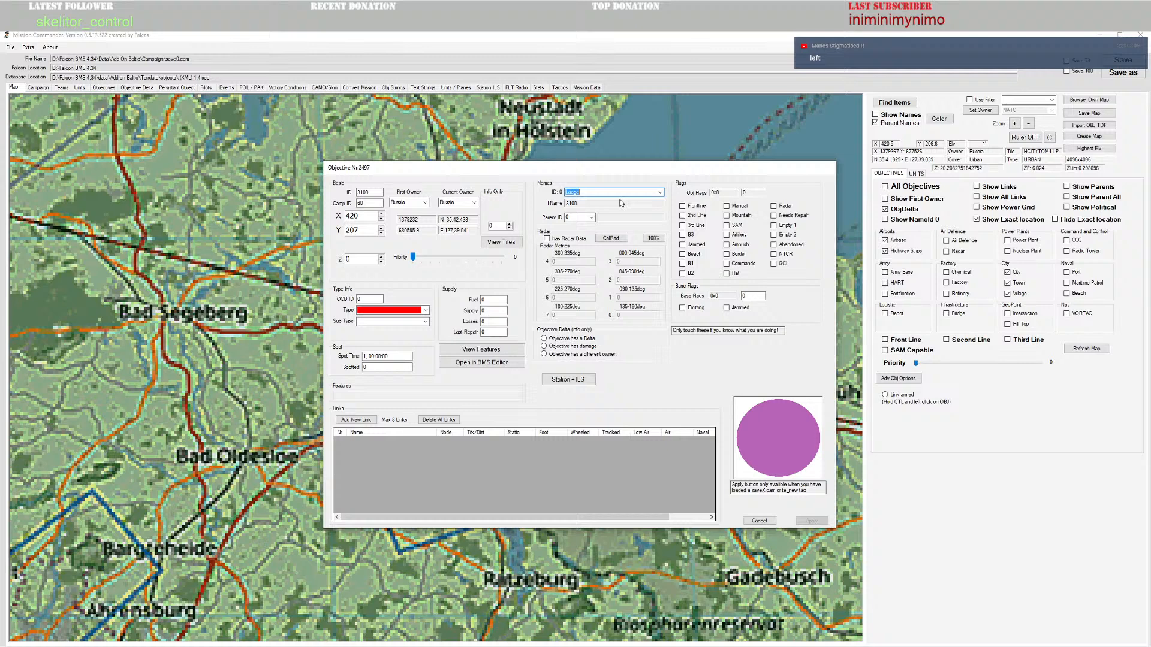
click(759, 521)
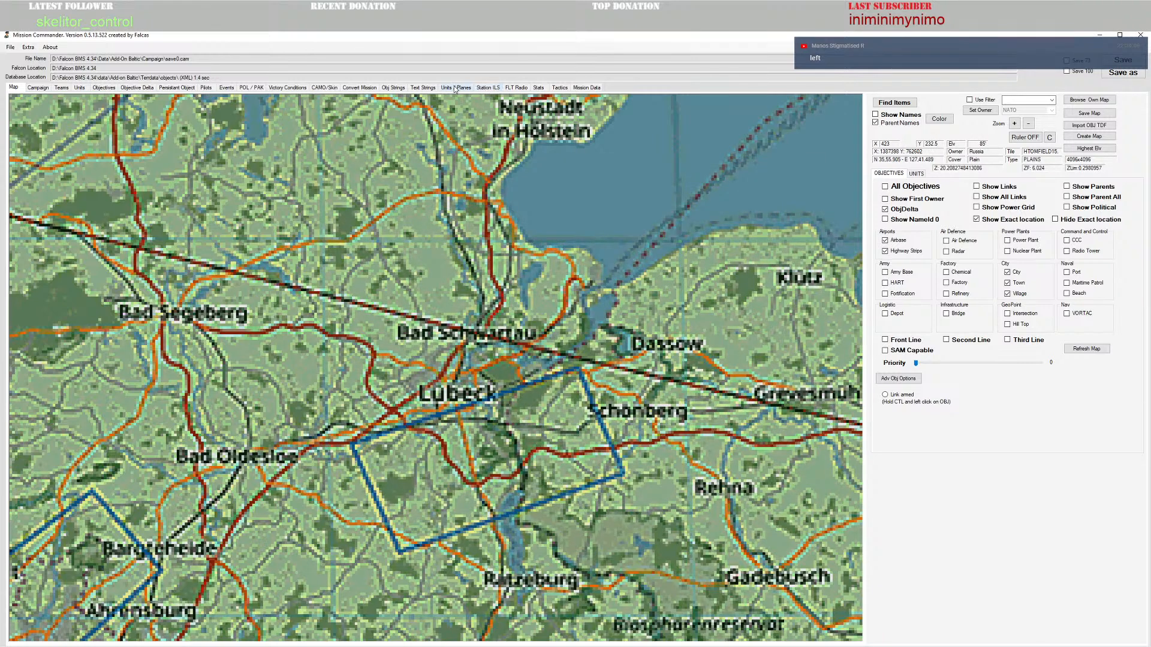
Step: Add the objective name string "Lübek" and move it up one place, above Nowhere
click(394, 89)
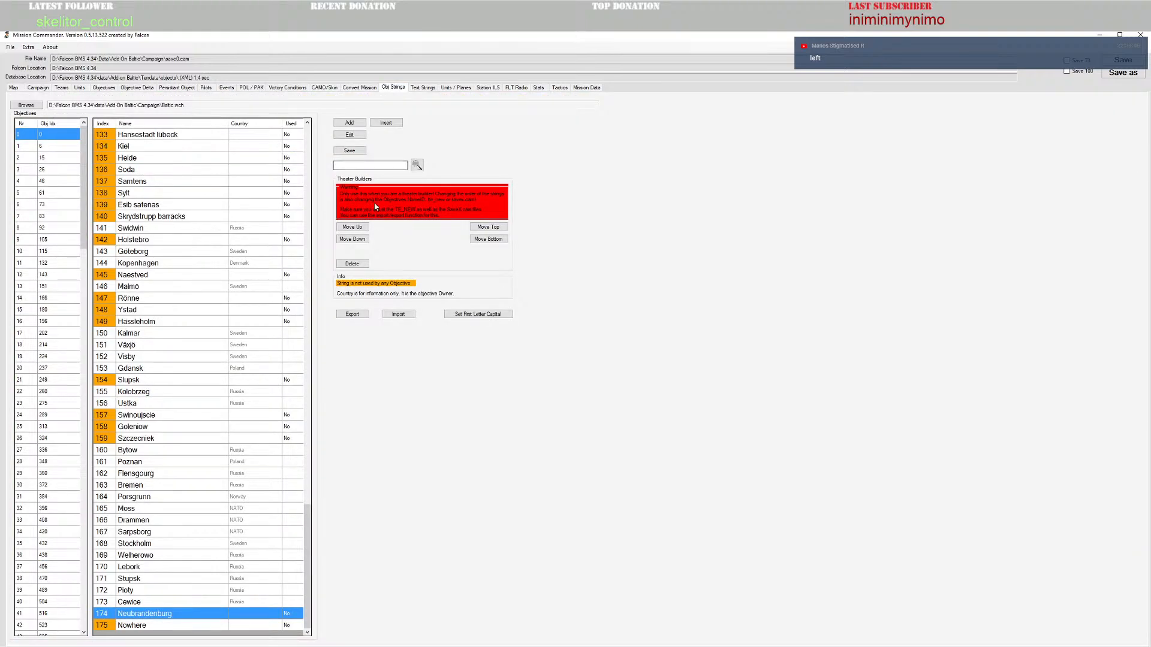
click(350, 123)
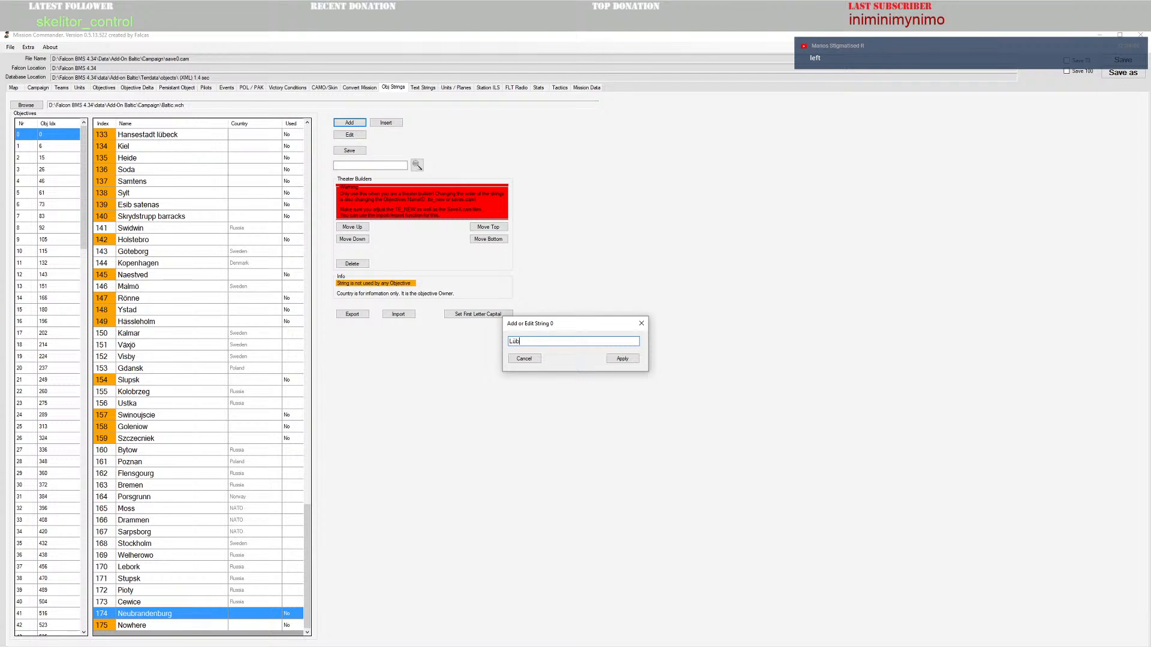
text(Lübek)
click(623, 358)
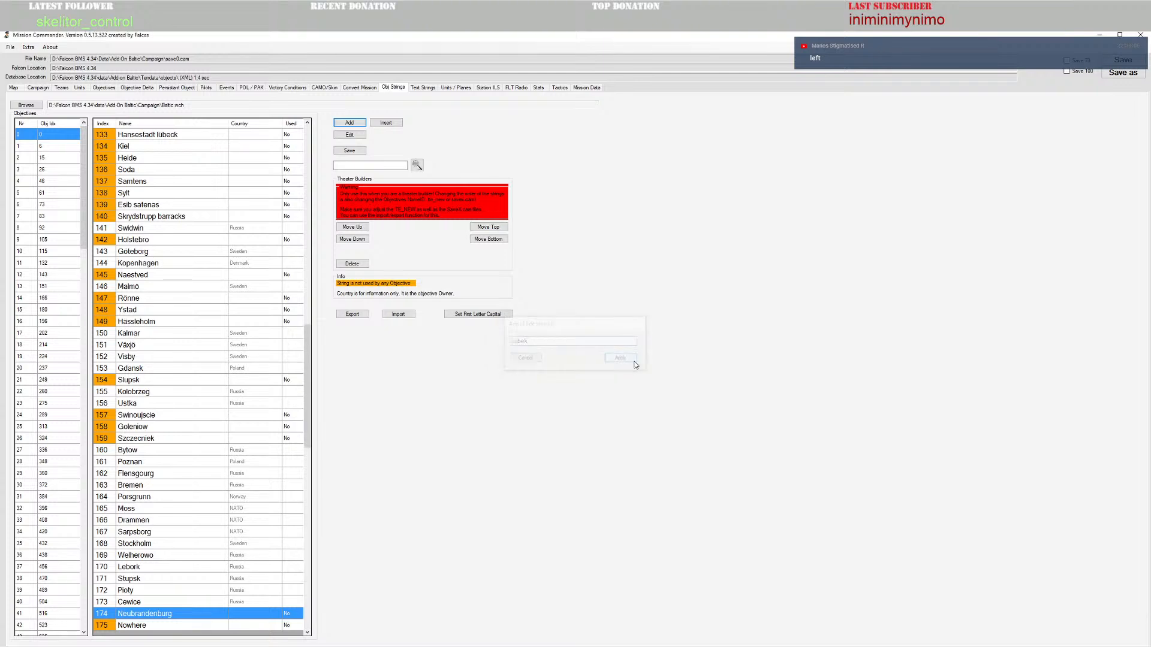
click(352, 227)
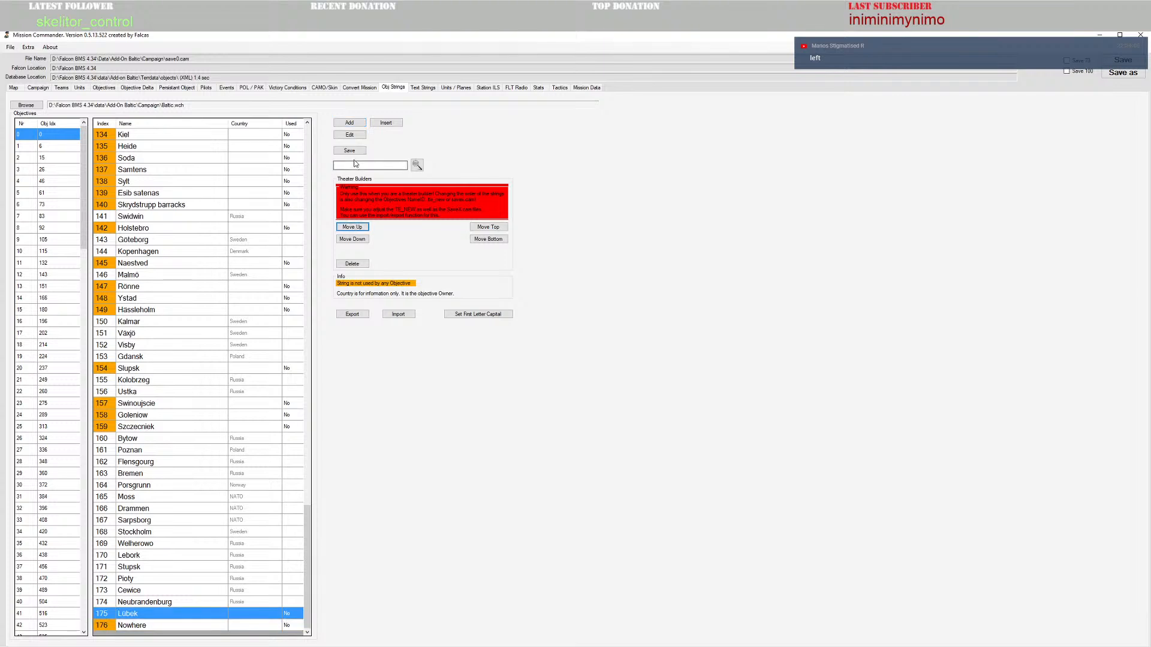
Step: Save the changed objective strings and return to the campaign map around Lübeck
click(349, 150)
click(607, 388)
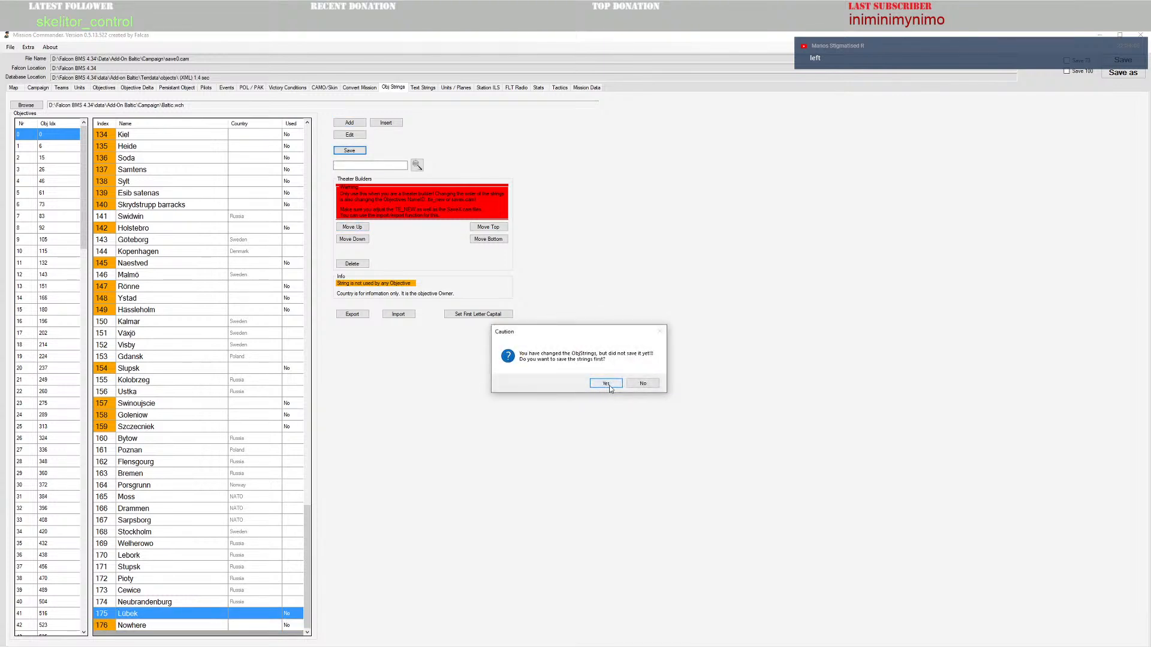
click(597, 386)
click(647, 385)
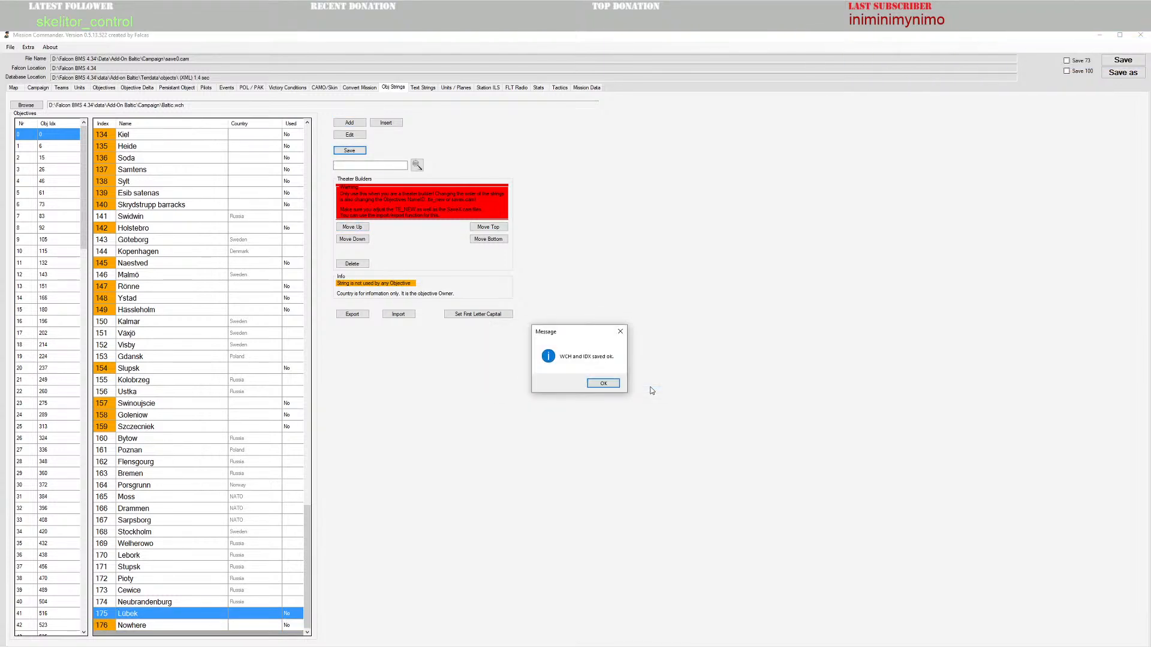
click(613, 385)
click(13, 88)
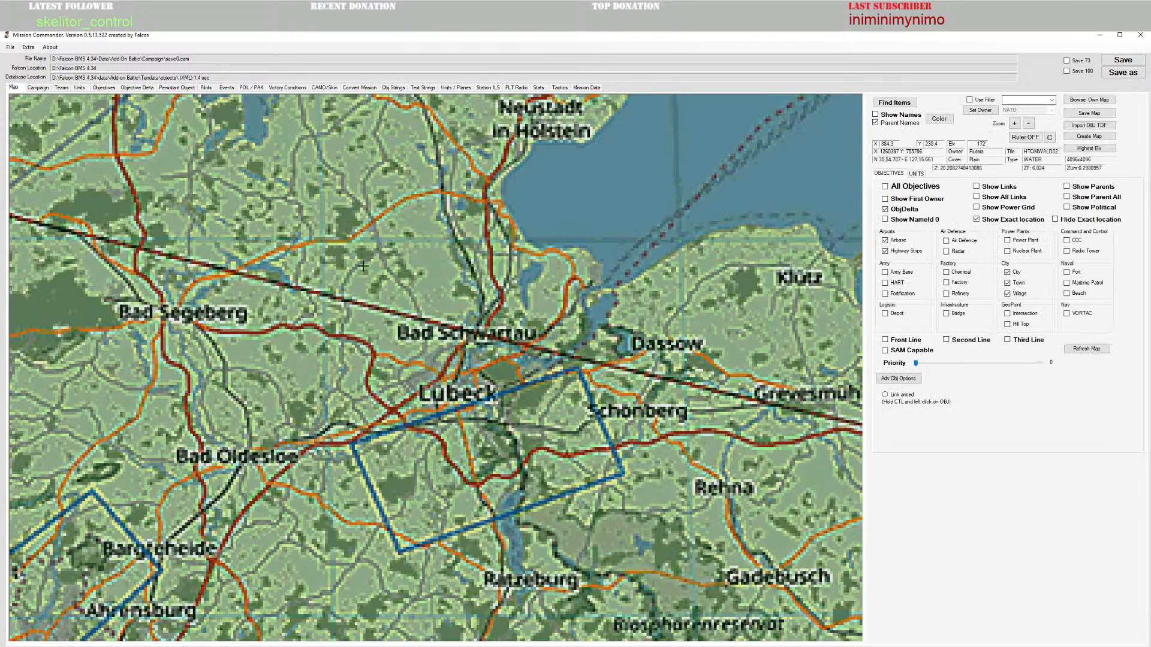
scroll(362, 266, down, 3)
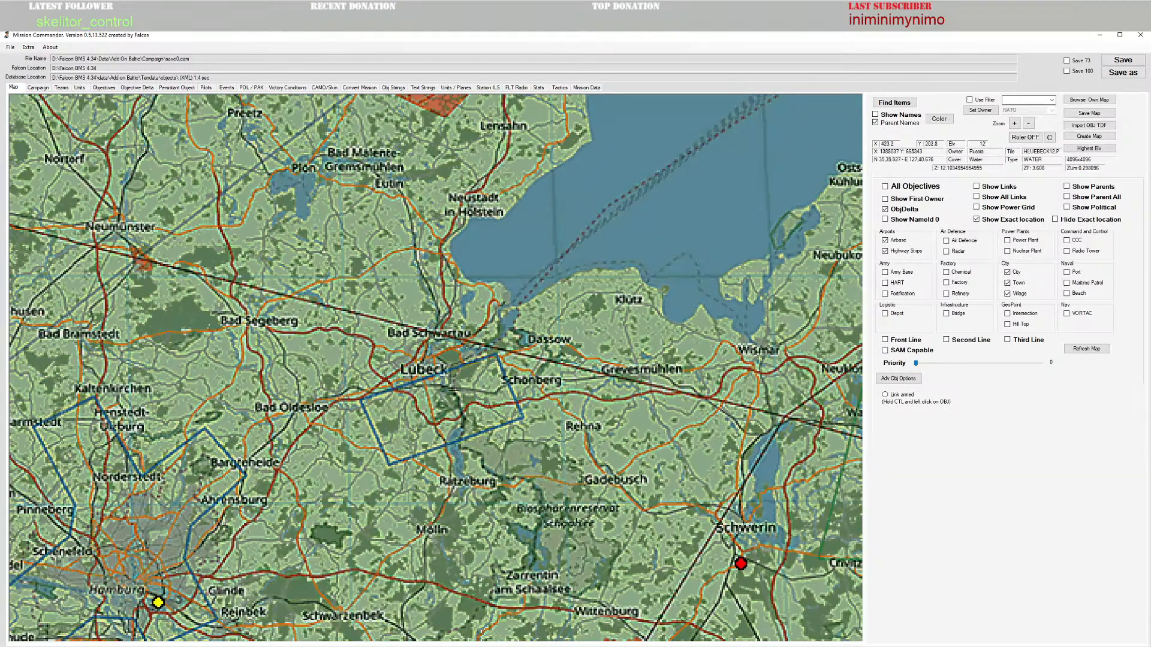
Step: Create a new objective at Lübeck, X 421, Y 207, and assign it the name Lübek
drag(454, 390, 496, 409)
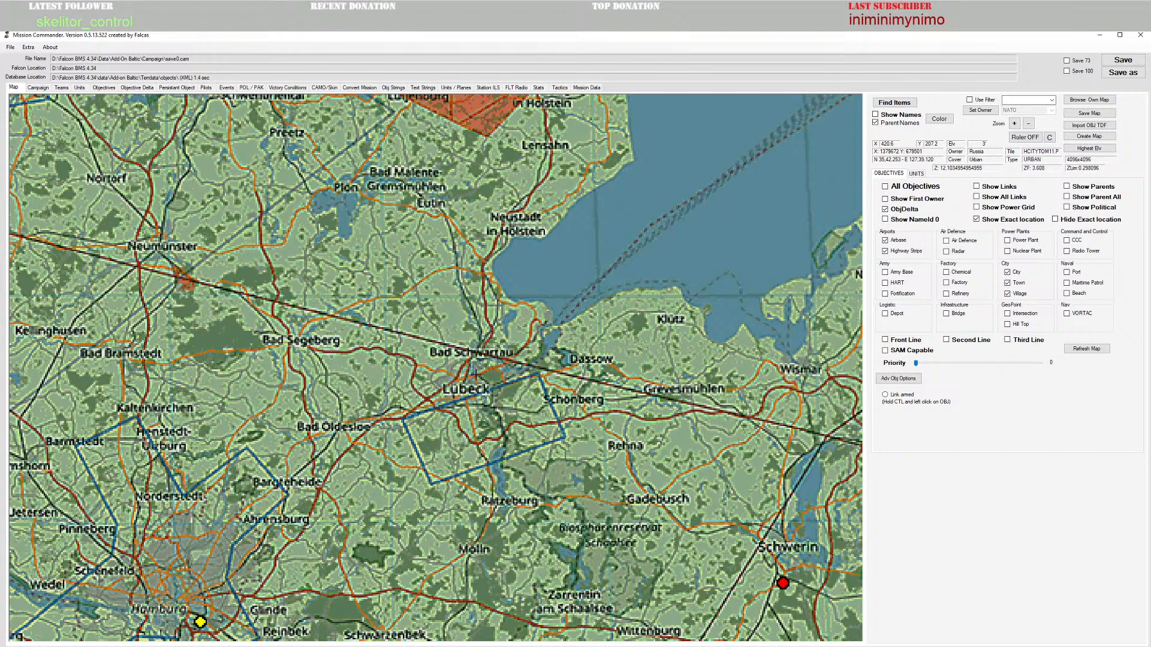
double_click(476, 375)
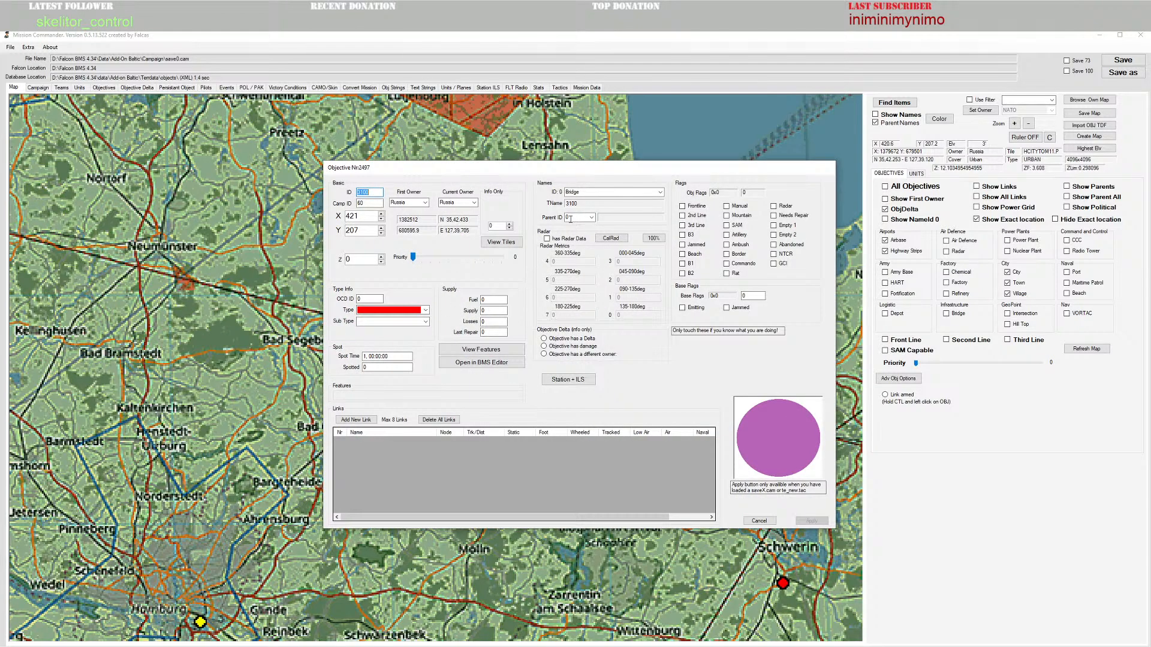
double_click(610, 190)
click(661, 193)
click(579, 230)
Step: Set the new Lübek objective's type to City and sub type to C00 City (CT 2070), and apply it
click(396, 310)
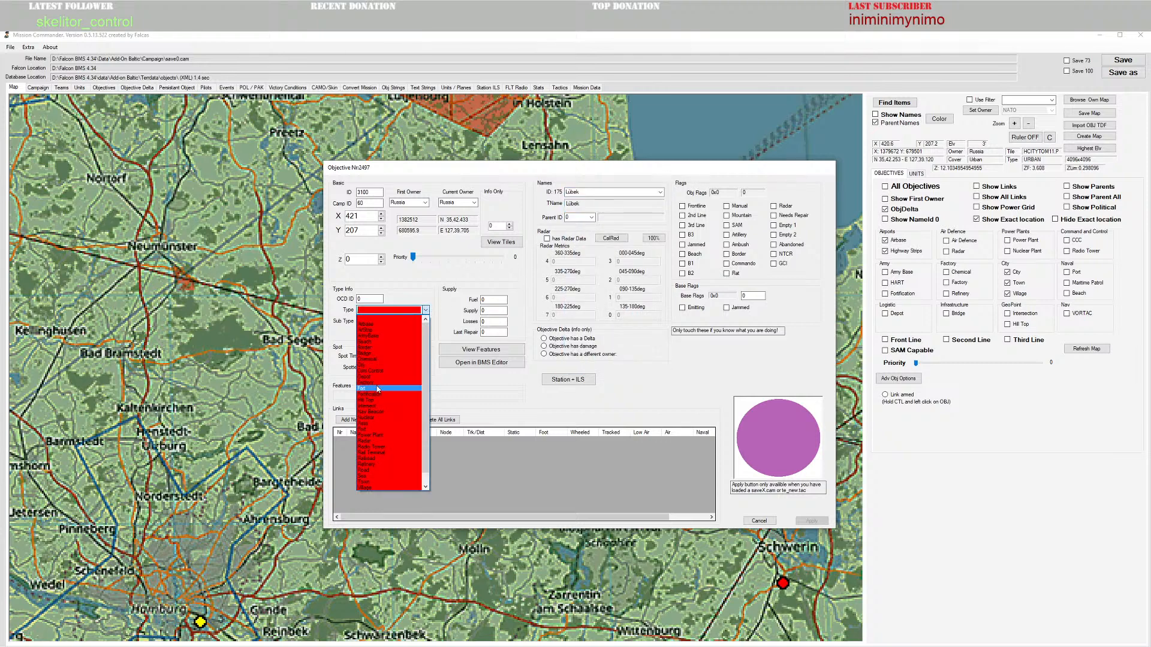
click(375, 364)
click(425, 322)
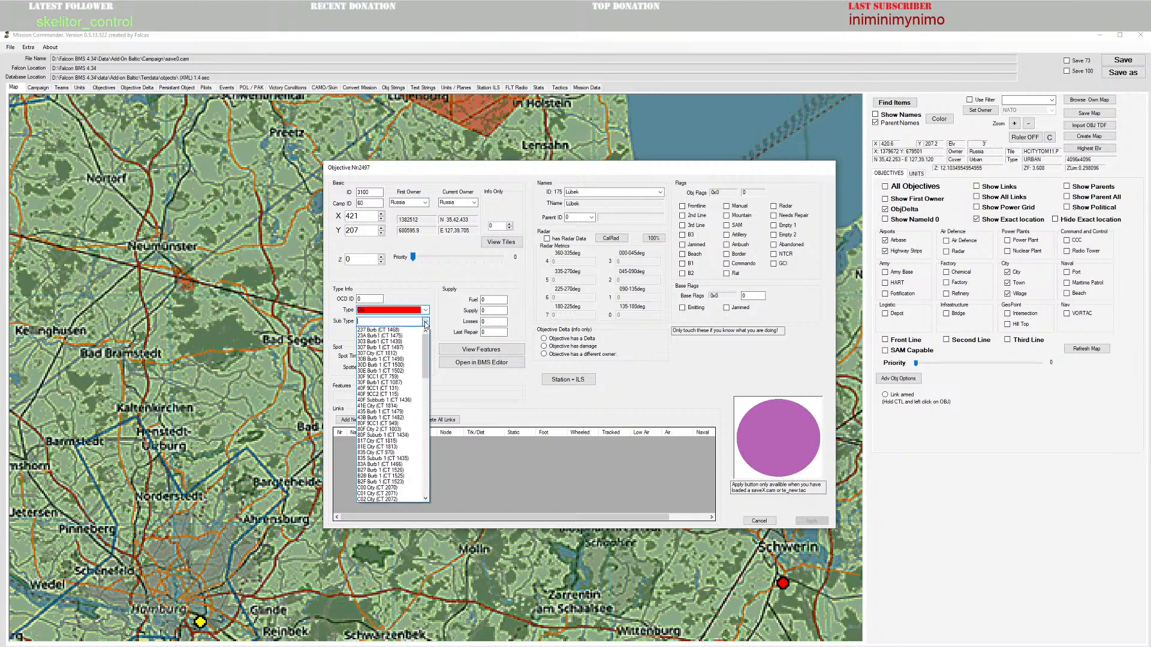
click(379, 488)
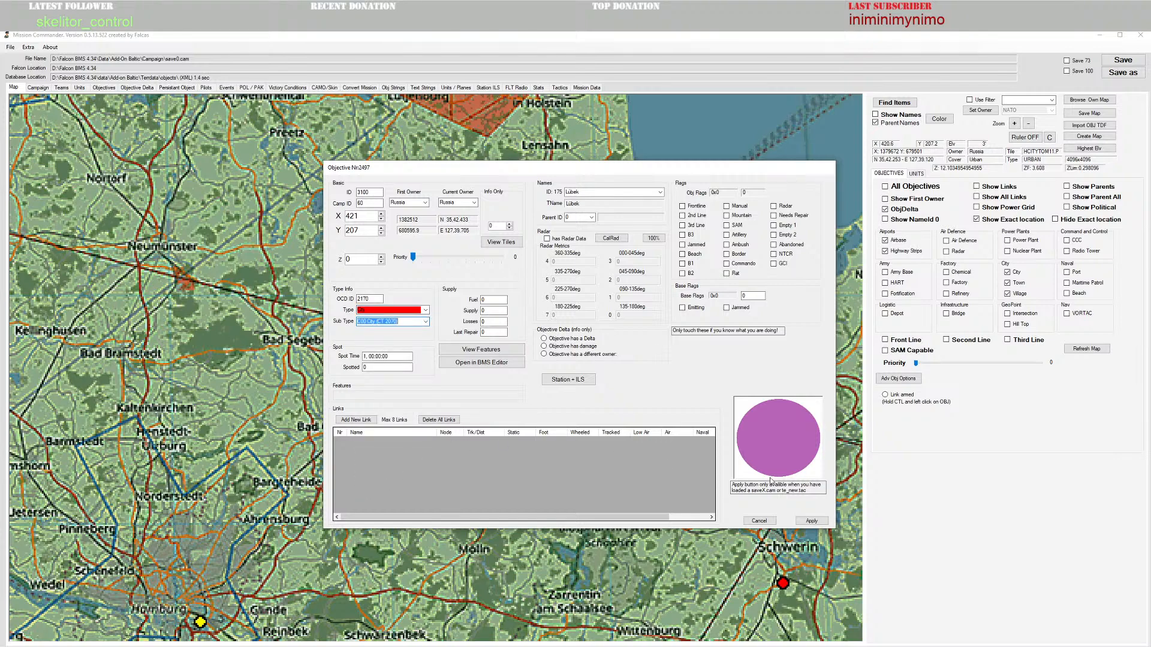
click(812, 521)
Step: Examine the Lübek objective in the Objective Editor against the surrounding harbour and city tiles, then close the editor
mouse_move(473, 376)
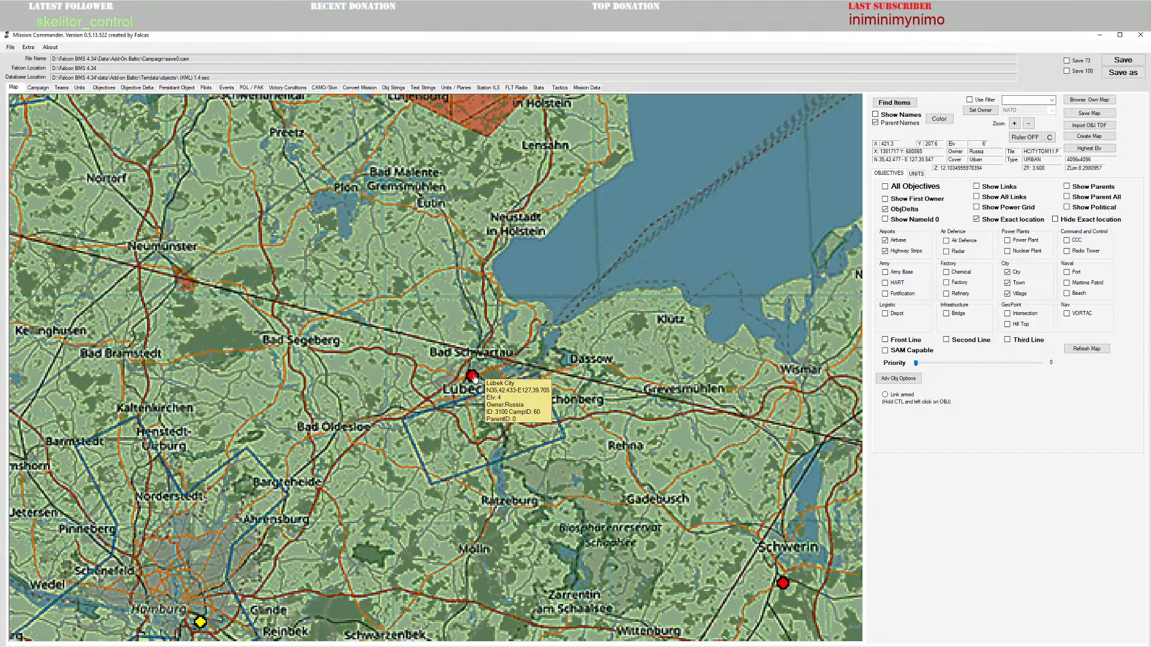
right_click(473, 377)
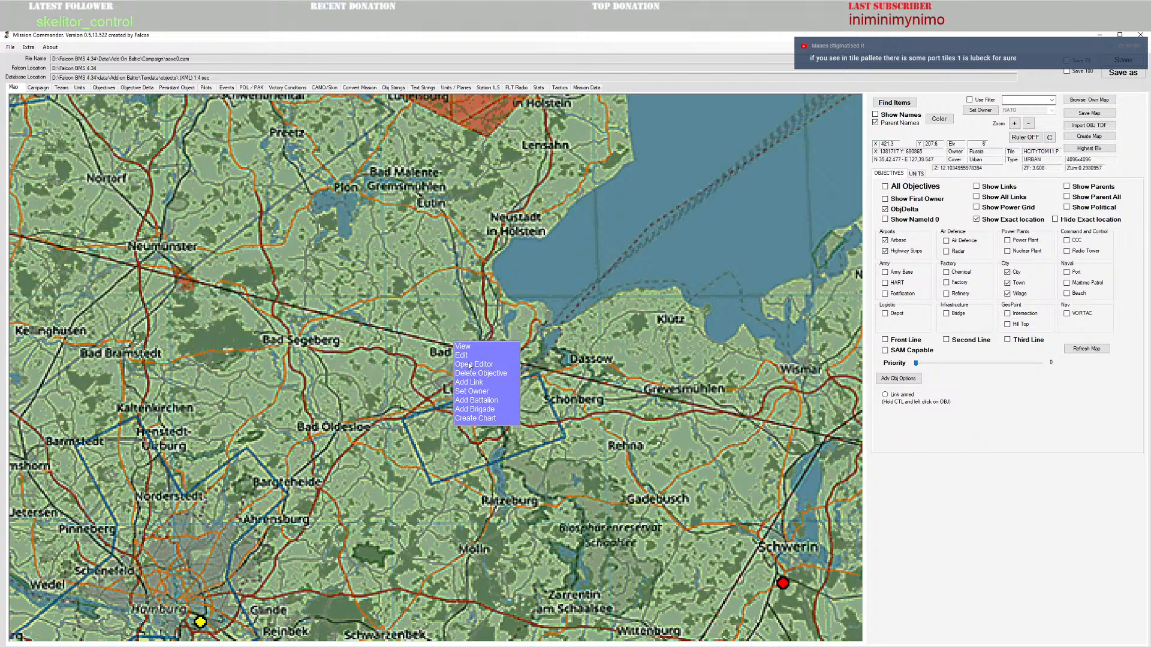
double_click(534, 361)
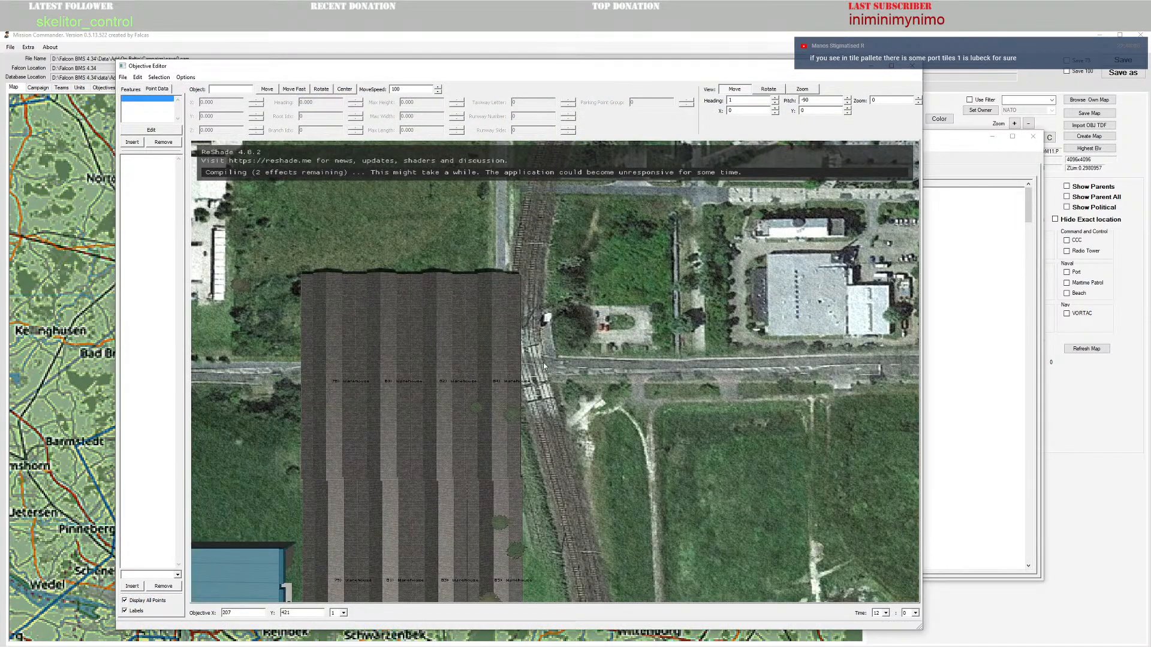
scroll(627, 447, down, 10)
scroll(627, 449, down, 8)
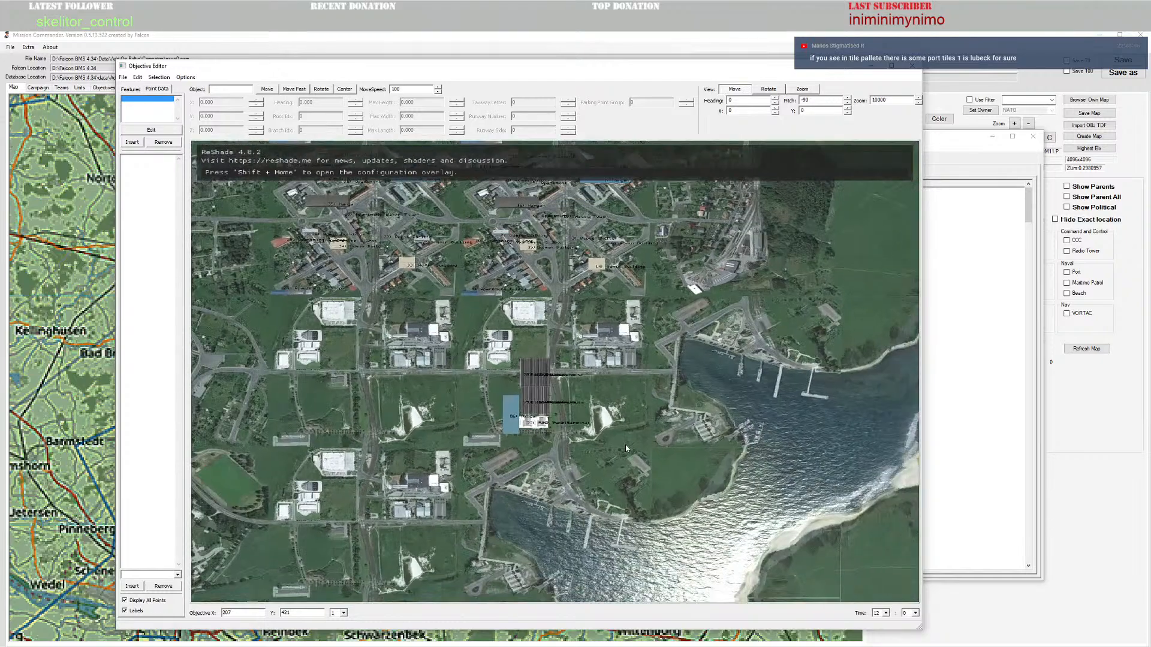
scroll(627, 450, down, 7)
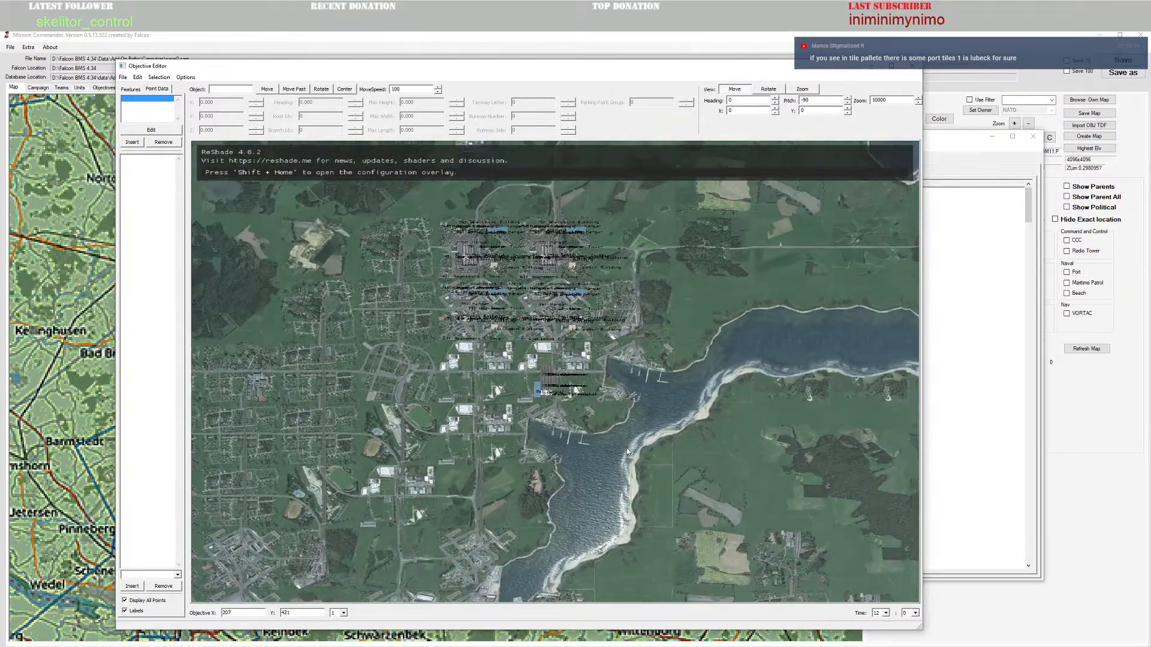
drag(627, 448, 601, 423)
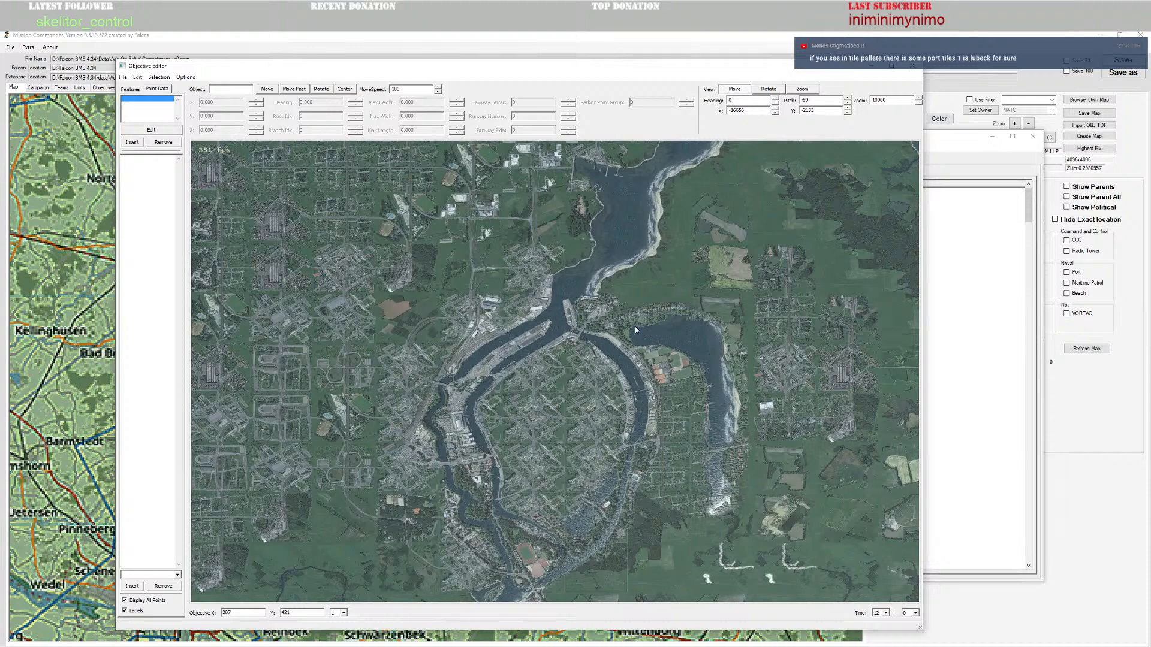
drag(646, 290, 645, 287)
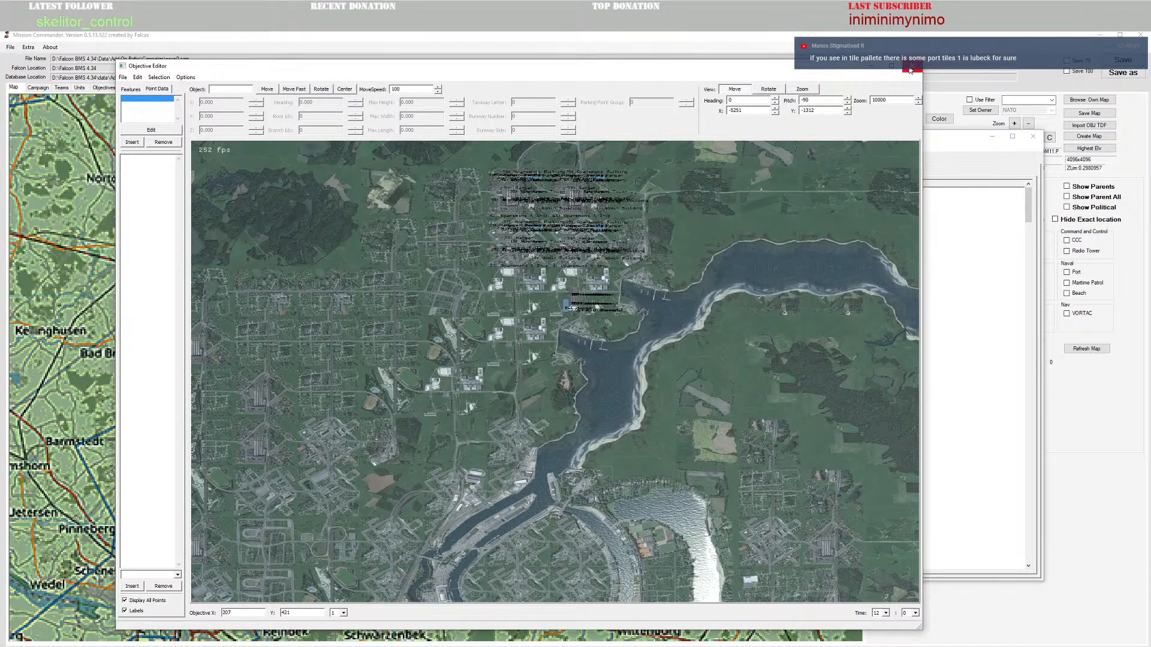
drag(681, 386, 628, 262)
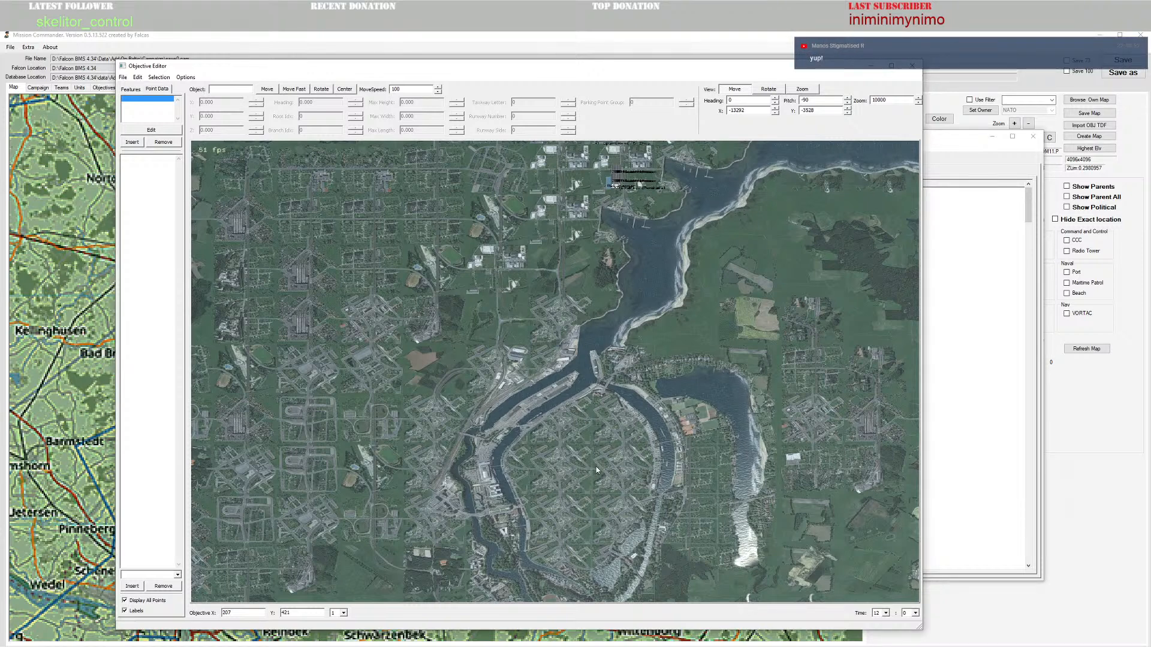
drag(622, 485, 586, 367)
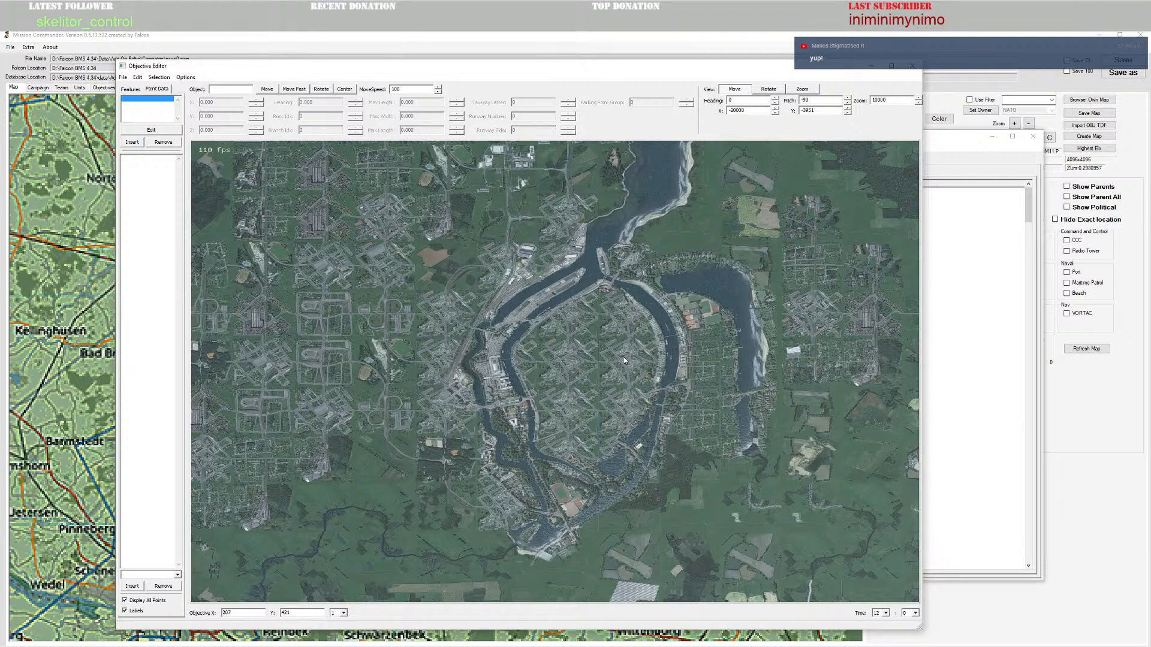
drag(637, 153, 636, 251)
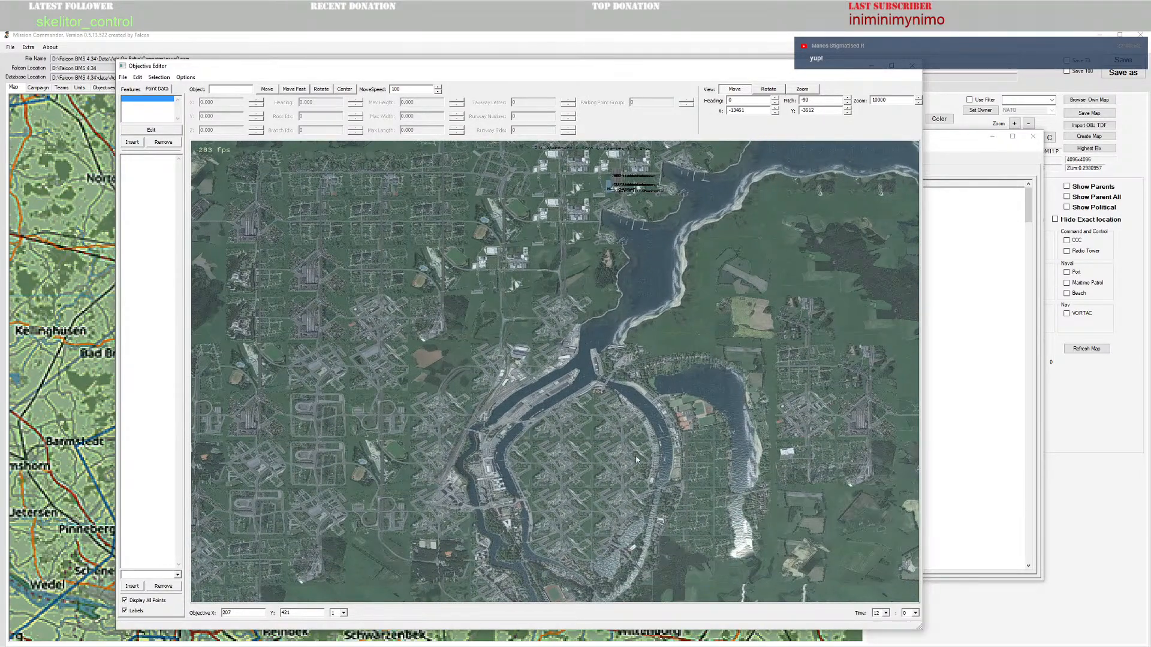
click(912, 65)
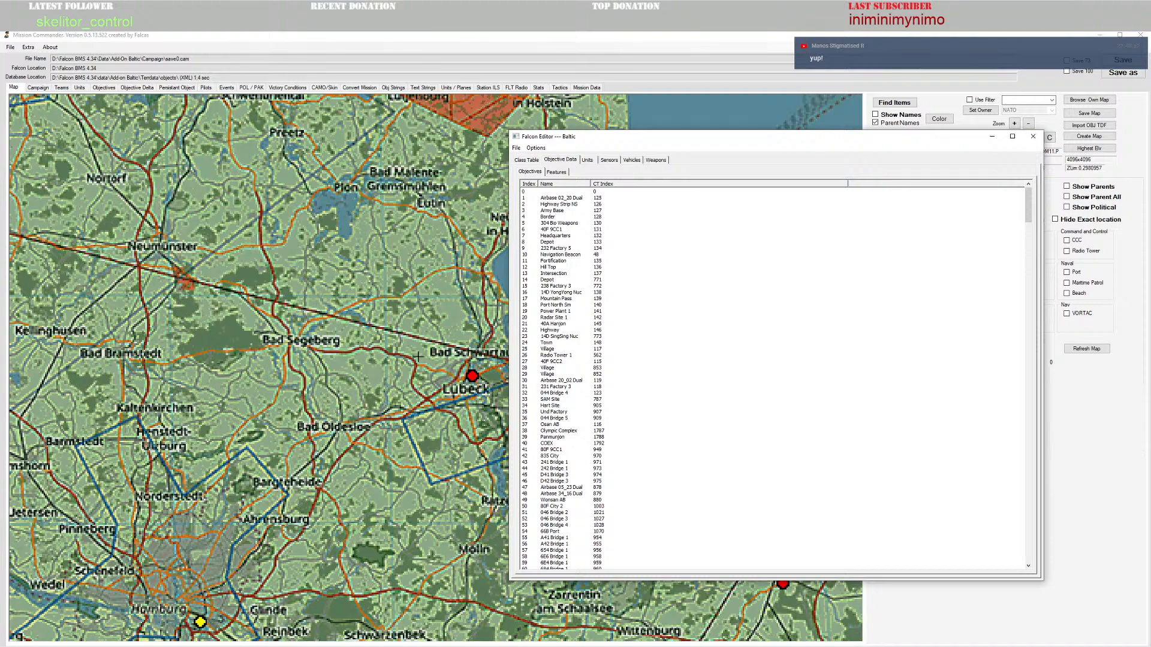
Step: Move the Lübek objective to X 420, Y 200 and apply the new position
click(473, 377)
click(474, 376)
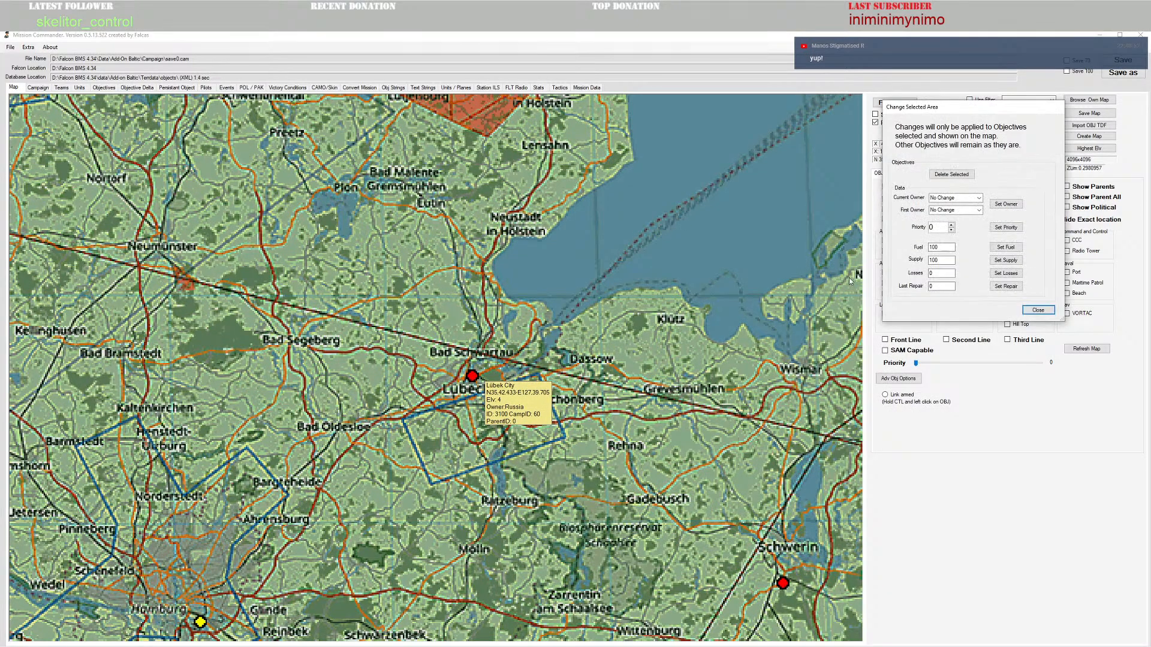
click(1039, 312)
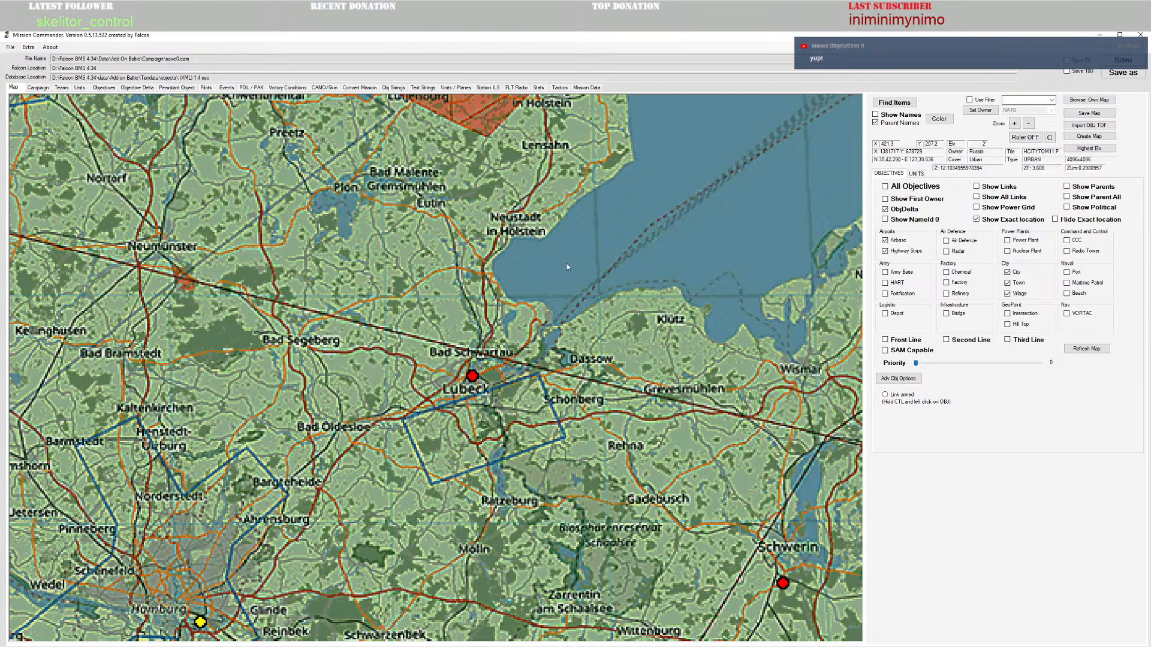
click(382, 233)
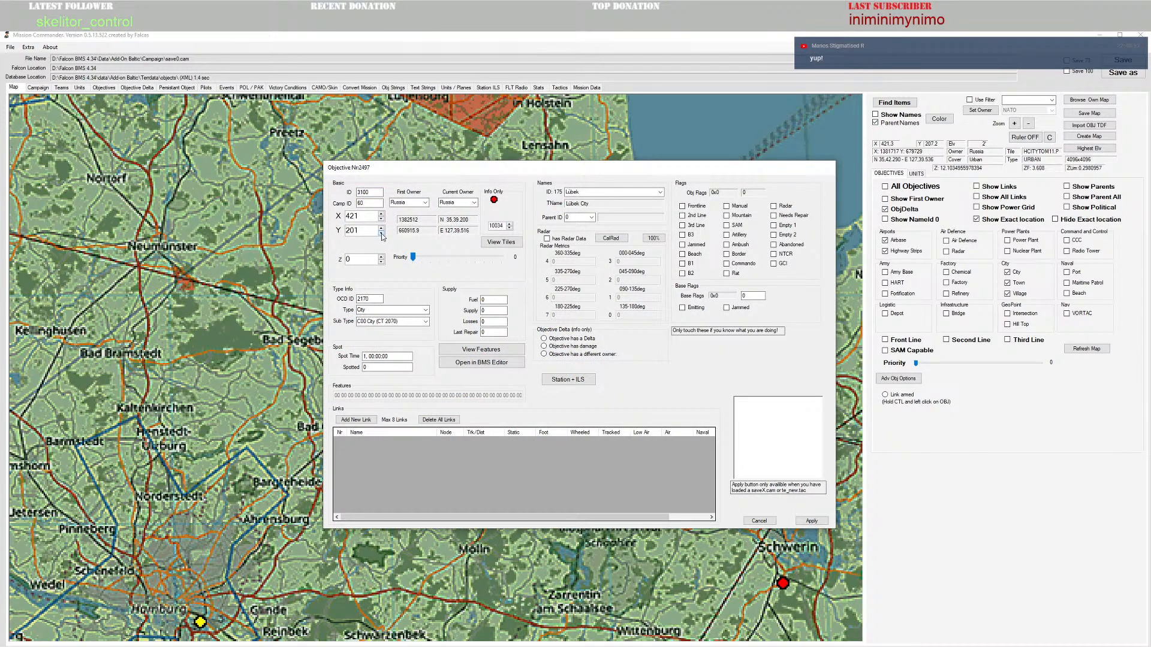
click(382, 234)
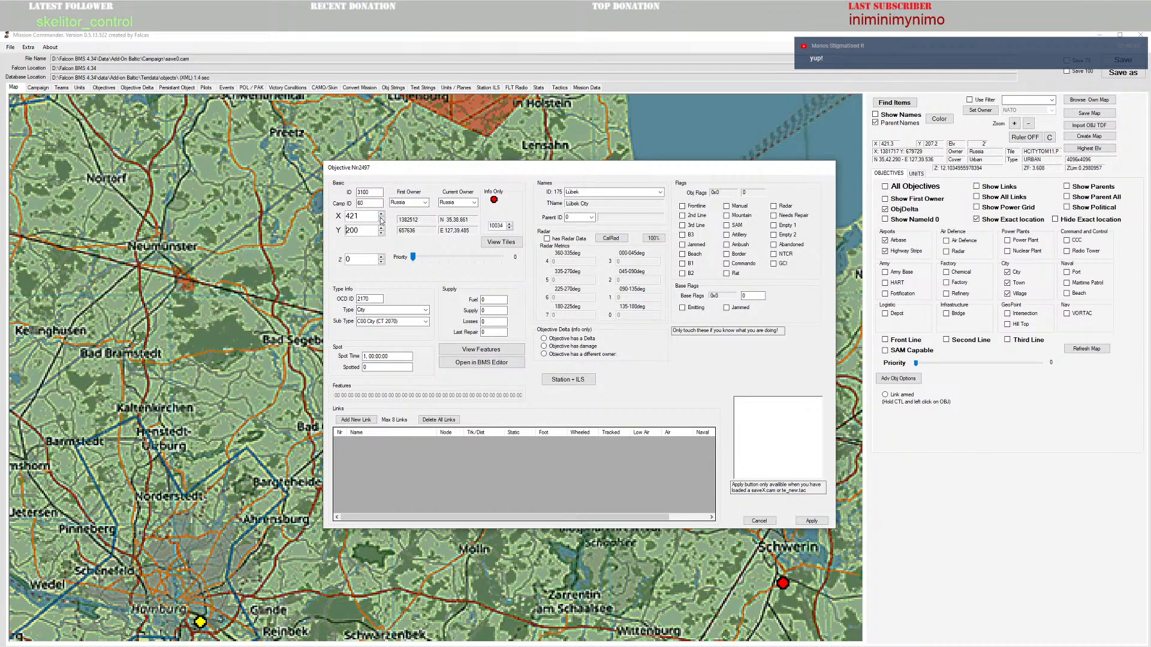
click(811, 521)
Step: Inspect the Lübek C00 City feature layout over the terrain tiles at its new position
right_click(467, 422)
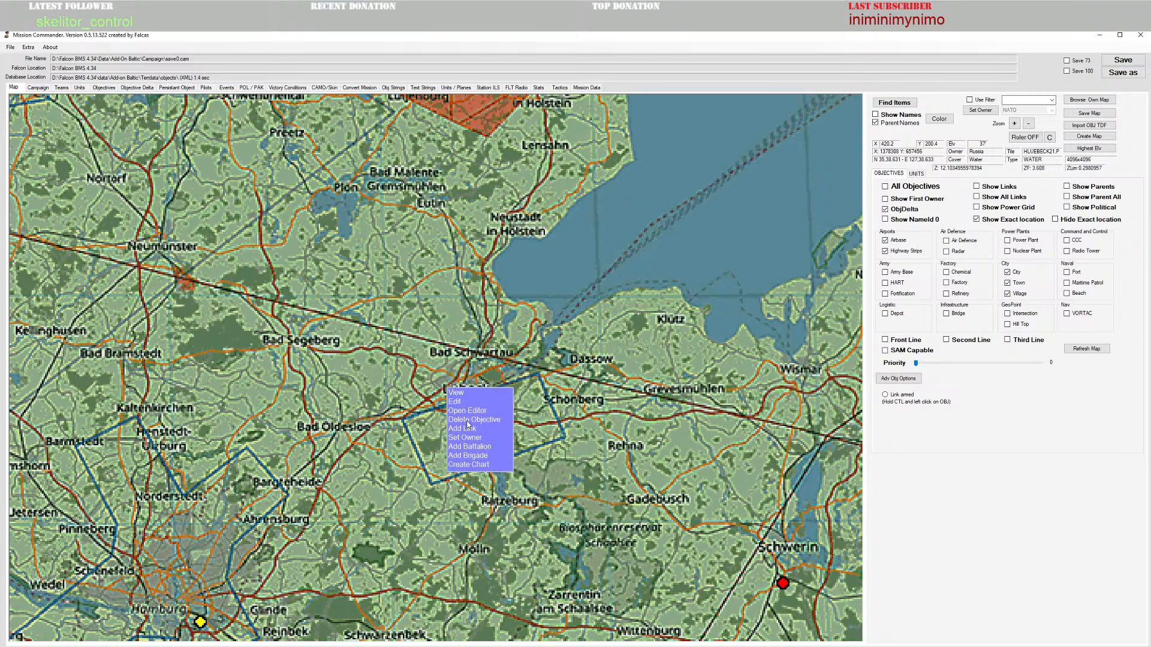
click(460, 394)
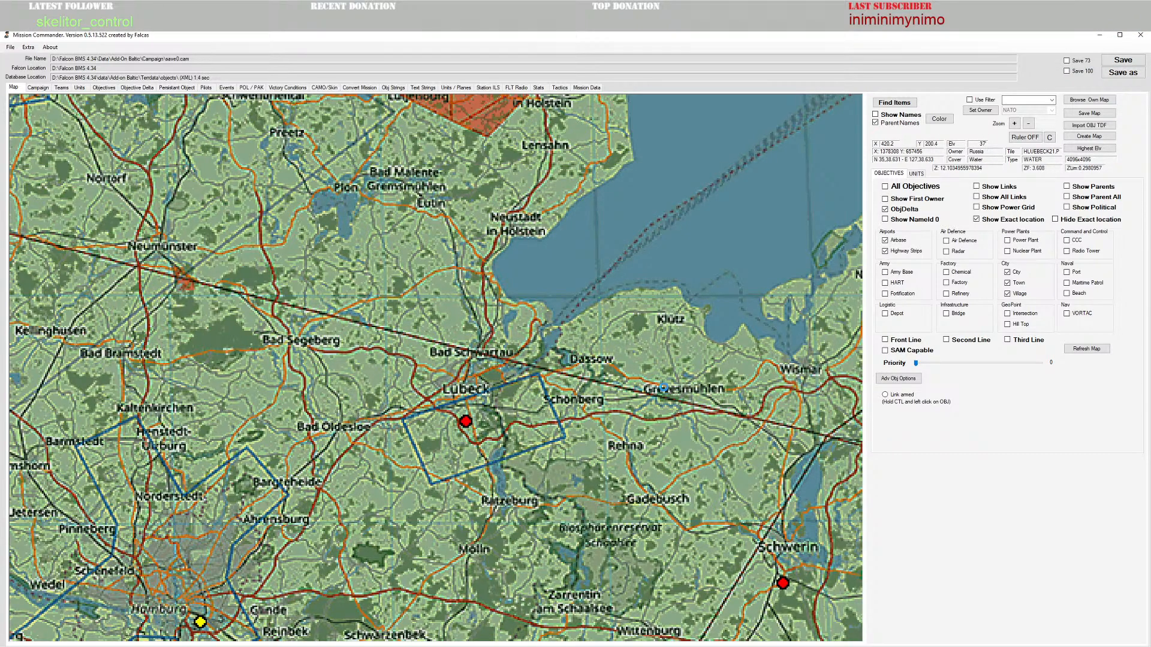
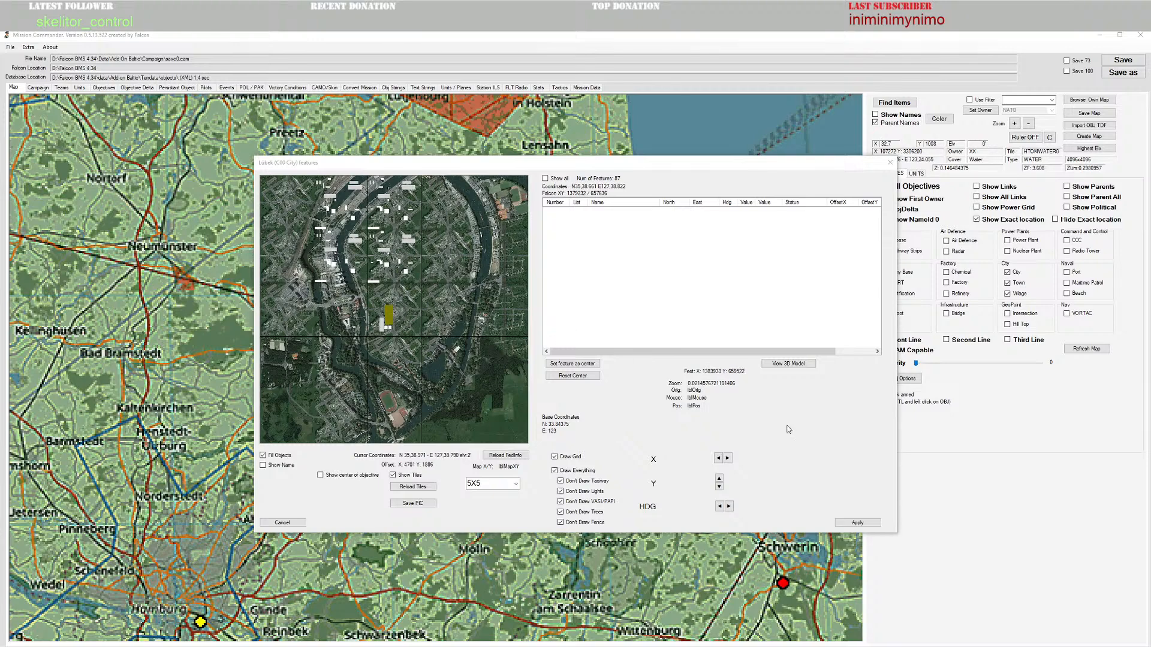
click(858, 521)
Step: Set the Lübek objective's Y to 201 and its sub type to 237 Burb (CT 1468), and apply the changes
right_click(466, 421)
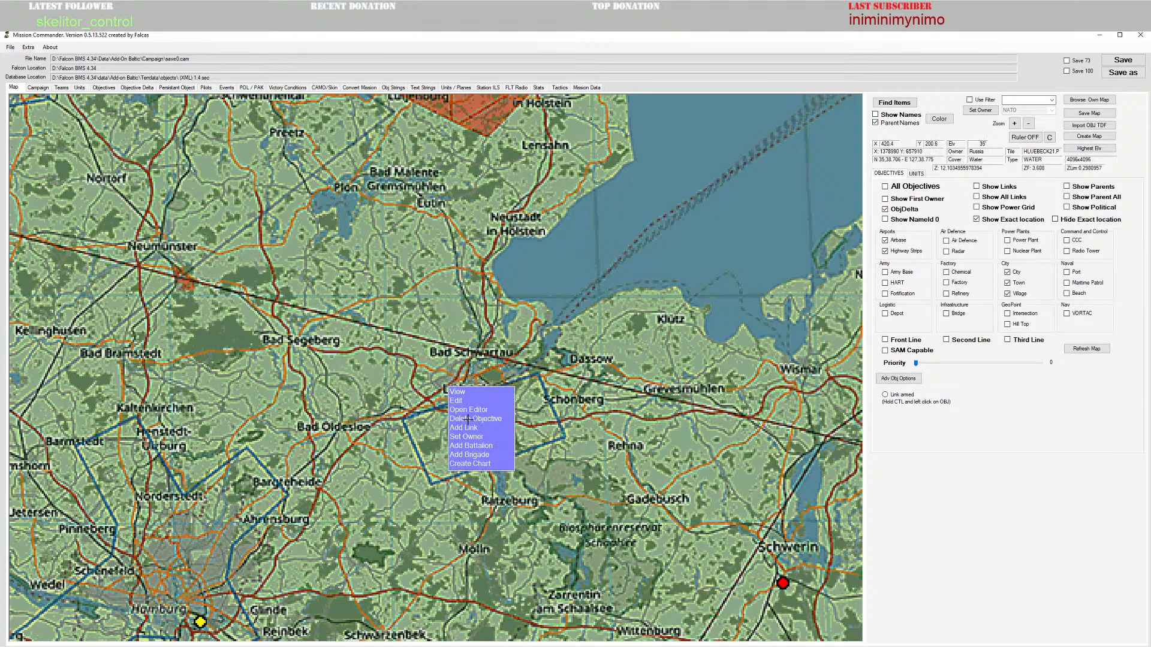
click(468, 401)
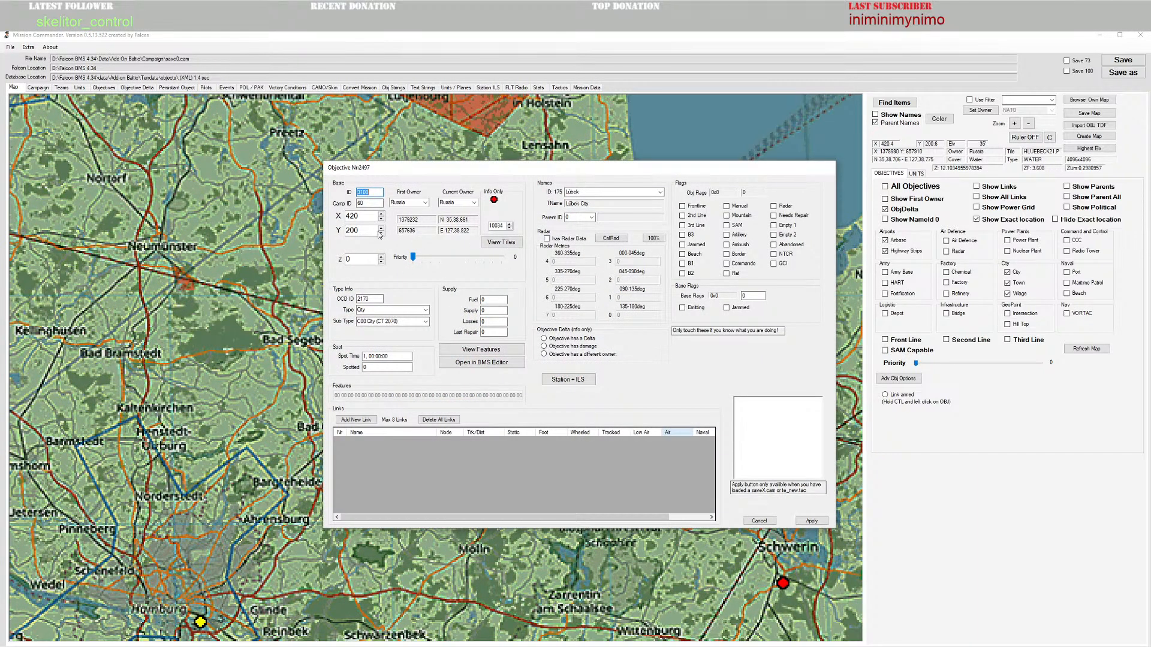
click(381, 229)
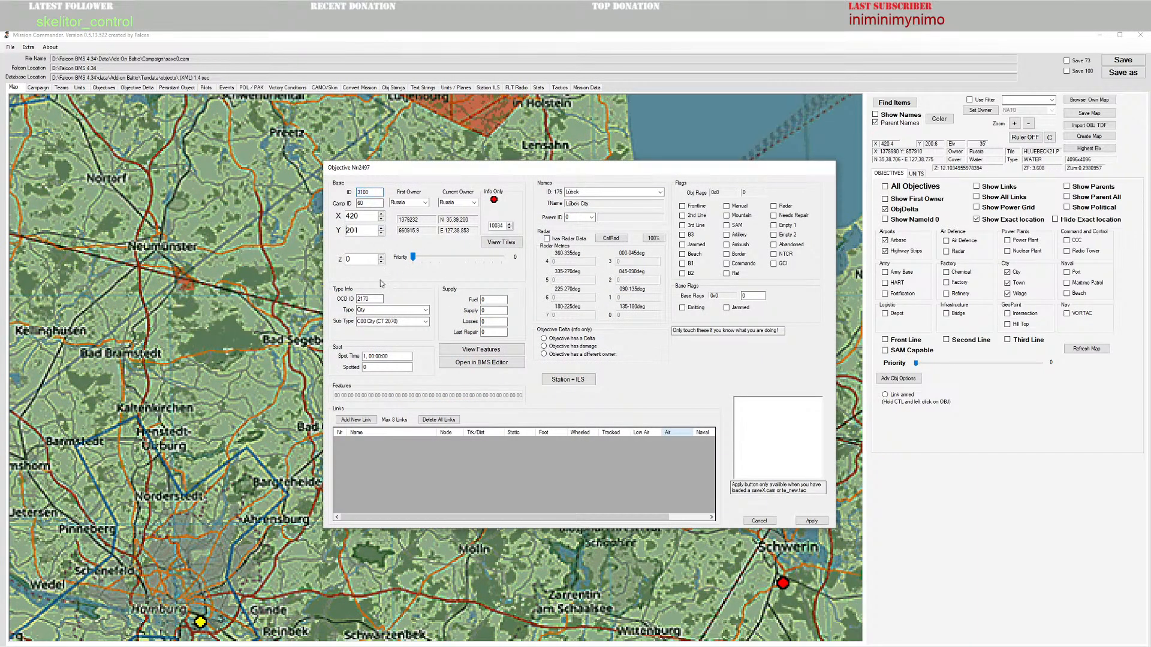
click(426, 322)
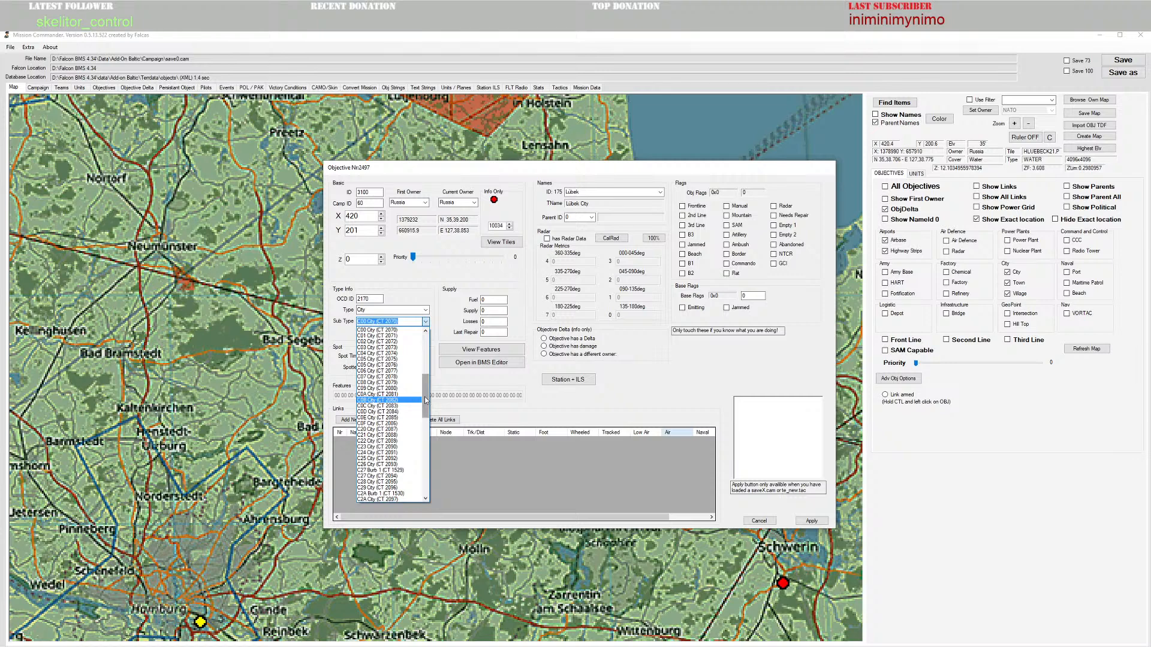
drag(418, 434, 420, 325)
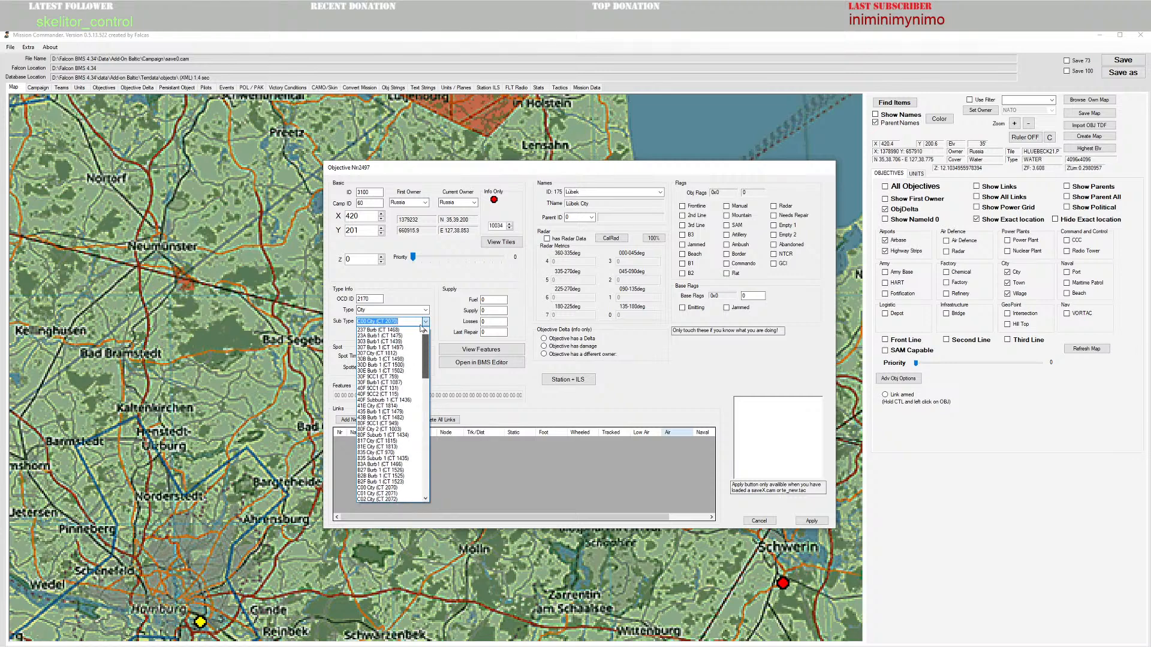
click(381, 330)
click(812, 520)
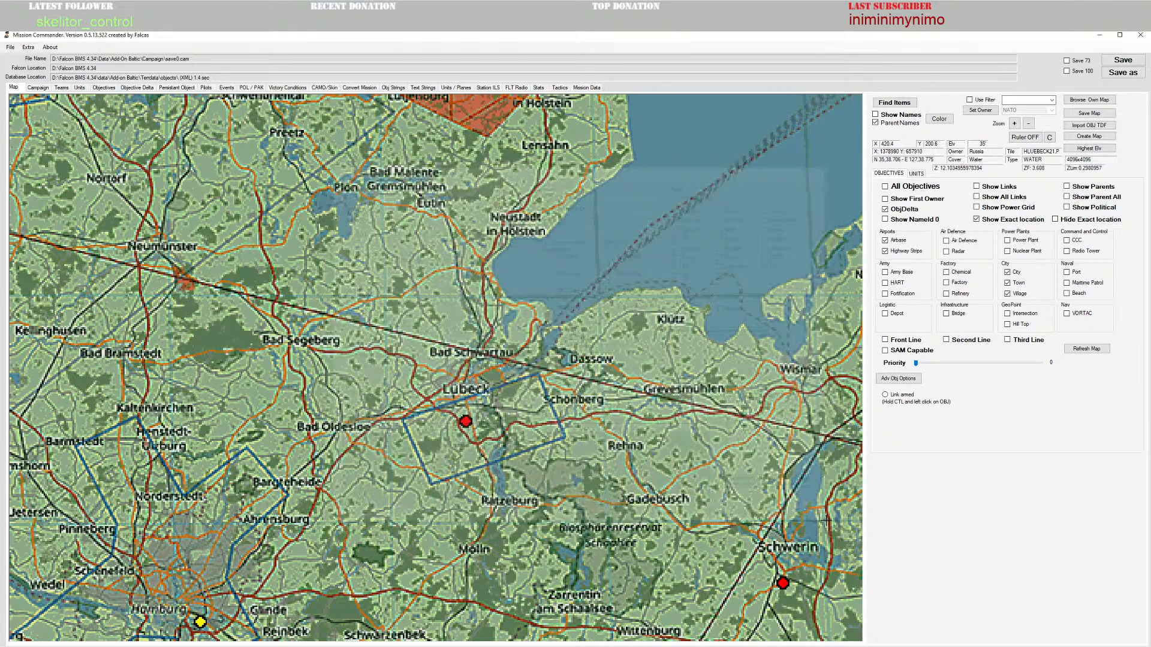
Step: Check how the Lübek 237 Burb features sit on the island tiles between the river arms
right_click(466, 415)
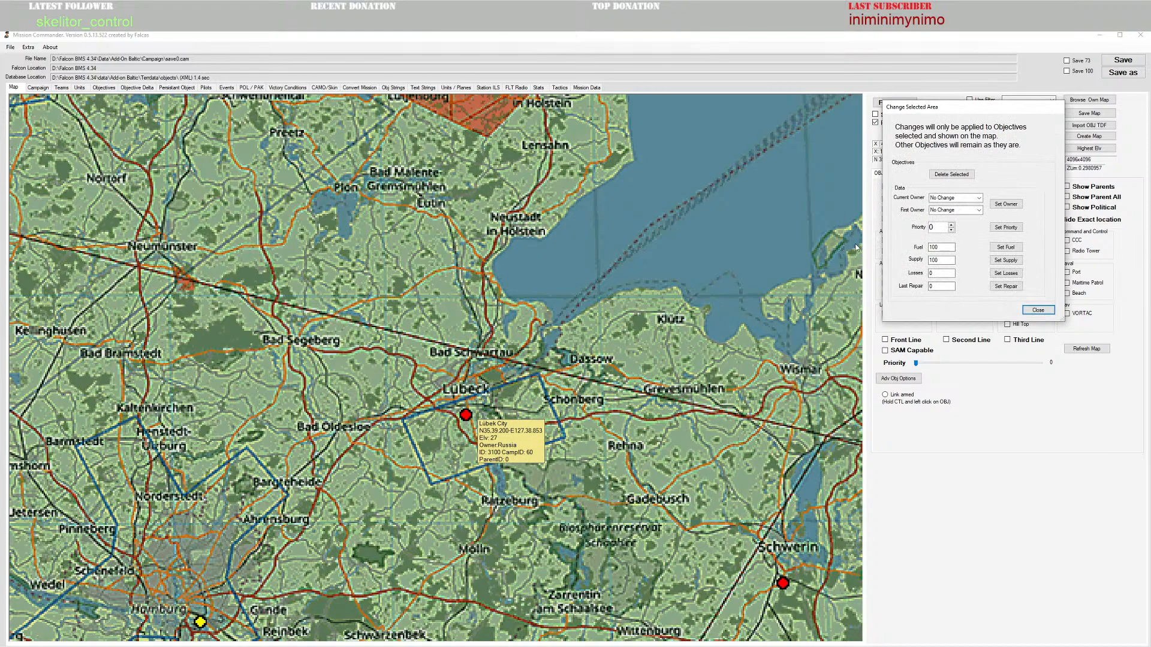
click(1038, 310)
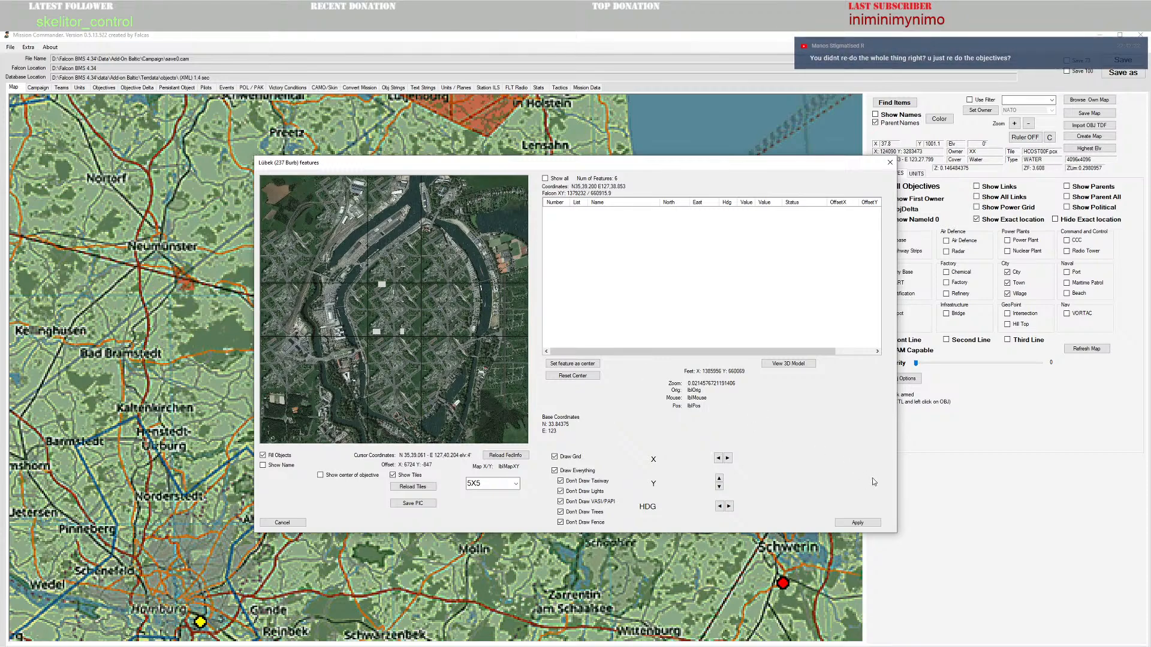
click(858, 522)
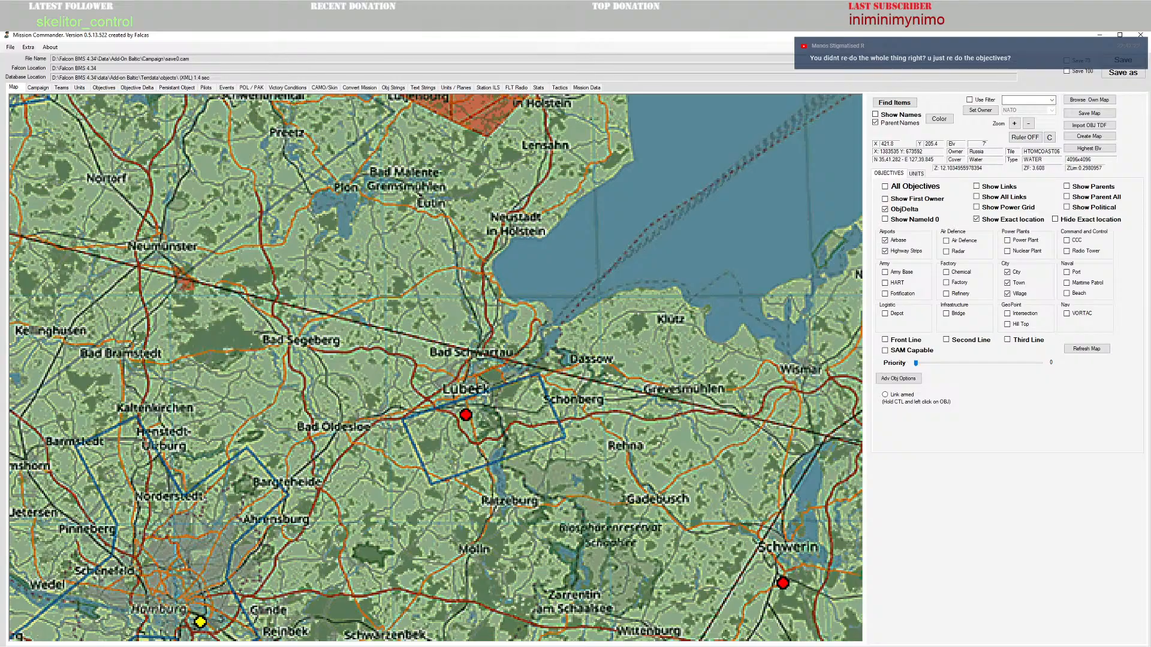
Step: Widen the campaign map view around Lübeck to take in the surrounding Baltic coast and city objectives
scroll(505, 390, down, 4)
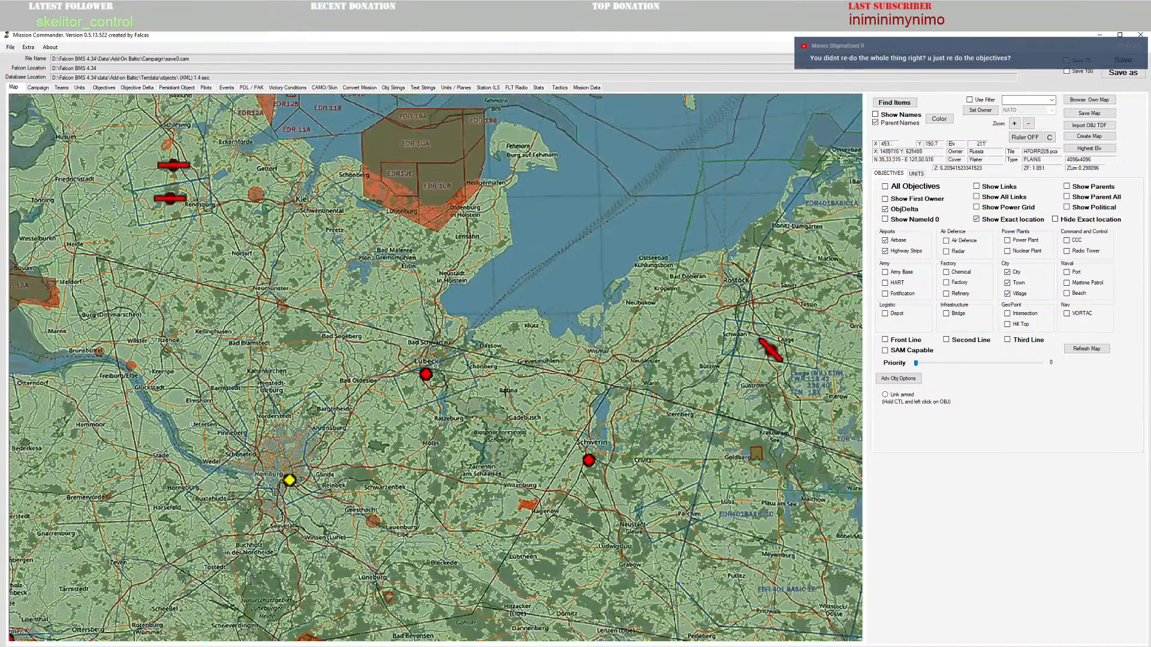
drag(482, 301, 524, 385)
scroll(524, 386, down, 3)
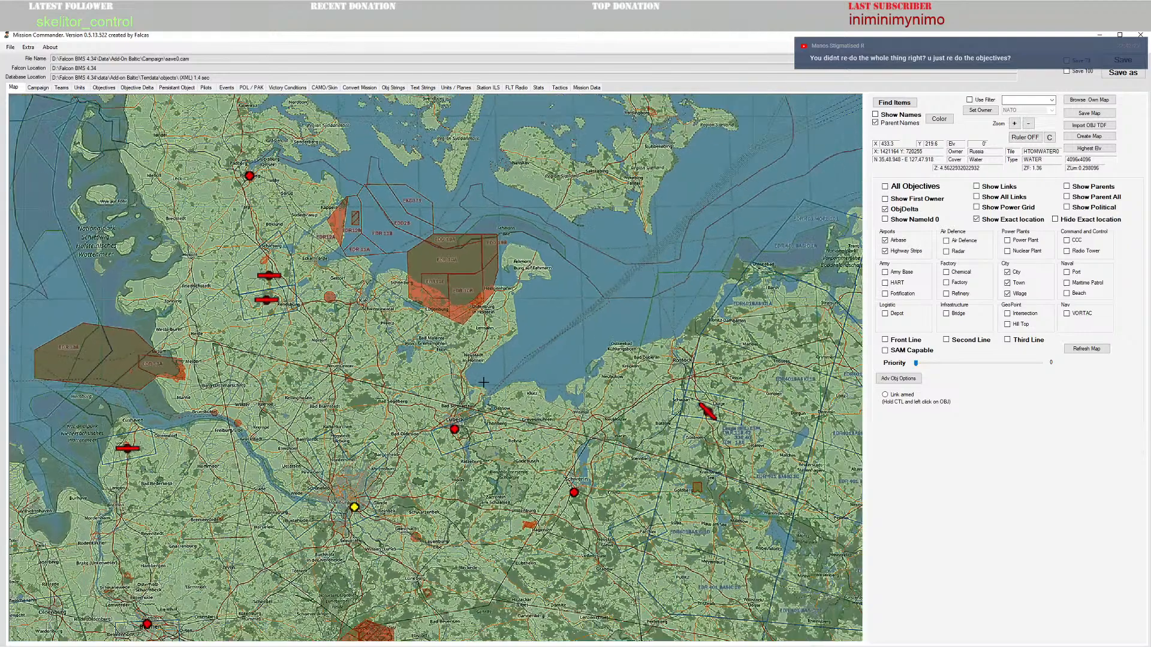
scroll(484, 384, down, 1)
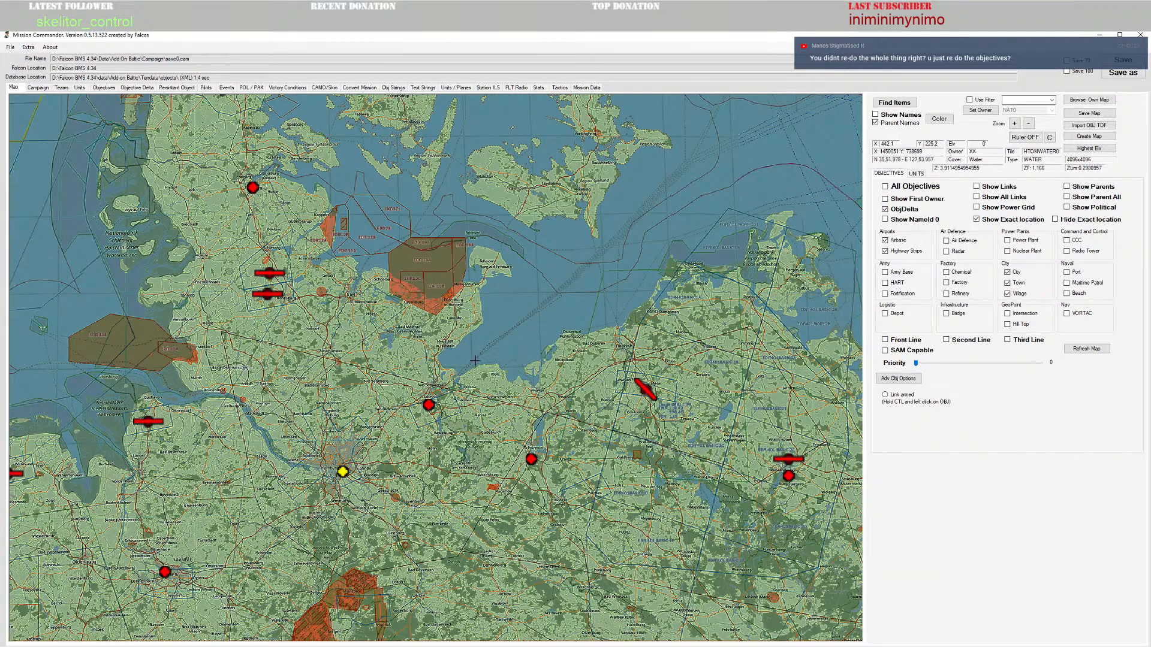
Step: Show all objectives on the campaign map and review their coverage over northern Germany and southern Denmark
drag(484, 370, 423, 296)
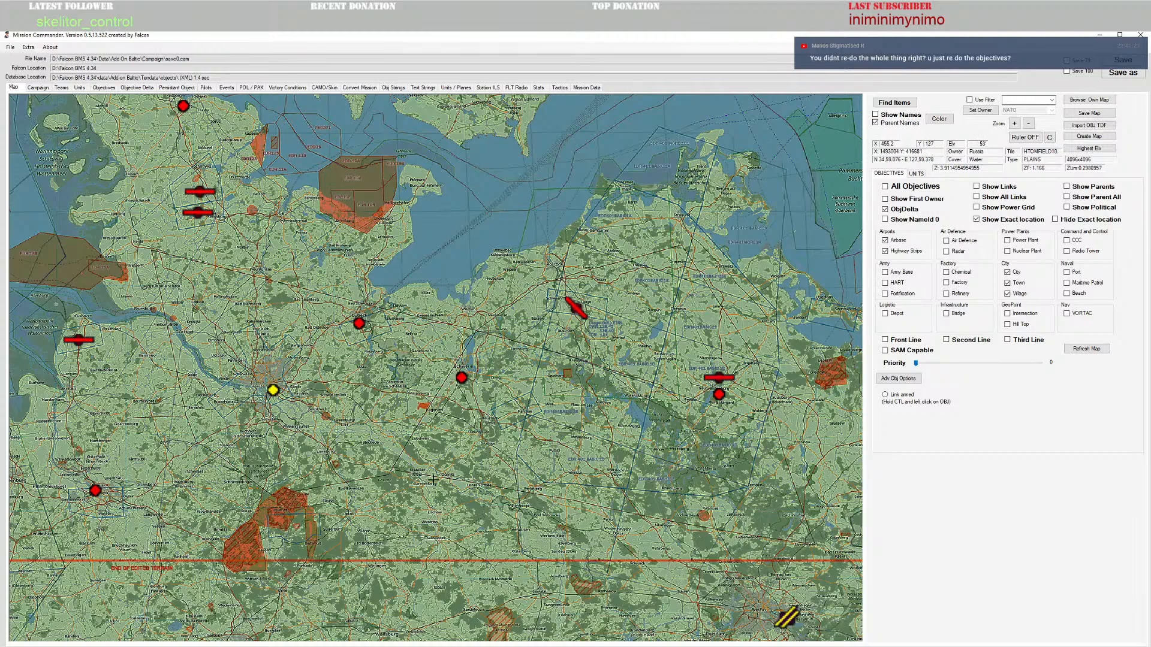
drag(183, 410, 324, 450)
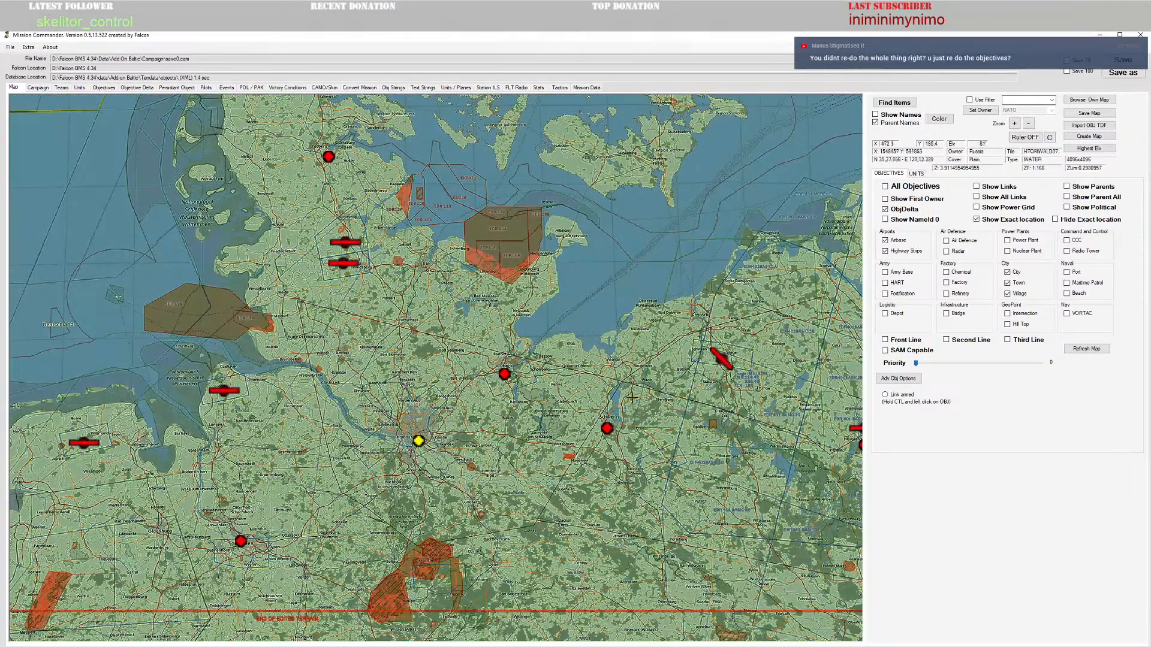
click(885, 187)
scroll(606, 277, down, 1)
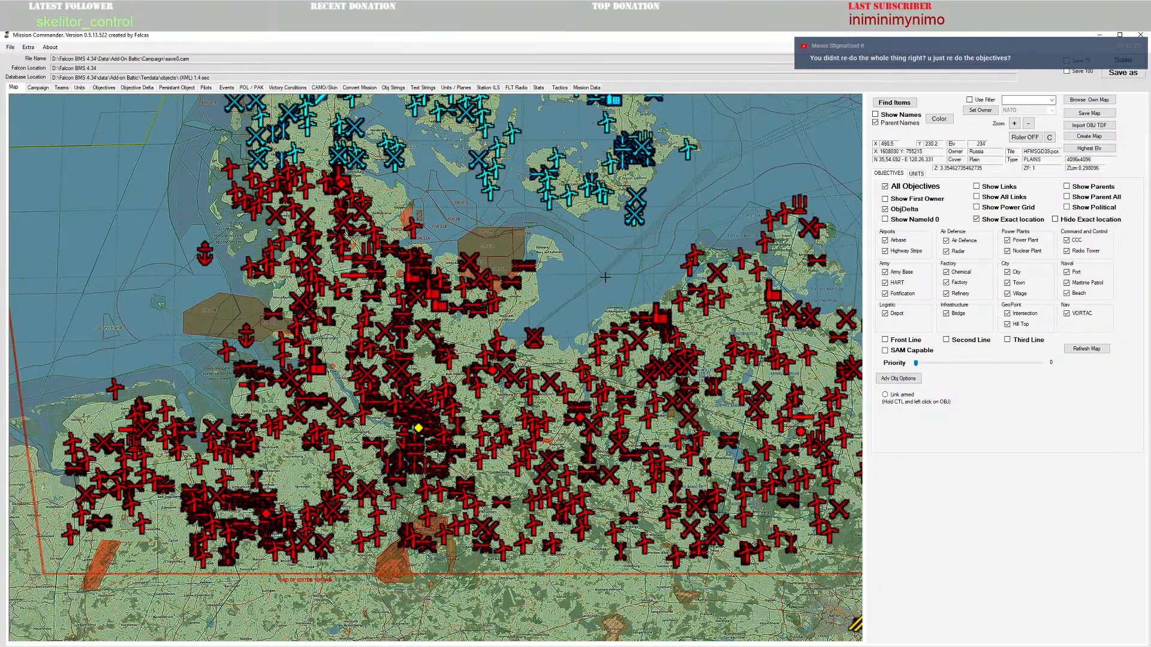
drag(596, 242, 570, 427)
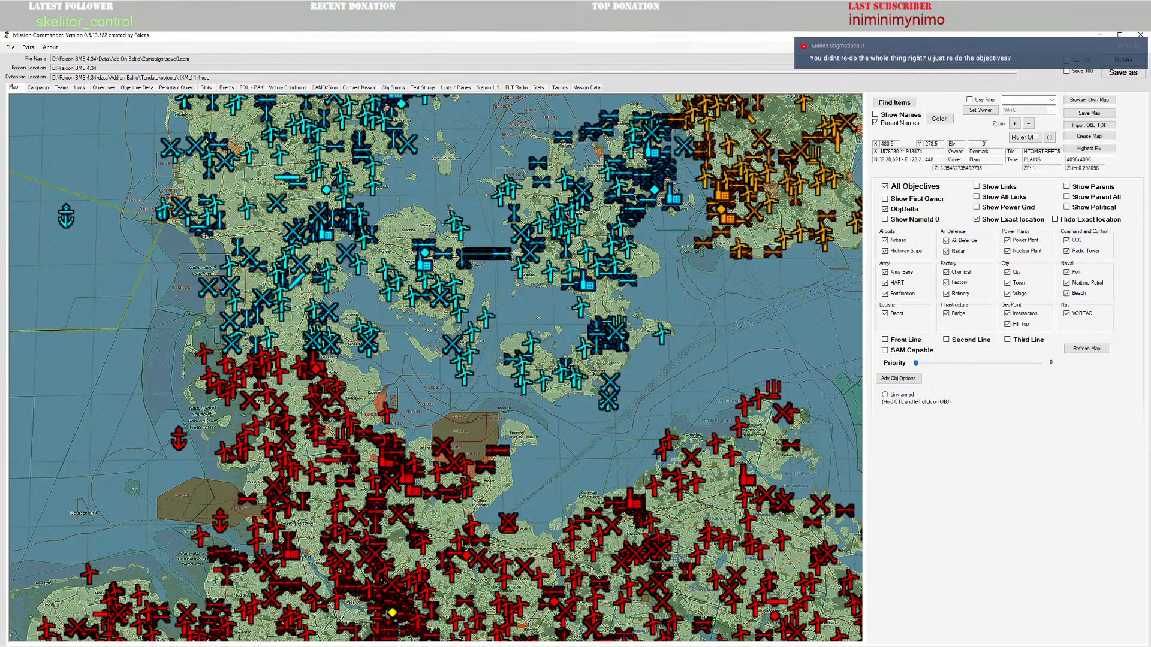
drag(528, 496, 571, 321)
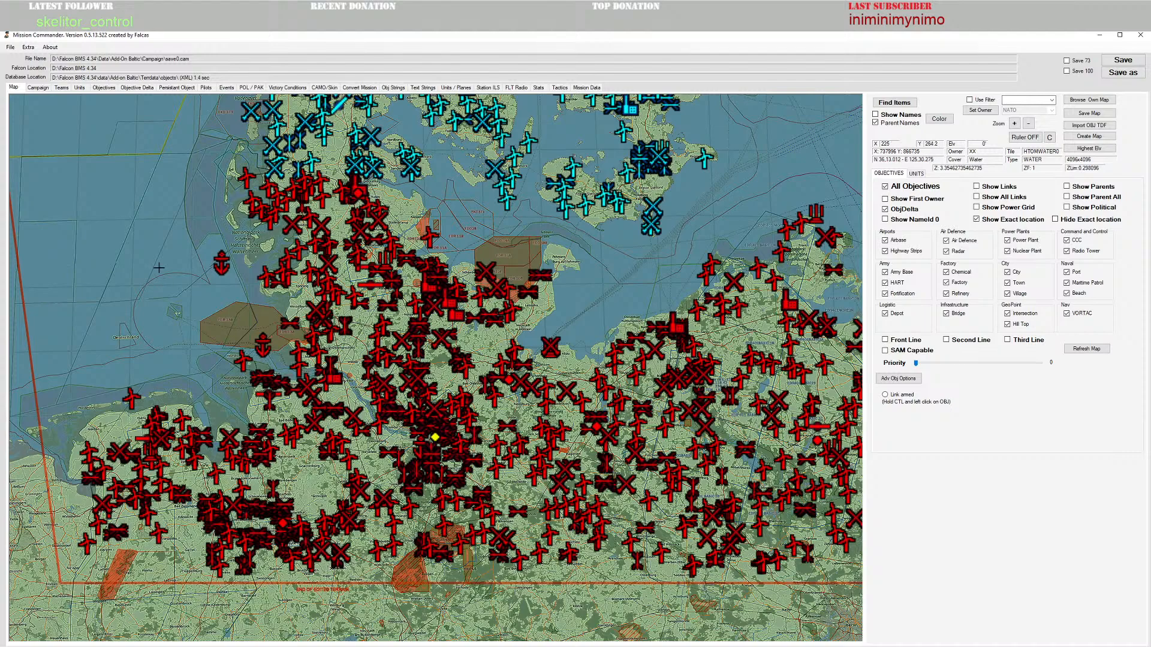
Step: Survey the objective coverage across Denmark and southern Sweden, then along the southern Baltic coast
drag(584, 279, 469, 493)
drag(377, 181, 335, 264)
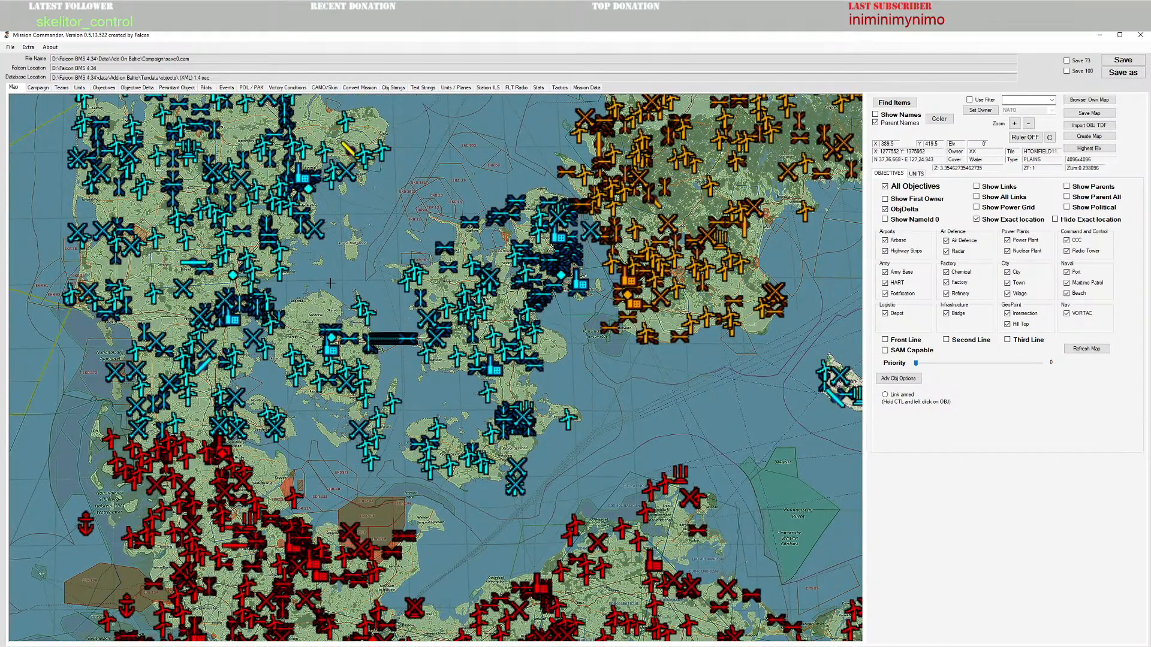
mouse_move(361, 310)
drag(411, 147, 500, 473)
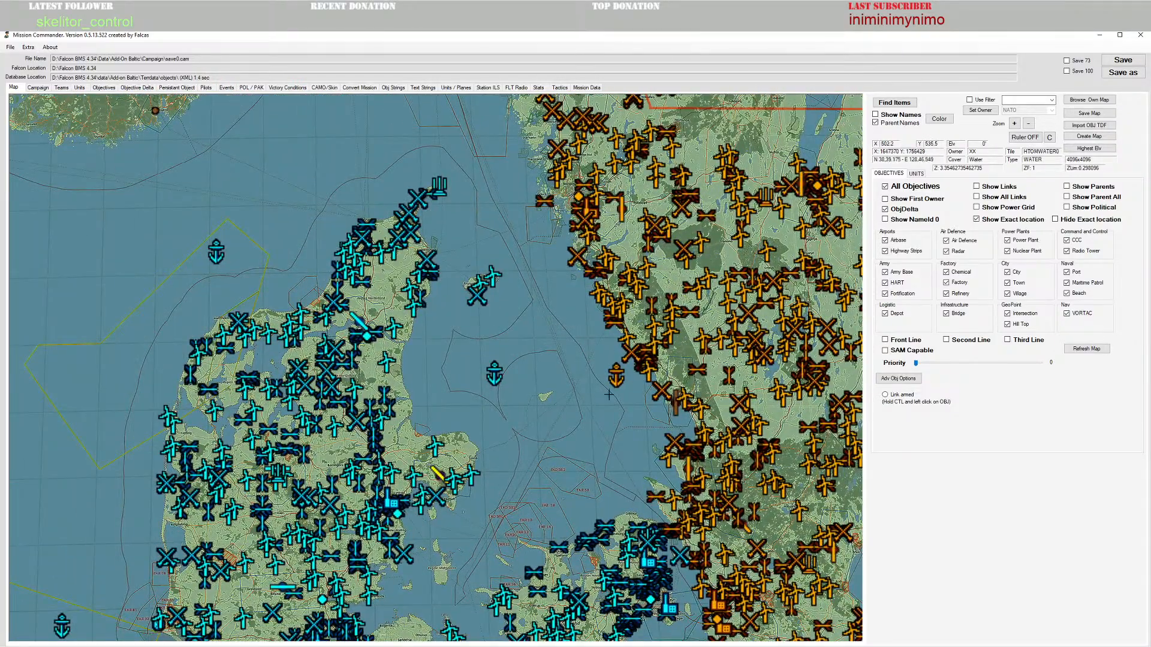
drag(540, 465, 468, 175)
drag(664, 466, 538, 213)
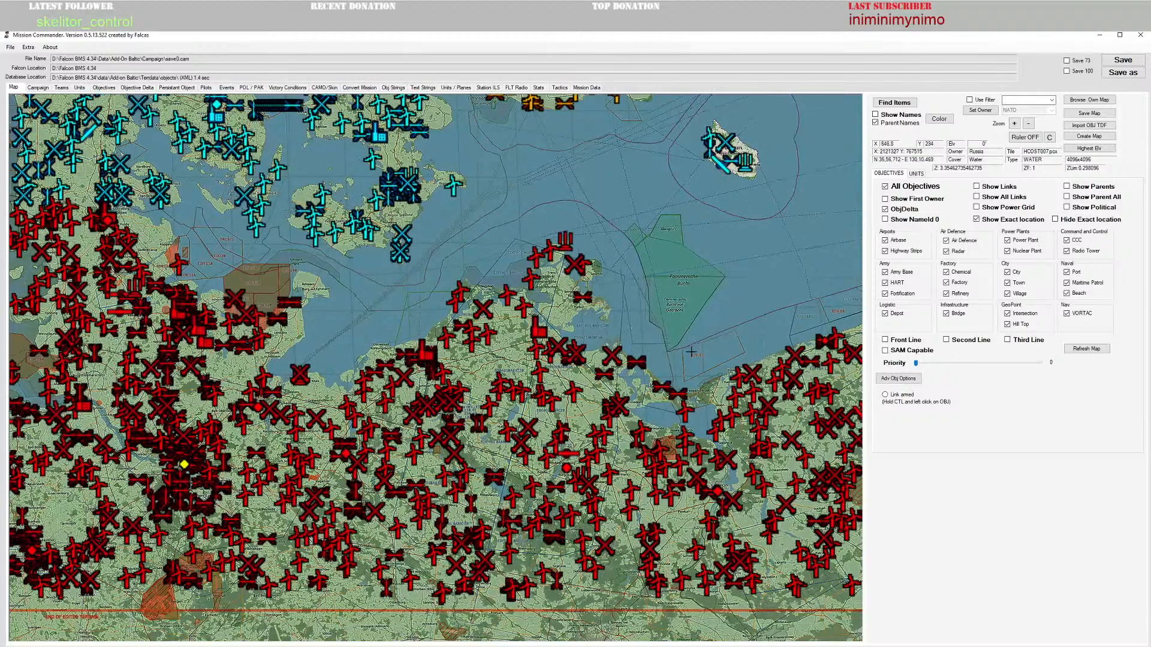
drag(709, 338, 436, 356)
scroll(435, 356, down, 2)
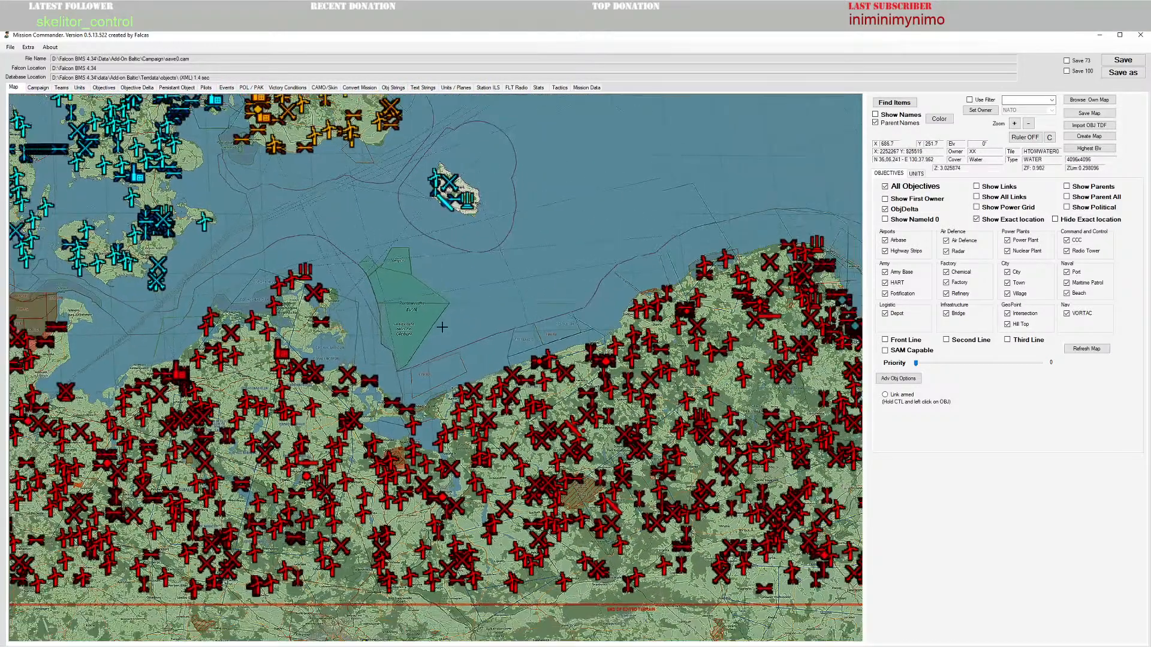
Step: Save the campaign file and check the airbase entries in the objectives list before returning to the map
click(1123, 60)
click(648, 387)
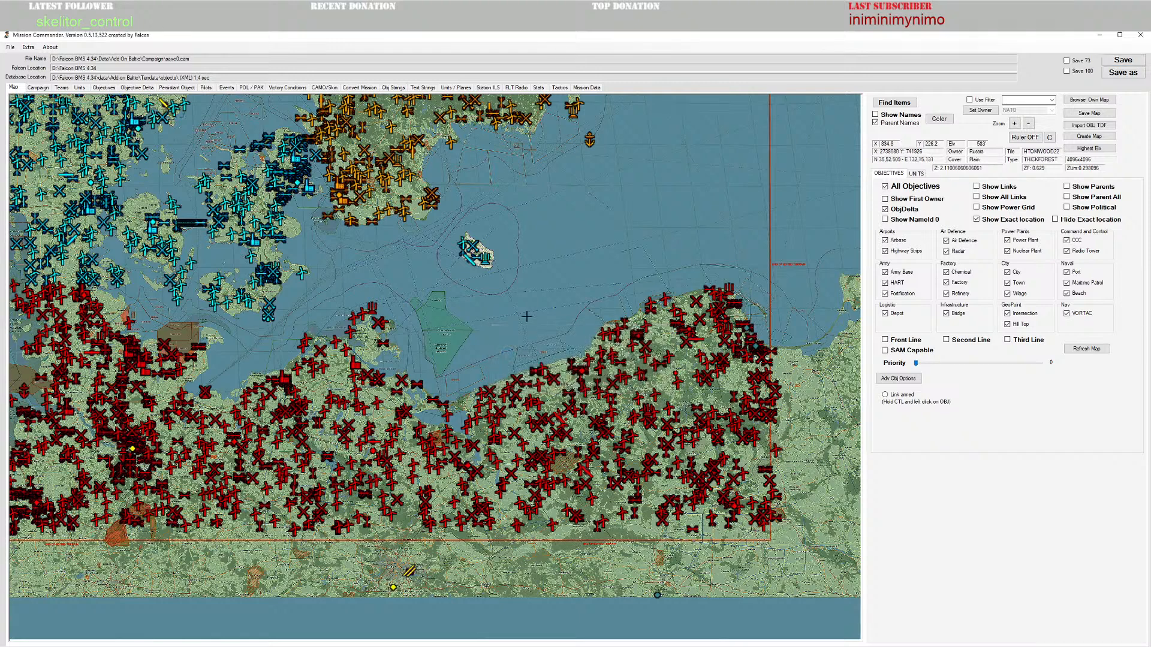
click(103, 88)
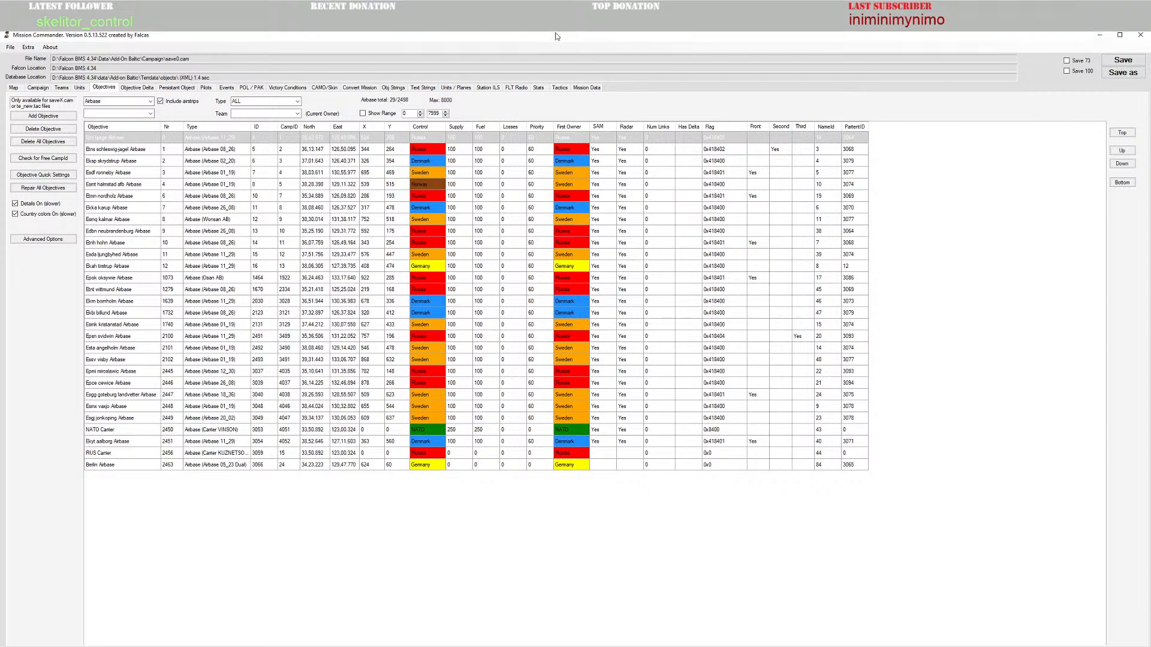
click(9, 88)
Step: Examine the objective spread over Denmark, southern Sweden and the German Baltic coast at closer range
scroll(392, 261, up, 1)
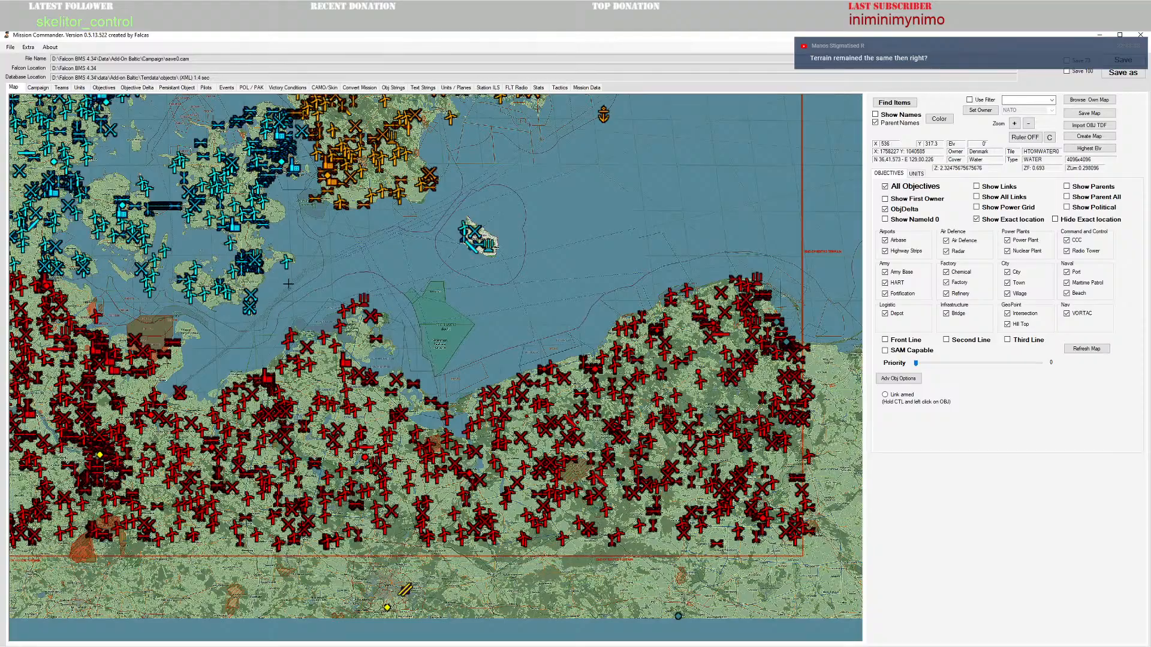
drag(329, 295, 540, 480)
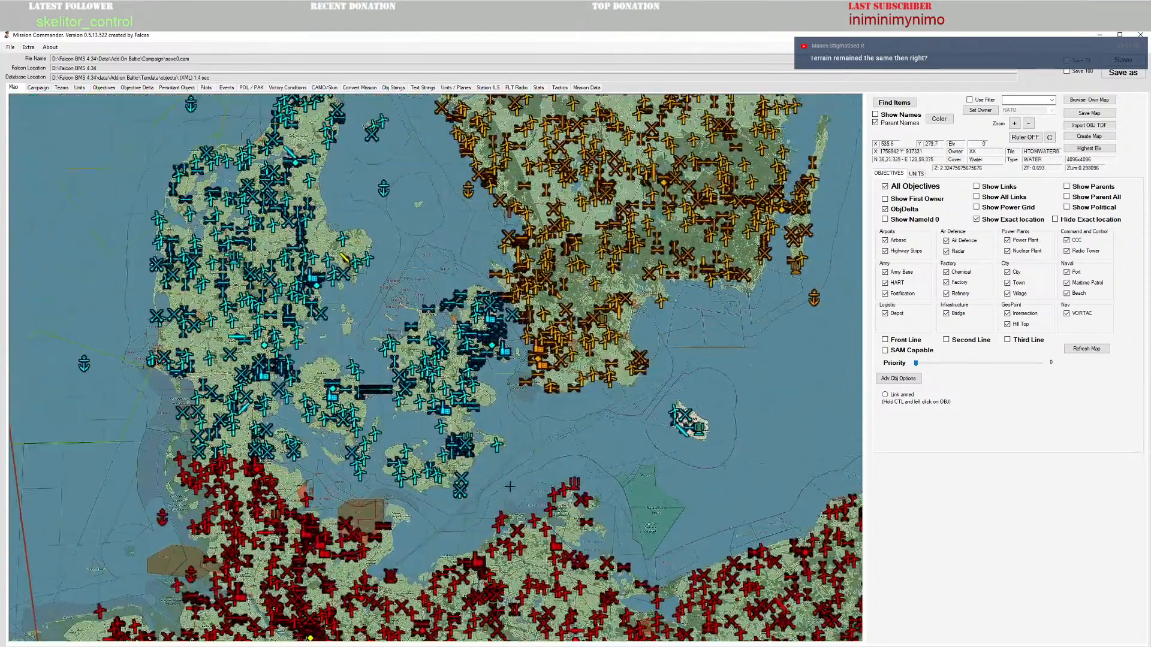
mouse_move(714, 329)
mouse_down()
mouse_move(704, 479)
mouse_move(729, 437)
mouse_move(723, 333)
mouse_up()
scroll(619, 432, up, 4)
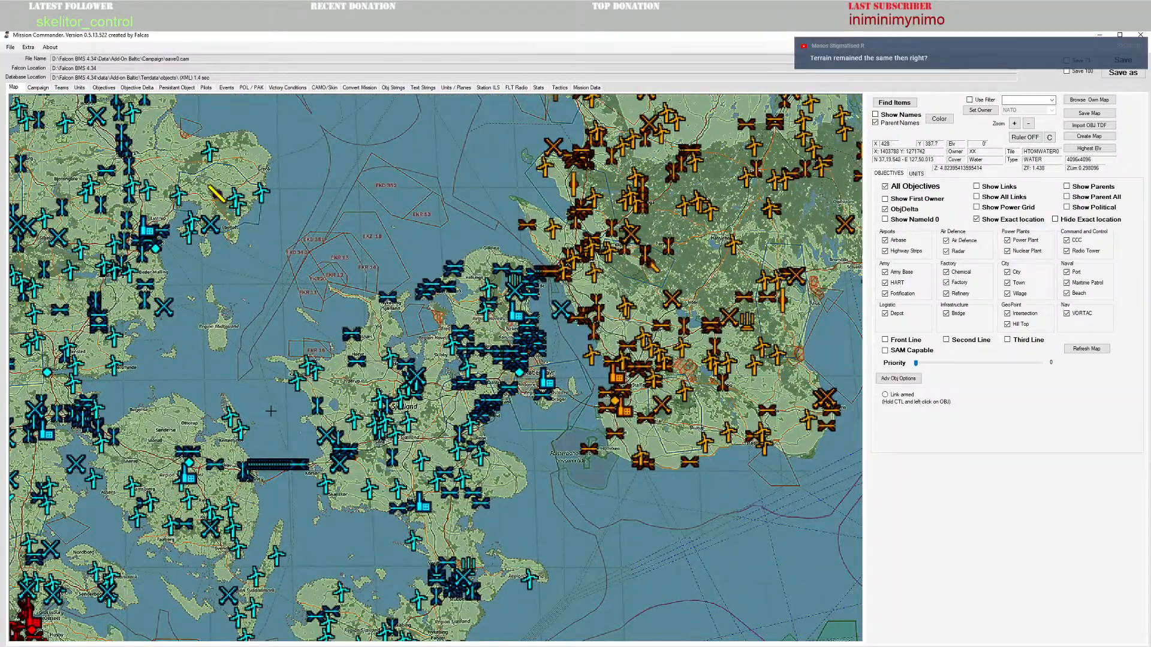
drag(279, 401, 446, 152)
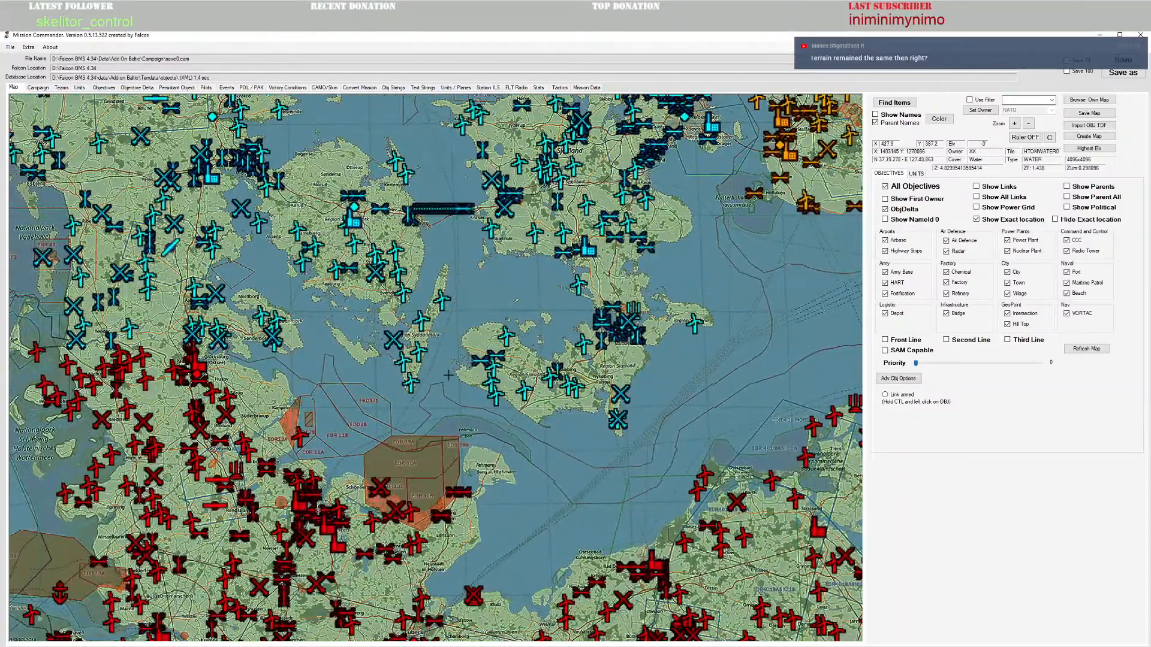
Step: Hide all objectives on the map, save the campaign as save0.cam and close Mission Commander
click(886, 187)
click(1123, 60)
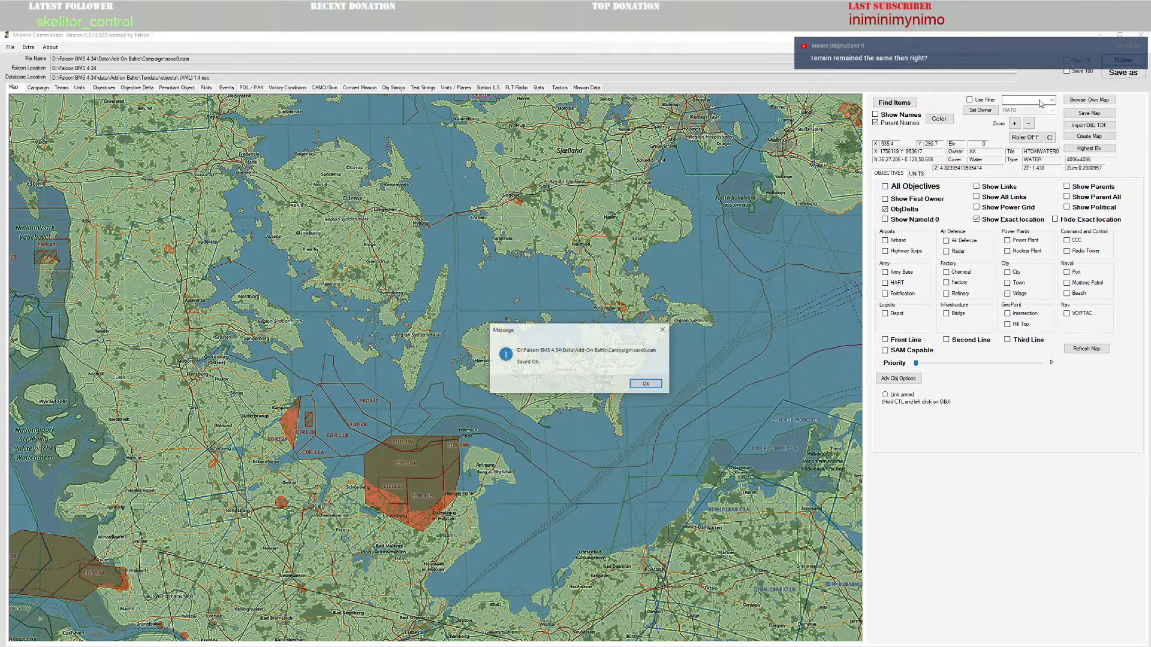
click(645, 380)
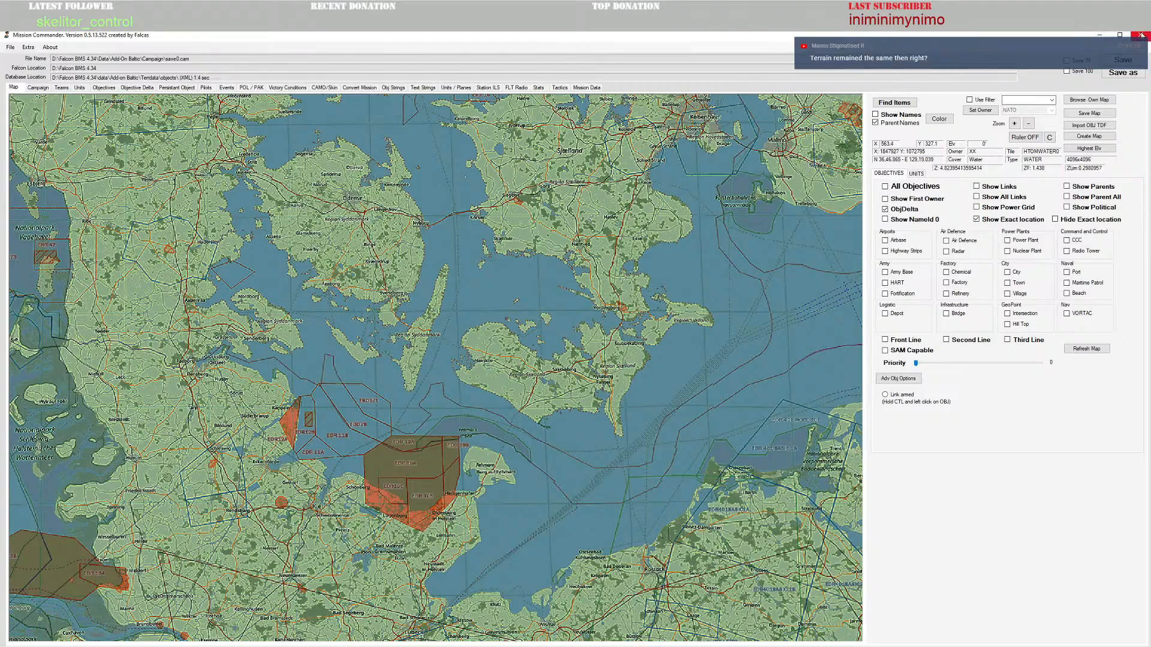
click(1141, 35)
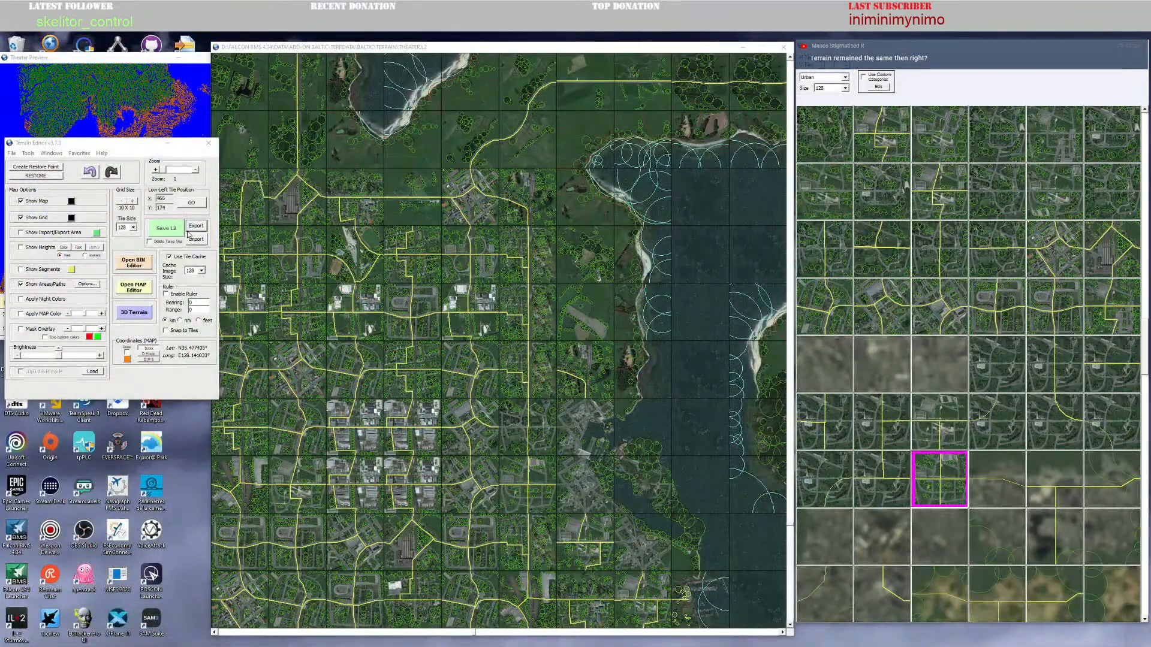
Step: Generate the terrain's MEA file in Terrain Editor and save it over theater.mea in the Baltic terrain folder
click(28, 153)
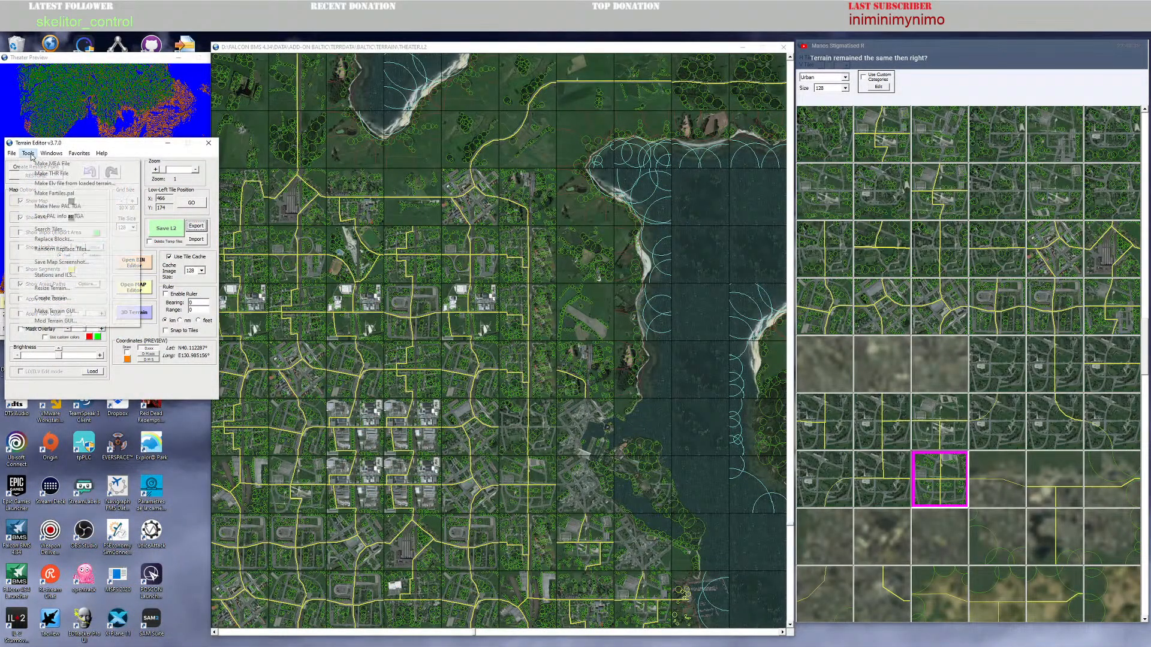
click(51, 235)
click(478, 447)
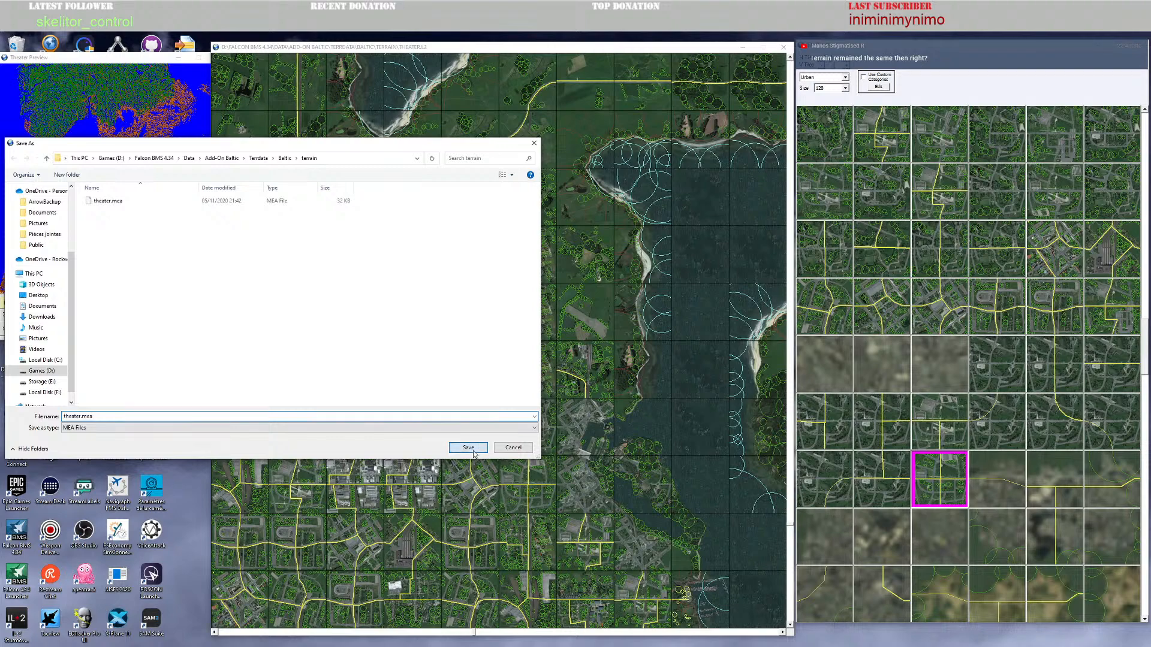
click(601, 353)
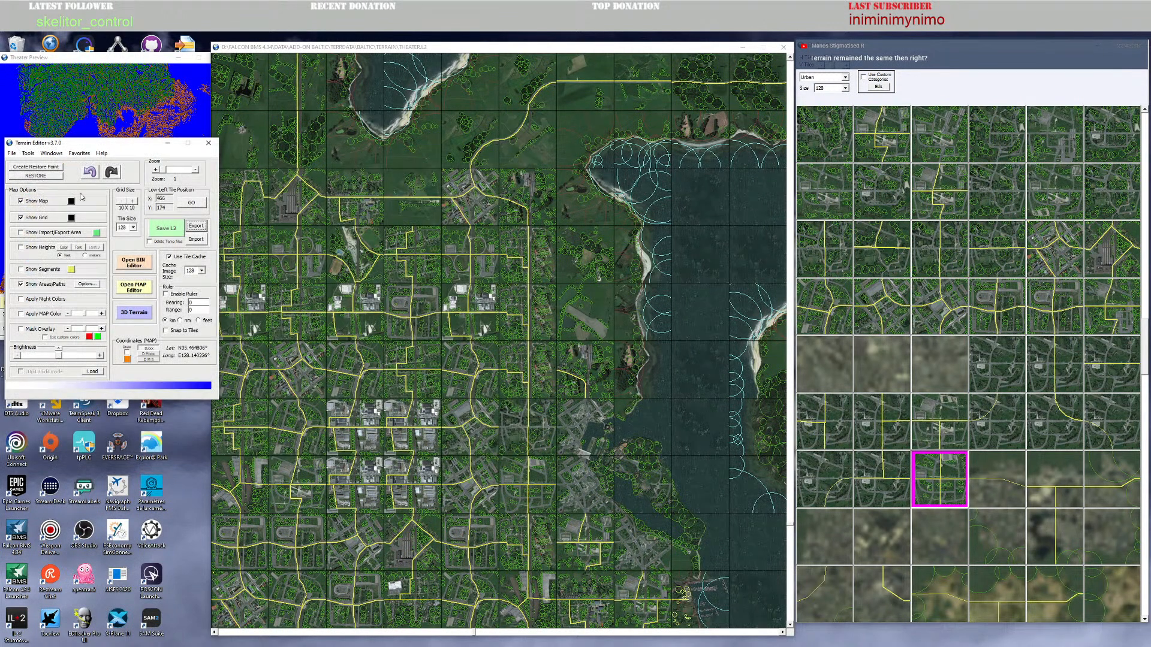
Step: Generate the theater's THR file and save it over Baltic.THR in the Add-On Baltic Campaign folder
click(30, 155)
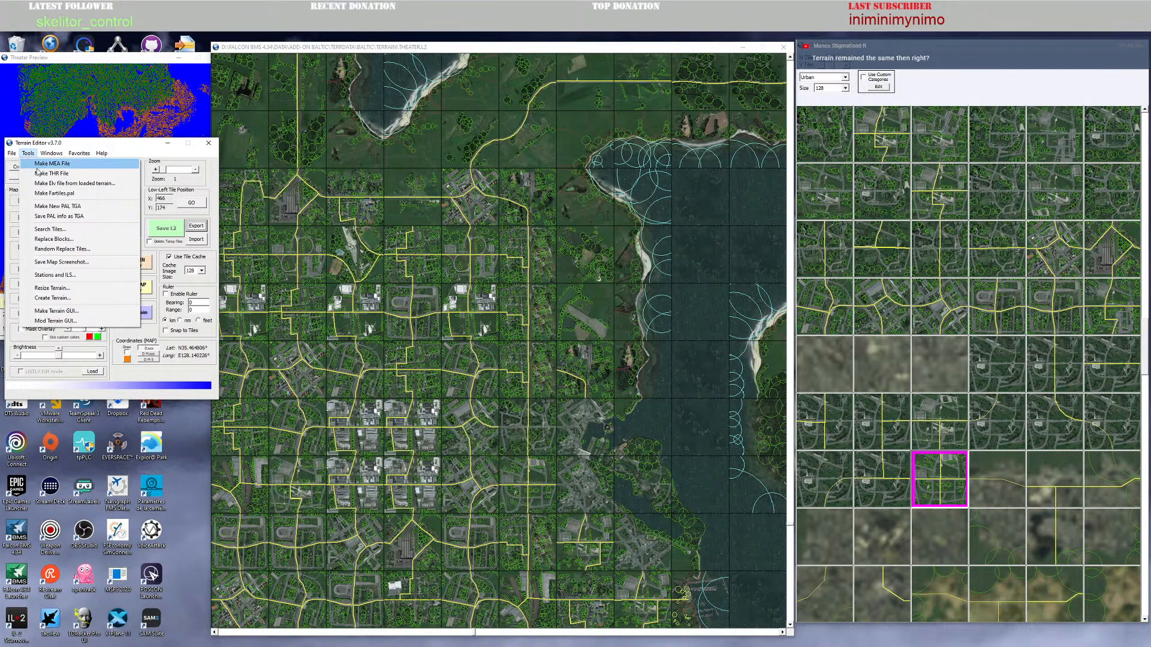
click(40, 177)
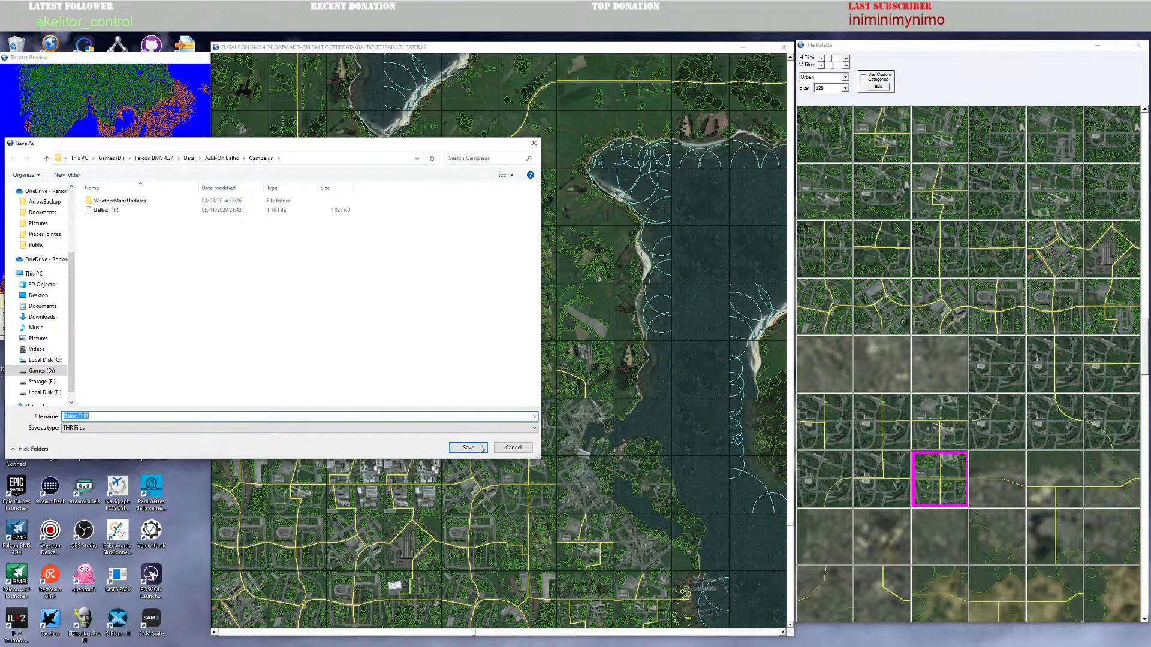
click(468, 448)
click(598, 353)
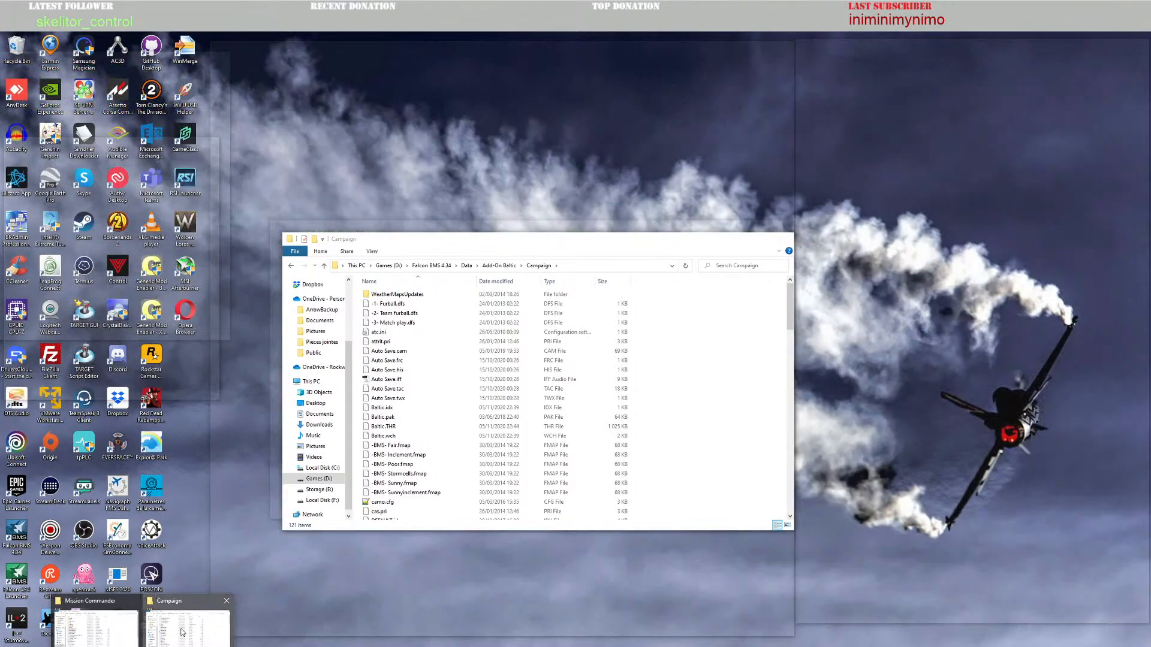
Step: Switch to File Explorer and open the Add-On Baltic theater's Terrdata\Baltic\terrain folder
click(183, 632)
click(498, 265)
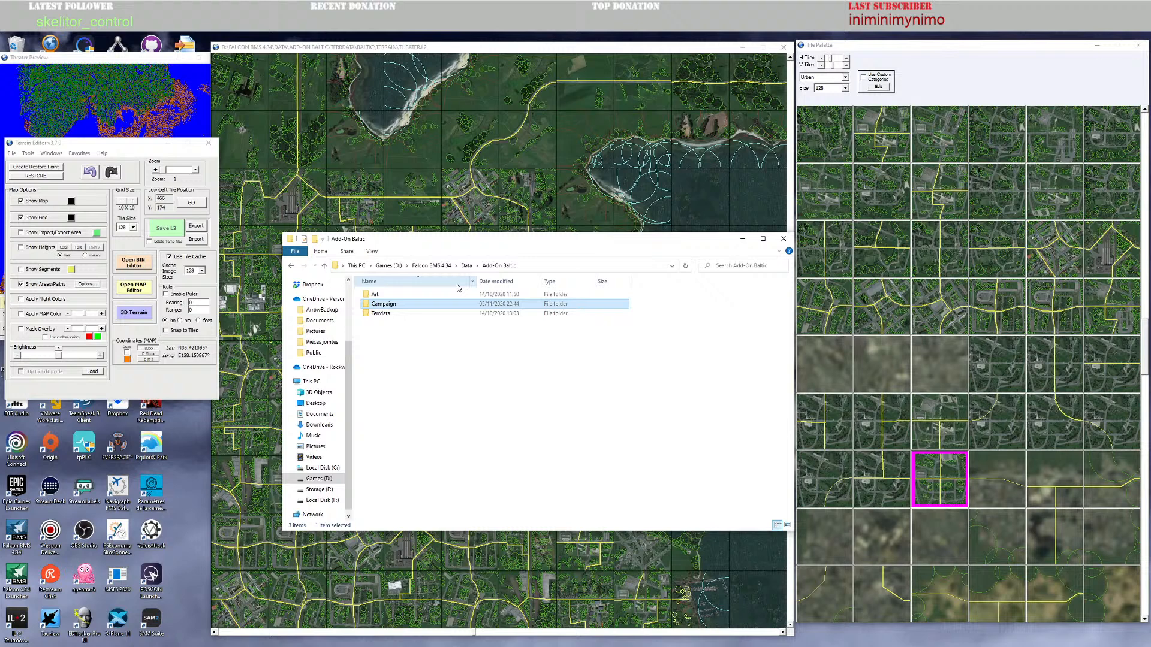
double_click(383, 314)
double_click(382, 312)
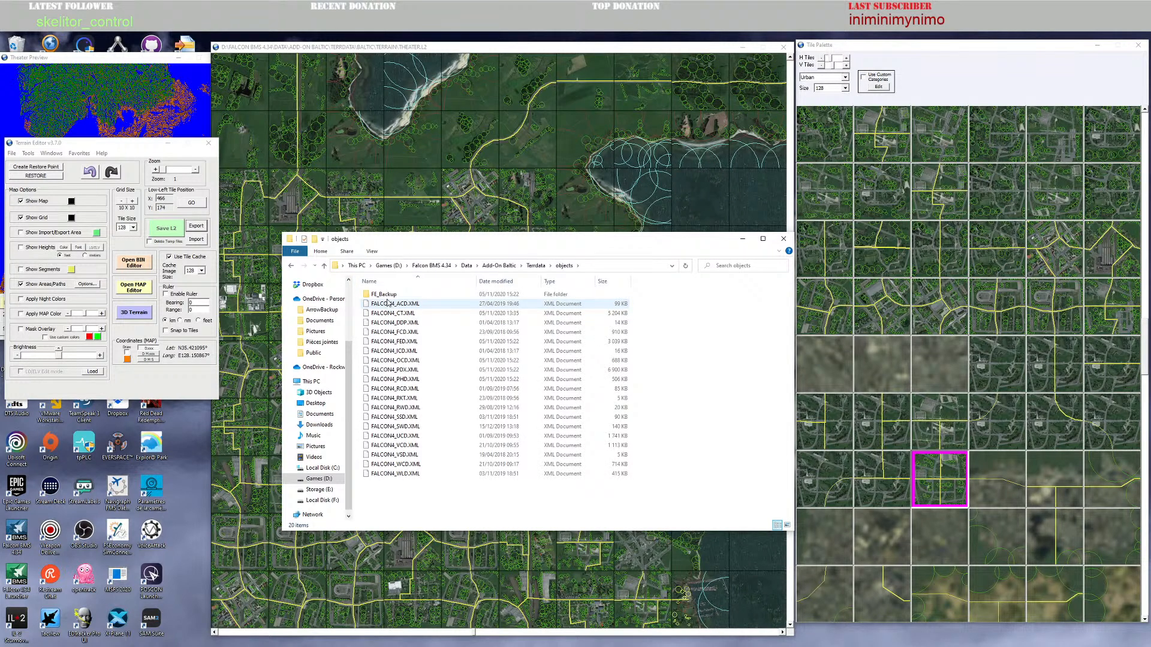
click(535, 266)
double_click(378, 305)
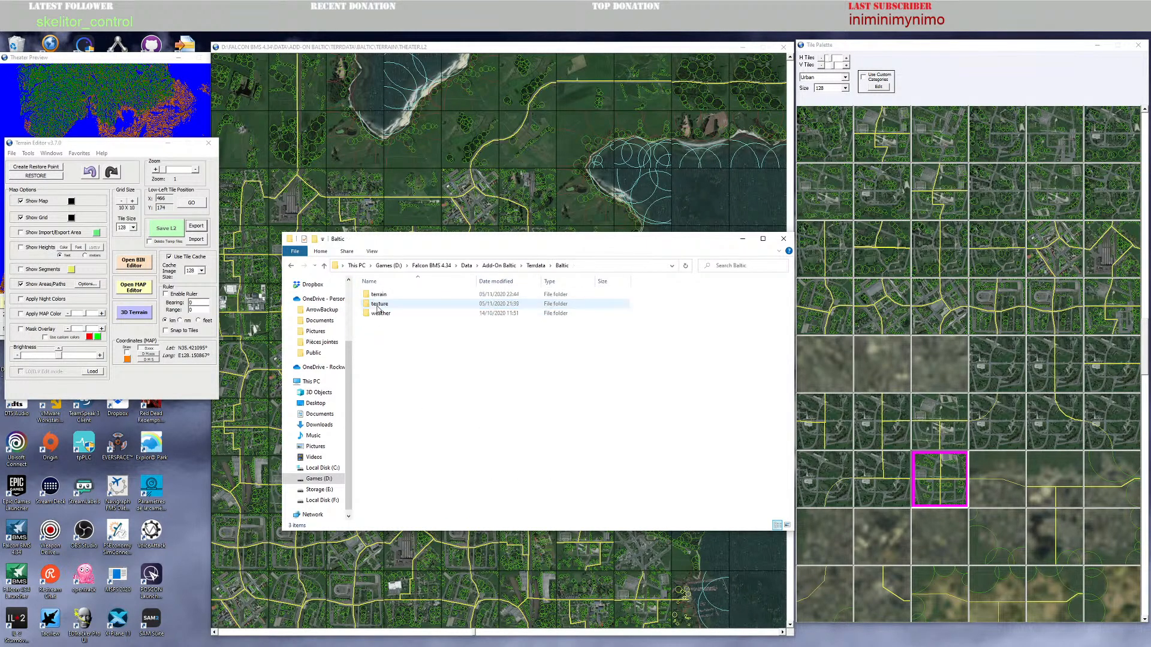
double_click(379, 294)
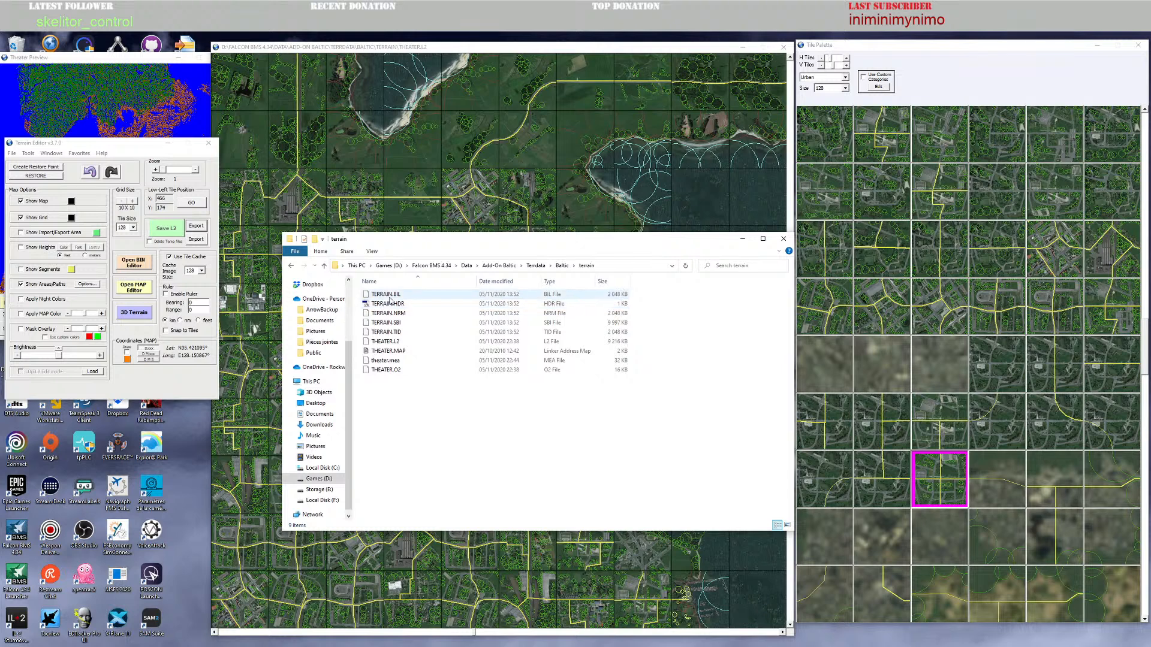
Step: Delete TERRAIN.BIL, TERRAIN.HDR, TERRAIN.NRM, TERRAIN.SBI and TERRAIN.TID from the terrain folder
click(389, 298)
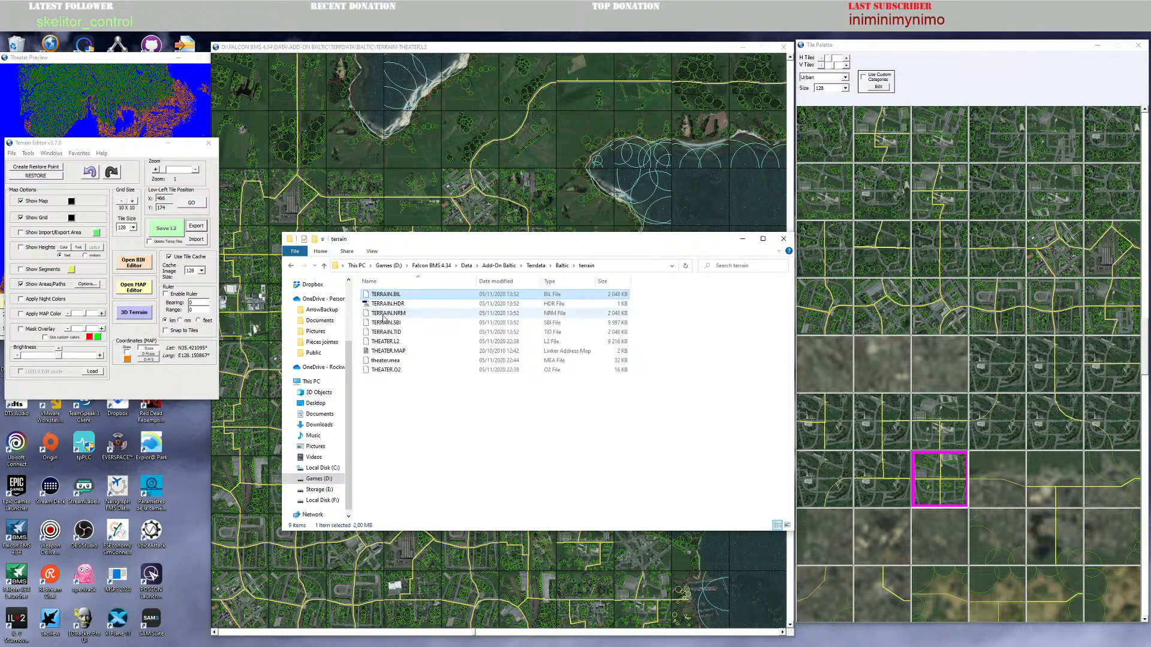
ctrl+click(383, 312)
ctrl+click(383, 322)
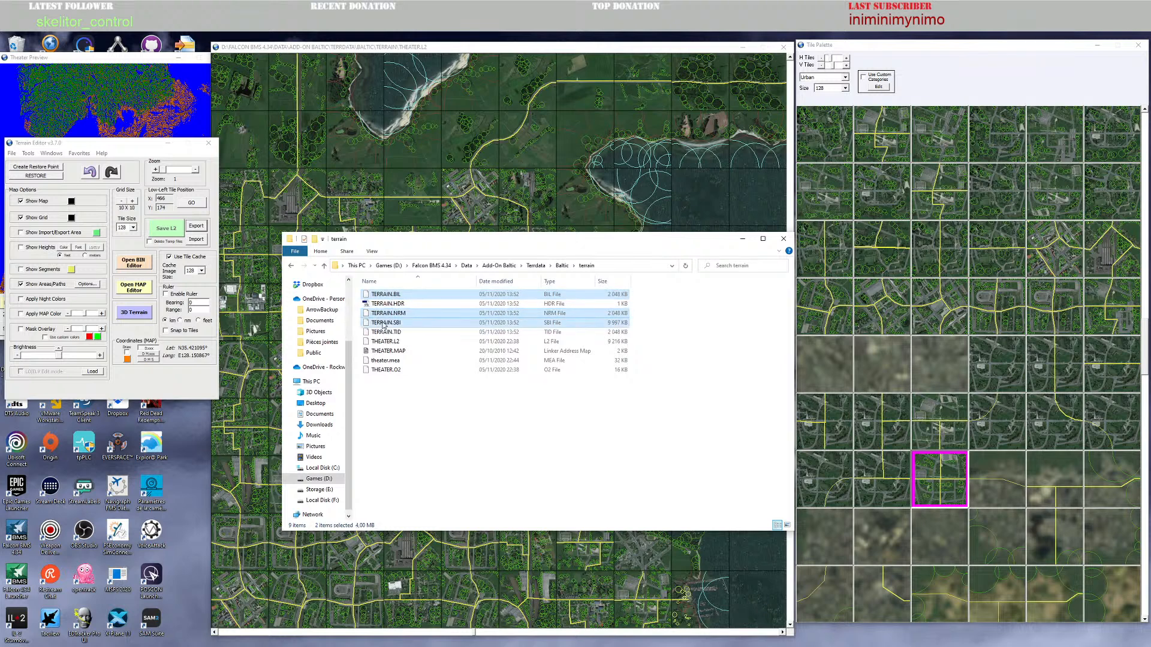
ctrl+click(384, 332)
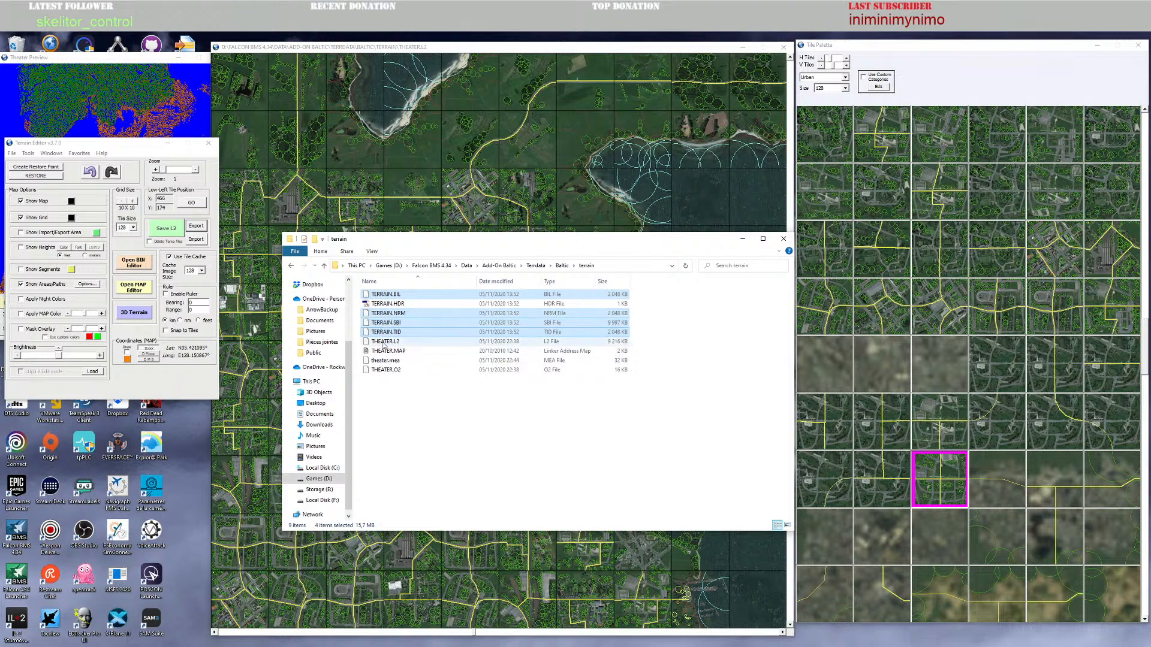
ctrl+click(386, 304)
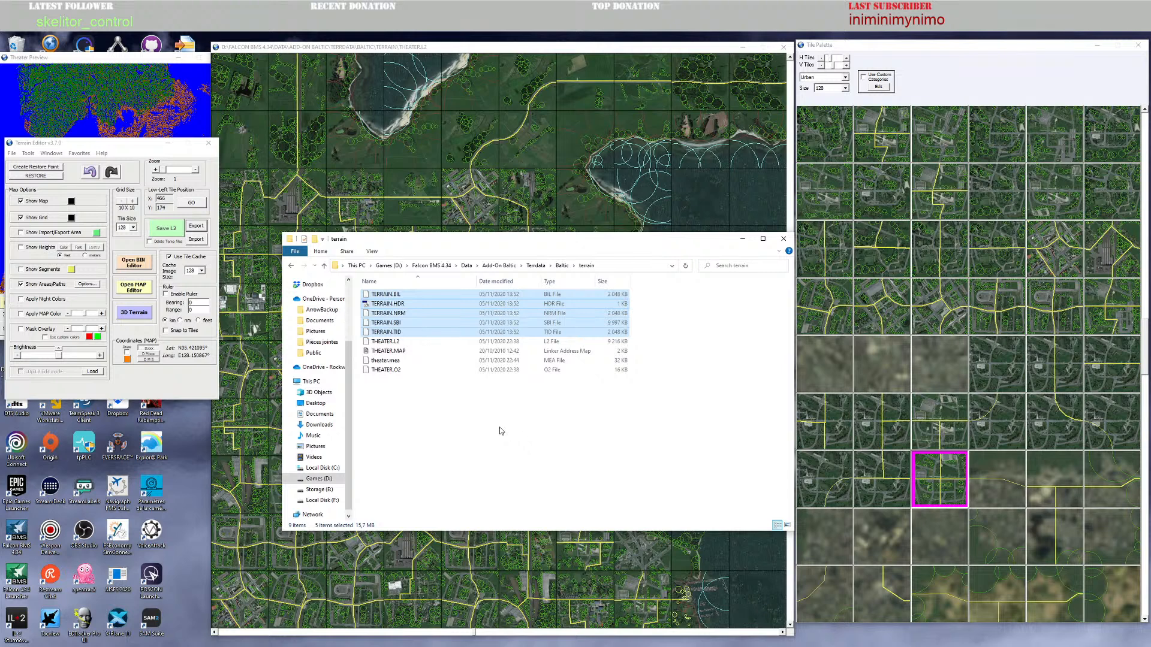
key(Delete)
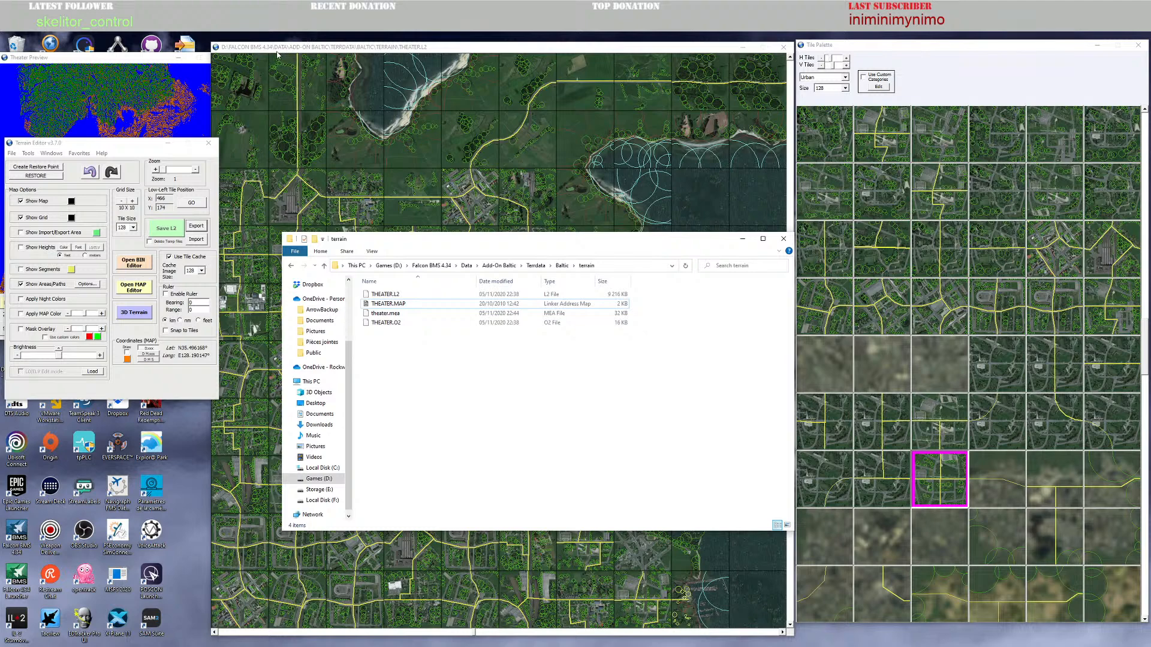
Step: Close the terrain editing session and the Terrain Editor's startup window
click(209, 143)
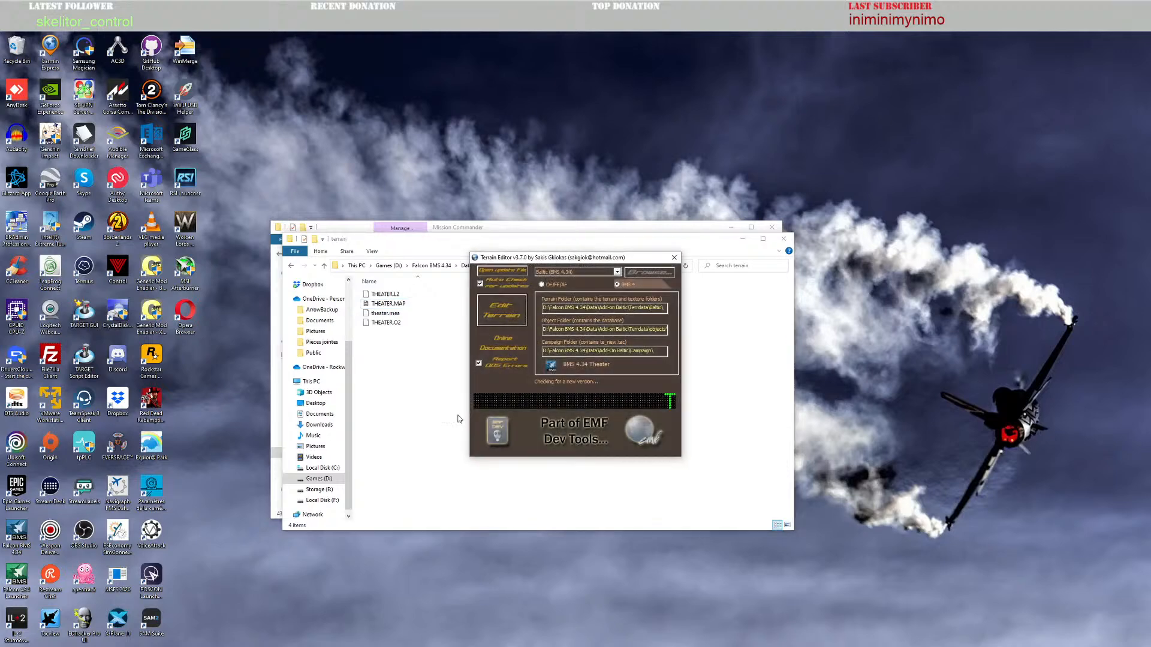
click(675, 258)
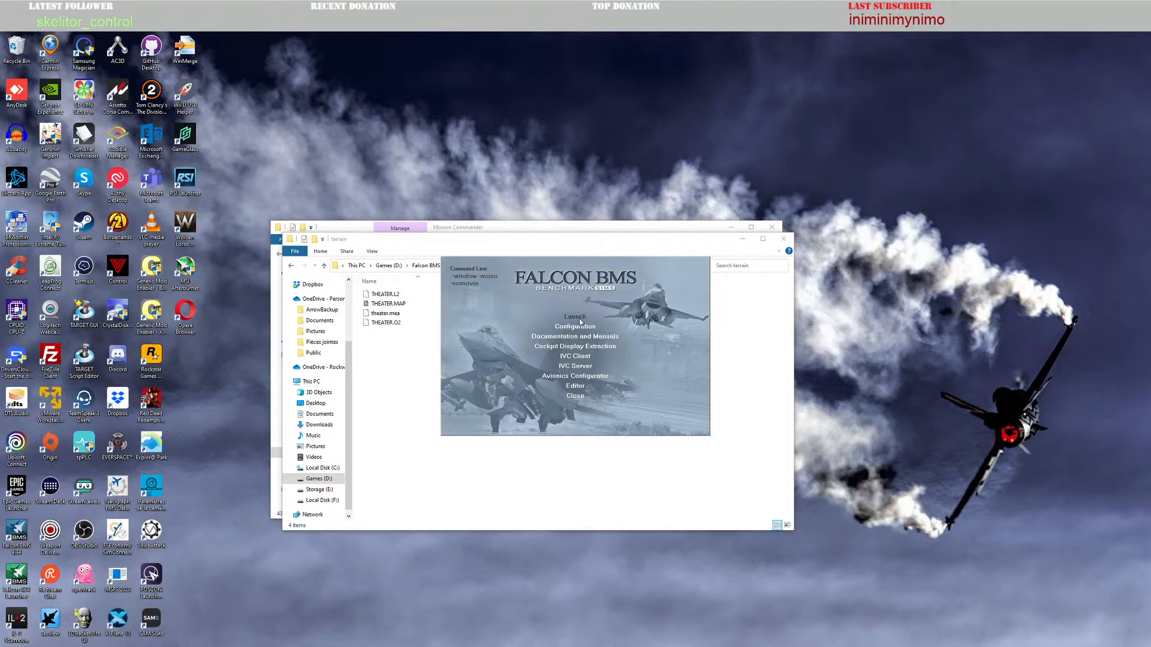
Step: Launch Falcon BMS to rebuild the Baltic terrain, bring up the Mission Commander folder and exit the game
click(577, 317)
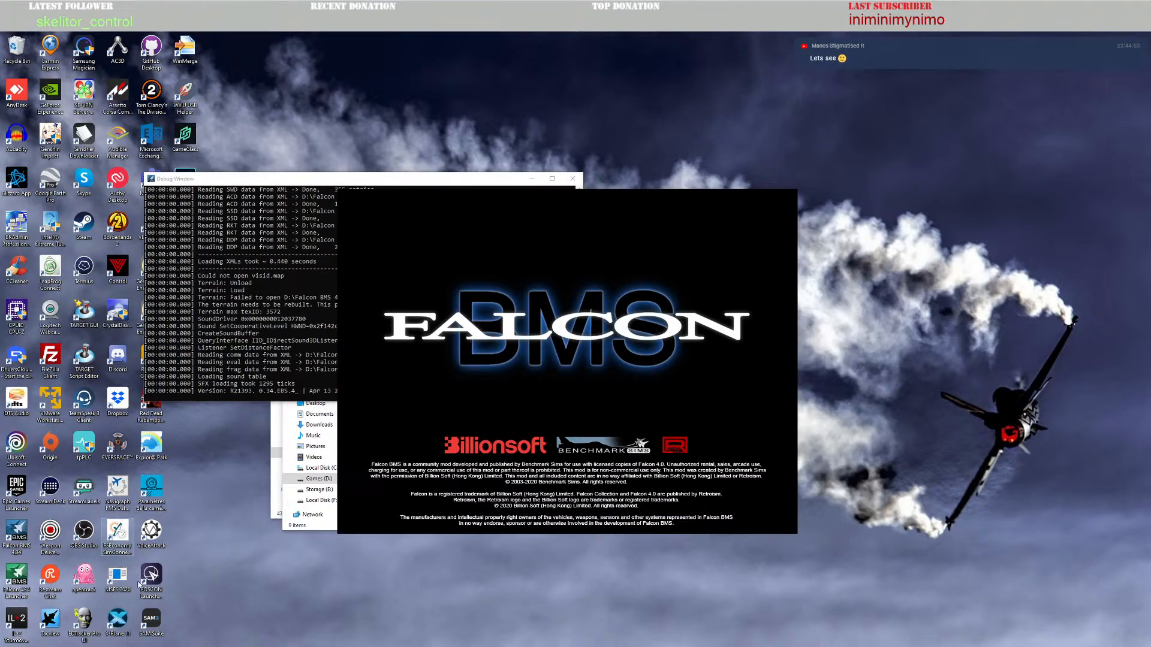
mouse_move(143, 646)
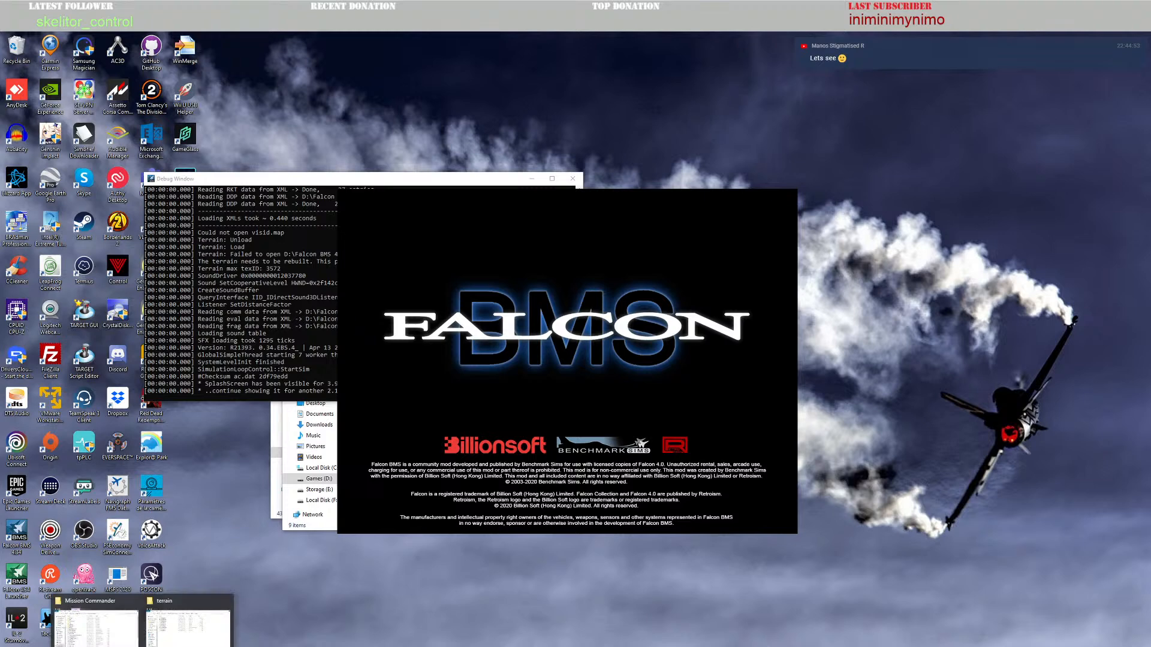
click(98, 622)
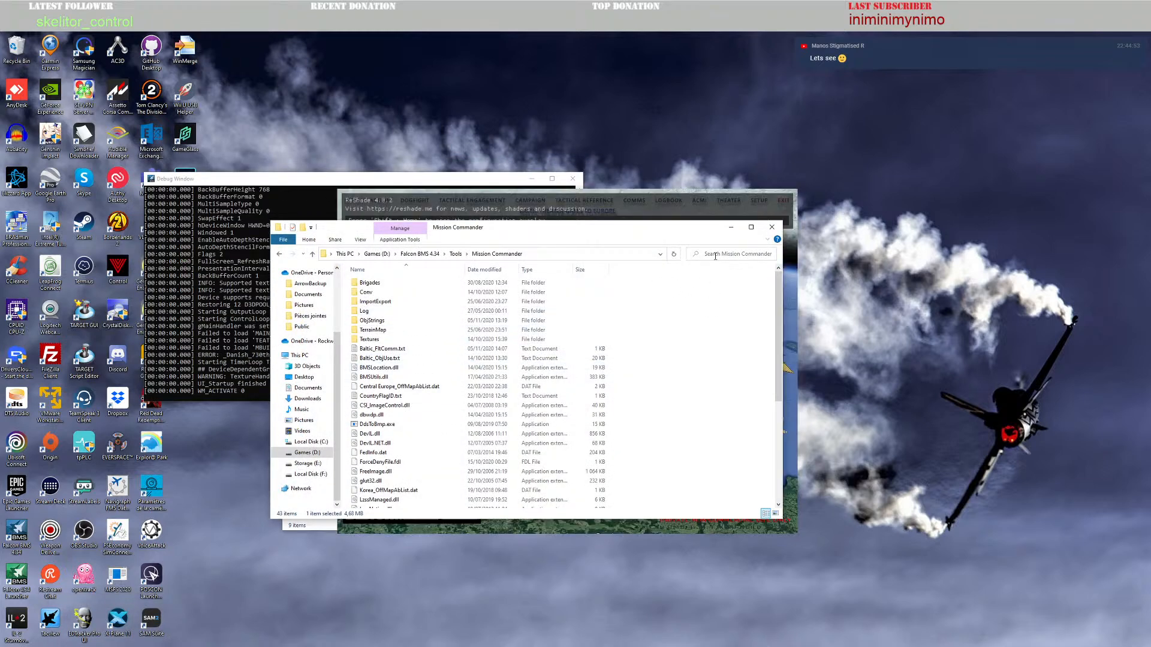
click(796, 286)
click(784, 200)
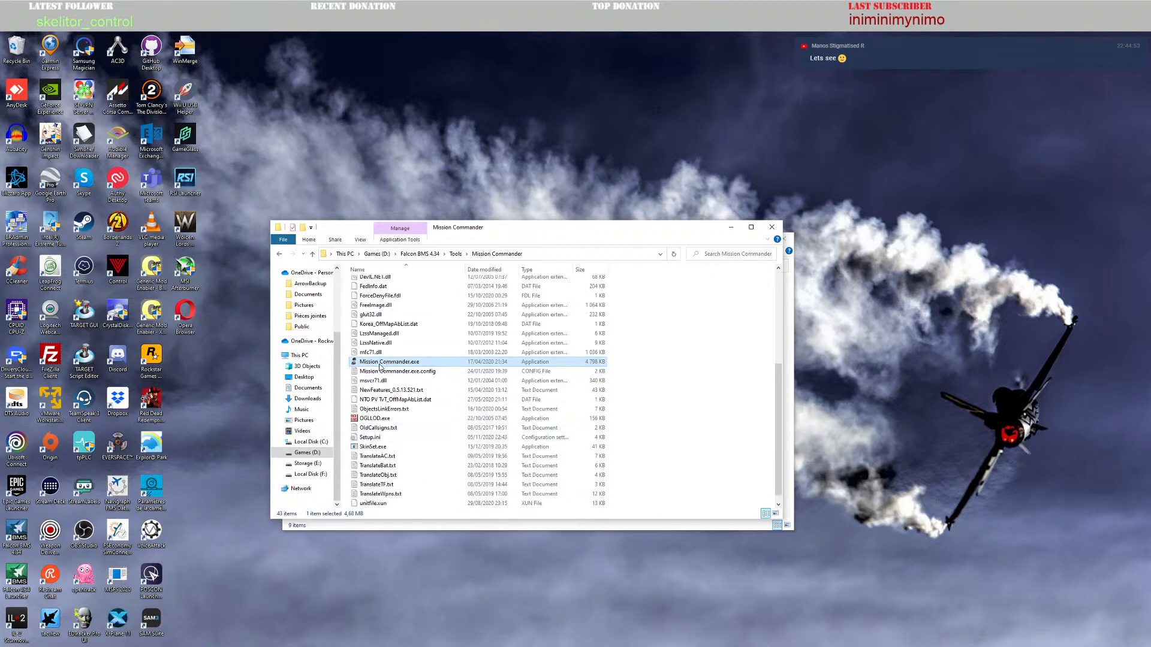
Step: Start Mission Commander and load save0.cam from the Add-On Baltic Campaign folder
double_click(379, 363)
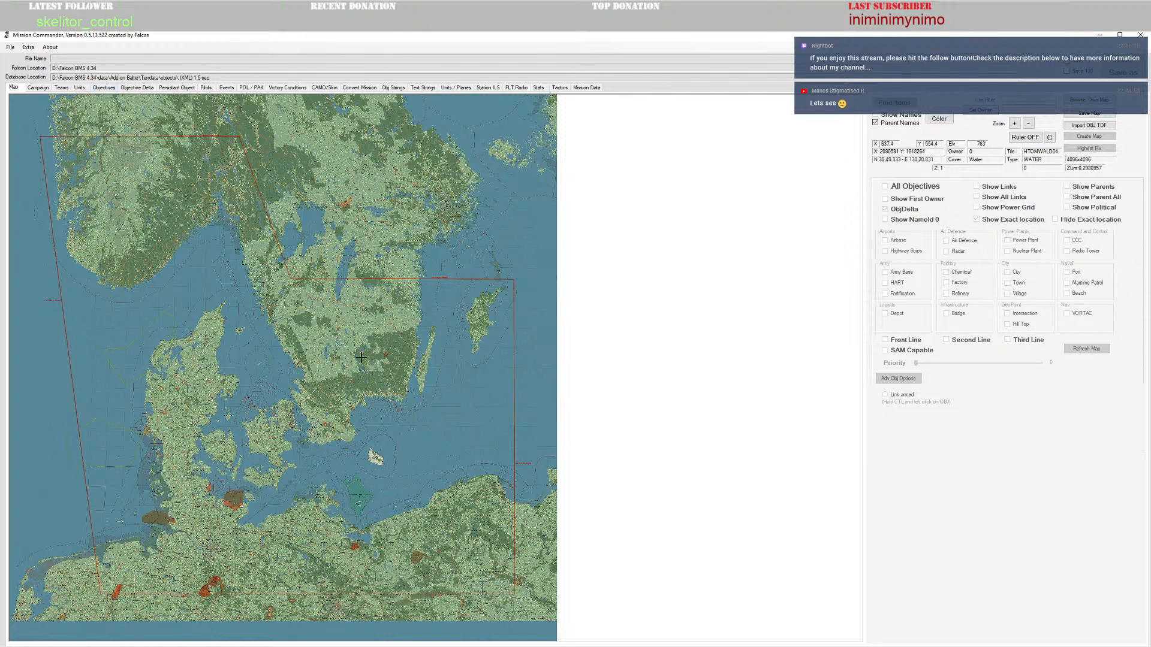
click(10, 48)
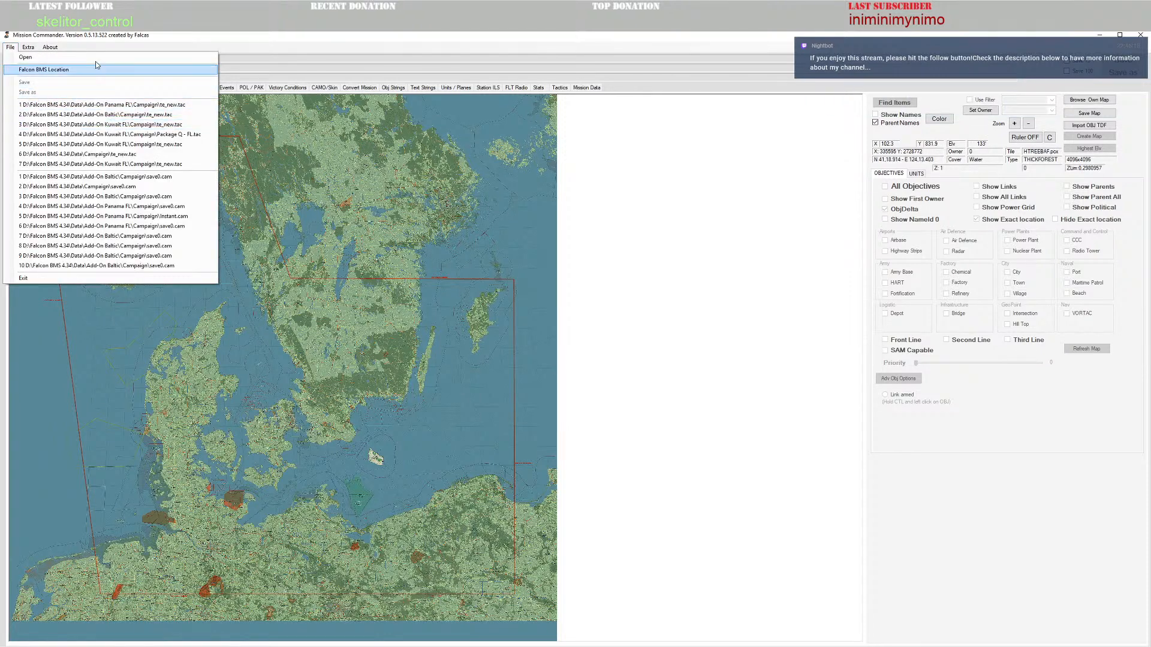
click(323, 52)
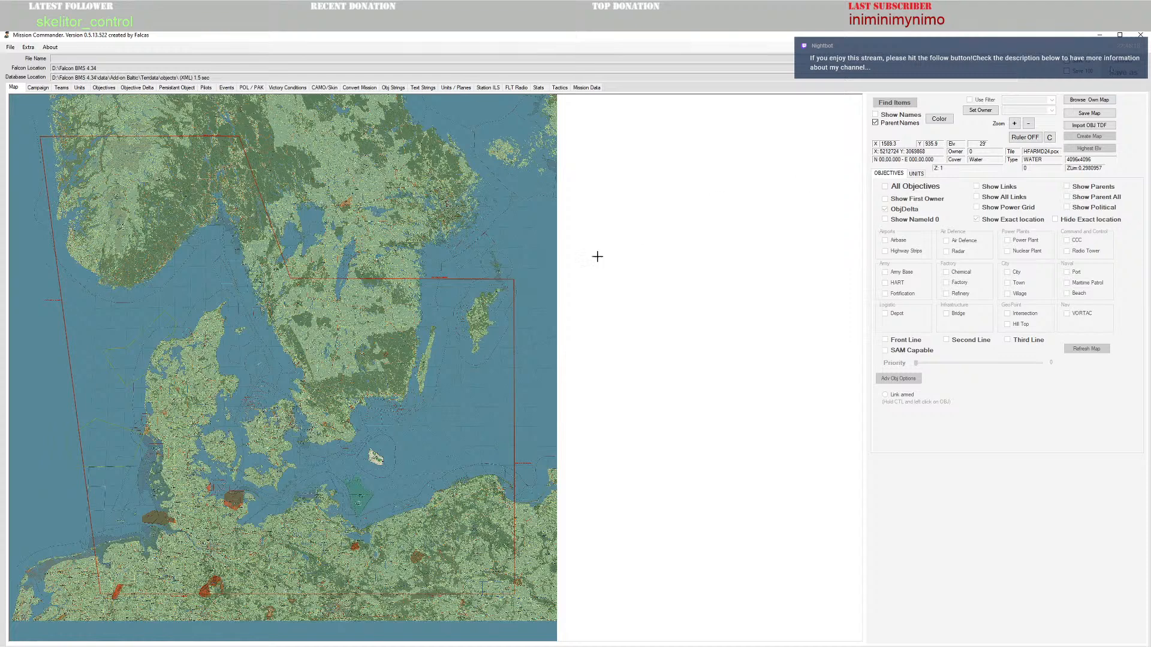
click(10, 47)
click(215, 195)
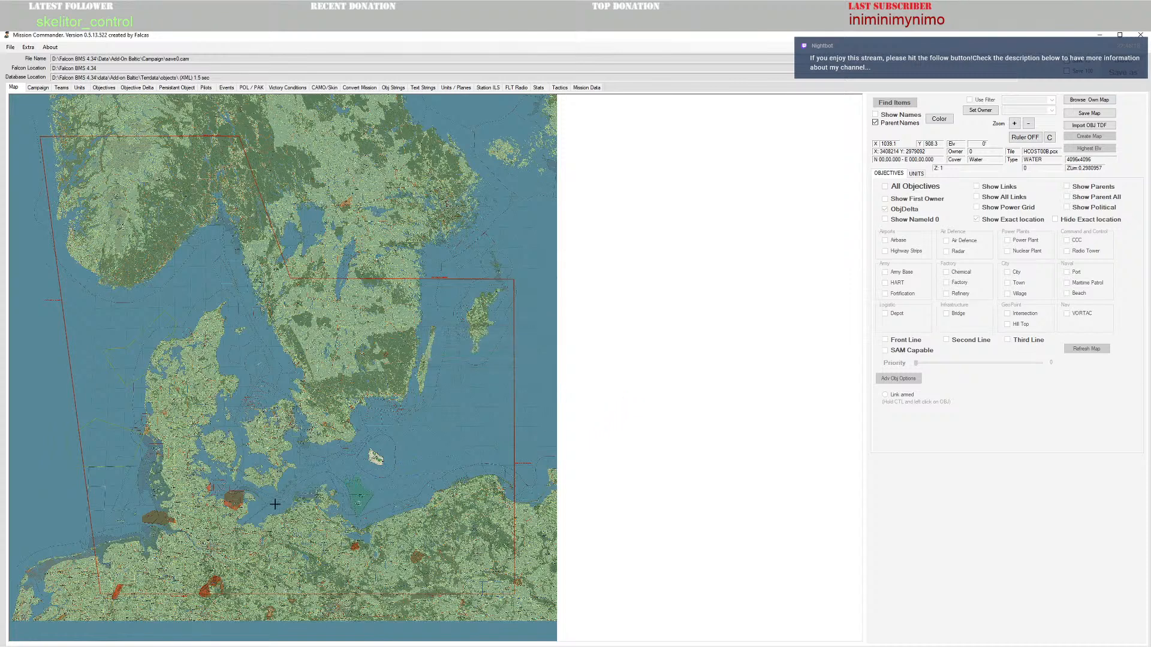
Step: Show the city, town, village, airbase and highway strip objectives on the map around Denmark and northern Germany
scroll(247, 496, up, 2)
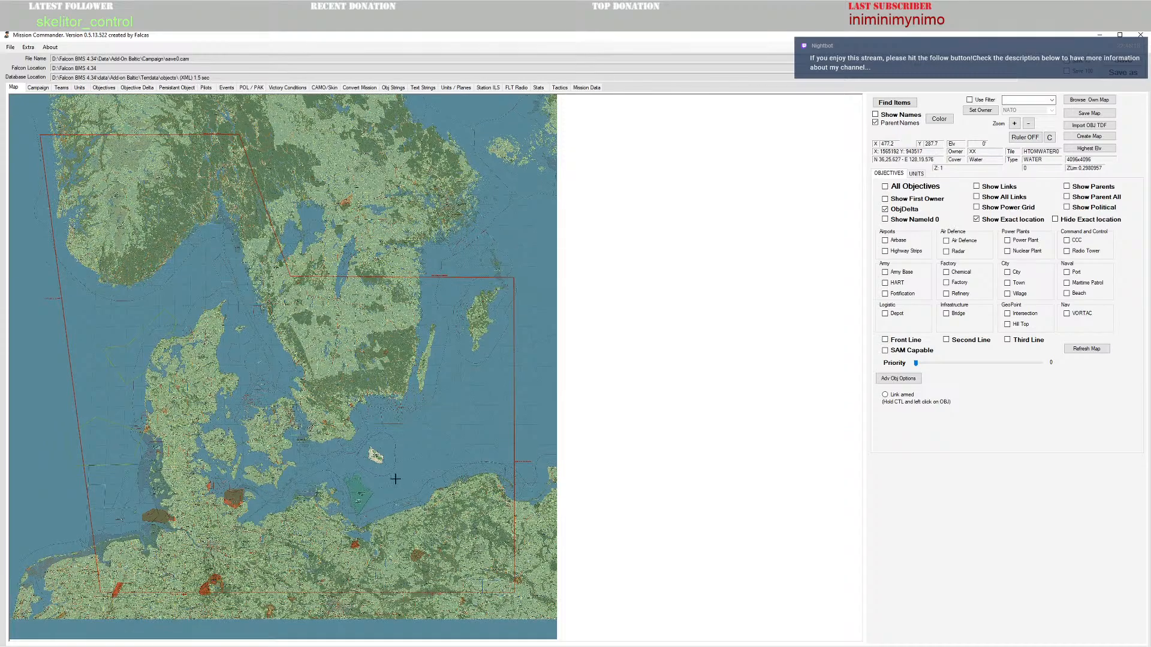
scroll(317, 480, up, 4)
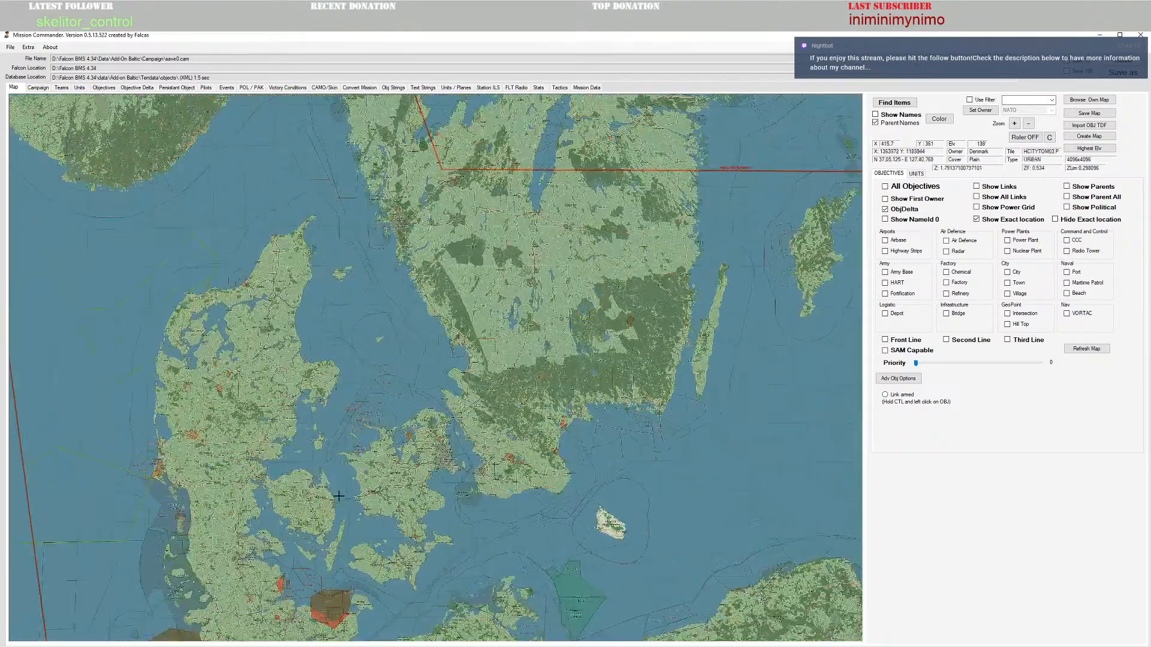
drag(298, 520, 545, 362)
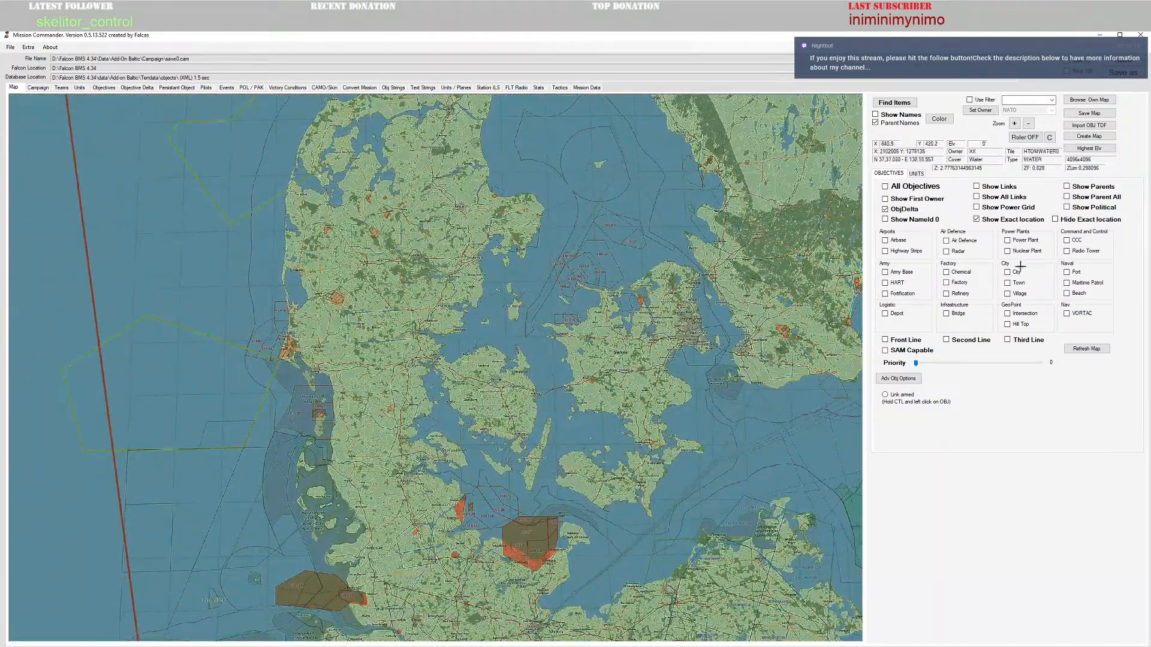
click(1008, 283)
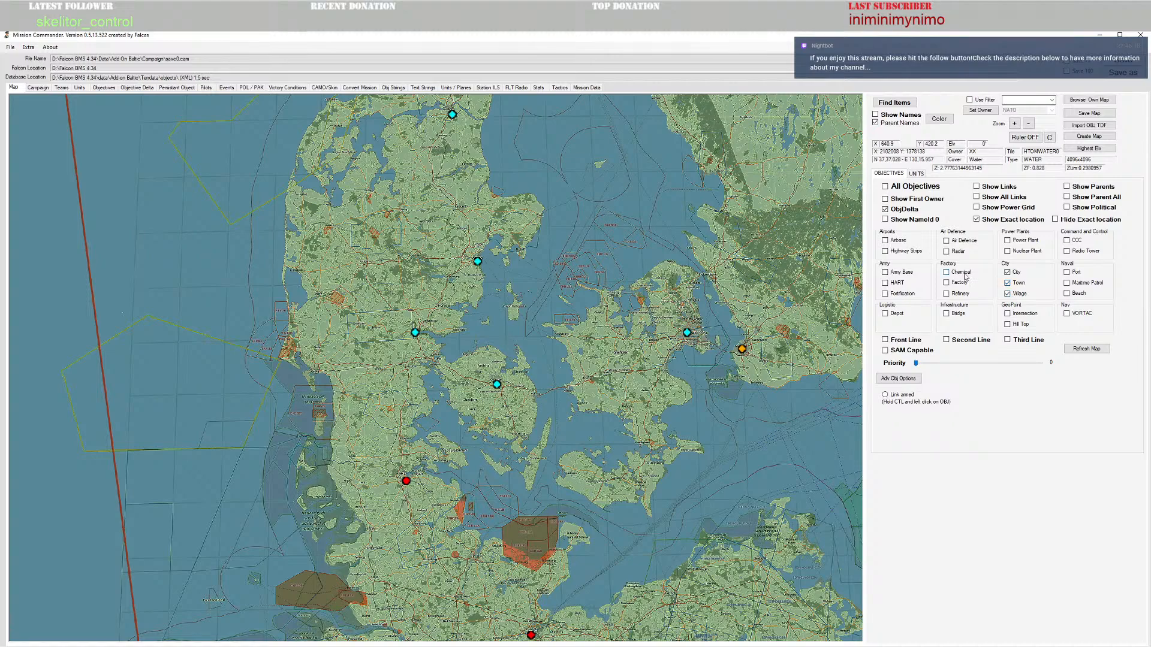
click(898, 251)
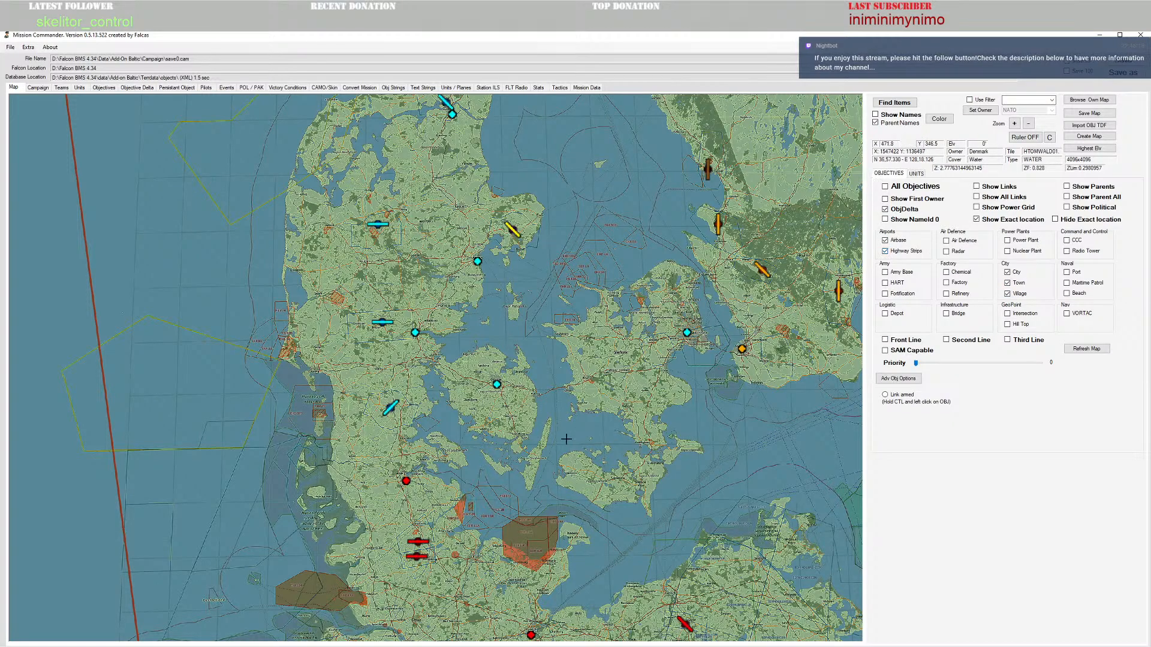
scroll(569, 421, down, 3)
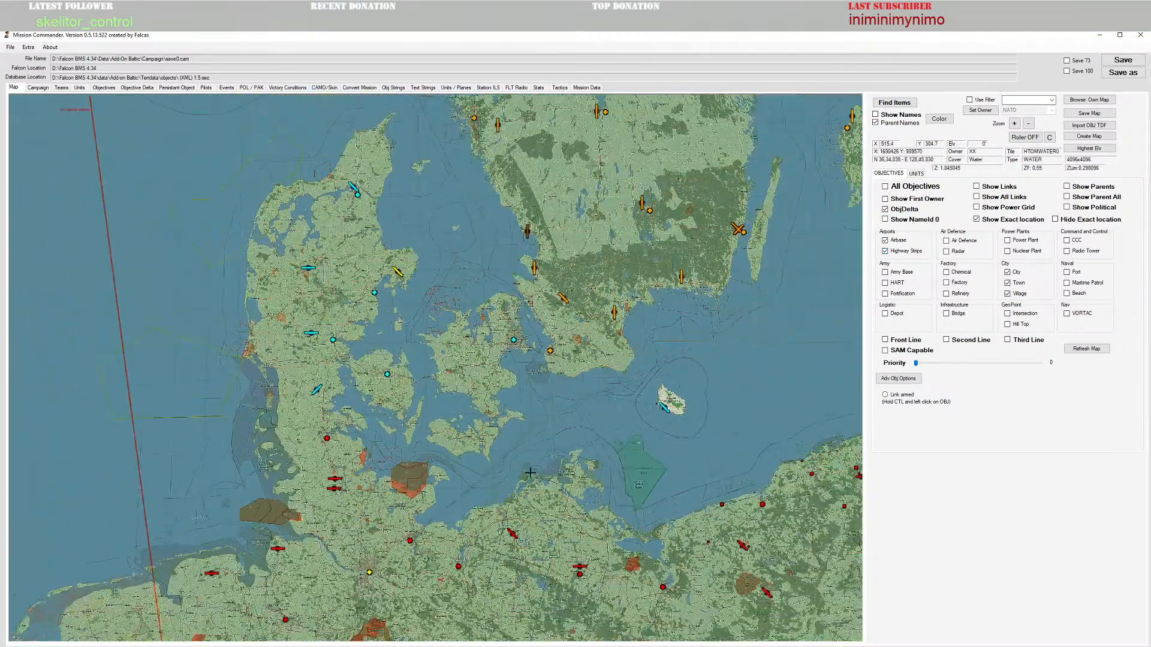
drag(448, 358, 463, 421)
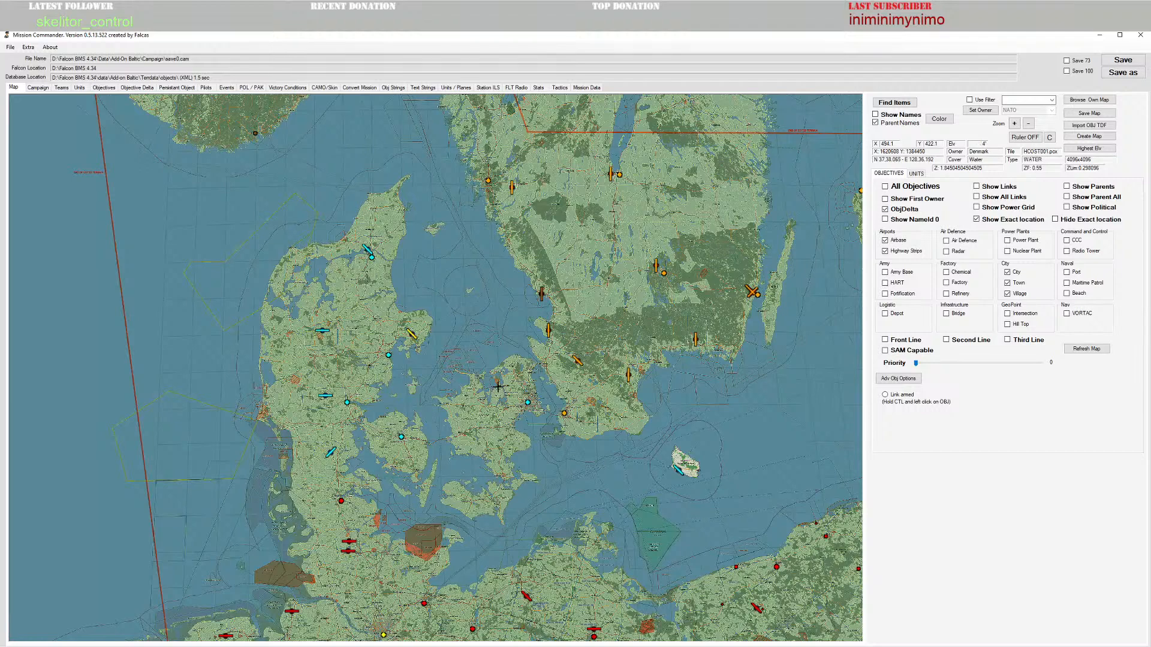
Step: Save the campaign as a .tac file over te_new.tac in the Add-On Baltic Campaign folder
click(1114, 73)
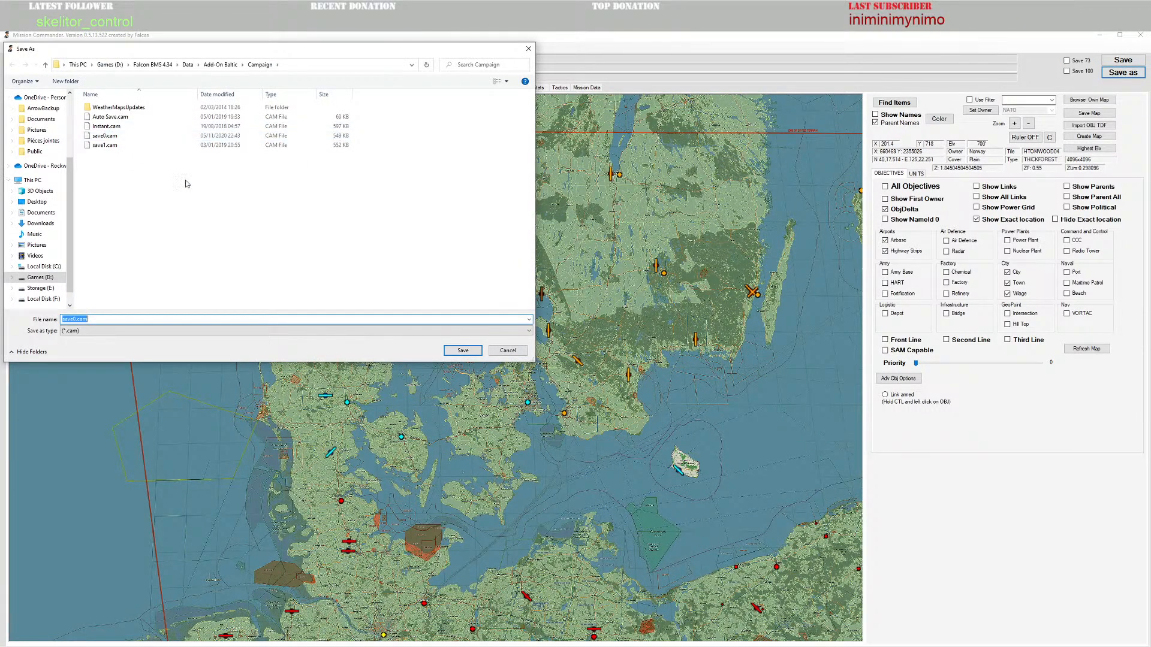
click(485, 330)
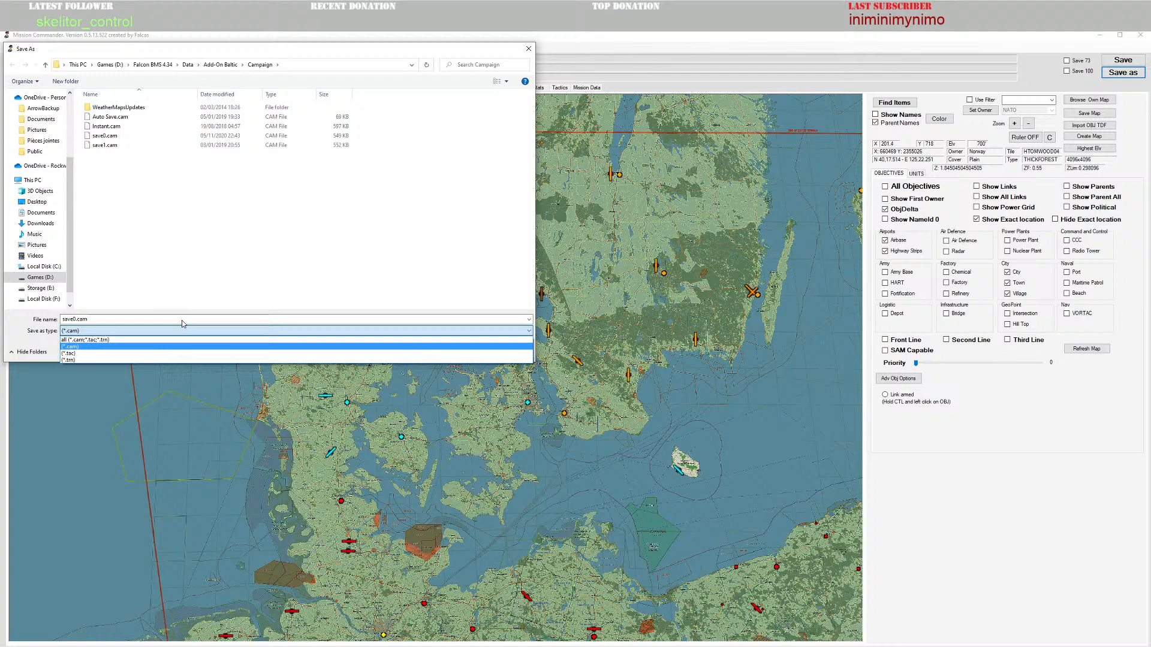
click(76, 358)
click(113, 126)
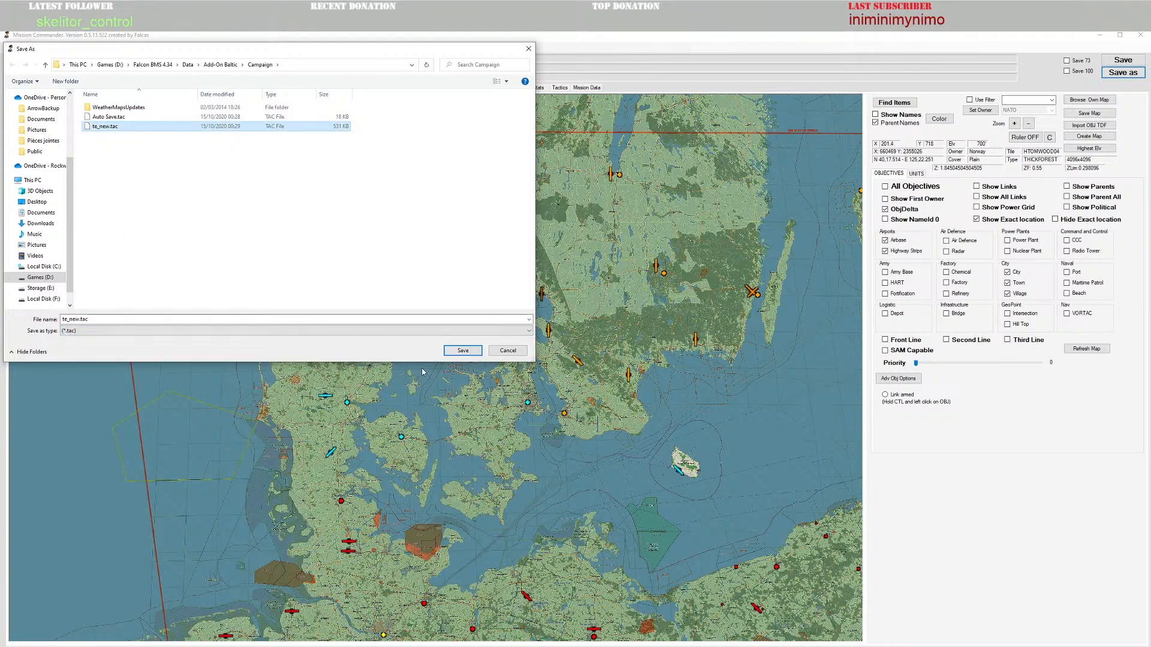
click(463, 351)
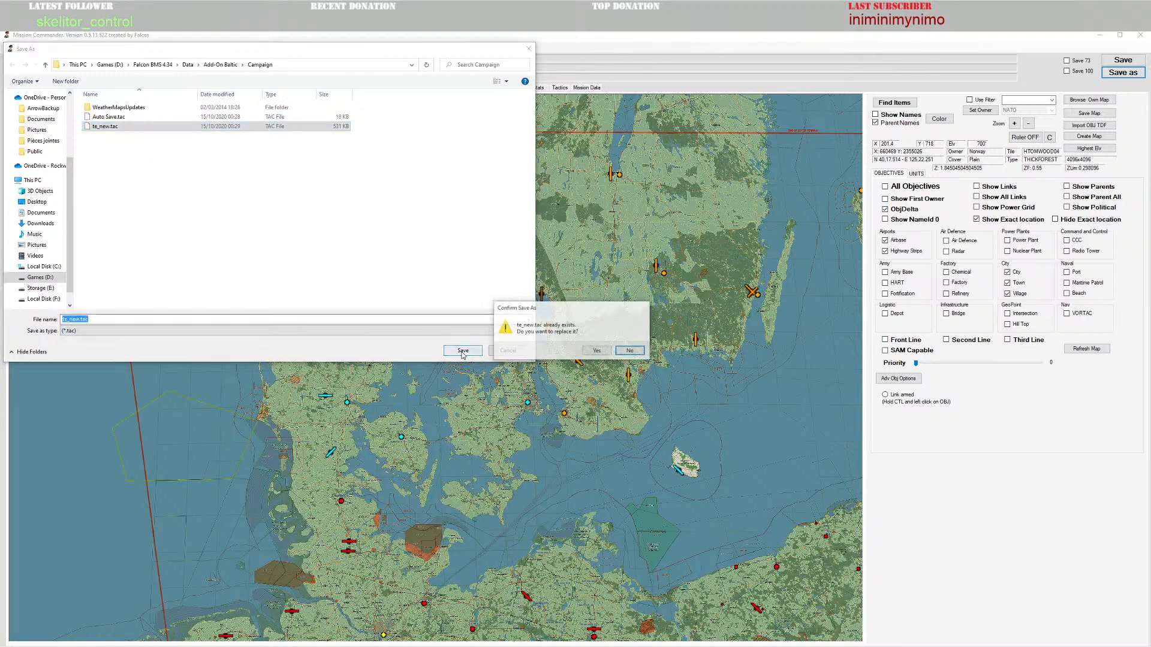
click(600, 356)
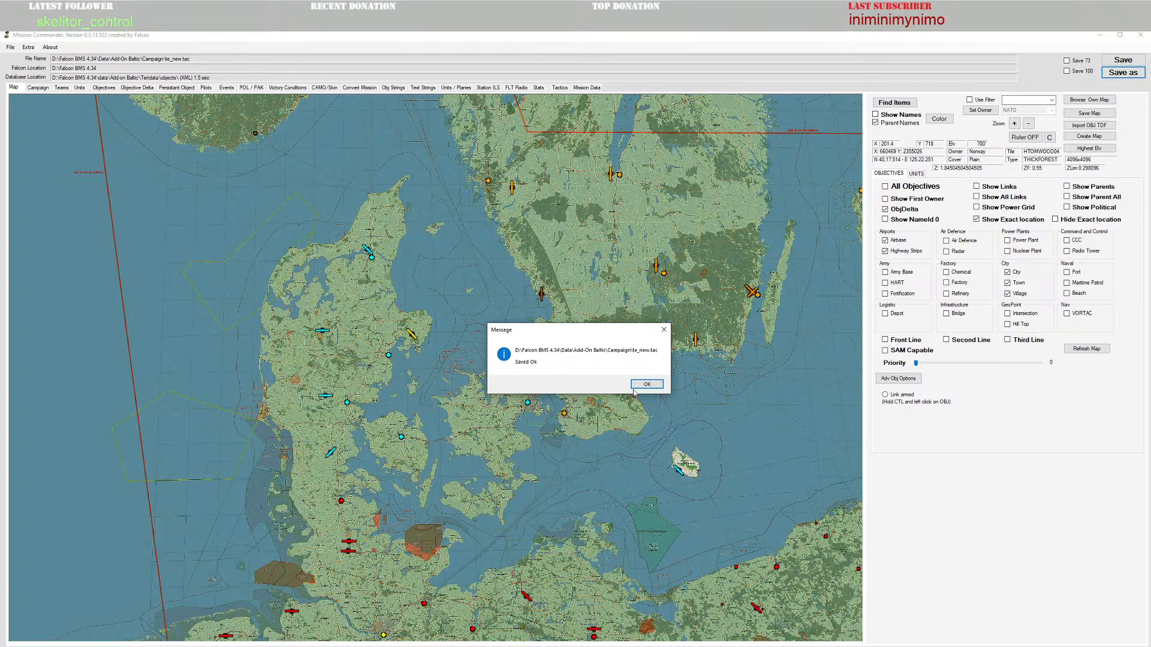
click(649, 386)
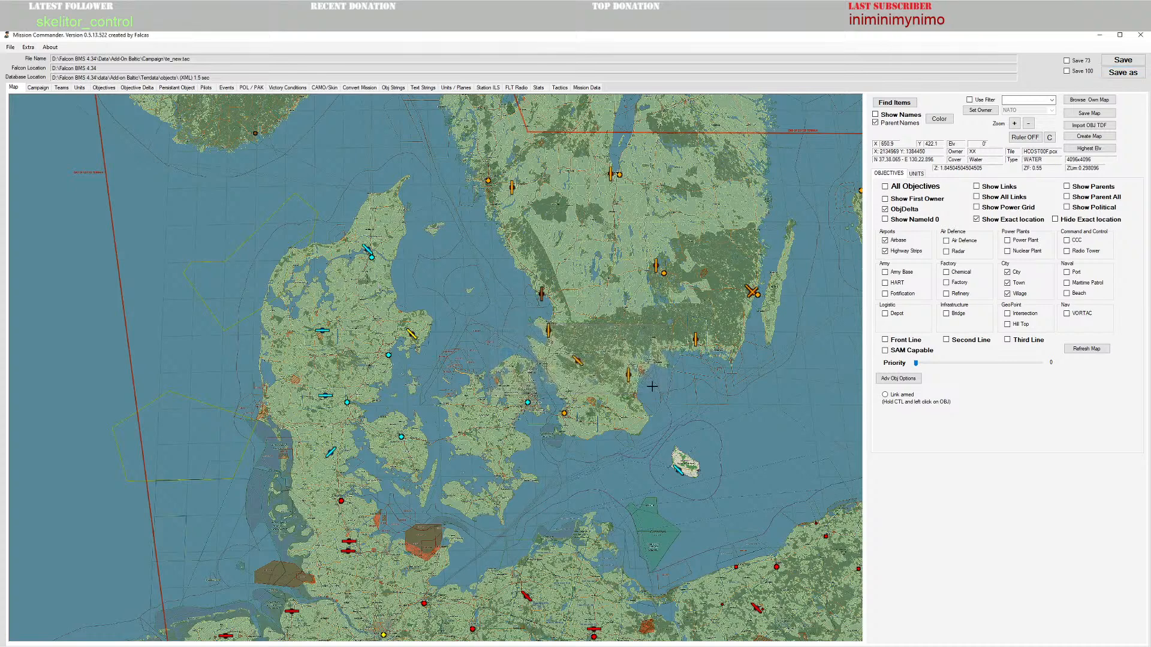
Step: Set the campaign's scenario name to te_new, apply the change and save te_new.tac
click(37, 88)
click(144, 103)
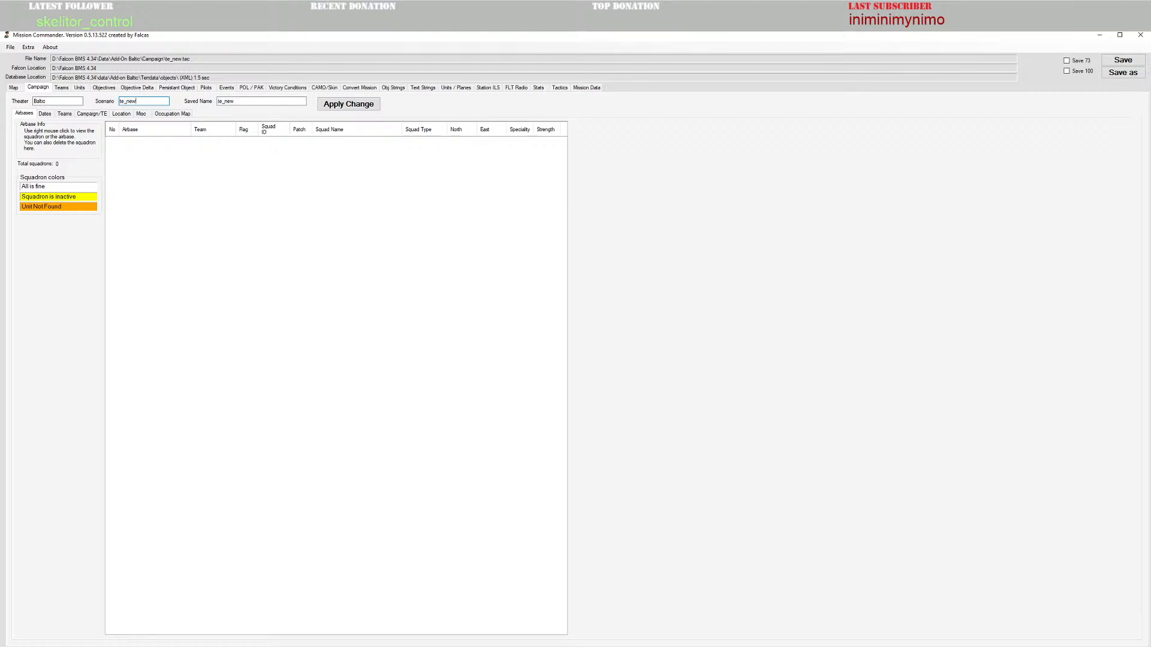
click(327, 108)
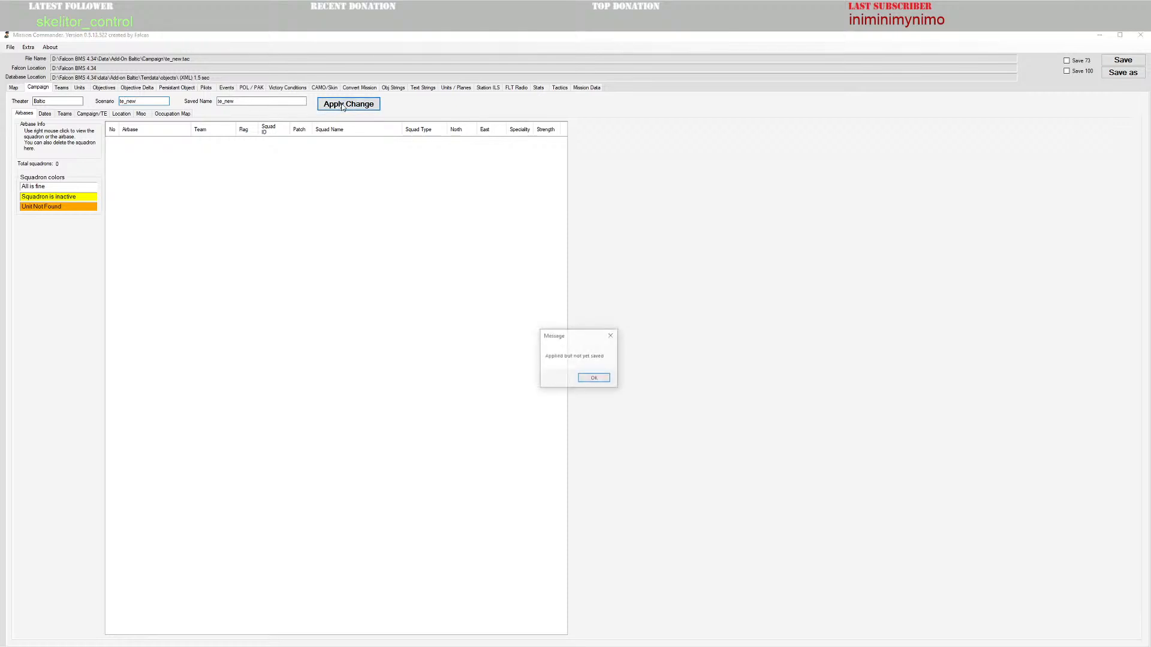
click(594, 379)
click(1123, 60)
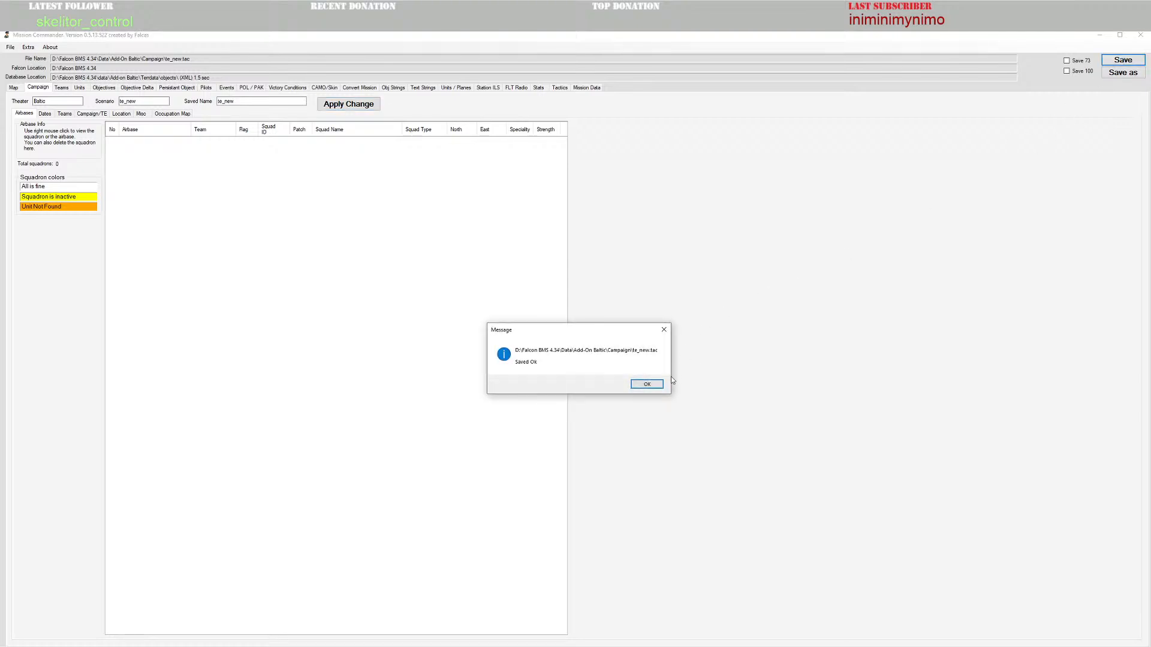
click(647, 385)
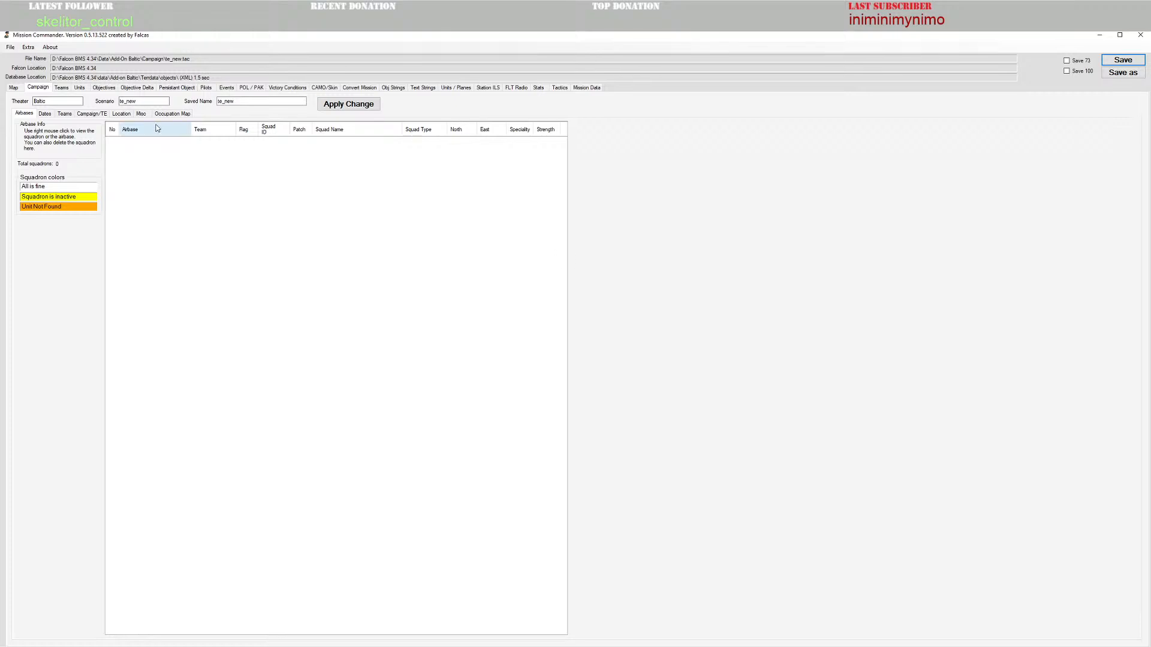
Step: Recheck the scenario name, return to the objectives map and close Mission Commander
click(155, 103)
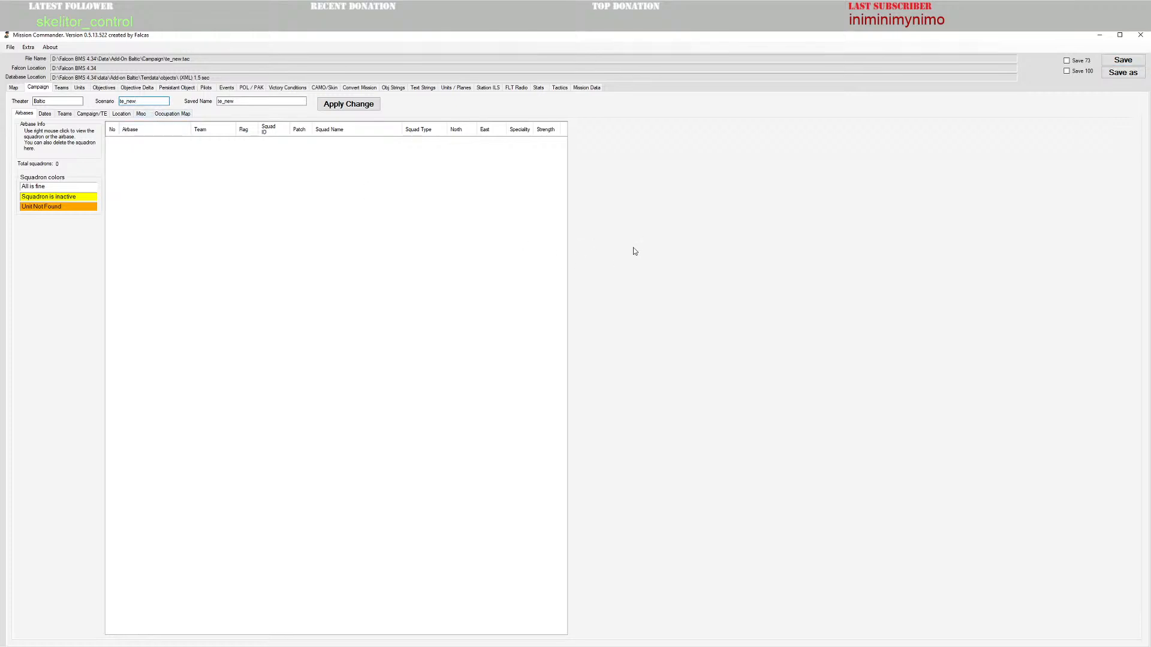
click(15, 88)
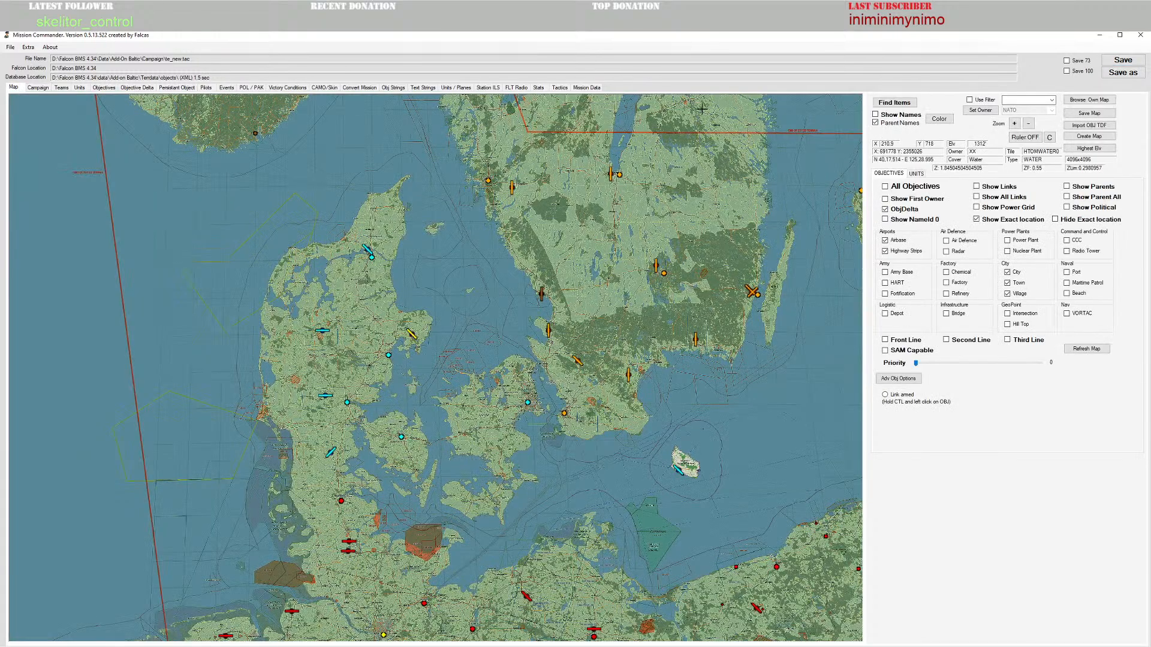
click(1141, 37)
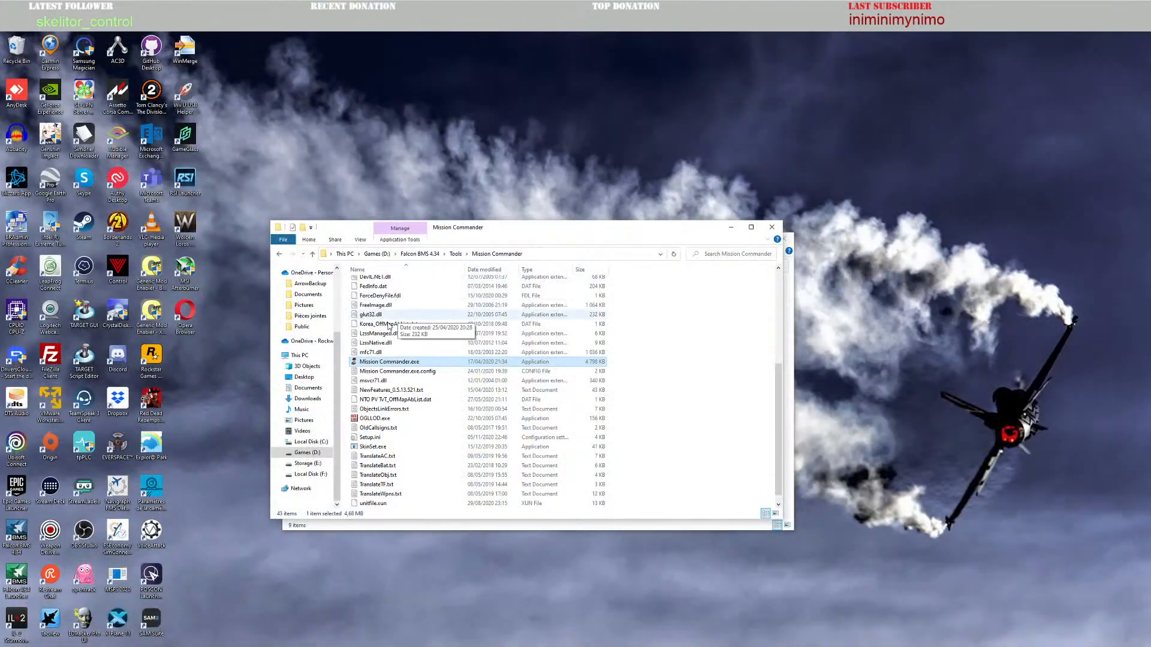
Step: Launch Falcon BMS again and open the TE Builder for a new tactical engagement
double_click(9, 522)
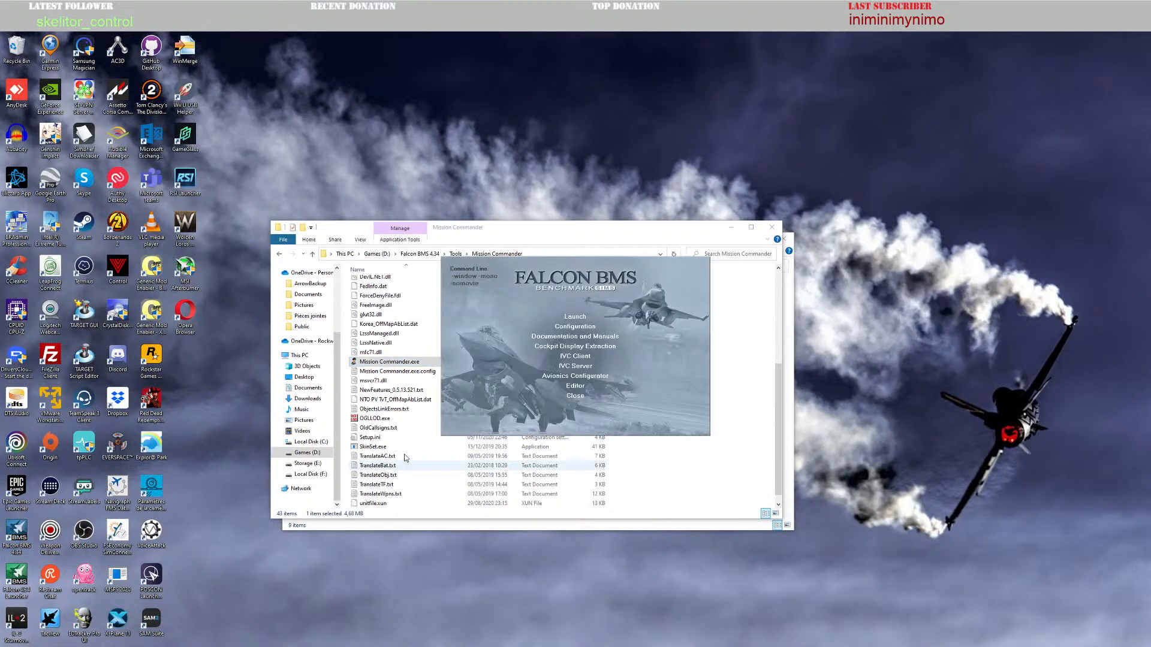
click(575, 317)
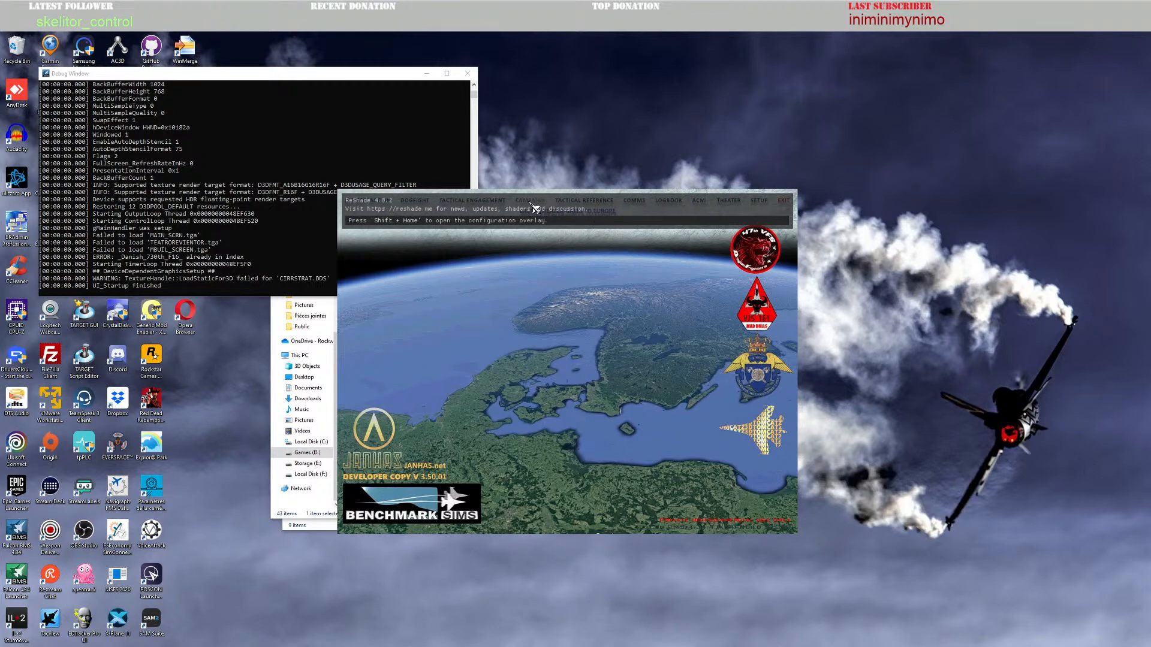
click(480, 202)
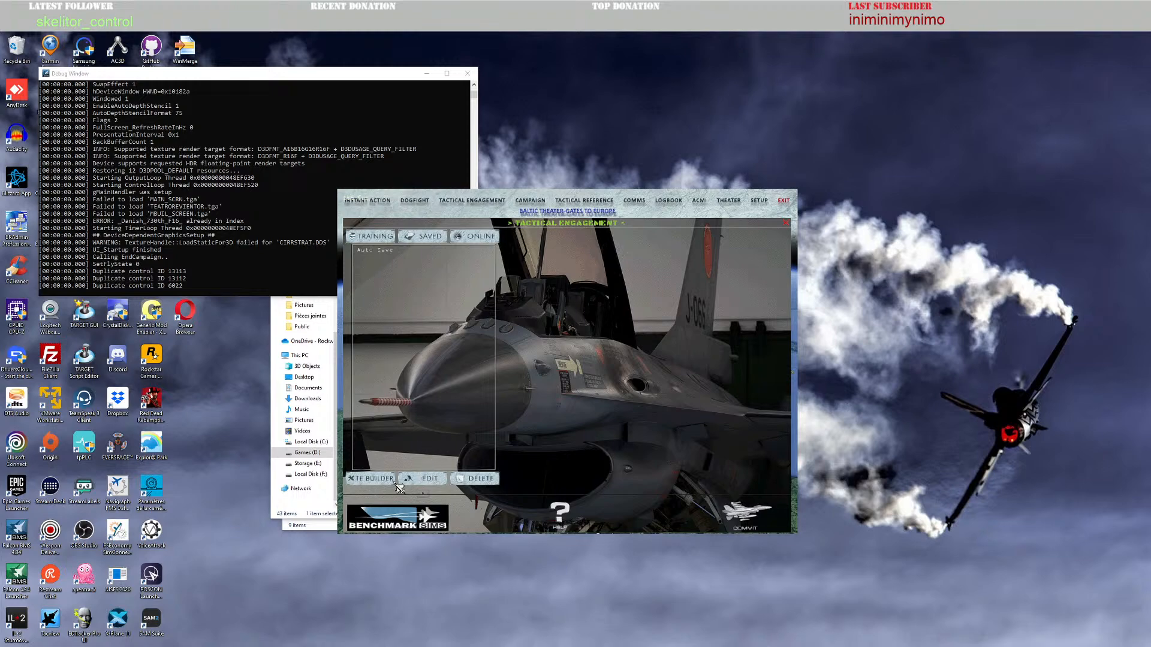
click(375, 479)
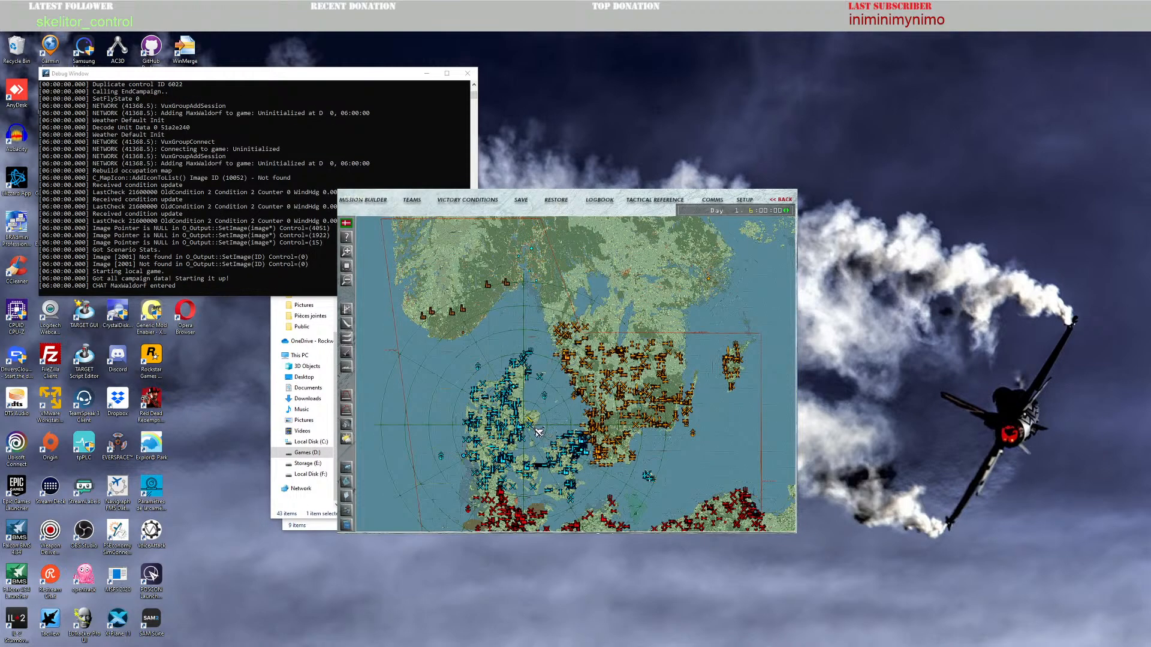
Step: Examine the objectives in northern Germany on the mission builder map
scroll(569, 423, up, 3)
scroll(586, 380, up, 4)
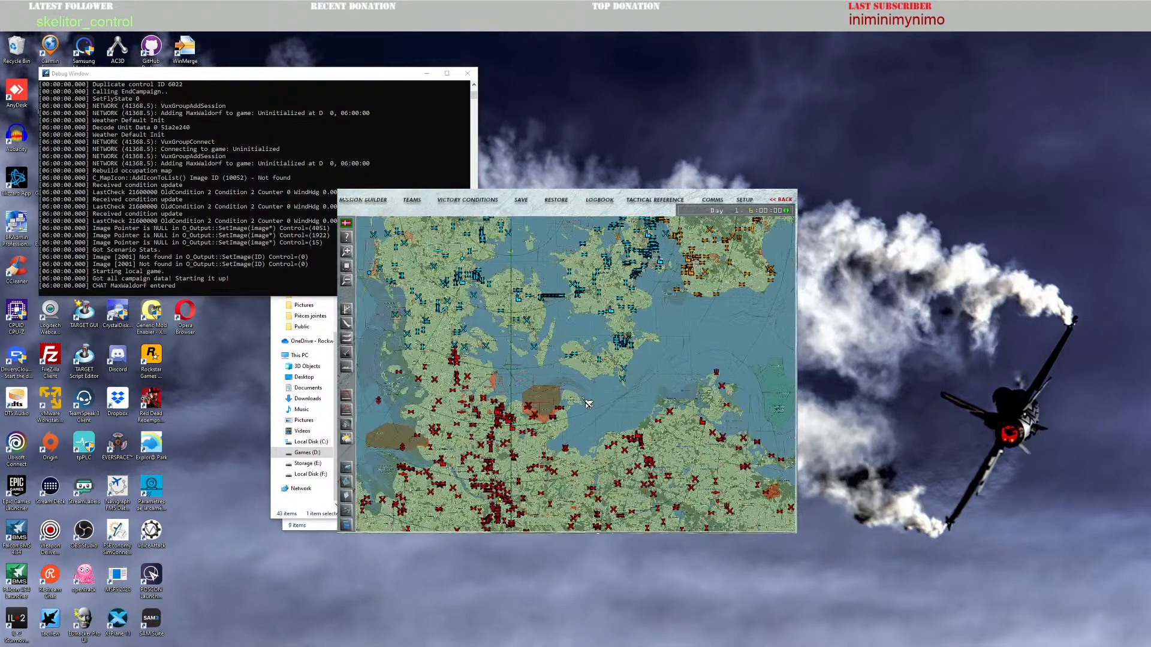
drag(642, 349, 651, 307)
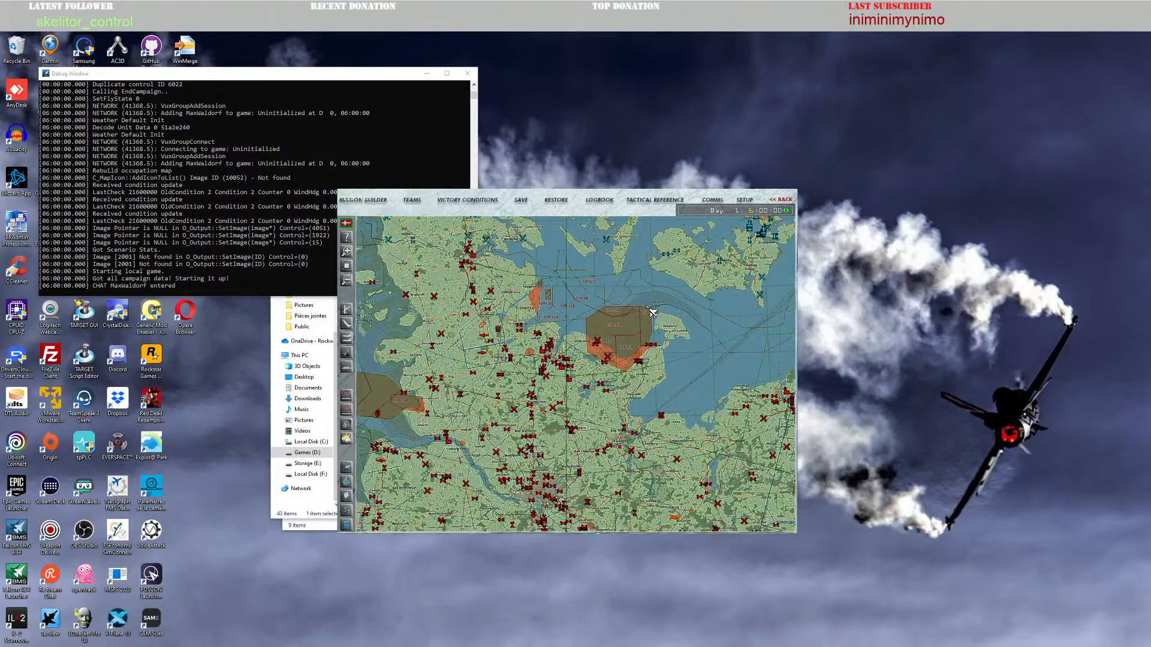
scroll(633, 386, up, 3)
scroll(632, 400, down, 3)
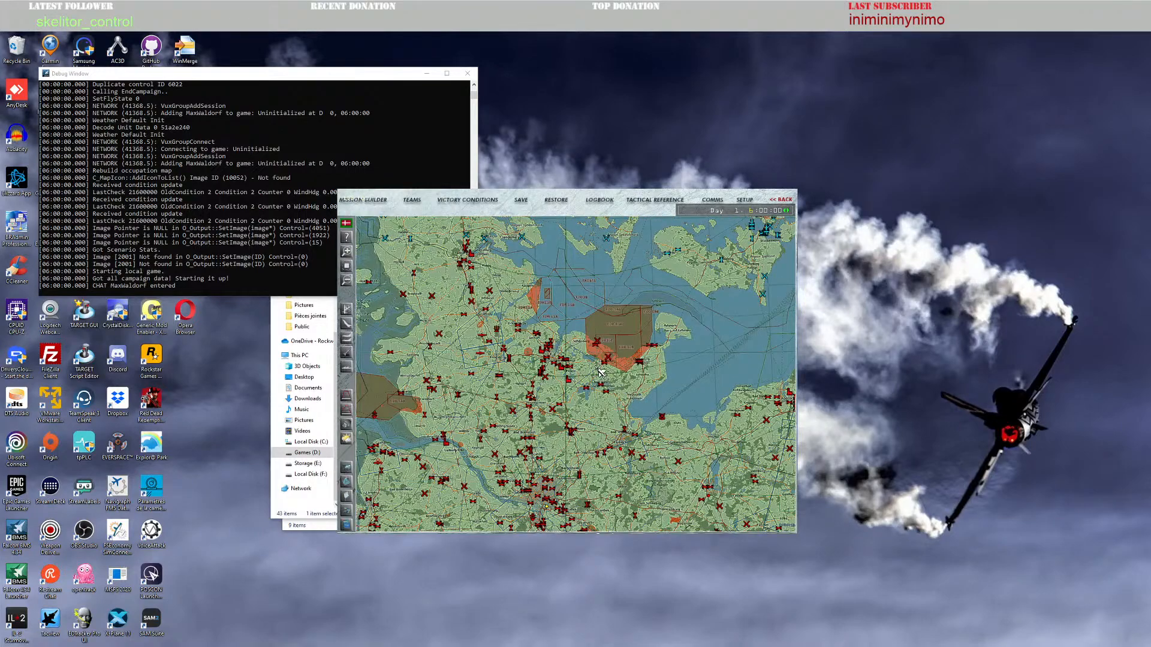
Step: Examine the objectives around Kiel and the surrounding Baltic coast on the mission builder map
scroll(600, 375, up, 1)
drag(583, 290, 642, 326)
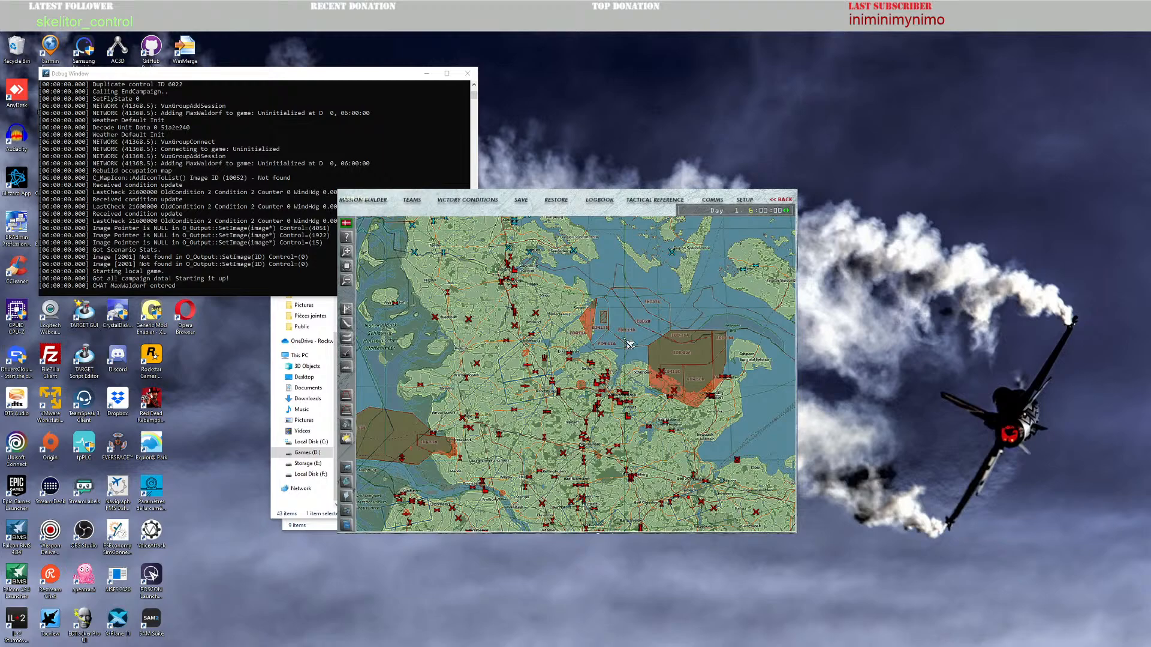
scroll(624, 345, up, 2)
scroll(609, 389, down, 2)
drag(609, 389, 641, 372)
drag(629, 449, 613, 424)
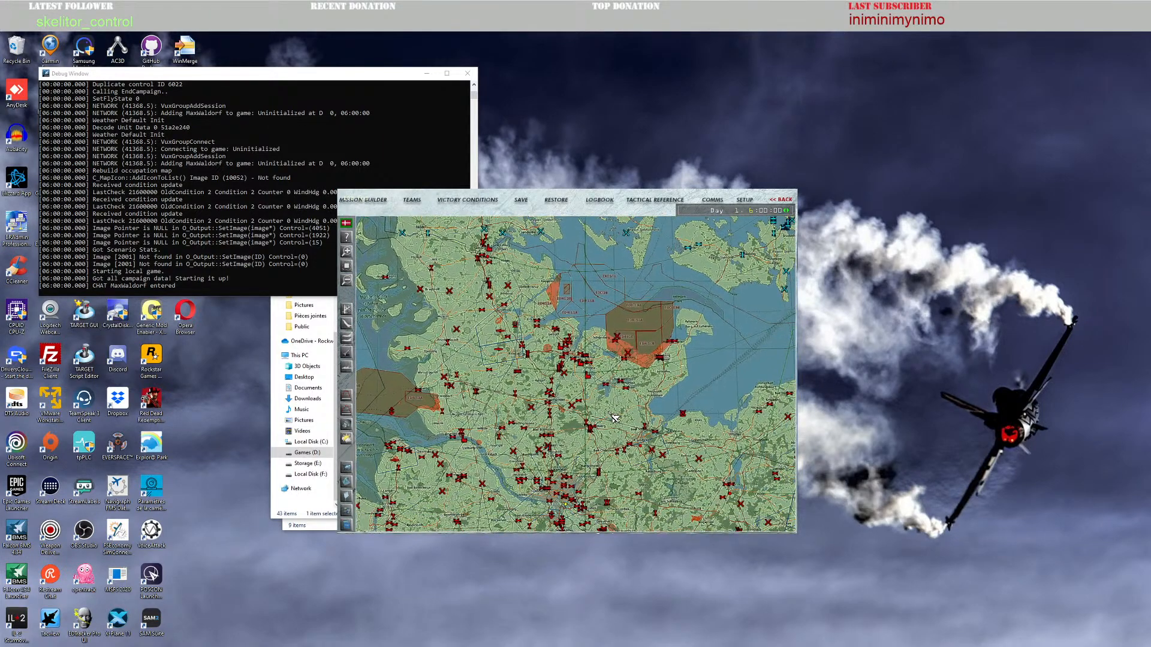
scroll(585, 459, up, 3)
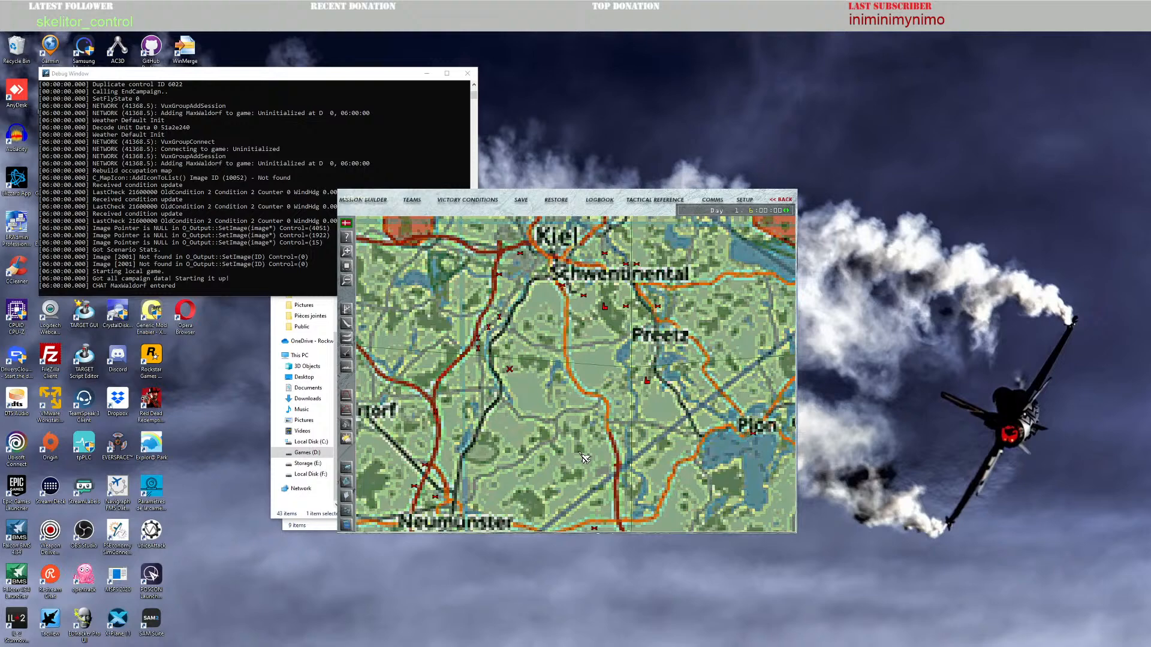
drag(581, 372, 562, 425)
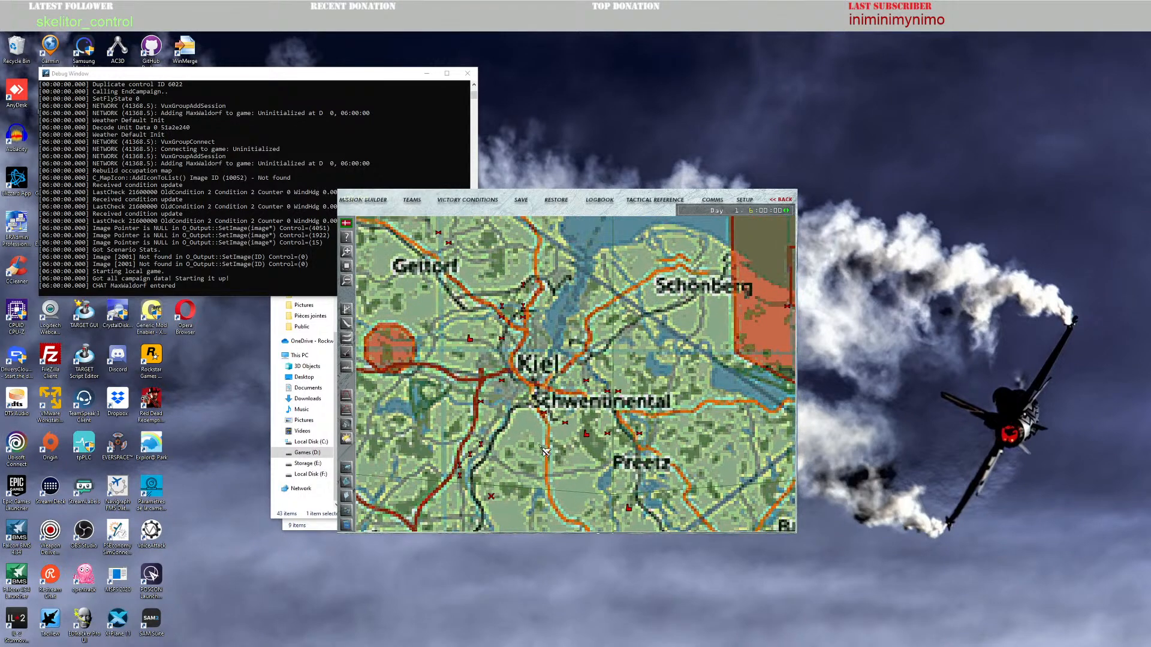
scroll(543, 451, down, 3)
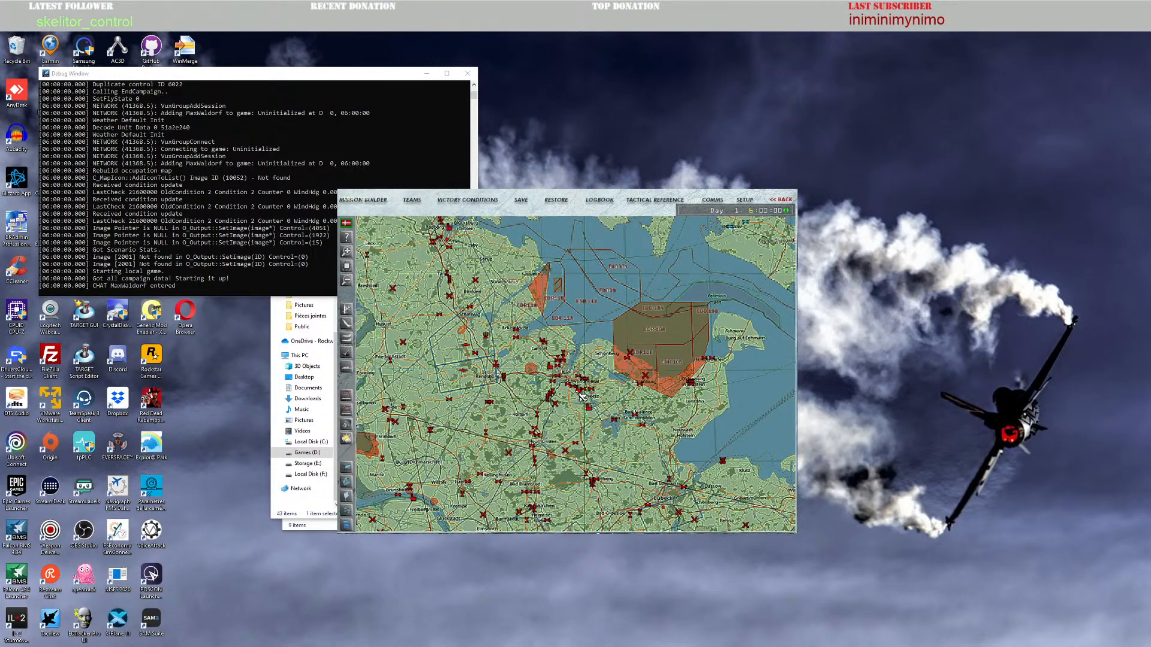
drag(570, 420, 572, 430)
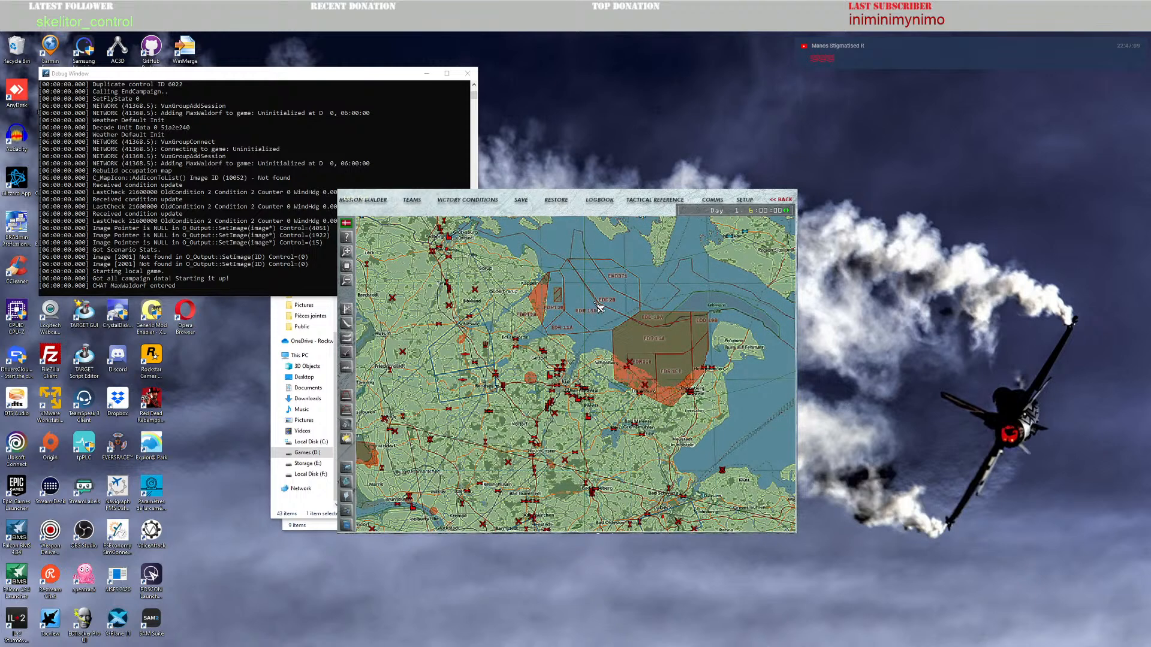
mouse_move(600, 309)
mouse_down()
mouse_move(620, 341)
mouse_move(611, 319)
mouse_up()
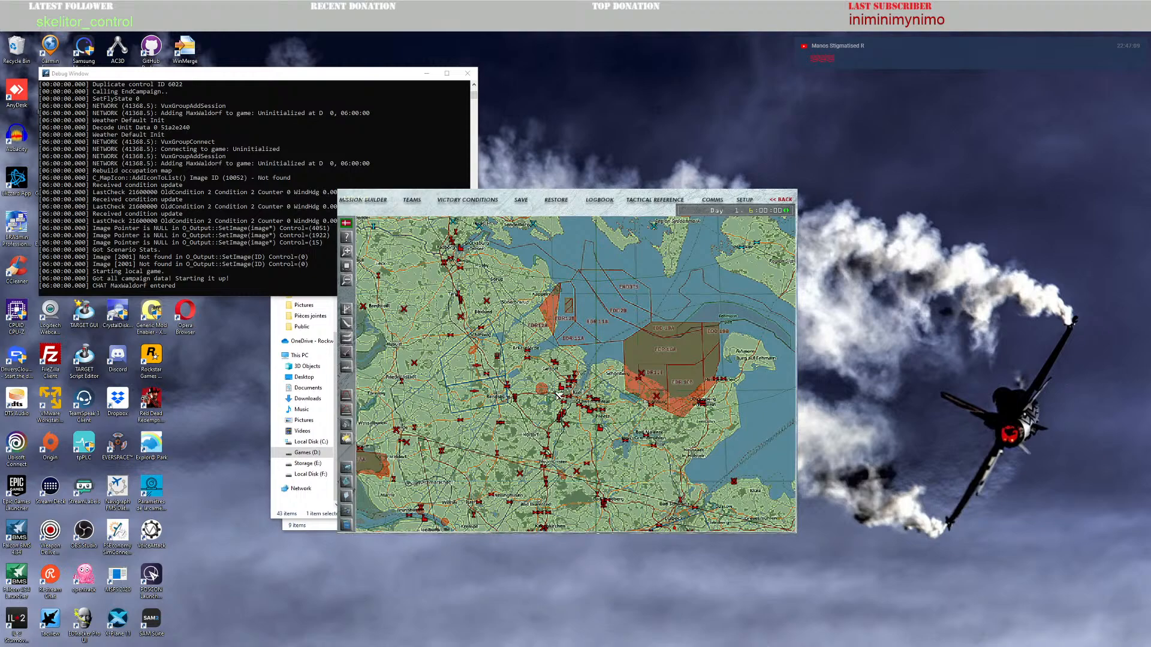
scroll(554, 397, up, 1)
drag(532, 405, 539, 392)
scroll(539, 392, down, 3)
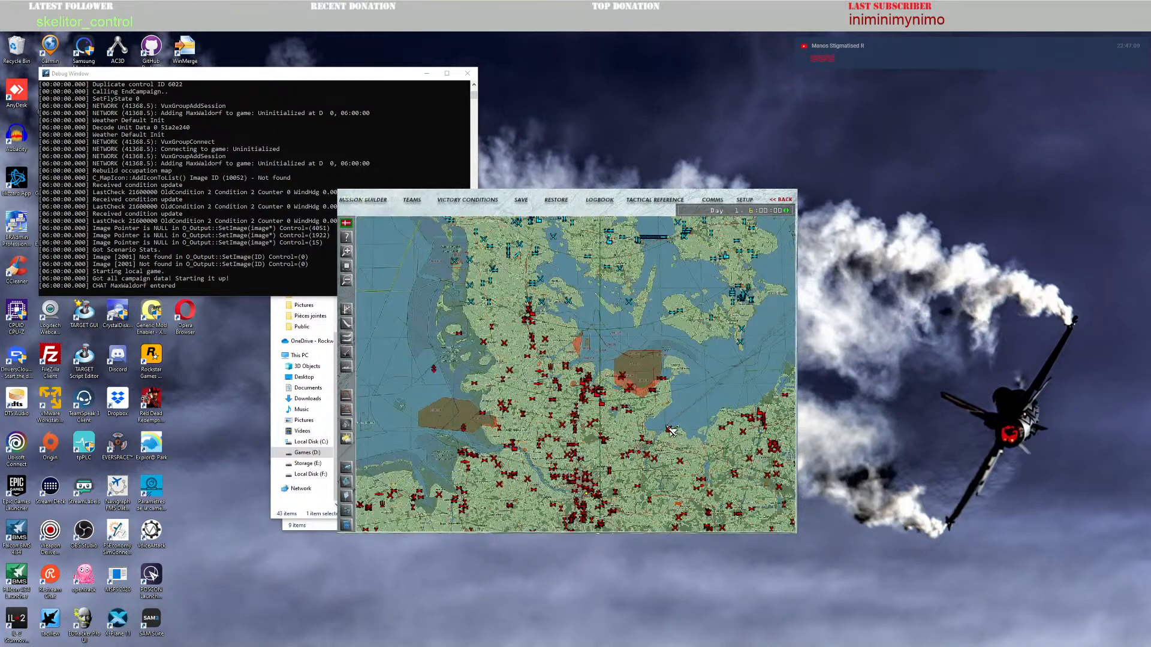
Step: Examine the objectives from Lübeck across Schwerin to the Rostock area on the map
scroll(665, 430, up, 3)
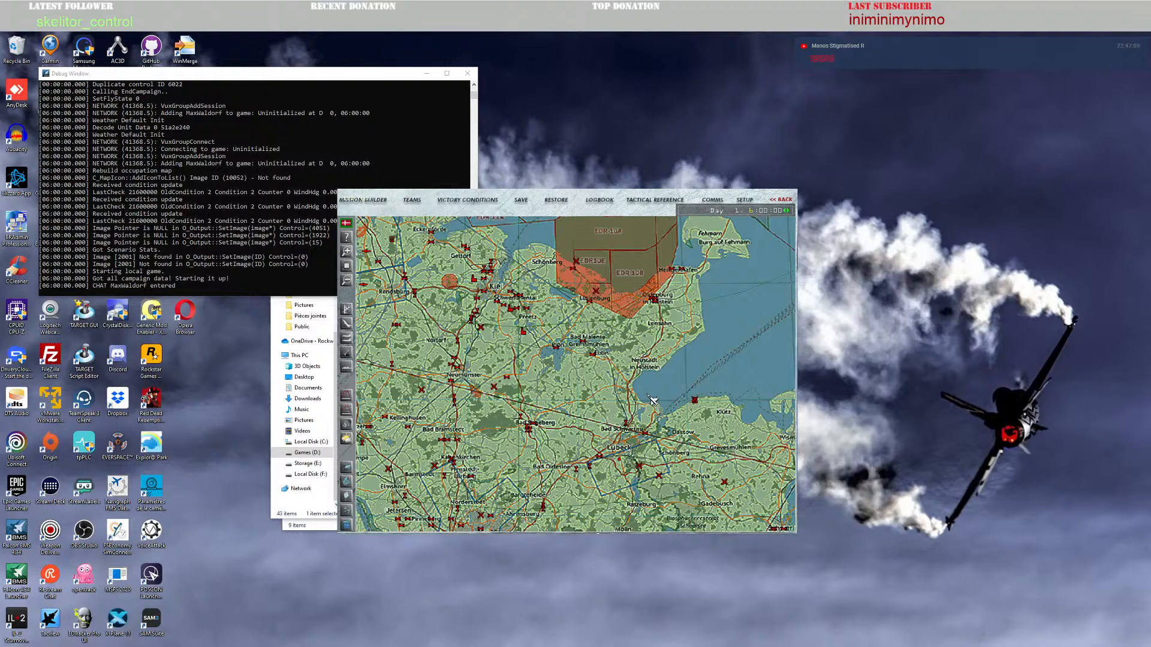
drag(630, 454, 617, 330)
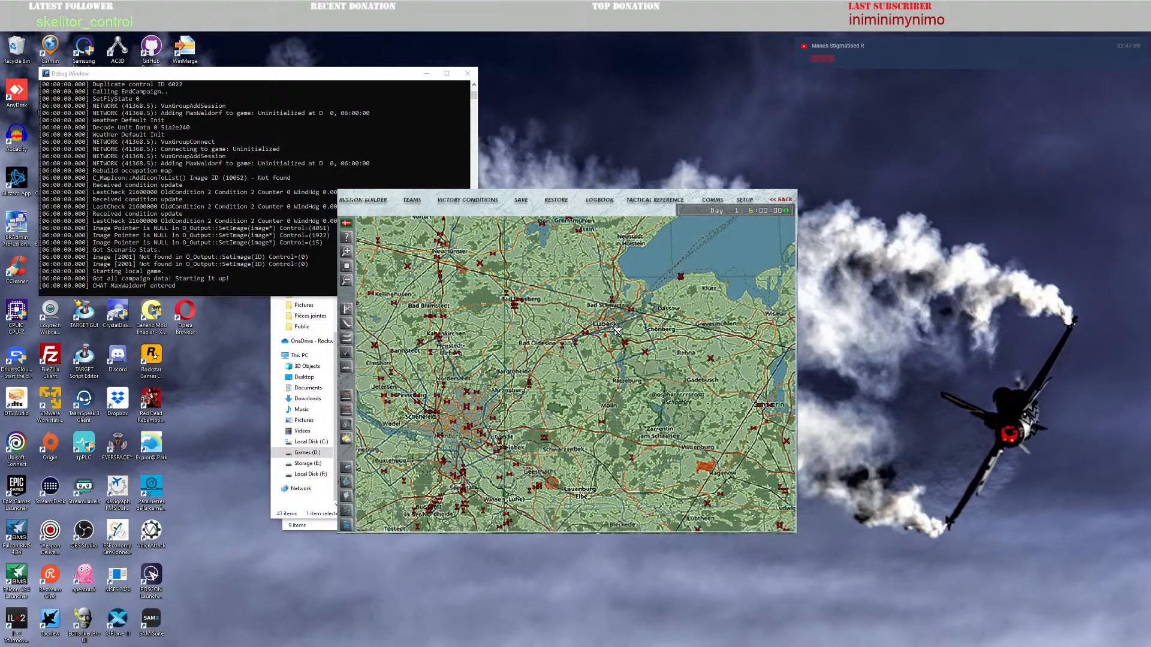
drag(586, 405, 562, 394)
scroll(644, 409, down, 3)
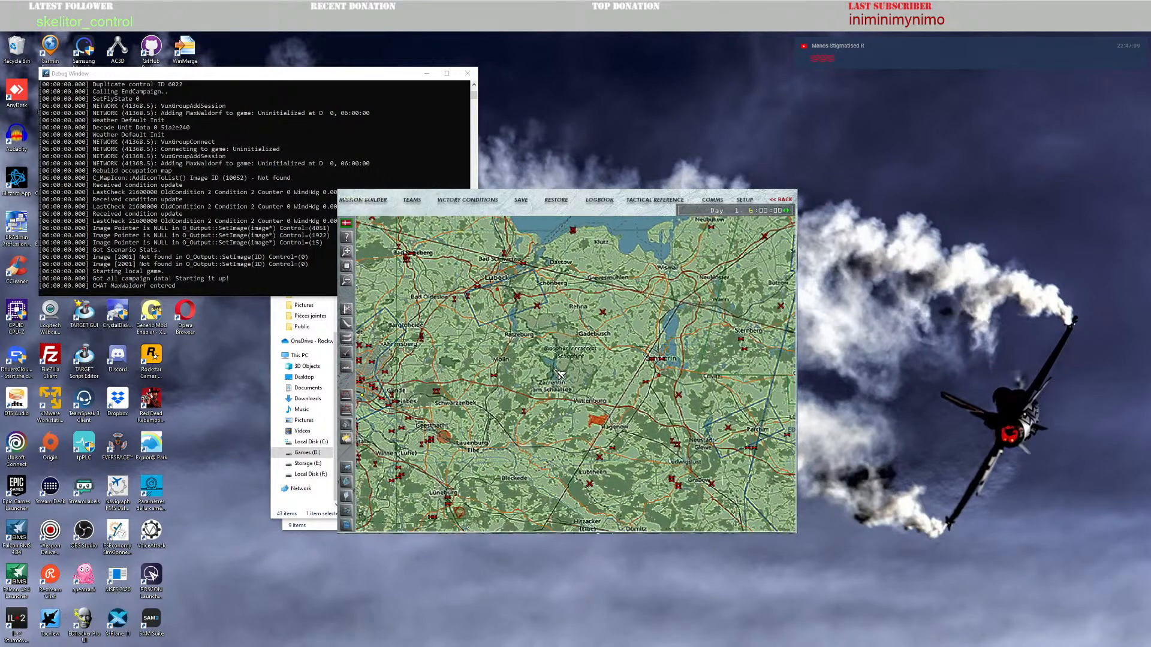
scroll(685, 383, up, 3)
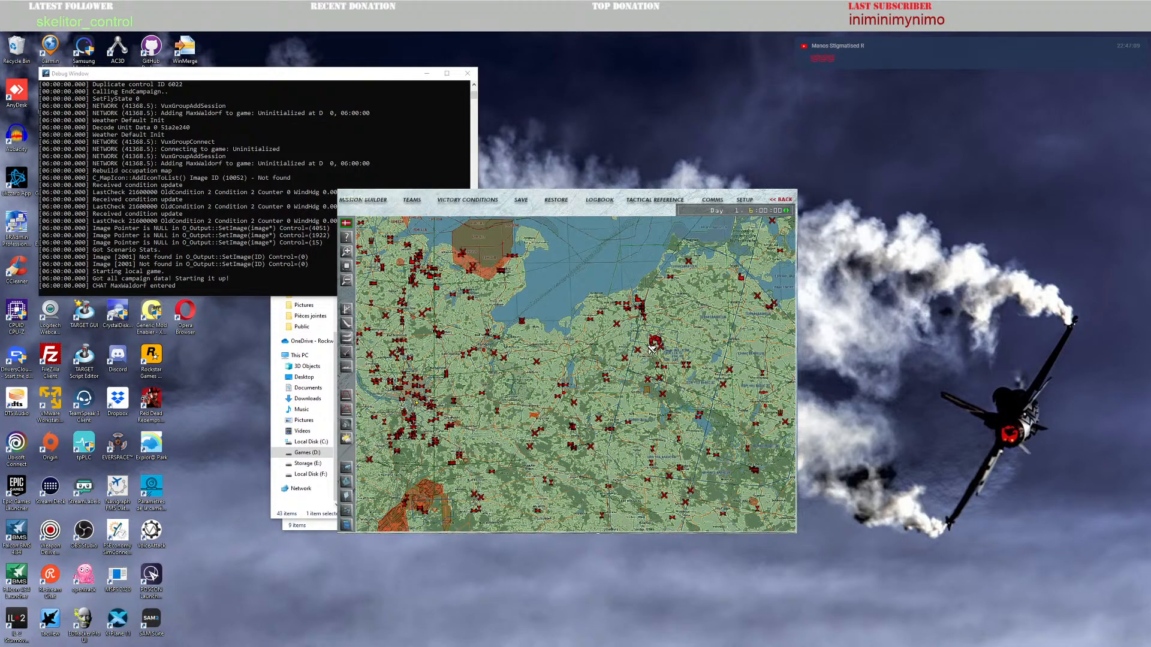
drag(615, 408, 593, 413)
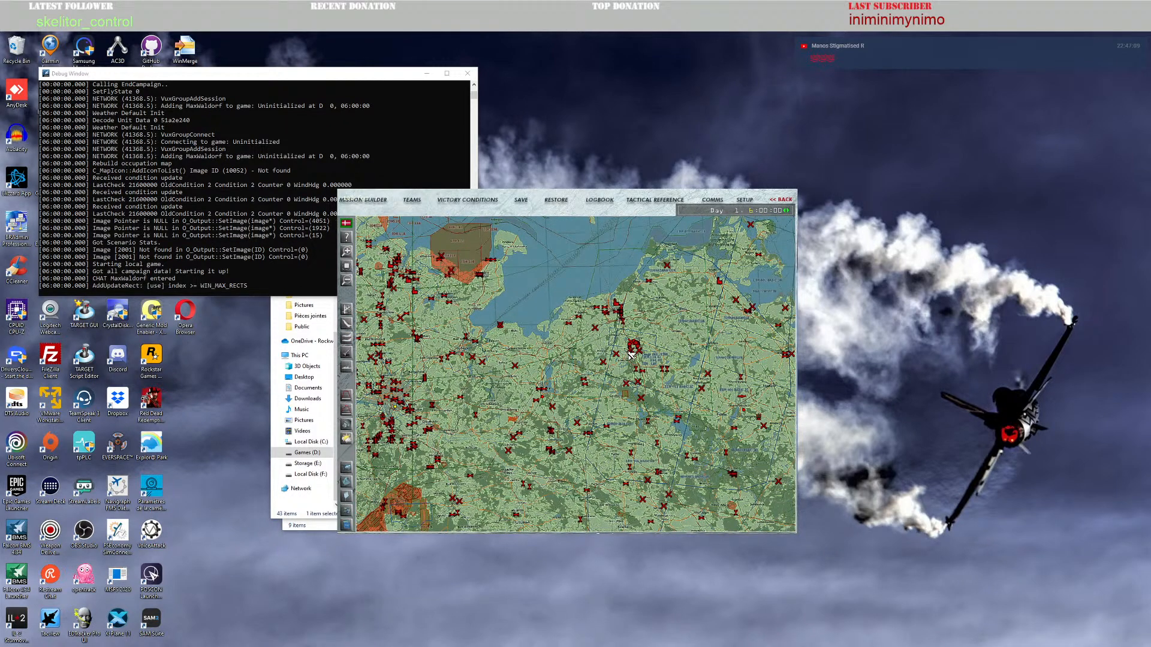
scroll(636, 347, up, 5)
drag(696, 313, 514, 411)
scroll(533, 402, down, 4)
scroll(555, 379, down, 1)
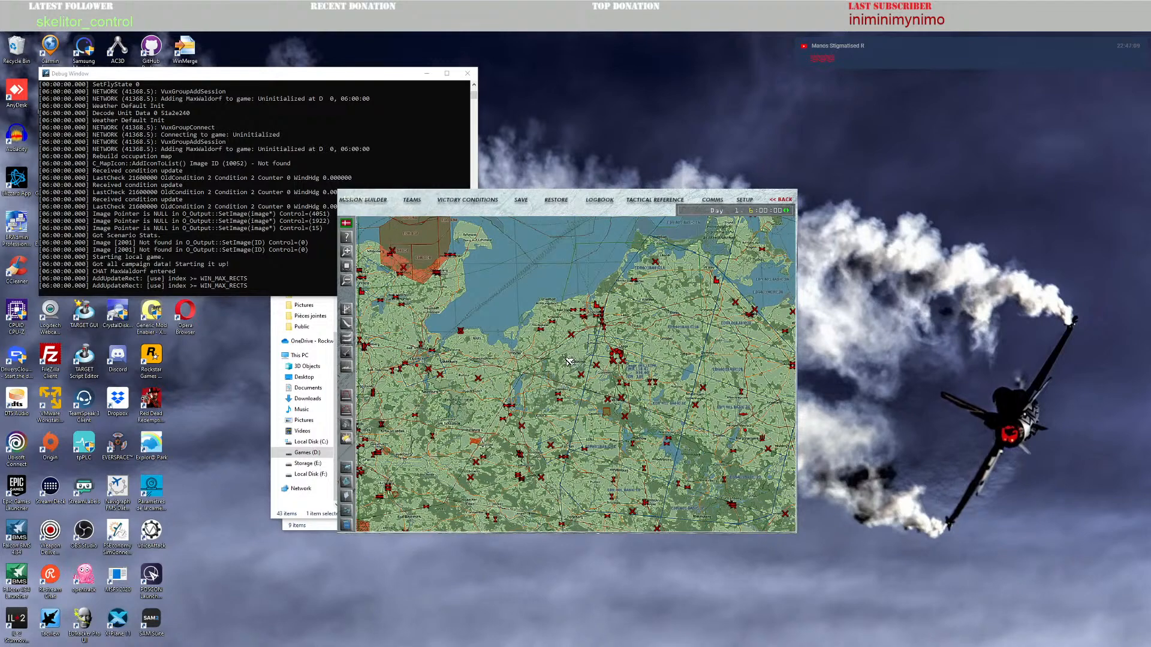
Step: Toggle the map display of installations in the Other category
right_click(568, 359)
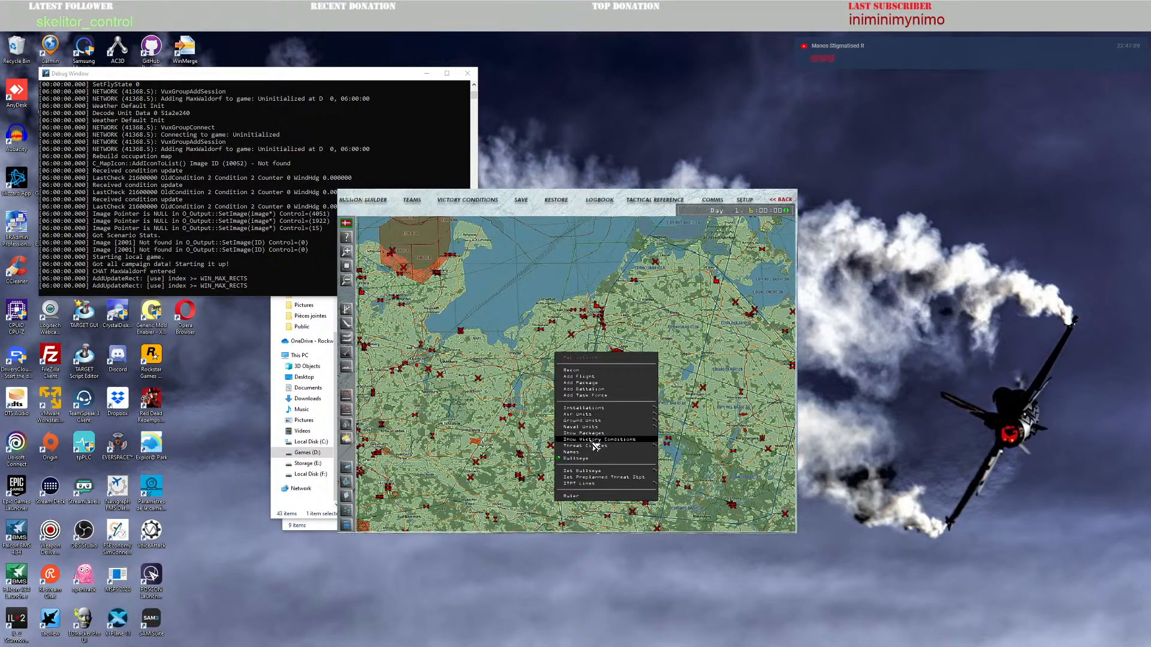
mouse_move(629, 414)
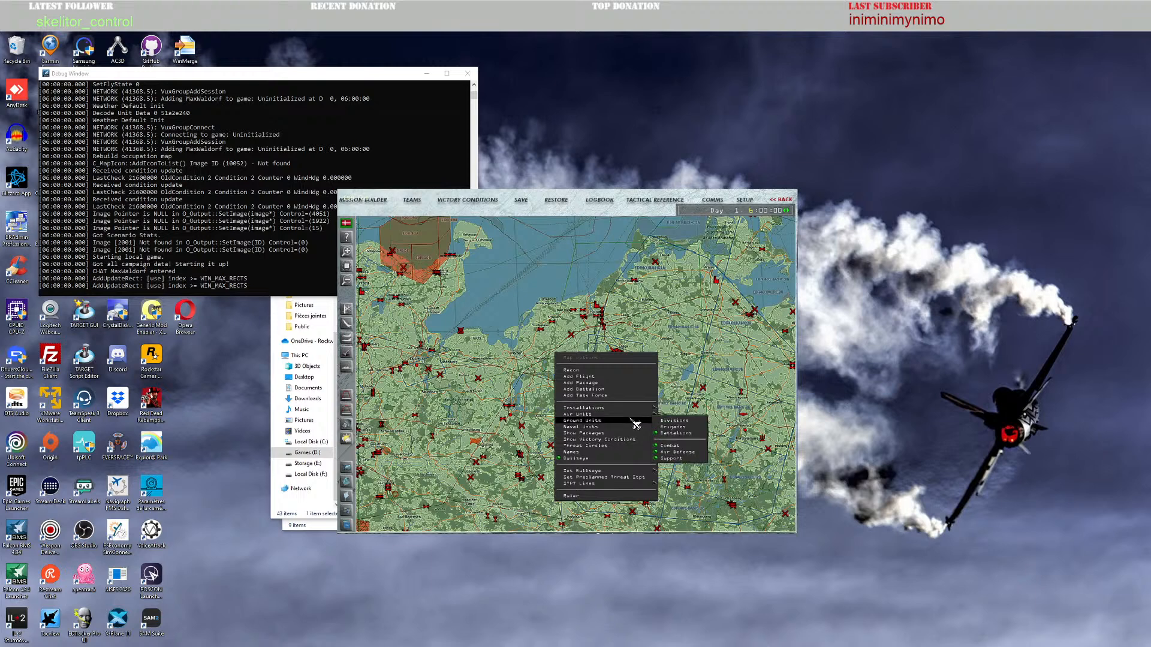
mouse_move(626, 446)
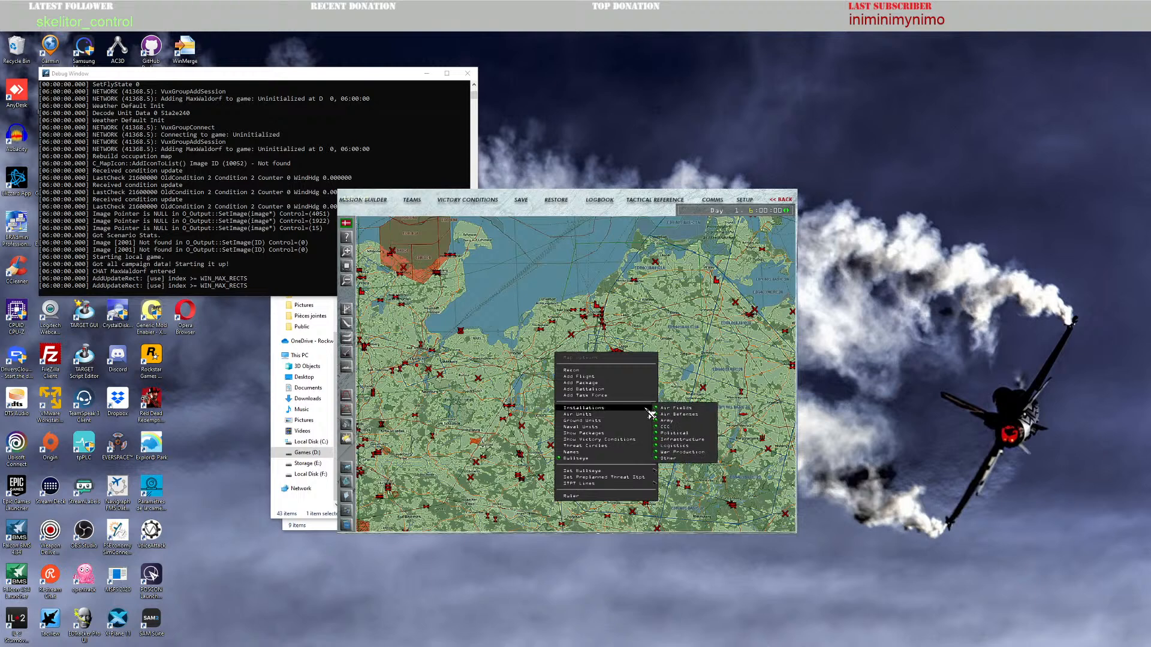
click(676, 460)
Step: Add a squadron at Laage air base, keeping the preset aircraft
scroll(658, 367, up, 5)
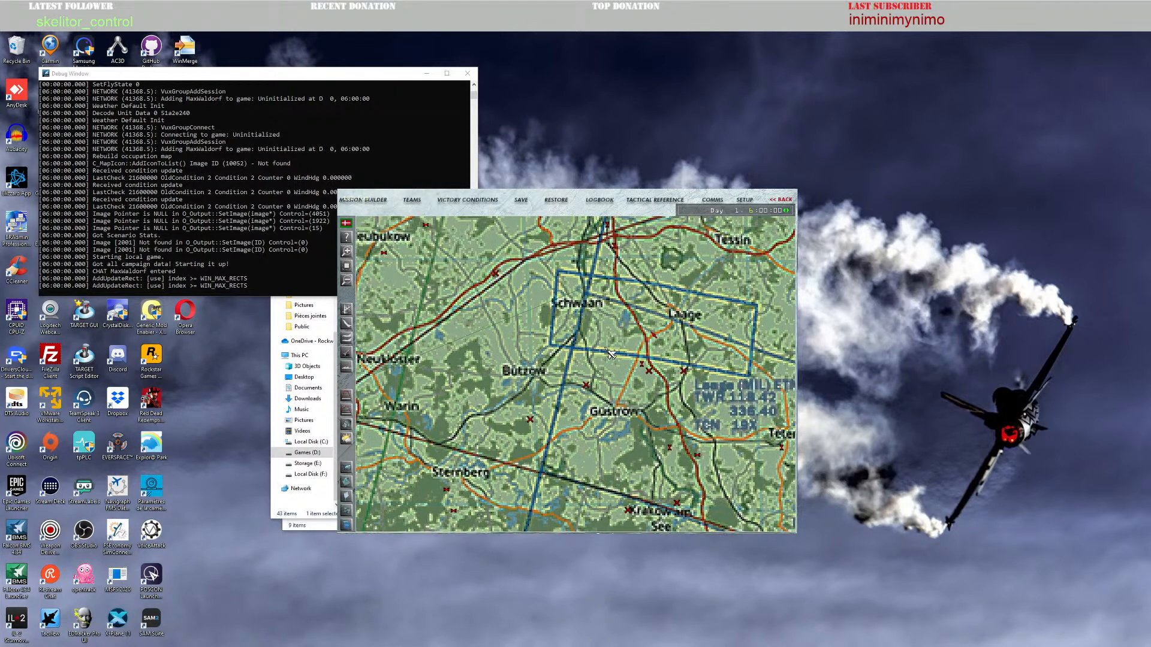
right_click(654, 337)
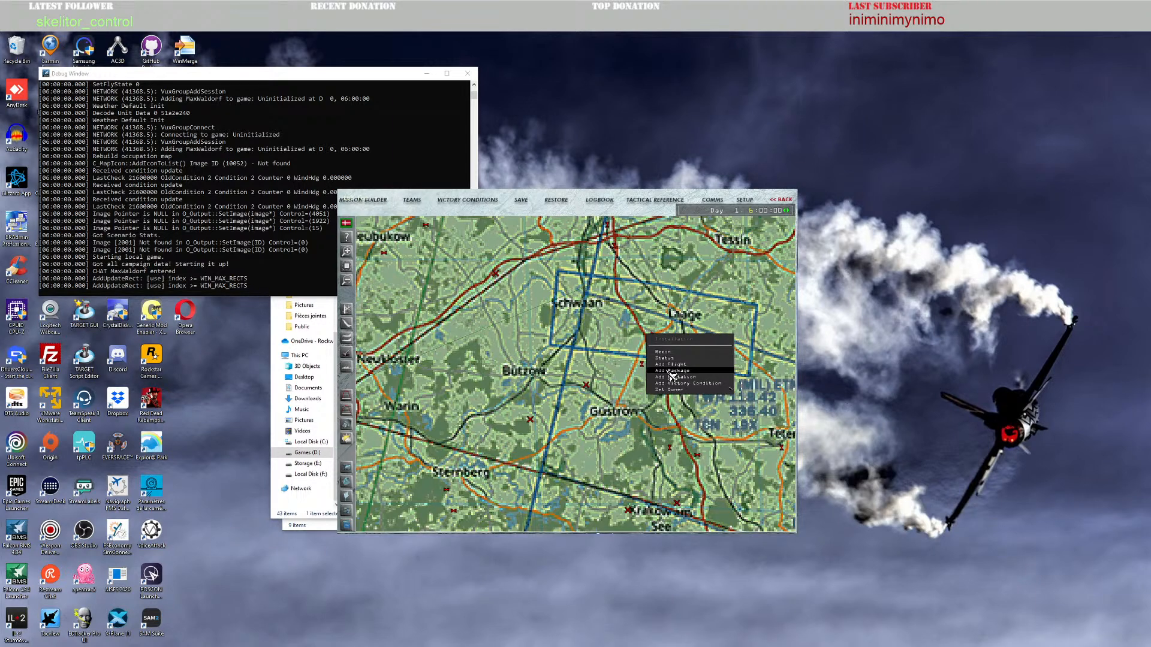
click(350, 312)
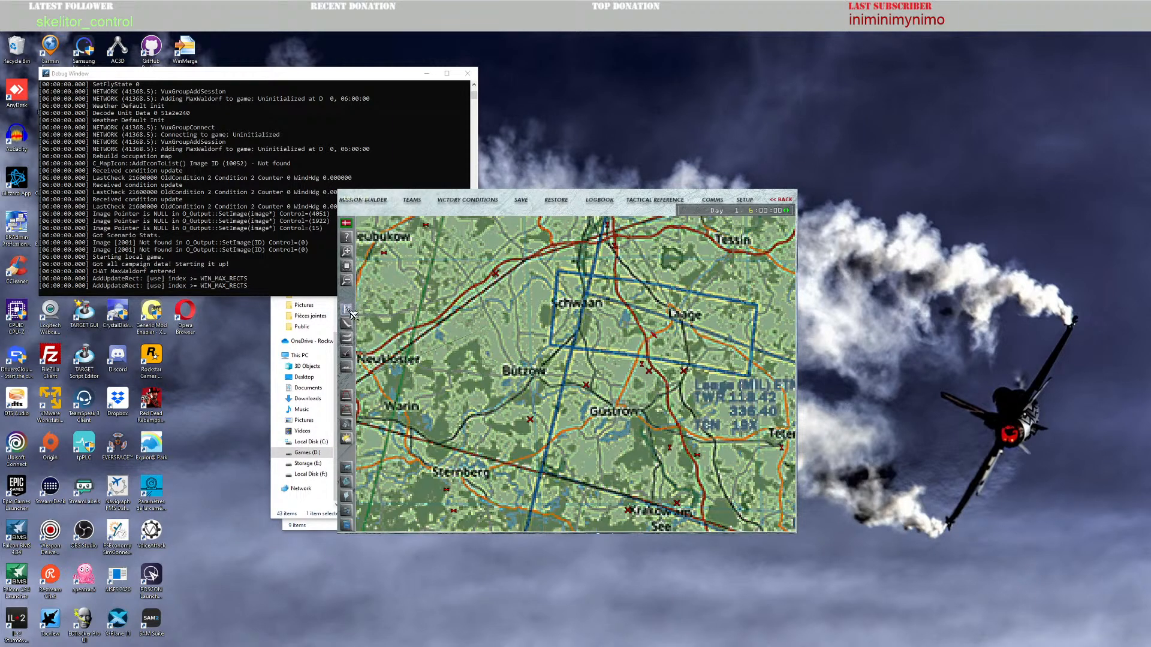
click(660, 341)
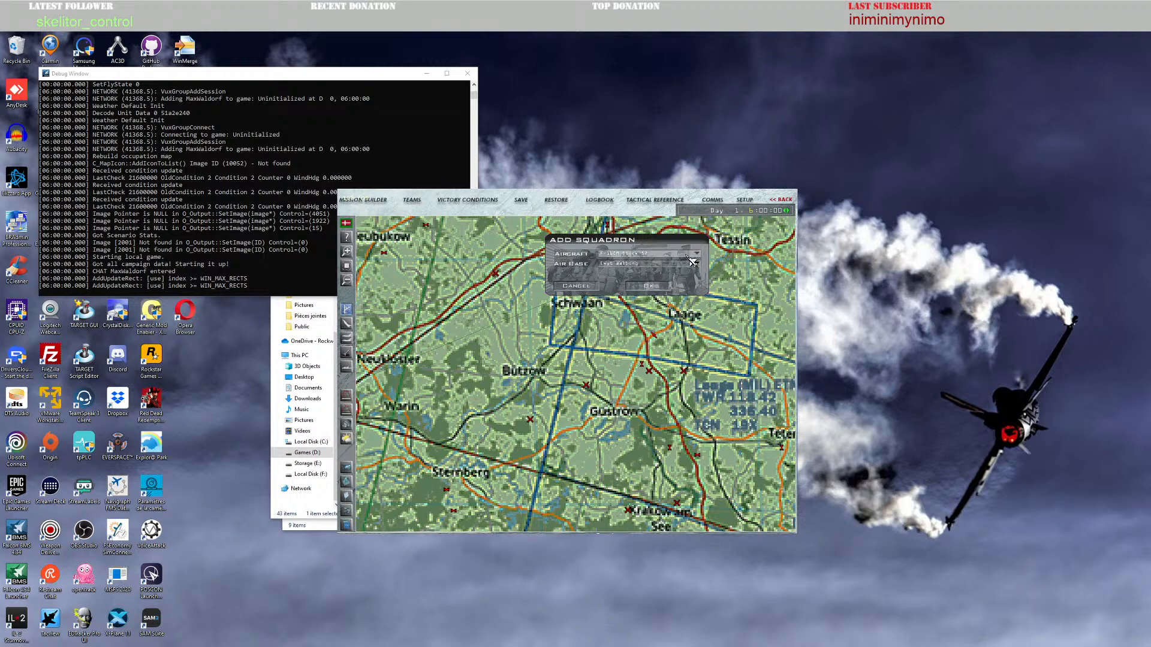
click(653, 287)
Step: Review the status of the new squadron at Laage and close its window
scroll(708, 365, down, 2)
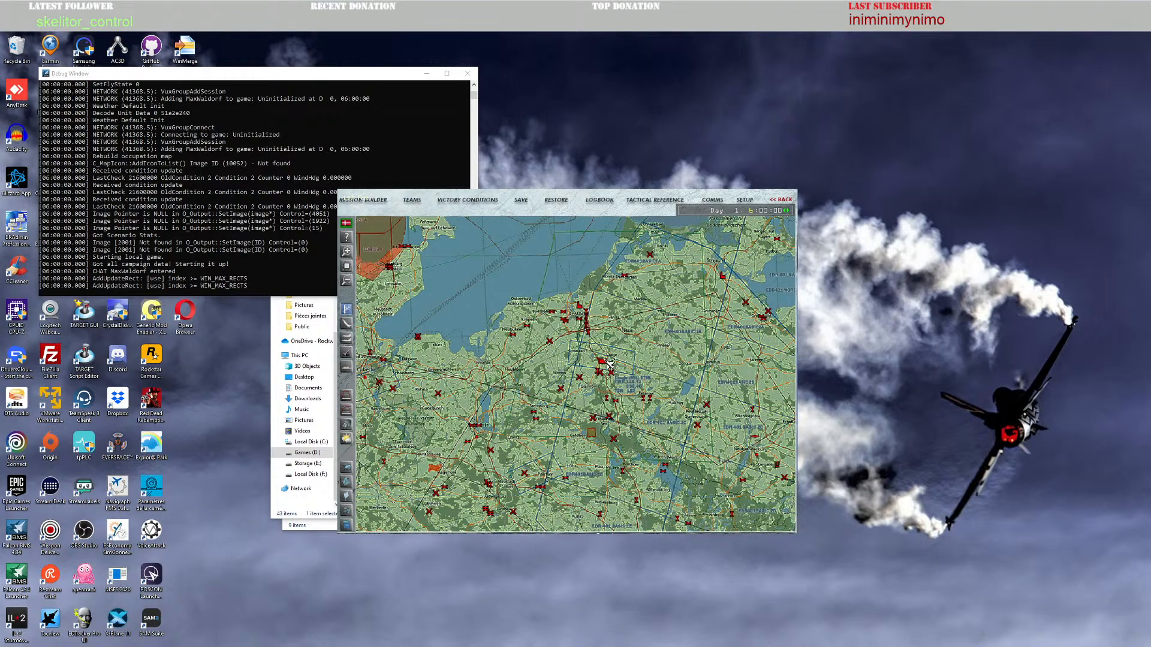
scroll(609, 368, up, 2)
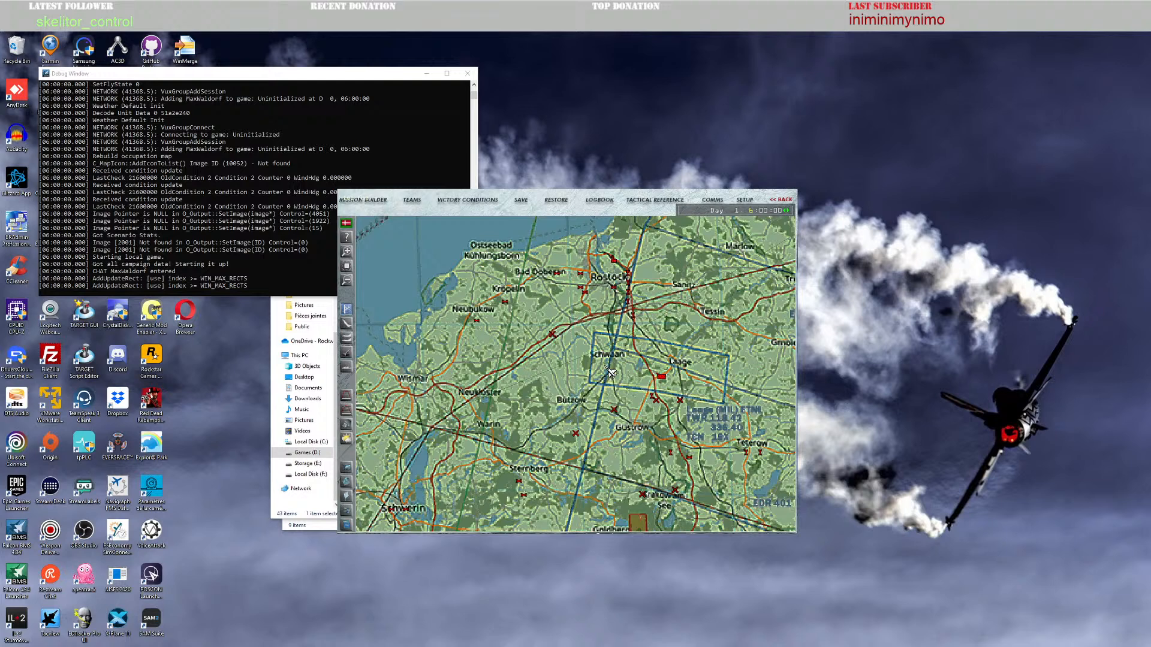
scroll(610, 373, down, 1)
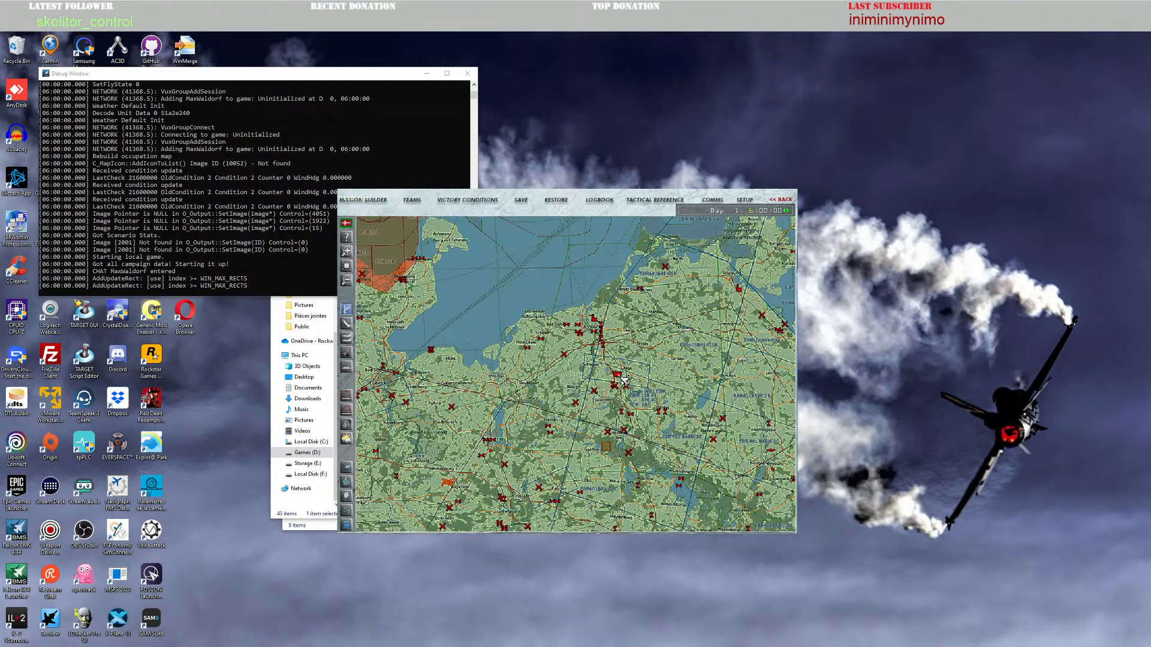
right_click(621, 378)
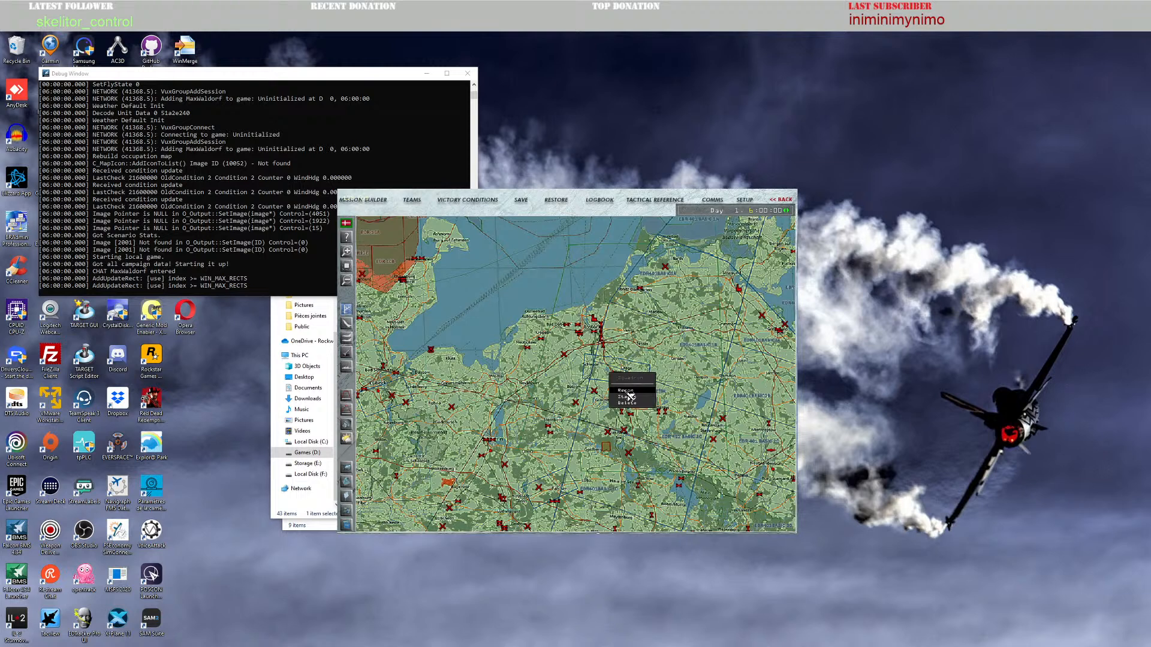
click(628, 396)
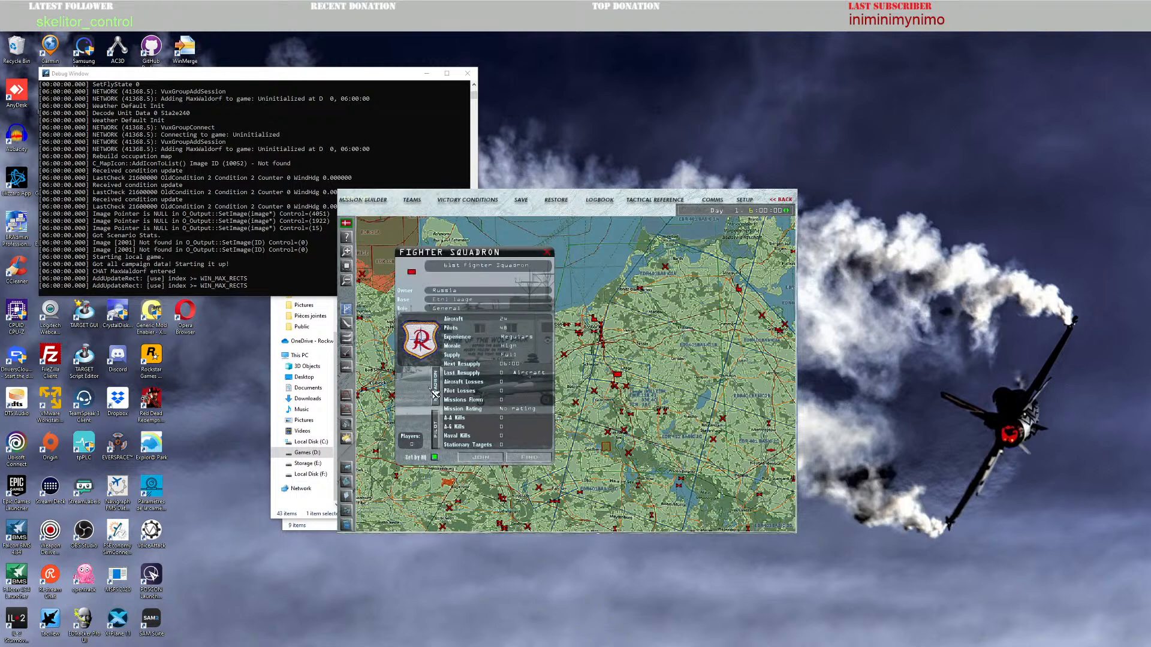
click(548, 252)
Step: Start a new package with the Lübeck objective as its target
scroll(659, 370, up, 2)
drag(590, 356, 641, 385)
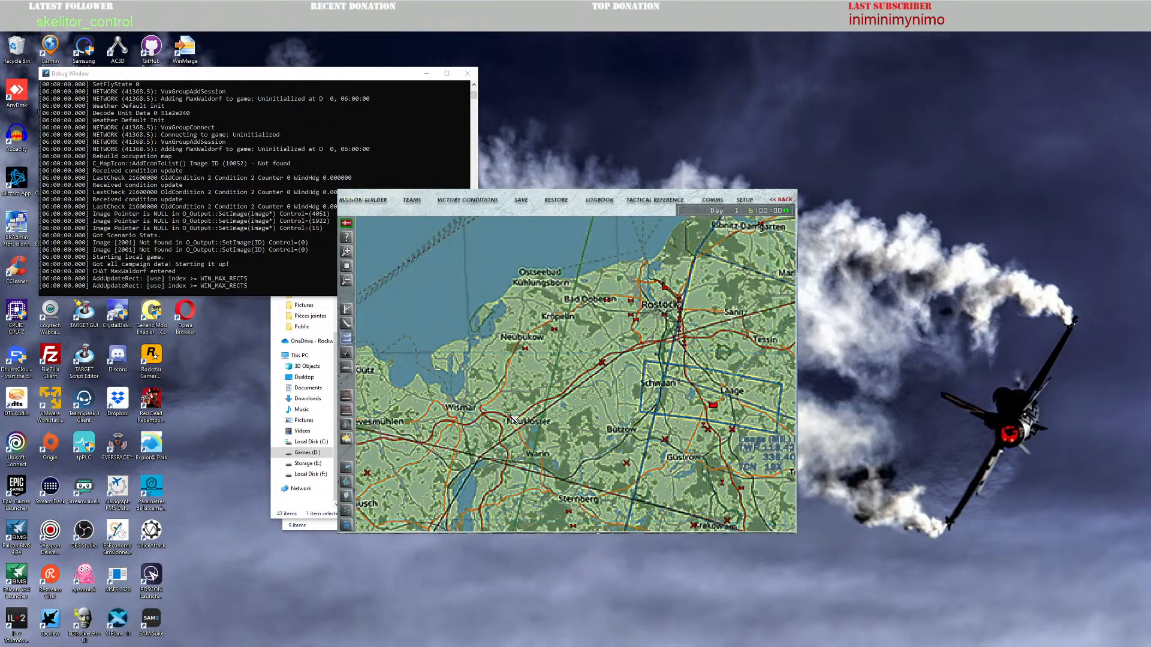
drag(513, 419, 614, 363)
scroll(617, 364, down, 5)
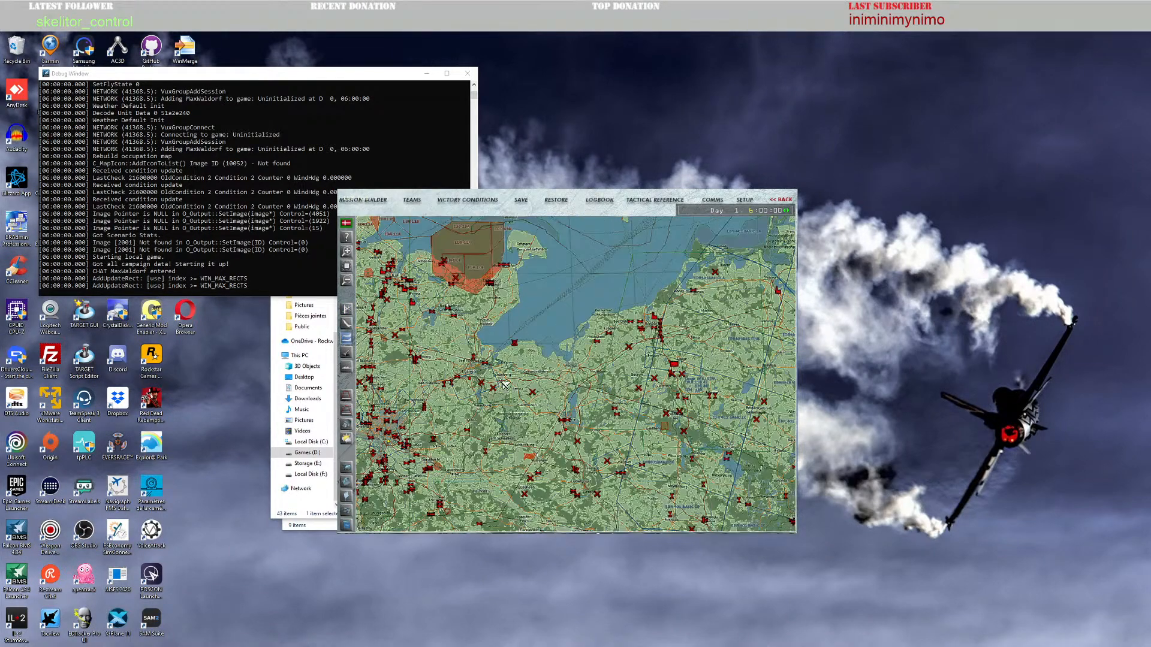
scroll(503, 385, up, 4)
drag(451, 371, 516, 361)
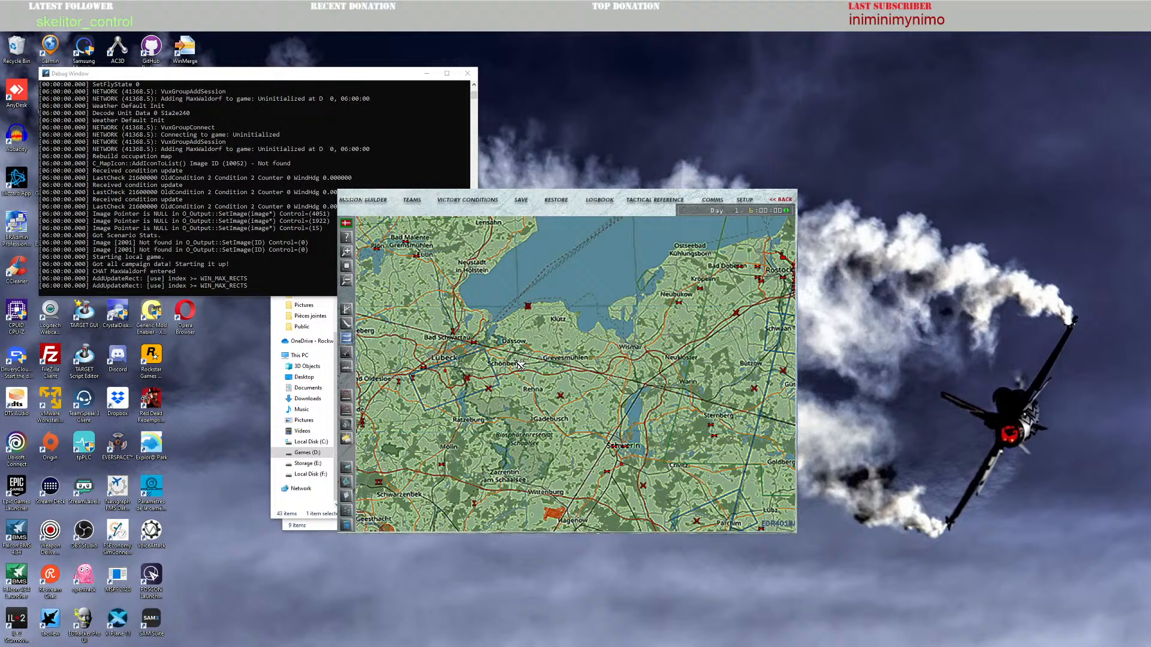
right_click(451, 375)
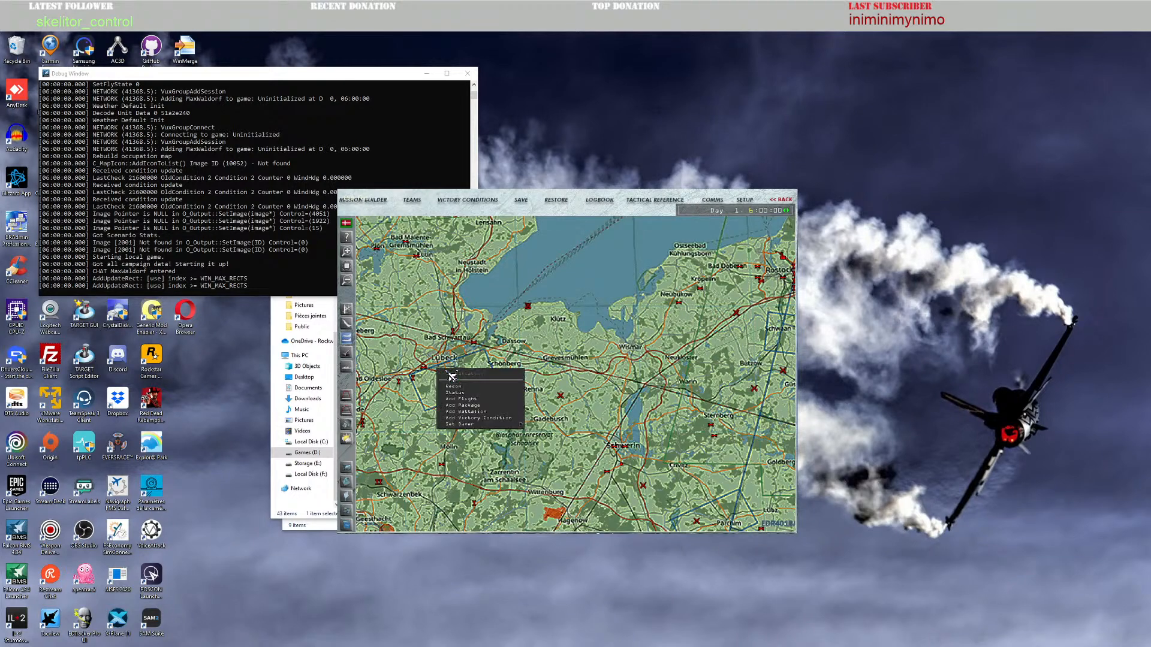
click(469, 410)
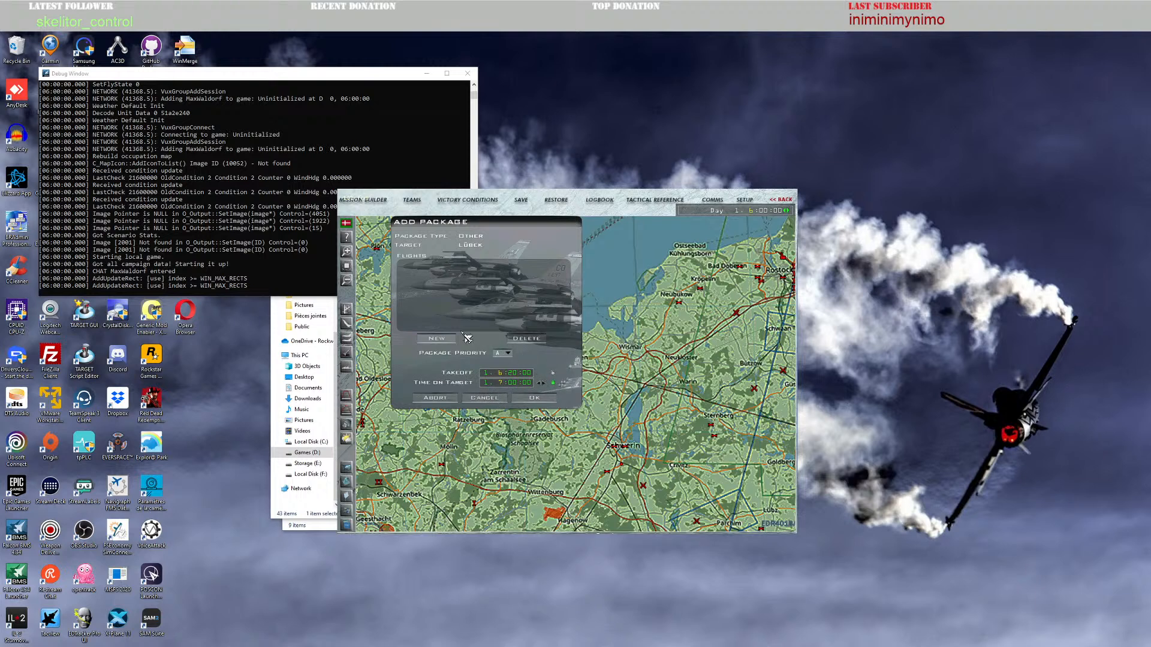
Step: Try a new flight with the Training role in the Lübeck package, and cancel both the flight and the package
click(441, 339)
click(694, 250)
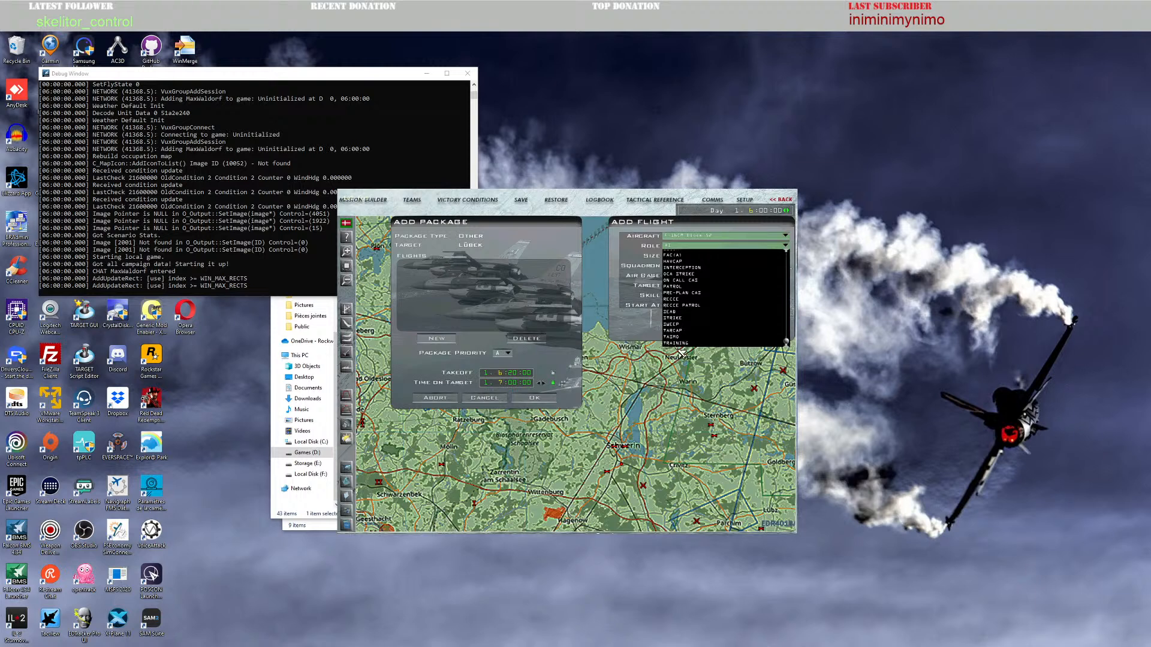
click(678, 344)
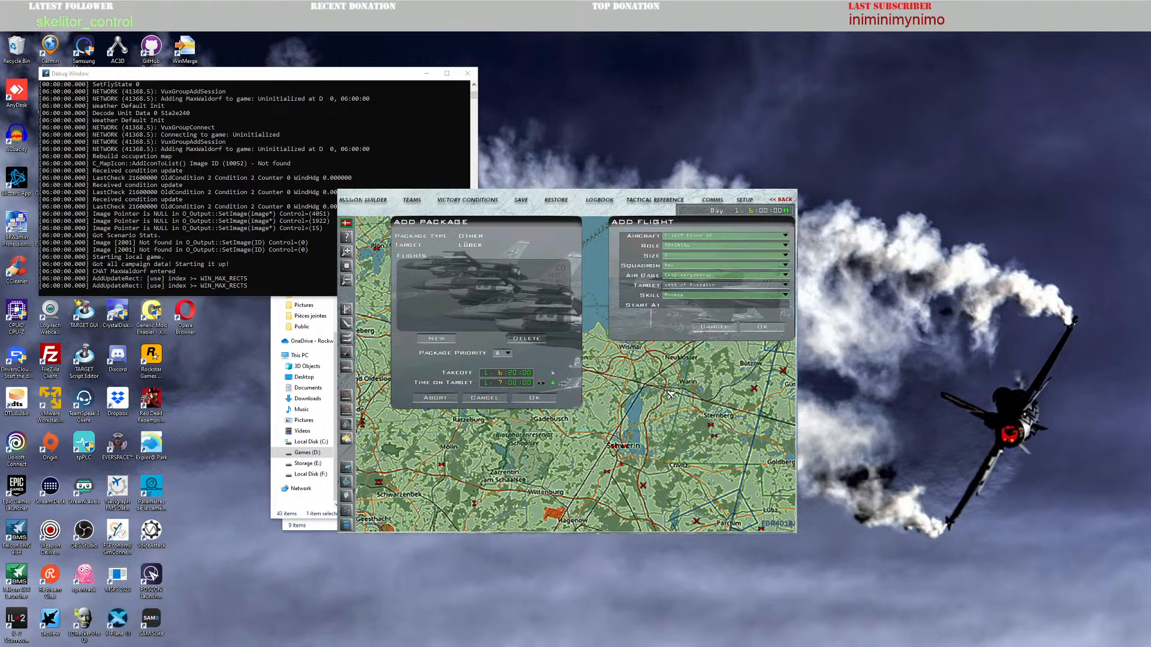
click(726, 328)
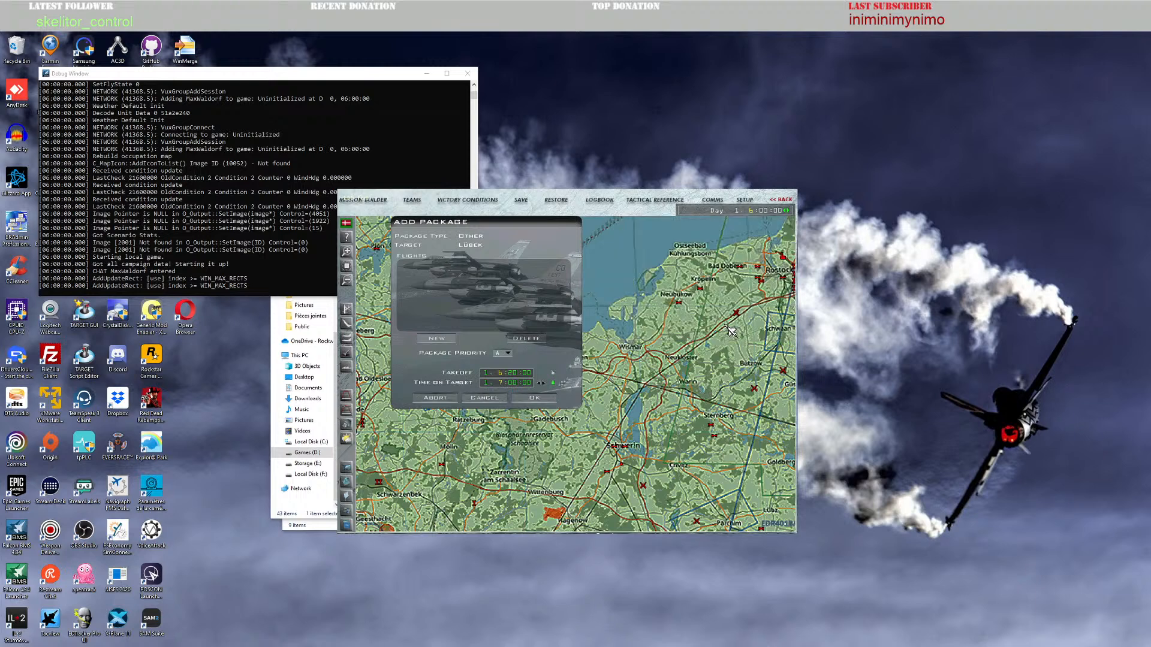
click(495, 398)
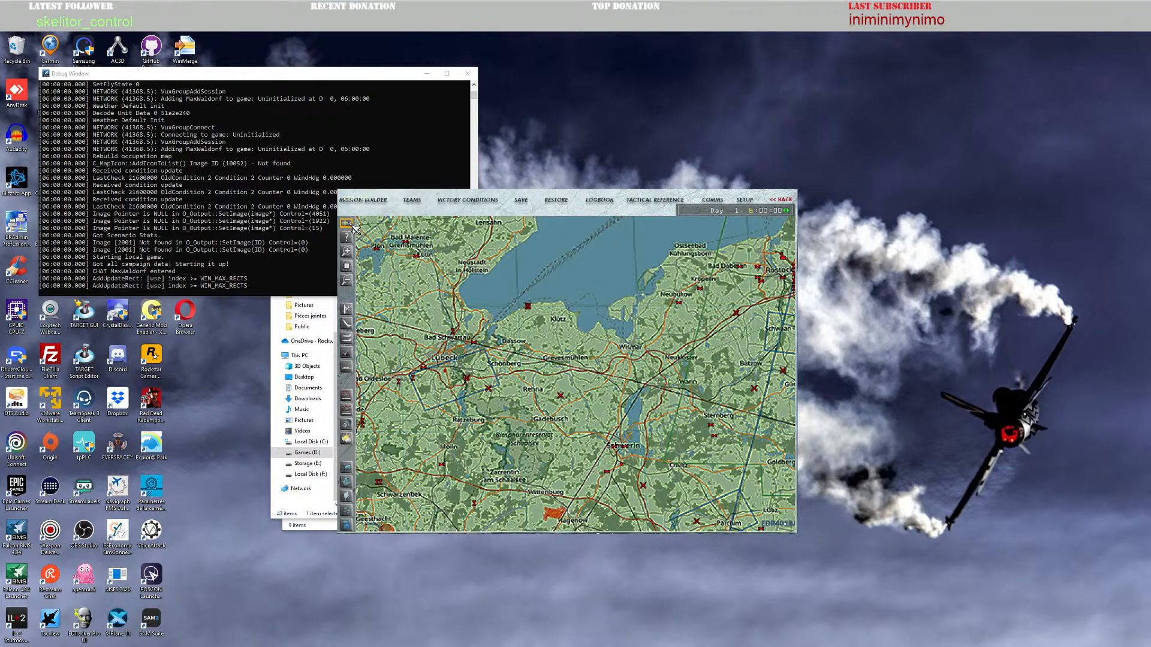
Step: Start a new package targeting the Lübeck objective again and begin a new flight in it
drag(590, 295, 546, 310)
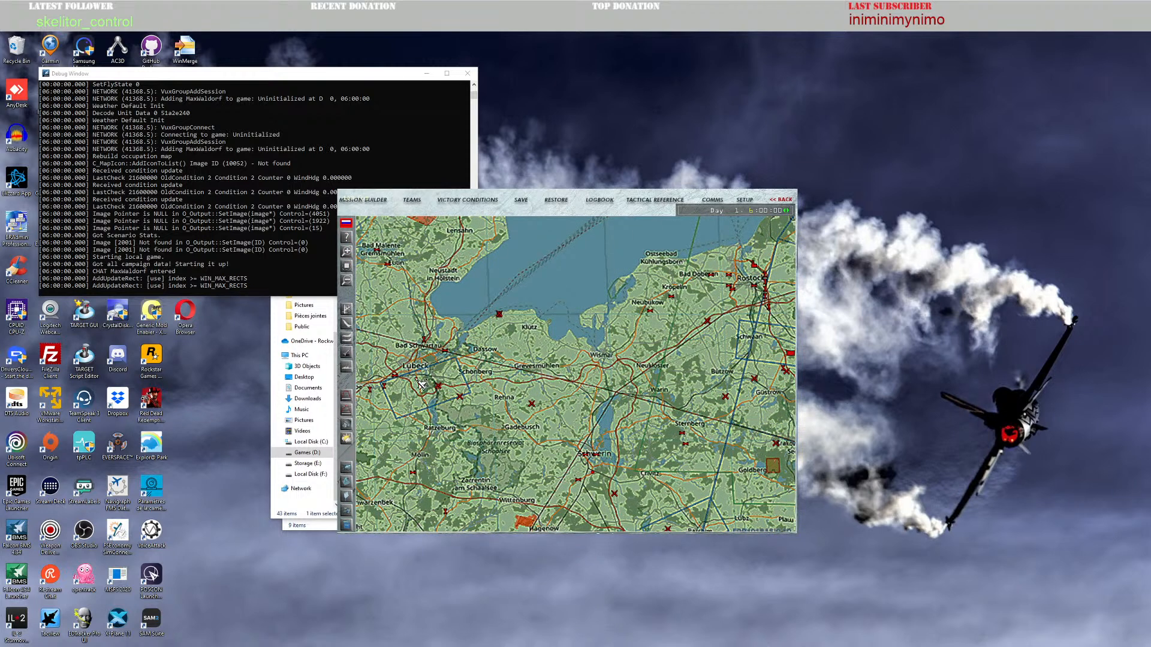
right_click(421, 384)
click(434, 419)
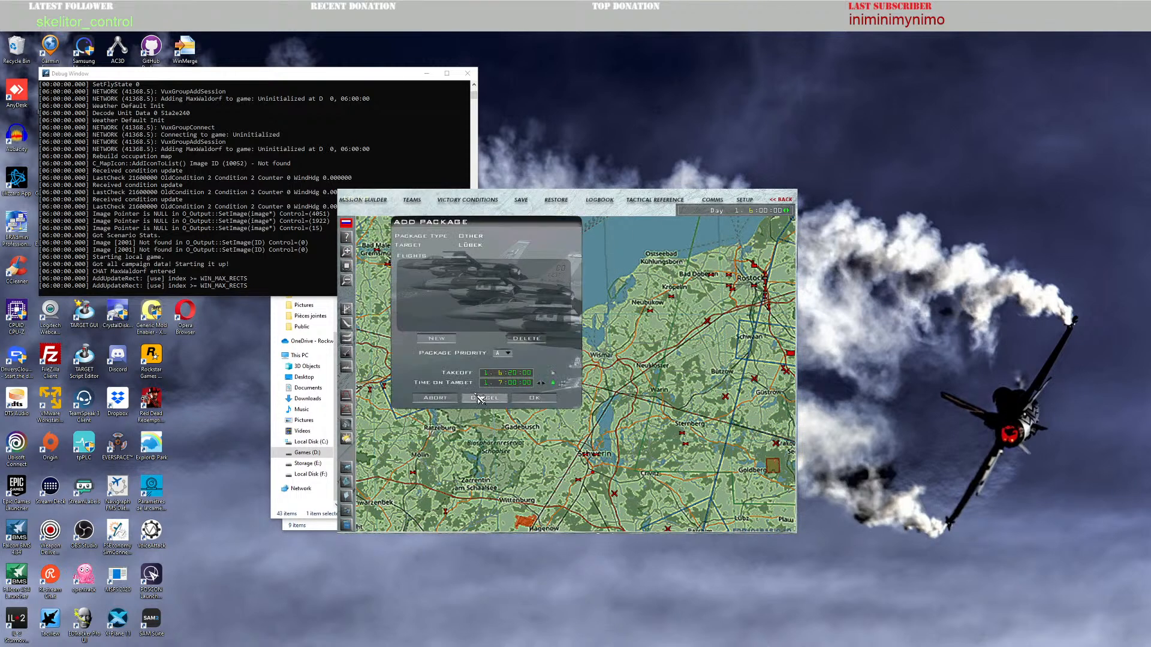
click(437, 339)
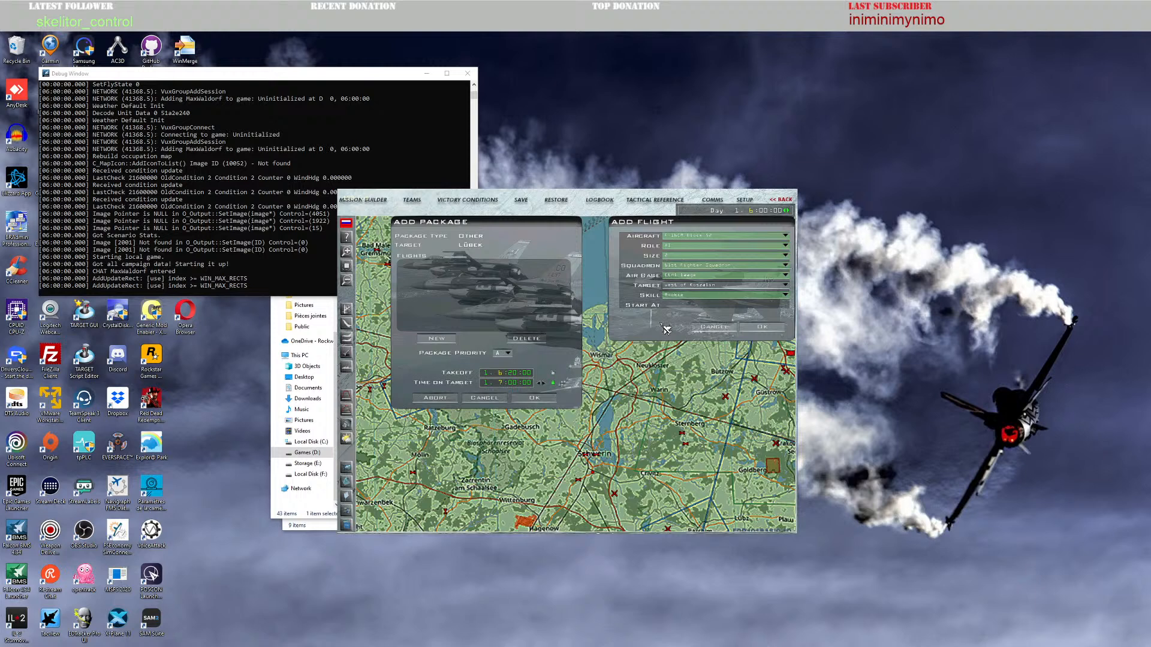
Step: Set the flight's role to Training and its skill to Veteran, and accept the flight
click(691, 251)
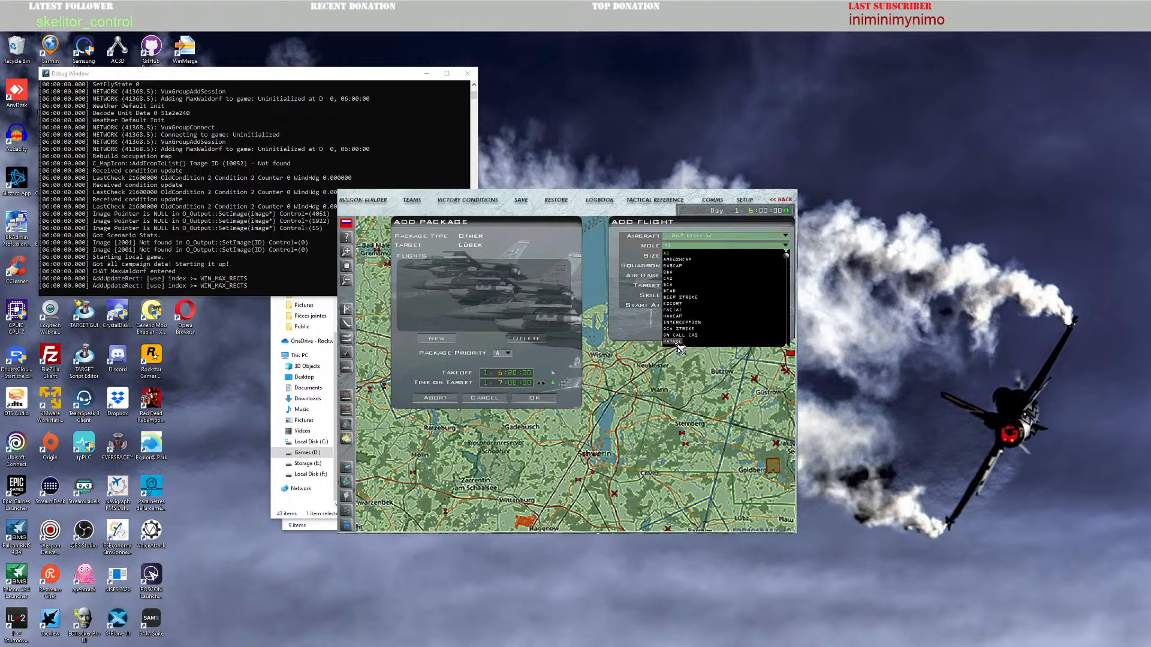
click(680, 345)
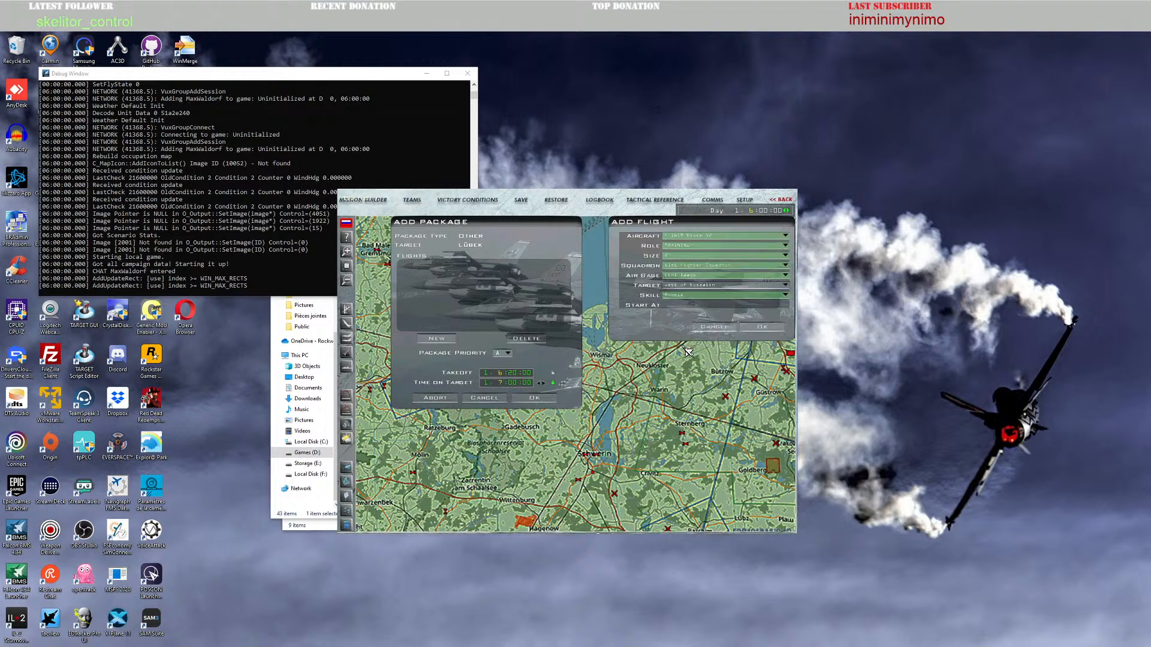
click(701, 294)
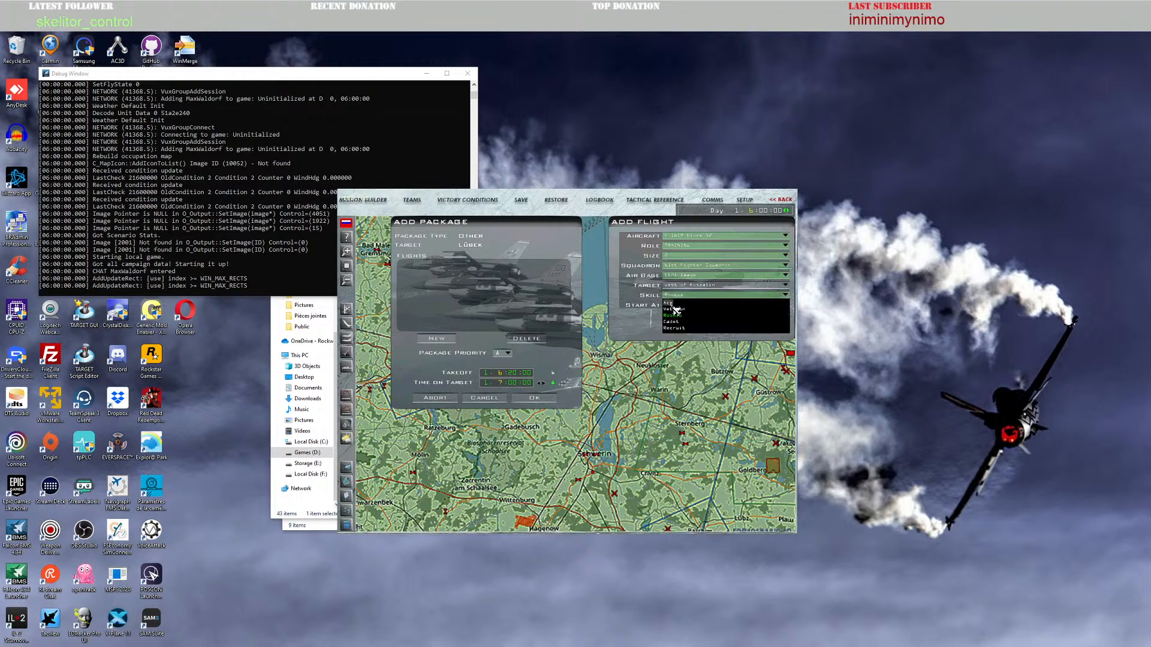
click(673, 309)
click(760, 327)
Step: Switch both pod loading options in the flight's loadout and accept the loadout
click(492, 399)
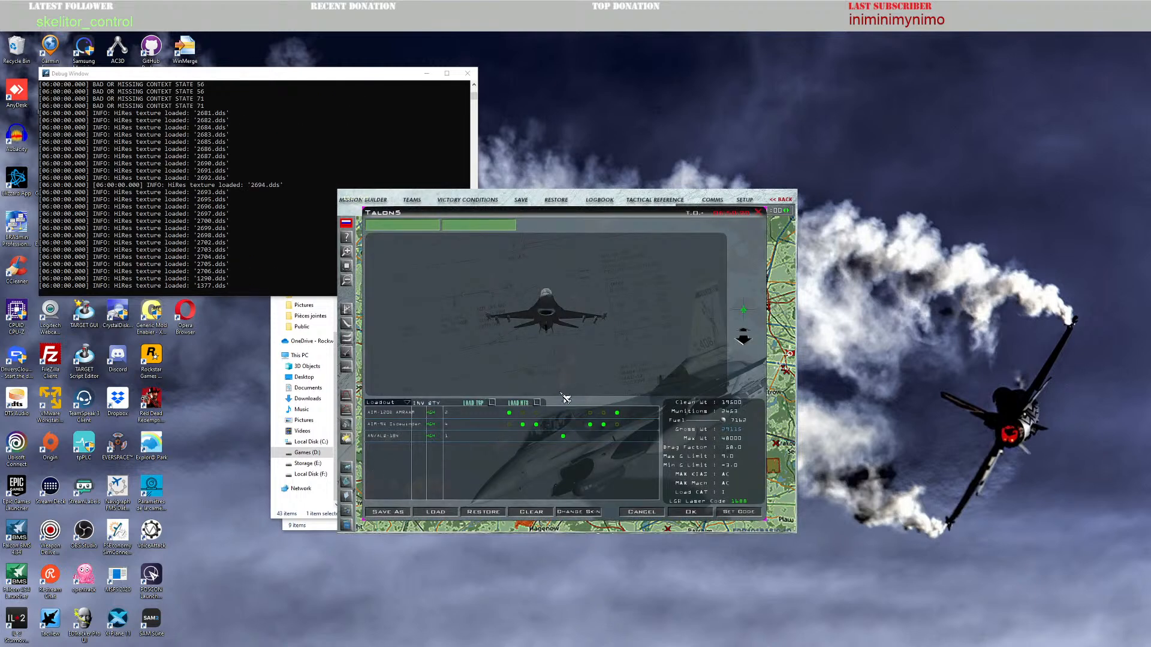
click(493, 403)
click(538, 403)
click(701, 514)
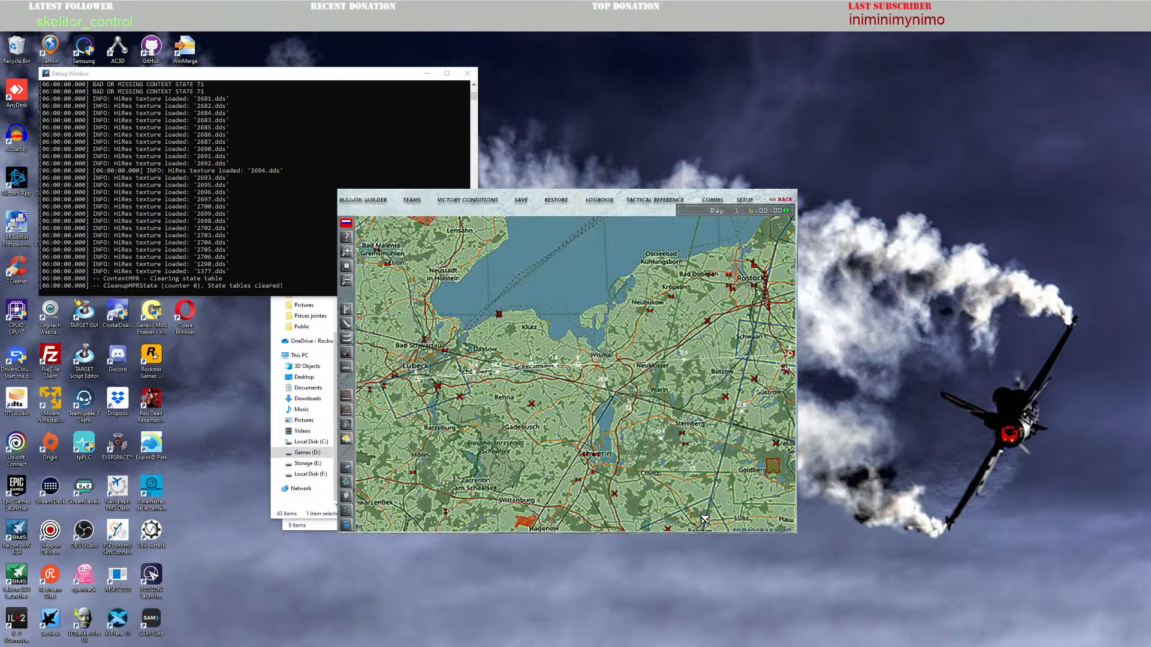
Step: Save the engagement as test and leave the TE Builder
click(522, 202)
click(512, 389)
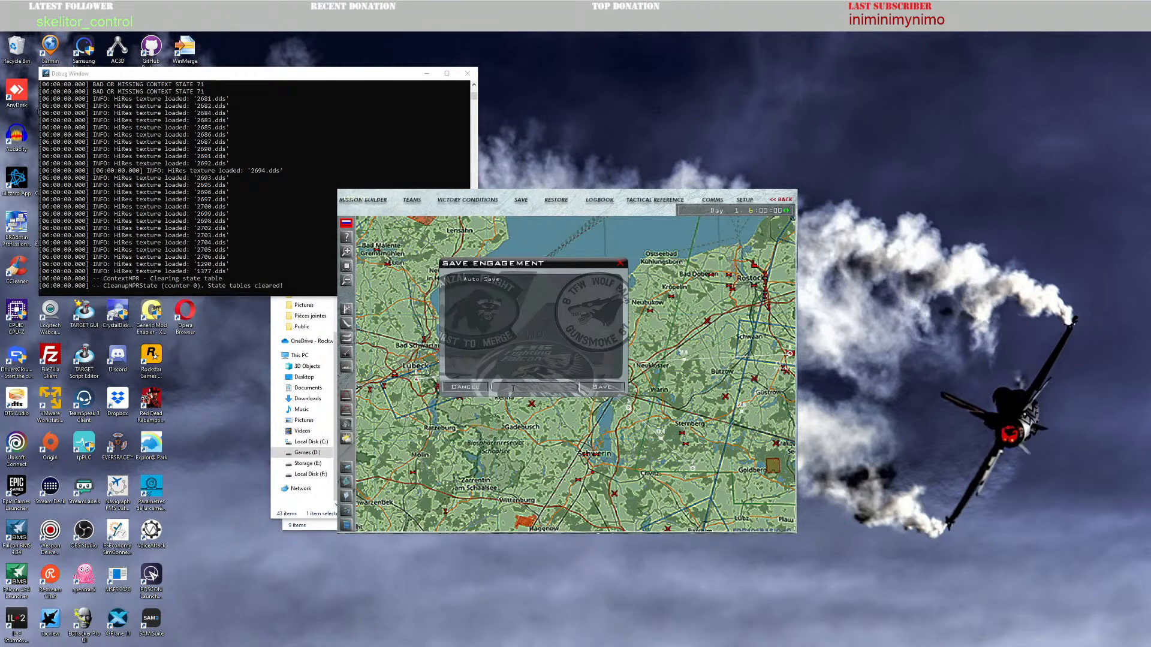
click(602, 388)
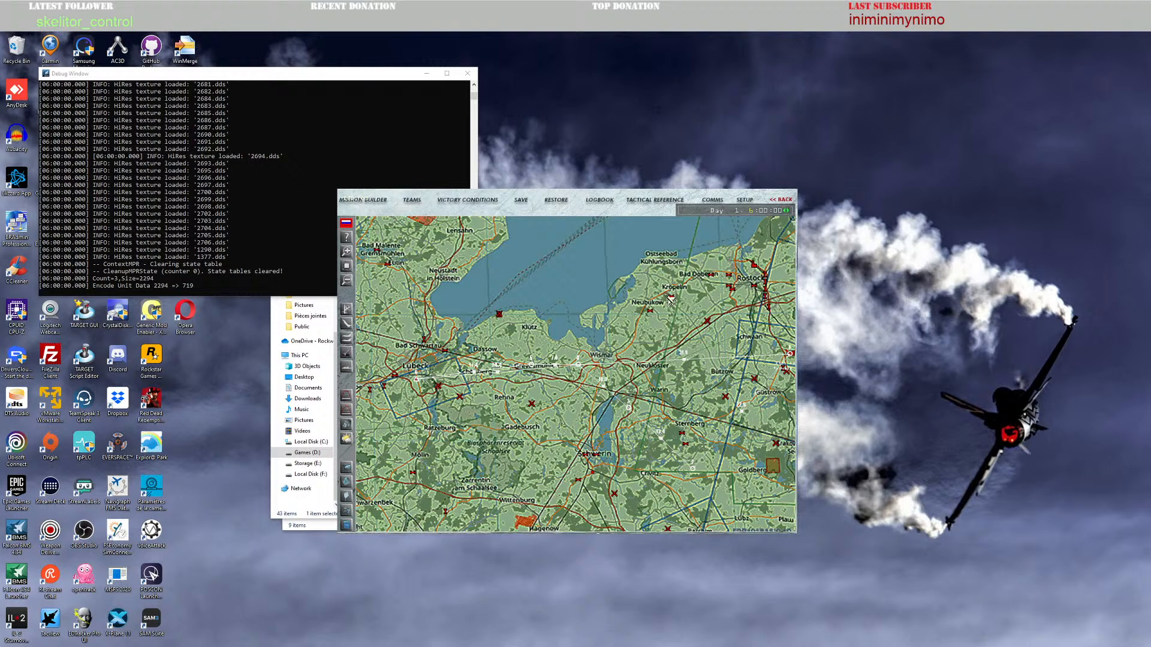
click(784, 201)
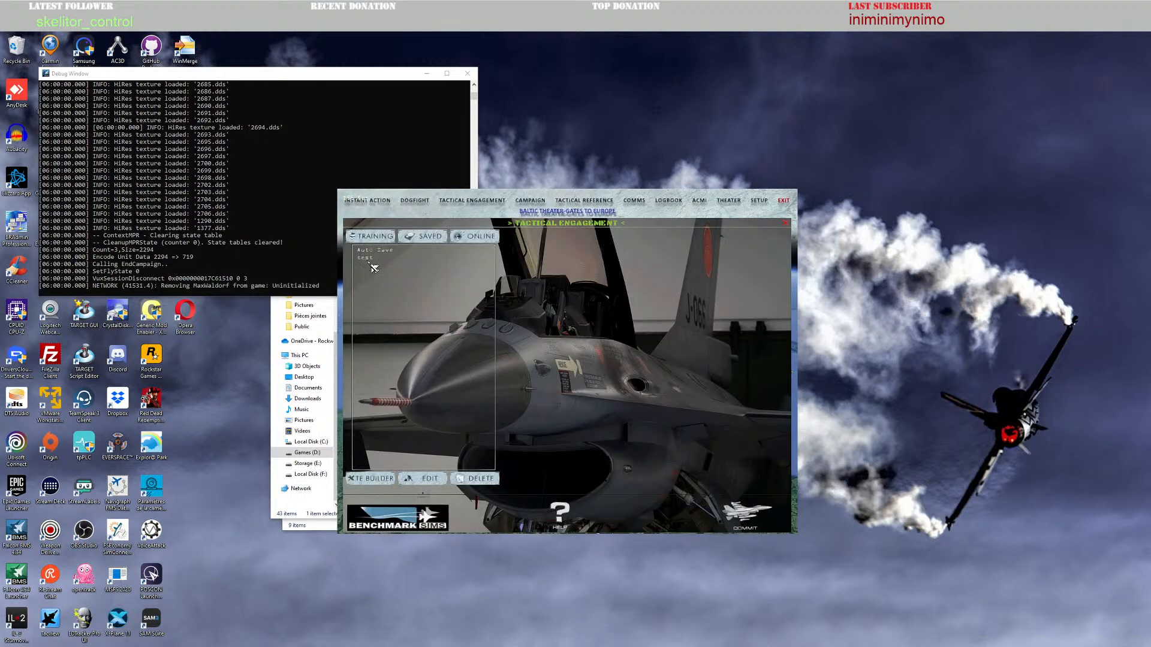
Step: Select the saved test engagement, open the Falcon BMS launcher from the desktop and quit it
click(387, 261)
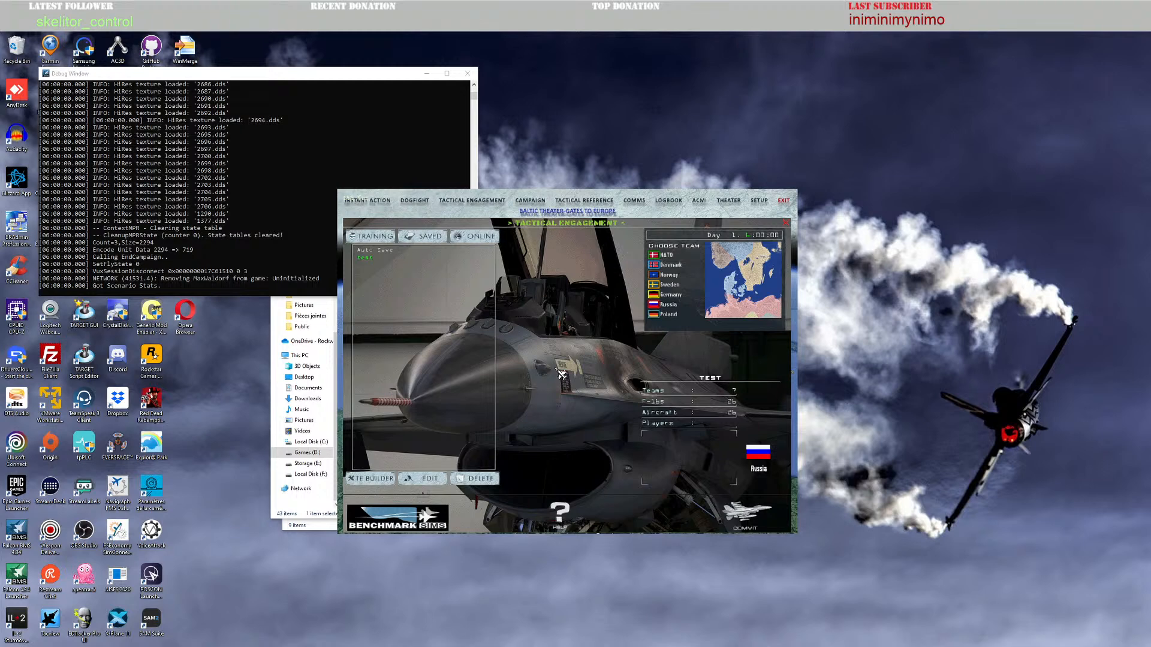
double_click(17, 575)
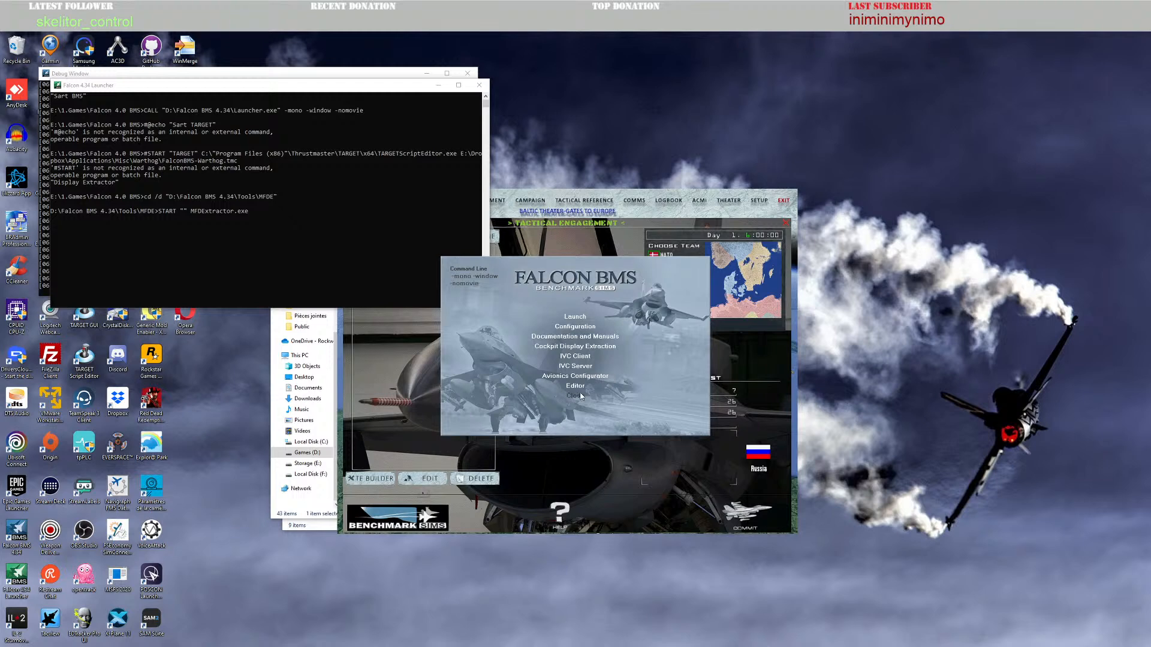
click(581, 396)
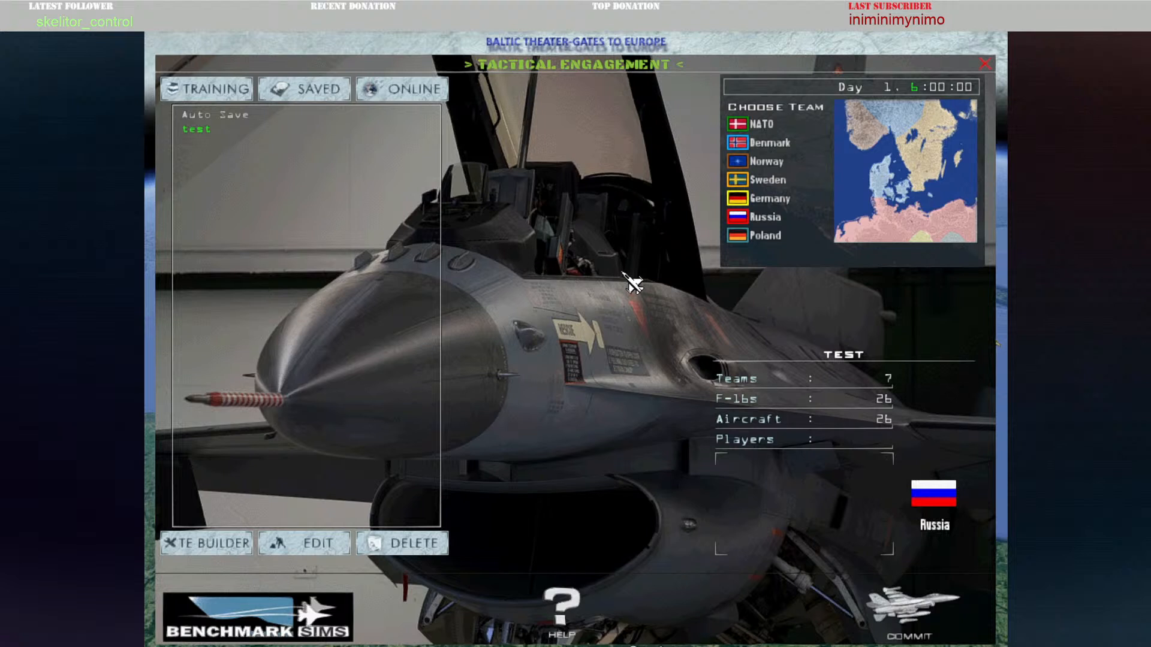
Step: Commit to the saved test engagement and enter the Training flight from the runway
click(195, 130)
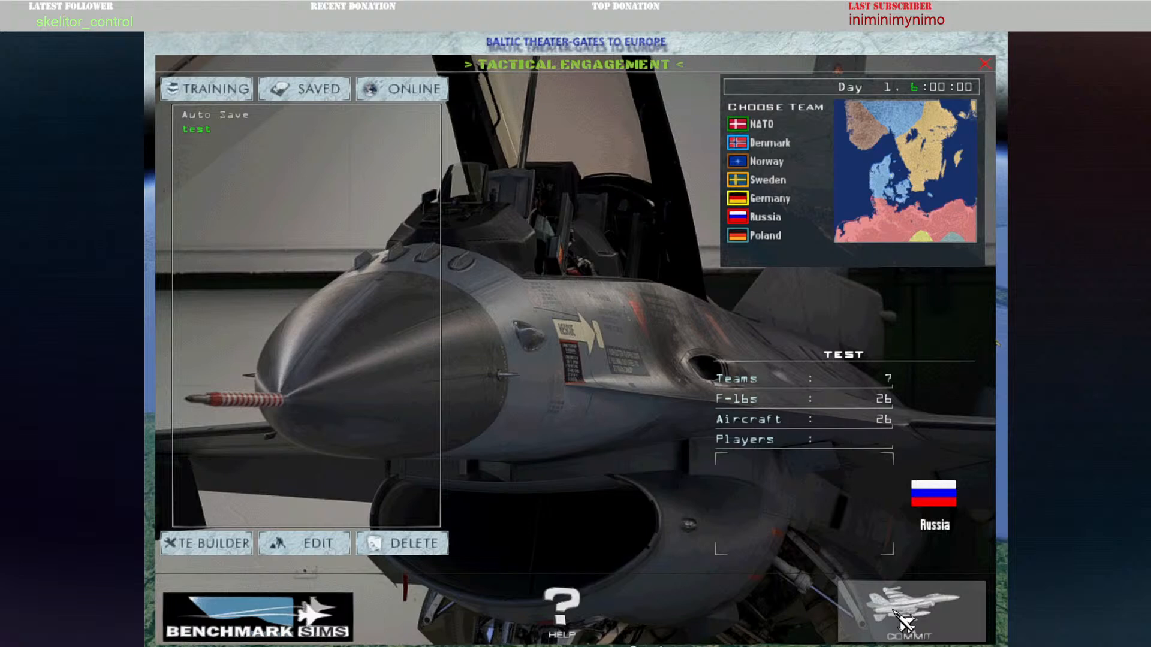
click(890, 632)
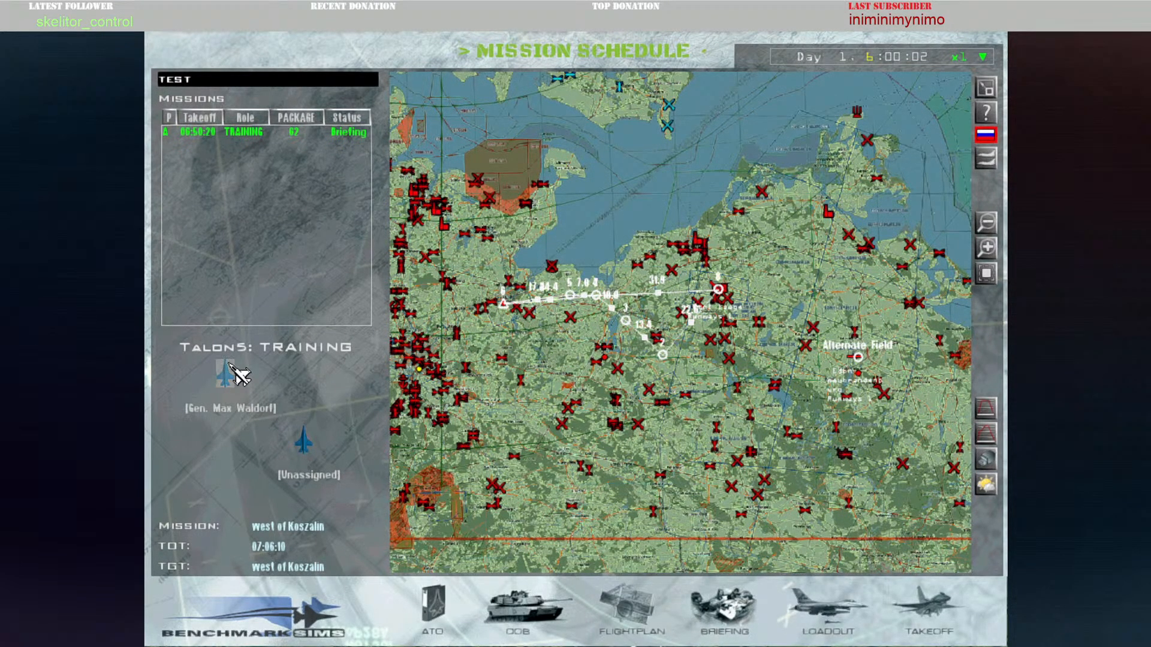
click(982, 57)
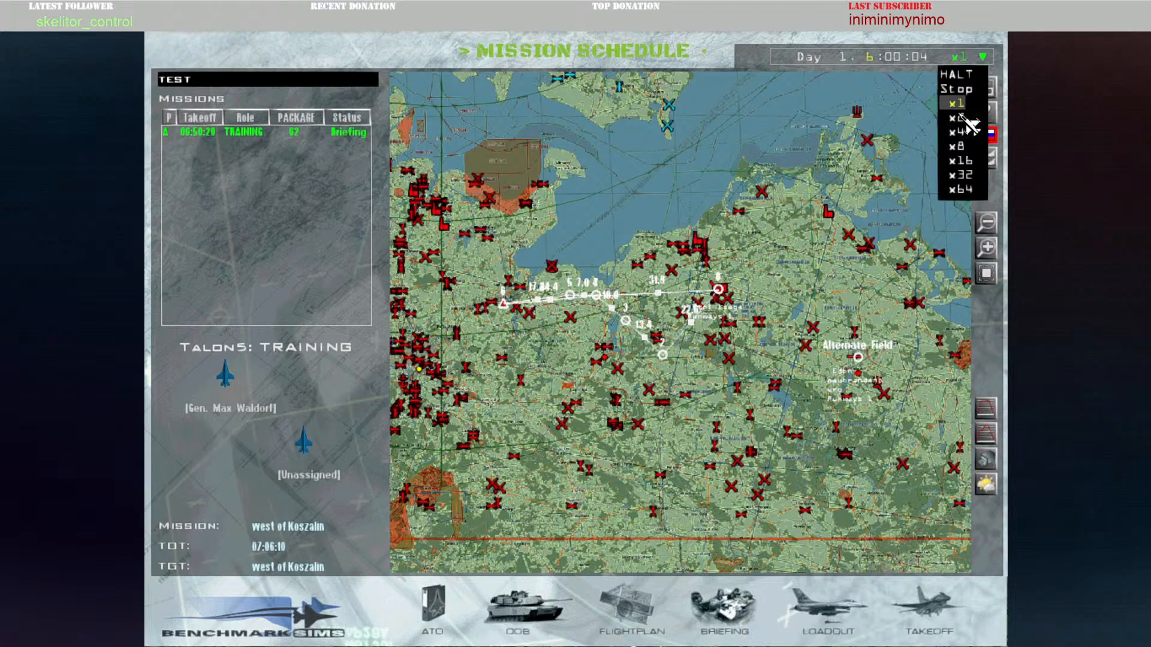
click(928, 608)
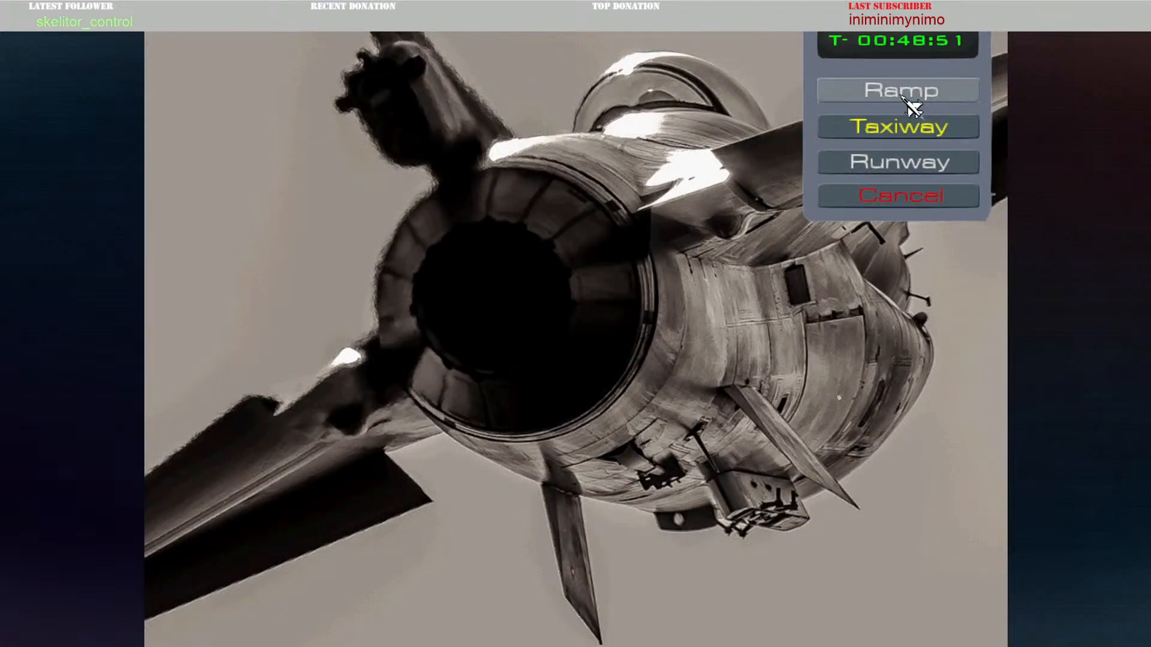
click(908, 165)
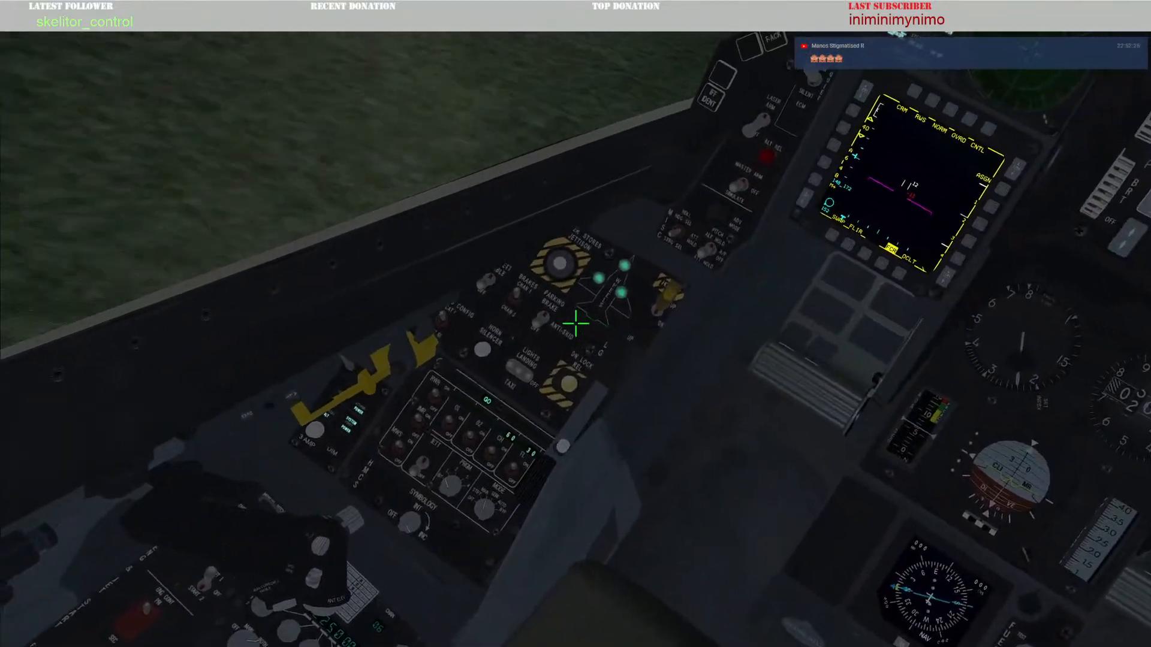
Step: Fly over the Lübeck area to examine the airfield, city and terrain from the cockpit, and end the mission
click(576, 324)
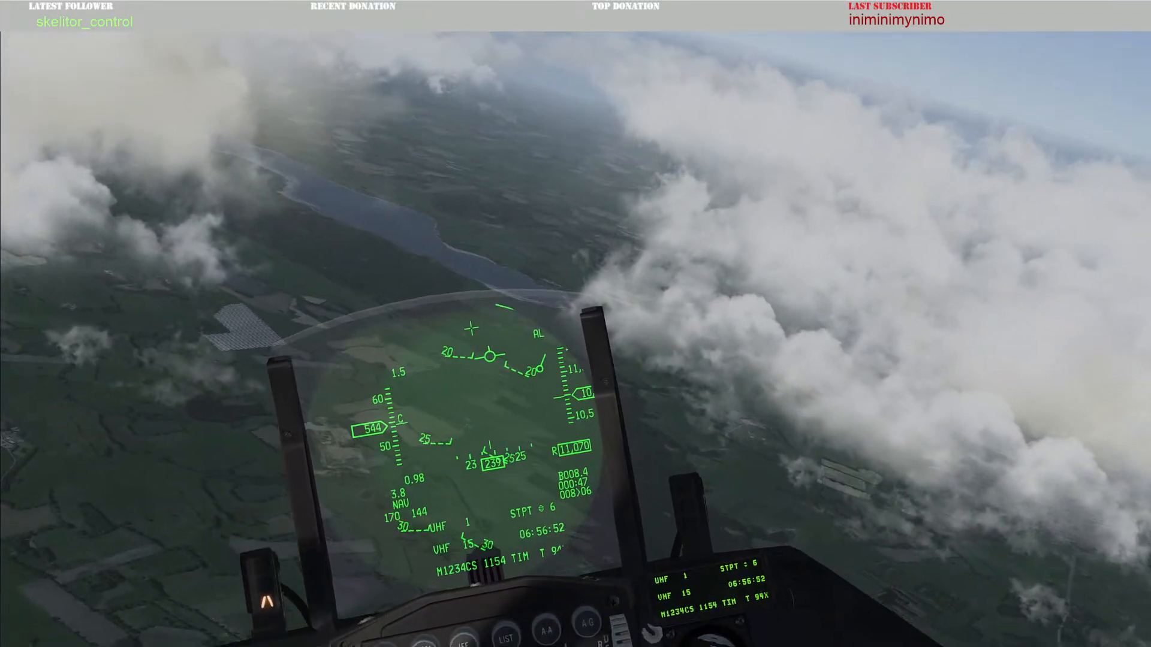
key(l)
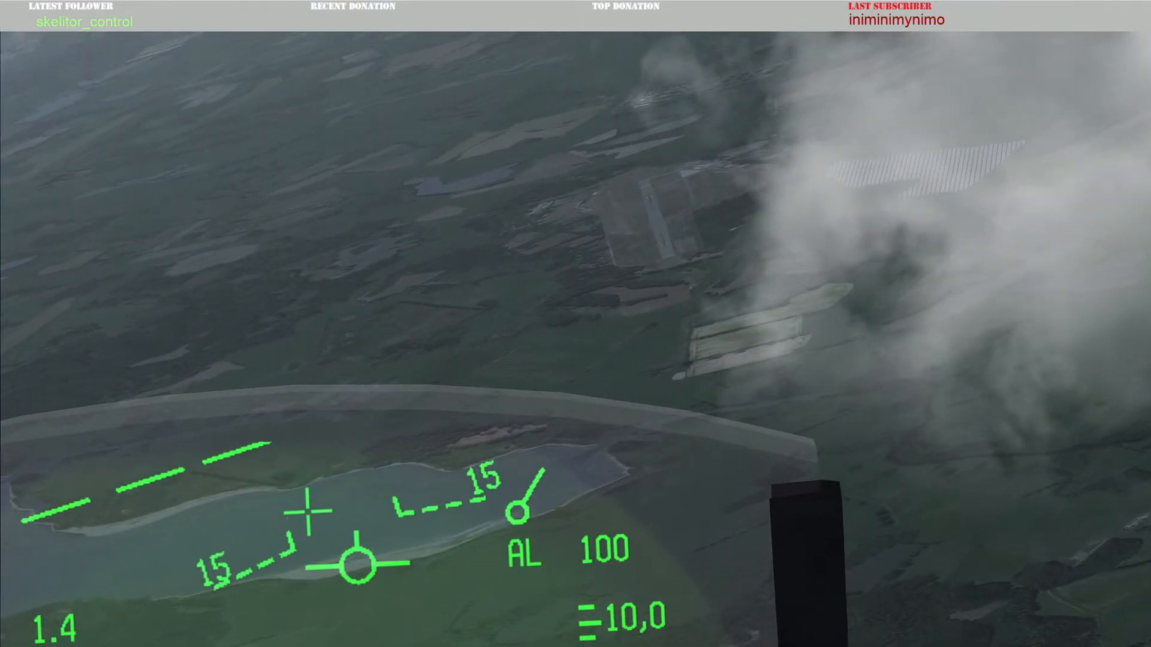
key(l)
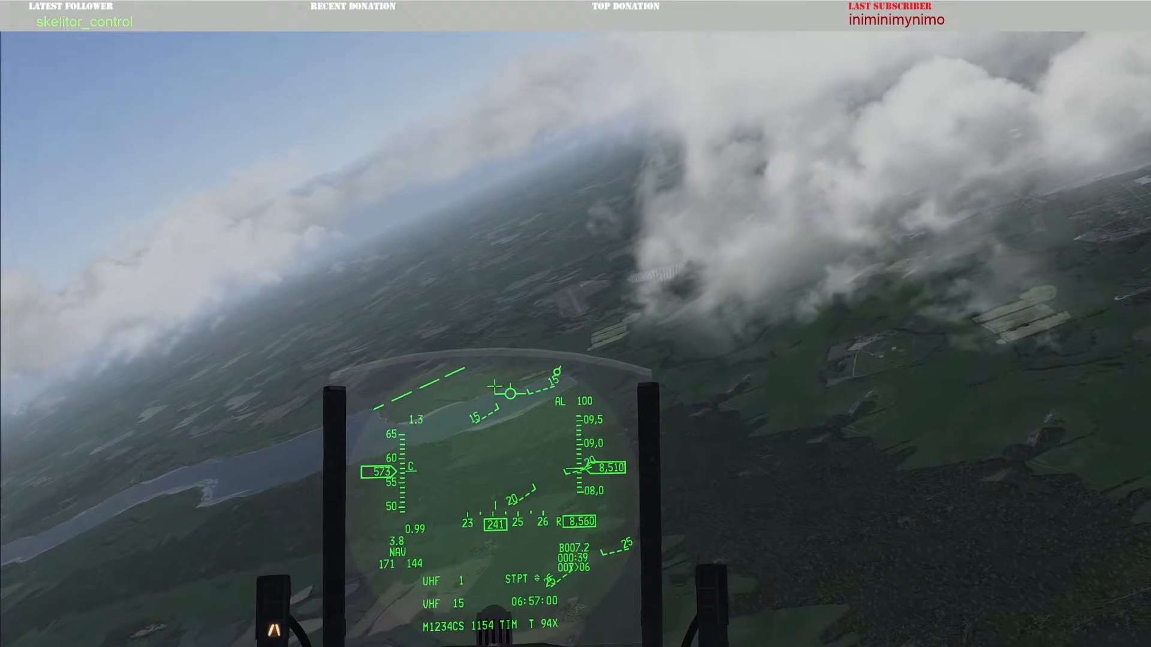
key(l)
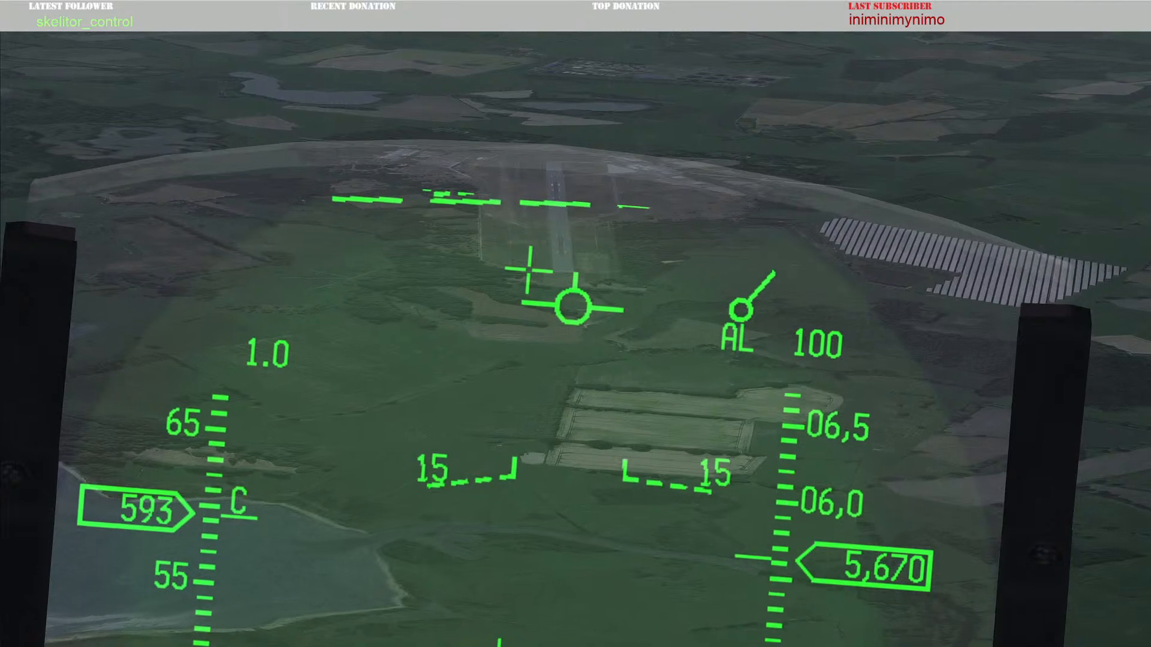
key(l)
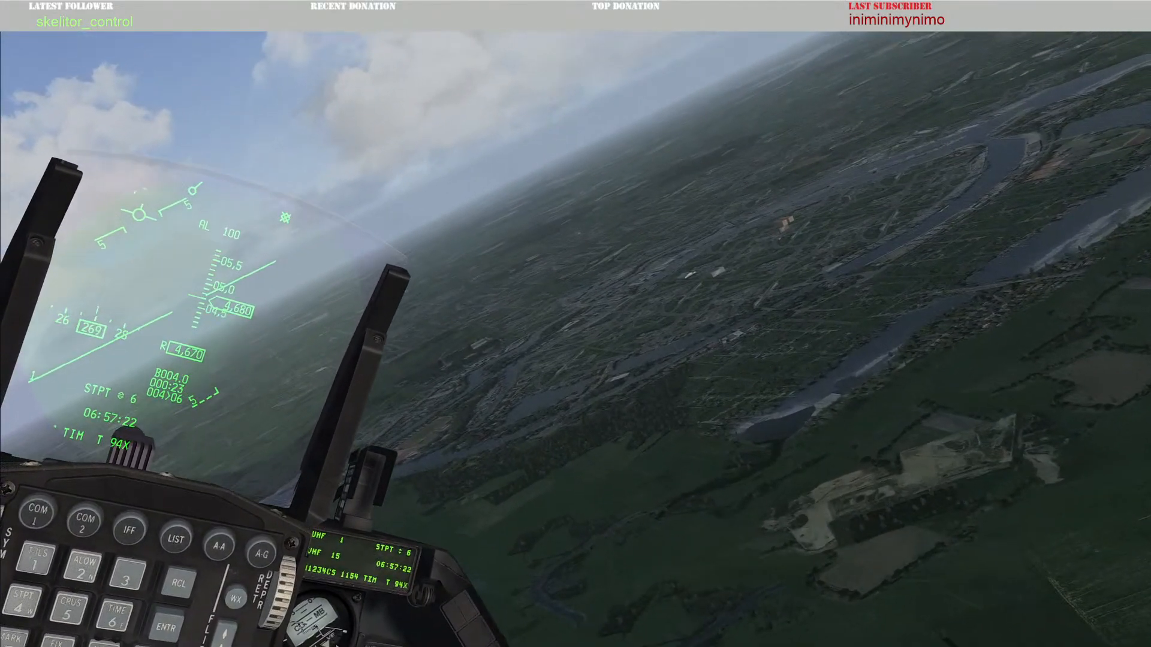
key(l)
key(l)
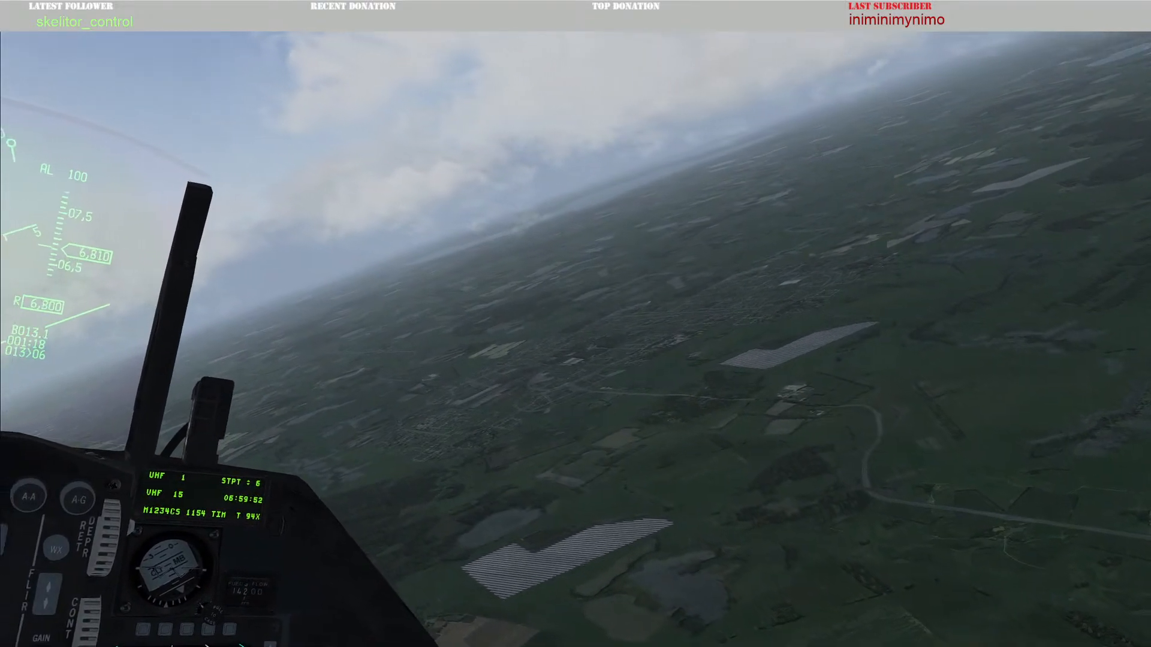
key(Escape)
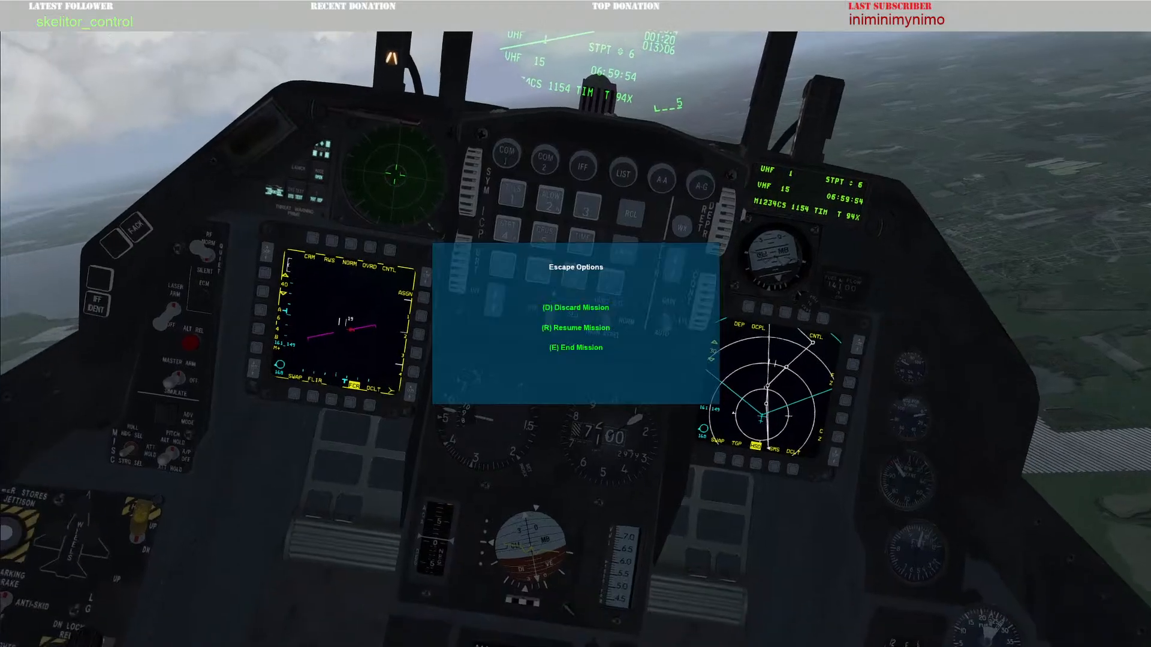
key(e)
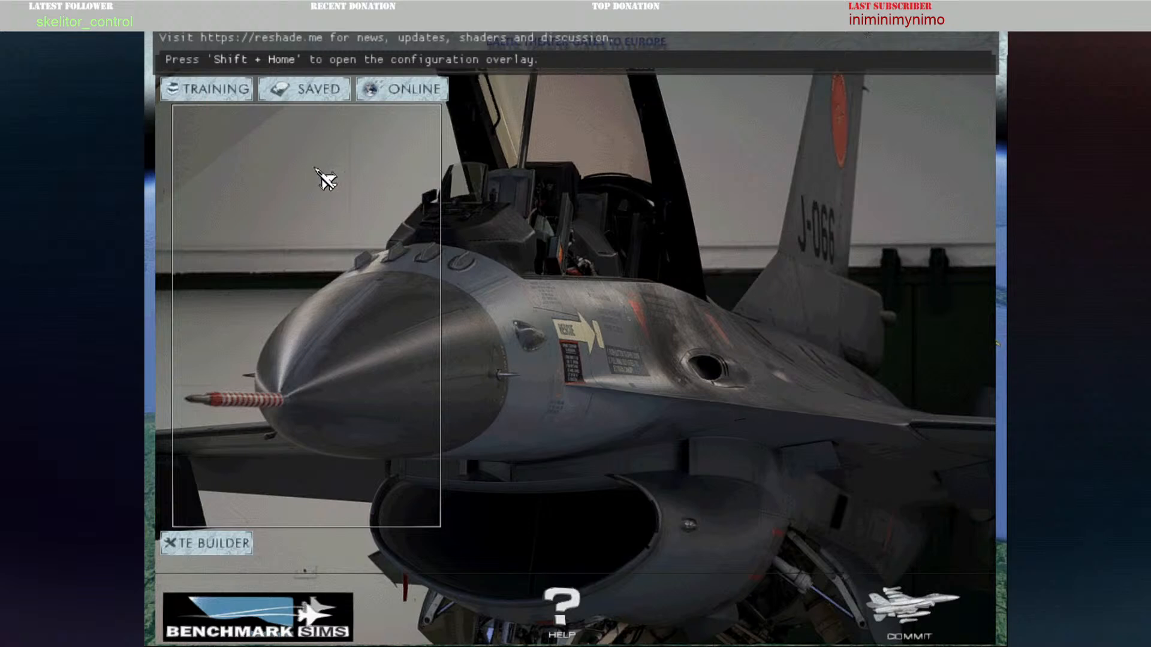
Step: Open the saved test engagement for editing
click(296, 96)
click(207, 131)
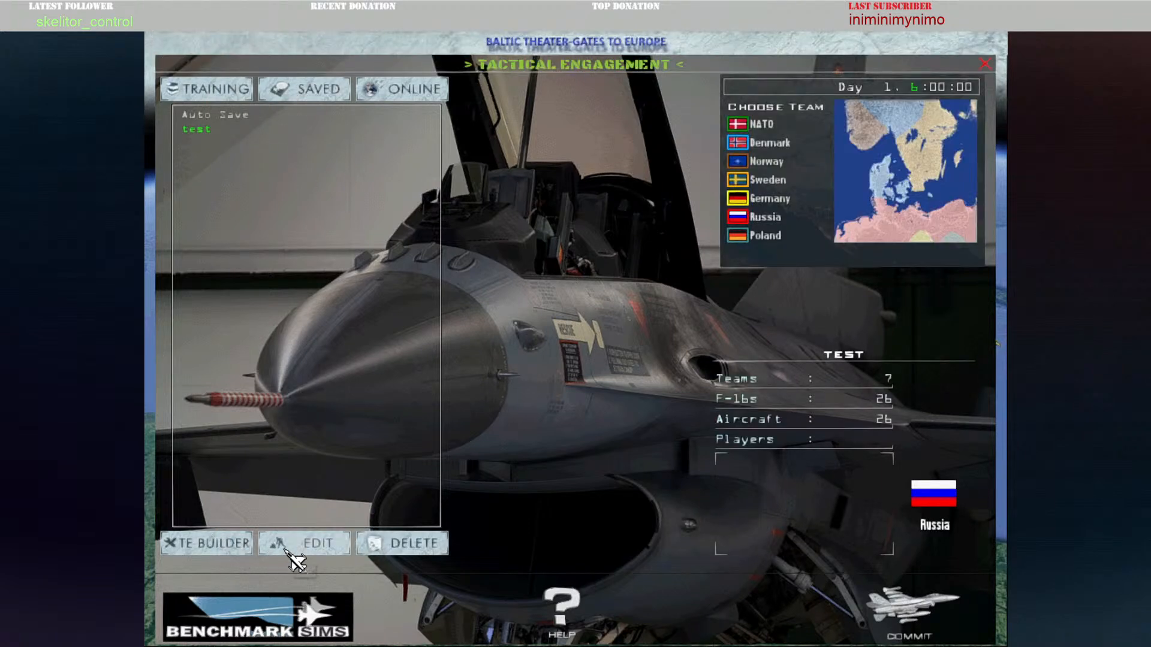
click(304, 543)
Step: Create a package as Russia targeting the Neubrandenburg installation and lock its takeoff time
scroll(555, 421, down, 2)
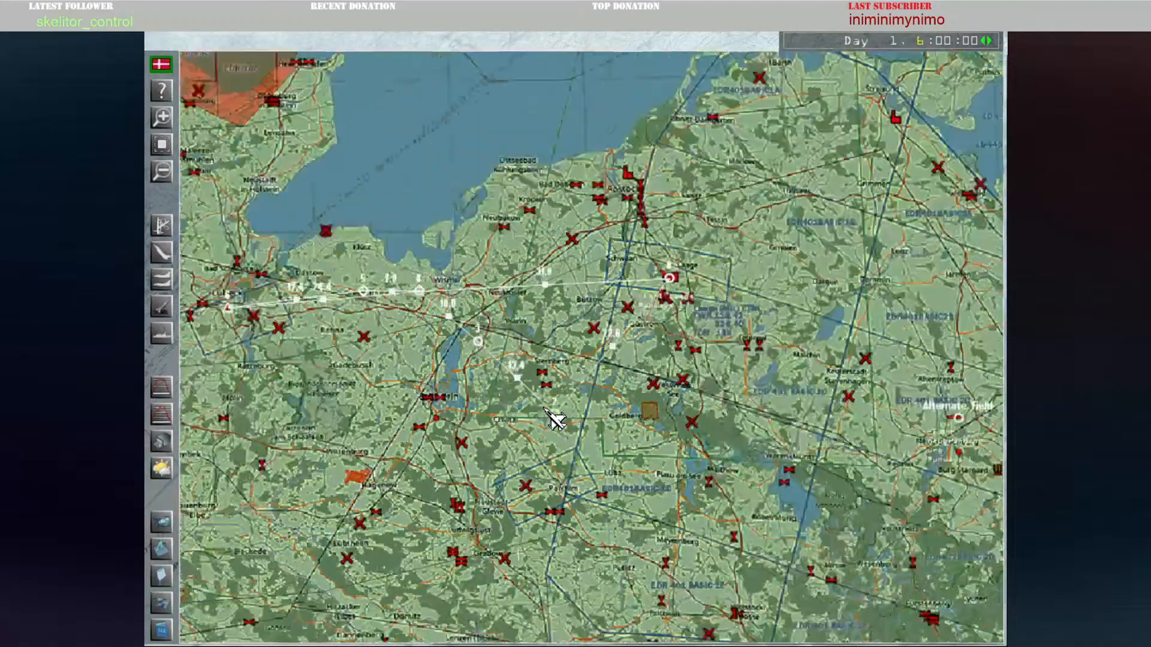
scroll(712, 292, up, 2)
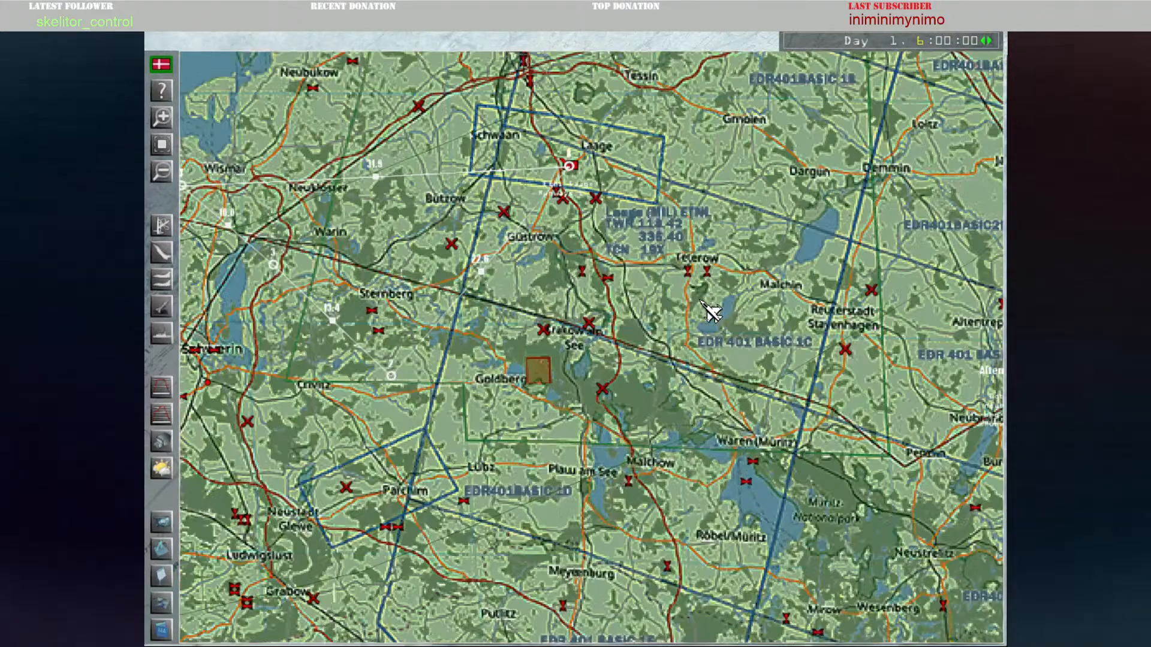
scroll(709, 308, down, 1)
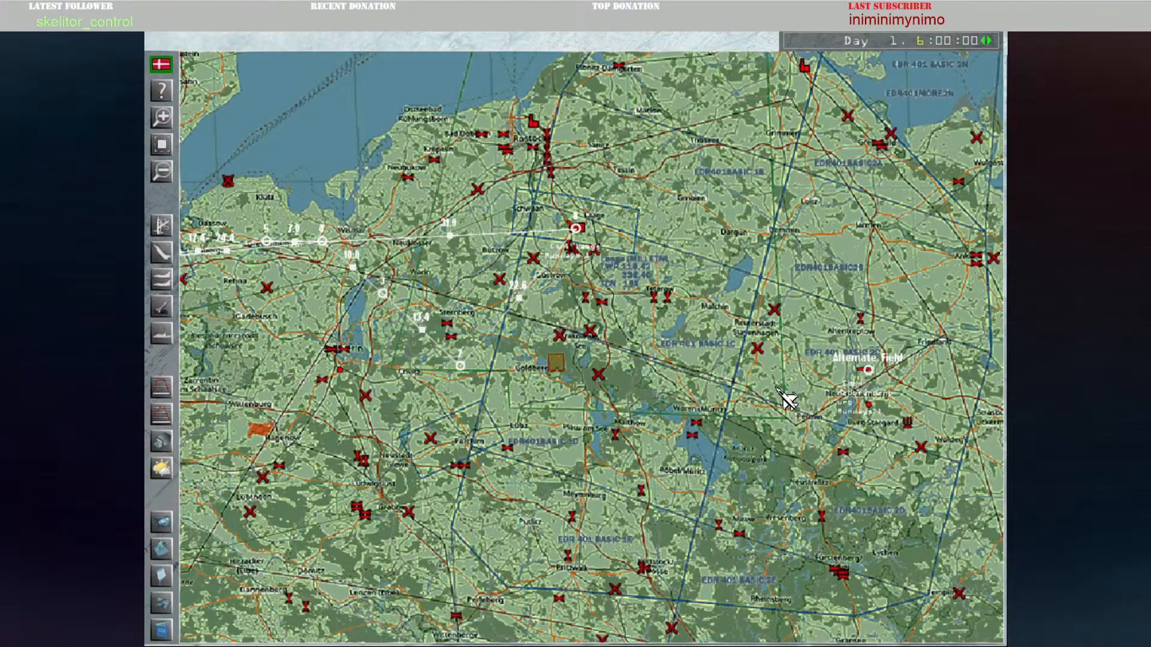
scroll(792, 393, up, 2)
scroll(743, 370, down, 1)
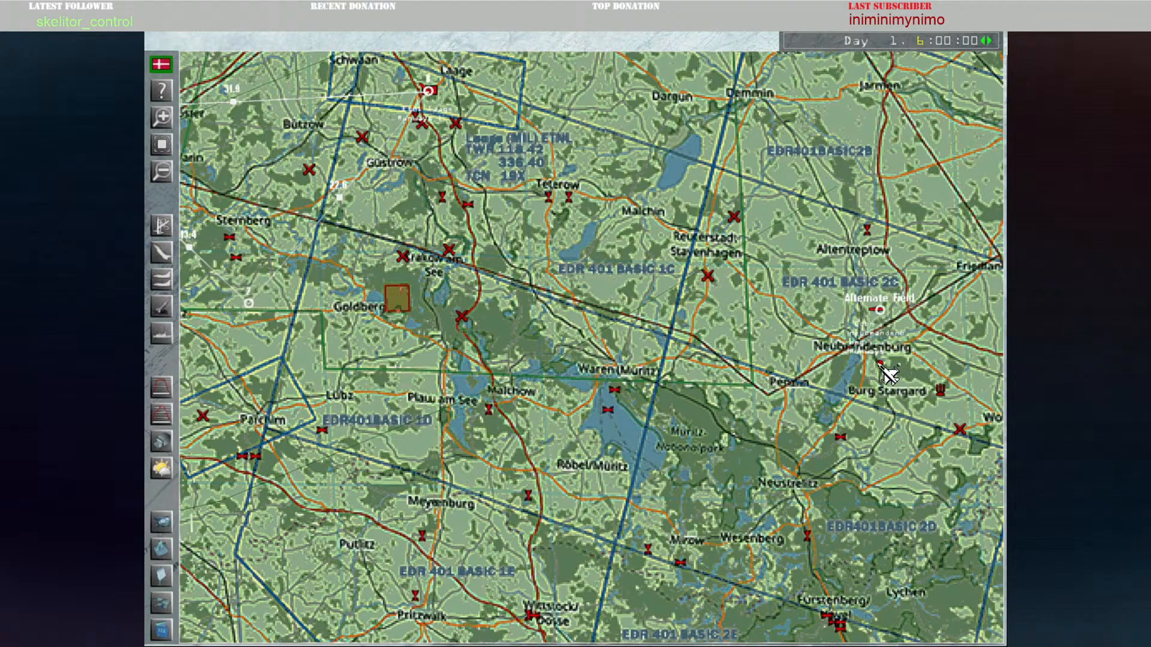
mouse_move(883, 364)
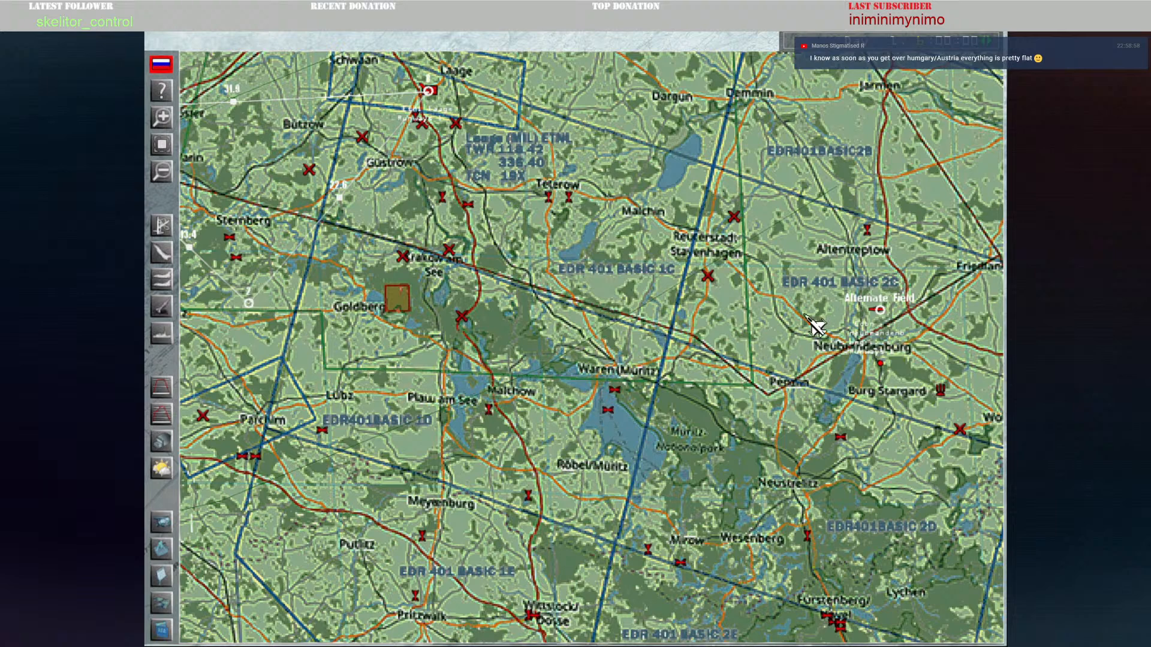
right_click(886, 366)
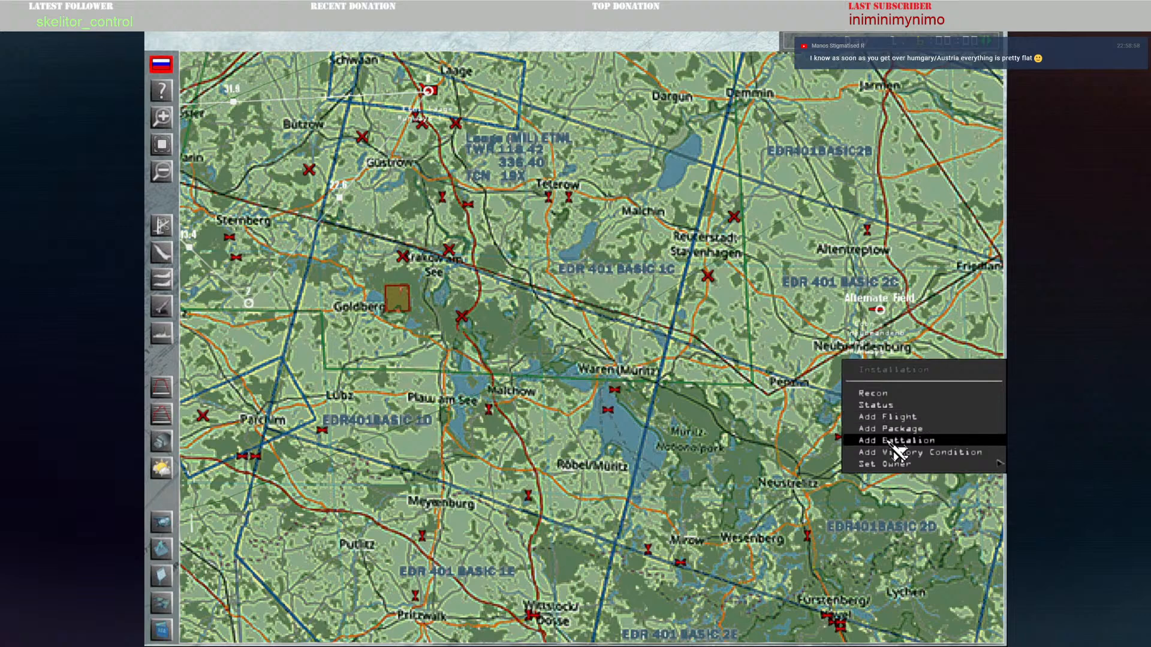
click(894, 431)
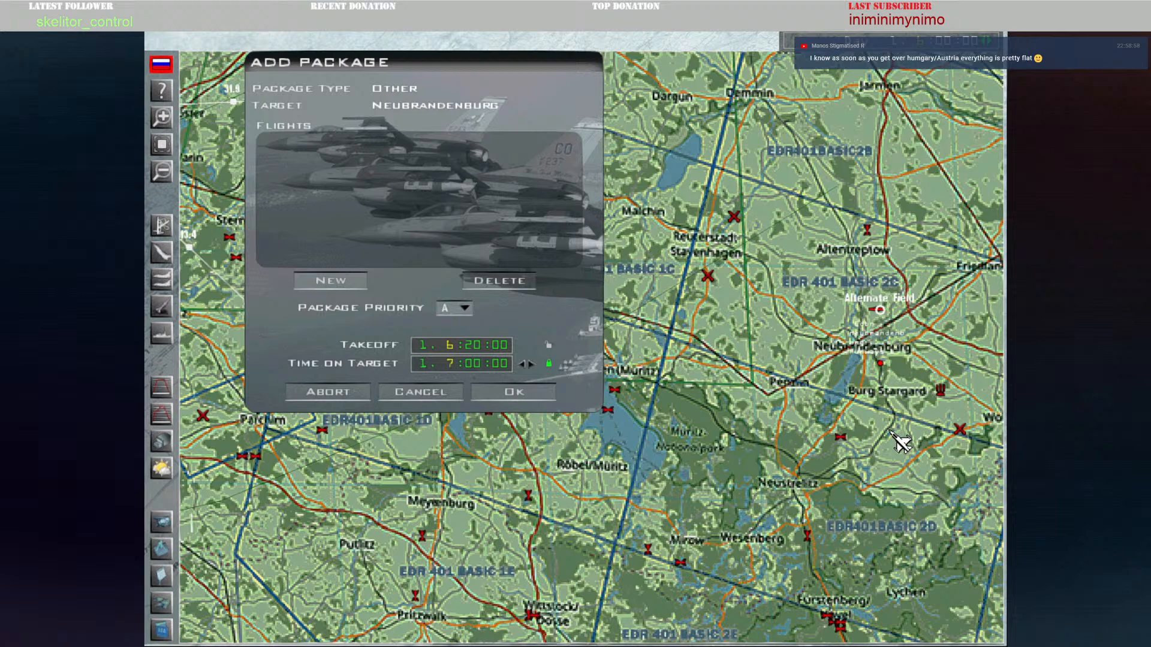
click(348, 287)
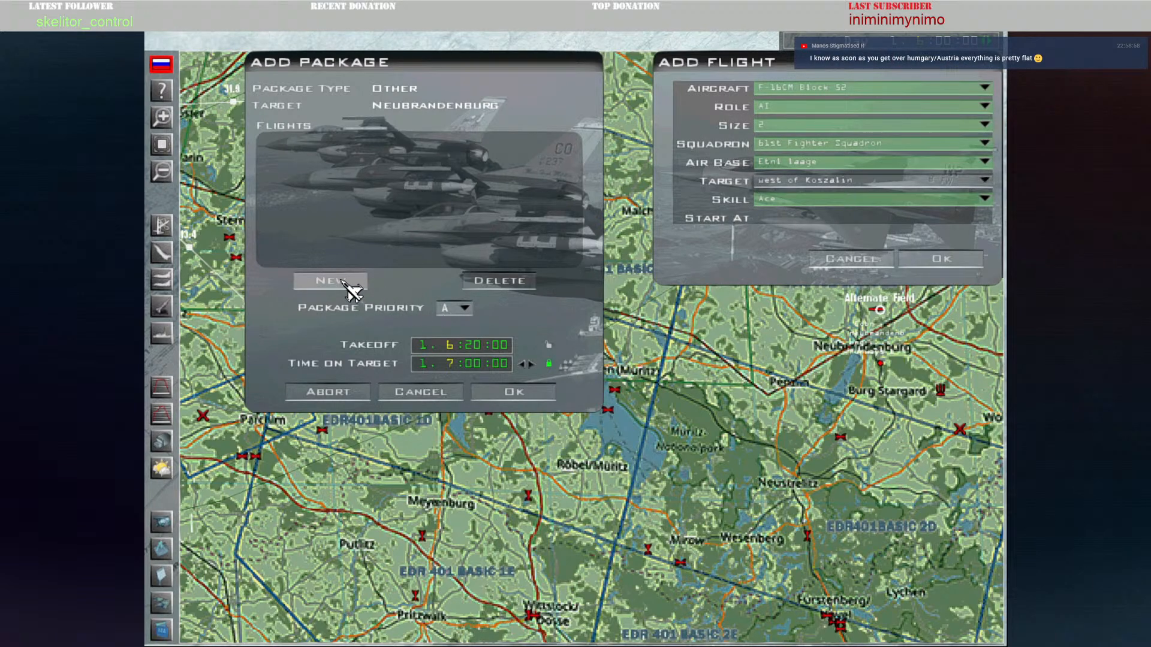
click(864, 260)
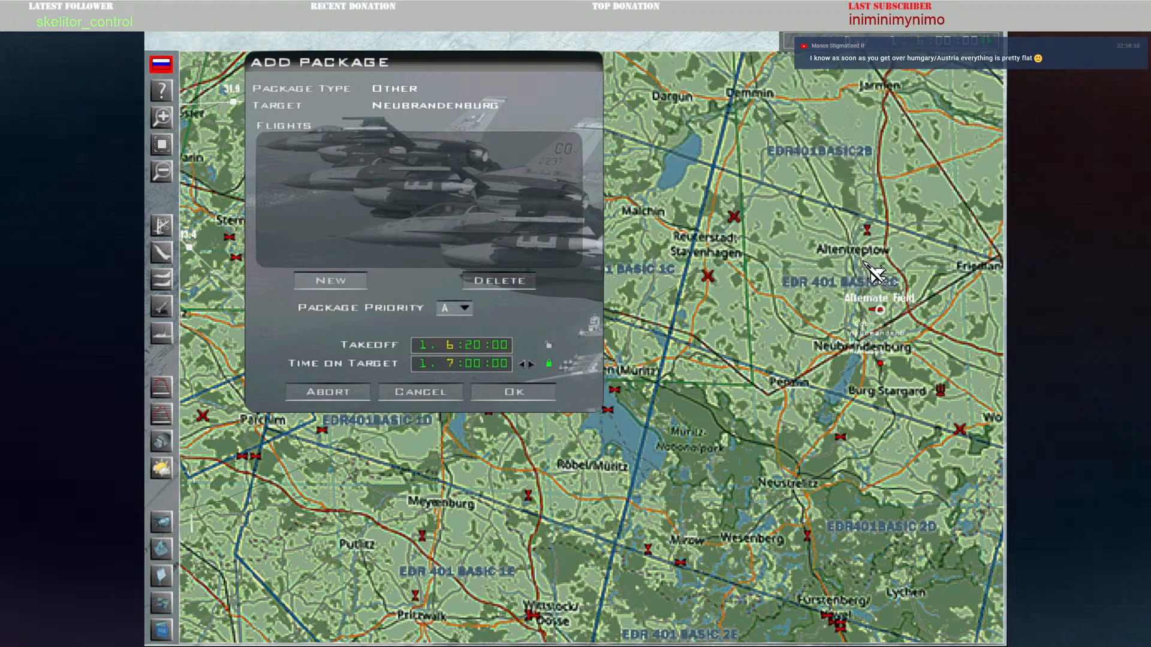
click(548, 346)
Step: Add a Training flight of two F-16CM Block 52s from Laage to the Neubrandenburg package and confirm the package
click(334, 282)
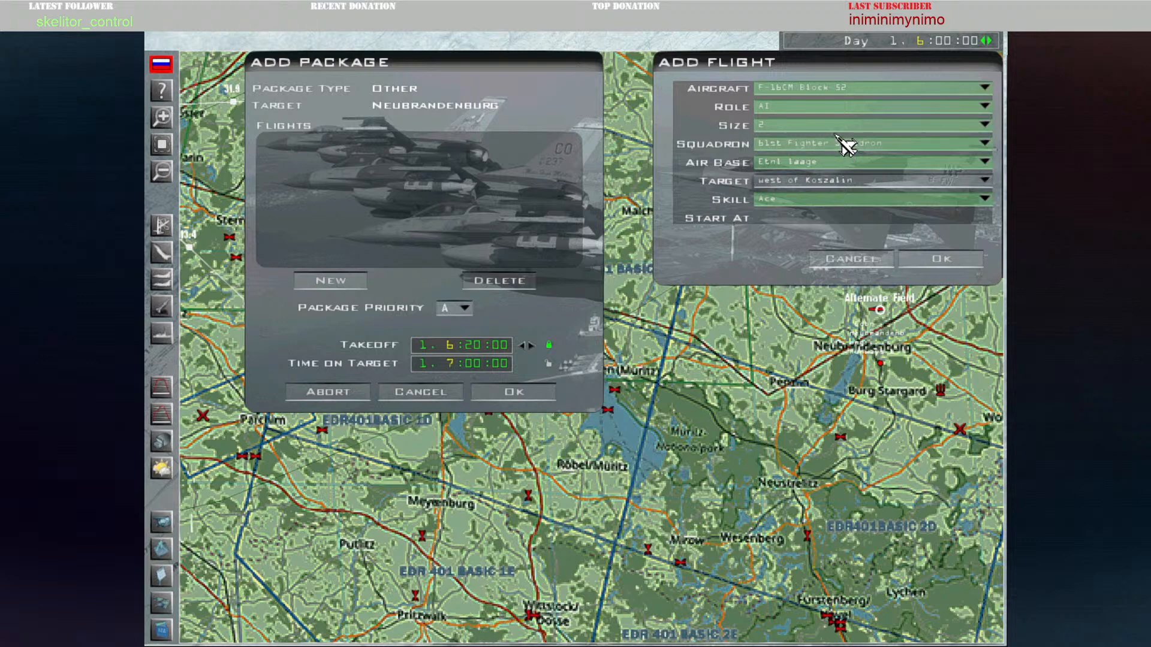
click(847, 108)
scroll(798, 290, down, 5)
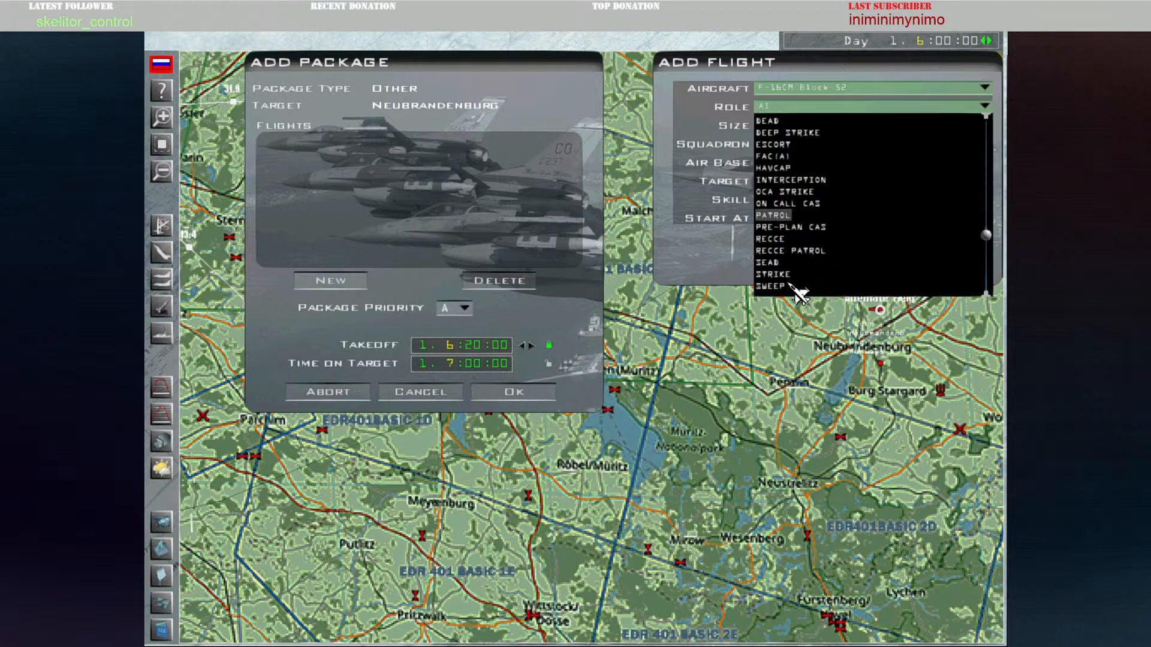
click(785, 291)
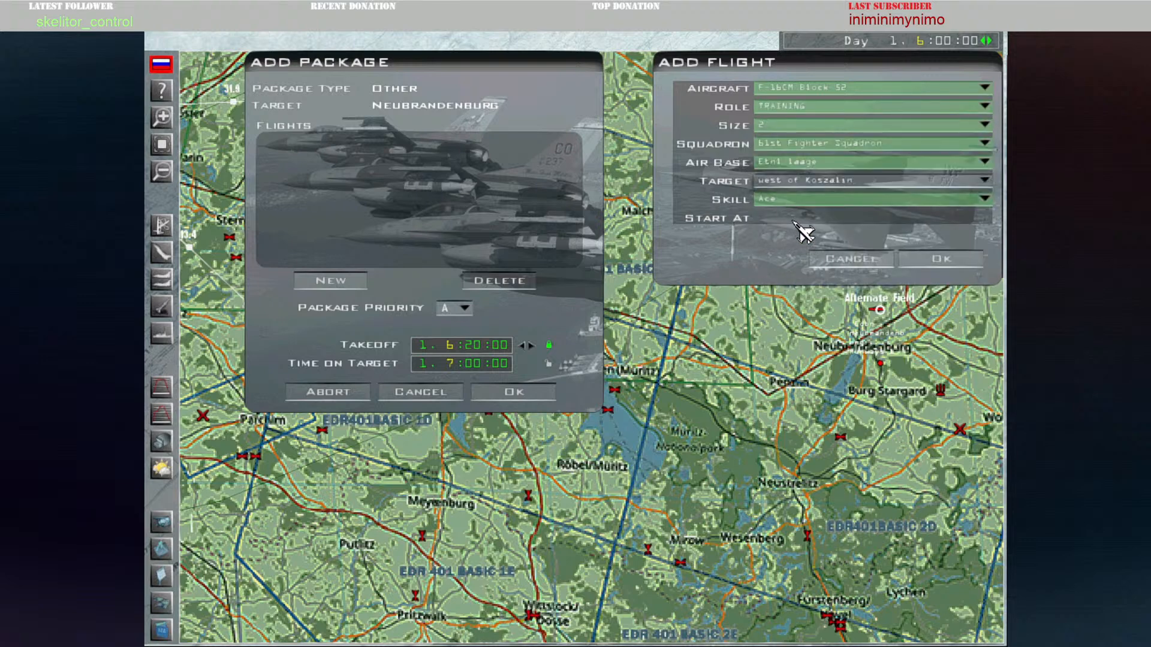
click(943, 260)
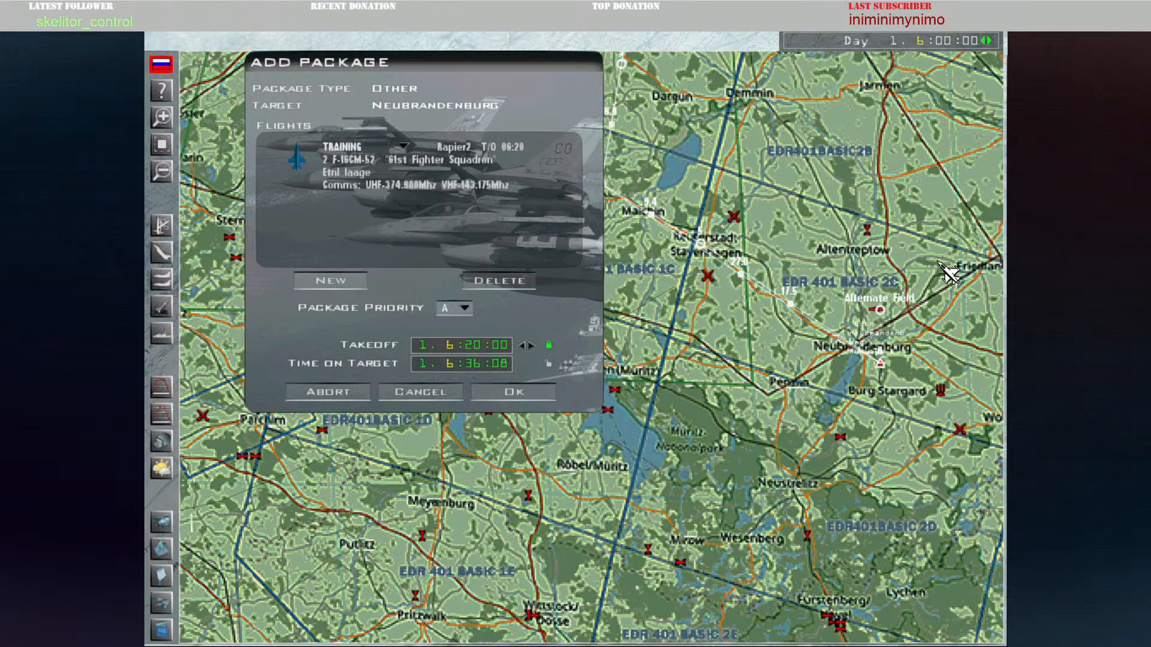
click(528, 398)
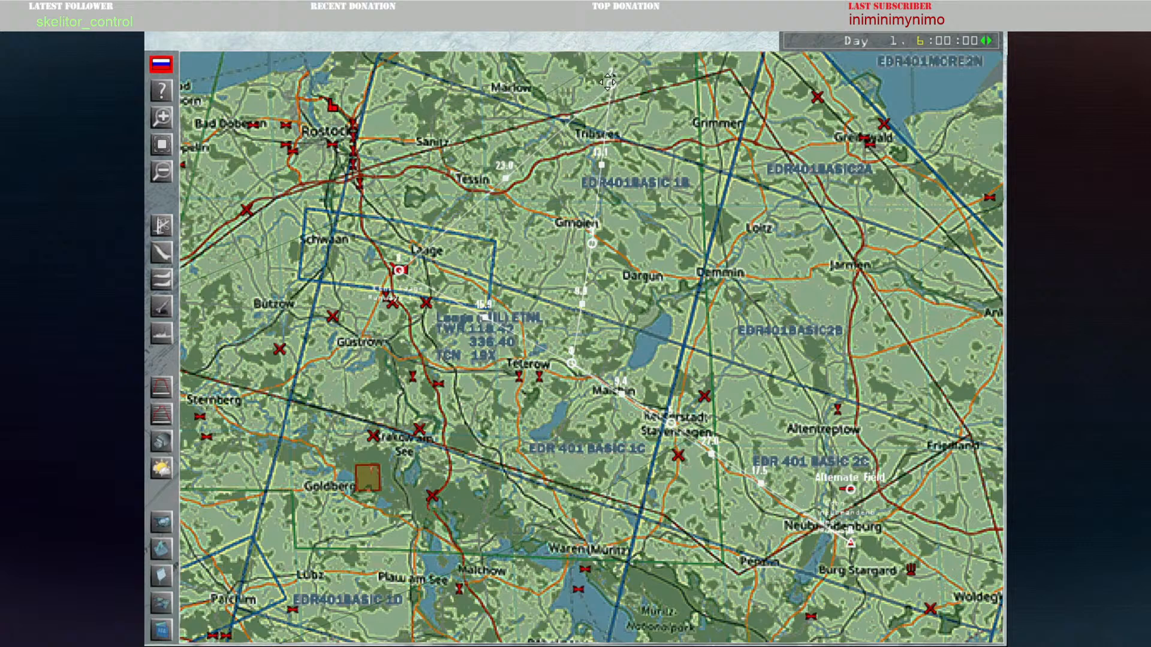
Step: Reroute the flight's steerpoints past Dargun and west of Altentreptow to Neubrandenburg, with the return leg passing south of Malchin
drag(611, 85, 625, 289)
drag(571, 363, 672, 355)
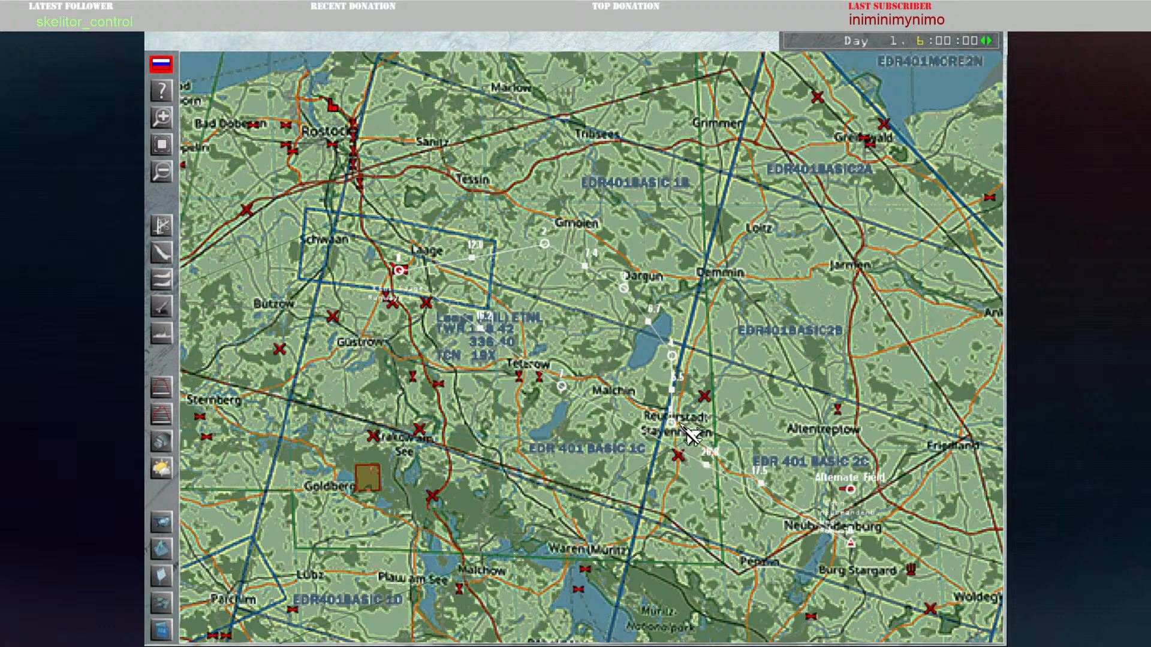
drag(671, 423, 774, 445)
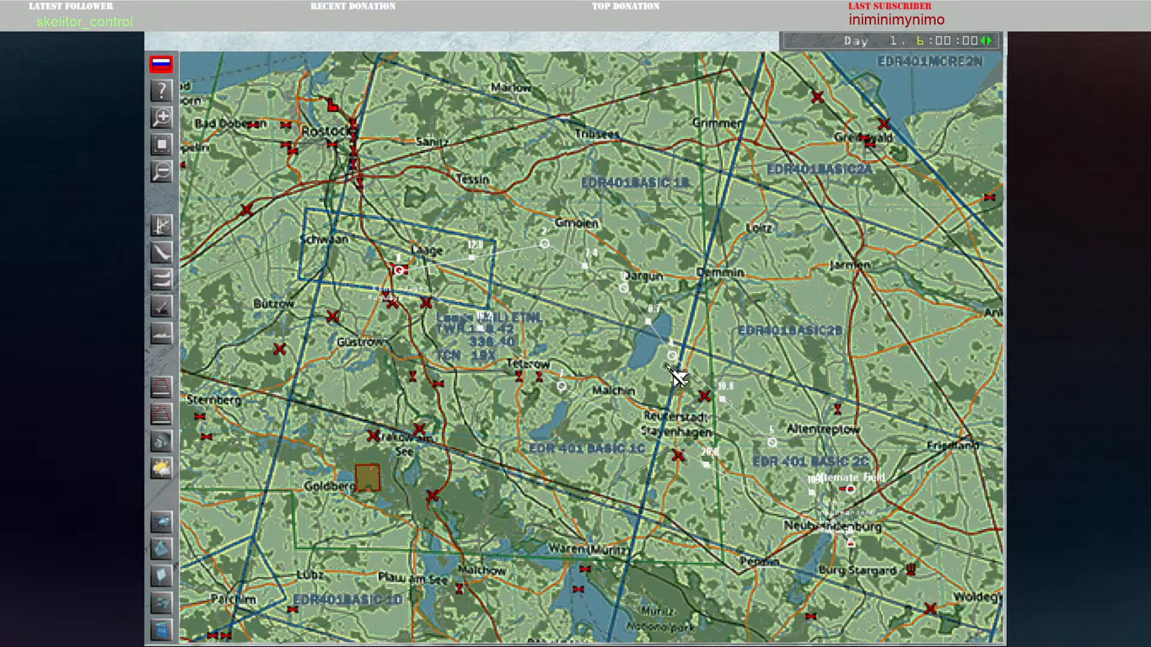
drag(672, 356, 703, 351)
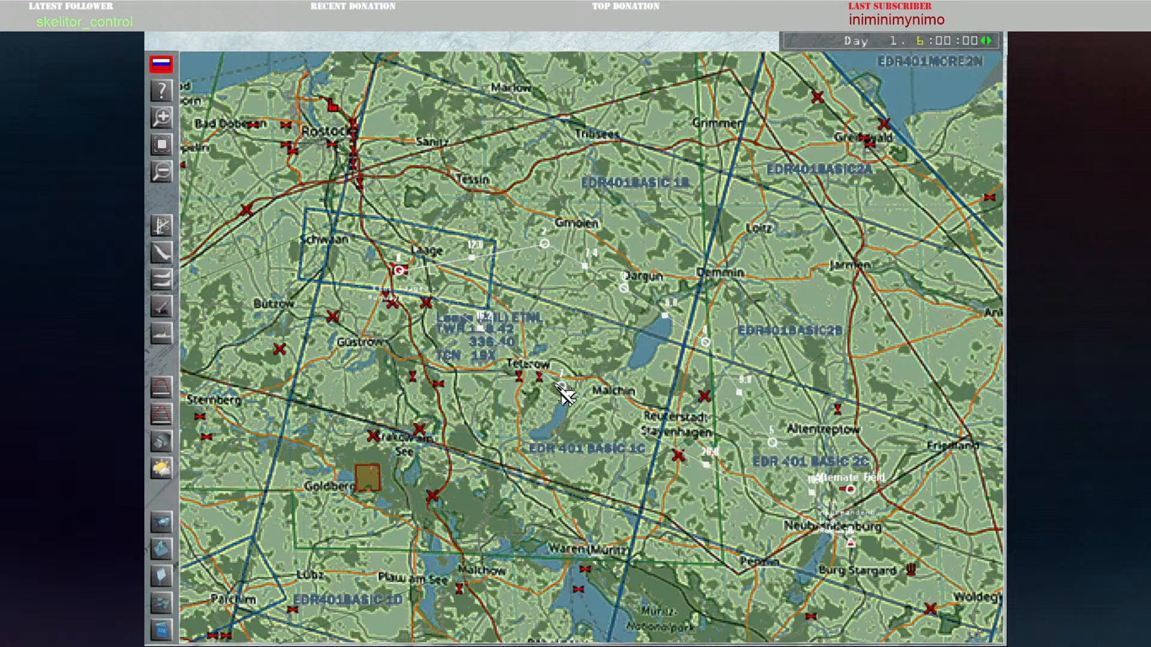
drag(562, 386, 559, 454)
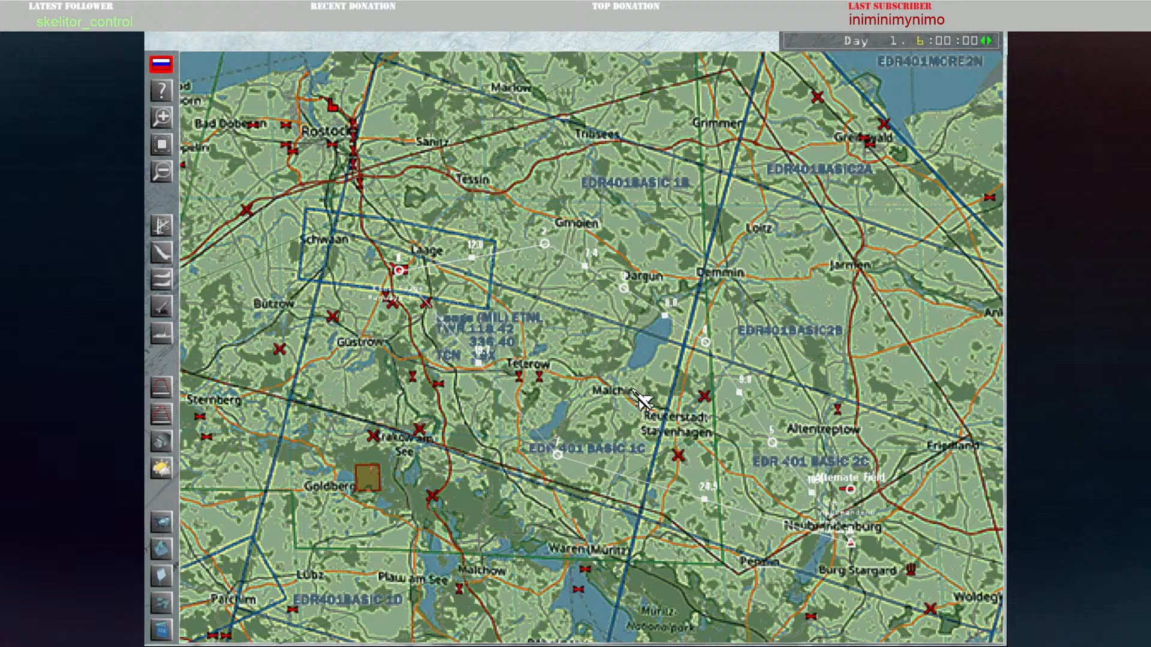
drag(644, 376, 671, 296)
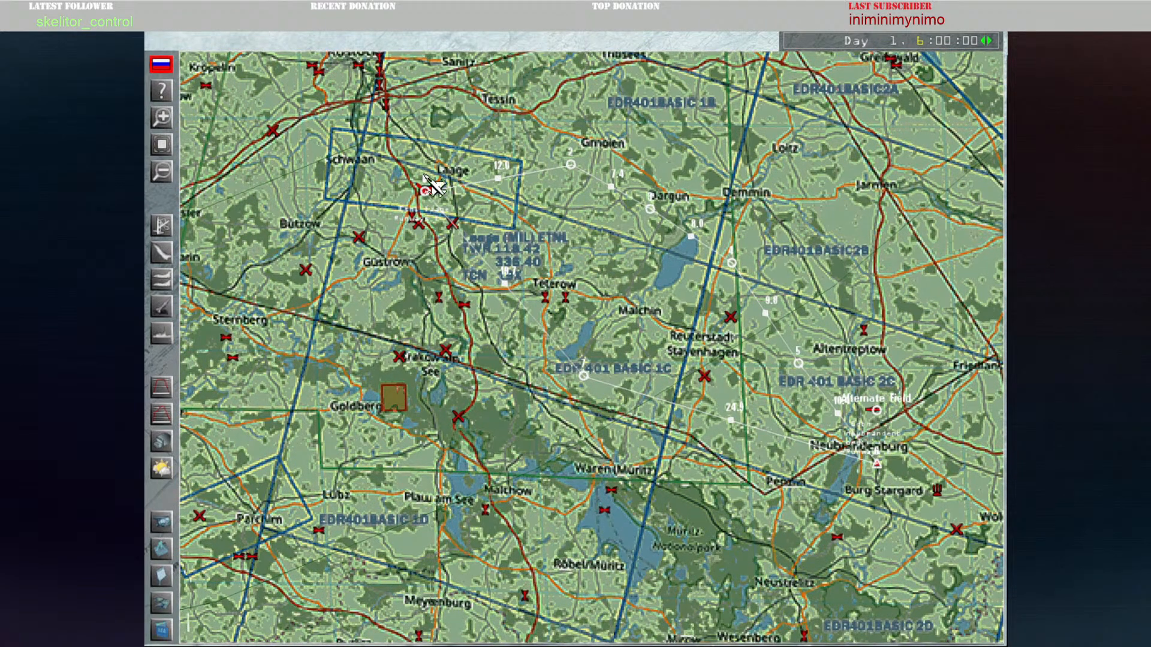
Step: Save the engagement as test, overwriting the existing file, and leave the TE Builder
click(500, 37)
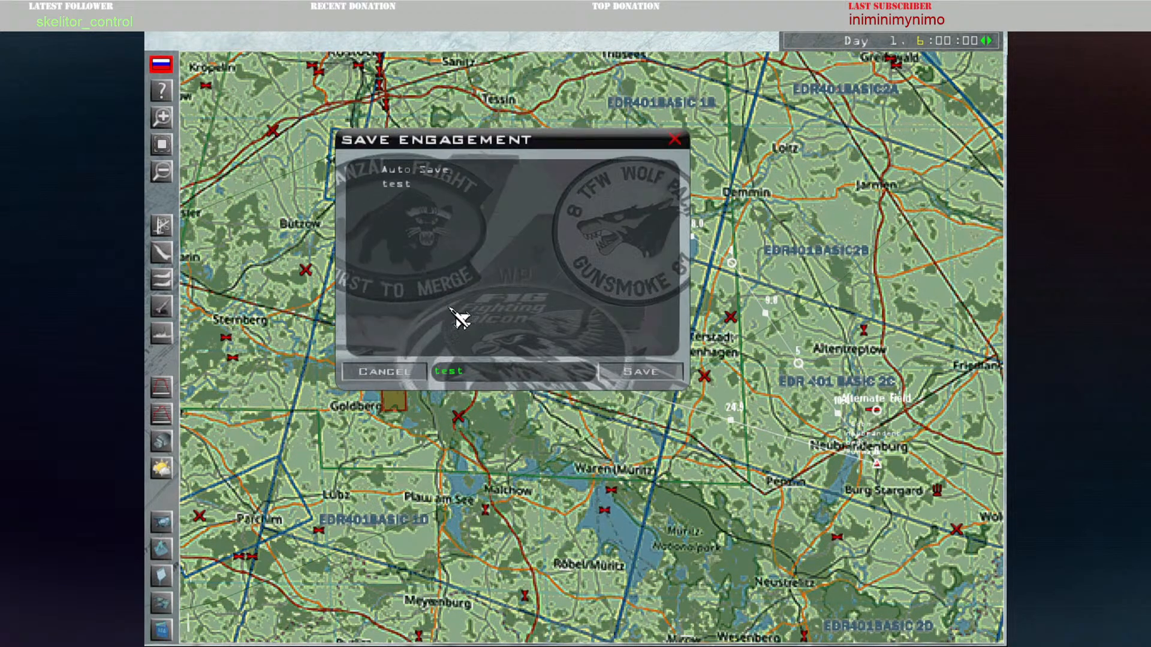
click(658, 377)
click(560, 296)
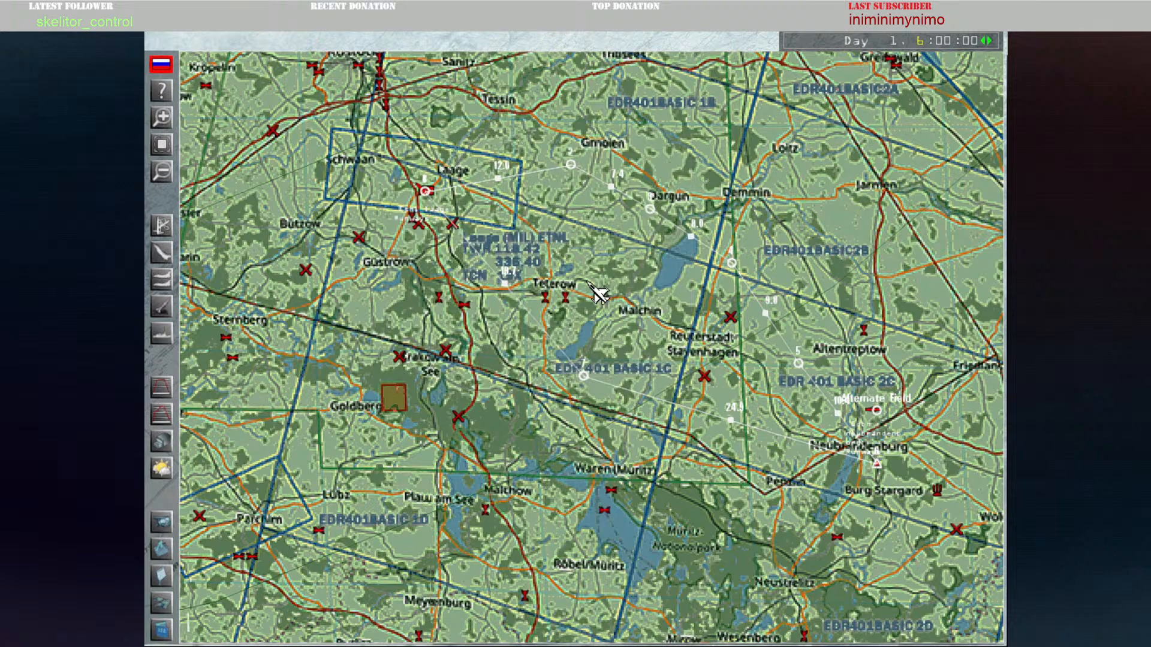
click(983, 40)
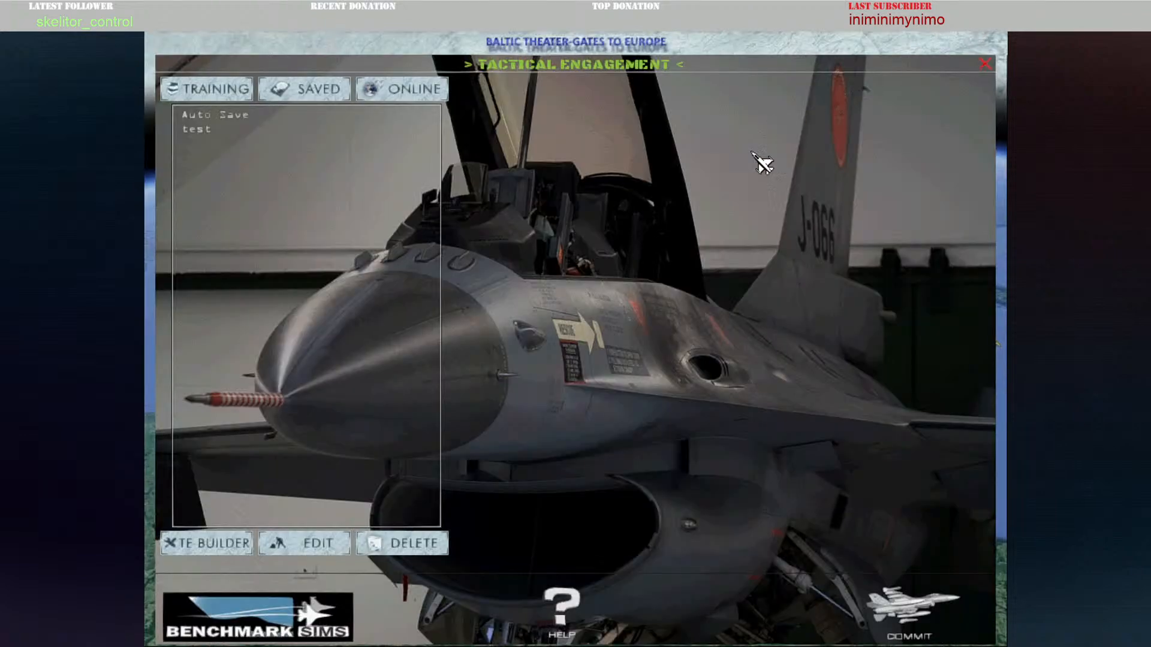
Step: Select the test engagement in the list of saved engagements
click(223, 136)
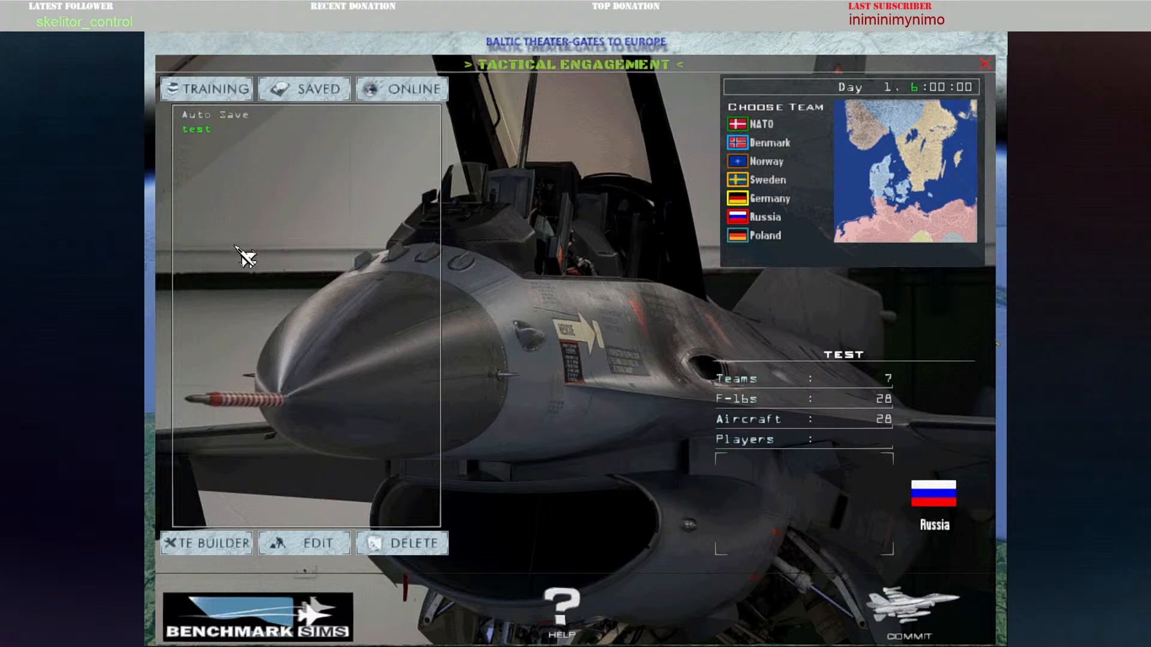
click(213, 119)
click(208, 128)
click(295, 95)
click(204, 137)
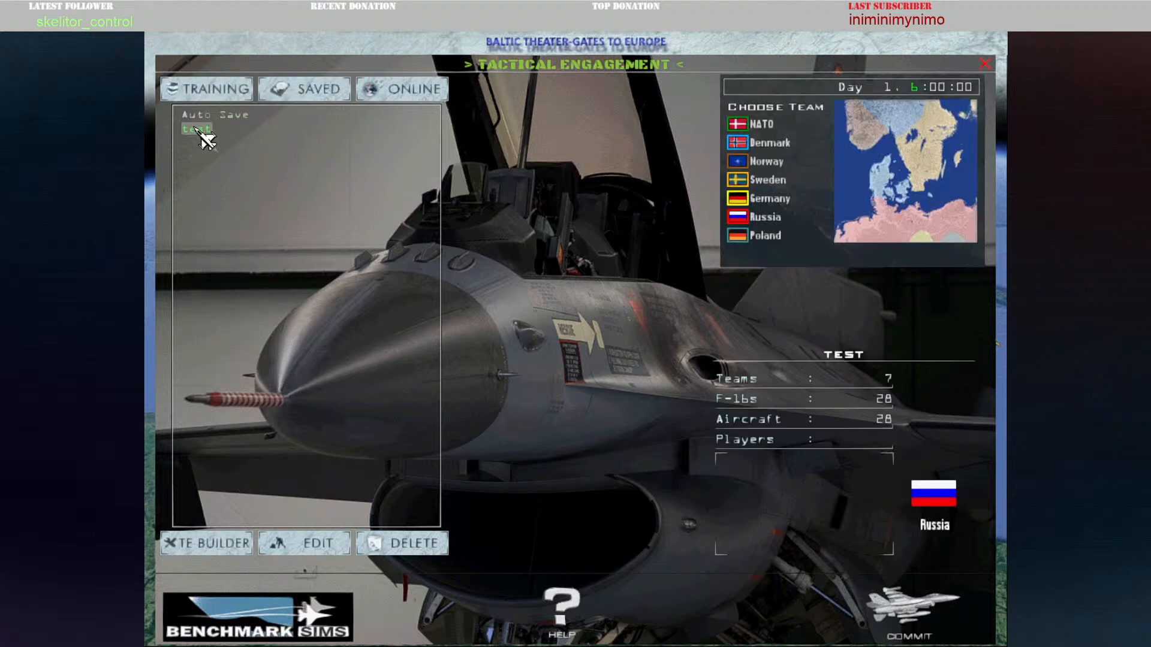
Step: Commit to the test engagement, fly the 06:20 Training flight to examine the Neubrandenburg area, and end the mission
click(935, 629)
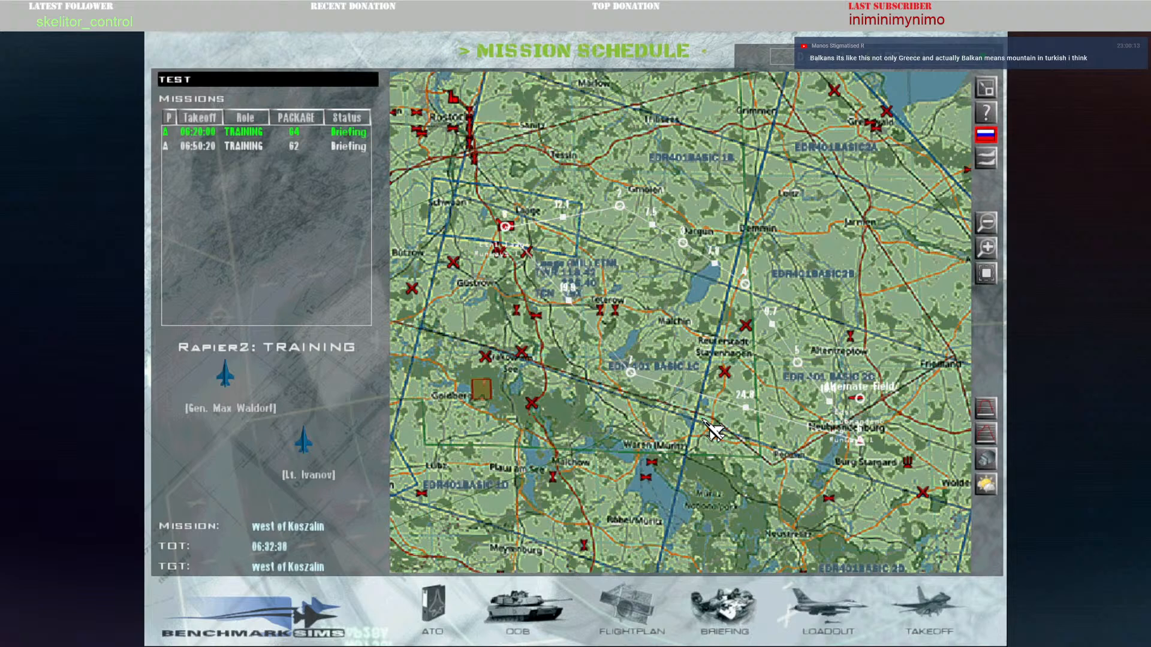
click(936, 598)
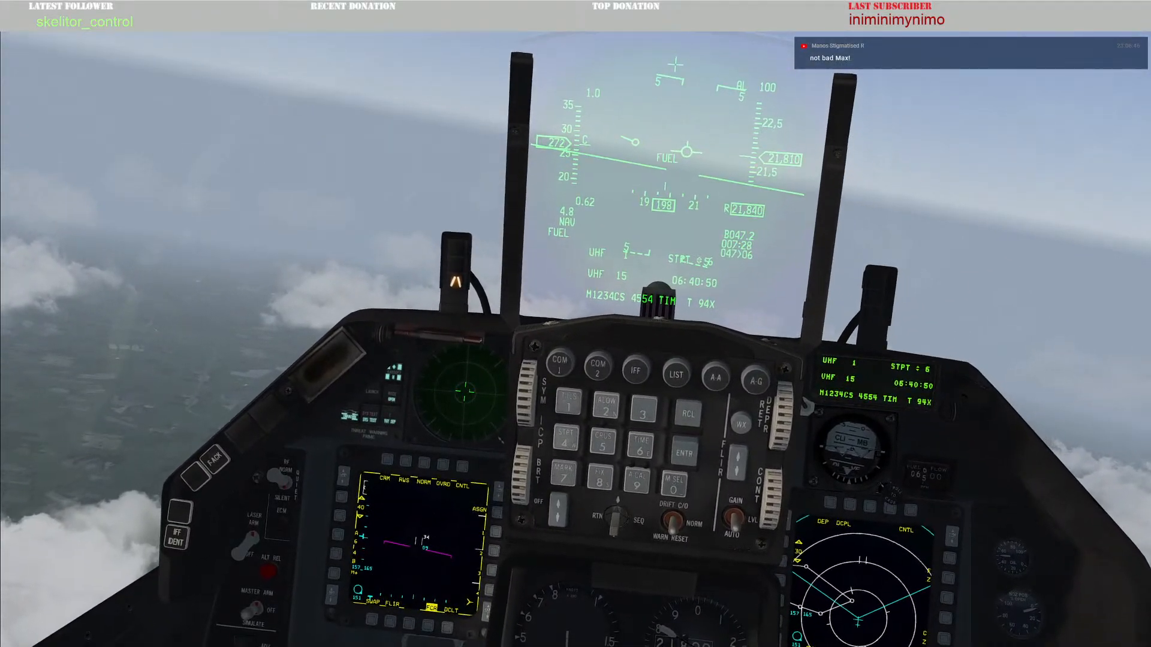
key(e)
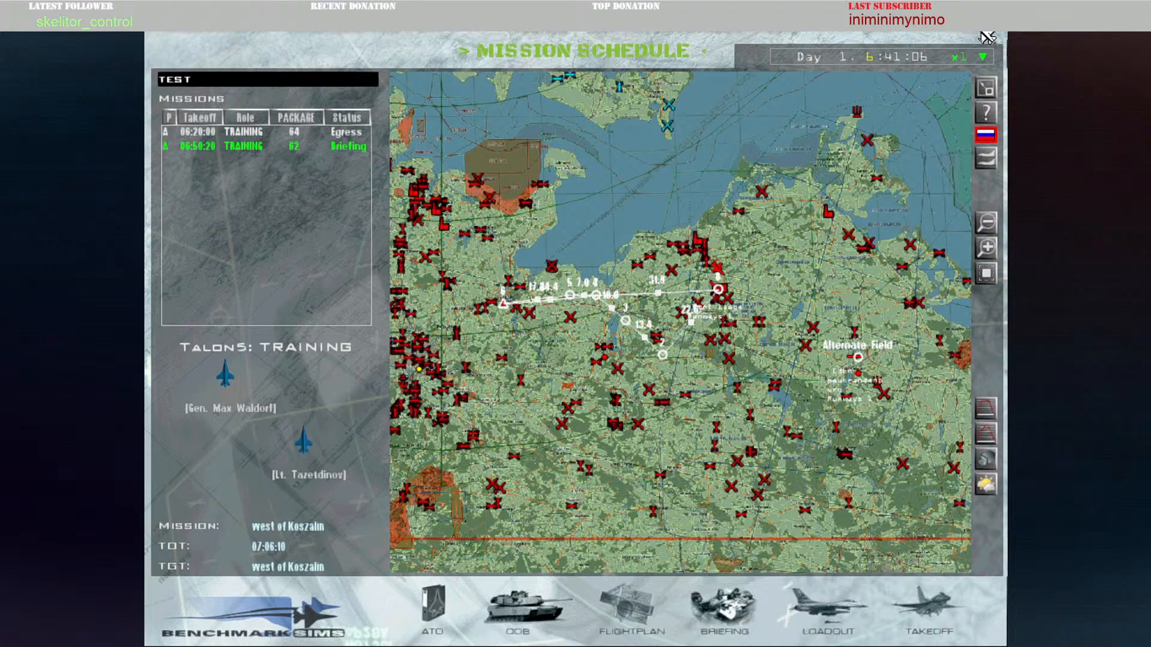
Step: Examine the objectives on the mission map across the southern Baltic and northern Poland, down to the edited terrain's southern and eastern borders
drag(680, 185, 679, 220)
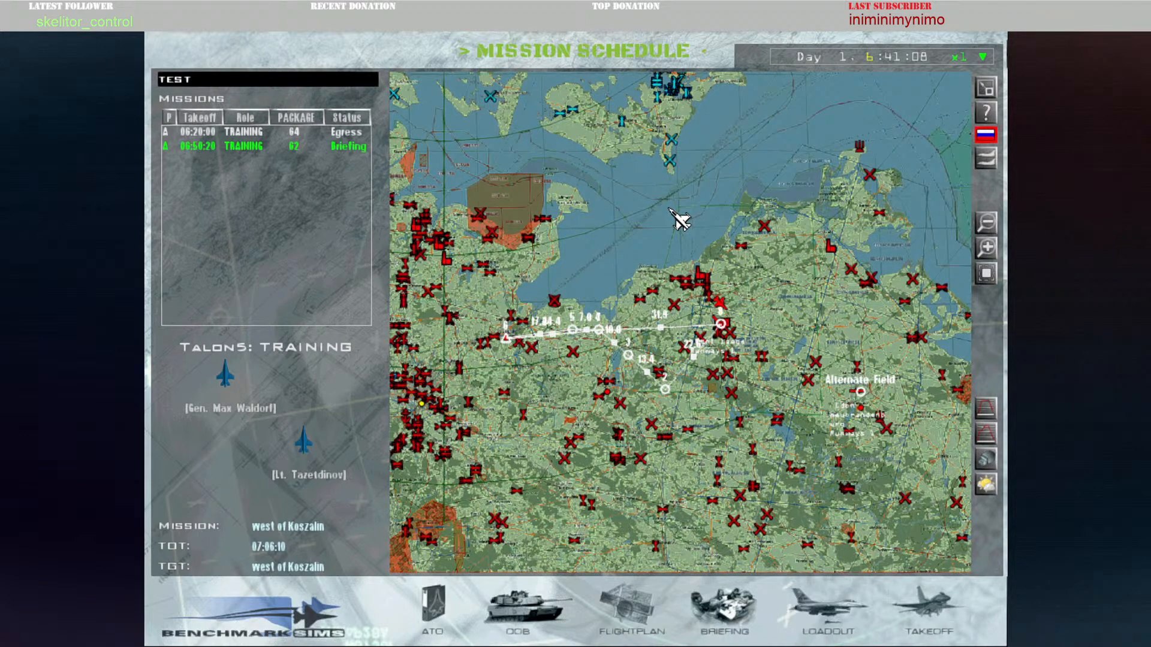
scroll(822, 278, down, 3)
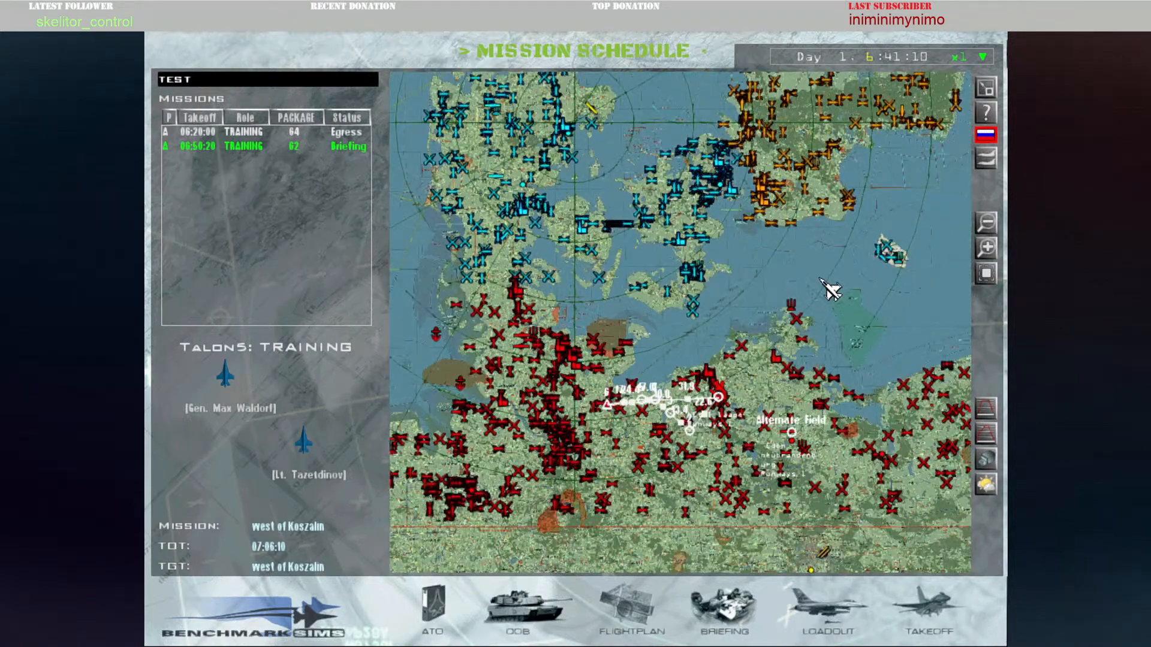
drag(823, 279, 653, 220)
drag(842, 234, 726, 246)
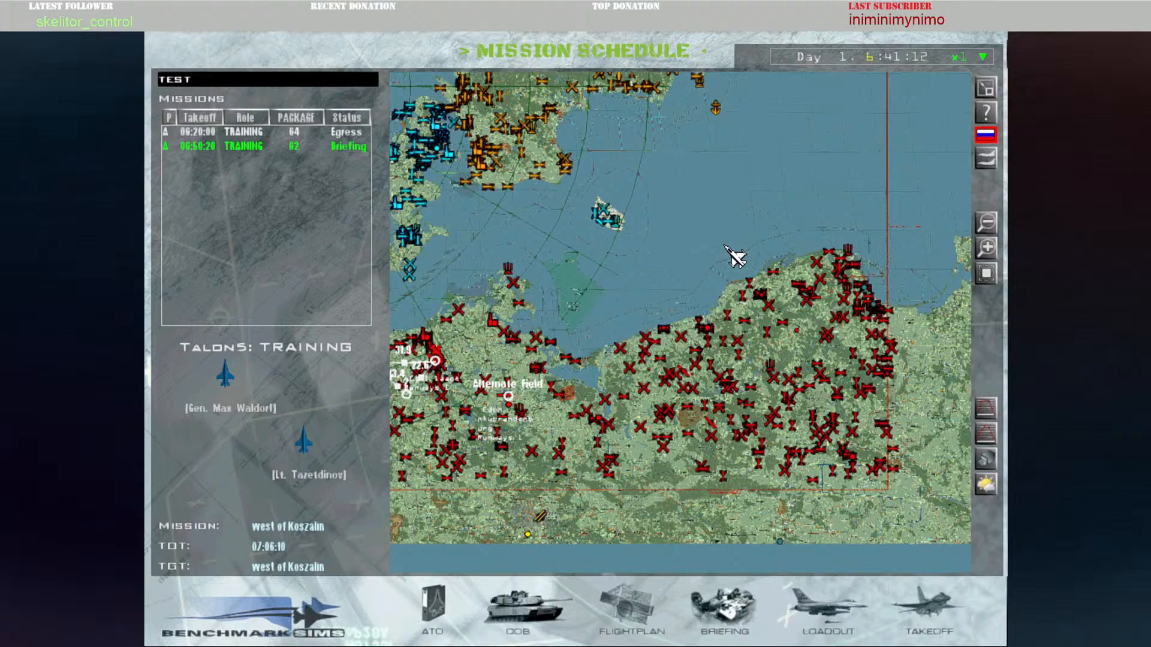
scroll(732, 257, up, 3)
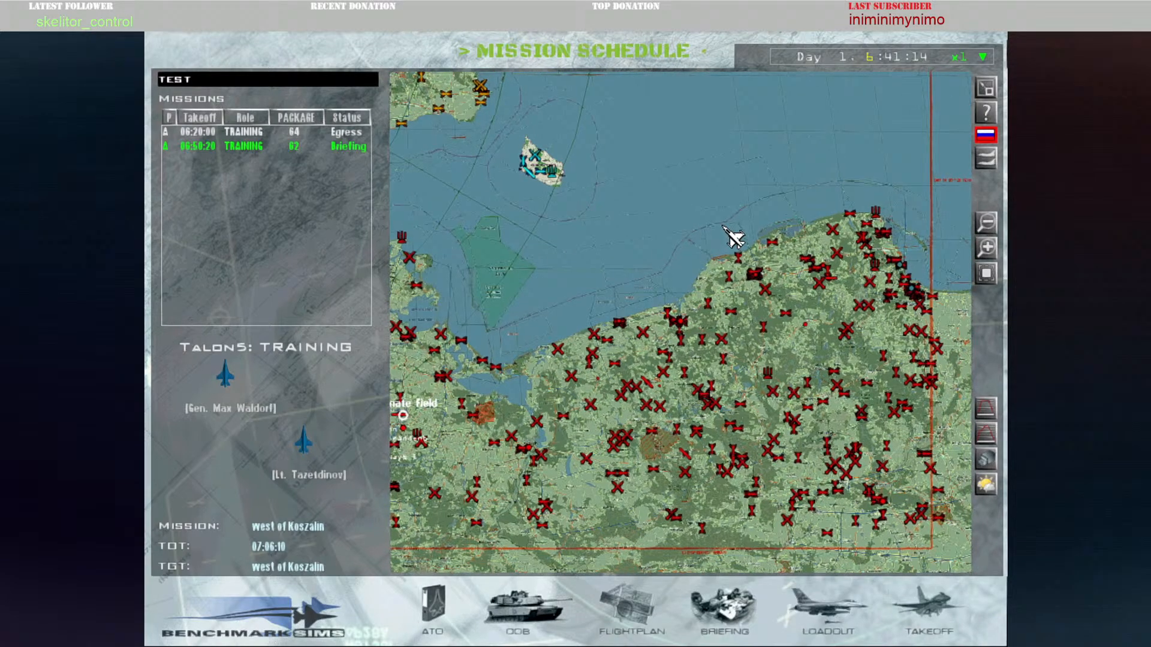
scroll(727, 240, up, 2)
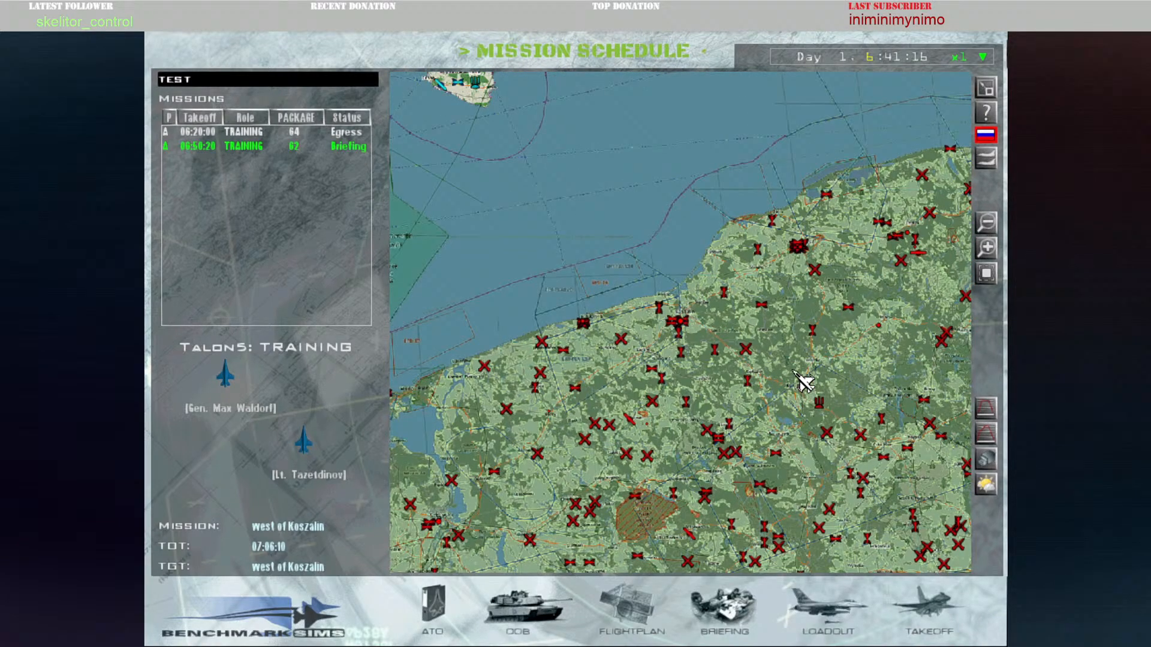
drag(796, 373, 758, 108)
scroll(735, 384, up, 3)
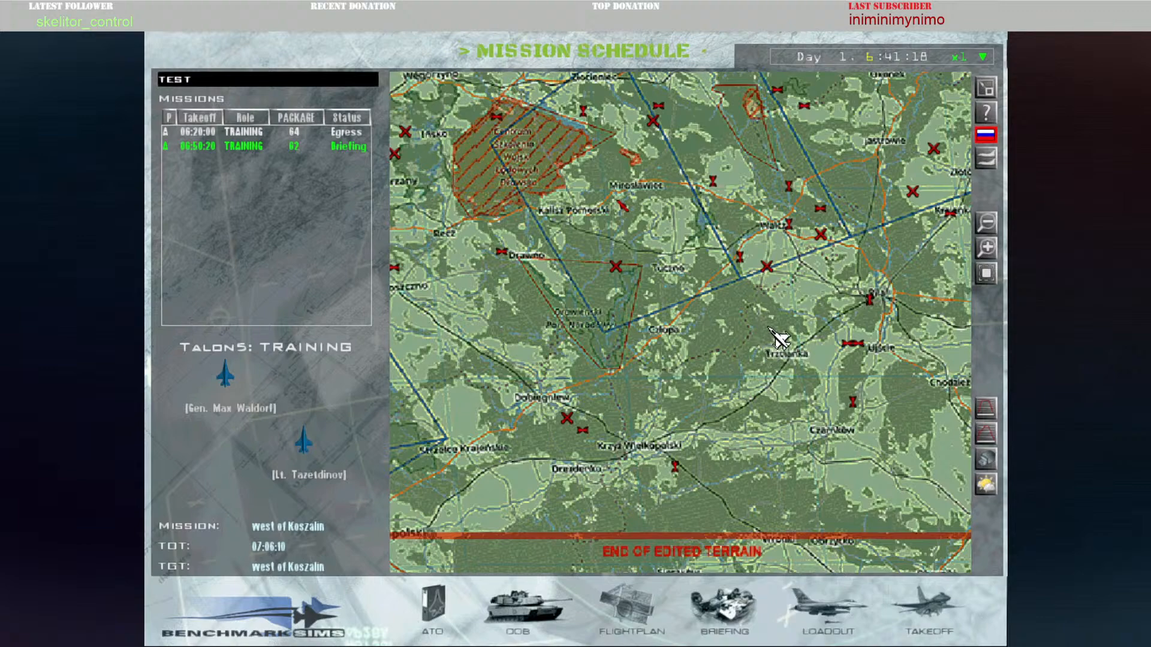
drag(779, 339, 473, 342)
scroll(747, 232, down, 4)
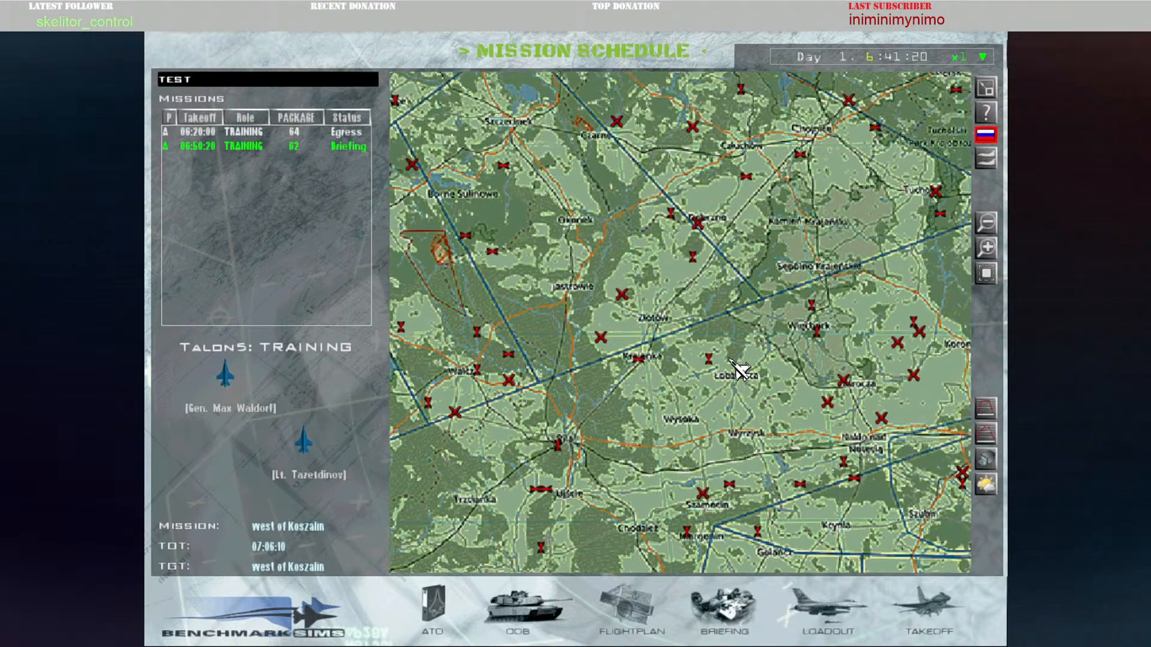
drag(699, 188, 723, 302)
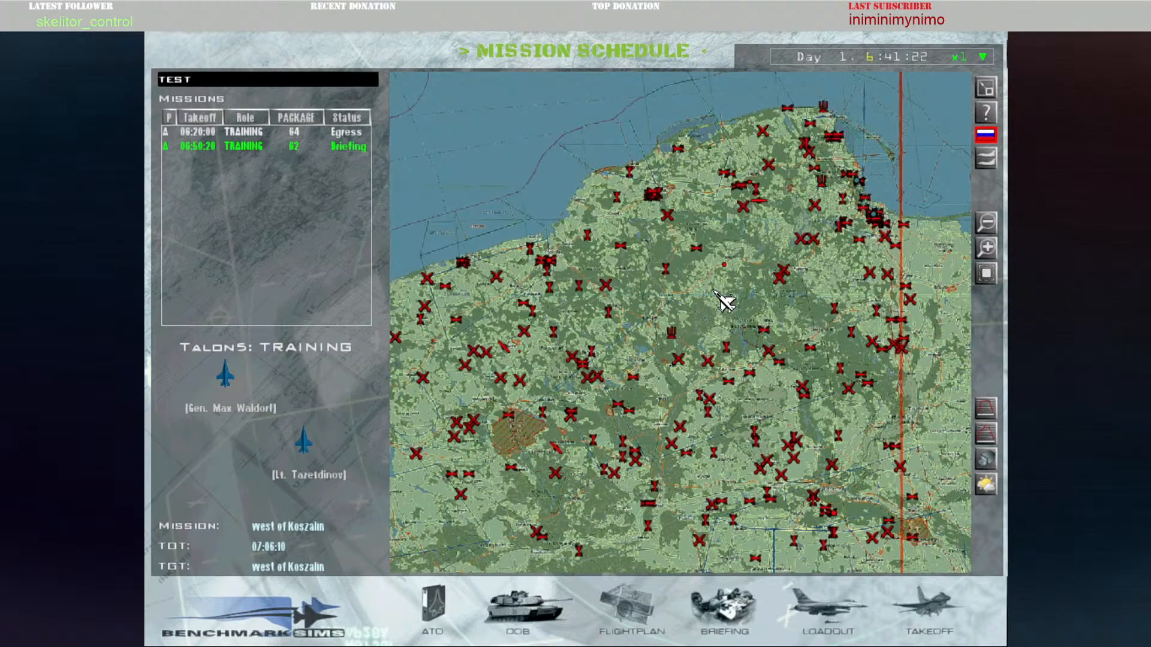
Step: Examine the objectives on the mission map from northern Germany across Denmark and its islands to southern Sweden and Gotland
scroll(606, 143, down, 2)
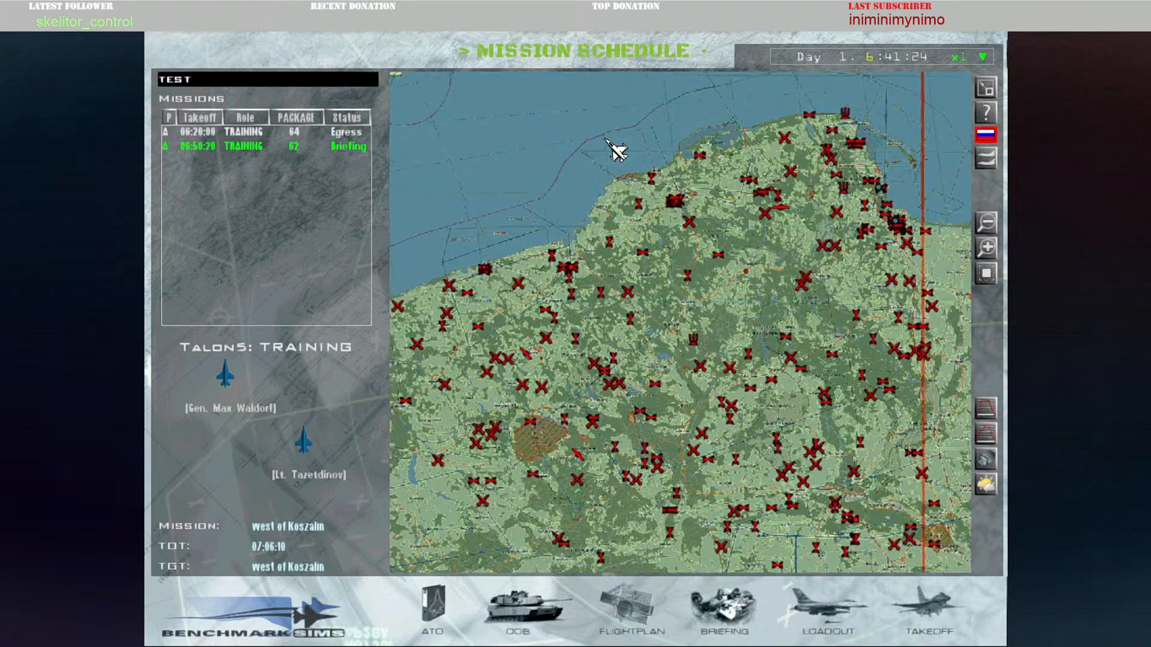
drag(602, 204, 861, 239)
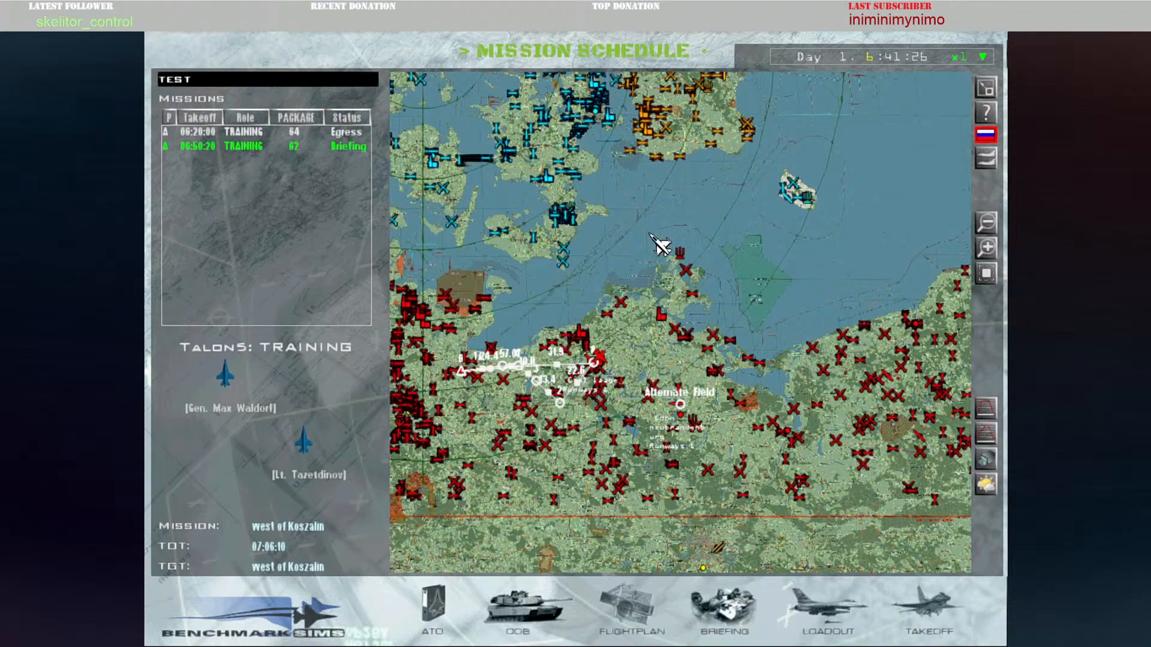
drag(660, 247, 869, 260)
drag(458, 201, 575, 390)
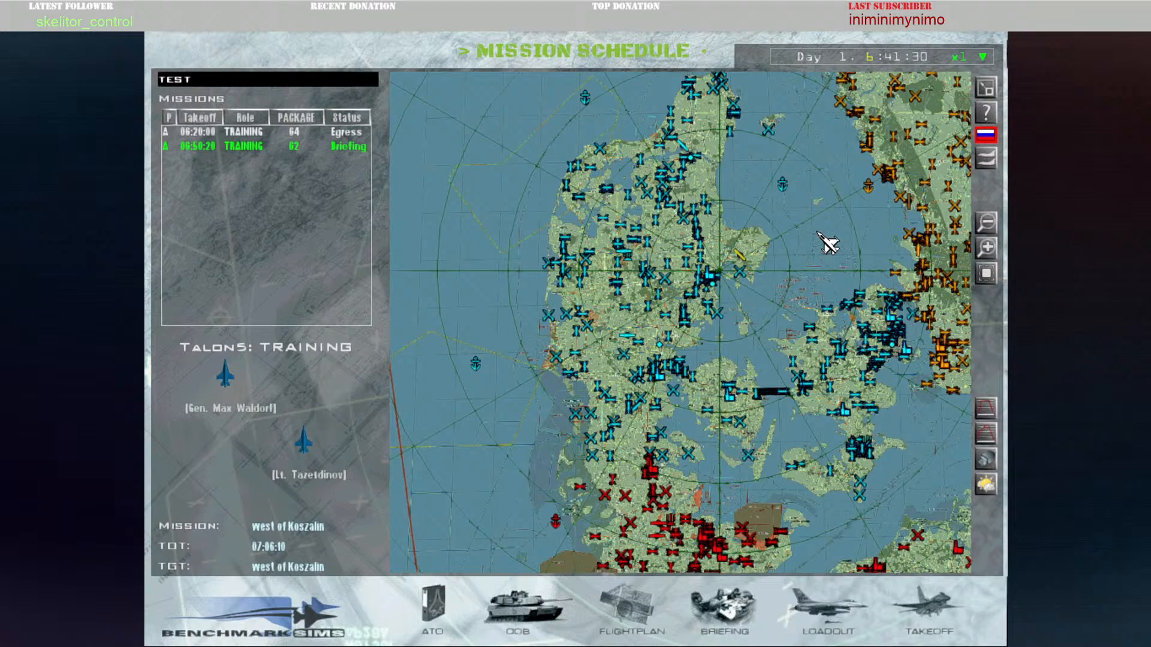
drag(828, 244, 681, 355)
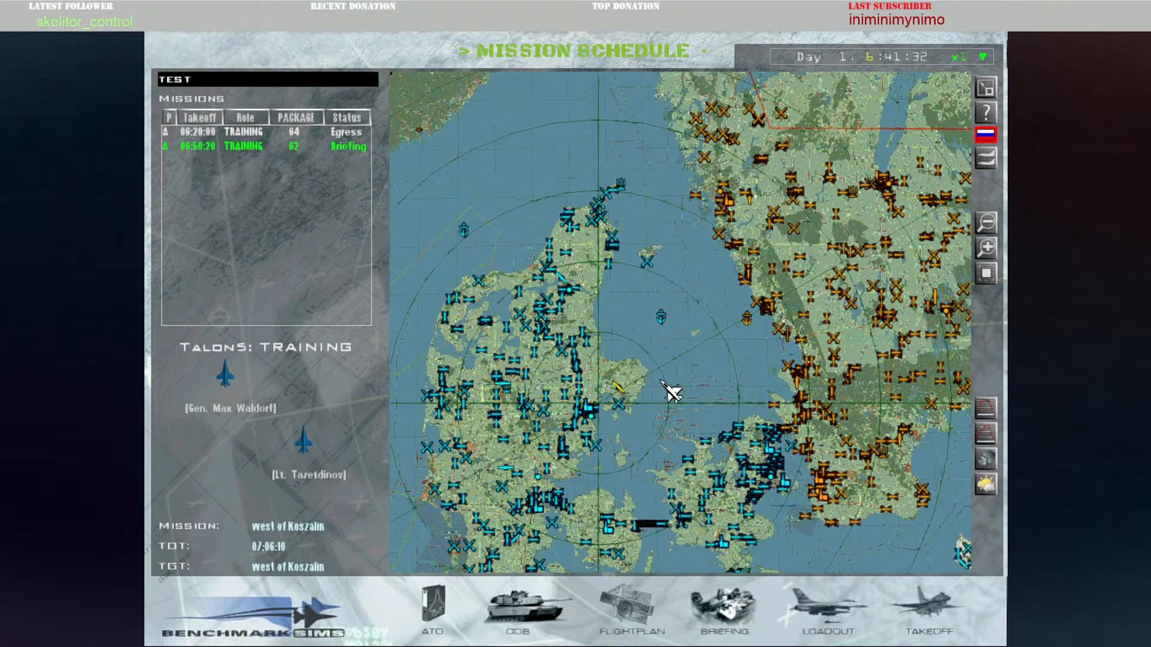
scroll(660, 381, up, 3)
scroll(681, 203, down, 3)
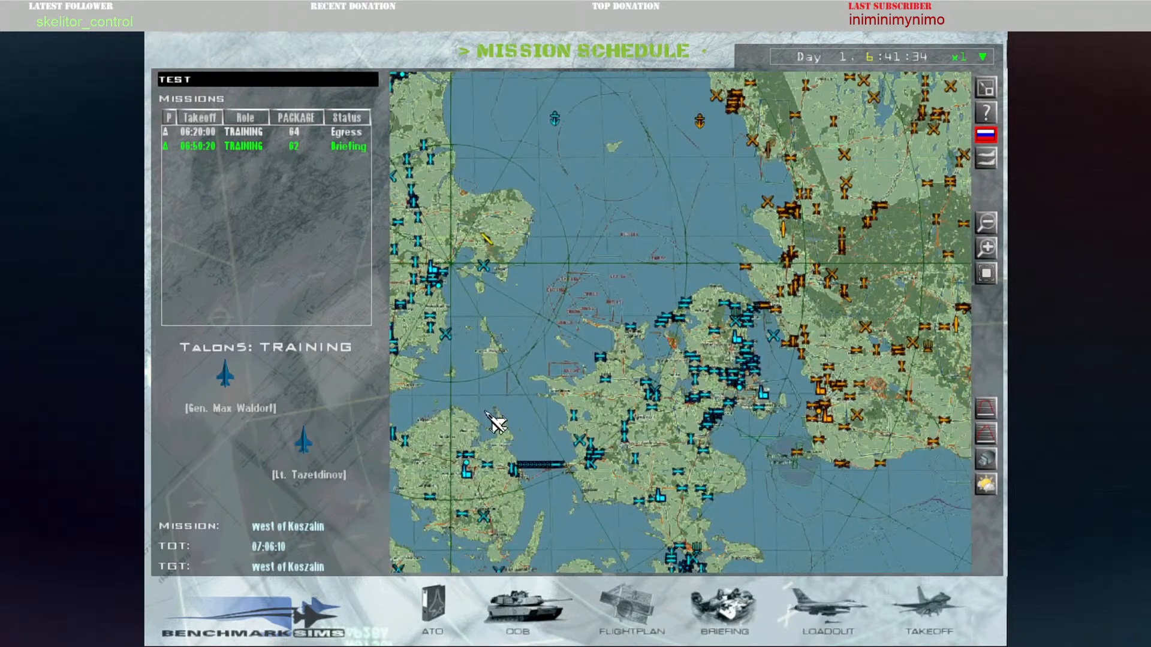
scroll(527, 426, up, 3)
scroll(558, 404, down, 3)
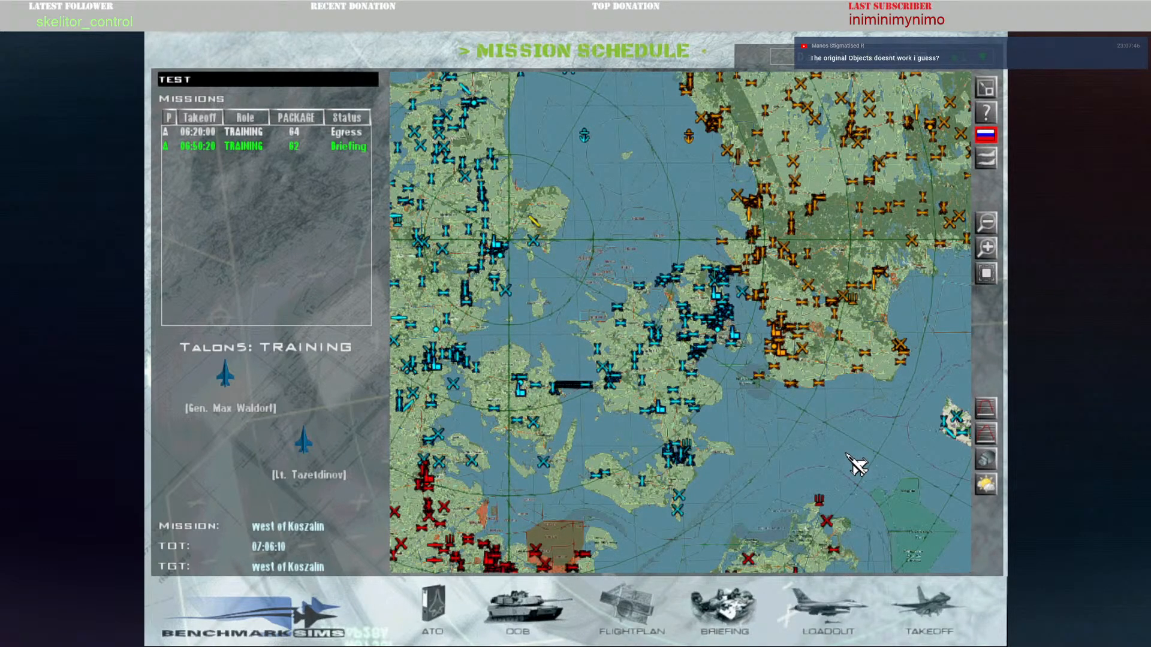
drag(857, 465, 681, 376)
drag(776, 277, 702, 414)
scroll(771, 368, down, 1)
drag(777, 359, 764, 446)
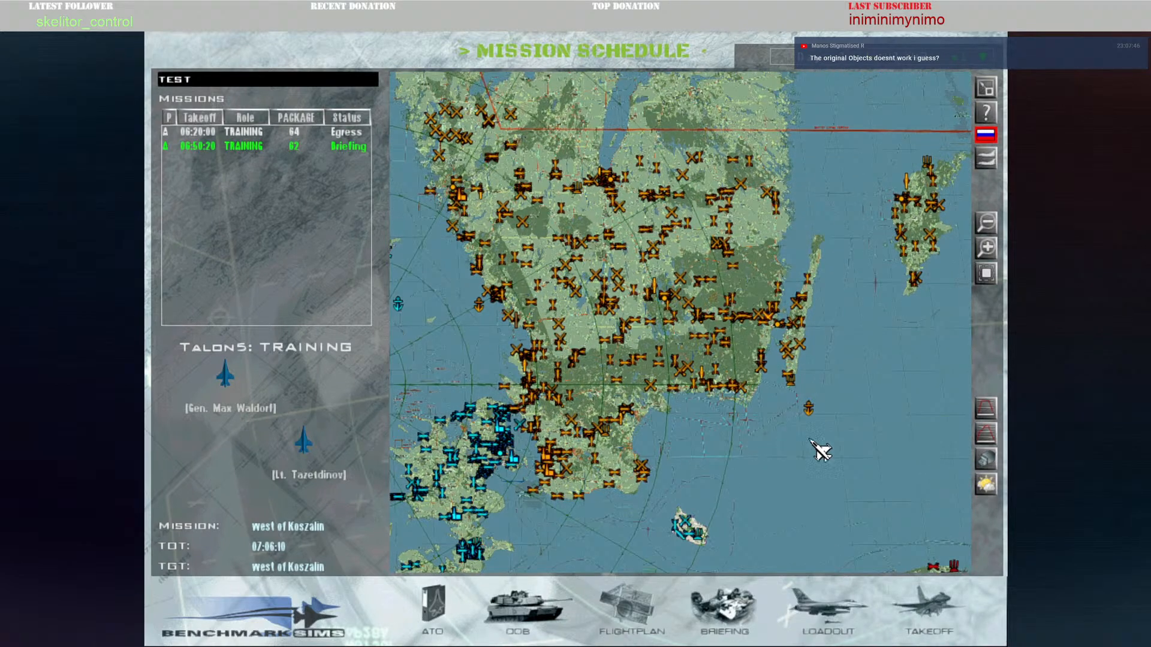